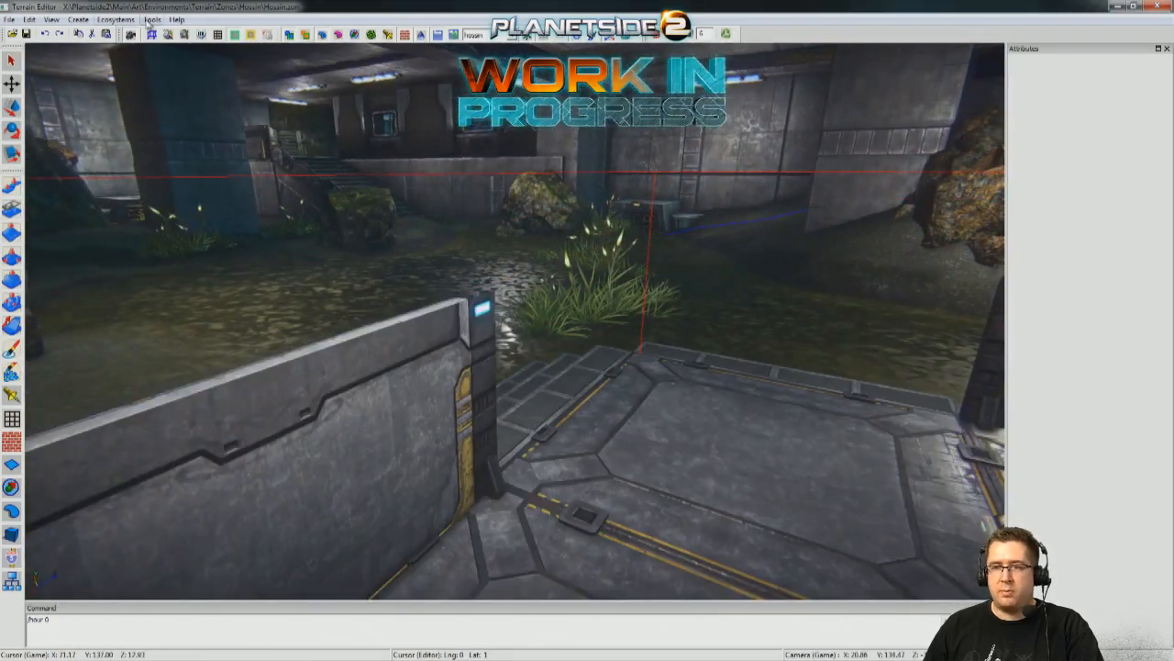
Check the chunk just east of the centre in the chunk viewer, and close the viewer.
click(116, 19)
click(117, 39)
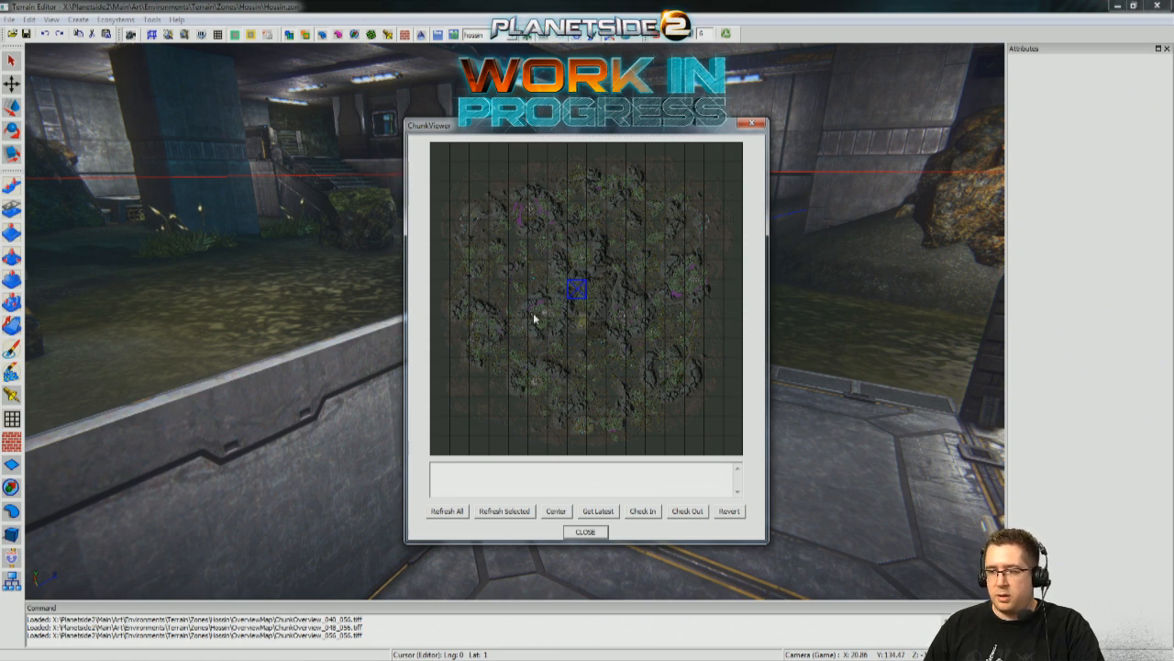
click(584, 286)
click(593, 294)
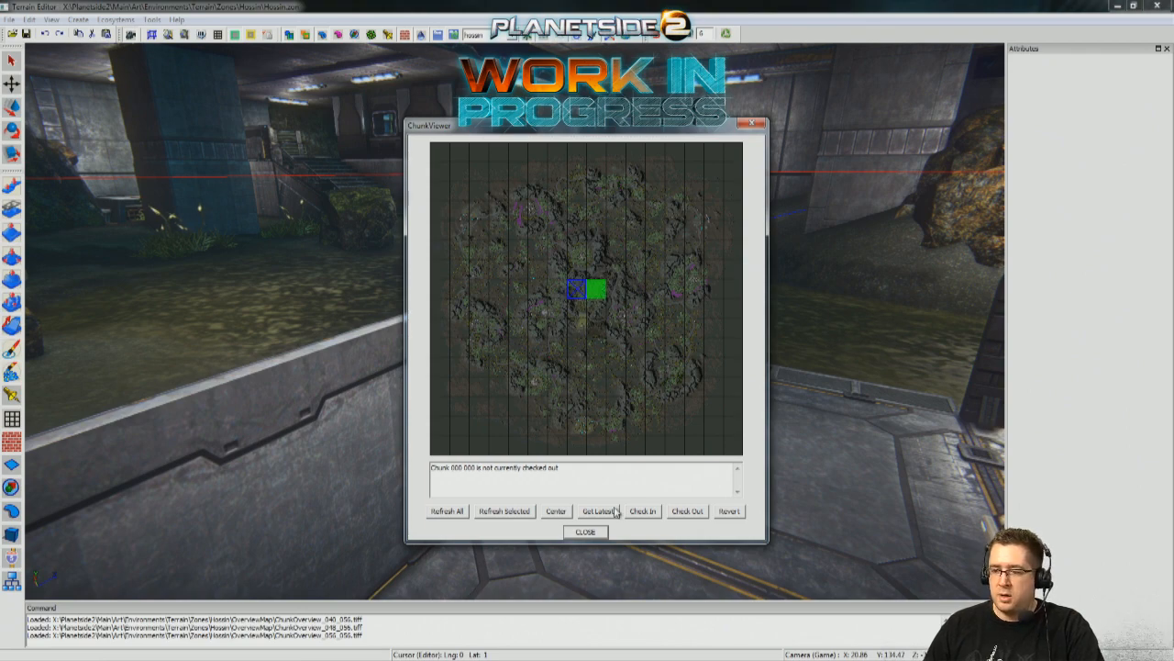
click(587, 532)
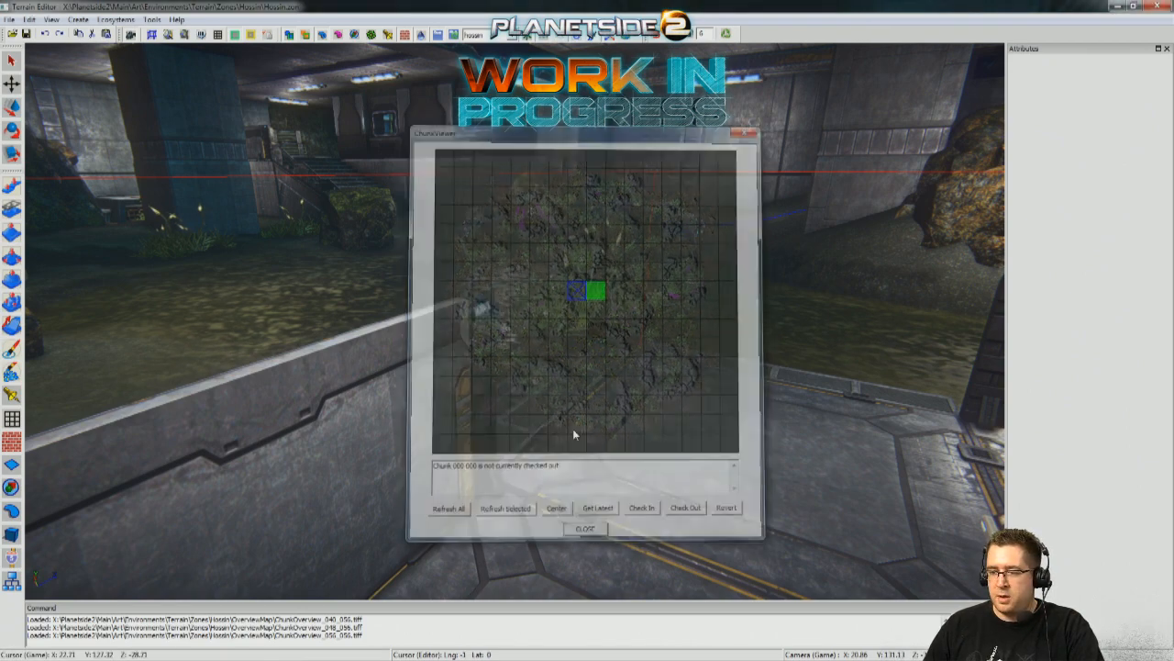
Delete the green standing aim dummy in the walled corner of the turret platform.
key(w)
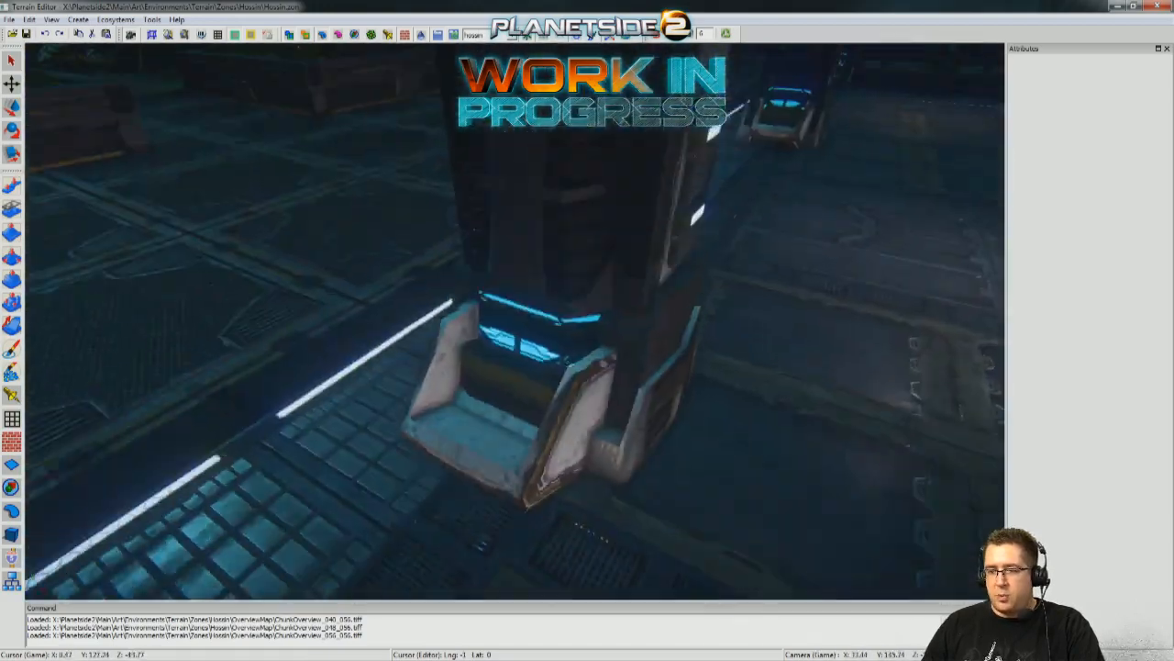
key(w)
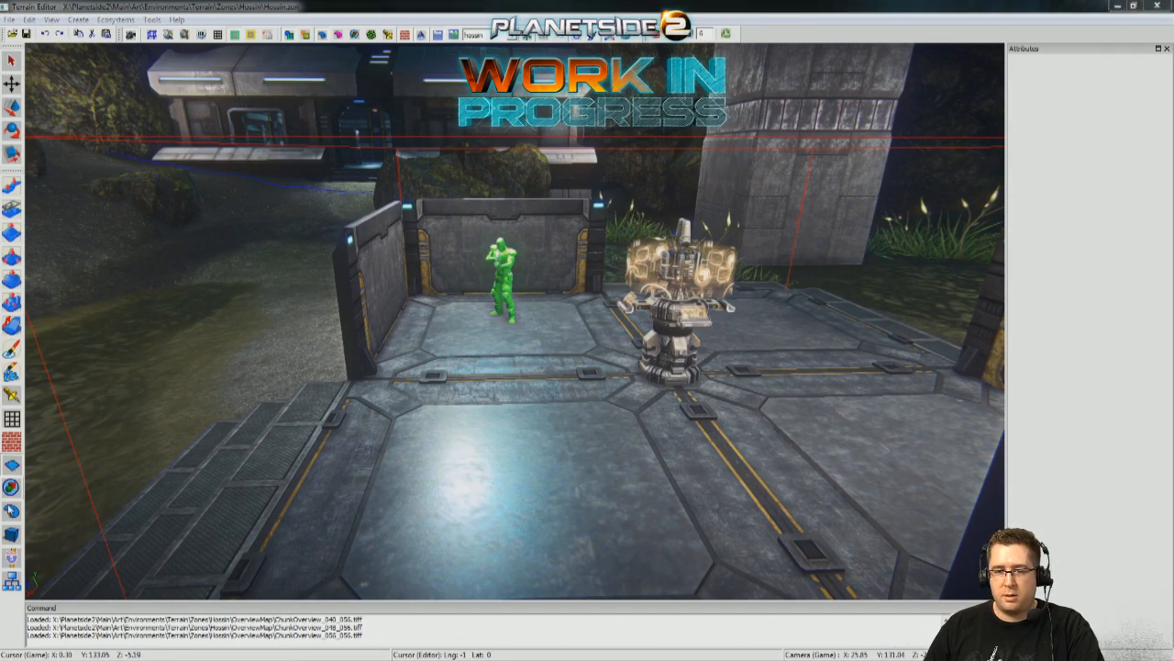
click(493, 268)
click(505, 271)
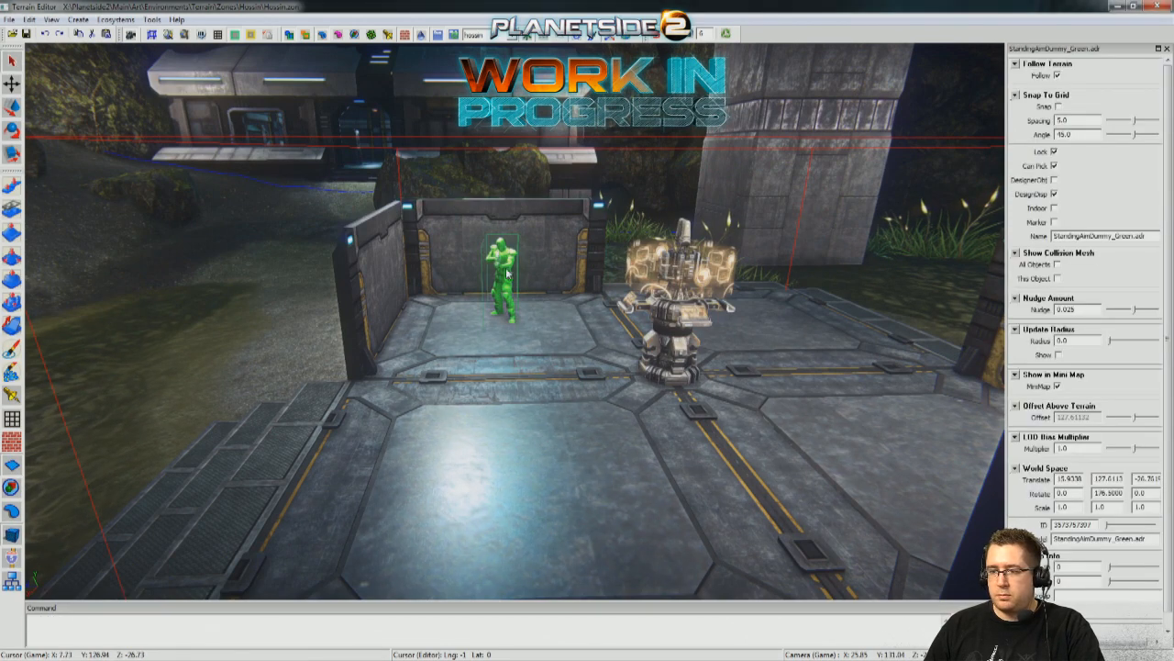
key(Delete)
Switch the zone's sky and lighting preset to mapRender.
right_drag(222, 350, 550, 357)
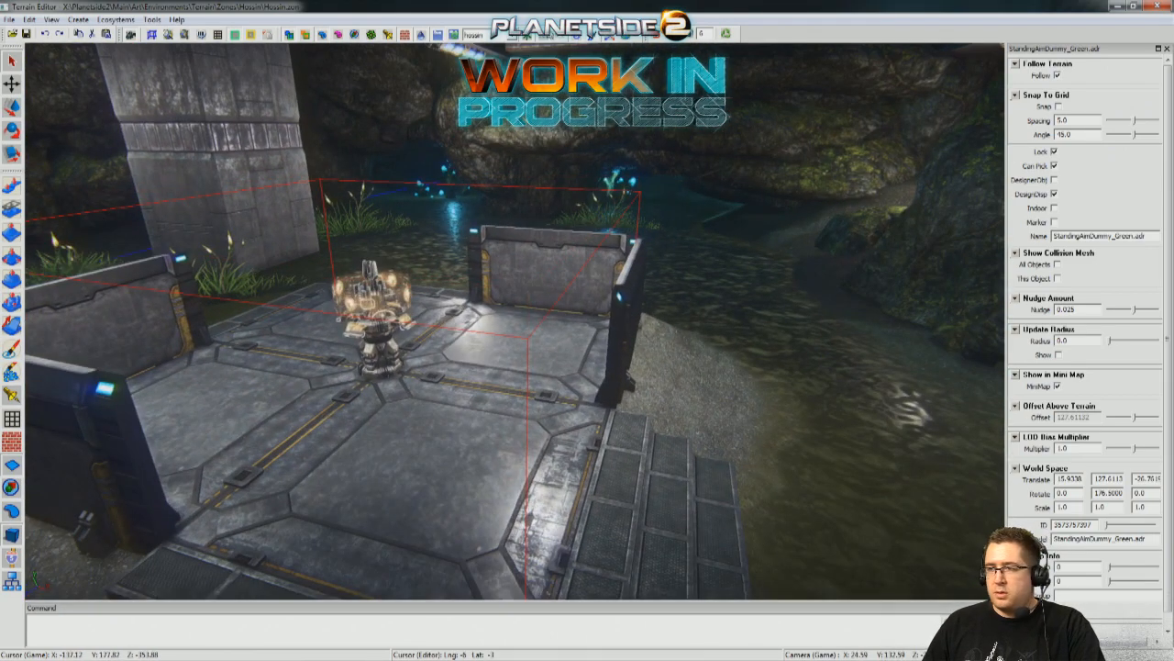
right_drag(587, 321, 477, 330)
right_drag(597, 314, 613, 413)
right_drag(681, 226, 321, 358)
right_drag(458, 358, 633, 271)
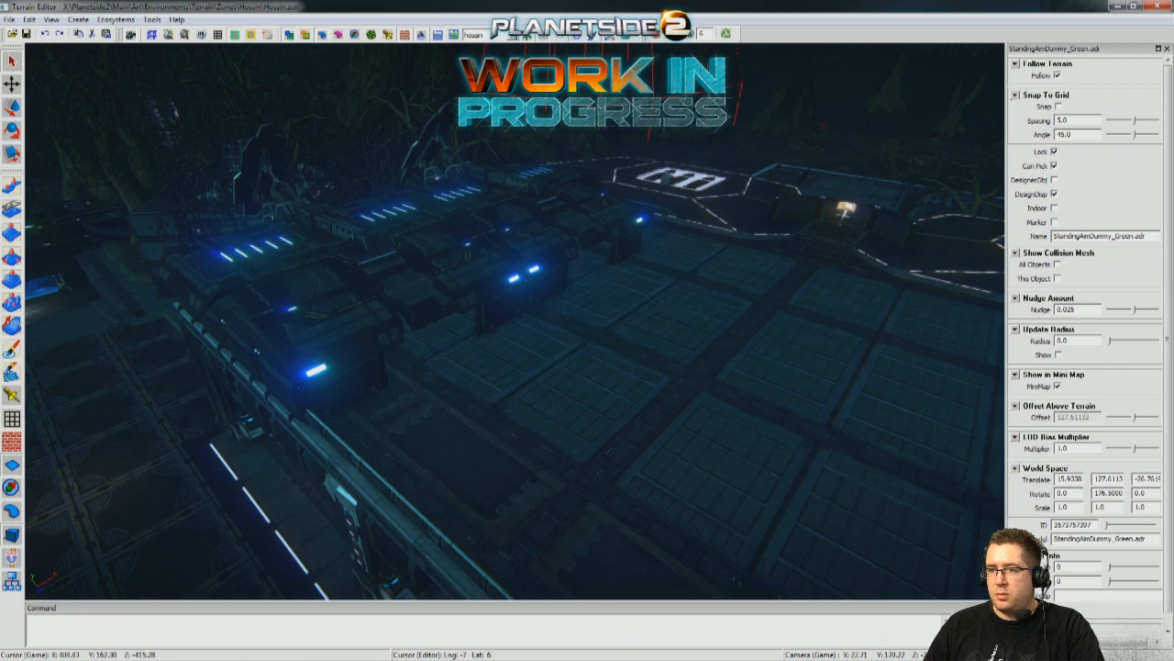
click(474, 34)
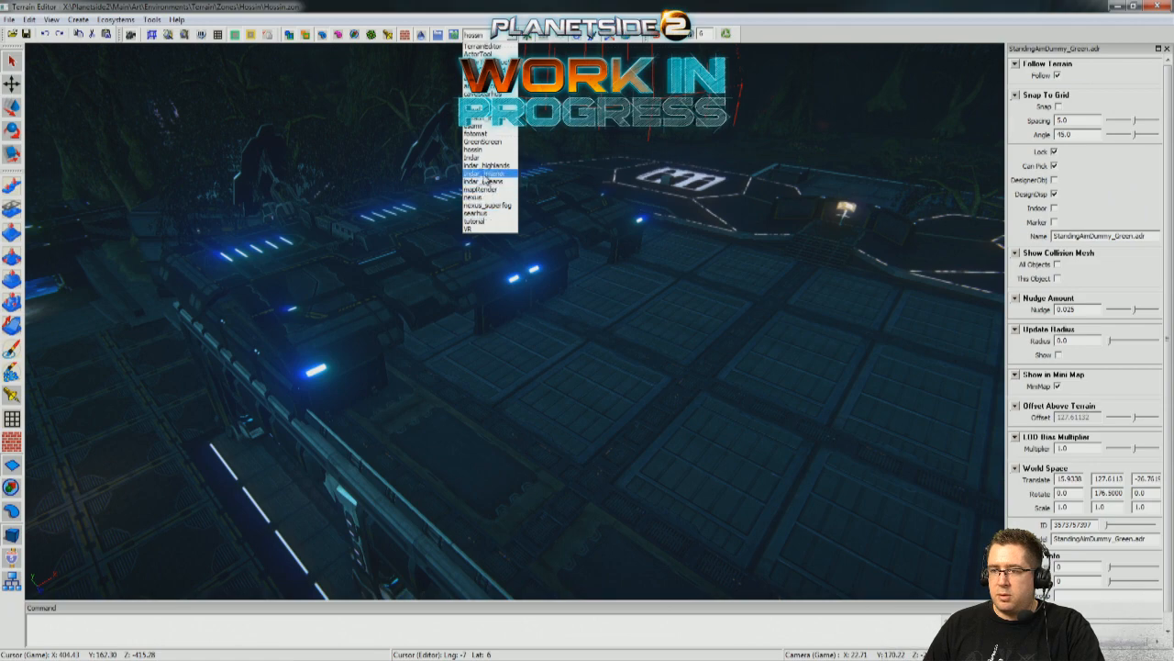
click(510, 189)
Look over the main building's panelled rooftop, its landing pads and the planted courtyard beside it.
right_drag(516, 193, 944, 249)
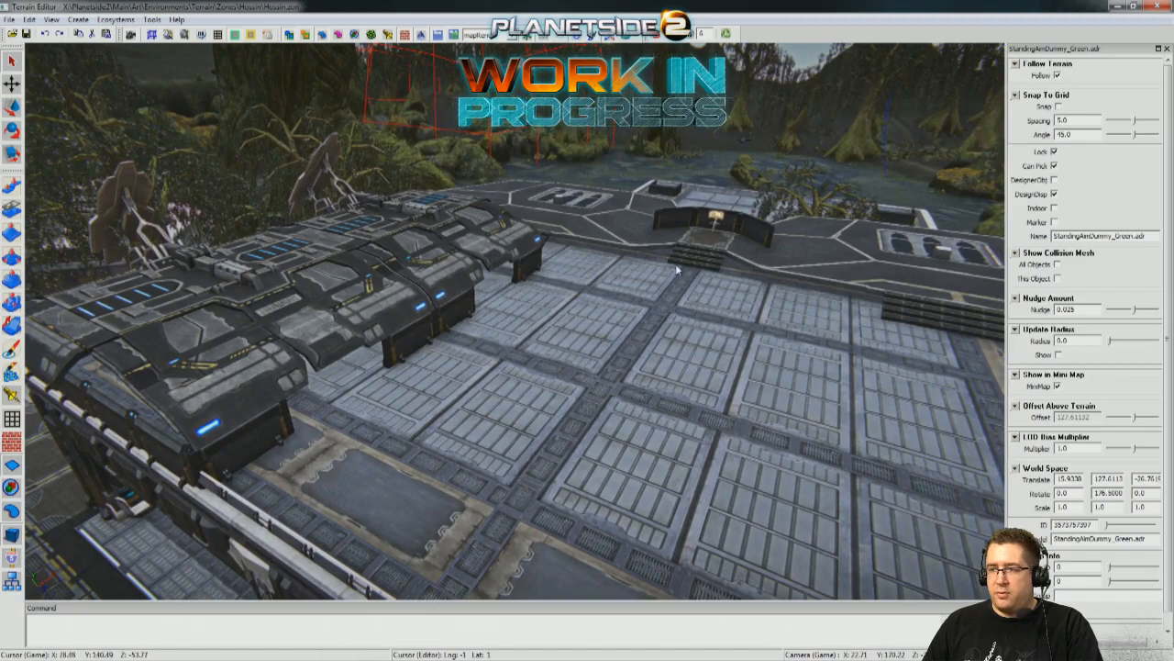
key(d)
right_drag(574, 292, 203, 321)
key(s)
key(w)
key(s)
key(d)
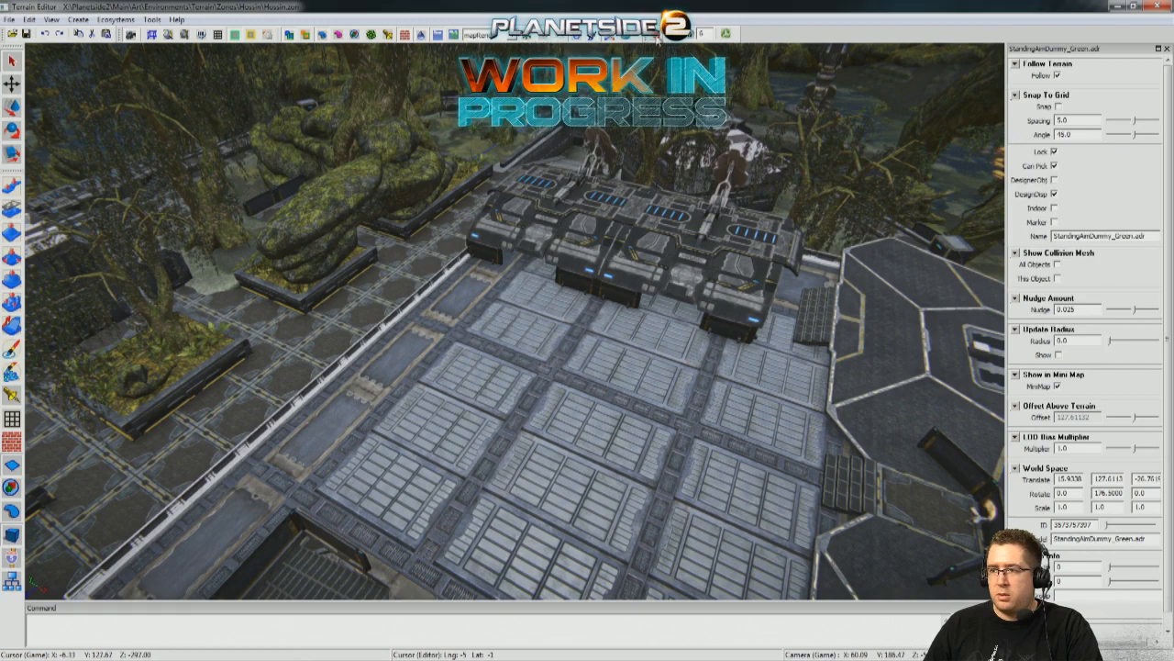
right_drag(655, 92, 689, 115)
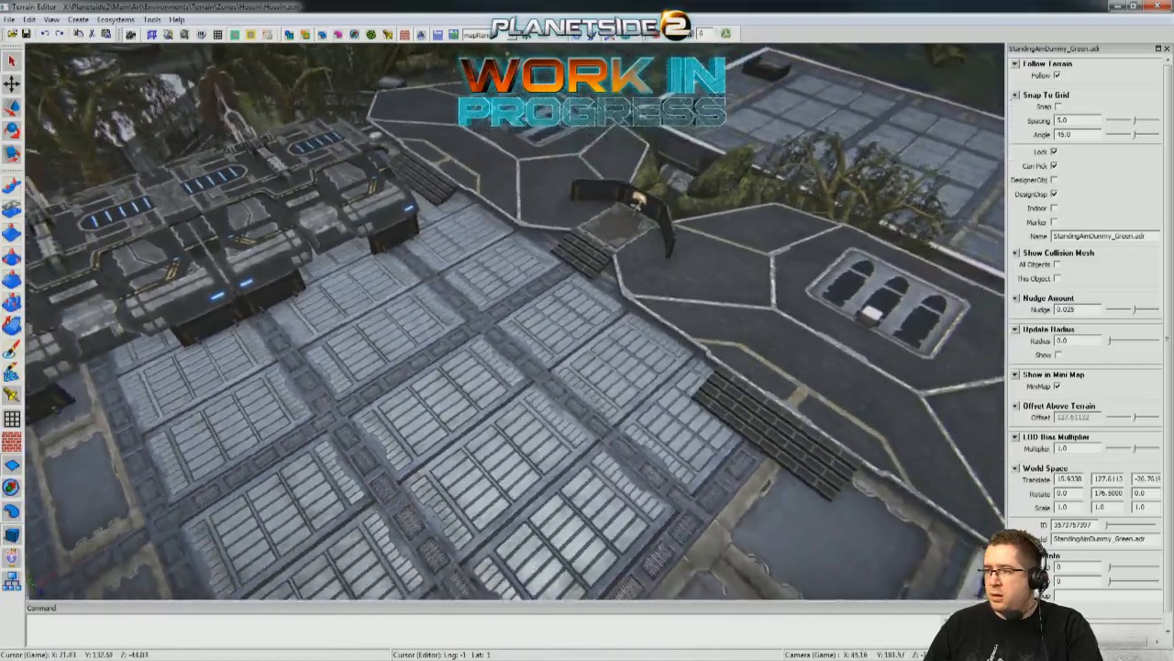
Examine the neighbouring building's interior and take a close look at its rooftop panels and grates.
key(d)
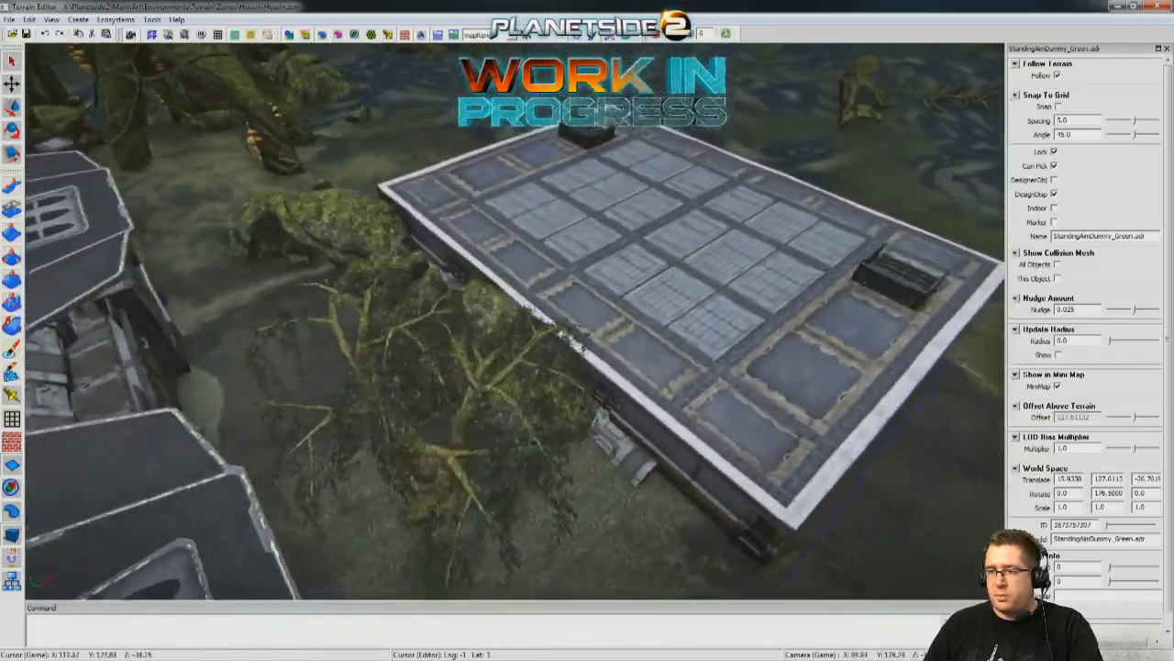
key(d)
key(w)
key(w)
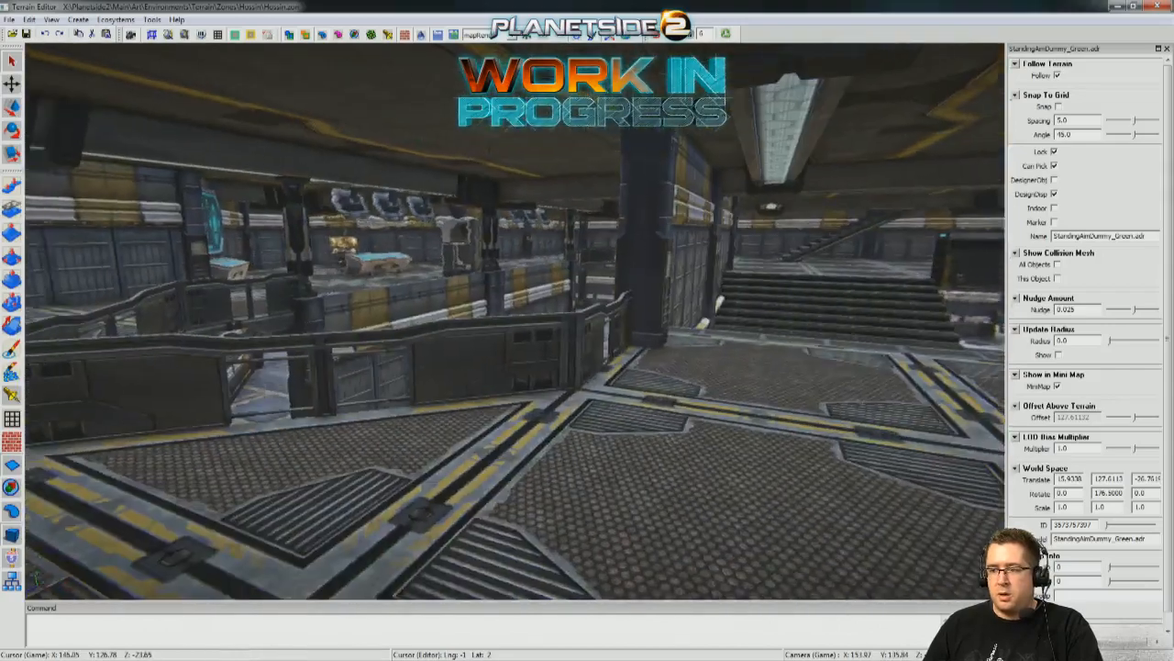
key(w)
key(s)
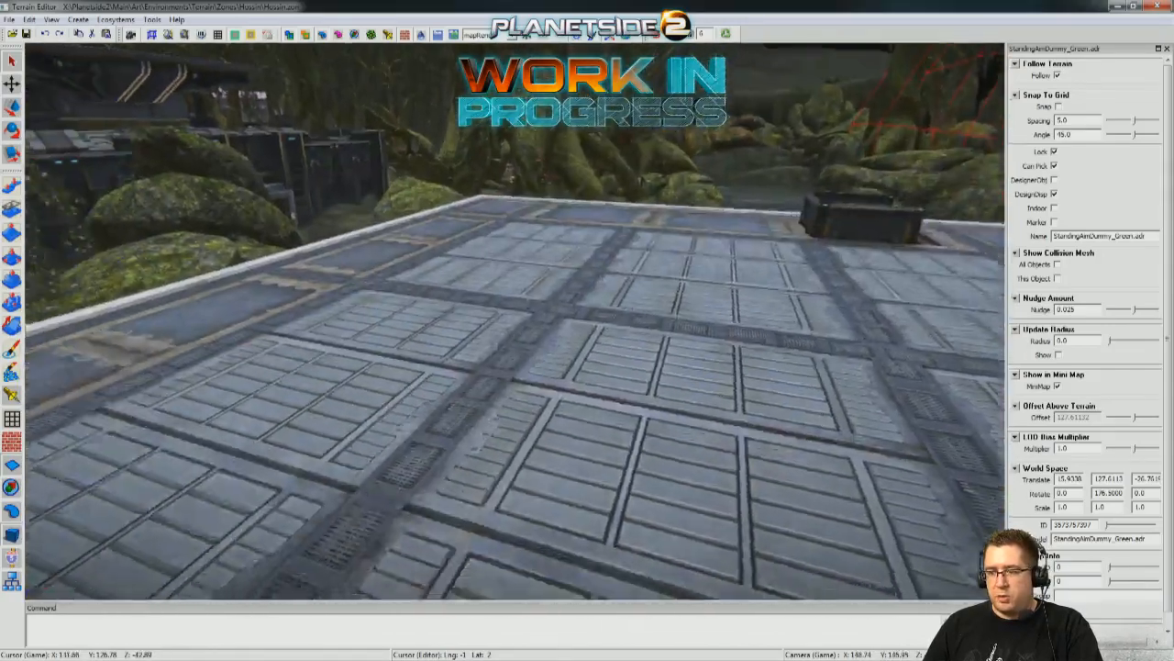
key(w)
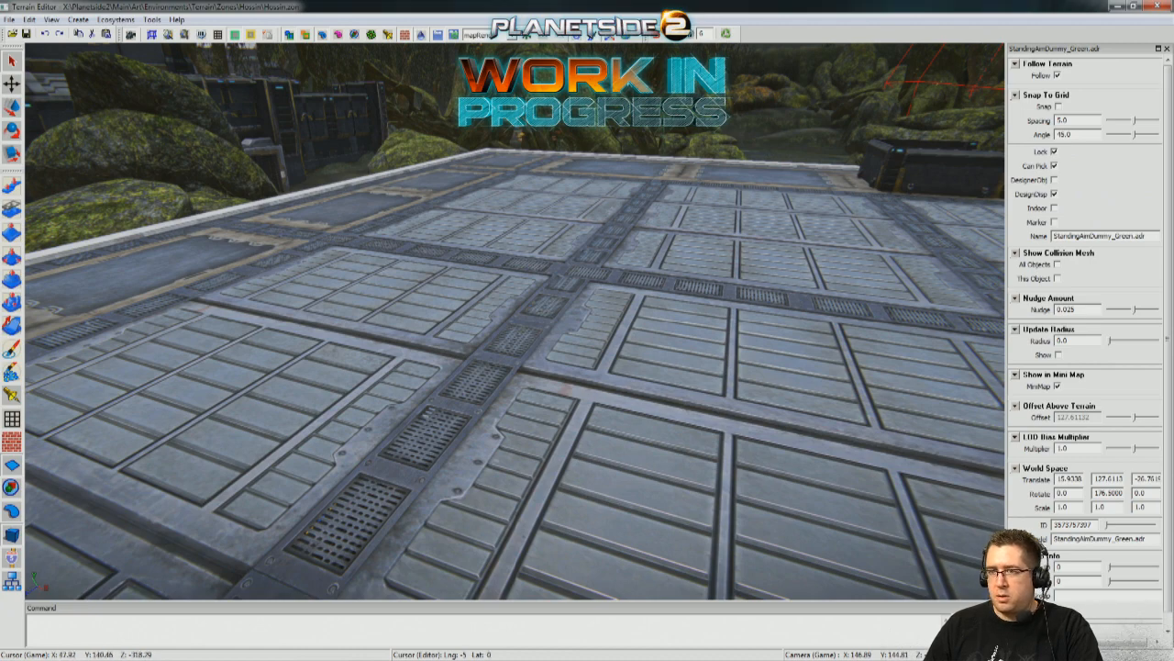
right_drag(496, 215, 261, 119)
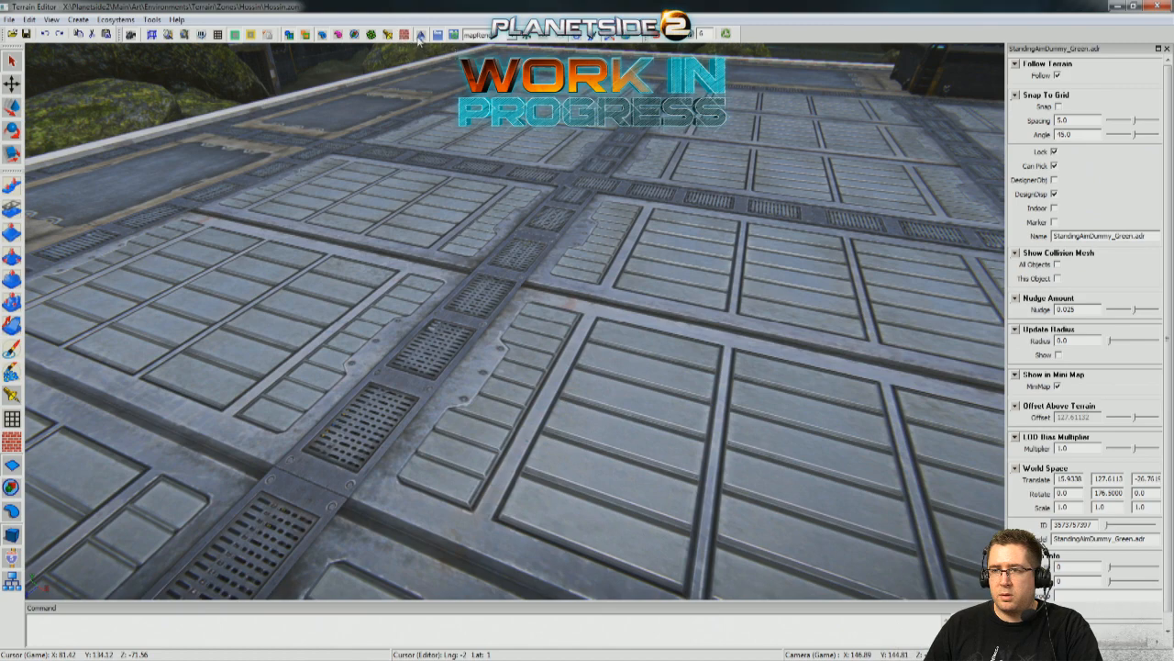
right_drag(459, 276, 294, 285)
right_drag(514, 321, 711, 5)
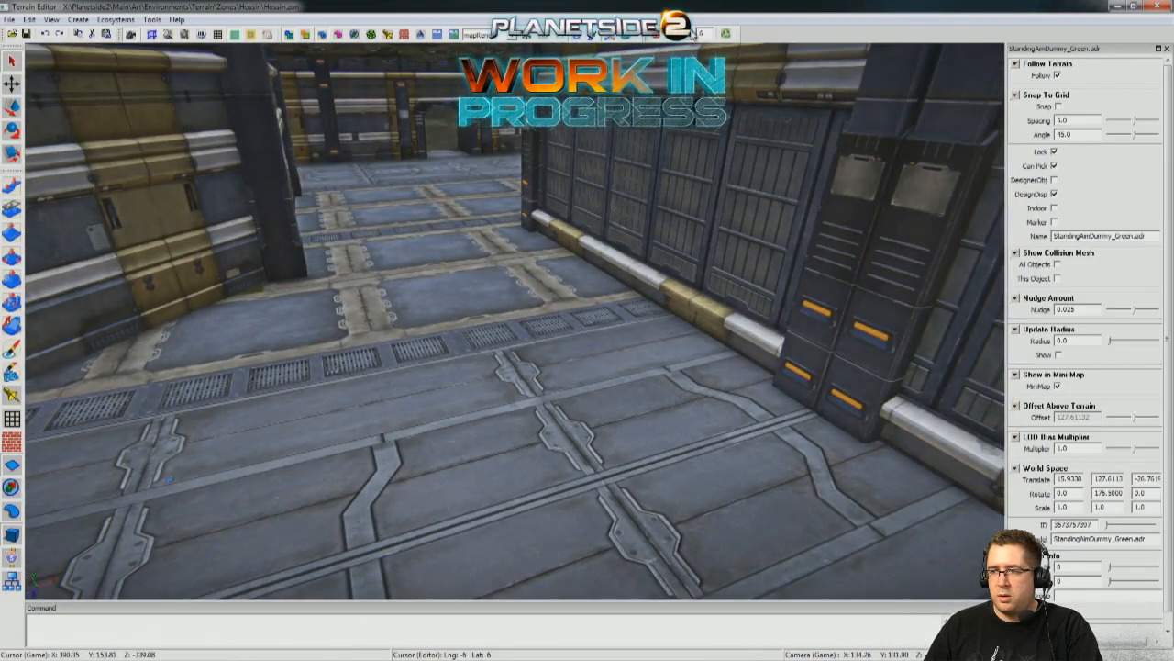
Survey the base from outside, covering the perimeter walls, the landing pads and the surrounding swamp.
scroll(500, 256, up, 3)
right_drag(499, 256, 431, 256)
scroll(514, 321, down, 1)
right_drag(514, 321, 330, 312)
scroll(514, 322, down, 5)
right_drag(514, 322, 560, 380)
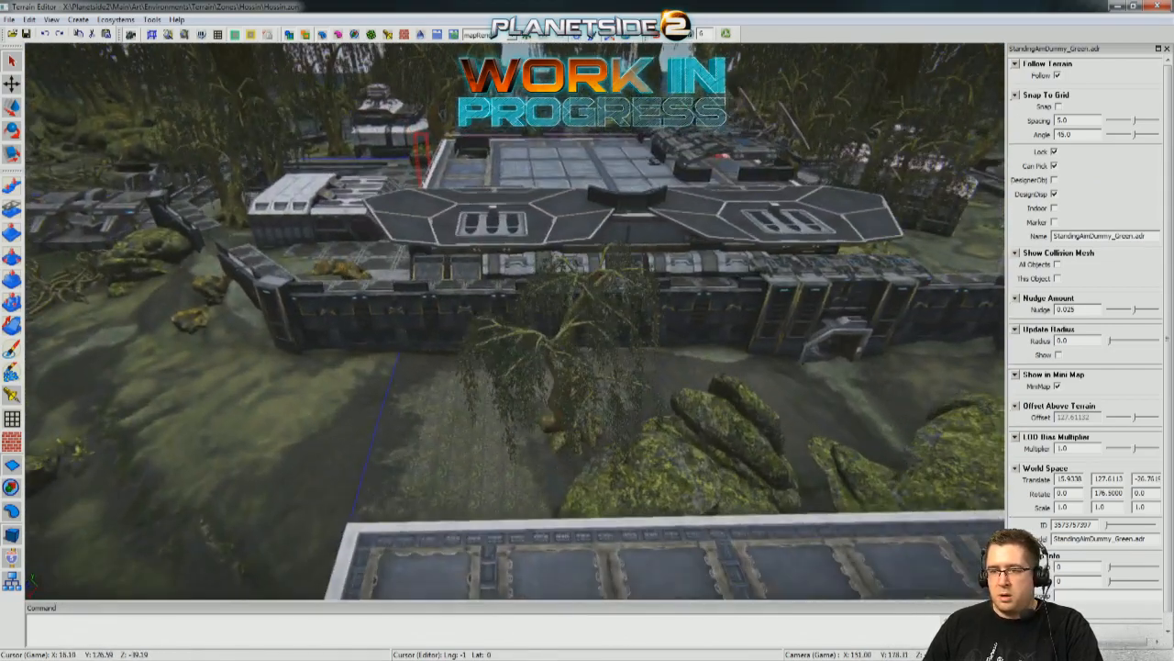
right_drag(363, 339, 266, 338)
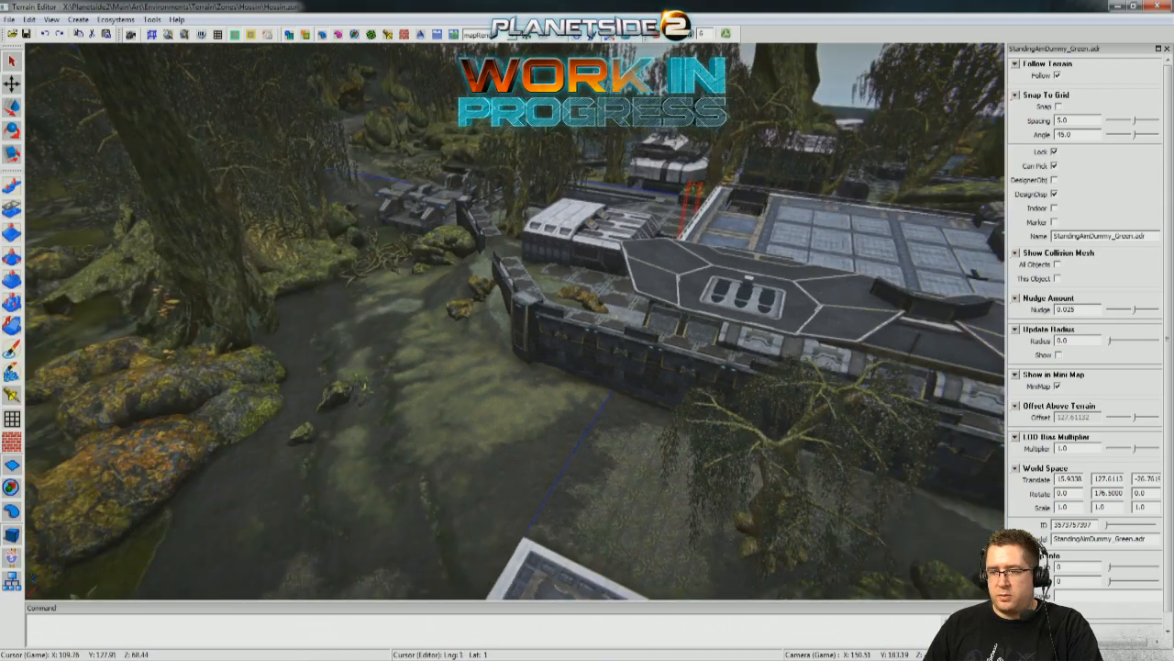
right_drag(412, 343, 430, 386)
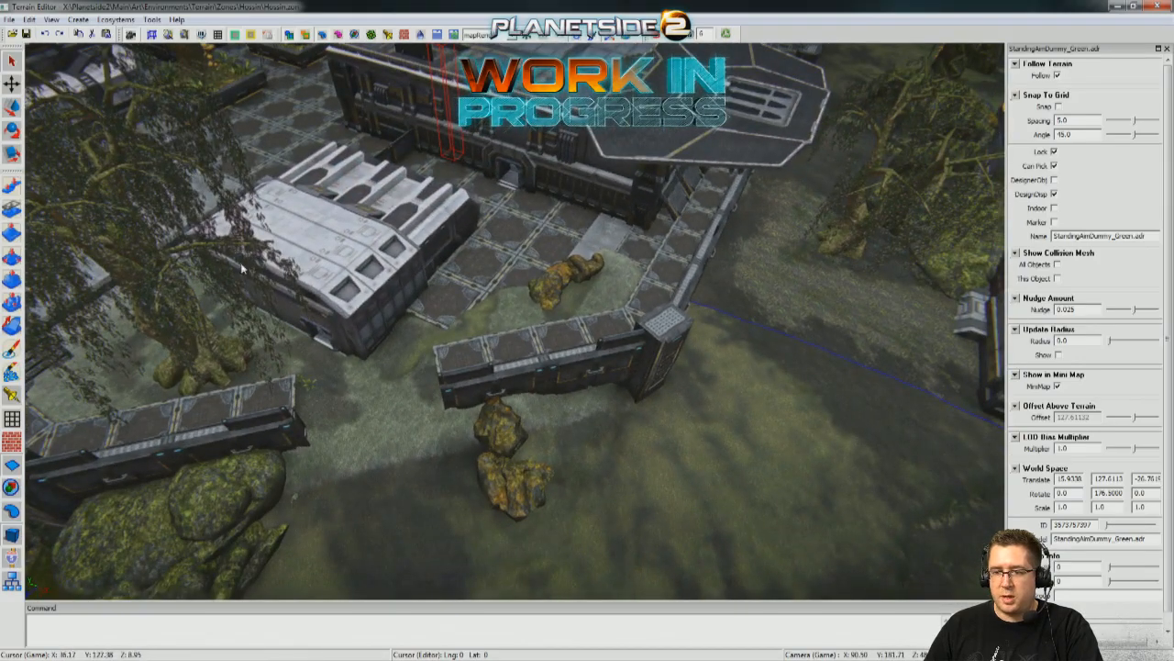
right_drag(383, 294, 292, 290)
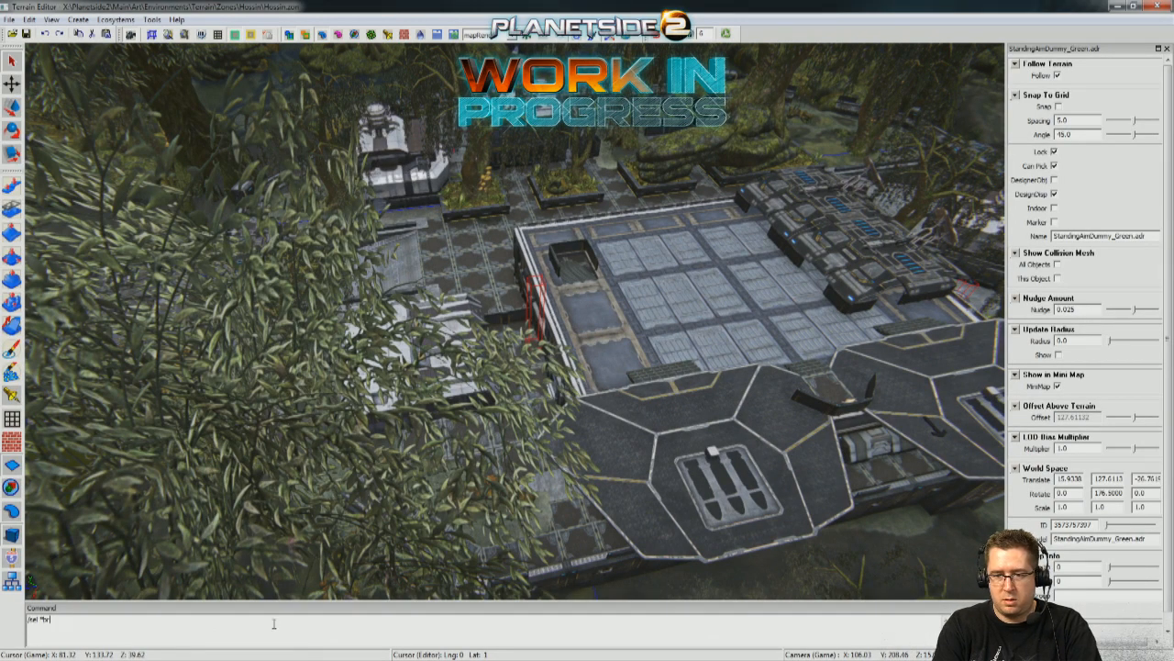
Try to select all objects matching *branch* with the /sel and /select commands.
text(")
key(Return)
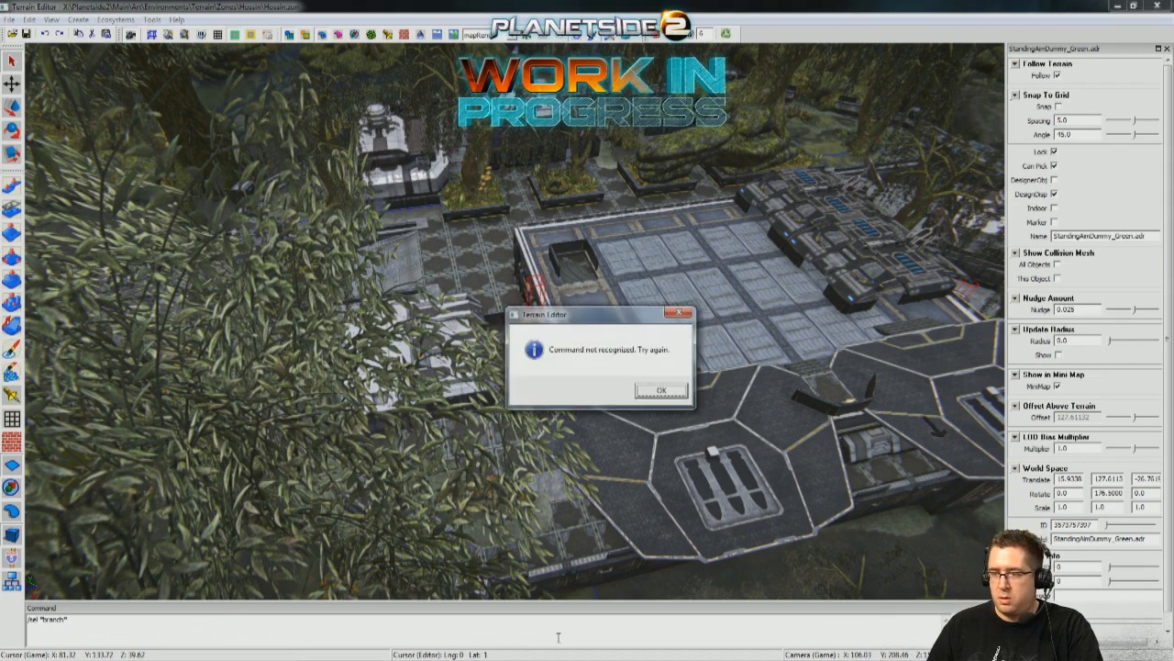
key(Return)
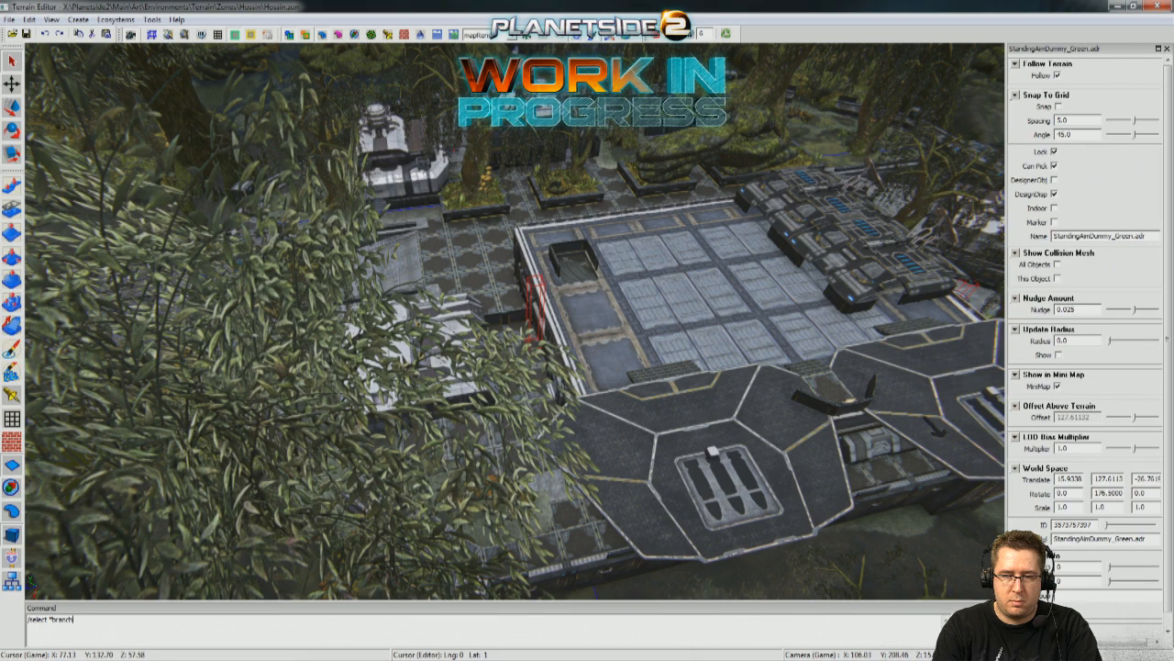
text(*)
key(Return)
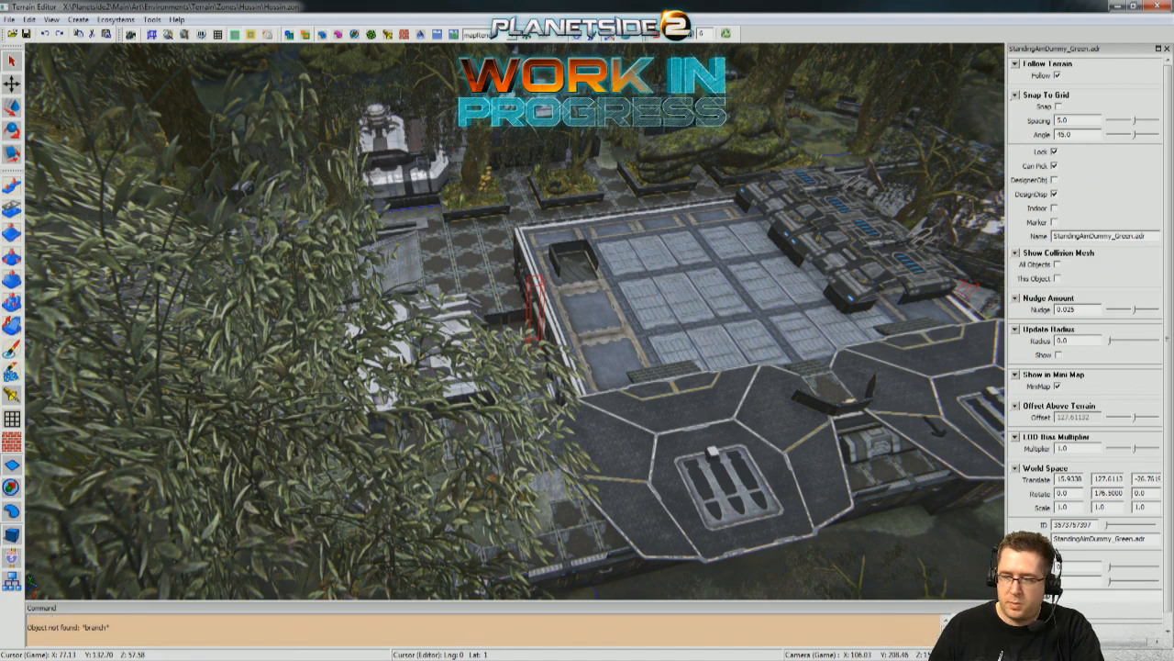
Run a console command to clear the large foreground foliage blocking the view of the base.
click(721, 618)
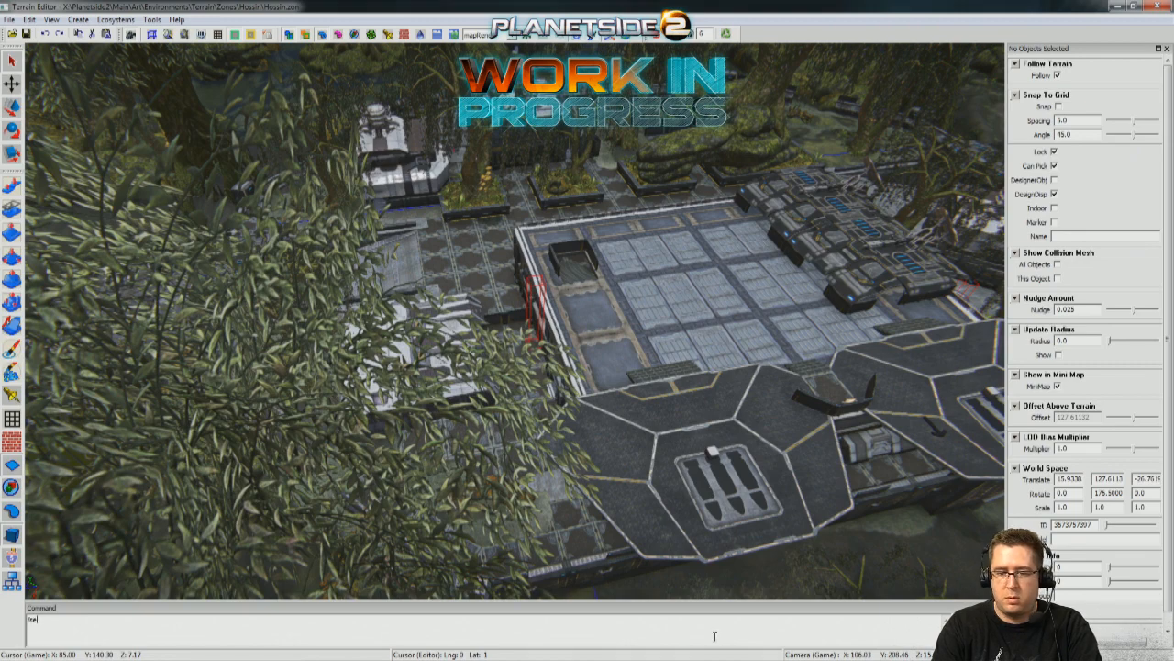
key(Return)
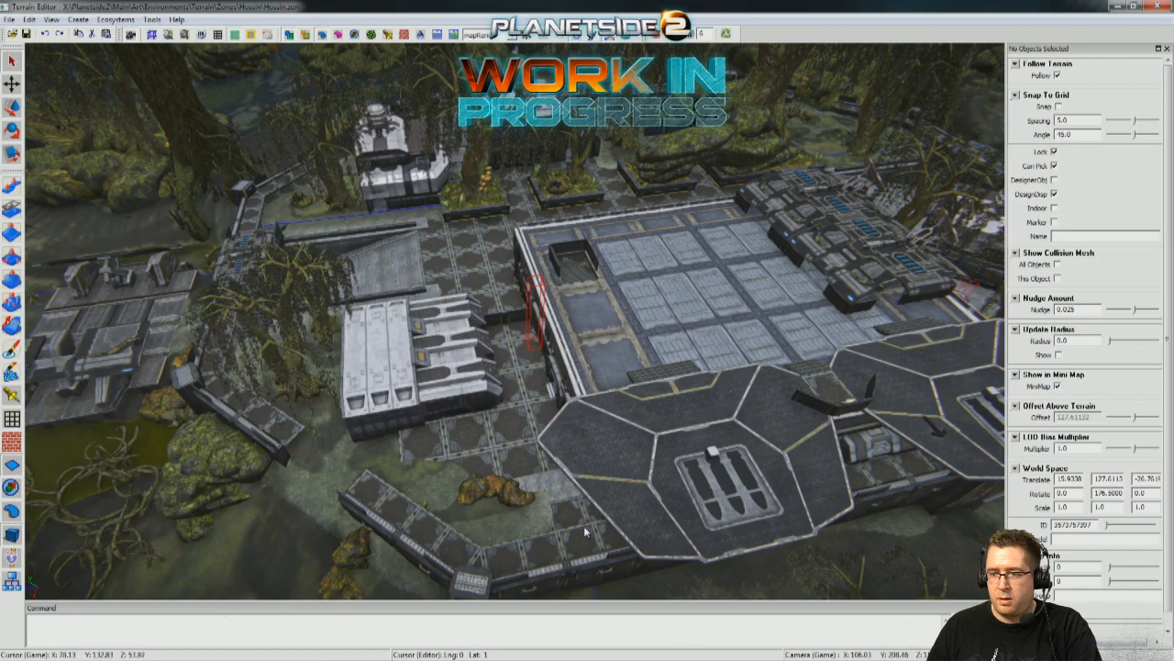
middle_drag(342, 513, 491, 463)
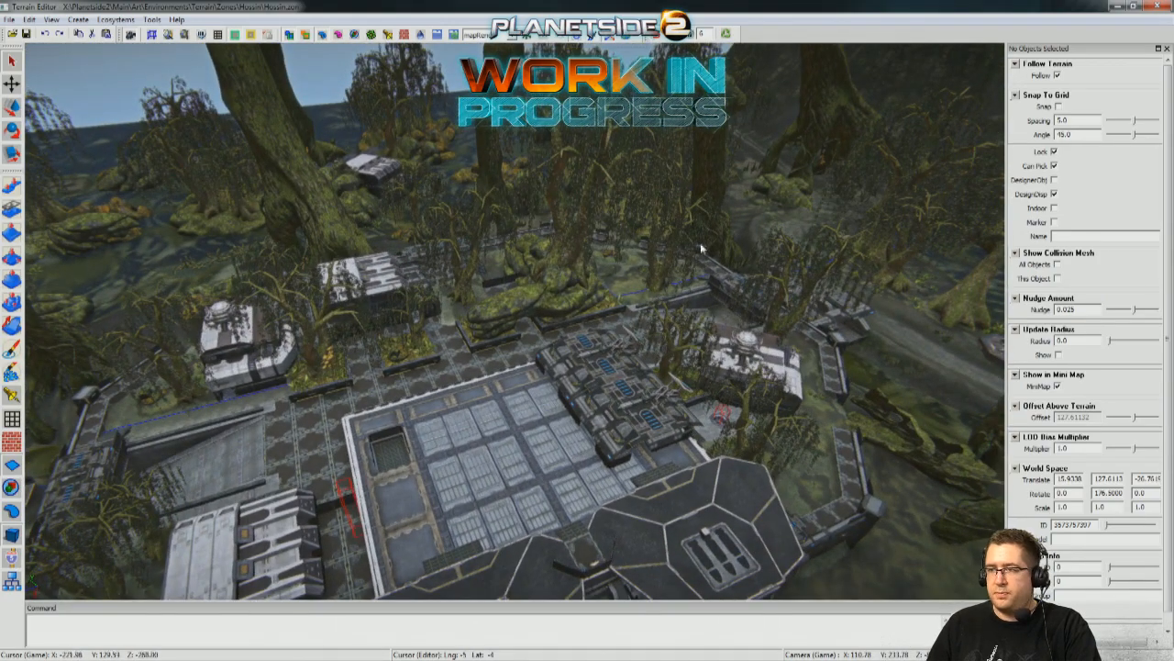
Survey the base layout from above, including the surrounding trees, rooftops, courtyard, outbuildings and perimeter wall entrances.
middle_drag(703, 249, 637, 215)
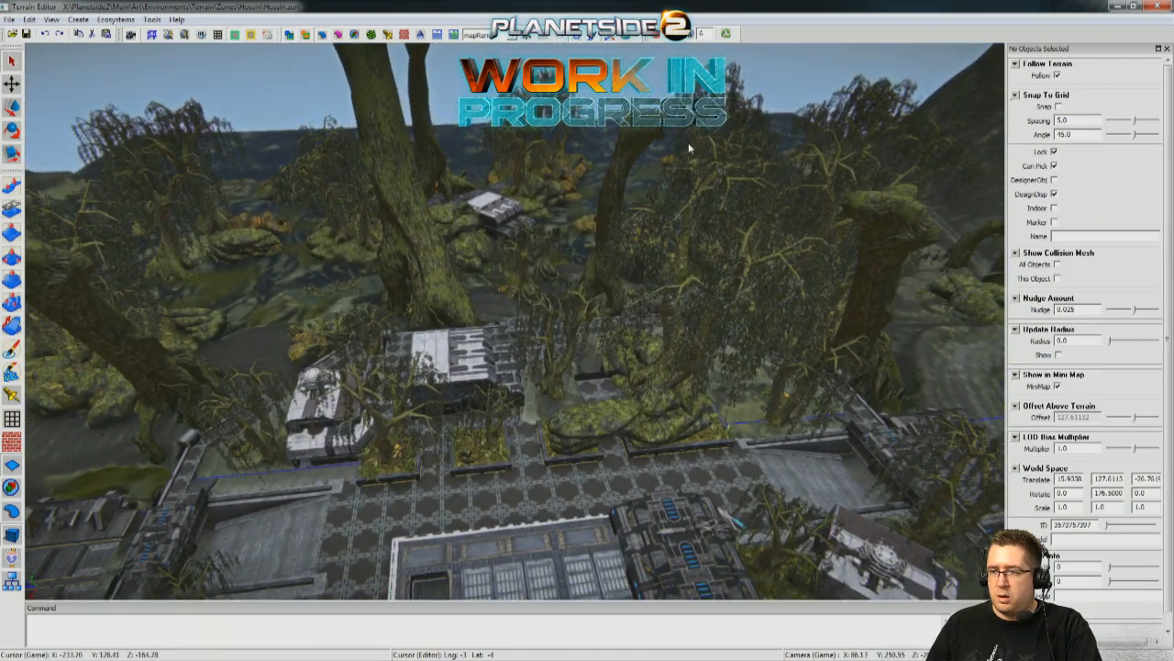
scroll(690, 147, up, 1)
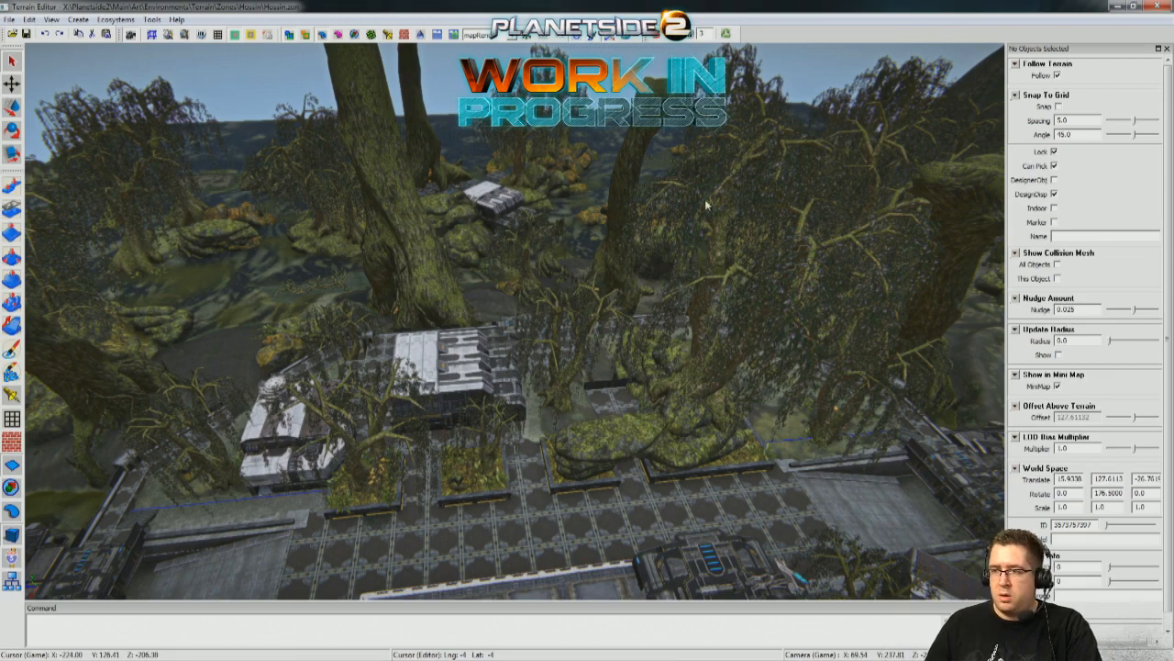
middle_drag(511, 421, 601, 486)
middle_drag(562, 419, 647, 390)
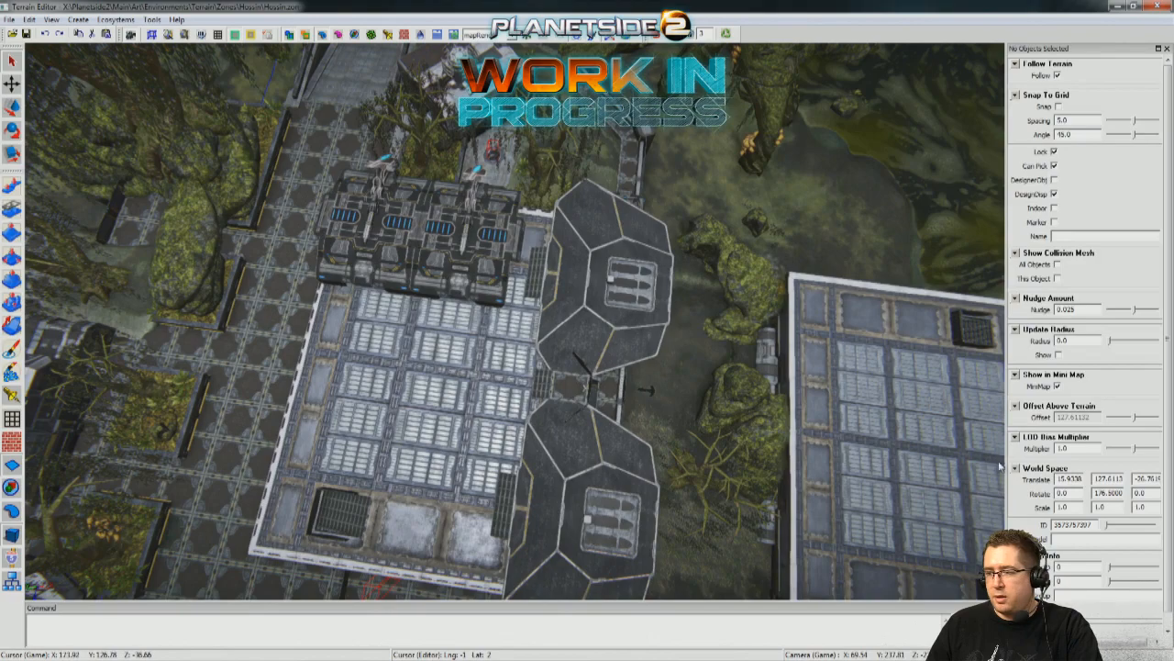
middle_drag(835, 475, 310, 64)
middle_drag(130, 108, 376, 115)
middle_drag(307, 200, 704, 220)
middle_drag(765, 269, 628, 429)
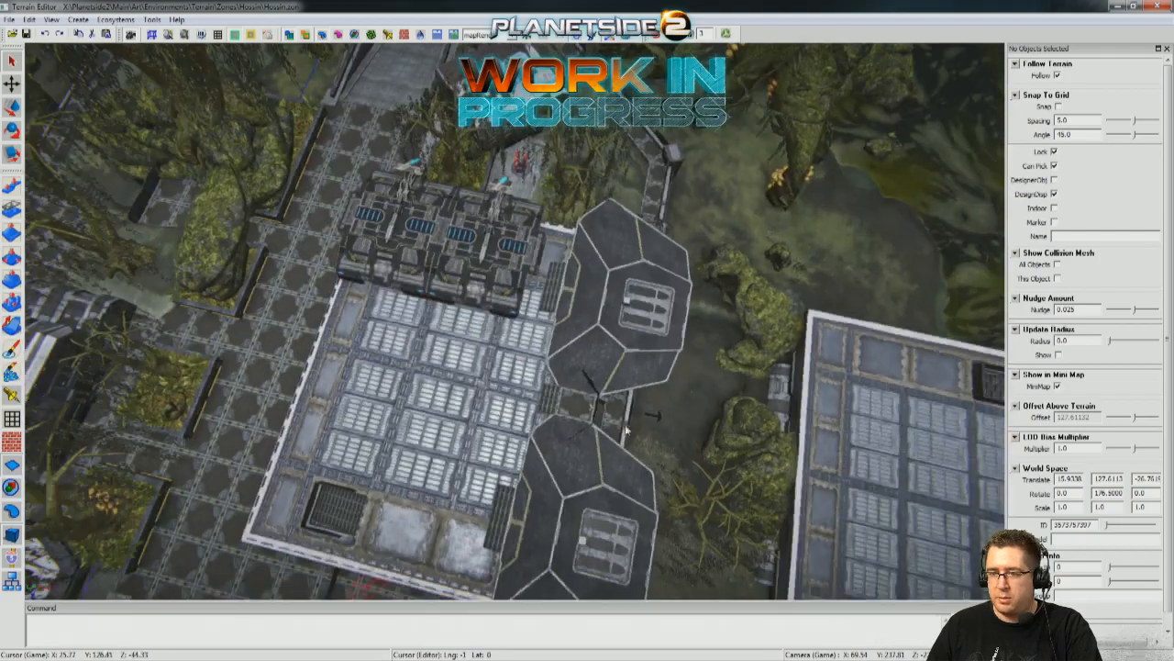
right_drag(690, 412, 555, 6)
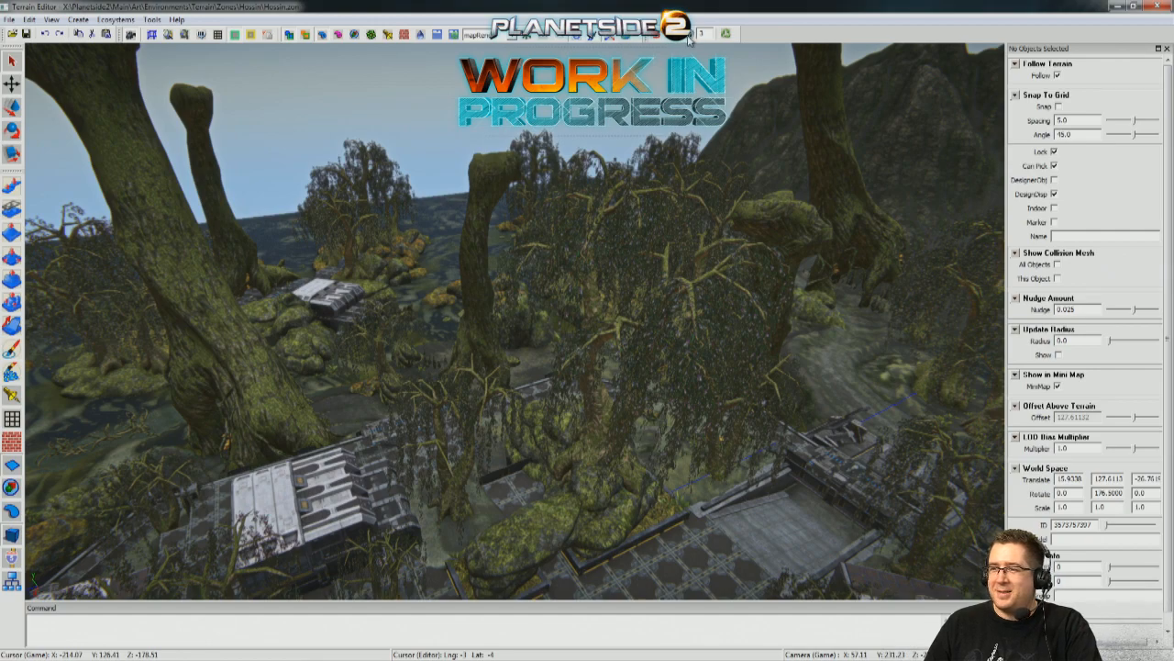
right_drag(691, 37, 573, 170)
right_drag(505, 206, 555, 292)
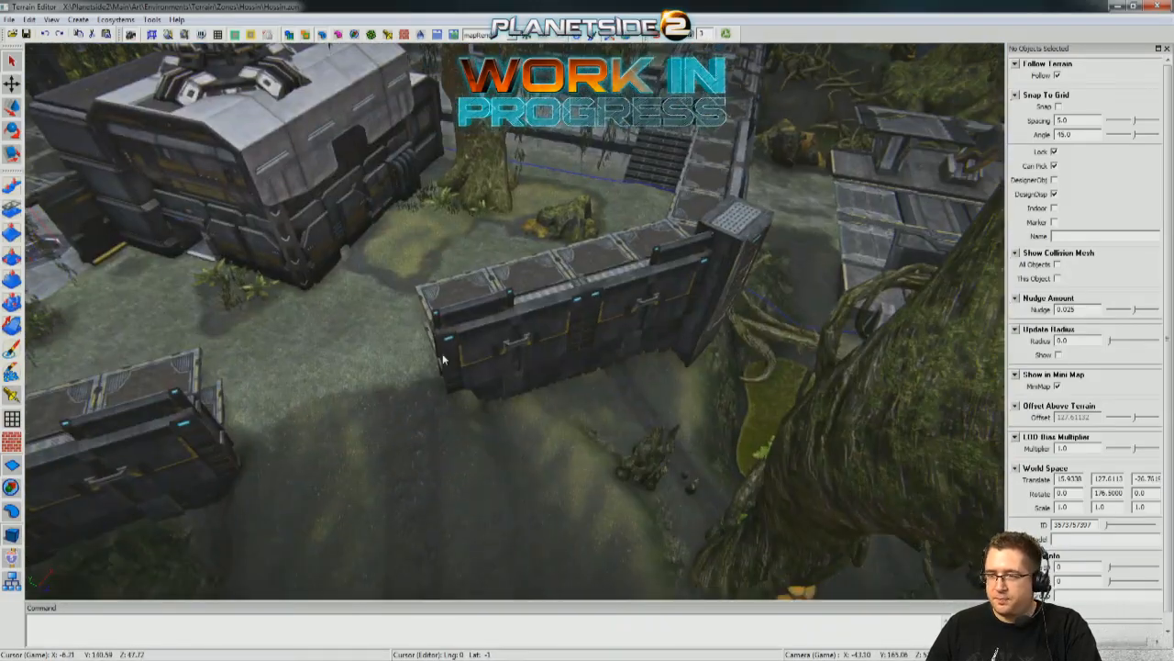
scroll(310, 395, down, 5)
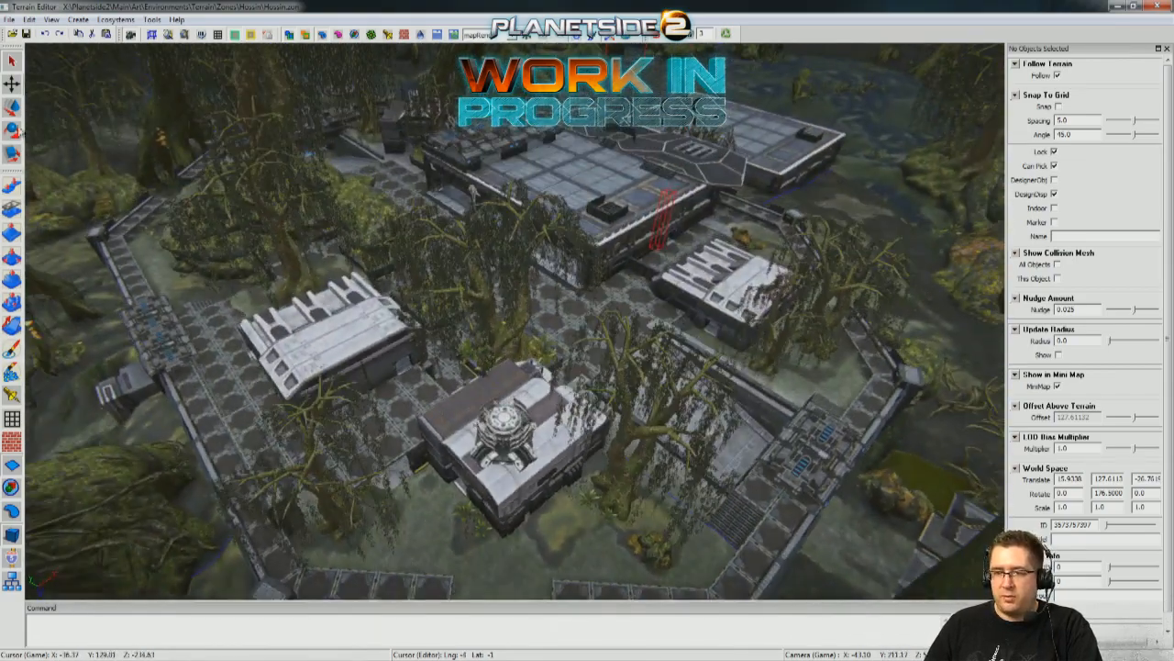
Examine the metal platform outside the base, the surrounding stream bank and the covered structure on the main building's roof.
right_drag(810, 114, 926, 188)
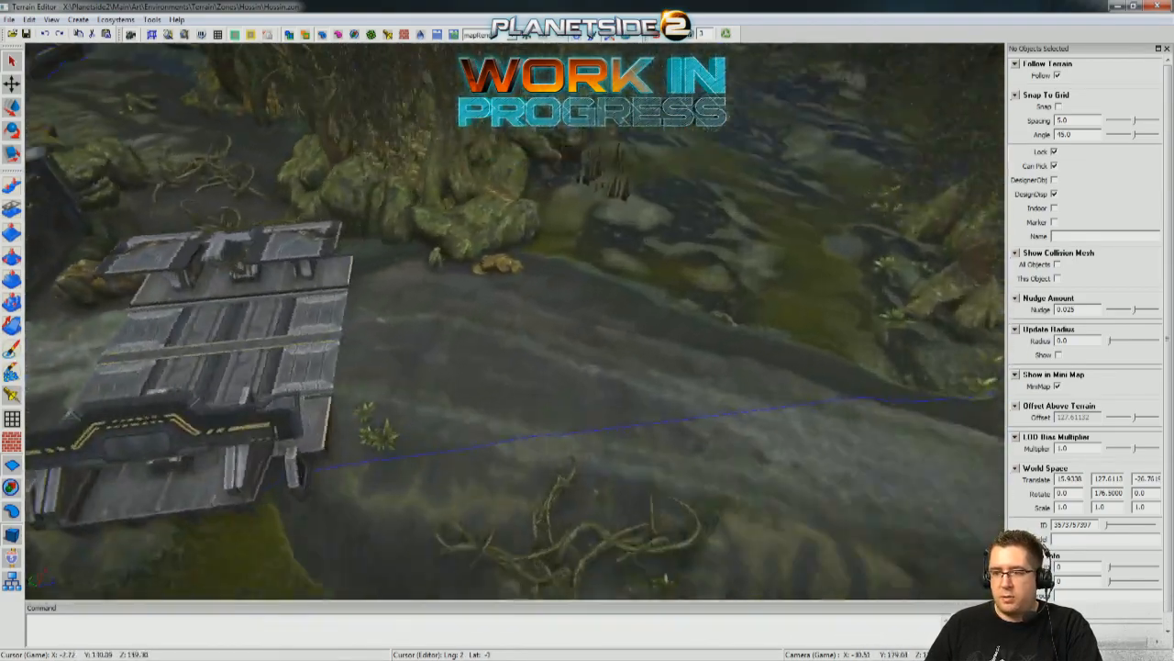
right_drag(812, 332, 665, 298)
right_drag(290, 396, 287, 414)
key(w)
right_drag(419, 268, 594, 306)
key(w)
key(s)
right_drag(408, 395, 363, 338)
key(w)
key(w)
right_drag(514, 321, 514, 321)
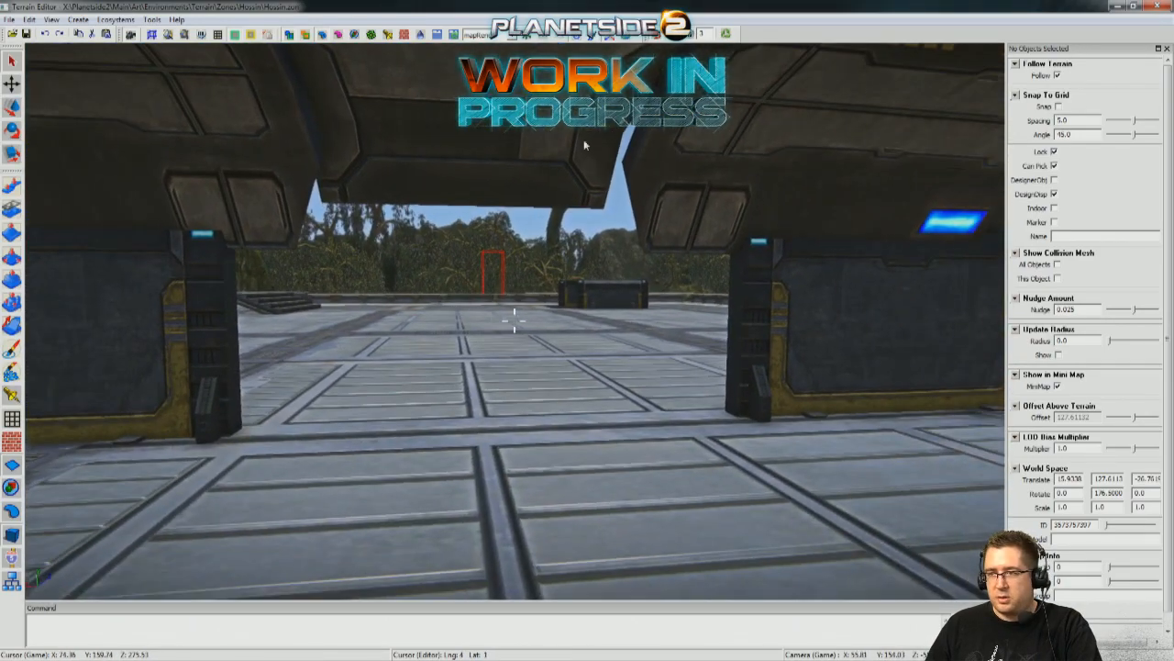
Inspect the main building's paneled roof and stair opening, and the crate-filled interior beneath it.
key(3)
key(w)
right_drag(552, 199, 514, 320)
key(d)
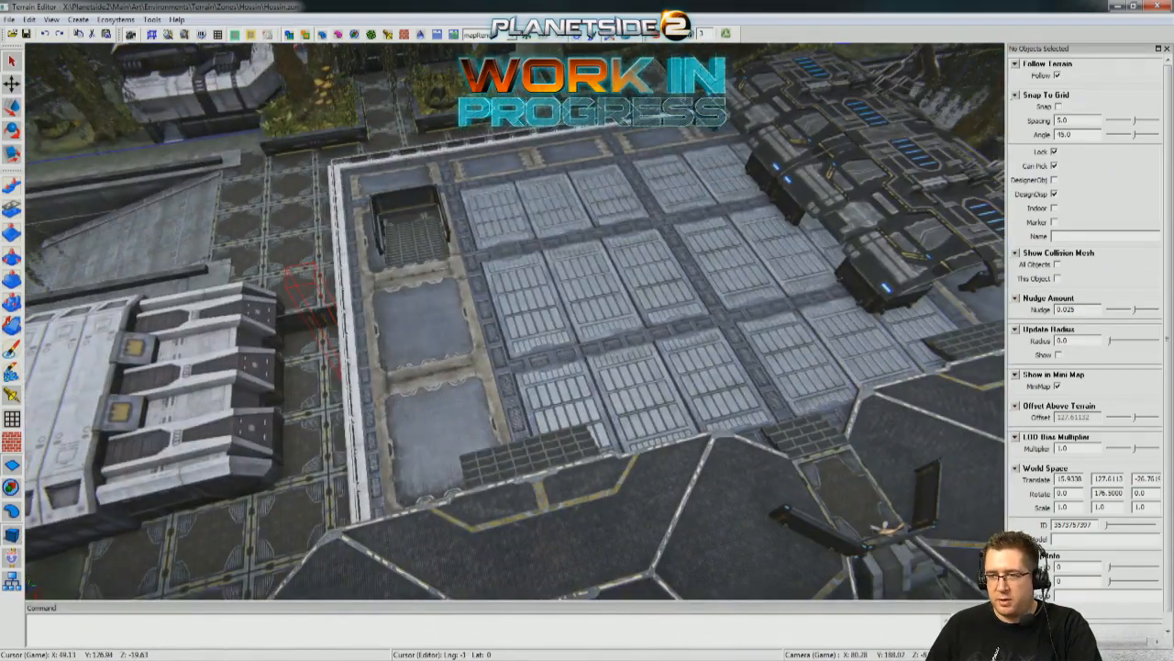
right_drag(515, 320, 555, 350)
key(s)
key(w)
key(w)
key(w)
key(w)
key(w)
key(w)
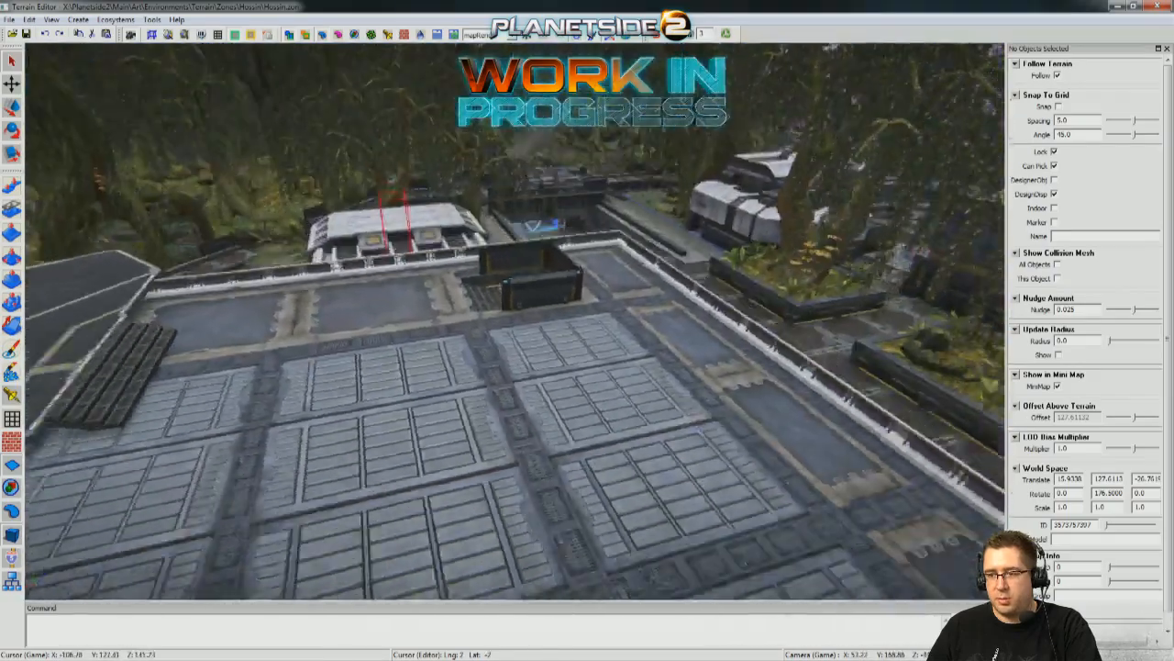
Survey the courtyard planters, outbuildings, landing pads, front gate, detached warehouse roof and the gap in the perimeter wall.
right_drag(555, 350, 969, 309)
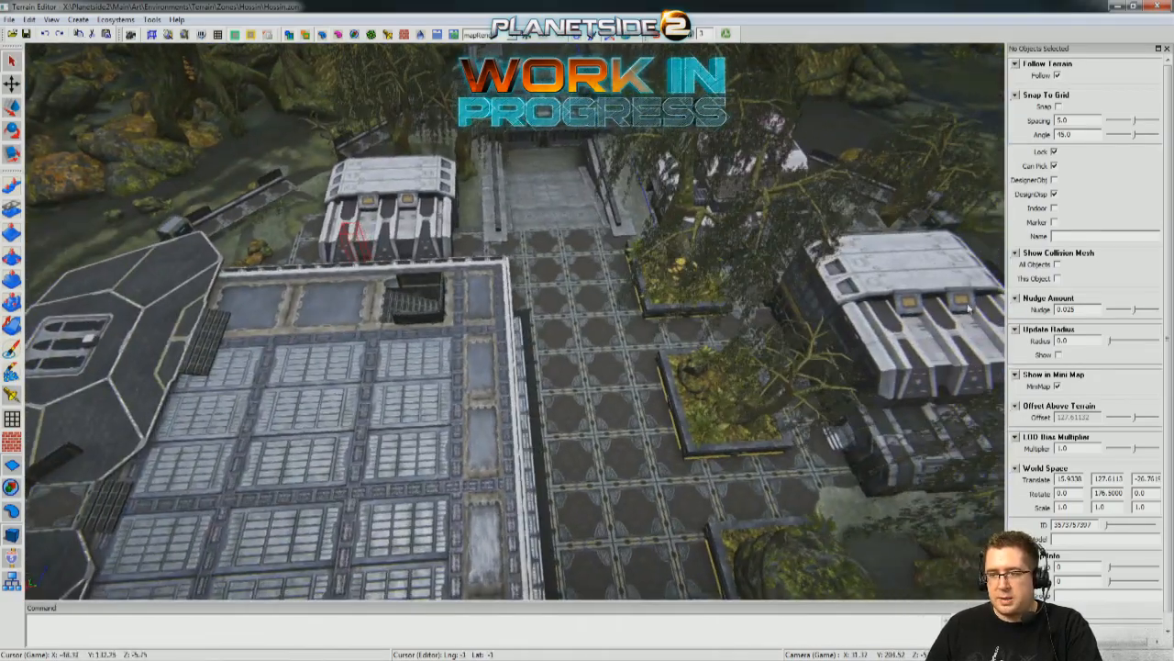
right_drag(921, 131, 921, 130)
right_drag(489, 269, 697, 460)
right_drag(299, 354, 499, 212)
right_drag(471, 304, 438, 333)
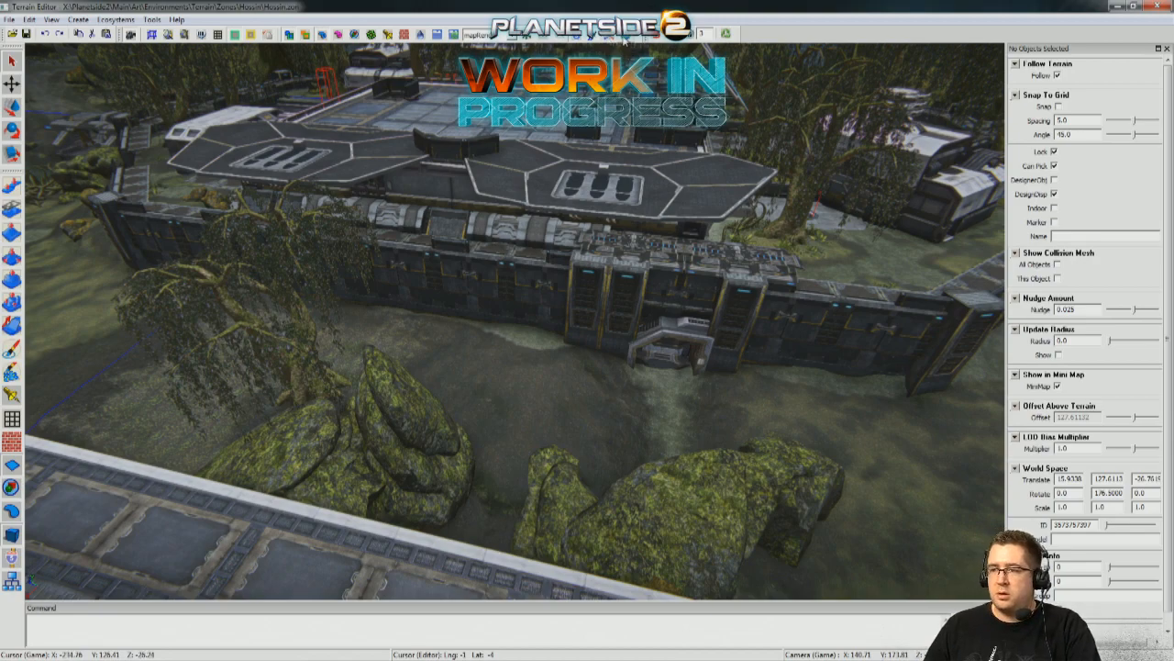
right_drag(562, 146, 561, 146)
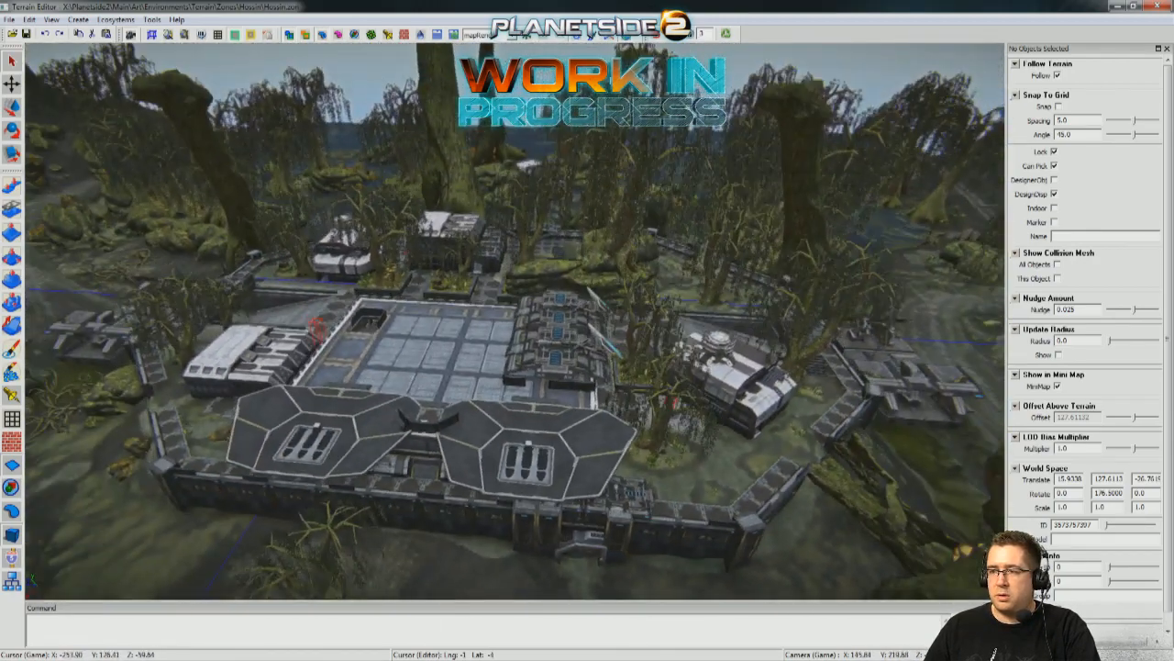
right_drag(557, 146, 557, 146)
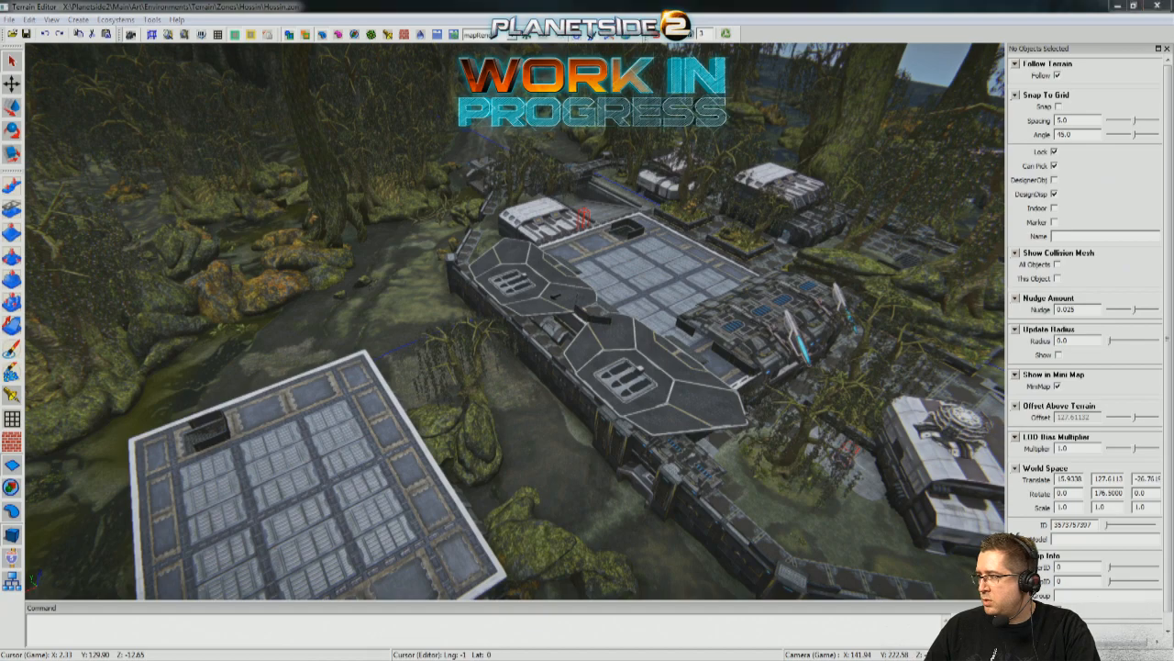
right_drag(392, 288, 267, 377)
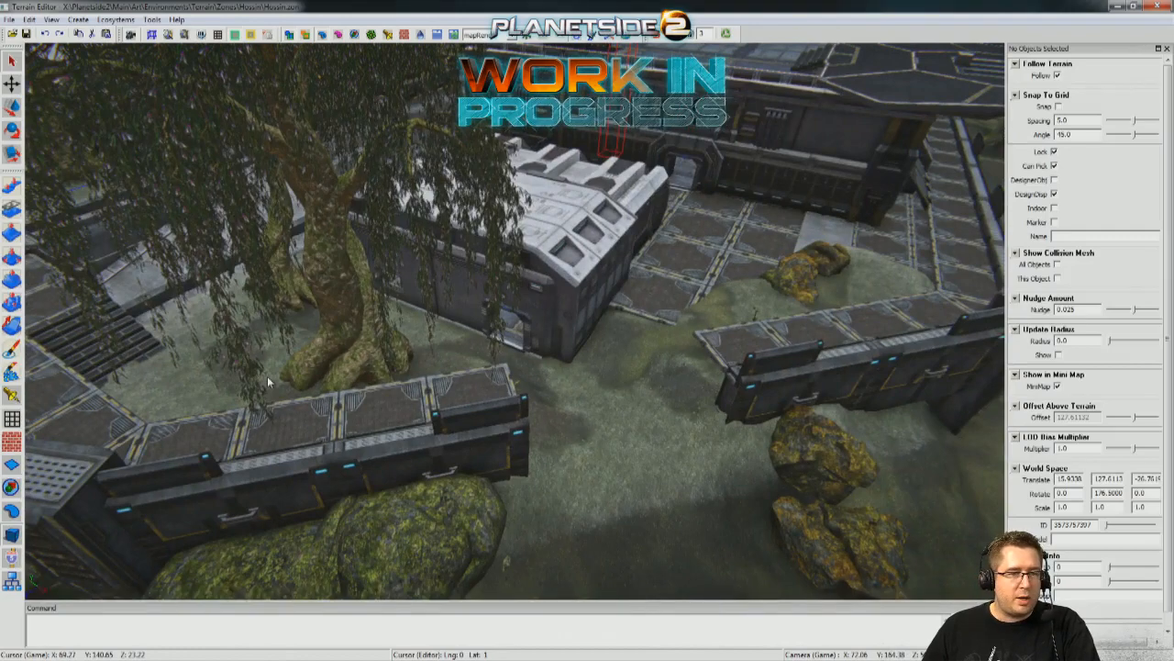
mouse_move(313, 354)
right_down()
mouse_move(333, 352)
mouse_move(317, 355)
right_up()
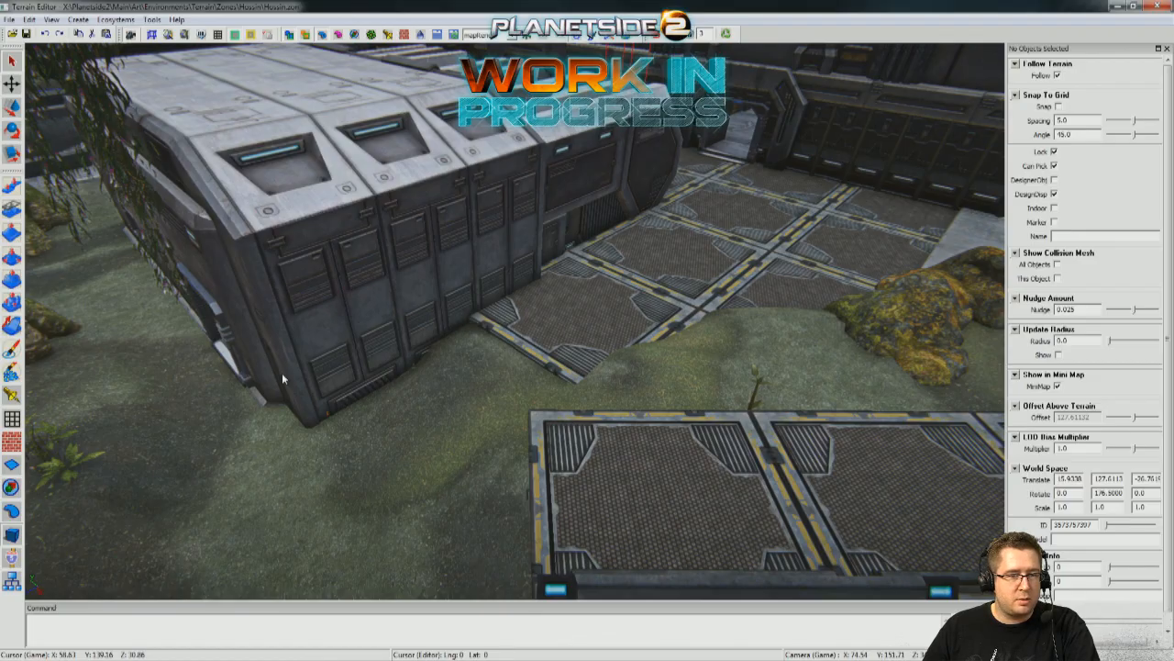
Inspect the ground beside the white-roofed outbuilding, the indoor stairs and the long interior corridor with wall screens.
right_drag(389, 345, 193, 316)
right_drag(560, 440, 780, 477)
right_drag(513, 321, 483, 417)
right_drag(592, 92, 513, 319)
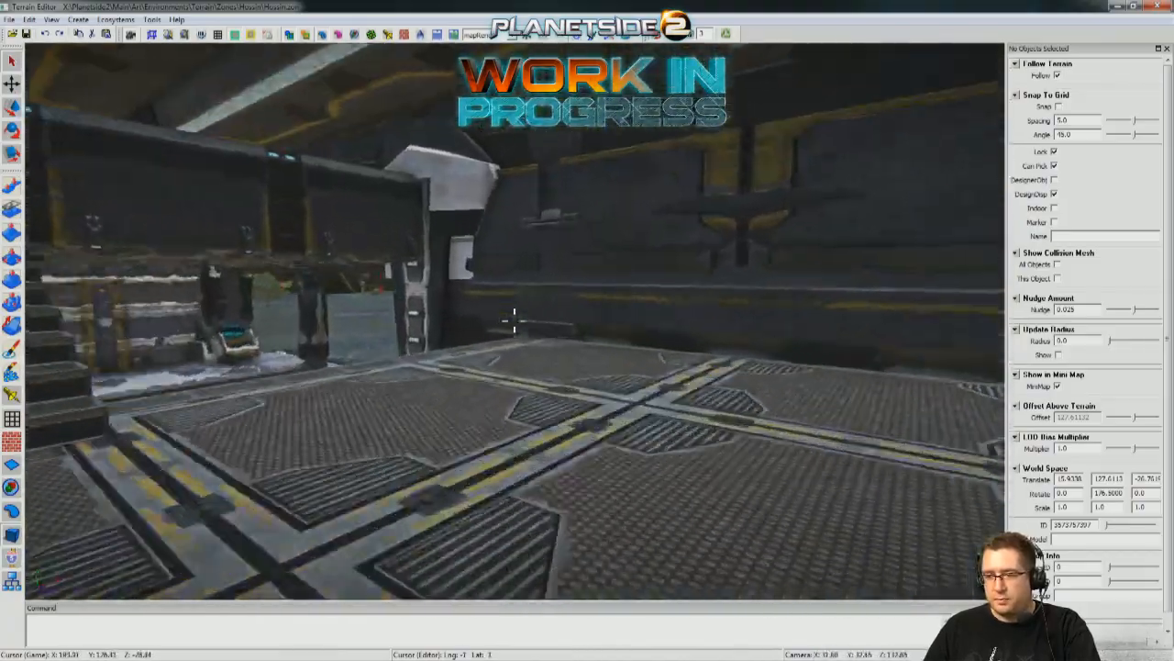
right_drag(514, 319, 490, 287)
key(a)
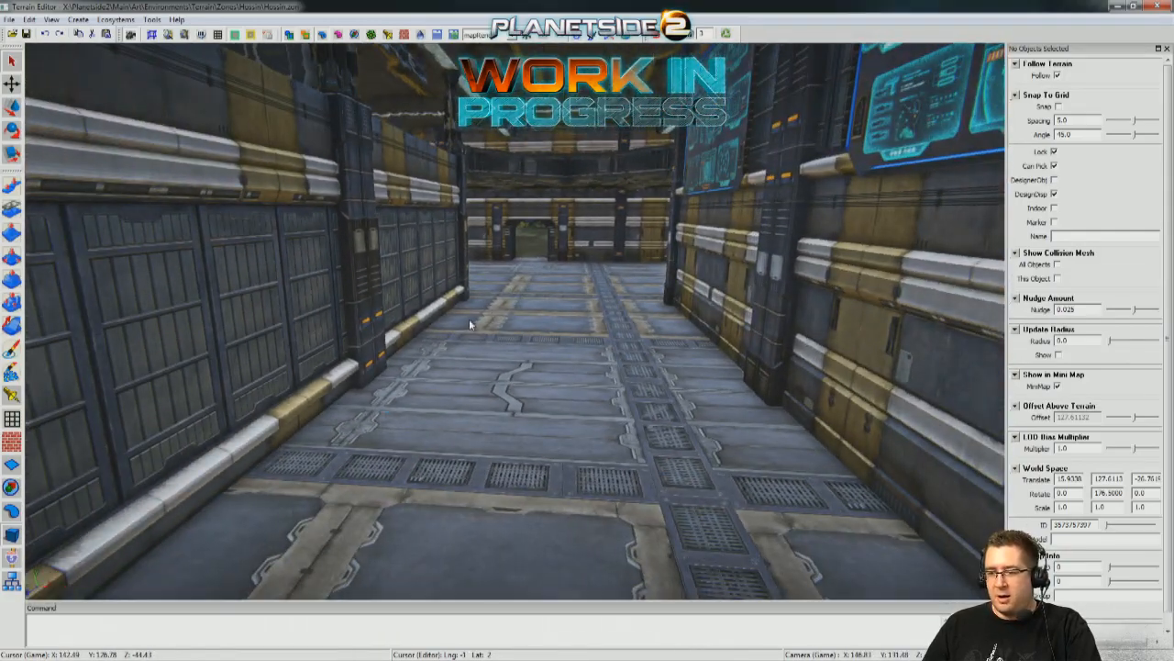
right_drag(470, 324, 642, 321)
right_drag(514, 321, 662, 329)
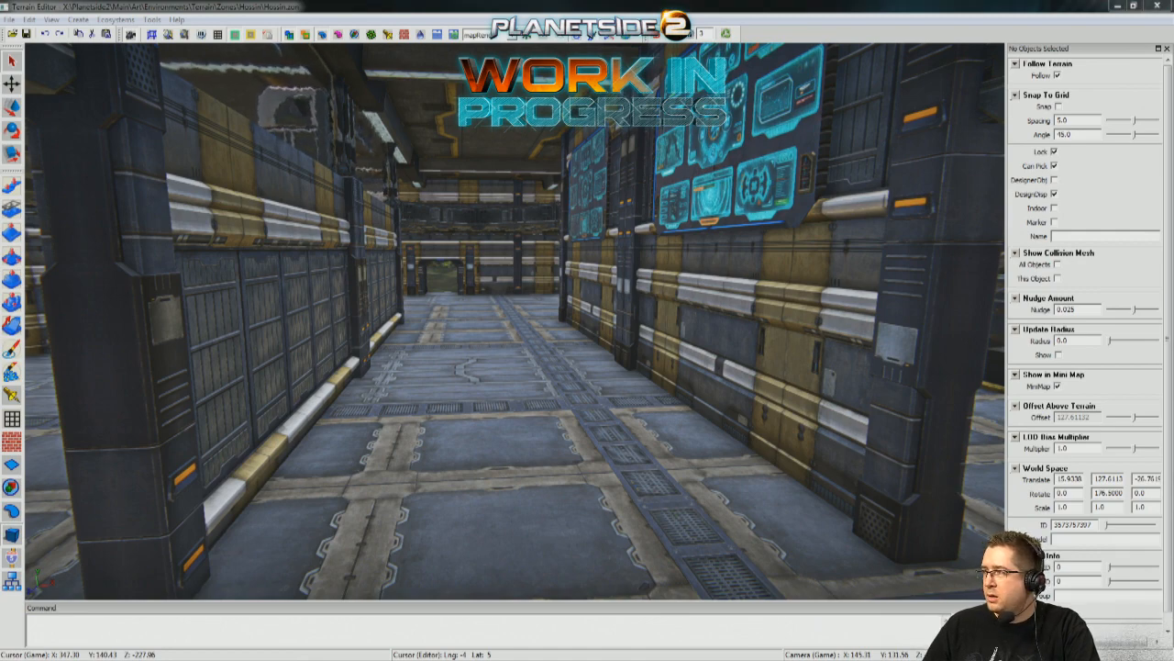
Dock the Outliner above the object properties and select the CoverGroups folder under Common Props.
drag(1173, 294, 852, 212)
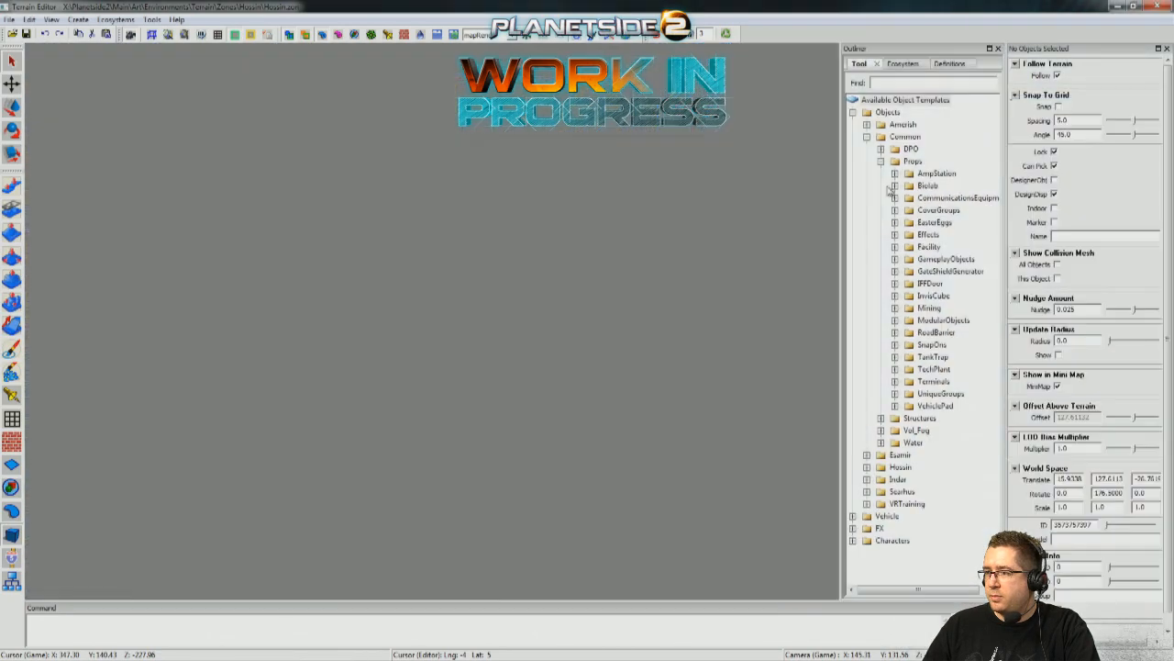
drag(904, 54, 1076, 230)
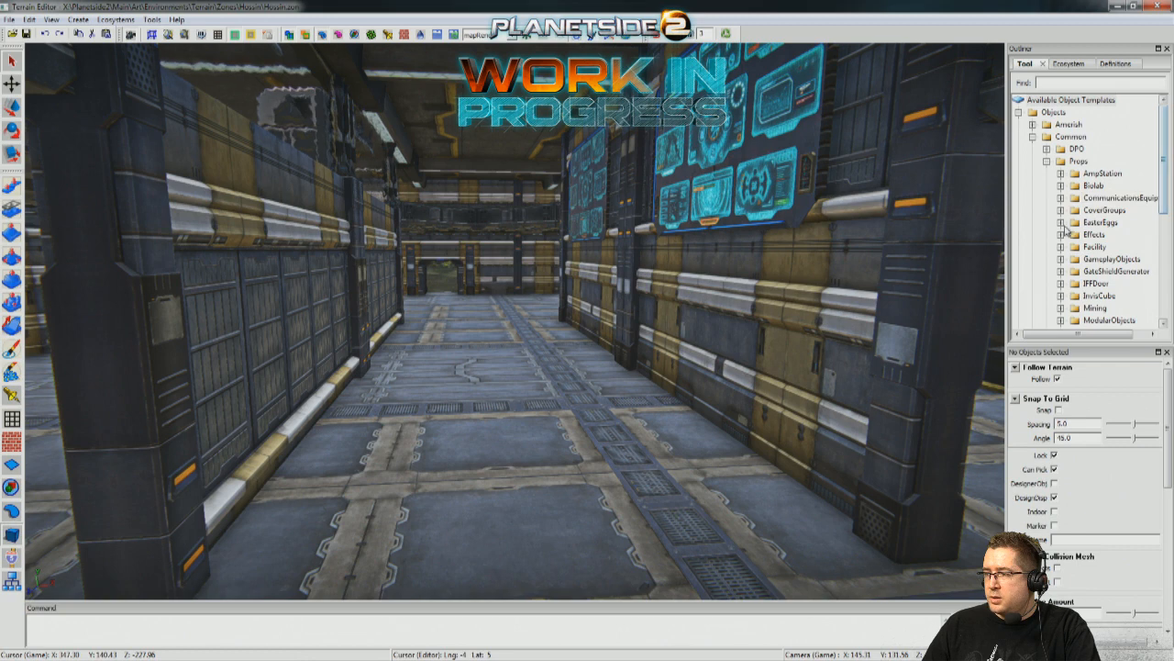
click(1092, 213)
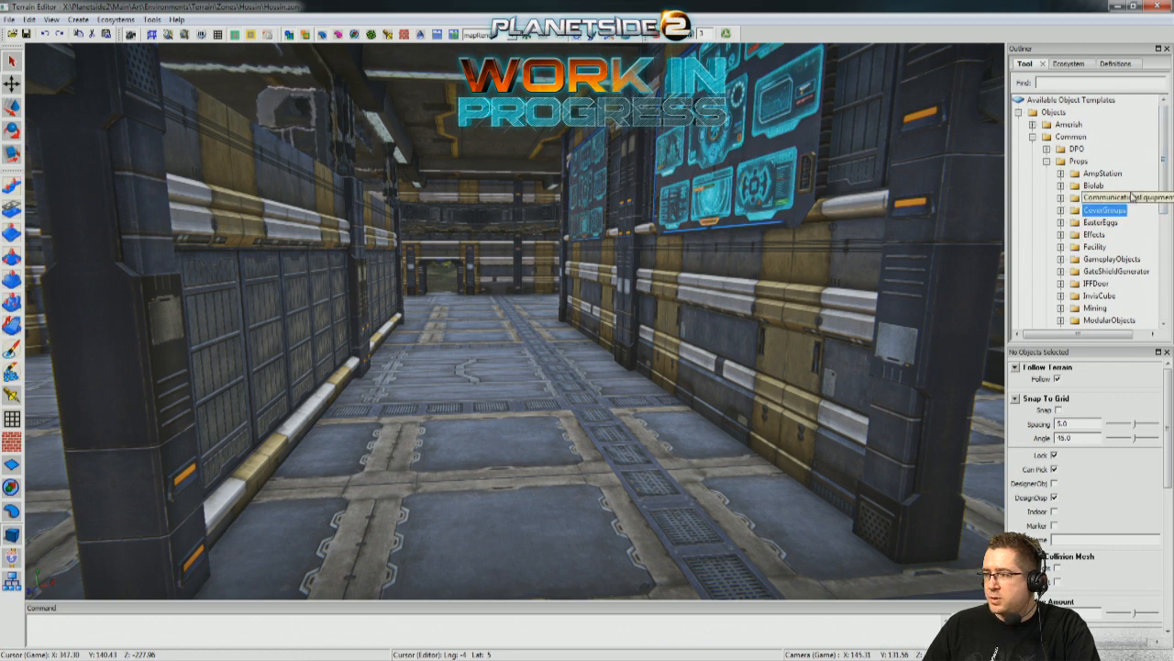
Expand the SnapOns prop folder and widen the view of its template names, covering the gate shield, giant vent and generator pieces.
drag(1165, 209, 1154, 263)
click(1061, 235)
drag(1081, 334, 1125, 338)
drag(1166, 196, 1164, 244)
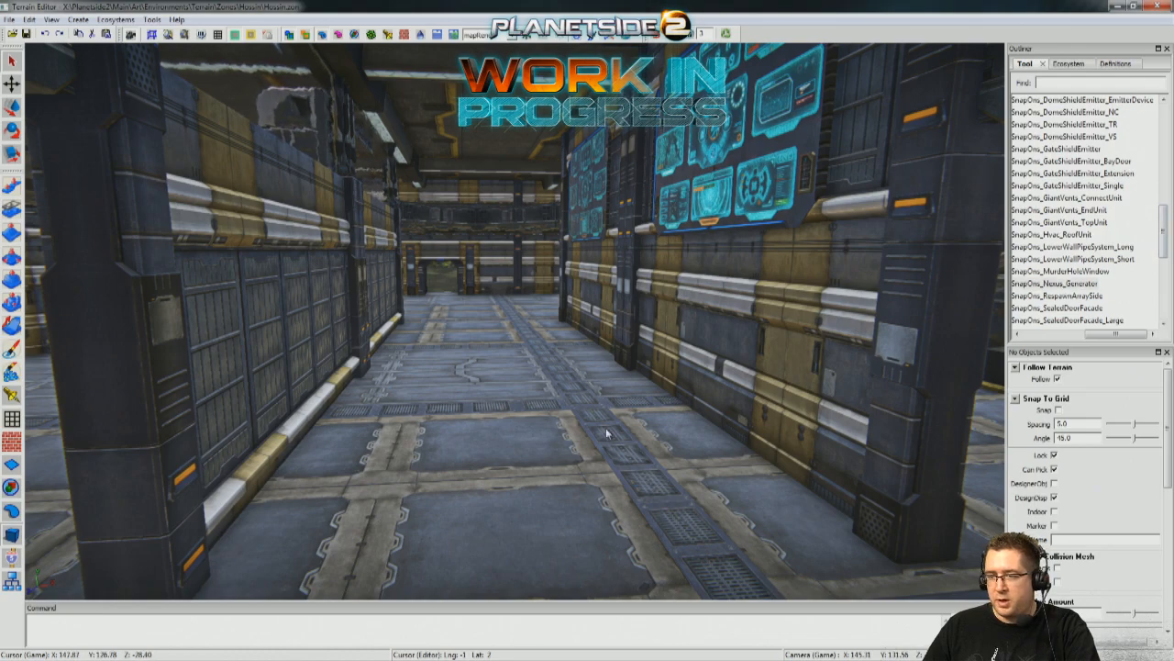
mouse_move(563, 405)
right_down()
mouse_move(550, 450)
mouse_move(514, 468)
mouse_move(561, 425)
right_up()
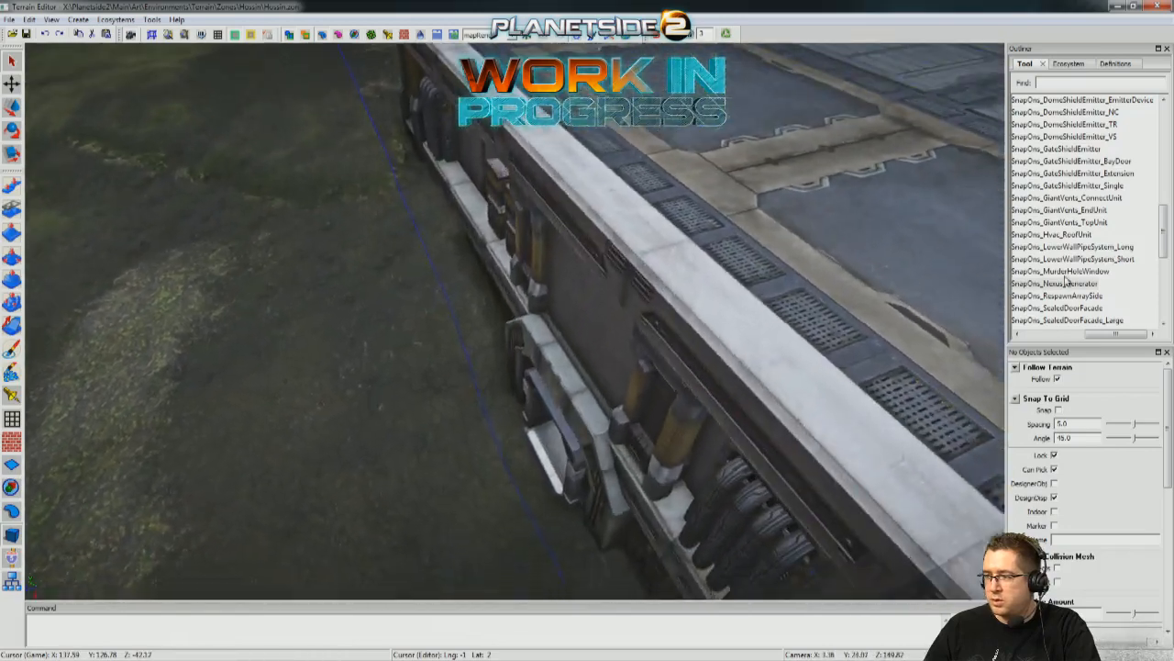
Browse the SnapOns templates, including SnapOns_Nexus_Generator, while examining the warehouse's edge, ground-level doorway, interior and outer wall.
click(1069, 285)
right_drag(353, 358, 996, 272)
click(1060, 260)
click(1068, 285)
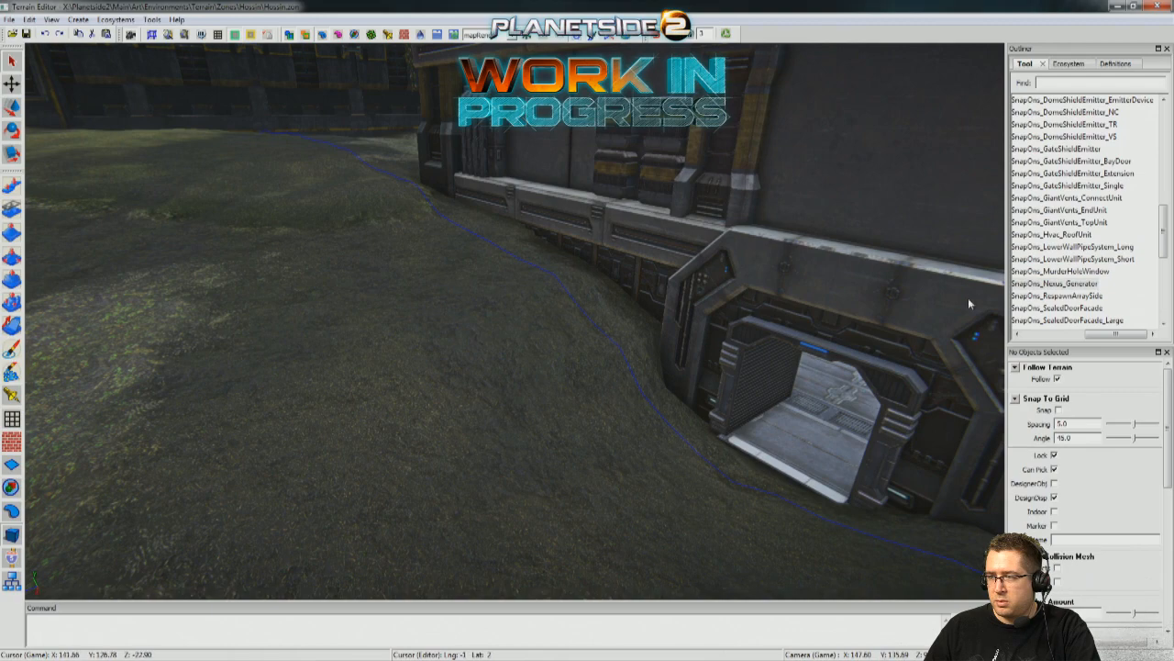
click(1083, 295)
click(1075, 159)
right_drag(371, 319, 891, 299)
click(1032, 334)
click(1112, 148)
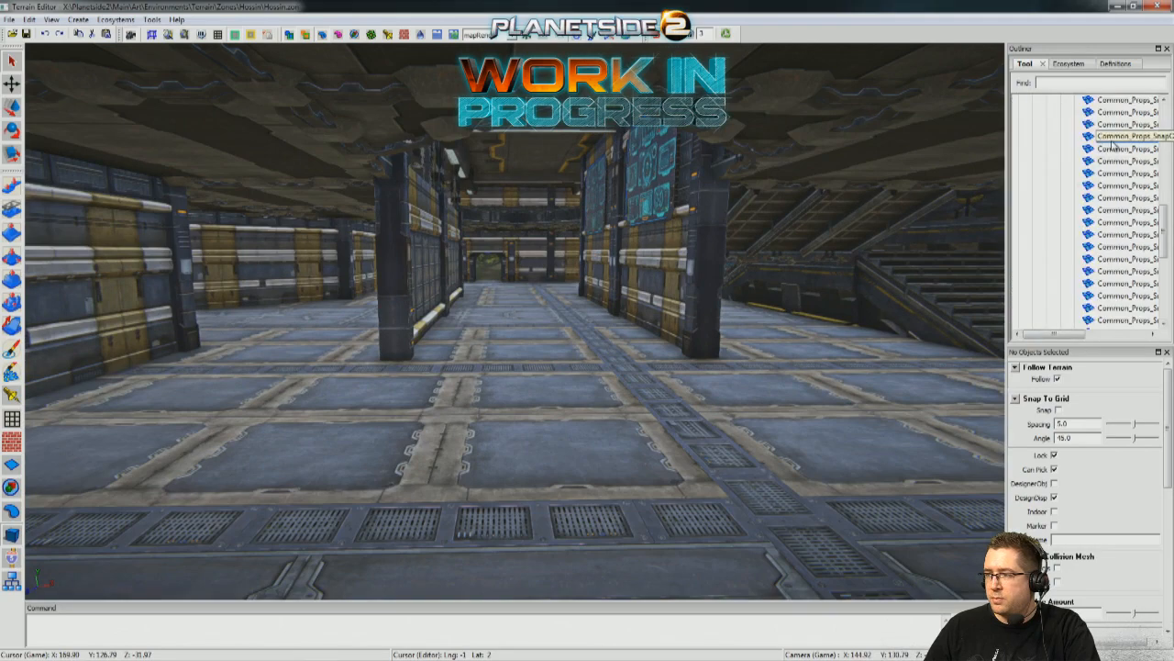
right_drag(387, 372, 897, 236)
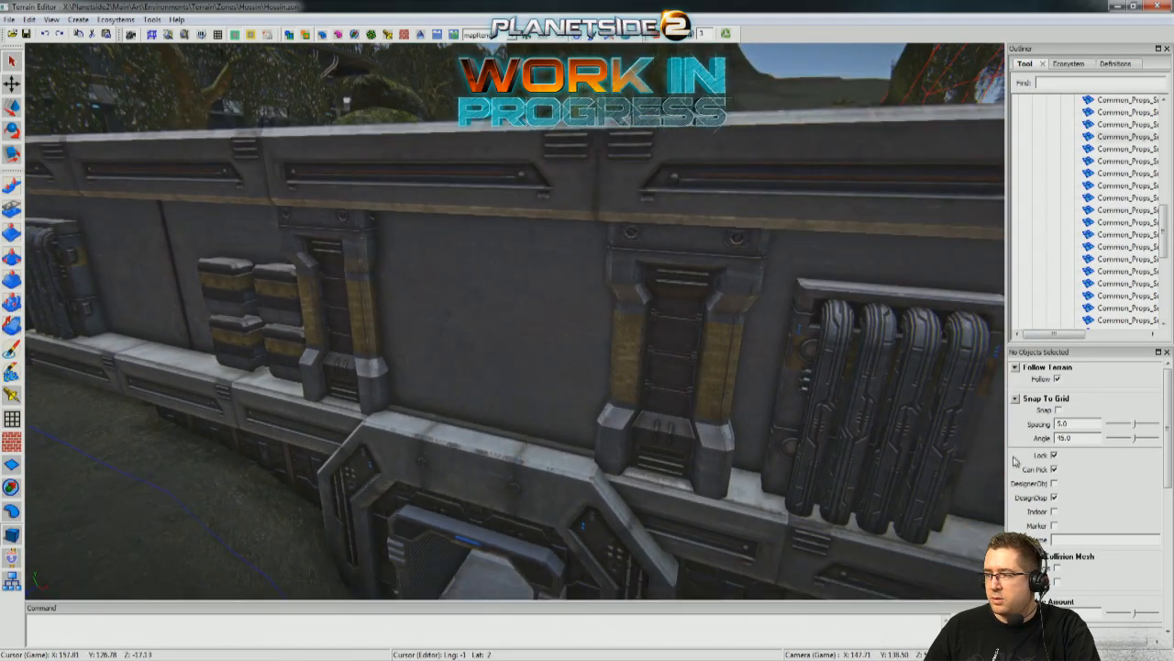
Expand the Mining prop folder and browse its templates while examining the wall details above the tunnel doorway.
drag(1068, 345, 1043, 344)
drag(1166, 244, 1164, 136)
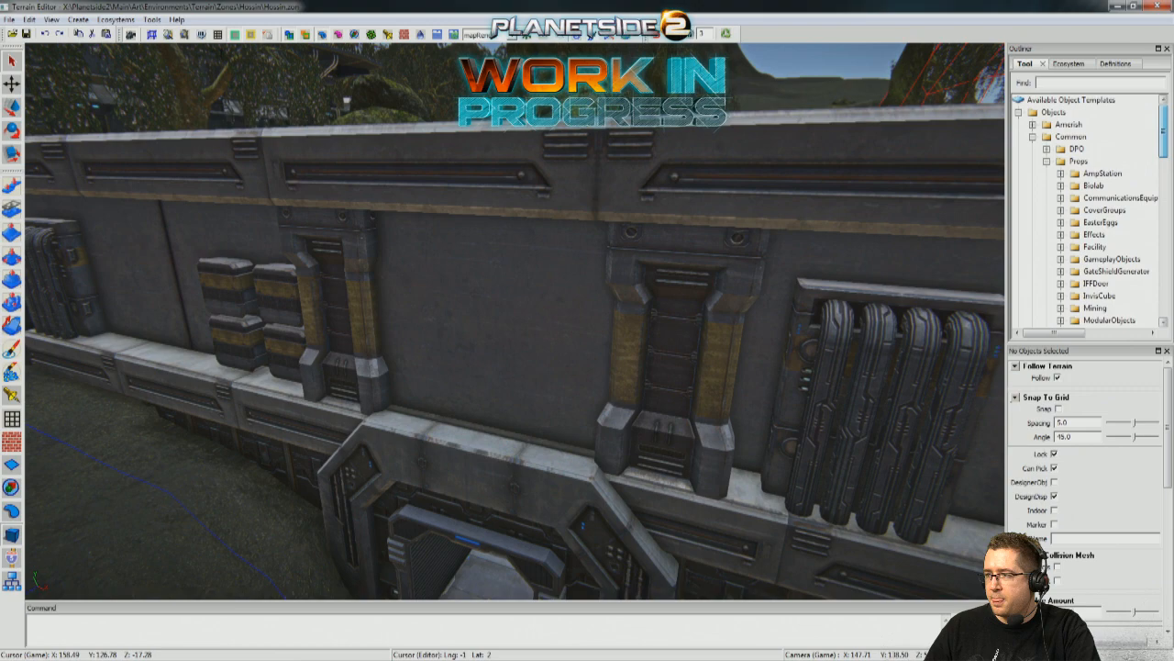
click(1061, 309)
right_drag(440, 395, 5, 426)
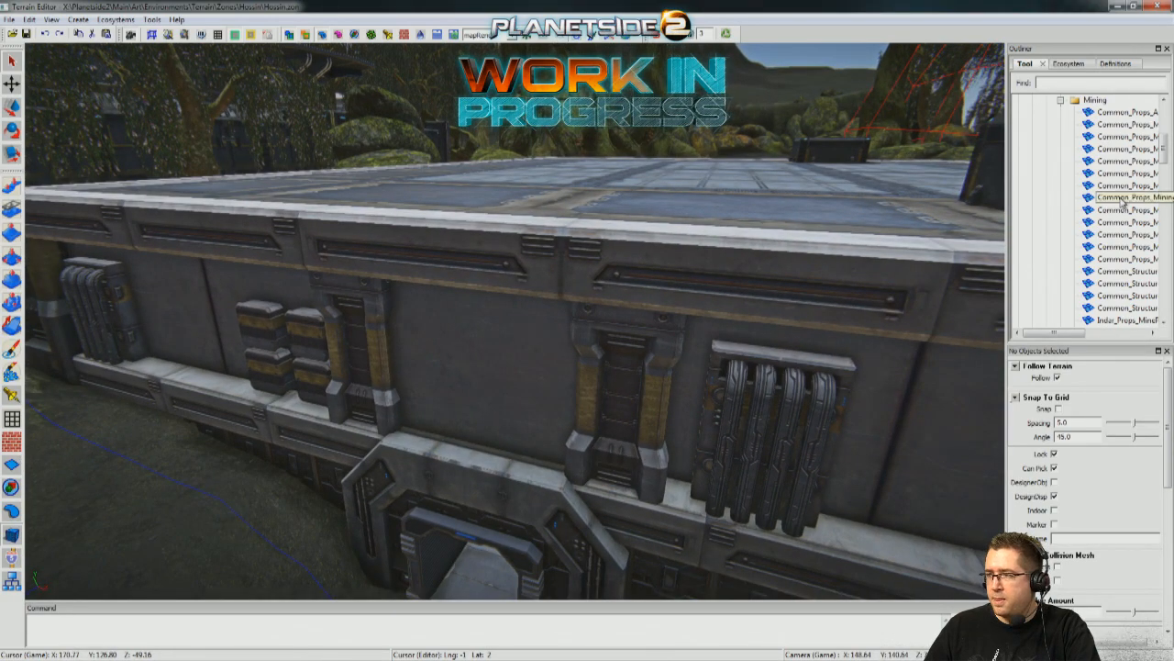
right_drag(221, 555, 977, 90)
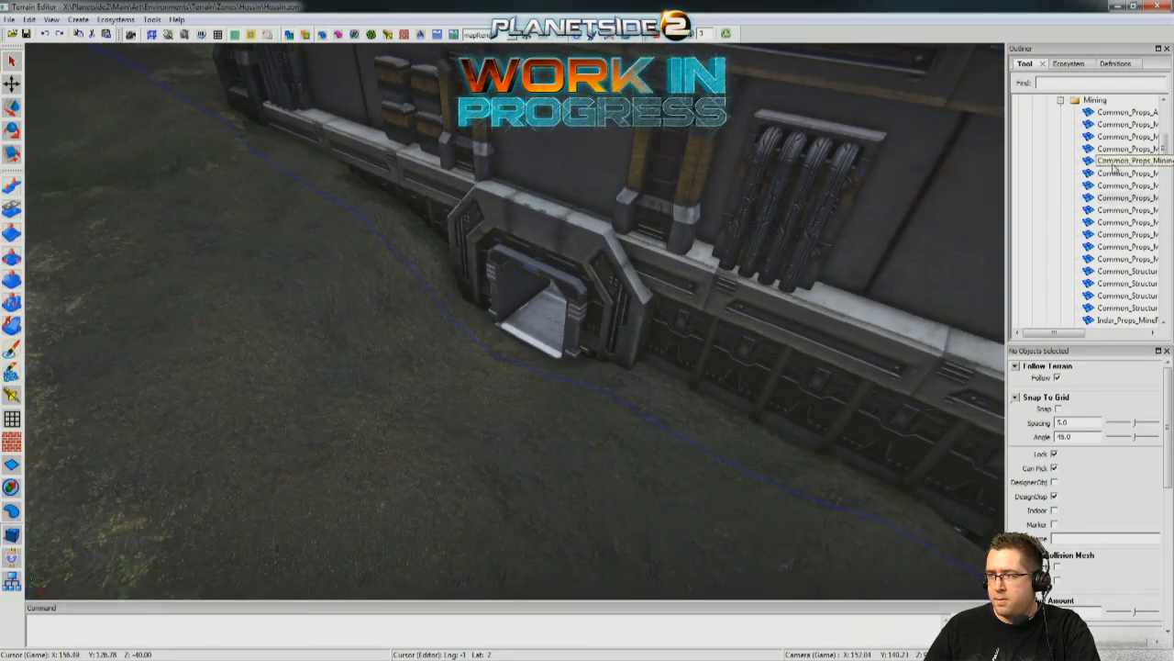
Inspect the bay with the octagonal vehicle pad, selecting the vehicle pad marker and the warehouse interior structure.
right_drag(350, 449, 528, 326)
right_drag(381, 530, 553, 450)
right_drag(486, 430, 449, 464)
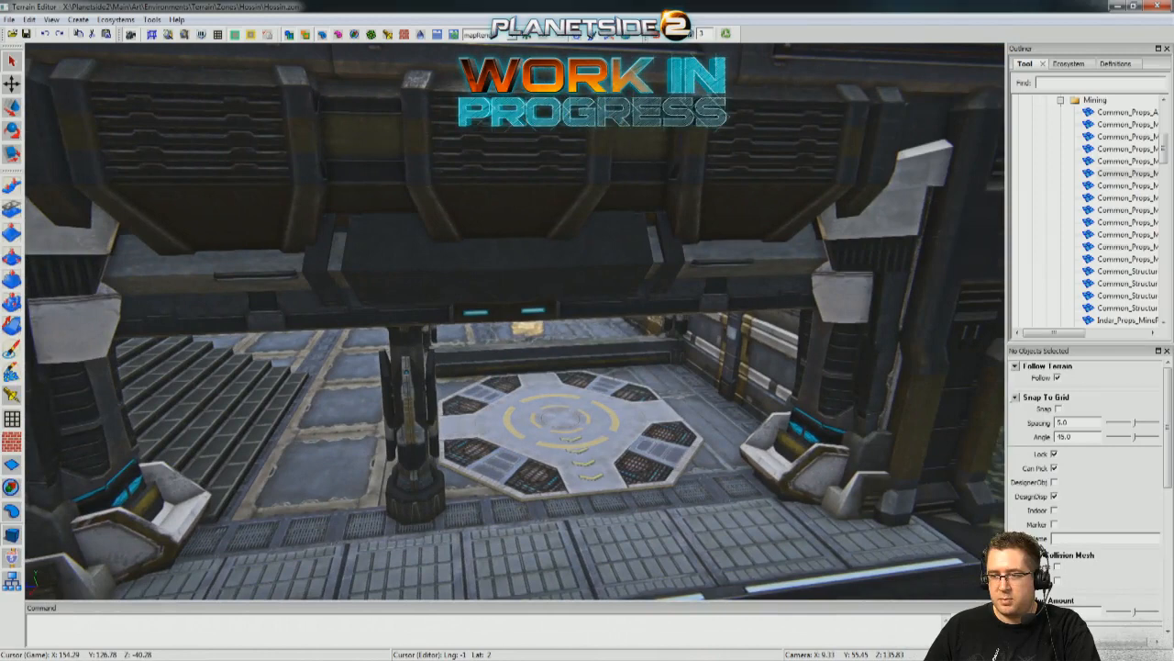
right_drag(819, 343, 803, 341)
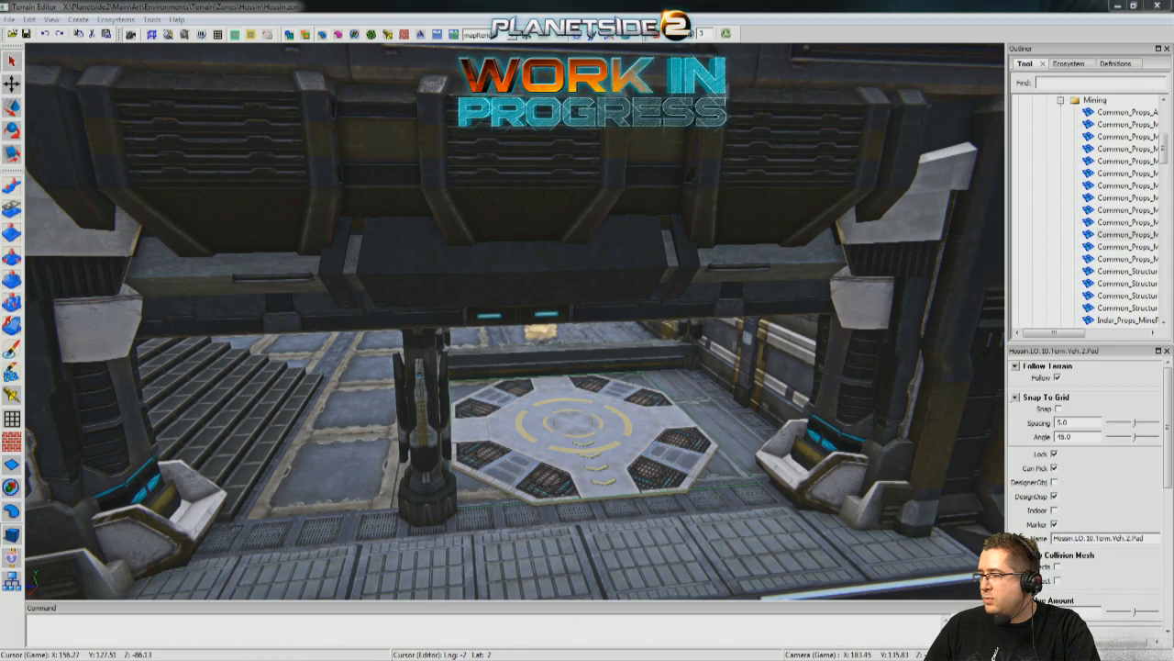
click(542, 579)
Examine the area from the vehicle pad bay, over the warehouse roof, to the outpost building among the mossy rocks.
right_drag(542, 579, 477, 541)
key(w)
key(w)
key(w)
key(w)
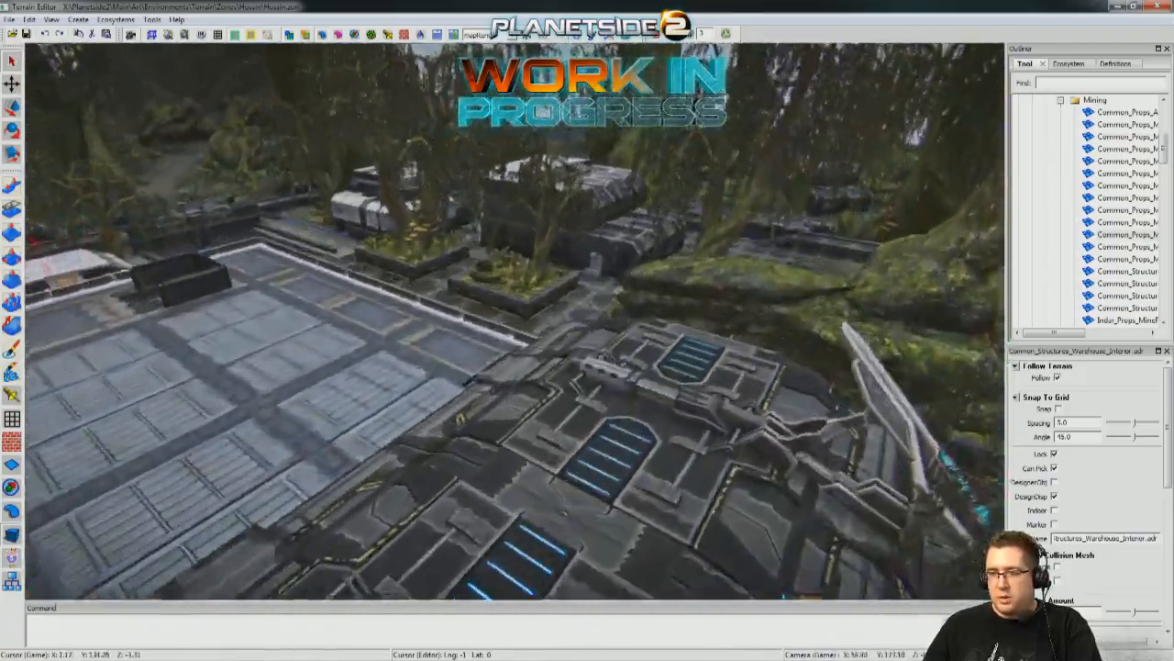
key(w)
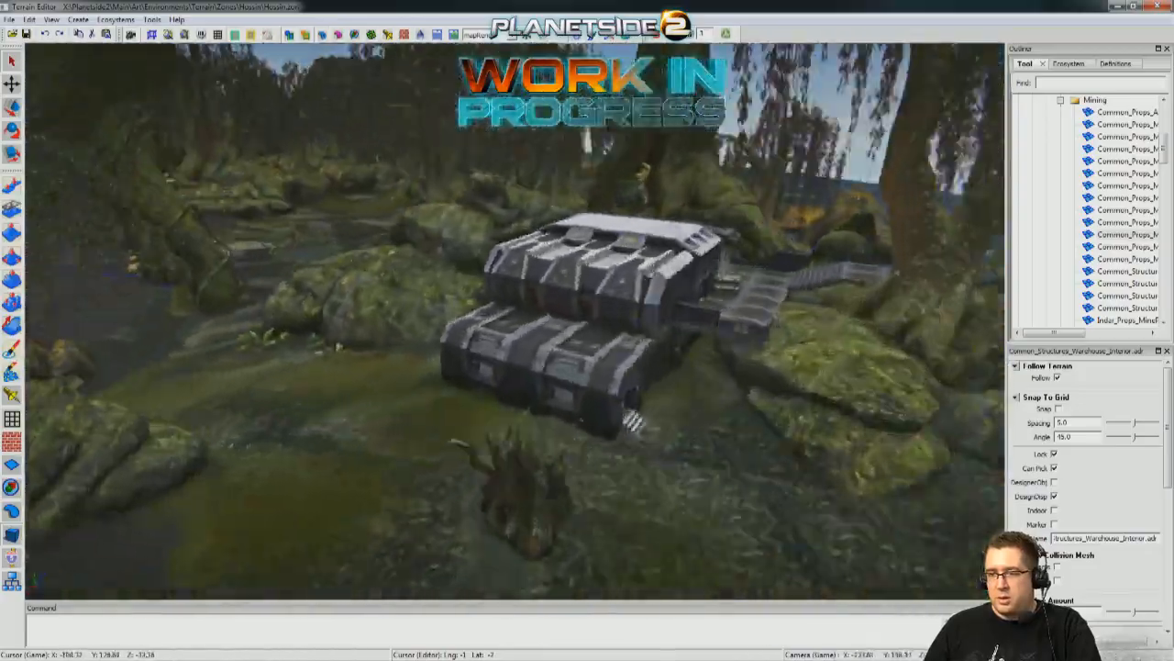
key(w)
key(s)
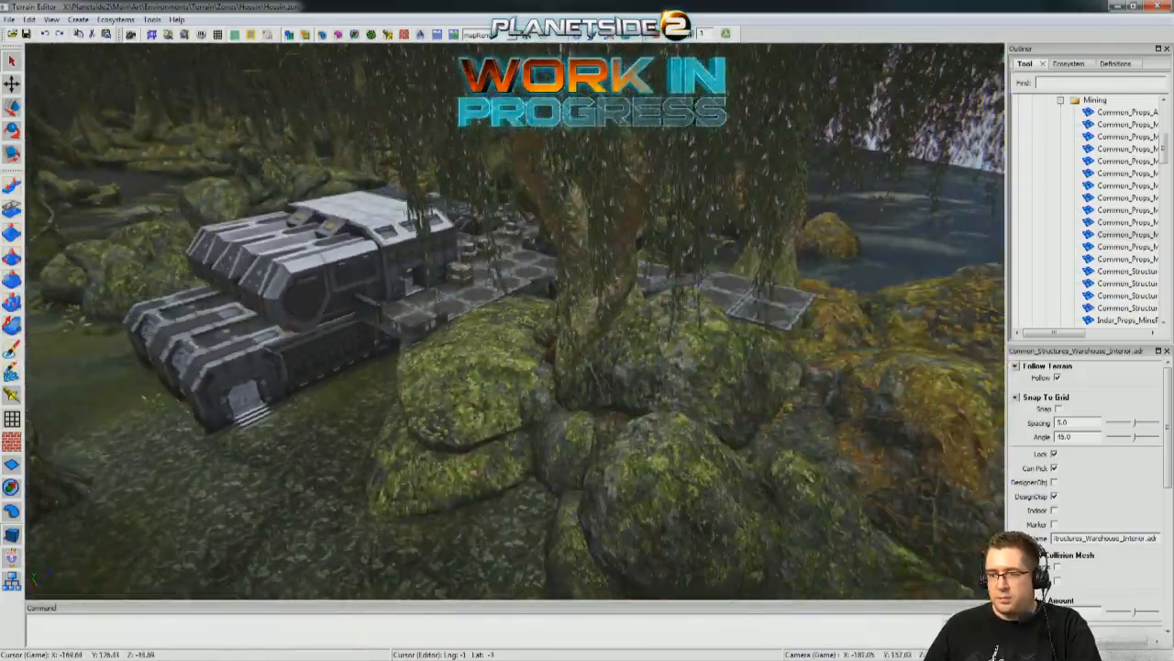
key(w)
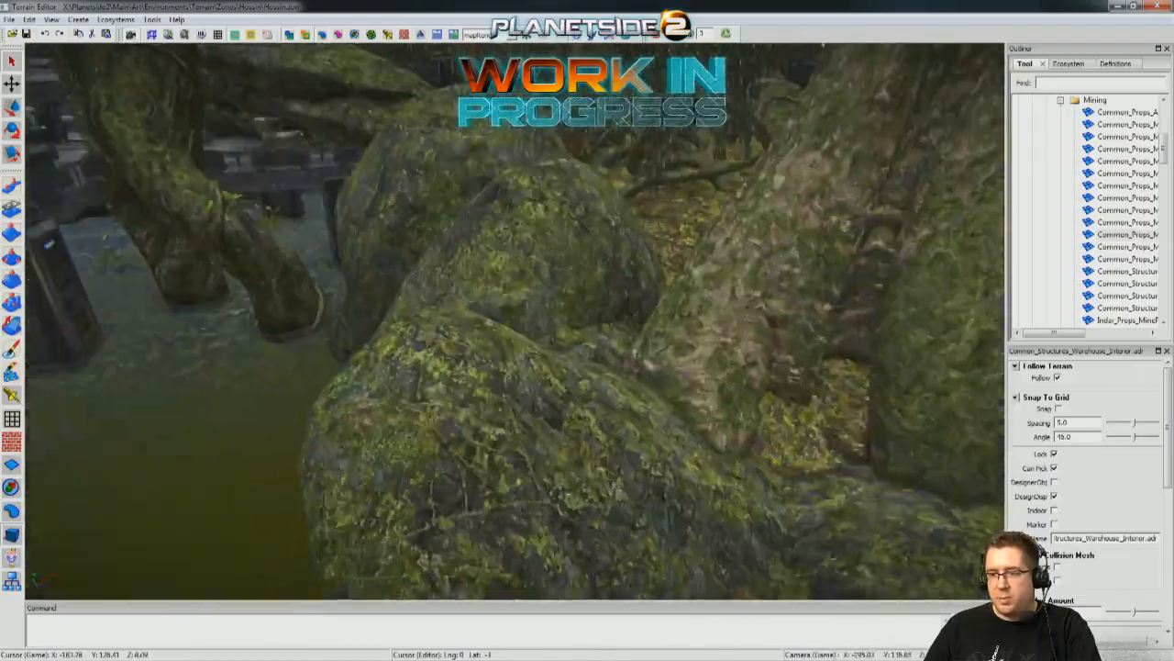
Examine the outpost's root arch, teleporter room and crate deck, plus the base's outer wall, a wall doorway and the cave.
key(w)
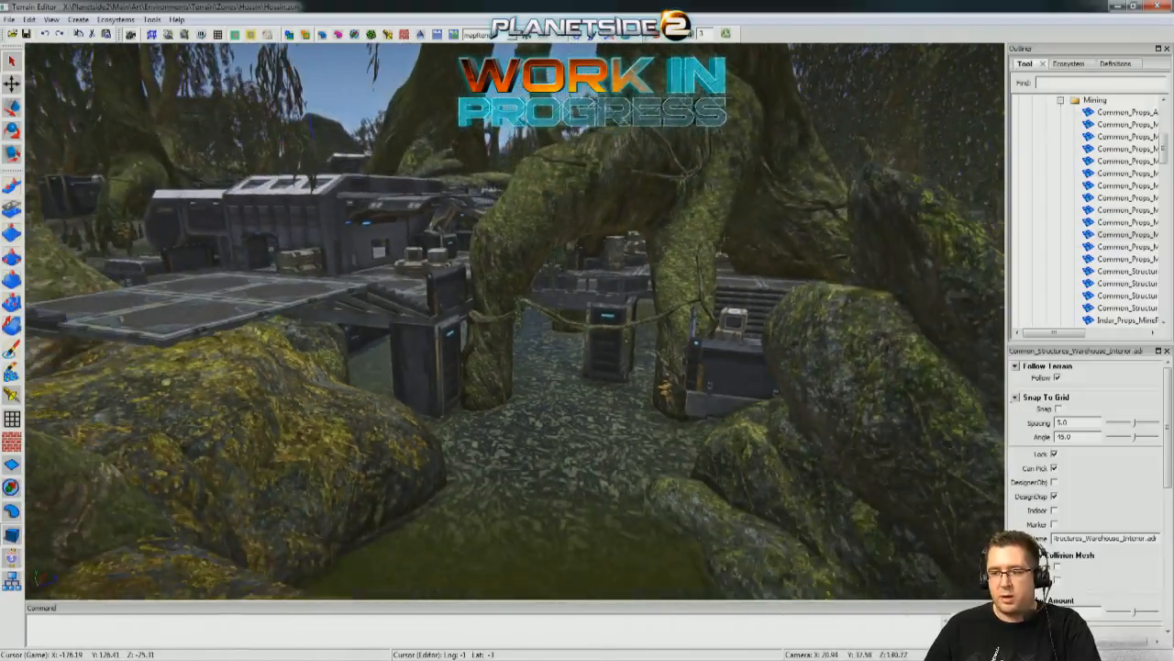
key(w)
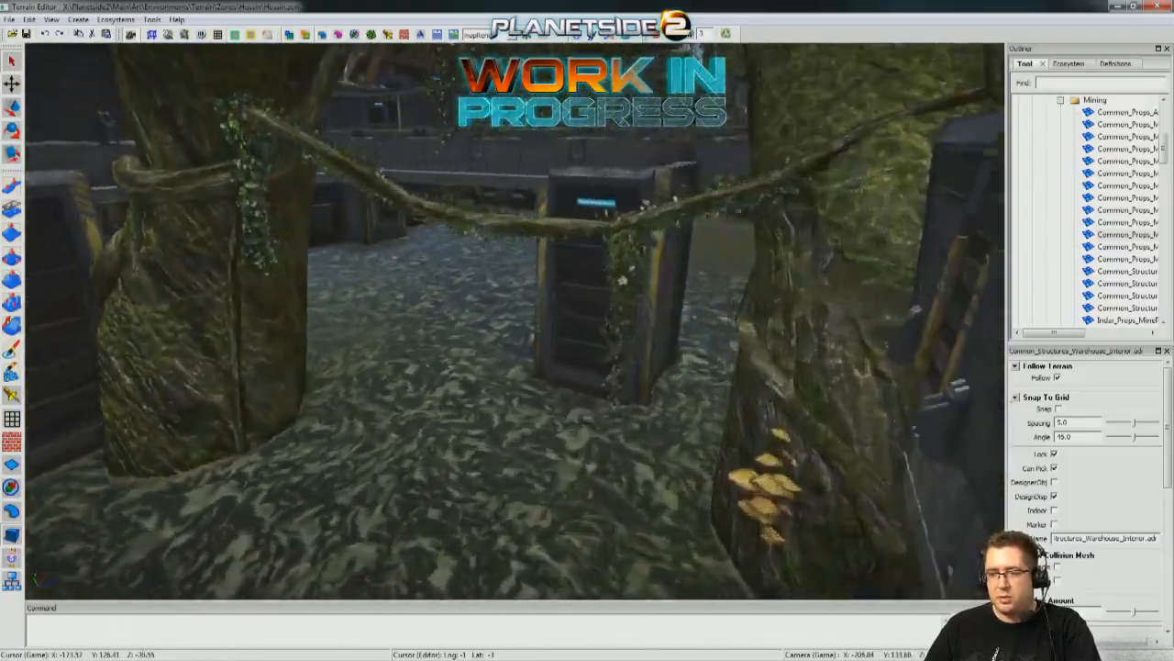
key(w)
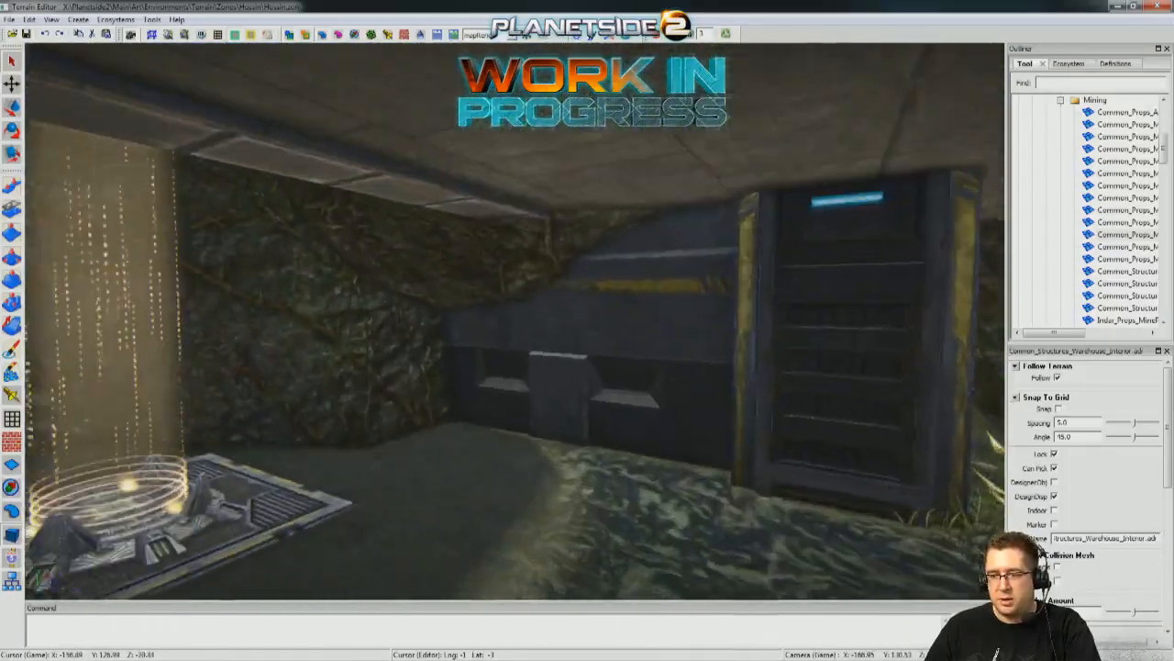
key(w)
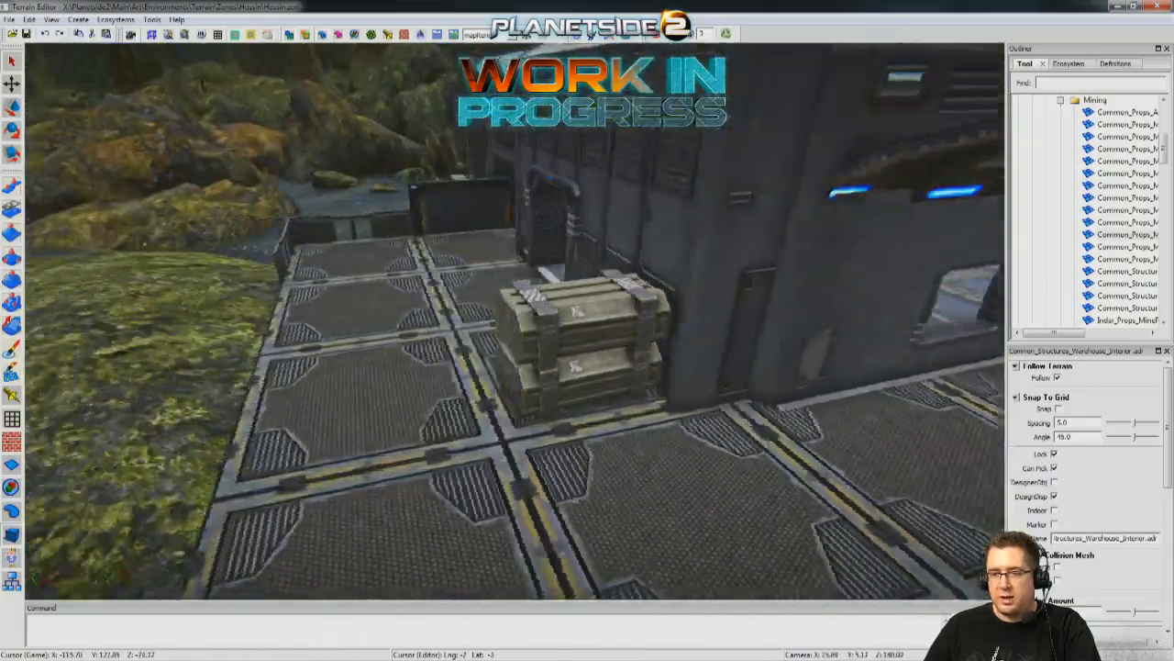
key(w)
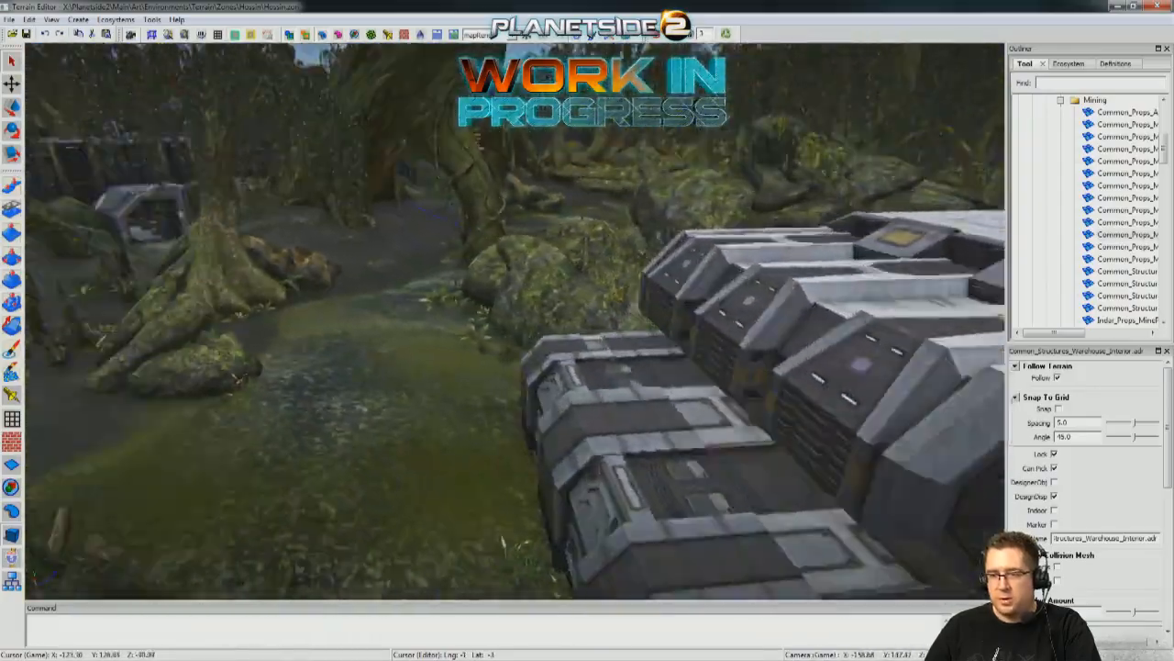
key(w)
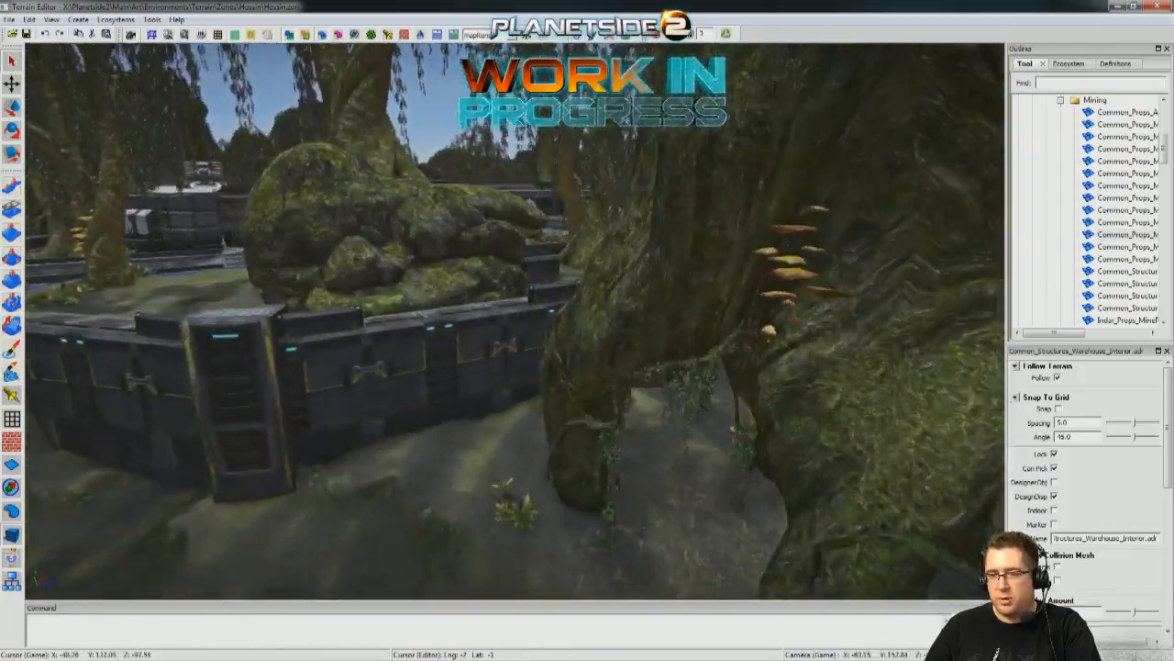
key(w)
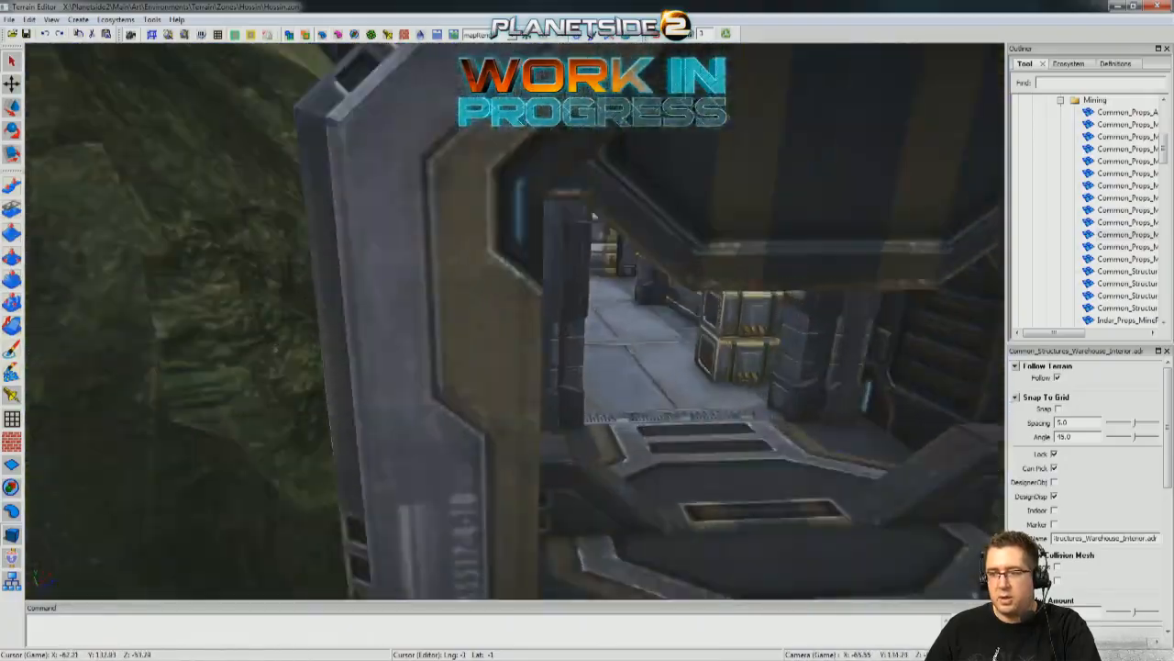
key(w)
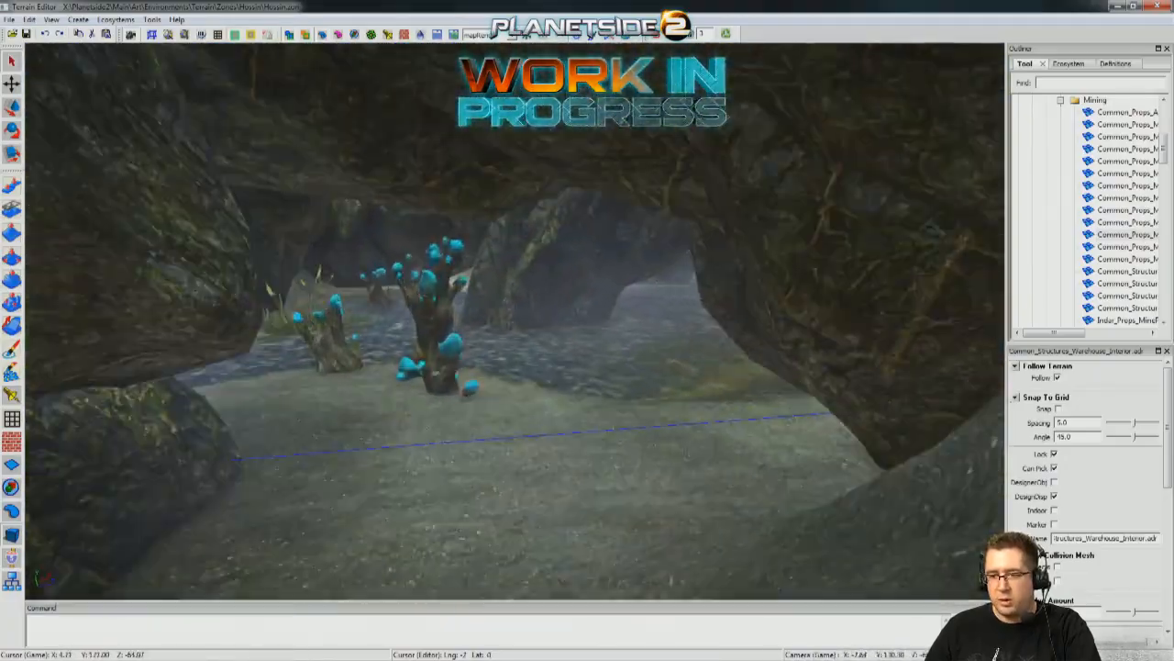
Examine the courtyard beside the warehouse and review the layout of the base and neighbouring outpost from above.
key(s)
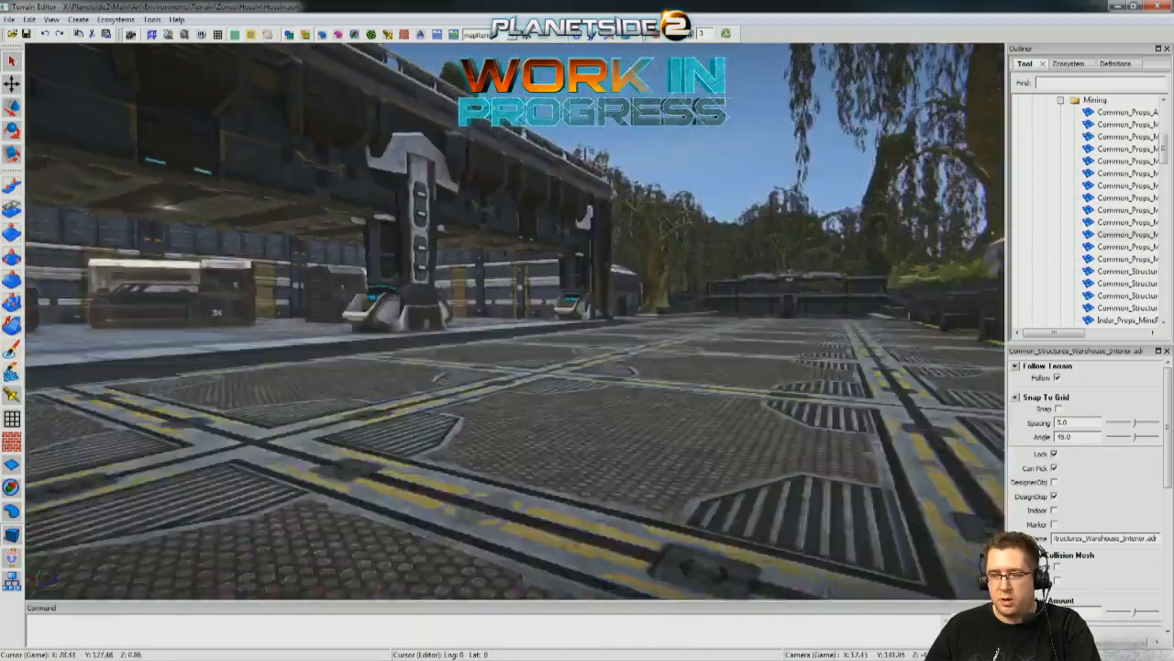
key(s)
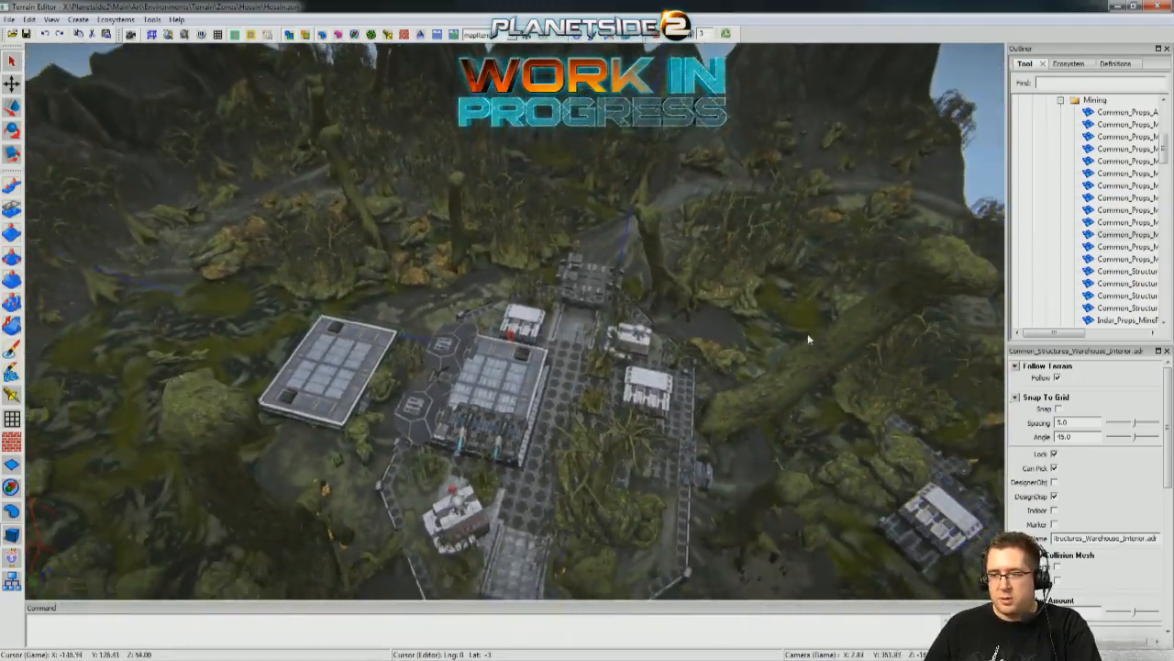
key(w)
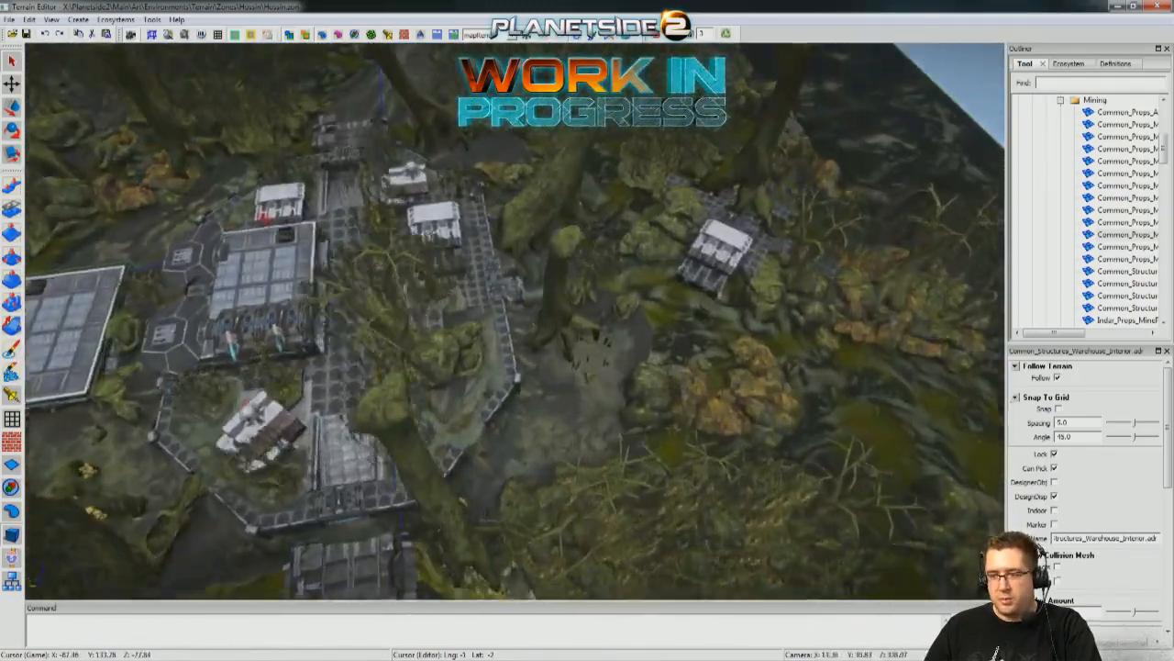
key(w)
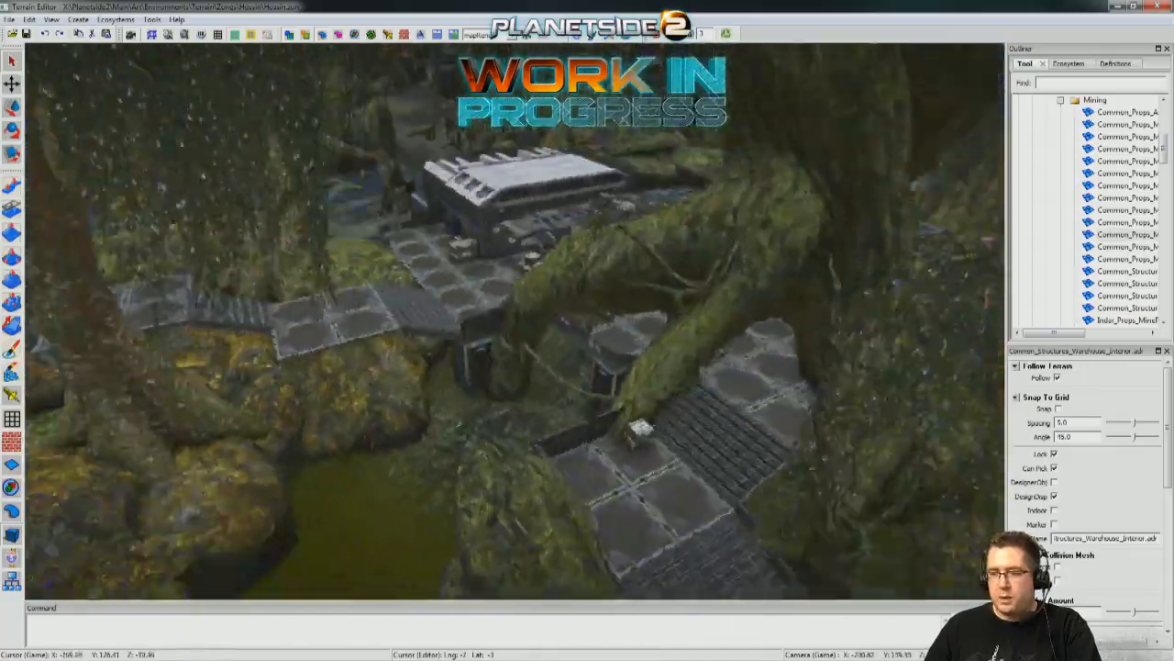
Examine the mossy rocks, tree trunks and overhanging metal platform where the outpost meets the swamp water.
key(s)
key(s)
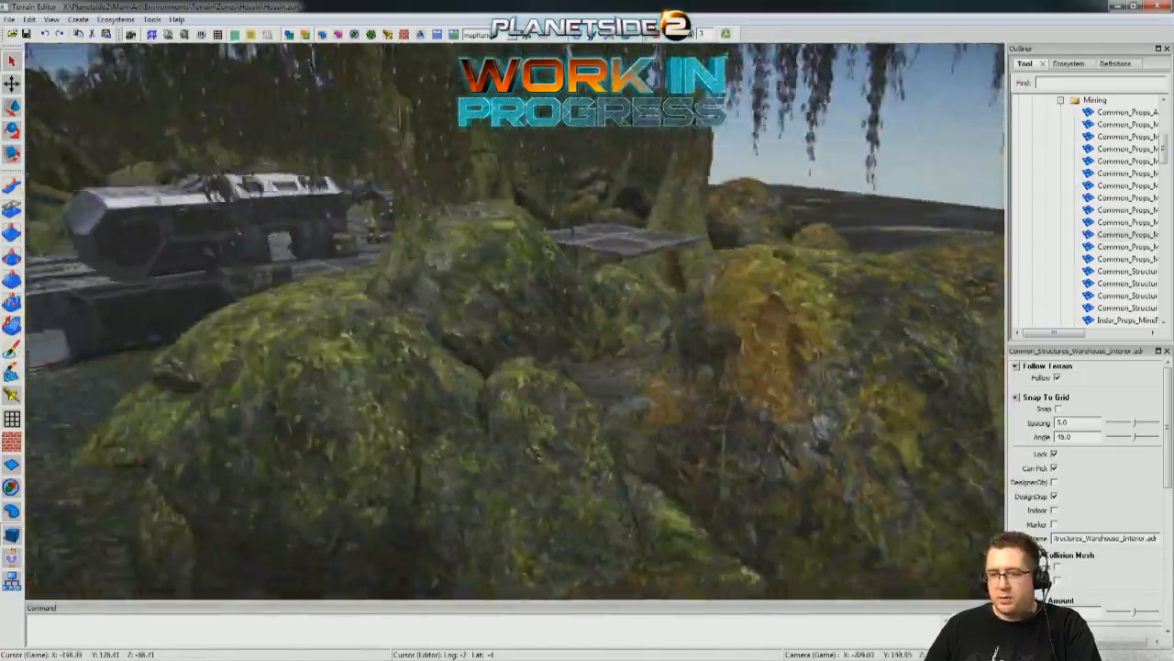
key(s)
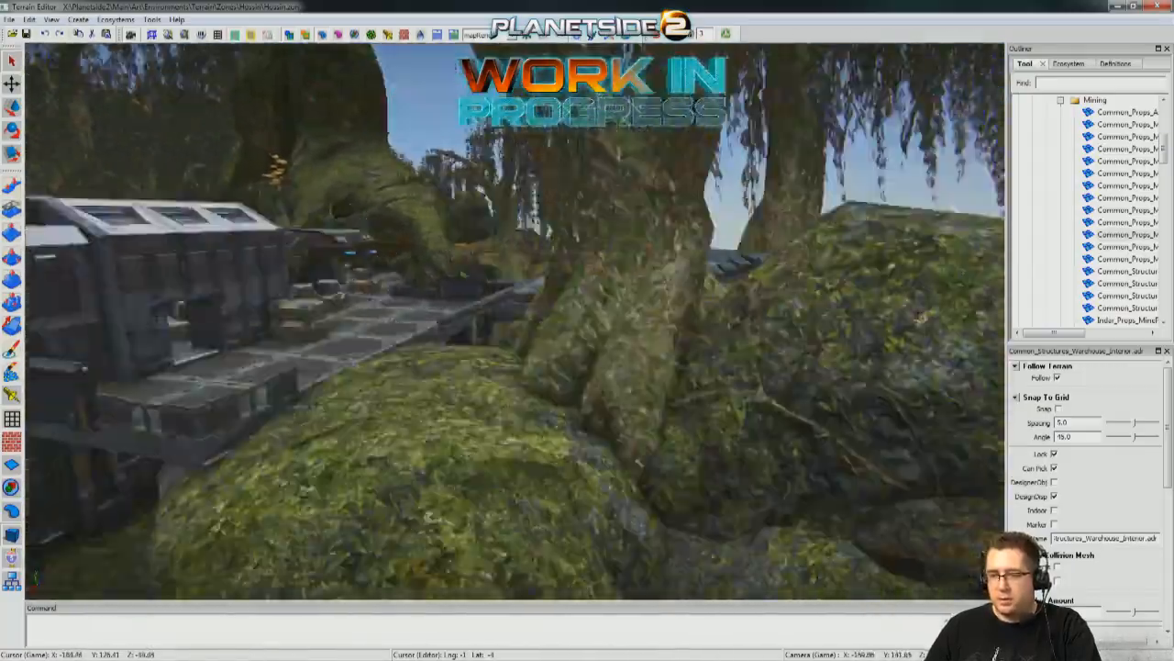
key(w)
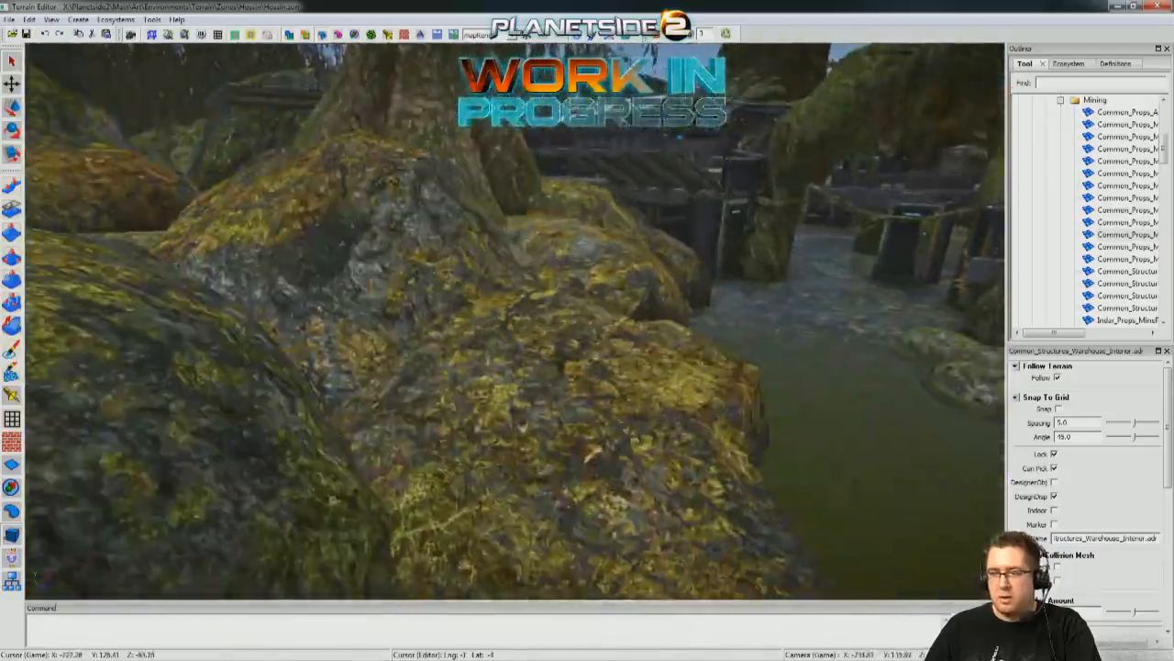
key(s)
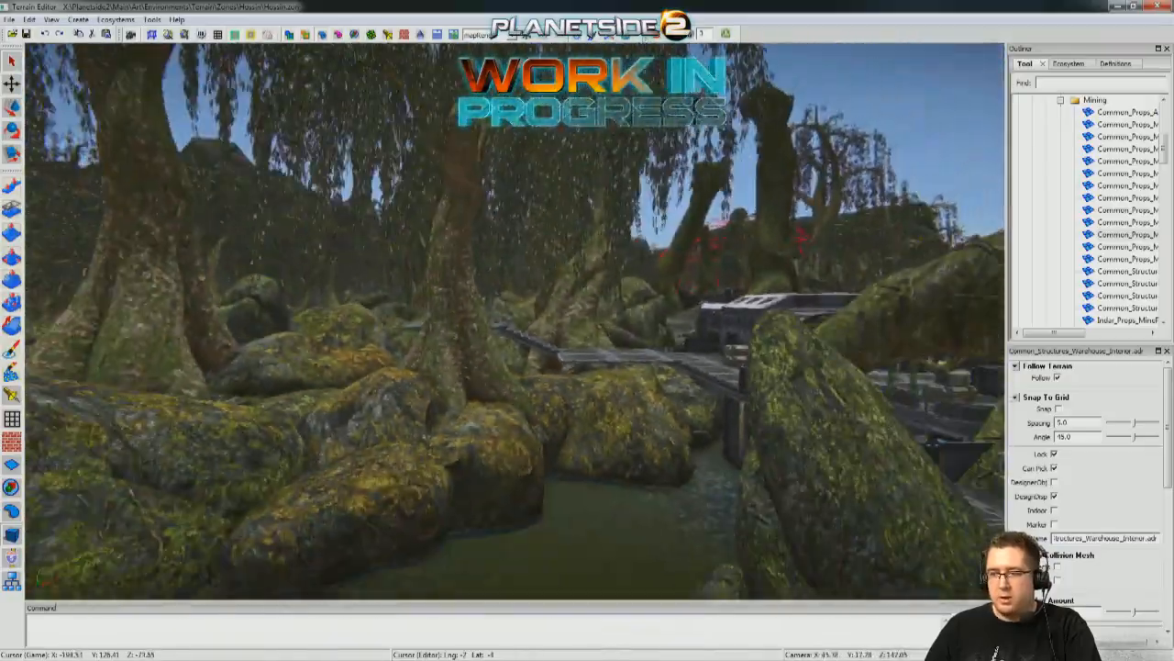
key(w)
key(s)
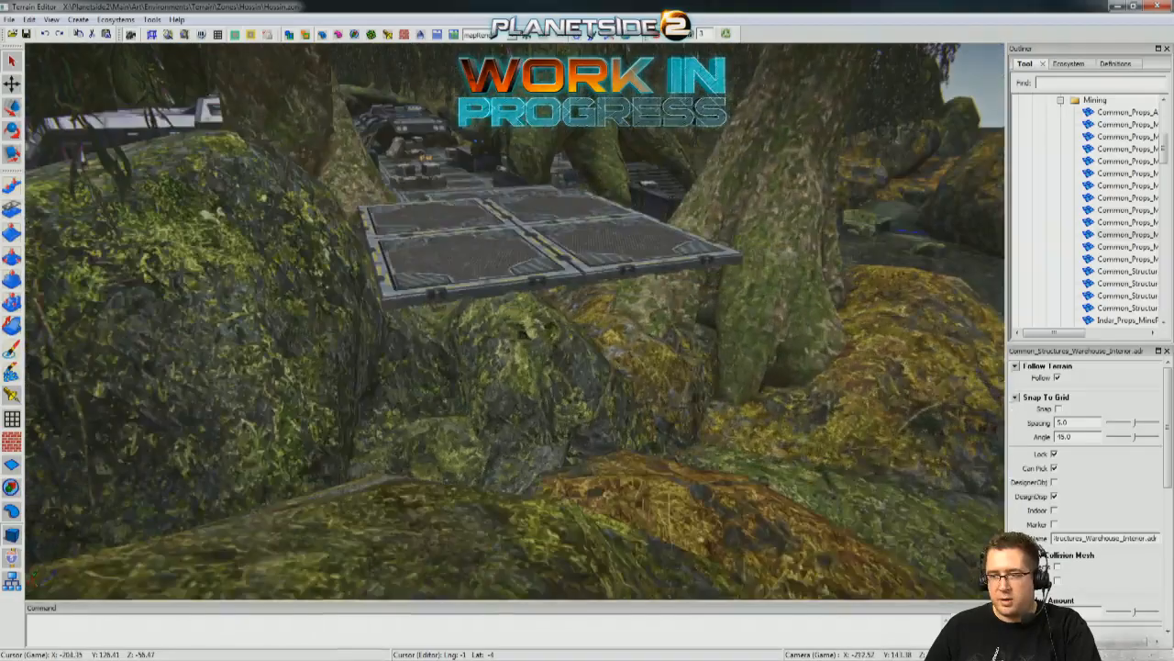
key(w)
Examine the outpost's walkways and stairs through the willow foliage, including the ramp down to the crate deck.
key(w)
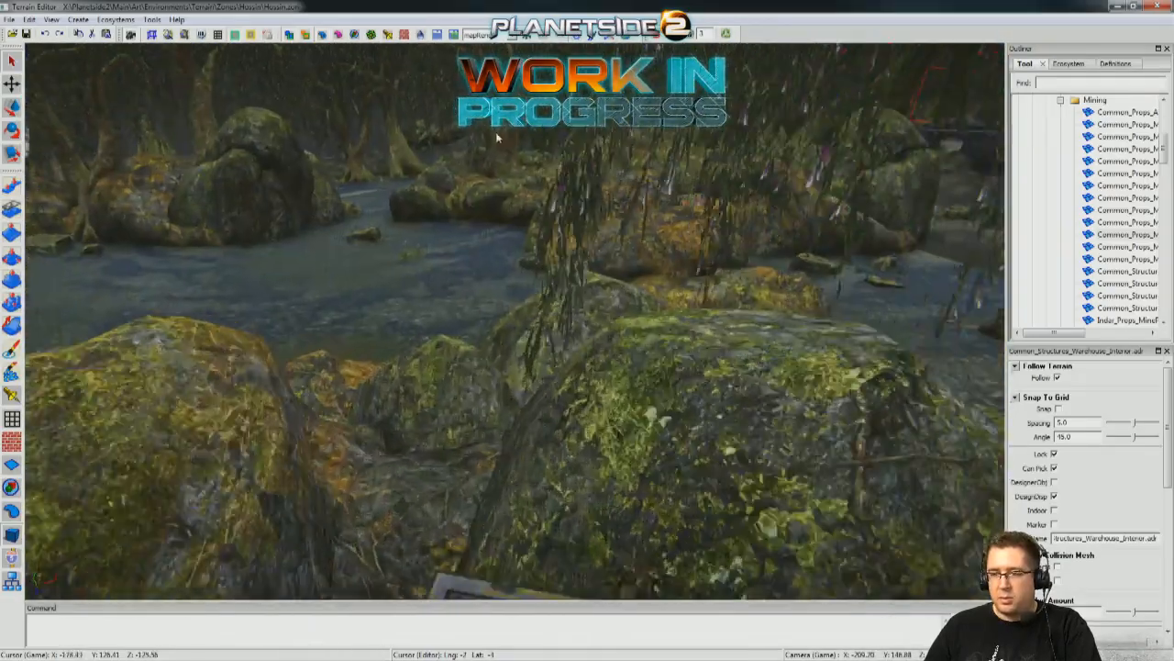
key(w)
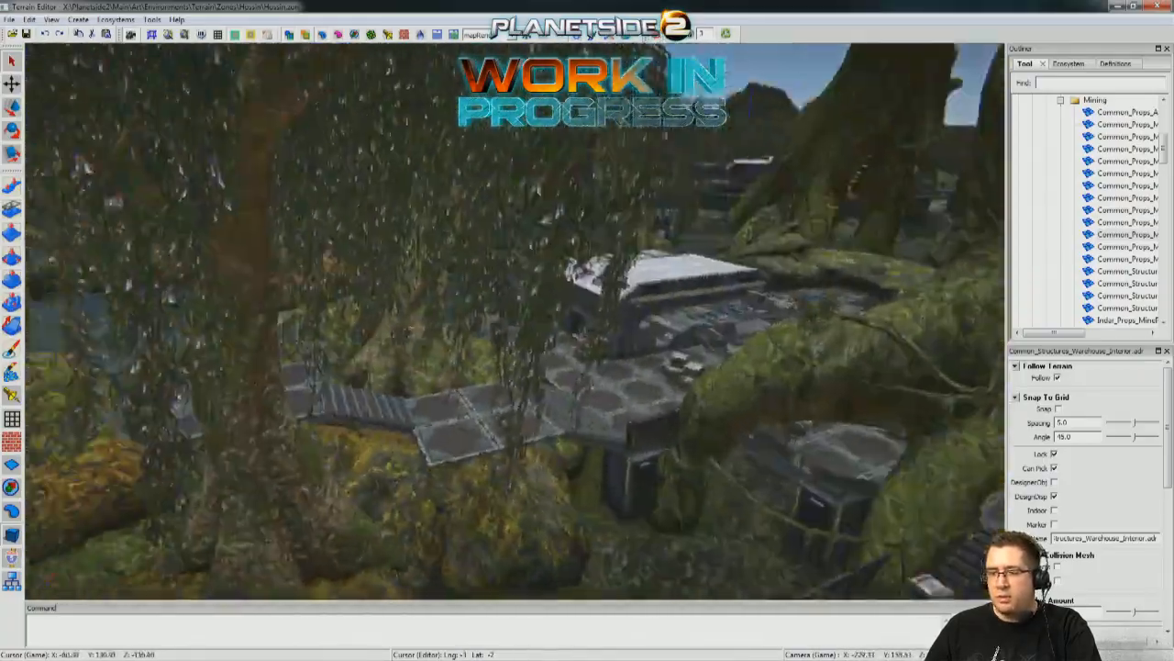
key(s)
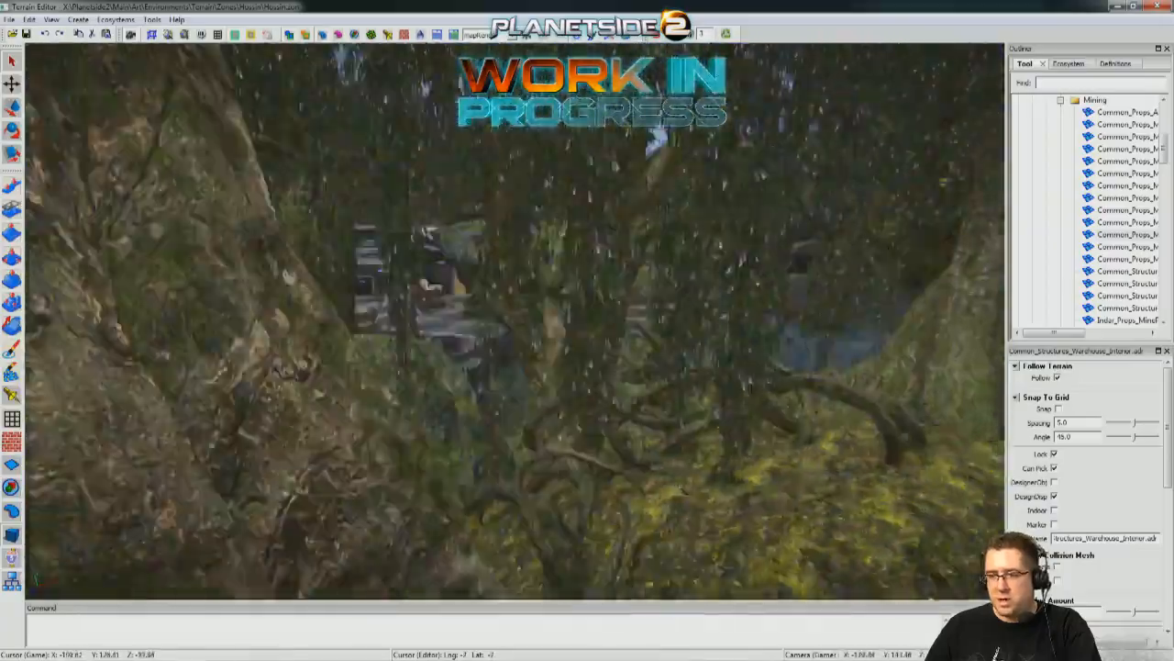
key(w)
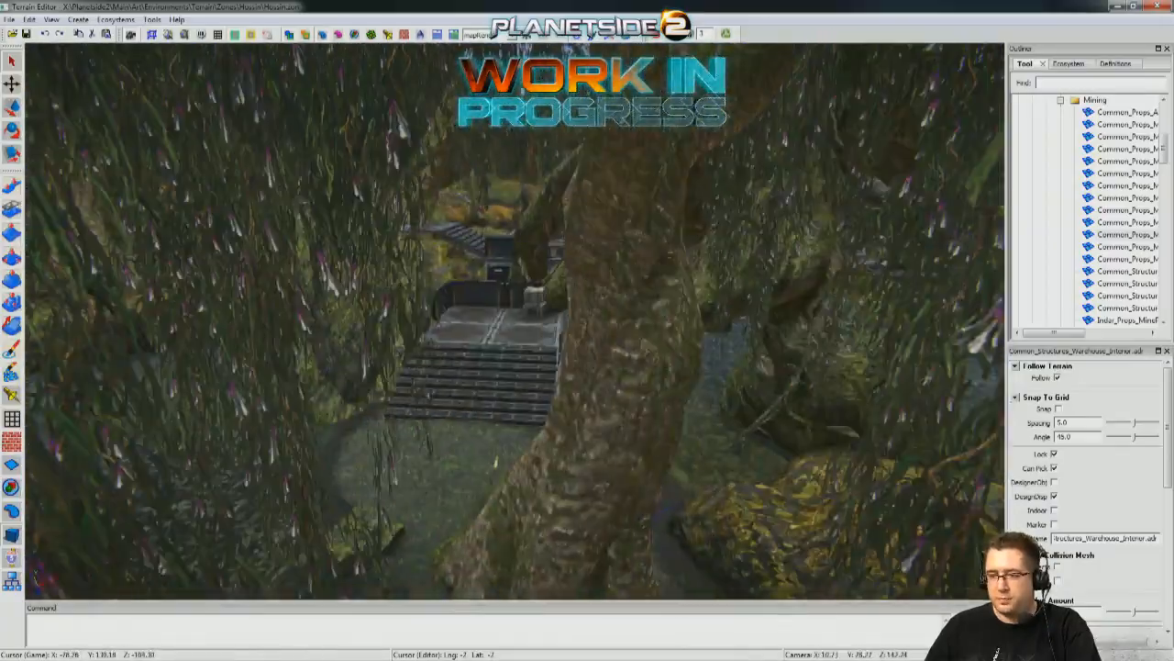
key(w)
key(w)
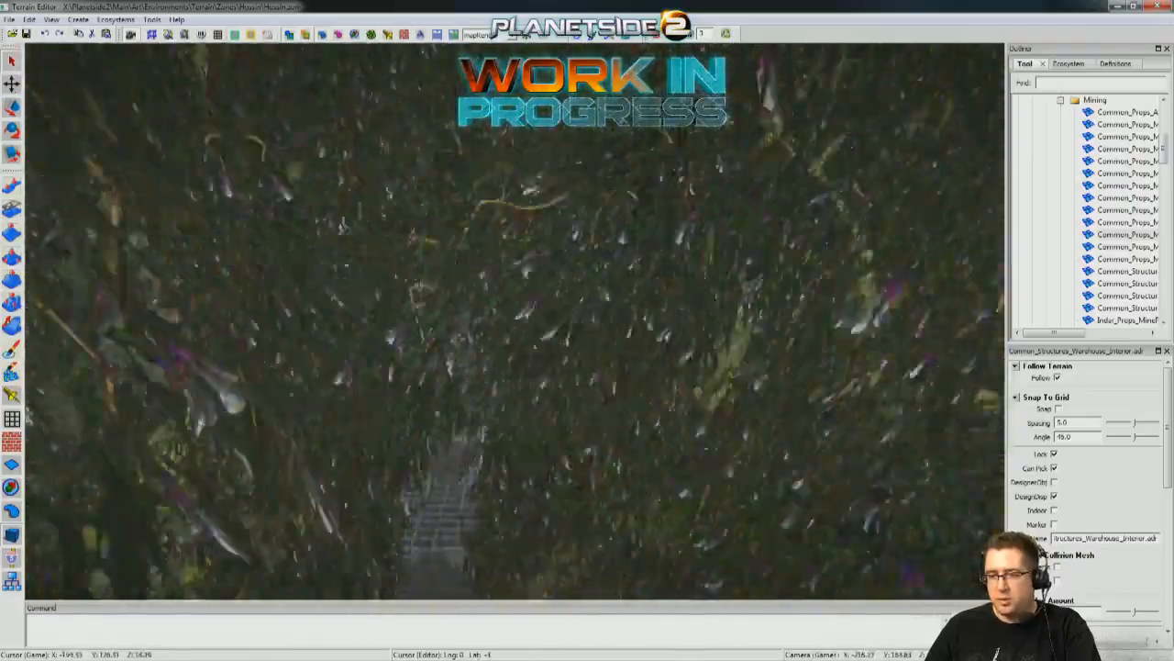
key(w)
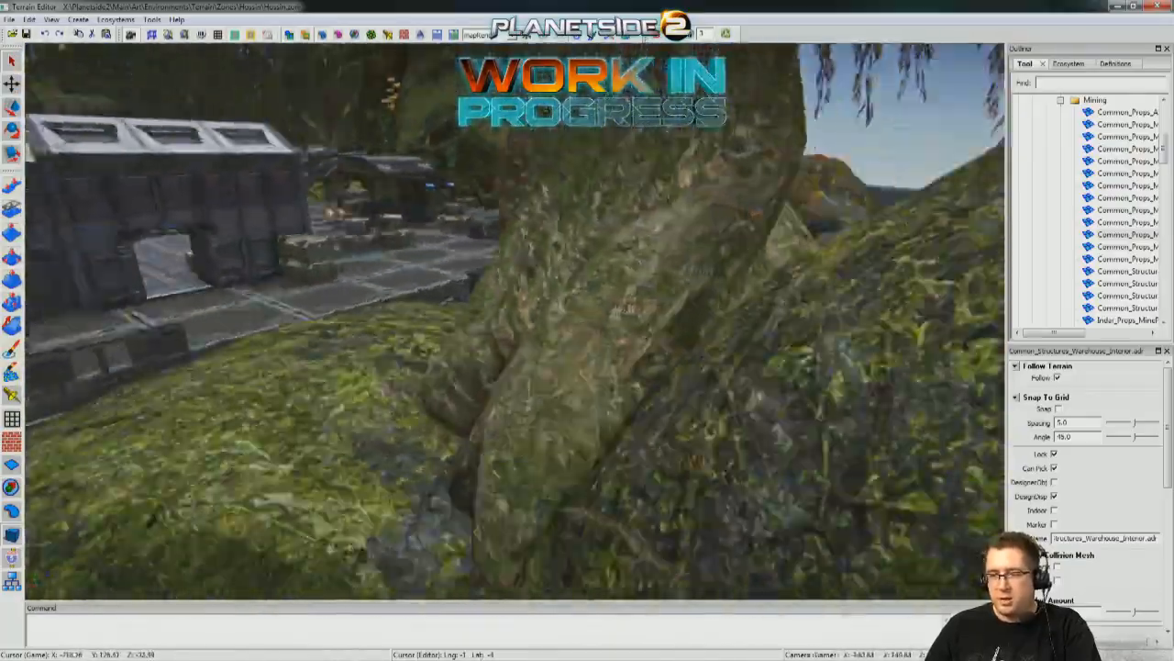
key(s)
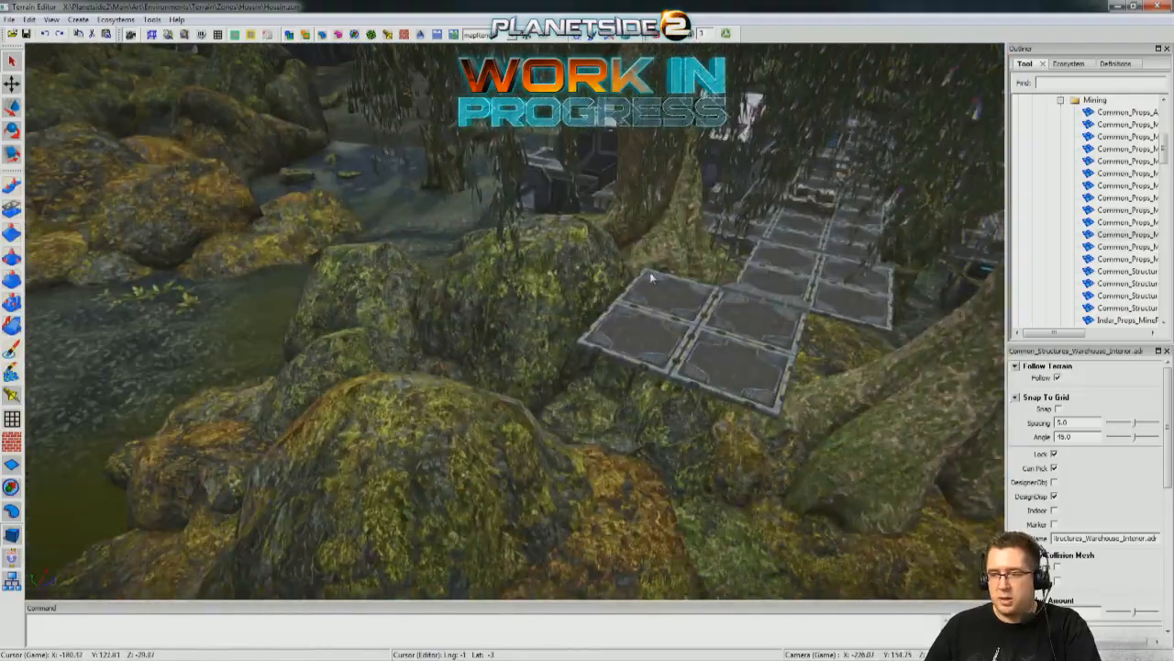
key(w)
Select the armored mining rail at the edge of the outpost deck and view it within the whole outpost.
key(w)
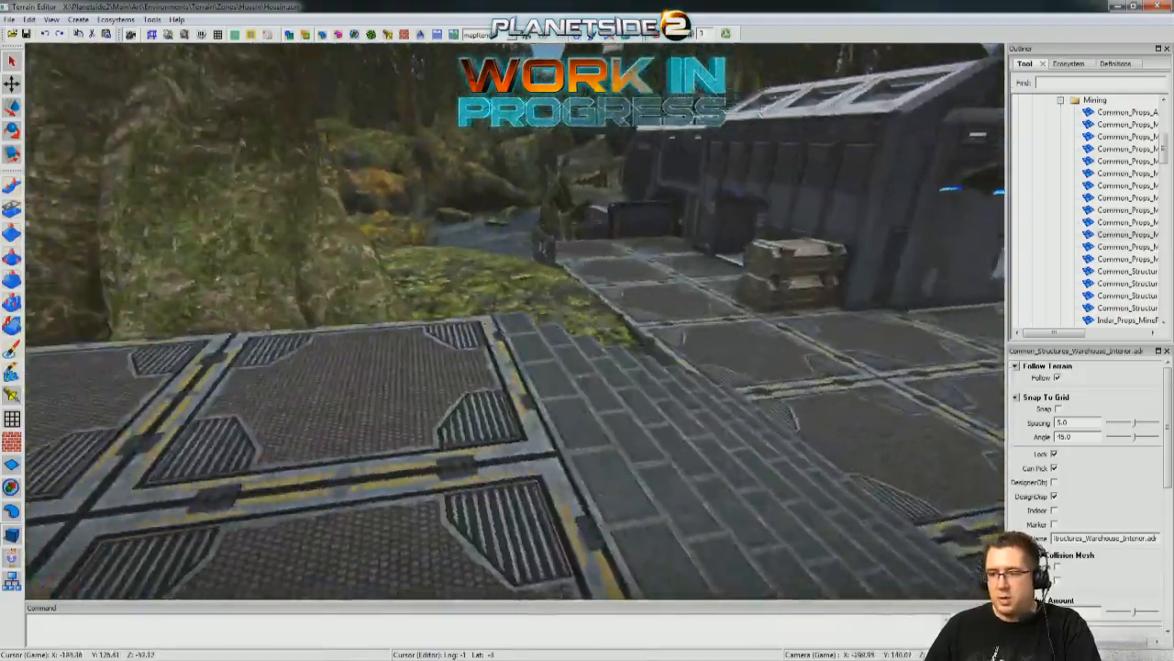
key(s)
key(w)
click(627, 244)
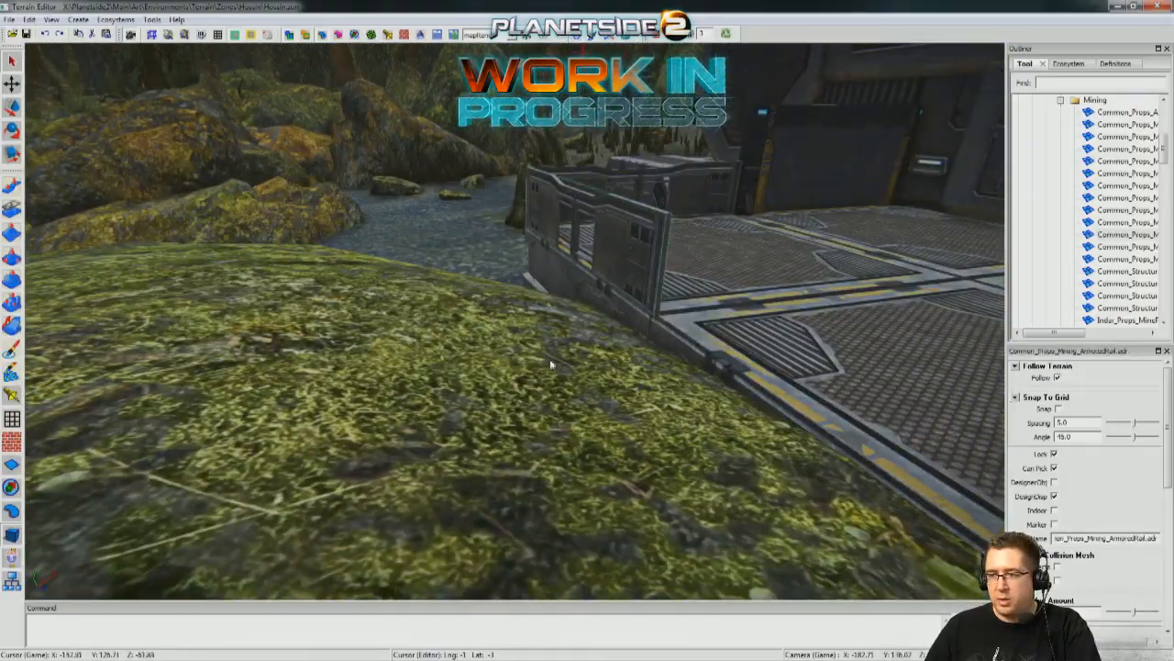
key(s)
key(s)
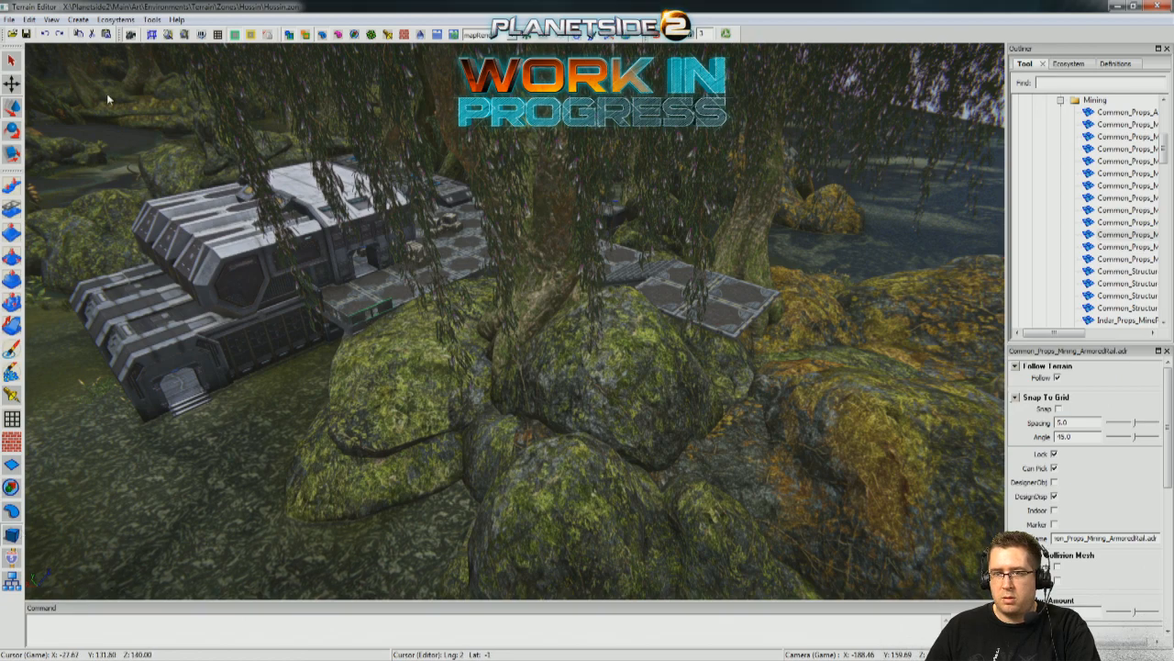
Inspect the selected armored rail up close where the deck borders the mossy rock.
right_drag(395, 418, 423, 384)
key(w)
right_drag(629, 48, 622, 55)
key(w)
mouse_move(548, 380)
right_down()
mouse_move(566, 384)
mouse_move(556, 382)
right_up()
key(w)
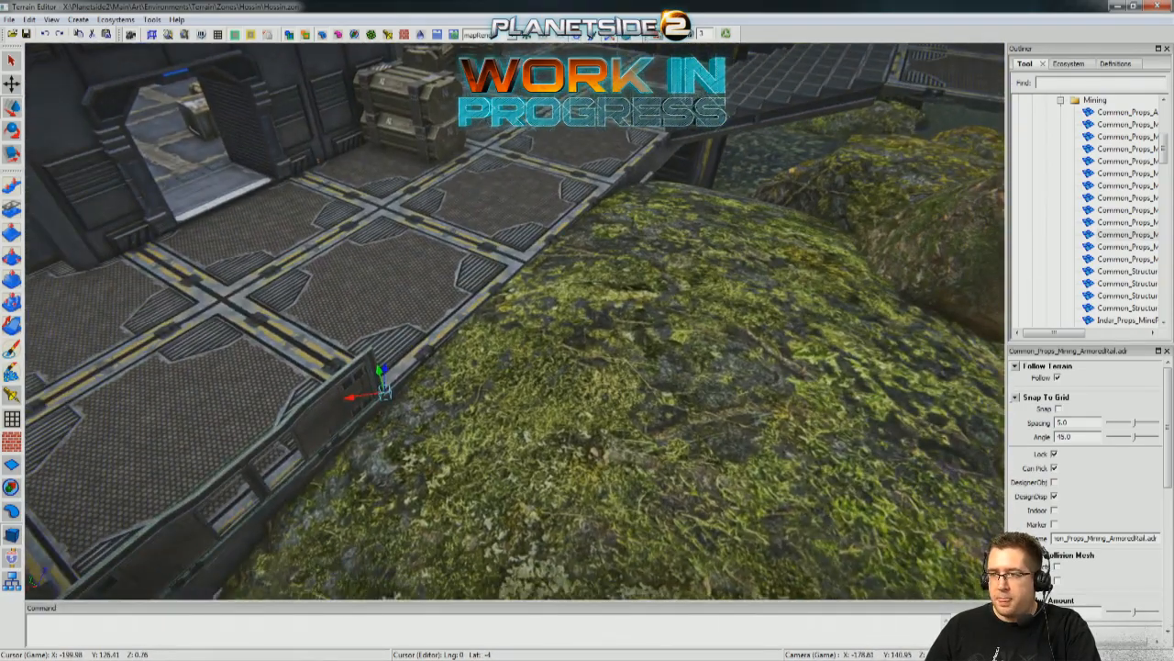
Clear the selection and reselect the armored rail along the deck's rock-side edge near the outpost building.
right_drag(423, 368, 449, 383)
key(s)
click(346, 538)
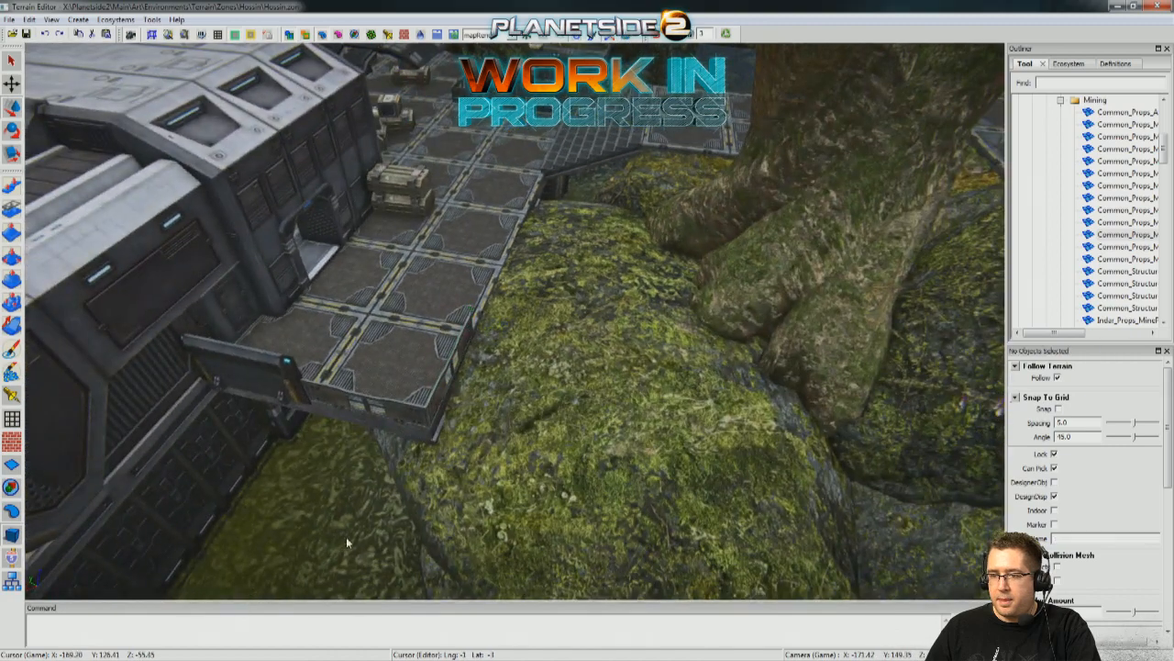
click(449, 376)
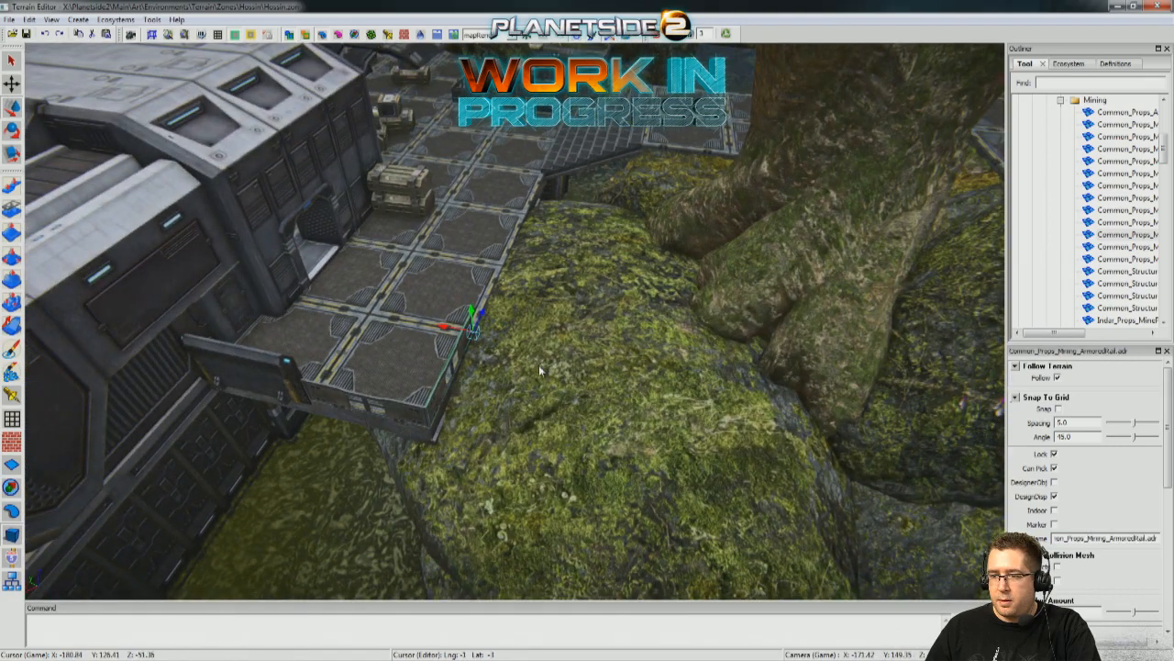
click(470, 315)
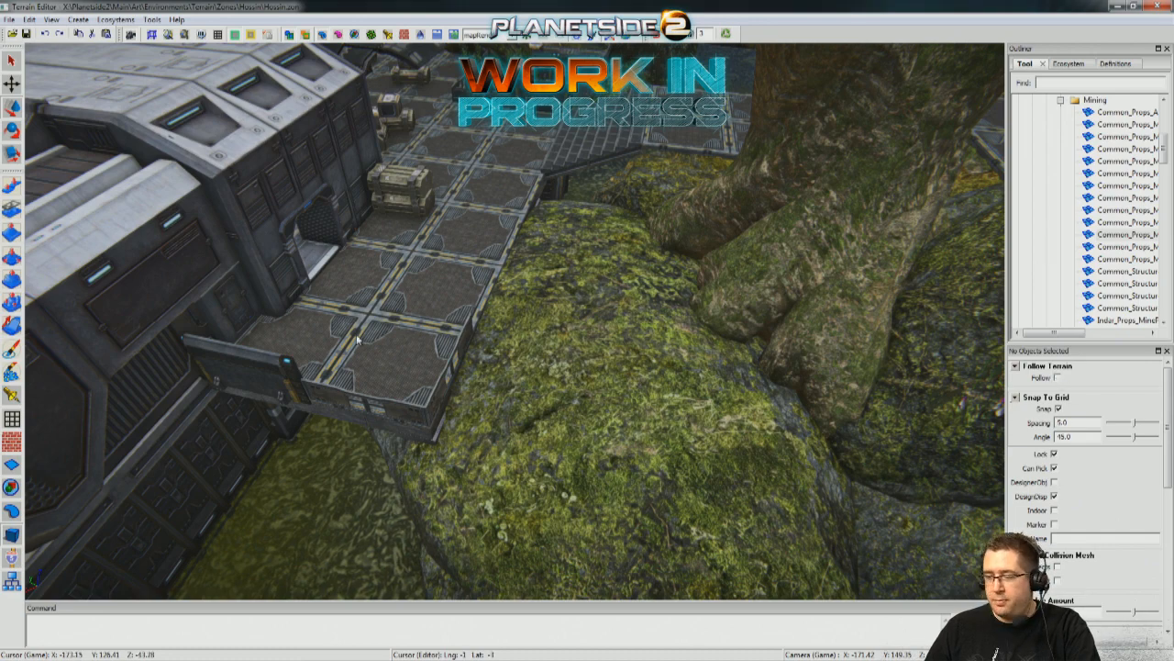
Select the armored rail on the outpost deck's rock-side edge and raise it above the deck.
click(466, 342)
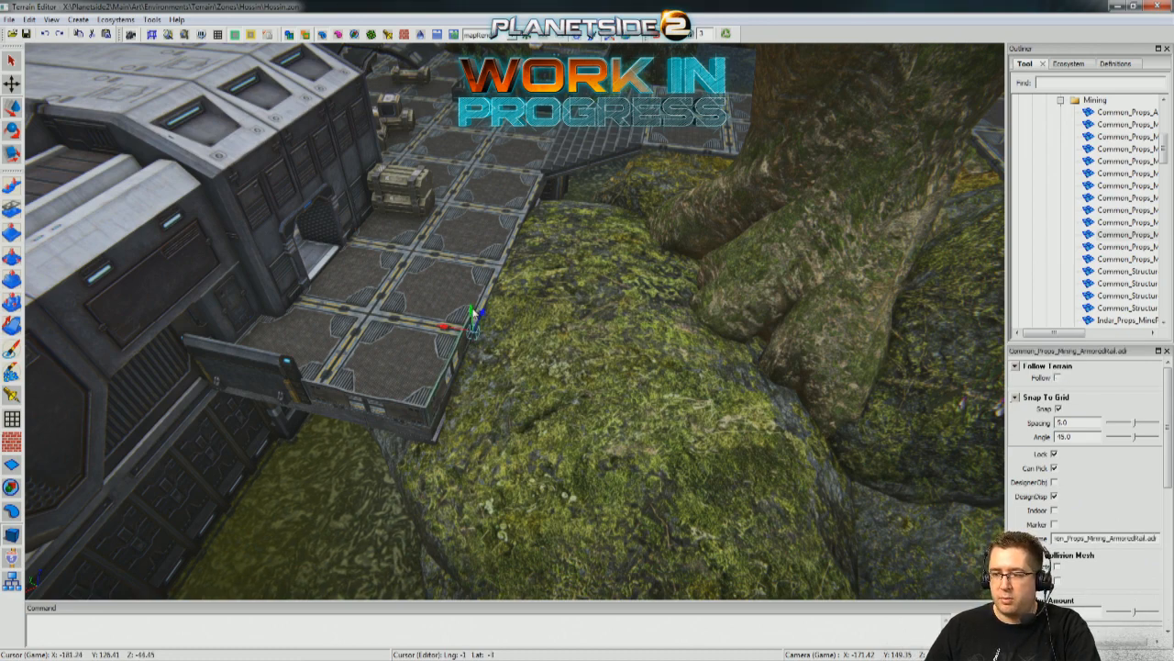
drag(466, 272, 458, 192)
middle_drag(457, 193, 376, 401)
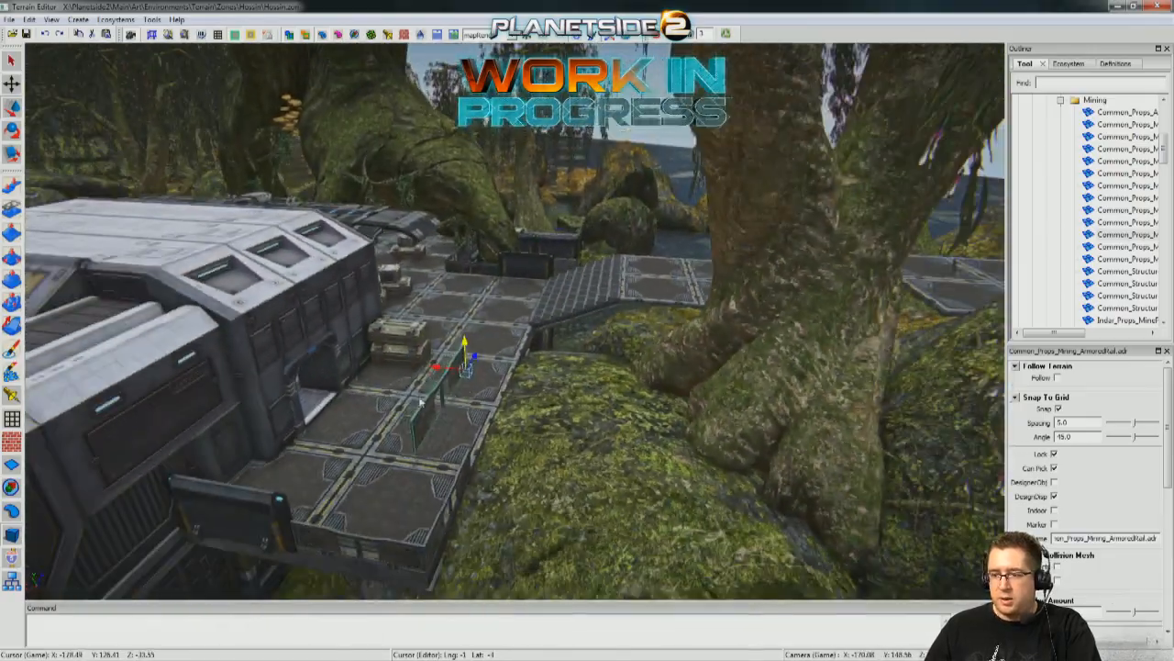
drag(437, 367, 901, 407)
Move the armored rail across the outpost to the outer edge of the raised four-panel platform at the top of the stairs.
middle_drag(901, 407, 501, 364)
drag(566, 352, 768, 365)
middle_drag(768, 365, 516, 276)
drag(438, 240, 749, 361)
middle_drag(750, 360, 374, 337)
drag(314, 342, 1043, 306)
middle_drag(826, 310, 448, 255)
middle_drag(662, 279, 248, 308)
middle_drag(587, 321, 752, 294)
middle_drag(528, 179, 522, 310)
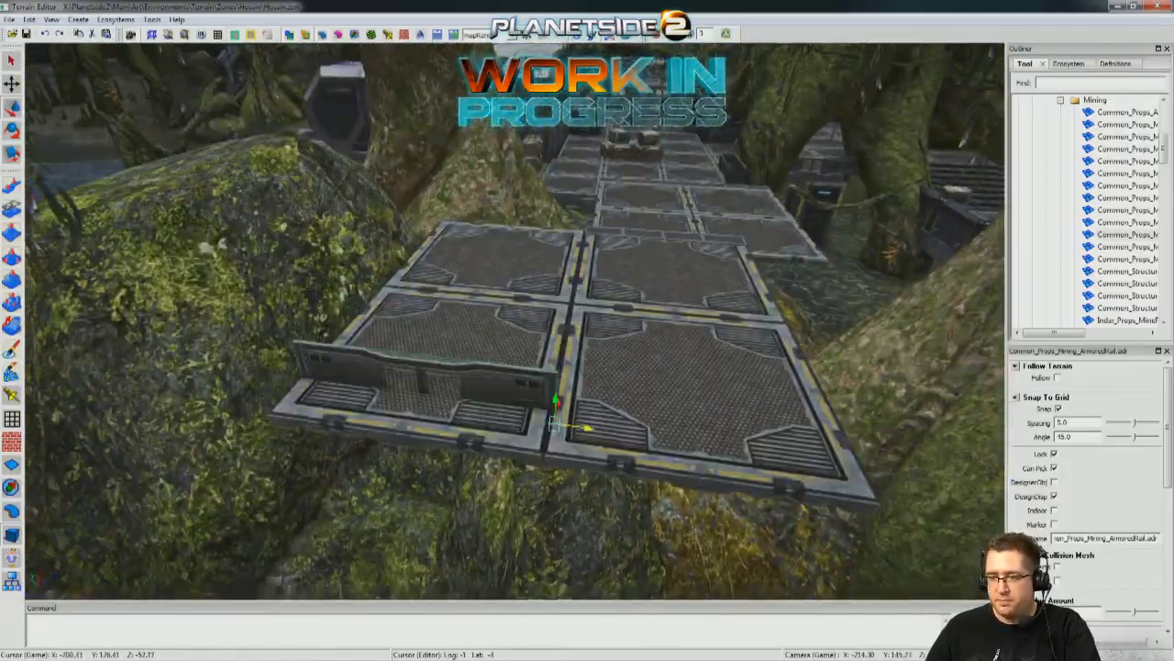
Check how the armored rail's end meets the platform edge and bring its World Space transform values into view.
scroll(555, 422, up, 5)
middle_drag(597, 500, 613, 418)
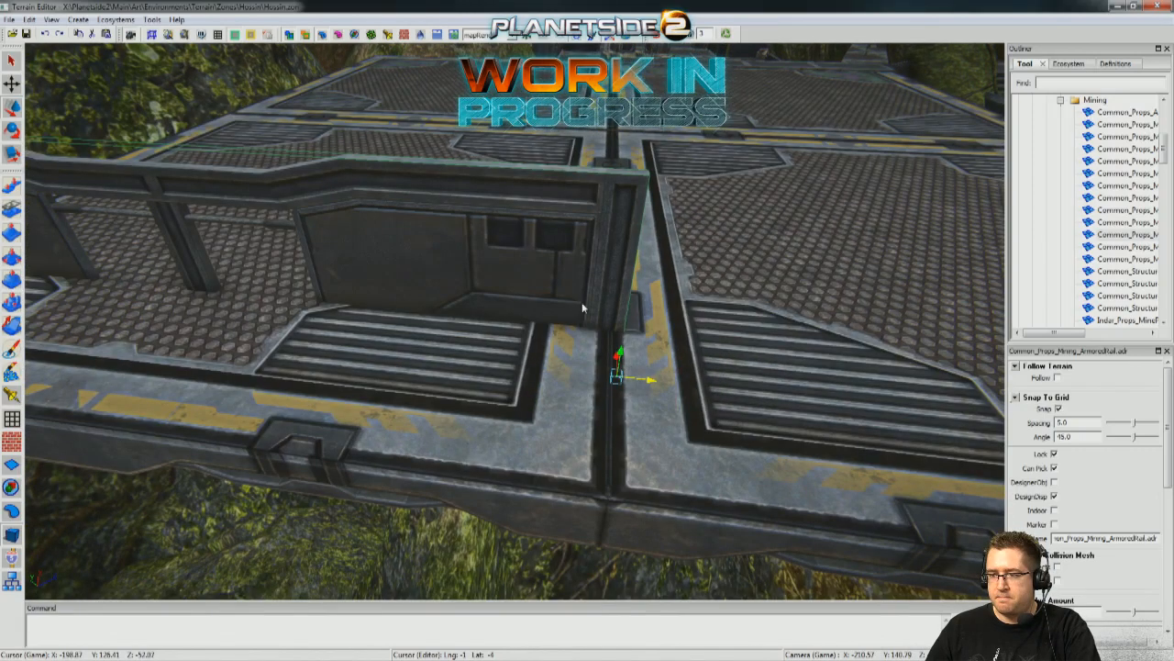
scroll(582, 302, down, 5)
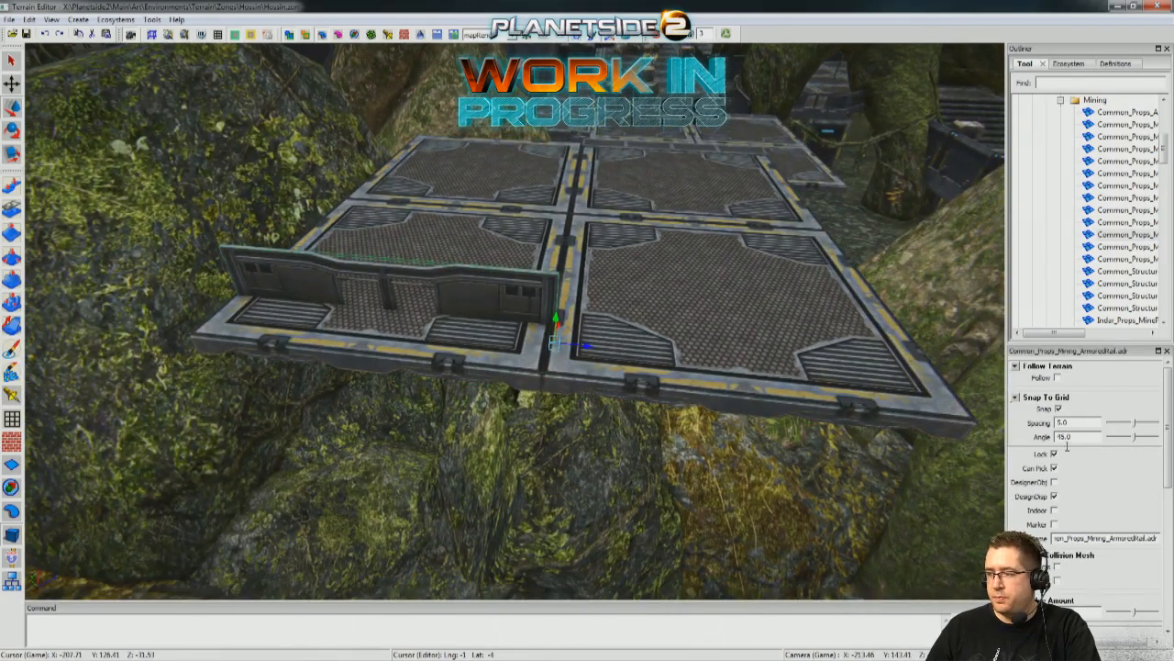
drag(1167, 447, 1167, 525)
double_click(1063, 50)
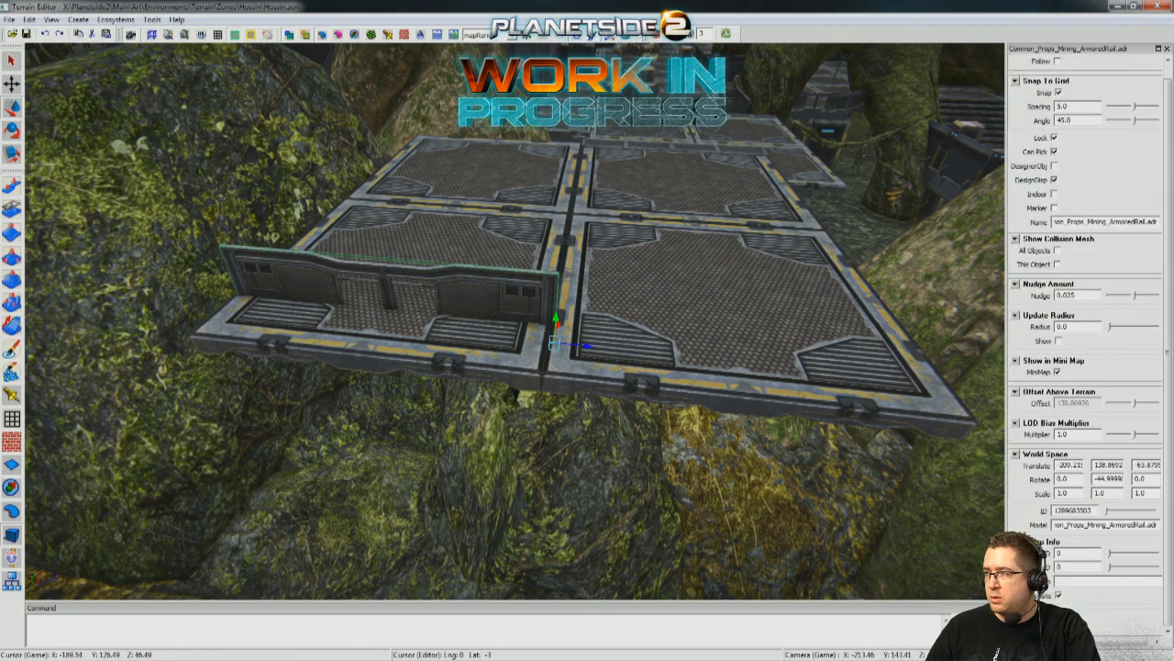
Copy the X translate value of the quad mining platform (about -213.43) to the armored rail.
click(746, 298)
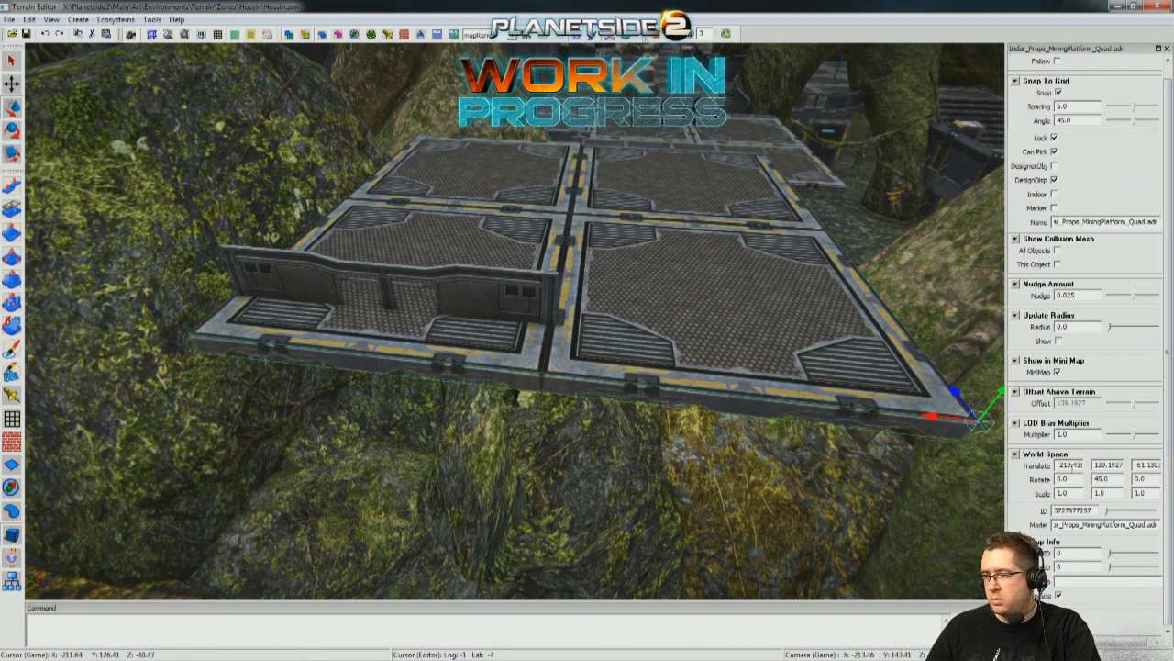
click(466, 304)
click(754, 374)
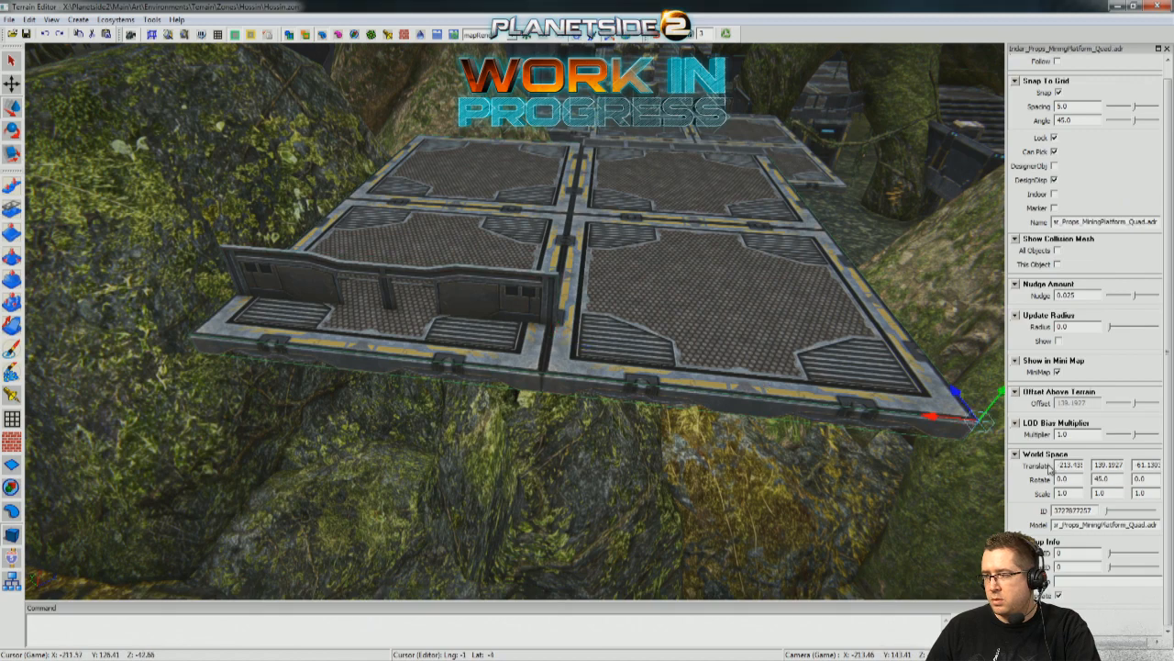
click(482, 287)
double_click(1069, 465)
key(ctrl+v)
key(Return)
Match the armored rail's remaining translate values to the platform's, Y 139.1927 and Z about -61.13.
click(846, 327)
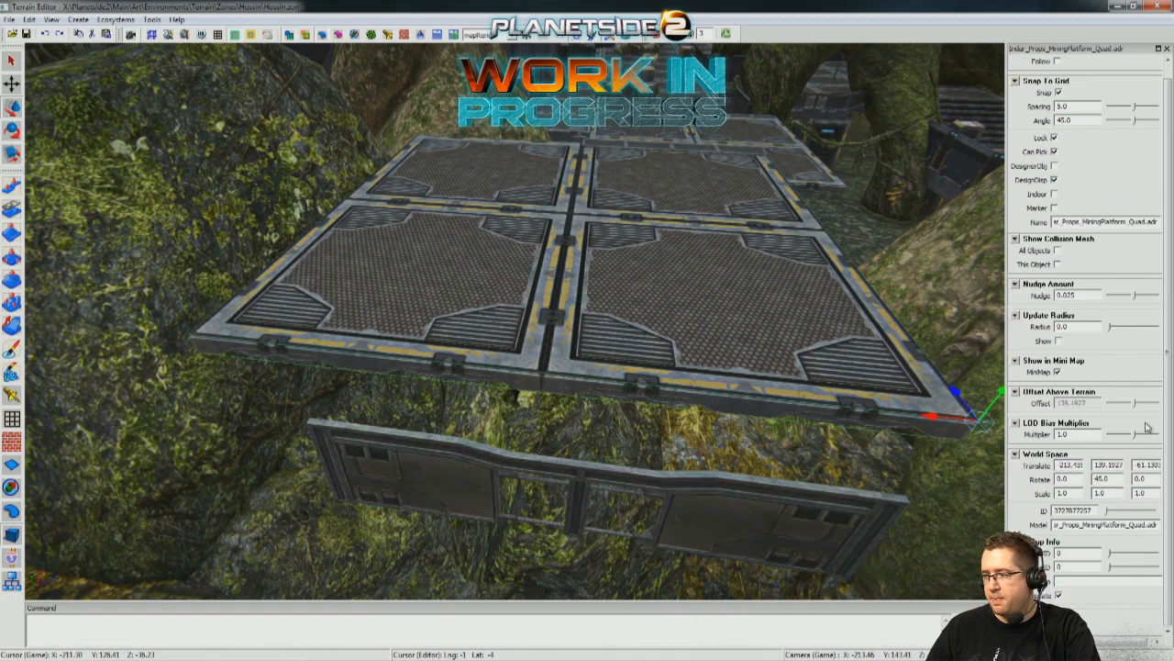
click(747, 503)
double_click(1146, 465)
text(-61.1303)
key(Return)
click(849, 316)
click(624, 356)
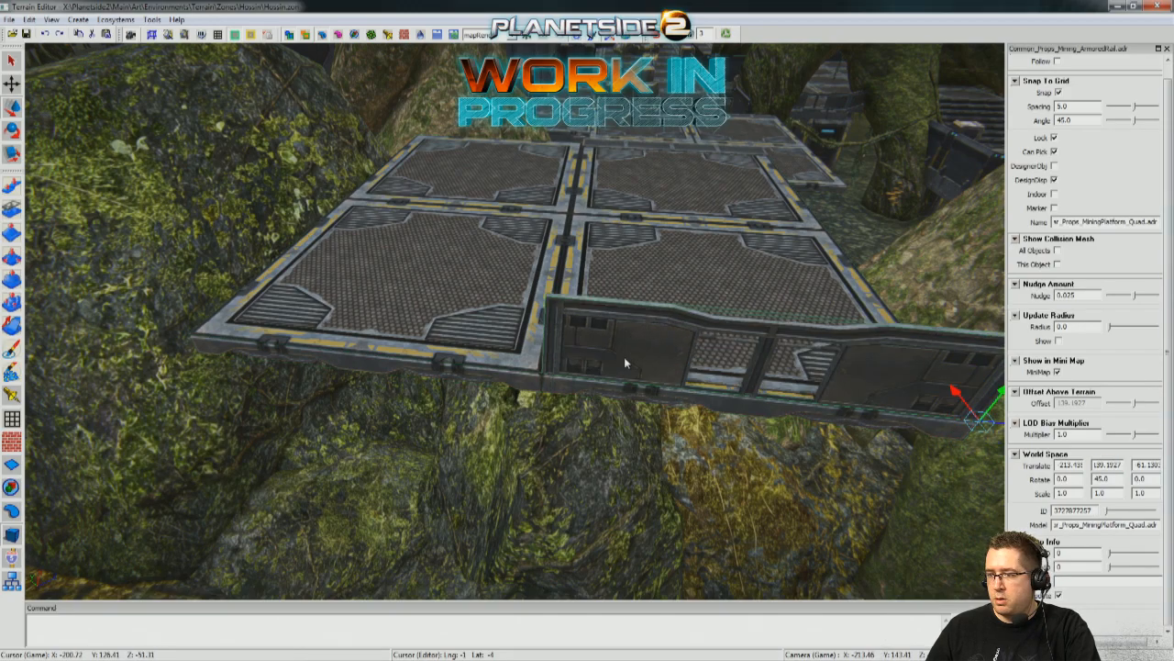
Slide the armored rail along the platform's outer edge onto the half away from the large tree root.
middle_drag(615, 226, 568, 409)
click(587, 471)
middle_drag(588, 471, 539, 434)
click(592, 385)
mouse_move(692, 405)
mouse_down()
mouse_move(546, 405)
mouse_move(695, 406)
mouse_up()
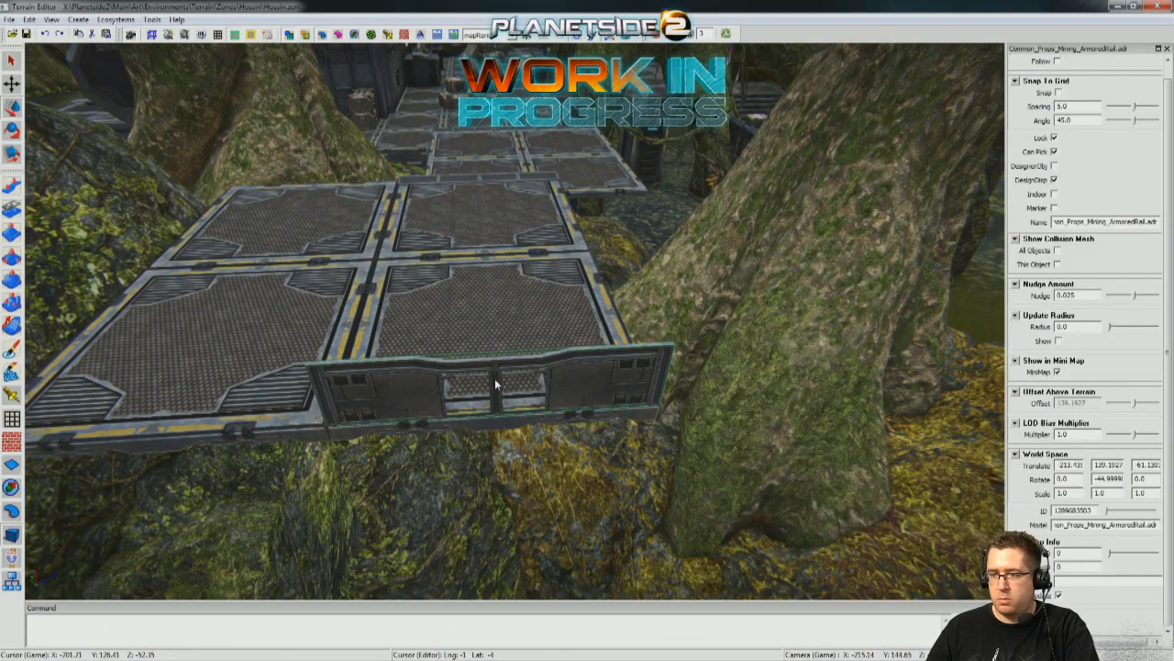
click(582, 385)
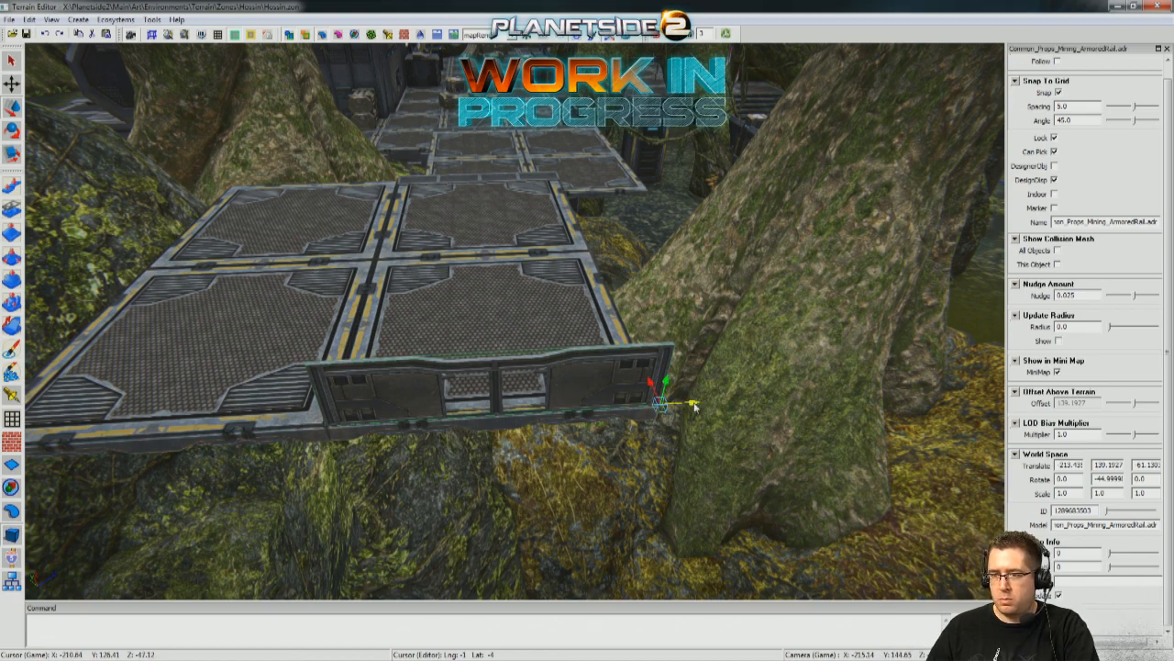
drag(694, 406, 282, 406)
Select the modular catwalk wall standing next to the armored rail on the lower outpost deck.
key(w)
right_drag(605, 302, 663, 215)
click(662, 250)
key(w)
right_drag(683, 316, 731, 25)
key(s)
key(w)
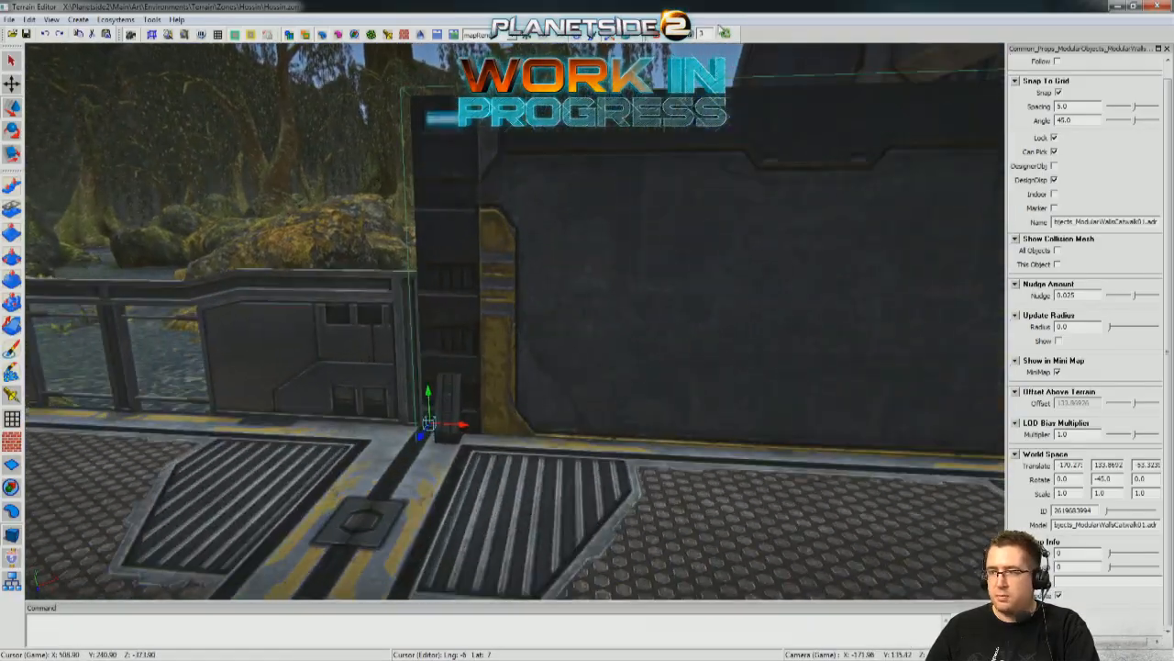
Duplicate the catwalk wall, raise the copy to a height of 138.8692, and move it toward the walkway below the raised platform.
key(s)
right_drag(658, 40, 667, 7)
key(d)
key(a)
key(d)
key(a)
key(a)
key(d)
key(w)
key(w)
right_drag(514, 320, 598, 257)
drag(596, 261, 365, 220)
right_drag(365, 220, 377, 229)
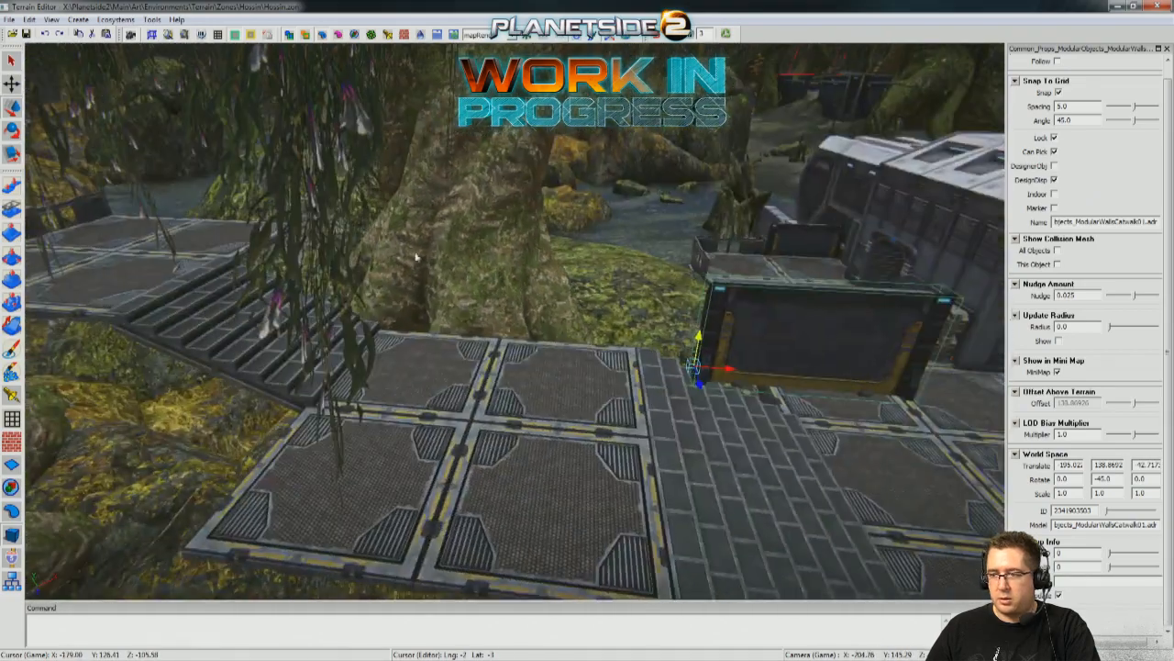
Move the catwalk wall copy up past the stairs to the raised platform's tree-side edge.
drag(732, 374, 184, 333)
right_drag(184, 333, 349, 425)
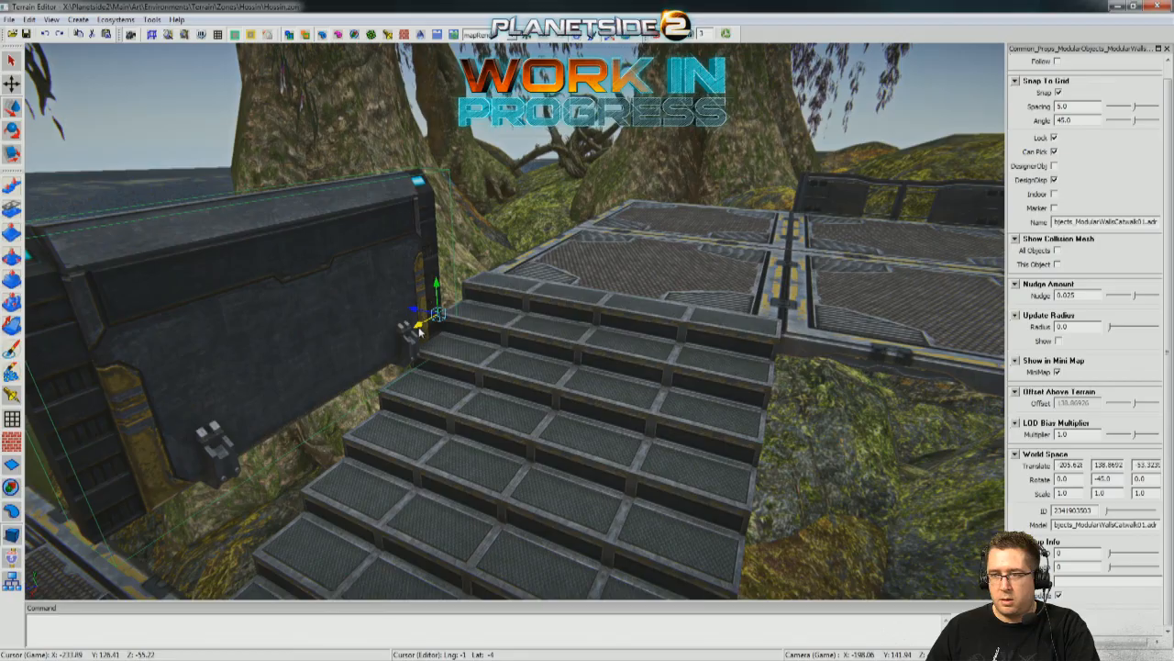
drag(419, 332, 736, 149)
right_drag(526, 300, 844, 321)
right_drag(550, 385, 413, 393)
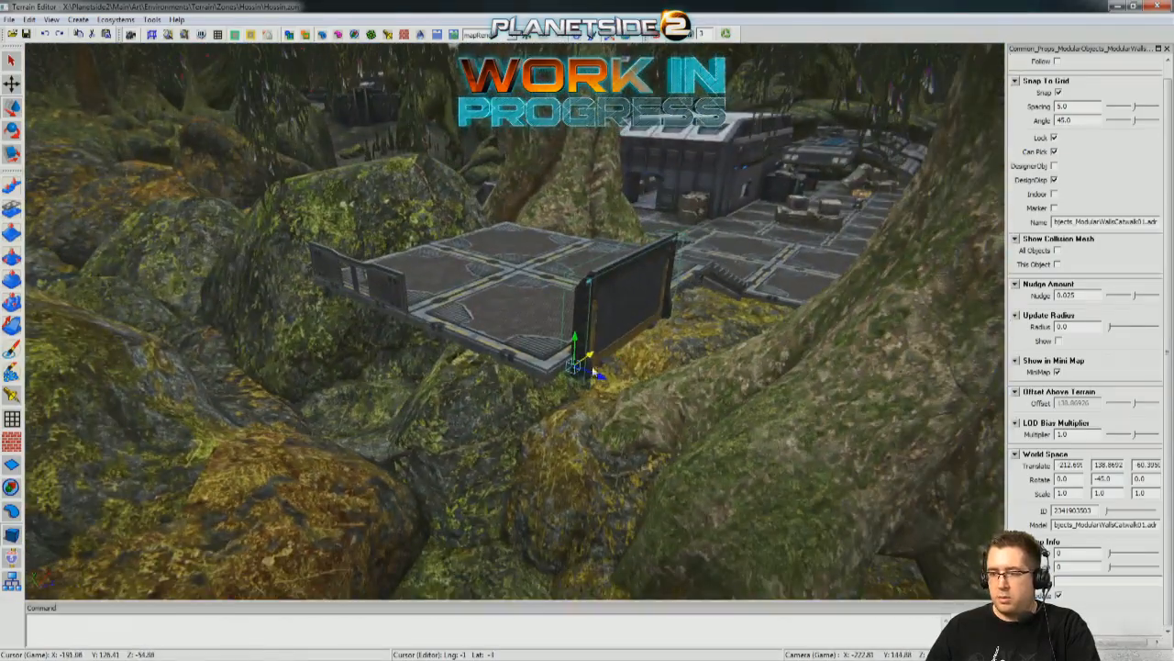
Match the catwalk wall's translate values to the quad platform's: X about -213.43, Y 139.1927, Z about -61.13.
right_drag(493, 332, 514, 349)
click(491, 353)
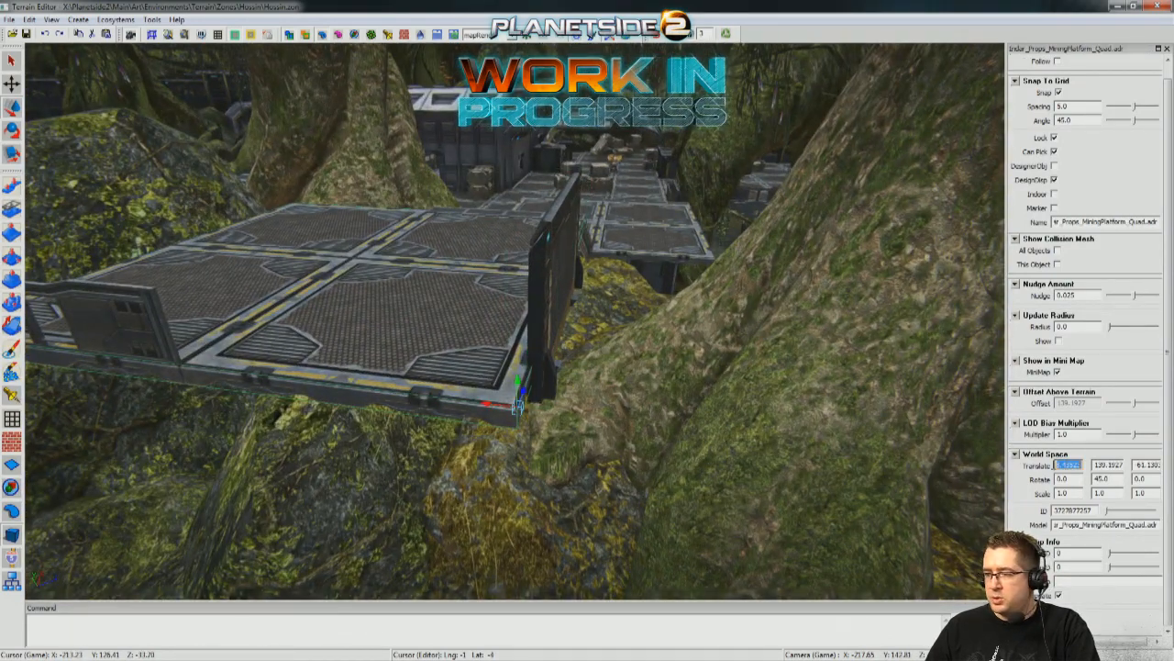
click(541, 310)
click(515, 372)
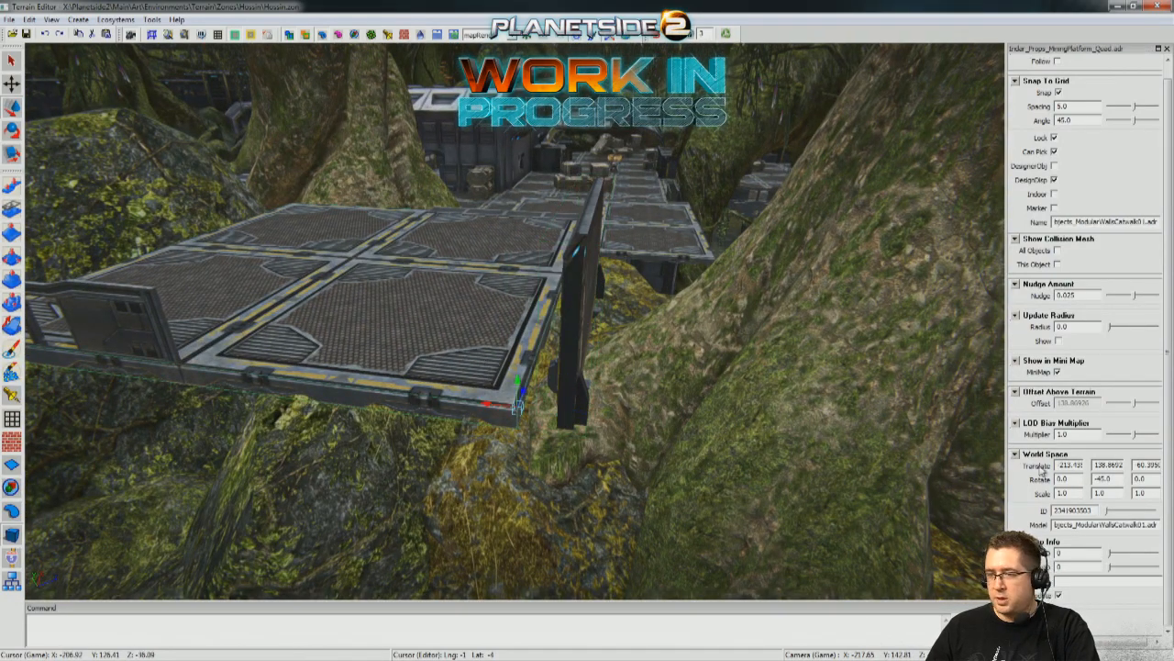
click(581, 301)
click(393, 328)
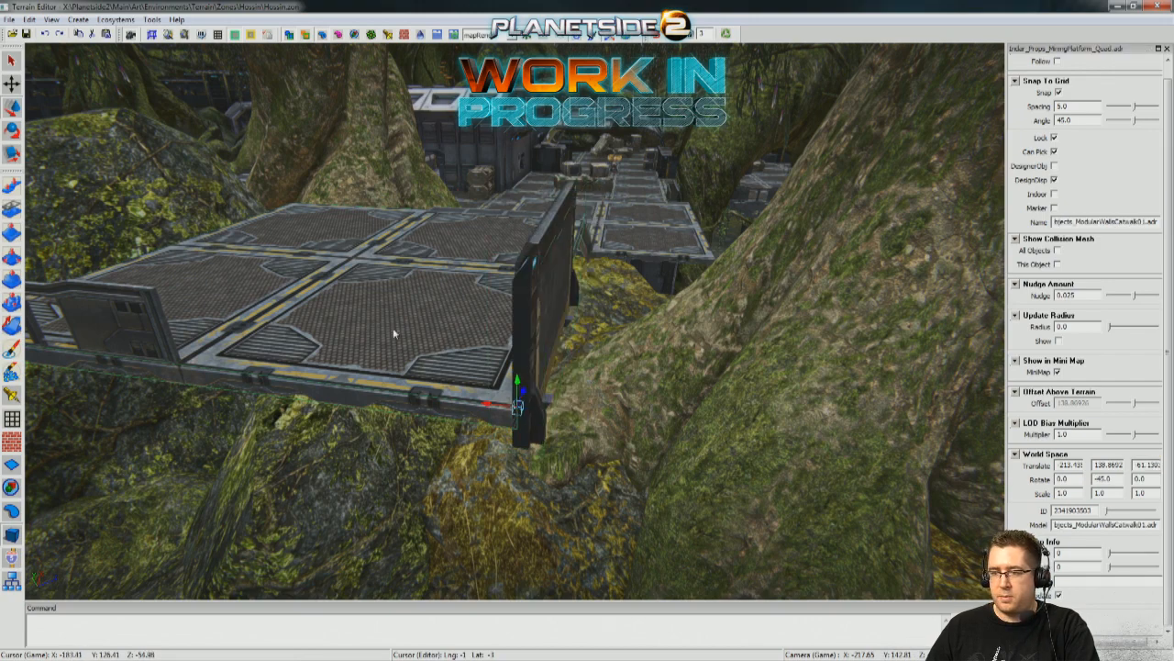
click(552, 335)
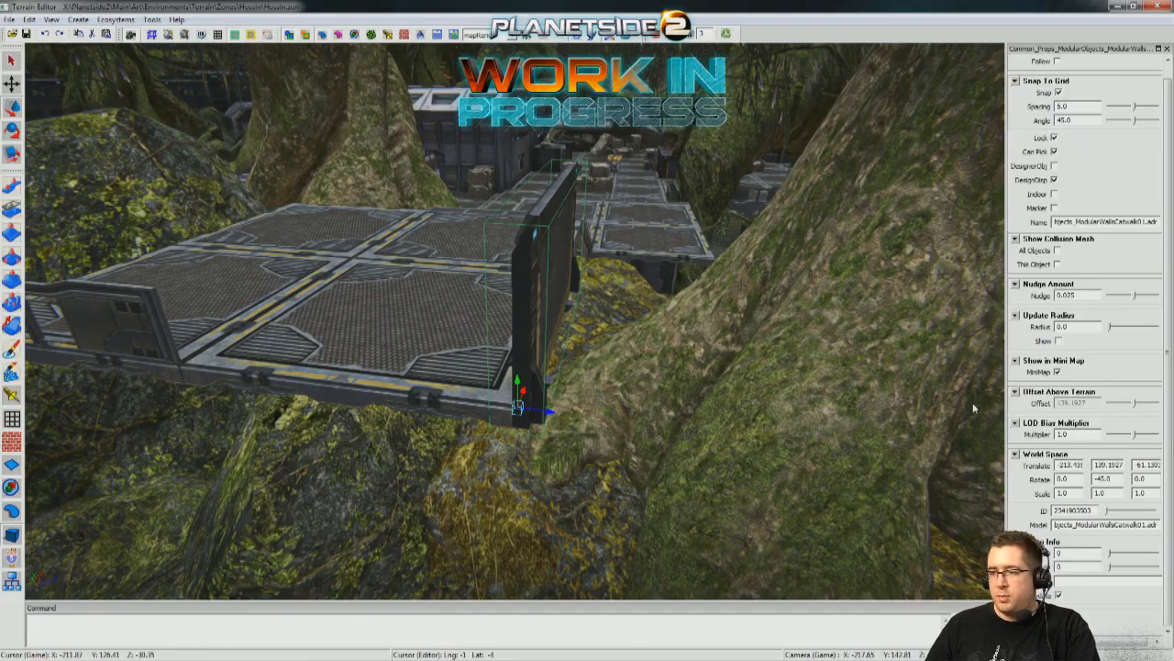
Rotate the catwalk wall to 45° about the vertical axis so it runs along the platform's outer edge.
middle_drag(603, 425, 239, 378)
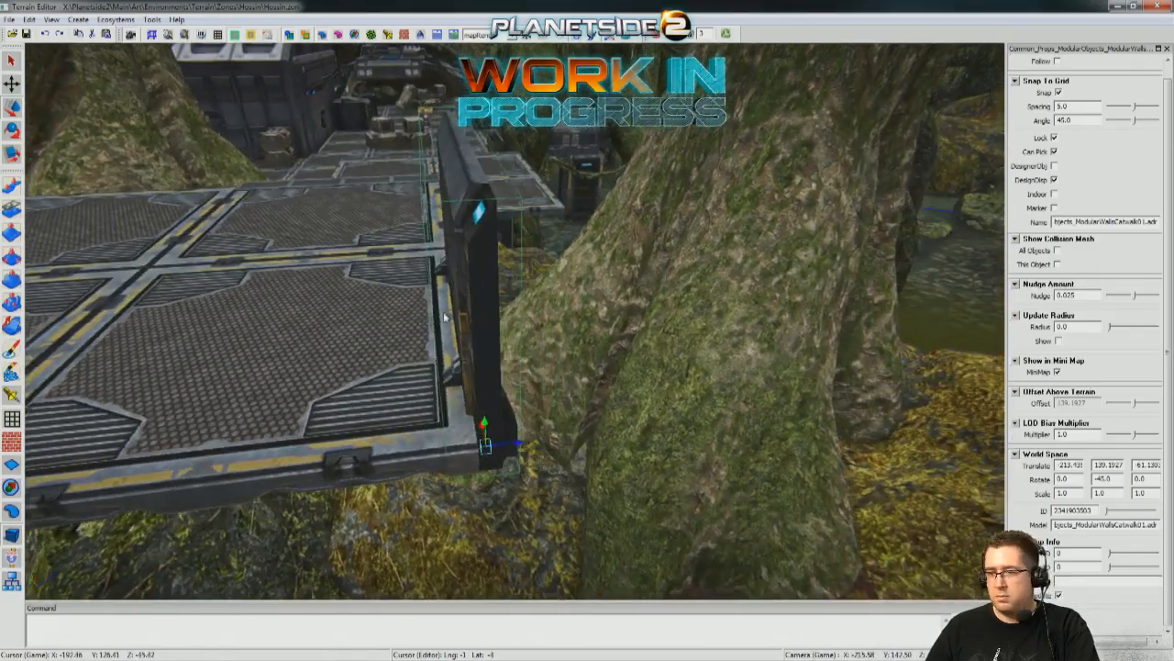
middle_drag(648, 438, 457, 340)
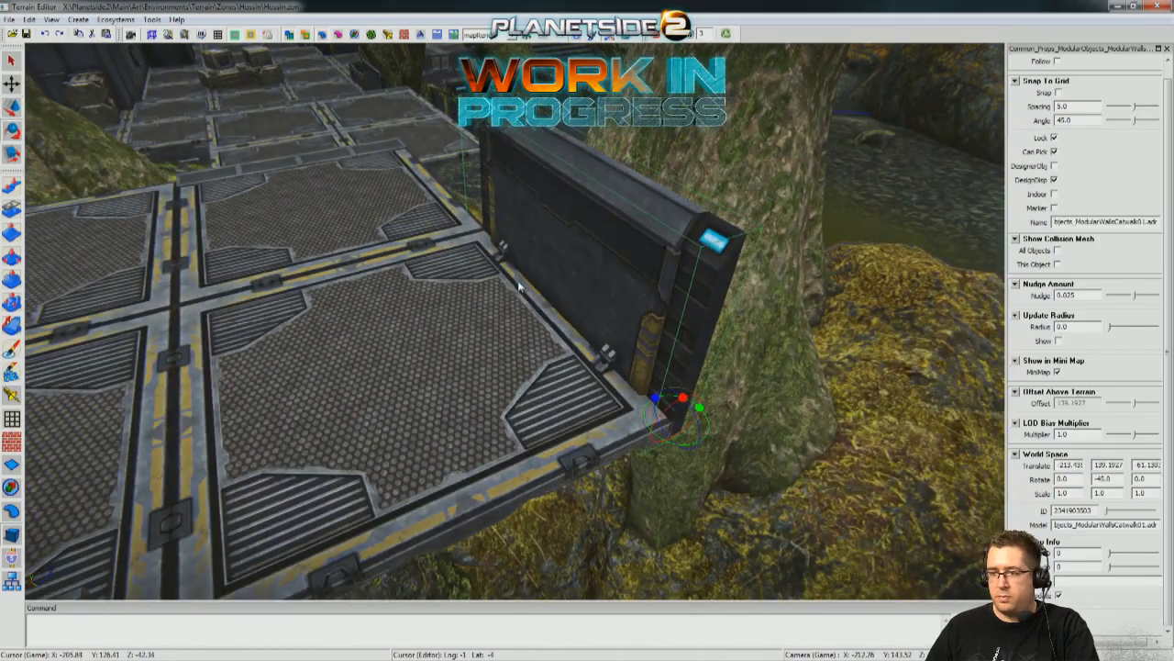
drag(702, 410, 741, 410)
middle_drag(741, 410, 771, 390)
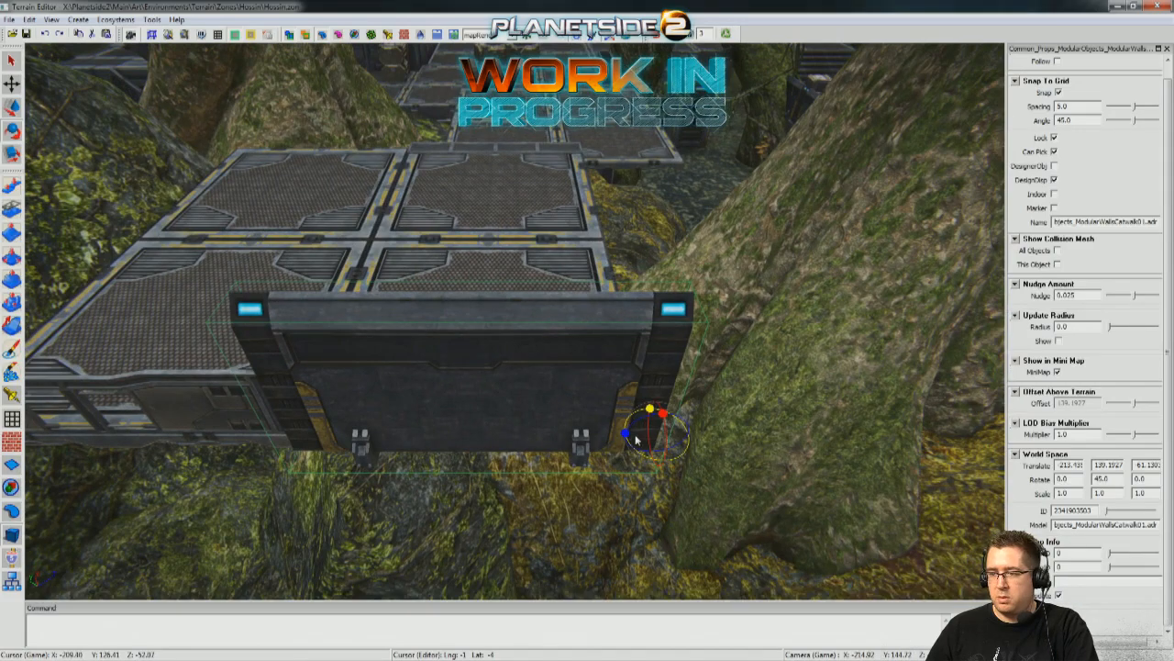
Duplicate the catwalk wall, rotate the copy to about 135°, and slide it onto the platform's tree-side edge.
drag(653, 413, 749, 409)
middle_drag(749, 409, 463, 330)
key(w)
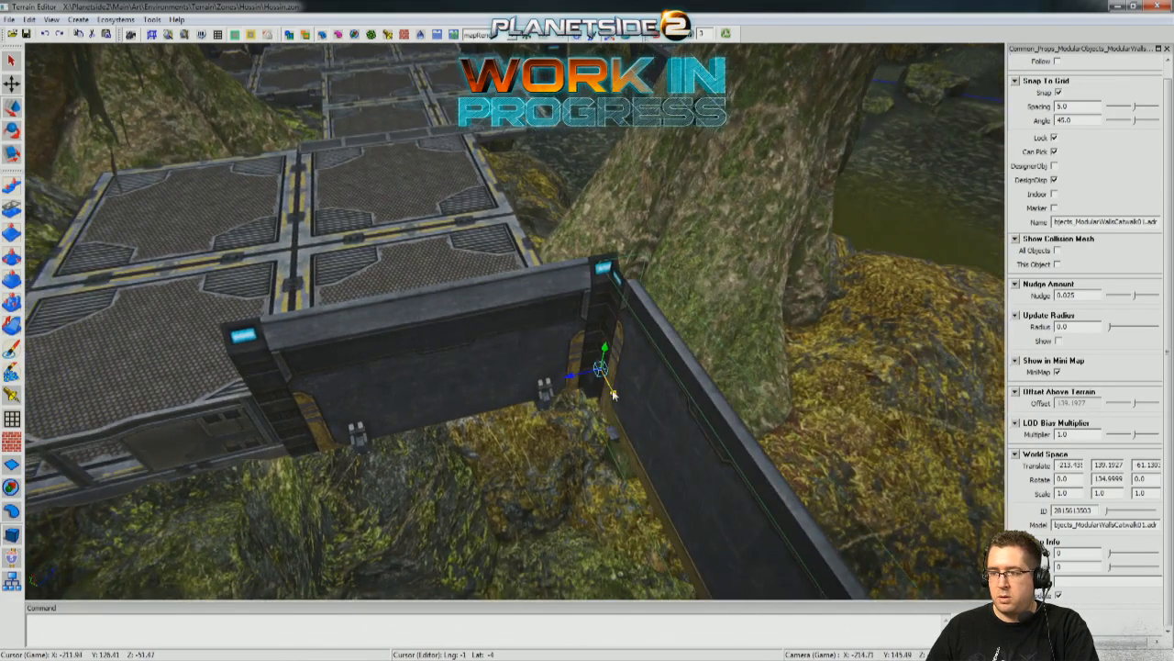
drag(462, 155, 592, 215)
middle_drag(592, 214, 275, 165)
middle_drag(587, 321, 883, 340)
click(884, 340)
Place another copy of the catwalk wall at the platform's rock-side corner near the stairs.
middle_drag(593, 329, 211, 228)
middle_drag(334, 207, 397, 190)
click(414, 166)
drag(272, 267, 210, 393)
drag(468, 337, 606, 332)
Rotate the new catwalk wall to about -45° and slide it along the rock-side edge onto the half nearest the stairs.
key(e)
drag(479, 355, 795, 330)
key(w)
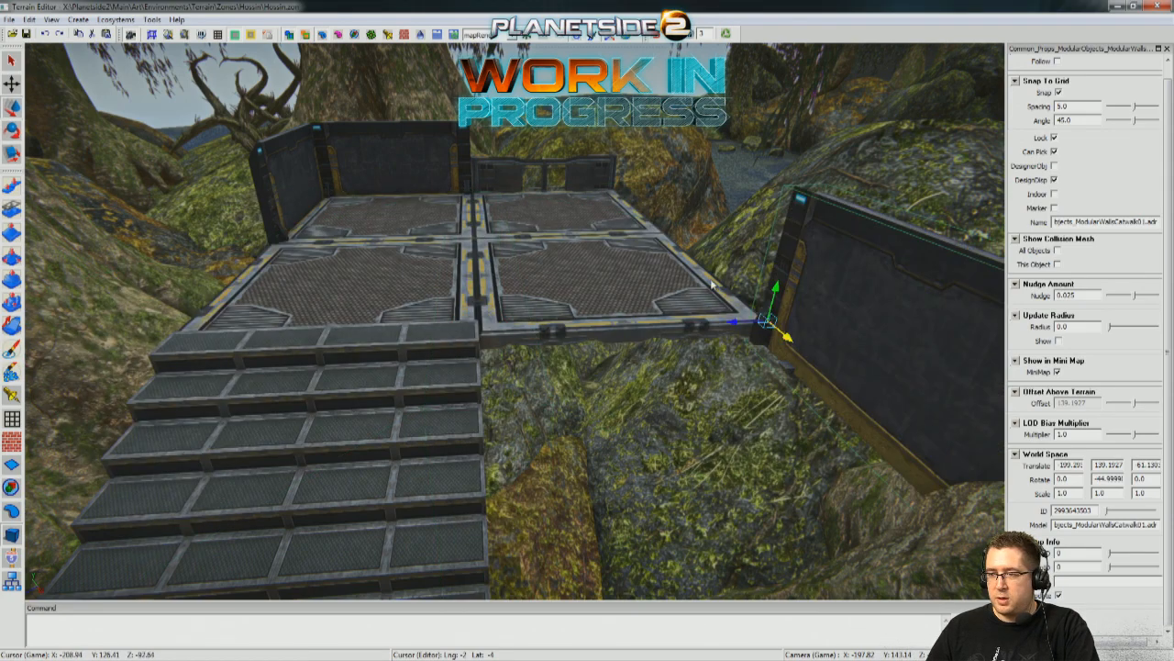
drag(639, 223, 597, 193)
middle_drag(591, 257, 529, 348)
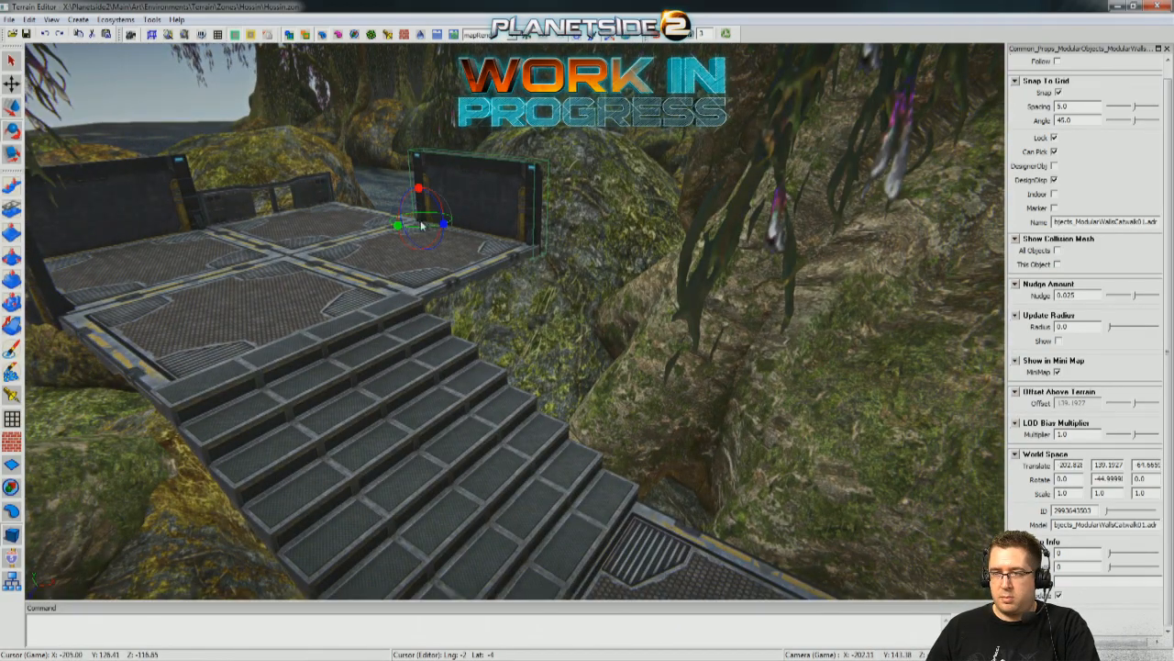
Duplicate the rock-side wall, rotate the copy to about -135°, and place it on the stair-side edge beside the stairs.
mouse_move(398, 226)
shift+mouse_down()
mouse_move(356, 227)
mouse_move(388, 228)
shift+mouse_up()
key(w)
drag(490, 239, 542, 259)
right_drag(542, 258, 406, 287)
Duplicate the outer armored rail, rotate the copy to about 45°, and slide it onto the open half of the rock-side edge.
click(251, 322)
right_drag(251, 322, 405, 279)
click(405, 279)
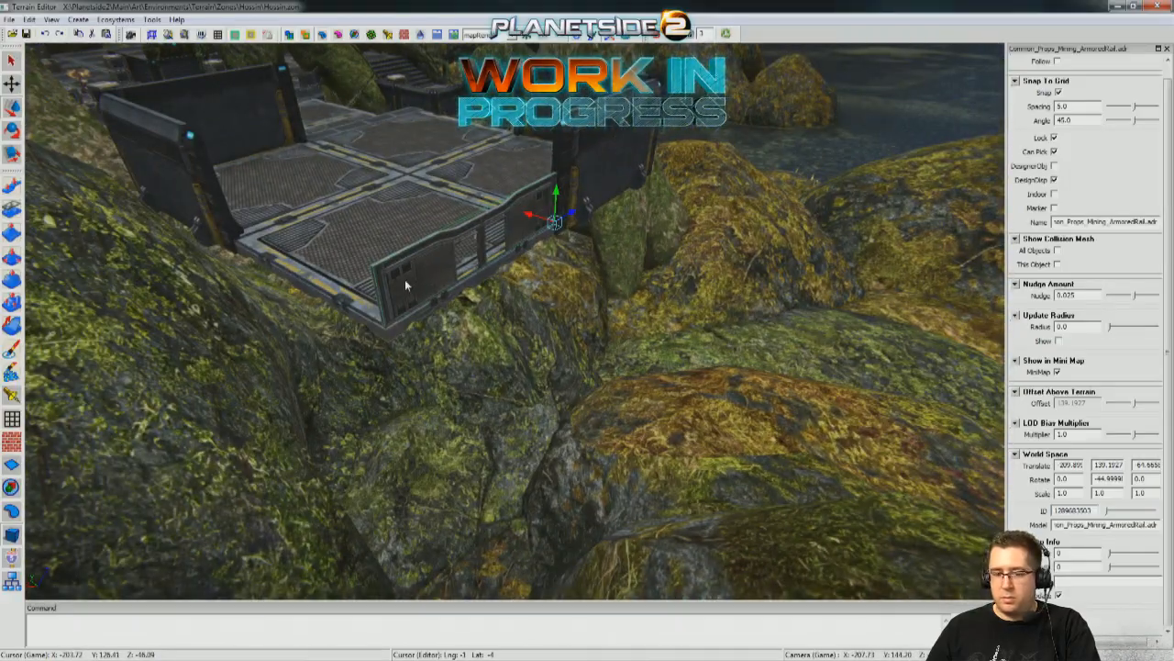
key(e)
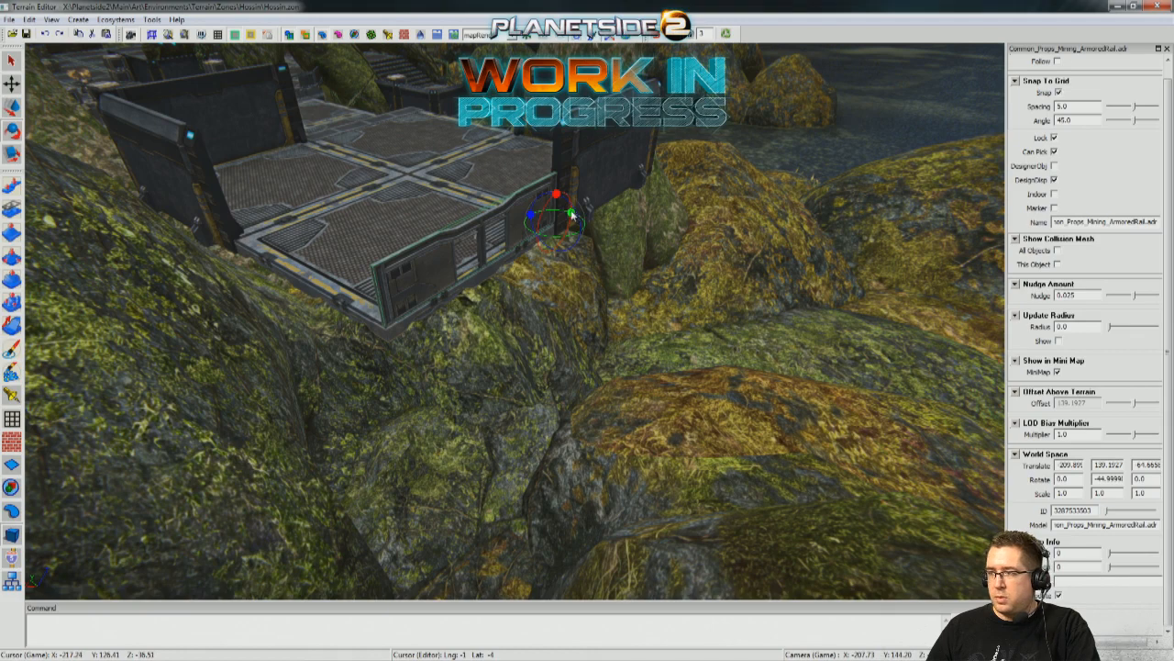
drag(570, 213, 630, 214)
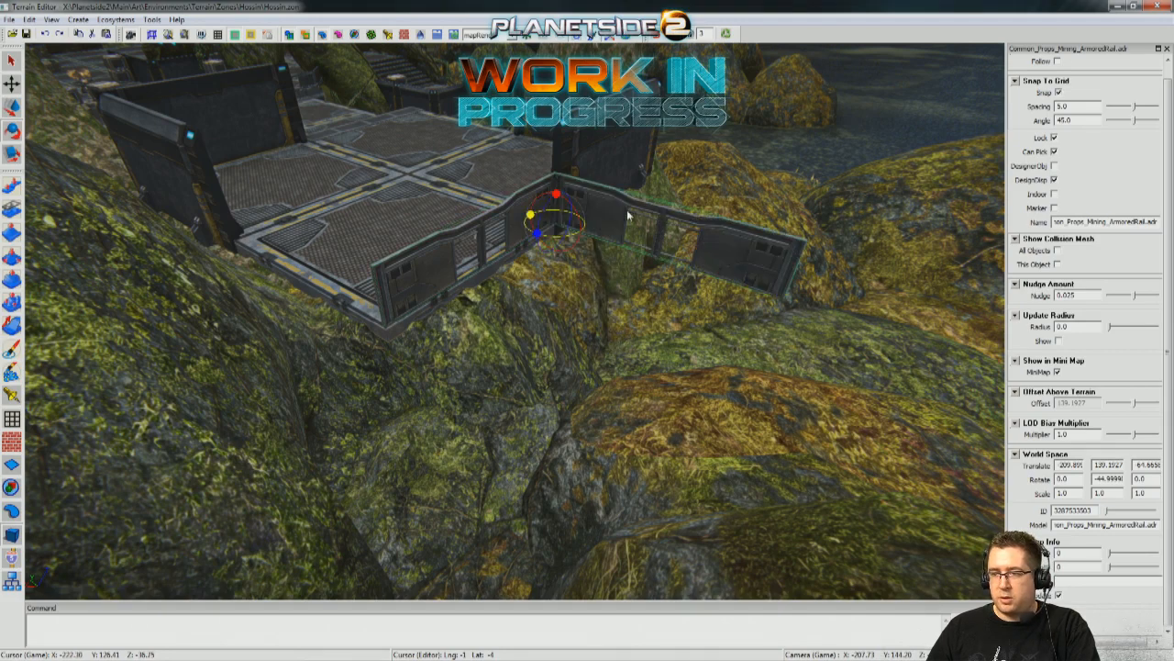
drag(418, 289, 305, 332)
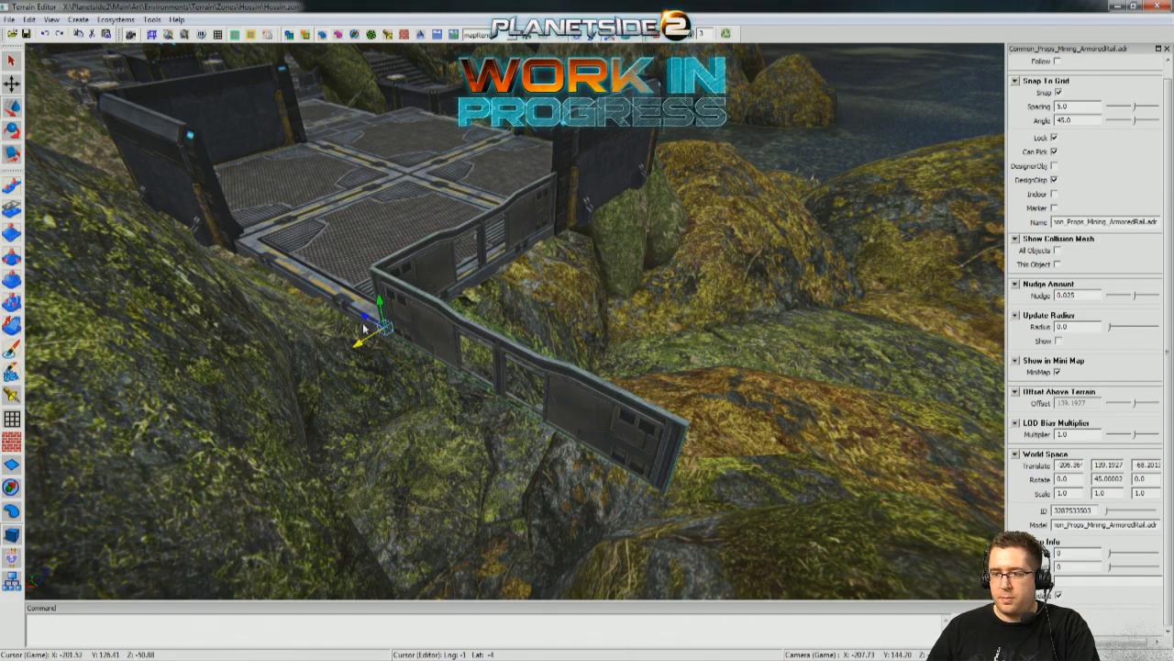
drag(284, 267, 125, 183)
Delete the catwalk wall on the platform's stair-side edge.
middle_drag(636, 347, 603, 356)
scroll(636, 346, up, 4)
click(418, 148)
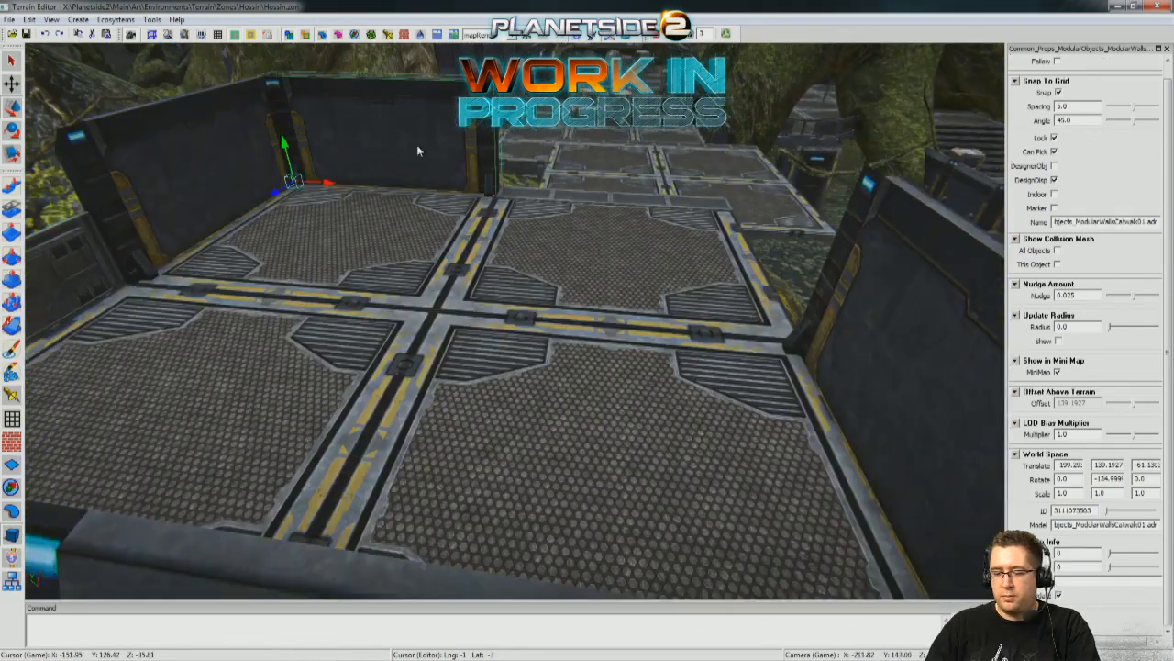
key(Delete)
scroll(418, 148, down, 6)
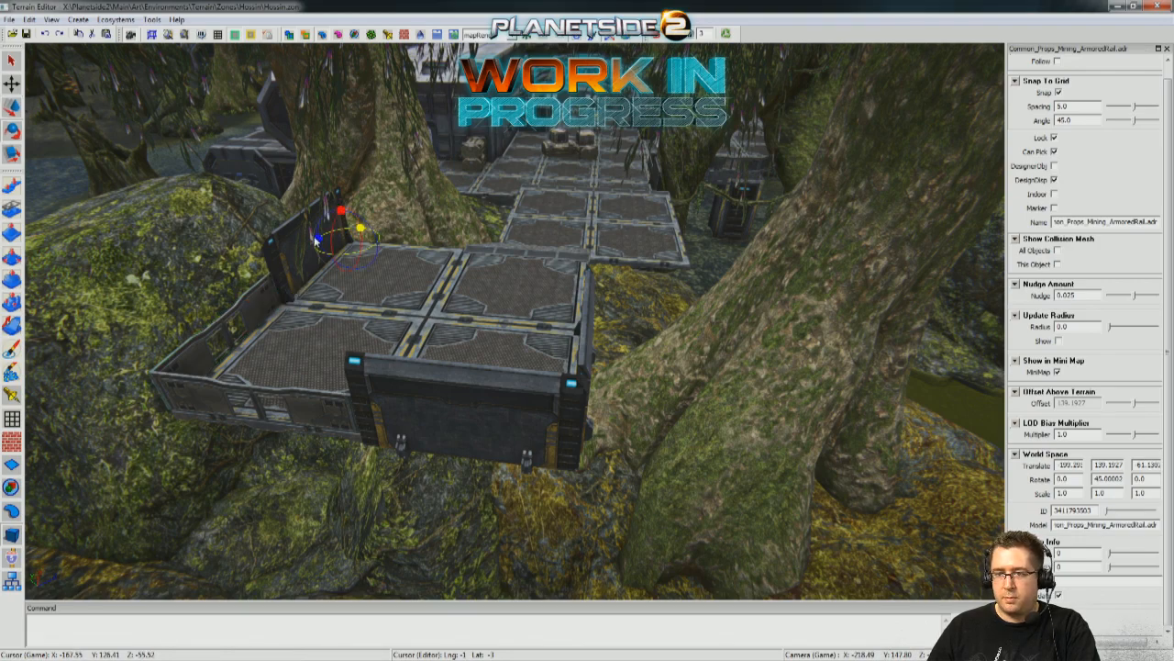
Place a copied armored rail at about -45° on the stair-side edge beside the stairs, with another copy at the tree-side corner.
key(w)
drag(476, 257, 550, 274)
middle_drag(550, 274, 505, 231)
middle_drag(424, 287, 587, 263)
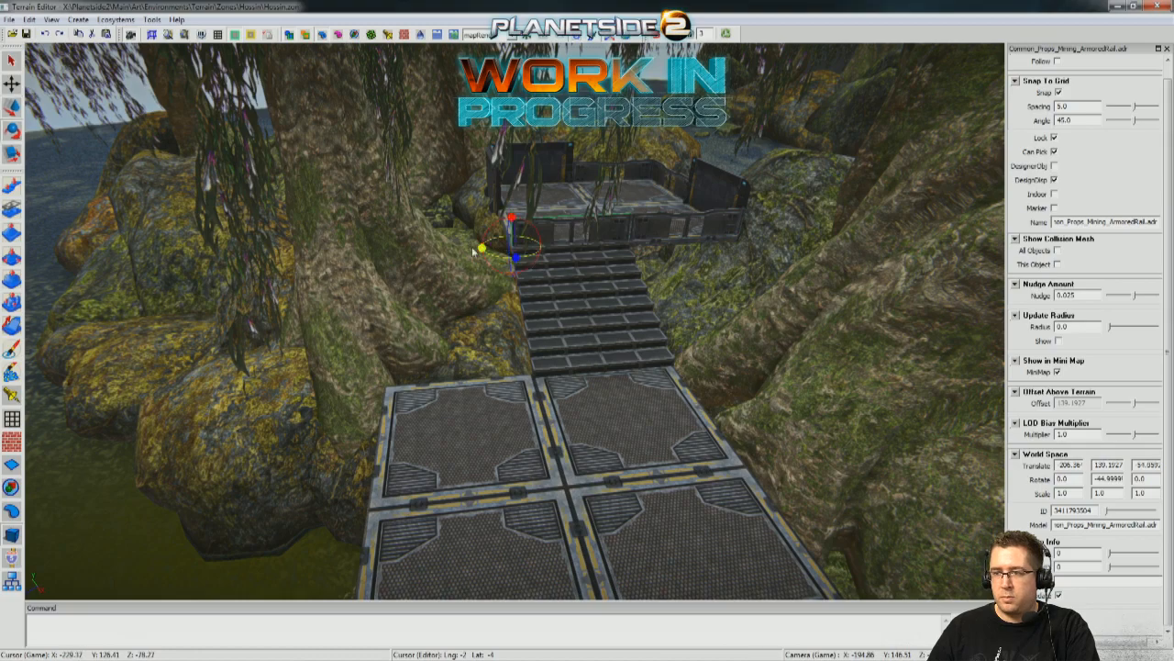
Rotate the corner armored rail to about -135° and slide it onto the open half of the tree-side edge.
drag(474, 250, 437, 257)
middle_drag(415, 251, 505, 301)
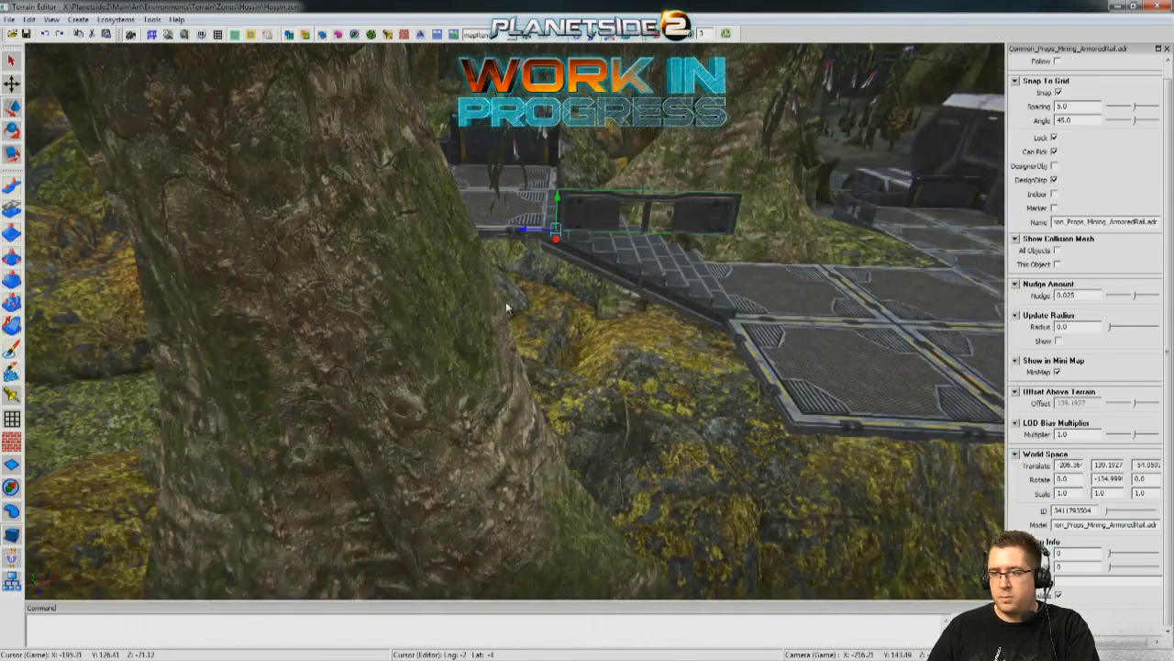
drag(482, 231, 322, 231)
middle_drag(398, 235, 293, 240)
Turn off grid snapping and nudge the stair-side armored rail to align with the platform's edge.
middle_drag(468, 324, 523, 285)
middle_drag(725, 276, 444, 244)
scroll(797, 262, up, 5)
key(s)
drag(411, 223, 418, 224)
middle_drag(418, 224, 569, 426)
drag(492, 477, 449, 472)
middle_drag(449, 472, 692, 204)
middle_drag(675, 348, 529, 263)
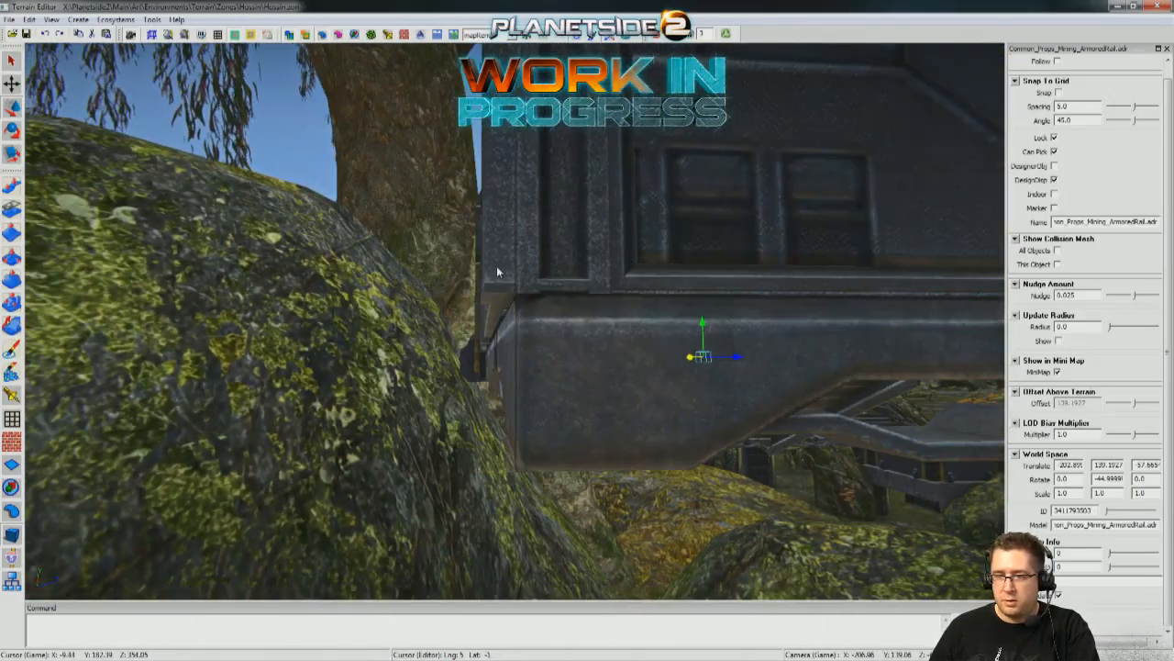
Nudge the 45° armored rail on the upper platform so it lines up with the platform's outer edge.
drag(457, 354, 461, 354)
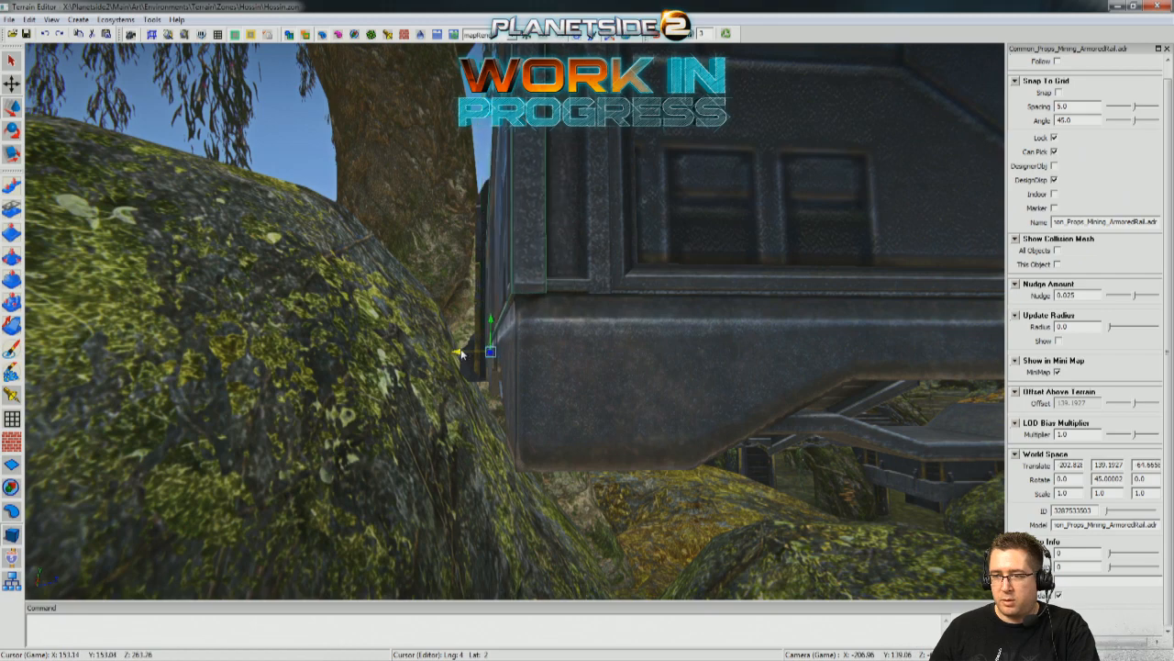
drag(461, 354, 465, 353)
middle_drag(465, 353, 298, 193)
Duplicate the -135° armored rail from the upper platform and move the copy down to the lower platform's water-side corner.
click(648, 529)
click(306, 189)
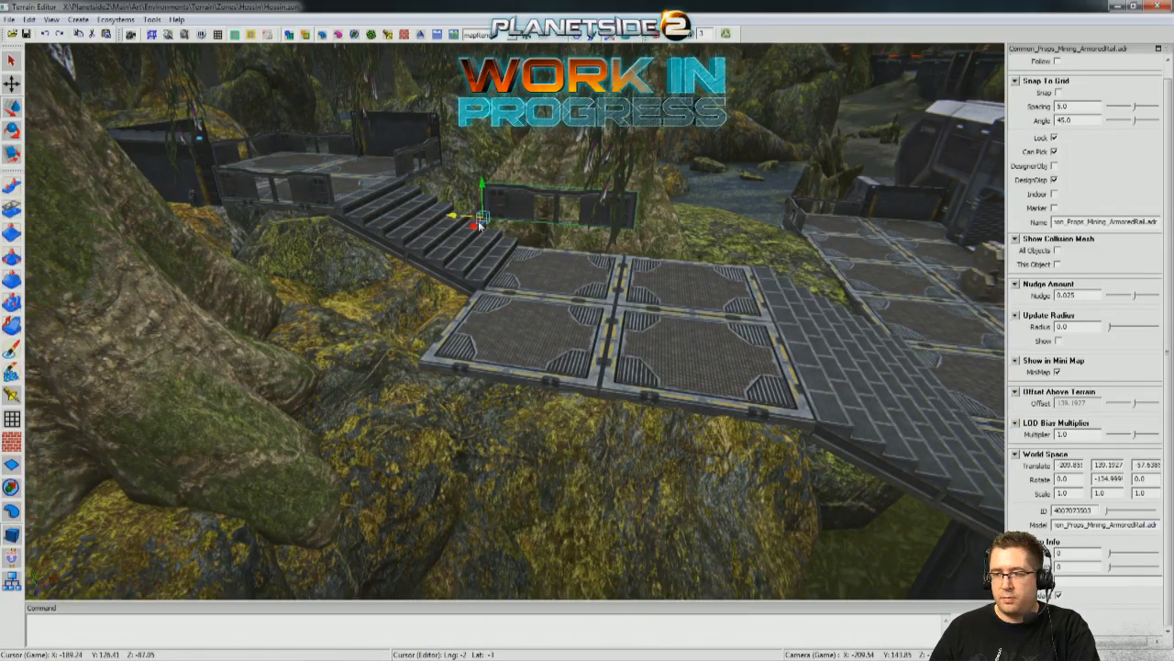
drag(479, 190, 470, 268)
drag(472, 310, 404, 489)
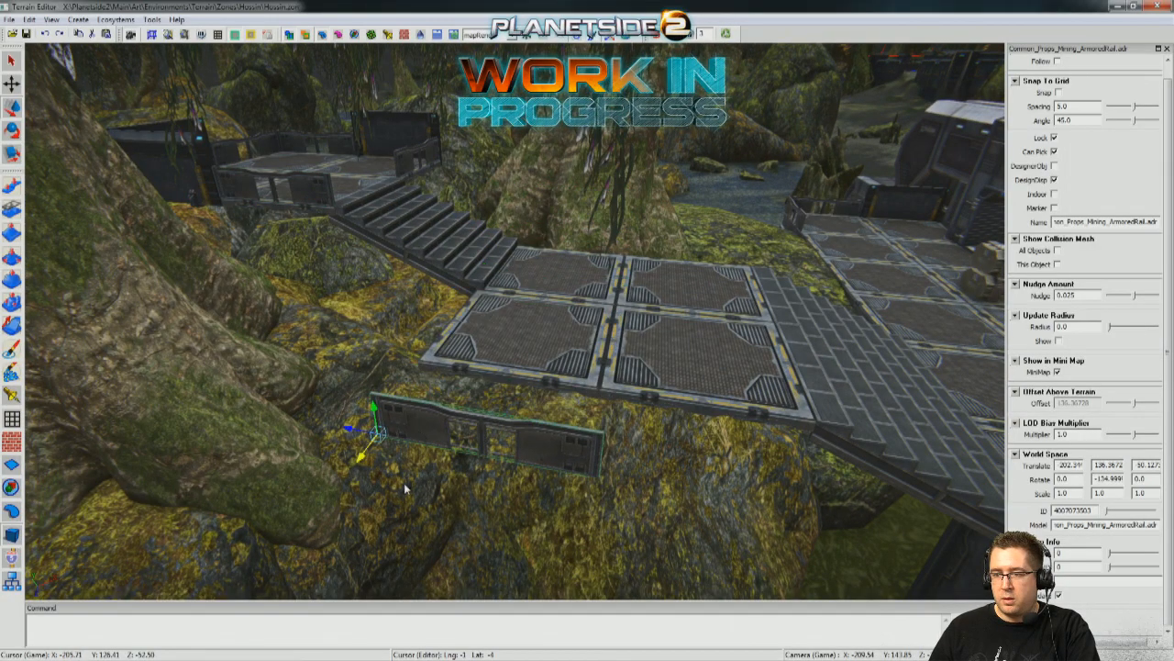
drag(382, 417, 369, 314)
Match the copied armored rail's world position to the lower platform's coordinates, about -206.15, 136.54, -46.78.
middle_drag(693, 287, 506, 313)
click(508, 313)
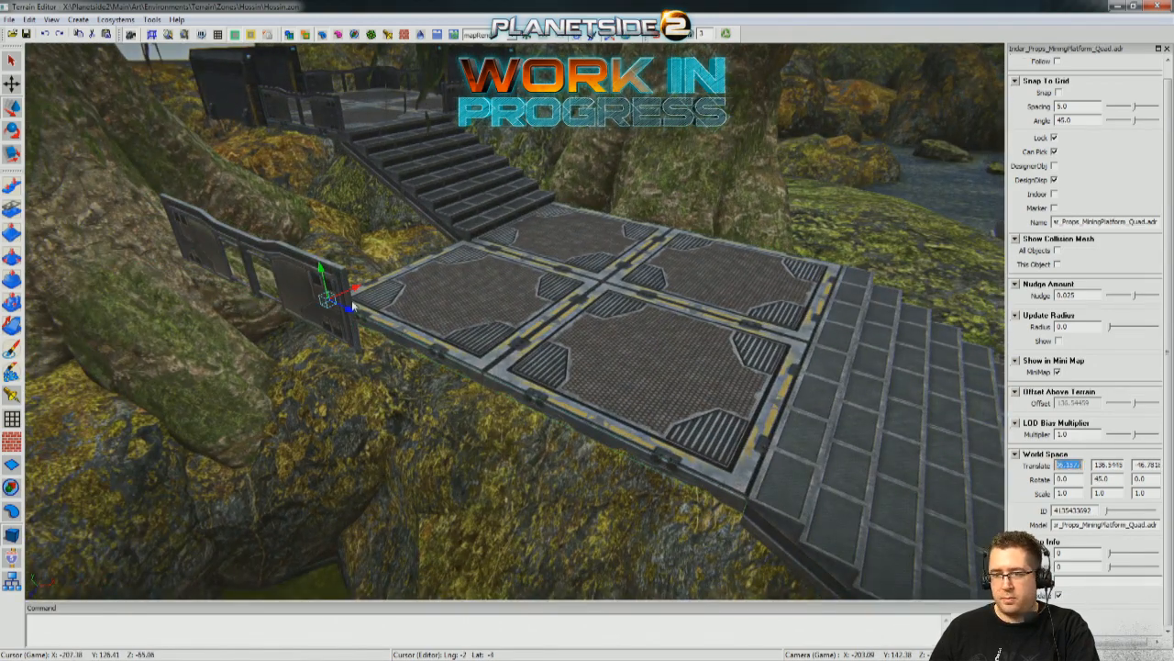
drag(352, 306, 291, 296)
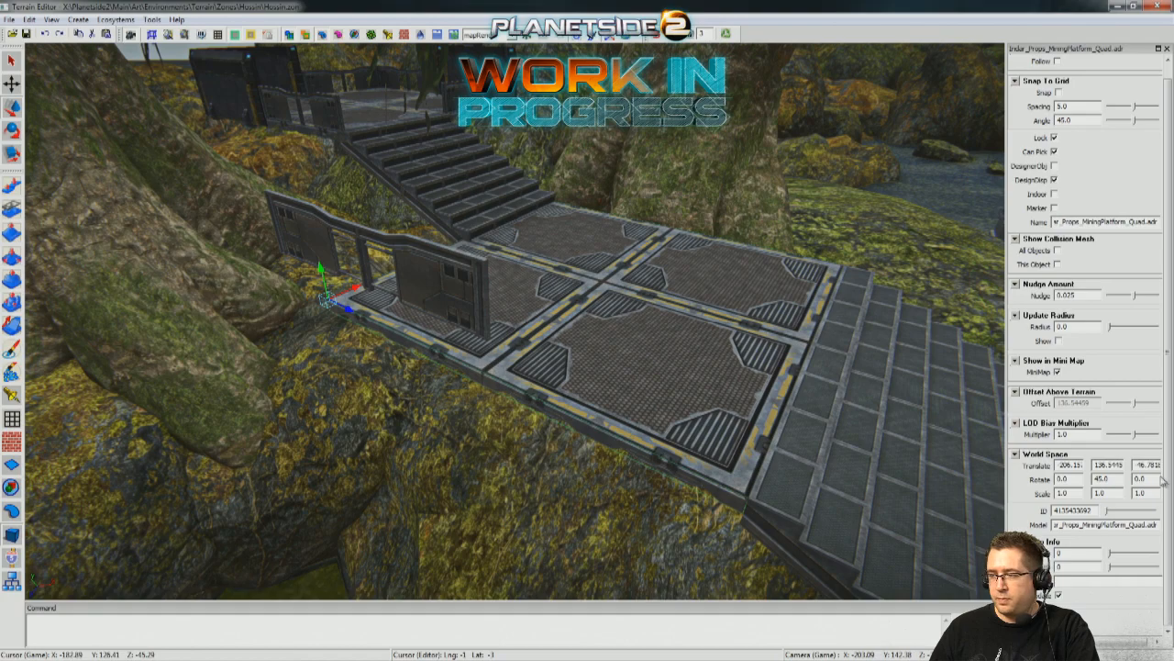
drag(425, 295, 531, 298)
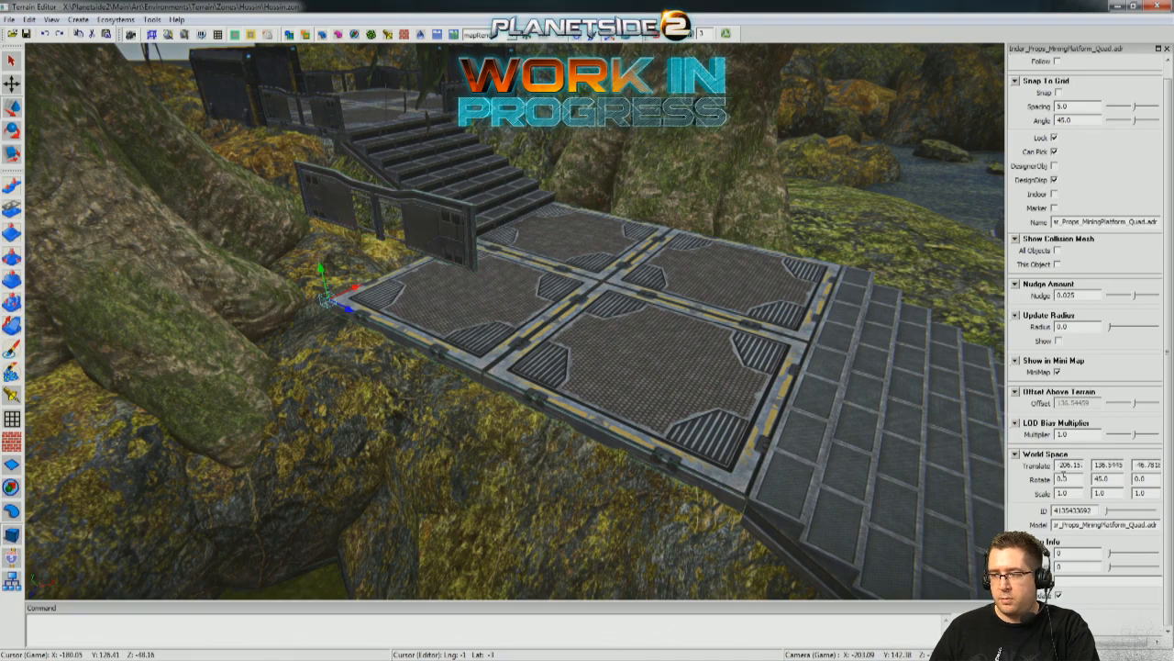
click(469, 269)
Nudge the armored rail off the platform's origin so it sits flush along the lower platform's water-side edge.
middle_drag(444, 368, 330, 298)
middle_drag(502, 220, 484, 195)
drag(466, 201, 475, 201)
middle_drag(474, 201, 471, 282)
right_drag(472, 282, 587, 248)
scroll(515, 321, down, 2)
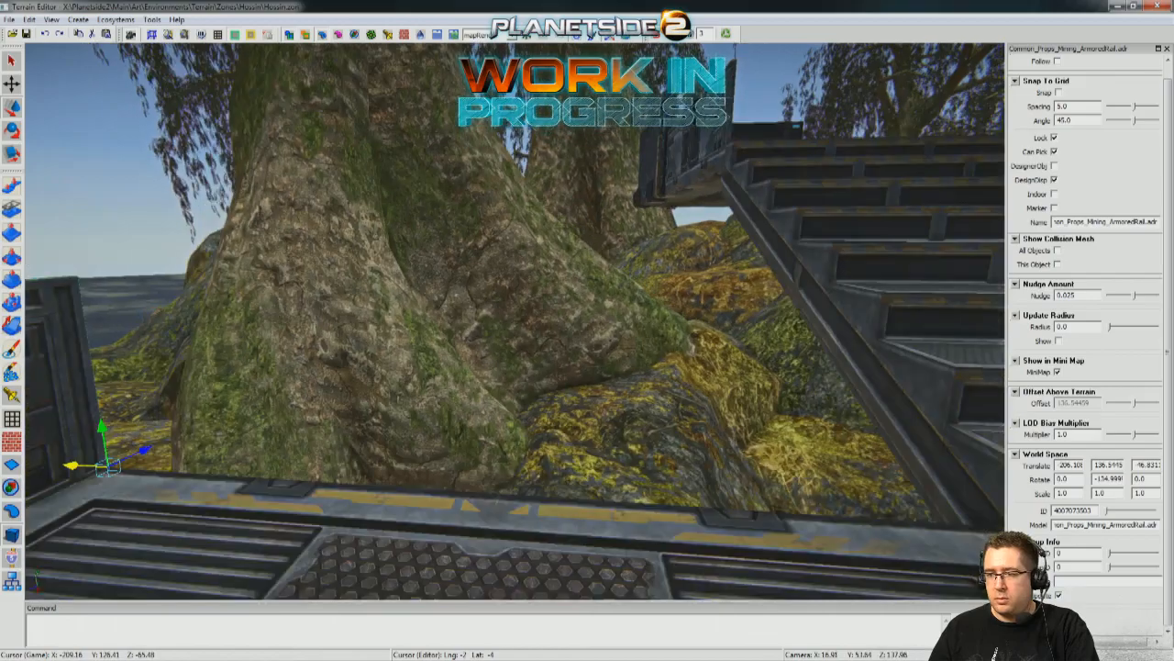
right_drag(515, 303, 582, 242)
scroll(594, 214, up, 3)
Duplicate the 45° catwalk wall on the upper platform and move the copy down to the lower platform's corner.
click(518, 134)
scroll(518, 134, down, 3)
right_drag(521, 211, 533, 285)
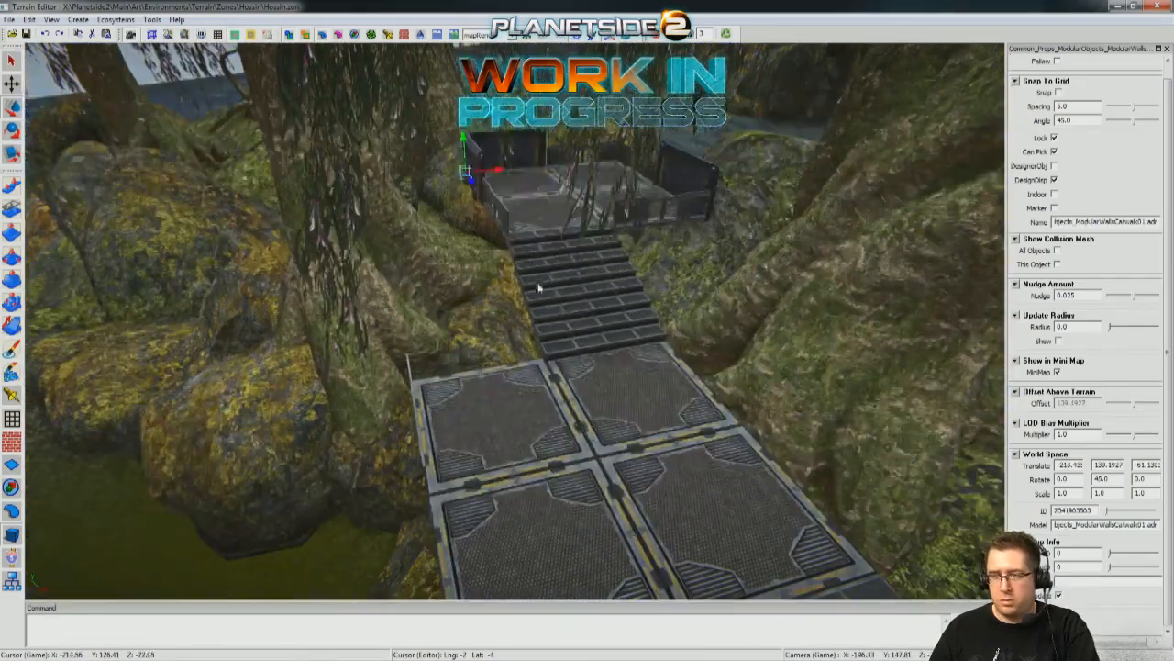
shift+drag(471, 183, 404, 357)
Match the catwalk wall's world position to the lower platform's coordinates, placing it beside the upper stairs at height 136.54.
mouse_move(508, 419)
right_down()
mouse_move(488, 297)
mouse_move(505, 404)
right_up()
click(488, 296)
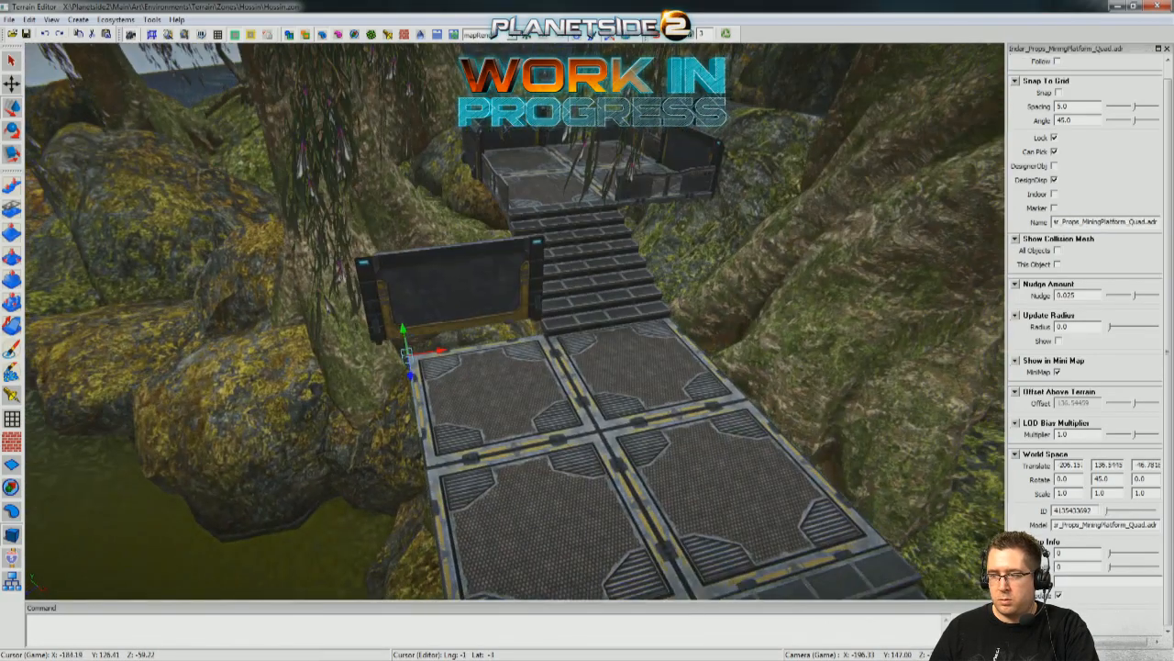
click(427, 283)
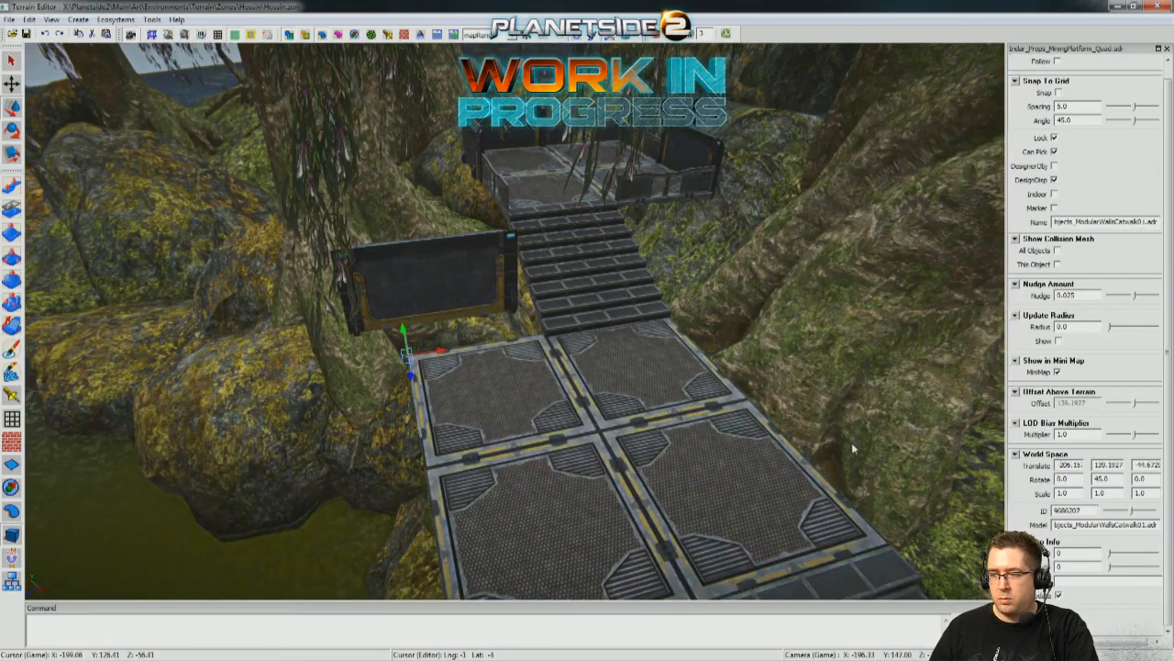
key(Return)
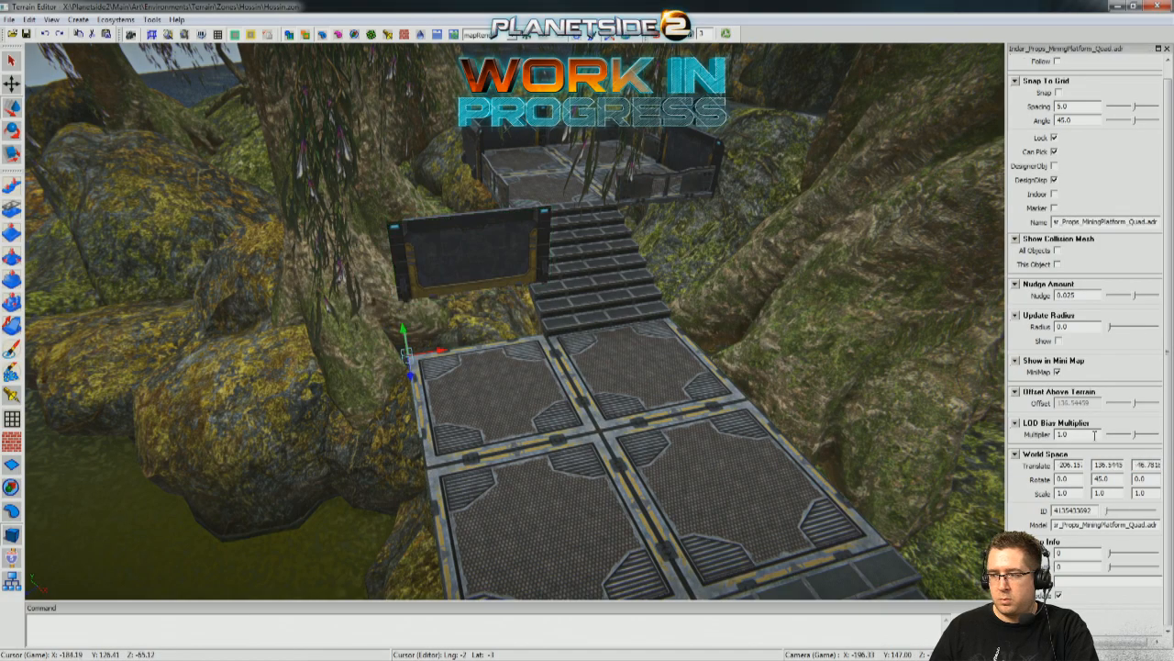
click(447, 235)
Duplicate the catwalk wall, rotate the copy to about 135° and slide it onto the water-side edge next to the descending stairs.
right_drag(448, 234, 632, 387)
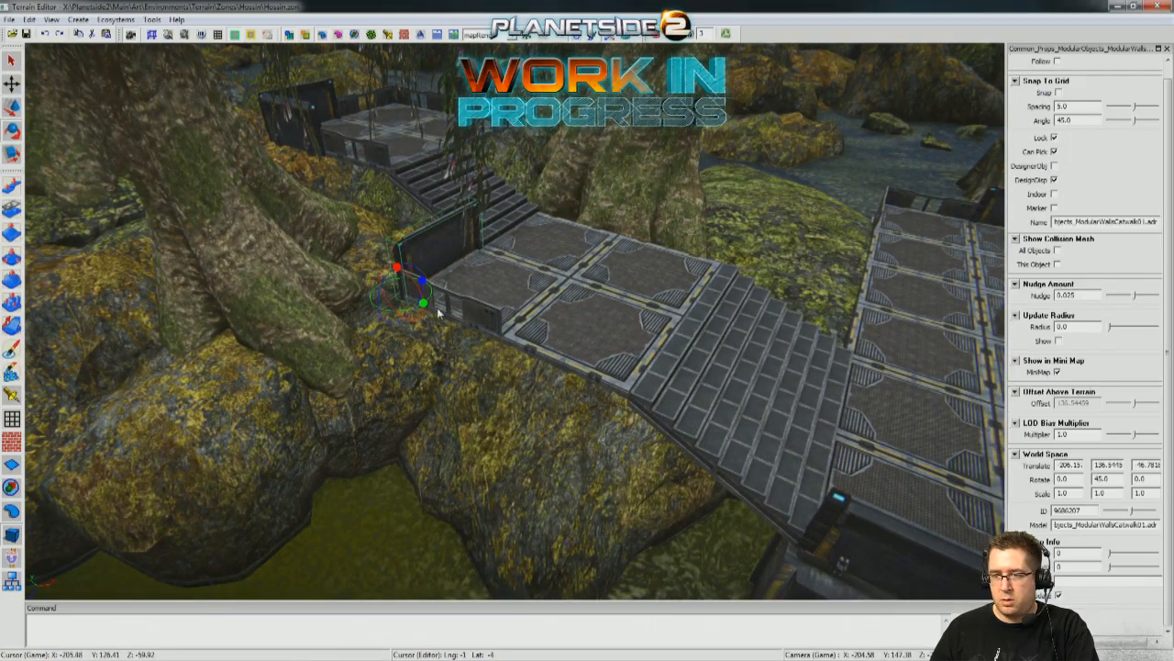
shift+drag(423, 304, 477, 300)
key(w)
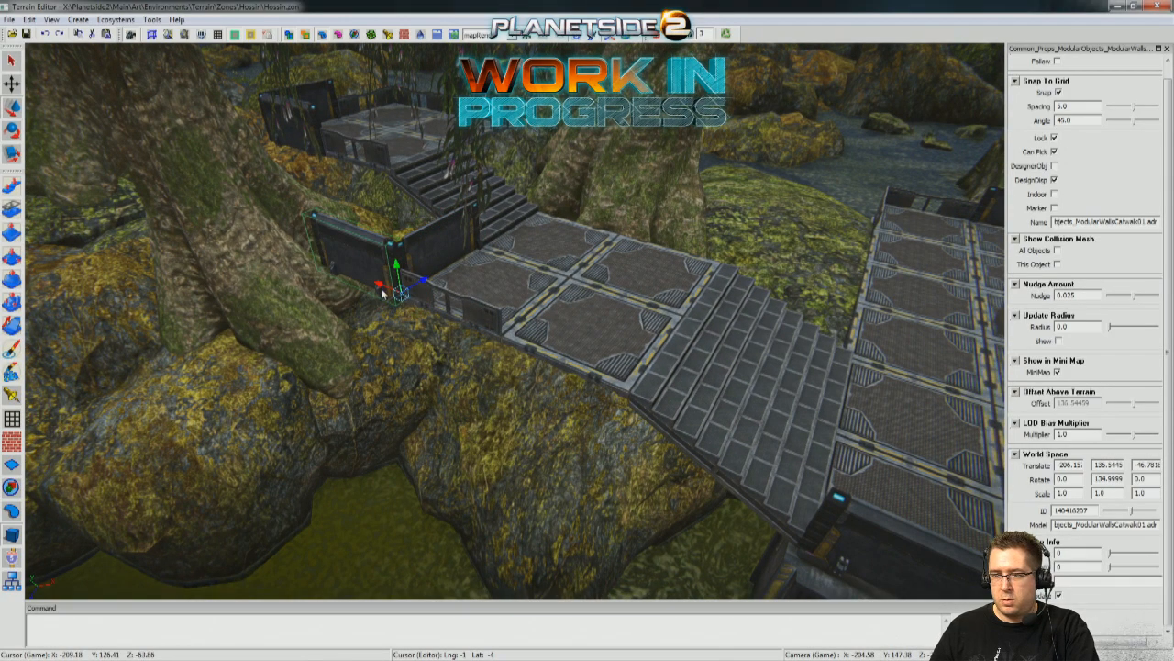
drag(381, 287, 606, 359)
right_drag(606, 359, 480, 233)
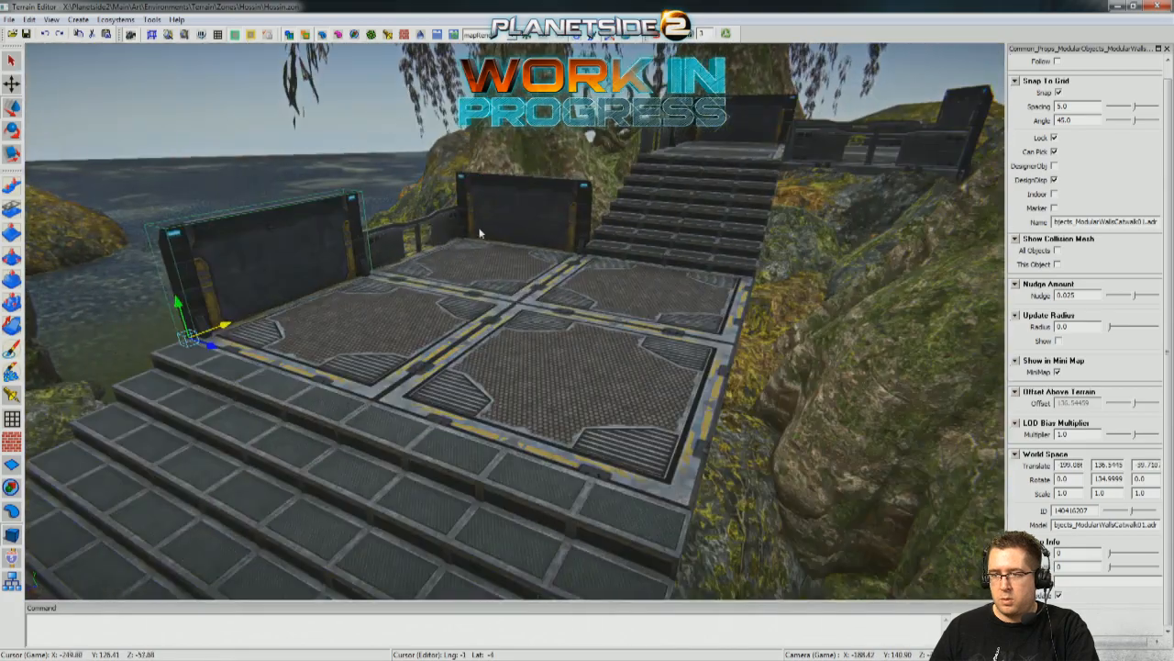
Duplicate the lower platform's armored rail onto the opposite, rock-side edge and nudge it flush with the platform.
scroll(420, 233, down, 3)
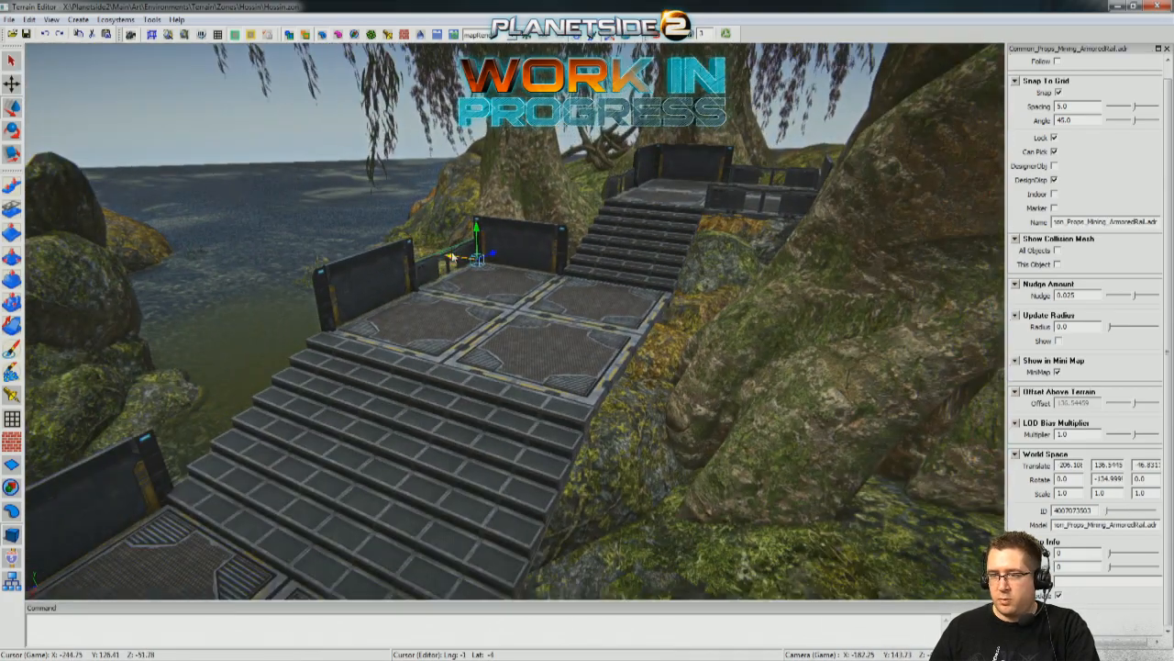
right_drag(421, 233, 501, 235)
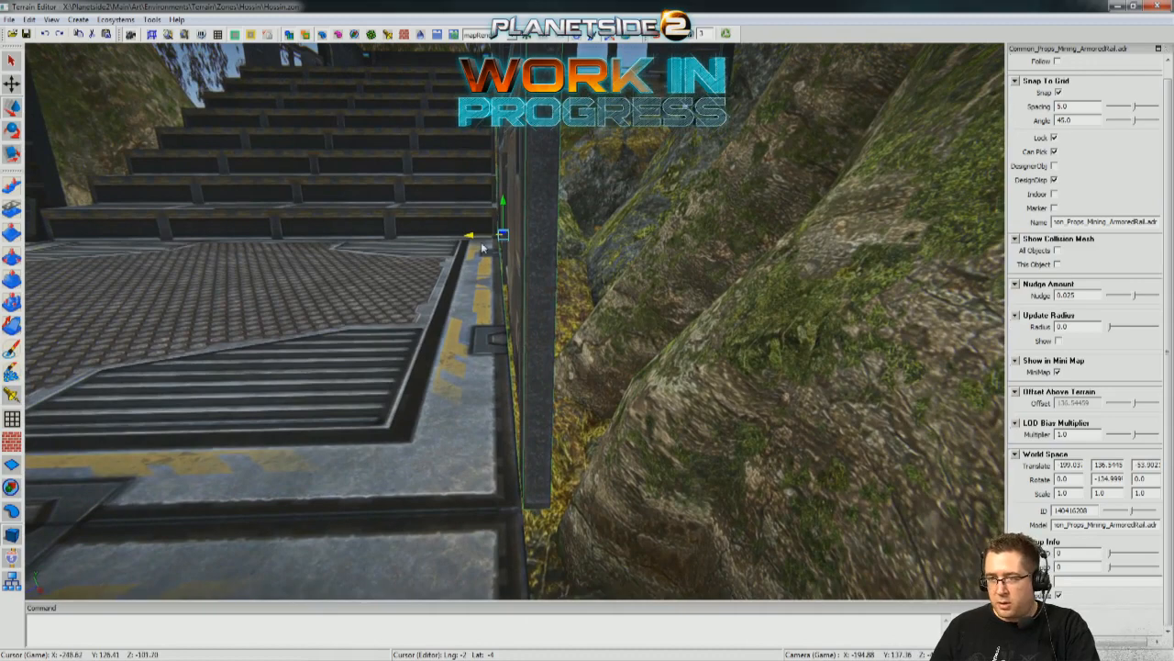
drag(466, 238, 466, 242)
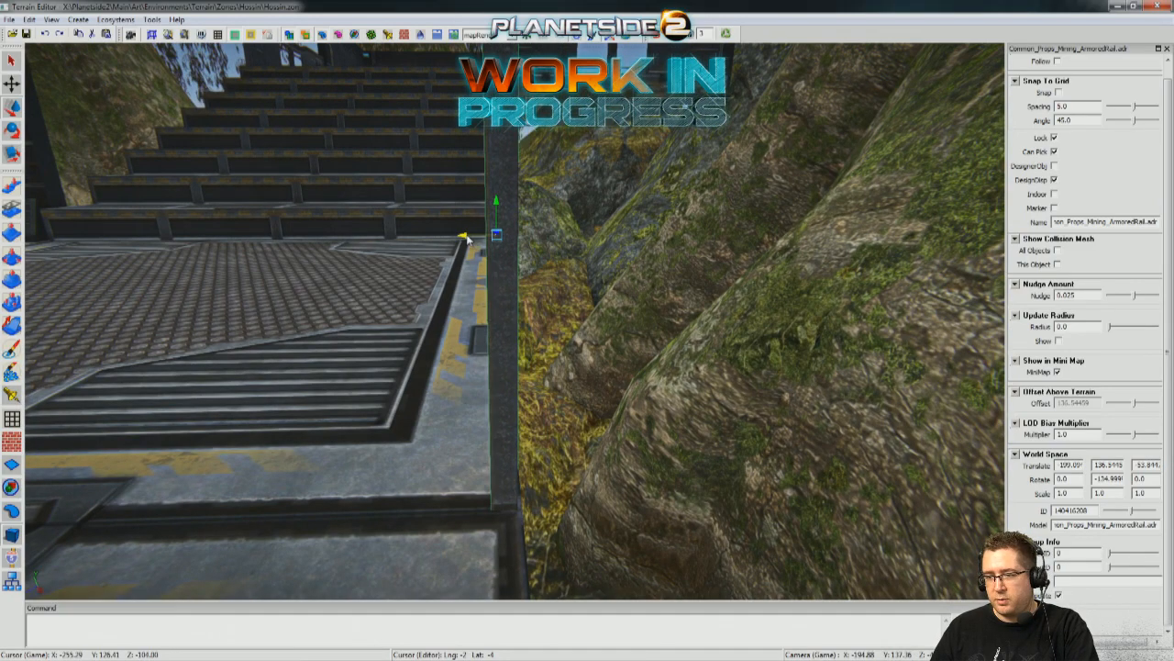
right_drag(468, 239, 515, 379)
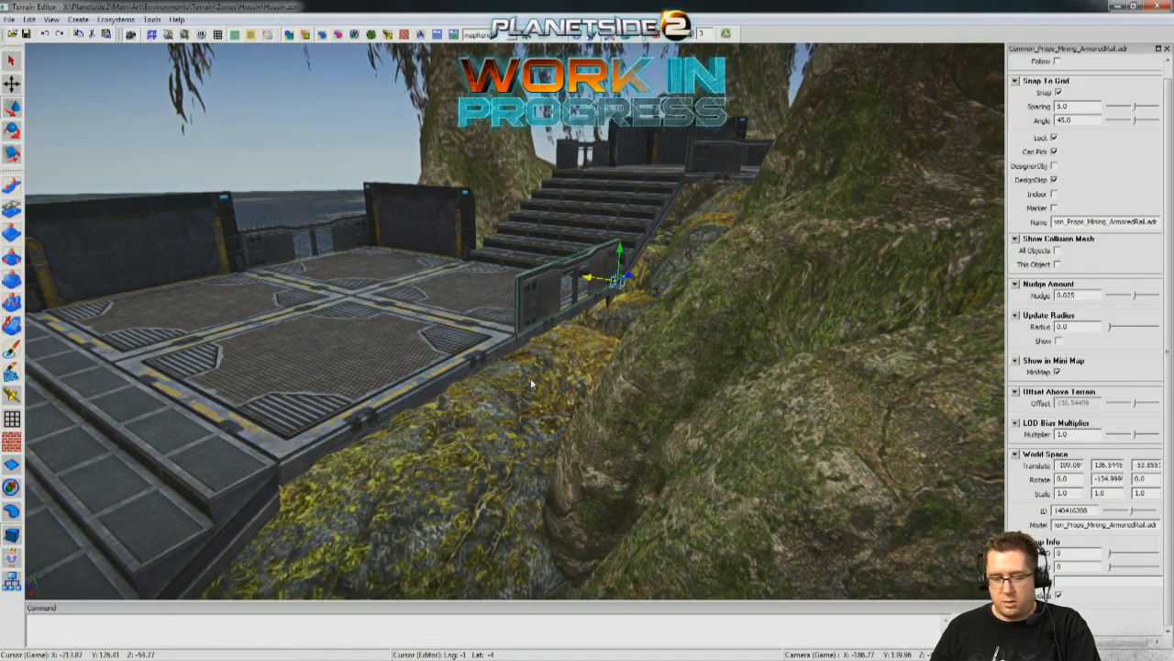
Place another copy of the armored rail on the remaining half of the lower platform's rock-side edge.
click(630, 275)
shift+drag(544, 304, 476, 348)
right_drag(476, 348, 481, 443)
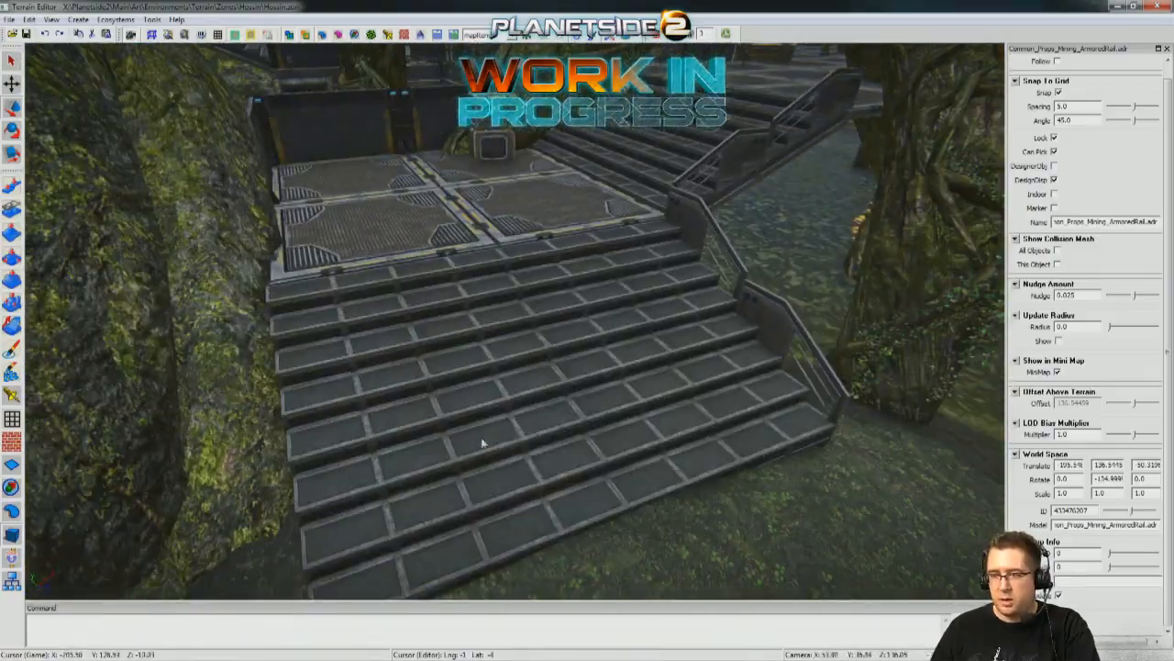
Duplicate the double armored half-stair rail, raise the copy to about 141.44 and move it over to the lower platform.
right_drag(703, 215, 528, 386)
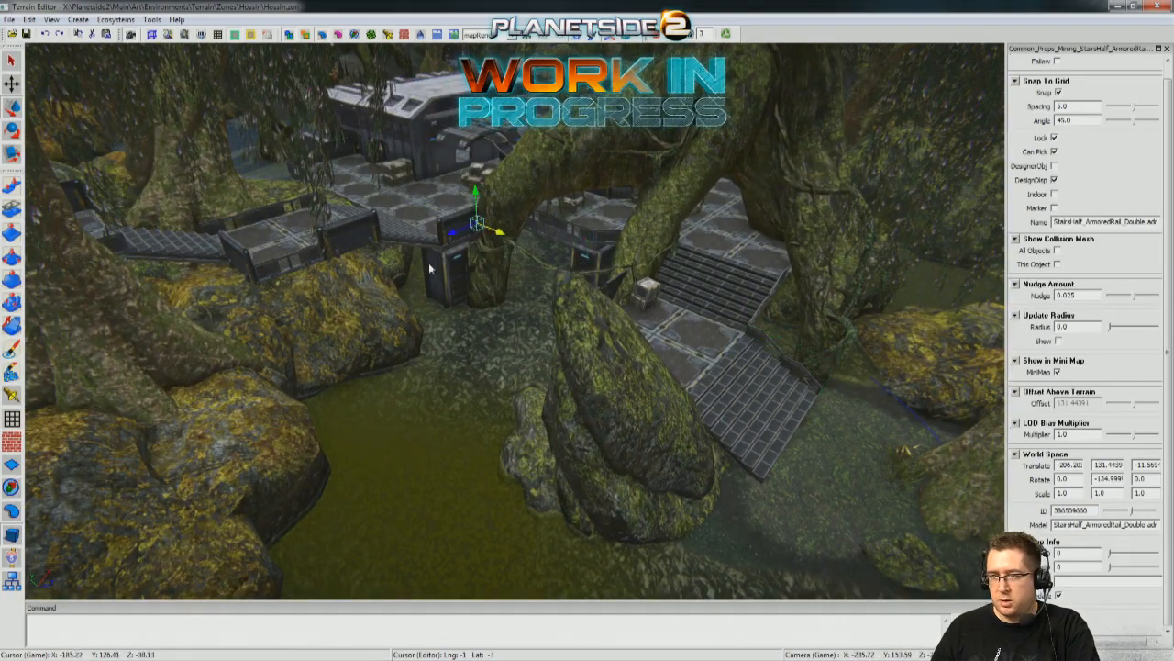
right_drag(550, 386, 477, 392)
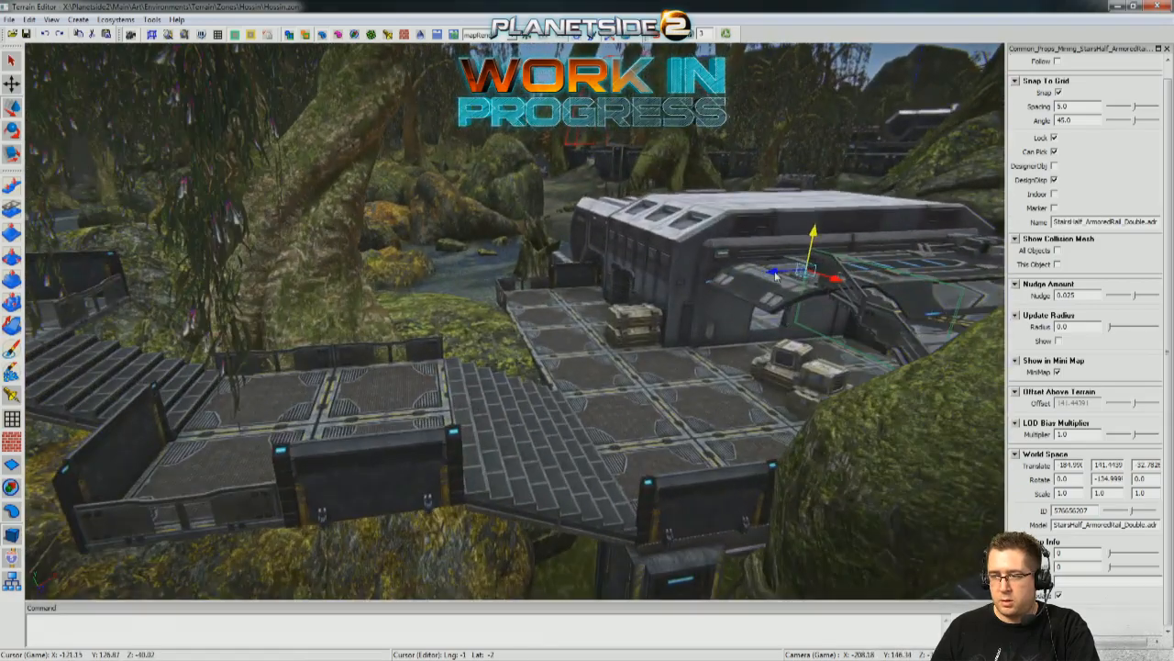
middle_drag(132, 280, 301, 308)
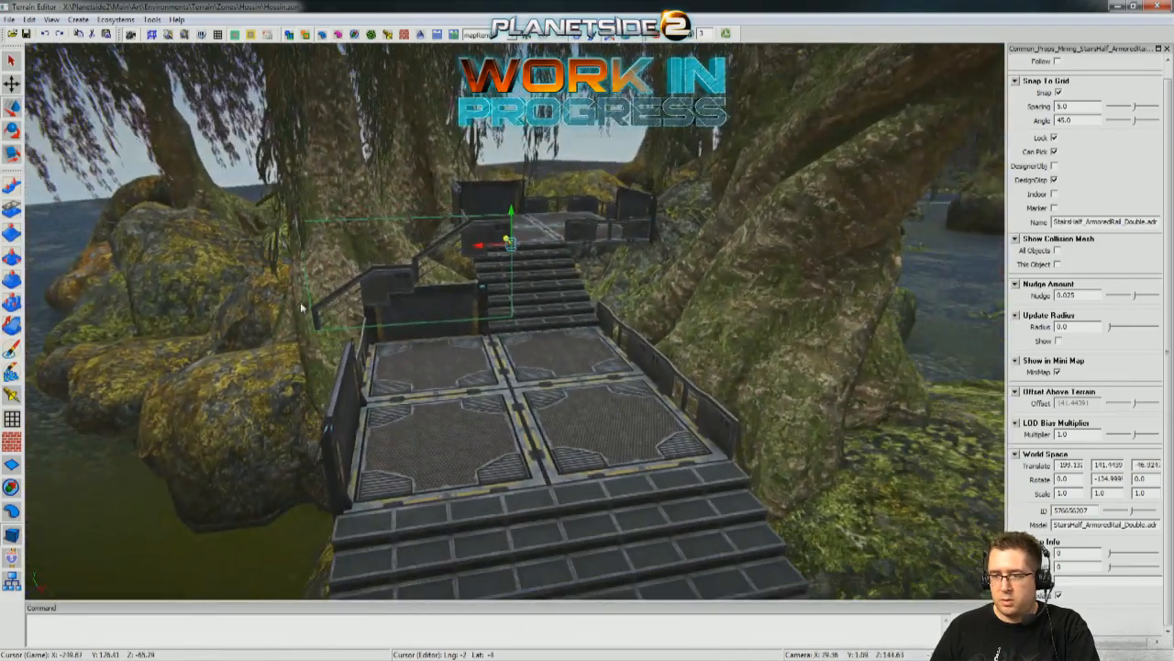
Rotate the stair rail to about -45° and match its position to the upper stairs' coordinates, about -206.66, 139.23, -54.35.
drag(540, 248, 558, 249)
middle_drag(557, 249, 674, 331)
click(702, 364)
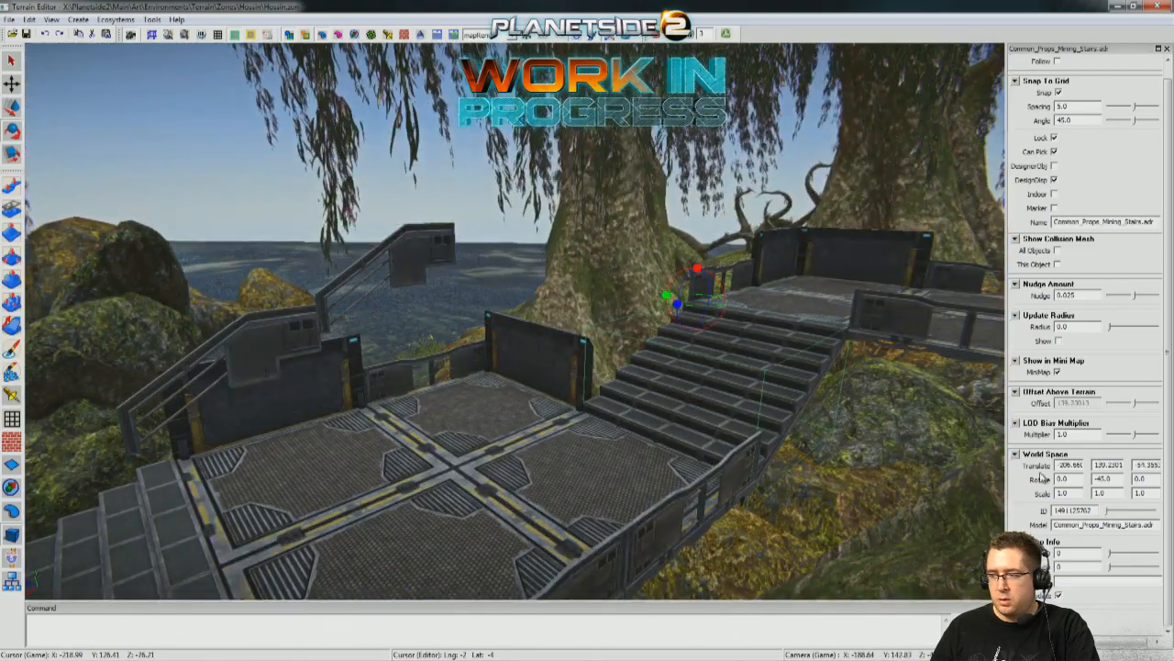
click(423, 259)
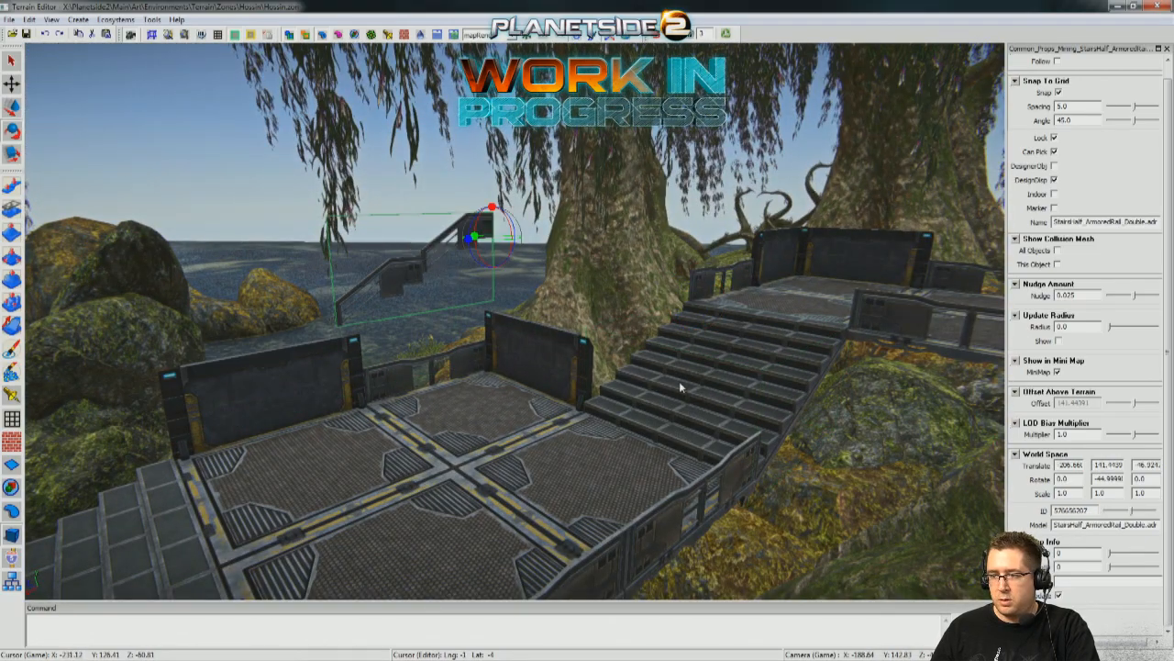
click(481, 232)
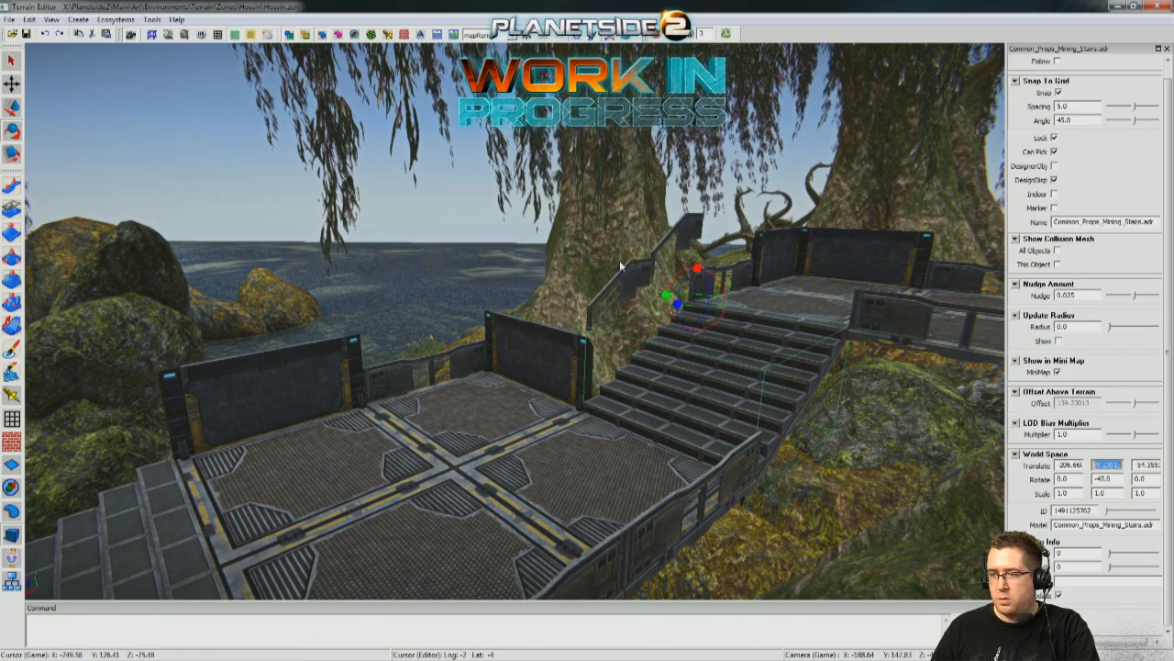
click(629, 272)
Duplicate the stair rail and slide the copy to the opposite, rock-side edge of the upper stairs.
middle_drag(713, 339, 973, 207)
middle_drag(513, 321, 642, 206)
right_drag(514, 321, 721, 345)
key(w)
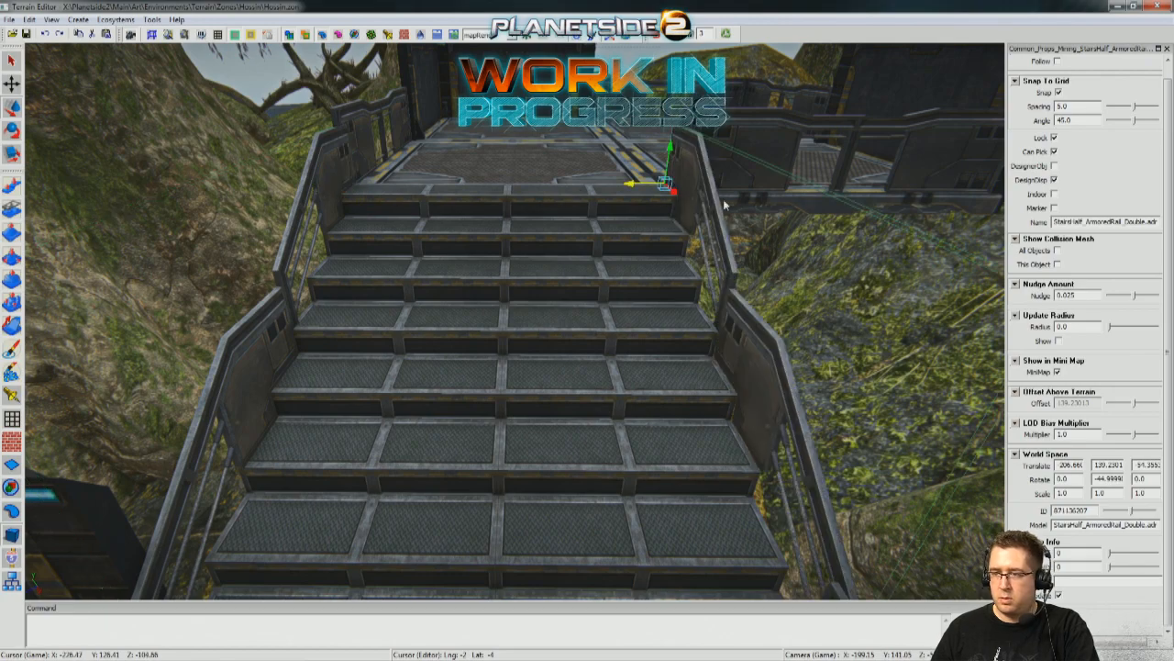
right_drag(795, 216, 675, 169)
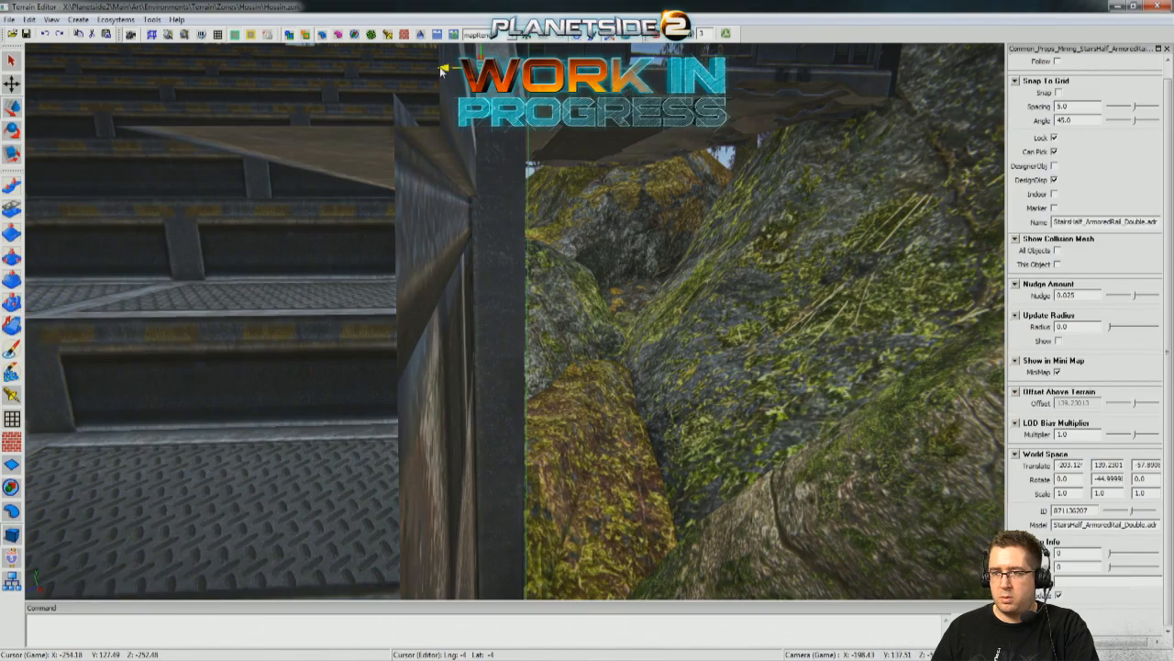
Turn off grid snapping and nudge the rock-side stair rail flush against the edge of the upper stairs.
drag(437, 73, 432, 74)
right_drag(477, 87, 514, 103)
right_drag(514, 183, 431, 77)
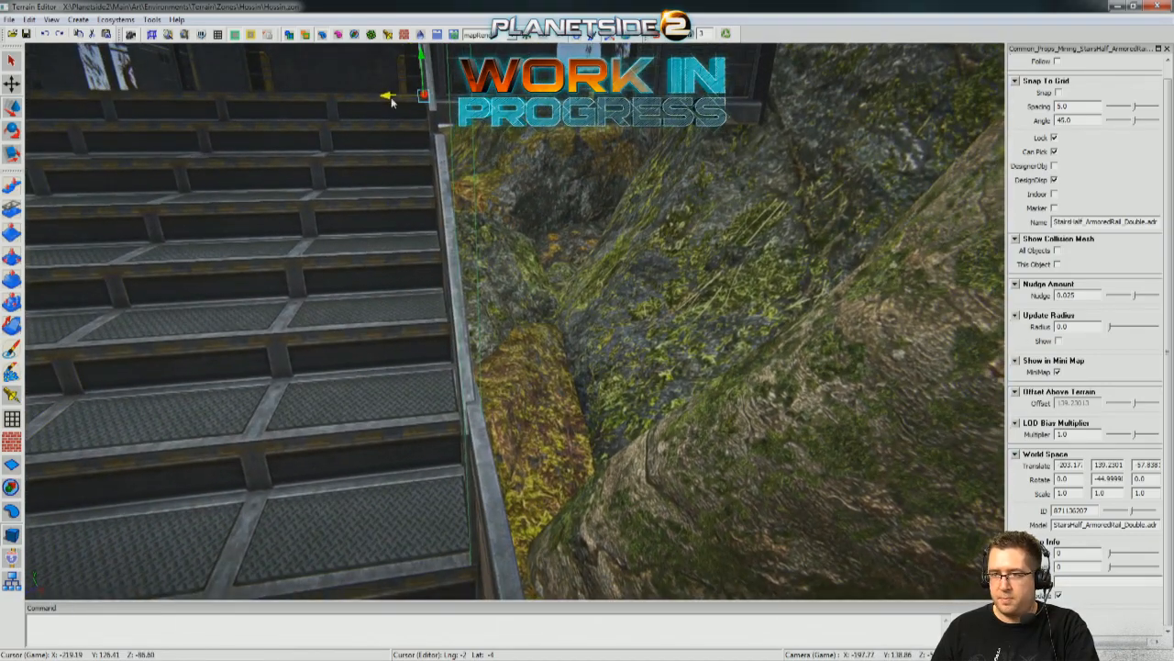
right_drag(390, 100, 531, 233)
Duplicate the stair rail and move it onto the lower stairs at height 136.23, using a snap spacing of 1.0.
key(ctrl+d)
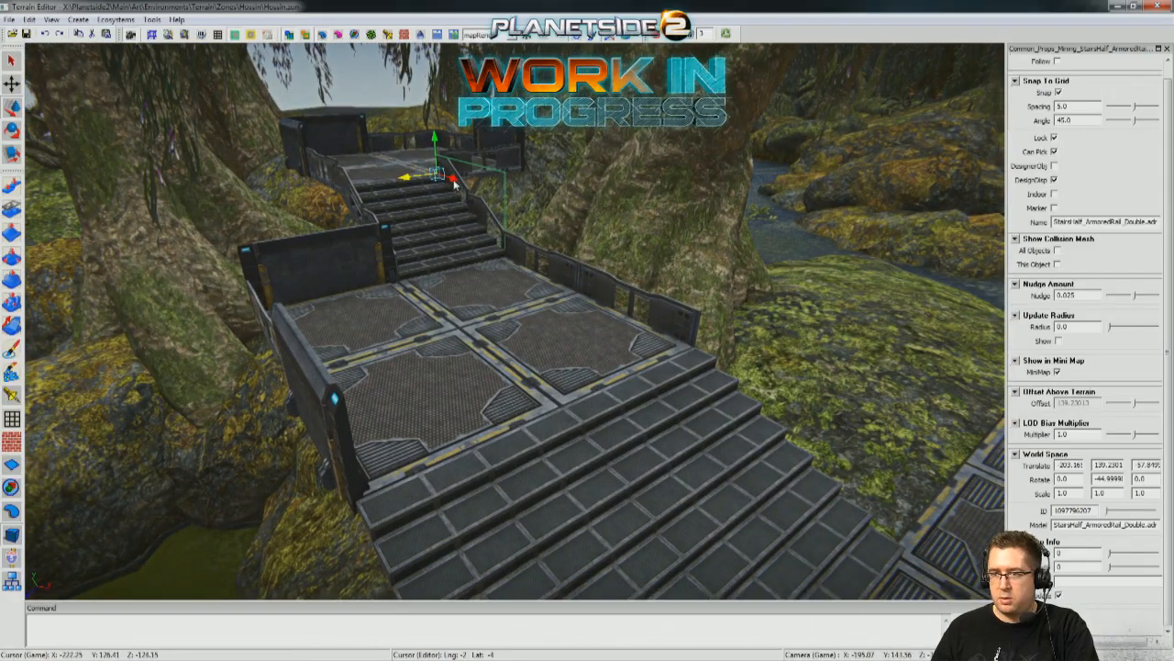
drag(738, 326, 738, 327)
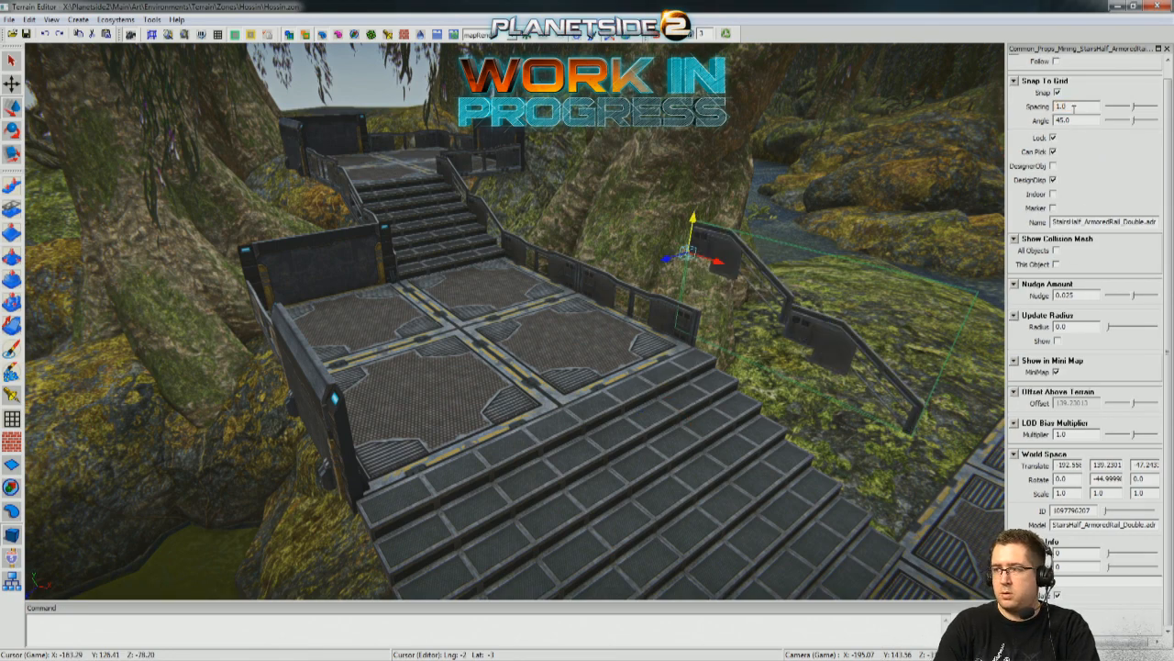
right_drag(670, 308, 792, 197)
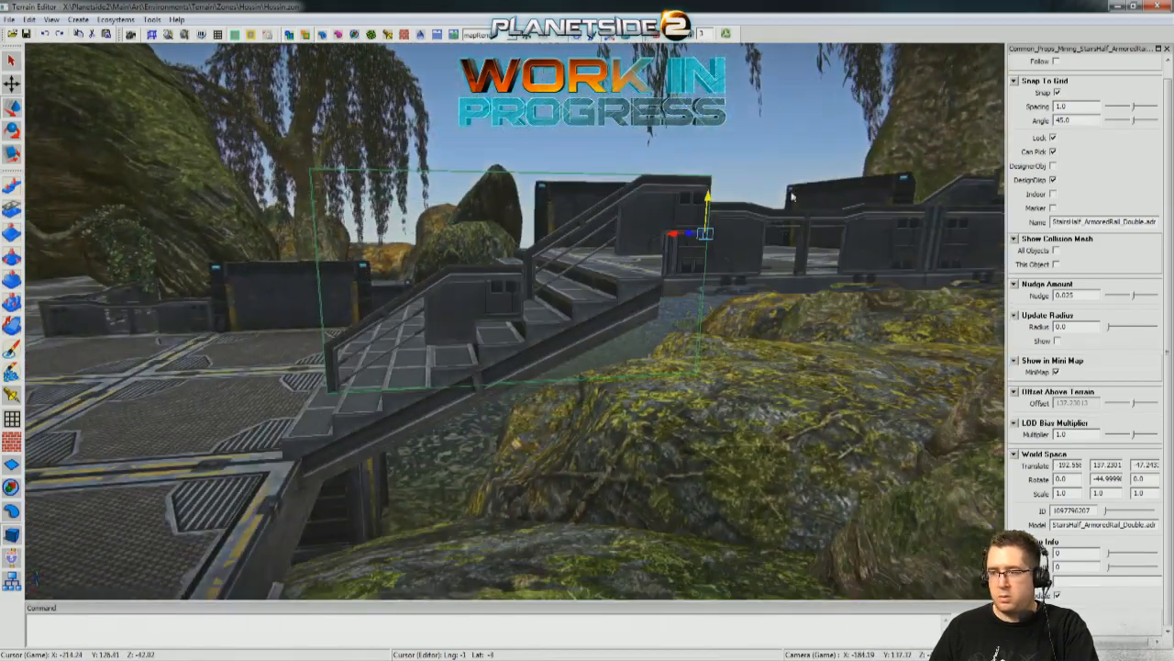
drag(700, 270, 695, 282)
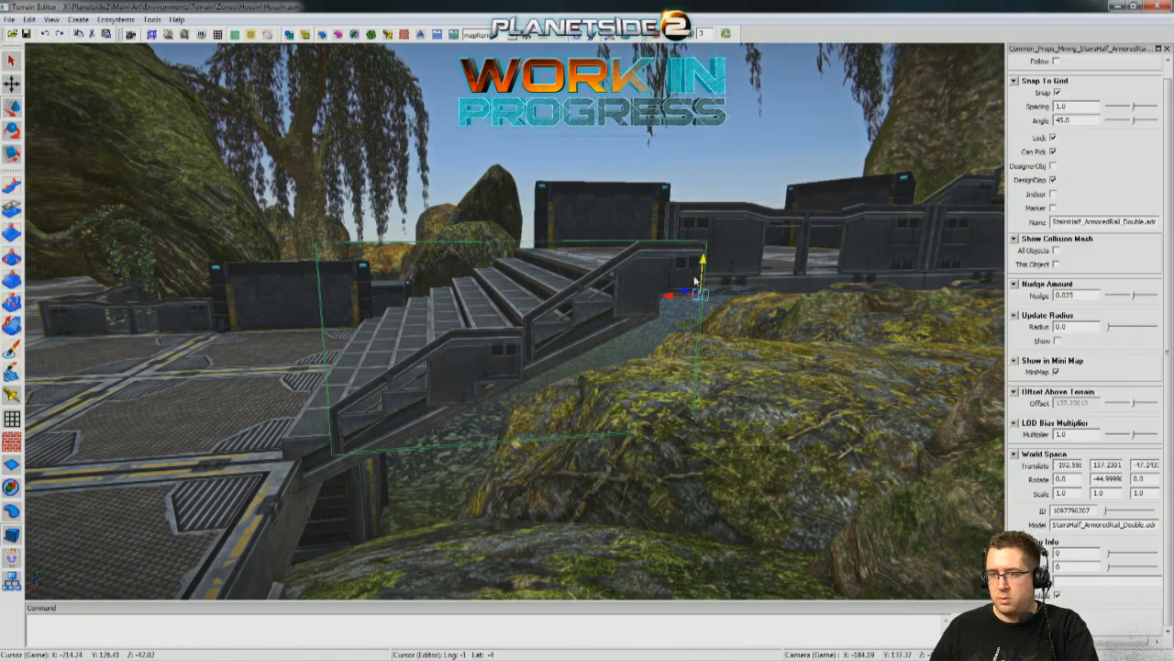
right_drag(589, 302, 605, 332)
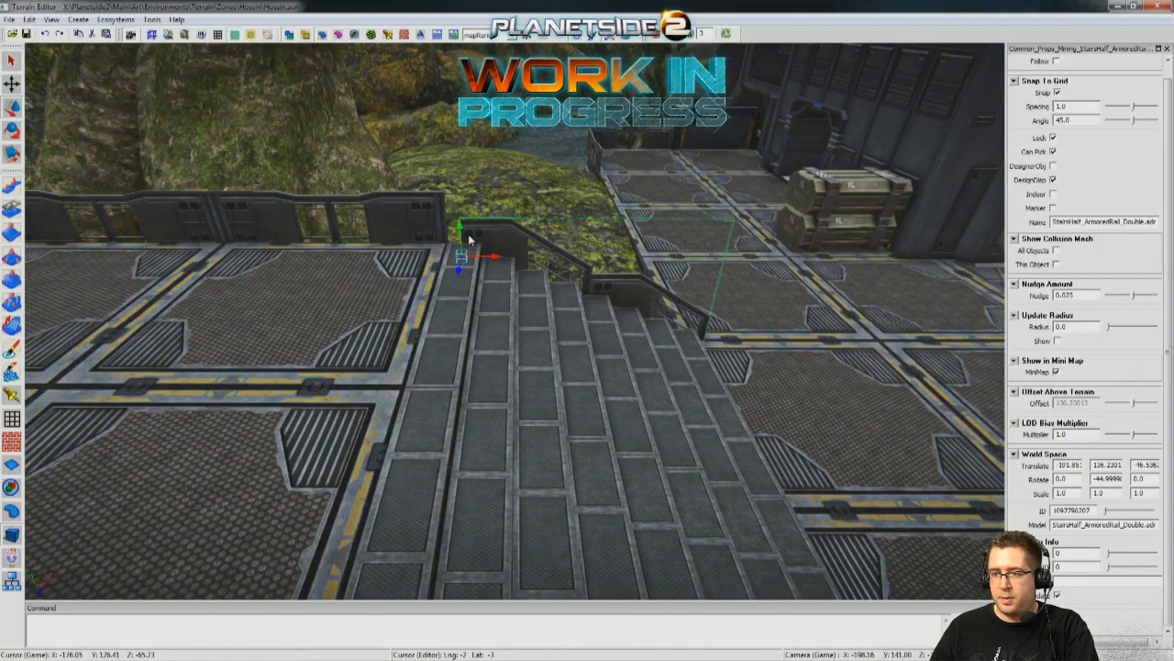
Match the stair rail's position to the lower stairs' coordinates at height 136.54 and slide it to the stairs' rock-side edge.
drag(470, 158, 469, 154)
scroll(587, 321, down, 3)
click(607, 350)
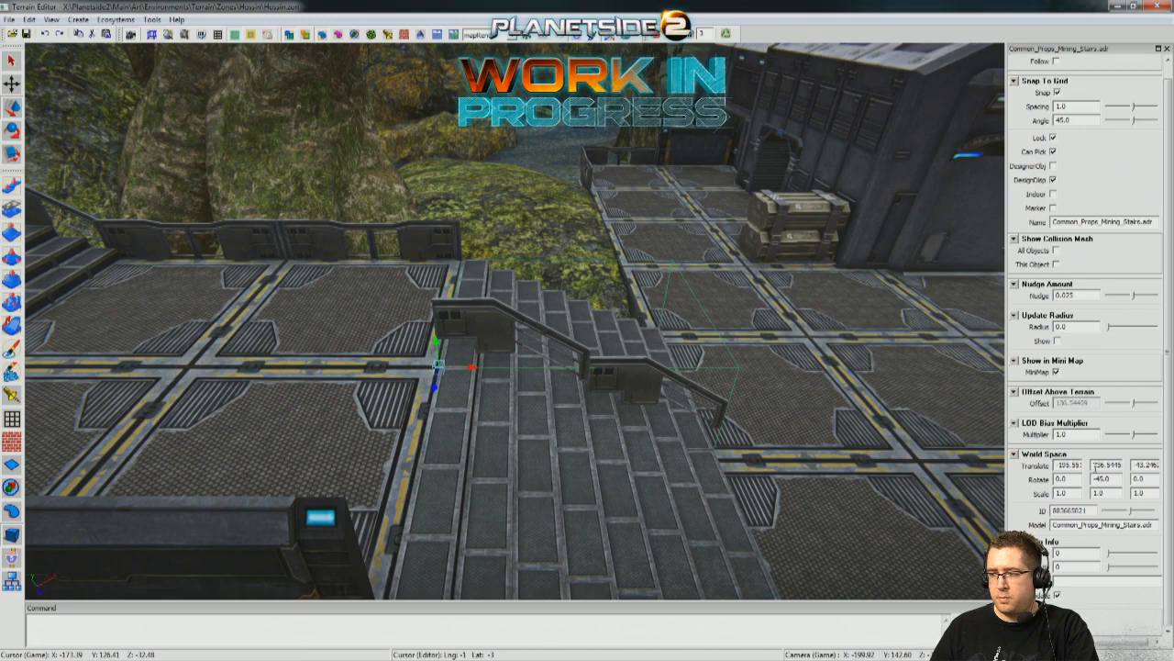
click(484, 327)
middle_drag(484, 327, 108, 318)
drag(92, 312, 390, 219)
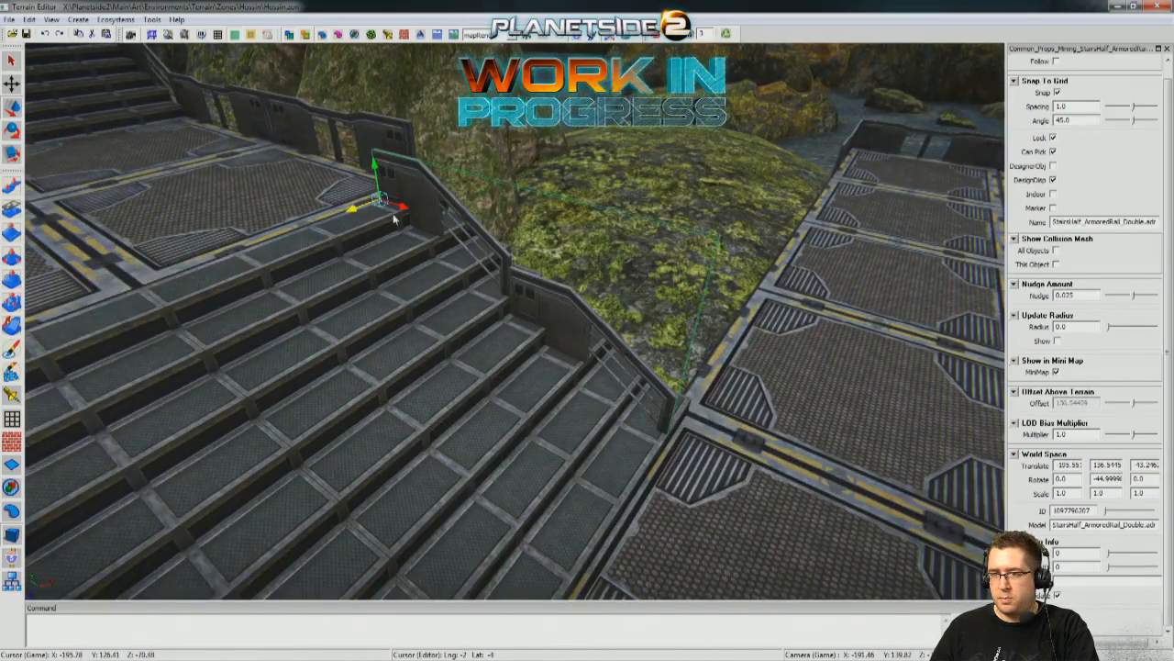
Slide the rock-side rail to the edge of the lower stairs, turn off grid snapping and nudge it flush against the steps.
middle_drag(448, 195, 566, 165)
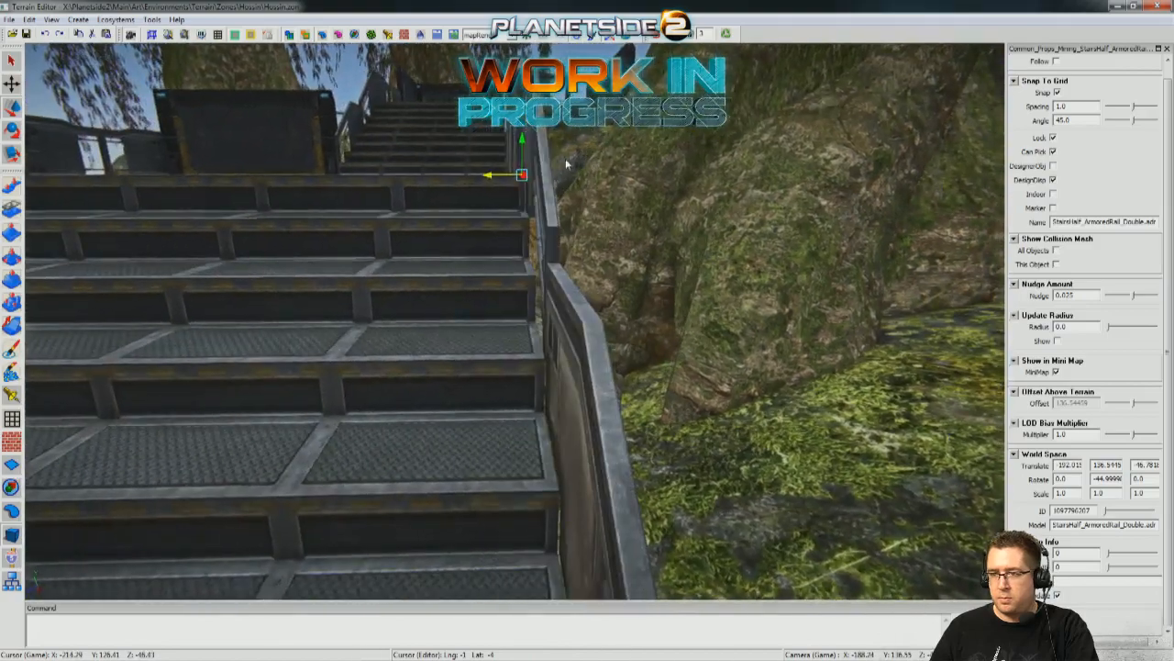
drag(494, 179, 487, 181)
middle_drag(484, 185, 736, 242)
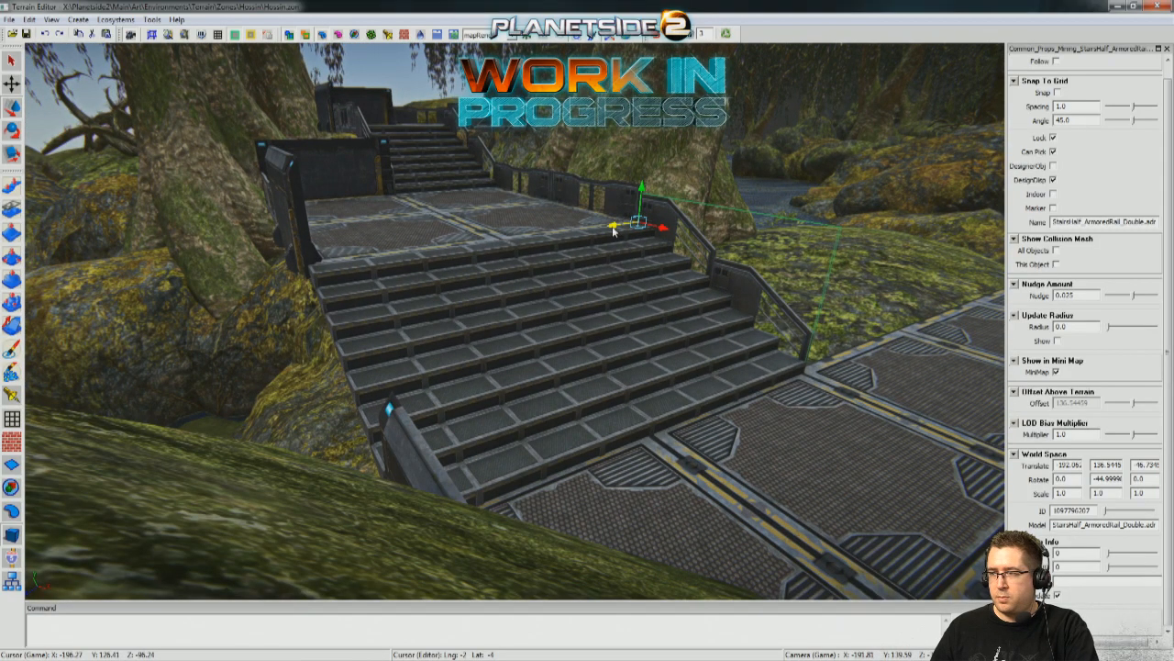
Nudge the rail on the opposite side of the lower stairs flush against the stair edge and deselect it.
middle_drag(372, 266, 458, 174)
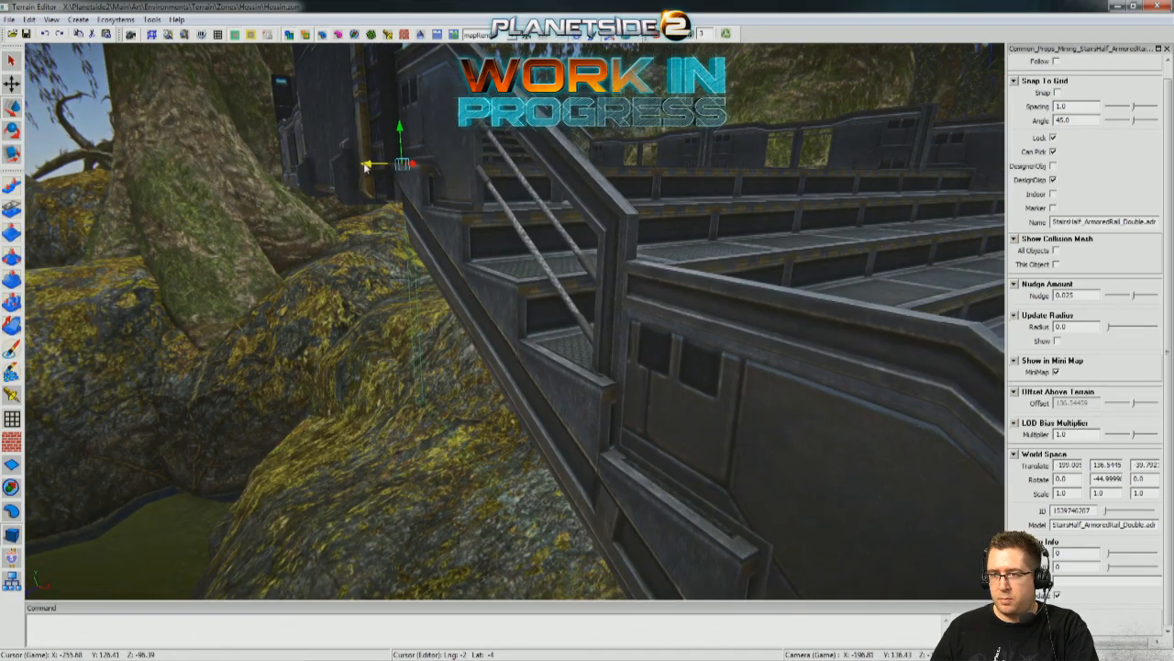
drag(358, 183, 347, 183)
middle_drag(347, 183, 422, 472)
click(446, 485)
Duplicate a modular wall column from the waterside supports and place the copy among the rocks near the upper landing at height 126.51.
middle_drag(514, 321, 469, 372)
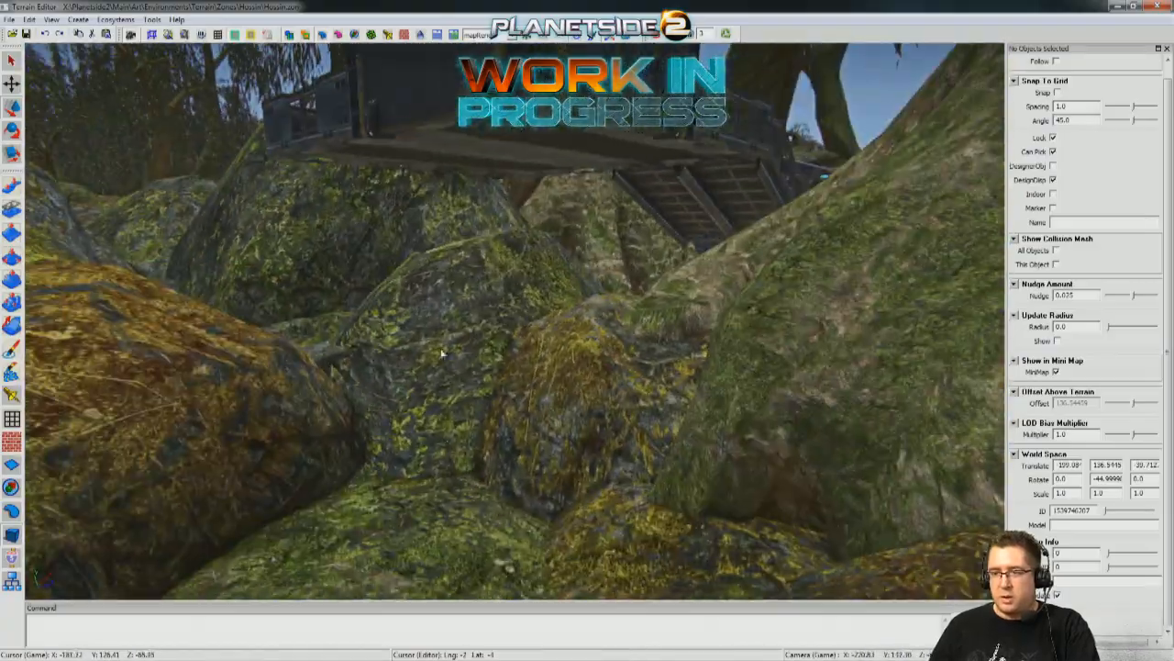
middle_drag(532, 208, 587, 284)
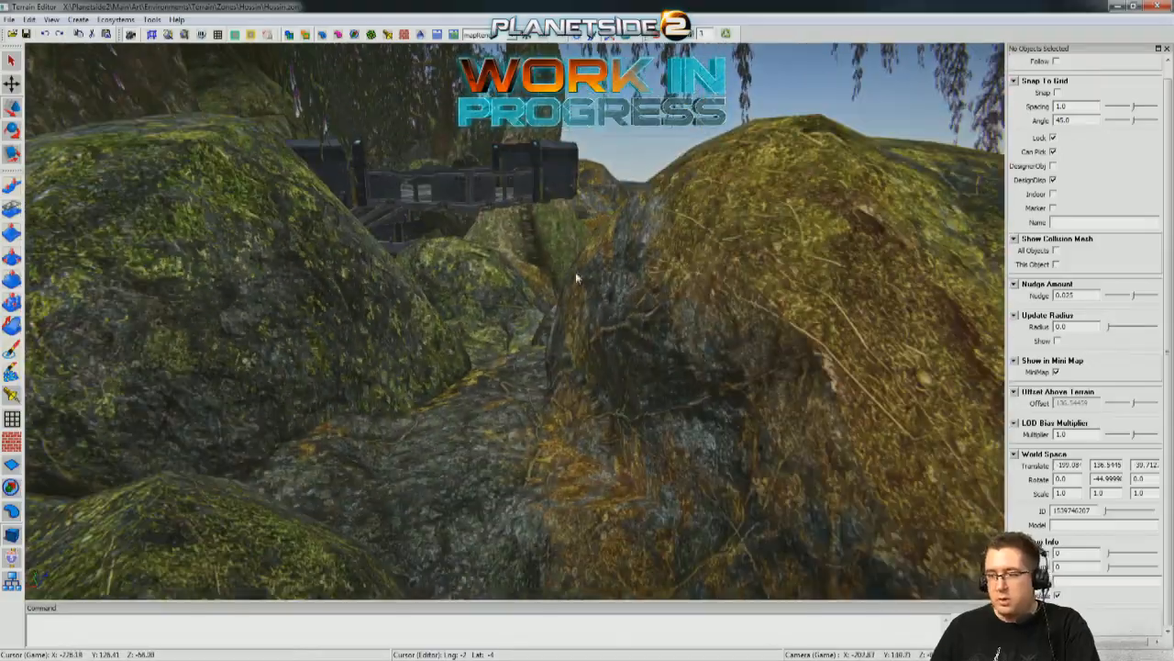
mouse_move(541, 305)
middle_down()
mouse_move(559, 302)
mouse_move(551, 312)
mouse_move(532, 298)
mouse_move(560, 303)
mouse_move(551, 294)
mouse_move(569, 307)
mouse_move(528, 307)
mouse_move(550, 317)
mouse_move(537, 307)
mouse_move(555, 303)
mouse_move(536, 312)
mouse_move(551, 302)
mouse_move(536, 299)
mouse_move(551, 317)
mouse_move(514, 312)
mouse_move(541, 326)
mouse_move(527, 316)
mouse_move(578, 285)
middle_up()
middle_drag(534, 368, 588, 391)
click(629, 317)
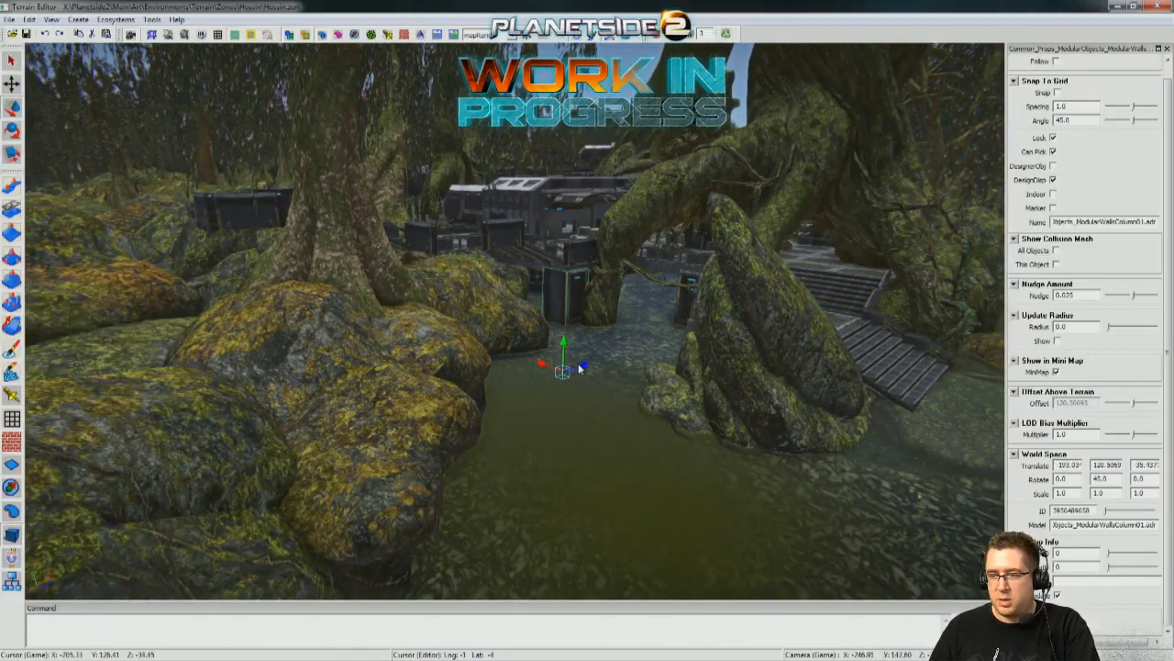
drag(583, 367, 271, 399)
middle_drag(272, 399, 348, 404)
middle_drag(945, 288, 646, 519)
drag(647, 519, 653, 452)
middle_drag(654, 452, 569, 395)
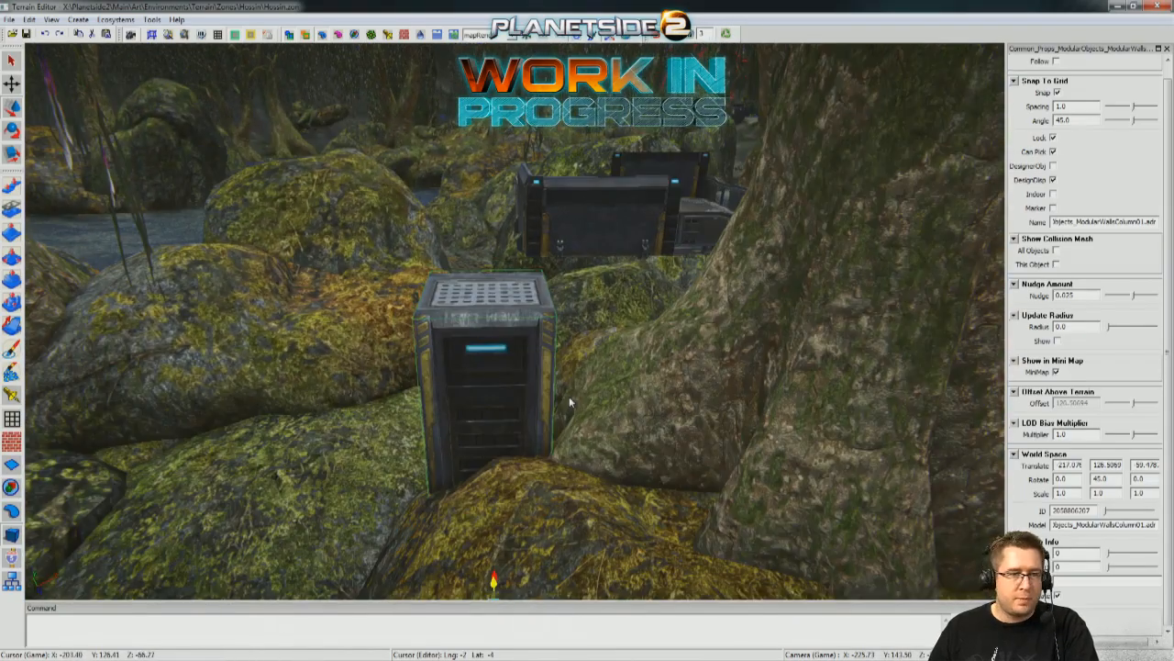
Slide the column copy along the grid until it stands beneath the upper landing's armored walls.
middle_drag(530, 484, 403, 483)
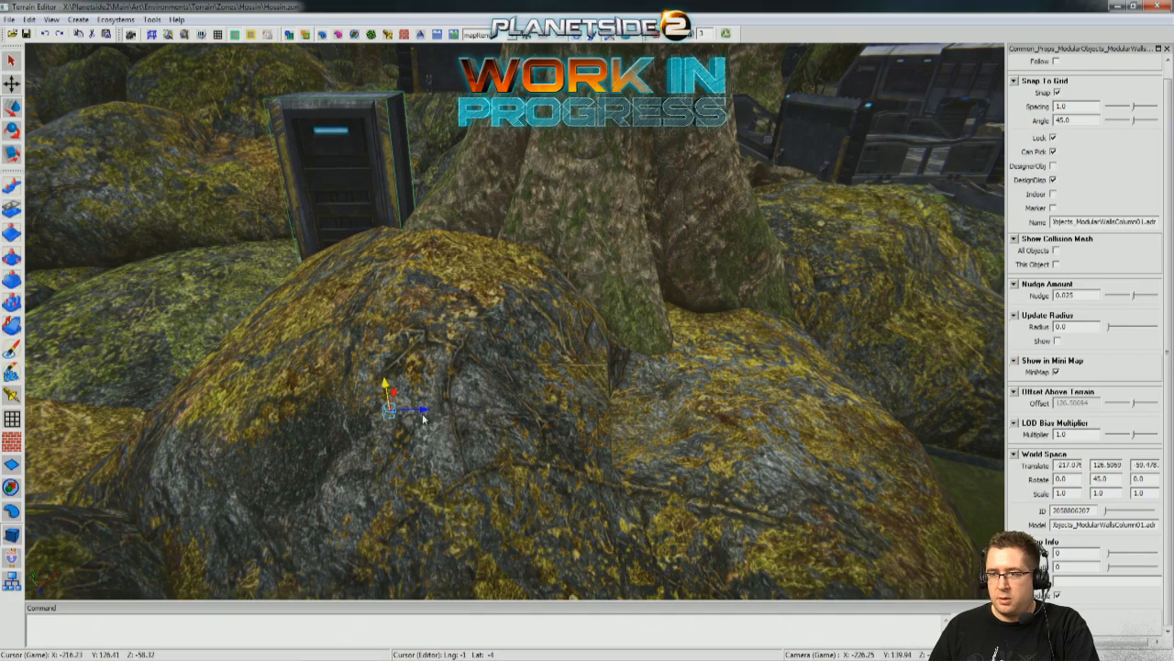
drag(450, 415, 517, 415)
middle_drag(596, 367, 440, 344)
drag(344, 444, 237, 443)
middle_drag(237, 443, 602, 473)
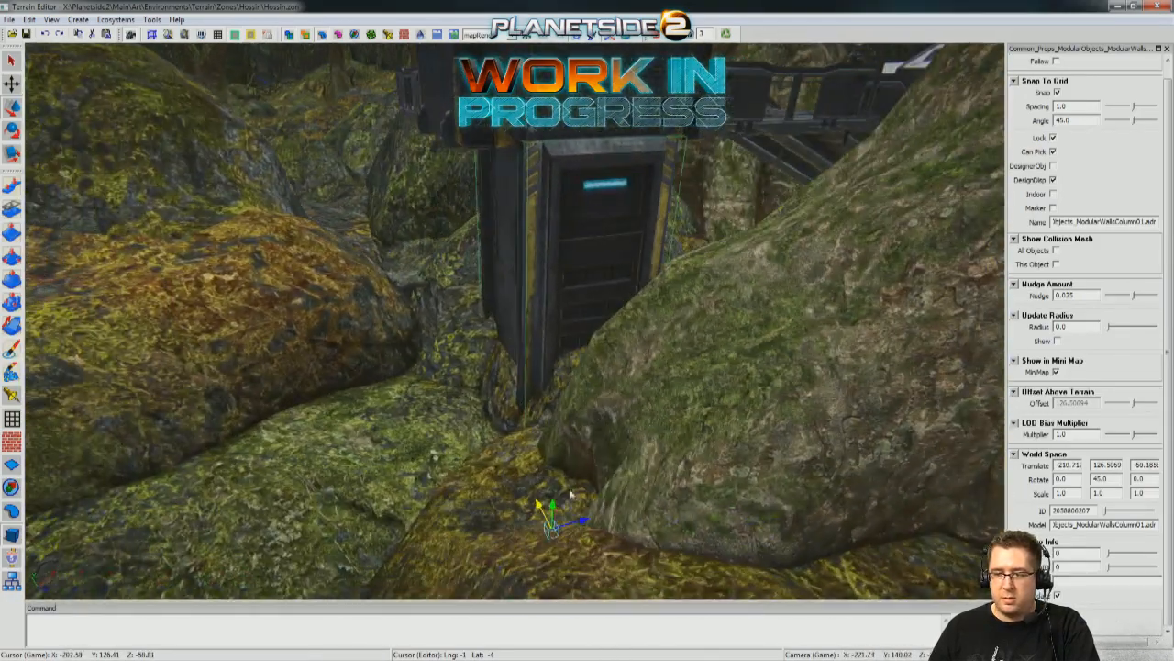
drag(555, 526, 543, 529)
middle_drag(544, 530, 284, 473)
middle_drag(403, 500, 461, 504)
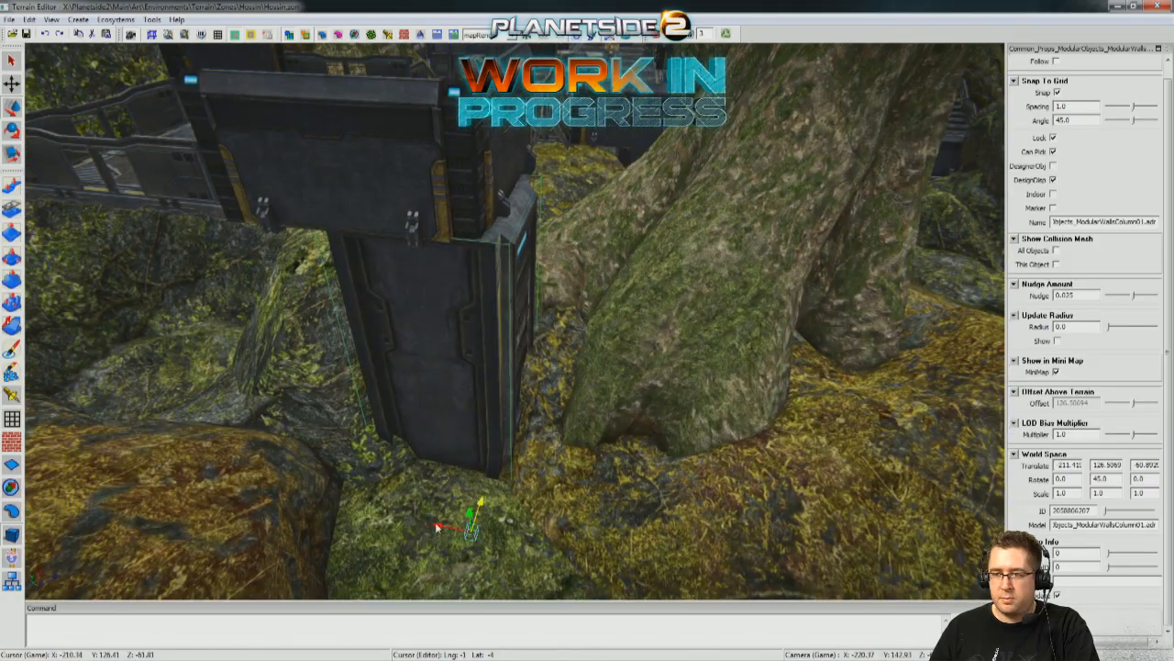
Shift the column further under the upper landing, turn off grid snapping and fine-position it at about X -207.26, Z -62.39.
middle_drag(401, 527, 453, 406)
middle_drag(579, 368, 580, 458)
drag(549, 448, 443, 475)
middle_drag(463, 422, 468, 459)
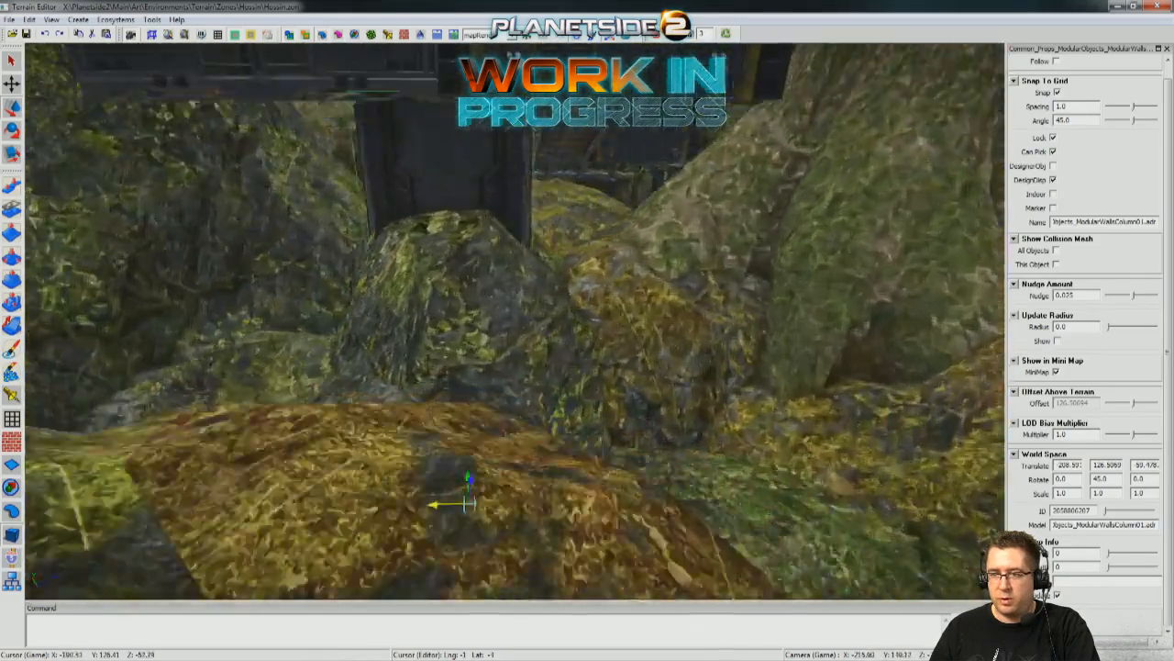
drag(551, 544, 498, 518)
middle_drag(498, 519, 548, 464)
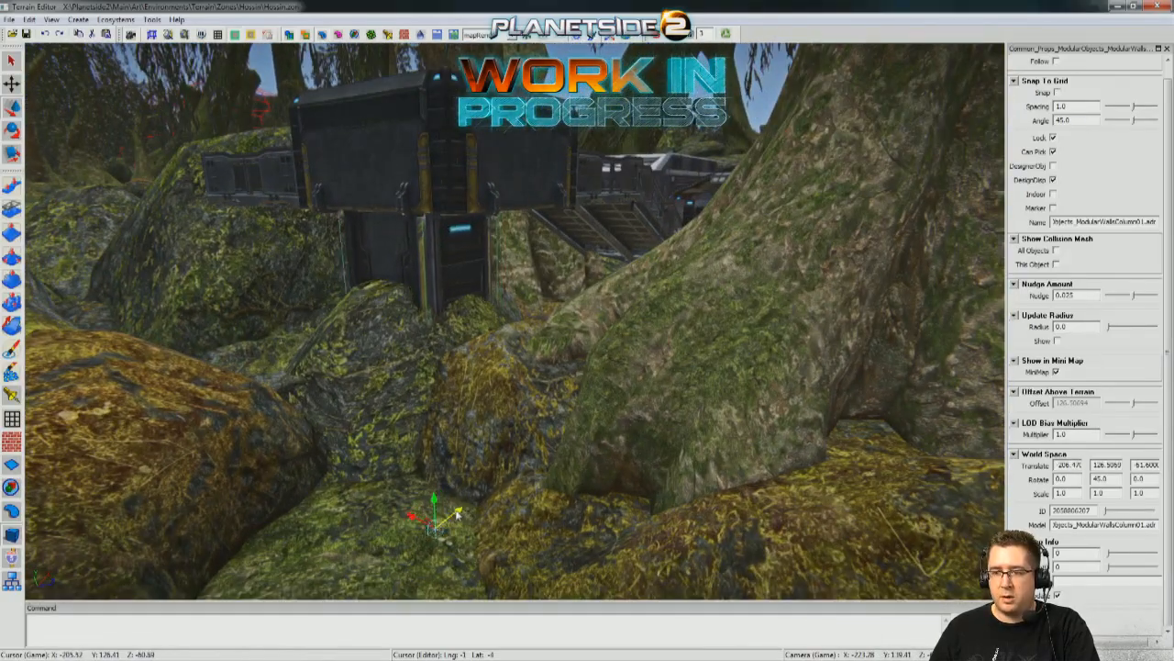
middle_drag(453, 517, 423, 444)
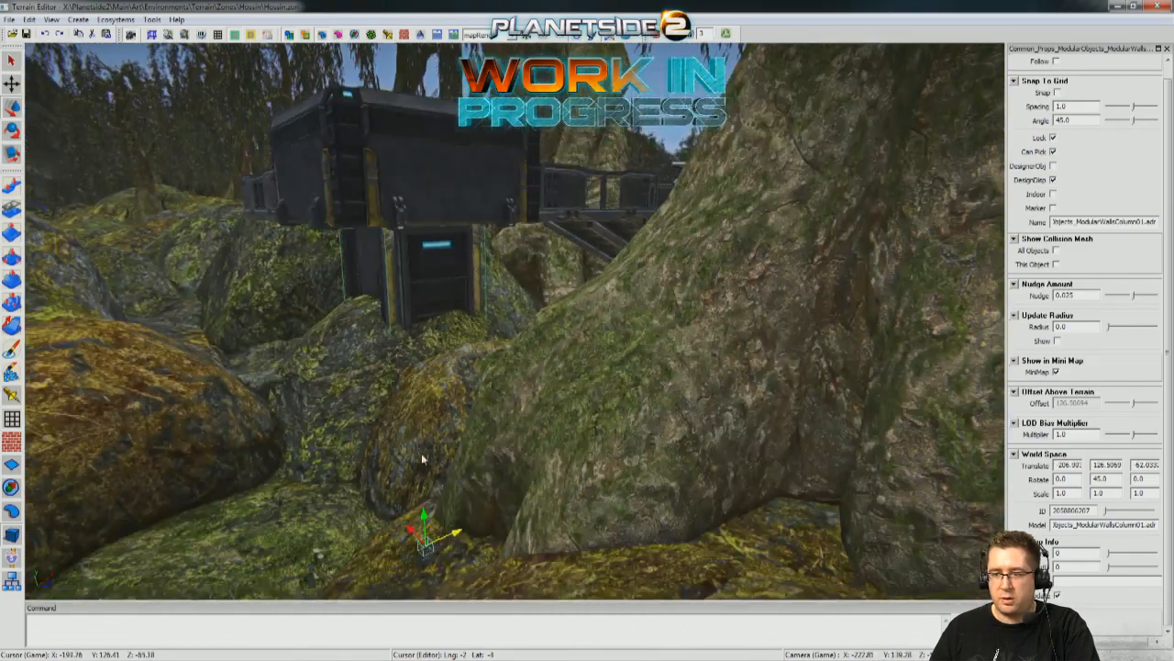
drag(444, 539, 428, 547)
middle_drag(427, 547, 306, 386)
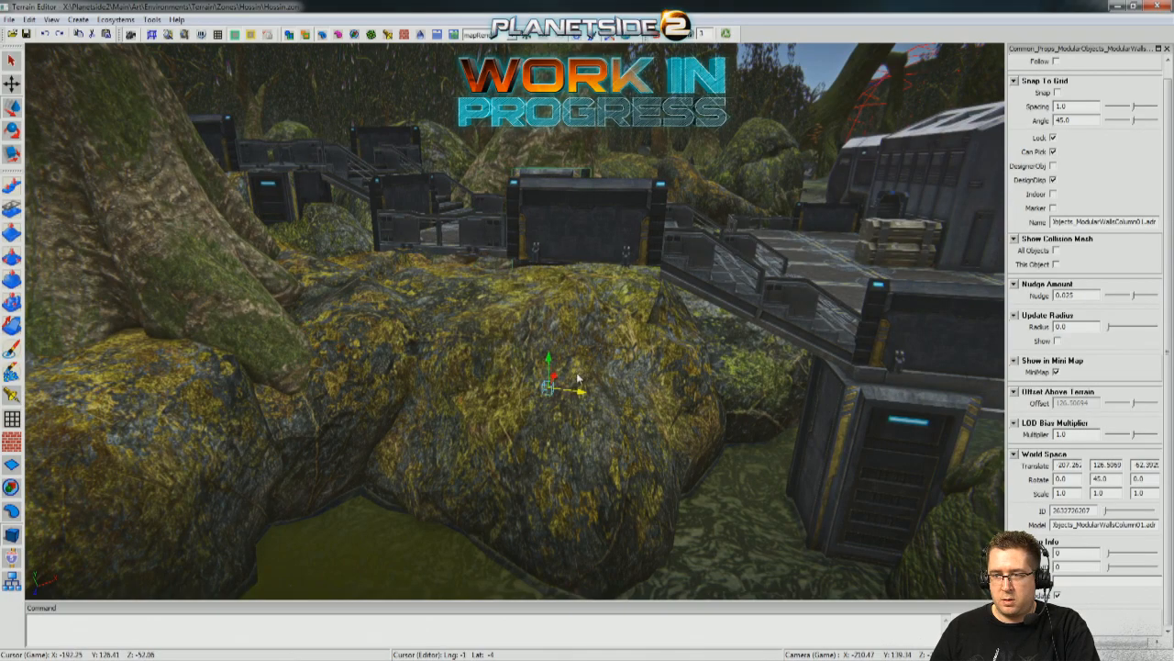
Duplicate the support column, move the copy beneath the middle landing and lower it to height 123.95.
click(514, 423)
middle_drag(515, 422, 637, 523)
click(670, 248)
click(491, 278)
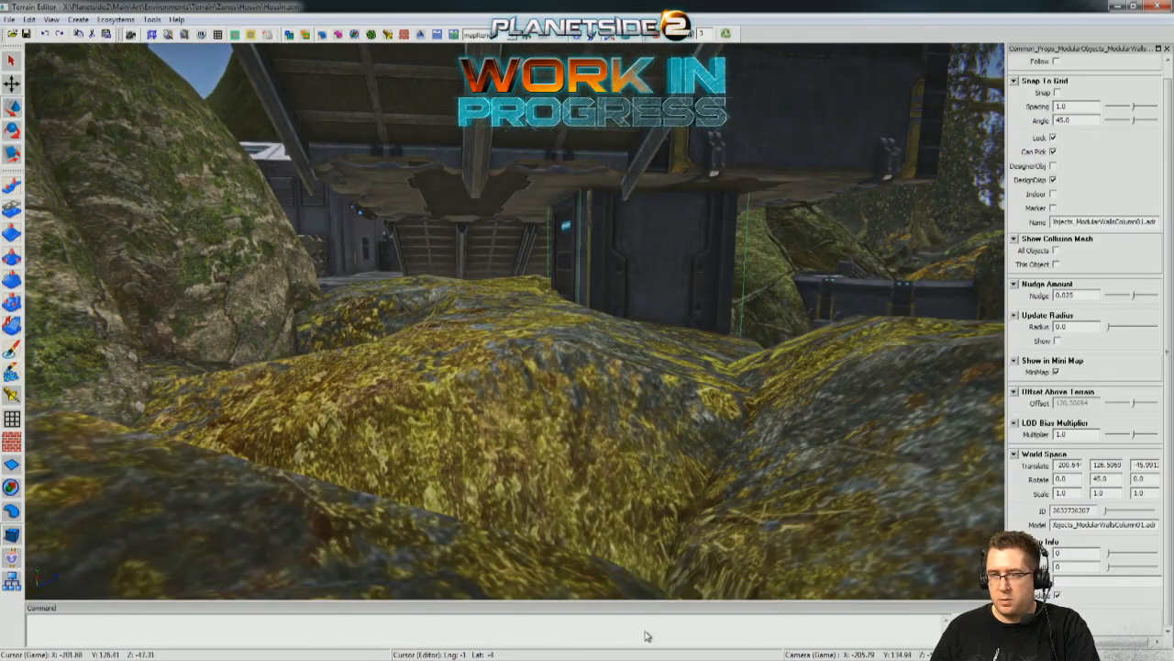
middle_drag(643, 629, 588, 612)
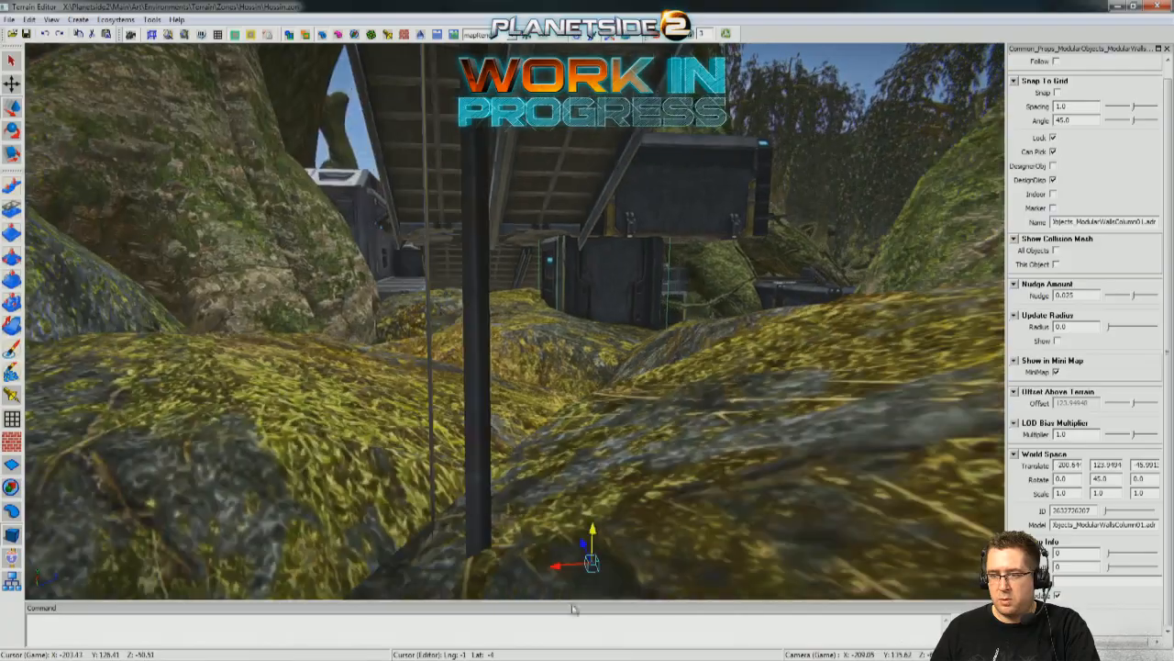
drag(502, 569, 508, 567)
middle_drag(536, 528, 120, 385)
Select the support column beneath the upper landing and nudge it sideways to about X -207.58, Z -62.07.
key(s)
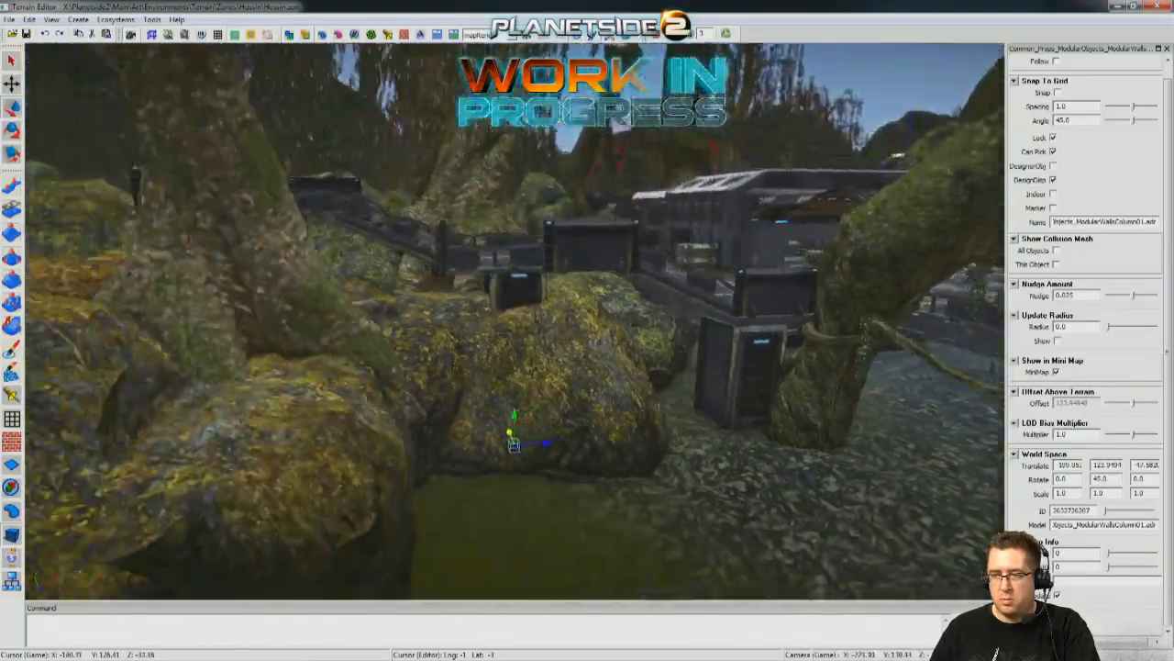
key(a)
key(w)
key(s)
key(a)
key(d)
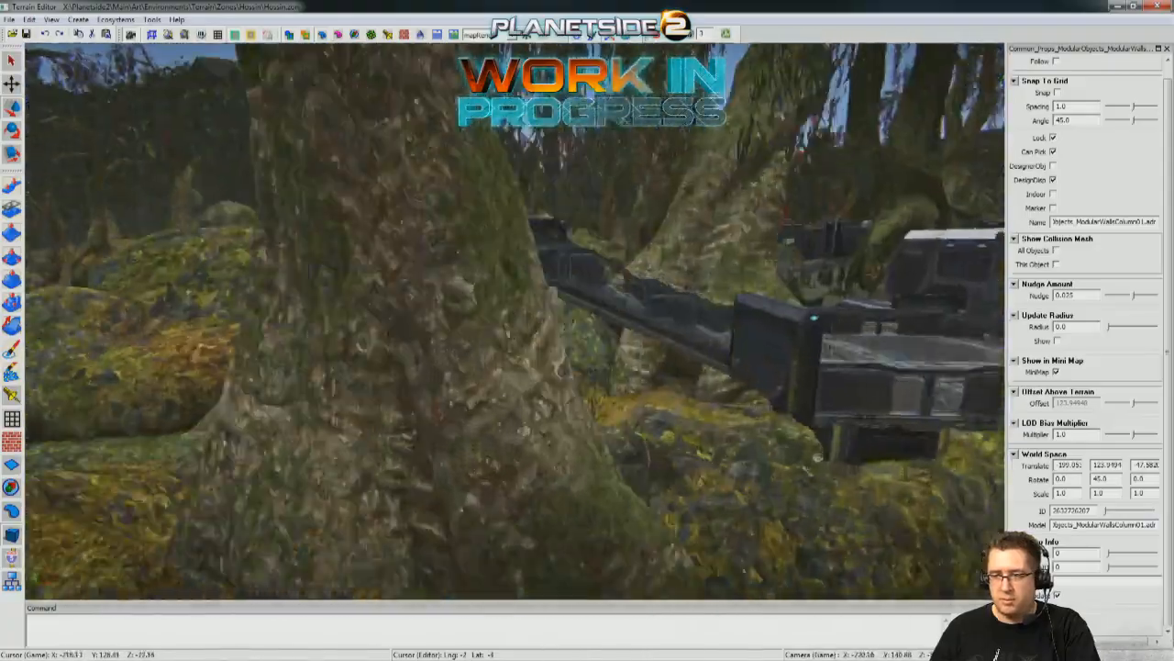
key(a)
key(s)
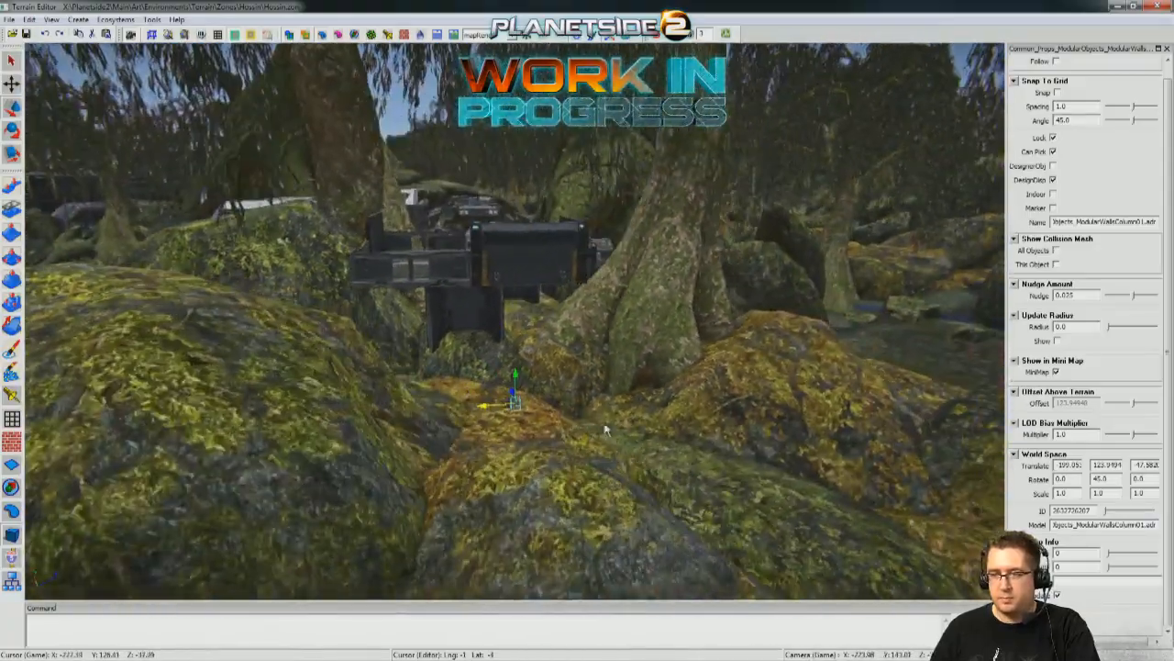
key(w)
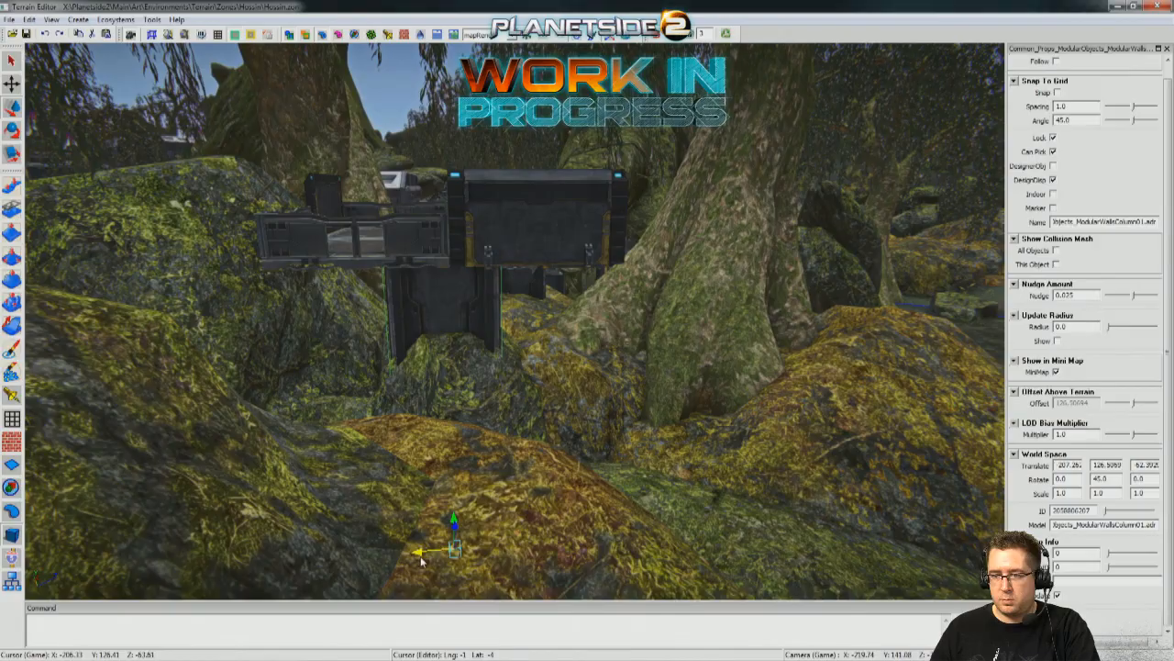
key(s)
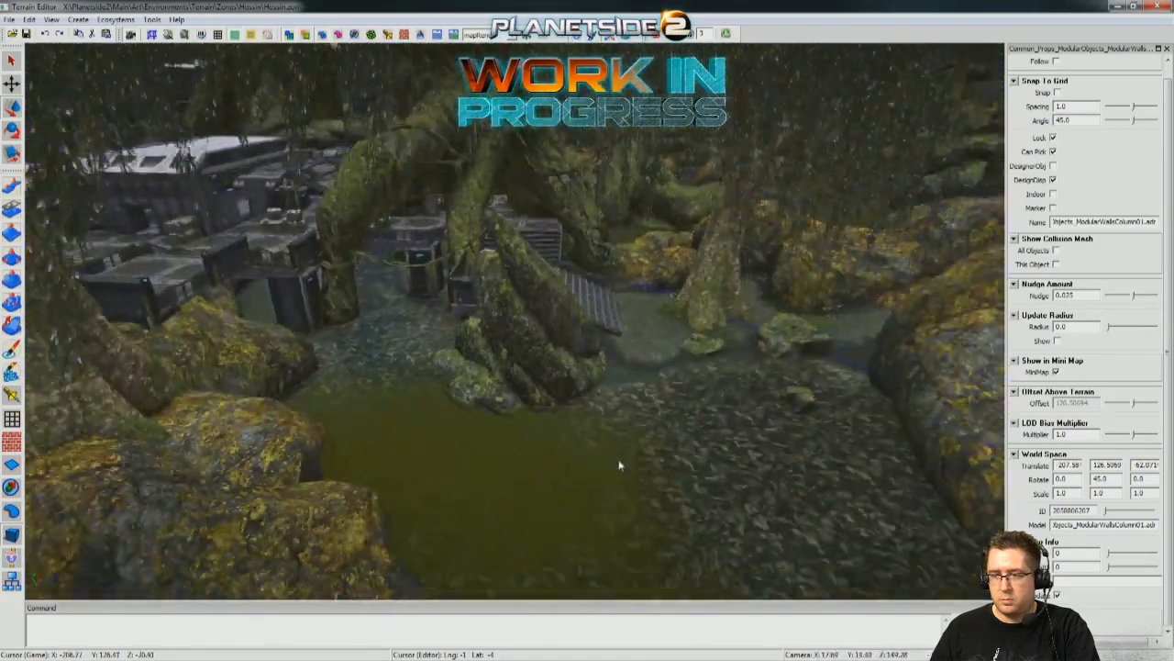
click(608, 489)
Inspect the finished stairs, the main platform and the open edge beside the mossy boulder at walking height.
key(w)
click(454, 446)
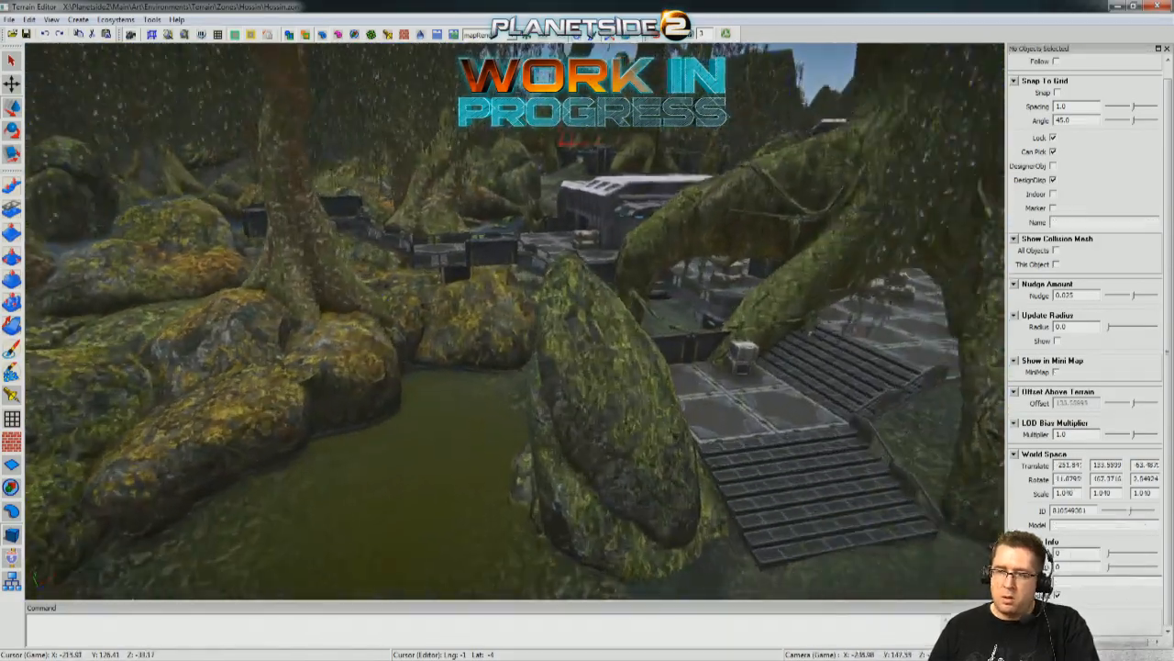
key(w)
middle_drag(455, 452, 634, 59)
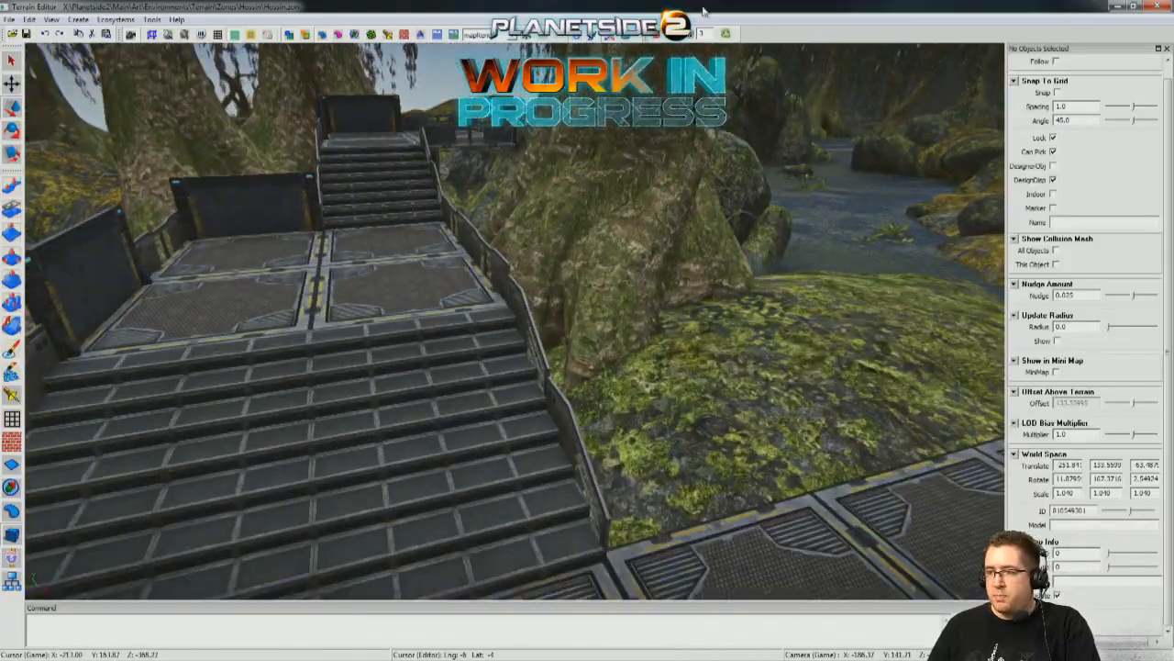
key(w)
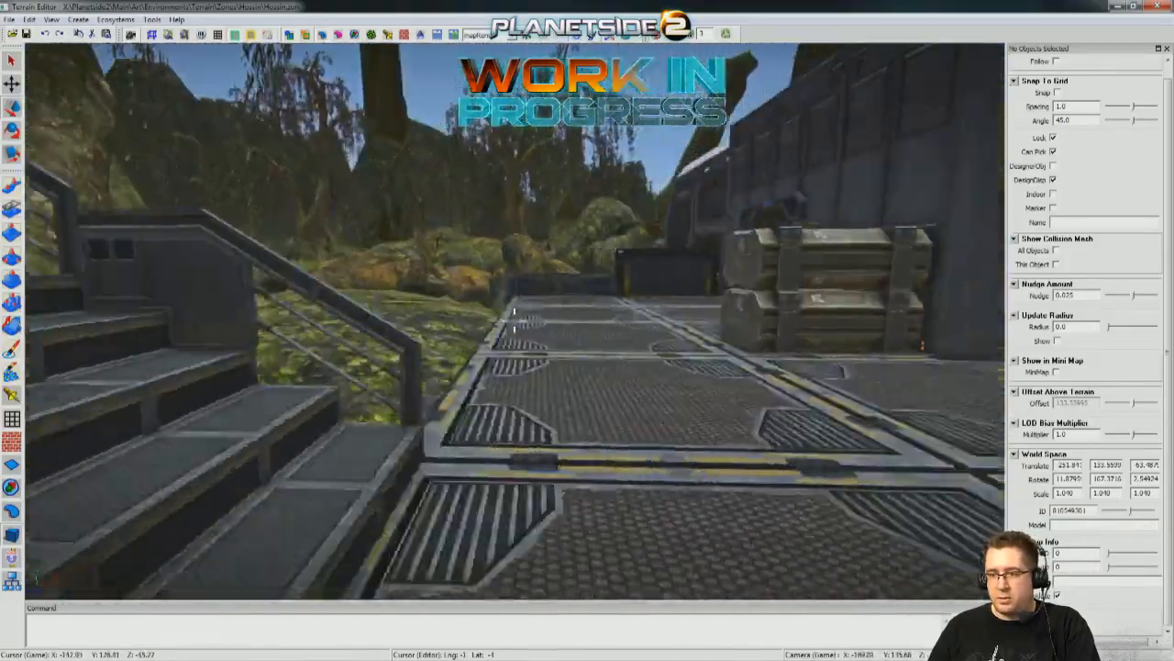
key(w)
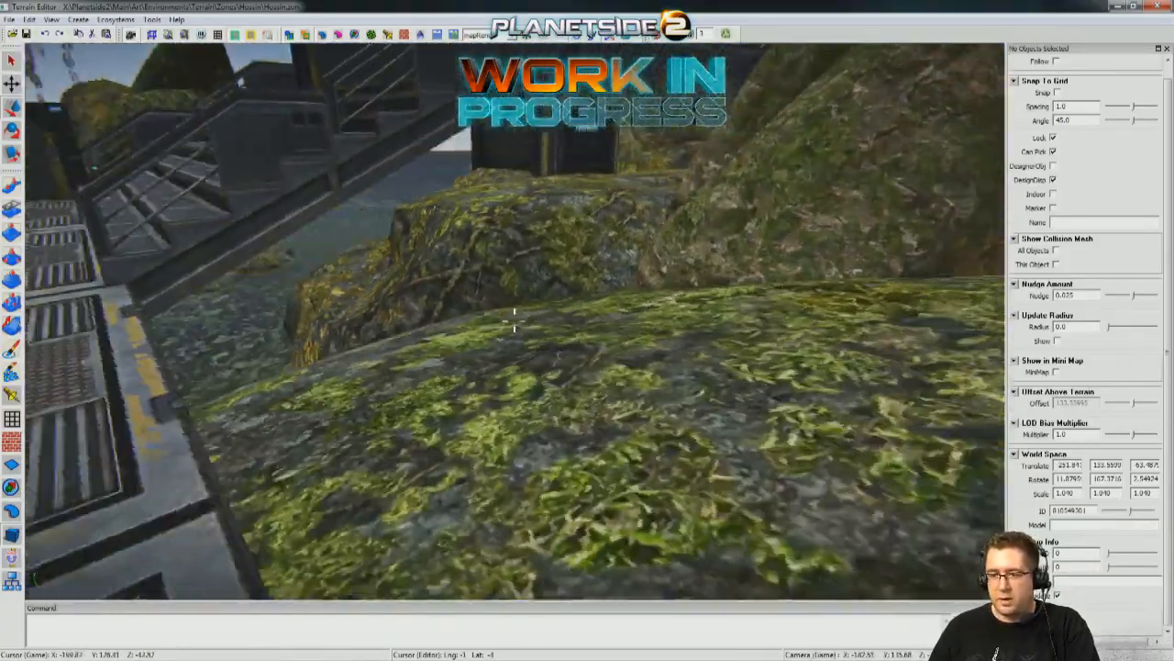
key(w)
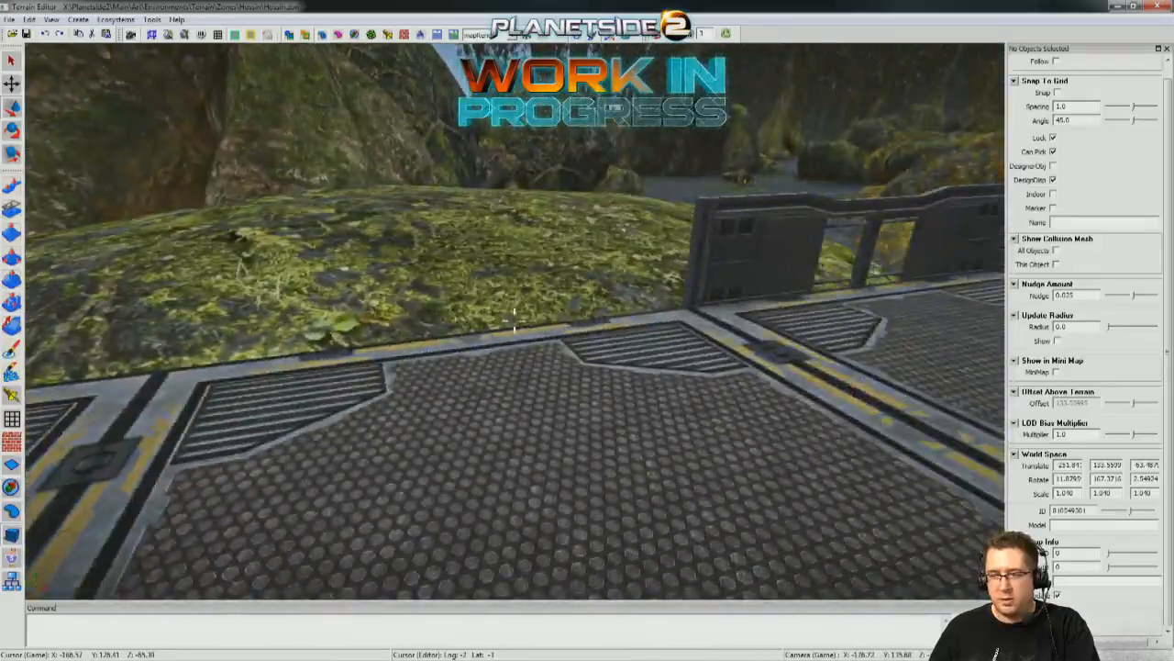
key(w)
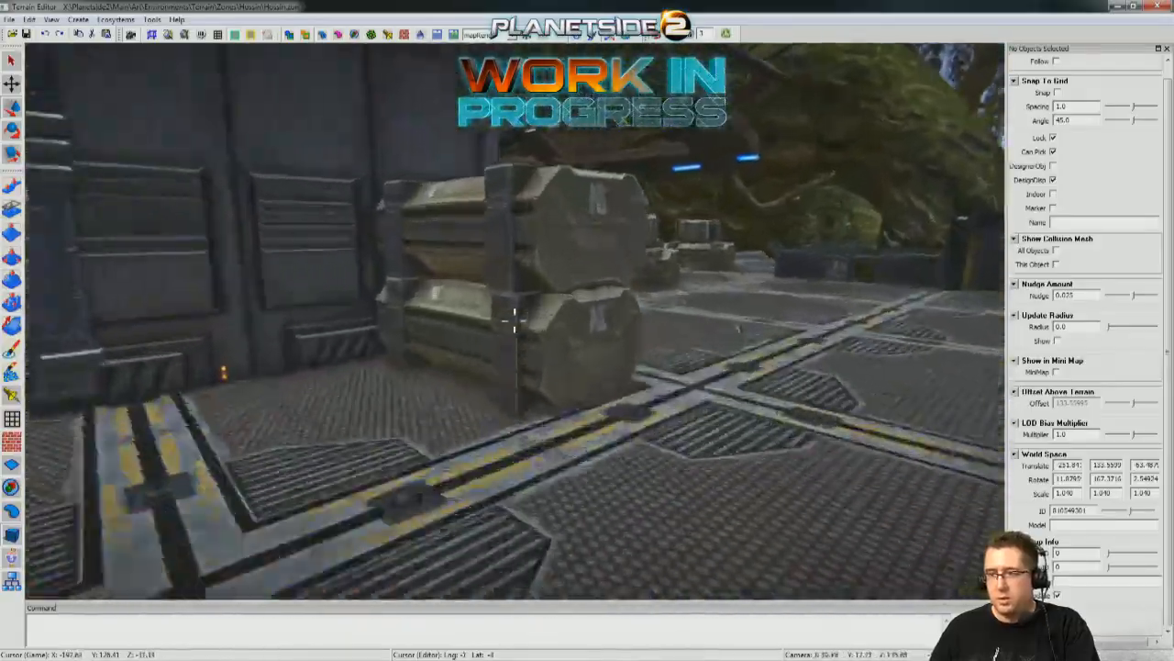
key(w)
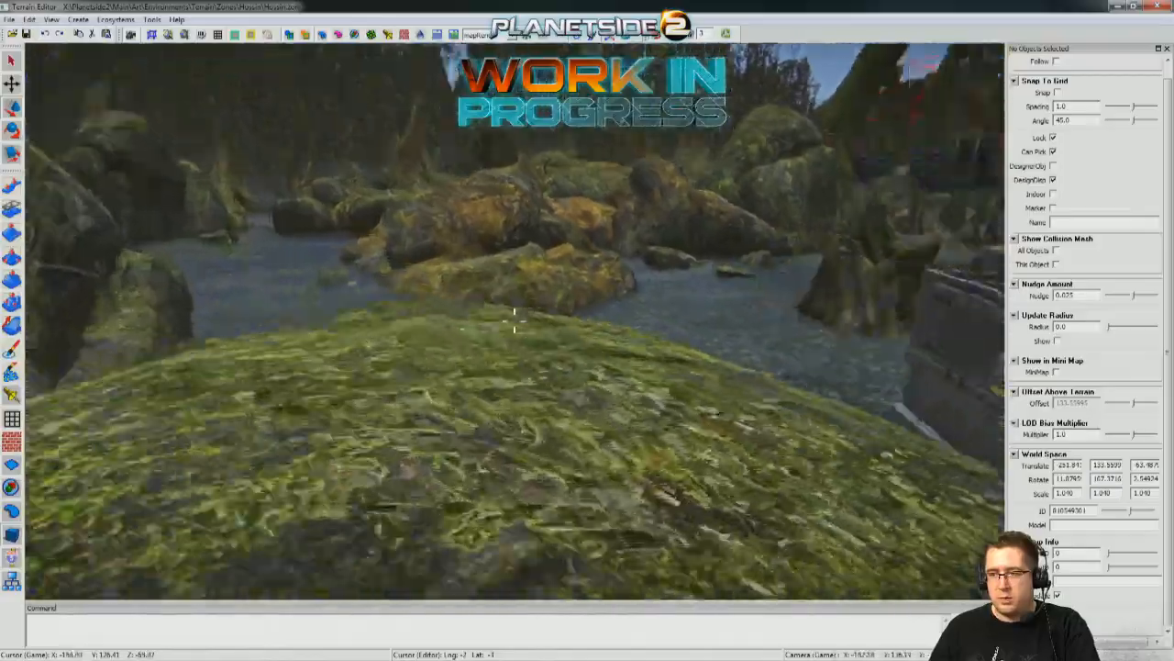
key(w)
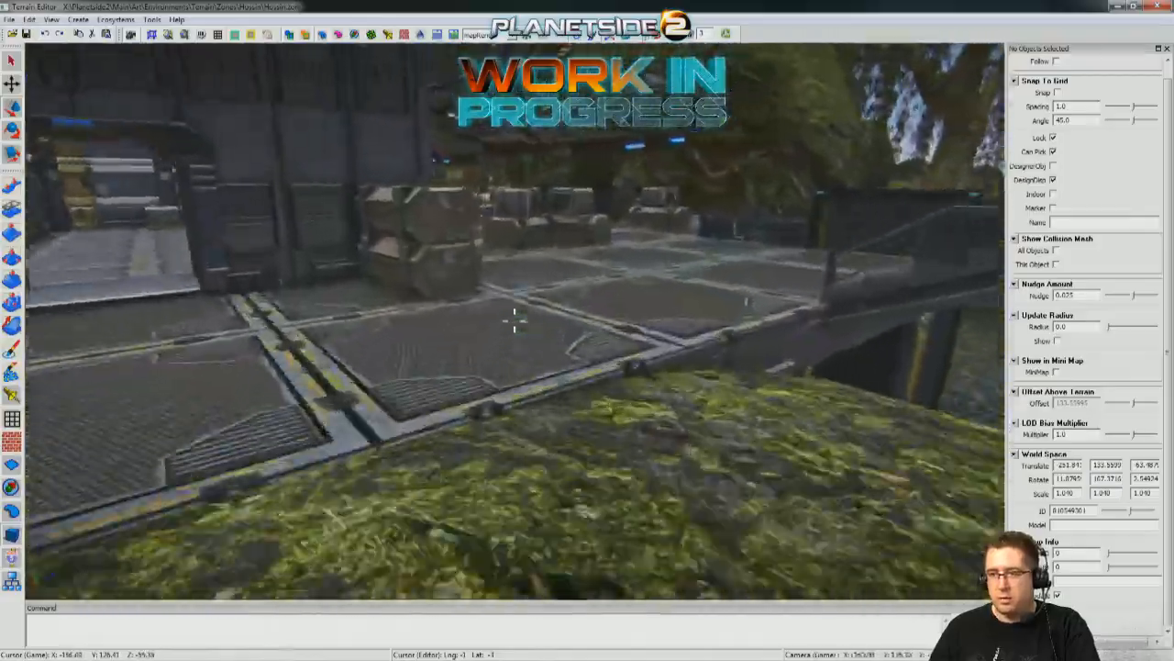
key(w)
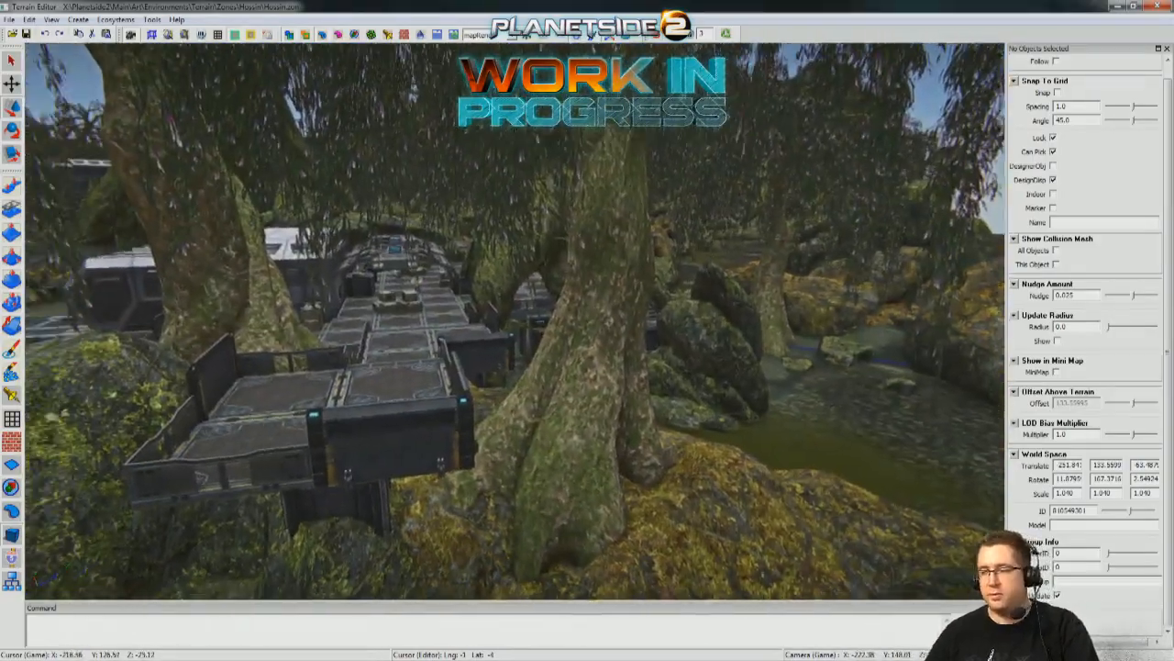
Turn on grid snapping and move an armored rail along the main platform's edge beside the mossy boulder.
right_drag(514, 321, 417, 383)
click(457, 360)
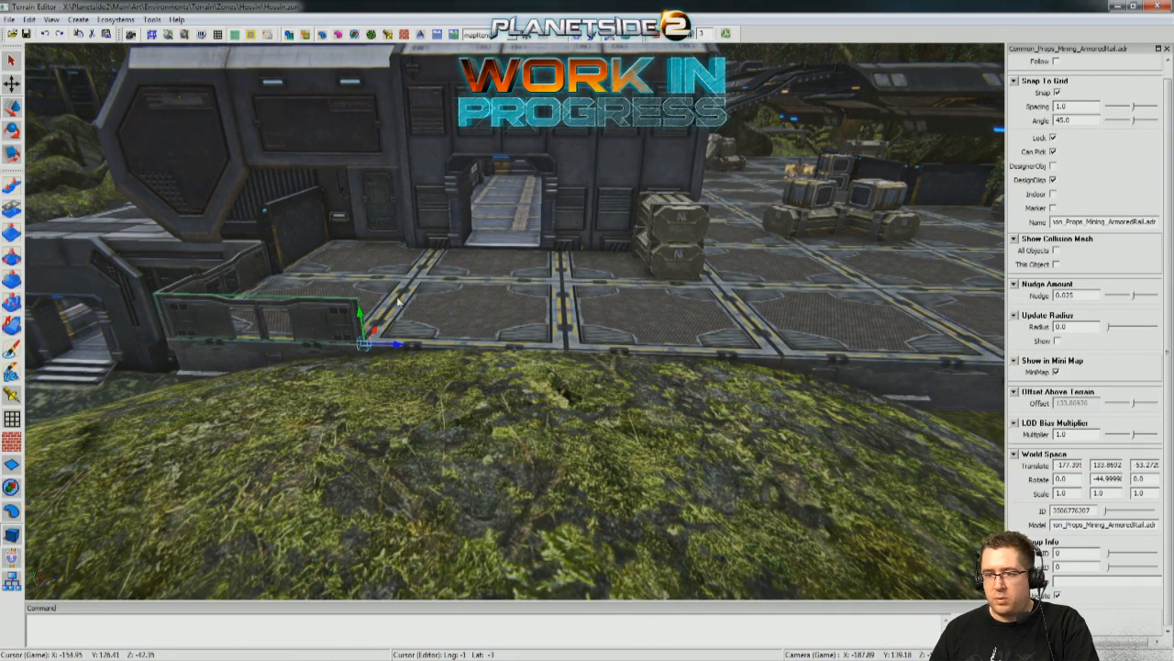
drag(951, 364, 956, 365)
right_drag(956, 365, 580, 413)
Select the large mossy boulder beside the platform and examine the surrounding swamp and outpost approaches.
click(548, 481)
right_drag(547, 482, 592, 482)
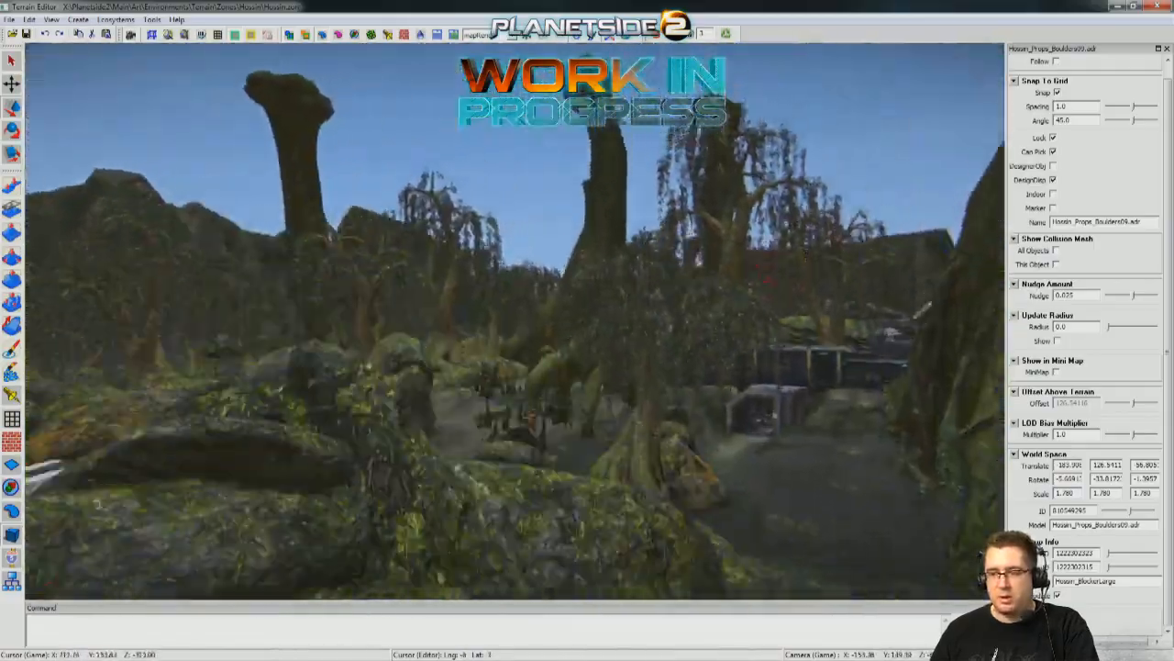
right_drag(514, 321, 643, 367)
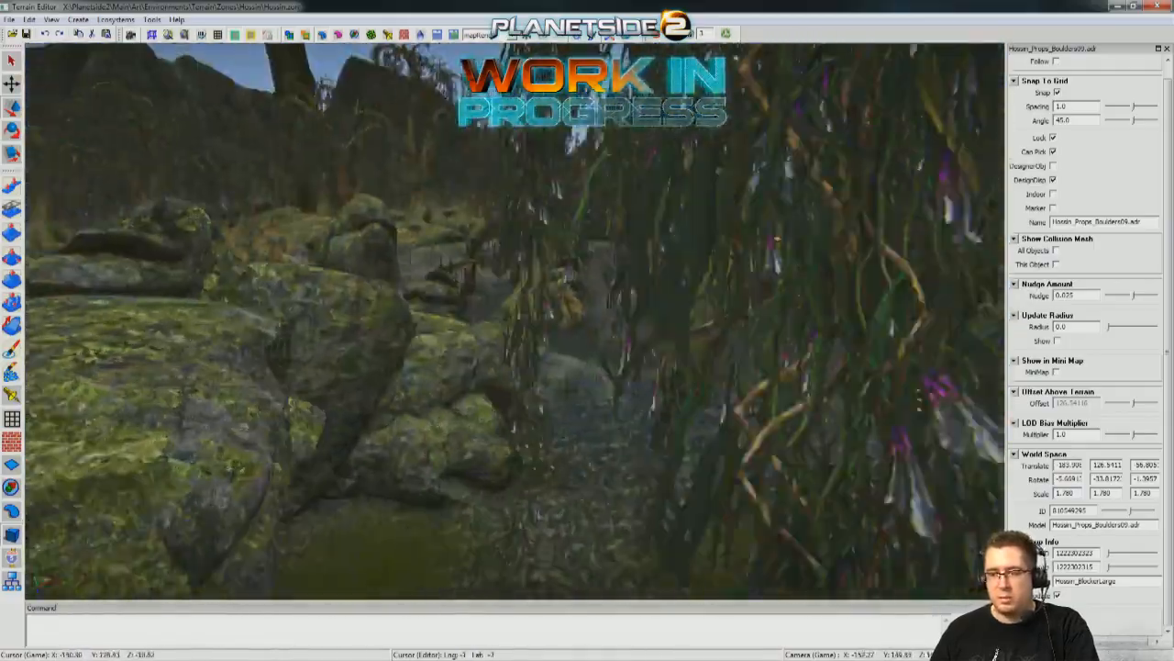
right_drag(514, 321, 634, 257)
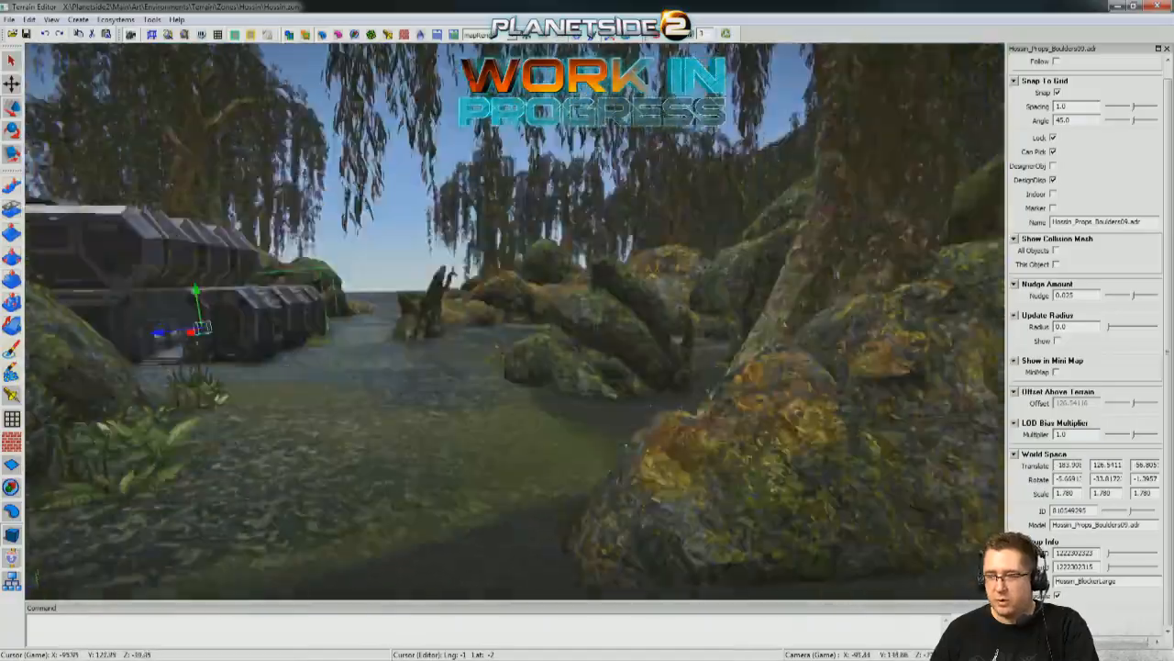
right_drag(514, 321, 642, 307)
right_drag(513, 321, 643, 423)
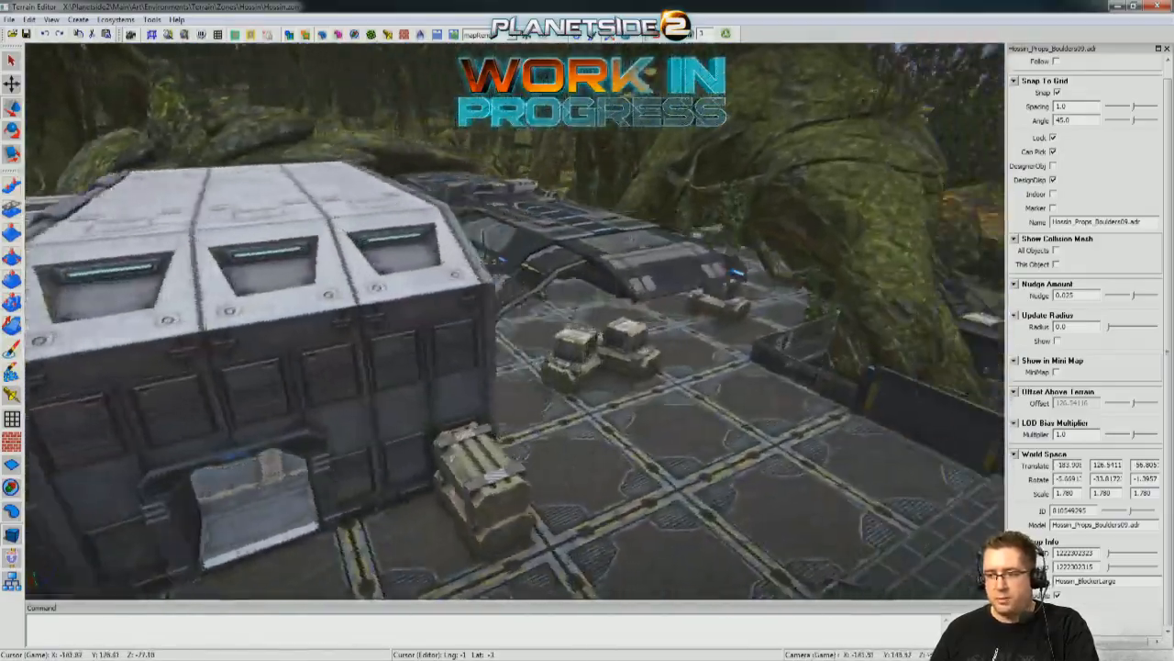
Examine the swamp shoreline, the main platform and the stair landing edges for spots that need cover.
right_drag(514, 322, 597, 317)
right_drag(514, 321, 94, 390)
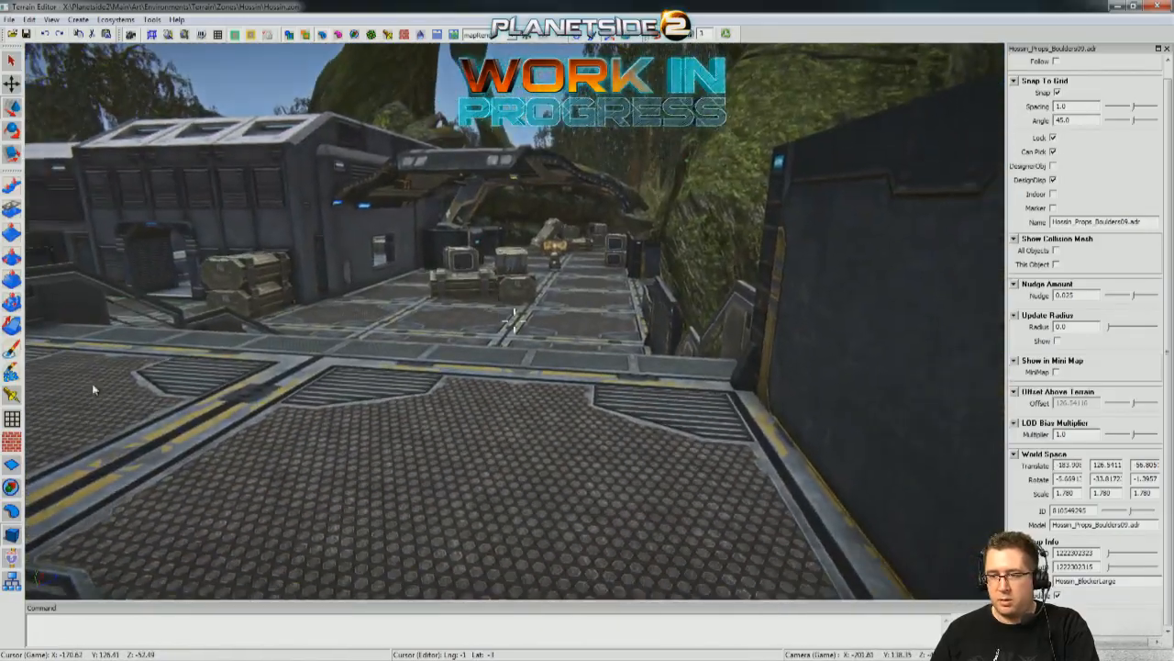
right_drag(514, 321, 793, 317)
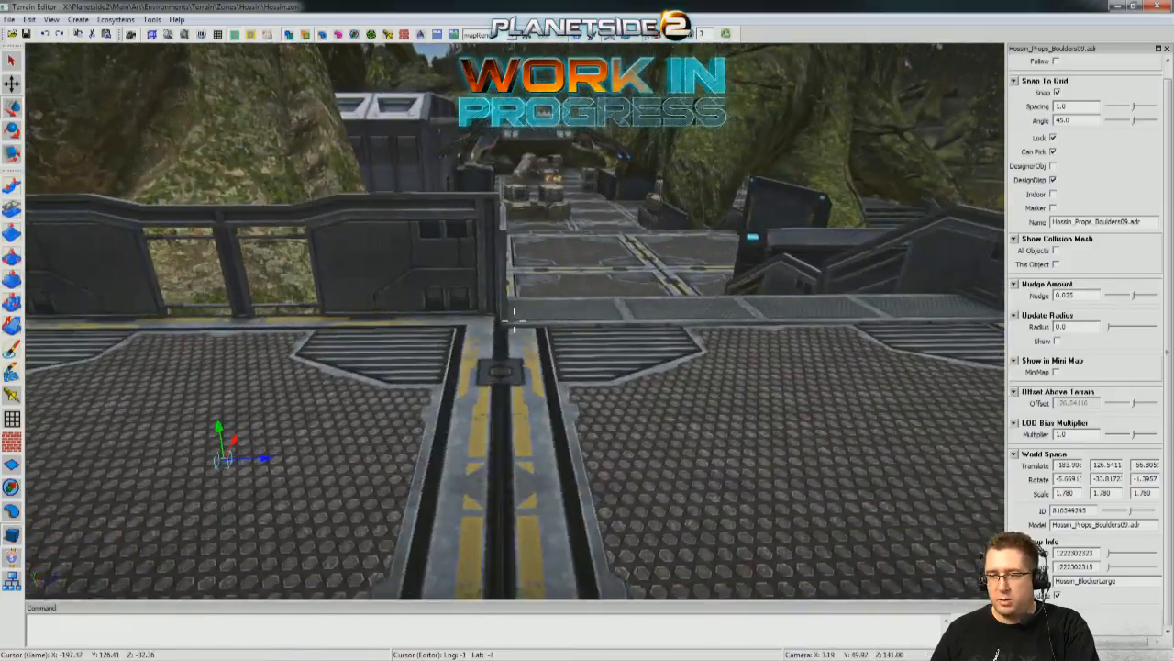
right_drag(514, 321, 462, 367)
key(w)
key(s)
right_drag(658, 46, 528, 156)
key(w)
key(w)
Select both stacked resource crates beside the armored wall on the main platform.
right_drag(367, 404, 474, 436)
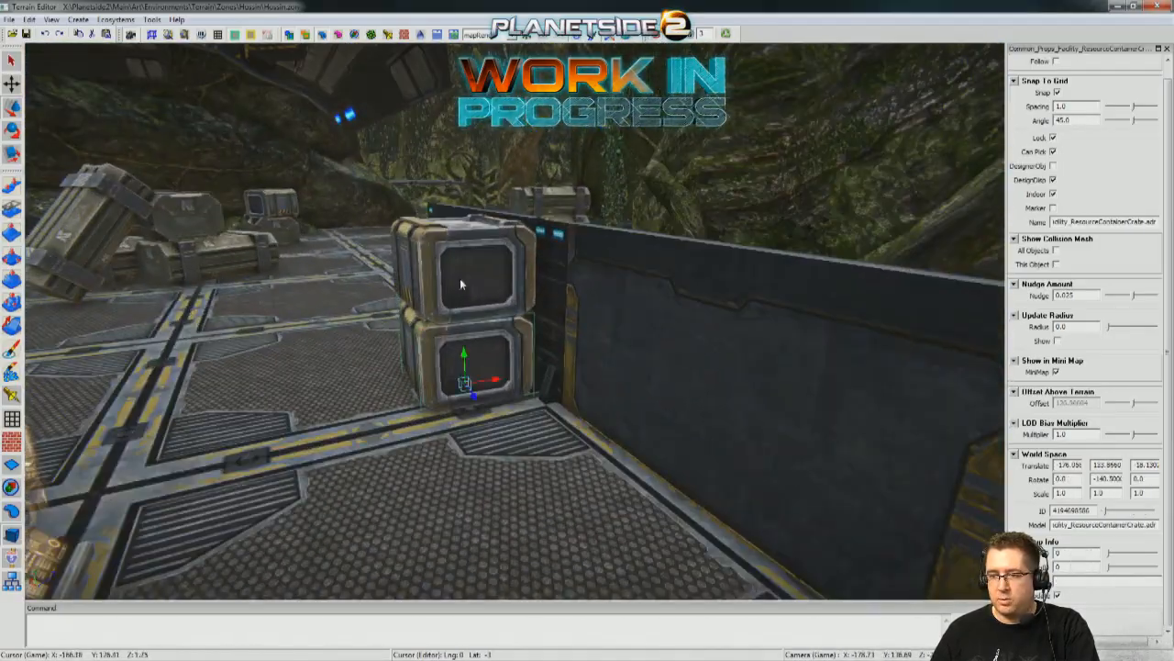
mouse_move(462, 311)
right_down()
mouse_move(550, 316)
mouse_move(513, 367)
mouse_move(457, 310)
right_up()
key(s)
key(s)
key(w)
right_drag(464, 414, 466, 420)
right_drag(428, 333, 486, 321)
Examine the crate and wall layout across the main platform and around the building entrance.
key(w)
key(w)
key(w)
right_drag(301, 341, 42, 321)
key(w)
key(d)
key(a)
key(d)
key(a)
key(d)
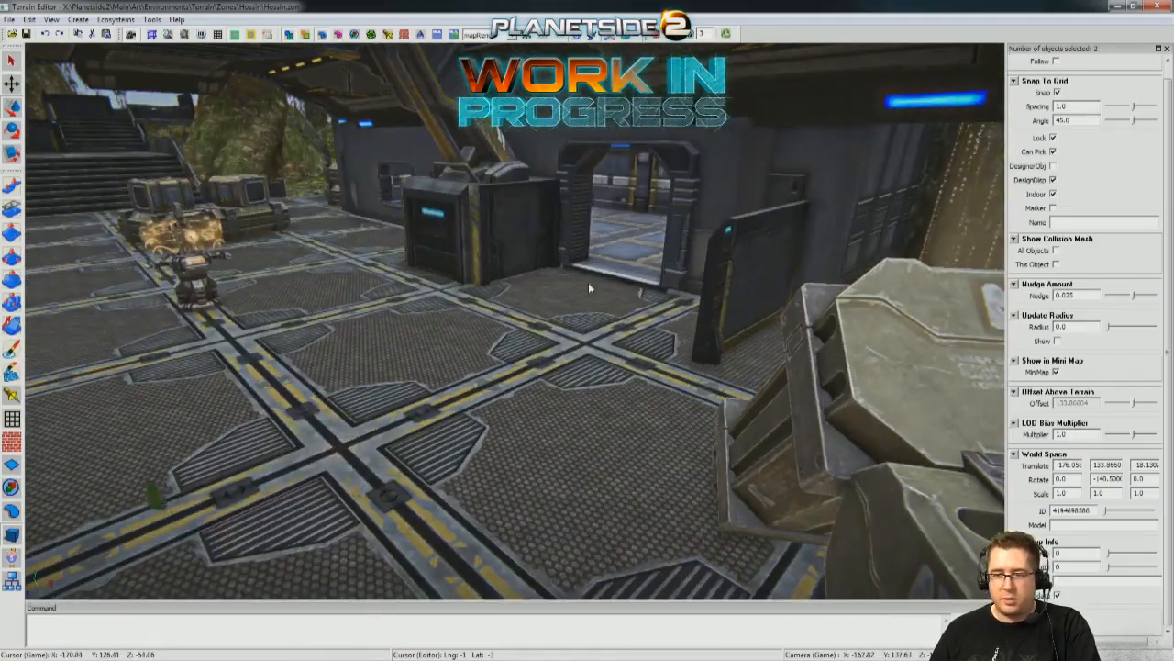
key(a)
Duplicate the two stacked crates and move the copy to the raised platform above the stairs.
right_drag(204, 314, 286, 306)
key(w)
key(a)
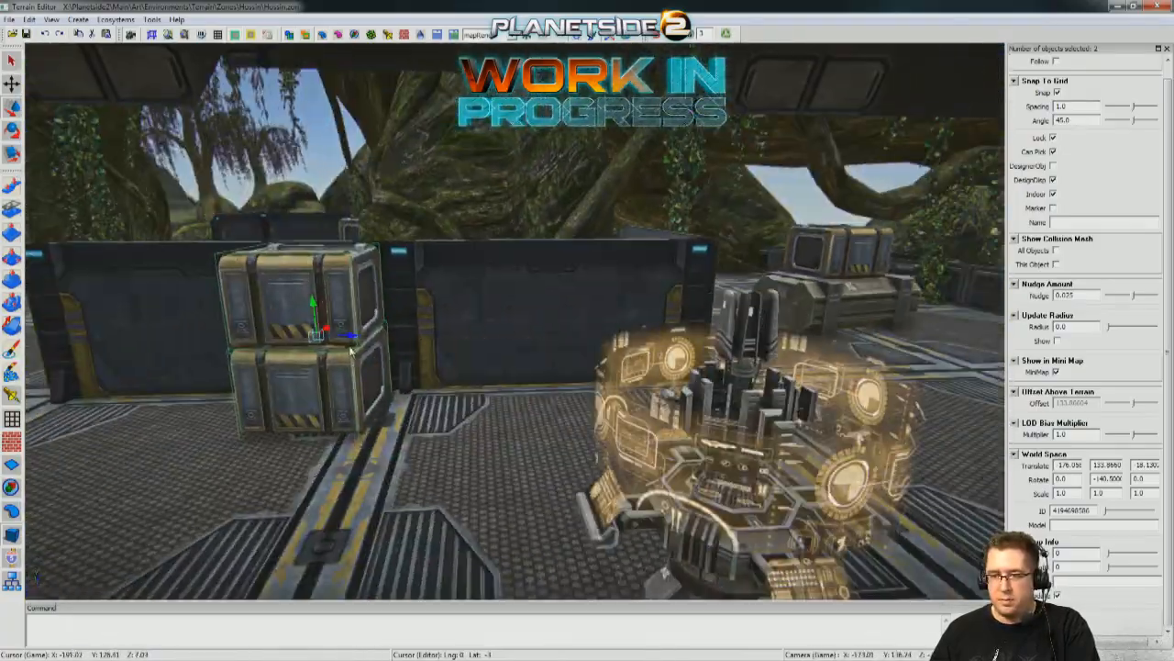
drag(350, 340, 860, 335)
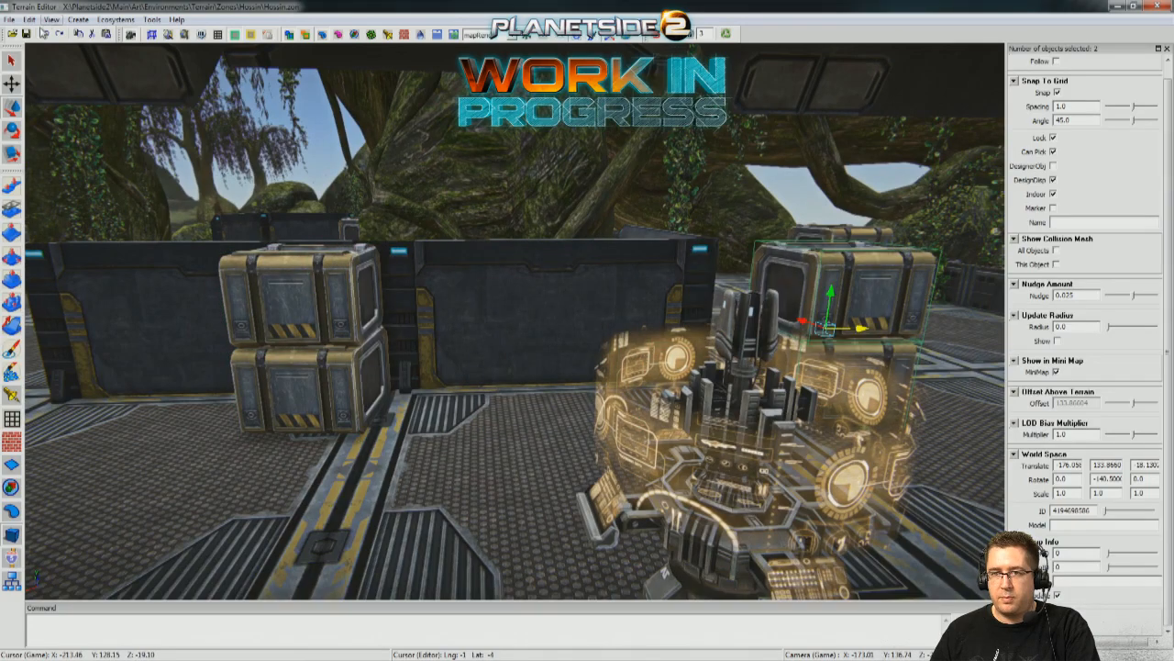
right_drag(56, 58, 411, 341)
key(d)
right_drag(429, 283, 541, 486)
key(s)
key(d)
right_drag(974, 315, 669, 329)
key(d)
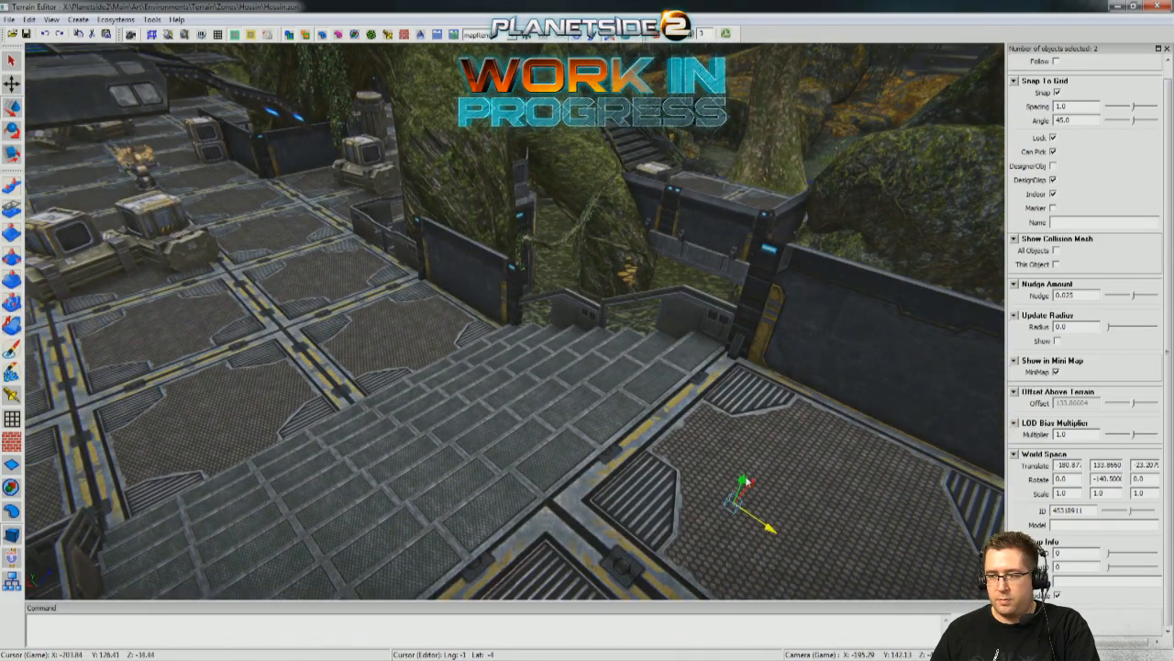
Raise the copied crate stack onto the raised platform beside the armored wall and seat it on the floor.
drag(747, 480, 801, 341)
key(s)
key(d)
right_drag(801, 341, 720, 345)
right_drag(671, 265, 512, 232)
key(a)
key(w)
key(d)
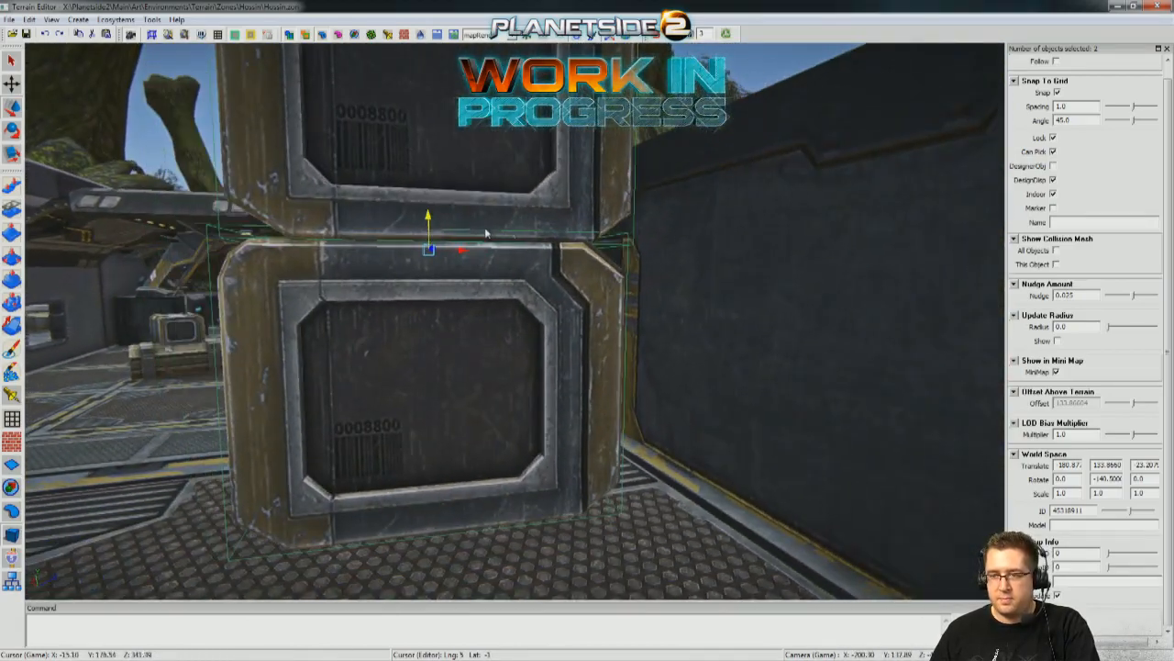
drag(433, 216, 599, 265)
key(s)
right_drag(599, 265, 448, 331)
Turn off grid snapping and rotate the crate stack beside the armored wall freely.
key(e)
drag(487, 359, 425, 364)
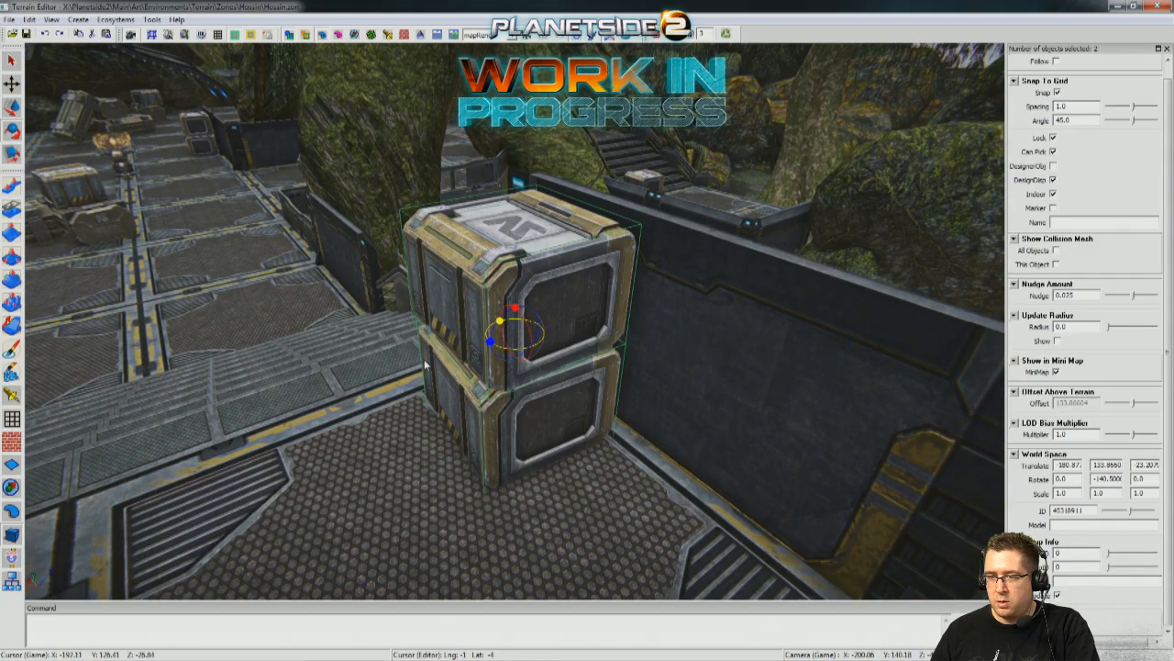
drag(502, 323, 471, 368)
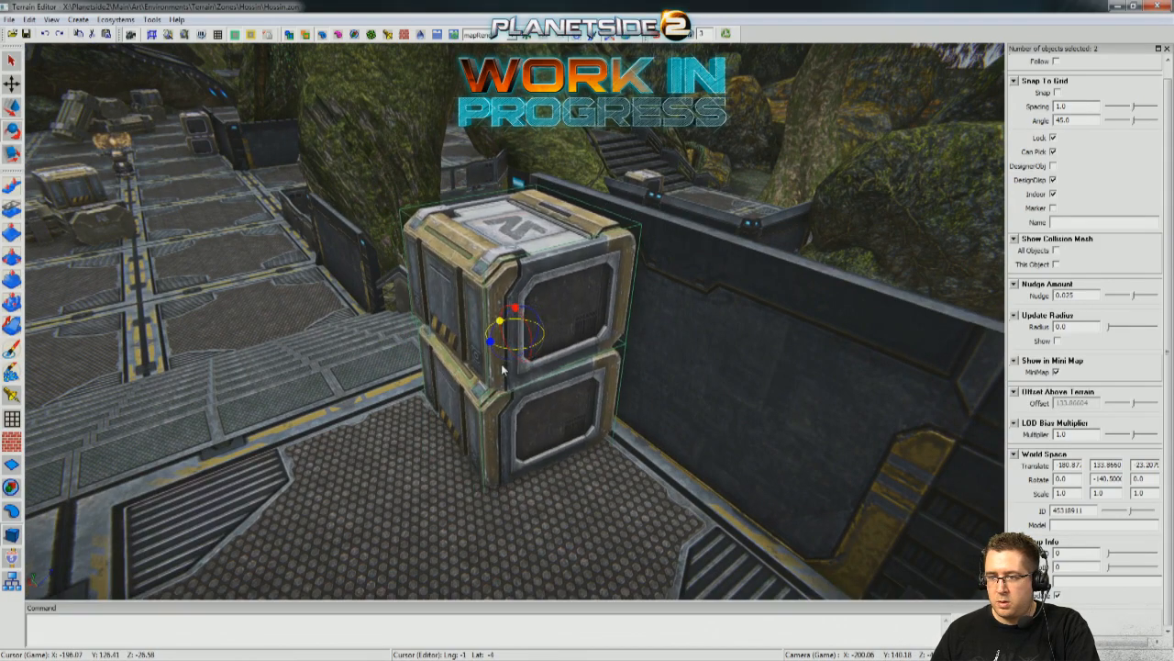
middle_drag(515, 307, 500, 250)
Duplicate the container with a crate on top from the main platform and move the copy to the upper landing.
middle_drag(331, 453, 338, 510)
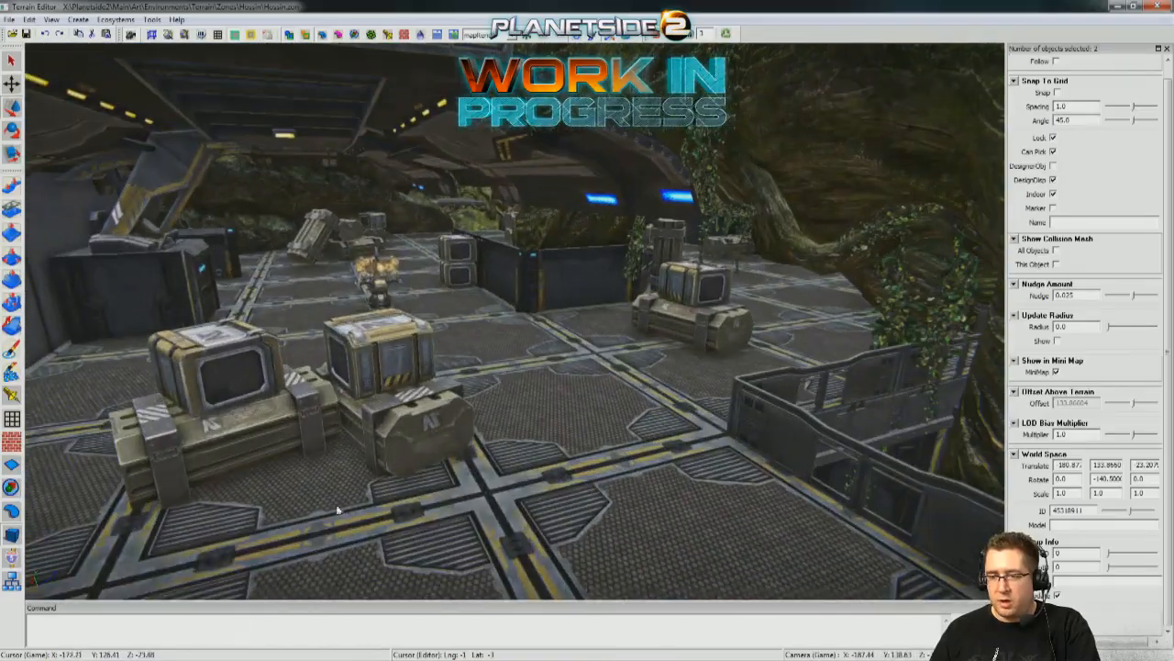
middle_drag(501, 476, 519, 485)
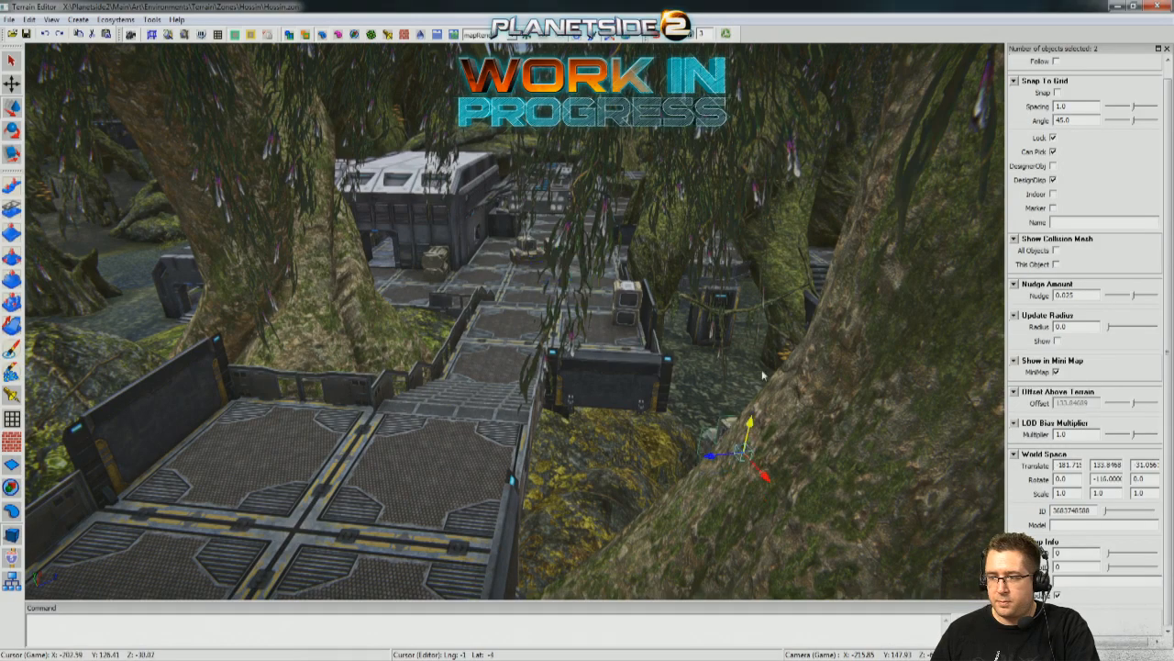
middle_drag(296, 407, 260, 422)
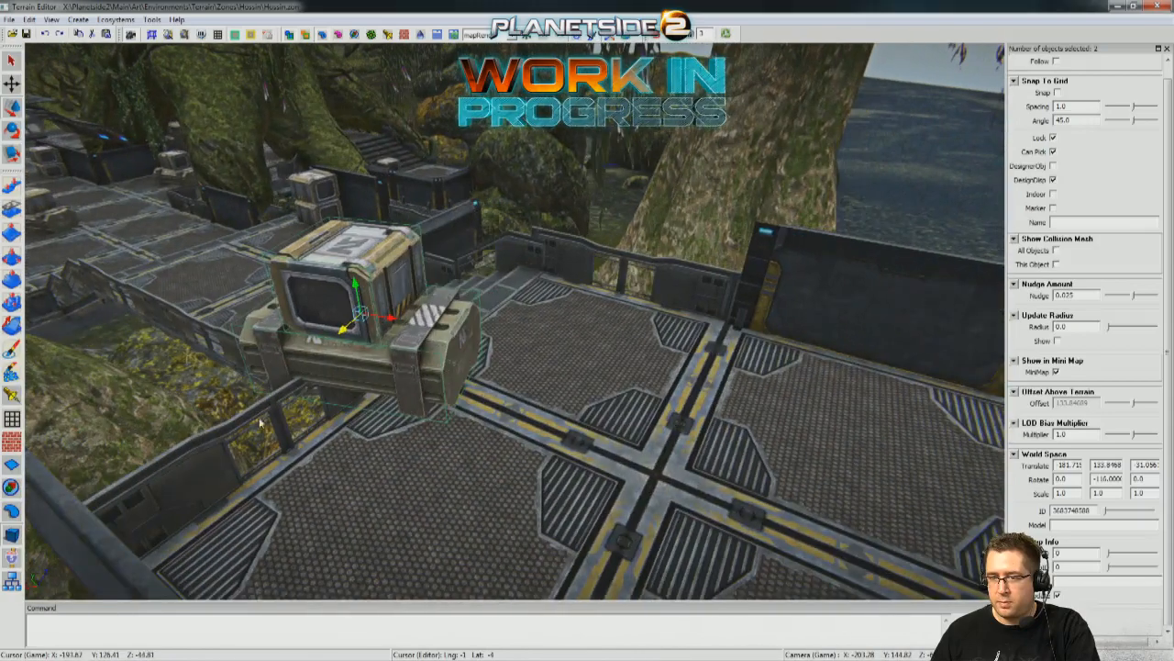
Rotate the copied container and crate, lower them onto the upper landing and position them as cover.
drag(390, 321, 534, 349)
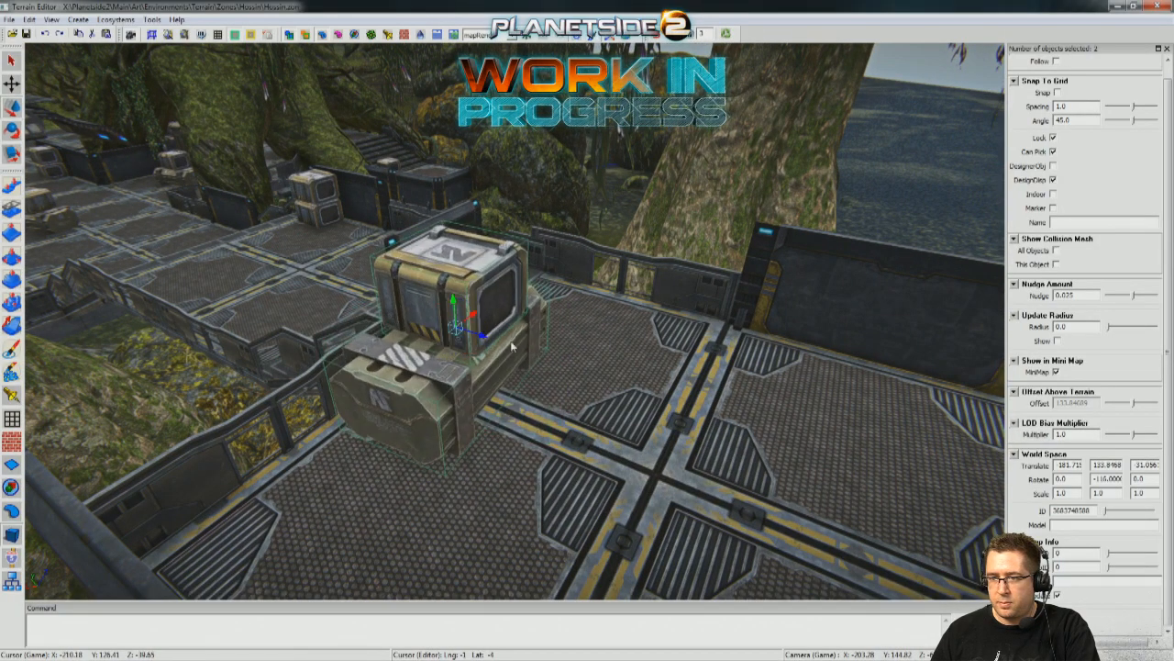
drag(460, 296, 450, 340)
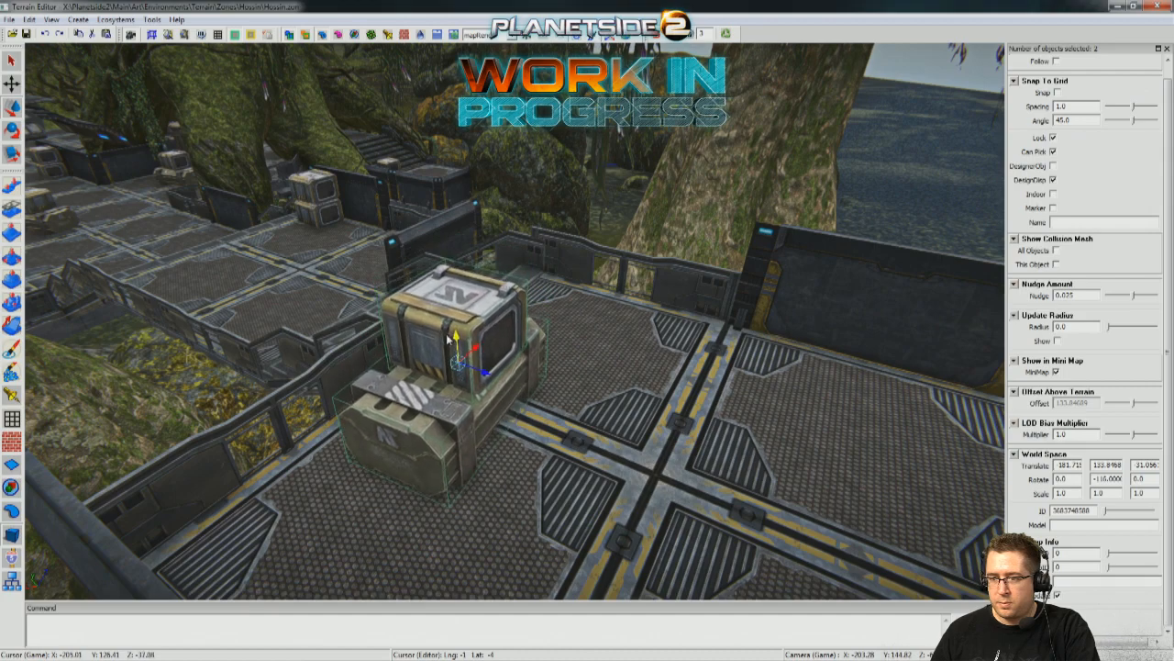
middle_drag(450, 341, 597, 313)
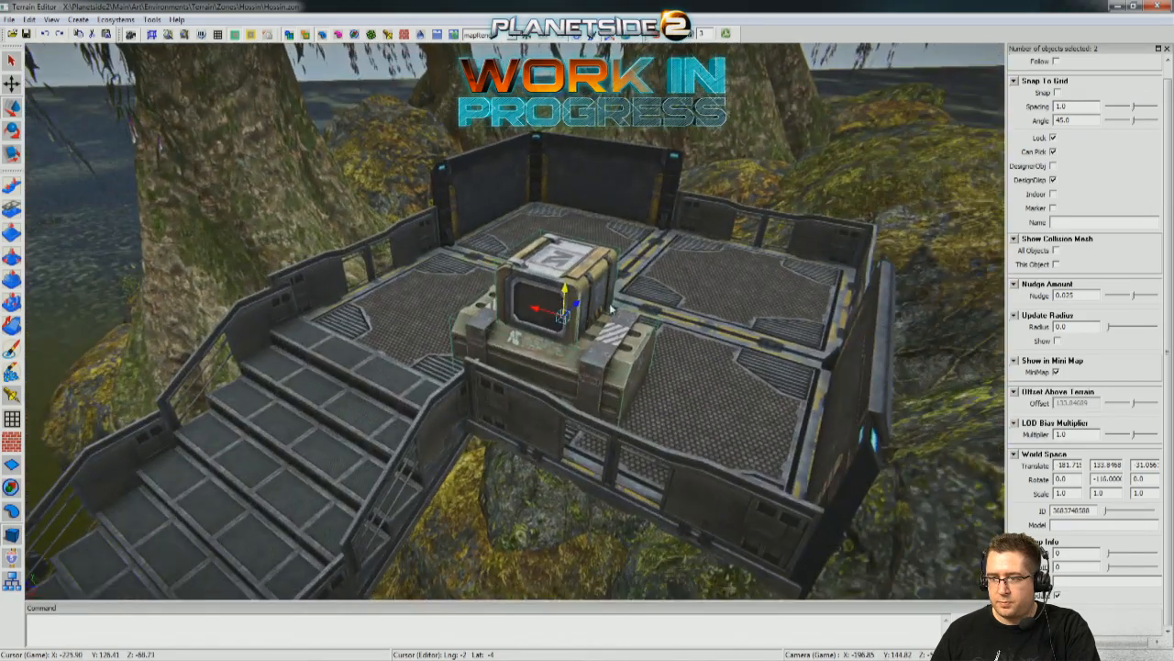
right_drag(569, 317, 513, 261)
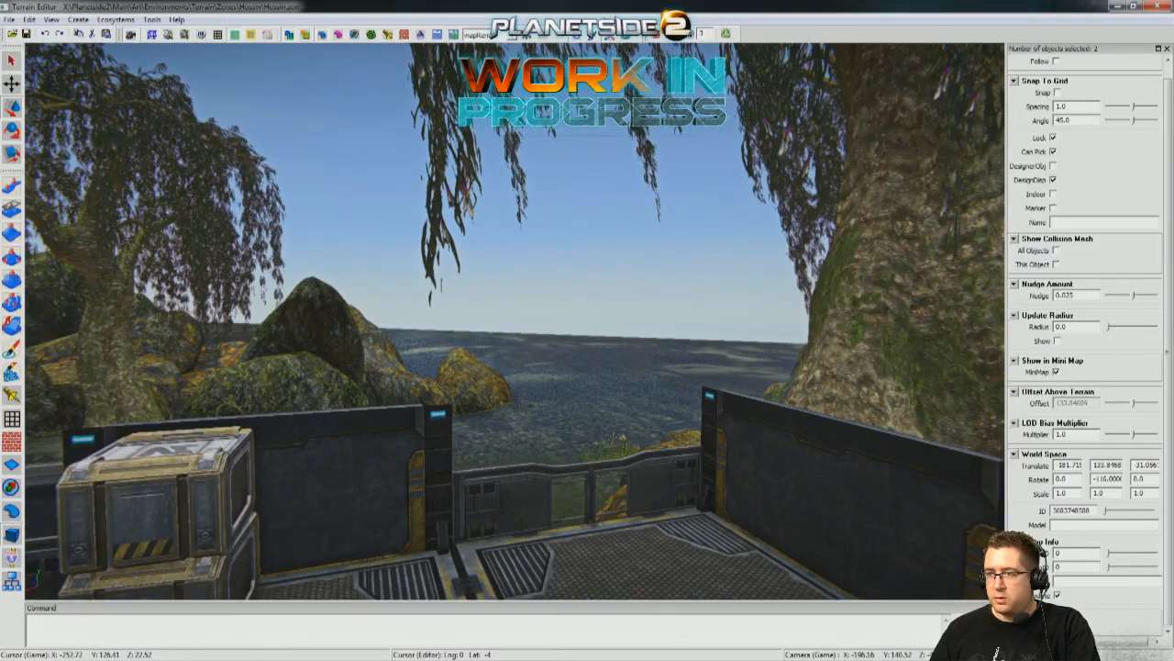
Inspect the crates, rails and shoreline views from the raised platforms and upper landing at walking height.
click(652, 40)
key(w)
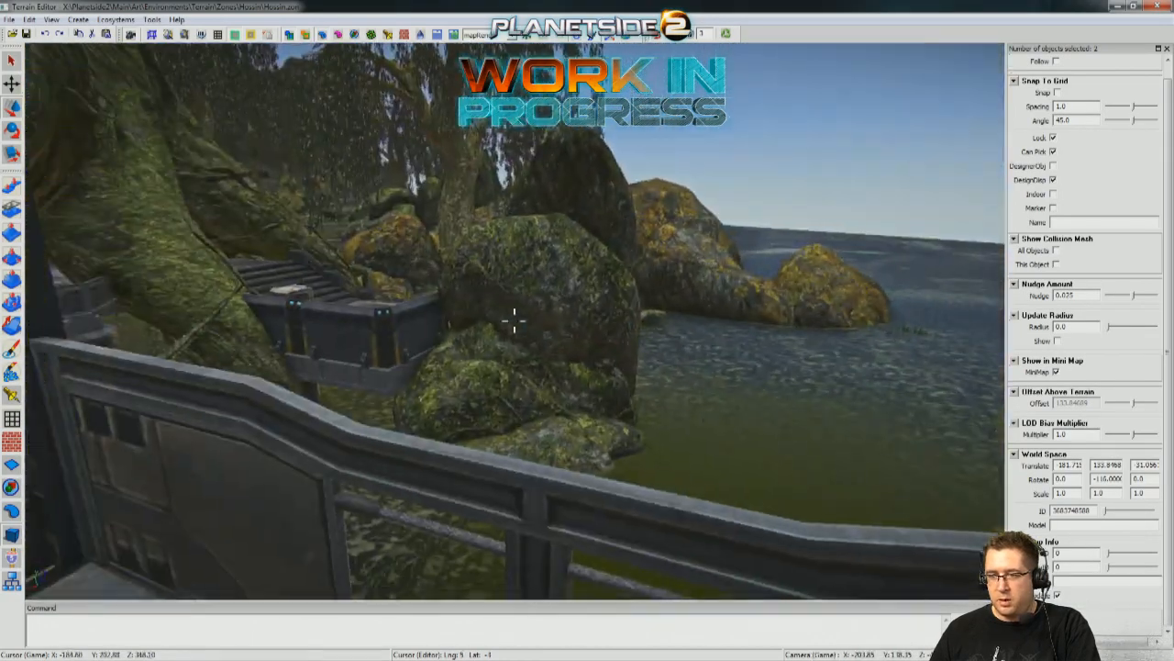
key(w)
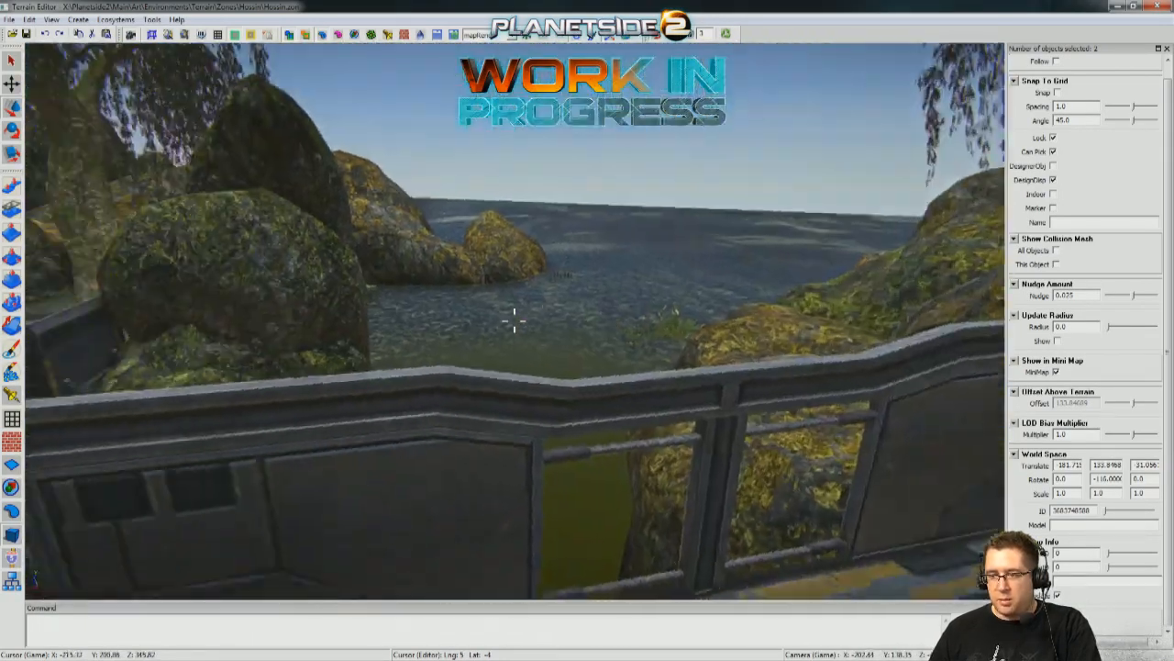
key(w)
key(w)
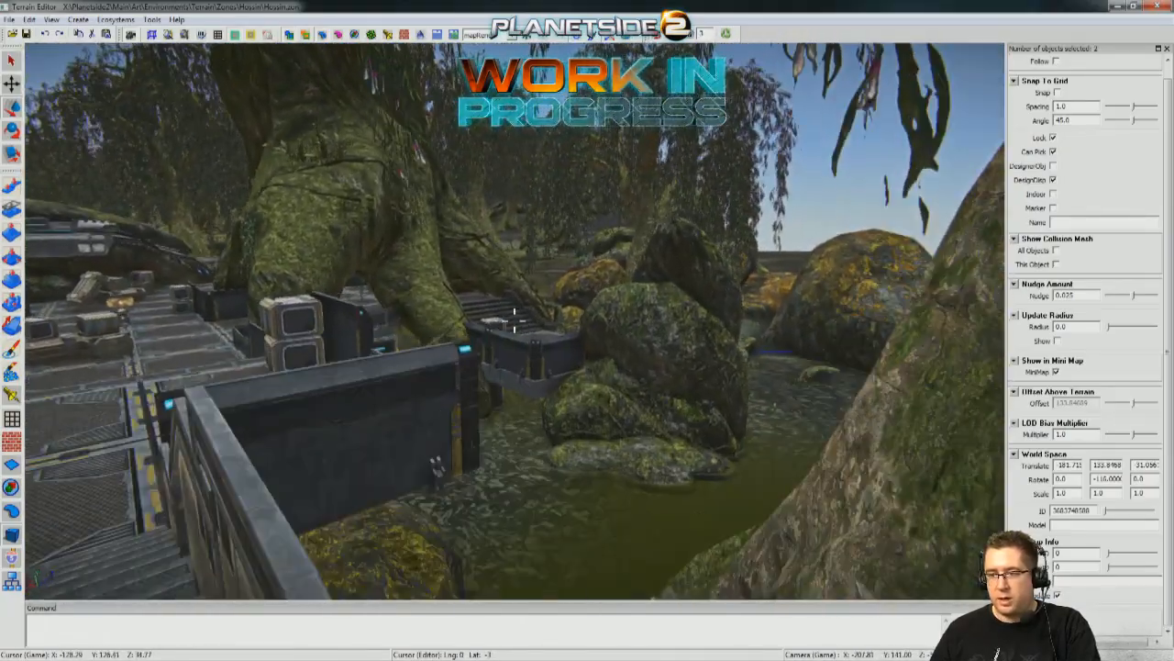
key(w)
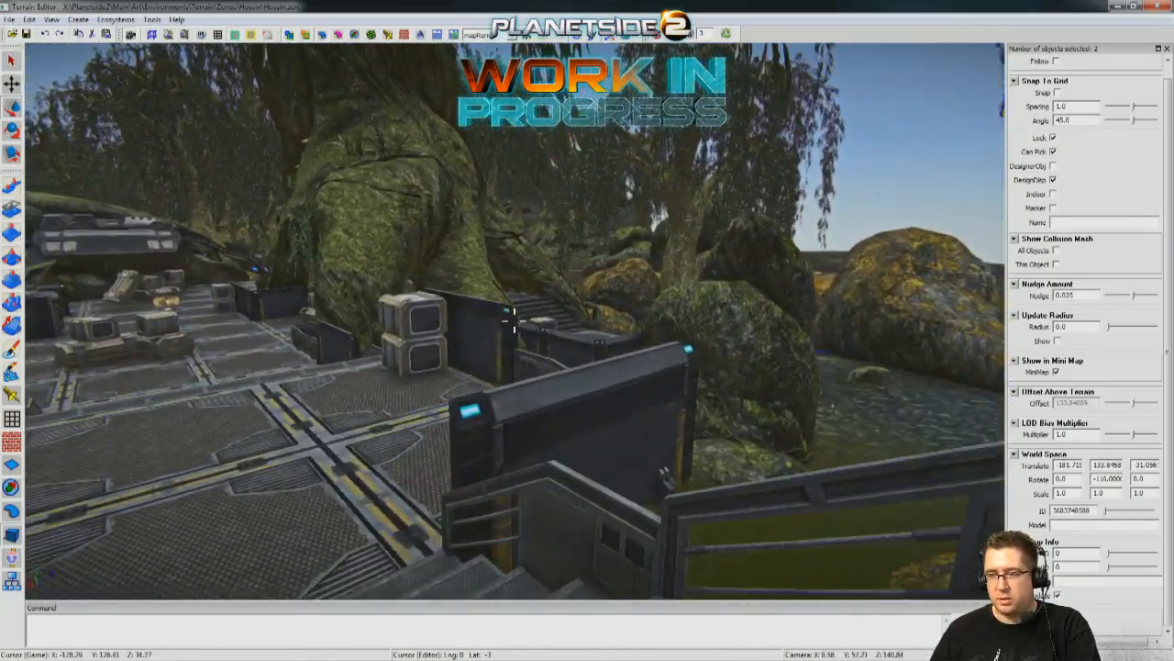
key(w)
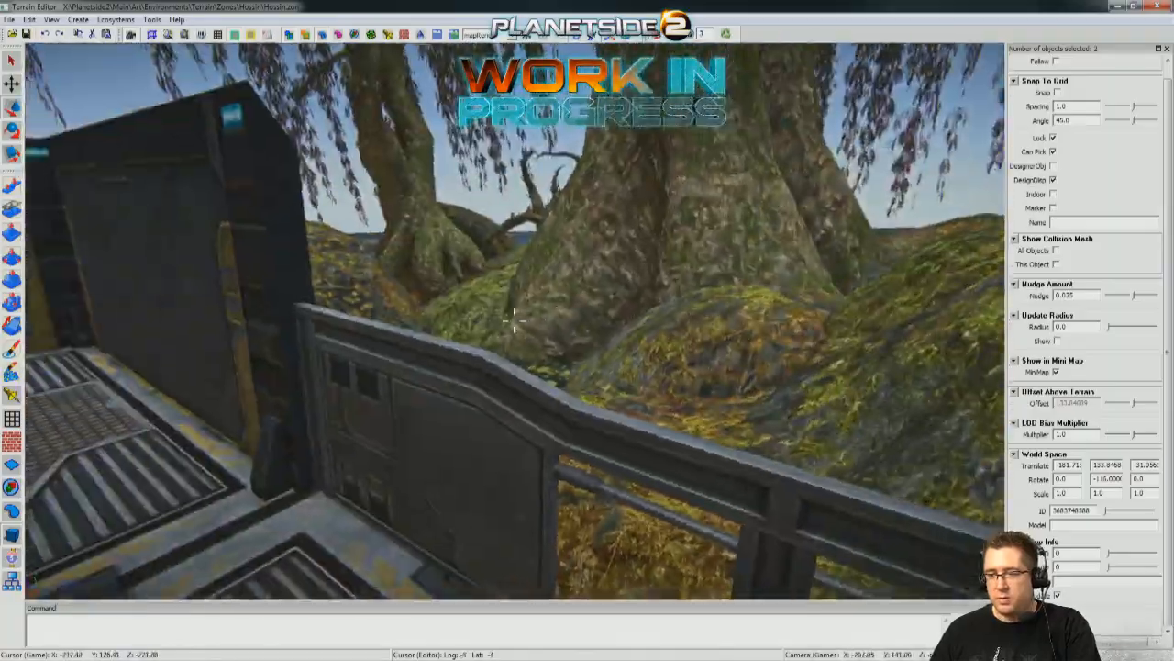
Examine the outpost from the surrounding rocks, beneath the platforms, up the stairs and across the main deck.
key(s)
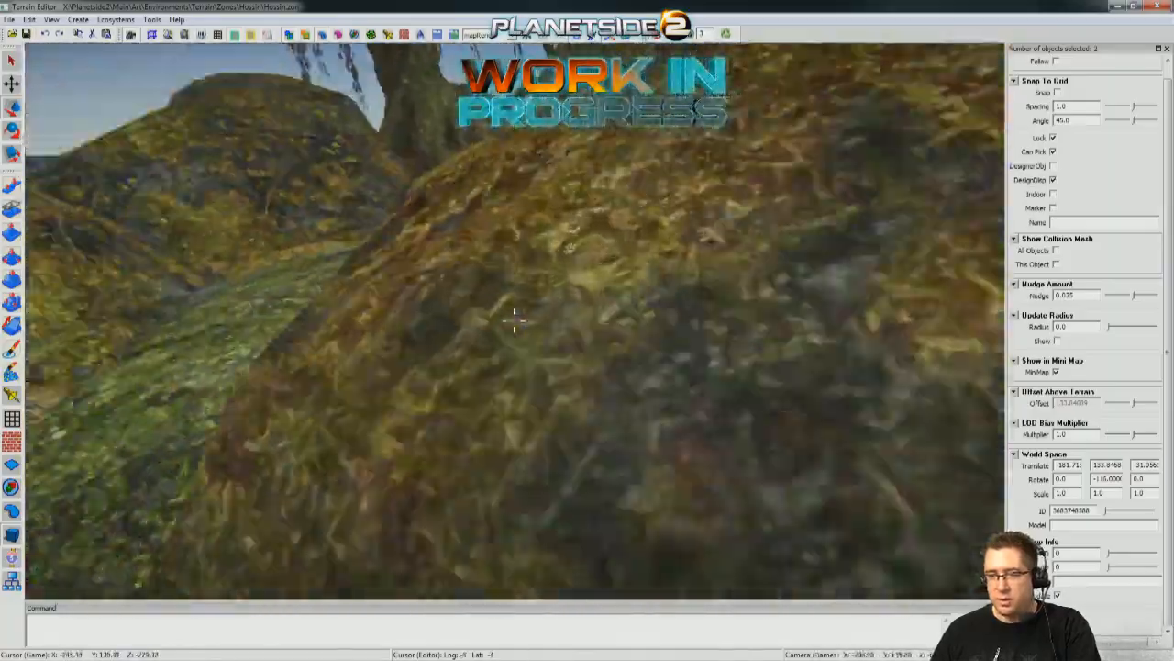
key(w)
key(w)
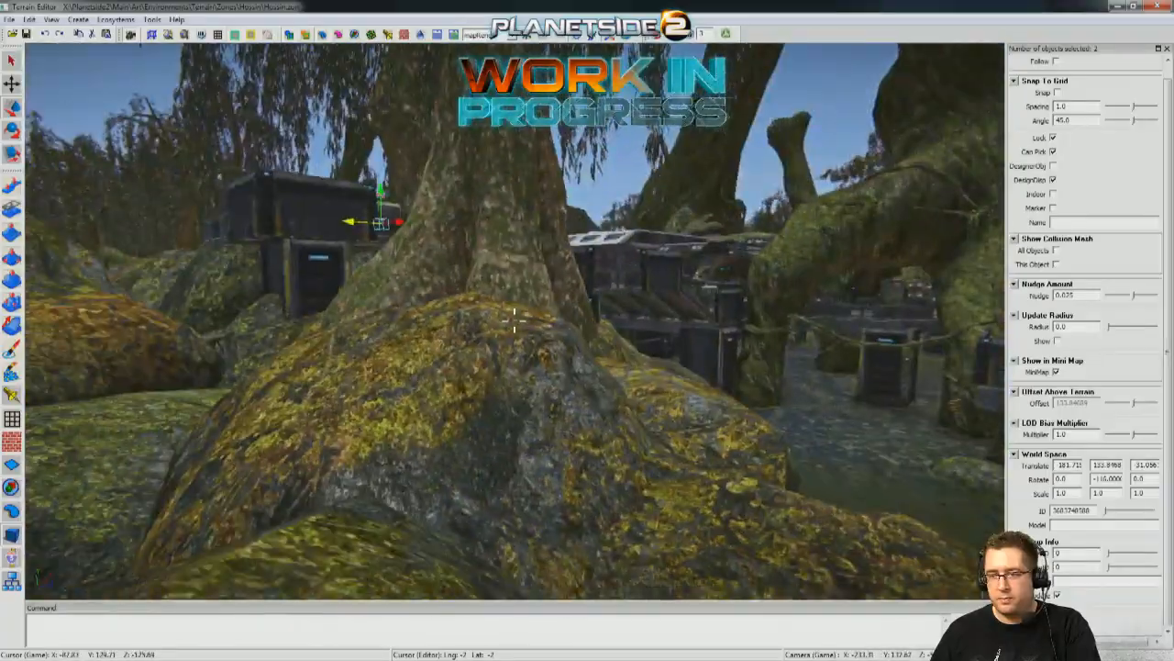
key(w)
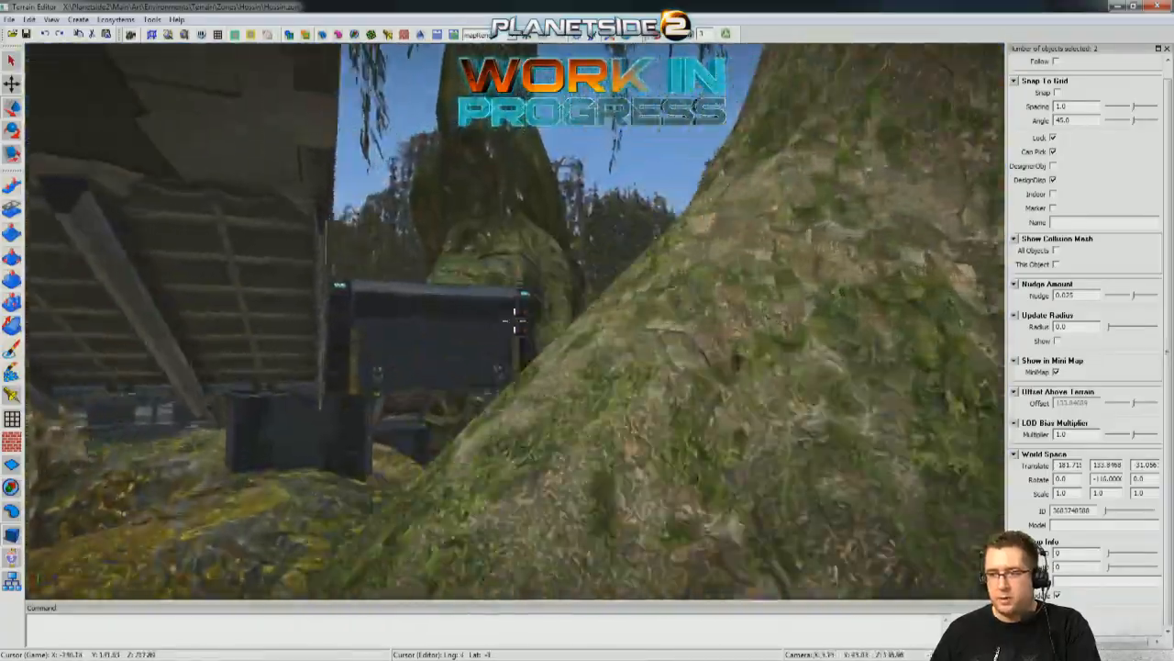
key(w)
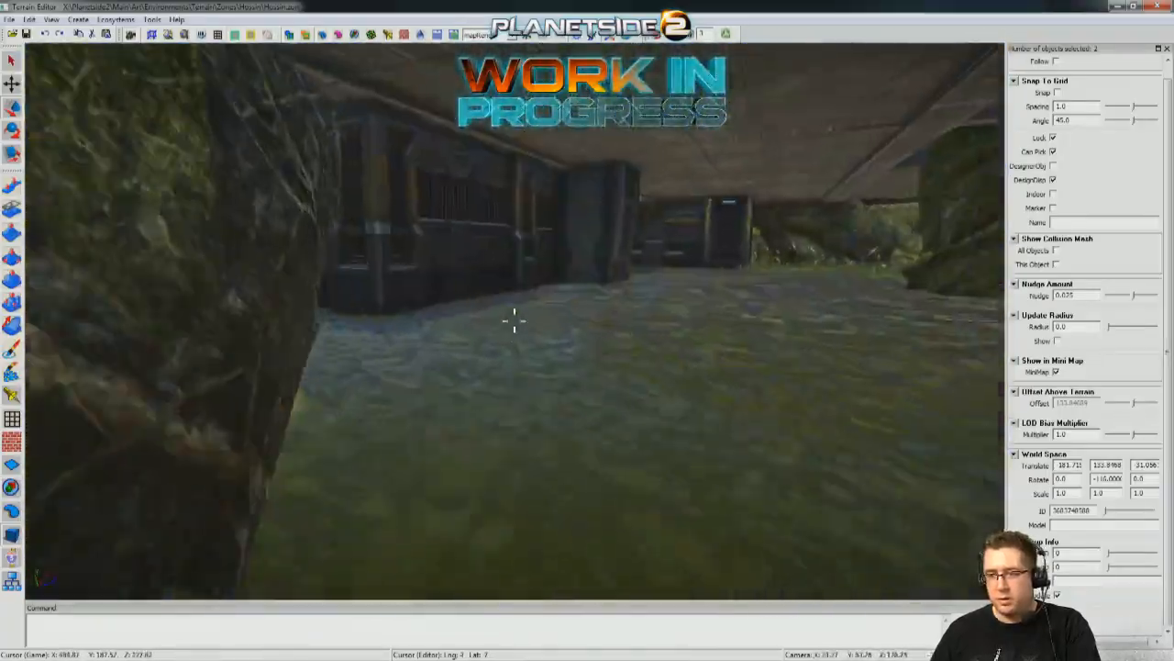
key(w)
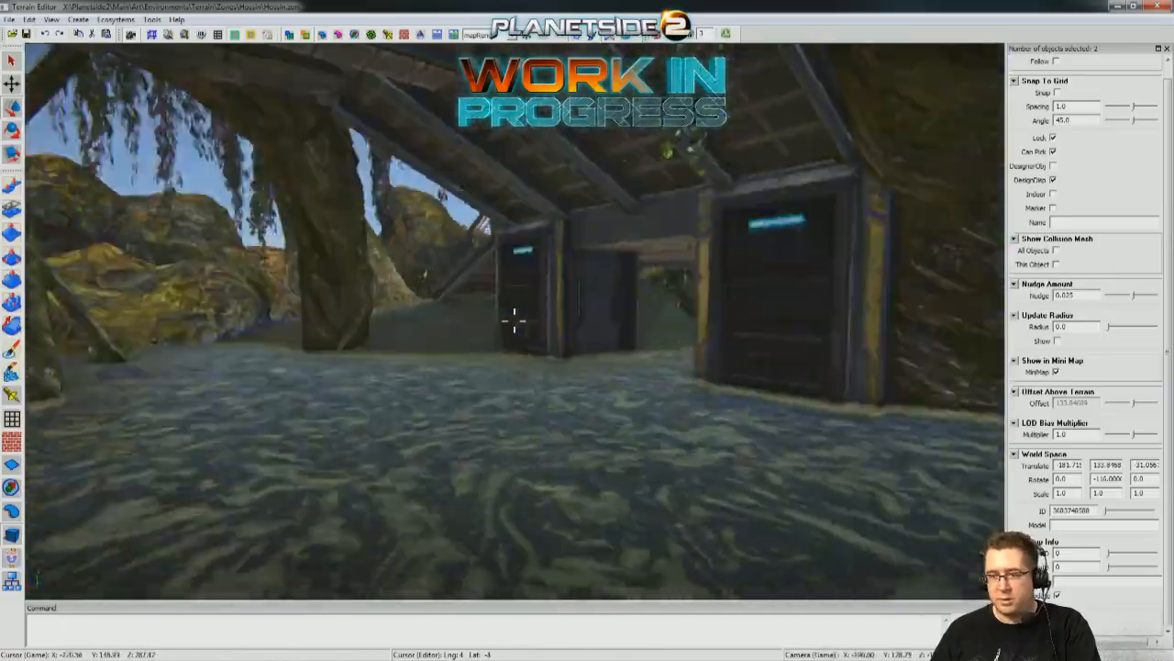
key(w)
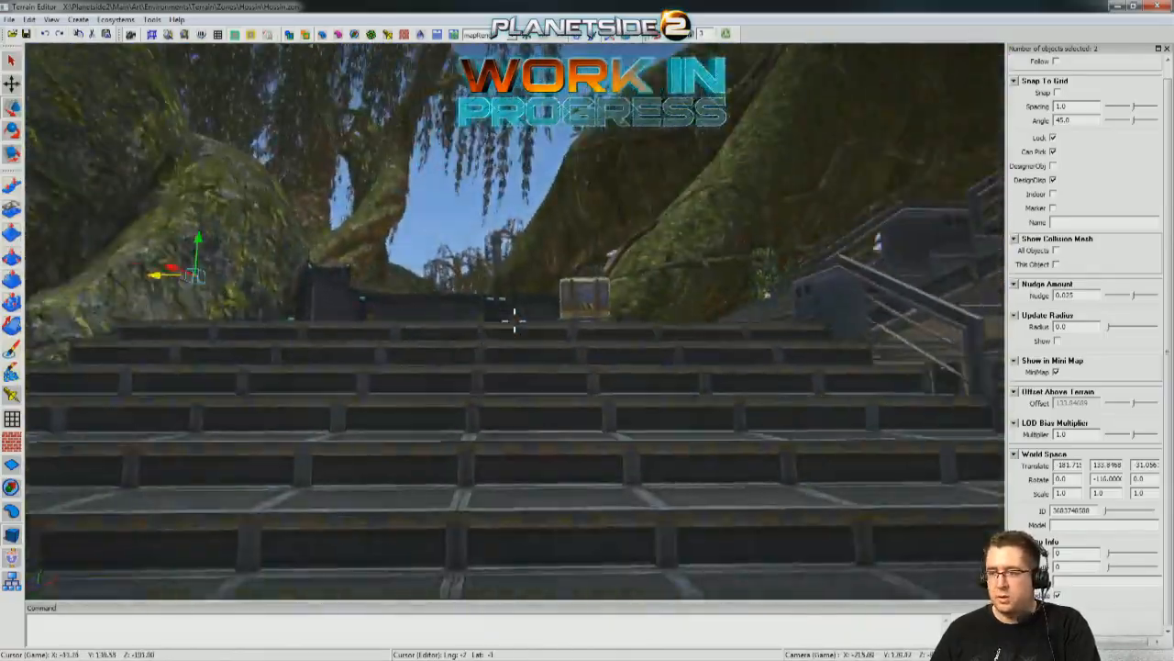
key(w)
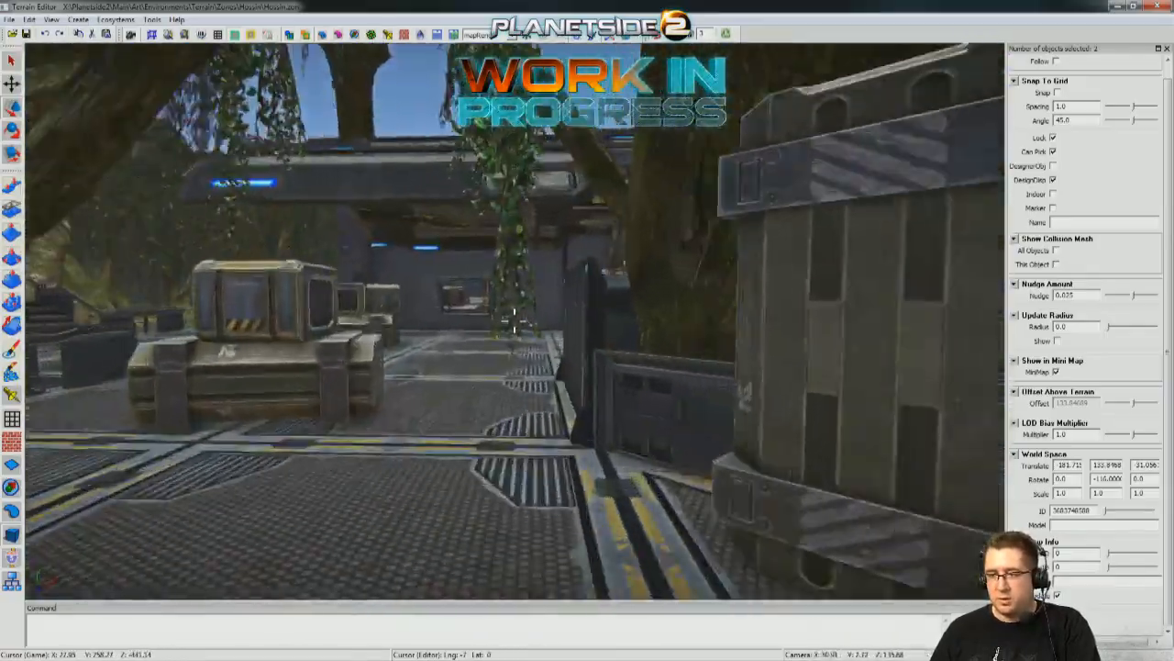
key(w)
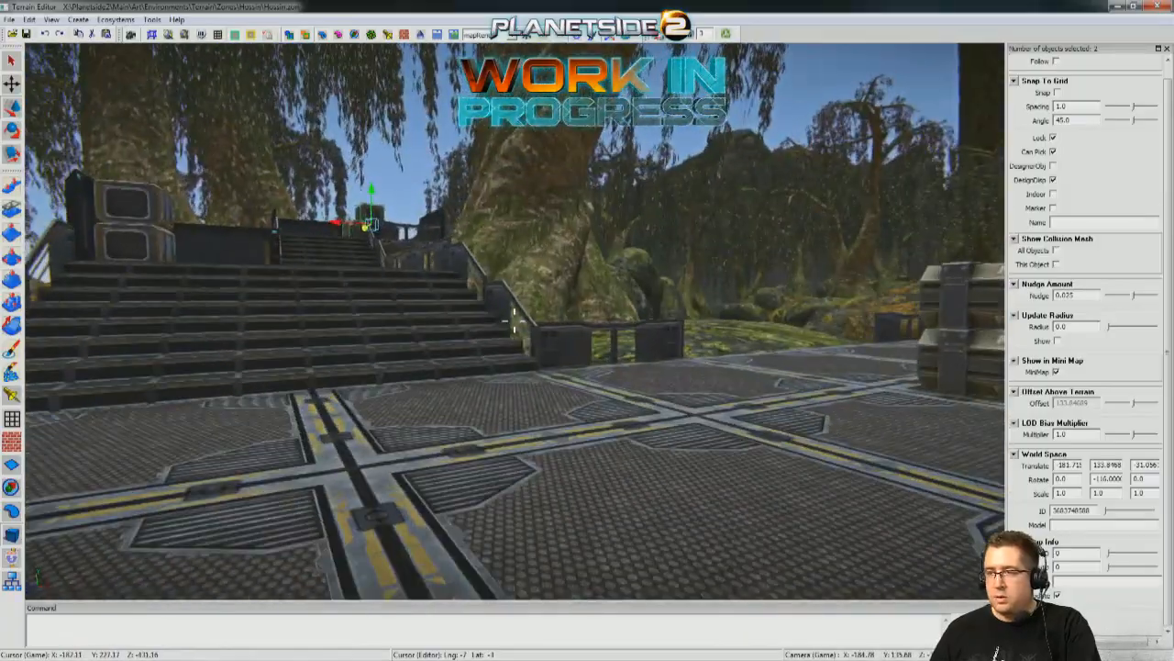
key(w)
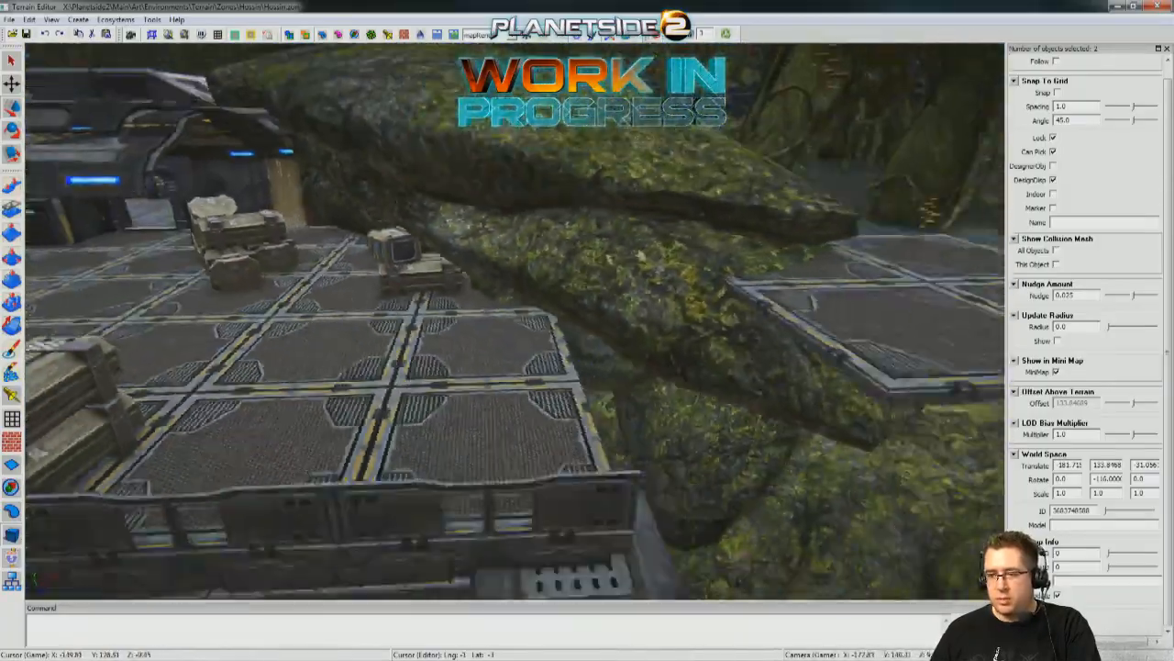
Select the two adjoining rail pieces beside the lower stairs and prepare them for rotation.
key(w)
mouse_move(437, 345)
middle_down()
mouse_move(492, 370)
mouse_move(431, 349)
mouse_move(541, 321)
mouse_move(523, 312)
mouse_move(560, 316)
mouse_move(451, 356)
middle_up()
click(354, 372)
click(385, 288)
shift+click(382, 237)
middle_drag(384, 276, 380, 347)
key(e)
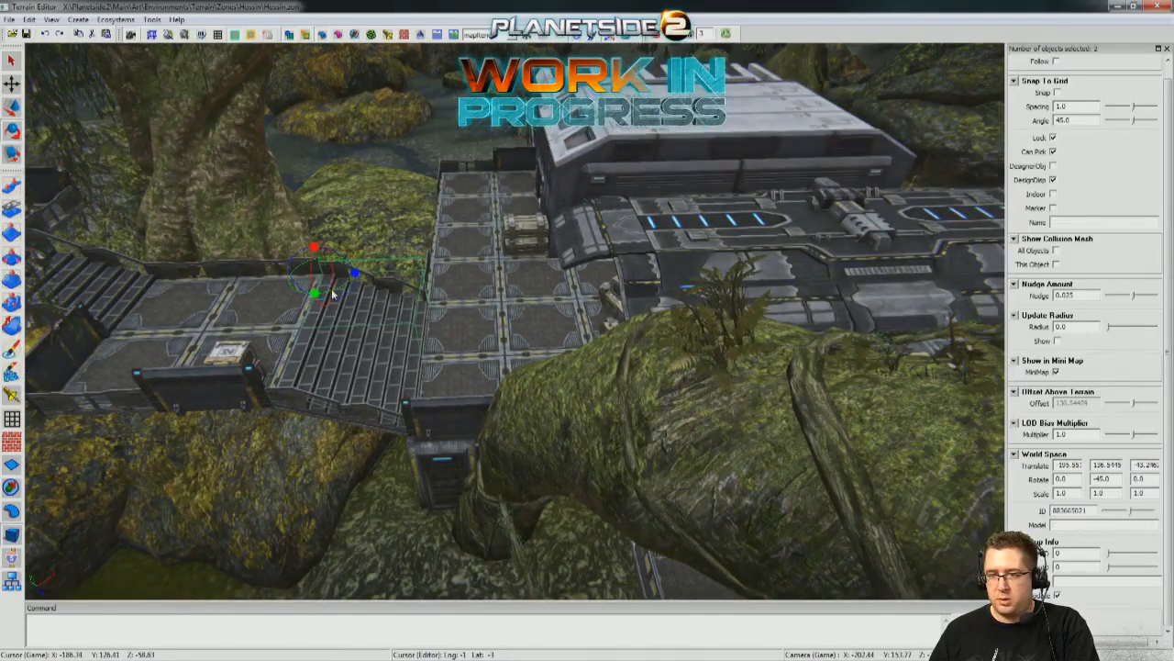
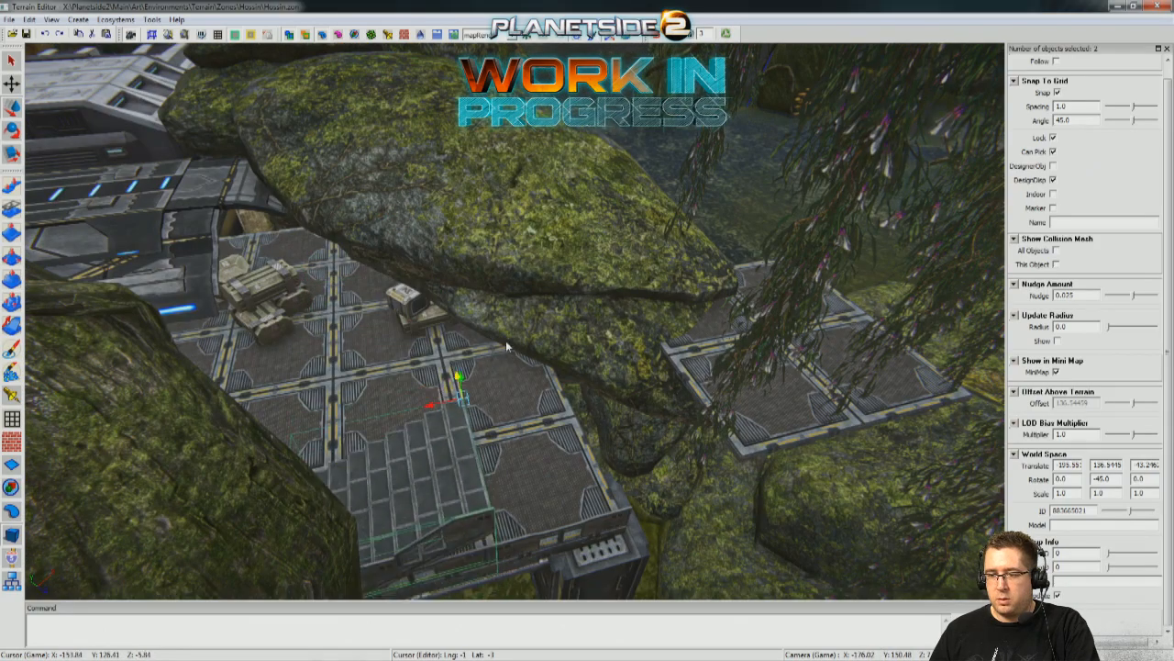
Move the selected stairs and armored rail into the gap between the main deck and the raised landing.
middle_drag(506, 347, 534, 354)
drag(557, 198, 610, 431)
middle_drag(610, 431, 354, 228)
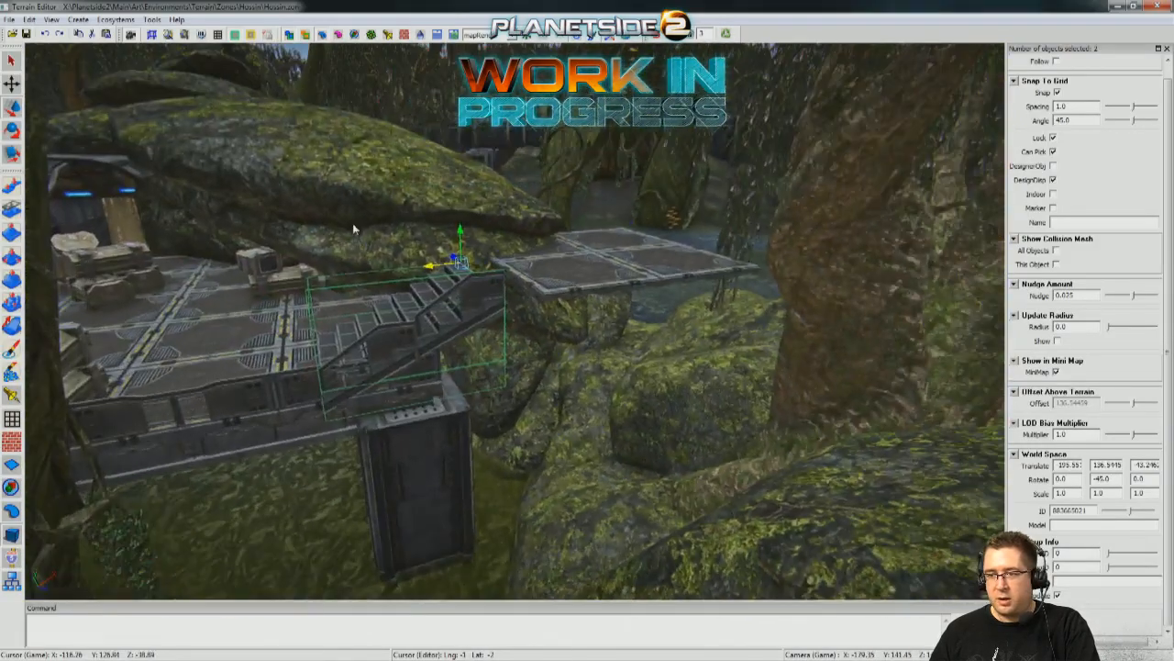
scroll(354, 228, up, 3)
drag(404, 238, 512, 254)
middle_drag(512, 254, 342, 262)
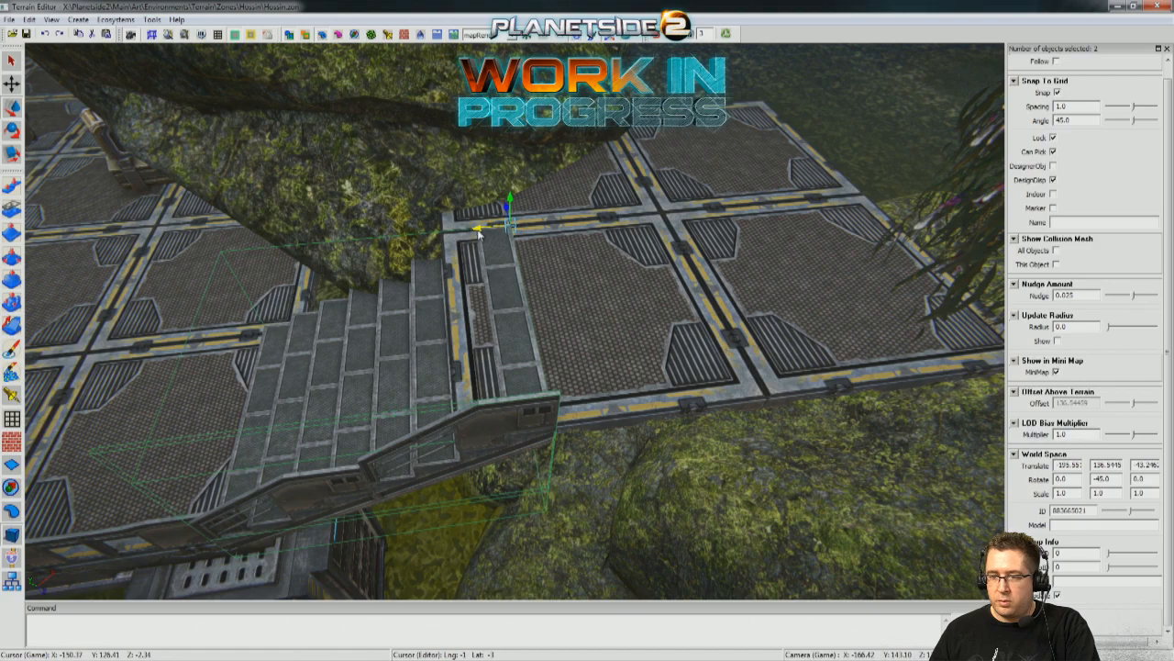
drag(476, 229, 567, 230)
middle_drag(566, 230, 711, 219)
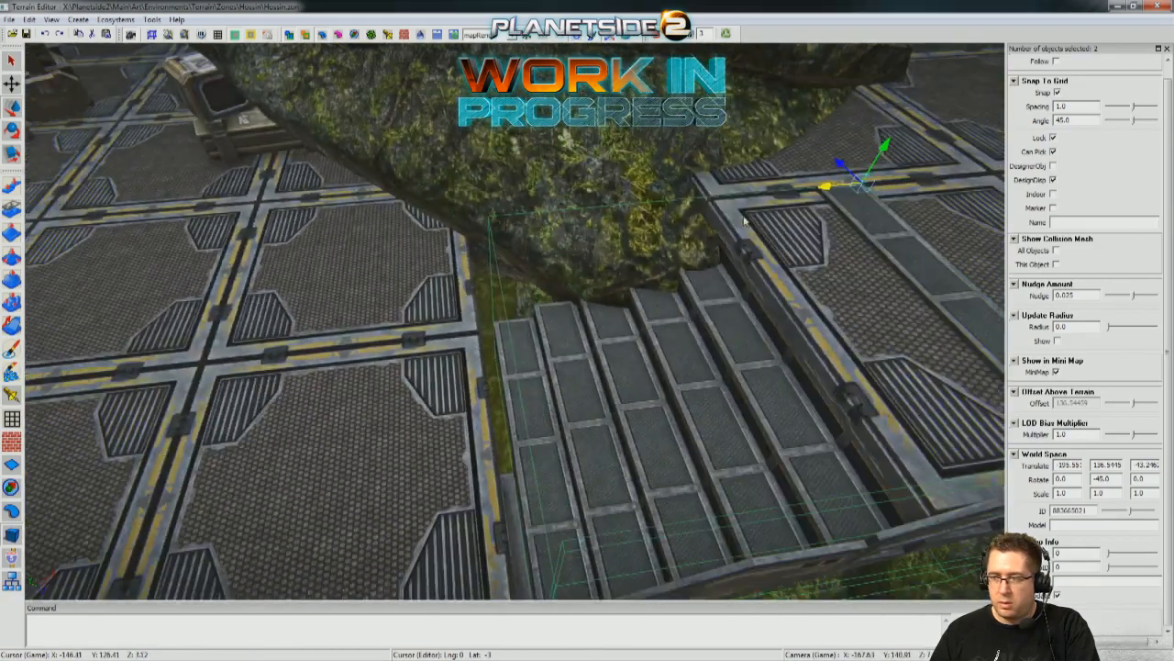
drag(822, 194, 810, 197)
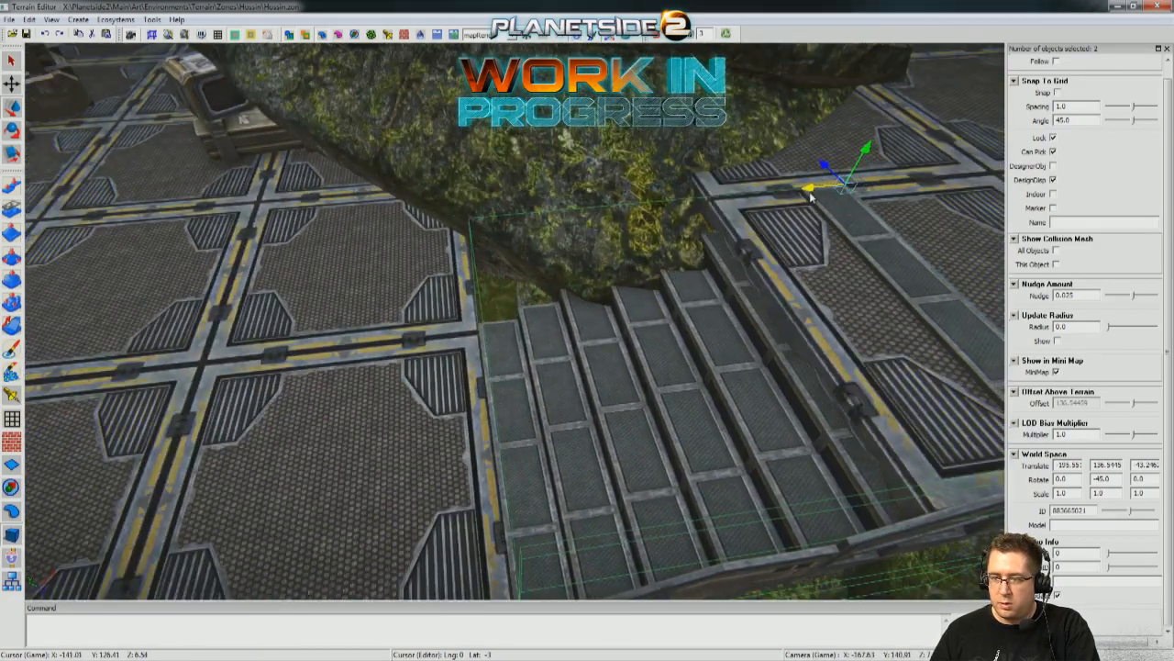
middle_drag(810, 197, 936, 296)
Slide the raised quad platform along its axis so its corner meets the top of the stairs.
click(744, 272)
middle_drag(744, 272, 462, 353)
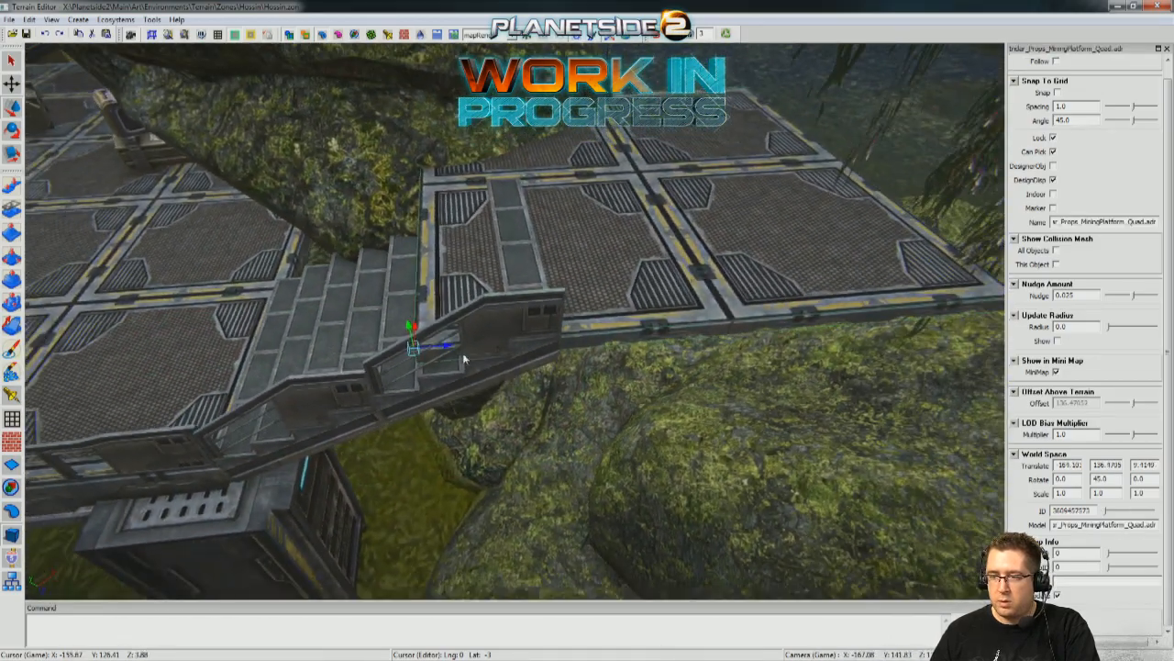
drag(452, 345, 596, 349)
middle_drag(596, 349, 451, 406)
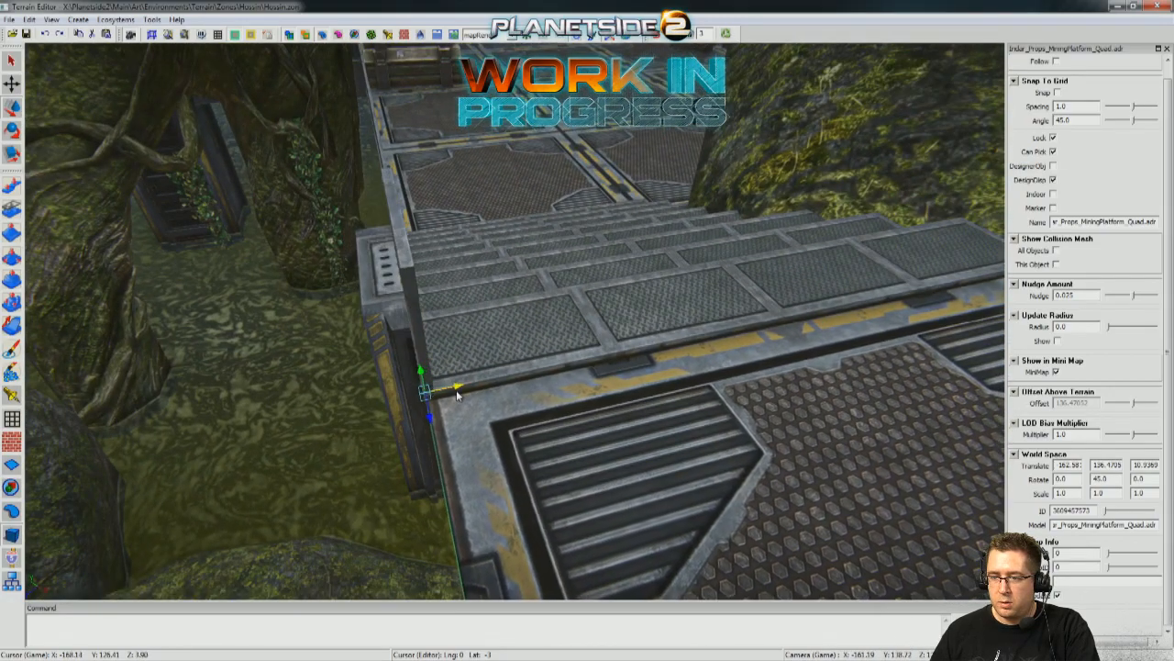
drag(471, 370, 466, 370)
middle_drag(466, 370, 551, 306)
Nudge the stairs, their armored rail and the raised landing until their outer edges line up.
click(594, 346)
middle_drag(594, 346, 642, 386)
shift+click(368, 317)
middle_drag(368, 318, 403, 321)
scroll(526, 450, up, 5)
key(x)
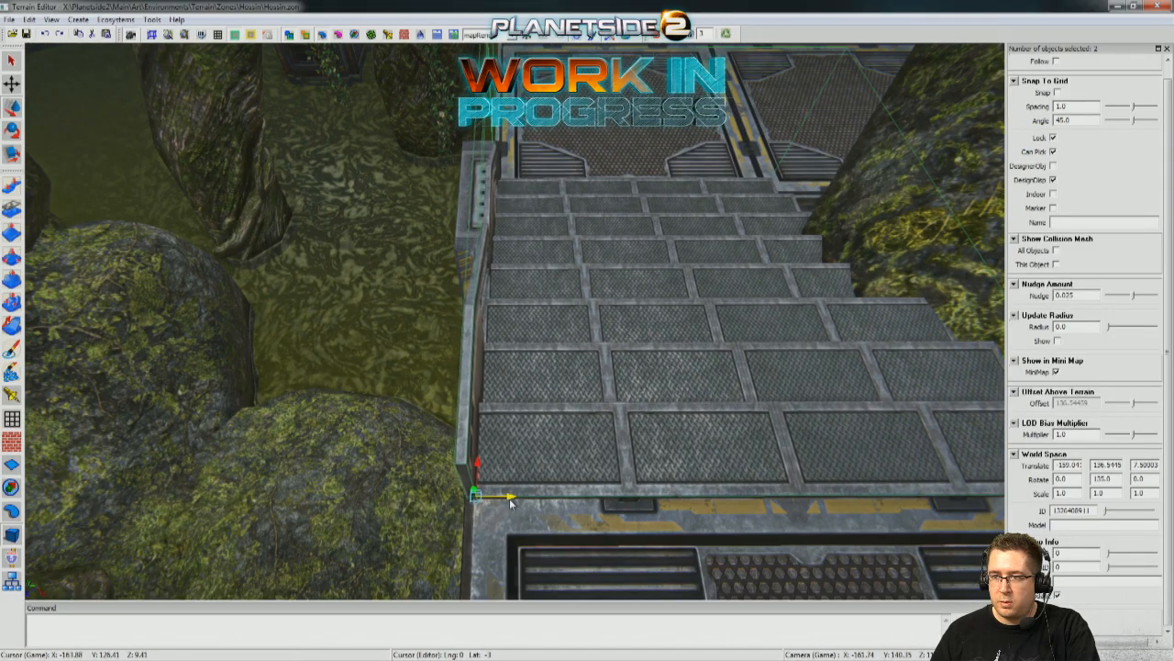
middle_drag(498, 411, 398, 424)
middle_drag(633, 396, 853, 367)
click(661, 390)
middle_drag(550, 367, 880, 340)
scroll(881, 341, up, 2)
scroll(441, 462, down, 3)
click(457, 446)
Copy the raised landing's X position into the translate values of the stairs.
click(545, 198)
middle_drag(545, 198, 502, 321)
scroll(505, 211, up, 3)
scroll(502, 321, down, 2)
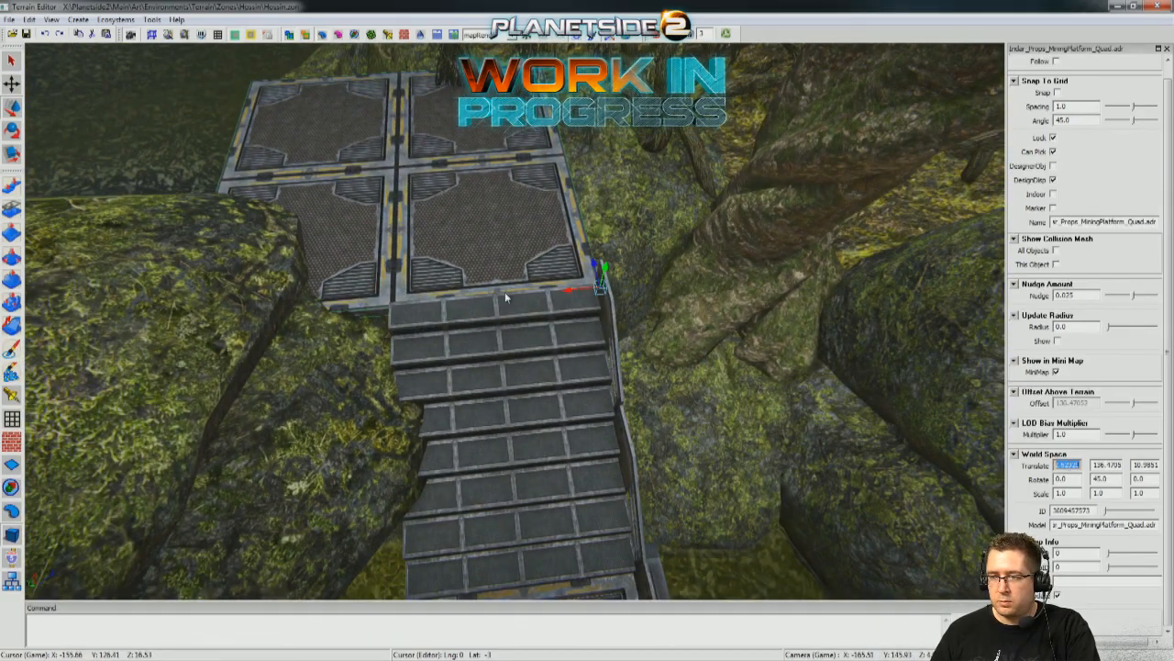
click(492, 348)
right_drag(487, 342, 489, 394)
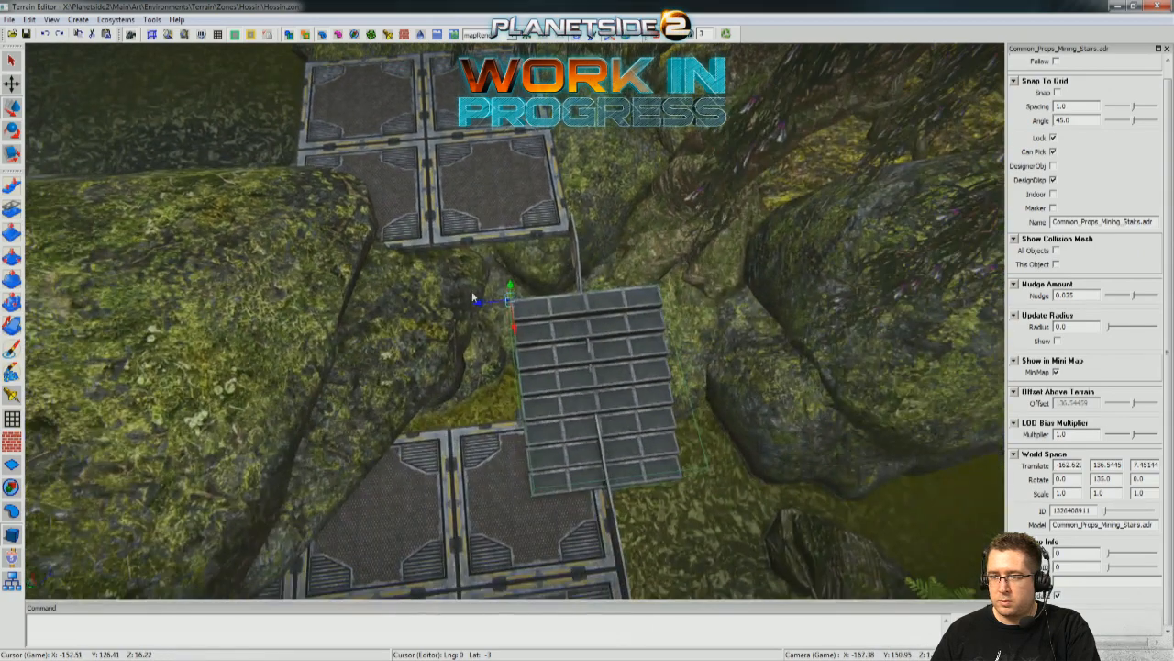
Match the landing's X and Z to the 4x4 mining platform's -180.871 and -7.362, and slide it back out to the stairs.
click(485, 183)
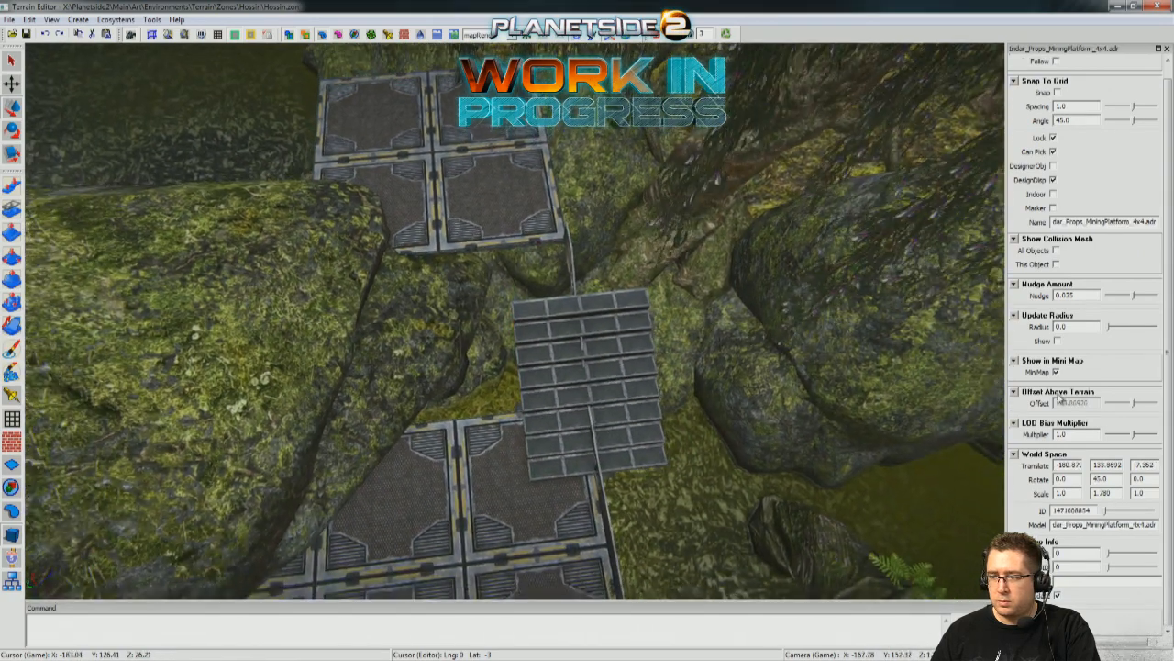
click(426, 138)
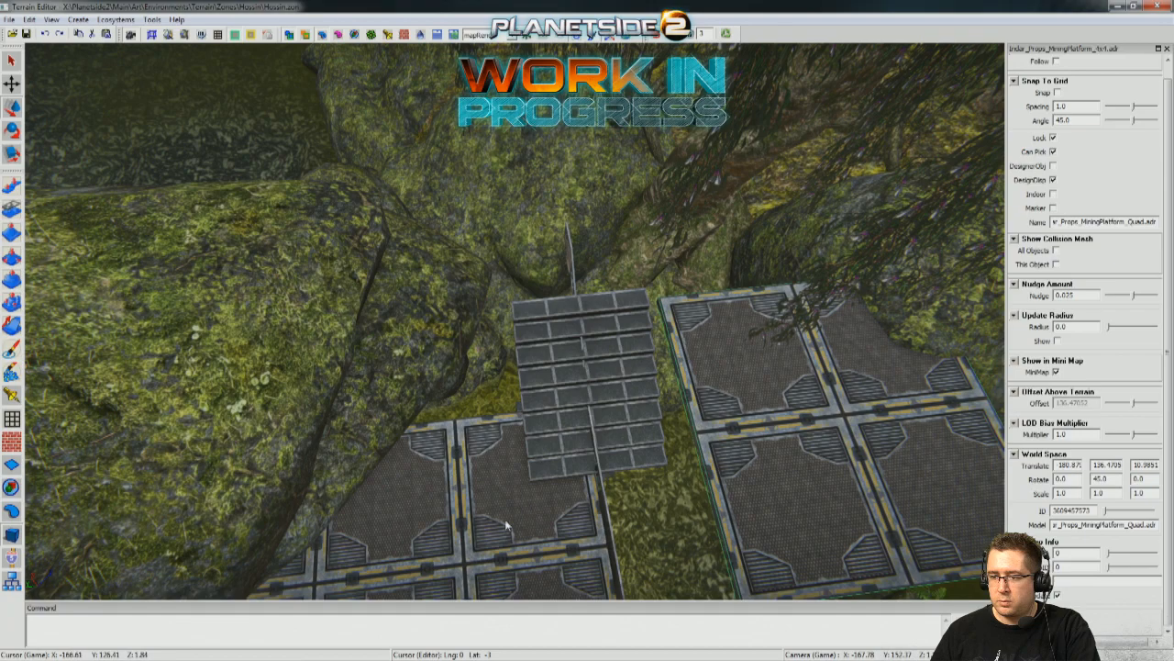
click(798, 480)
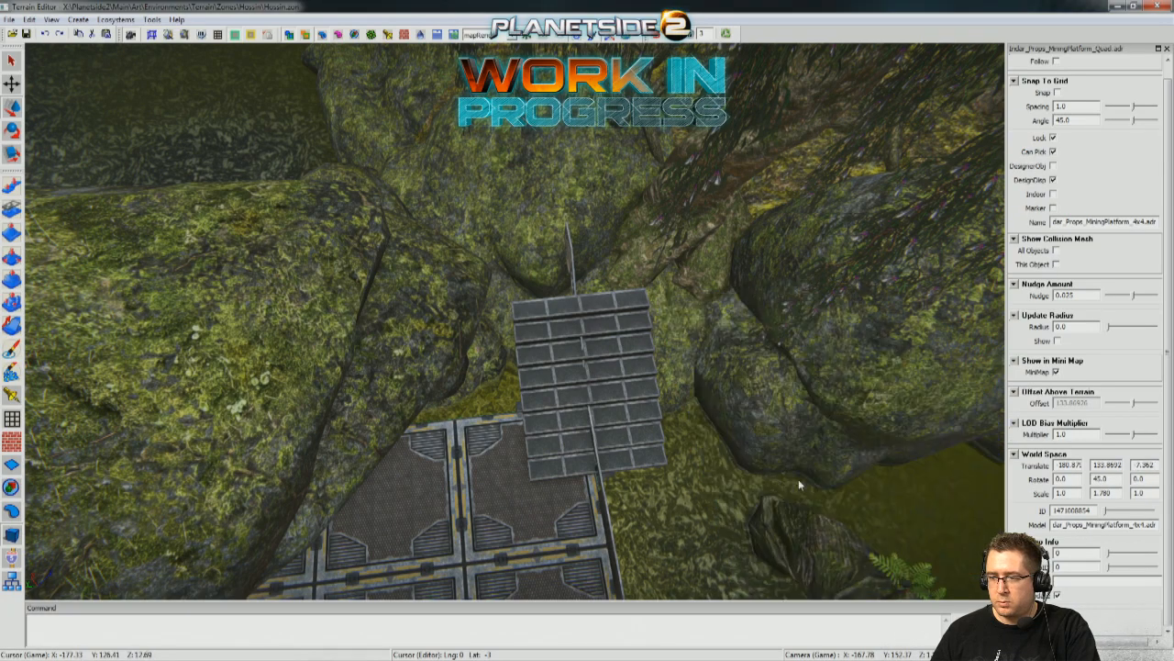
click(514, 511)
right_drag(514, 511, 478, 493)
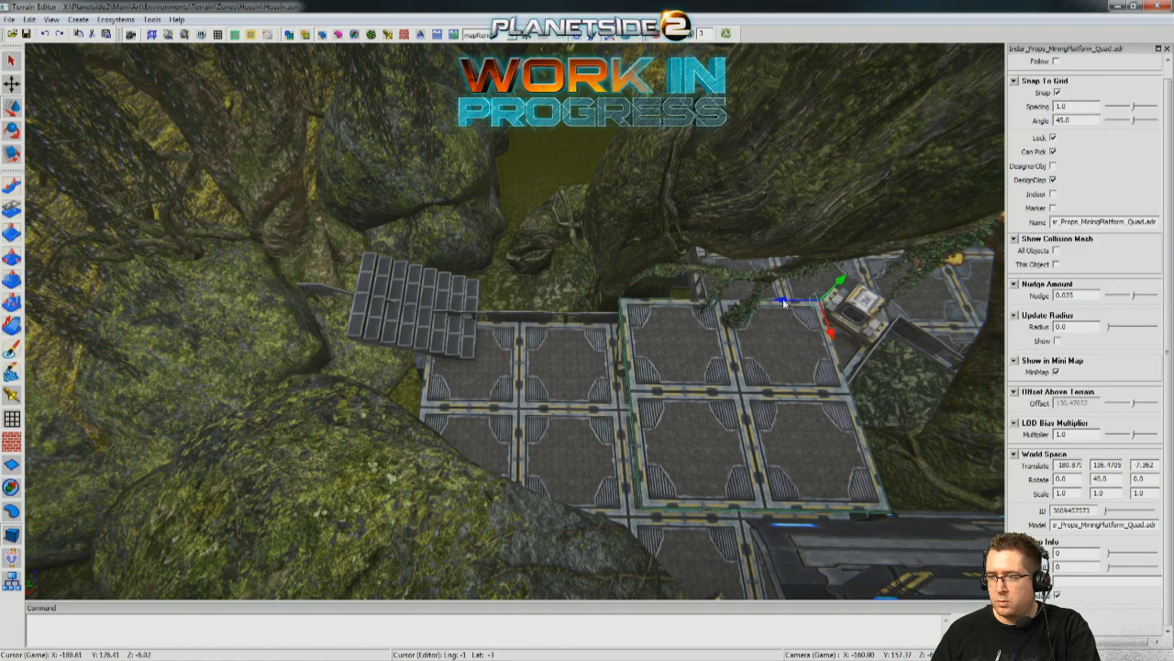
drag(784, 303, 321, 293)
right_drag(354, 515, 474, 255)
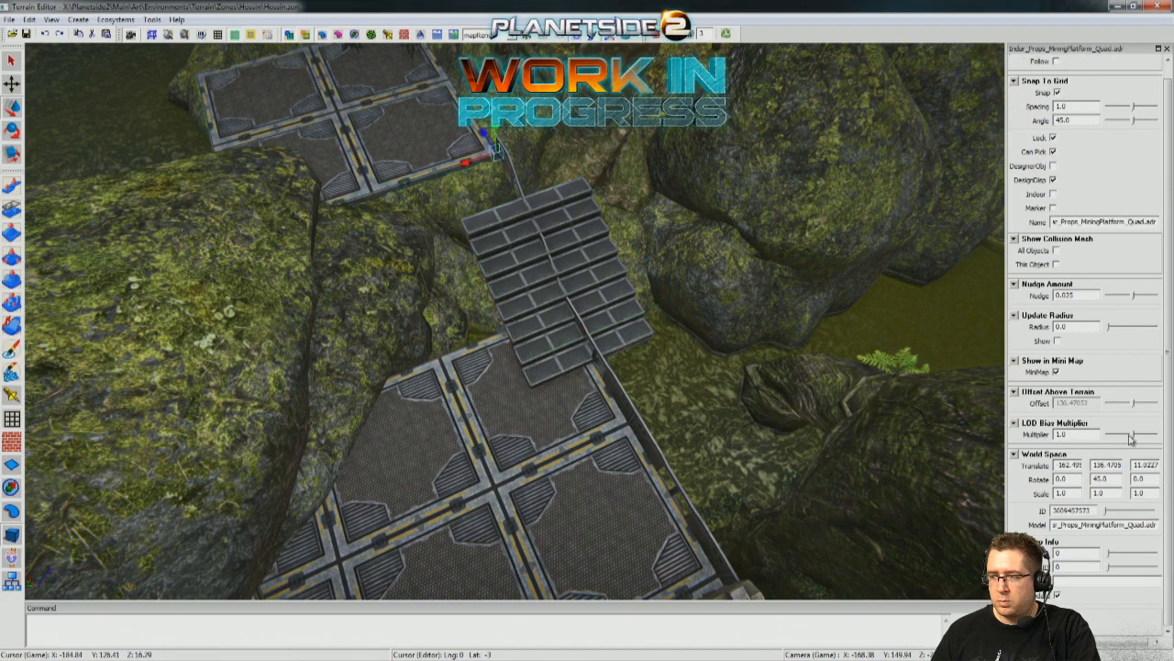
Give the stairs the raised landing's translate values -162.495, 136.4705 and 11.0227, and slide them sideways into line with the deck.
click(578, 320)
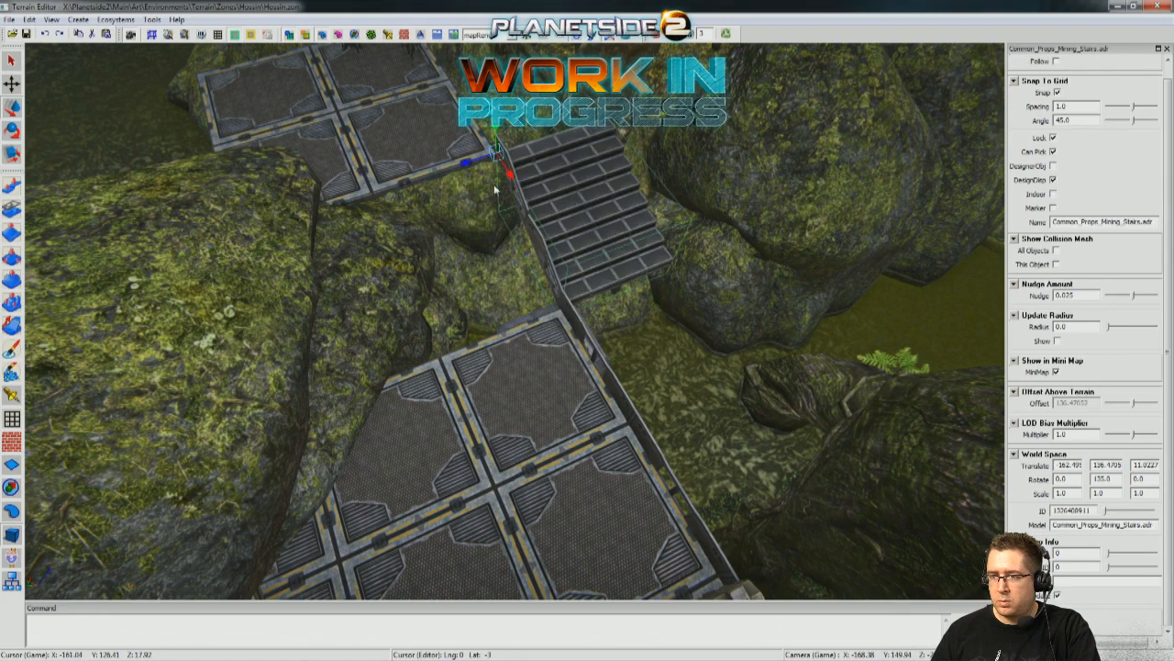
drag(464, 162, 356, 194)
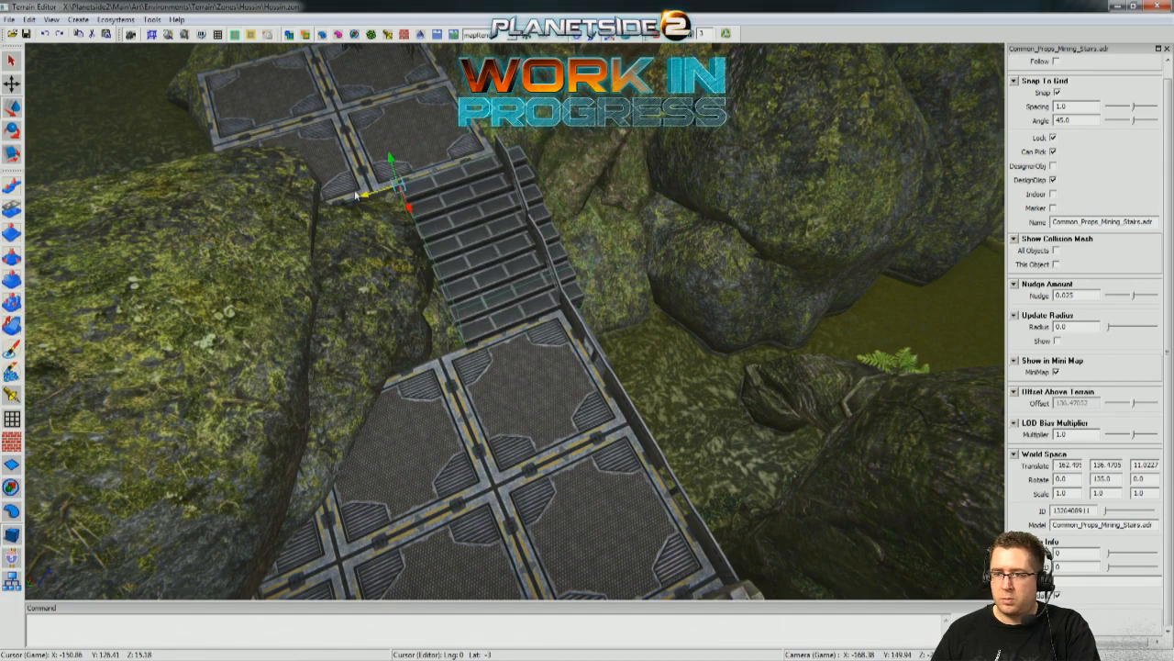
right_drag(452, 207, 312, 184)
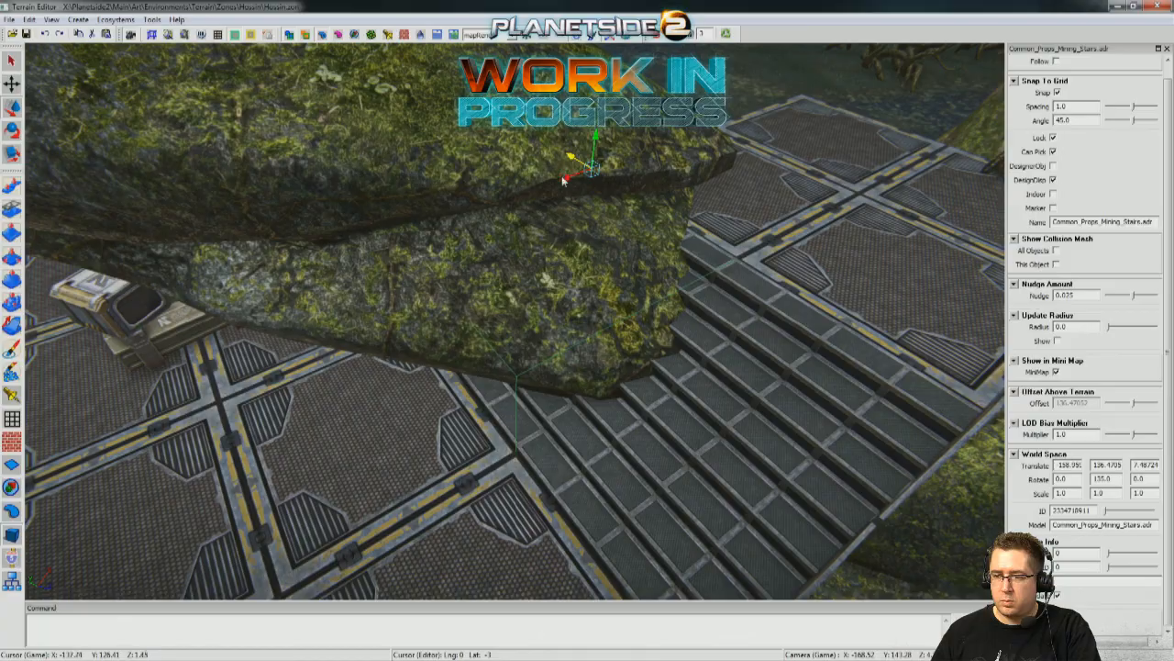
right_drag(312, 183, 284, 165)
right_drag(544, 313, 504, 303)
alt+drag(459, 321, 788, 259)
Copy the stairs' position -158.952, 136.4705, 7.48724 into the armored stair rail.
click(617, 384)
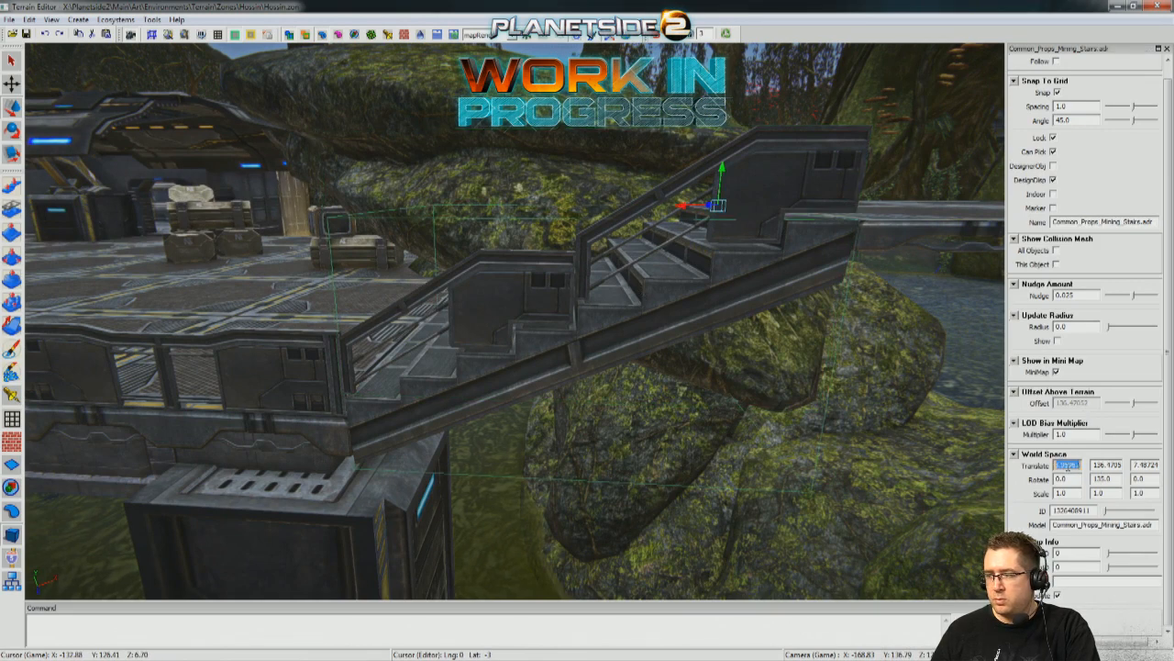
click(786, 150)
click(729, 288)
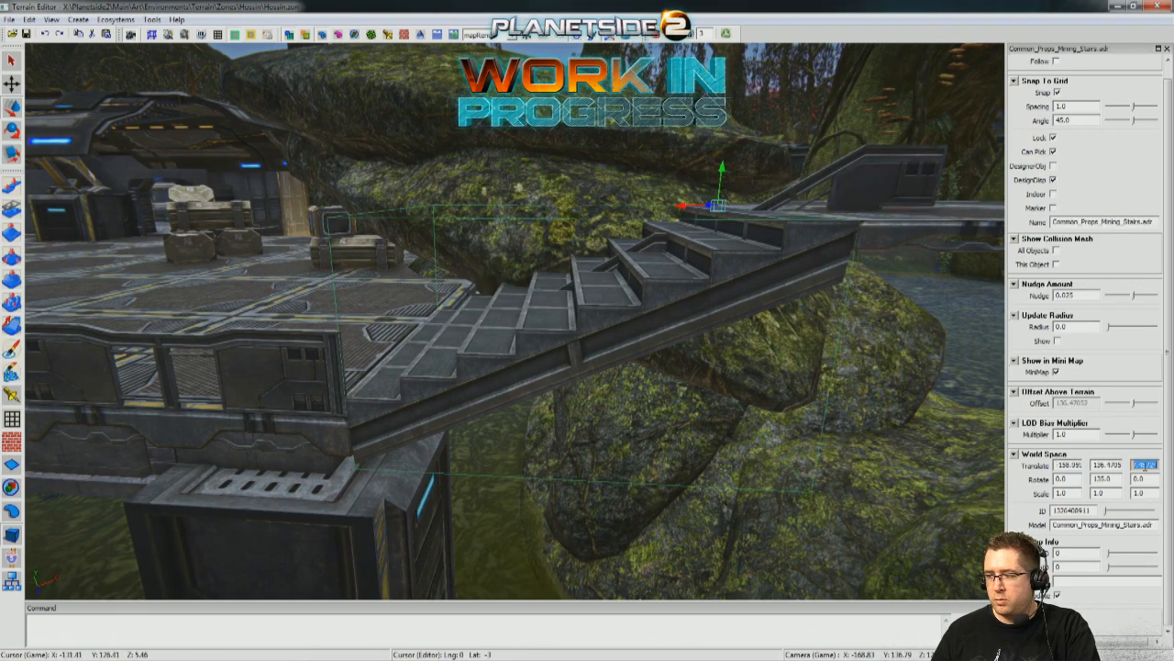
click(906, 185)
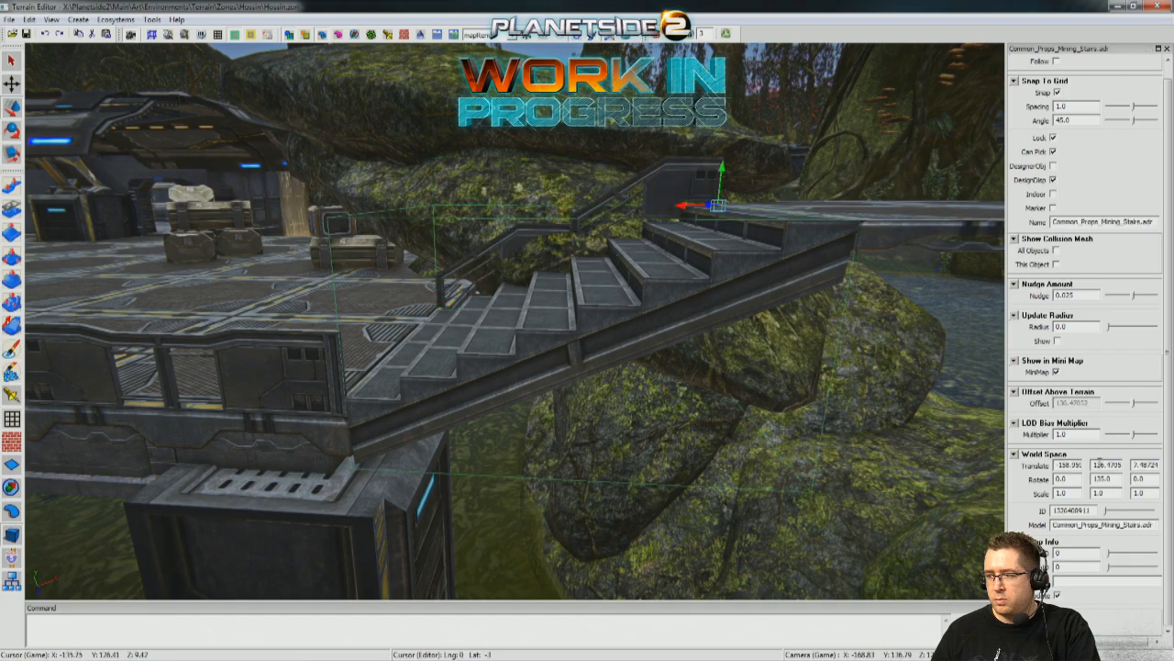
right_drag(674, 181, 601, 285)
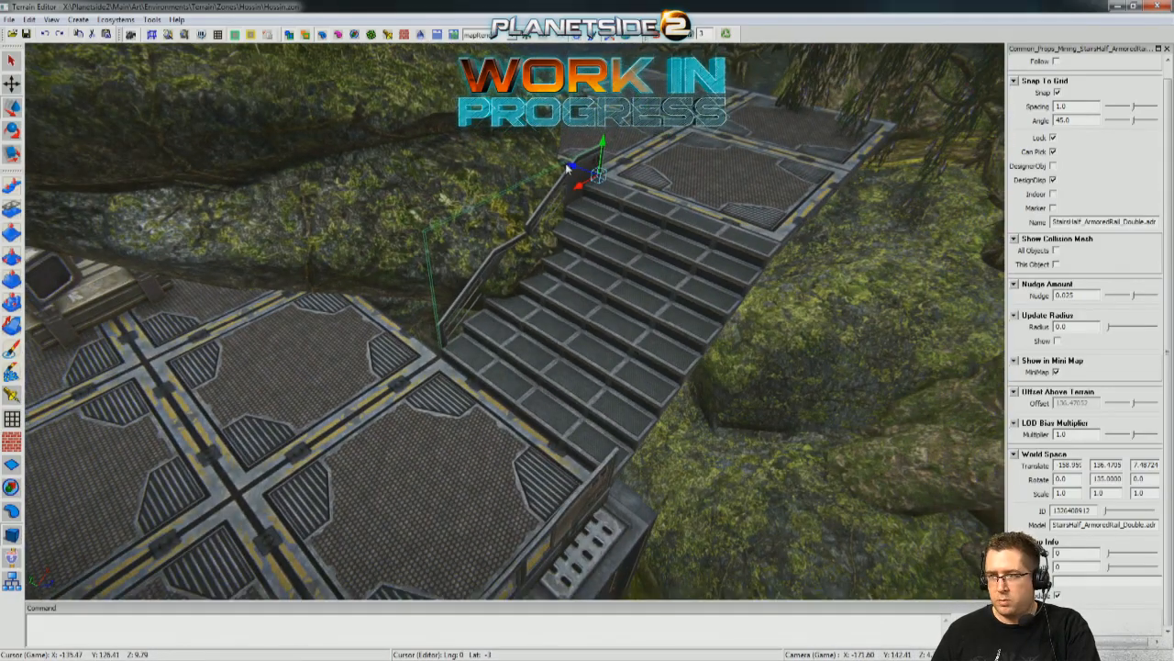
Shift the armored rail to the outer side of the stairs and delete the unneeded piece near their foot.
drag(676, 236, 723, 267)
right_drag(723, 267, 769, 241)
drag(475, 122, 471, 117)
right_drag(484, 312, 551, 295)
click(608, 522)
right_drag(607, 522, 548, 441)
key(Delete)
Examine the undersides of the platforms and the surrounding supports, and pick out the single mining platform section.
key(d)
right_drag(454, 383, 356, 402)
key(w)
key(s)
click(496, 375)
right_drag(497, 375, 450, 393)
key(w)
key(w)
right_drag(500, 353, 532, 335)
key(q)
right_drag(541, 293, 633, 202)
right_drag(587, 330, 456, 356)
key(e)
key(s)
key(s)
key(w)
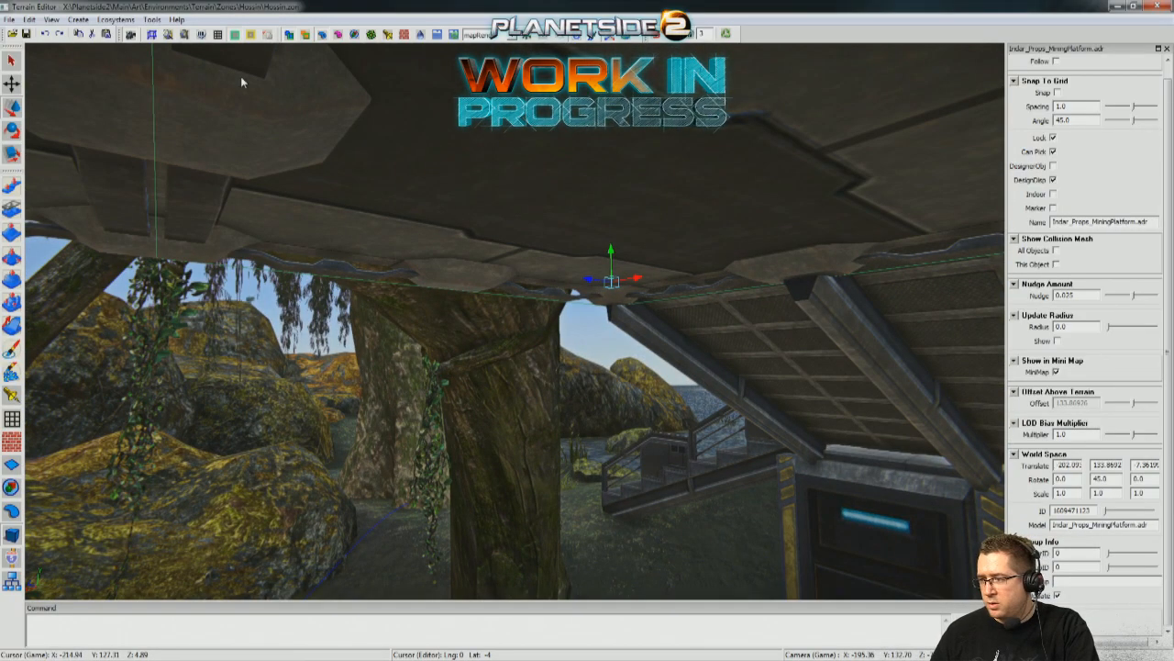
Duplicate the mining platform section and bring the copy across to the deck near the new stairs.
key(s)
right_drag(341, 149, 335, 262)
right_drag(500, 240, 487, 236)
right_drag(836, 297, 845, 311)
key(s)
key(w)
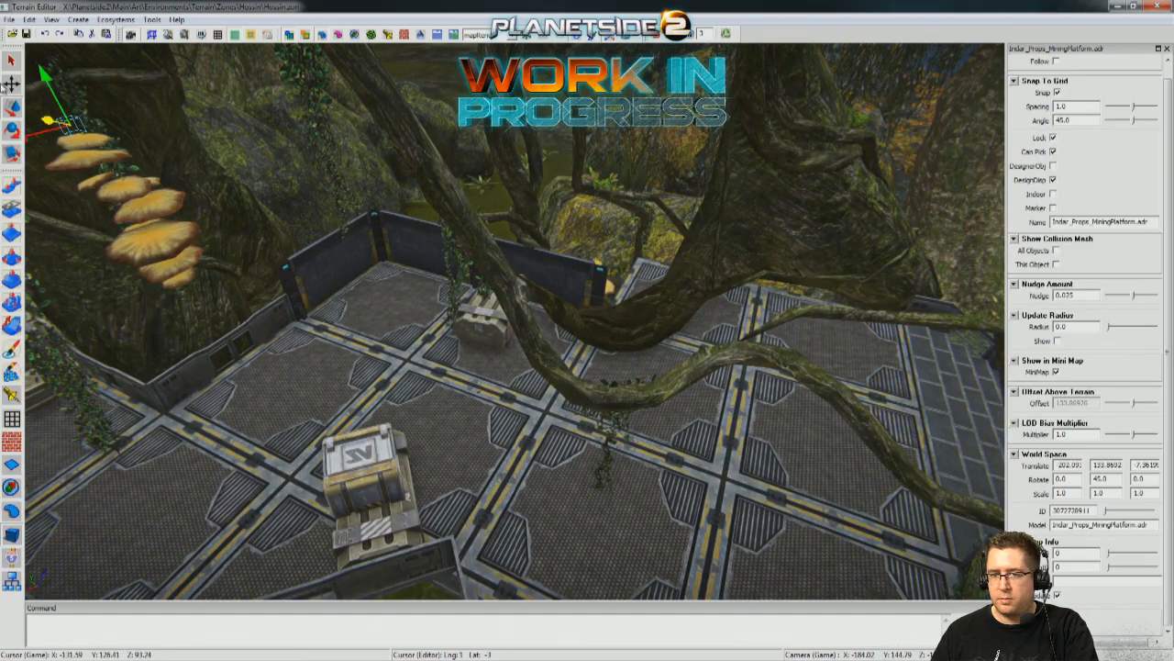
key(w)
key(a)
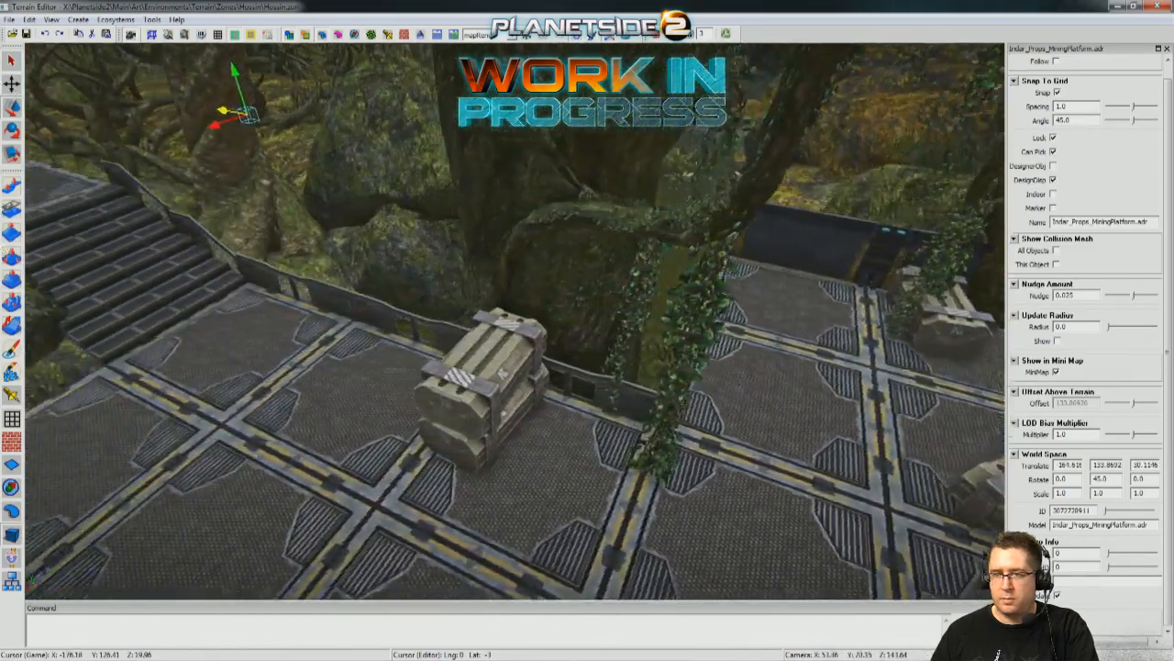
right_drag(378, 176, 357, 170)
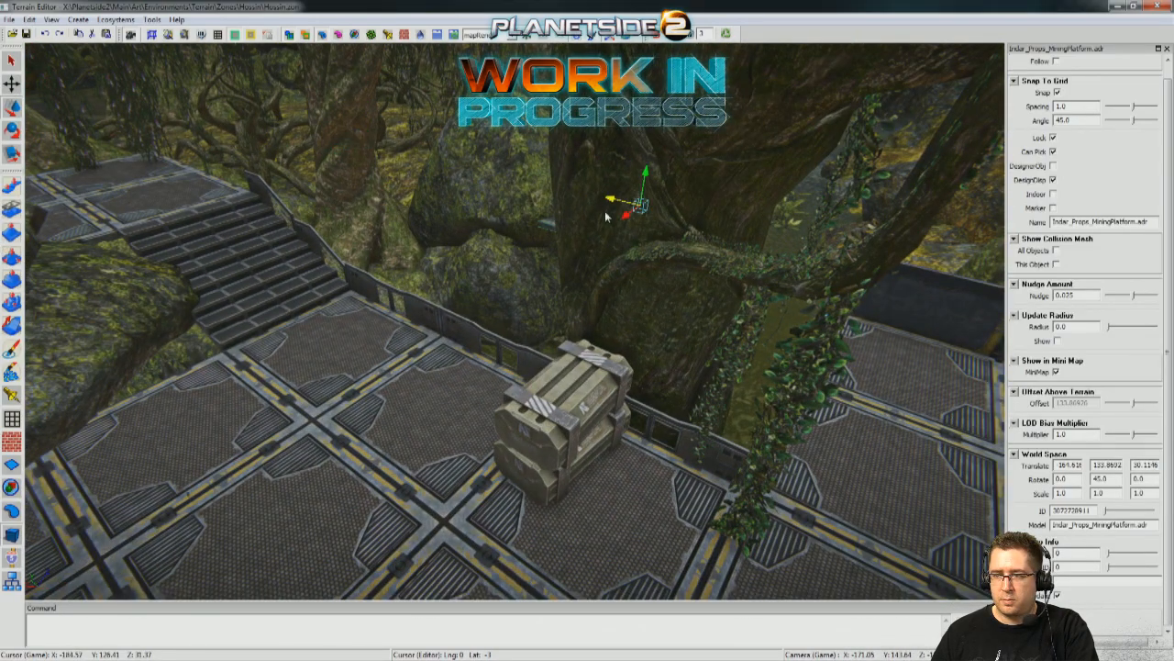
Slide the copied mining platform section along the deck until its corner meets the inner foot of the stairs.
drag(619, 213, 229, 385)
right_drag(229, 386, 119, 390)
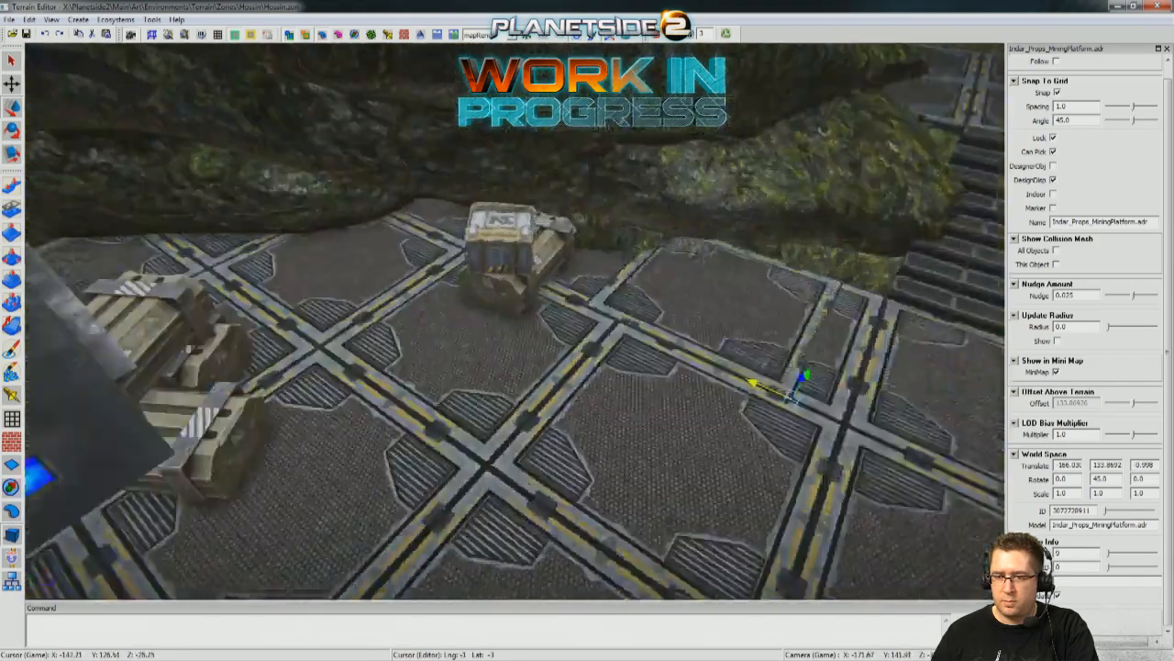
key(w)
right_drag(477, 266, 363, 520)
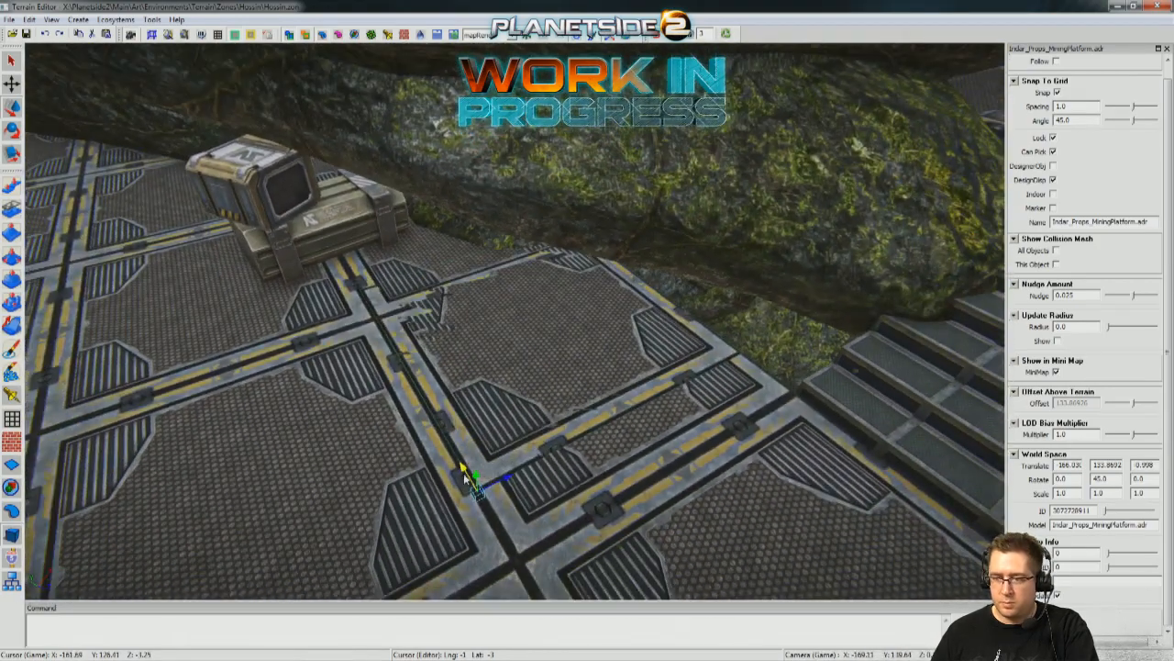
drag(479, 503, 868, 419)
right_drag(868, 419, 963, 404)
key(w)
right_drag(514, 321, 606, 335)
key(w)
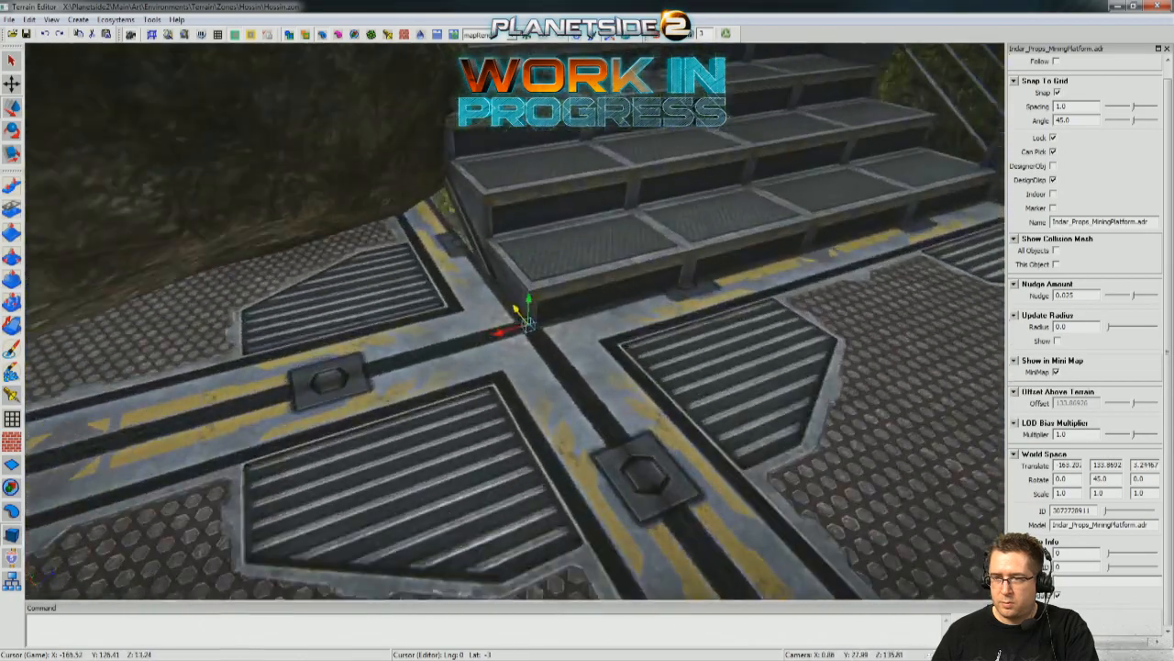
key(w)
right_drag(514, 321, 681, 6)
Inspect the joint at the foot of the stairs and the way up to the raised landing at walking height.
key(w)
key(s)
key(s)
key(w)
key(w)
key(s)
key(w)
click(508, 452)
key(s)
key(w)
key(w)
key(s)
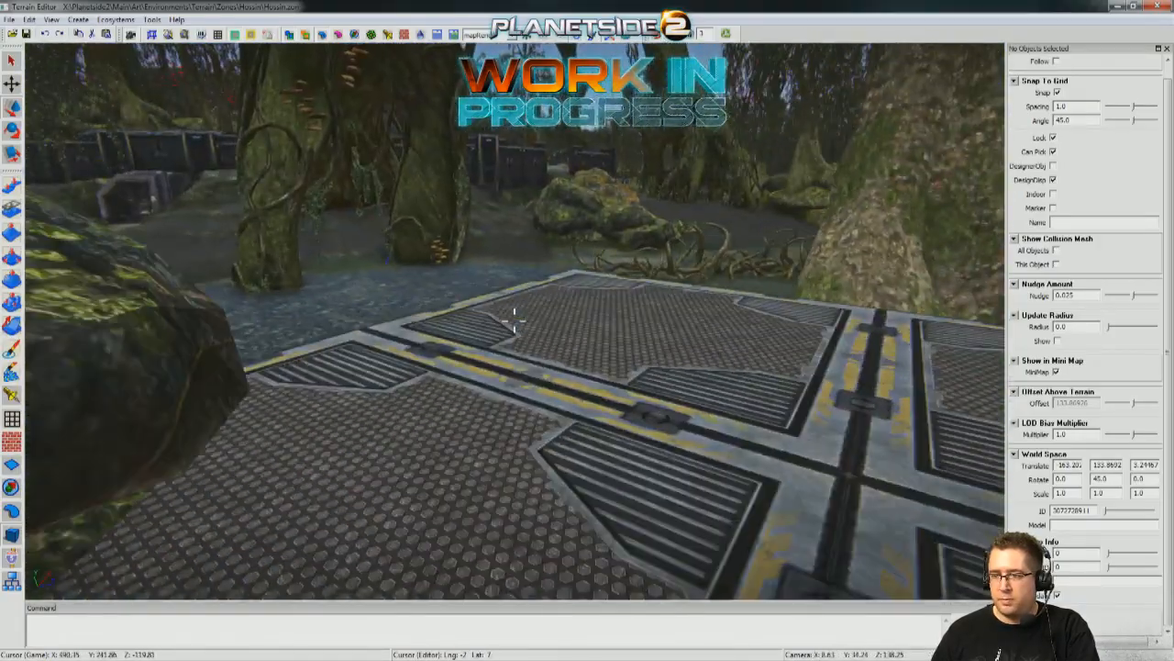
Survey the trees, shoreline and rocks from the raised landing to judge where cover is needed.
key(a)
right_drag(513, 321, 588, 320)
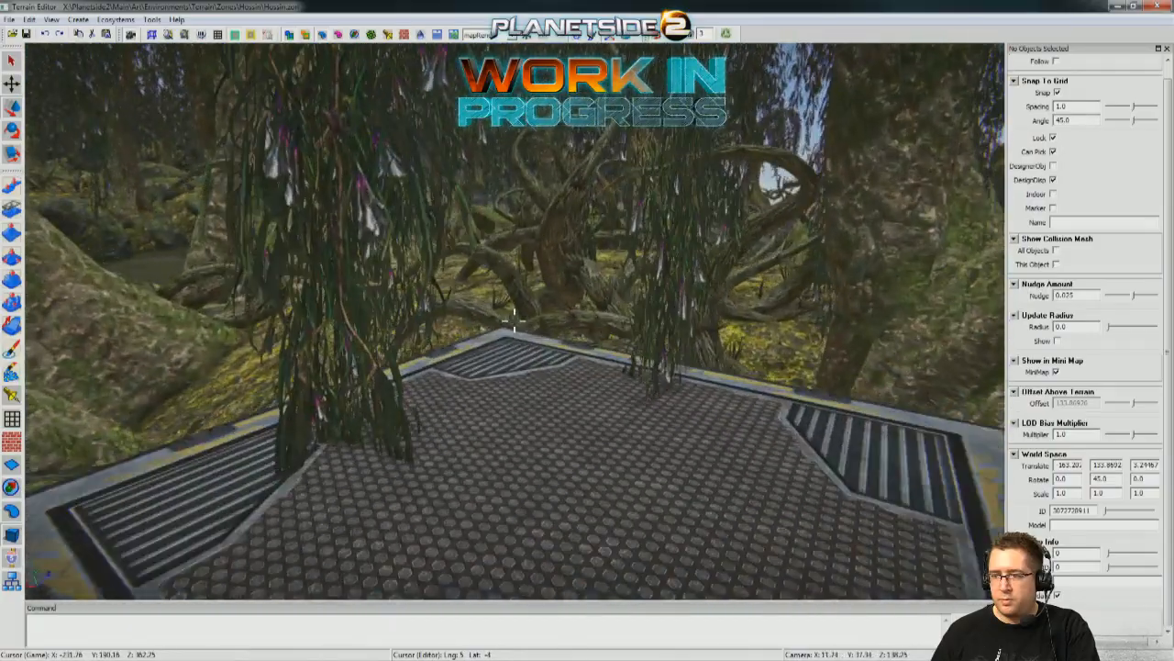
right_drag(514, 320, 404, 320)
key(a)
right_drag(514, 320, 431, 321)
key(a)
key(d)
key(w)
key(a)
key(w)
key(s)
right_drag(514, 320, 415, 367)
key(w)
Copy a modular catwalk wall from the far platform onto the raised landing and turn it parallel to the outer edge.
click(444, 321)
right_drag(444, 322, 491, 356)
key(w)
key(s)
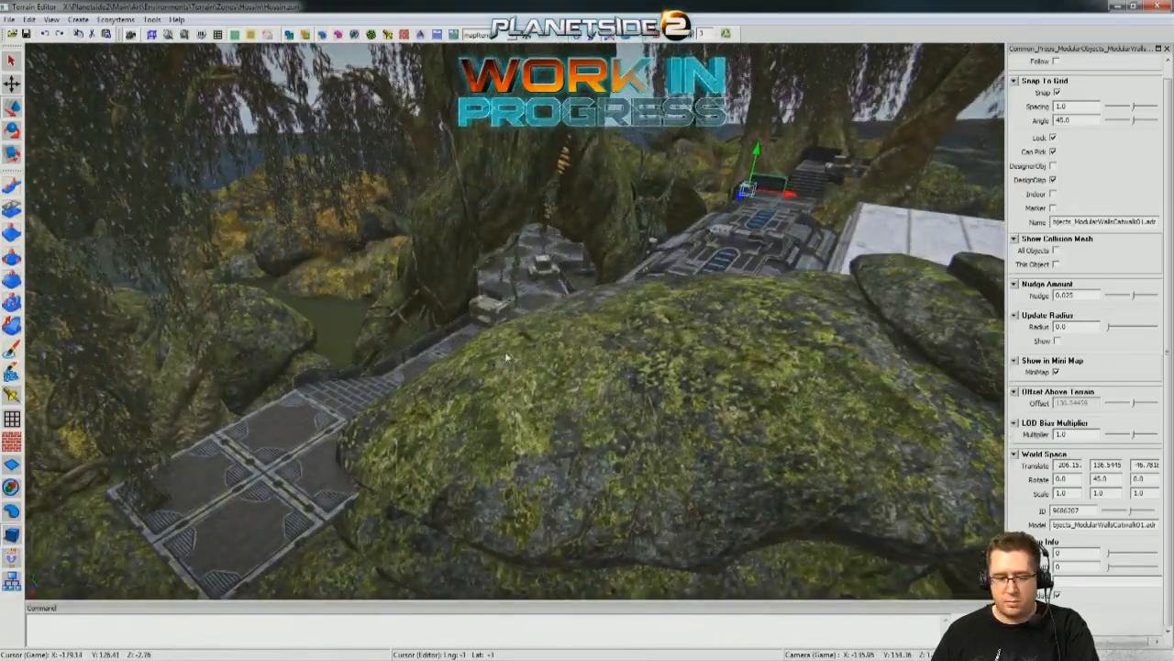
right_drag(185, 463, 446, 476)
drag(439, 393, 383, 401)
right_drag(384, 401, 525, 312)
key(e)
drag(539, 355, 363, 338)
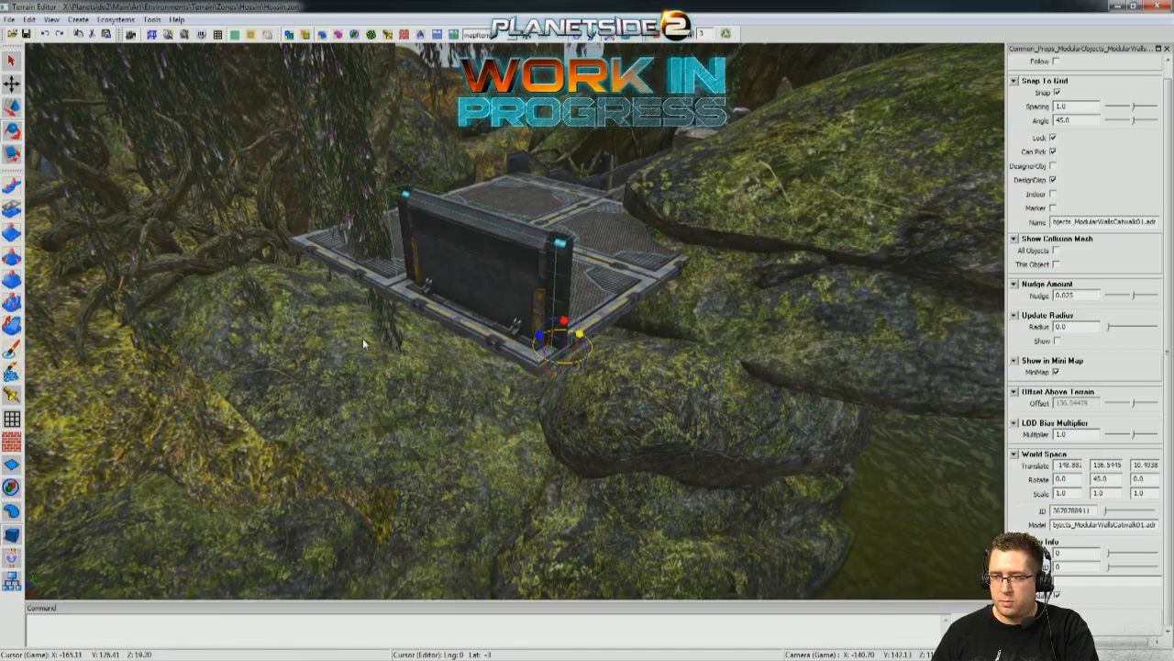
Set the catwalk wall's position to the landing's translate values -162.495, 136.4705 and 11.0227.
right_drag(360, 337, 467, 411)
scroll(468, 410, down, 3)
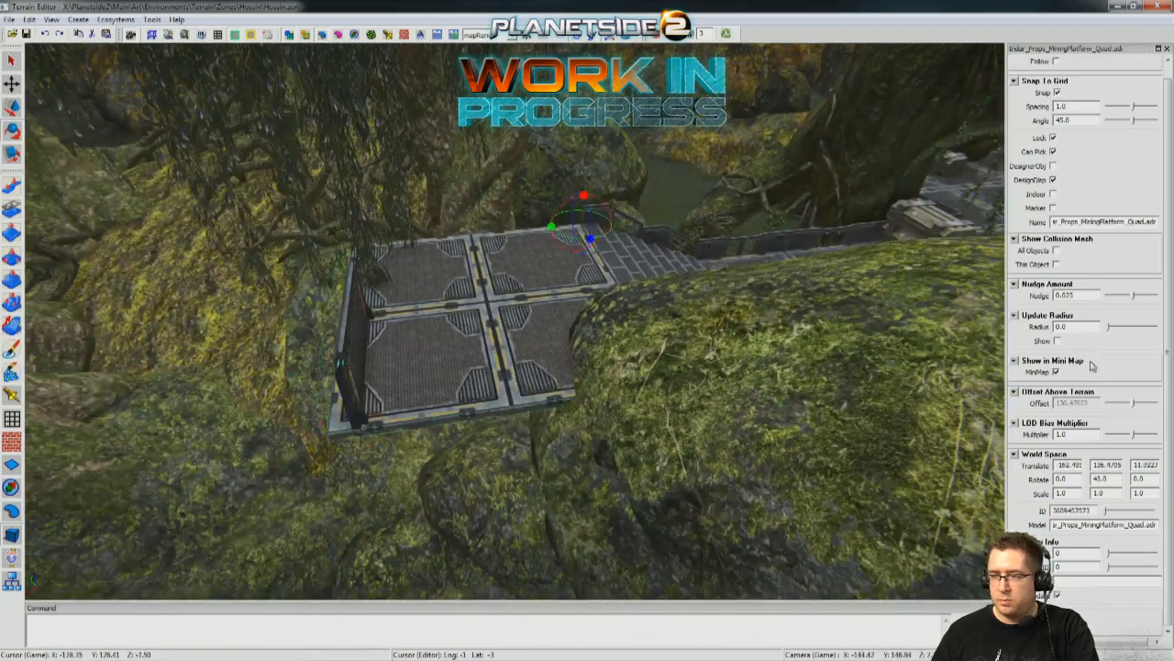
click(354, 349)
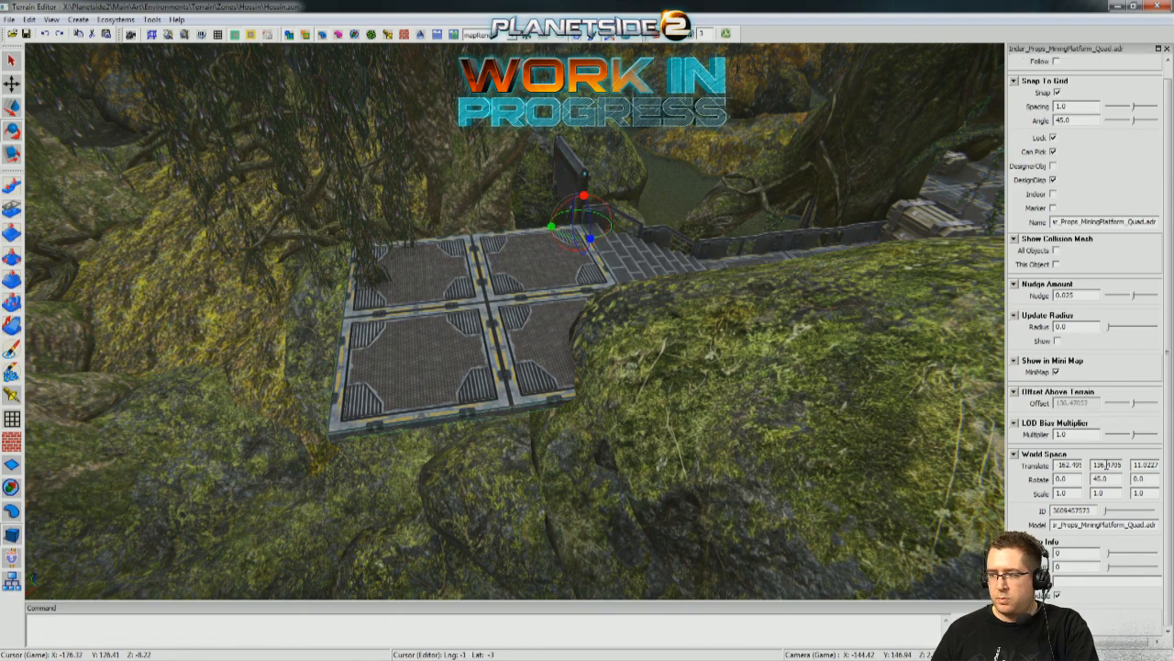
click(578, 184)
scroll(700, 329, up, 5)
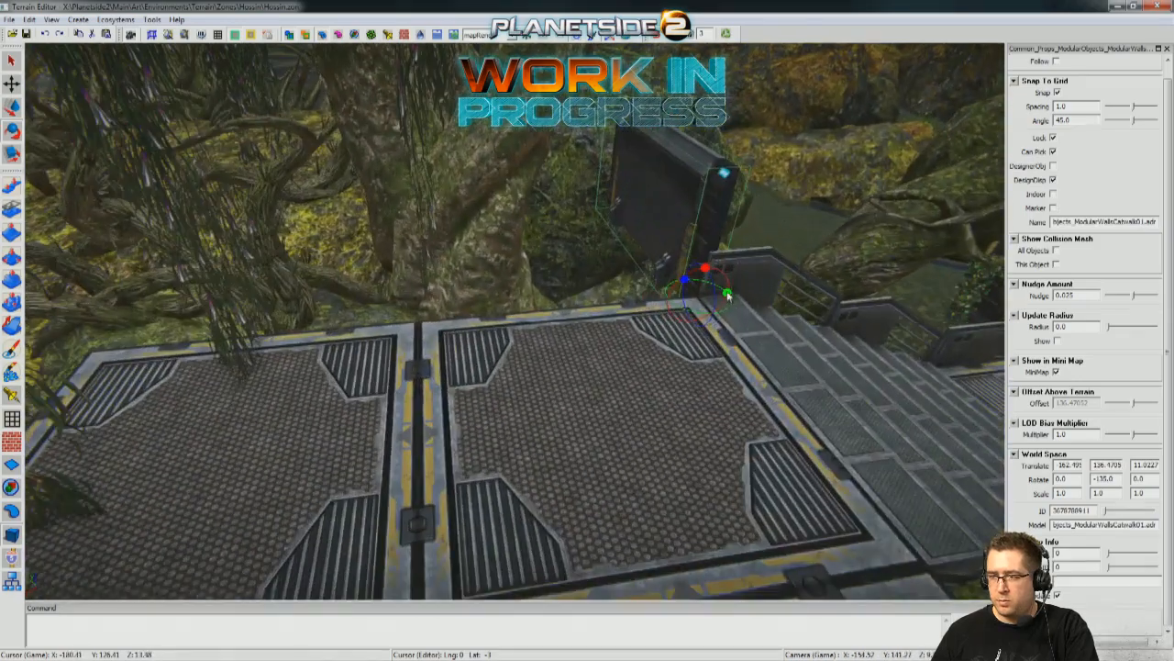
Turn the catwalk wall to 135 degrees at the landing's far corner and place a copy at -135 degrees along the adjoining edge.
drag(727, 294, 105, 294)
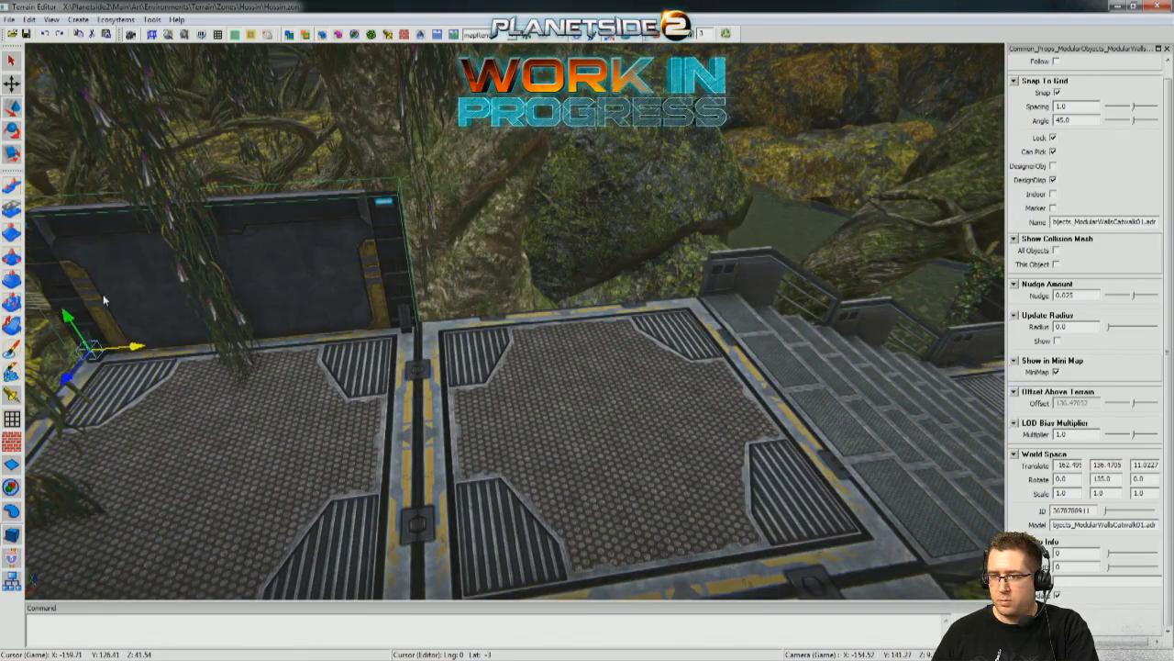
scroll(107, 293, down, 5)
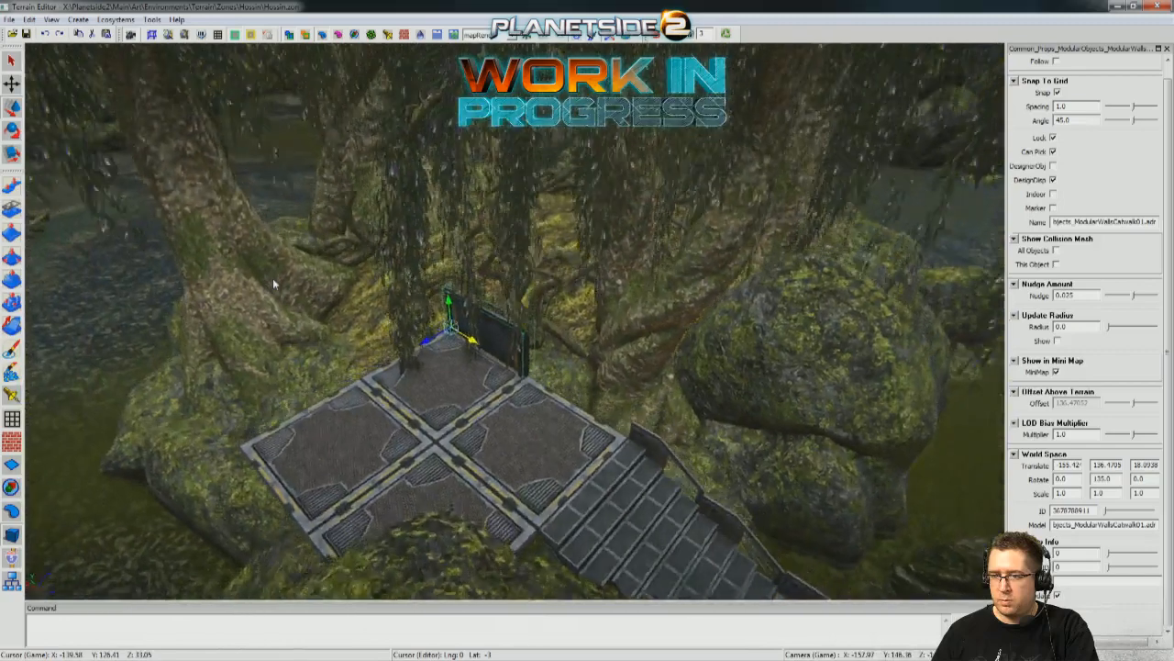
scroll(274, 284, up, 3)
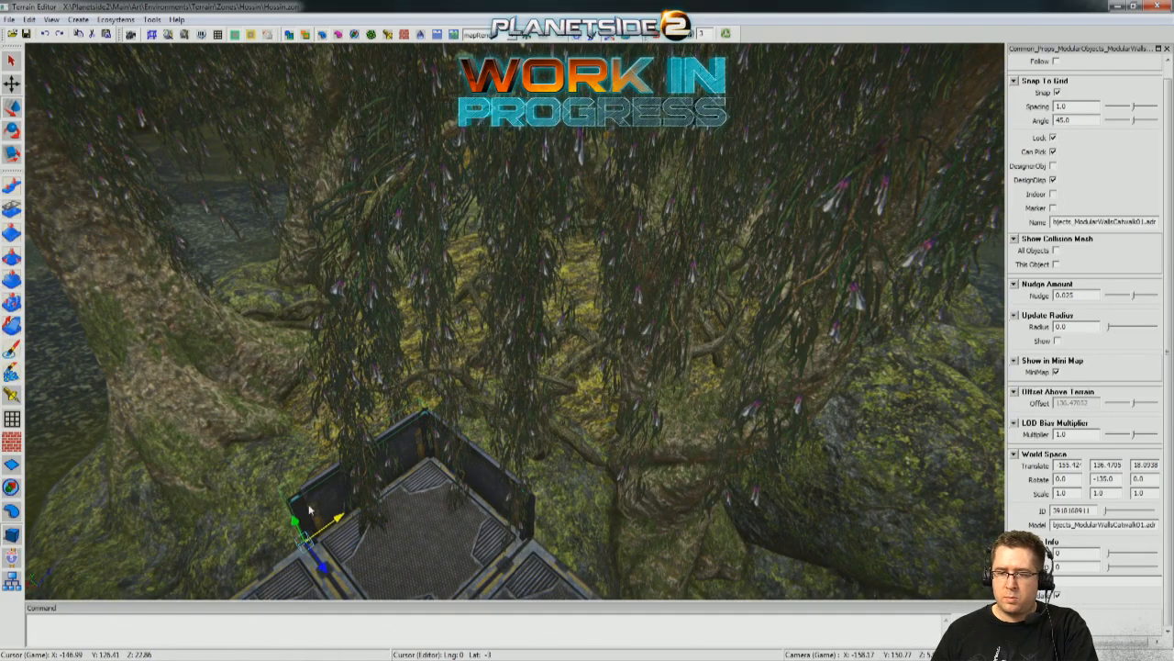
middle_drag(551, 321, 688, 312)
middle_drag(514, 321, 707, 334)
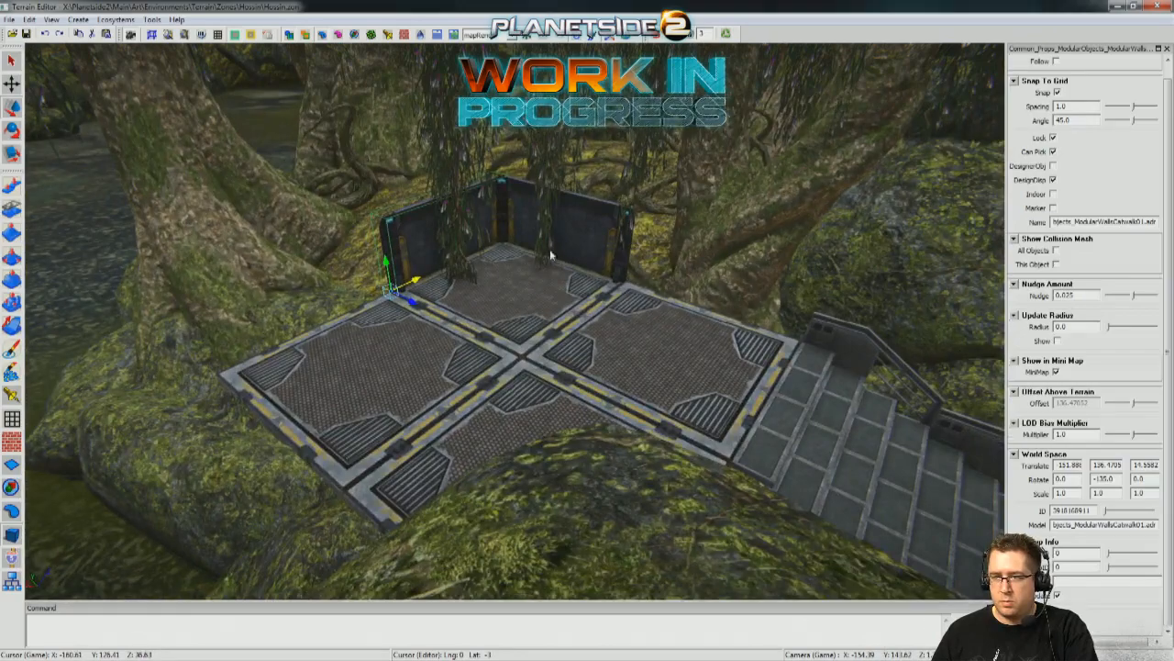
Try another catwalk wall section along the landing's edge beside the top of the stairs, and delete it.
shift+drag(527, 248, 656, 291)
middle_drag(656, 291, 826, 321)
middle_drag(587, 321, 839, 349)
middle_drag(839, 500, 655, 310)
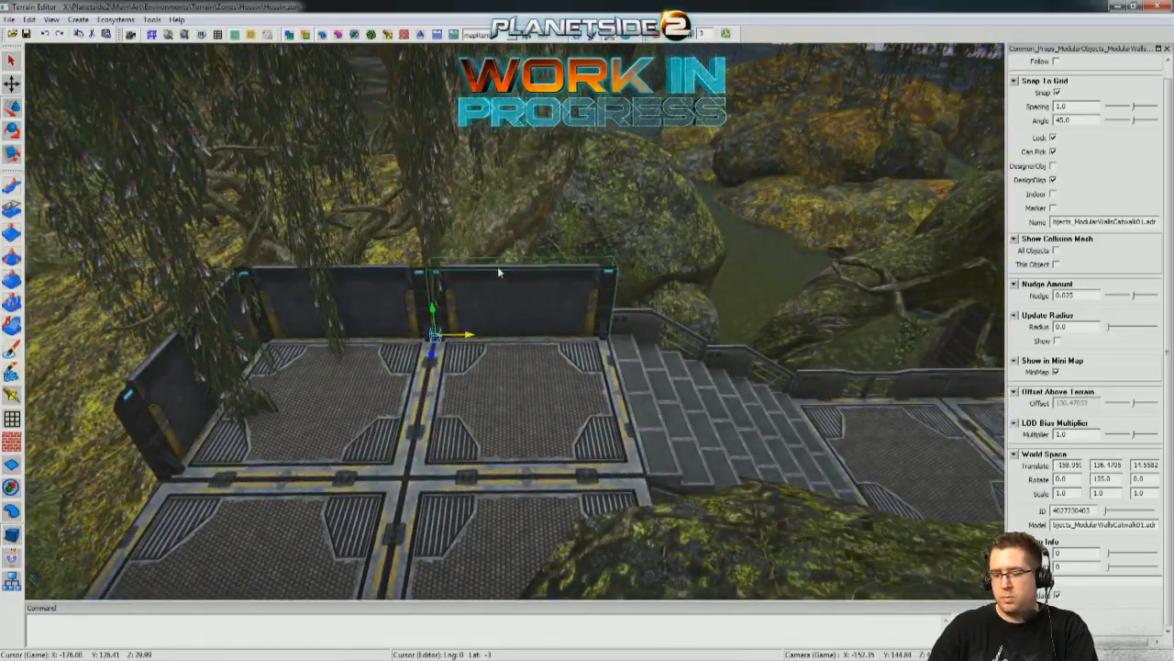
key(Delete)
Copy an armored rail from the lower platform and lift it over toward the raised landing's open edge beside the stairs.
key(d)
click(576, 382)
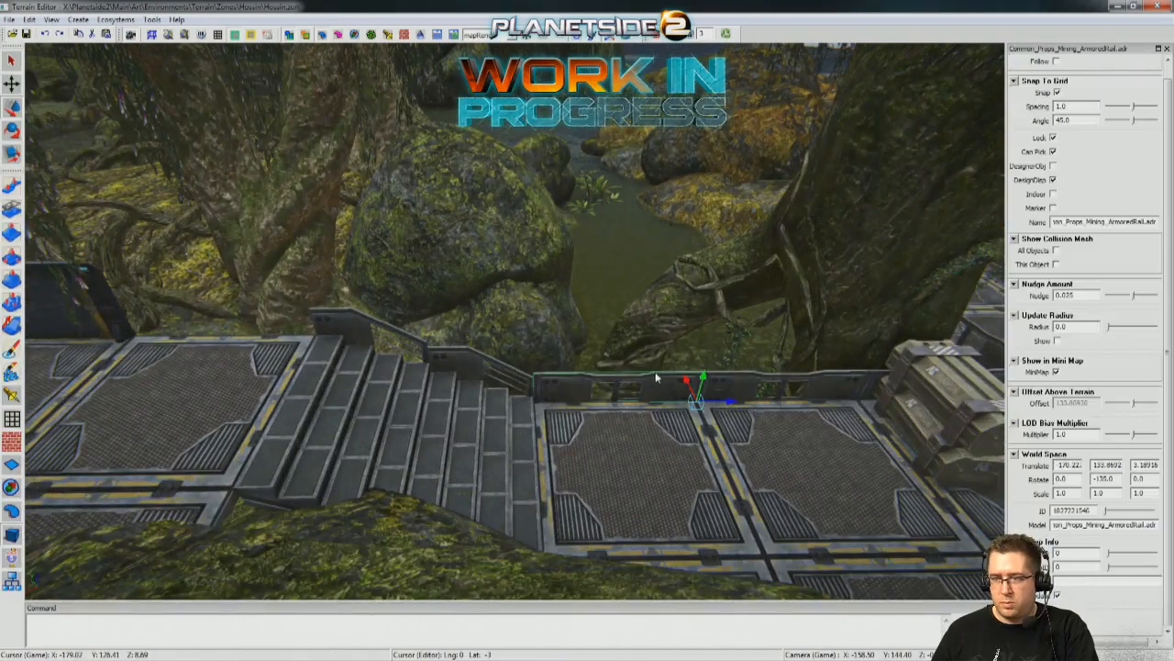
drag(744, 267, 396, 308)
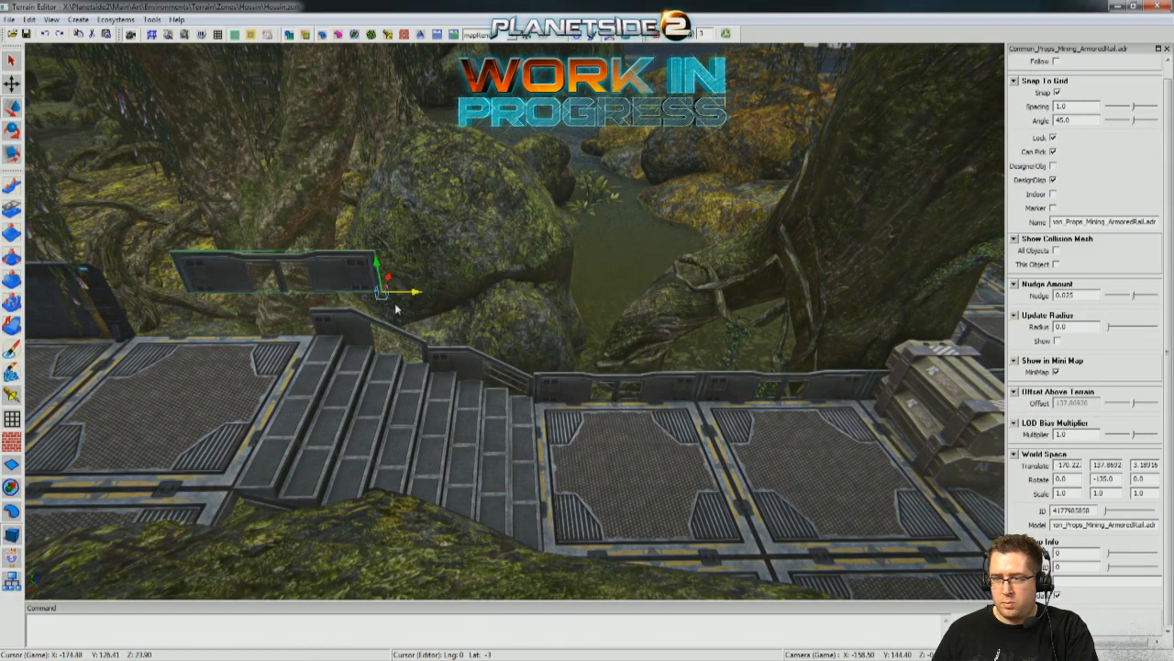
key(a)
Match the copied rail's position to the landing platform's translate values -162.495, 136.4705 and 11.0227.
click(523, 445)
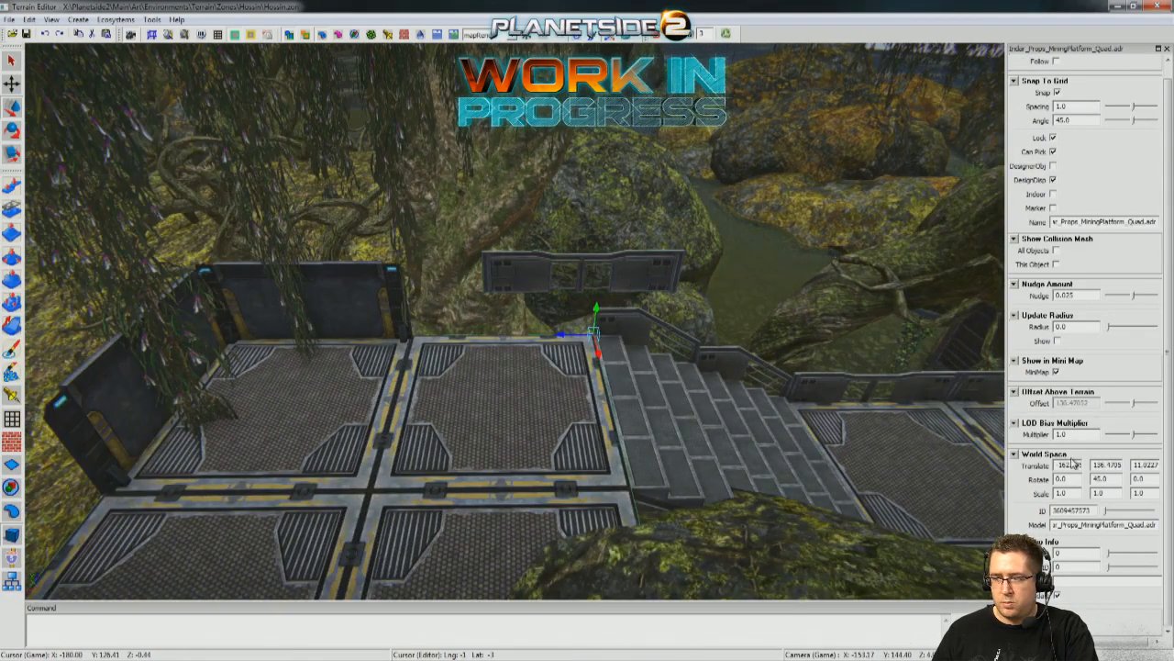
drag(515, 251, 462, 388)
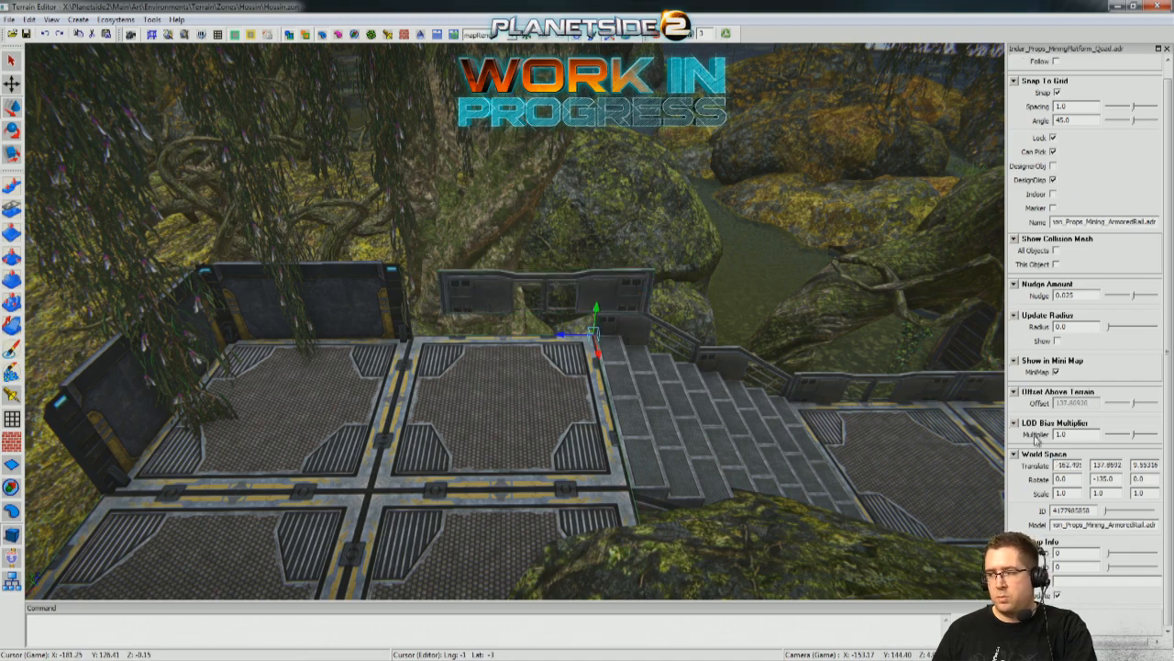
drag(550, 305, 477, 315)
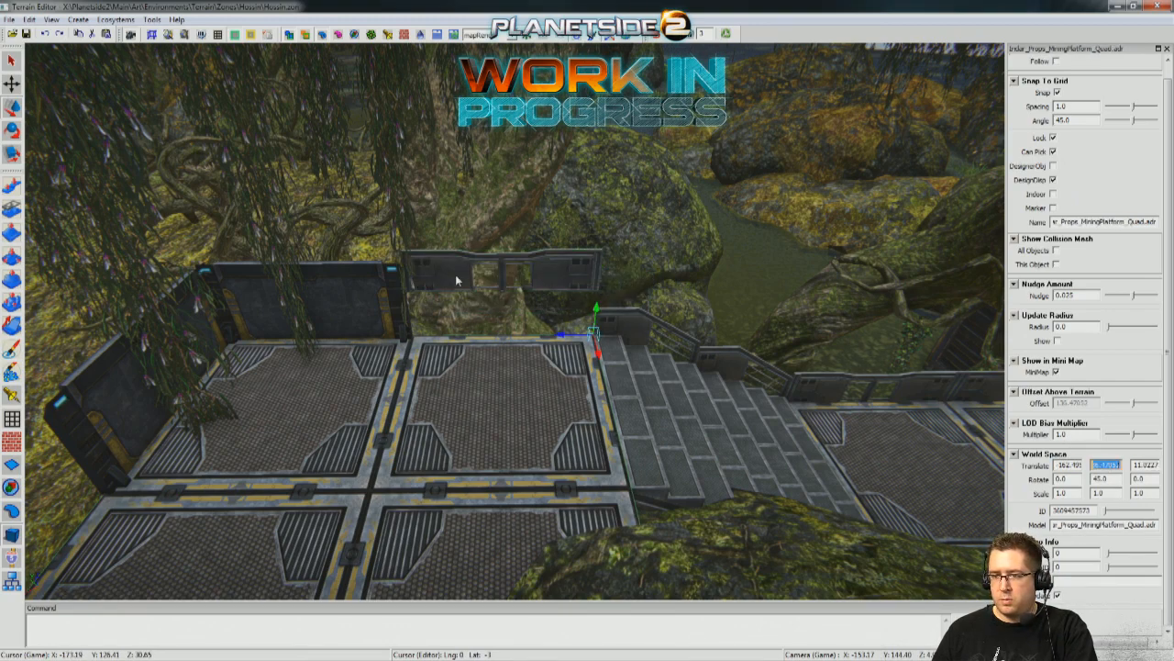
click(457, 280)
text(136.4705)
key(Return)
Turn off grid snapping and shift the rail slightly to -162.448 and 10.9758 so it lines up with the landing's edge.
right_drag(540, 338, 608, 340)
drag(556, 562, 543, 563)
right_drag(643, 367, 687, 312)
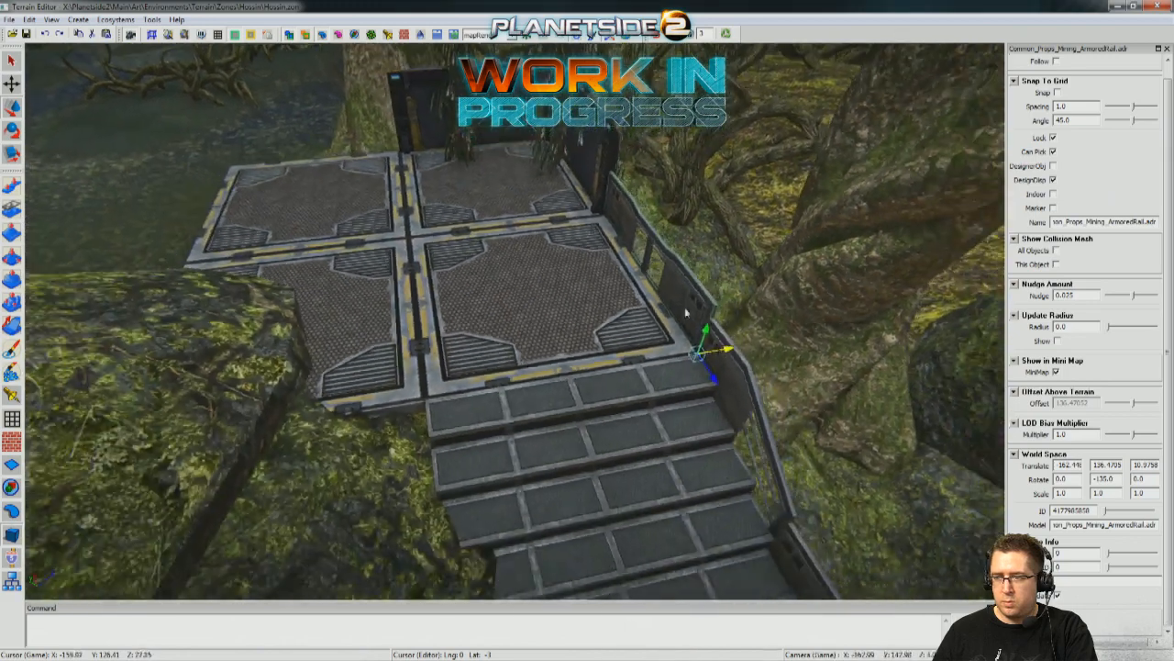
click(866, 384)
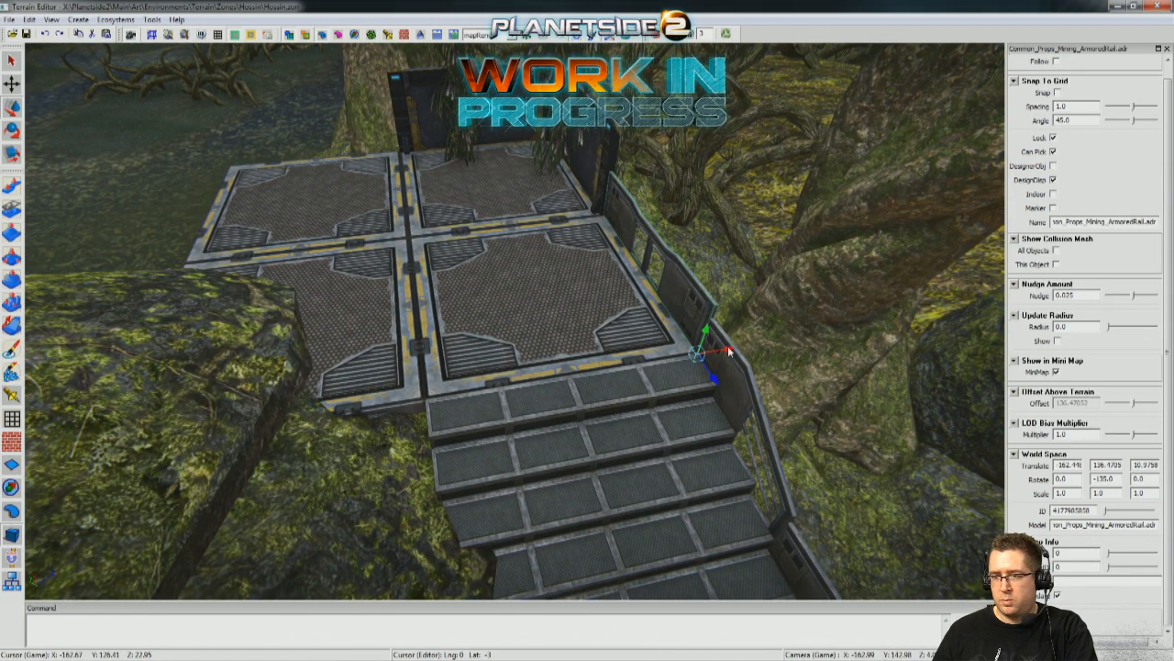
drag(728, 352, 381, 359)
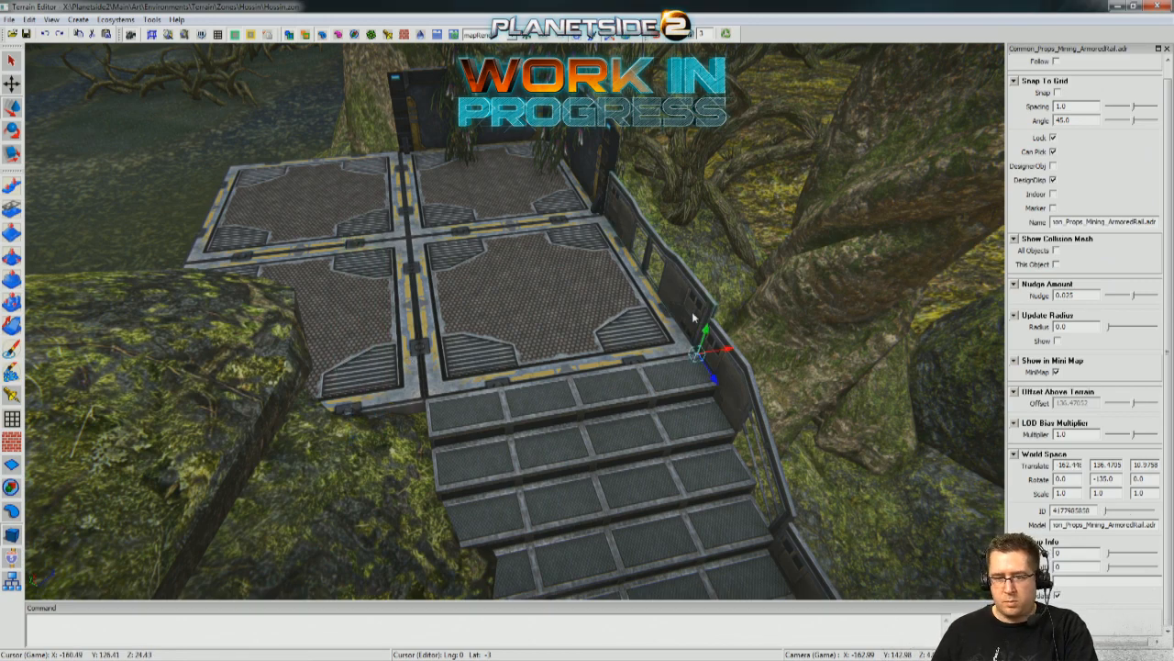
Copy two armored rails along the landing's water-side edge and a third, turned to 135 degrees, across its open end.
drag(294, 352, 481, 197)
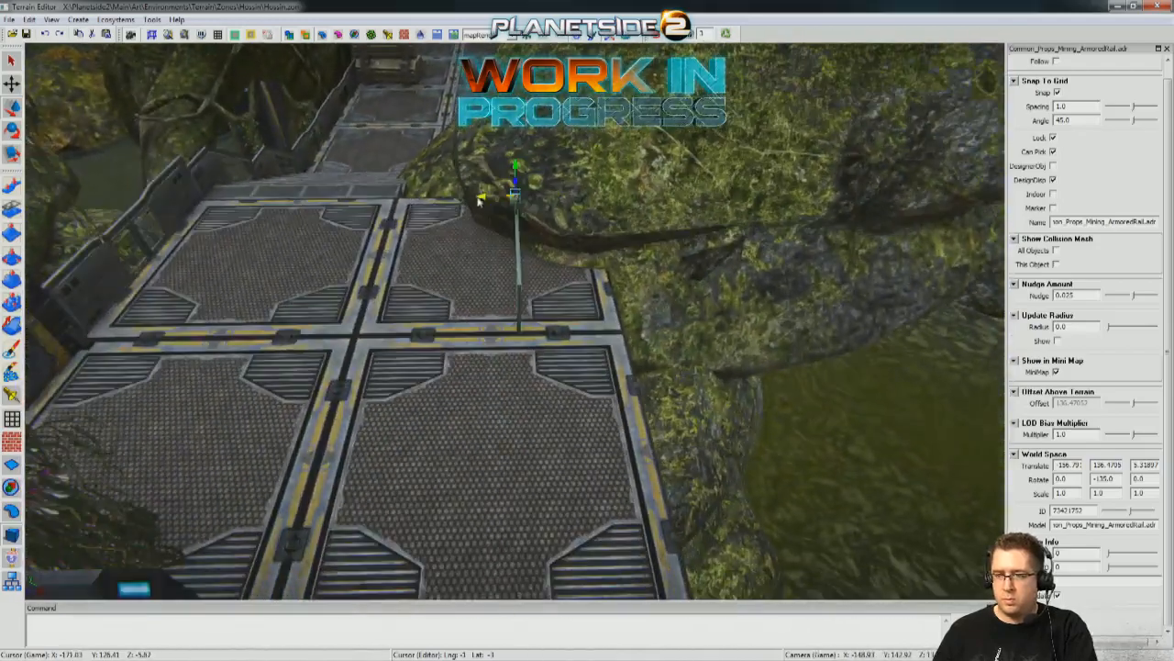
alt+drag(570, 210, 570, 212)
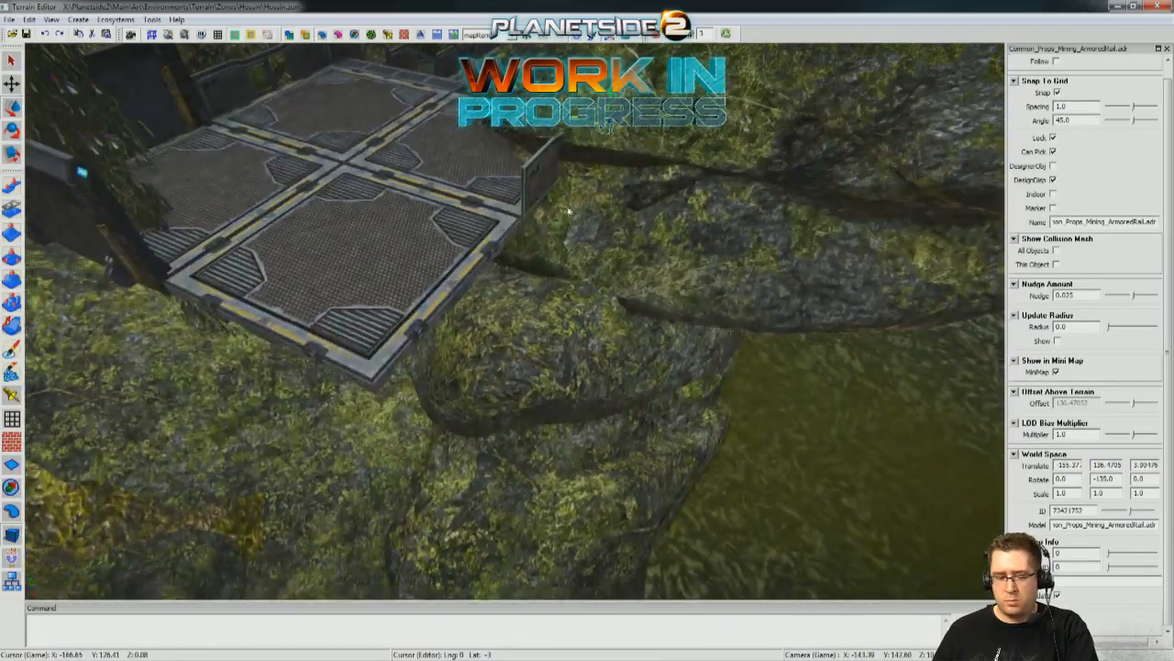
shift+drag(617, 115, 586, 152)
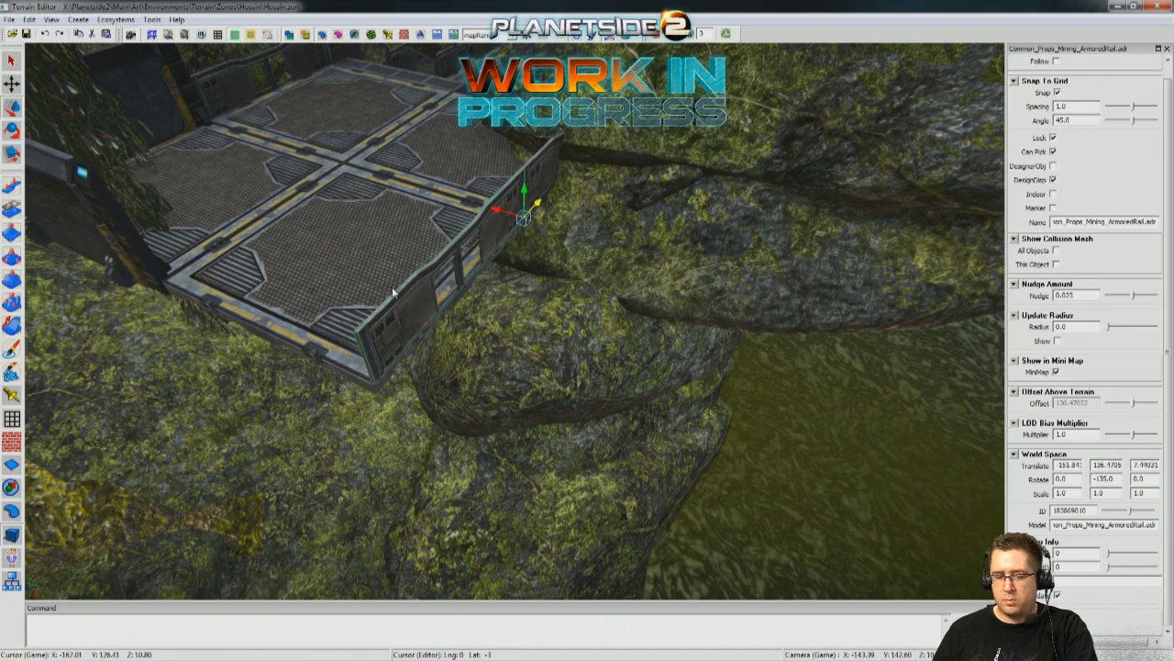
shift+drag(535, 210, 444, 243)
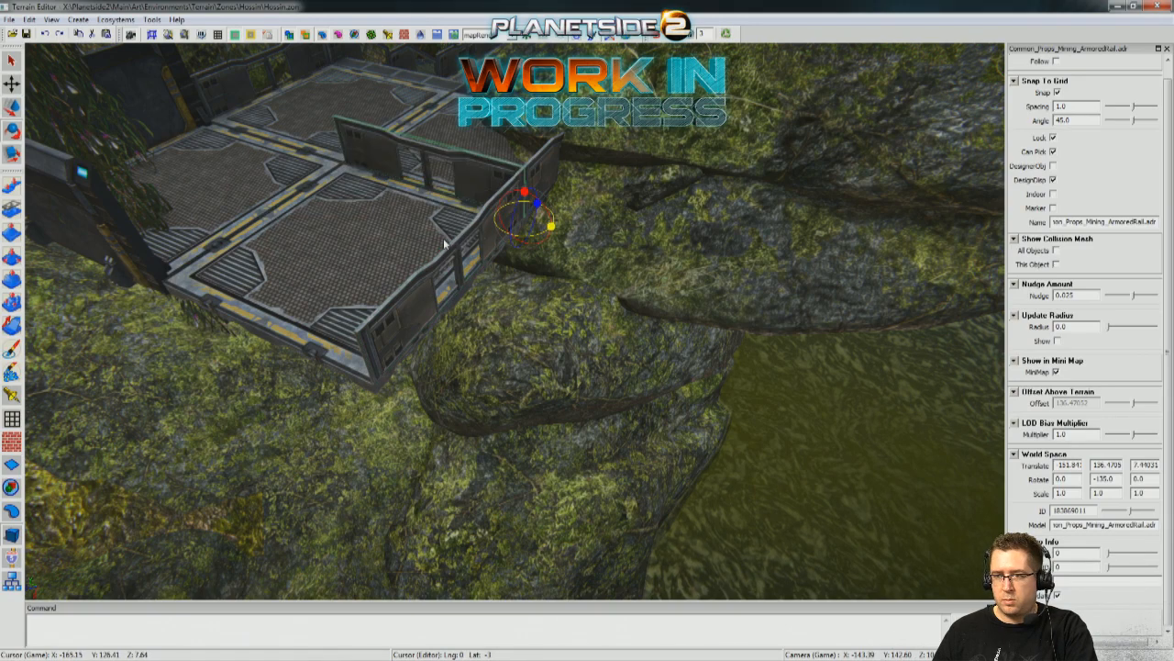
right_drag(372, 308, 373, 355)
Select both water-side rails and shift them together, without snapping, flush with the landing's outer edge.
ctrl+click(442, 266)
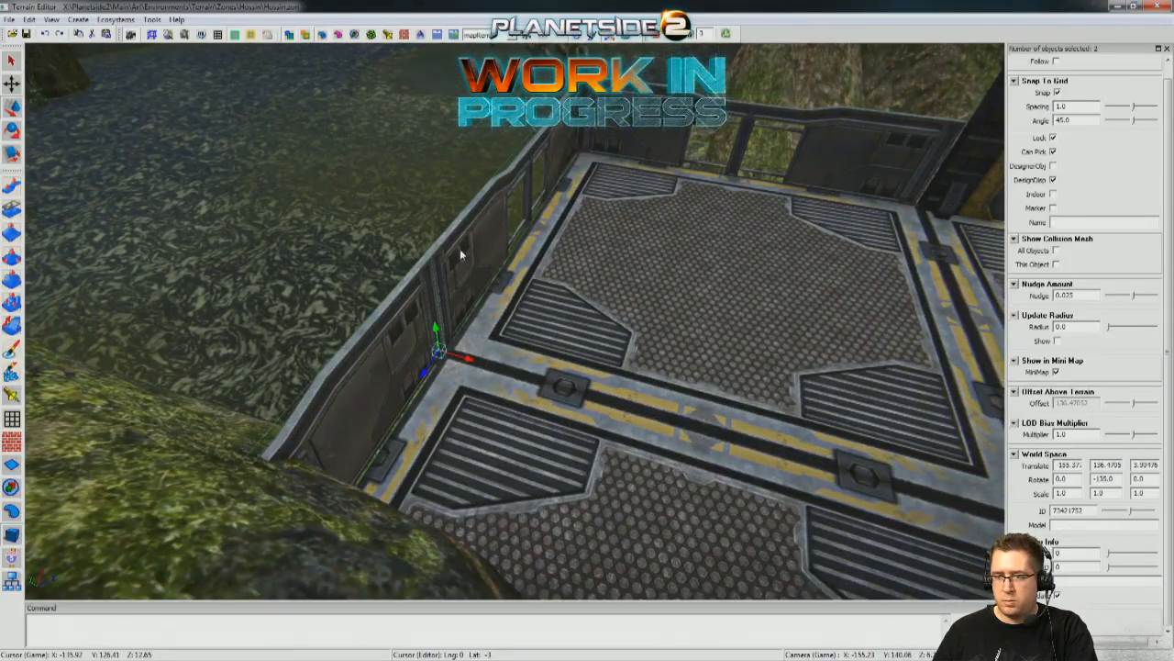
ctrl+click(379, 360)
right_drag(379, 359, 501, 561)
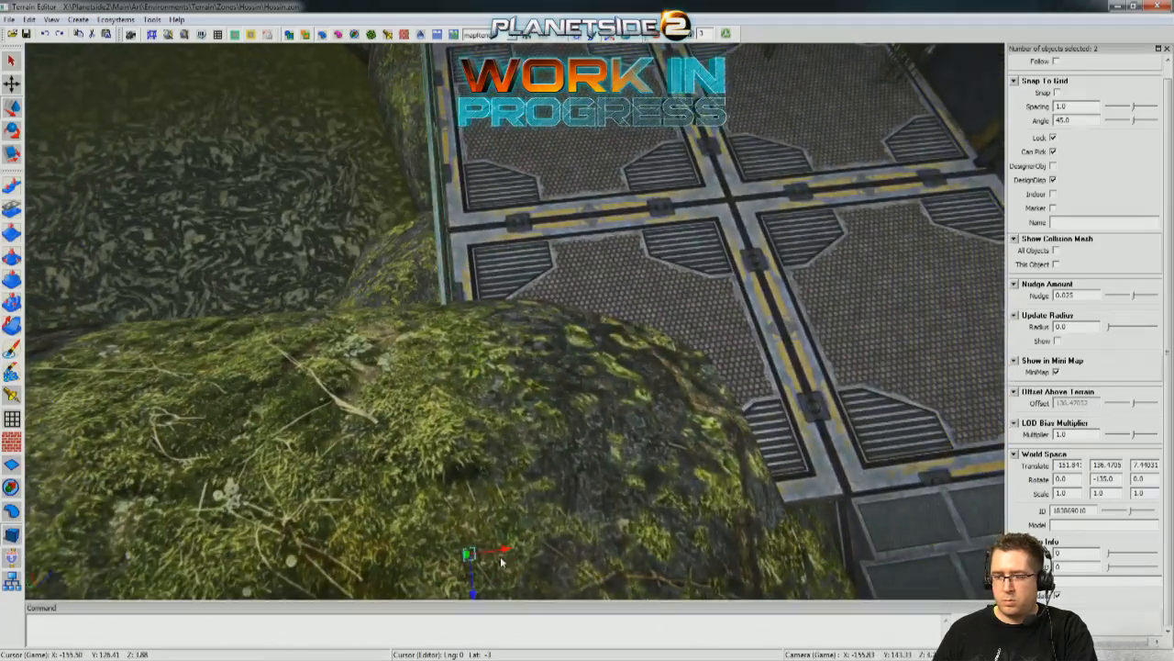
right_drag(512, 519, 551, 578)
Align the end rail with the landing's outer corner at -148.355, 136.4705 and 11.0256.
right_drag(443, 171, 548, 440)
click(548, 440)
drag(675, 494, 661, 496)
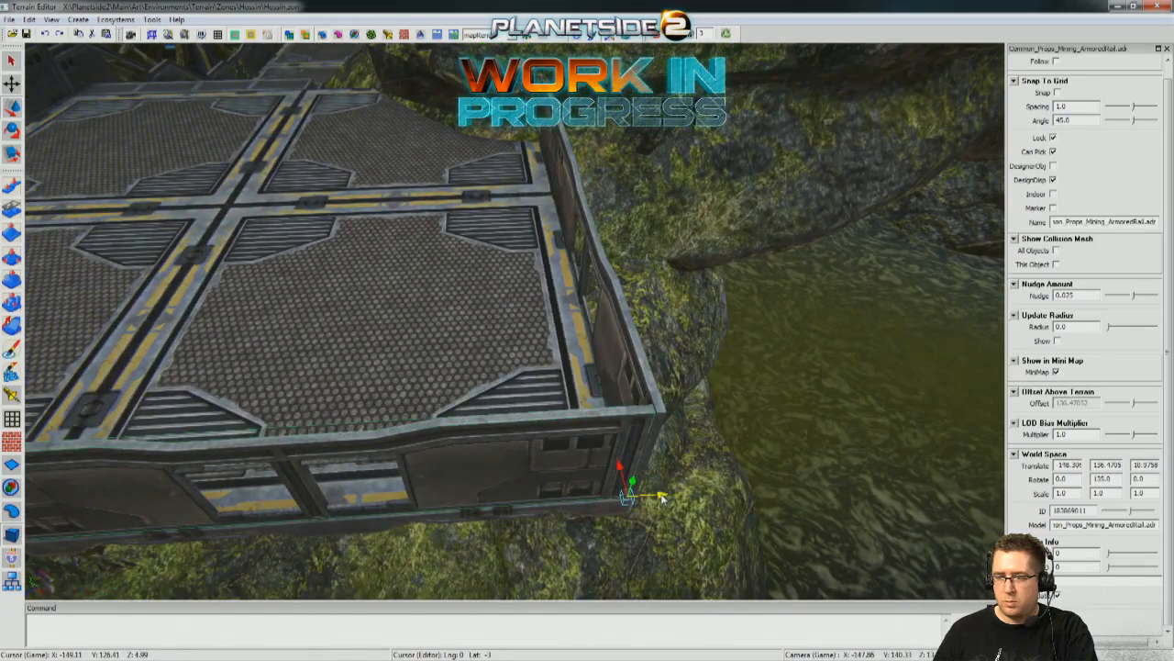
right_drag(670, 496, 547, 201)
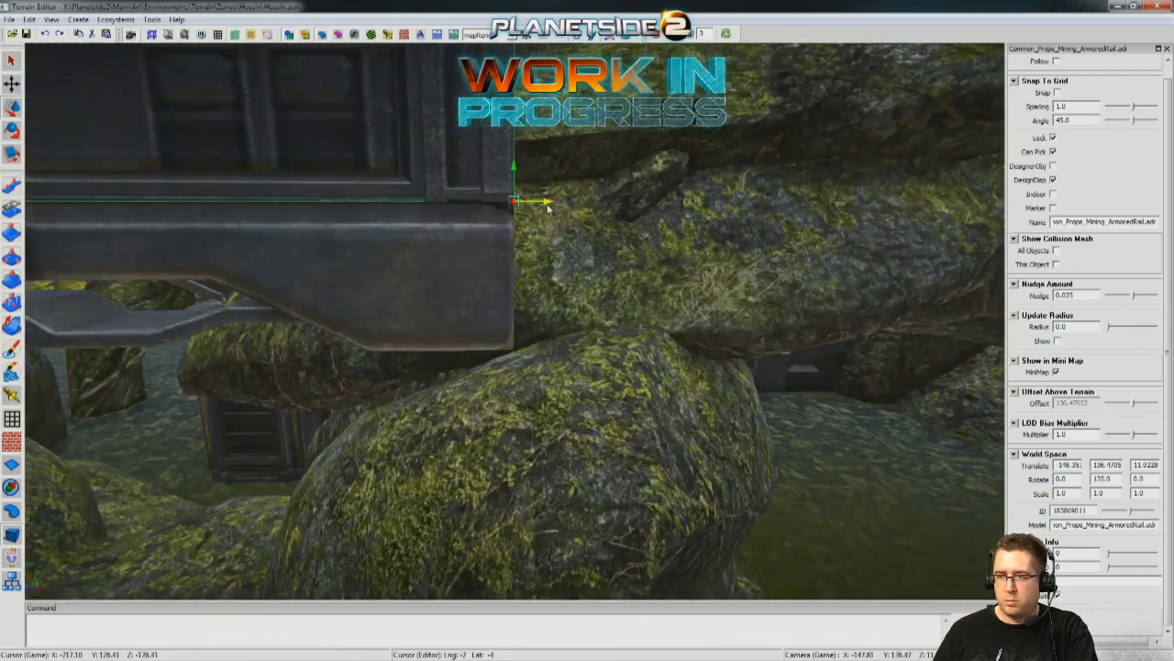
drag(547, 203, 549, 204)
right_drag(549, 204, 606, 275)
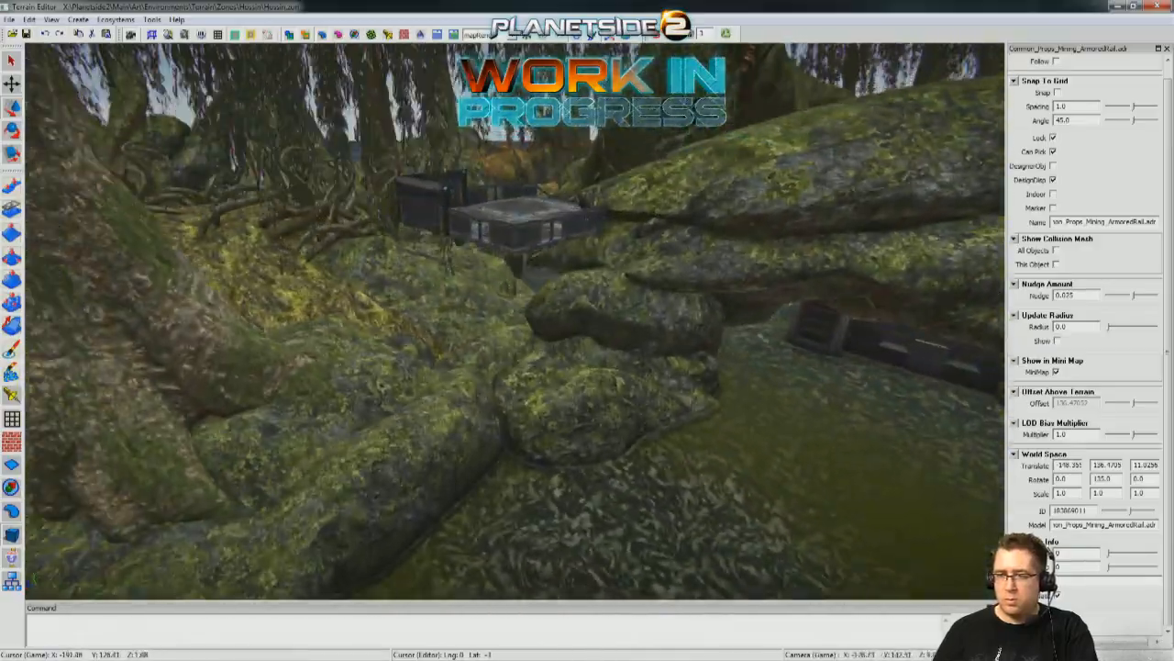
Copy a modular wall column beneath the raised landing as a support and raise it to a height of 123.8427.
click(758, 439)
right_drag(757, 439, 569, 526)
right_drag(427, 383, 545, 382)
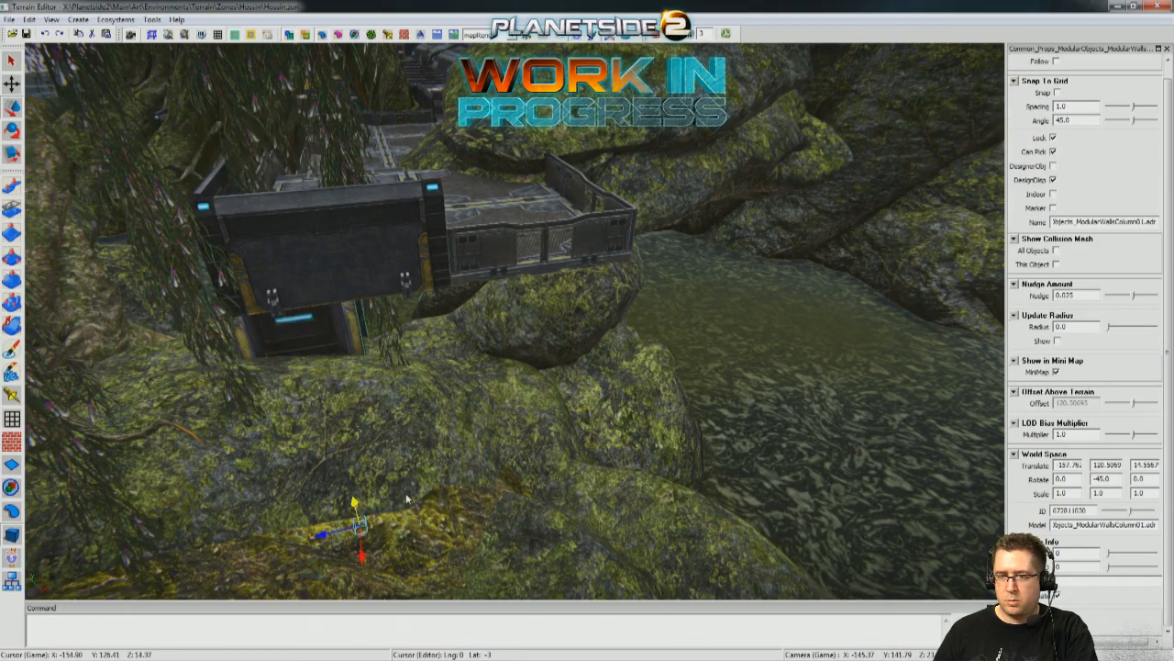
drag(401, 516, 447, 512)
right_drag(447, 512, 486, 470)
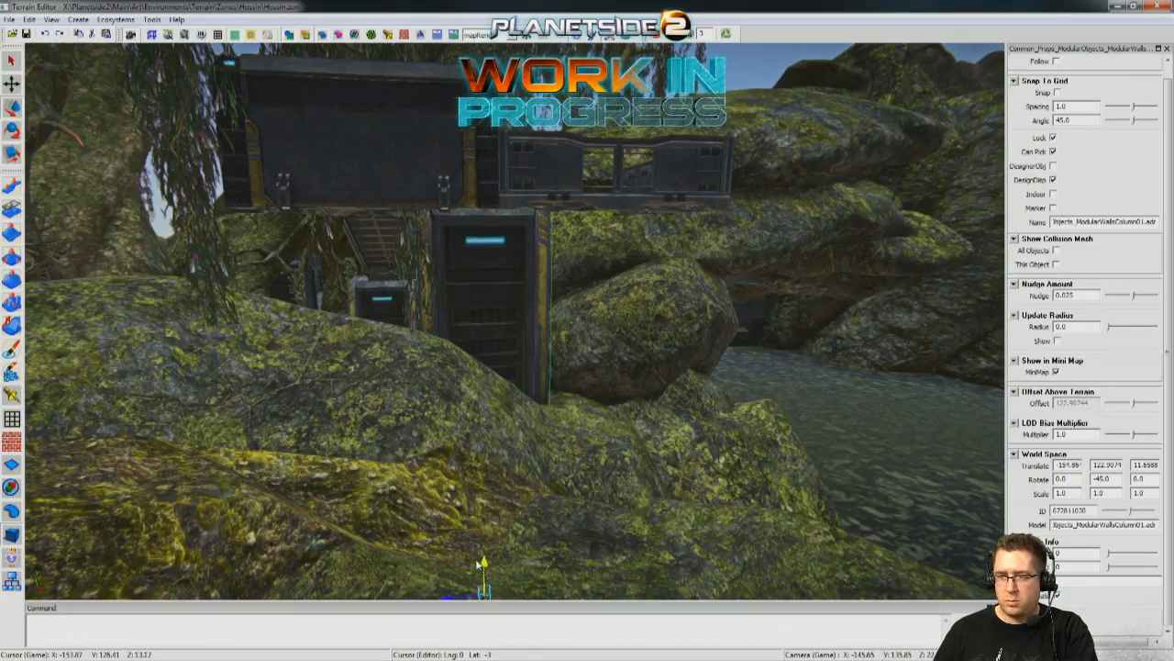
right_drag(550, 514, 499, 494)
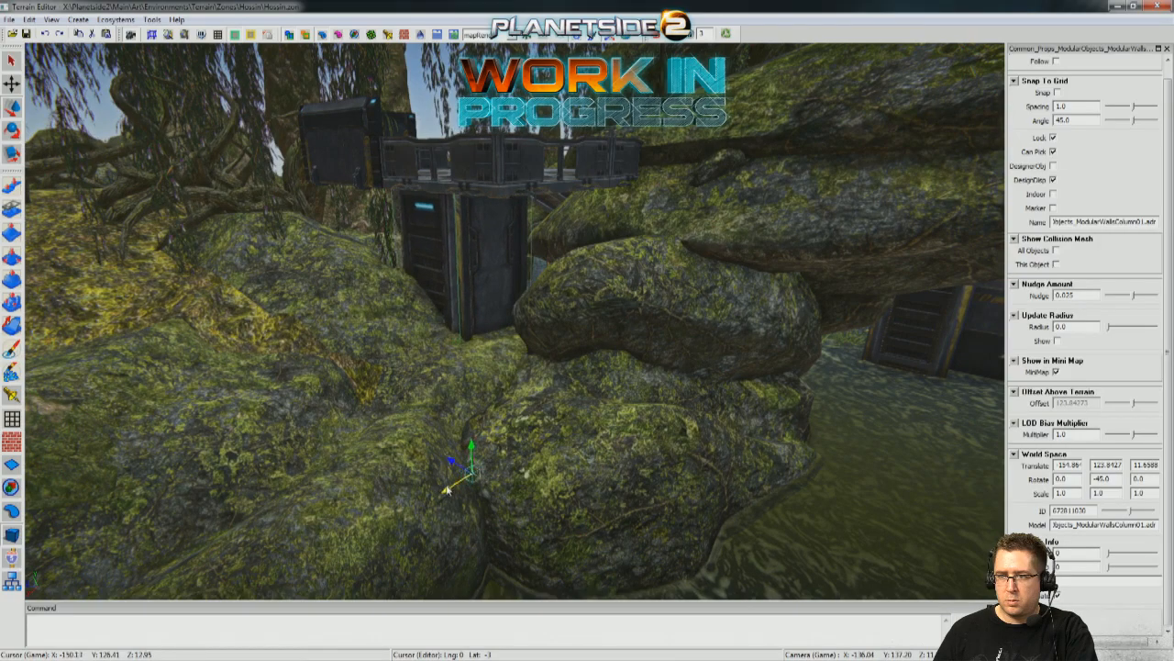
Shift the support column horizontally beneath the landing to -154.345 and 12.7342, and deselect it.
drag(447, 489, 445, 490)
right_drag(446, 491, 458, 432)
drag(505, 540, 481, 543)
right_drag(481, 543, 423, 479)
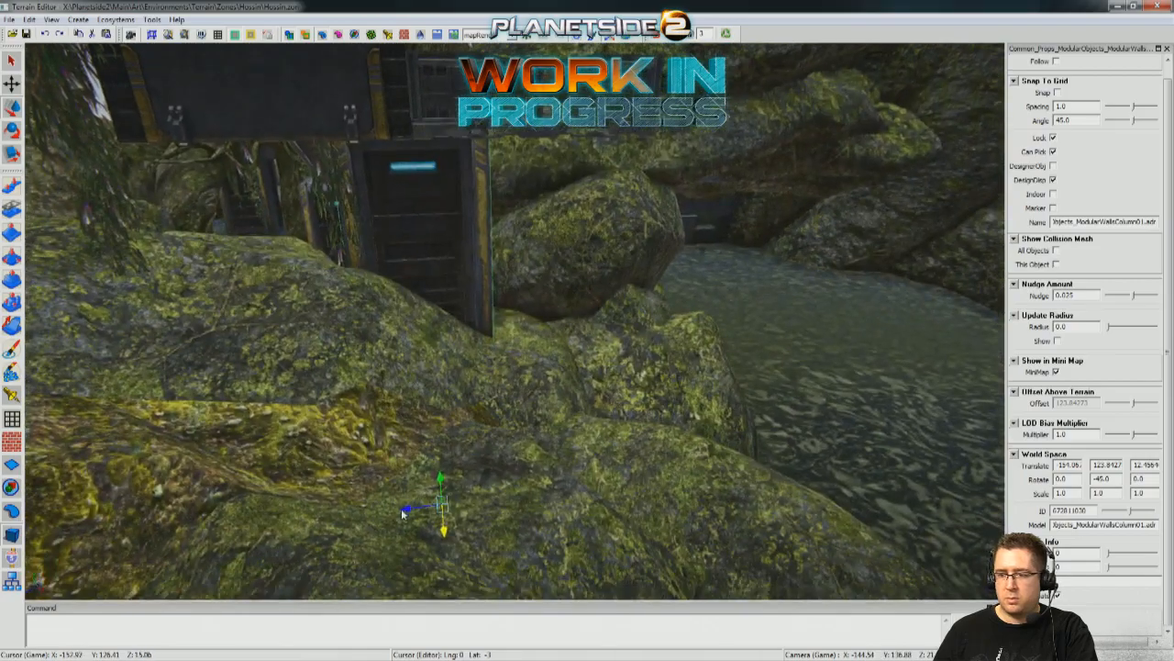
right_drag(395, 521, 474, 400)
click(651, 403)
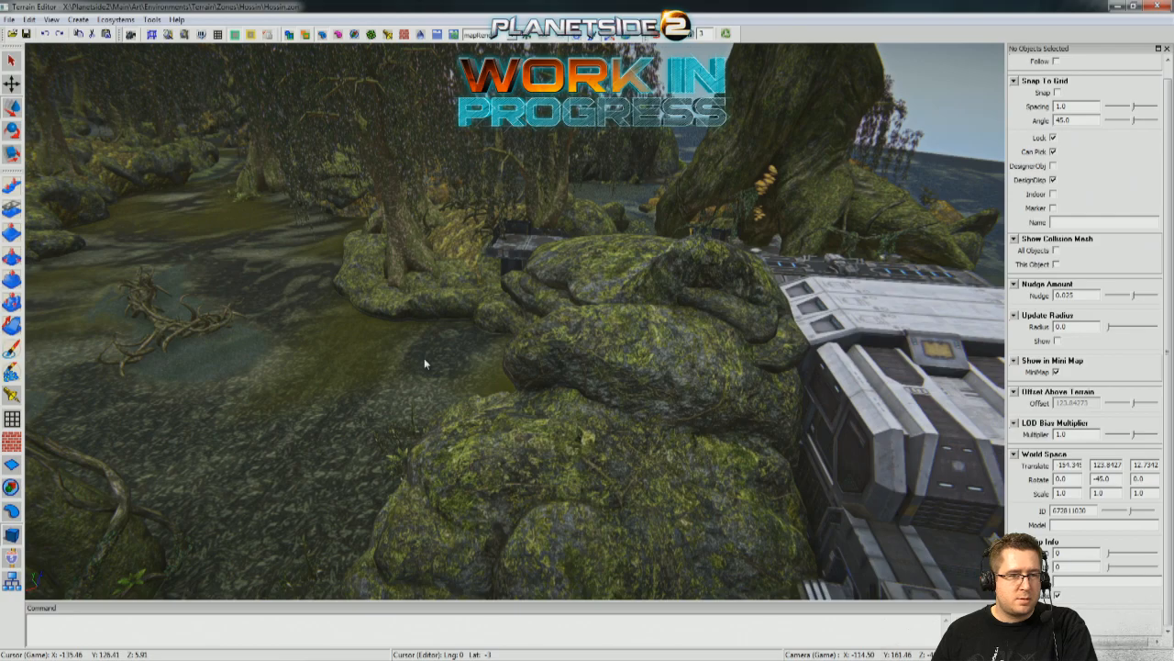
Inspect the raised landing, its rails and its support column from the surrounding water and rocks.
right_drag(424, 359, 633, 431)
key(w)
key(w)
key(w)
key(w)
key(w)
key(w)
key(w)
key(w)
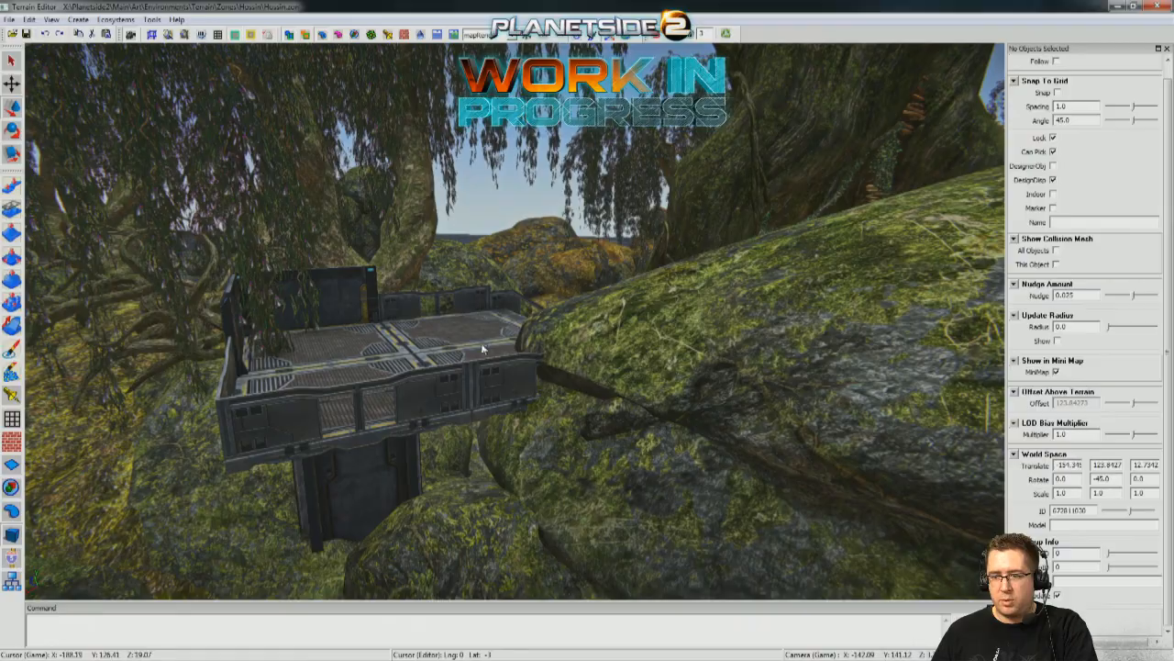
Copy a stack of two crates from the main deck and bring it across to the raised landing.
right_drag(458, 362, 527, 495)
shift+click(501, 317)
right_drag(501, 317, 622, 397)
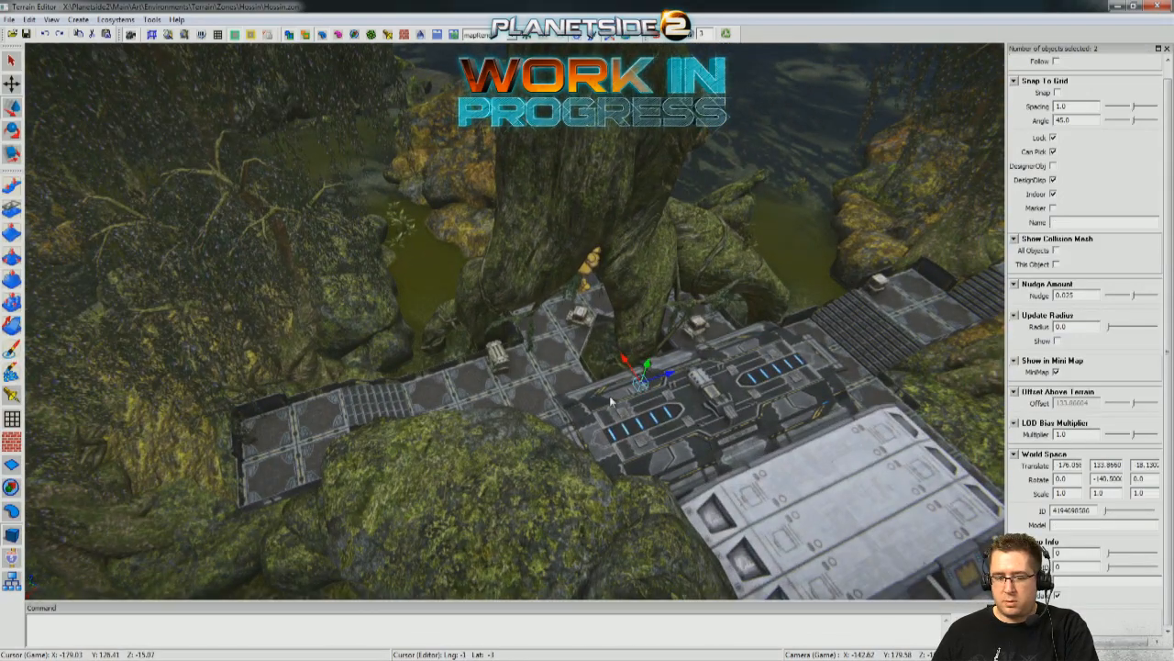
drag(668, 375, 410, 424)
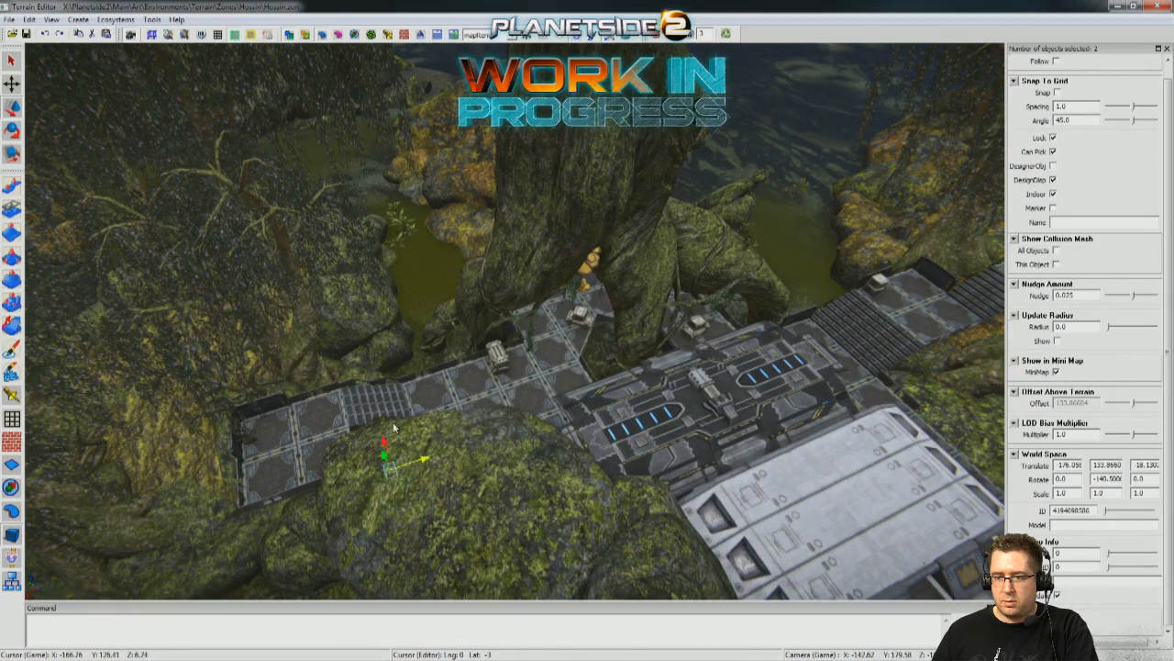
right_drag(329, 441, 500, 421)
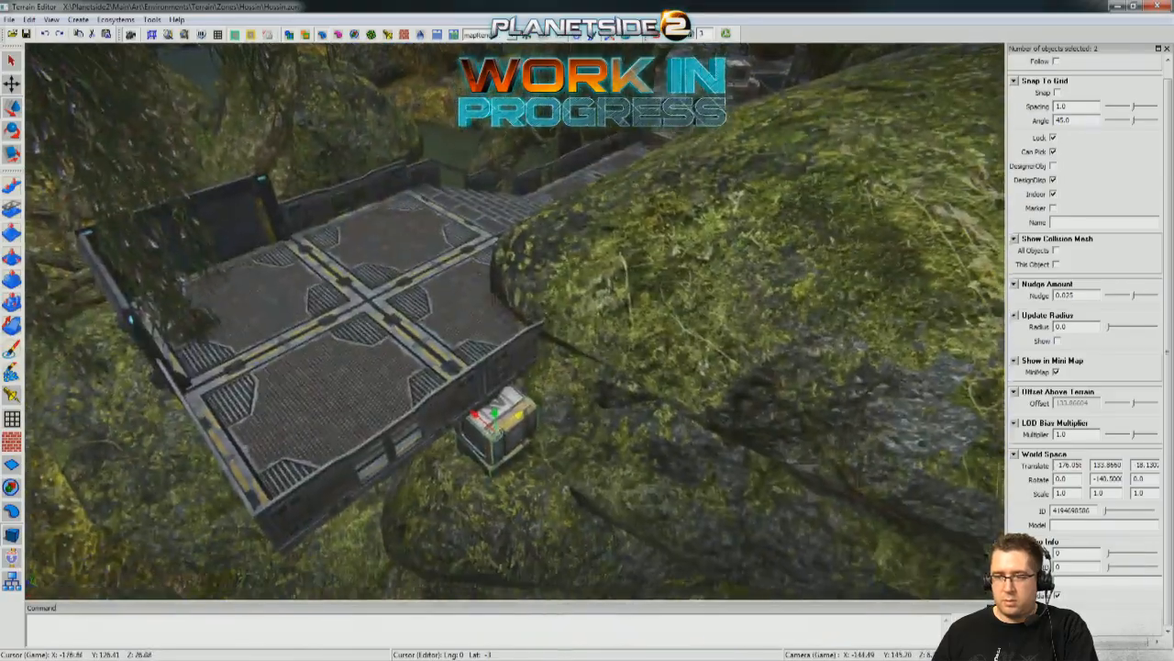
Lower the crate stack onto the raised landing's floor and slide it up to the water-side rail.
right_drag(454, 276, 624, 303)
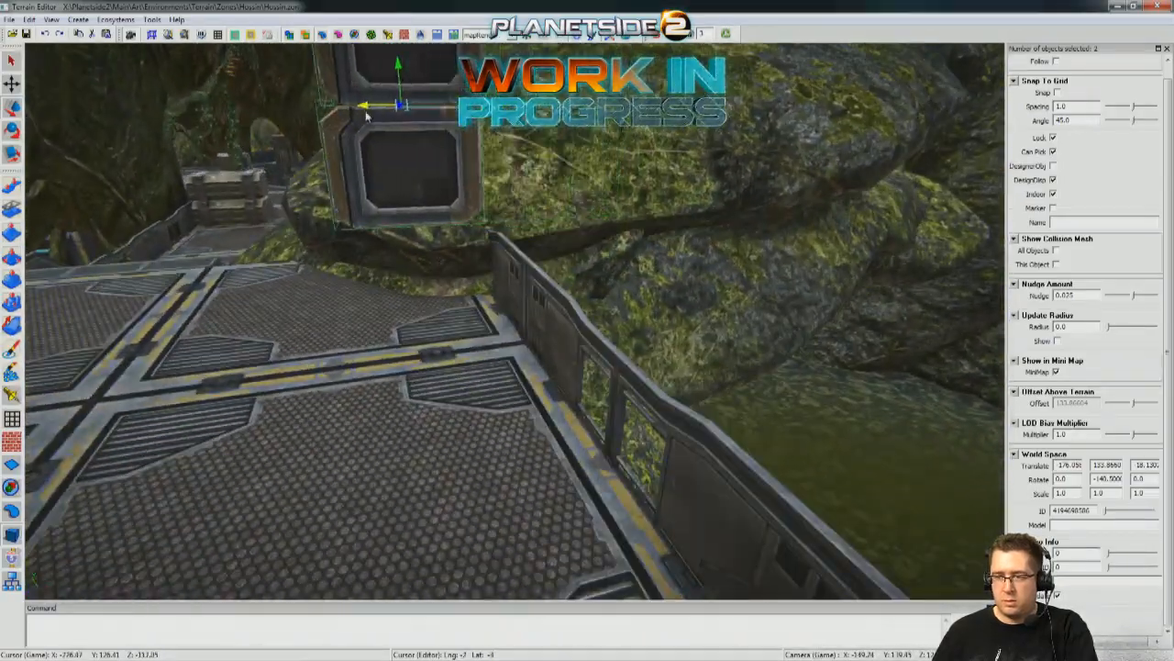
drag(397, 64, 410, 234)
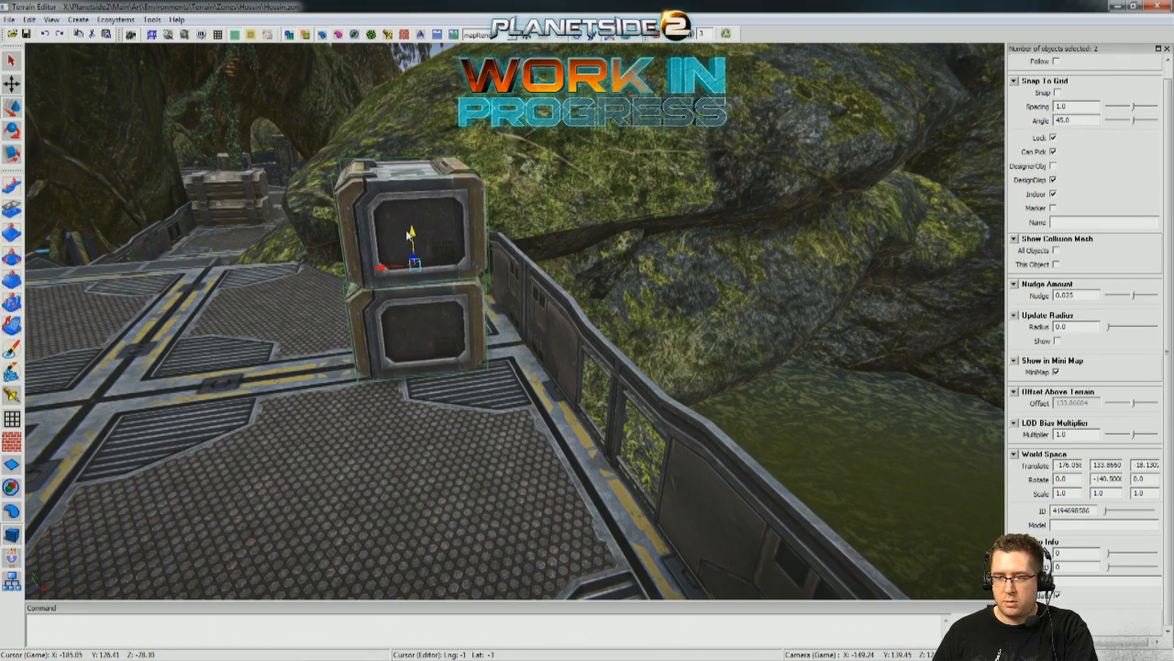
drag(379, 276, 411, 271)
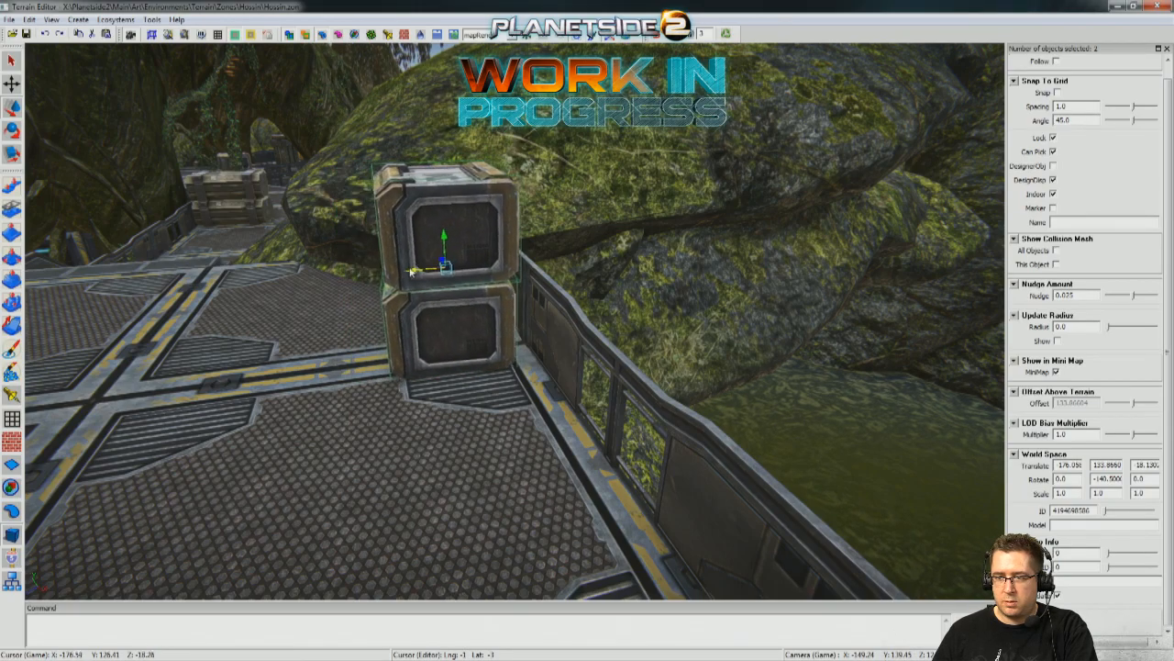
right_drag(411, 270, 409, 271)
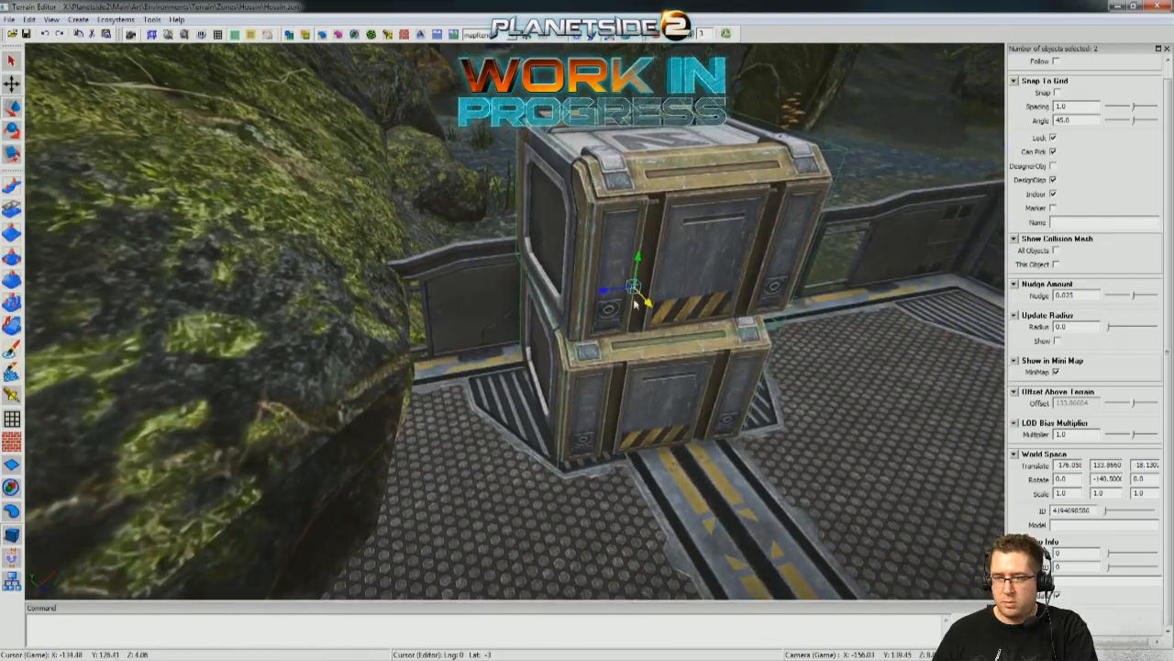
Fine-tune the crate stack's placement beside the boulder on the raised landing and deselect it.
drag(604, 291, 484, 315)
right_drag(484, 315, 485, 275)
drag(384, 179, 383, 177)
right_drag(383, 177, 794, 260)
click(659, 373)
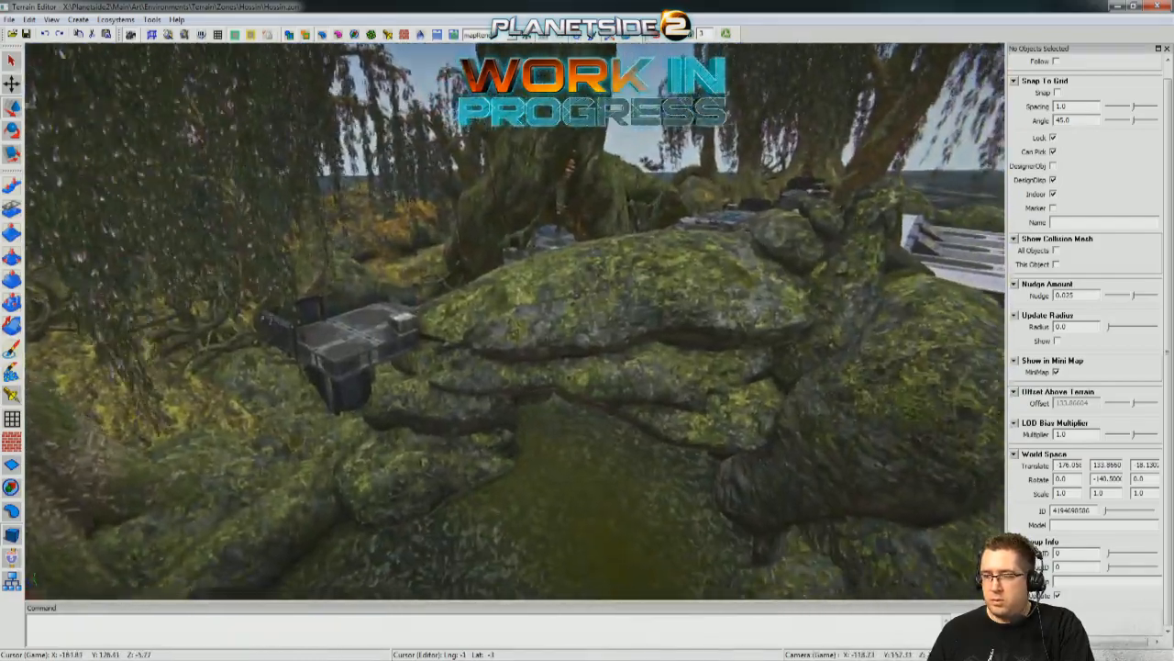
Inspect the boulders, muddy shoreline and water around the raised landing and the outpost building.
right_drag(578, 247, 578, 265)
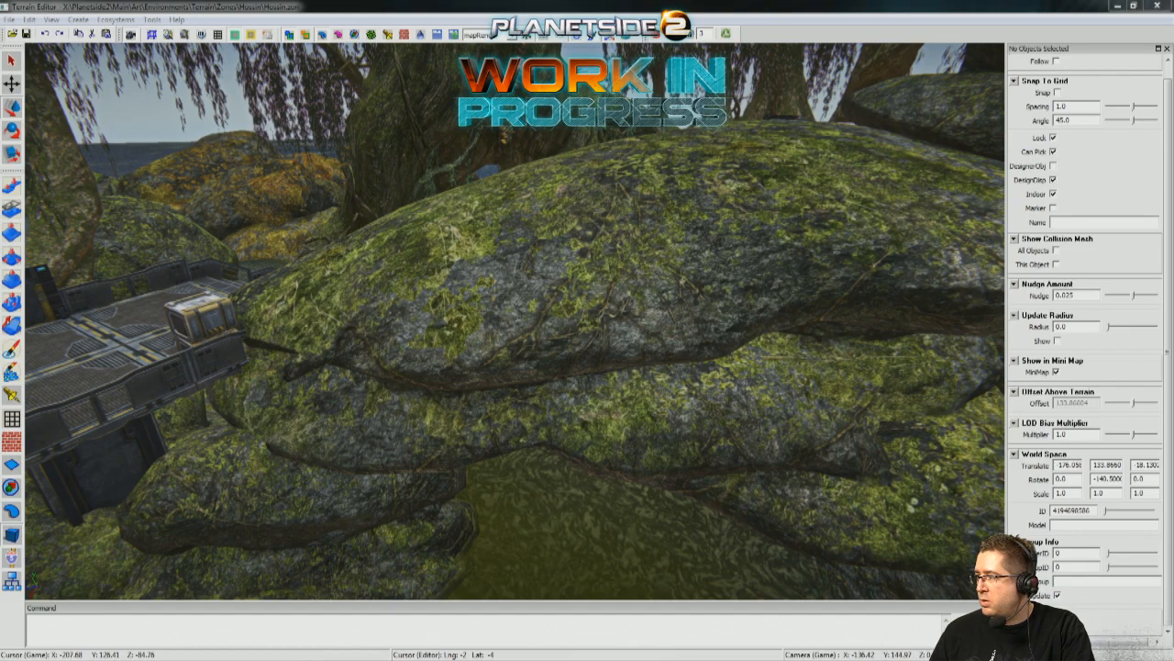
right_drag(657, 500, 633, 505)
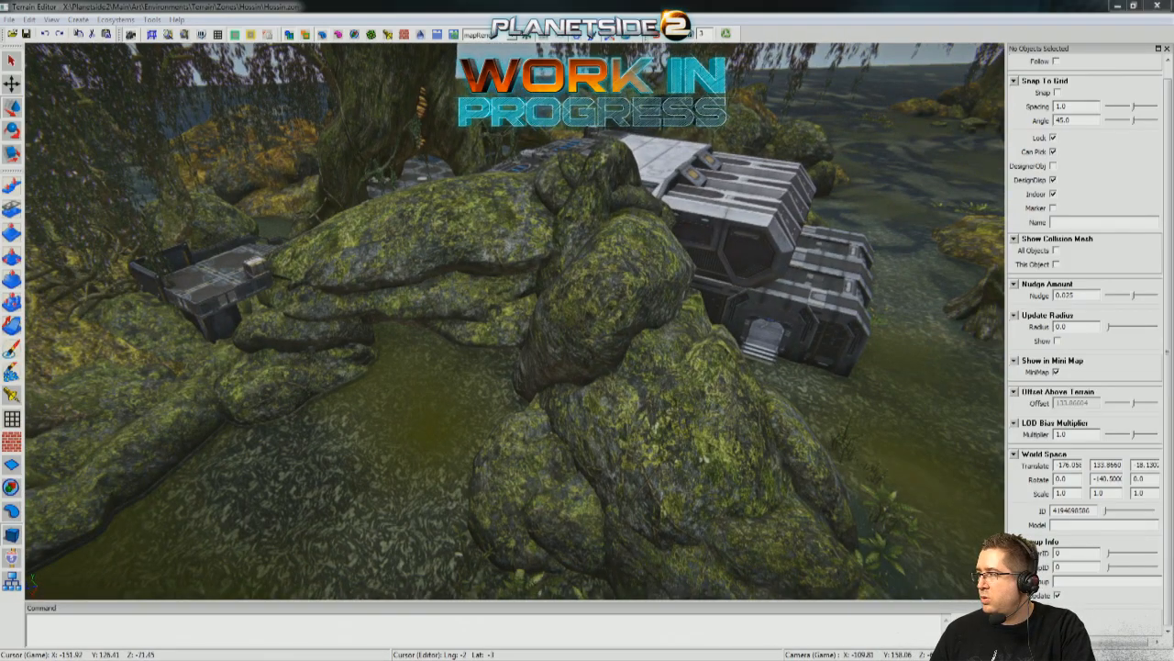
mouse_move(493, 458)
right_down()
mouse_move(588, 487)
mouse_move(550, 477)
mouse_move(541, 432)
mouse_move(486, 477)
right_up()
right_drag(643, 404, 679, 385)
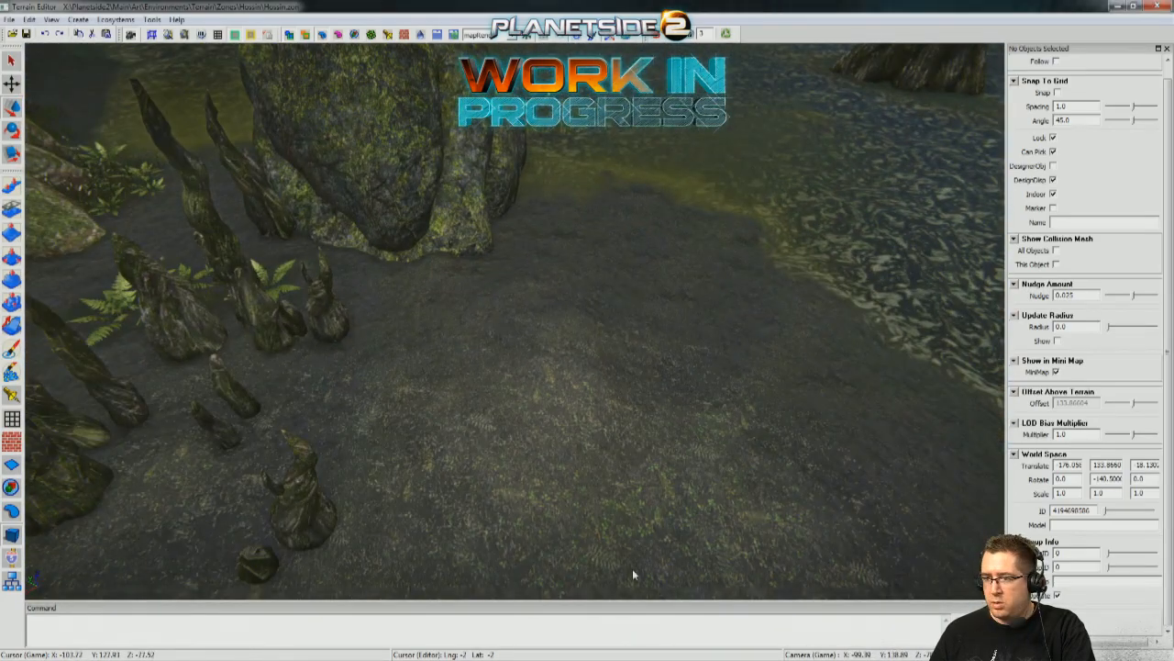
right_drag(606, 326, 643, 283)
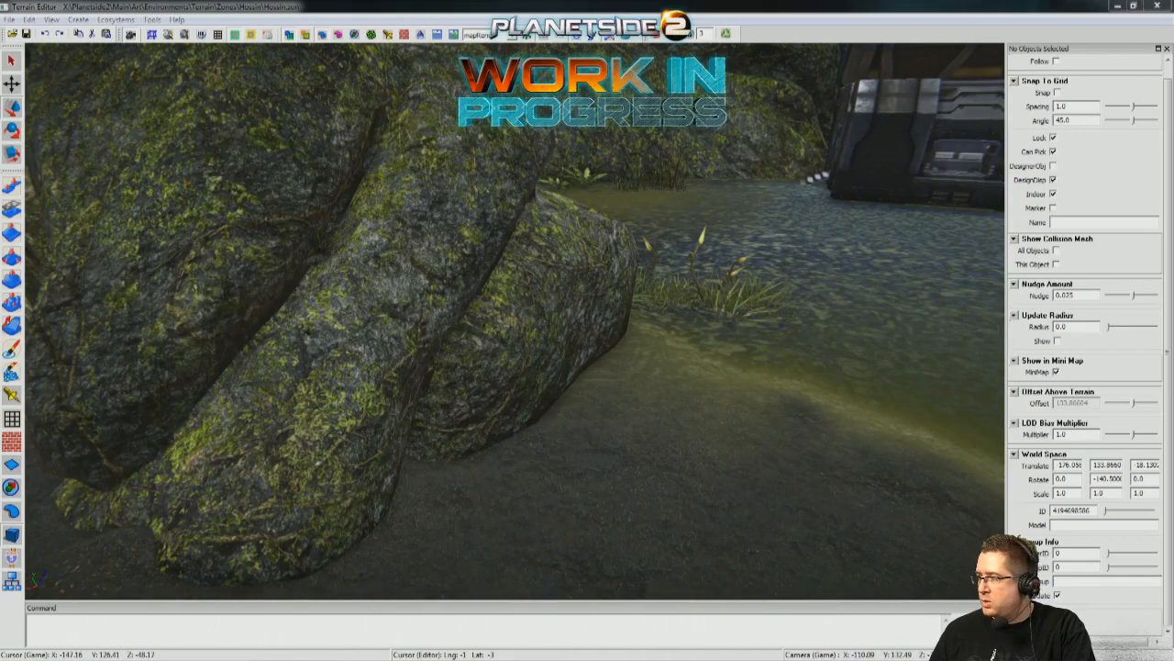
right_drag(846, 520, 672, 440)
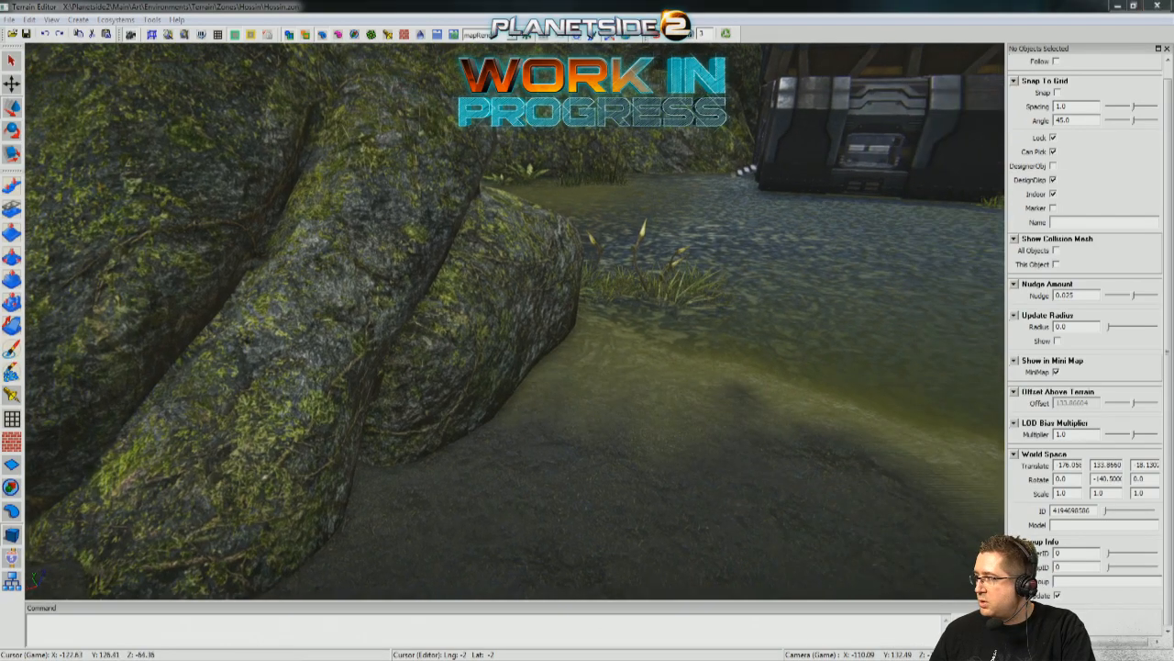
right_drag(733, 532, 624, 367)
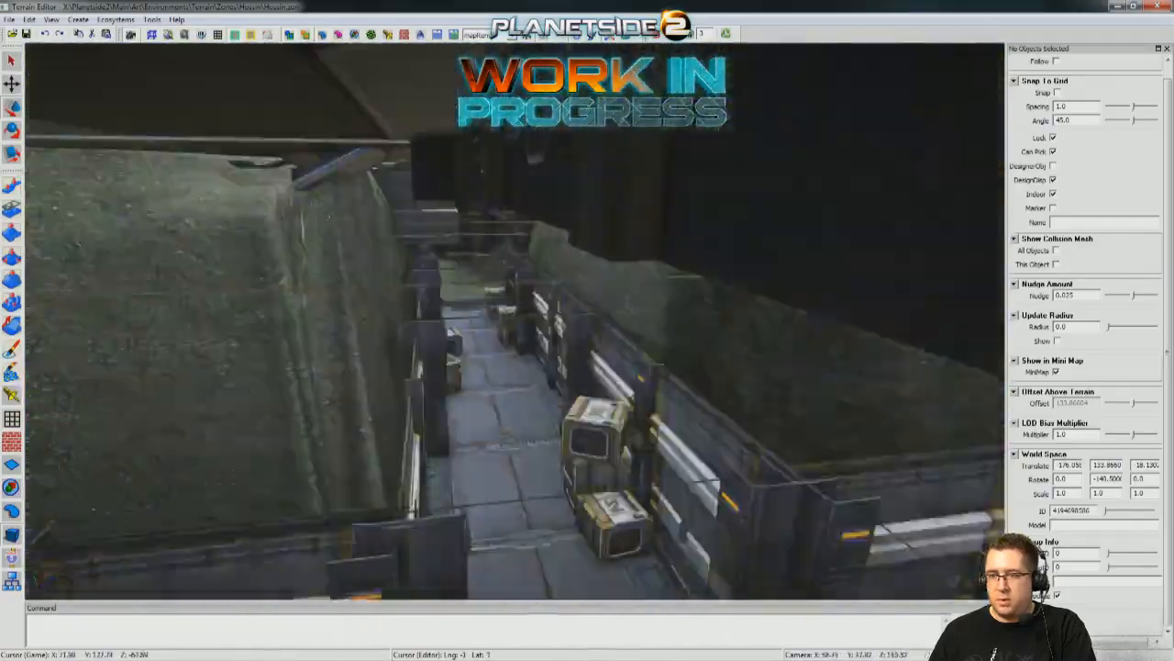
Survey the neighbouring base's walled walkway, interior passages and flooded yard up to the capture-point platform.
key(w)
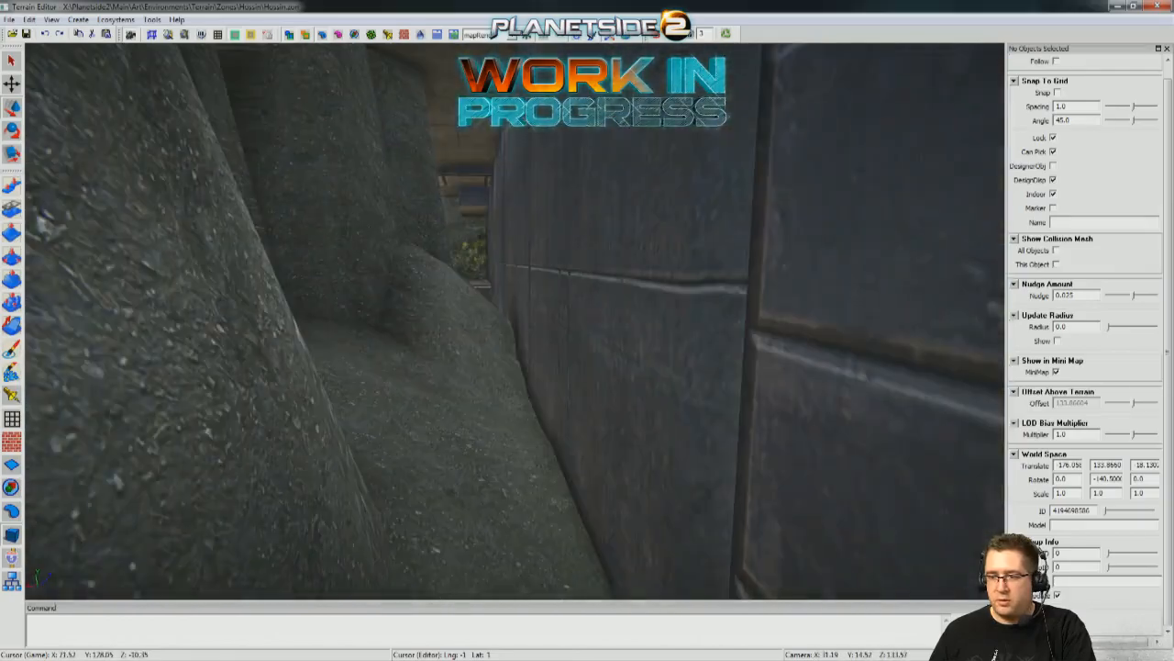
key(w)
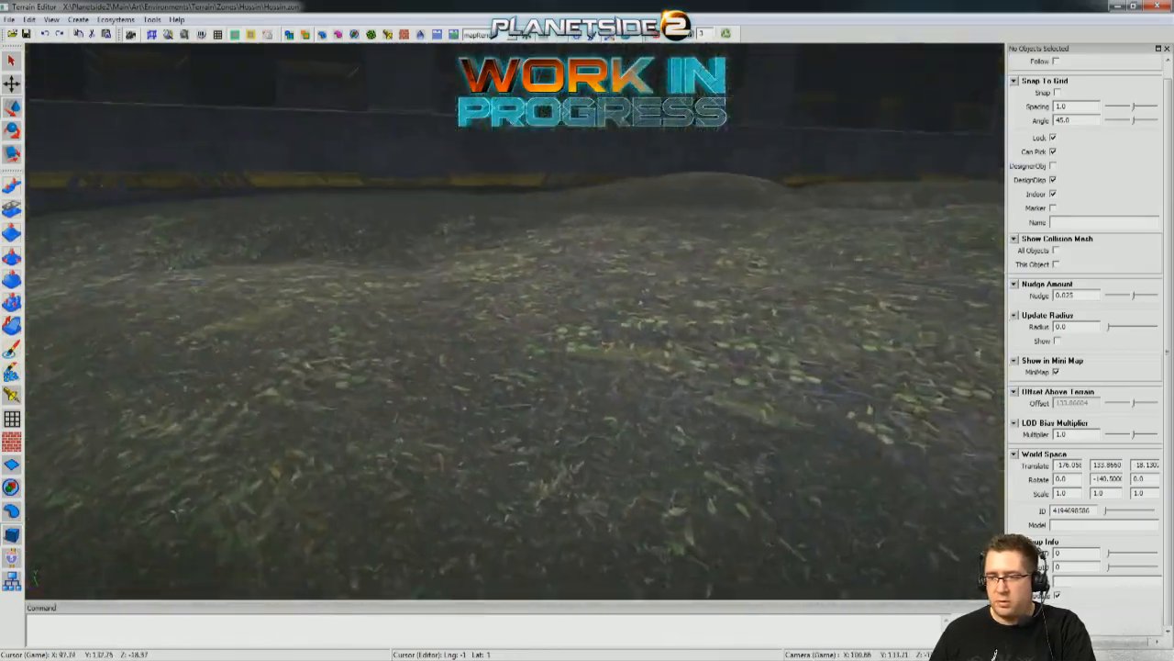
key(w)
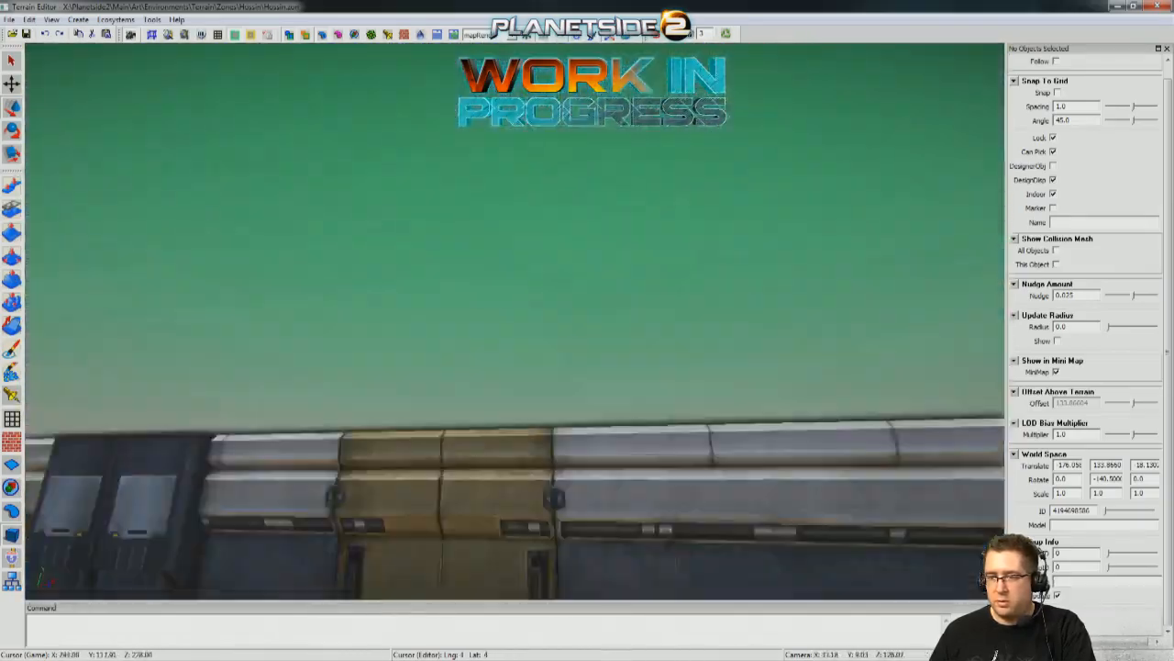
key(w)
key(w)
key(w)
key(w)
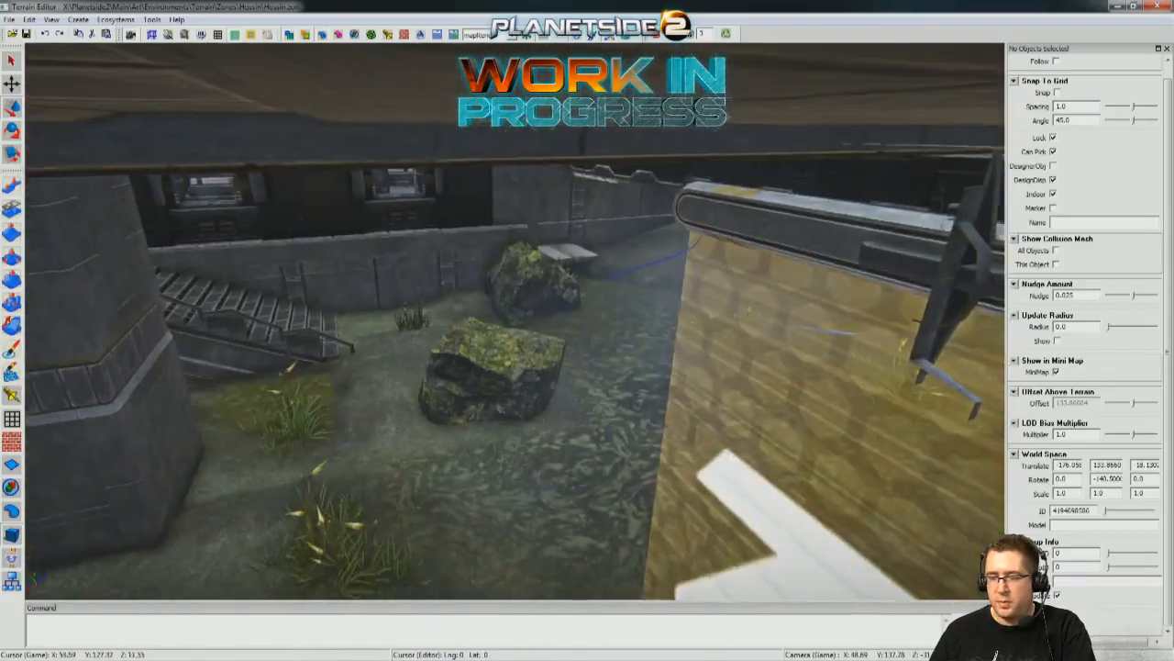
key(w)
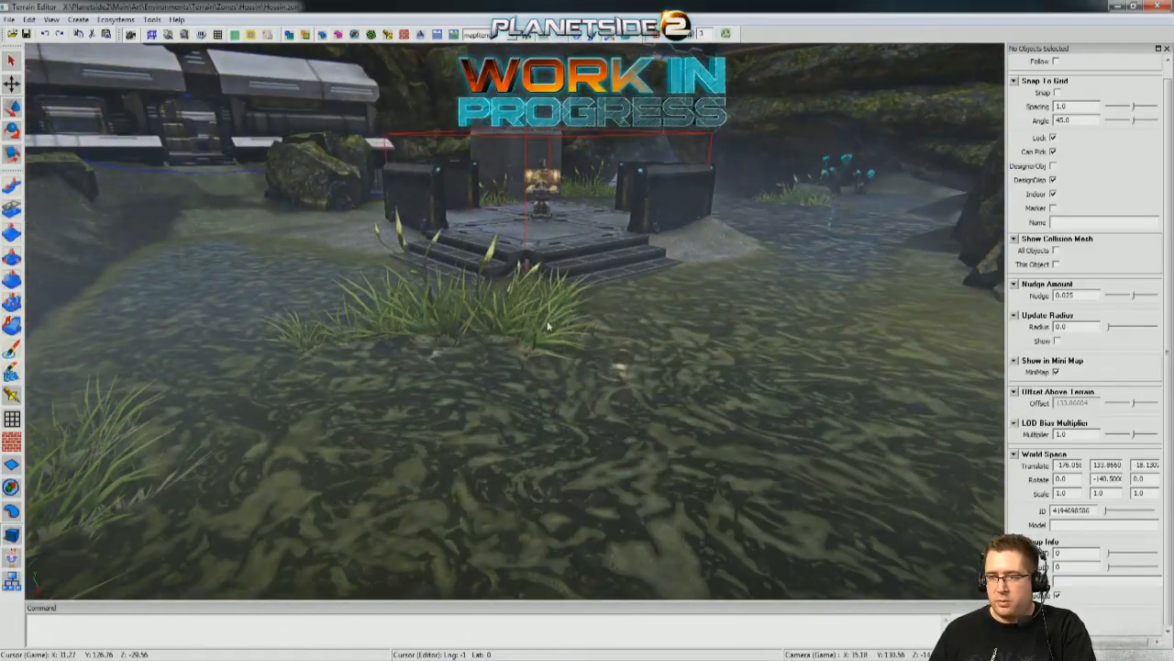
Try picking scenery in the water near the capture-point platform and switch to the Scene Tool.
click(319, 310)
click(219, 224)
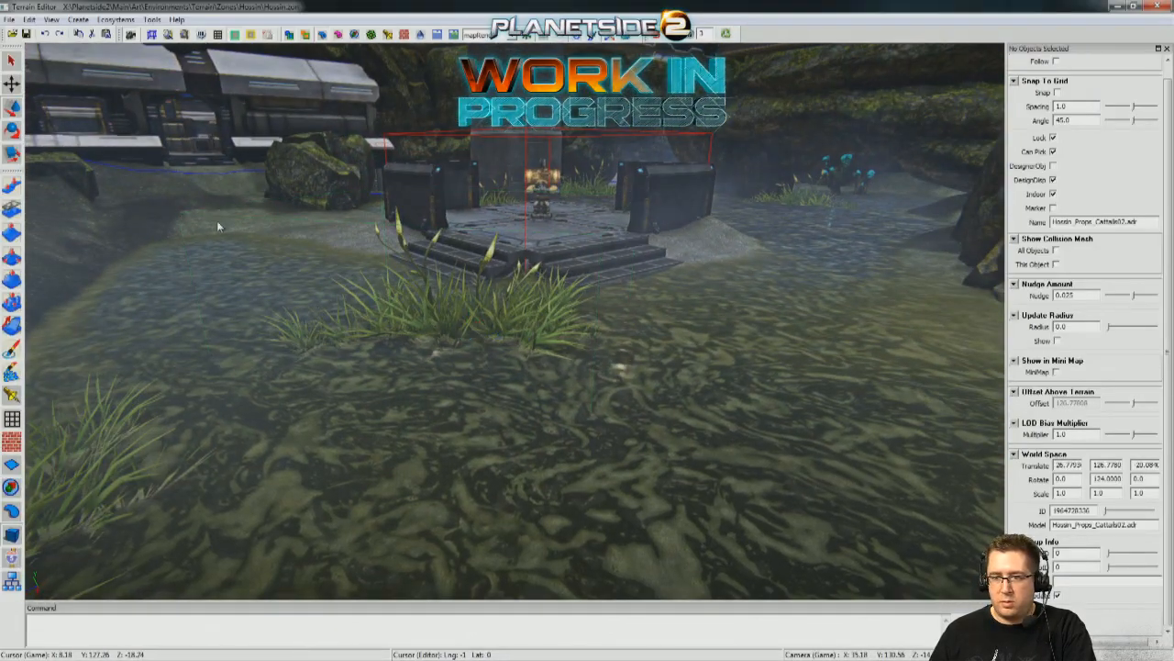
click(11, 580)
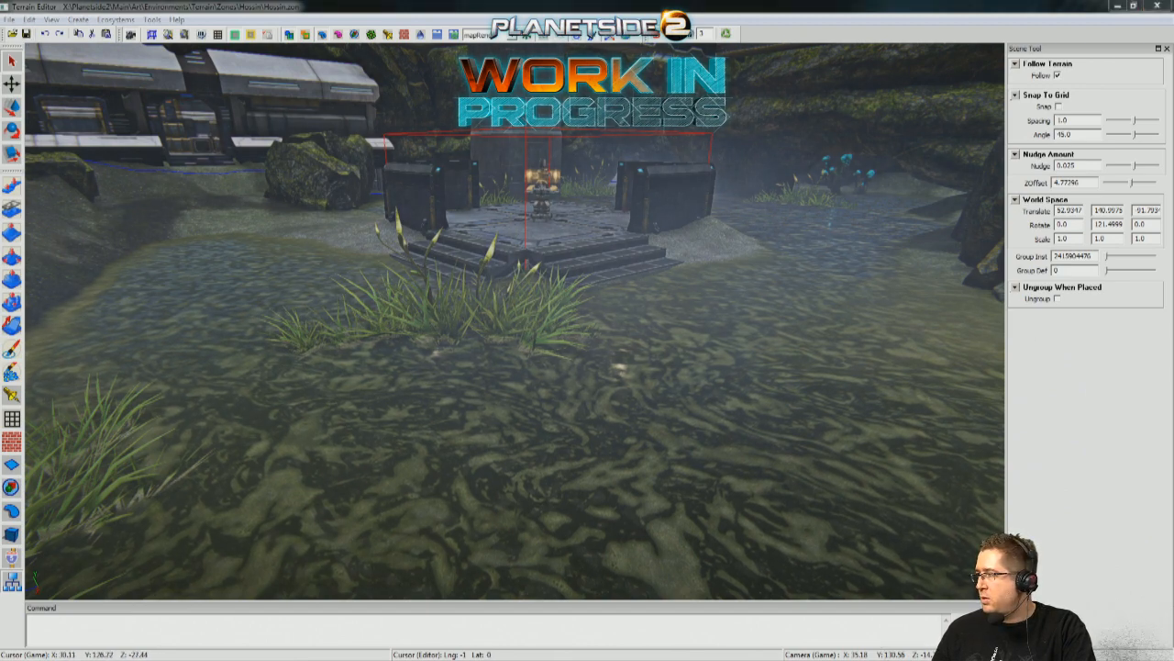
Return to the outpost and check its raised decks, rails and support columns from above the water.
key(w)
mouse_move(749, 405)
right_down()
mouse_move(514, 459)
mouse_move(431, 436)
mouse_move(642, 450)
mouse_move(652, 436)
mouse_move(597, 422)
mouse_move(605, 404)
mouse_move(798, 400)
mouse_move(954, 427)
mouse_move(973, 445)
mouse_move(679, 404)
mouse_move(770, 422)
mouse_move(734, 404)
right_up()
key(w)
key(w)
key(w)
key(s)
key(w)
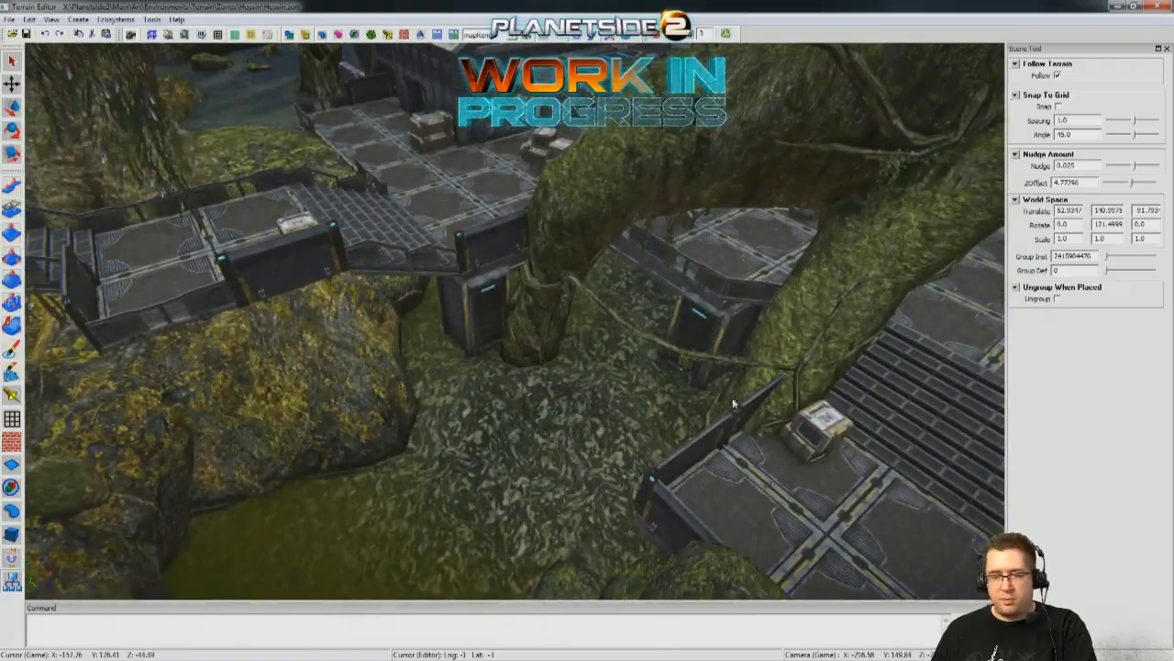
Switch to the Group tool and review the main deck, stairs, rails, crate cover and raised landing.
click(12, 487)
key(s)
right_drag(275, 459, 206, 450)
key(s)
right_drag(551, 367, 445, 362)
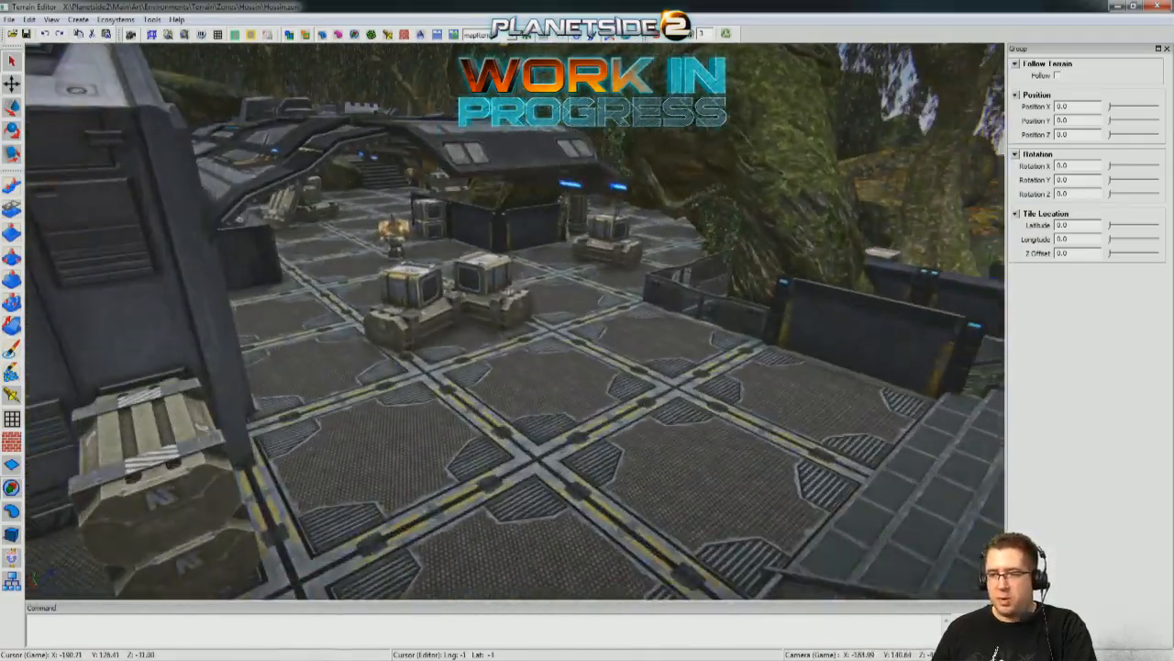
key(d)
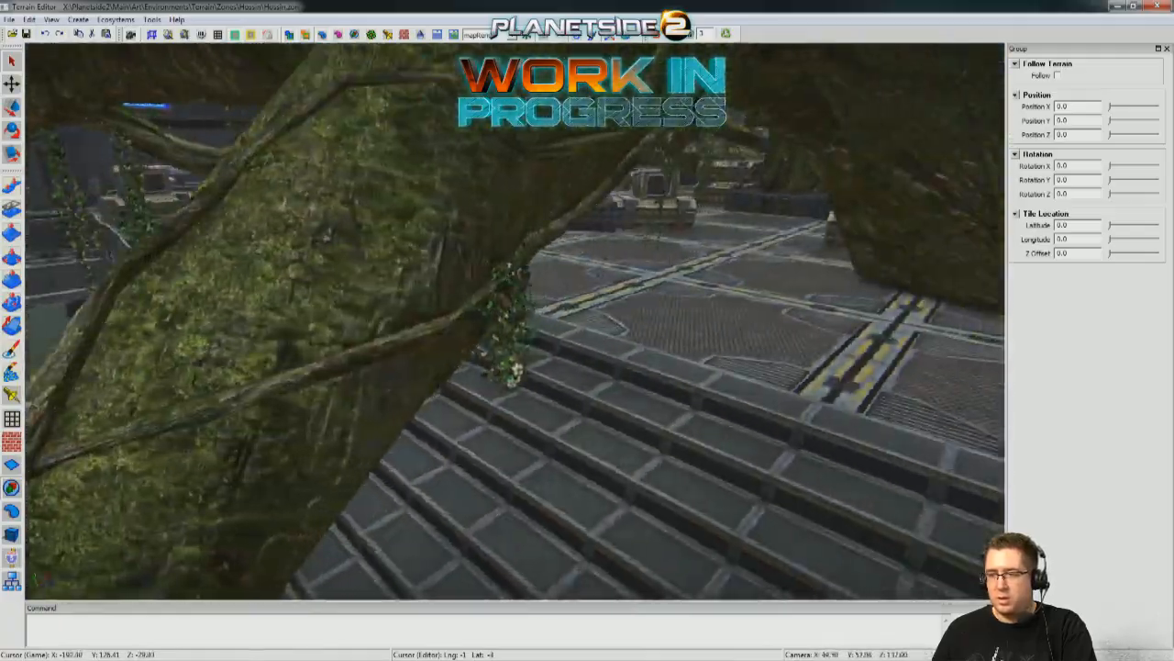
key(w)
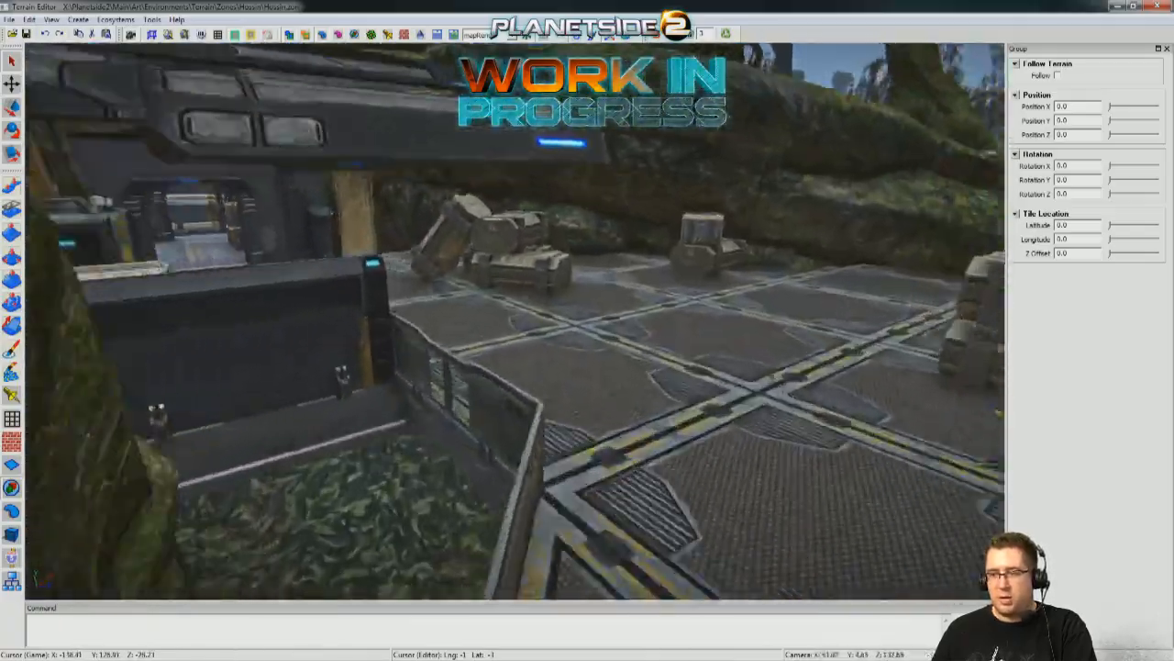
key(s)
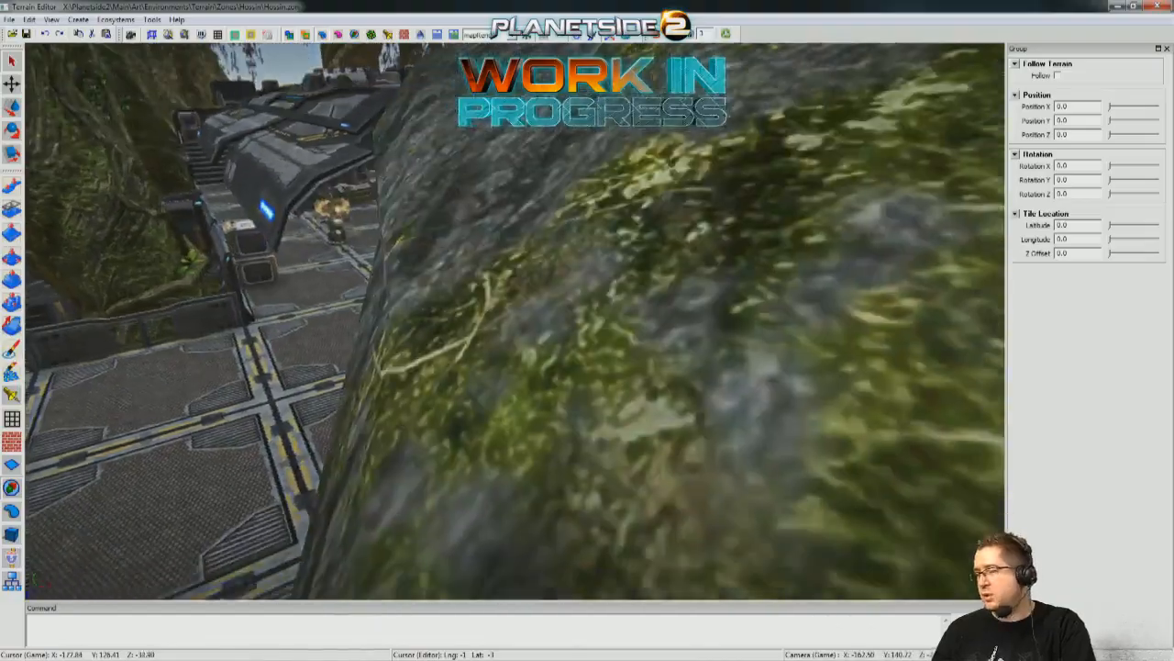
key(d)
key(a)
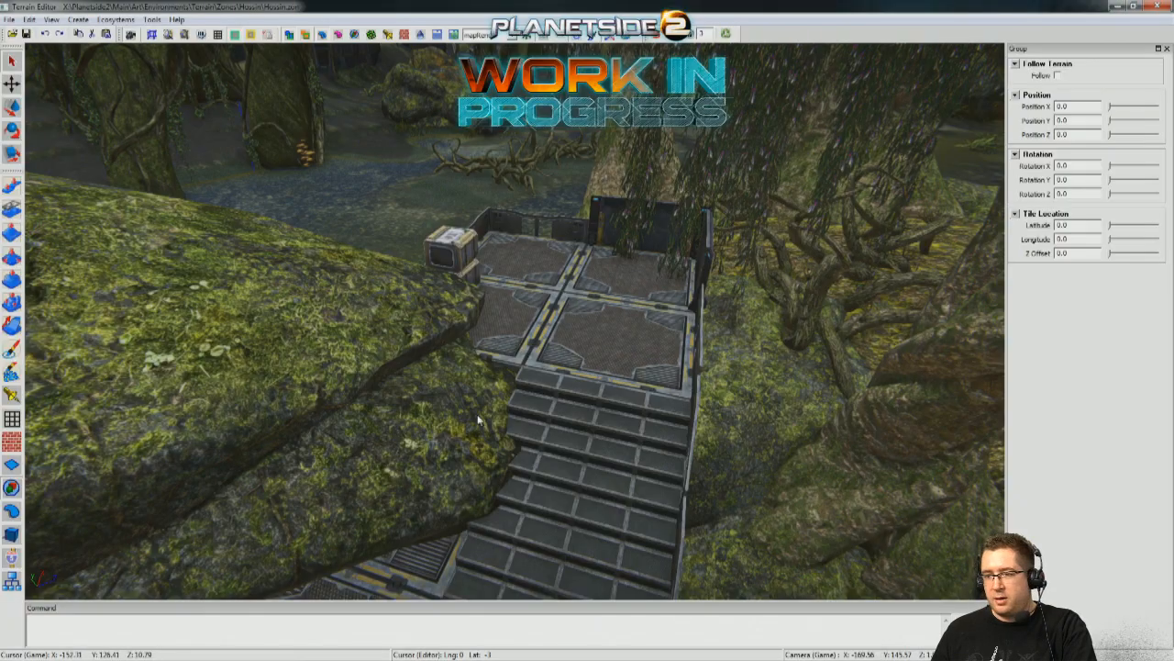
key(s)
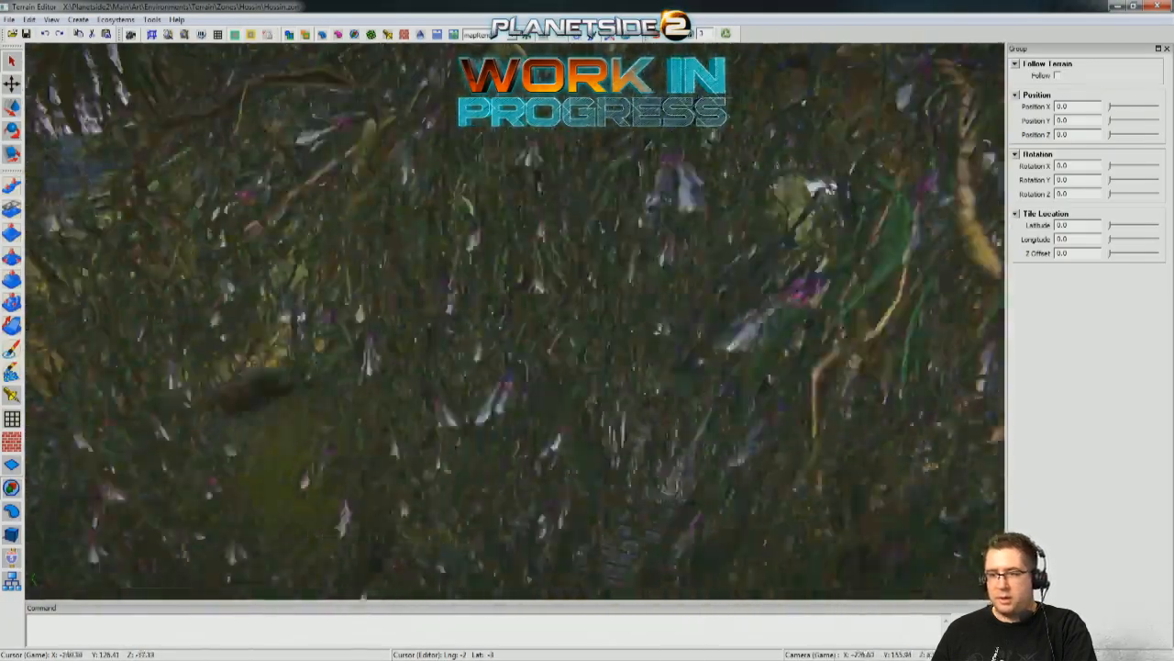
key(w)
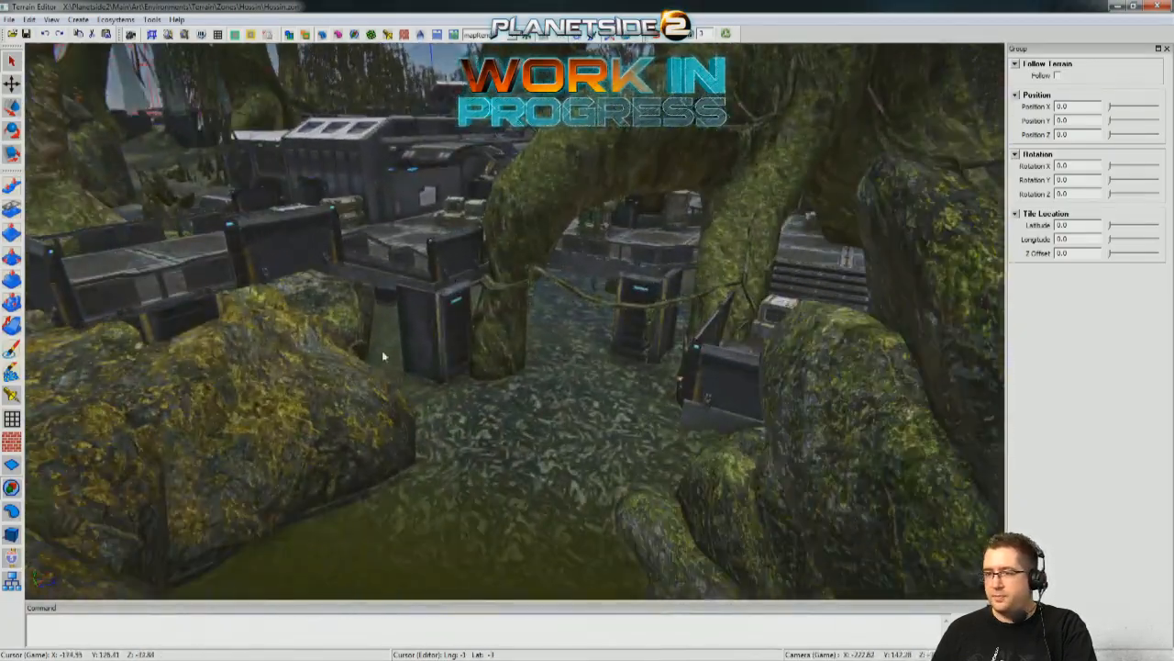
Set the viewport's environment lighting preset to hossin for the outpost.
click(513, 37)
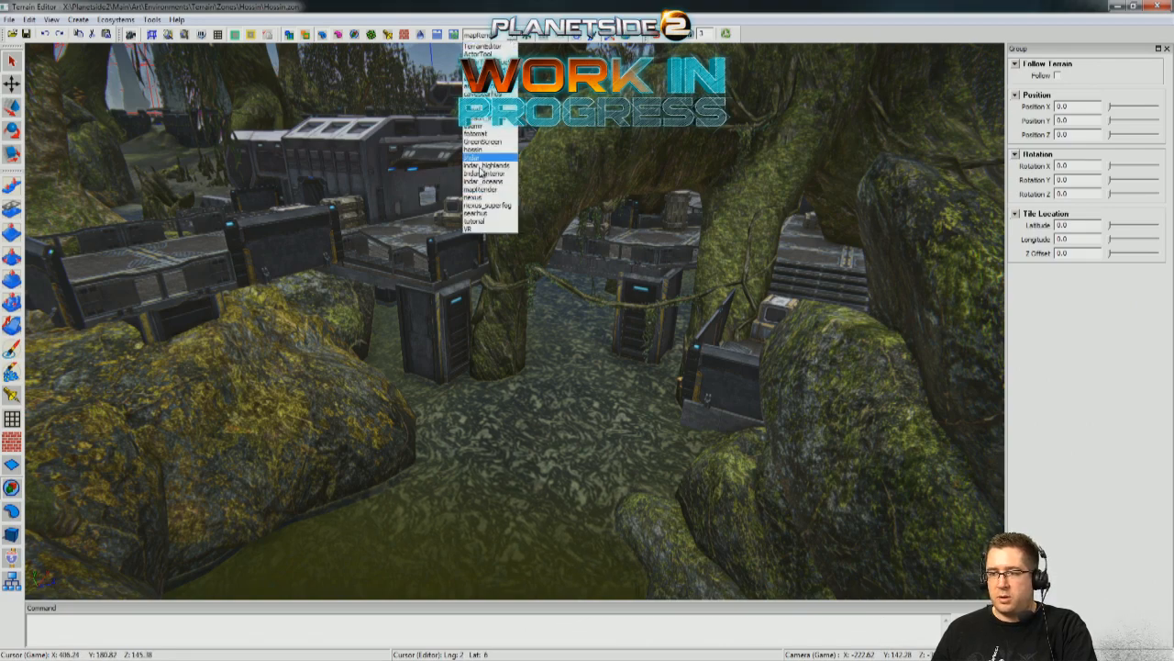
click(476, 148)
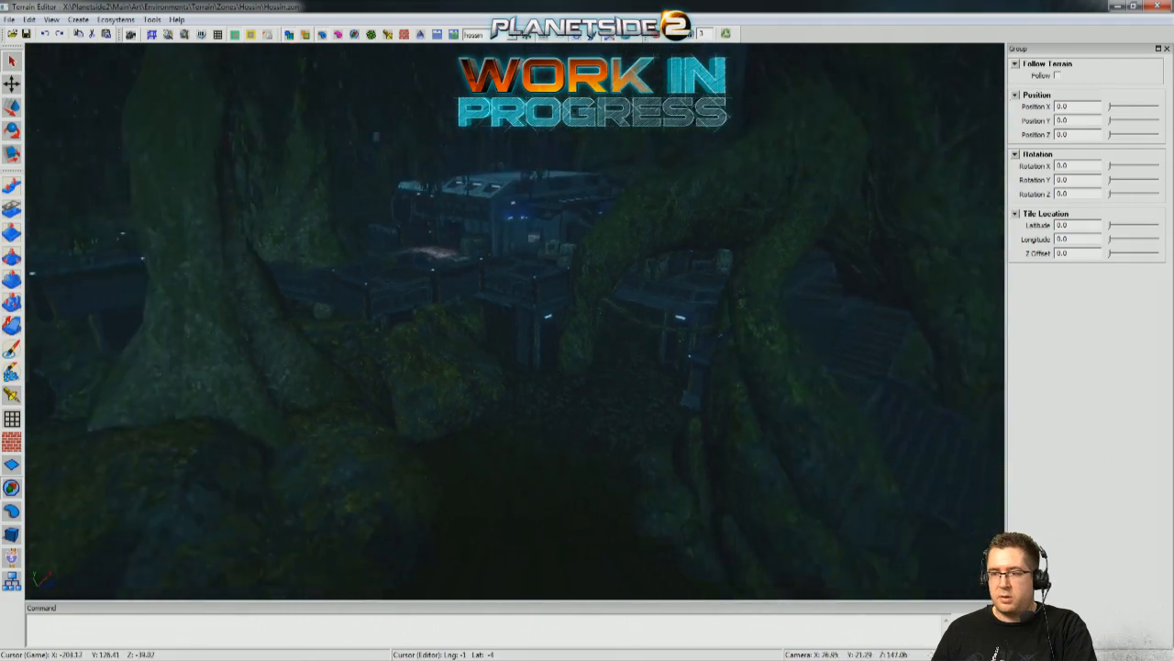
key(w)
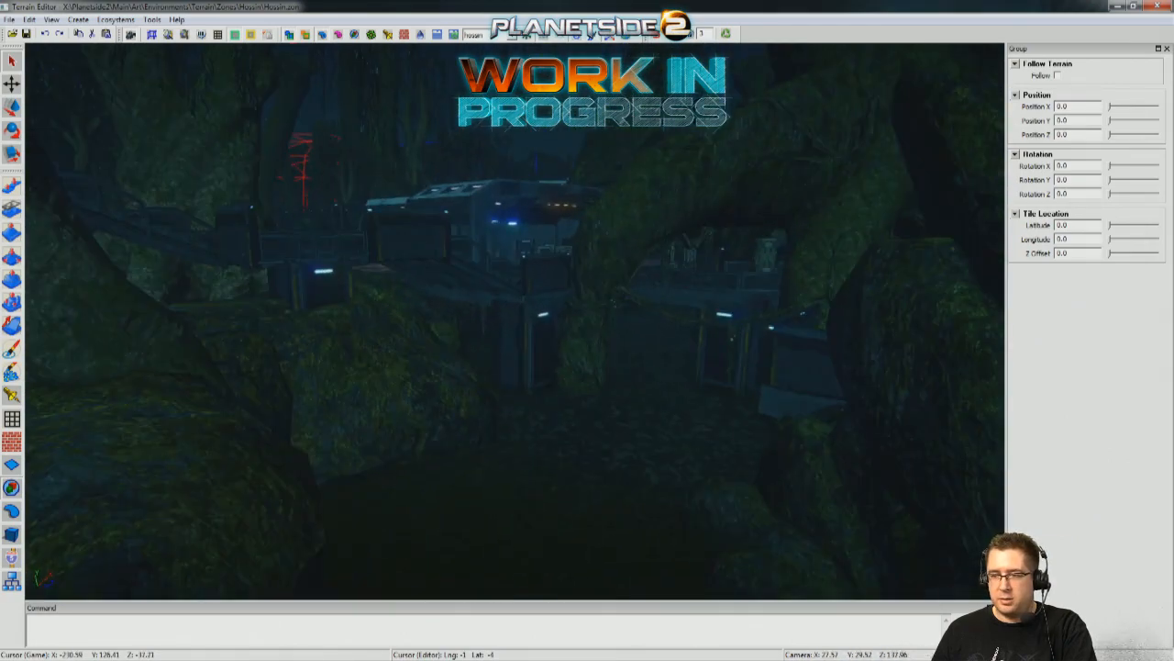
key(w)
key(e)
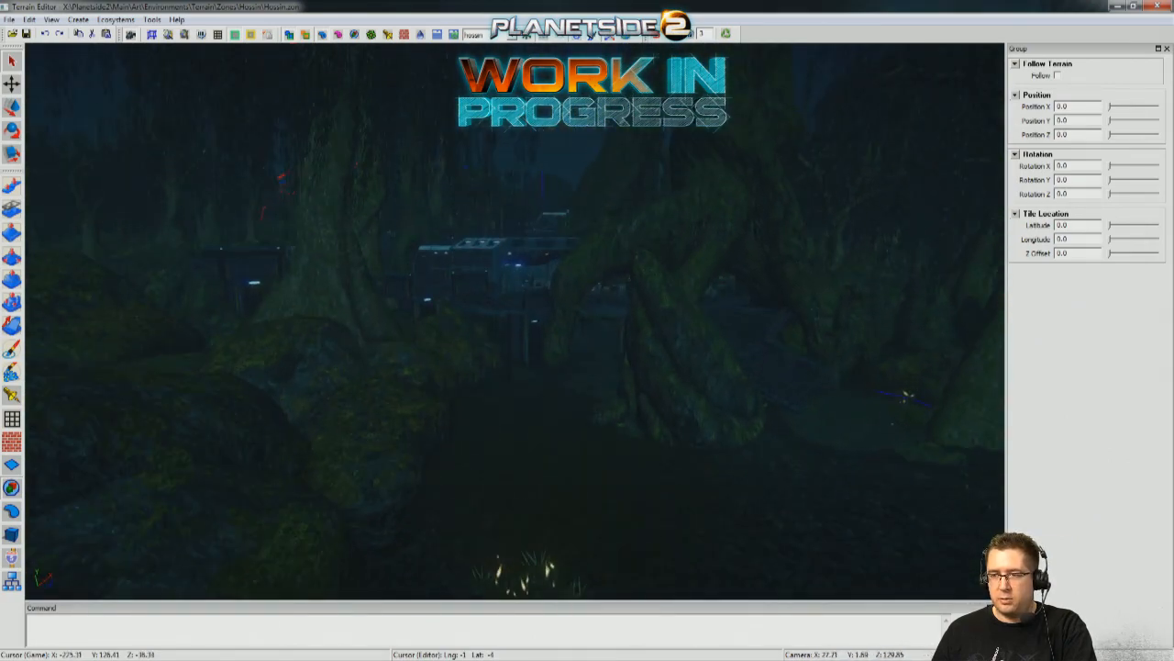
Inspect the building entrance, canopy, crate cover, stairs, railed landings and deck underside under the hossin lighting.
key(w)
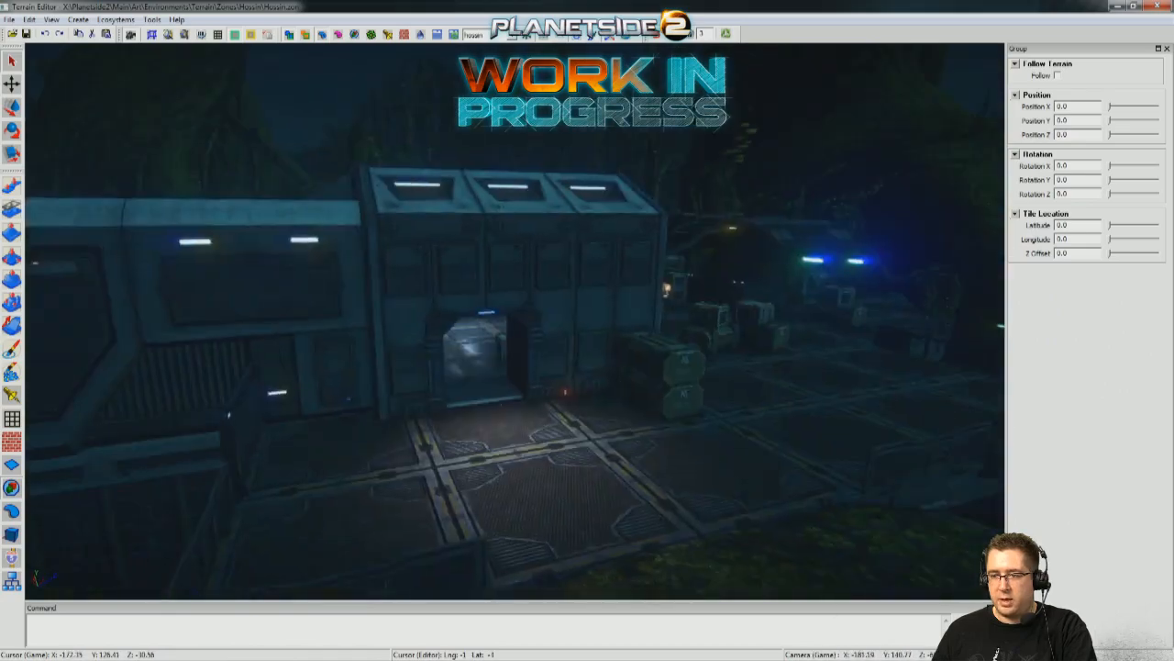
key(w)
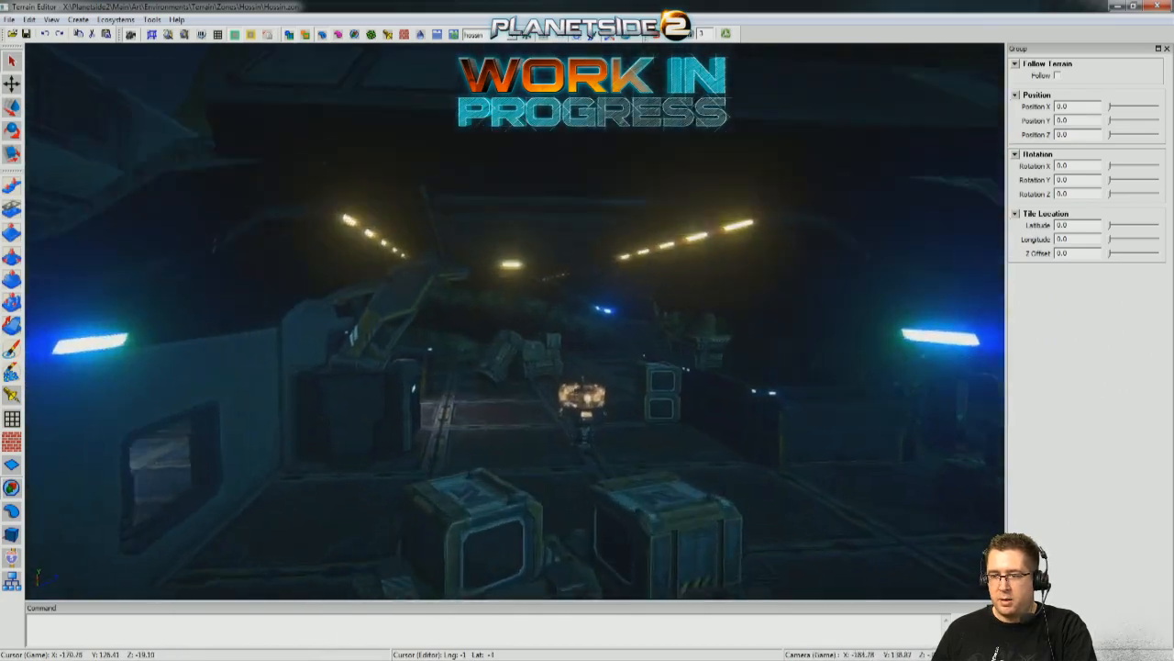
key(s)
key(w)
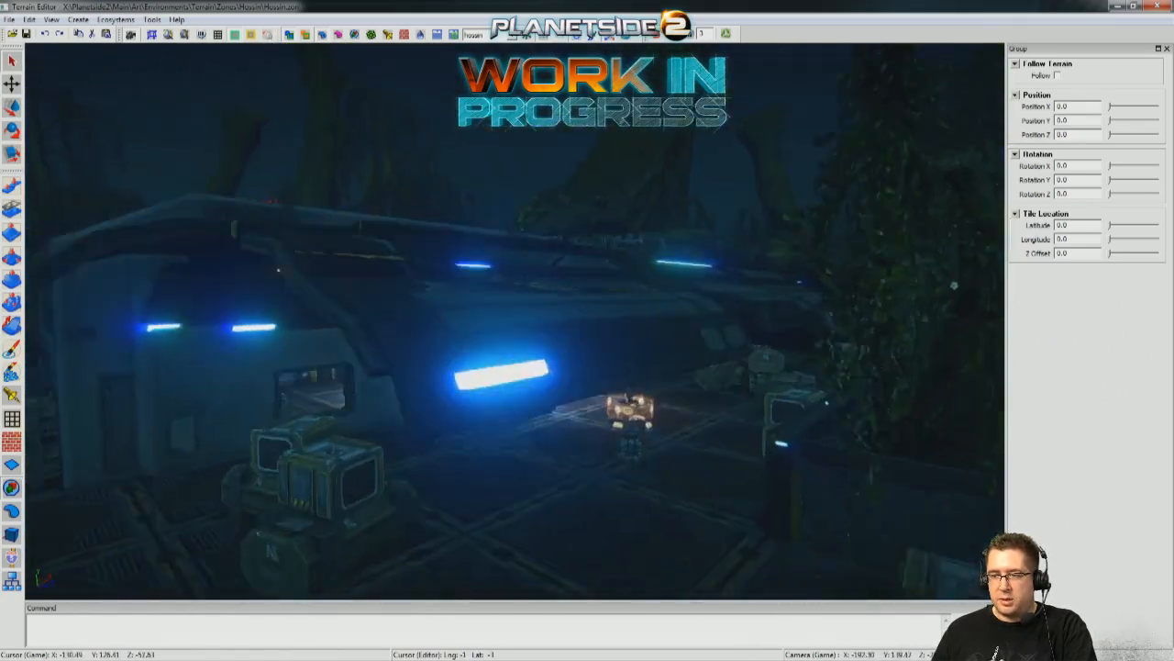
key(s)
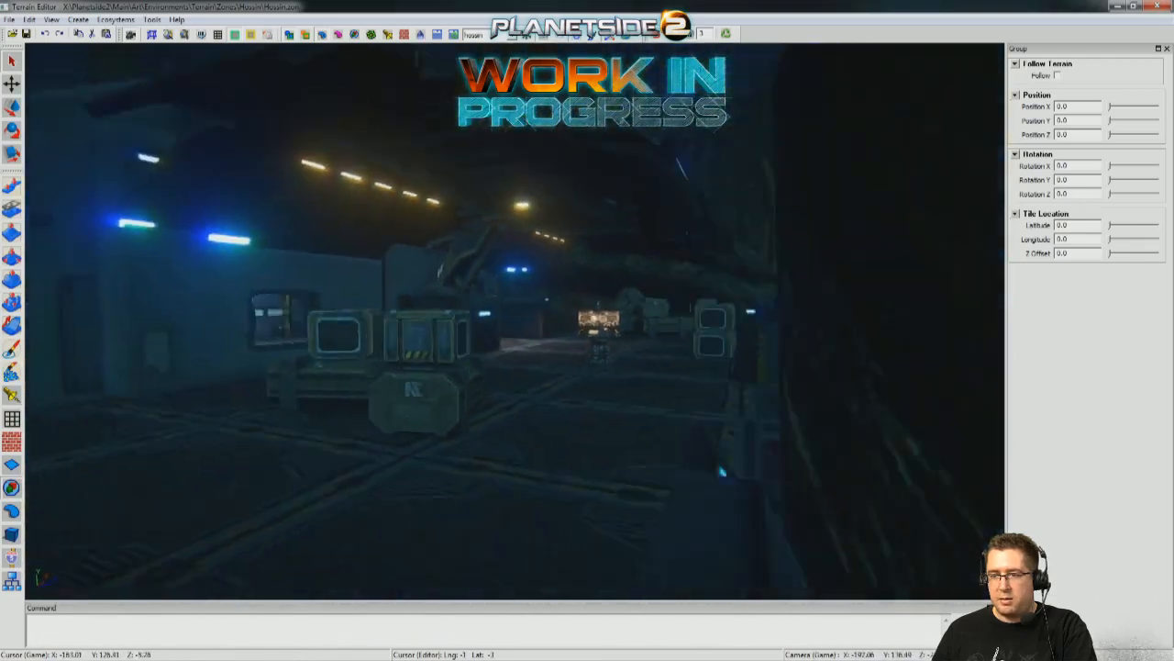
key(s)
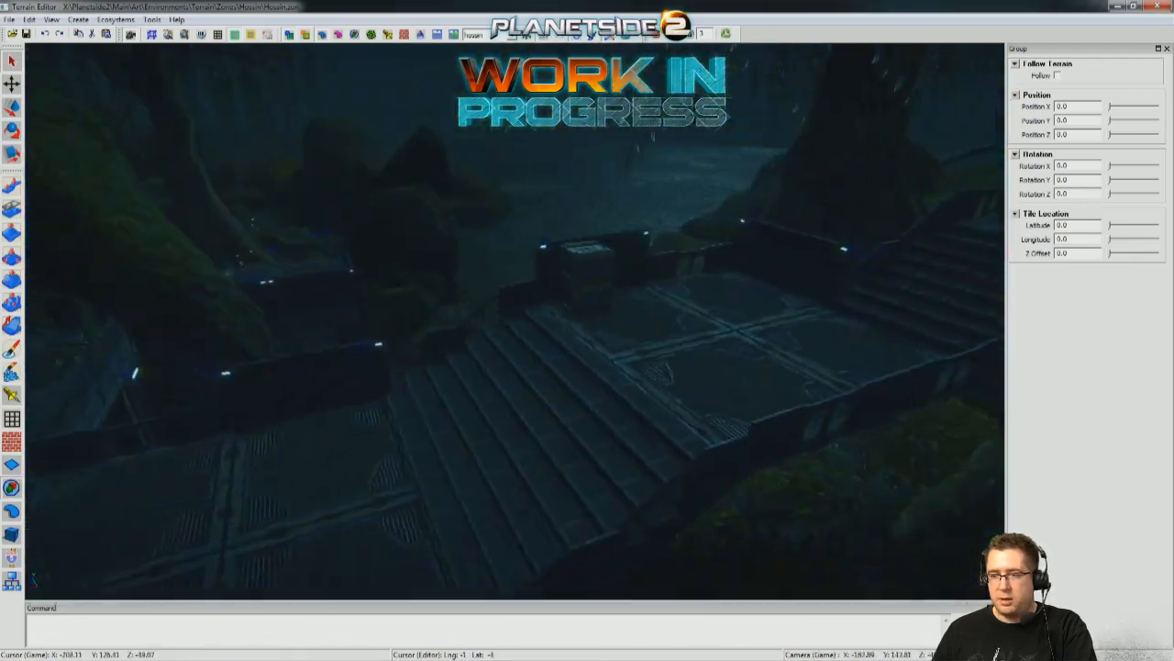
key(w)
key(s)
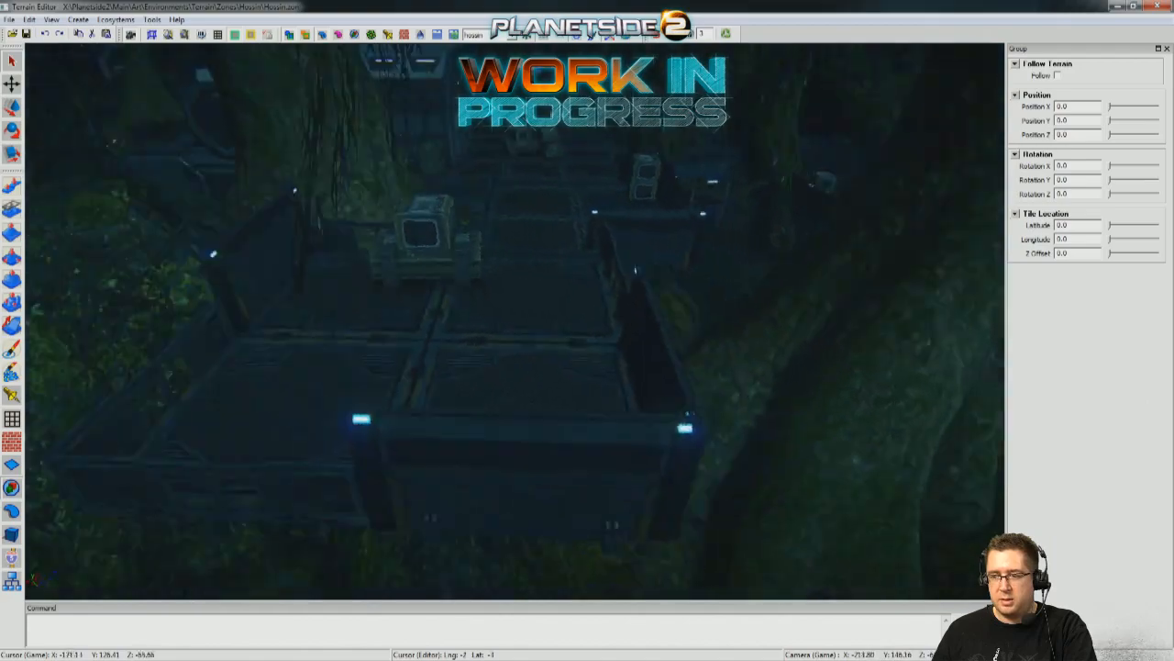
key(w)
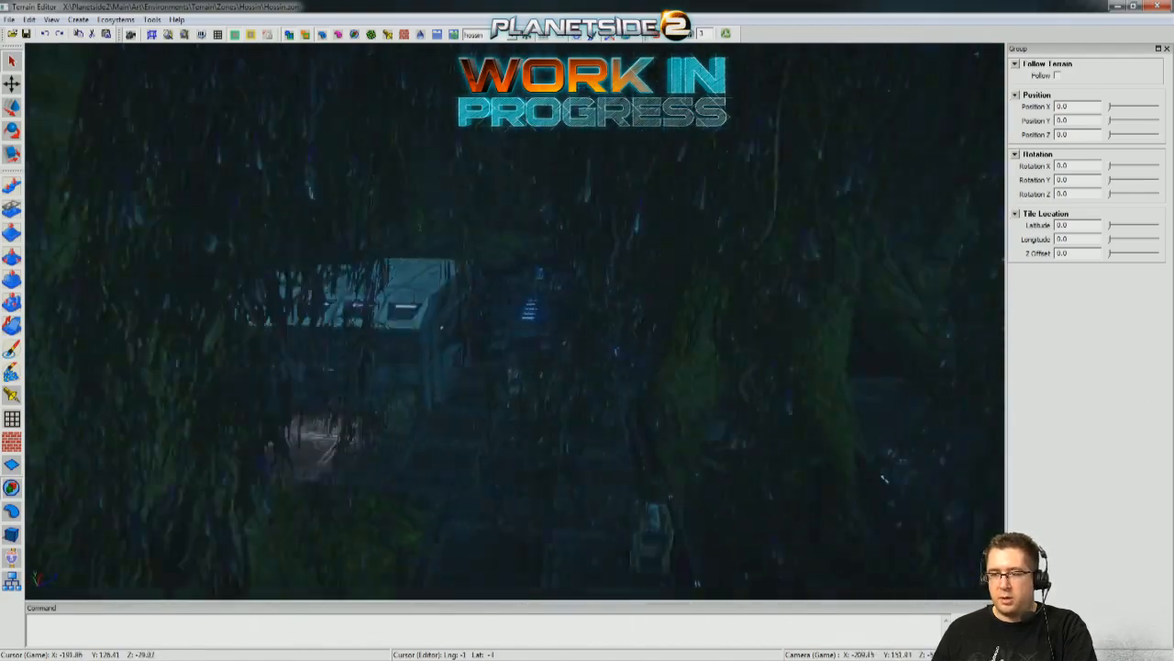
key(w)
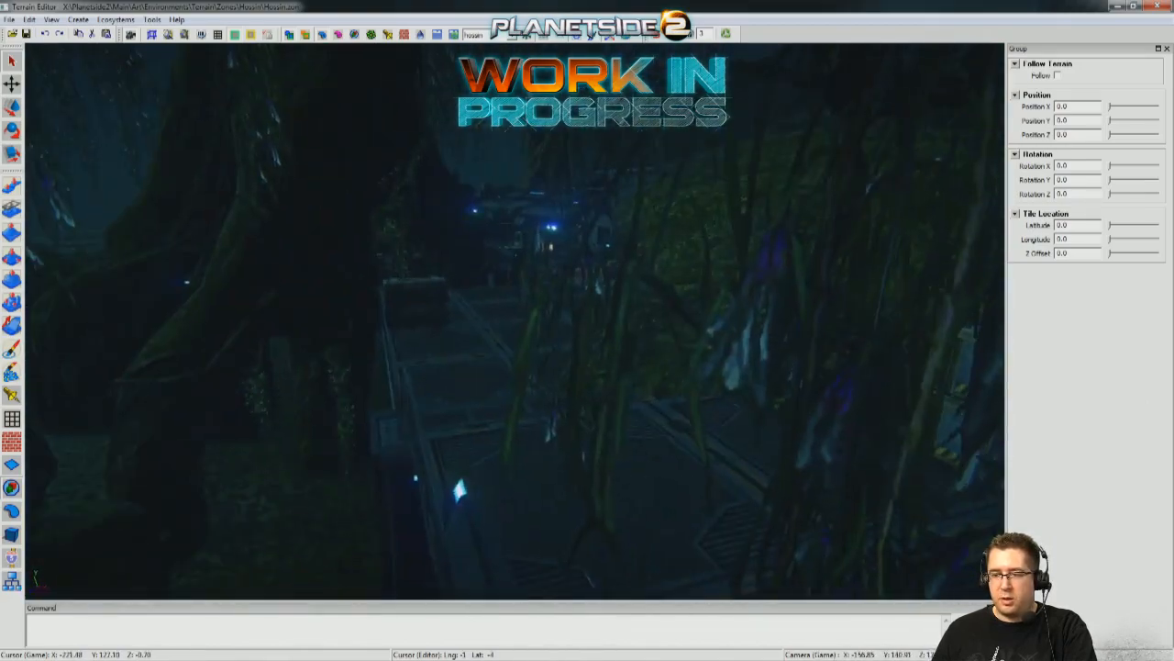
key(w)
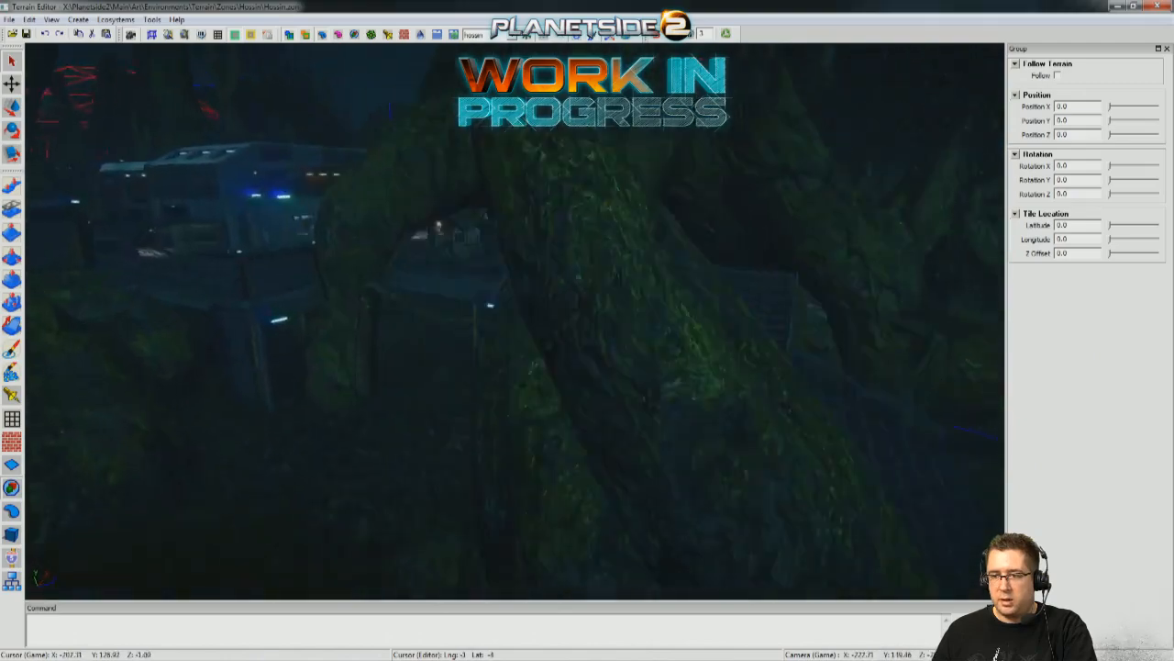
key(w)
key(w)
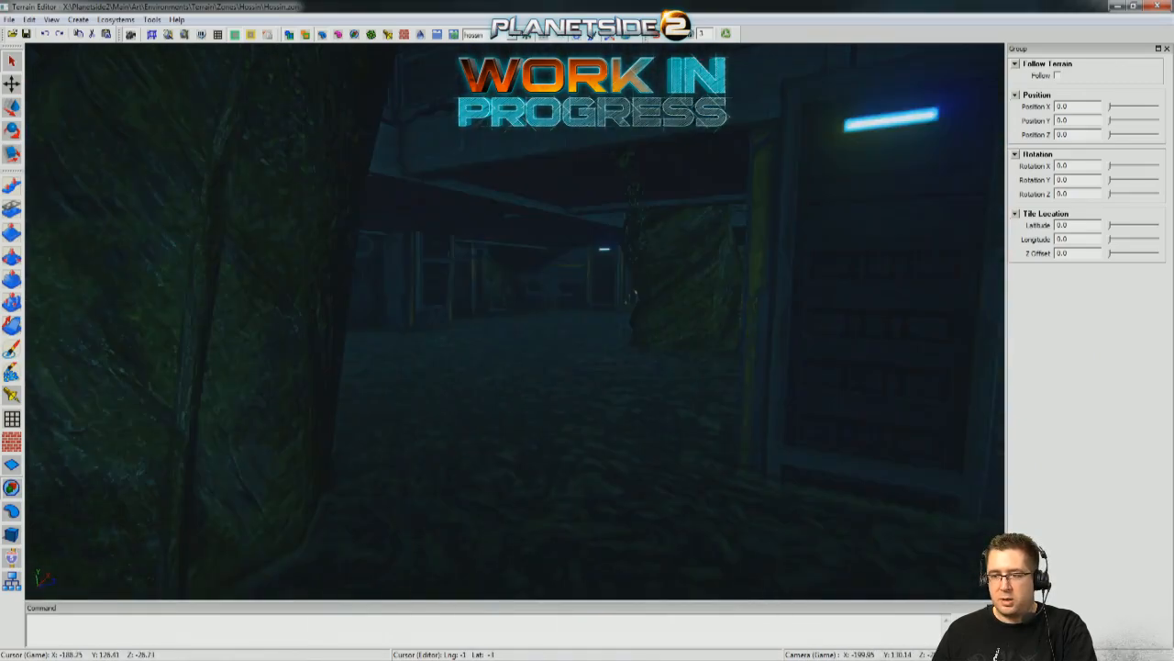
Inspect the outpost's underside, lit doorway, rooftops, canopy and crate-covered deck from the ground and from above under the night lighting.
key(w)
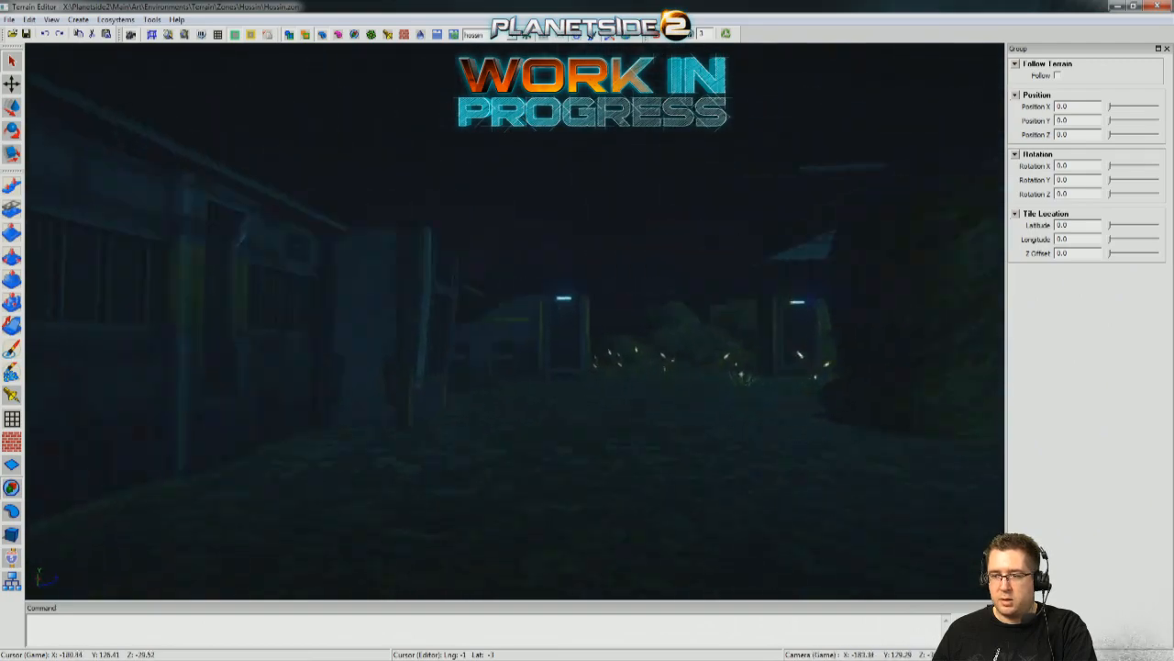
key(w)
key(w)
key(w)
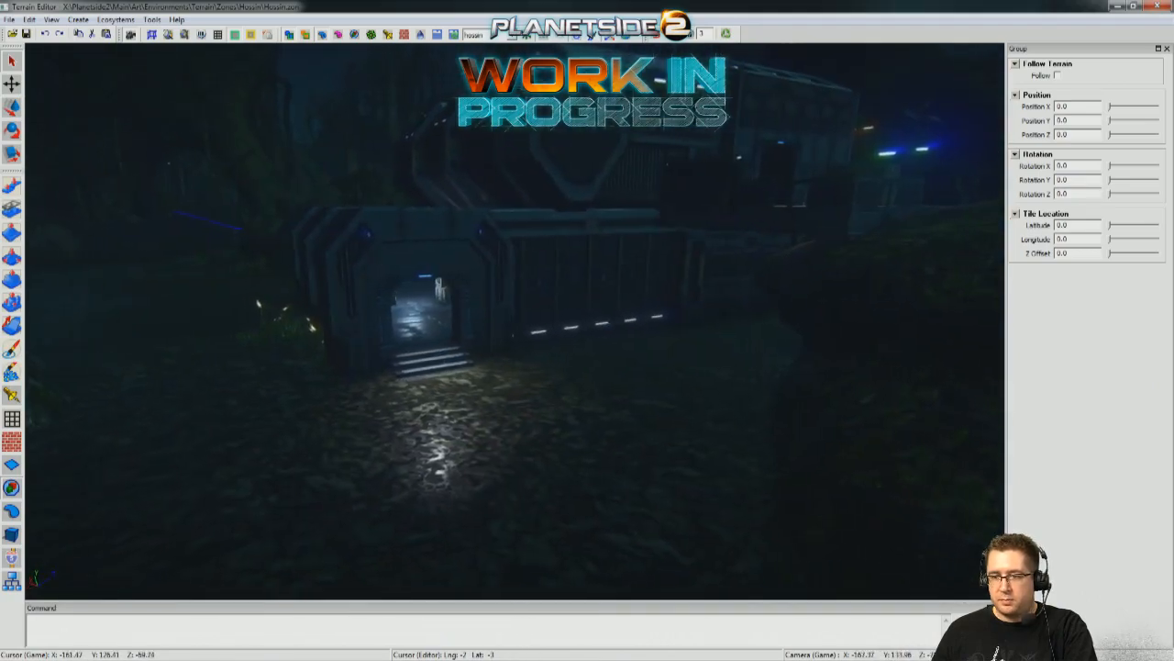
key(s)
key(w)
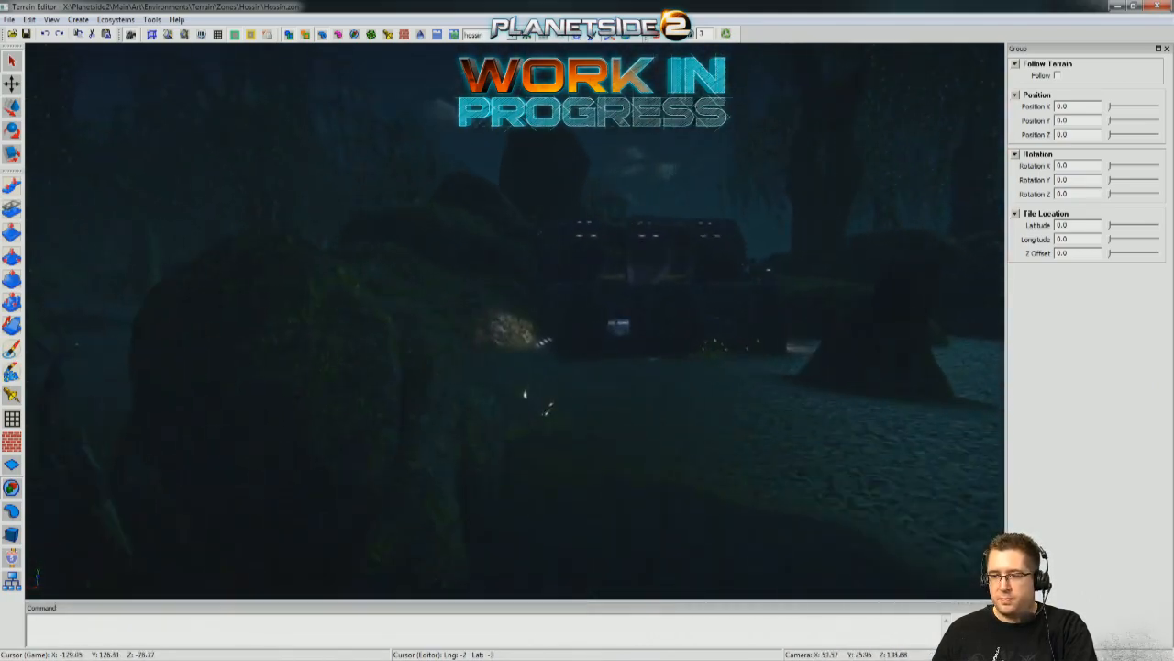
key(w)
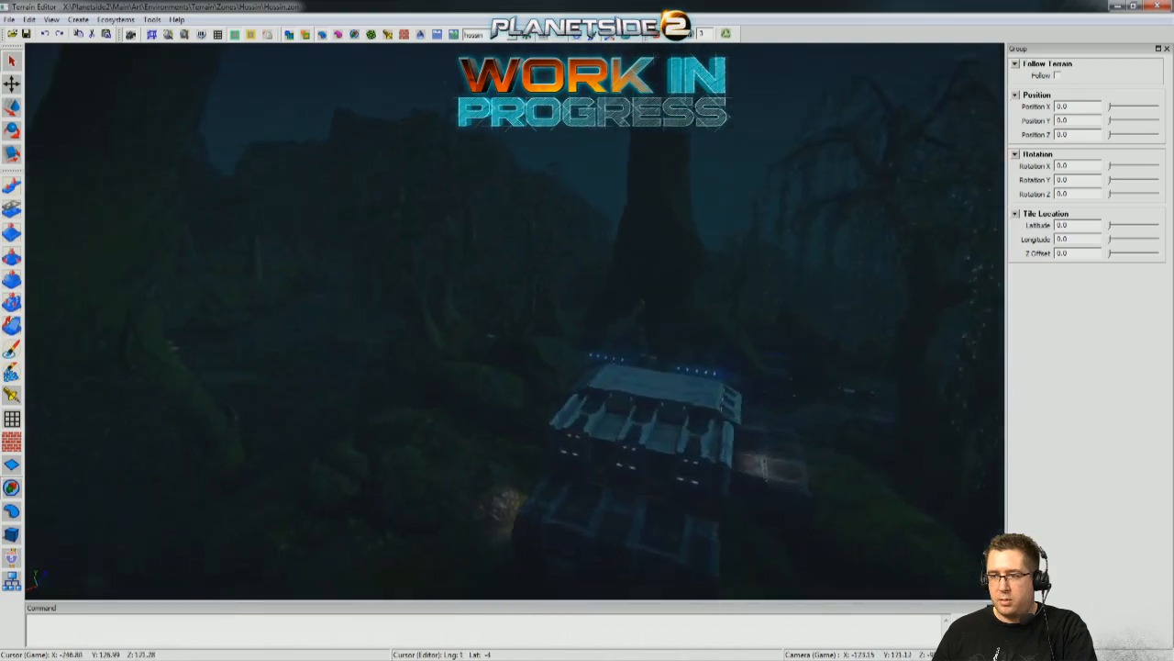
key(s)
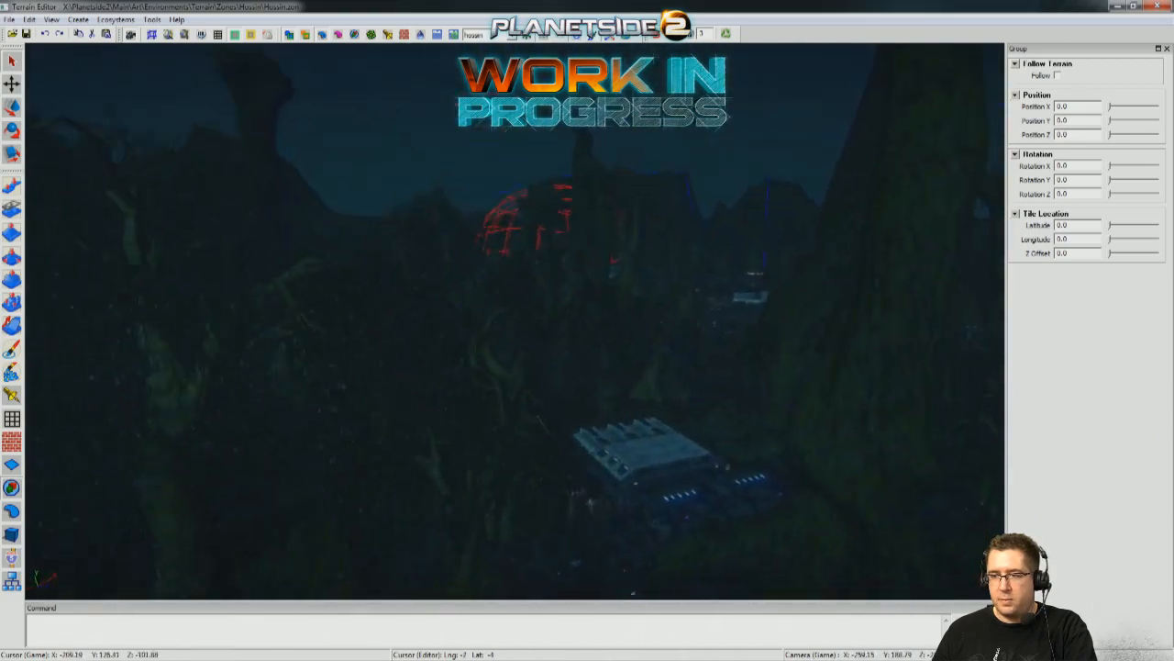
key(w)
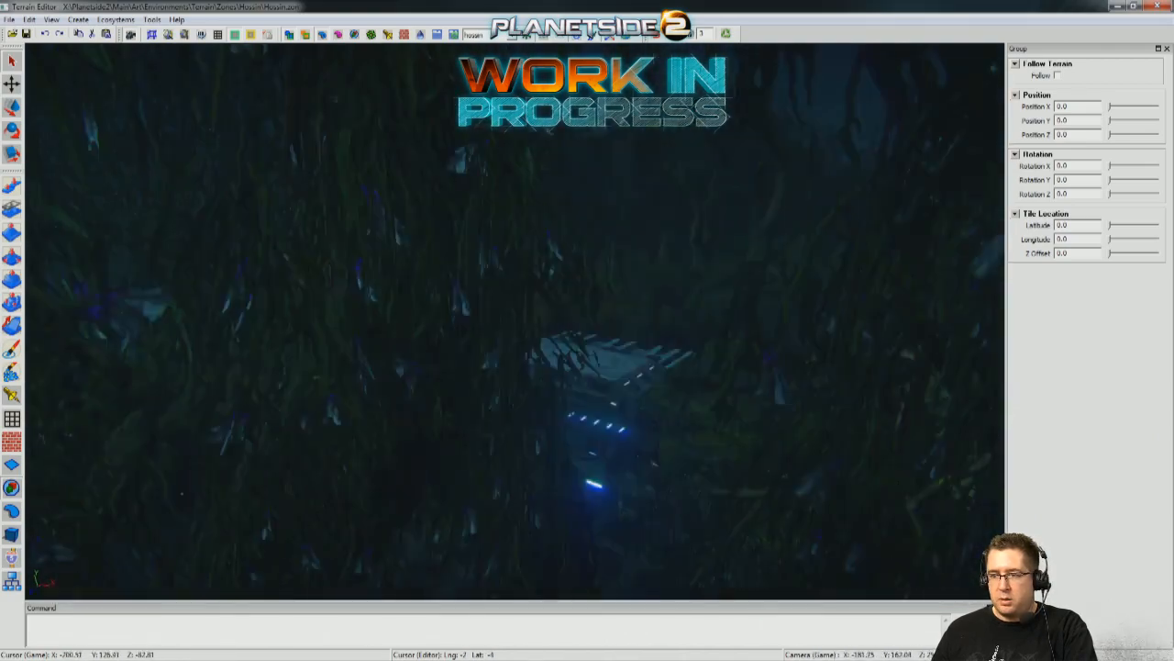
key(w)
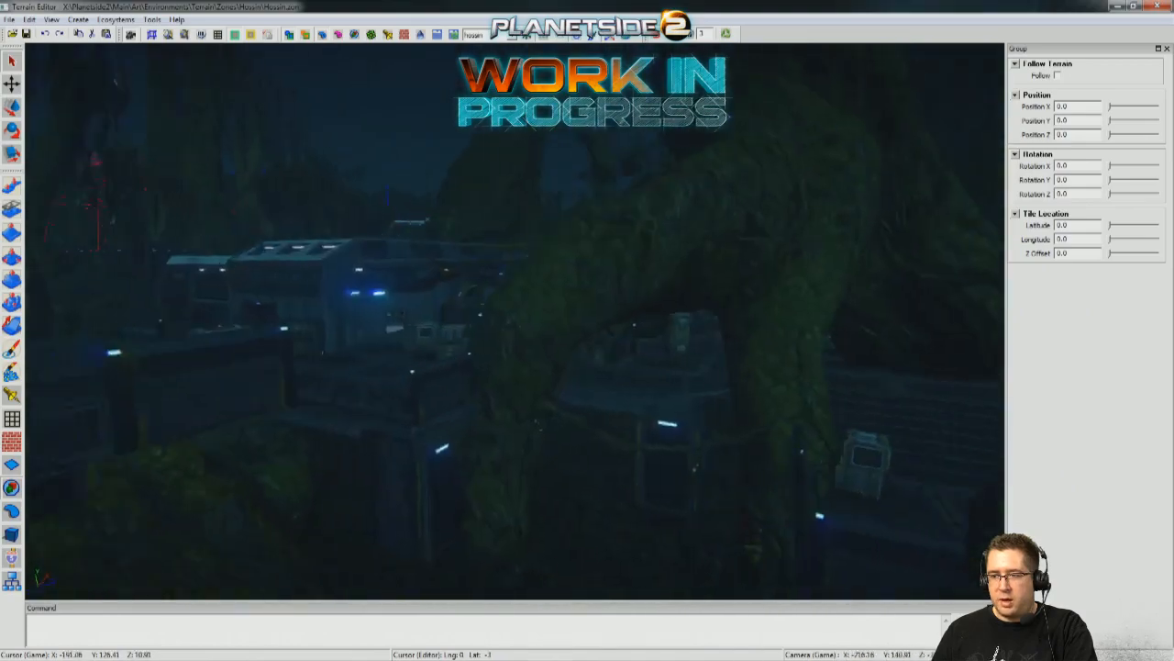
key(w)
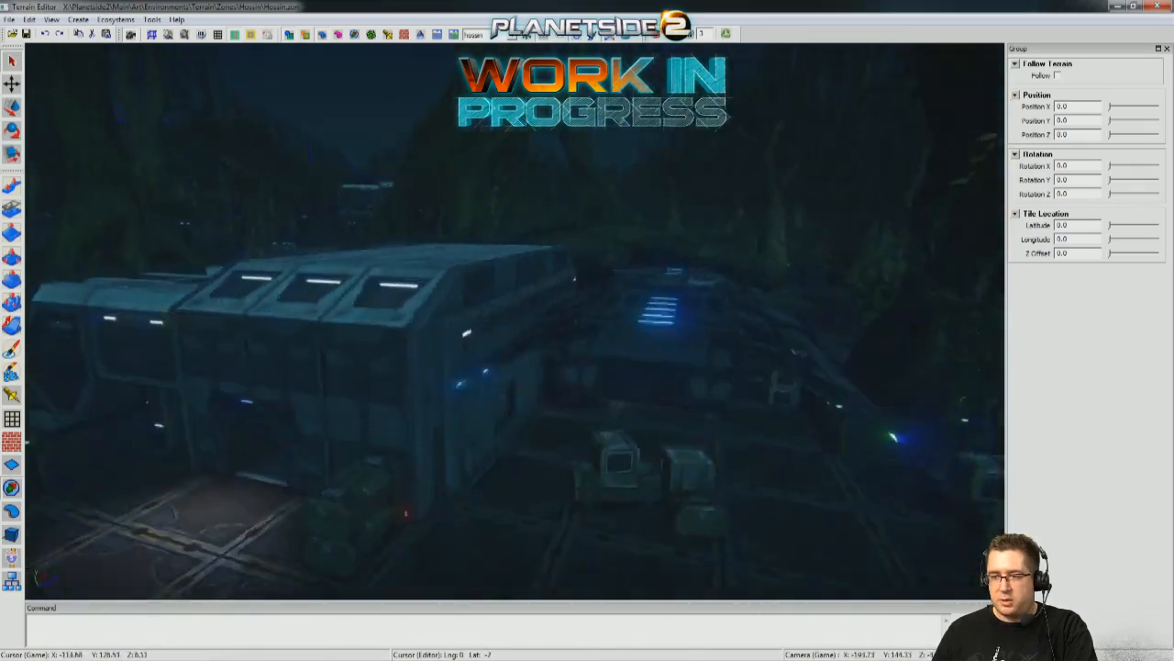
key(s)
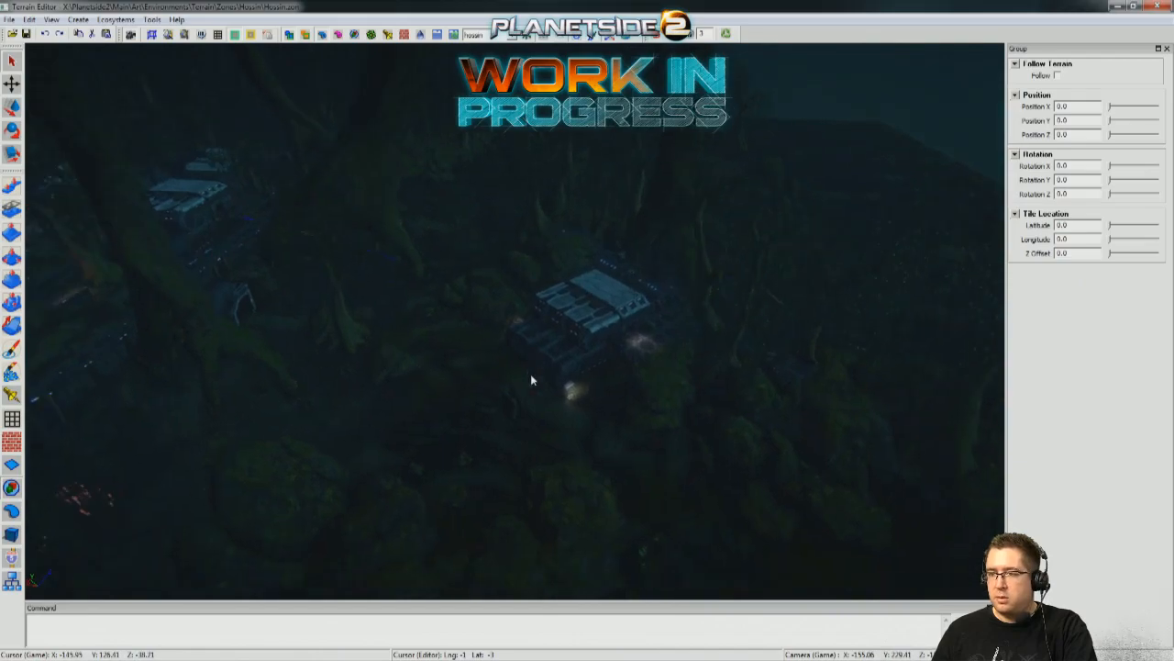
Try the GreenScreen lighting preset and switch the viewport to mapRender, checking the main deck under the brighter light.
click(496, 34)
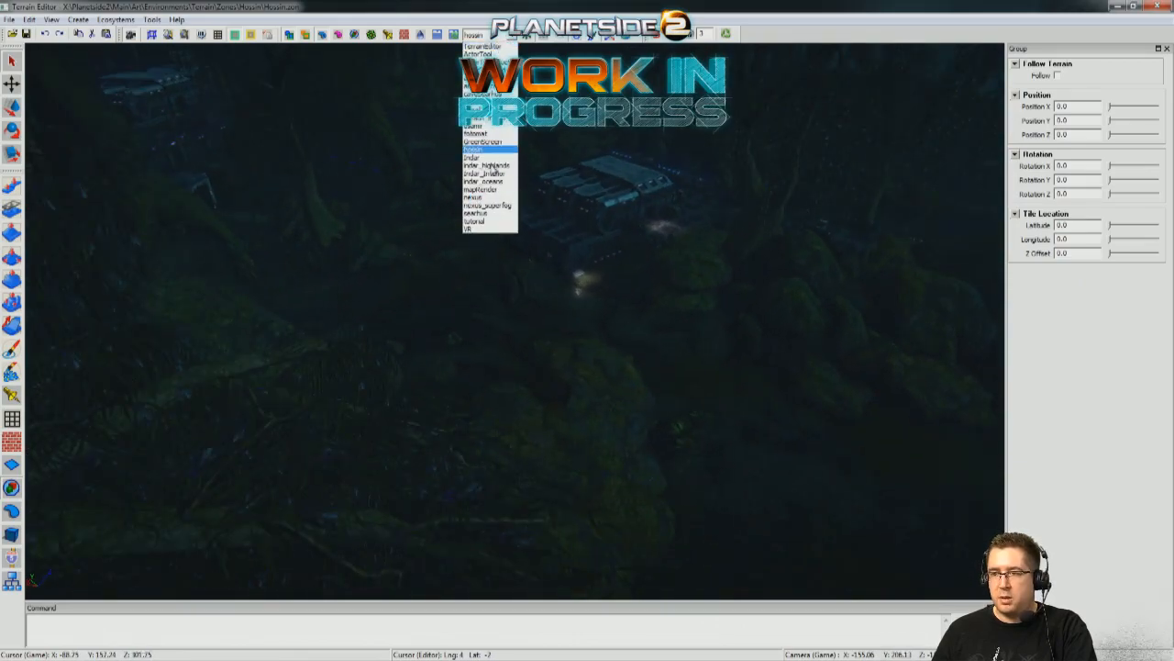
click(486, 143)
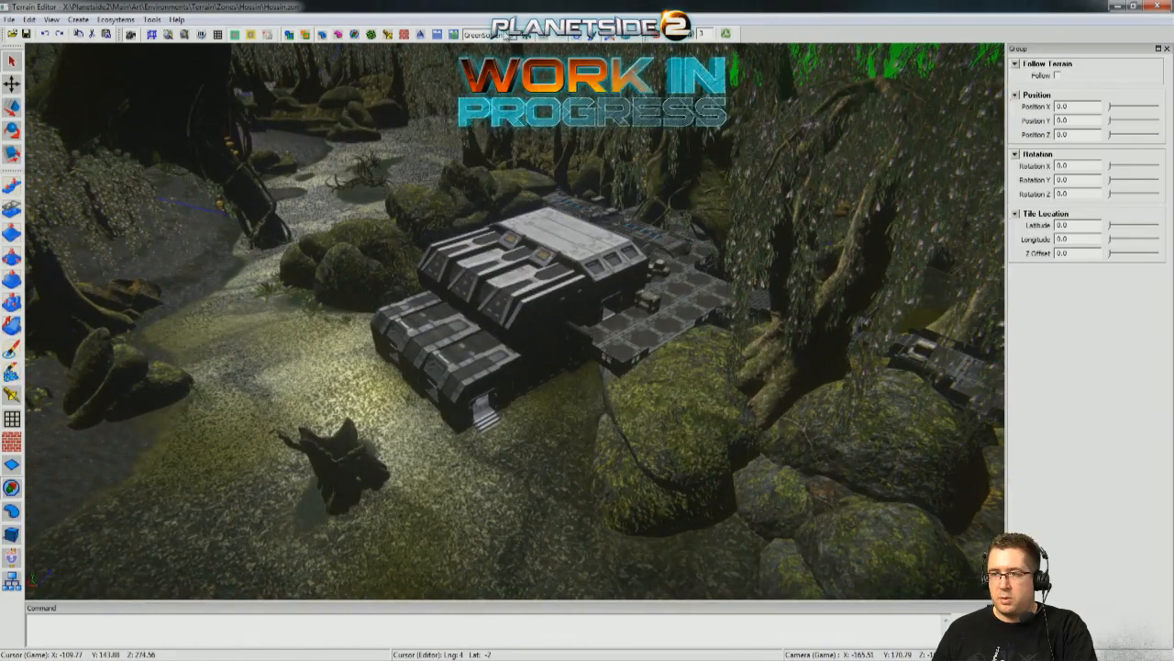
click(491, 34)
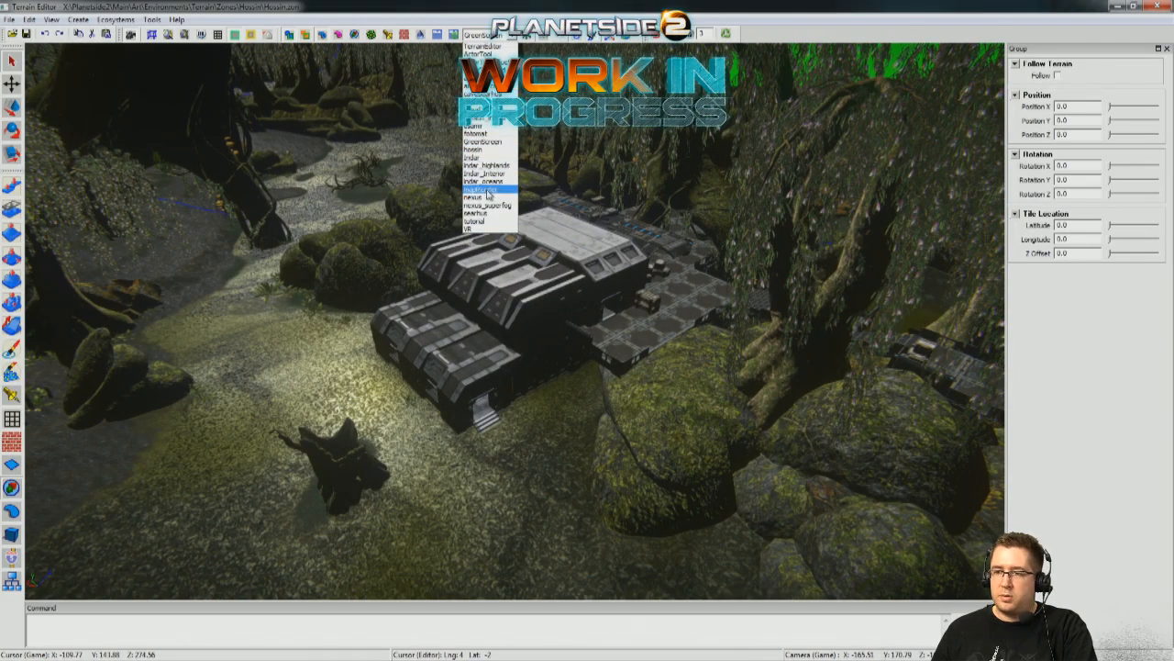
click(479, 191)
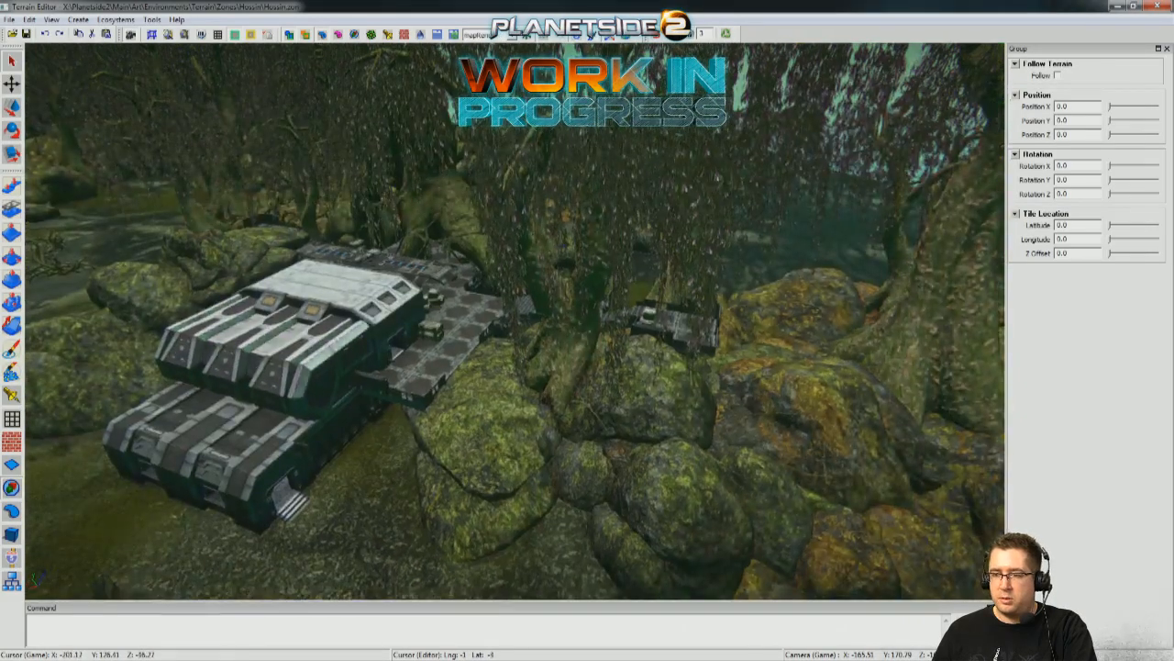
key(s)
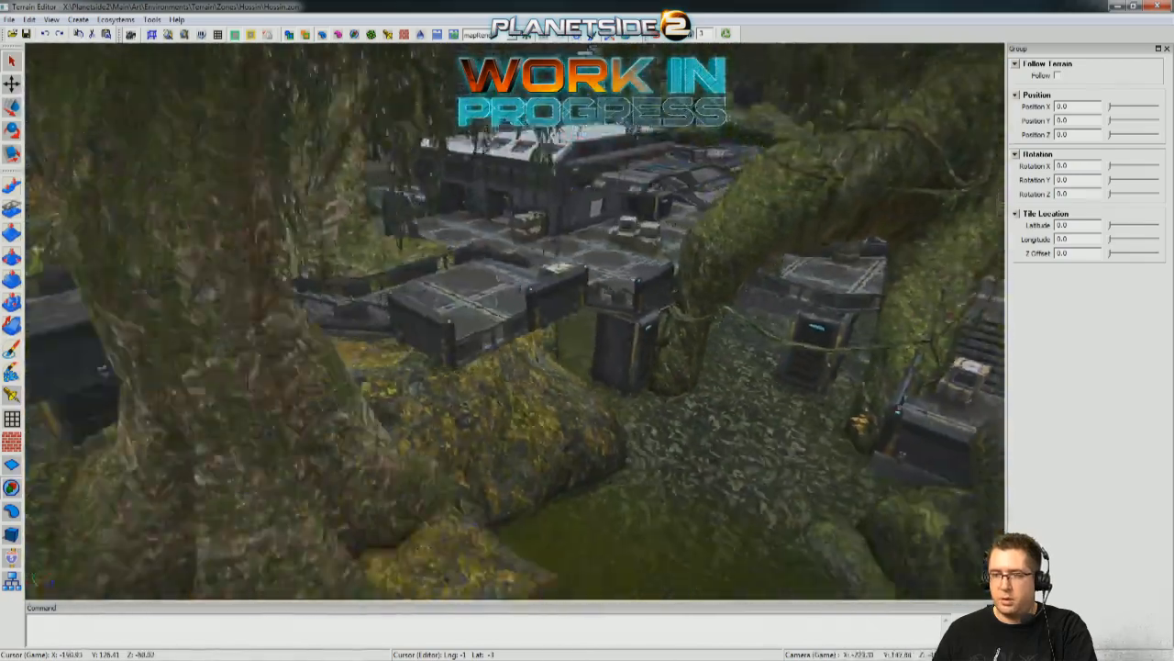
key(w)
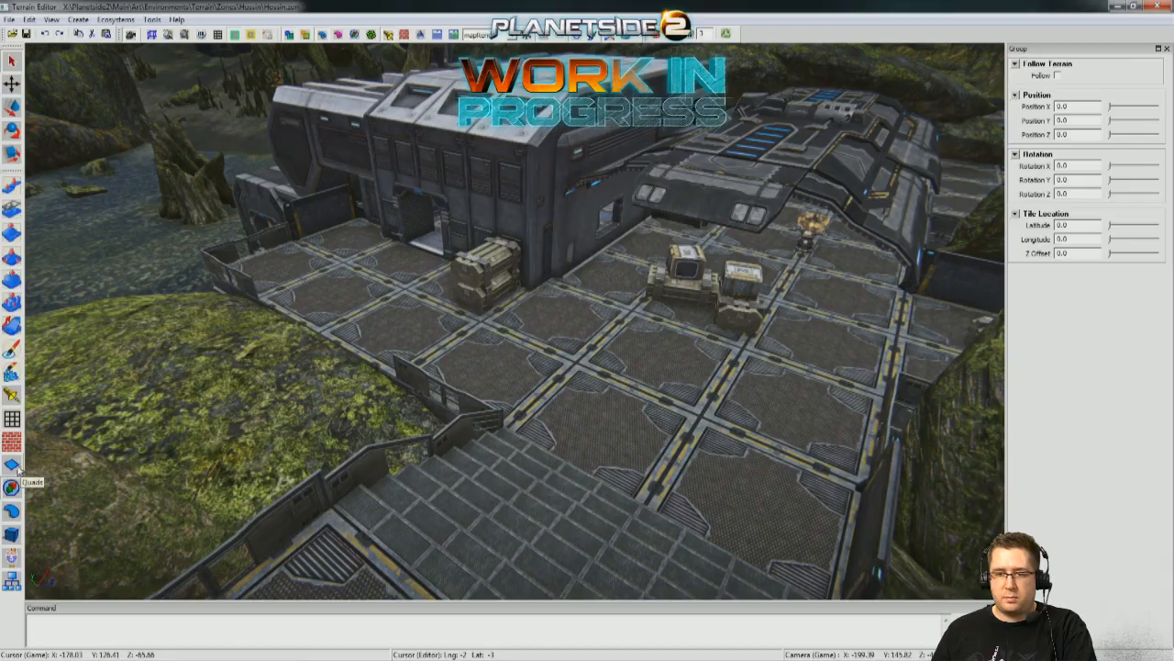
Switch to the Light tool and go to the open ground at the foot of the outpost's lower stairs.
click(11, 395)
right_drag(316, 361, 80, 385)
key(s)
key(s)
key(s)
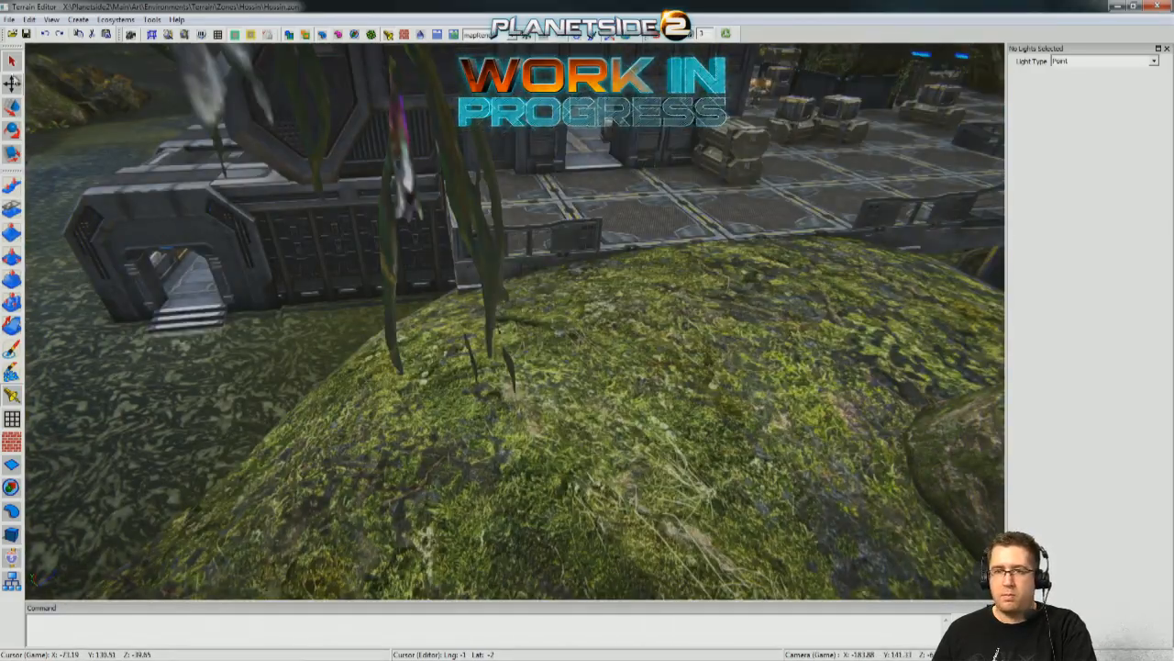
key(s)
right_drag(34, 92, 489, 20)
right_drag(482, 415, 554, 433)
key(s)
key(w)
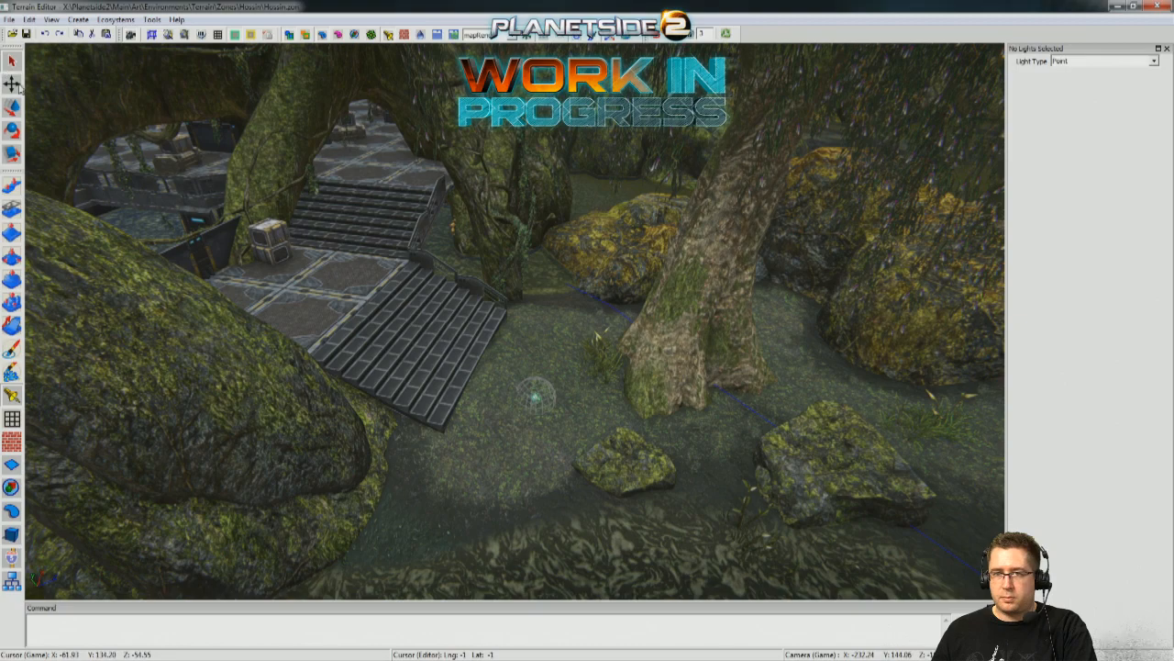
Examine the blue_ampstationlegs point light on the ground beside the lower stairs from close up and farther away.
click(535, 395)
key(w)
right_drag(571, 401, 535, 337)
key(s)
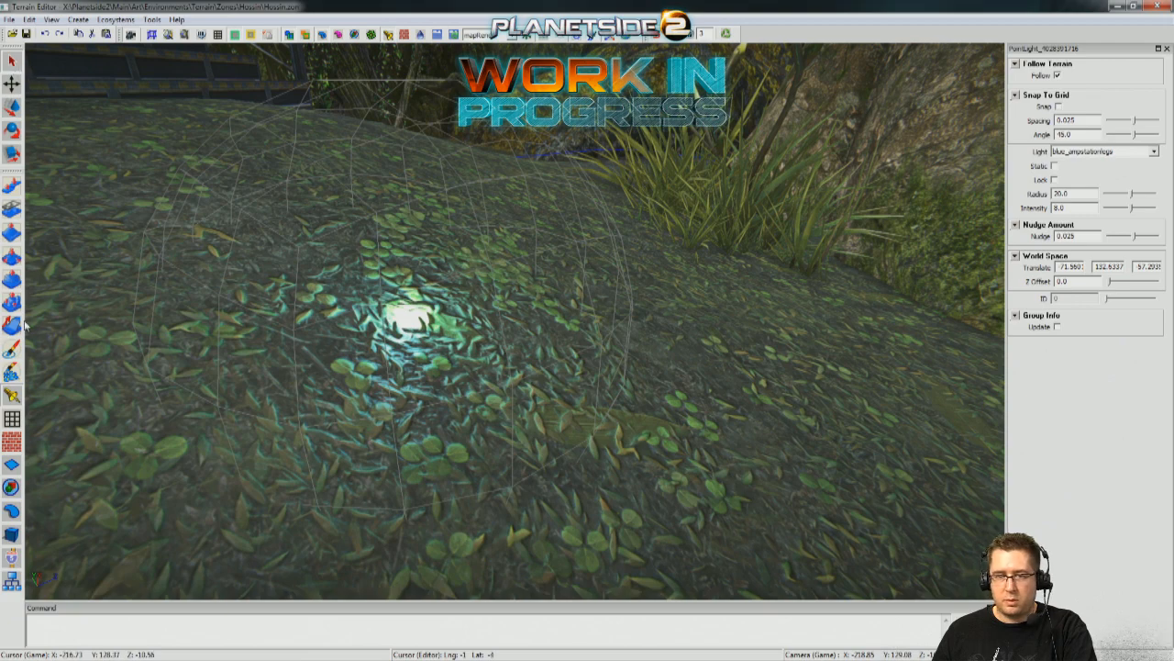
key(s)
right_drag(582, 256, 406, 447)
click(543, 555)
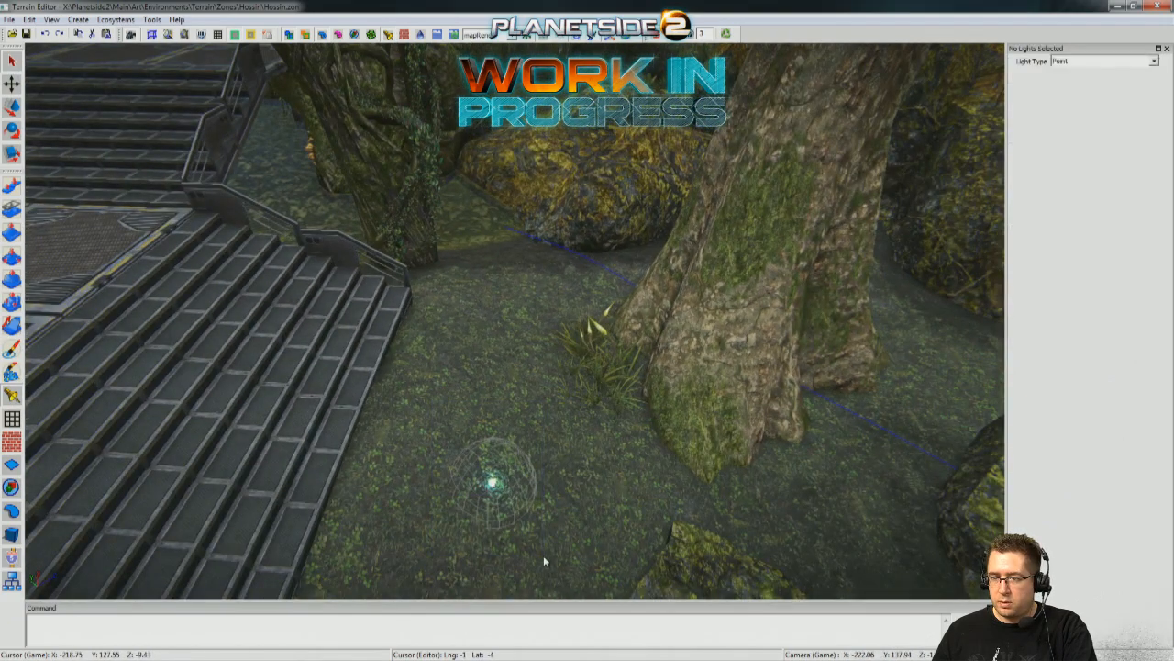
click(496, 490)
right_drag(496, 490, 486, 551)
key(w)
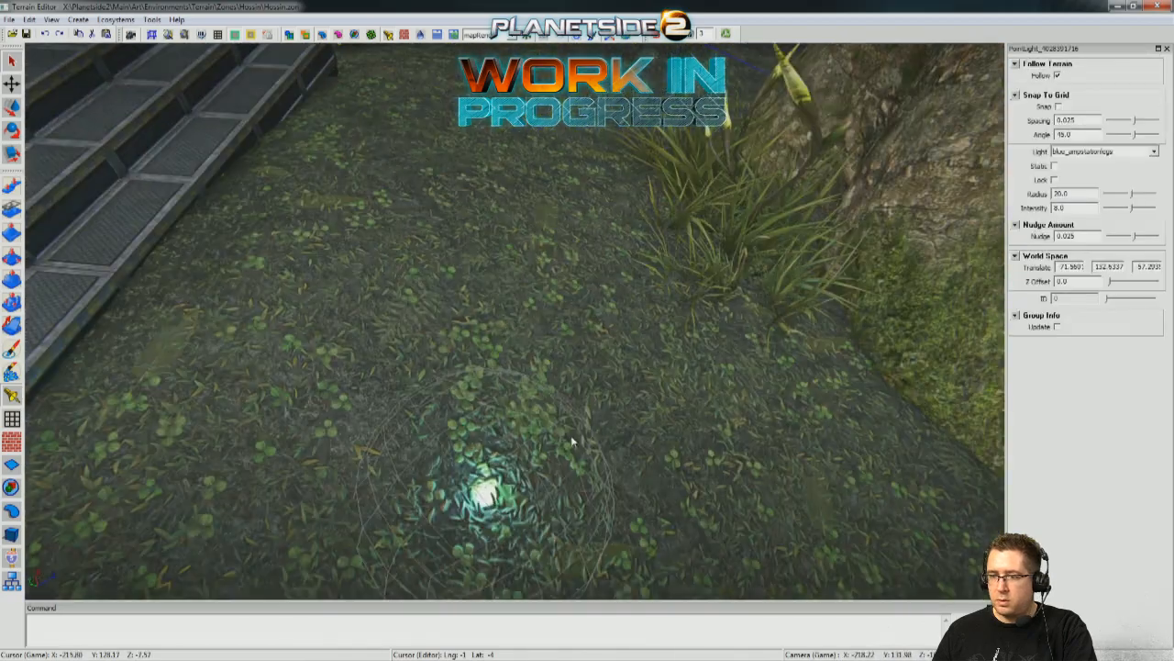
key(w)
key(s)
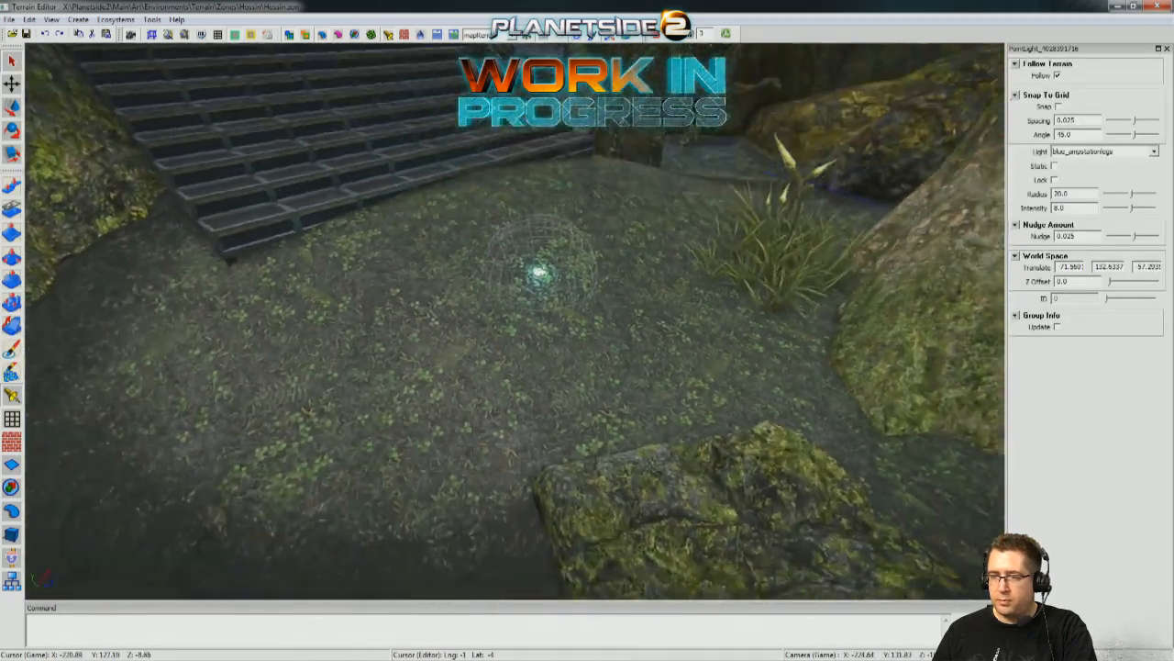
Place a point light on the ground beside the lower stairs and set its light type to Orange.
key(w)
key(w)
mouse_move(371, 272)
right_down()
mouse_move(370, 312)
mouse_move(371, 272)
right_up()
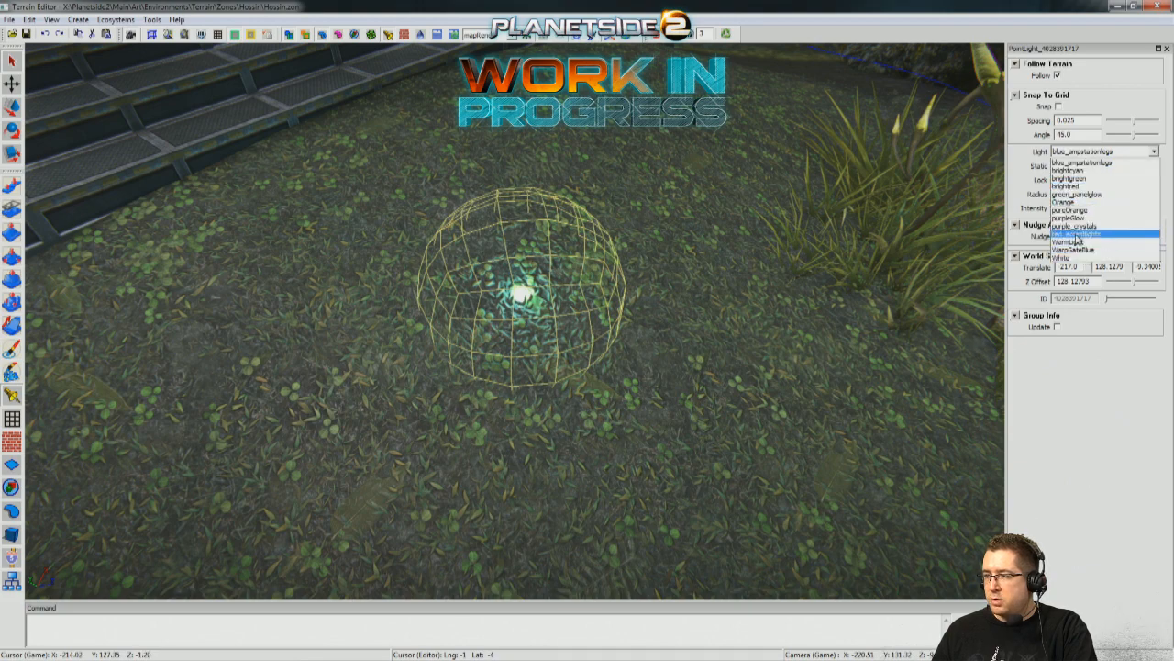
middle_drag(712, 258, 742, 156)
key(w)
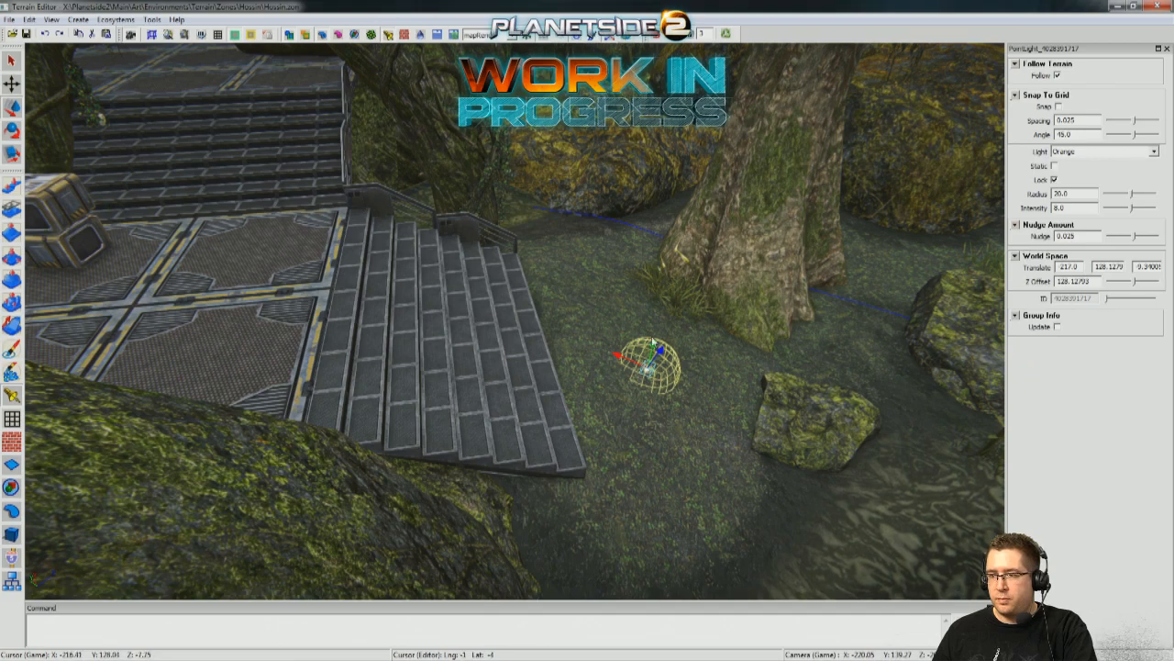
Move the orange point light up from the stairs onto the main deck in front of the canopy, at a Z offset of about 138.6.
drag(663, 212, 687, 137)
middle_drag(686, 138, 853, 404)
drag(603, 126, 602, 123)
middle_drag(602, 123, 704, 260)
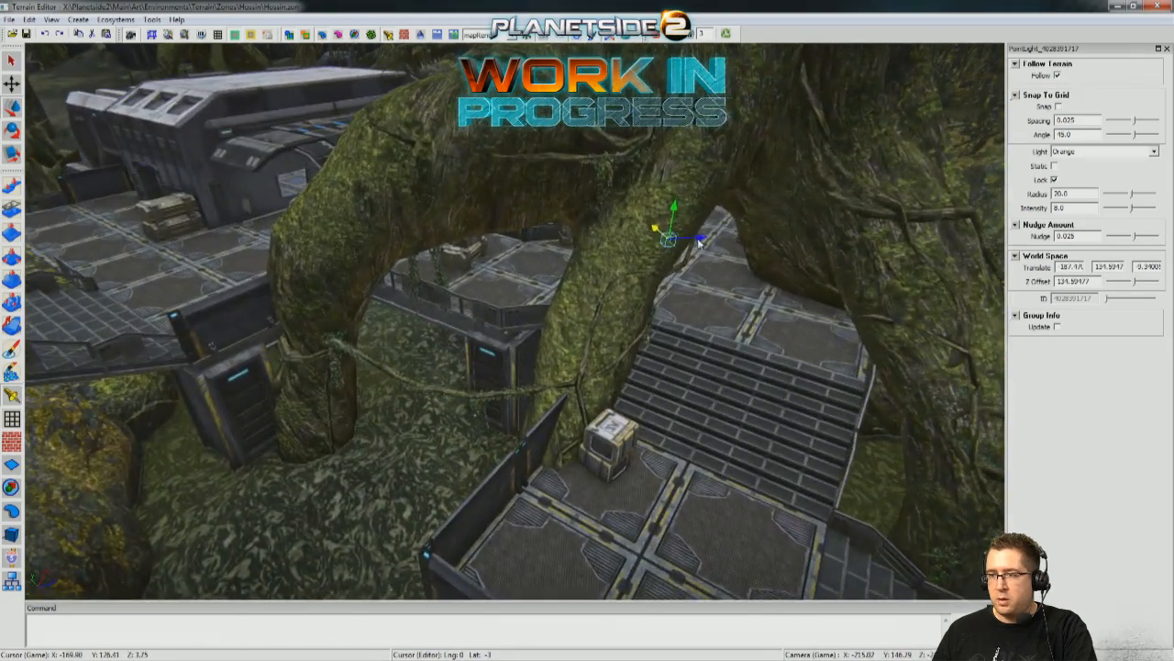
drag(332, 218, 330, 212)
middle_drag(331, 212, 457, 259)
middle_drag(579, 137, 549, 367)
drag(549, 367, 549, 350)
middle_drag(549, 350, 567, 406)
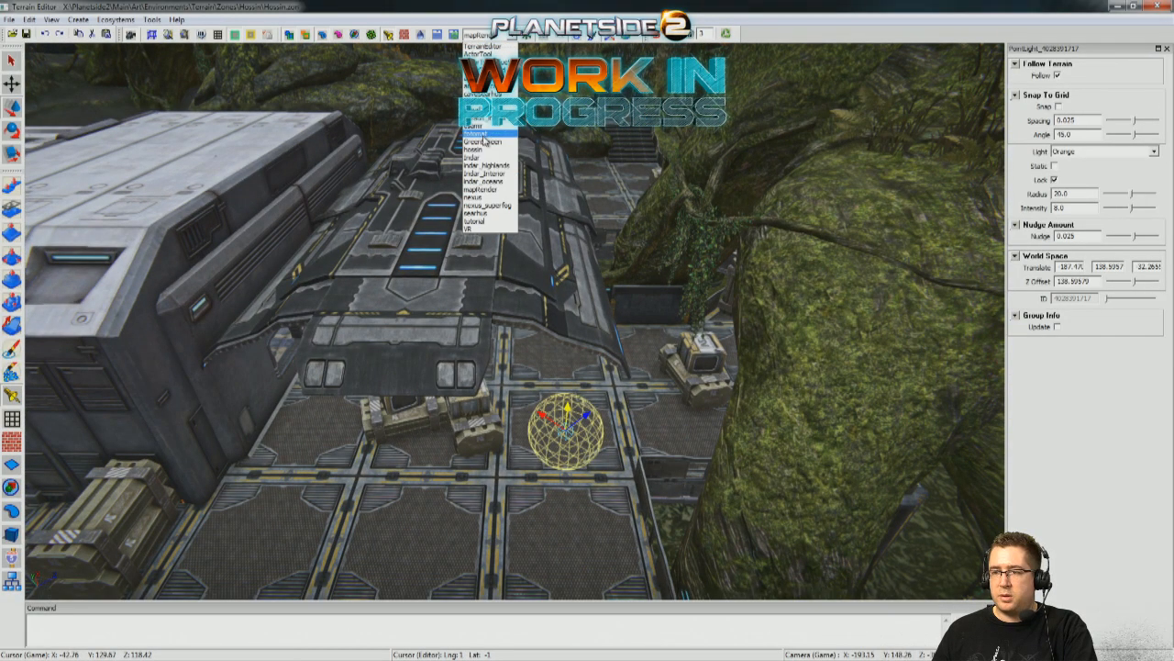
Set the lighting preset to hossin and move the orange light under the canopy above the crates, to about X -180.
click(478, 149)
middle_drag(498, 170, 590, 169)
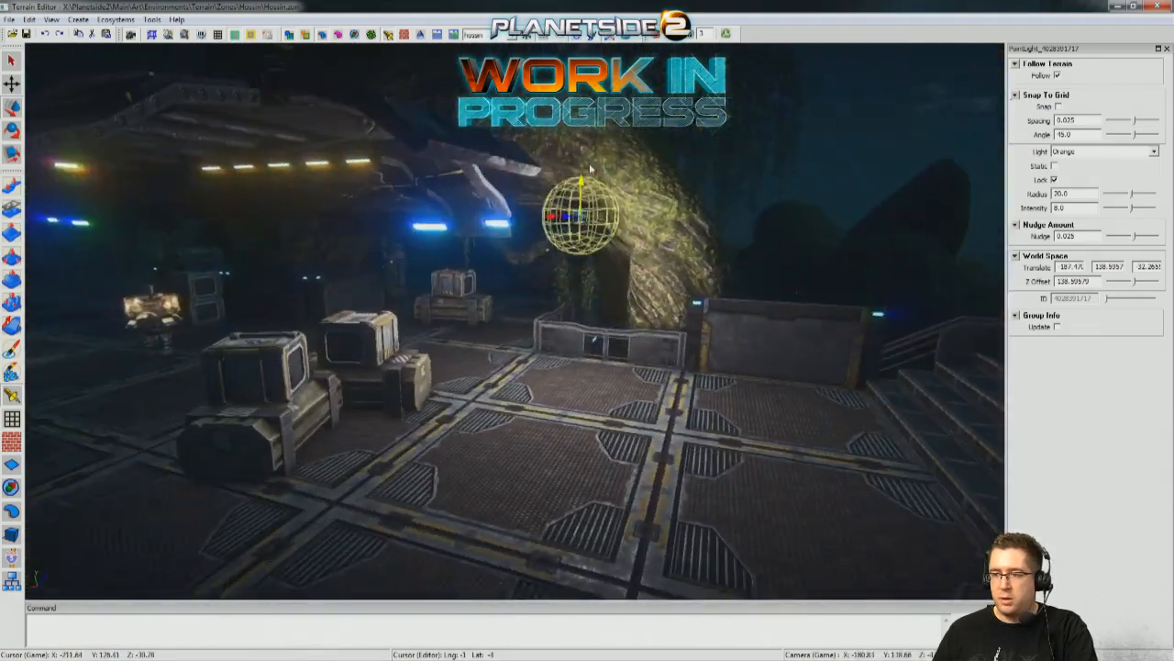
drag(549, 220, 242, 215)
middle_drag(242, 215, 387, 201)
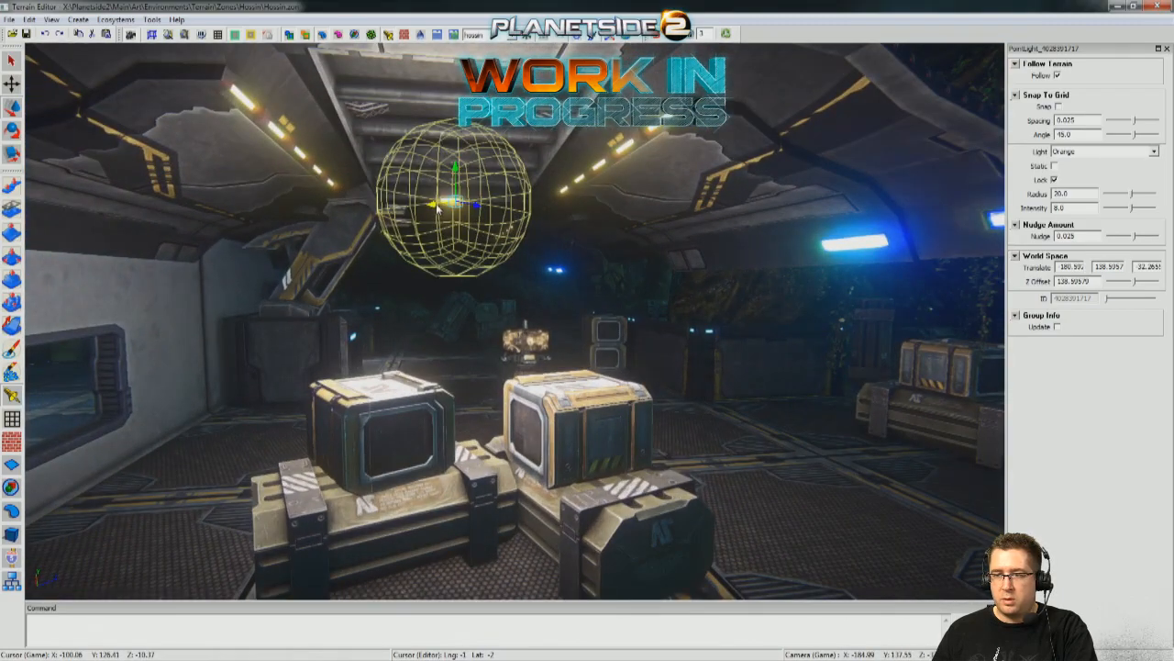
drag(404, 211, 371, 213)
middle_drag(371, 213, 484, 224)
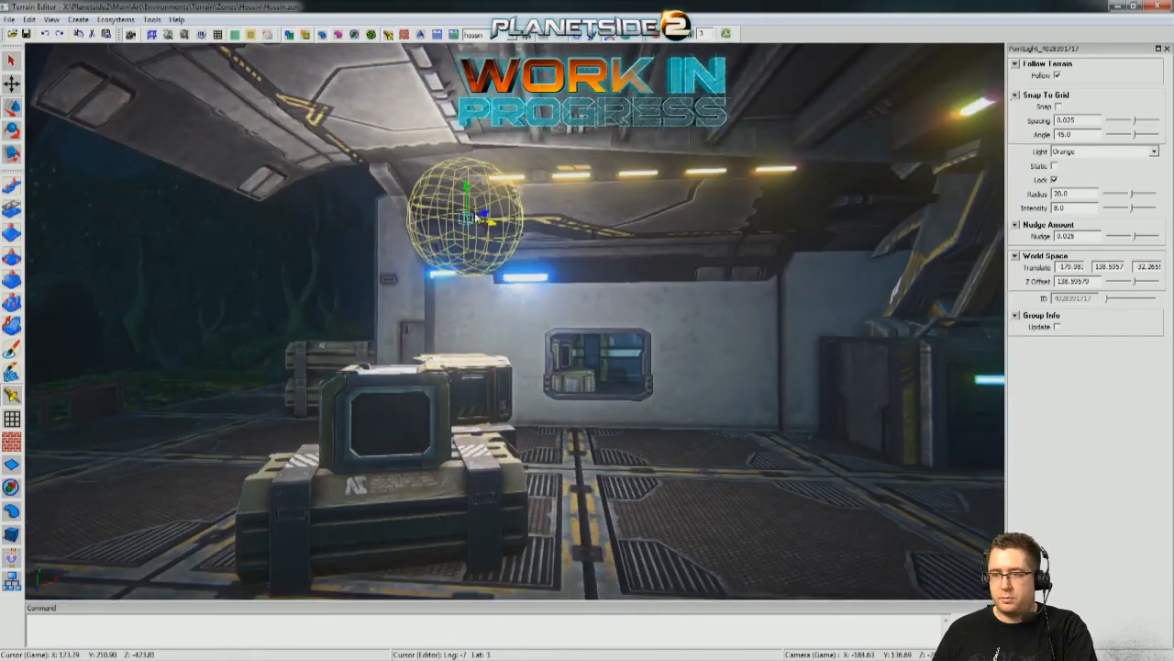
Slide the orange light farther along beneath the canopy to about -28.7 on its third translate axis.
drag(484, 219, 617, 224)
middle_drag(617, 224, 541, 255)
mouse_move(485, 242)
mouse_down()
mouse_move(428, 241)
mouse_move(463, 240)
mouse_up()
middle_drag(463, 240, 587, 550)
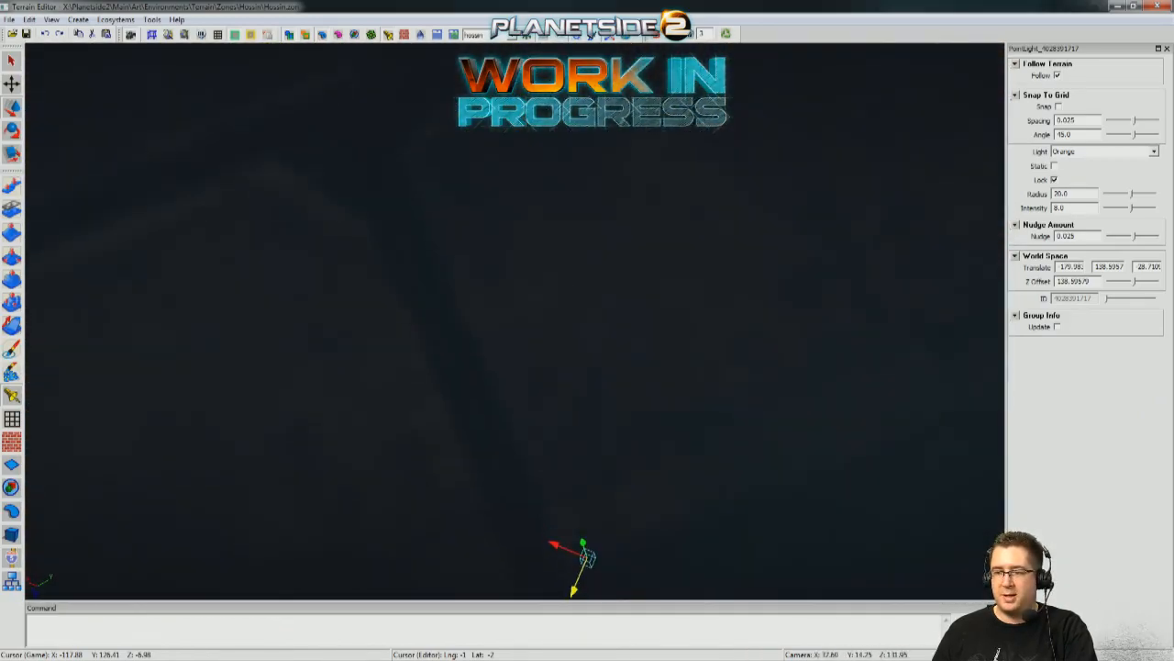
Centre the orange light below the canopy's ceiling beams at about X -178.6 and -23.8 on the third translate axis.
middle_drag(514, 280, 540, 265)
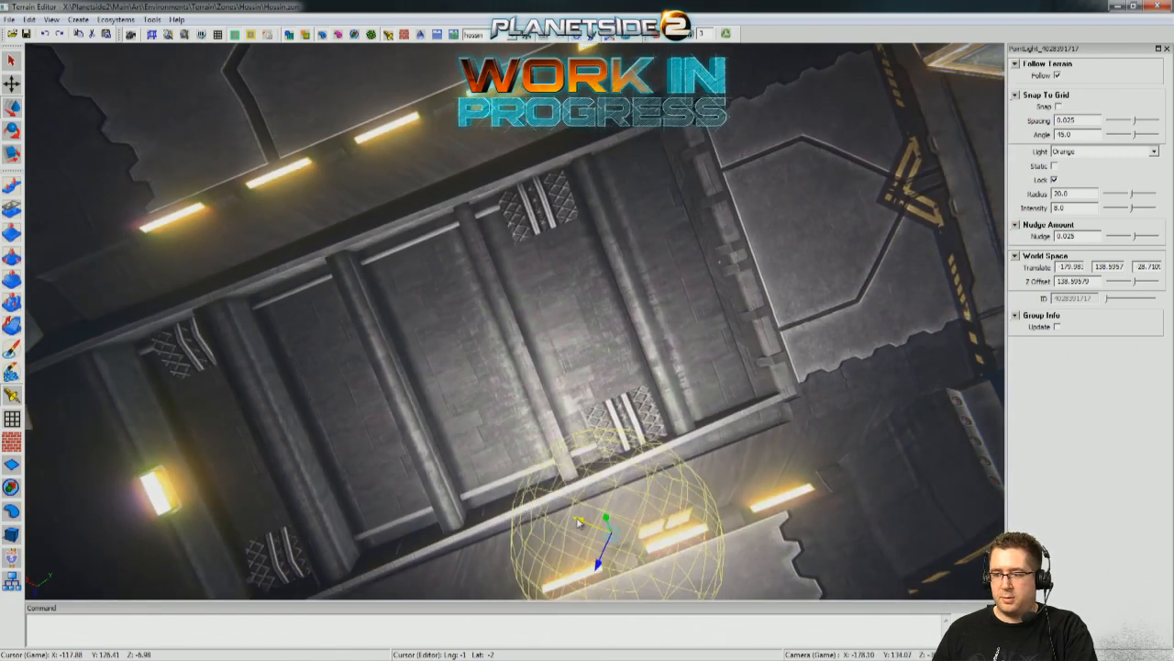
drag(579, 521, 445, 455)
drag(442, 499, 490, 382)
middle_drag(490, 381, 487, 458)
key(s)
right_drag(486, 303, 539, 317)
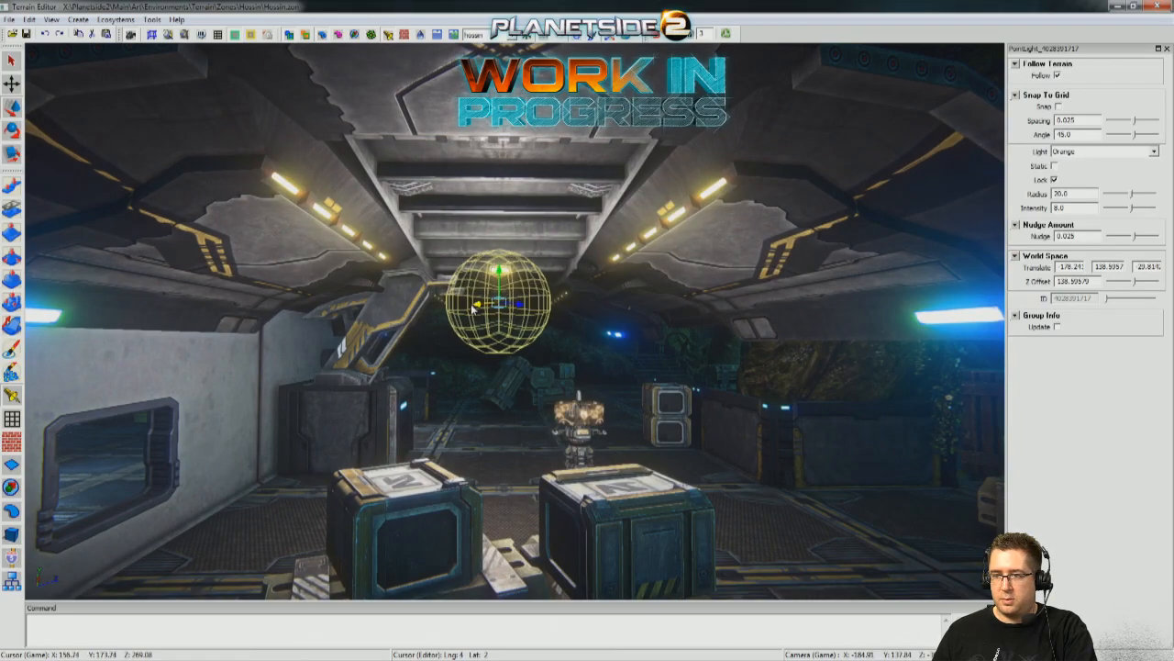
drag(479, 307, 491, 309)
middle_drag(491, 309, 826, 321)
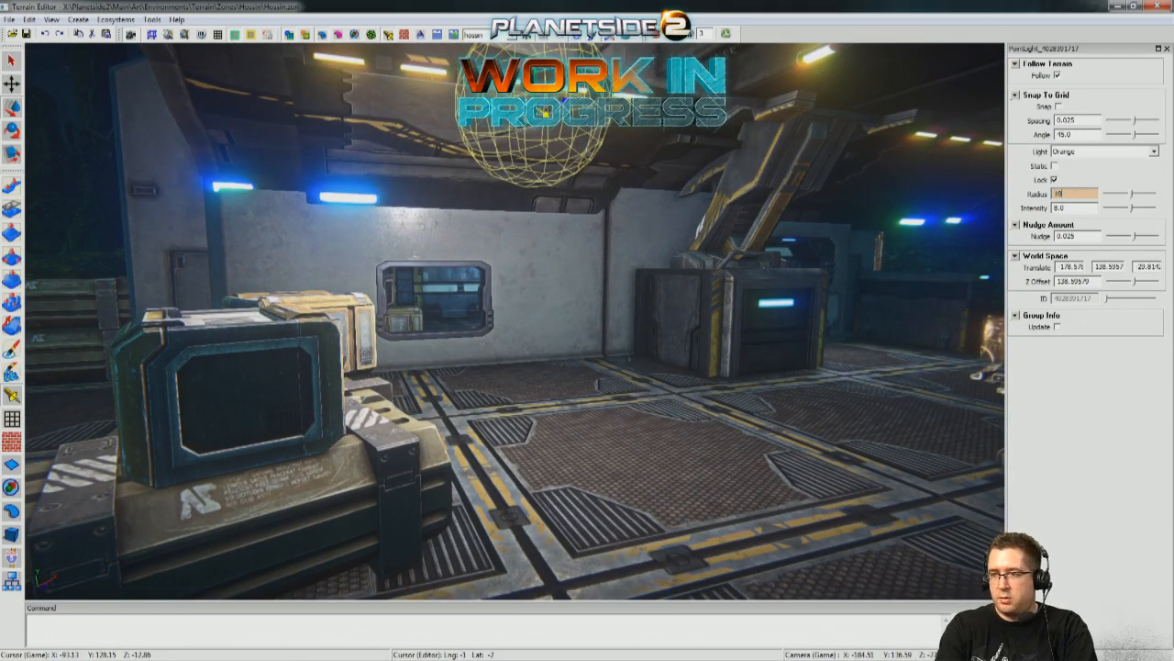
Set the orange light's radius to 10 and intensity to 6, and check its effect on the crates and deck.
text(10)
key(Return)
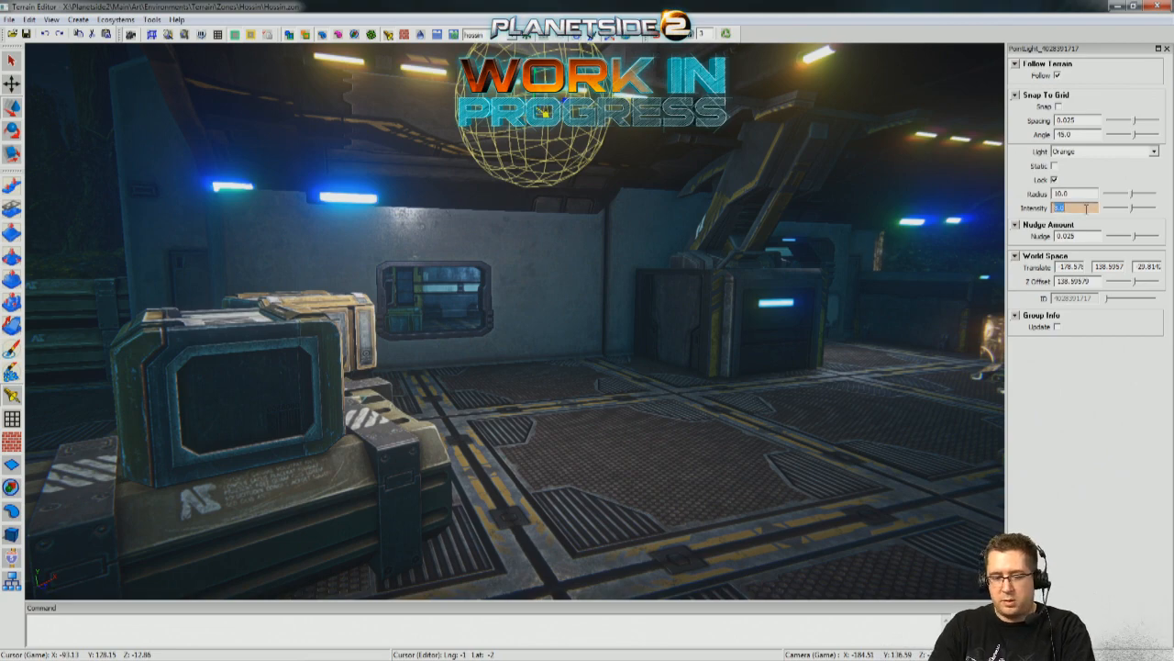
text(6)
key(Return)
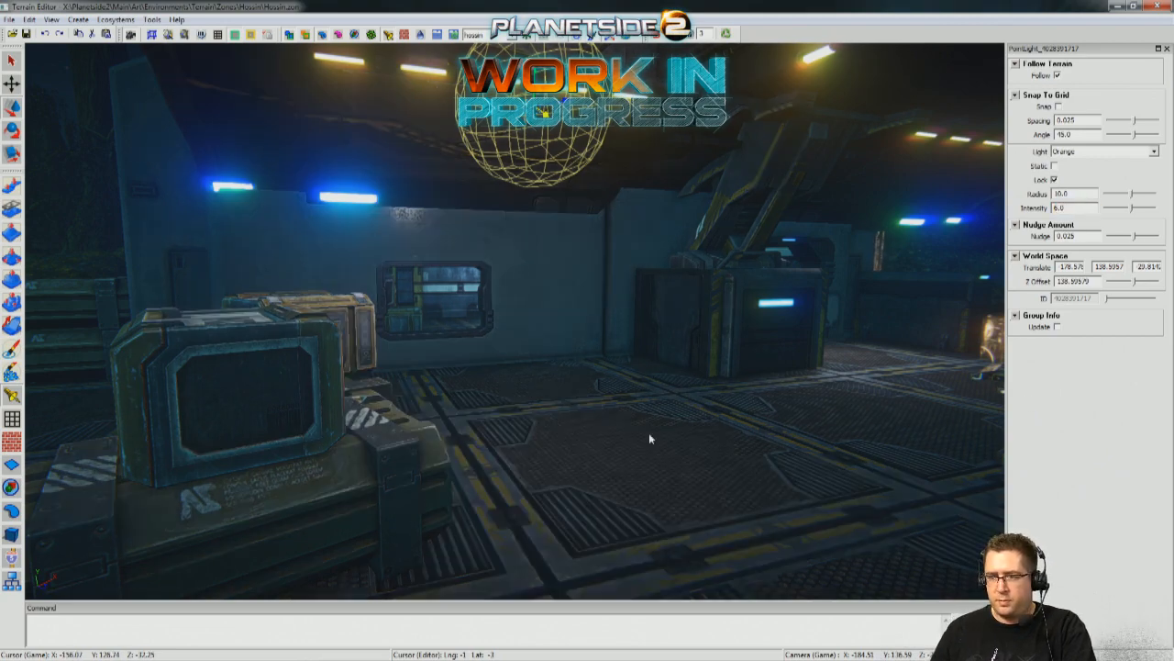
right_drag(650, 436, 767, 465)
key(w)
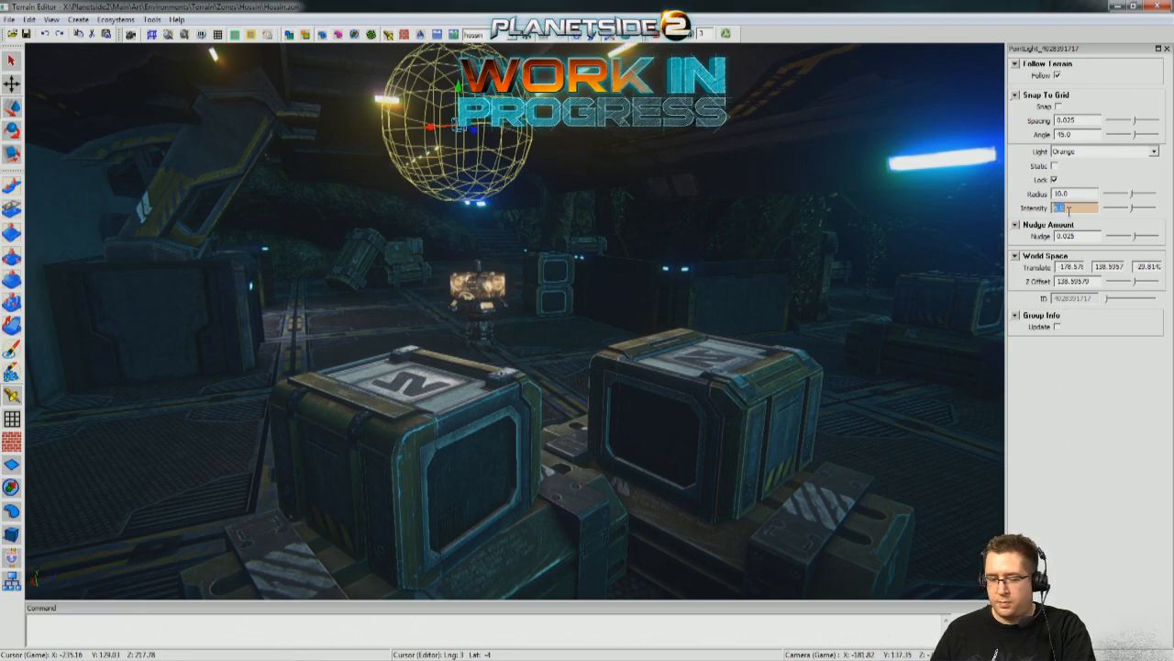
Set the orange light's intensity to 7 and radius to 12, and check its effect around the crates.
key(Return)
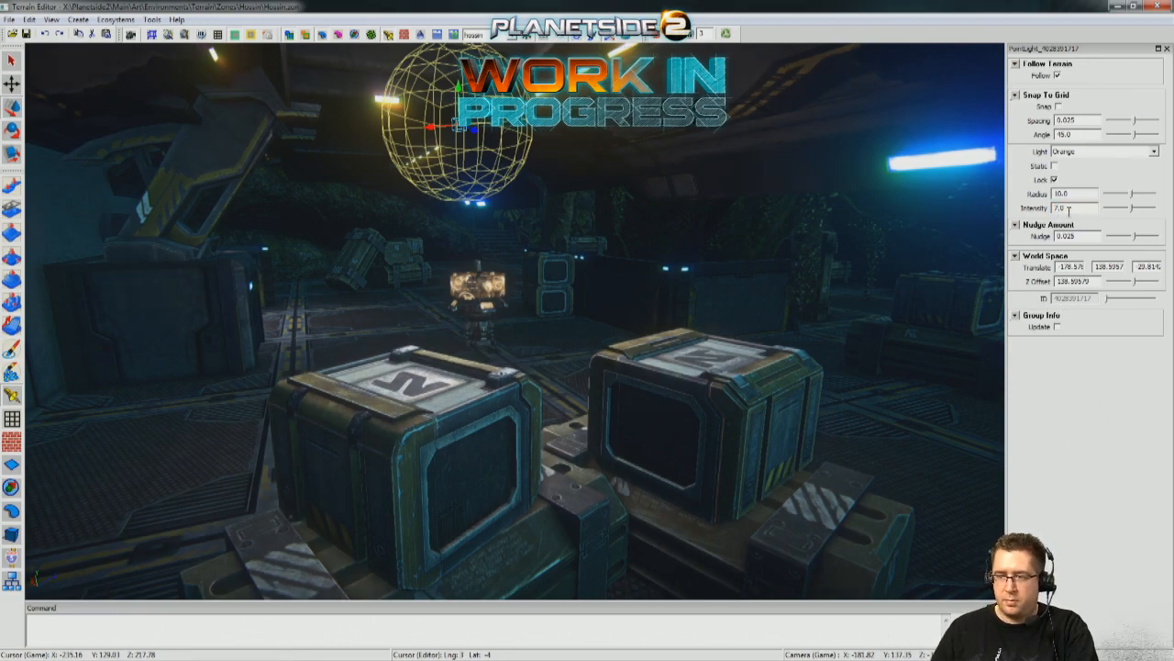
right_drag(767, 464, 669, 258)
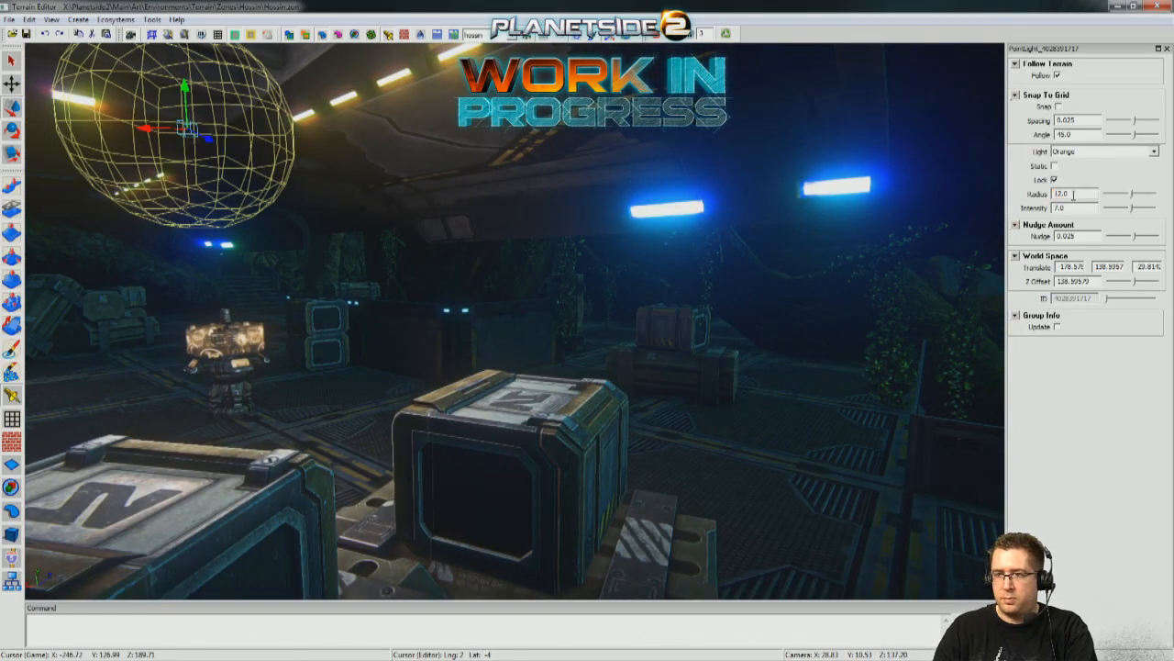
key(s)
mouse_move(725, 319)
right_down()
mouse_move(705, 349)
mouse_move(721, 343)
mouse_move(684, 342)
mouse_move(714, 328)
right_up()
key(w)
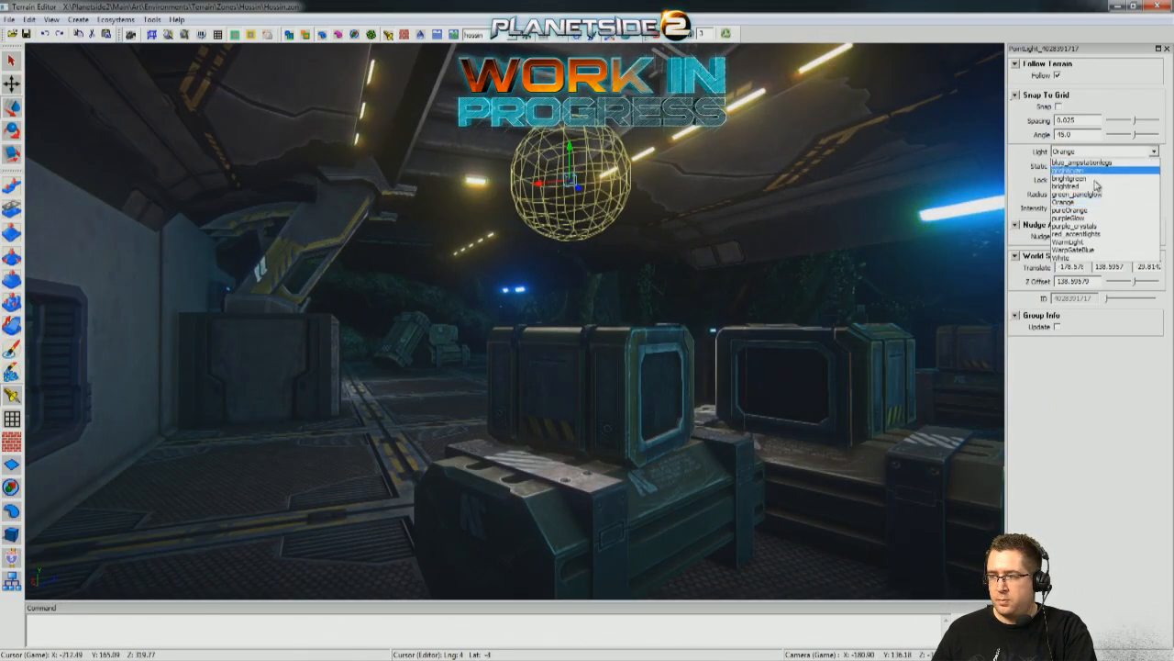
Change the light above the crates to the pureOrange type and inspect the result on the crates and canopy.
click(1072, 213)
key(s)
right_drag(724, 321, 776, 318)
key(d)
key(a)
key(w)
key(s)
mouse_move(554, 329)
right_down()
mouse_move(566, 330)
mouse_move(554, 329)
right_up()
key(w)
key(s)
key(w)
Duplicate the pureOrange light and move the copy along the canopy to about X -174.3, -23.4 on the third translate axis.
right_drag(510, 296, 487, 272)
shift+drag(361, 182, 944, 179)
key(s)
right_drag(944, 179, 971, 181)
key(w)
right_drag(544, 145, 548, 134)
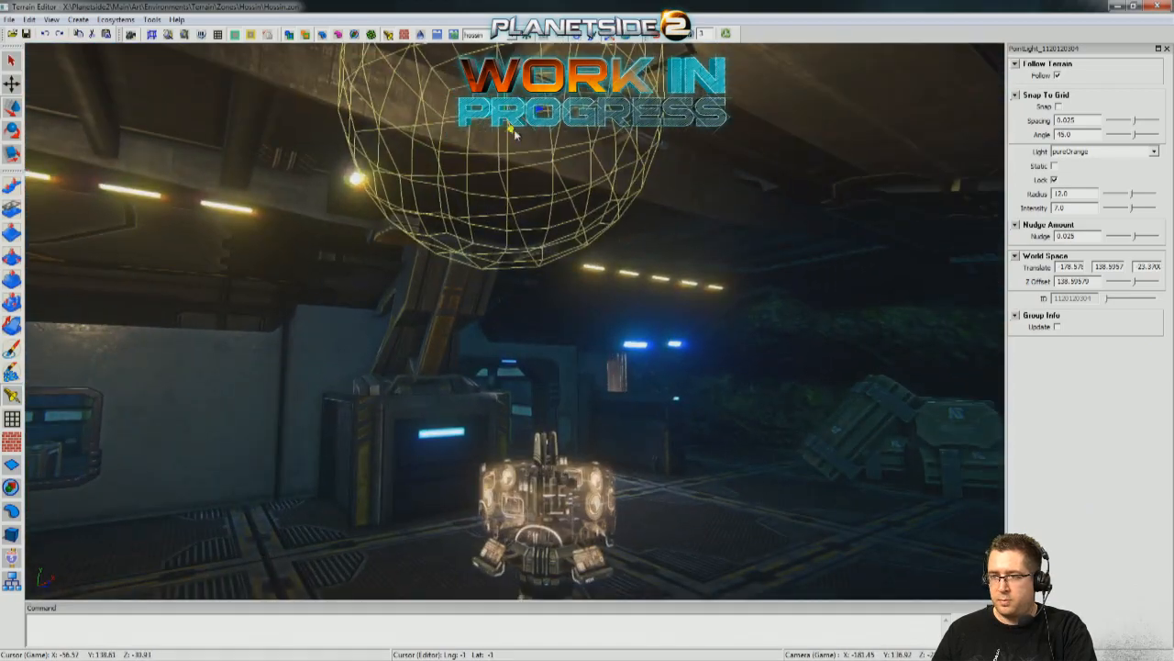
drag(514, 132, 662, 231)
key(d)
right_drag(663, 231, 665, 236)
key(s)
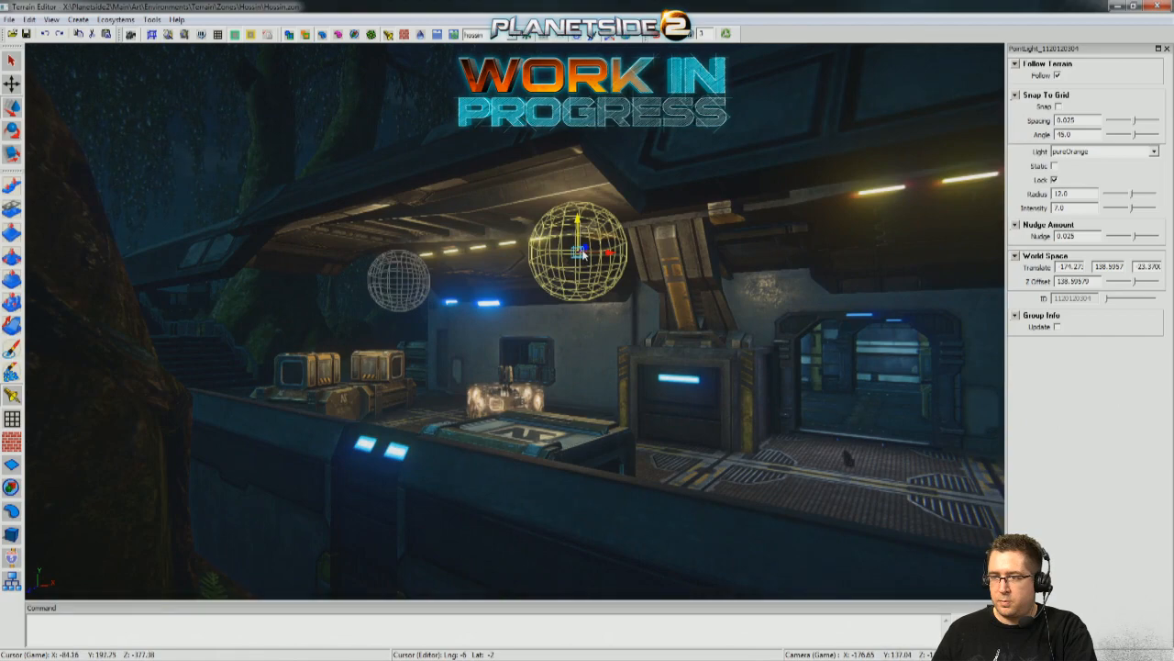
Slide the duplicated light toward the far end of the canopy, to about X -167.2 and -17.8 on the third axis.
drag(585, 248, 828, 270)
right_drag(828, 270, 431, 222)
key(w)
key(d)
drag(310, 254, 681, 189)
right_drag(681, 189, 918, 179)
key(a)
key(w)
key(a)
right_drag(514, 216, 600, 223)
drag(564, 229, 606, 233)
key(d)
right_drag(634, 241, 622, 241)
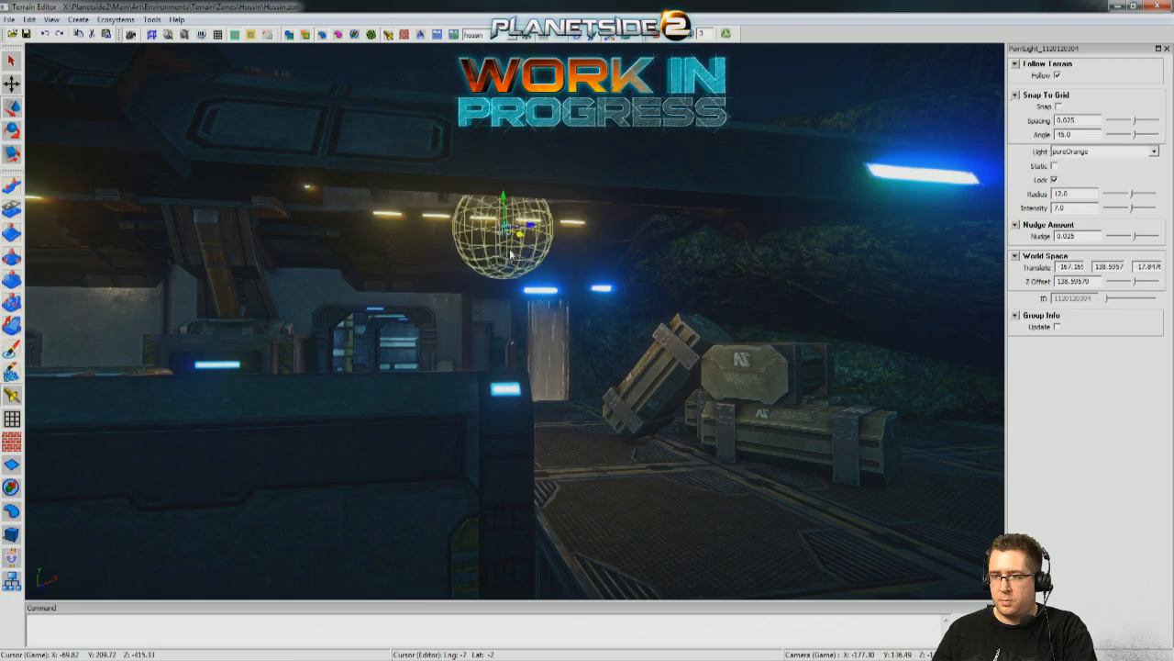
Line the duplicated light up with the canopy's ceiling lamps at about X -168.1 and -19.2 on the third axis.
key(a)
right_drag(499, 255, 737, 337)
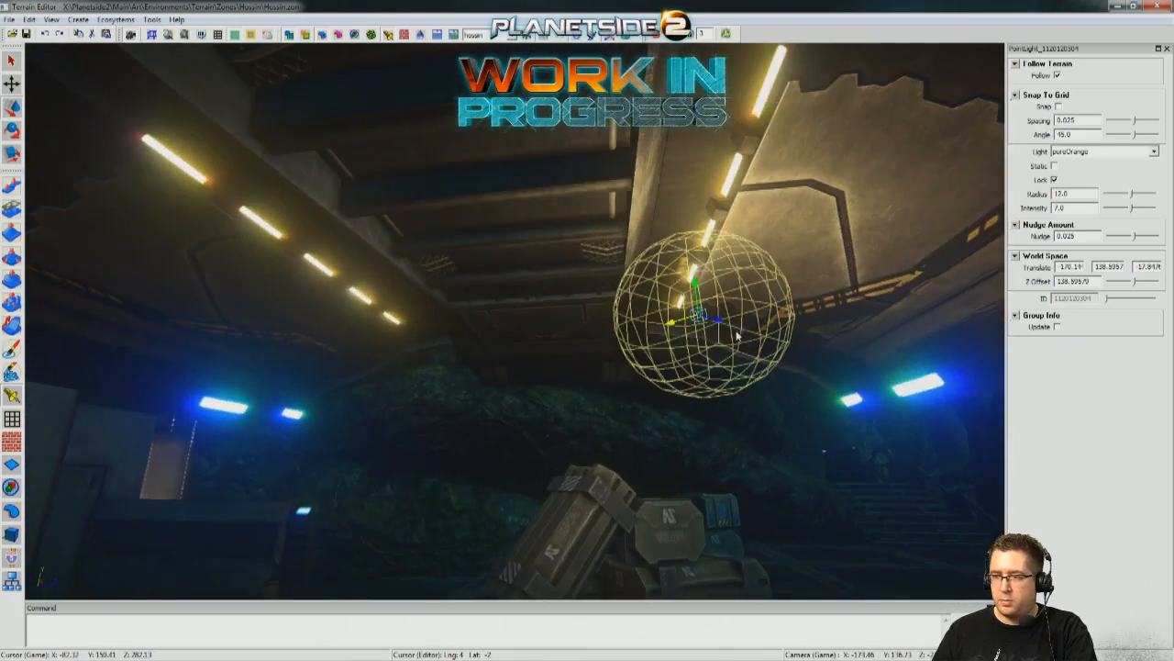
drag(723, 322, 535, 266)
right_drag(535, 266, 440, 270)
key(d)
key(w)
drag(300, 262, 535, 287)
right_drag(529, 281, 414, 286)
key(a)
drag(555, 294, 478, 274)
right_drag(478, 273, 513, 270)
key(d)
key(a)
drag(453, 248, 513, 227)
key(a)
right_drag(513, 227, 716, 231)
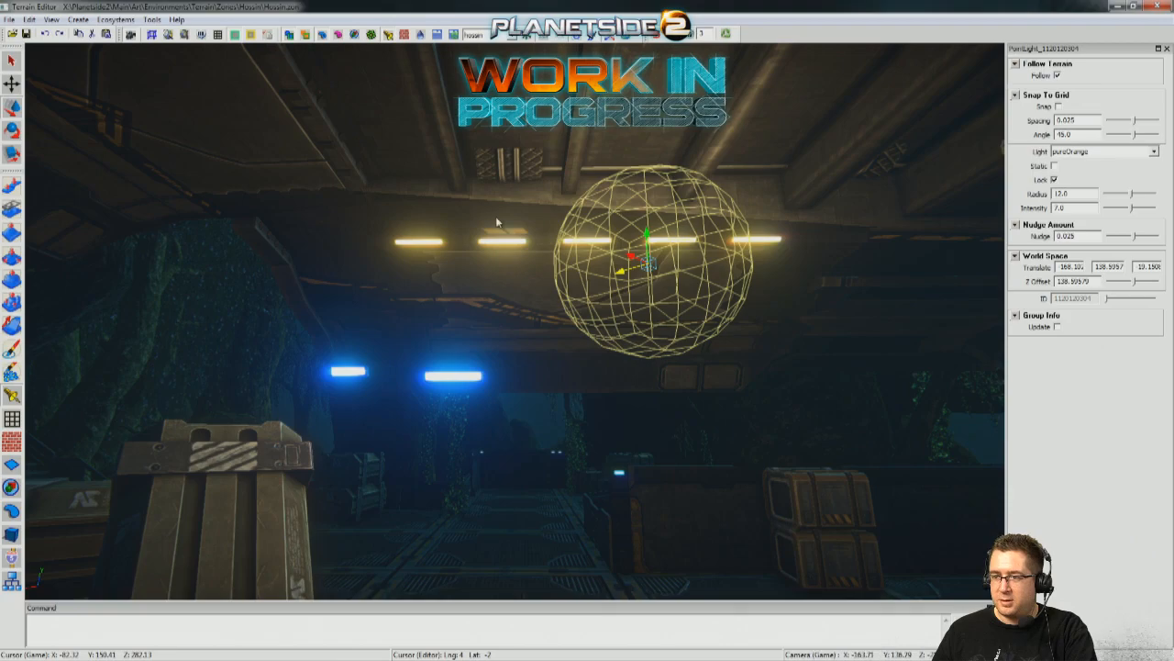
Fine-tune the duplicated light's position under the canopy to about X -167.6 and -18.9 on the third axis.
drag(593, 263, 571, 268)
key(d)
right_drag(572, 268, 684, 317)
key(s)
key(s)
key(w)
key(w)
right_drag(722, 248, 668, 220)
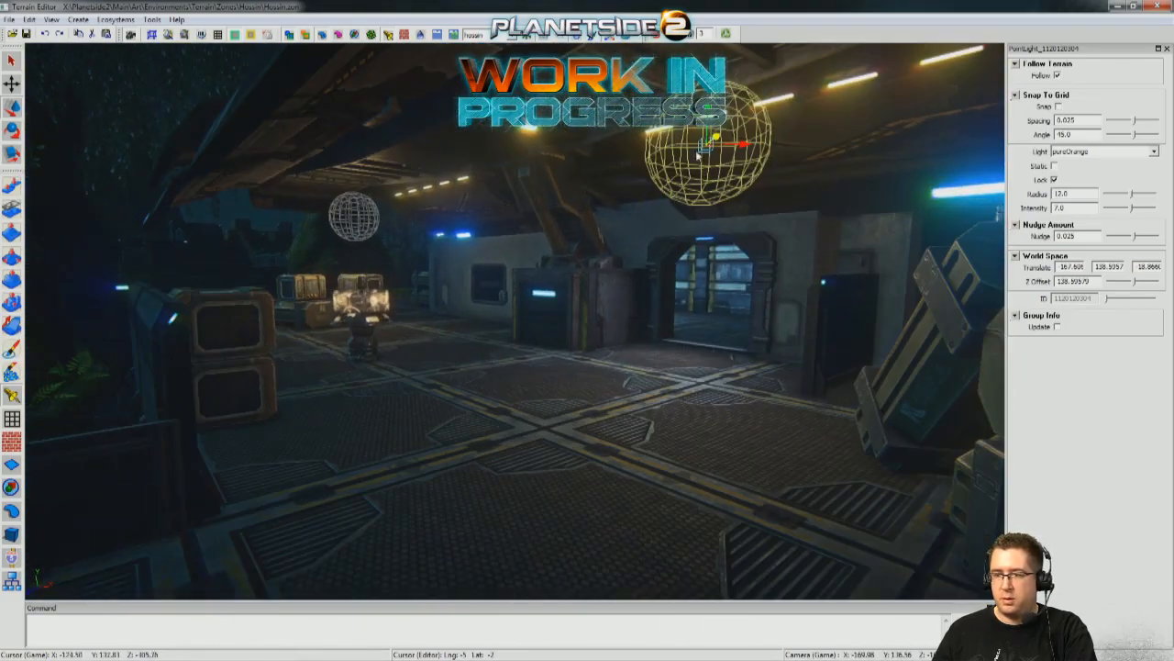
Walk the deck at player height to examine how the two pureOrange lights illuminate it.
click(659, 36)
key(w)
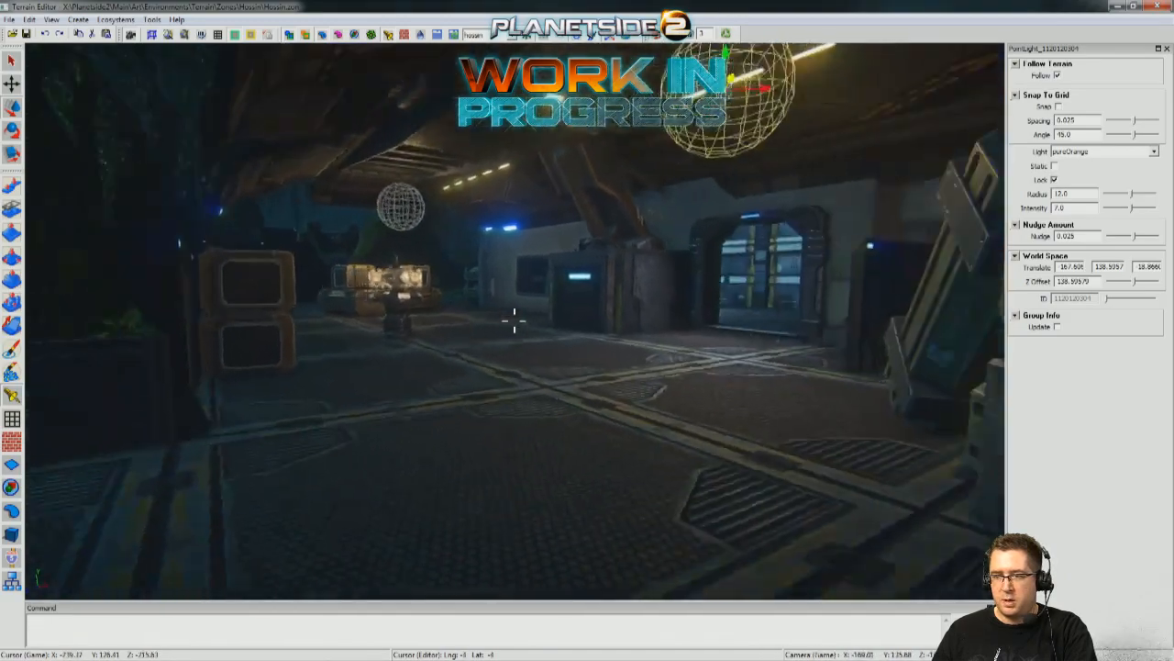
key(w)
key(s)
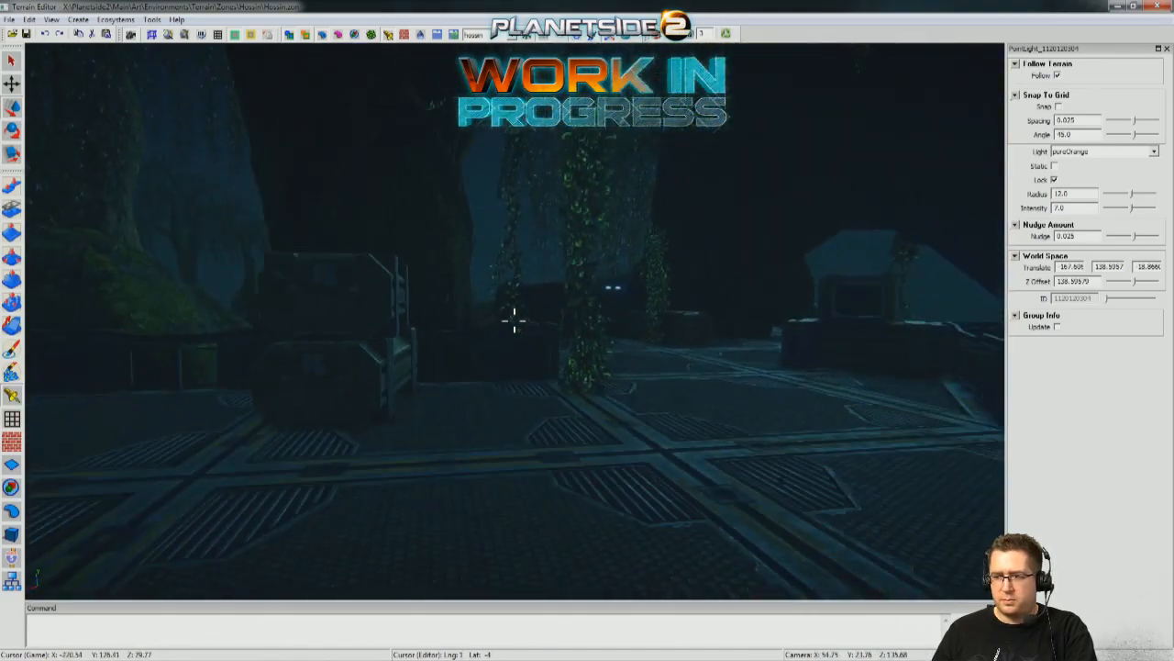
key(w)
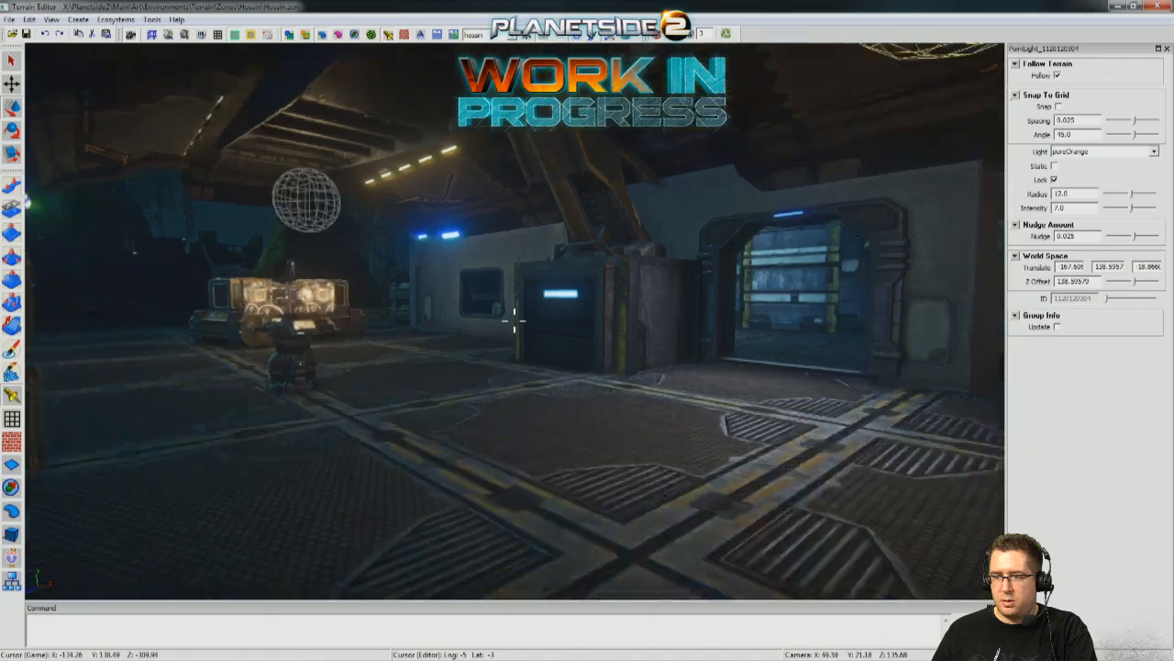
Select both pureOrange lights, lower them to a height of about 137.8, and inspect them from both ends of the deck.
key(s)
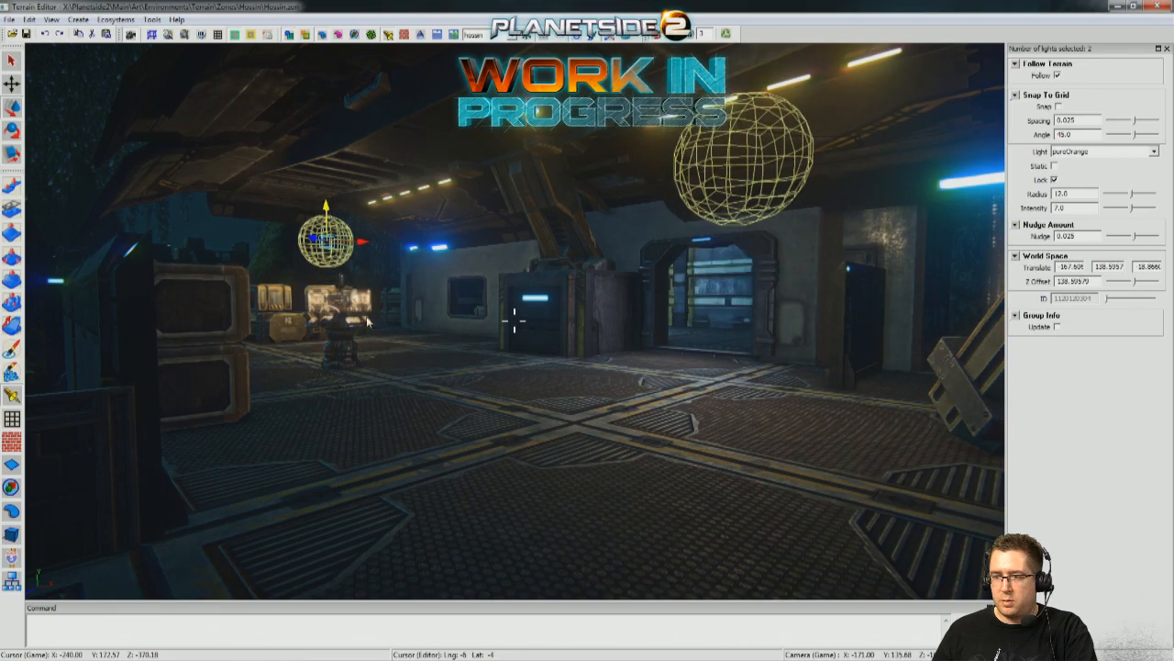
key(s)
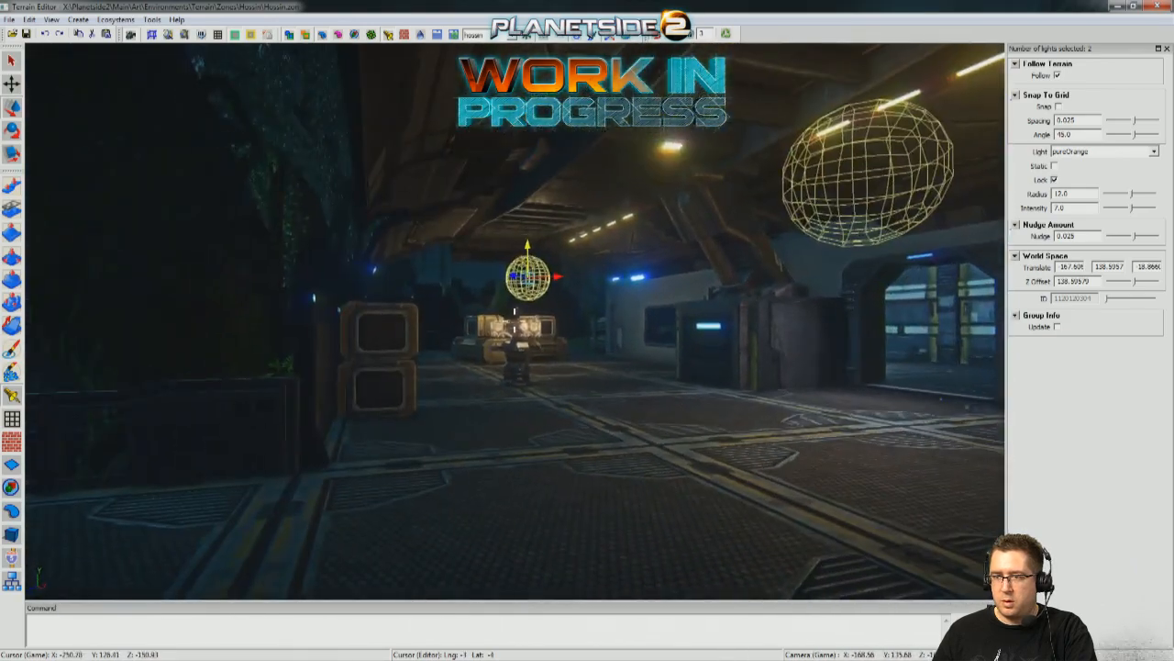
key(w)
key(s)
key(w)
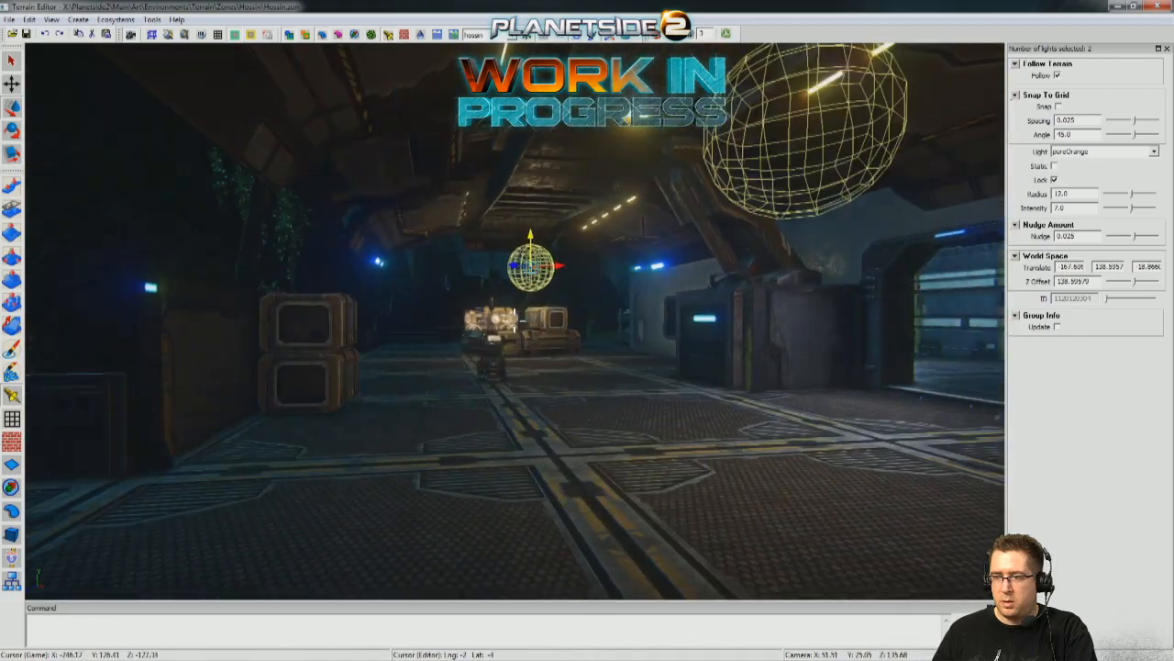
key(w)
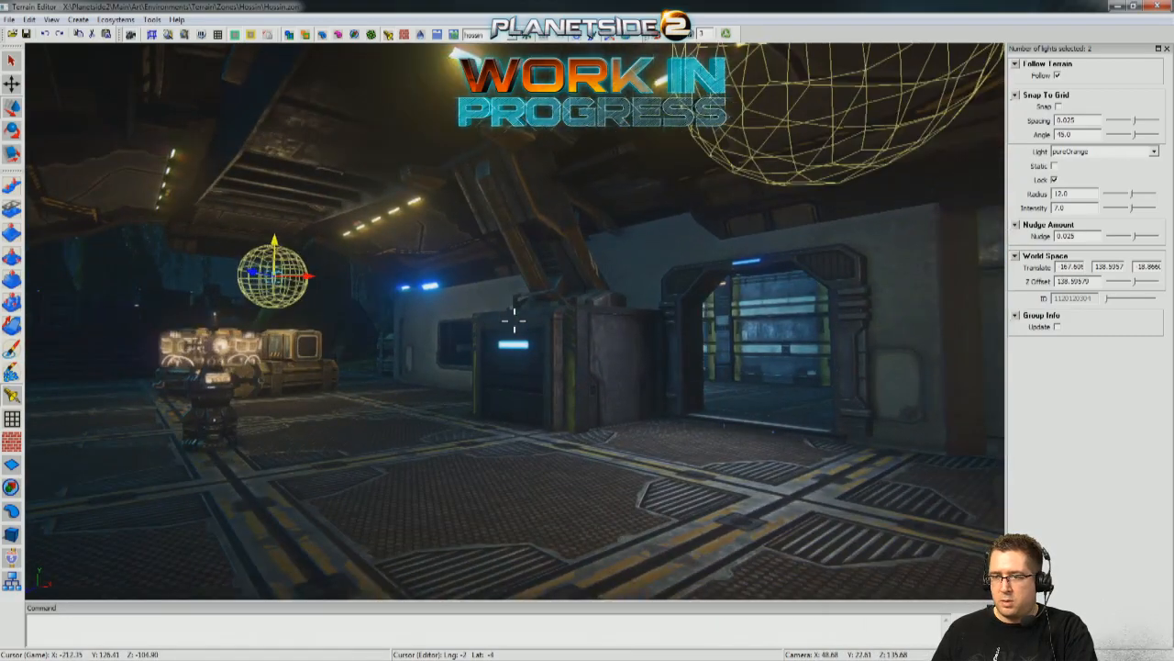
key(w)
key(s)
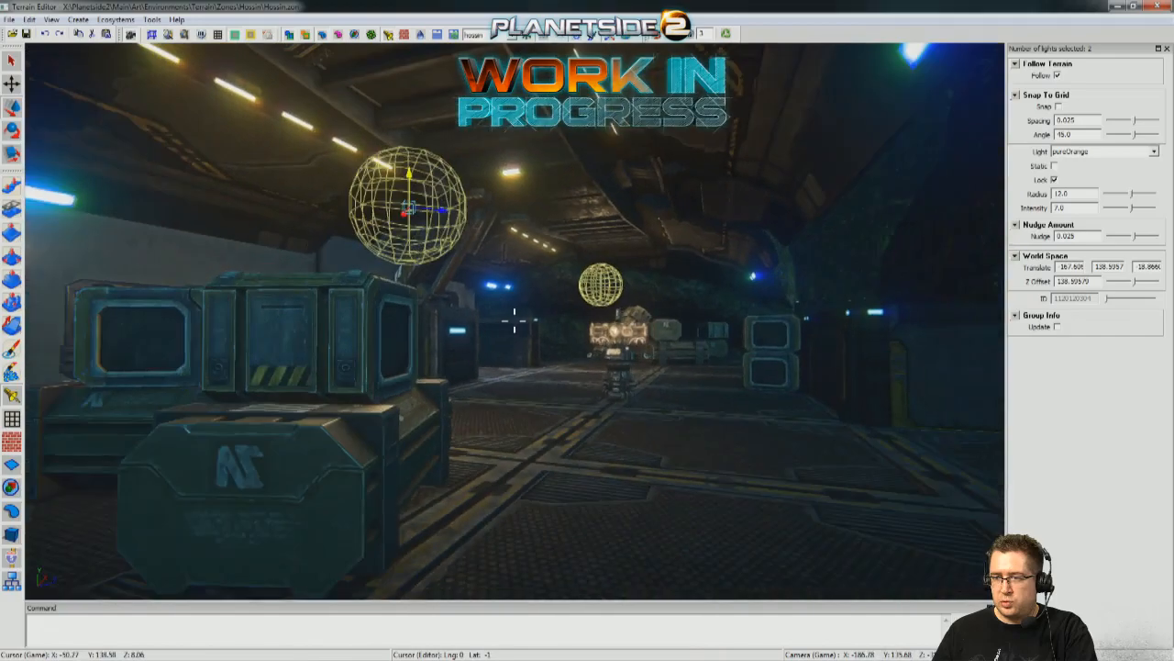
key(w)
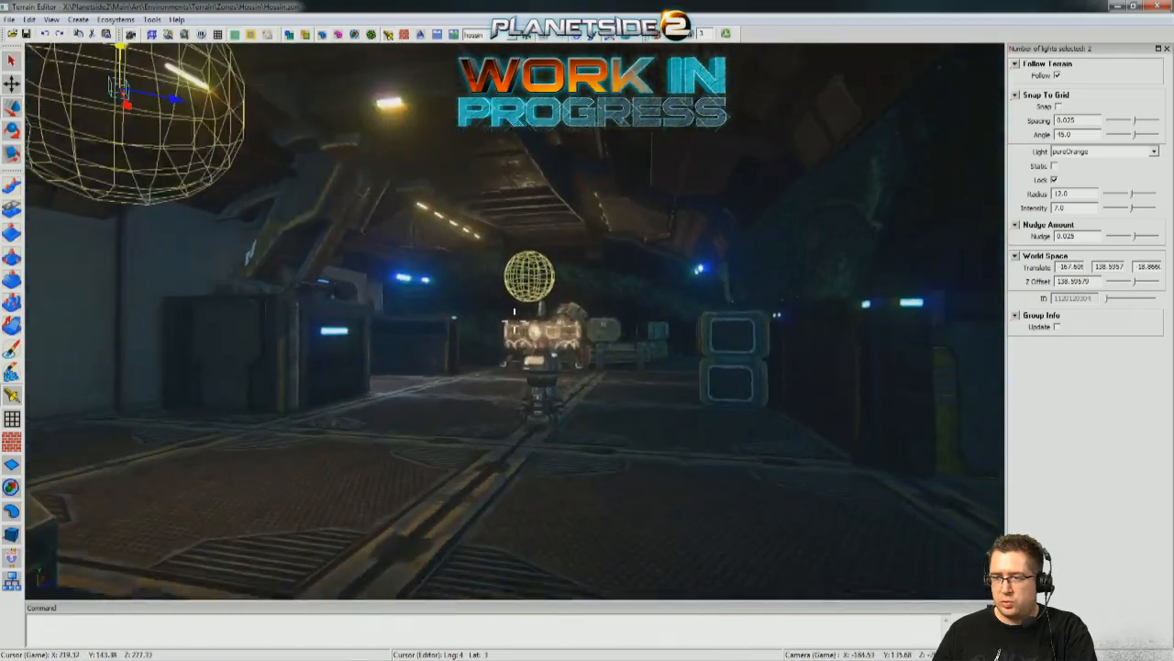
key(s)
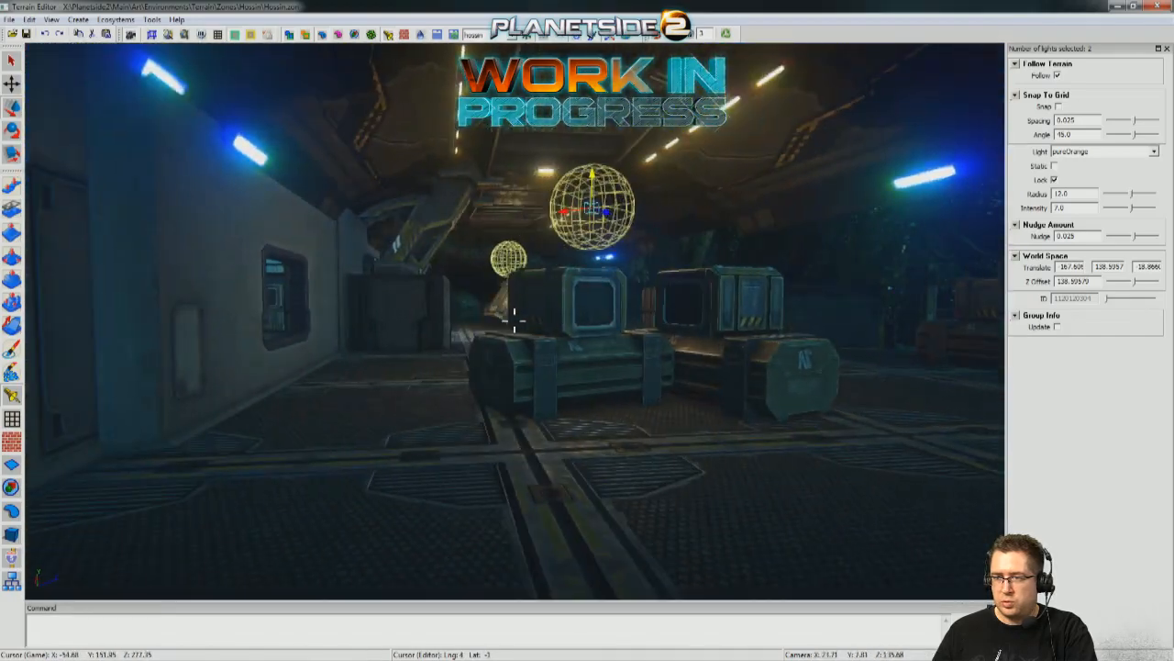
key(w)
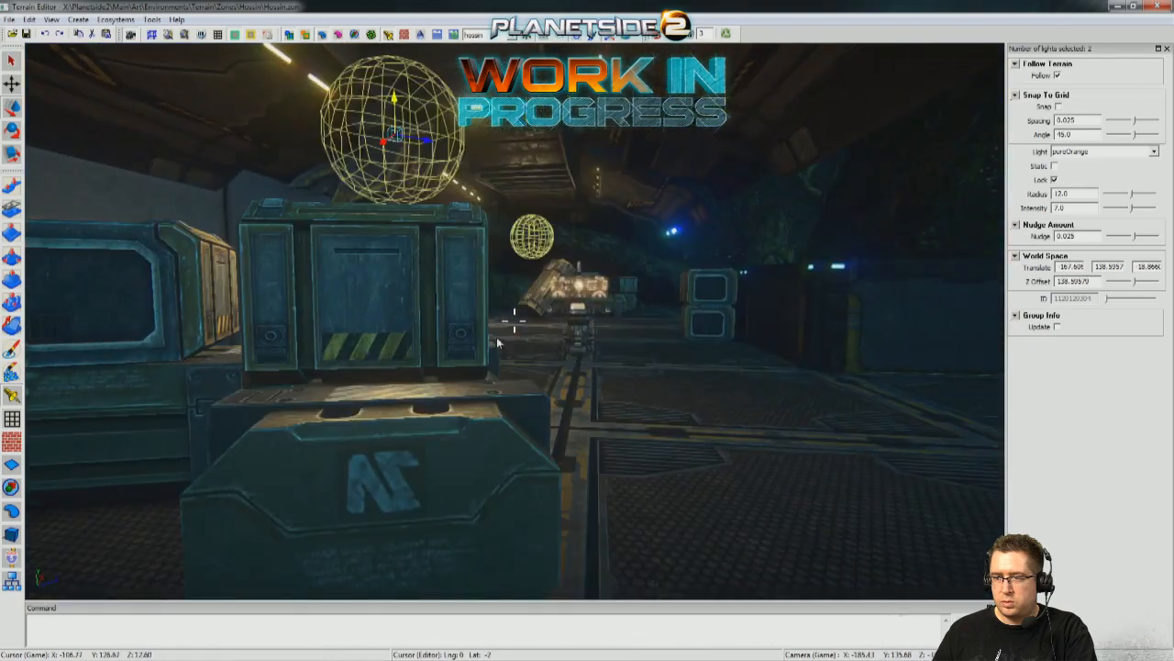
key(w)
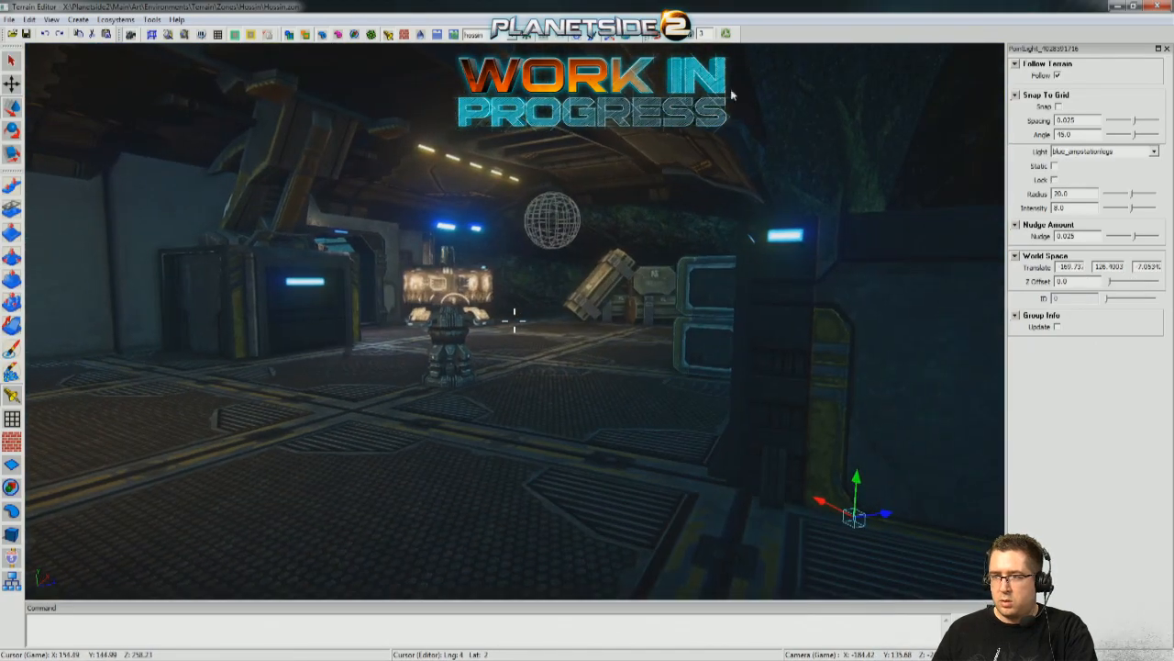
Switch to placing object groups and set a floodlight tower on the ground at the foot of the grated ramp.
key(s)
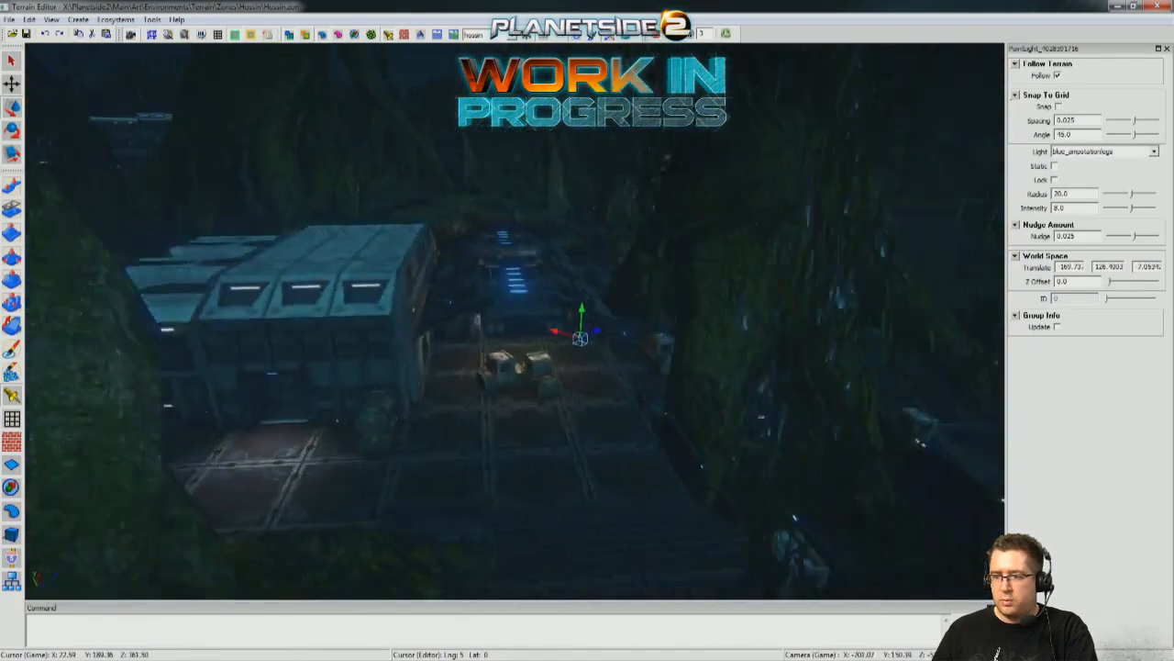
key(w)
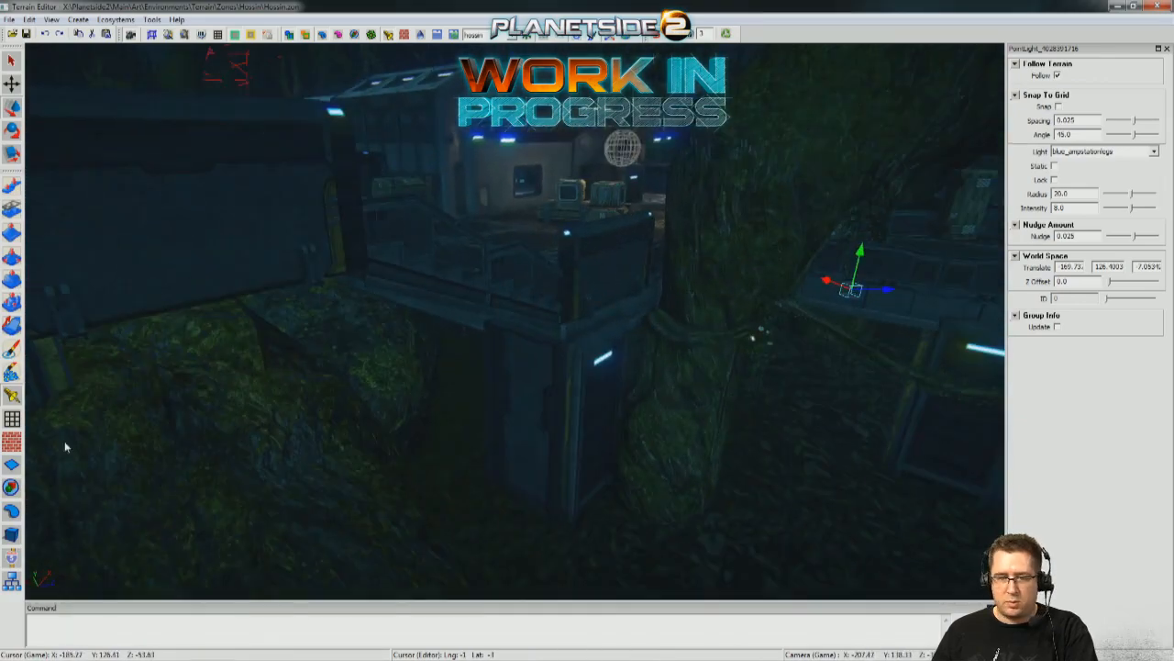
click(55, 487)
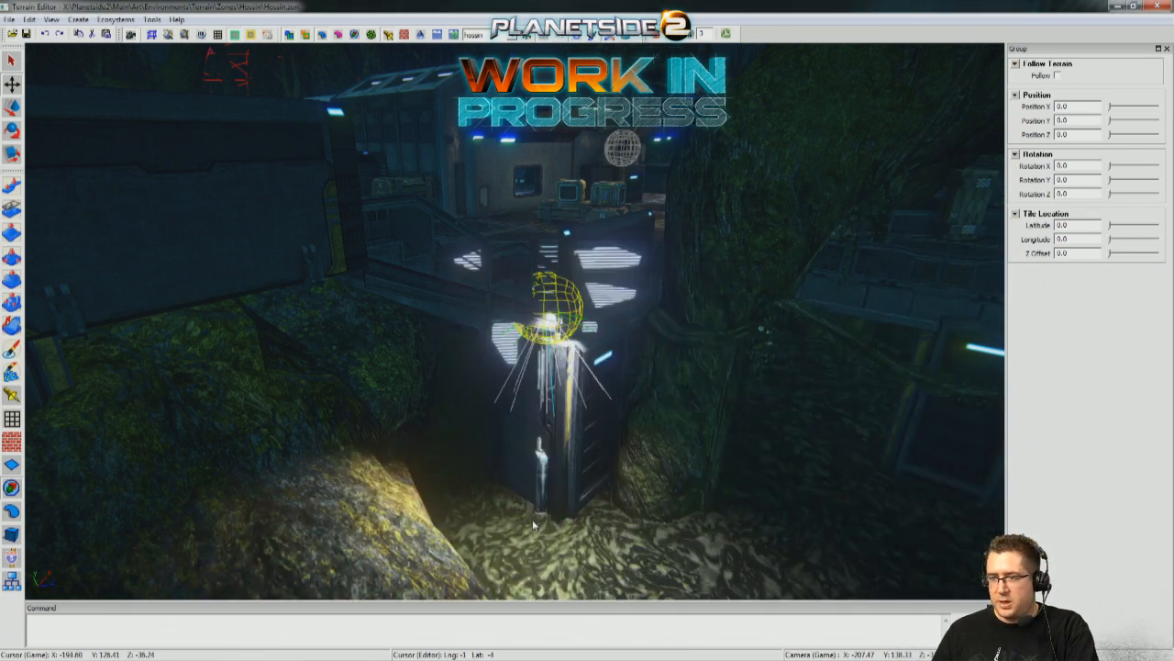
scroll(526, 540, down, 4)
middle_drag(526, 540, 553, 541)
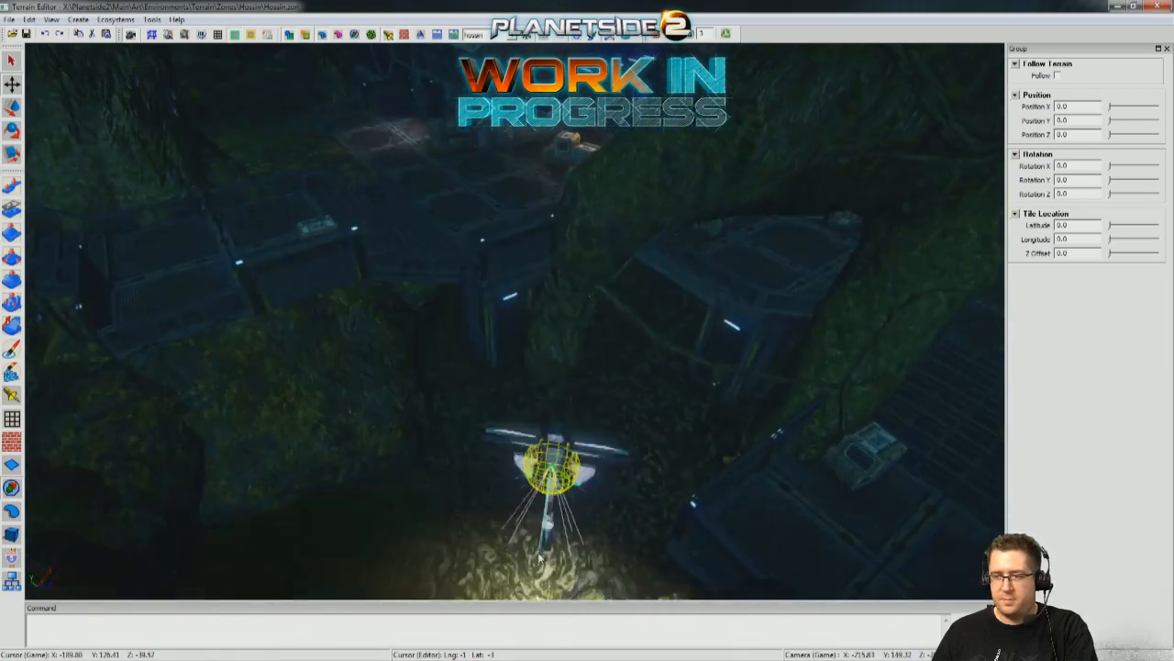
middle_drag(580, 500, 653, 439)
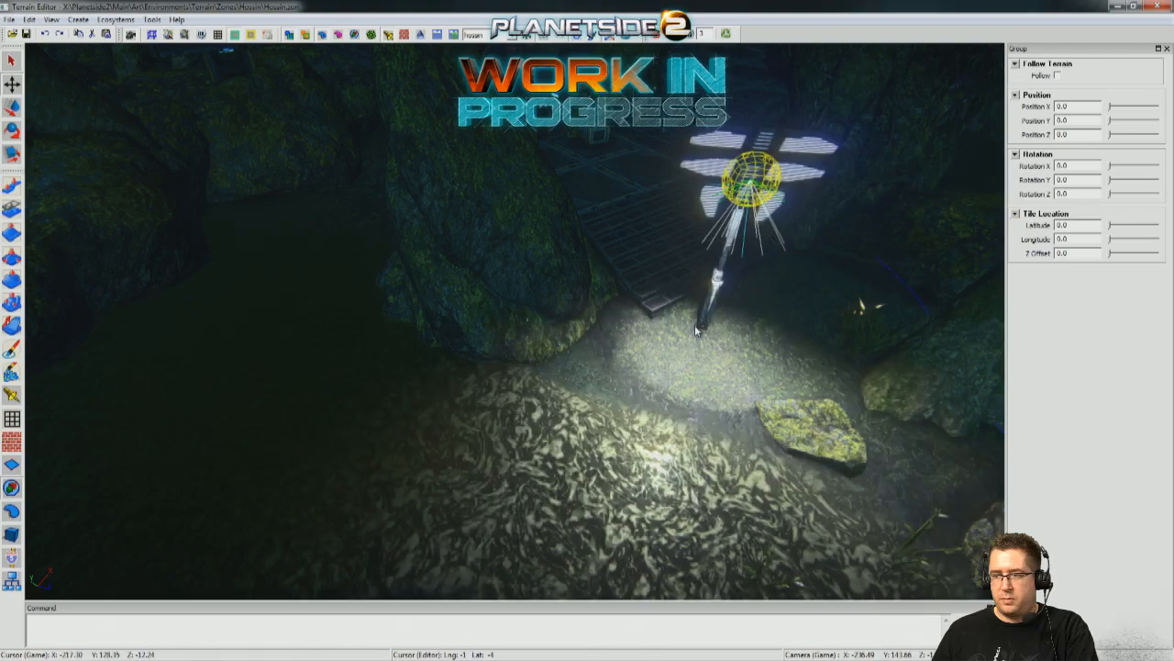
click(695, 324)
Place a floodlight tower in the corner of the small walled platform, beside its crate.
scroll(695, 325, down, 4)
middle_drag(401, 477, 622, 264)
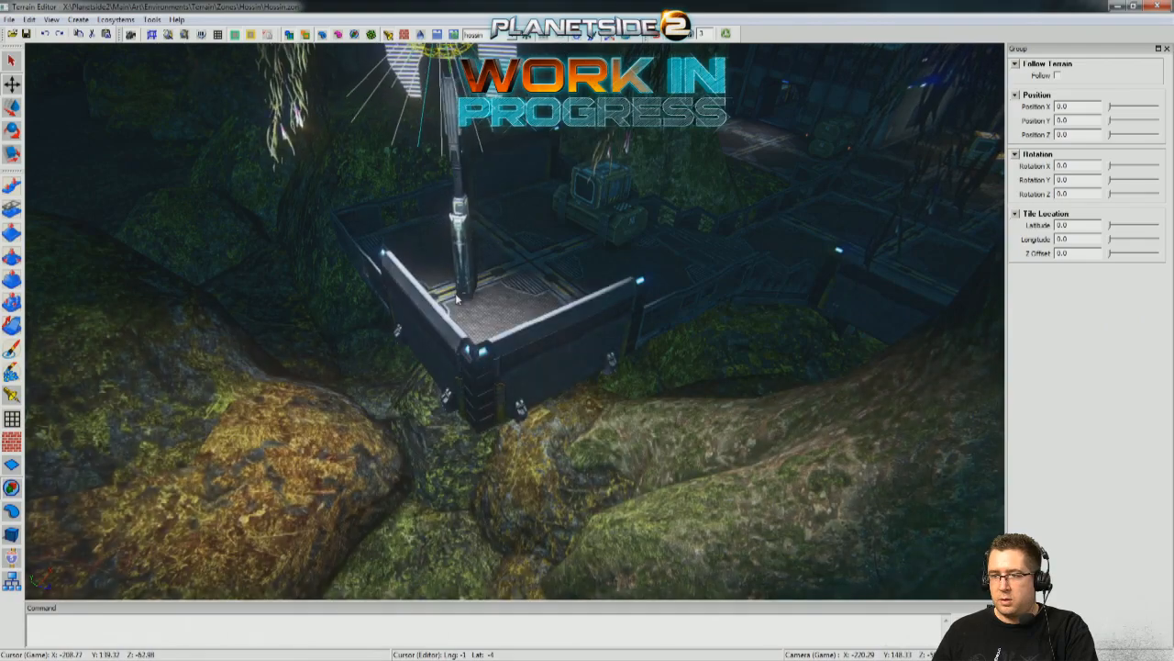
click(427, 263)
middle_drag(428, 264, 129, 129)
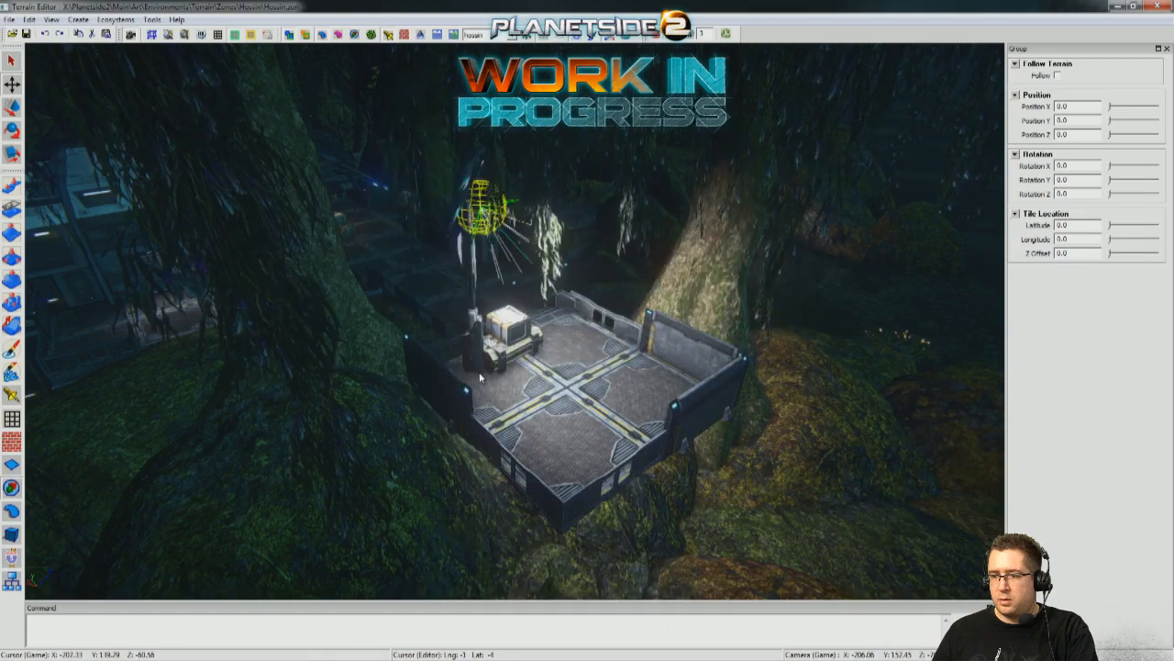
click(622, 403)
middle_drag(622, 404, 452, 341)
Place more floodlight towers around the outpost, including on the large deck beside the tree roots.
click(814, 312)
click(426, 290)
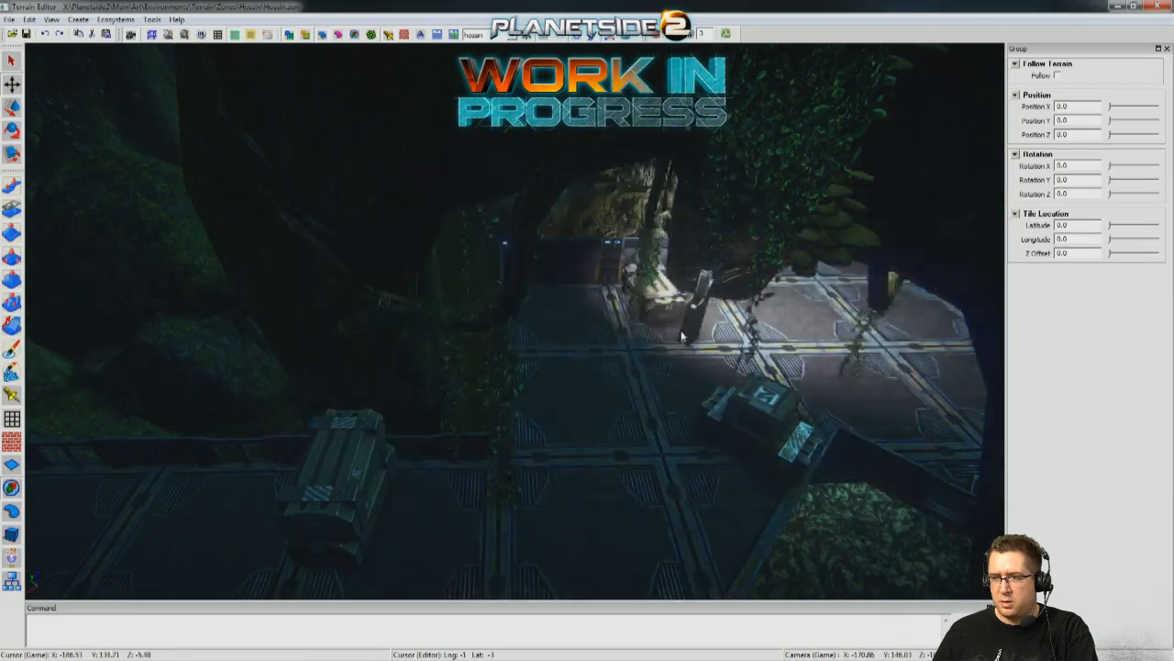
middle_drag(633, 351, 684, 404)
click(555, 397)
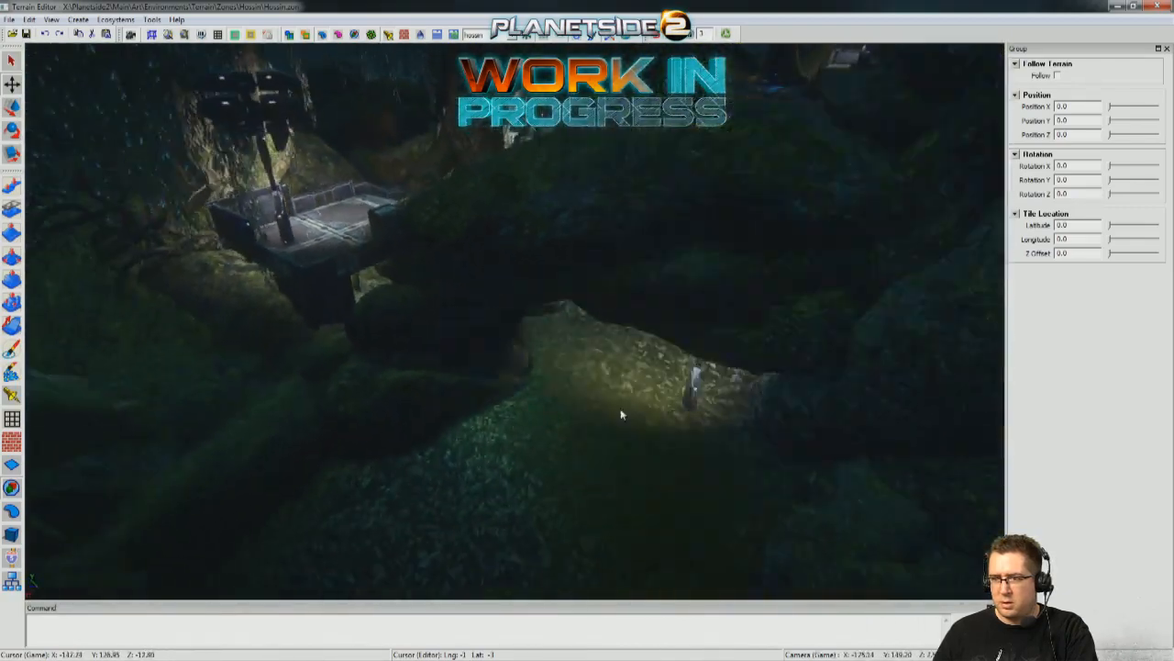
Add floodlight towers on the dark jungle ground below the walled platform and near the surrounding trees.
click(470, 411)
middle_drag(470, 413, 26, 61)
click(412, 257)
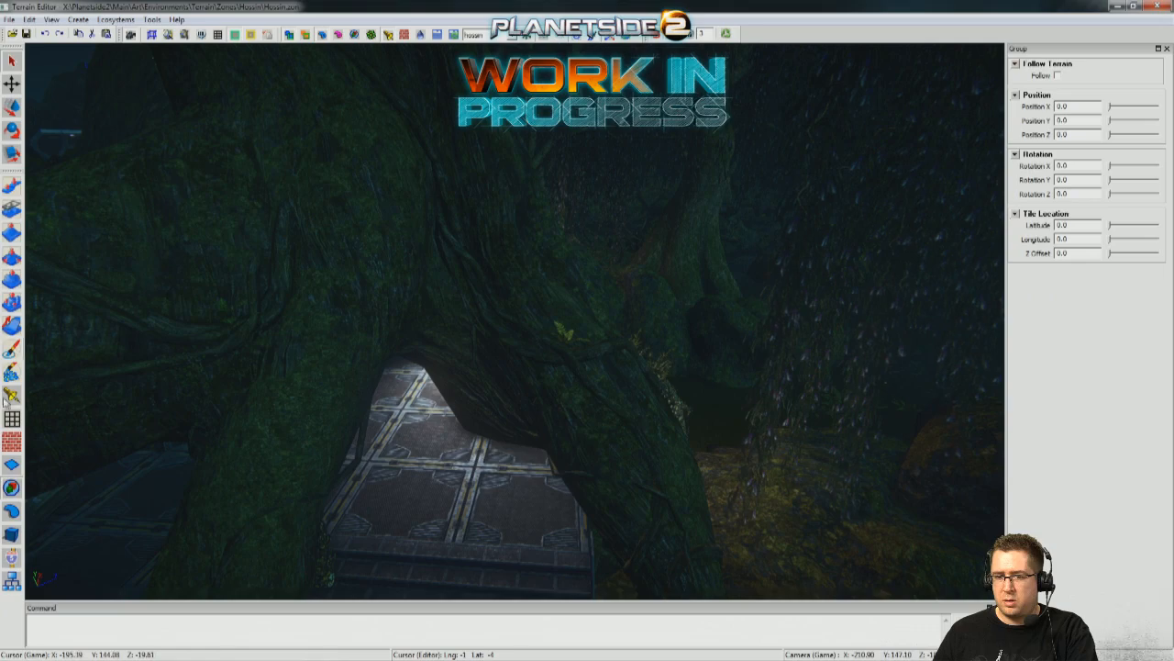
Return to light editing, select both pureOrange lights under the canopy, and set their intensity to 8 and radius to 14.
middle_drag(514, 321, 39, 408)
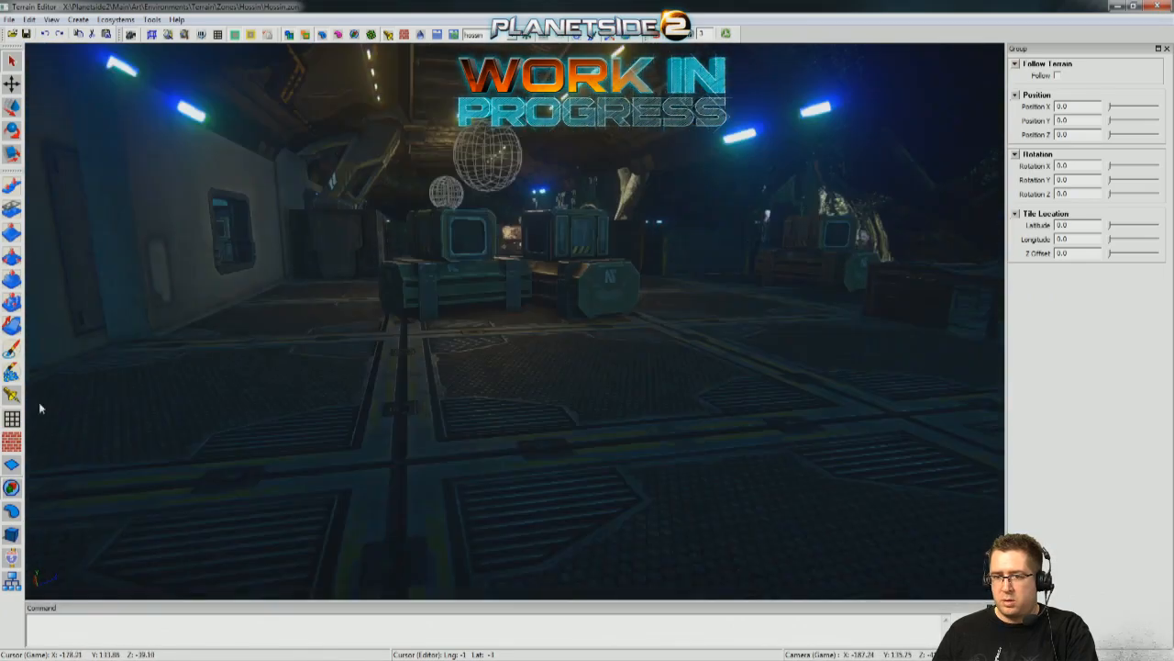
click(11, 394)
middle_drag(498, 168, 574, 279)
middle_drag(661, 330, 1055, 211)
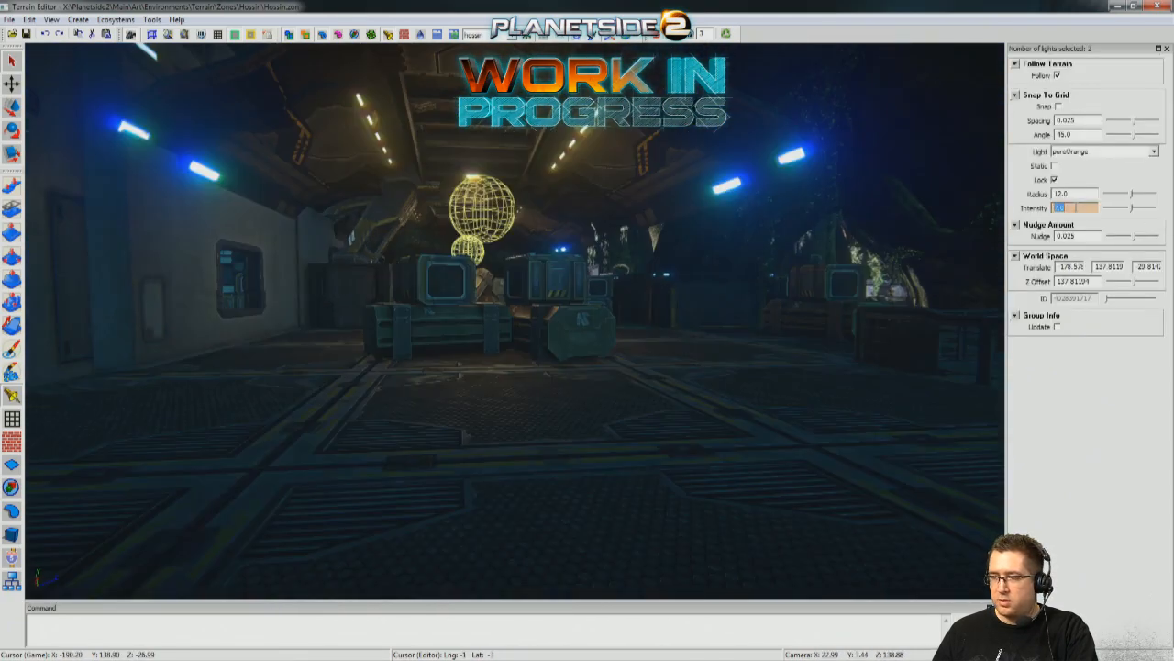
key(Return)
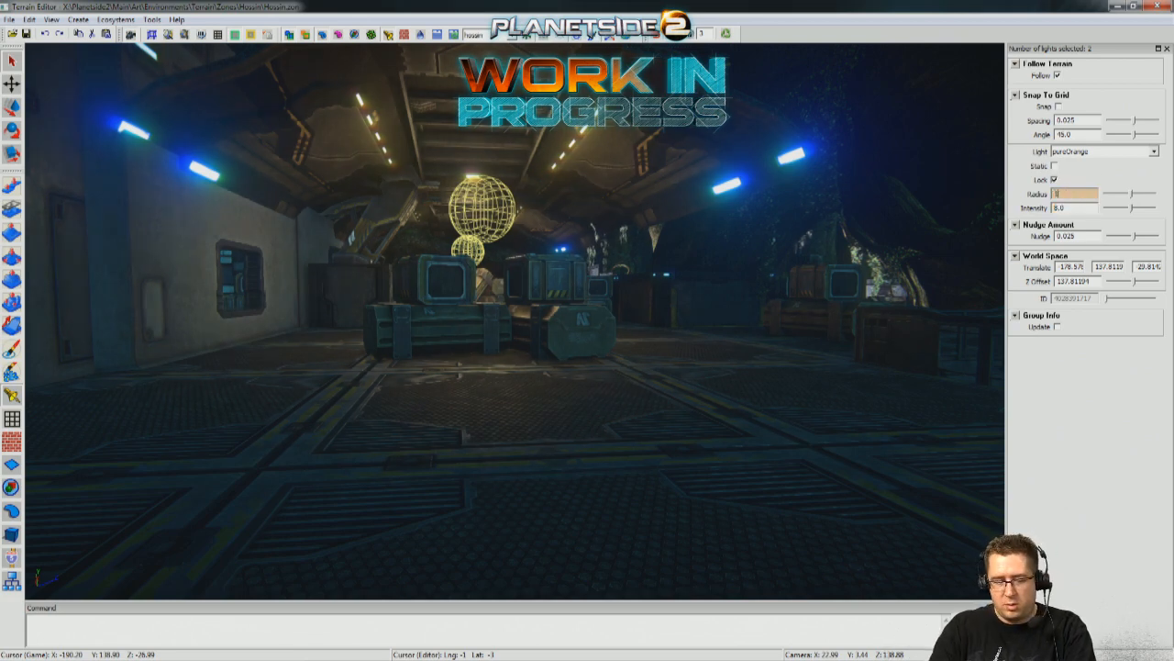
key(Return)
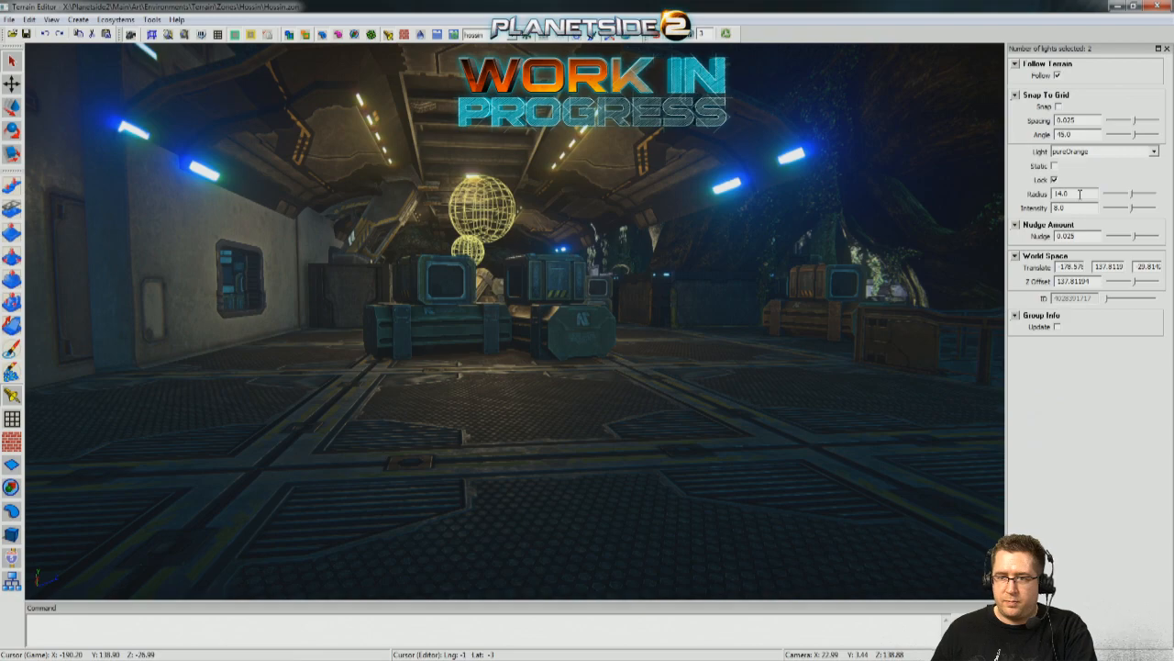
Switch from light editing to scene object editing and go to the floodlight tower on the ground below the outpost deck.
click(677, 395)
right_drag(677, 395, 826, 404)
key(w)
key(w)
right_drag(731, 404, 731, 456)
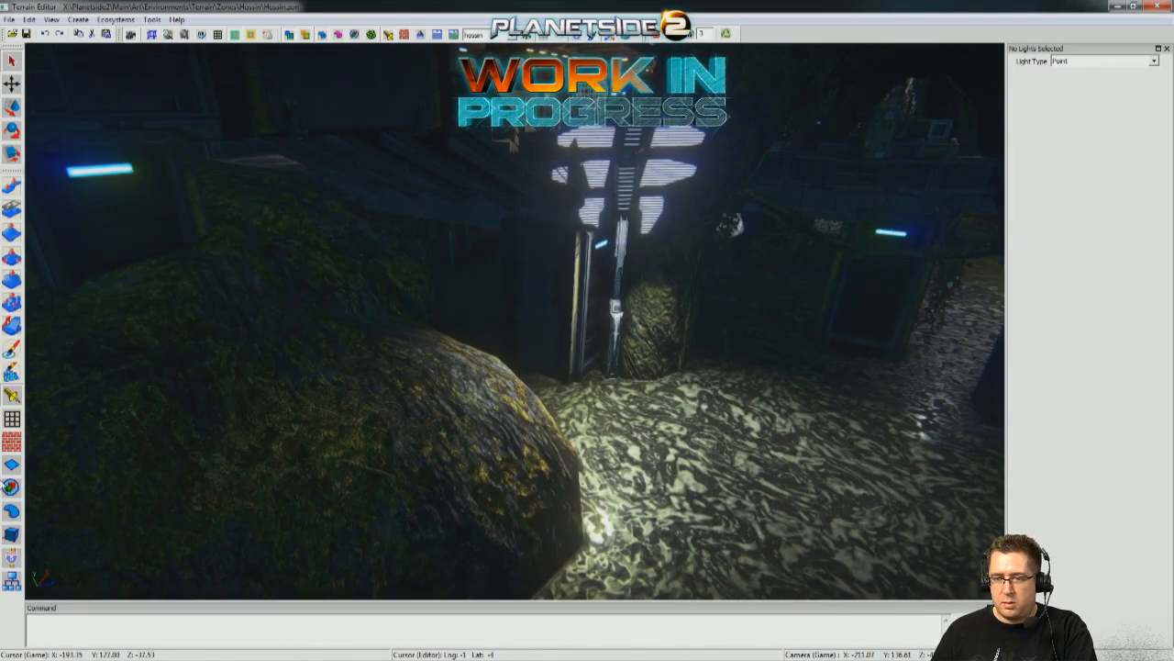
click(13, 581)
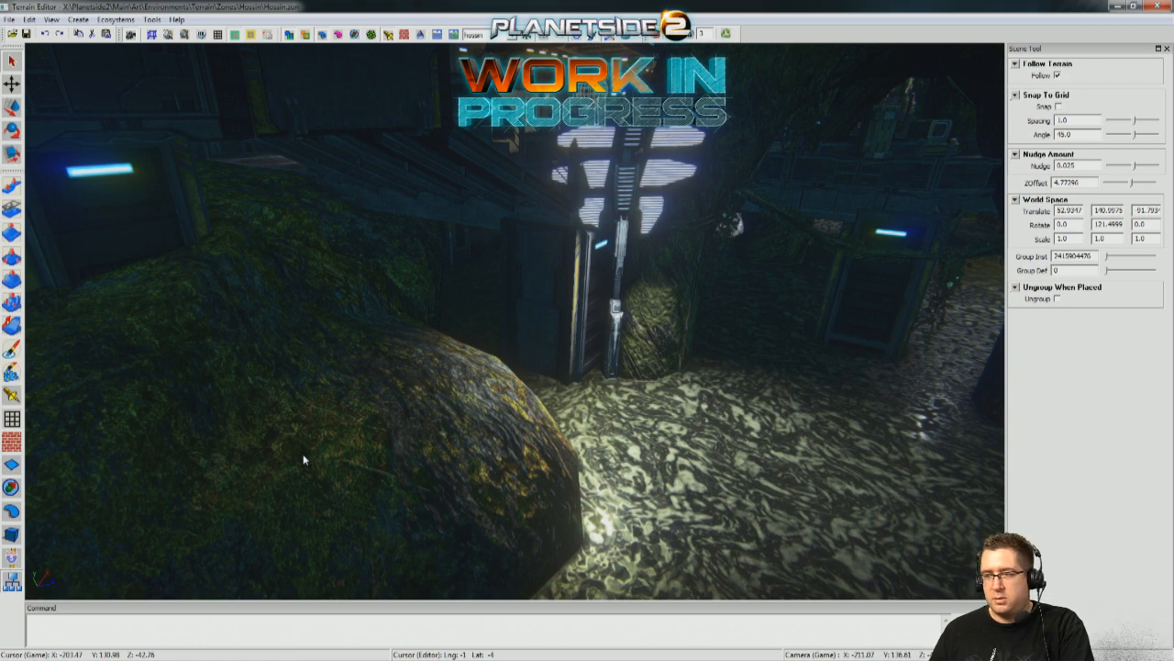
key(s)
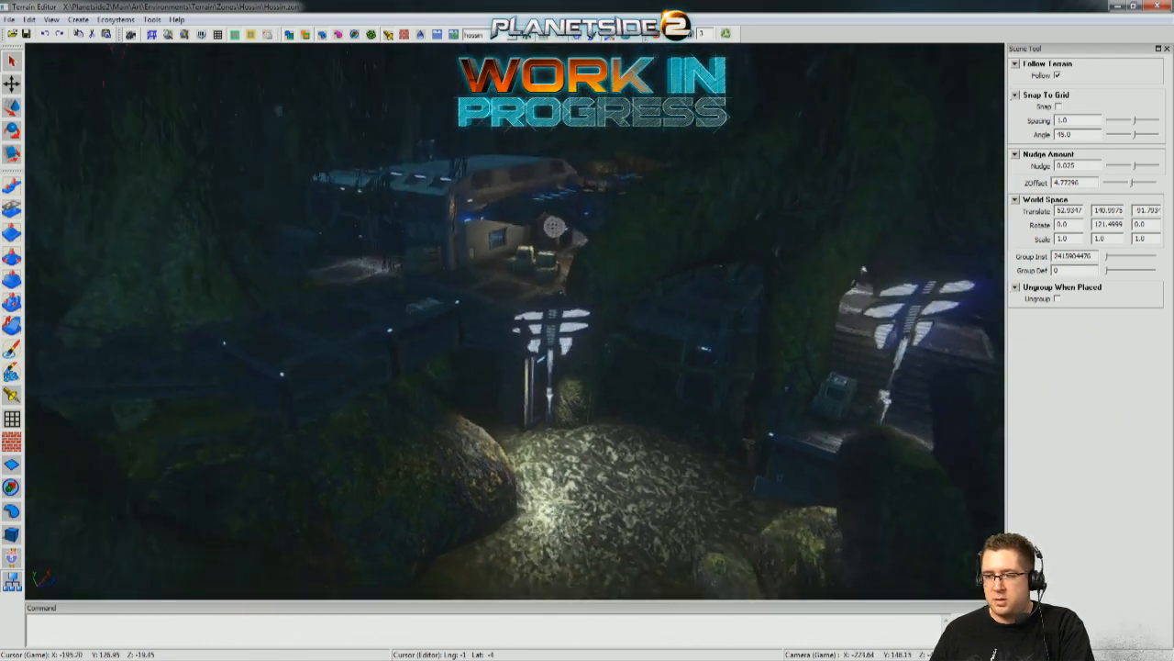
key(w)
key(w)
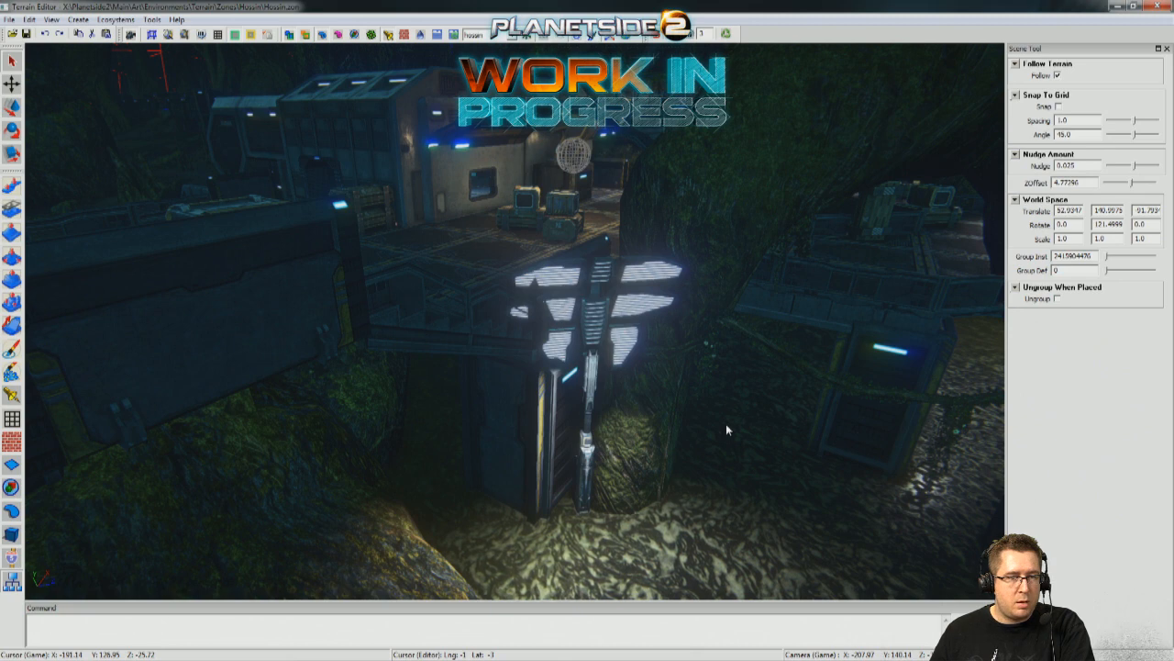
right_drag(796, 427, 861, 444)
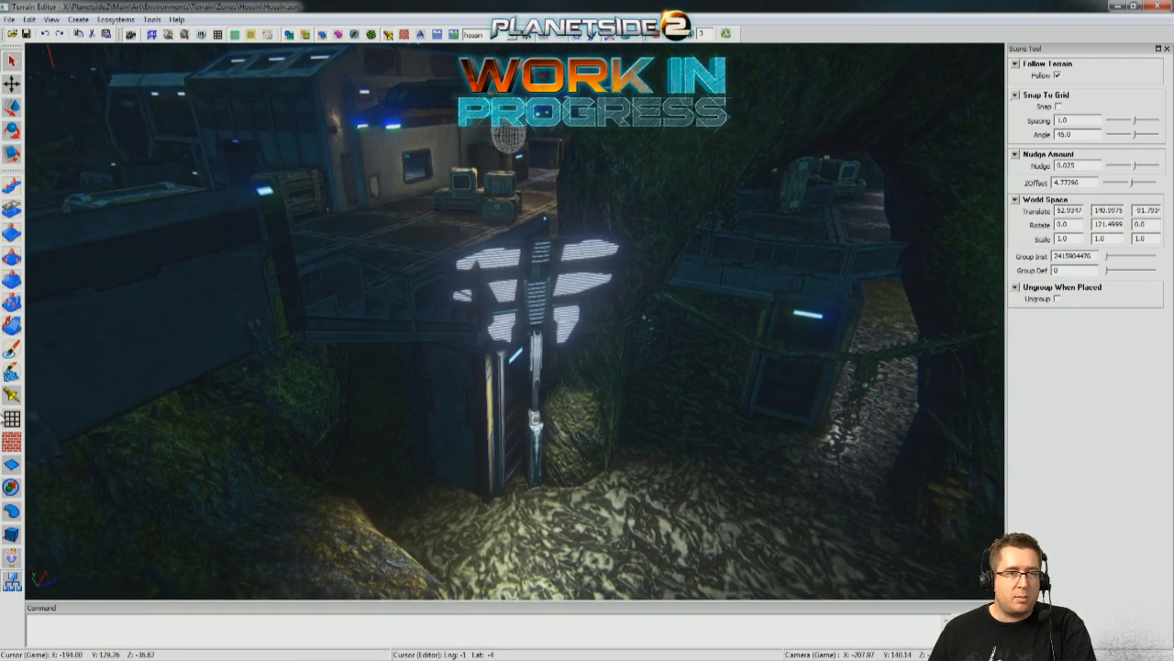
Select the floodlight tower standing beside the doorway on the jungle ground below the deck.
key(s)
right_drag(862, 444, 895, 446)
key(w)
key(s)
key(w)
key(s)
key(w)
key(s)
mouse_move(595, 471)
right_down()
mouse_move(583, 477)
mouse_move(596, 471)
right_up()
key(w)
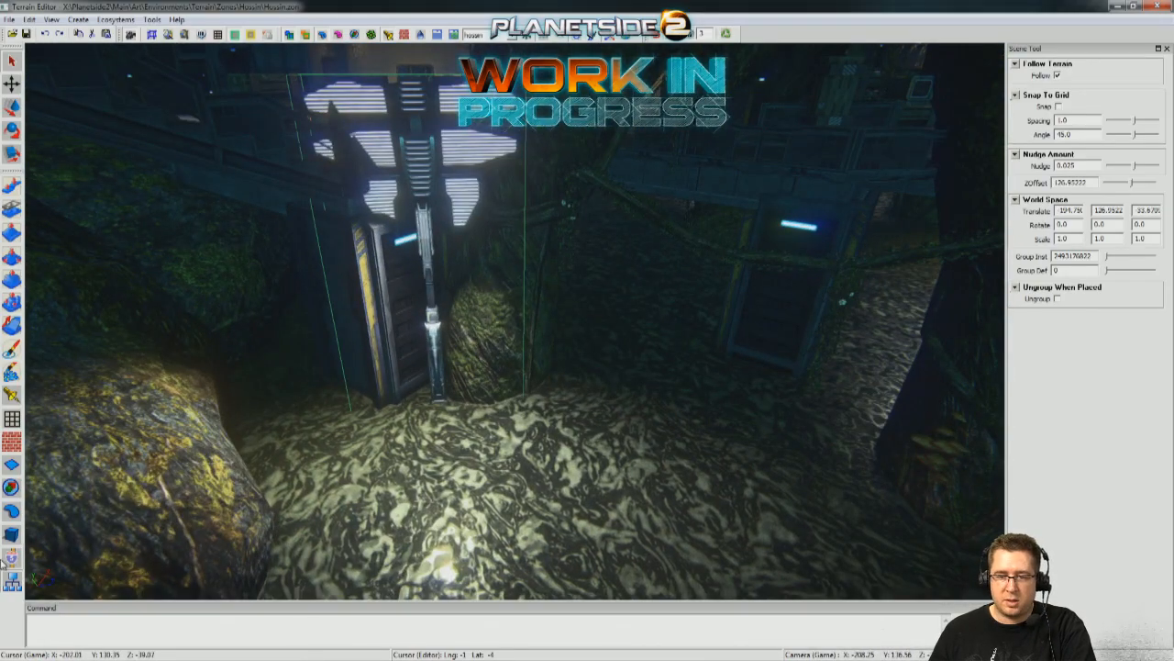
Examine the selected floodlight tower's placement against the doorway, the rocks and the surrounding ground.
key(s)
right_drag(595, 470, 566, 422)
key(w)
key(s)
key(w)
key(s)
key(w)
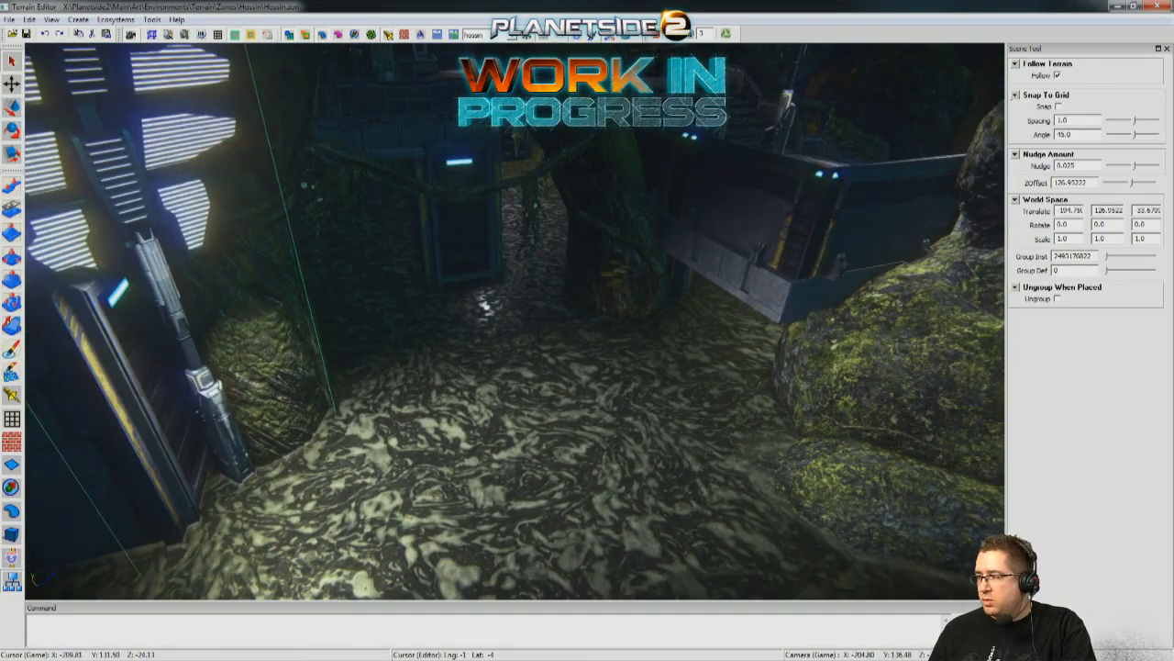
right_drag(540, 408, 477, 411)
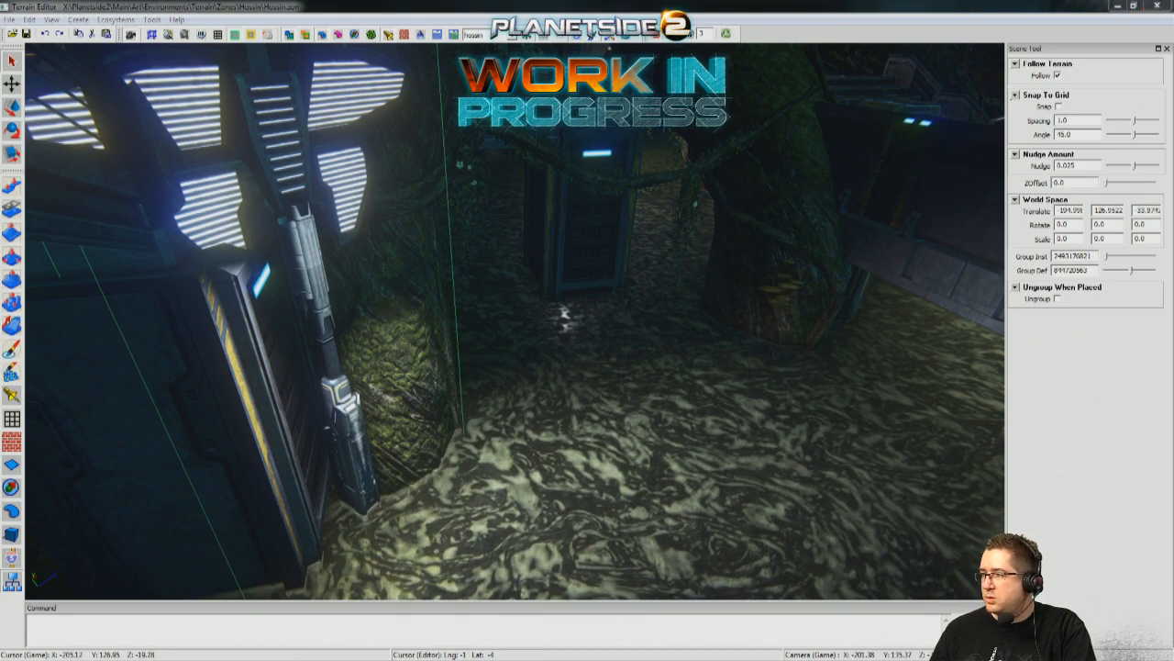
right_drag(518, 367, 436, 390)
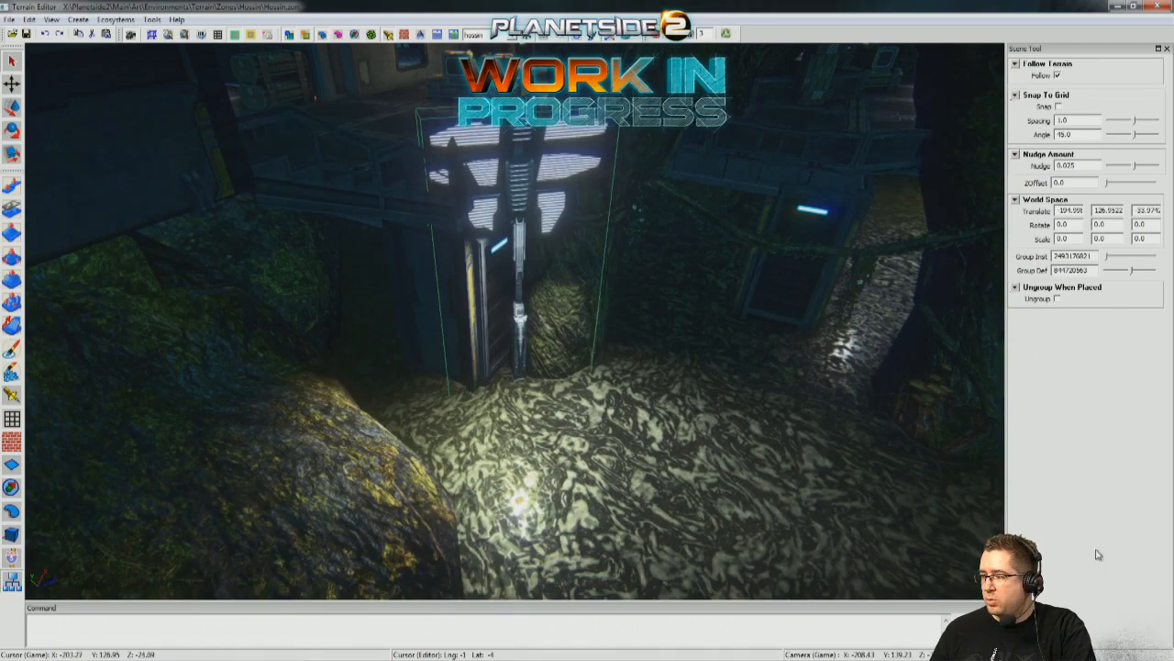
Turn on grid snapping and shift the floodlight tower's base along the ground beside the doorway.
scroll(658, 450, up, 5)
right_drag(608, 454, 642, 477)
right_drag(561, 389, 552, 358)
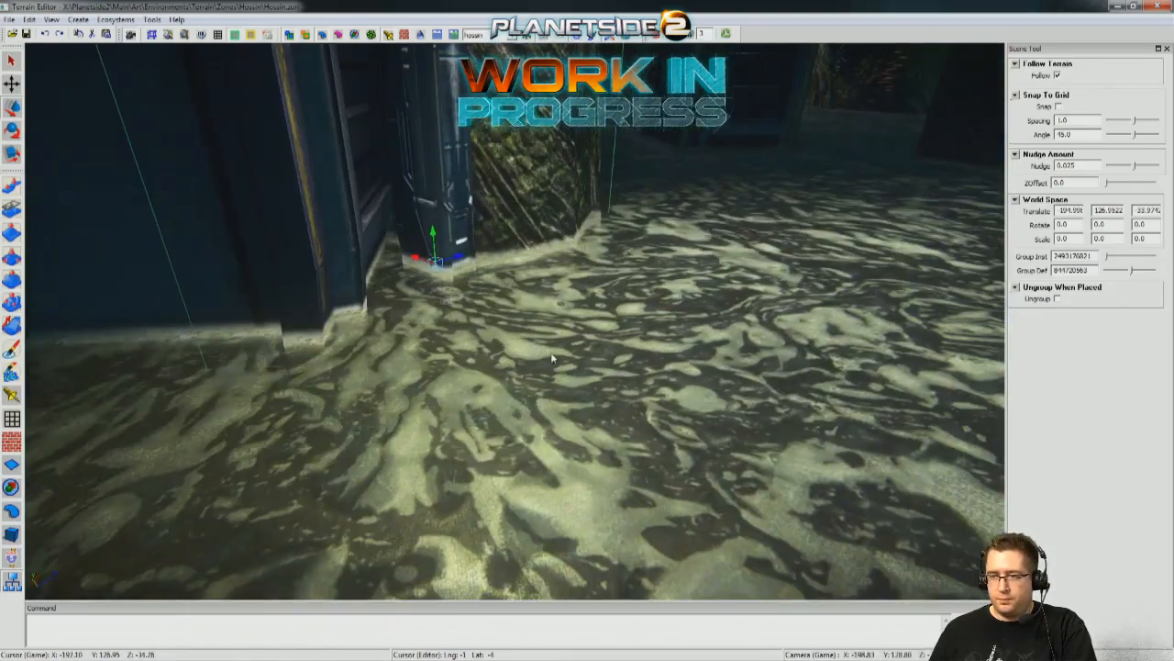
scroll(498, 290, down, 3)
click(1059, 107)
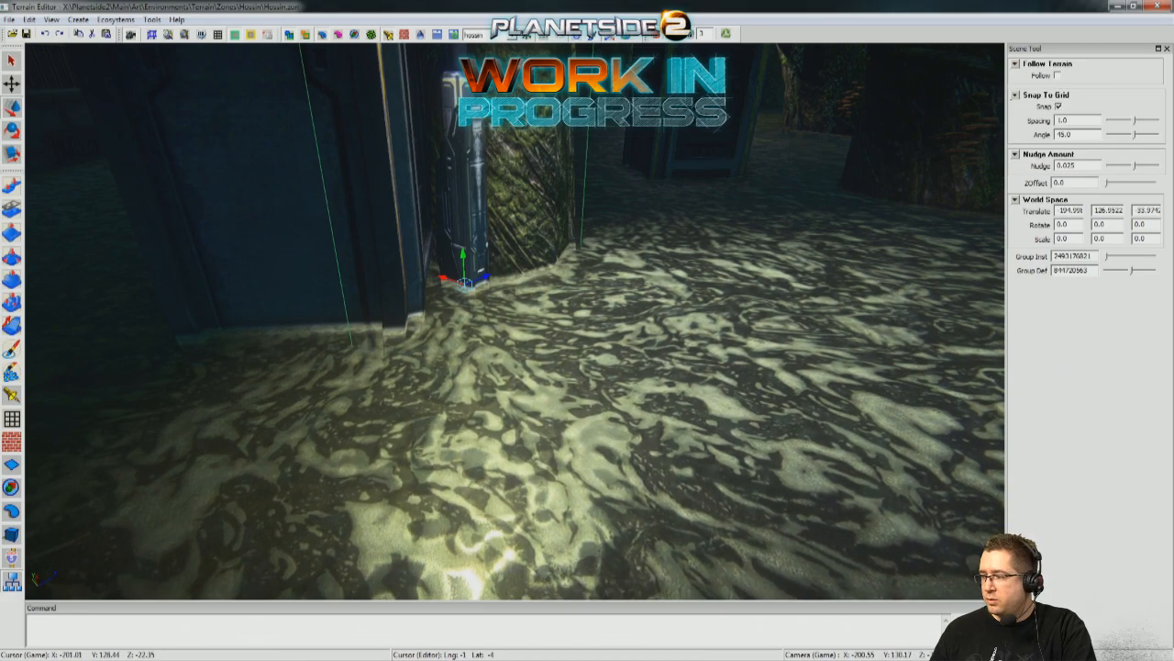
alt+drag(440, 376, 331, 358)
mouse_move(506, 420)
right_down()
mouse_move(527, 403)
mouse_move(505, 385)
mouse_move(518, 413)
mouse_move(505, 421)
right_up()
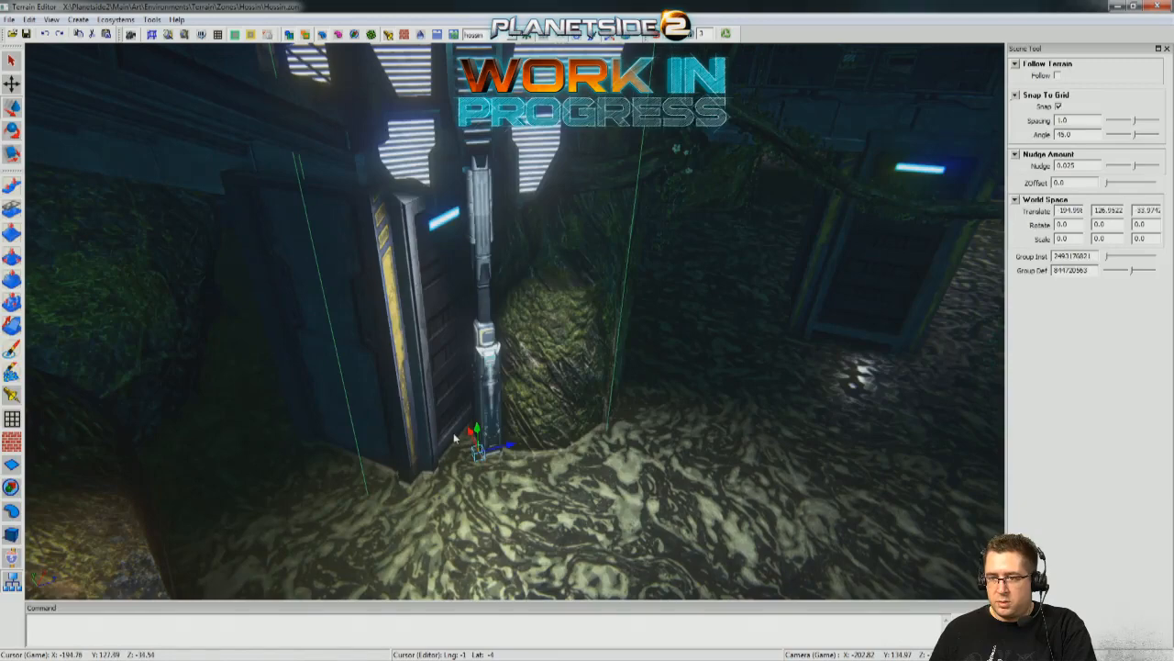
drag(473, 443, 489, 469)
right_drag(524, 482, 590, 472)
drag(545, 428, 520, 412)
Select the floodlight tower on the small walled platform with the crate and rotate it to 90 degrees about its vertical axis.
right_drag(660, 247, 780, 165)
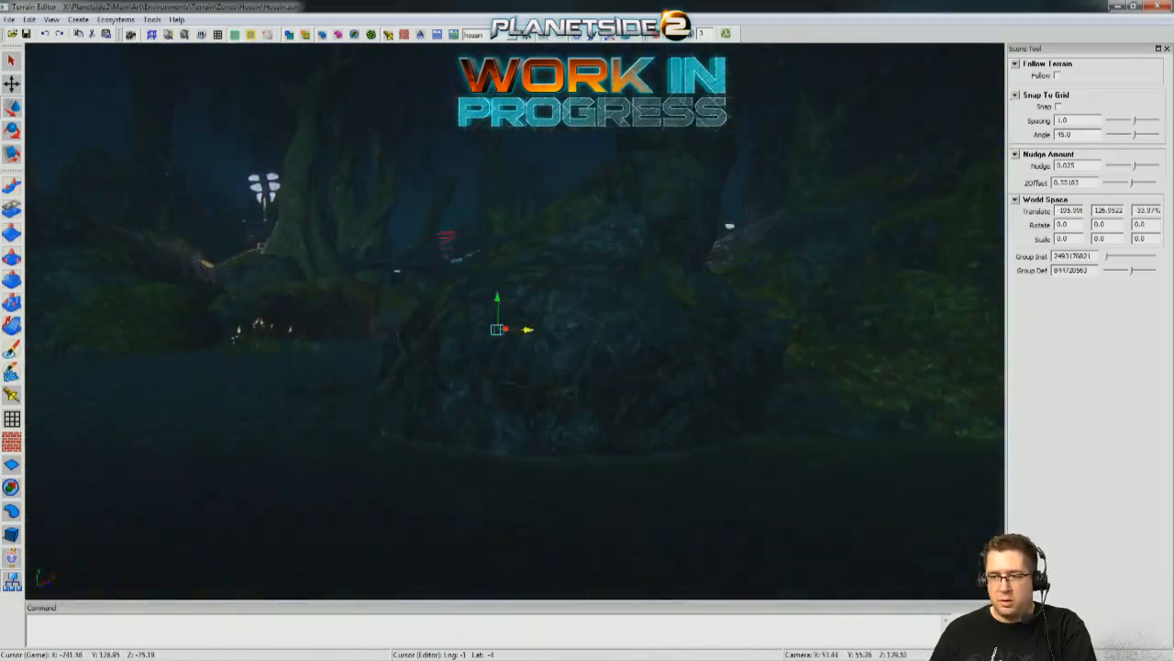
right_drag(587, 275, 677, 238)
key(w)
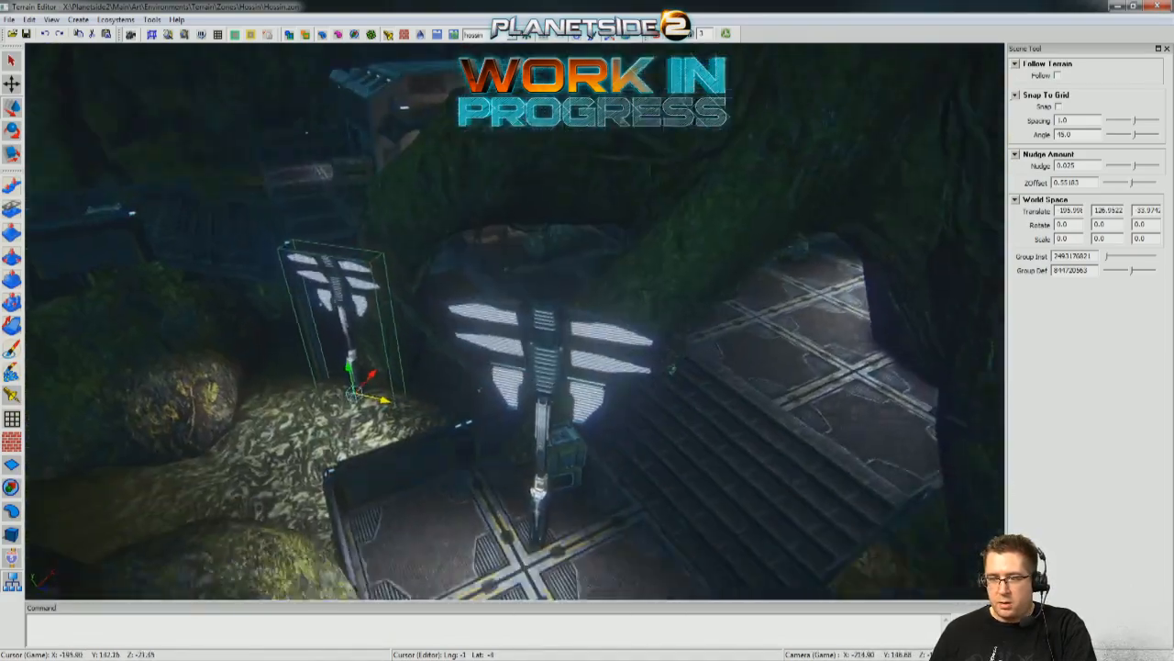
right_drag(753, 247, 775, 299)
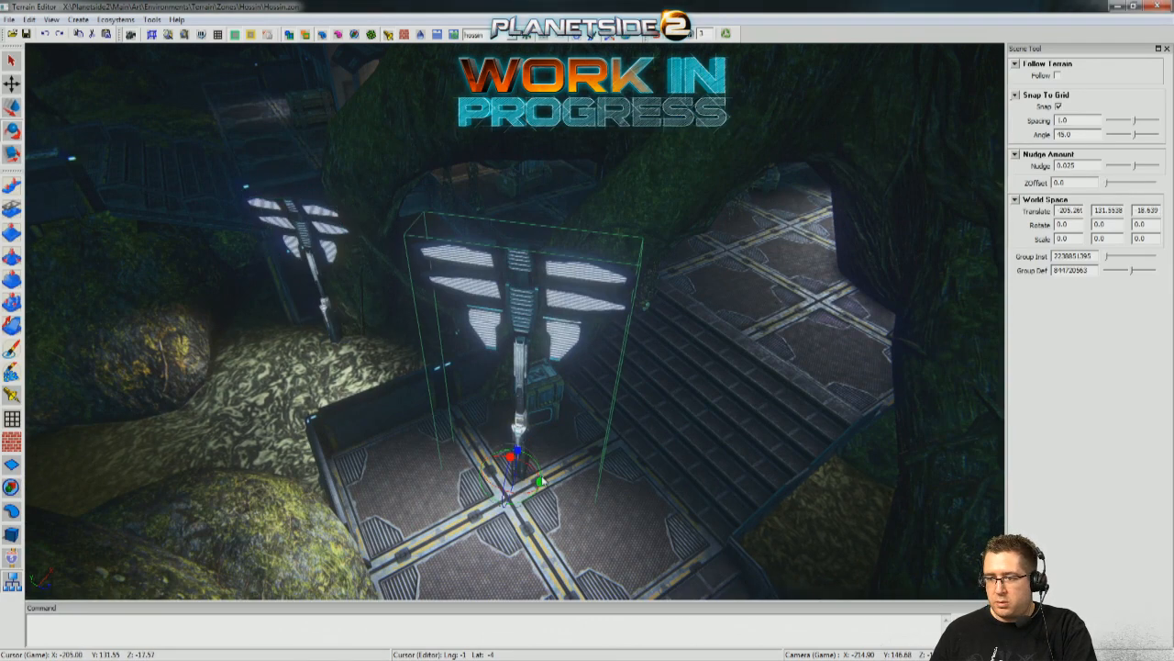
drag(540, 480, 595, 478)
key(w)
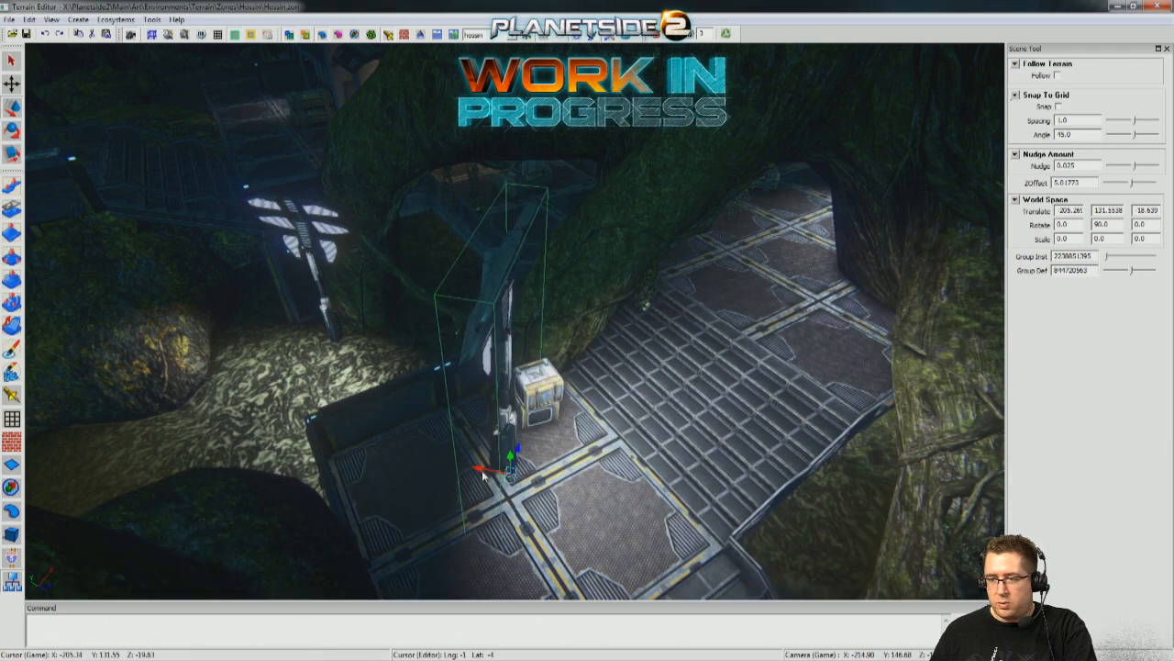
Move the rotated floodlight tower into the outer corner of the small walled platform.
drag(456, 464, 363, 451)
mouse_move(363, 451)
middle_down()
mouse_move(587, 386)
mouse_move(771, 403)
mouse_move(365, 454)
middle_up()
middle_drag(484, 468, 296, 392)
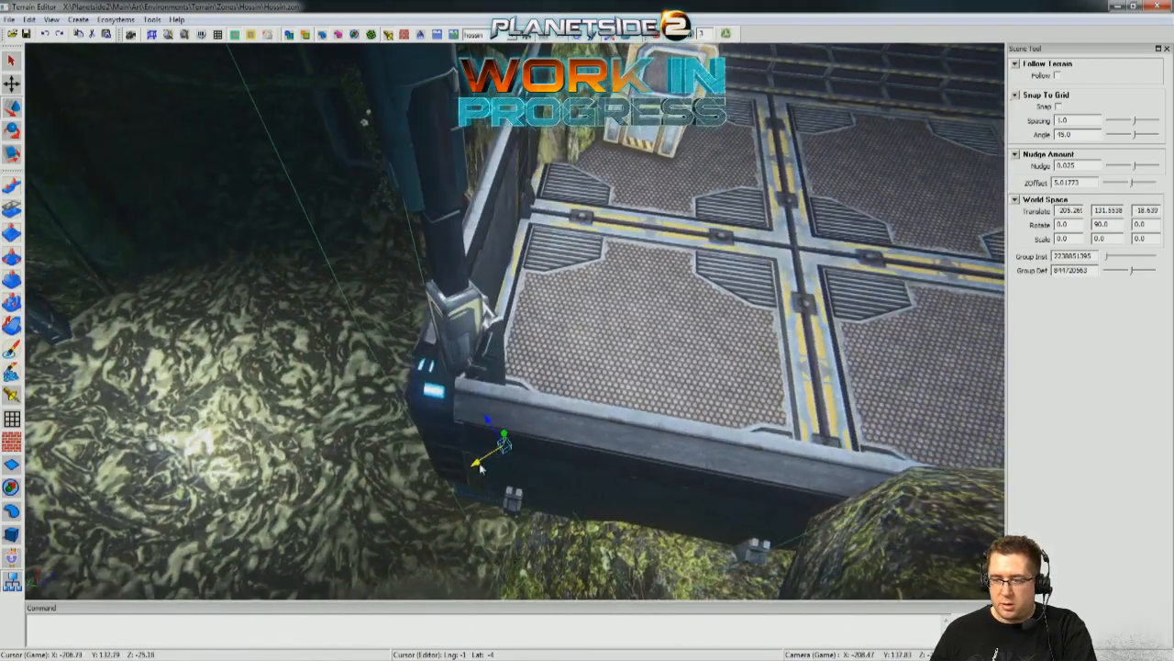
middle_drag(426, 427, 306, 341)
Select the floodlight tower on the deck with the vine-covered crate and rotate it to -90 degrees about its vertical axis.
middle_drag(468, 269, 673, 475)
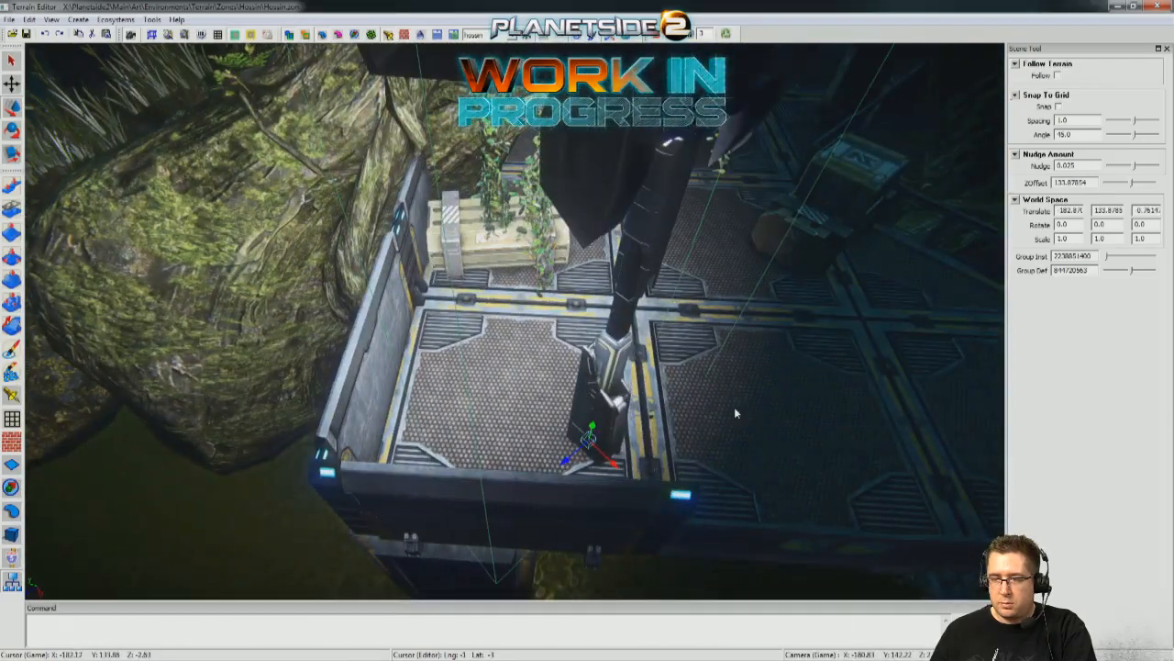
middle_drag(734, 413, 395, 376)
key(e)
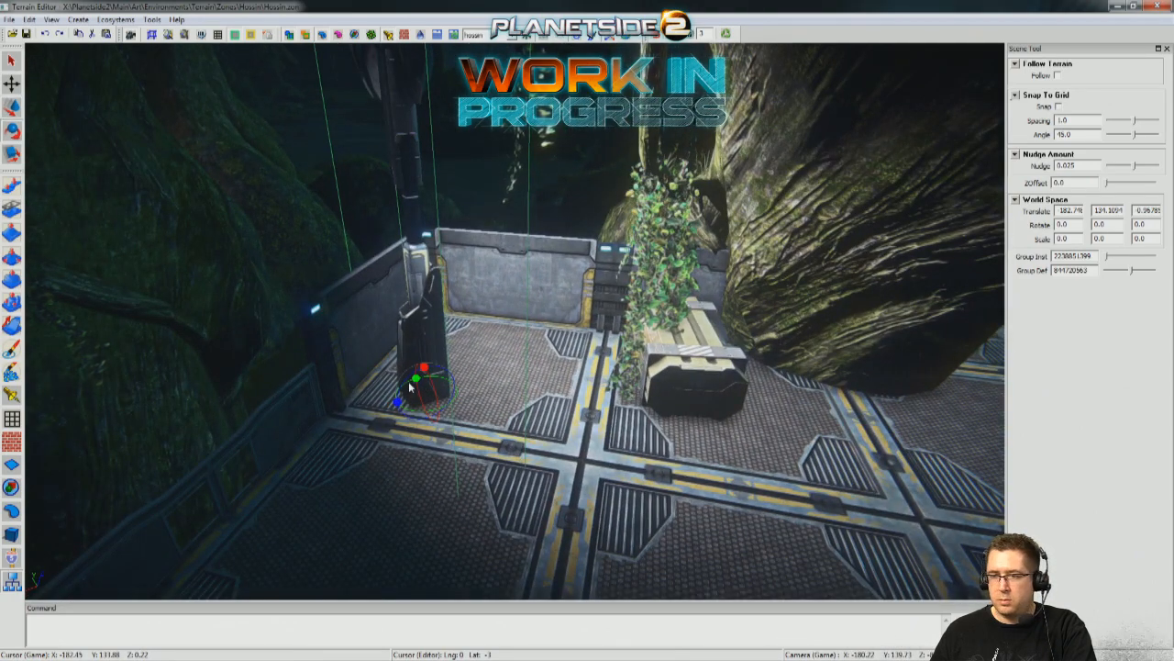
drag(397, 380, 417, 292)
Move that floodlight tower tight into the walled corner of the deck near the vine-covered crate.
key(w)
right_drag(476, 328, 475, 324)
drag(443, 373, 460, 368)
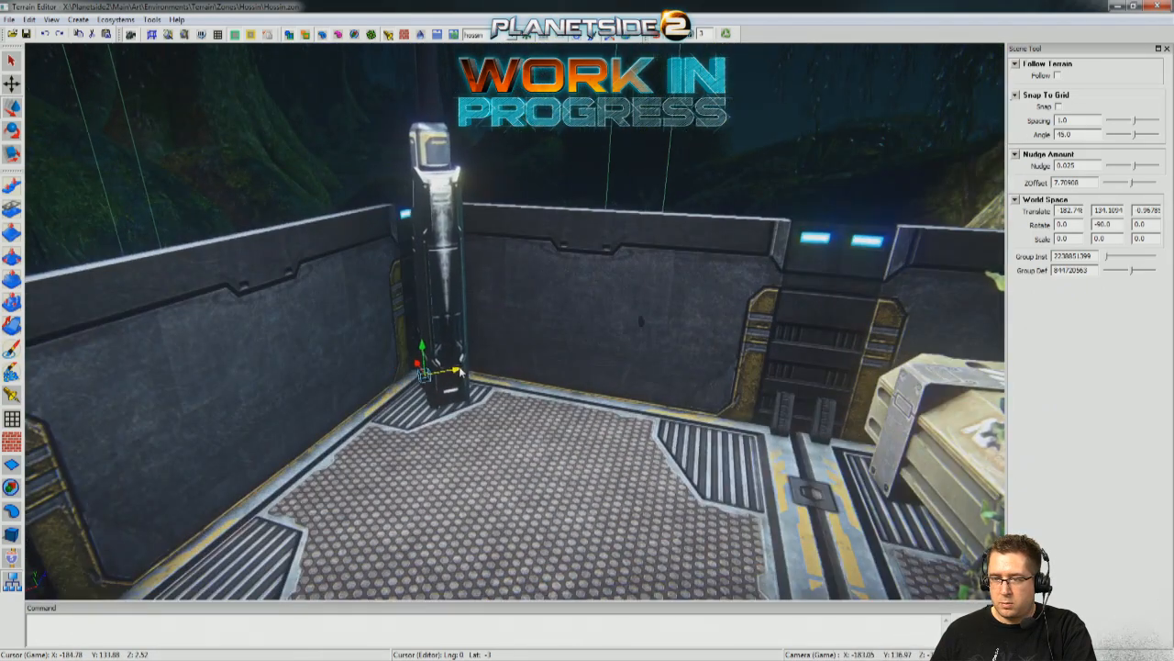
right_drag(452, 376, 411, 390)
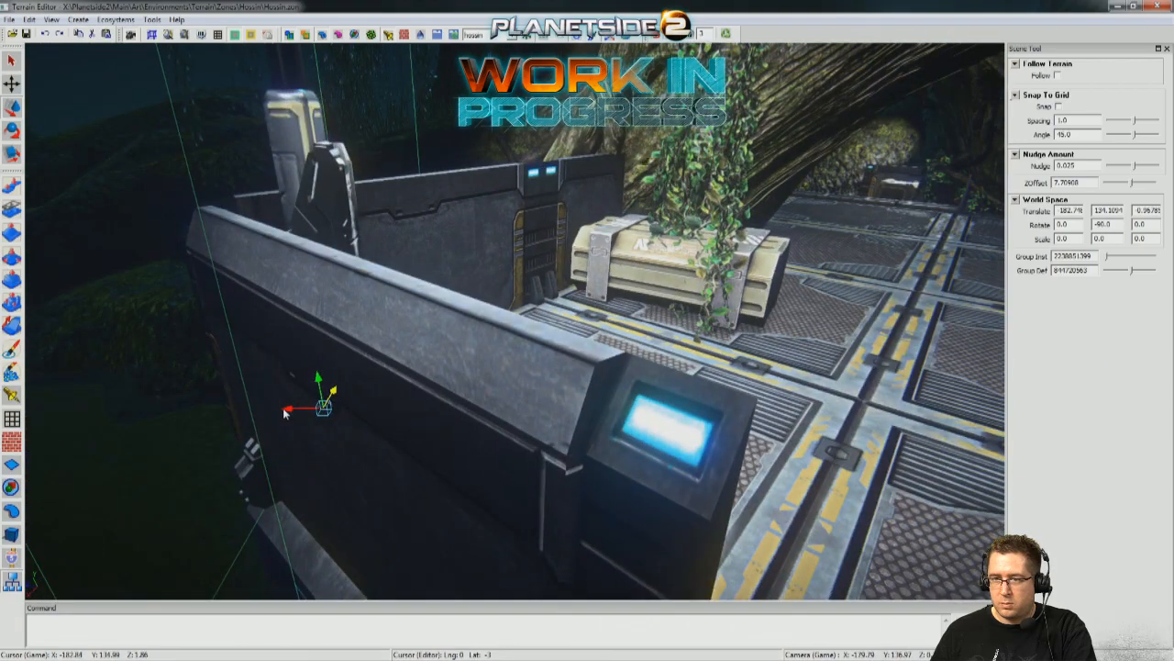
right_drag(251, 409, 274, 392)
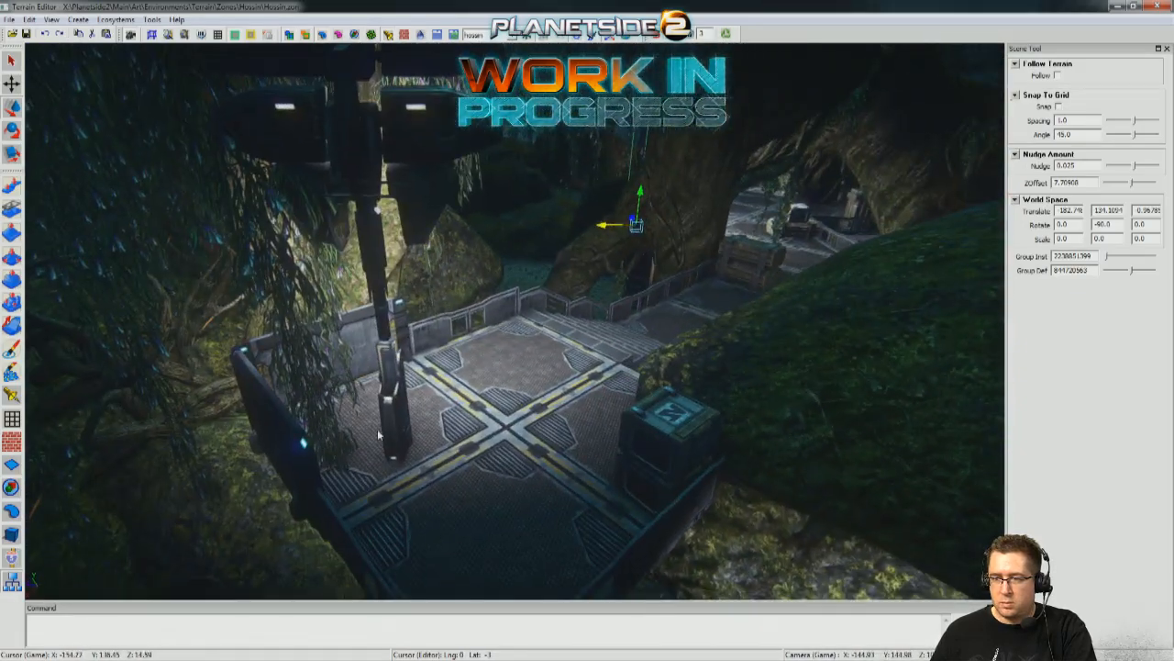
Select the floodlight tower on the platform above the stairs, rotate it, and move it across to the crate beside the mossy rock.
right_drag(574, 401, 574, 401)
key(e)
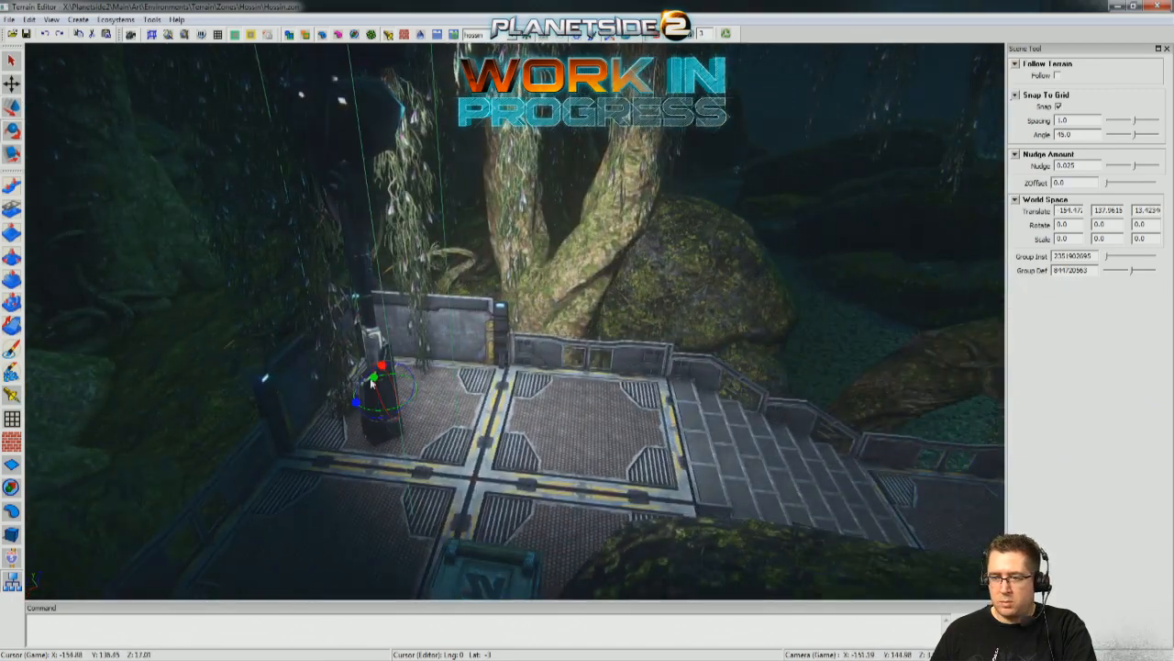
right_drag(348, 385, 383, 364)
key(w)
right_drag(428, 469, 349, 374)
drag(292, 346, 604, 463)
right_drag(606, 465, 754, 439)
Rotate the floodlight tower beside the crate away from the mossy rock and position it behind the crate.
key(e)
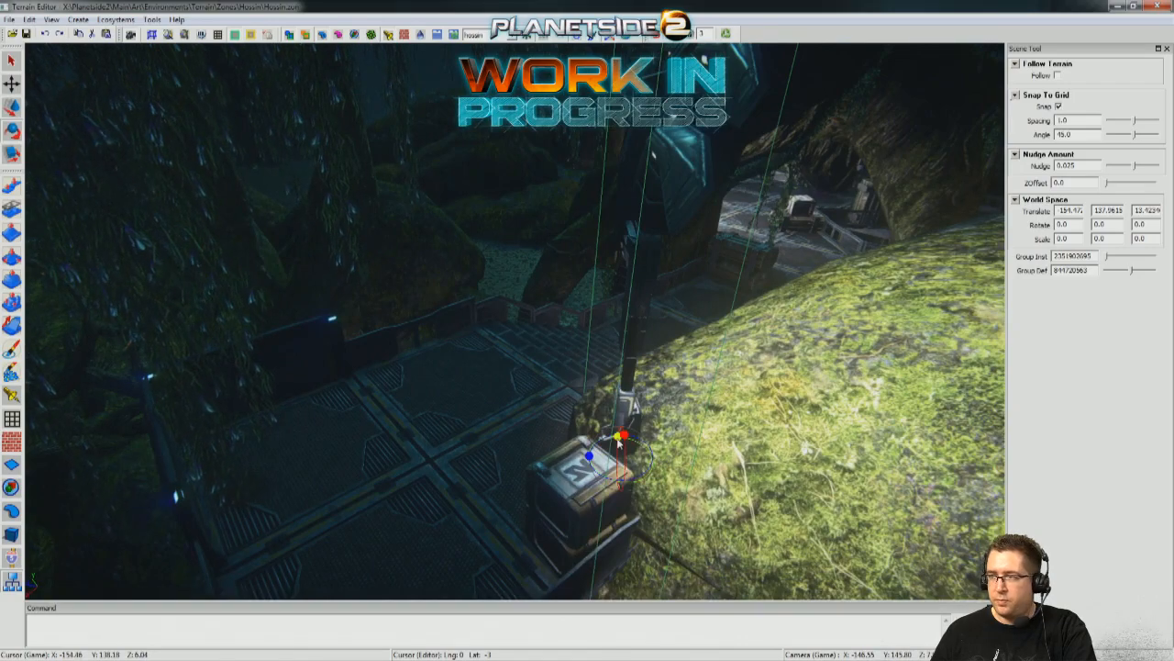
drag(624, 444, 750, 464)
right_drag(684, 461, 407, 306)
key(w)
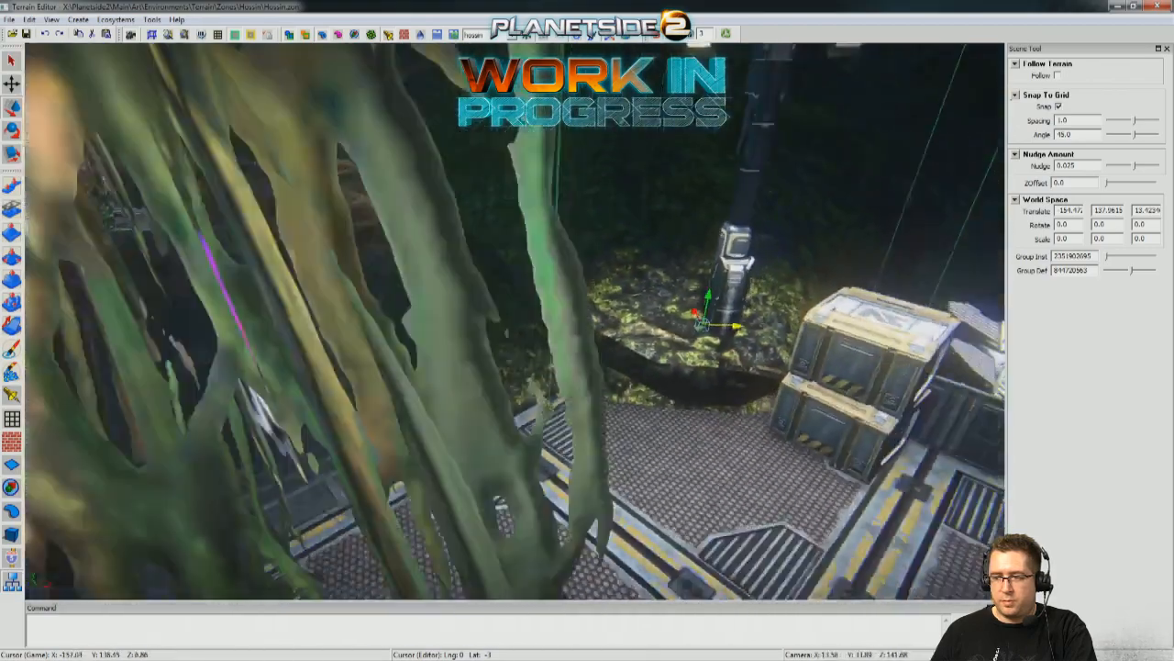
Select the floodlight tower on the large deck beside the tree roots and rotate it to -180 degrees about its vertical axis.
alt+drag(500, 502, 578, 468)
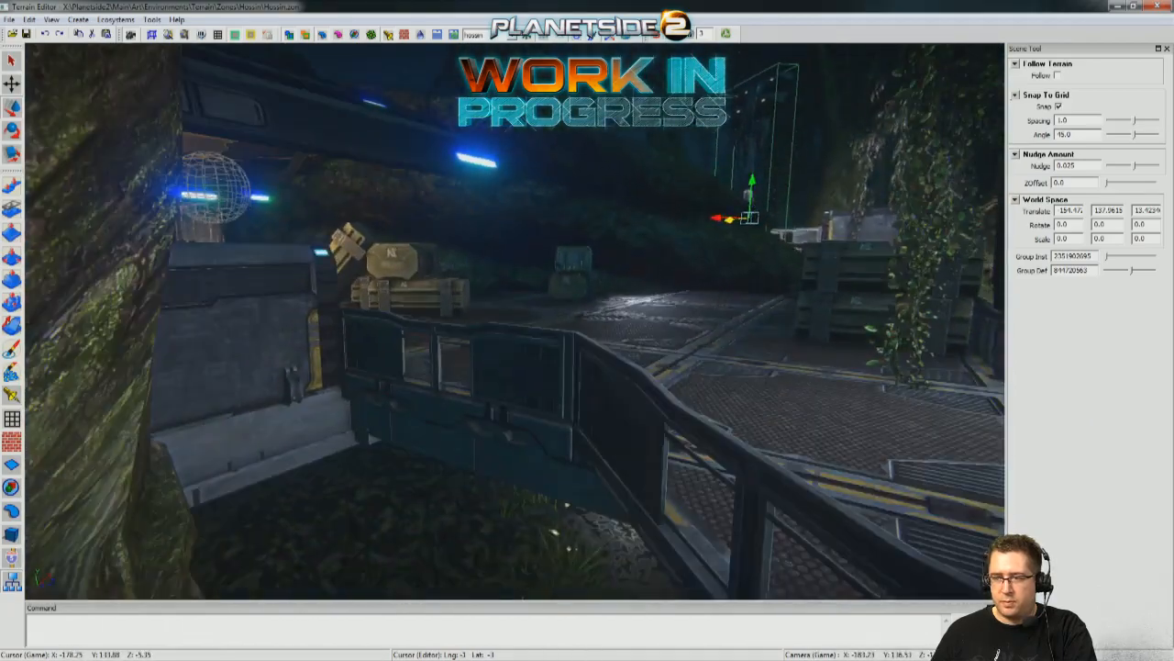
alt+drag(642, 477, 578, 459)
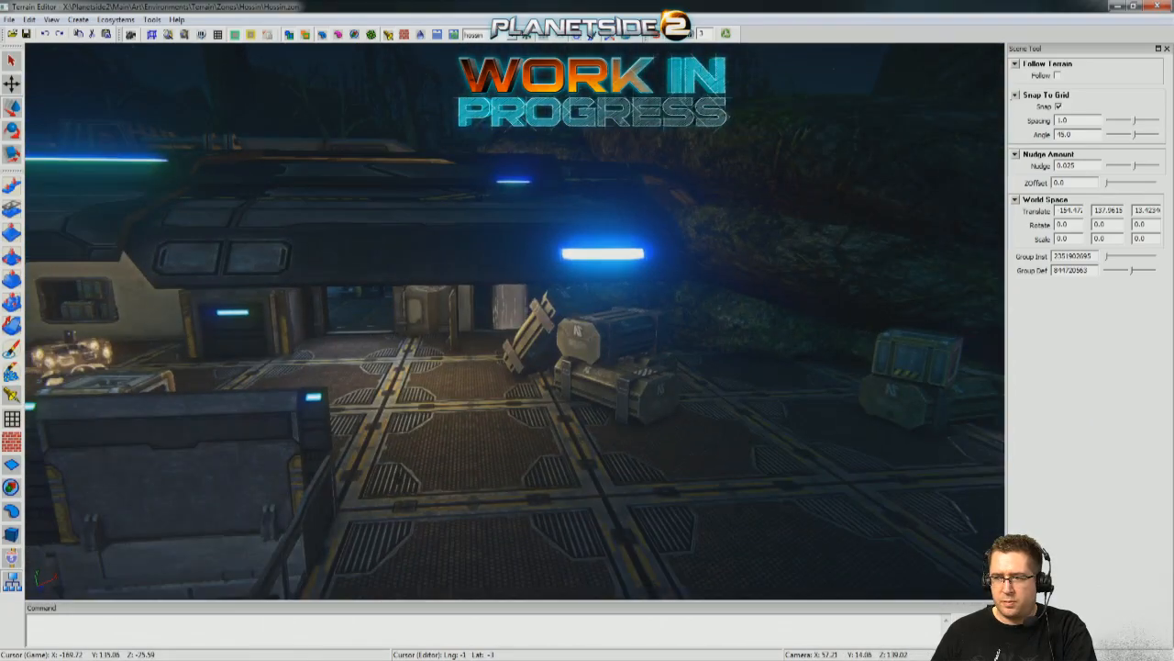
alt+drag(578, 413, 505, 408)
alt+drag(587, 385, 661, 376)
alt+drag(367, 394, 1064, 397)
click(433, 413)
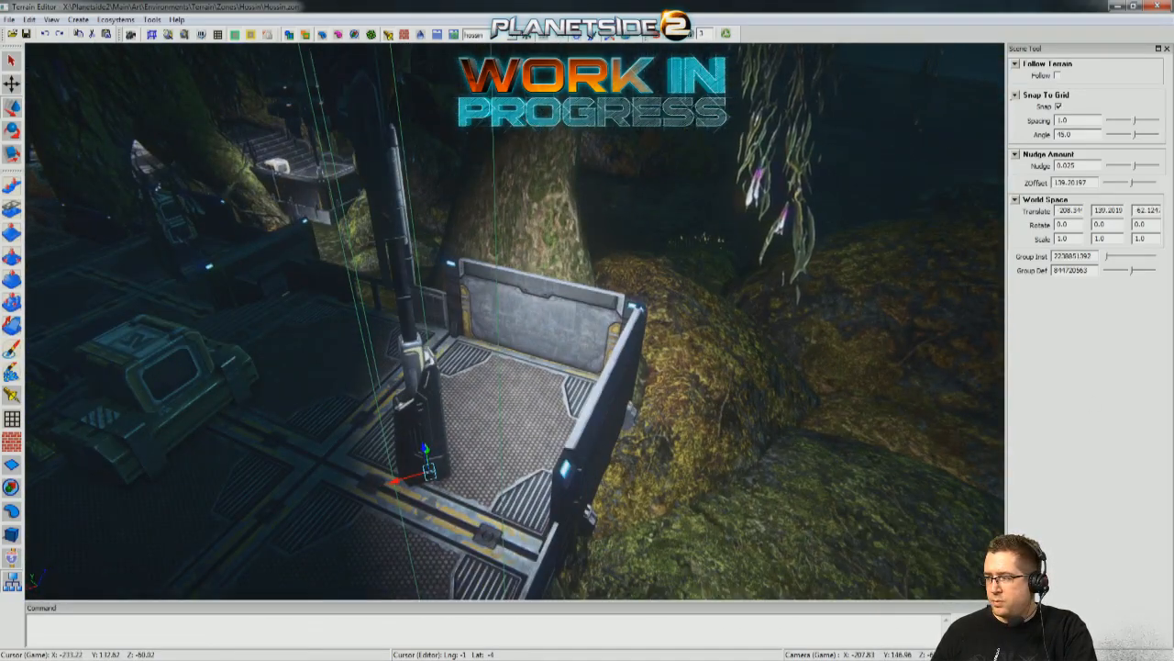
alt+drag(381, 353, 517, 352)
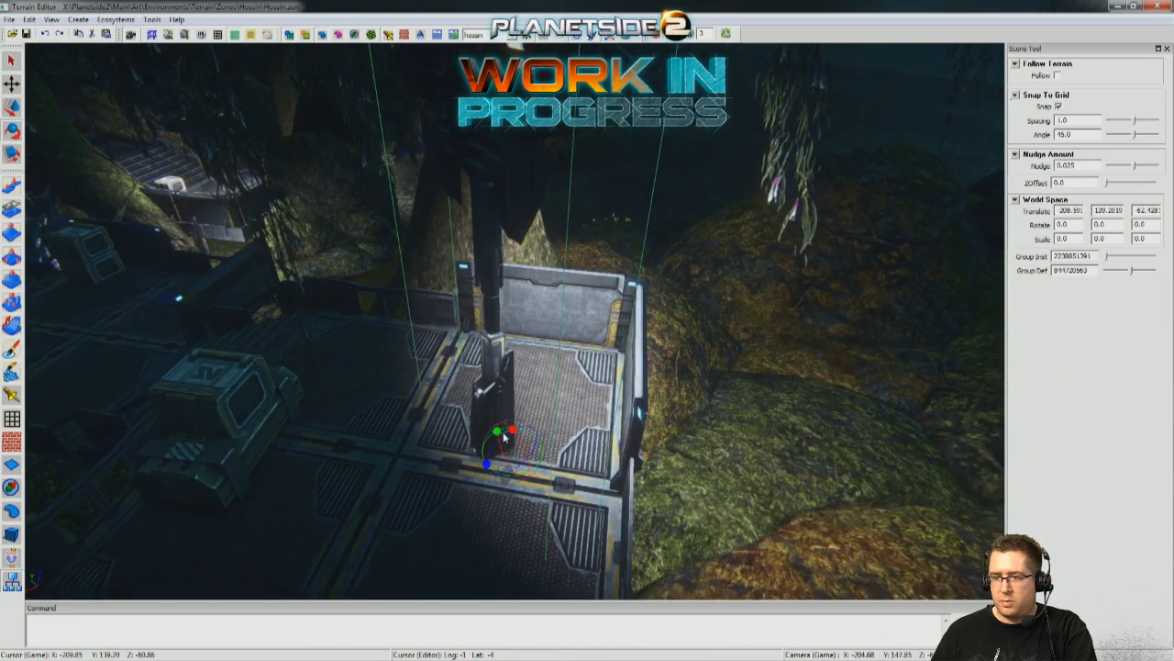
alt+drag(496, 438, 360, 447)
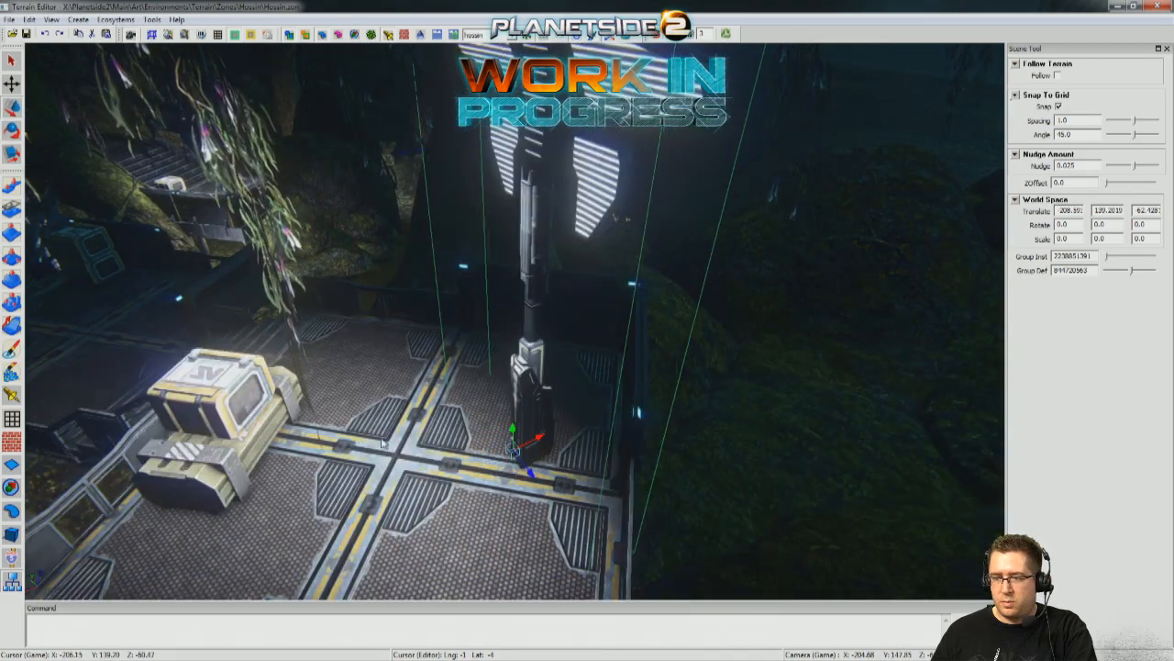
Move the rotated floodlight tower into the walled outer corner of the large deck.
drag(538, 441, 646, 394)
alt+drag(541, 411, 524, 444)
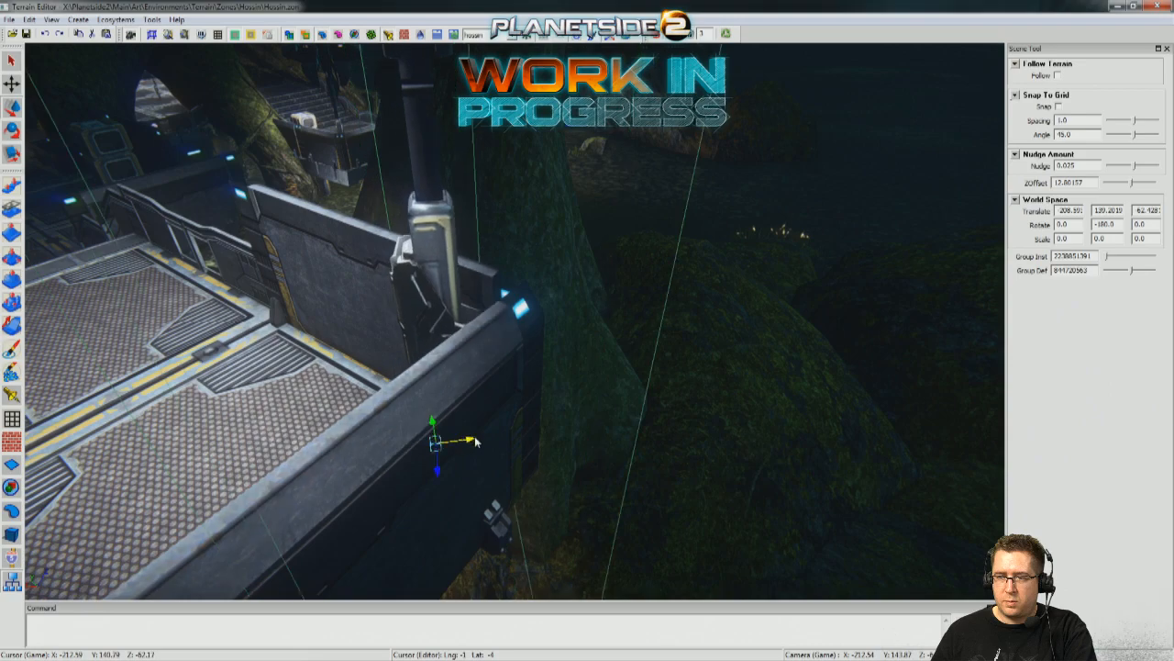
right_drag(496, 439, 196, 448)
Select the floodlight tower on the jungle ground beside the boulders and rotate it to face the open ground.
right_drag(404, 378, 412, 403)
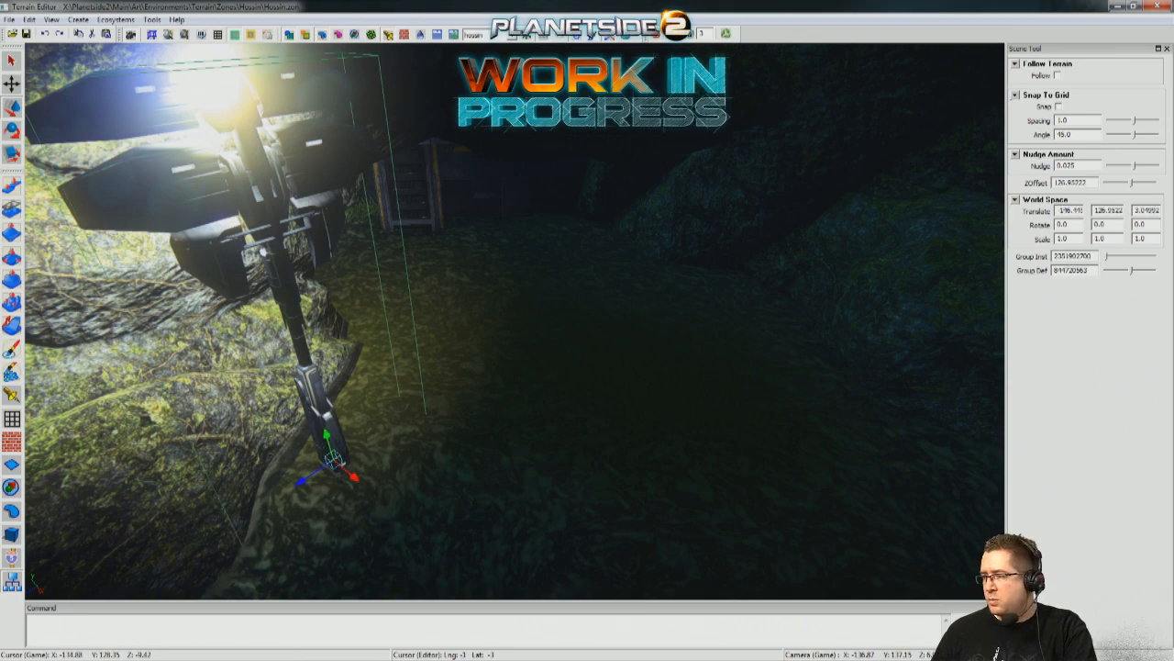
right_drag(495, 415, 492, 413)
key(e)
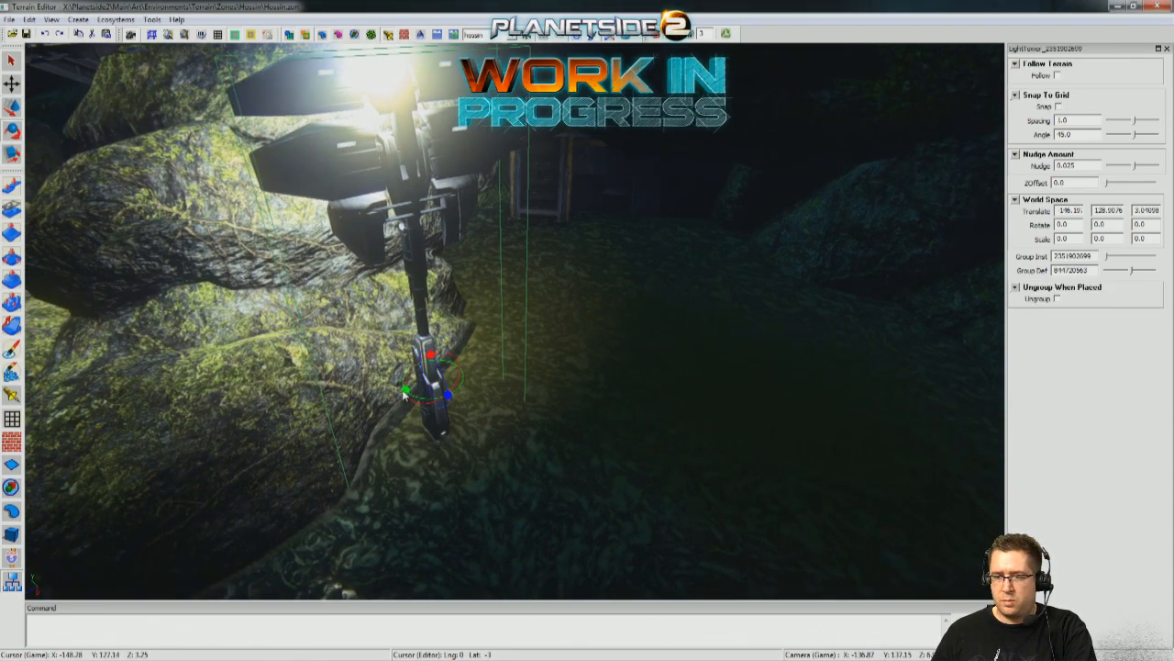
drag(405, 392, 529, 396)
right_drag(534, 395, 609, 376)
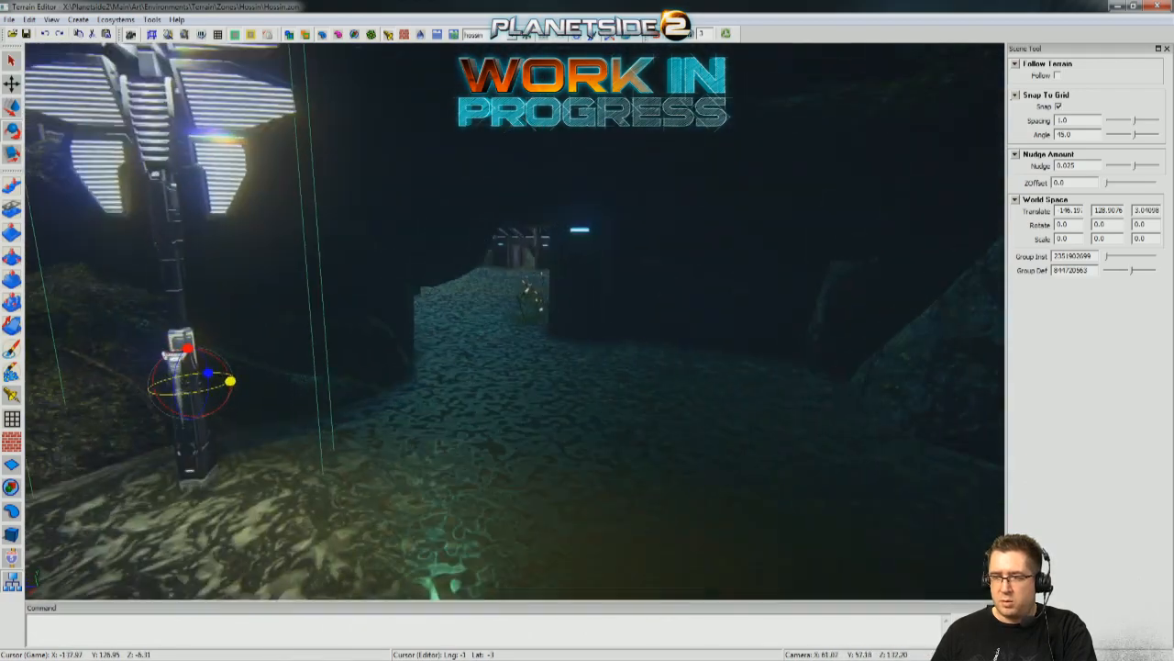
Reposition the rotated floodlight tower on the ground so it stands close against the mossy boulder.
right_drag(285, 298, 285, 300)
key(w)
drag(372, 354, 354, 339)
right_drag(355, 340, 320, 367)
key(w)
drag(338, 352, 351, 324)
right_drag(351, 325, 516, 251)
key(s)
key(a)
key(s)
key(w)
right_drag(467, 303, 451, 329)
key(s)
key(w)
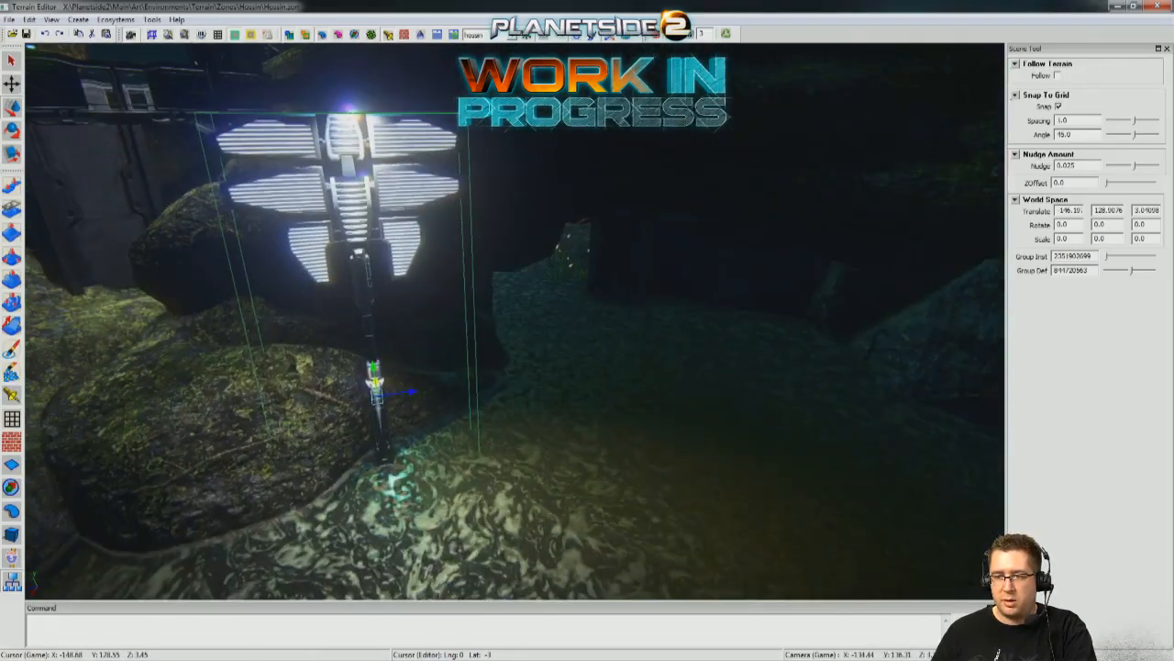
Examine how the repositioned floodlight tower lights the ground by the boulder, then survey the lighting around the outpost's decks and approaches.
right_drag(400, 433, 401, 438)
mouse_move(367, 416)
mouse_down()
mouse_move(418, 405)
mouse_move(355, 420)
mouse_up()
key(s)
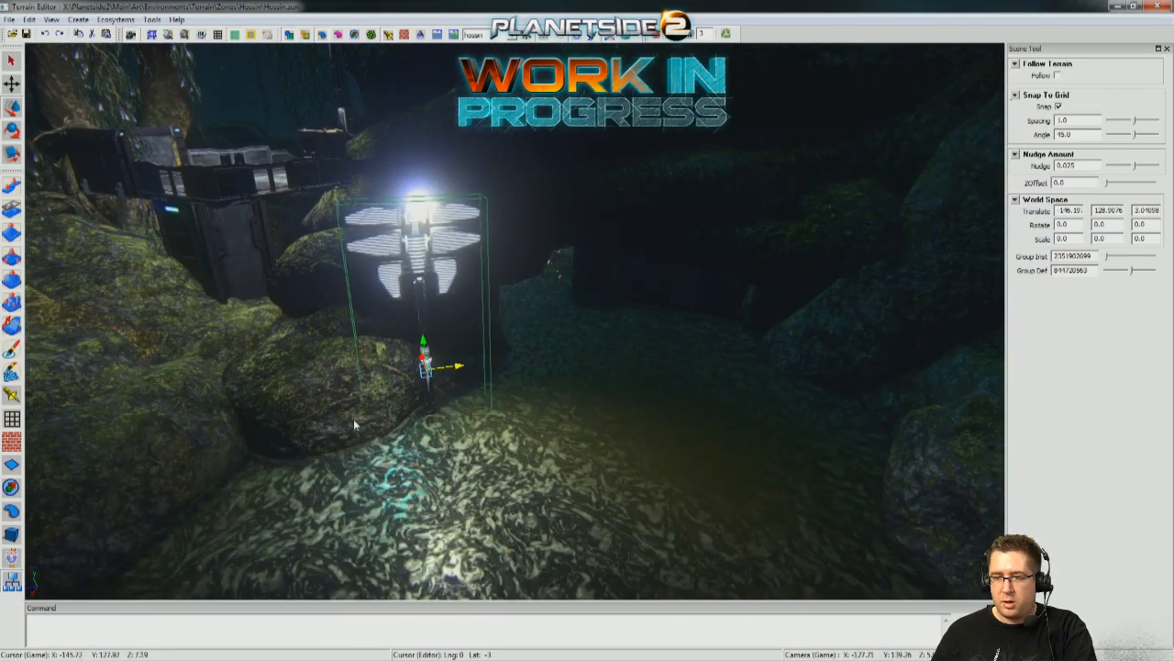
key(s)
right_drag(558, 365, 512, 386)
key(s)
key(s)
key(s)
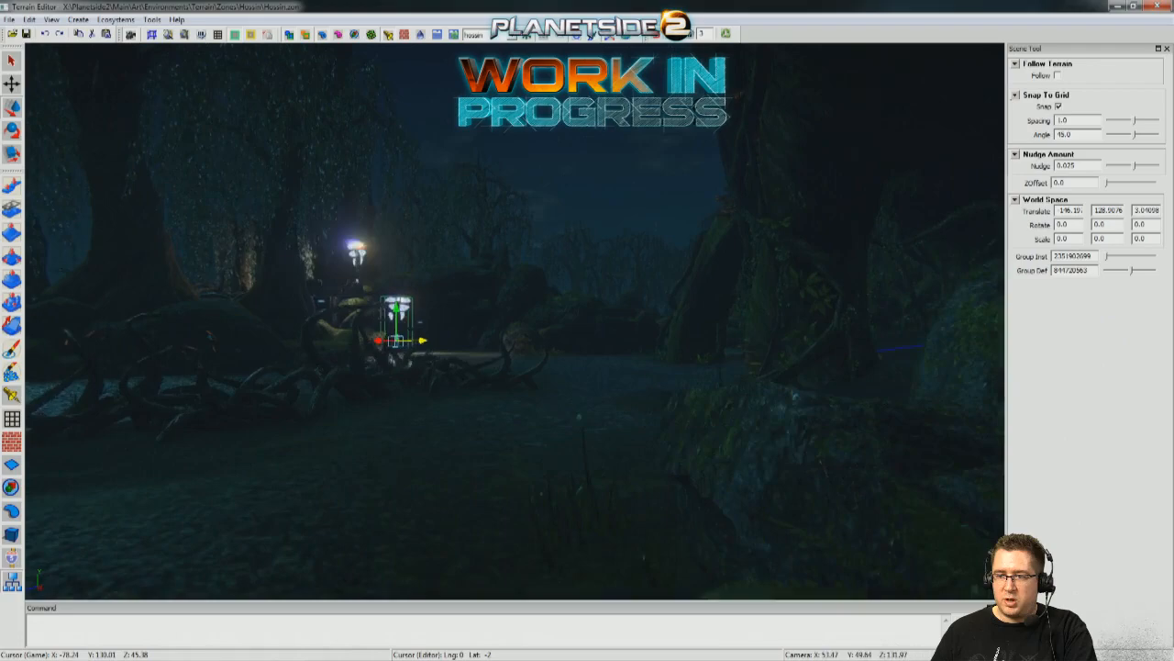
key(w)
right_drag(512, 386, 514, 459)
key(s)
key(s)
key(w)
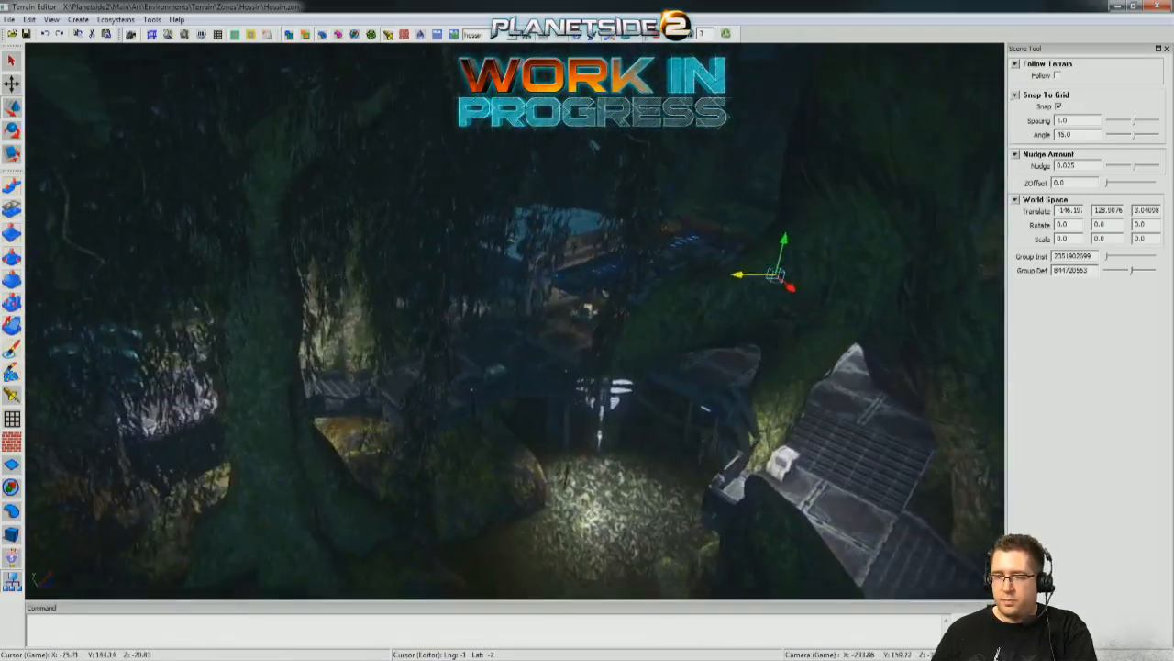
key(s)
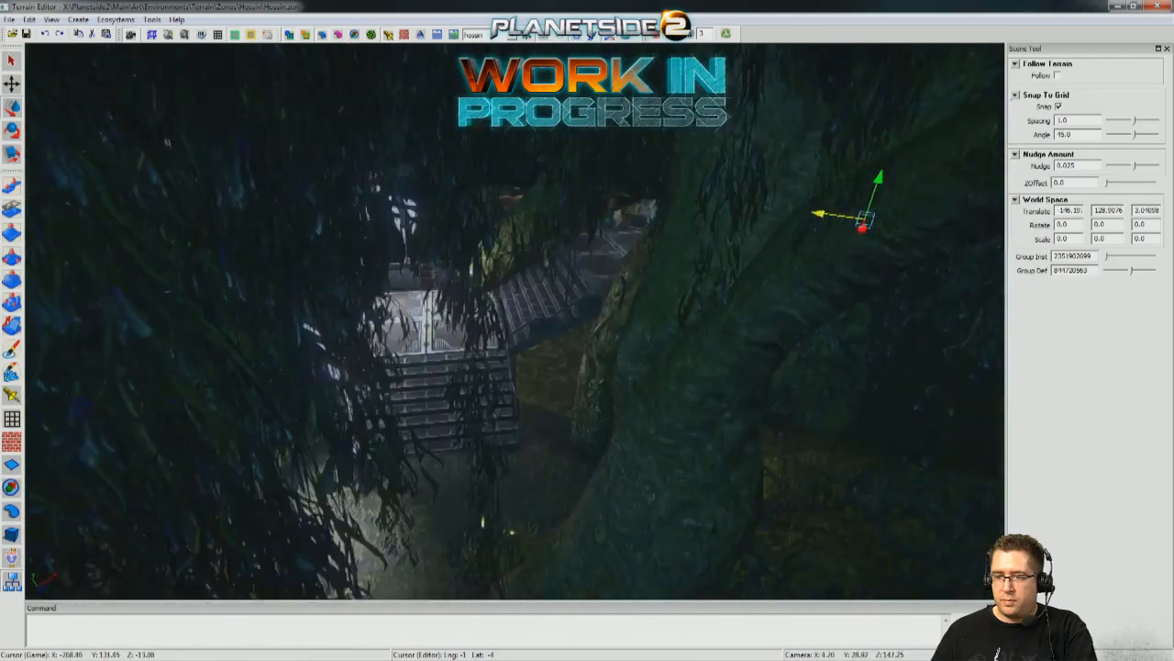
Position the floodlight tower near the foot of the metal ramp beside the large tree trunk, facing the open ground.
middle_drag(394, 404, 563, 430)
click(563, 429)
middle_drag(349, 455, 410, 451)
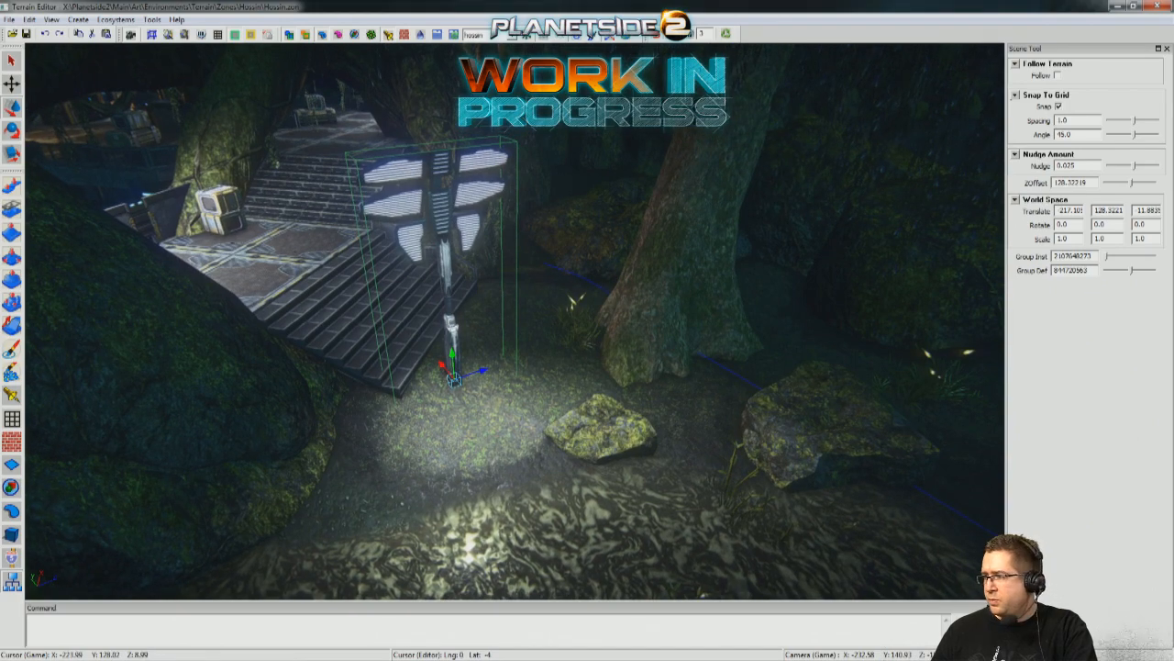
drag(443, 371, 521, 475)
middle_drag(555, 478, 667, 442)
right_drag(668, 445, 645, 376)
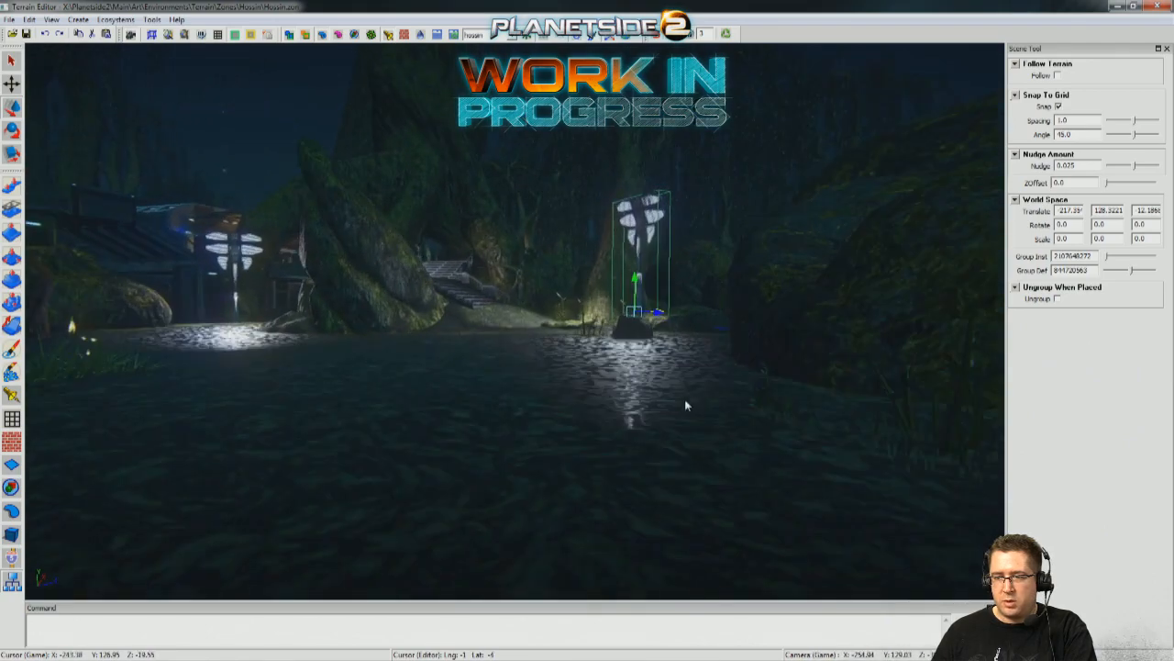
Examine the floodlight coverage from the open ground outside the ramp to the passage between the raised decks.
right_drag(484, 259, 209, 432)
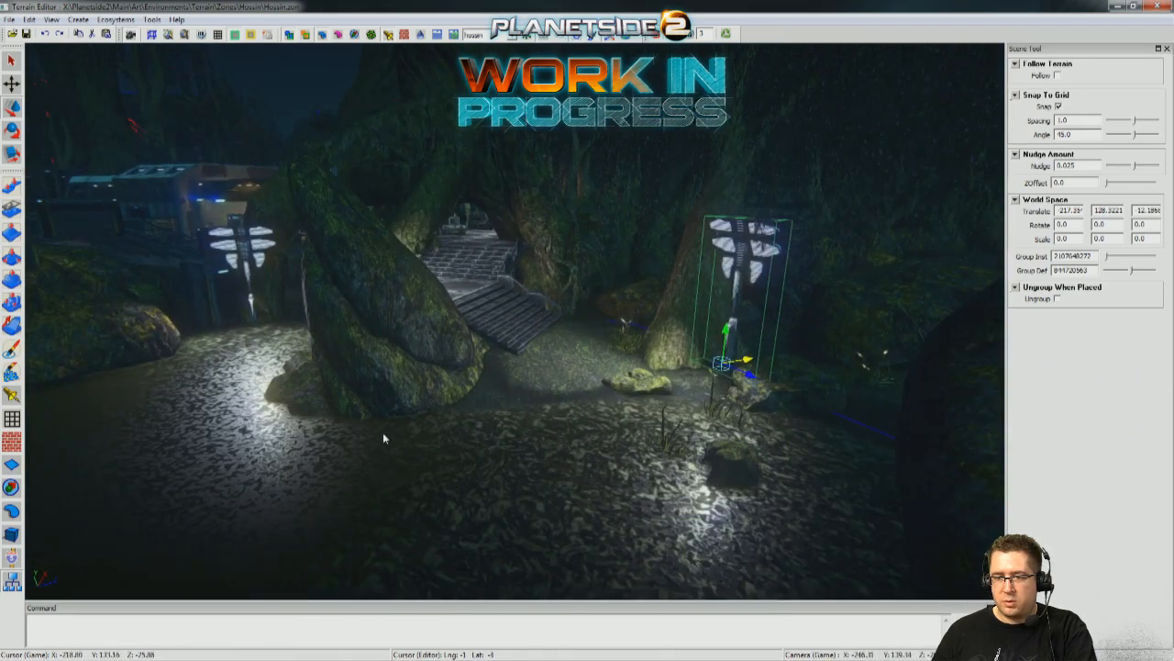
right_drag(601, 337, 569, 335)
right_drag(382, 317, 276, 321)
mouse_move(514, 321)
right_down()
mouse_move(656, 332)
mouse_move(597, 308)
mouse_move(633, 304)
mouse_move(542, 321)
mouse_move(661, 332)
mouse_move(551, 326)
mouse_move(574, 330)
mouse_move(587, 314)
mouse_move(514, 321)
right_up()
right_drag(592, 147, 762, 5)
right_drag(659, 35, 521, 184)
middle_drag(522, 185, 522, 53)
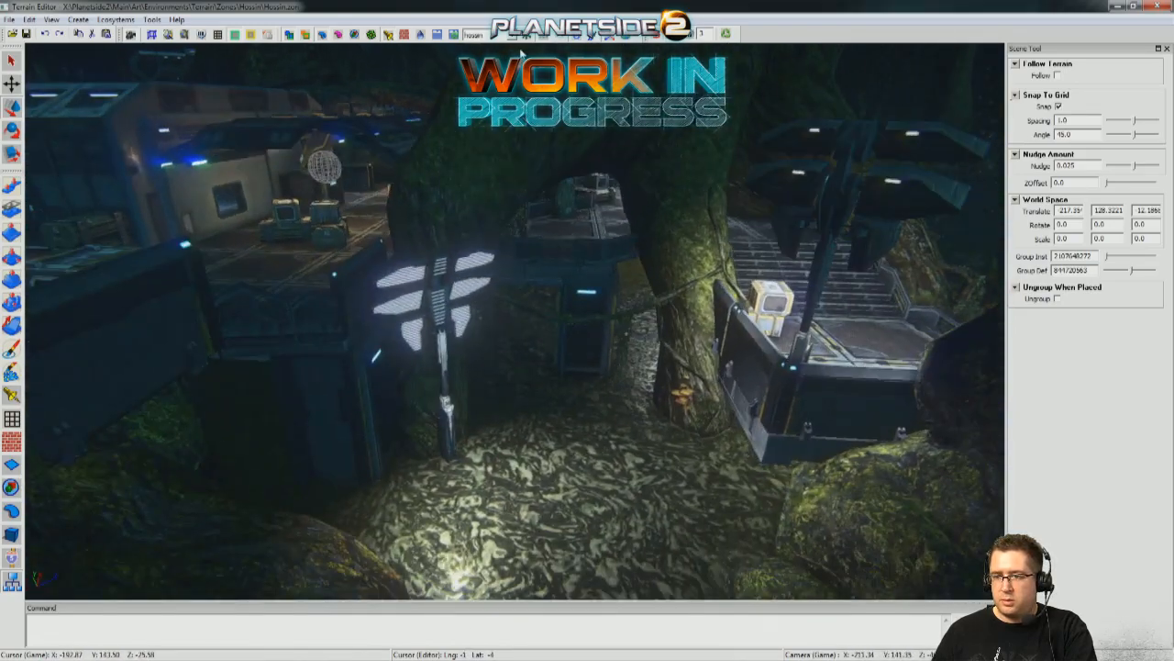
right_drag(322, 374, 322, 374)
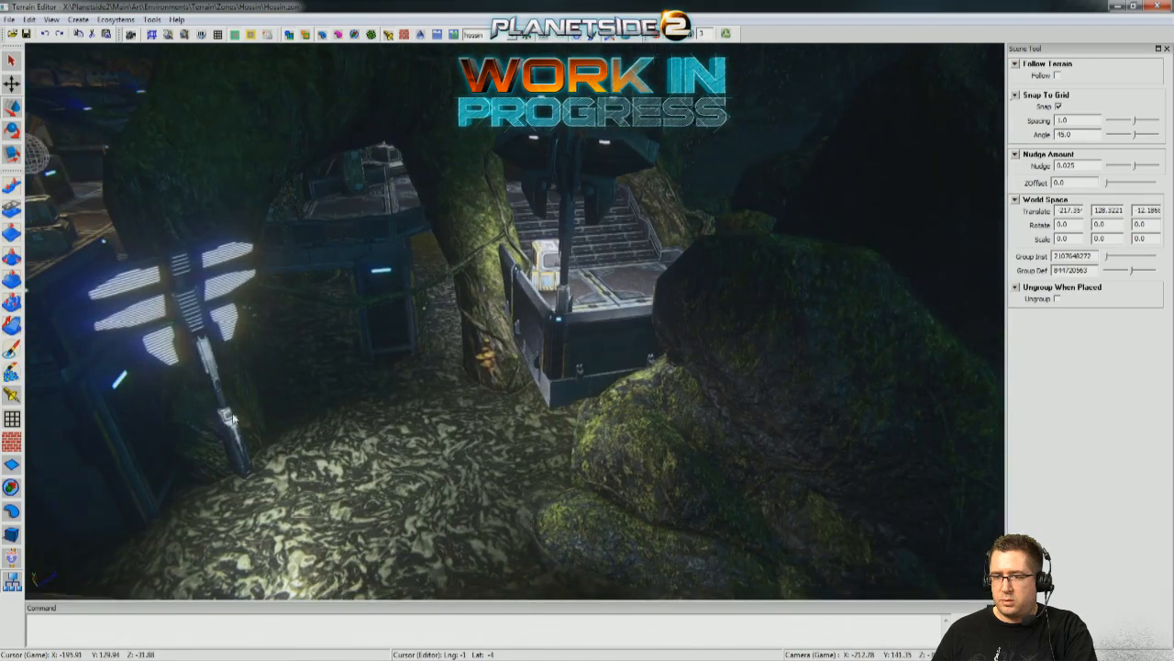
Switch to light editing and show the light markers in the scene.
click(18, 396)
right_drag(401, 67, 402, 67)
click(290, 34)
click(290, 34)
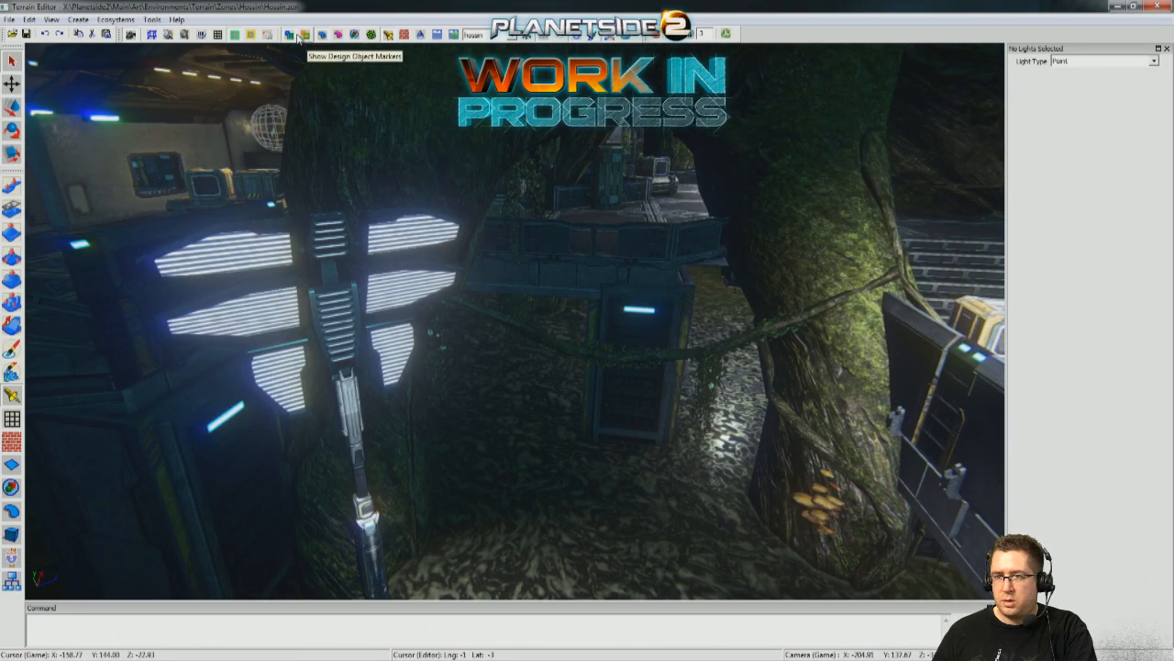
click(302, 35)
click(298, 36)
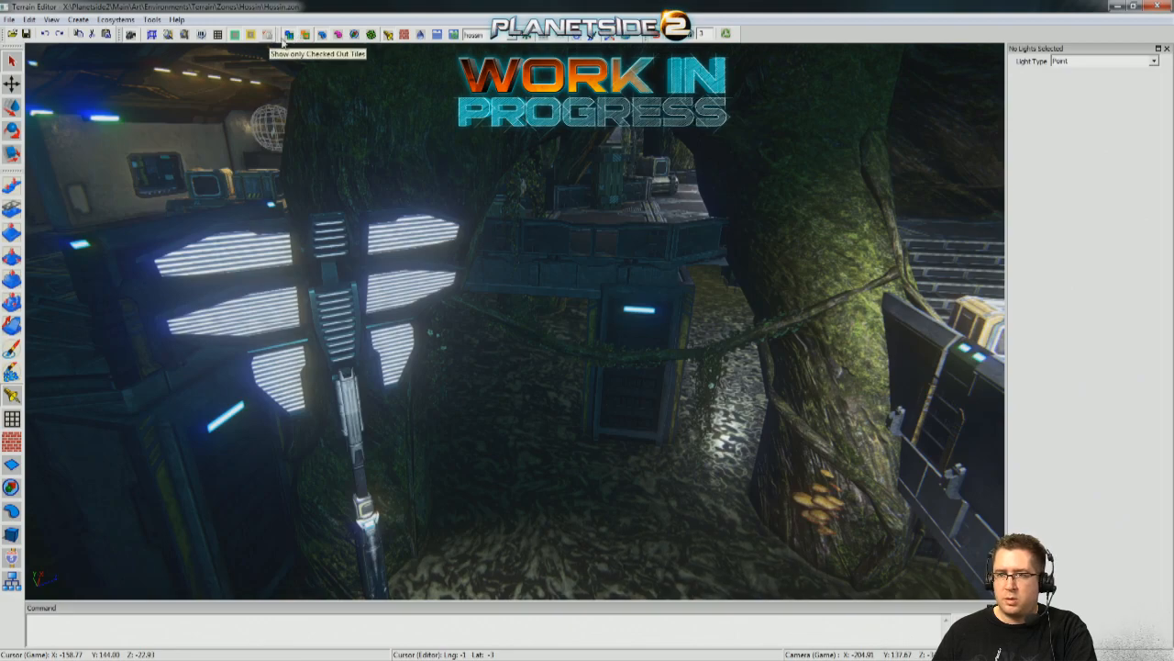
click(354, 35)
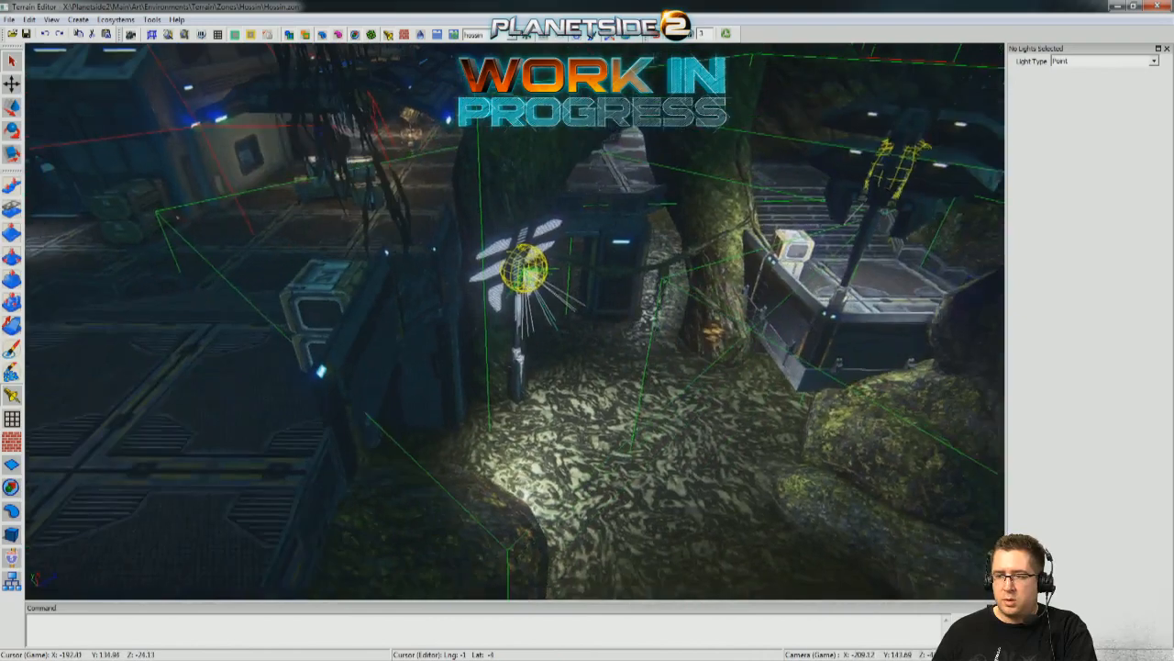
Set the spot light radius to 25 on the ground tower between the decks and on the tower at the walled ramp deck's corner.
right_drag(494, 224, 500, 200)
key(w)
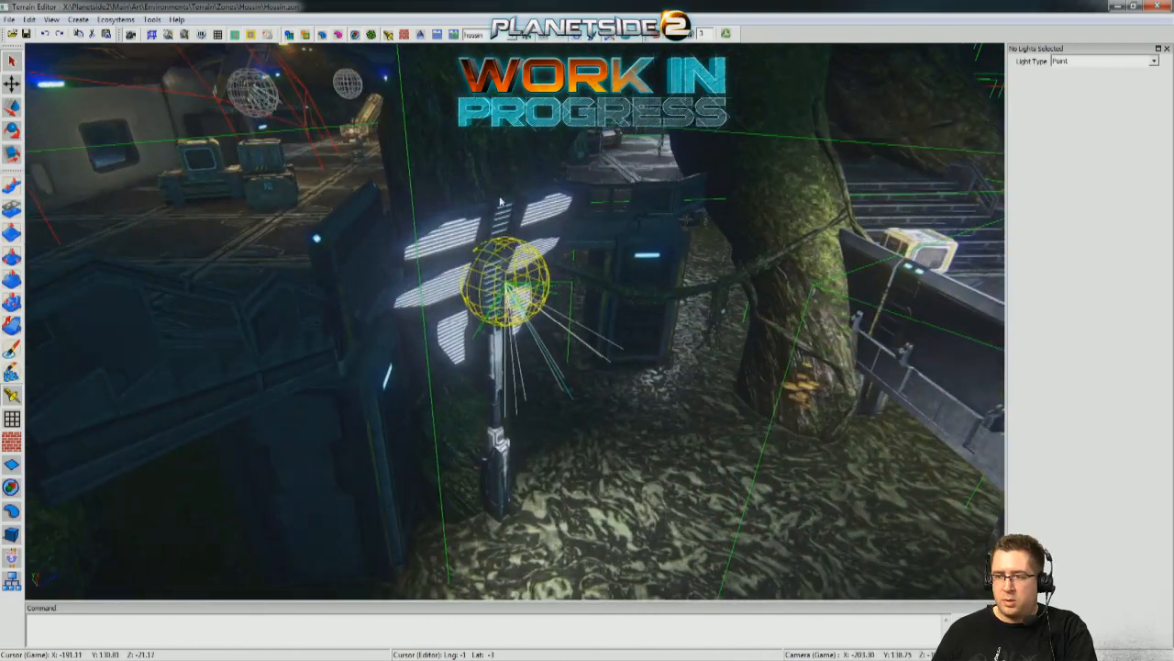
click(512, 276)
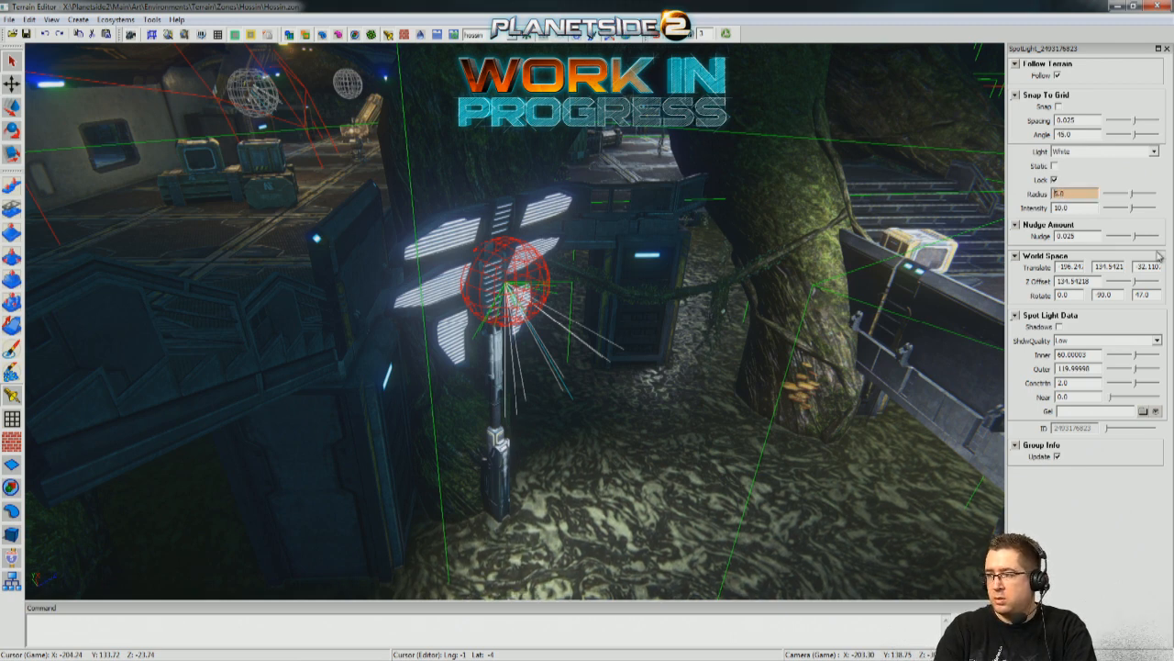
key(Return)
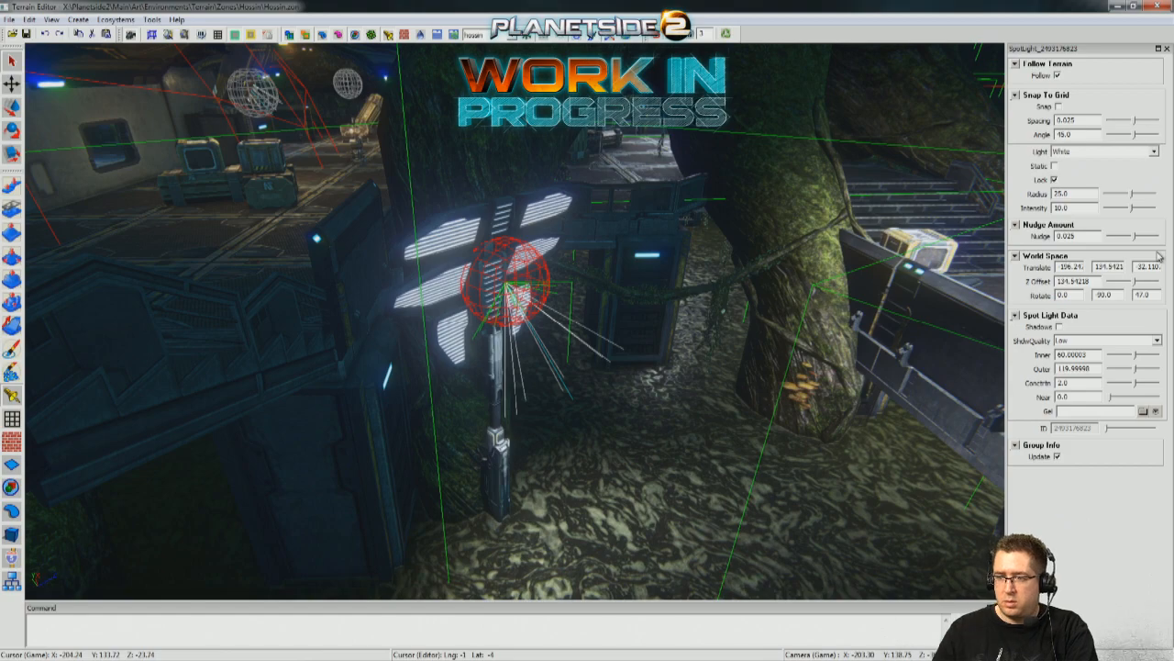
click(603, 485)
right_drag(603, 484, 577, 359)
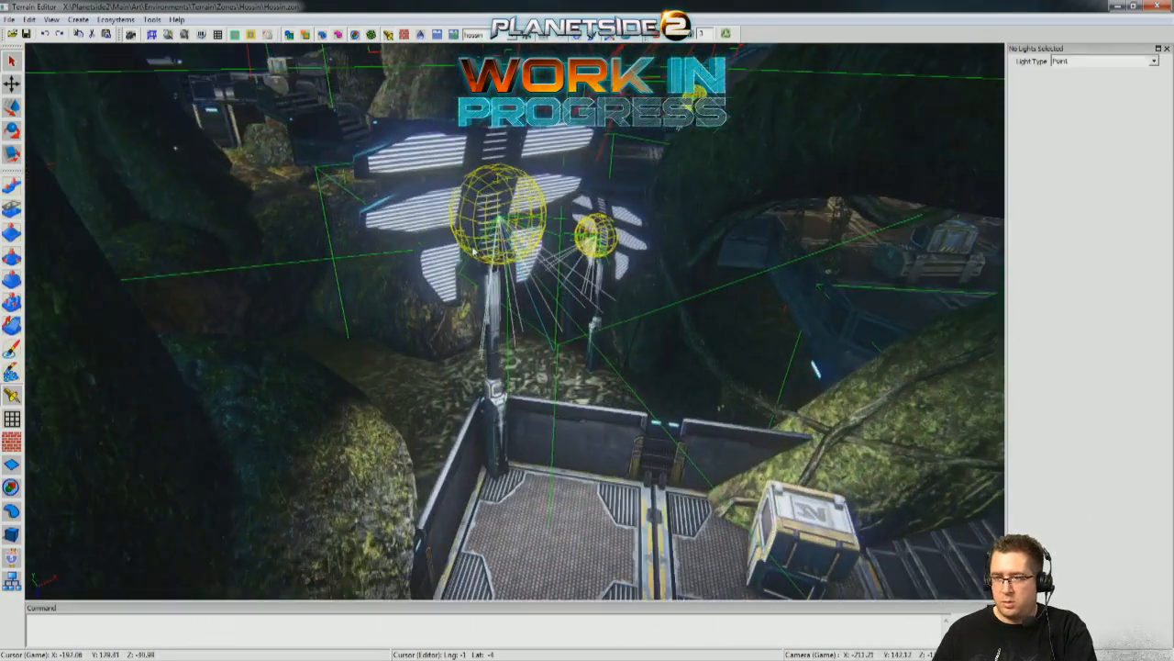
click(469, 241)
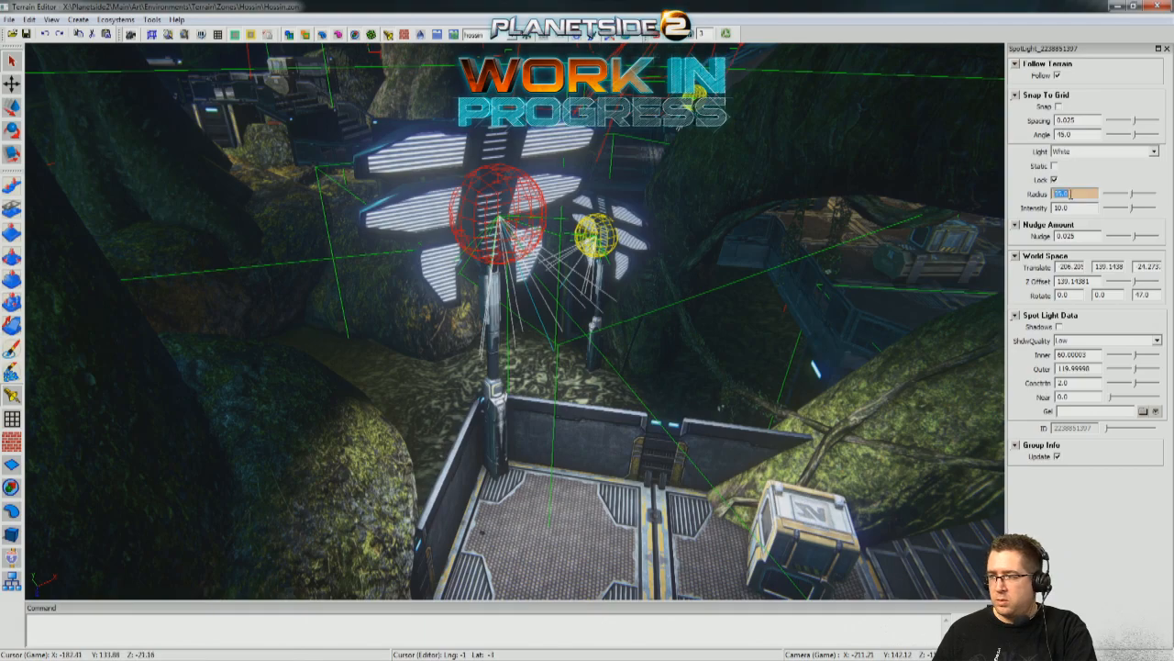
key(Return)
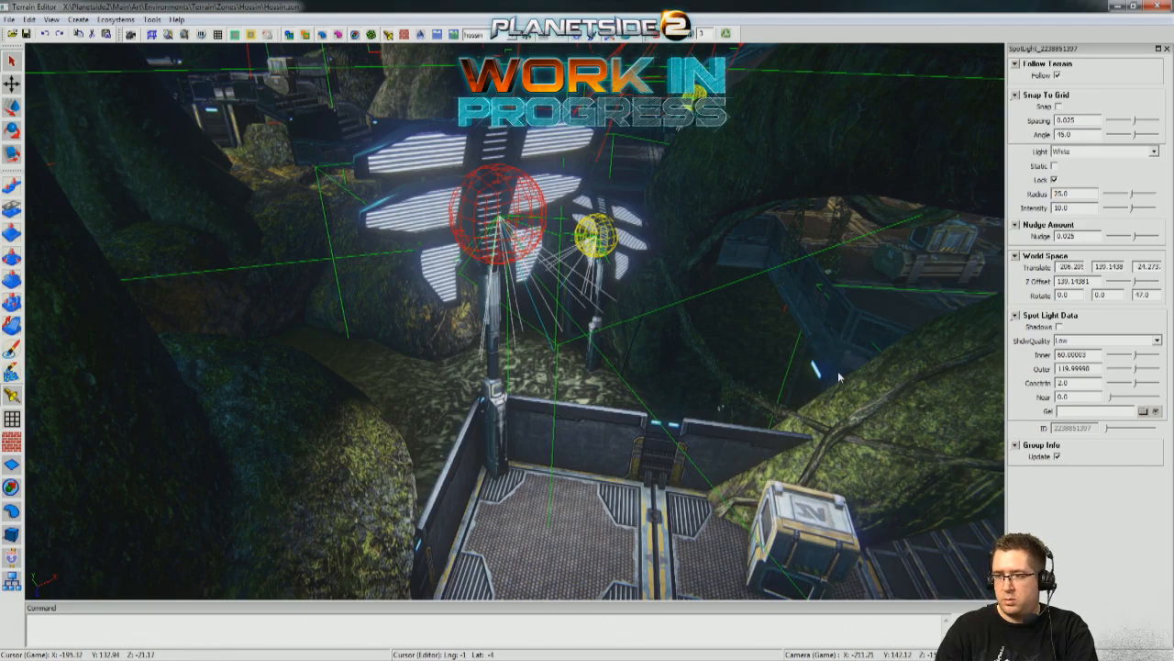
Set the radius to 25 for the spot light on the walled deck's floodlight tower among the hanging willow branches.
right_drag(721, 406, 3, 337)
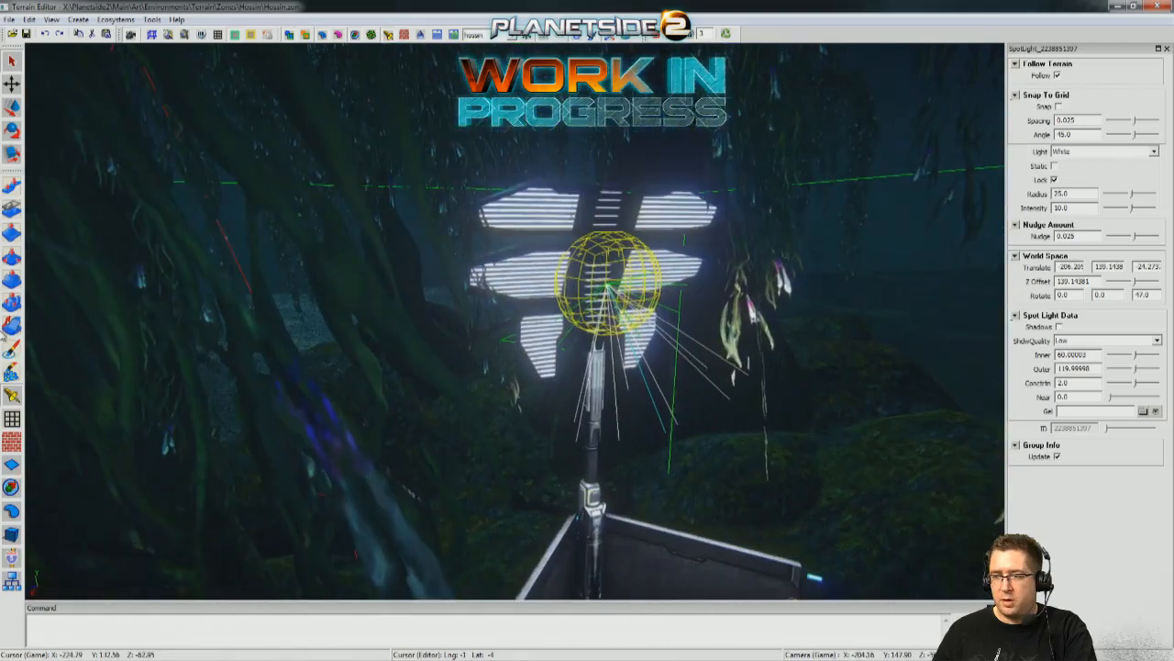
click(558, 280)
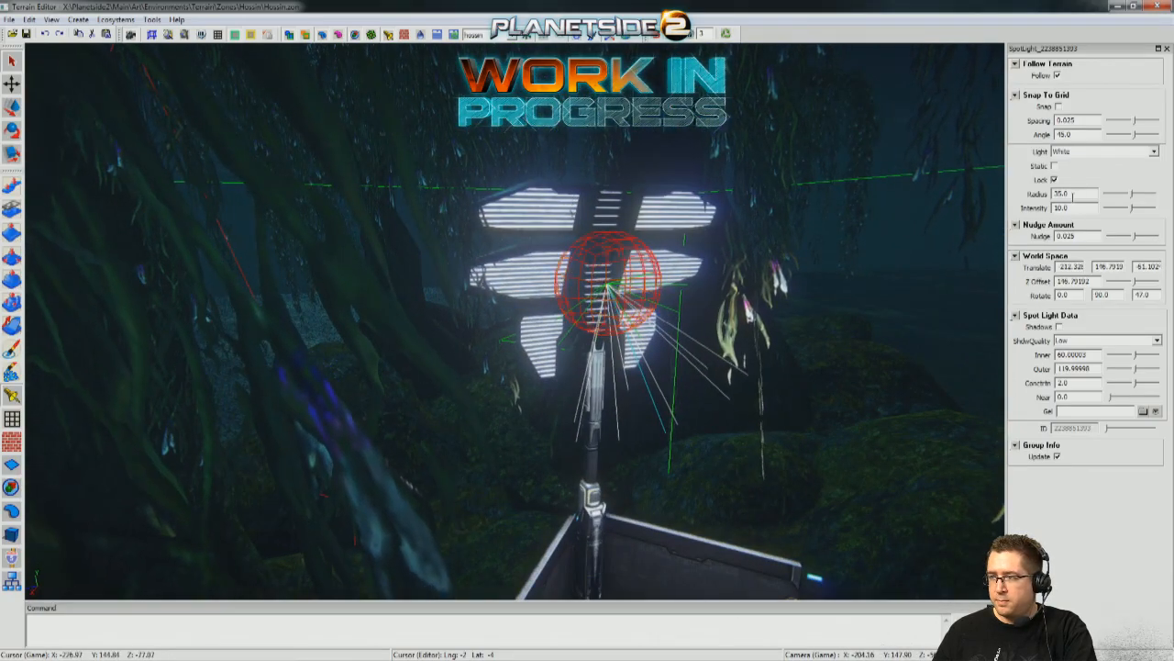
click(979, 193)
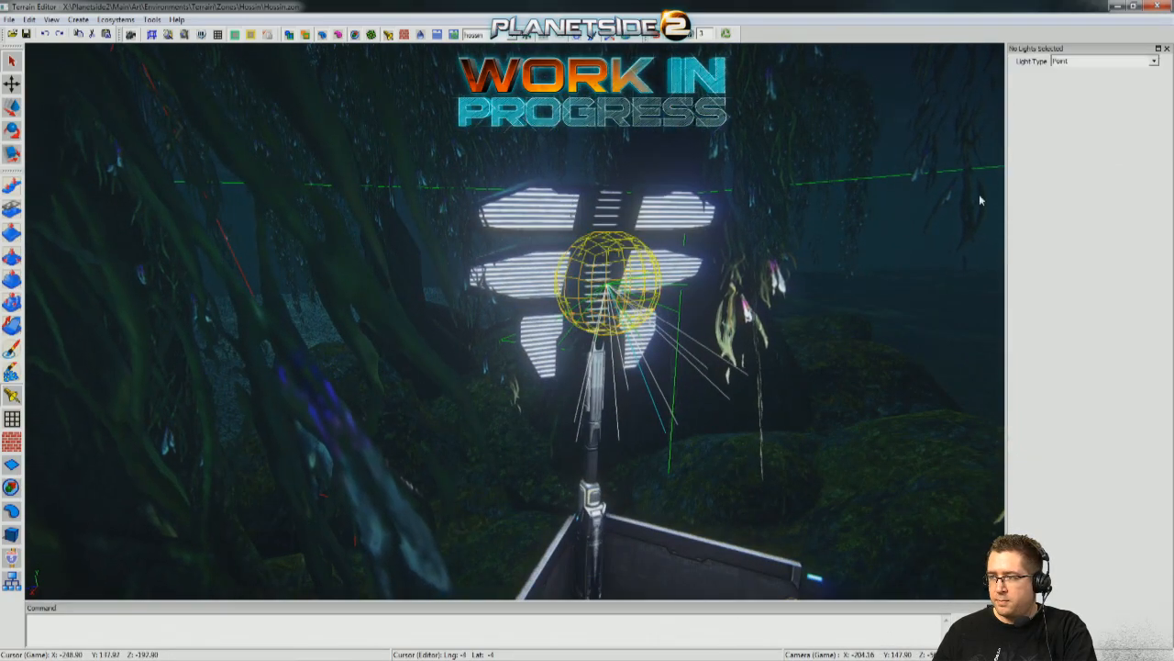
click(613, 253)
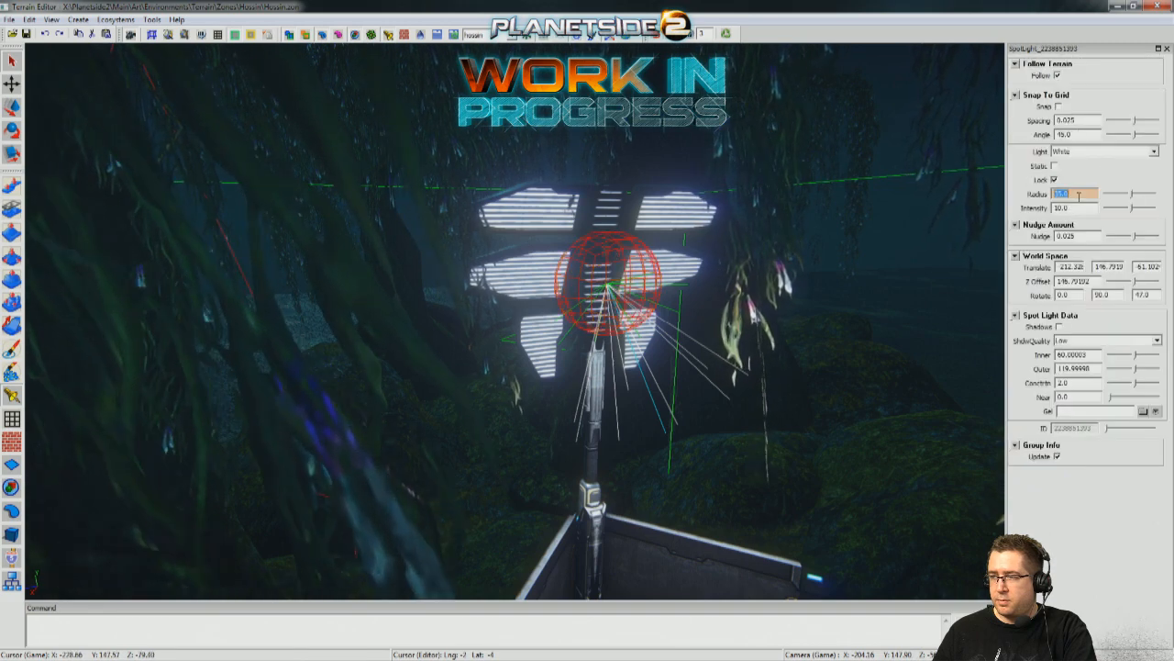
click(968, 196)
click(631, 256)
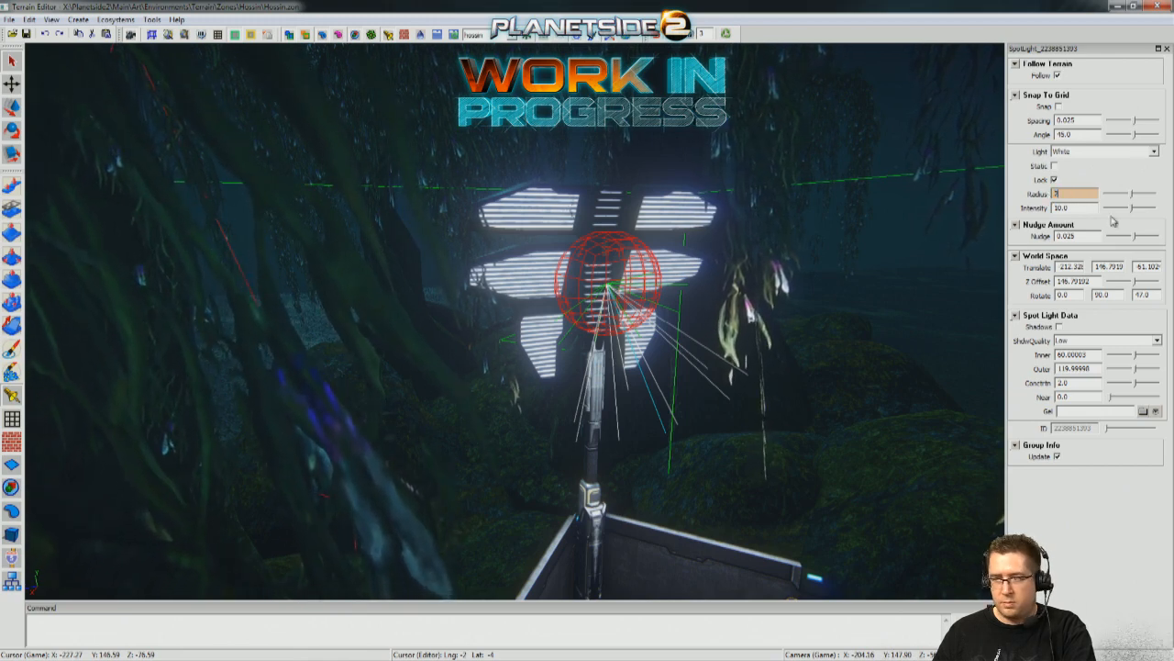
key(Return)
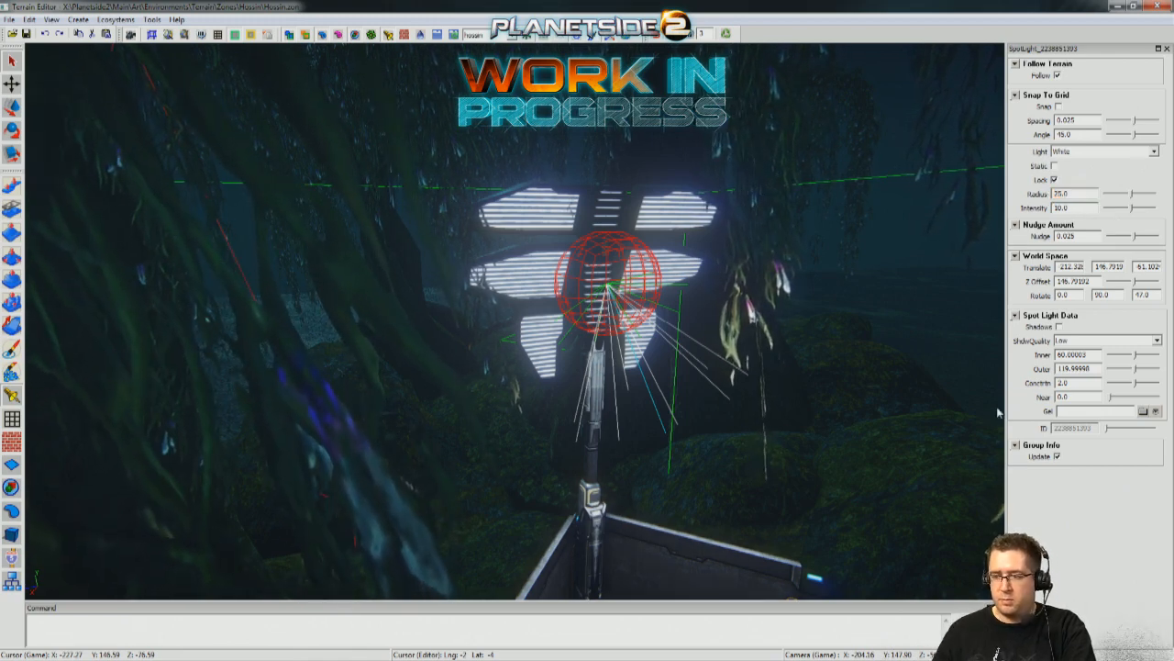
Check the radius of the spot light on the floodlight tower at the corner of the walled ramp deck.
right_drag(605, 285, 945, 353)
right_drag(514, 344, 469, 271)
click(493, 249)
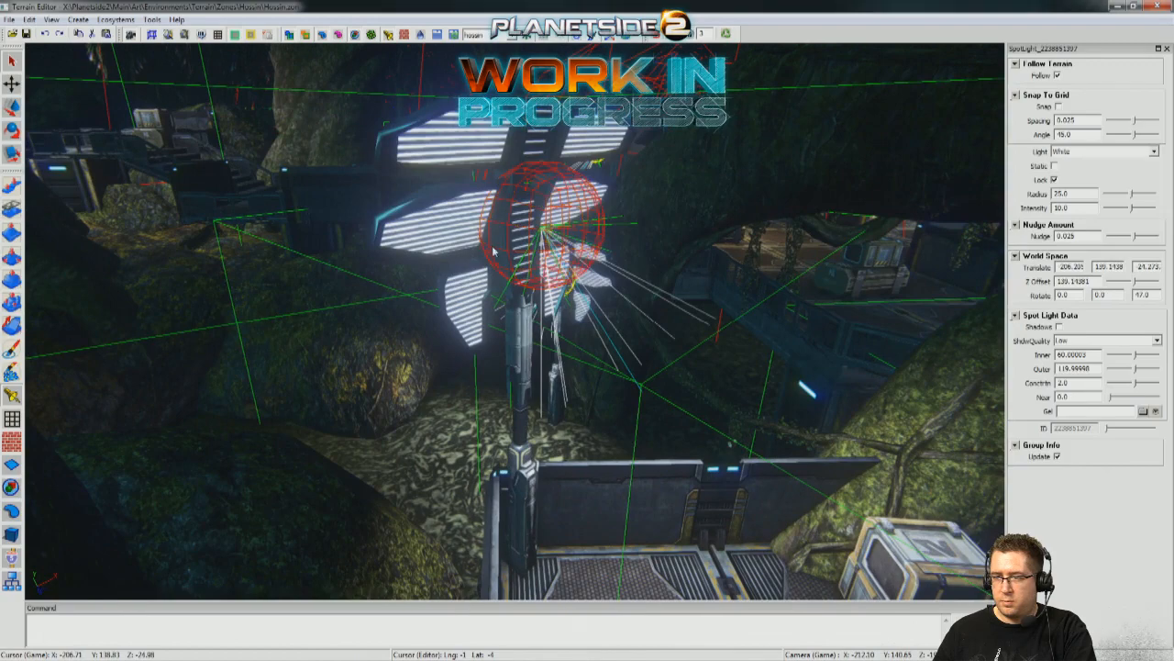
click(462, 533)
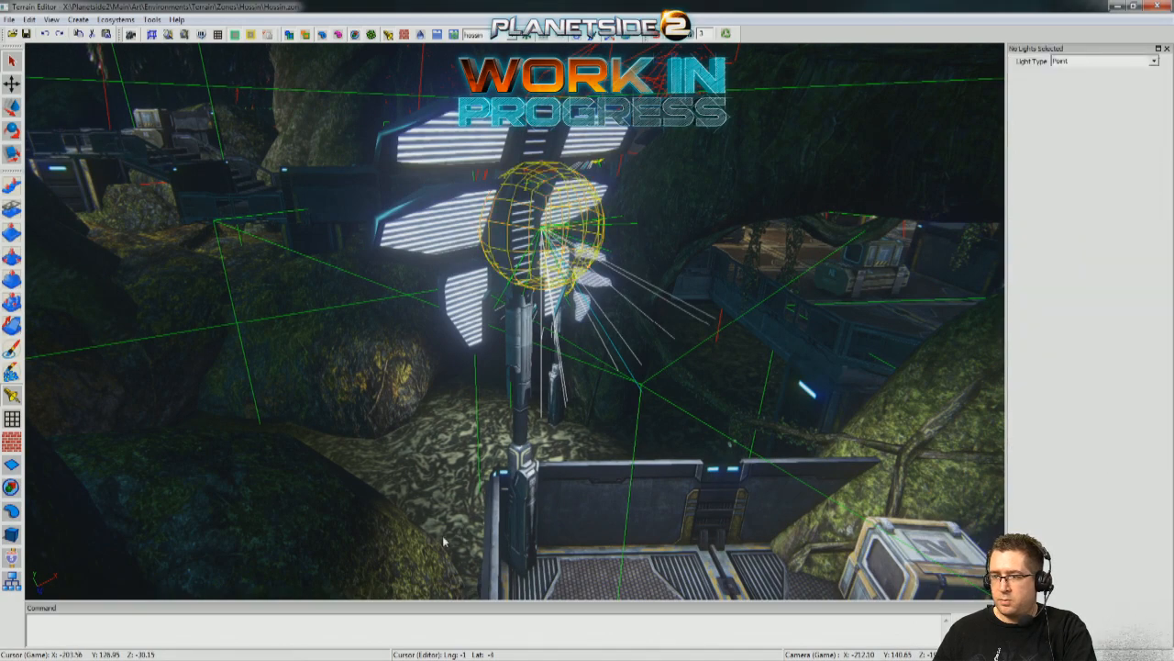
Set the spot light radius to 25 on the tower beside the large tree trunk and on the deck tower near the hanging vines.
right_drag(463, 533, 473, 439)
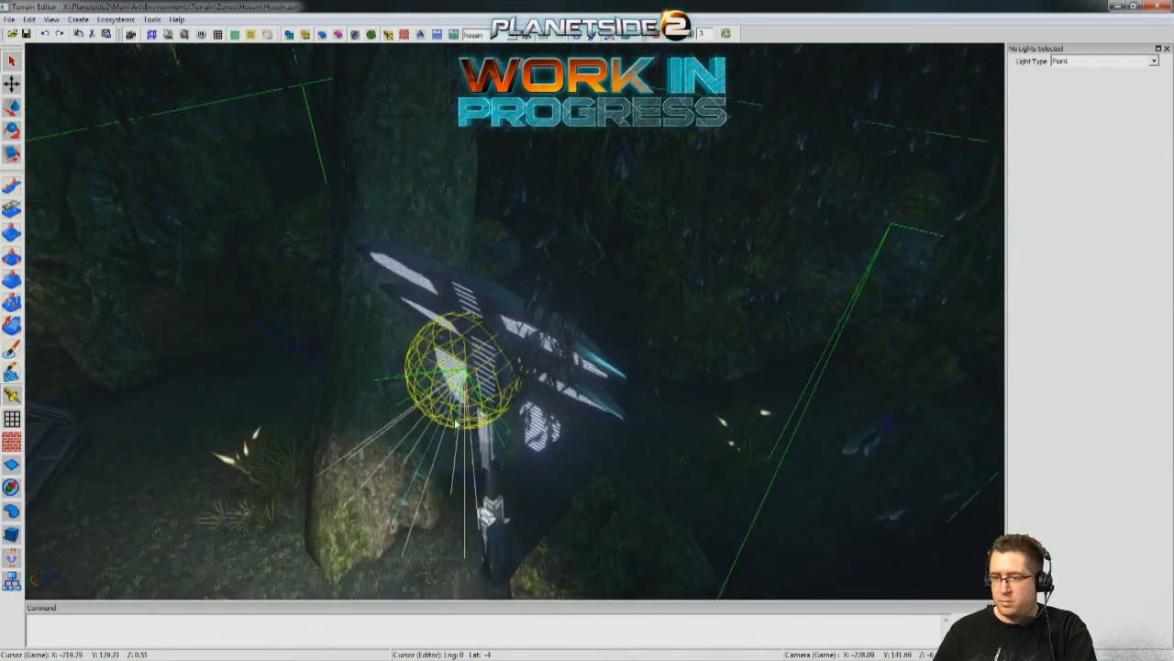
click(456, 423)
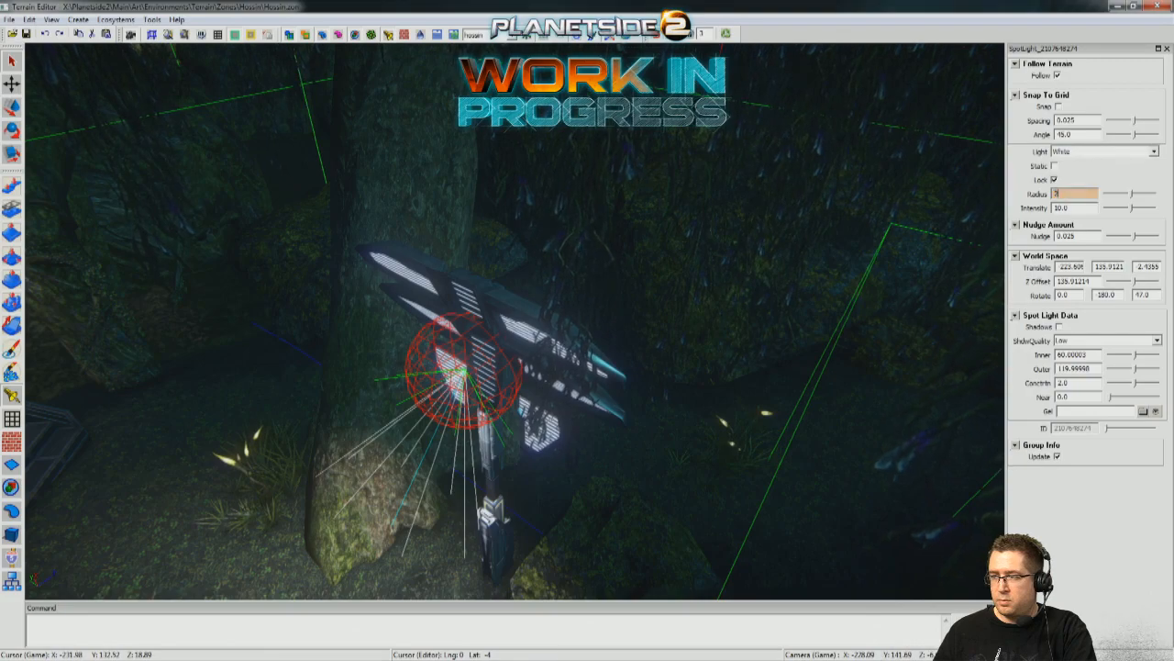
key(Return)
right_drag(359, 322, 412, 174)
click(520, 255)
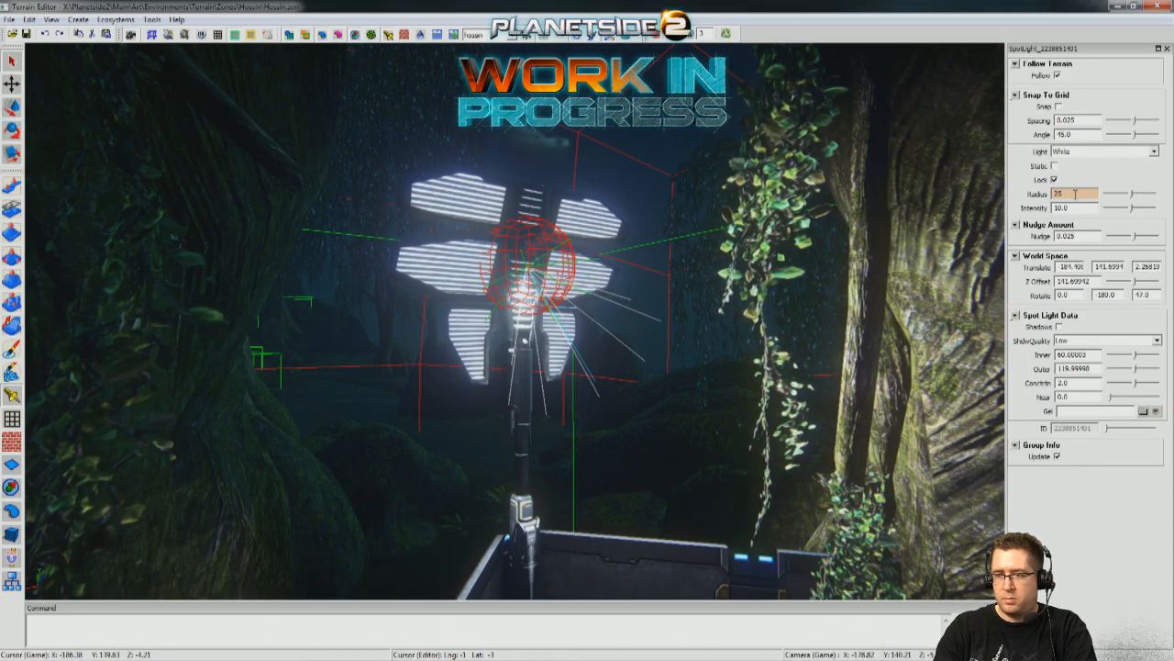
key(Return)
Set the spot light radius to 25 on the tower beside the deck's crate and on the ground tower against the mossy boulder.
right_drag(619, 394, 689, 226)
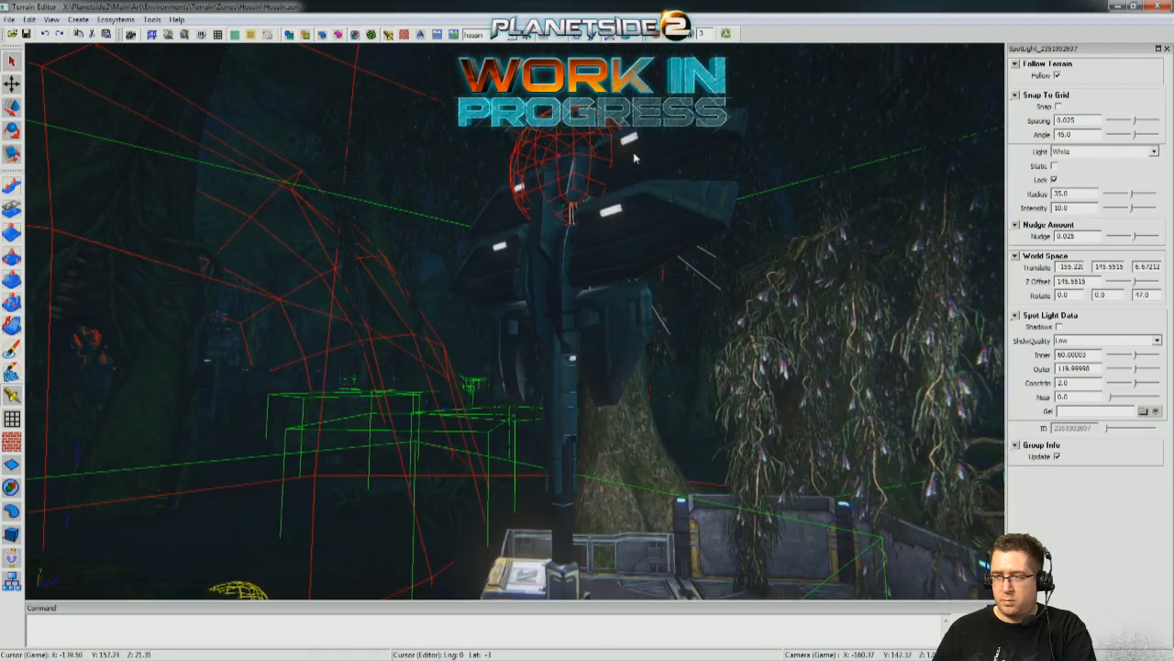
click(1086, 122)
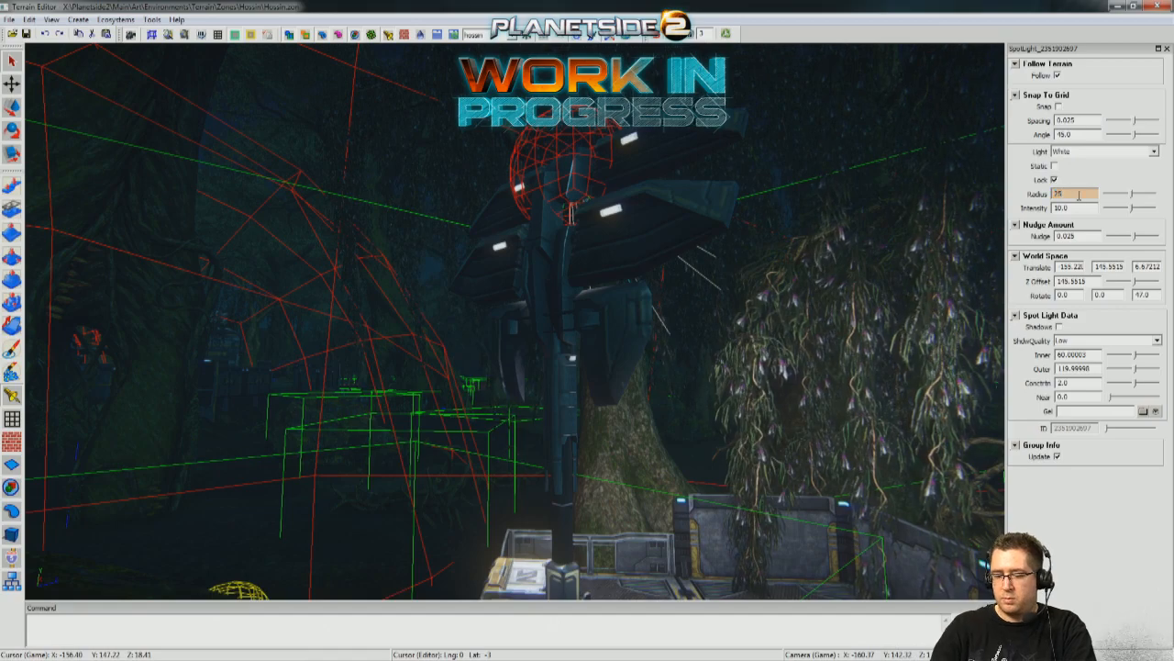
key(Return)
scroll(630, 370, down, 3)
right_drag(629, 370, 562, 175)
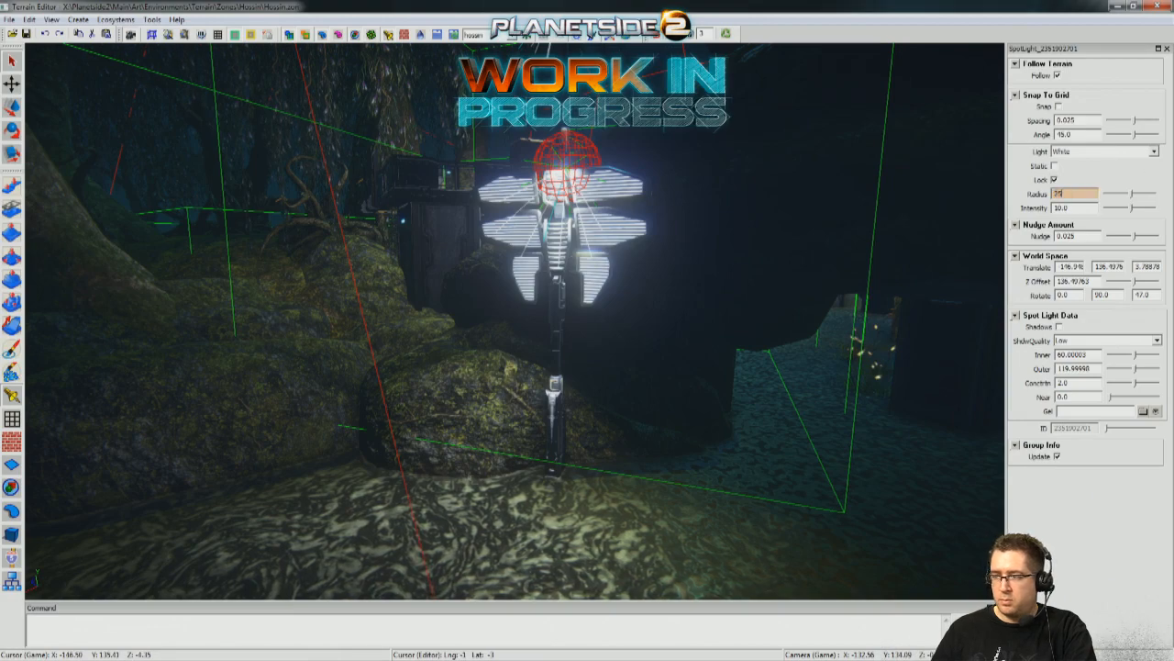
key(Return)
Set the radius to 20 for the spot light above the bunker entrance steps.
scroll(827, 373, down, 6)
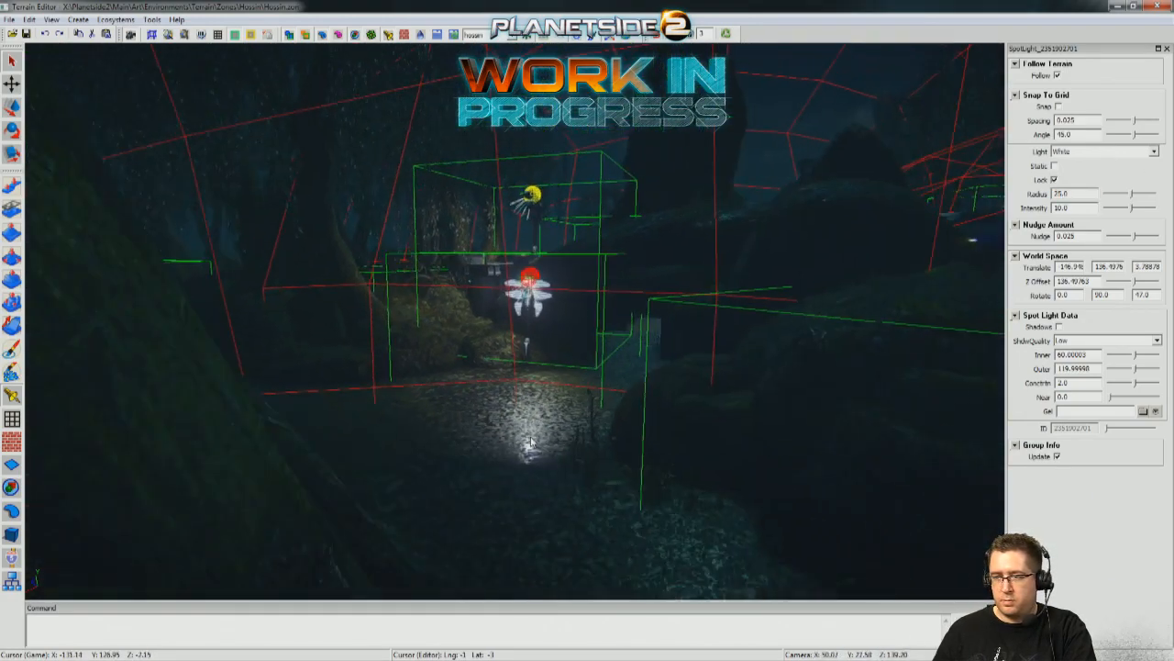
click(828, 373)
middle_drag(827, 374, 624, 376)
right_drag(612, 376, 527, 229)
click(527, 229)
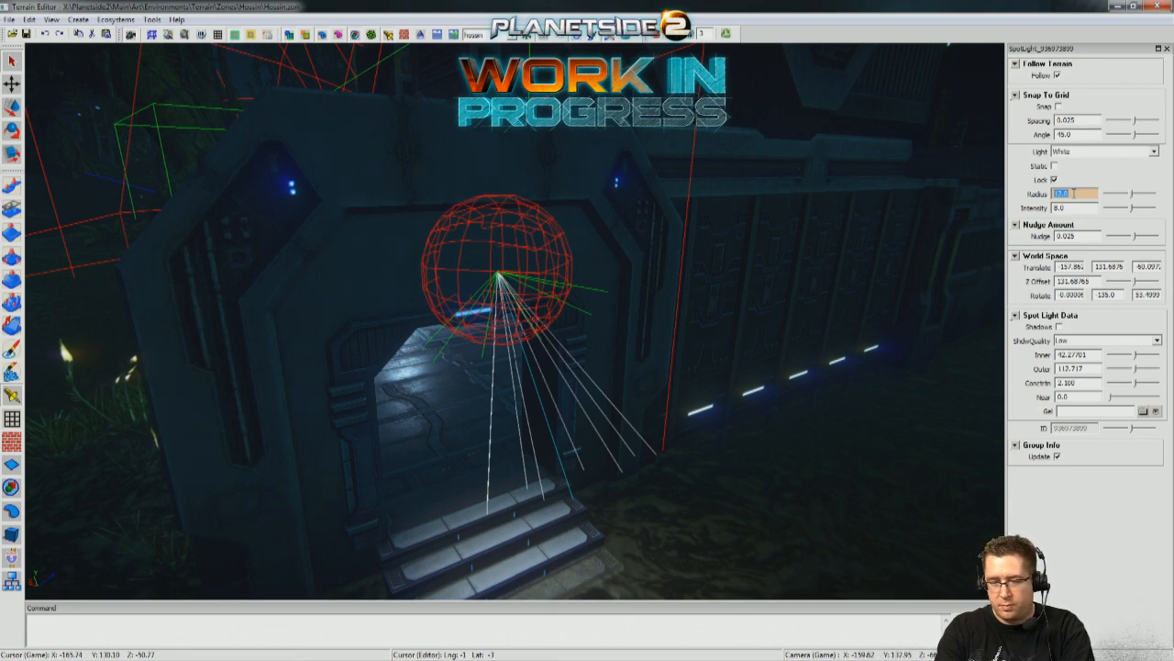
key(Return)
scroll(646, 377, down, 8)
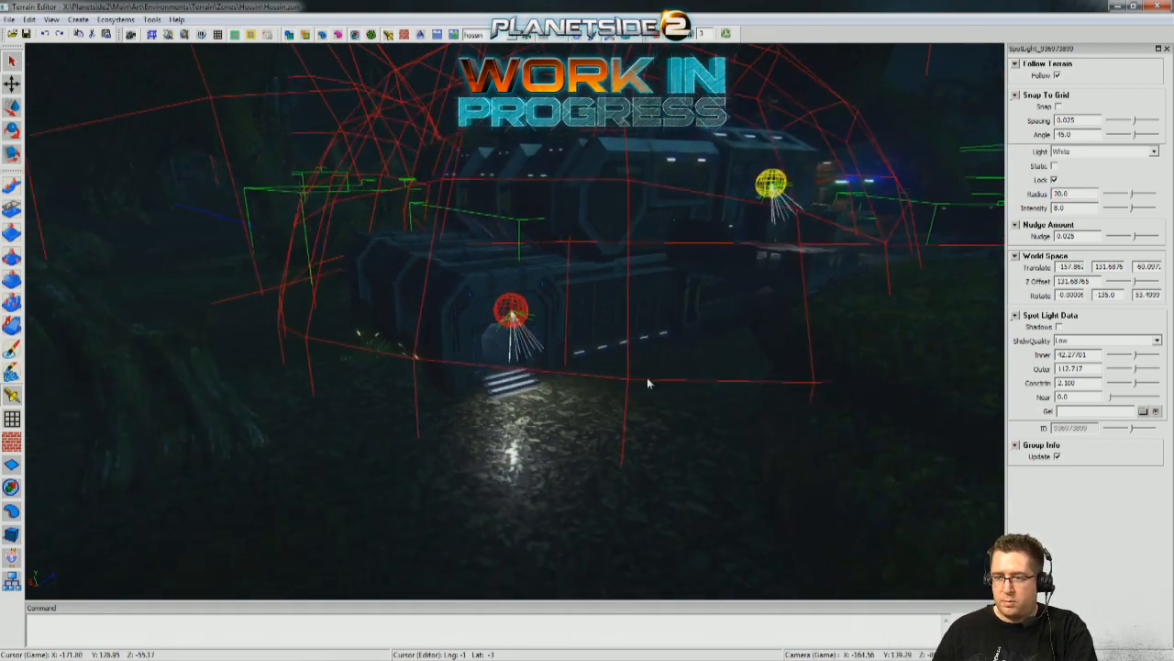
Adjust the radius of the spot light above the entrance steps beside the mossy boulder.
right_drag(647, 377, 674, 404)
mouse_move(592, 379)
right_down()
mouse_move(642, 395)
mouse_move(591, 379)
right_up()
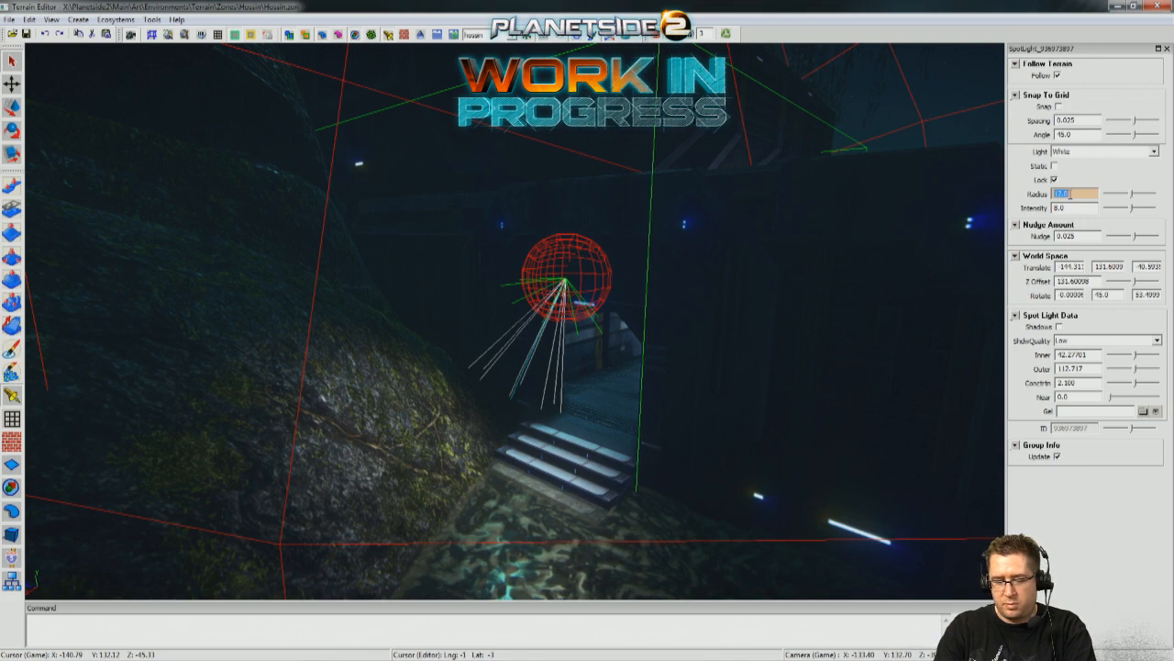
key(Return)
Deselect the entrance light and inspect the lighting at both sets of entrance steps, inside the crate-filled bunker, and from outside at a distance.
right_drag(697, 275, 718, 277)
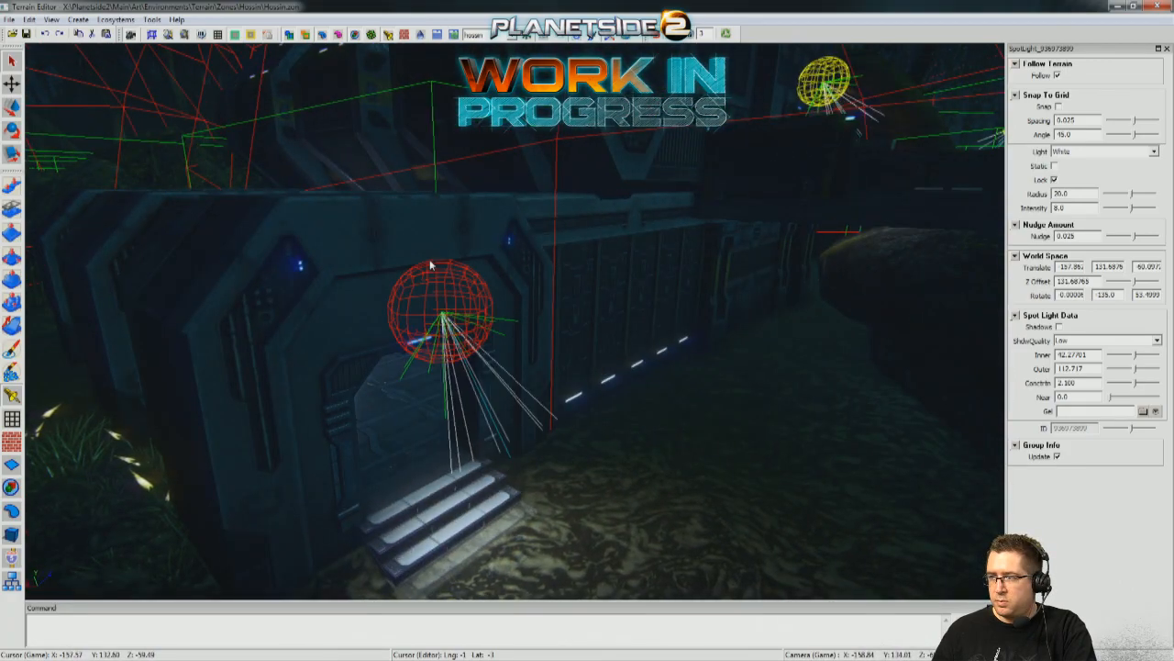
click(600, 475)
right_drag(600, 475, 525, 473)
key(w)
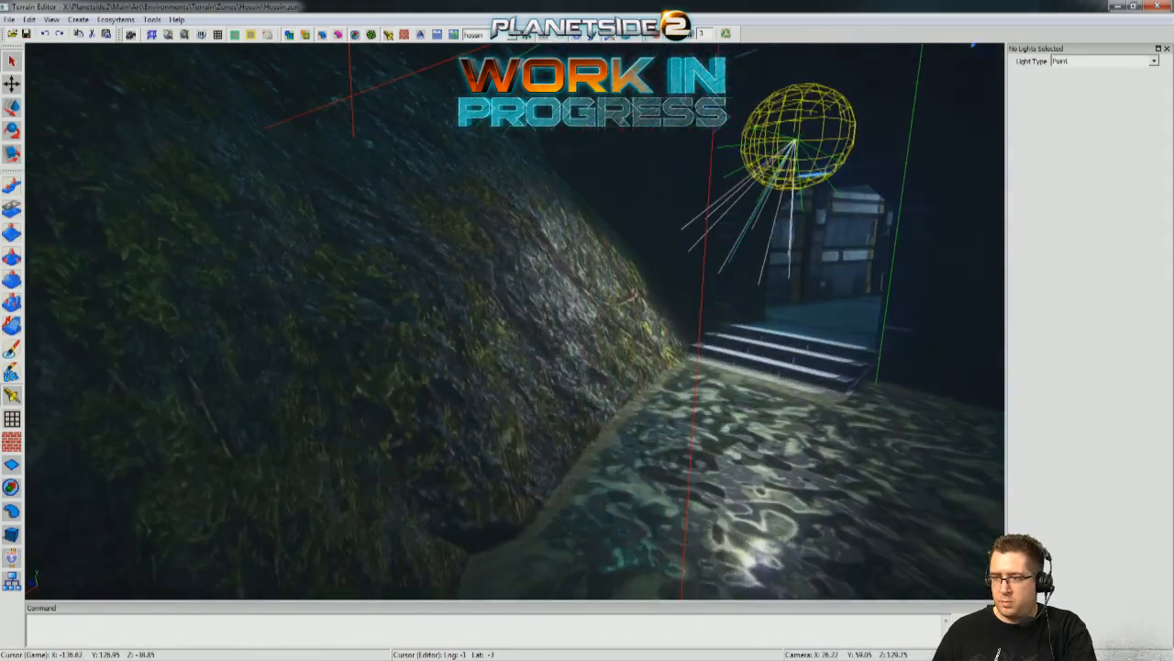
key(s)
key(w)
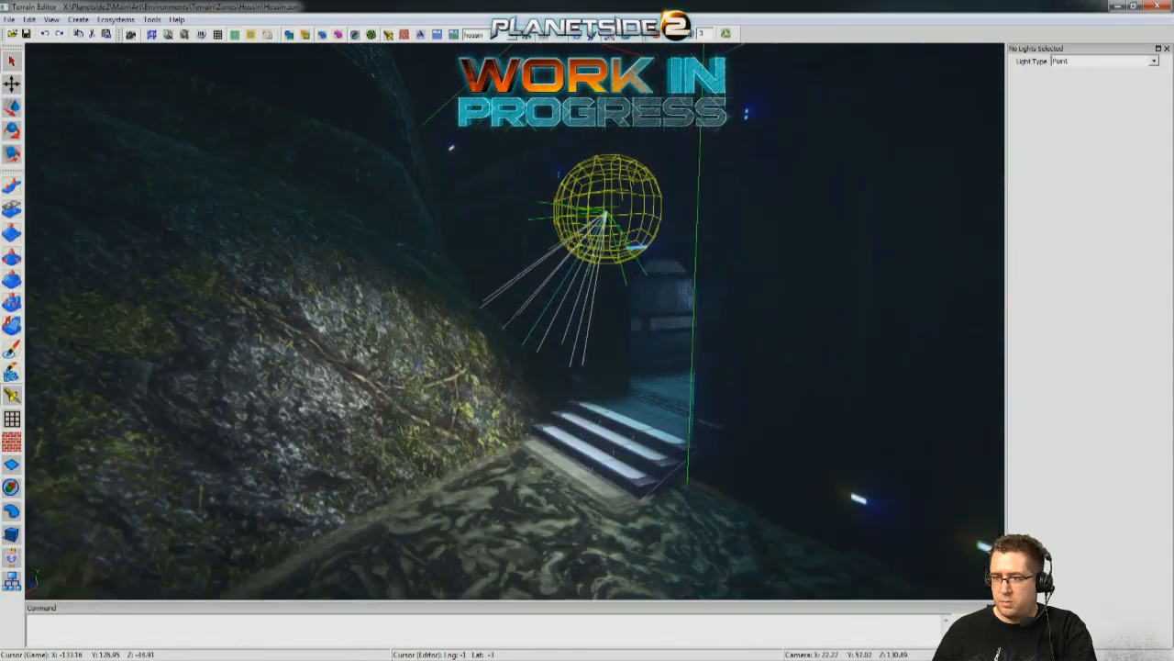
key(w)
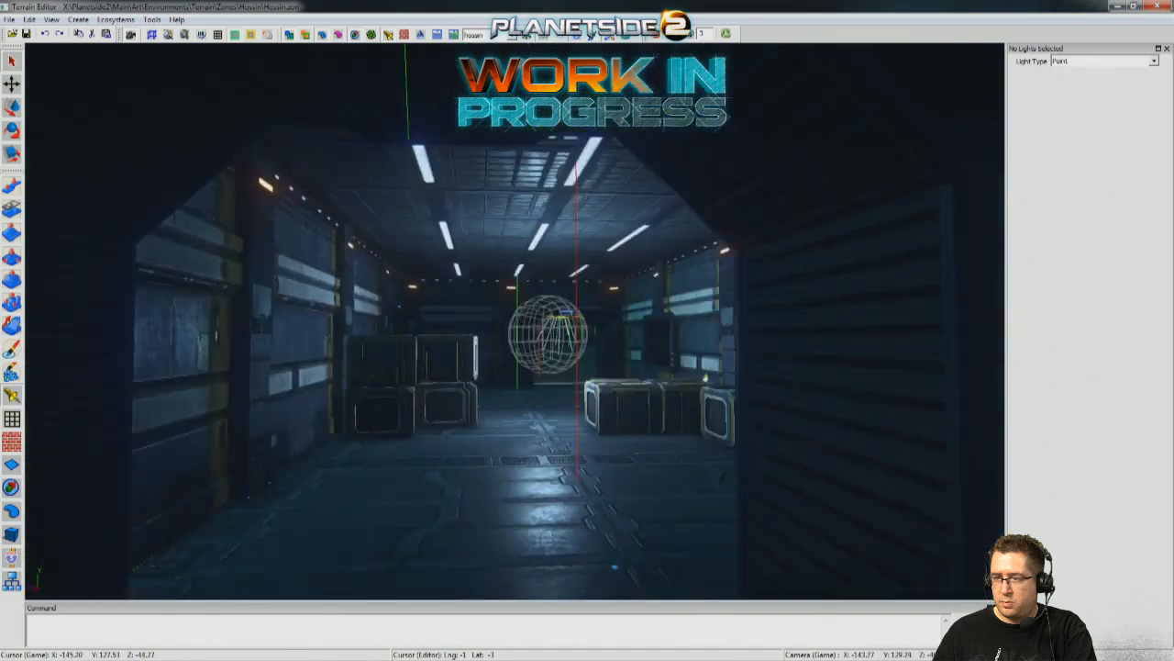
key(s)
key(d)
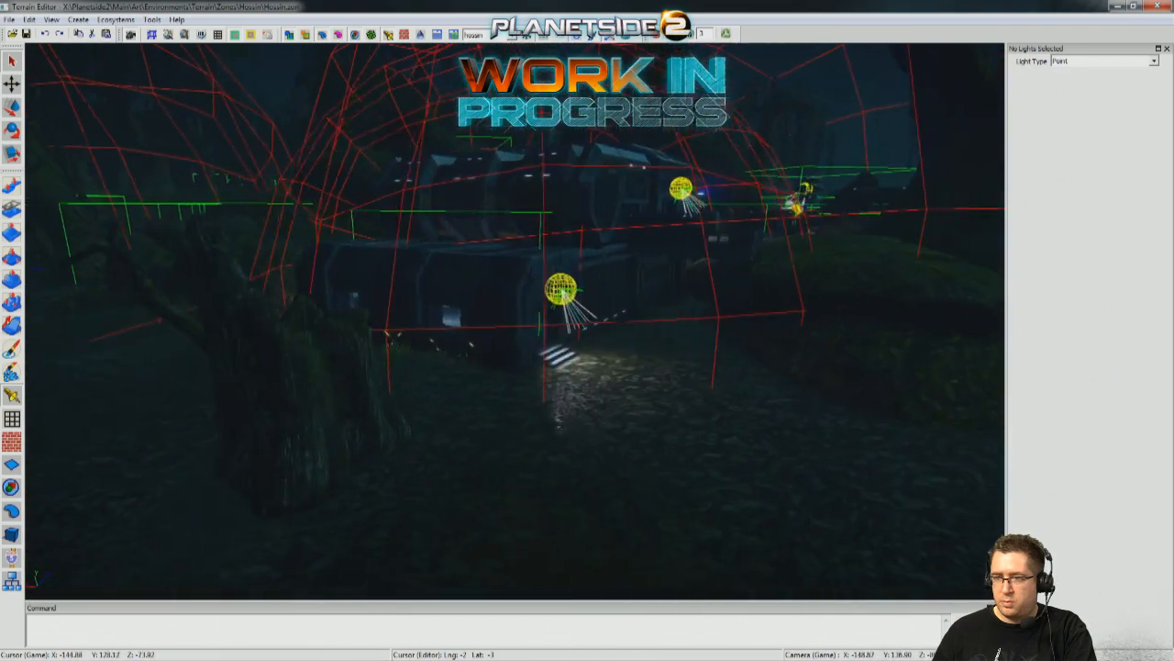
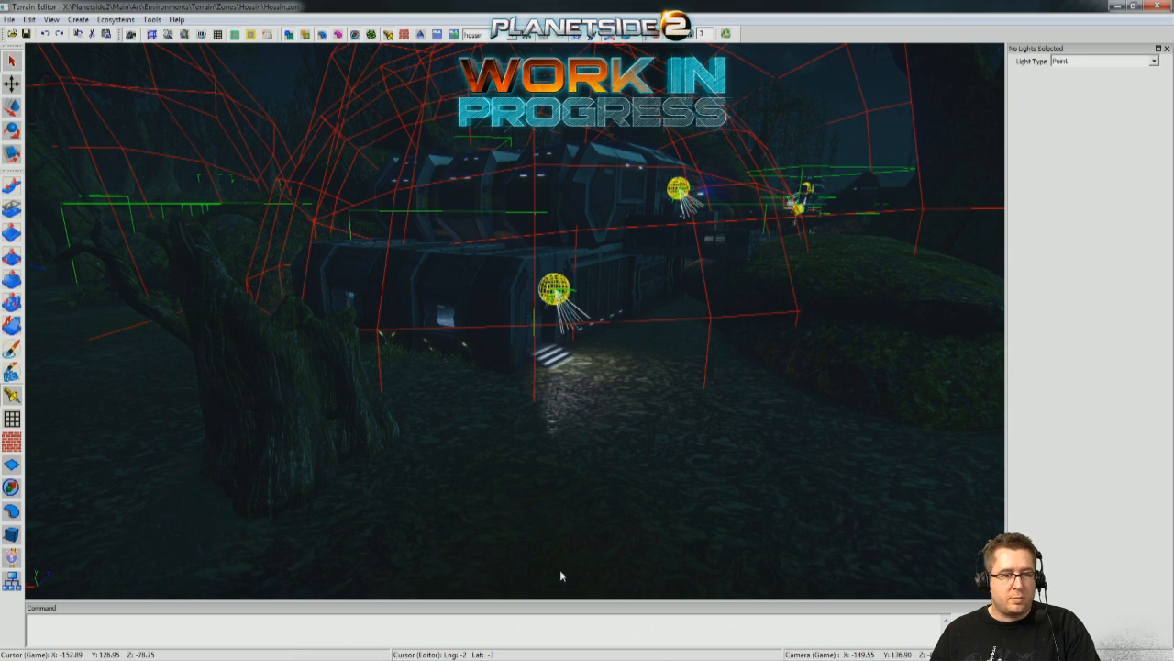
Hide the red wireframe domes, the green boxes and the spot light markers throughout the outpost view.
right_drag(685, 464, 849, 477)
key(w)
key(s)
key(w)
mouse_move(378, 273)
right_down()
mouse_move(353, 260)
mouse_move(378, 273)
right_up()
key(s)
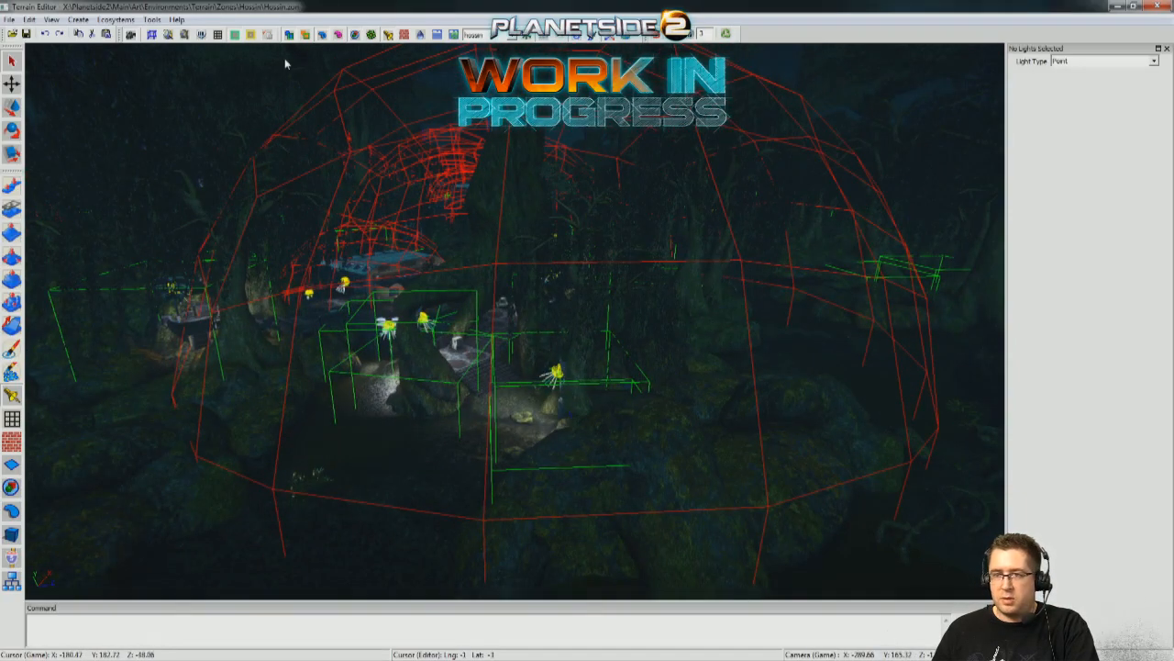
click(327, 34)
mouse_move(391, 225)
right_down()
mouse_move(372, 226)
mouse_move(391, 225)
right_up()
key(w)
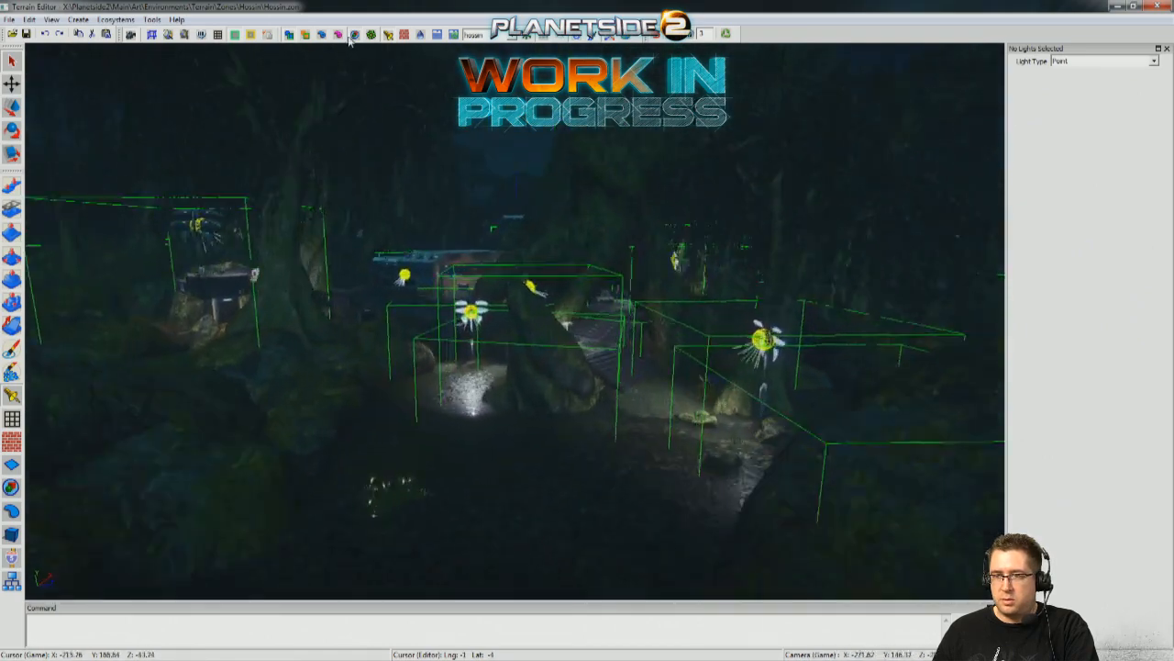
click(350, 36)
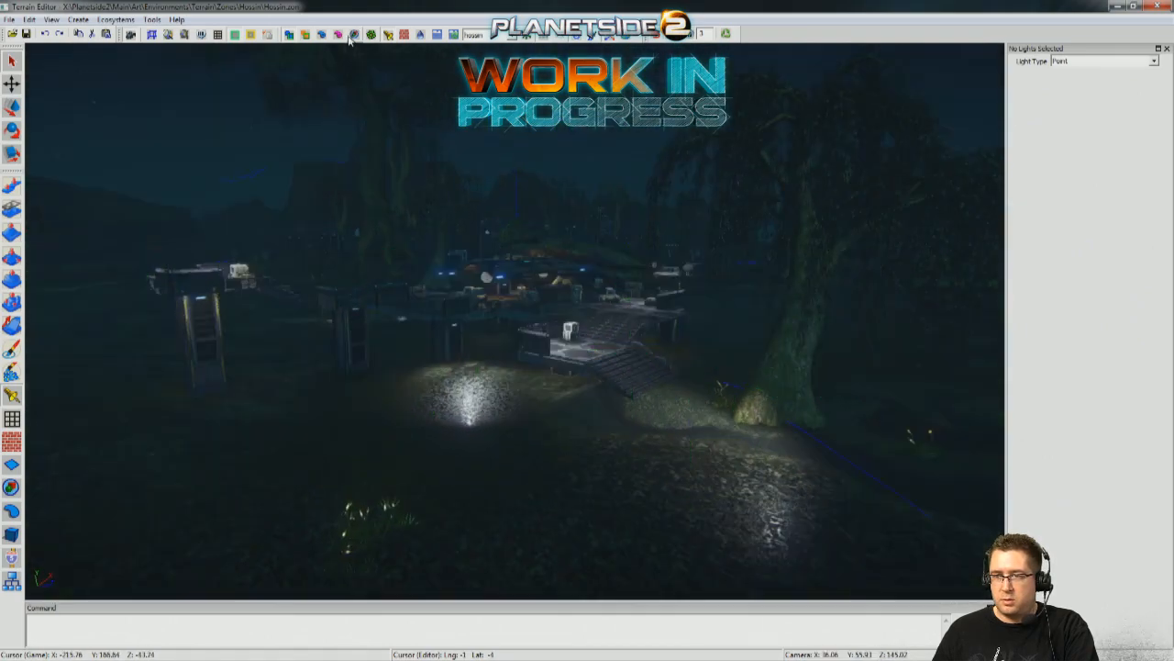
click(290, 38)
Examine the floodlit ground, the boulder area and the stairs up to the deck without the overlays.
key(s)
right_drag(367, 221, 404, 226)
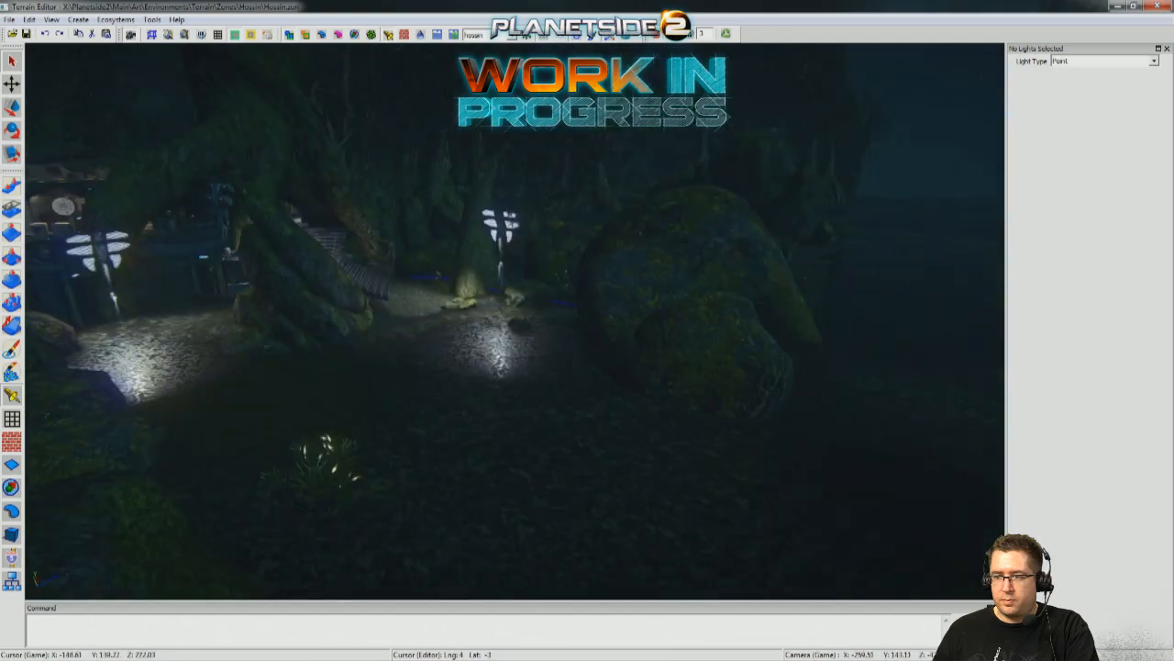
right_drag(501, 259, 450, 257)
key(w)
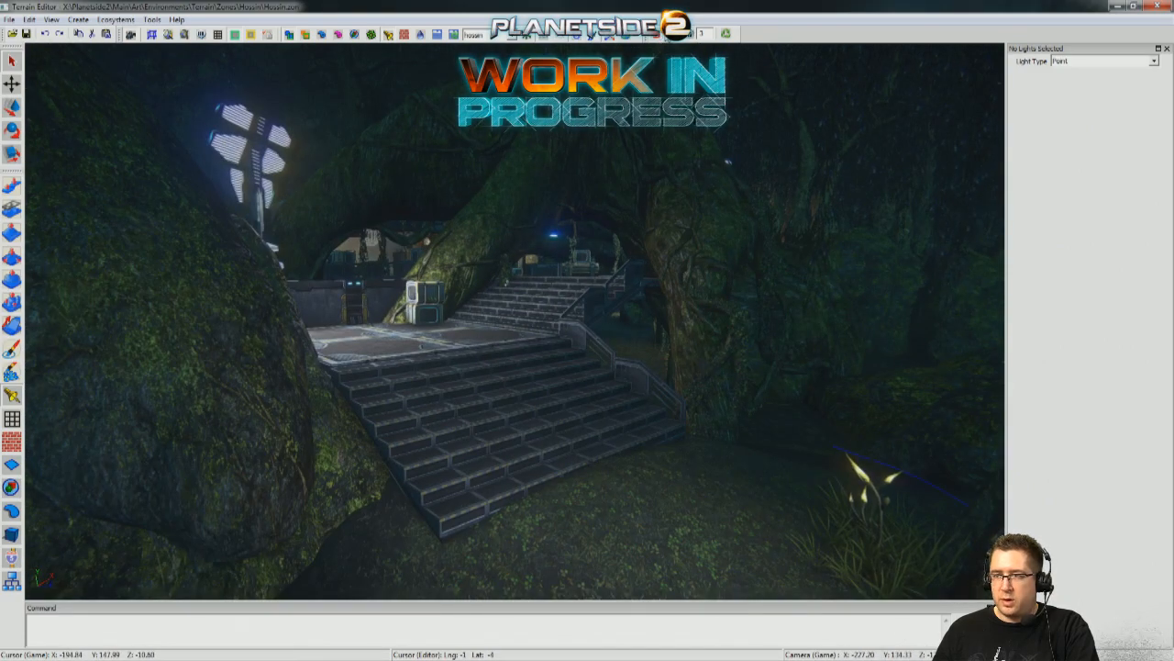
key(s)
mouse_move(514, 320)
right_down()
mouse_move(448, 322)
mouse_move(587, 321)
mouse_move(503, 323)
right_up()
key(w)
key(w)
right_drag(583, 356, 633, 354)
key(w)
Examine the dark space under the deck, the roofed platform and the bunker exterior with its lit entrance steps.
mouse_move(514, 320)
right_down()
mouse_move(531, 320)
mouse_move(514, 320)
right_up()
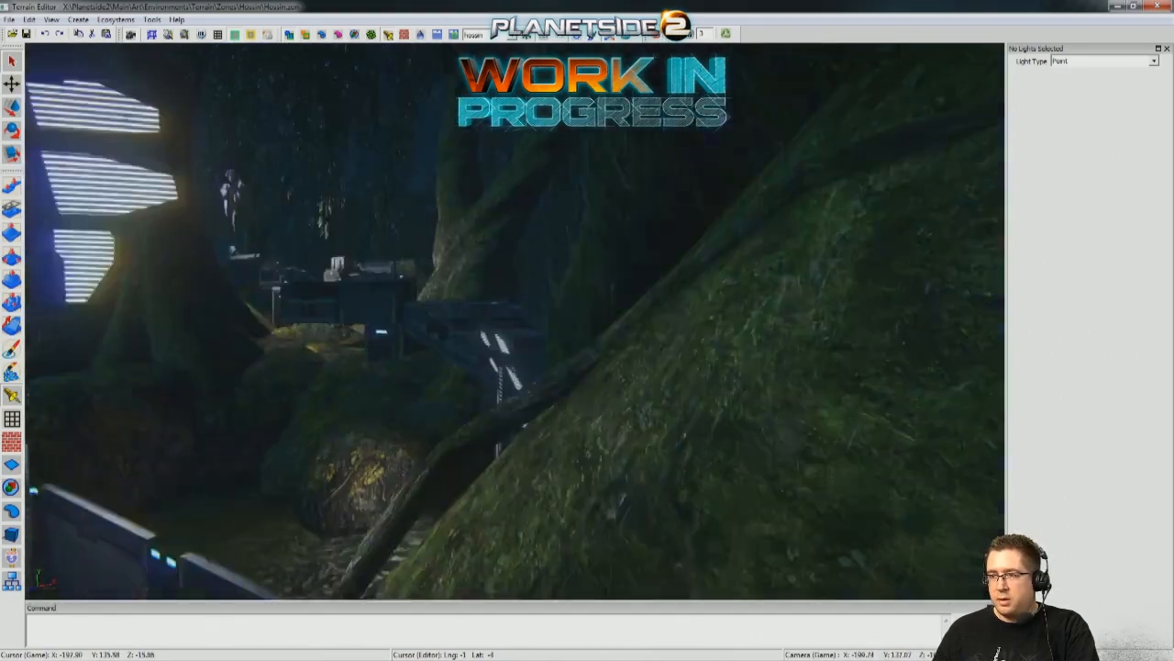
key(w)
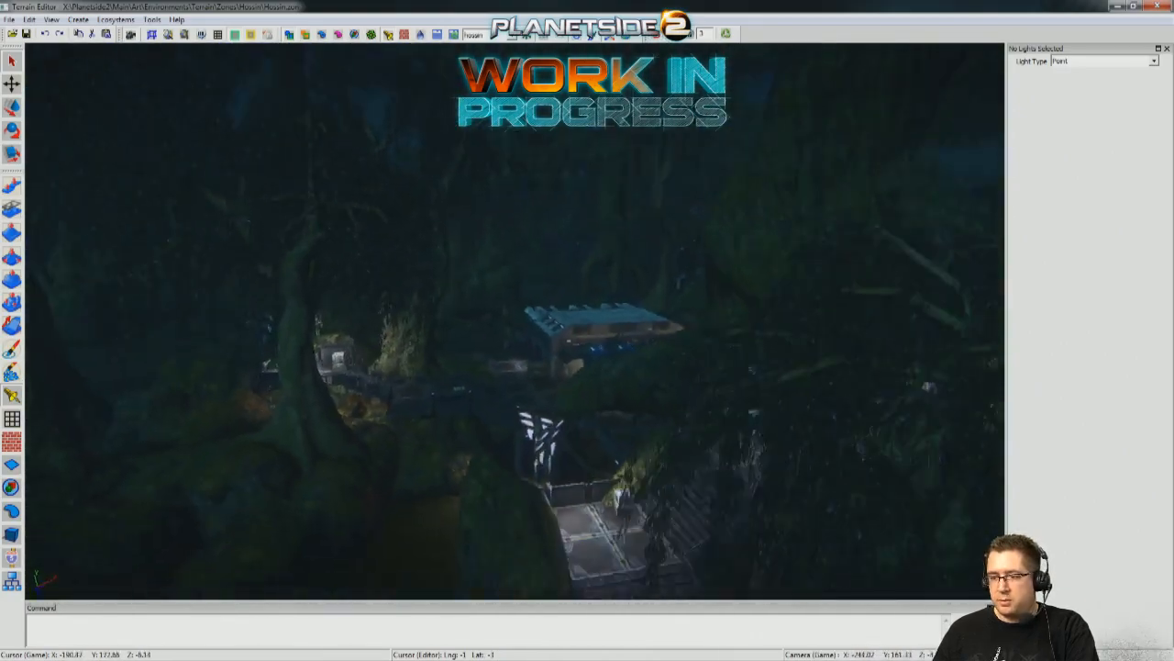
key(w)
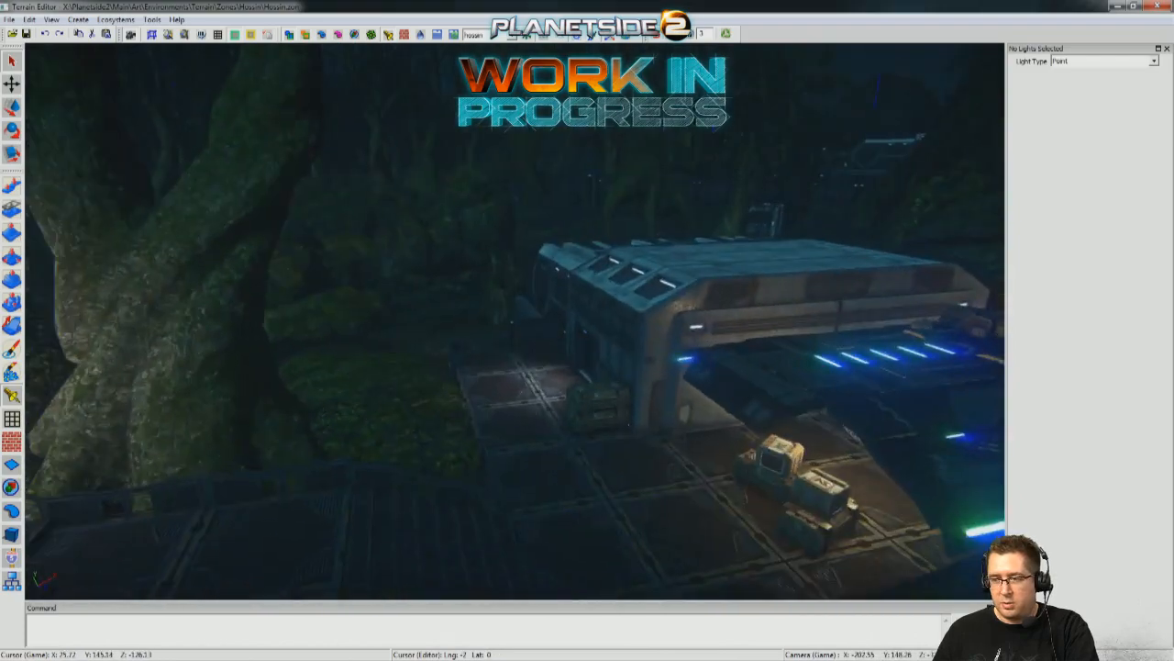
key(s)
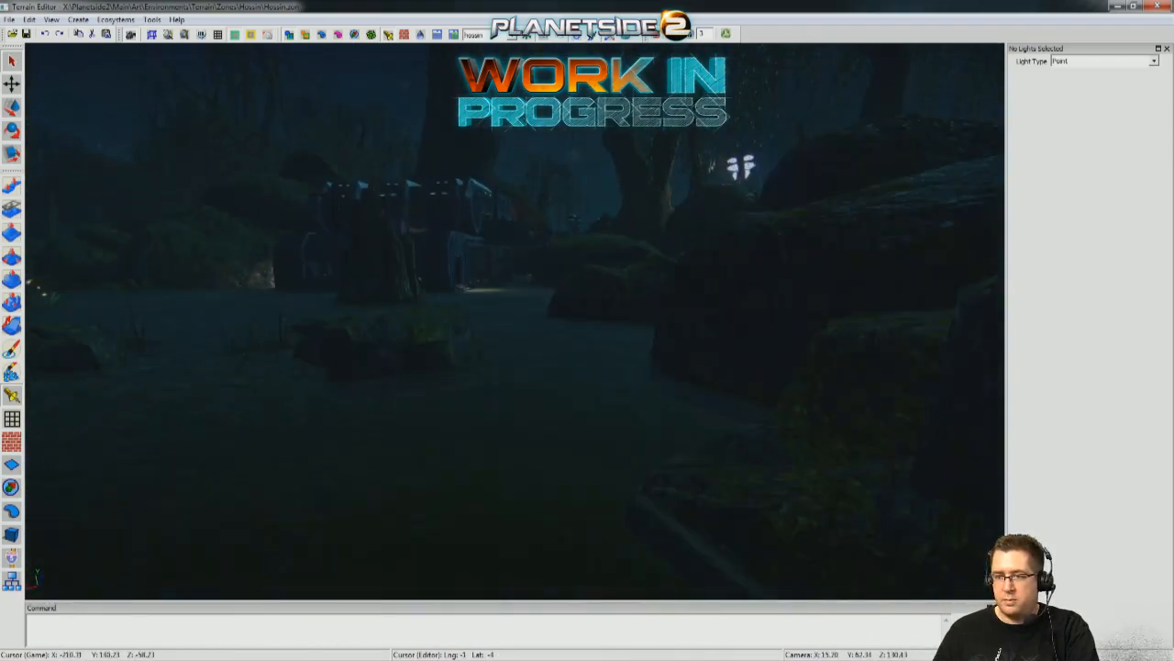
key(w)
key(w)
key(a)
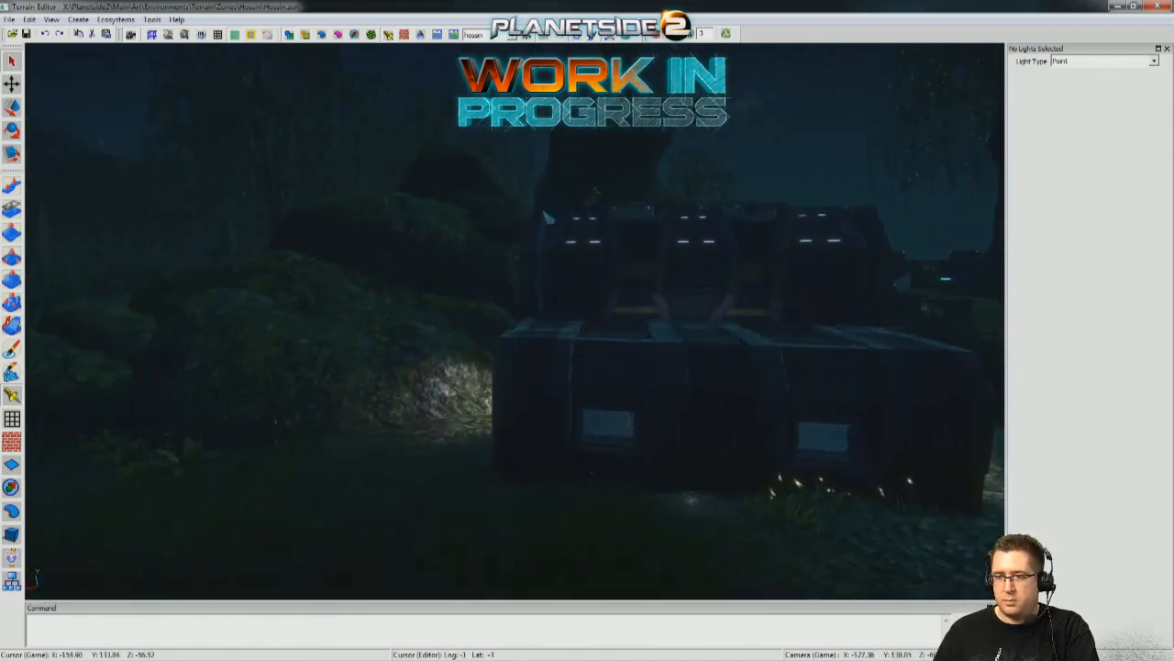
key(a)
key(d)
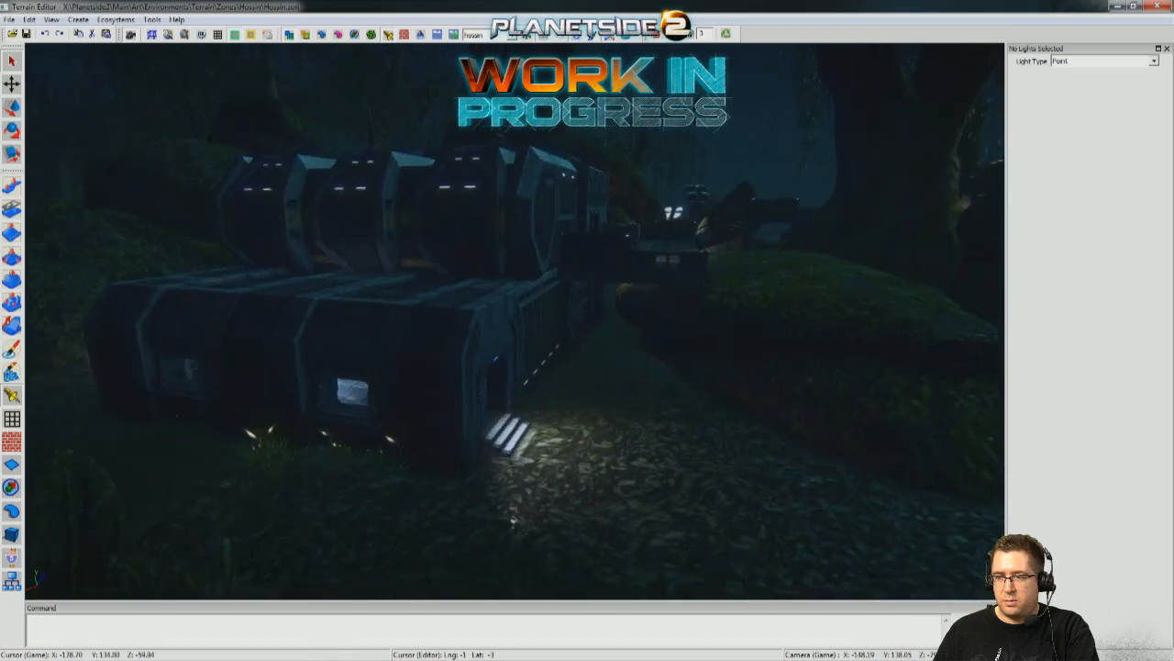
key(w)
key(s)
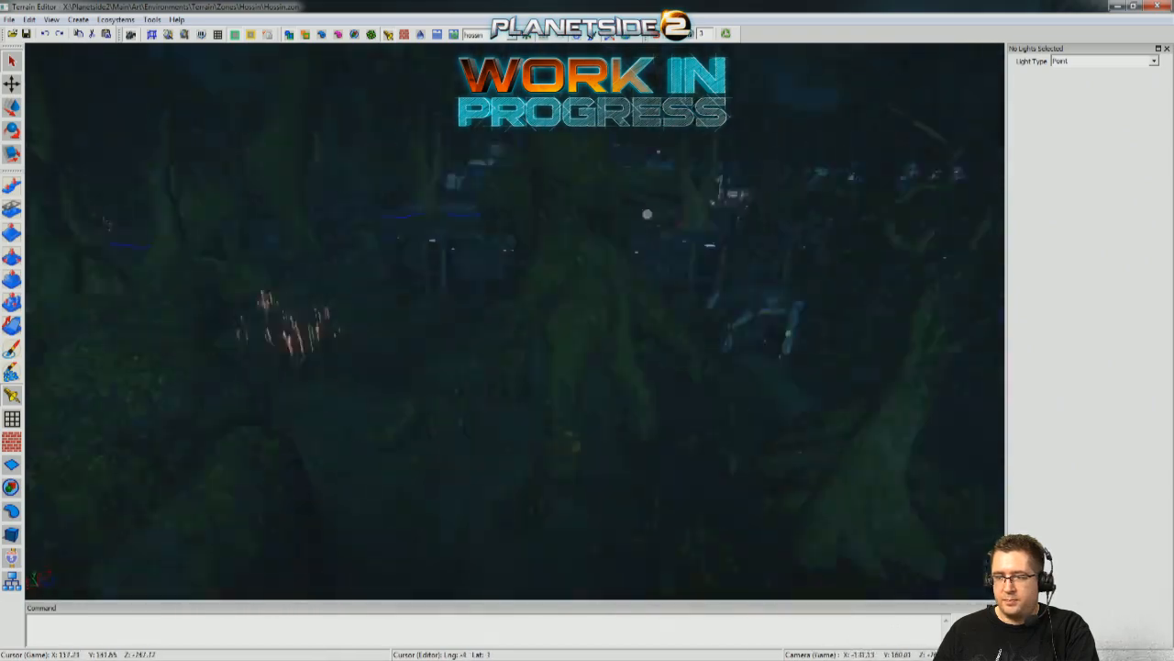
Select the long ceiling light fixture on the underside of the neighbouring base's platform, above the water and mossy rocks.
key(w)
key(w)
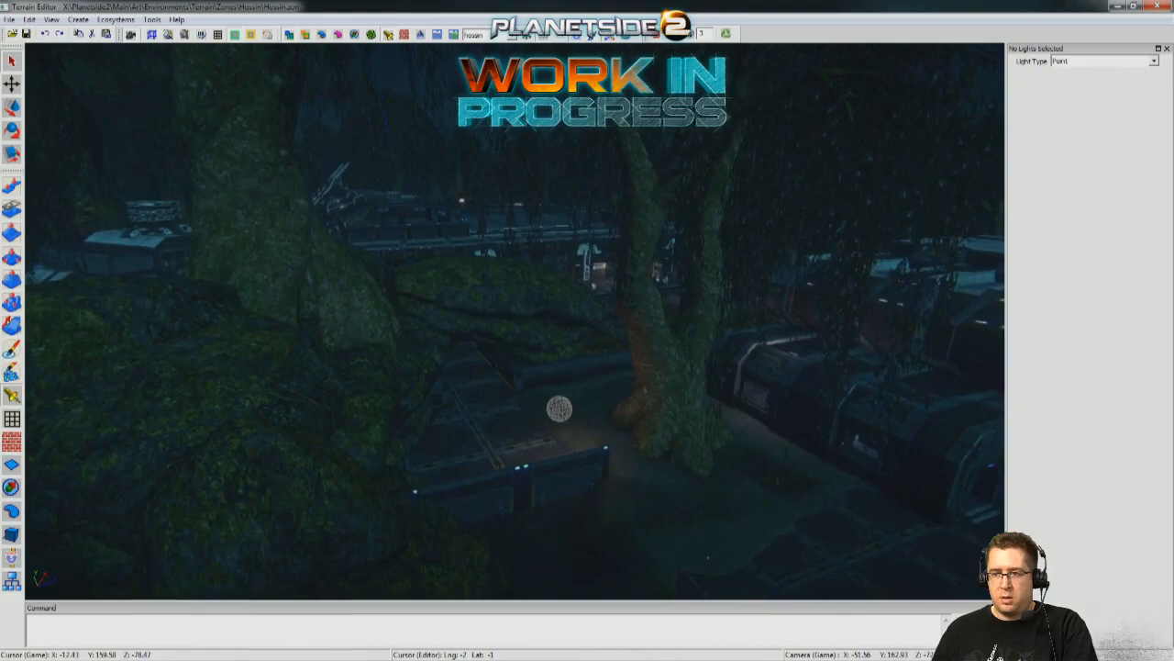
key(a)
key(w)
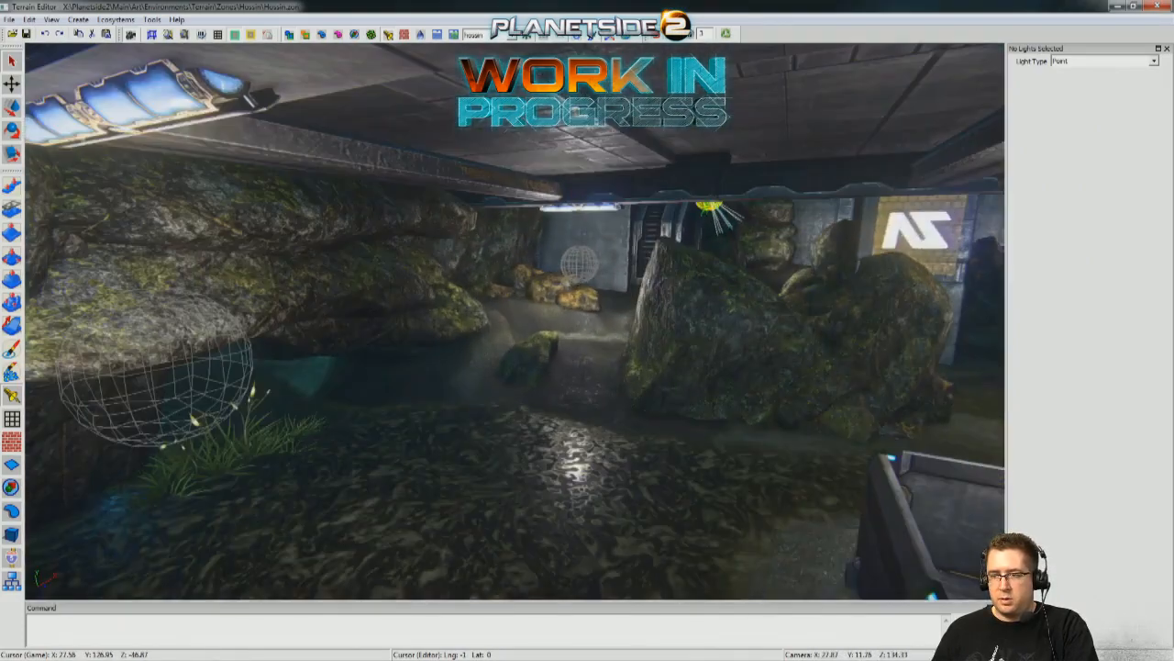
right_drag(515, 321, 367, 317)
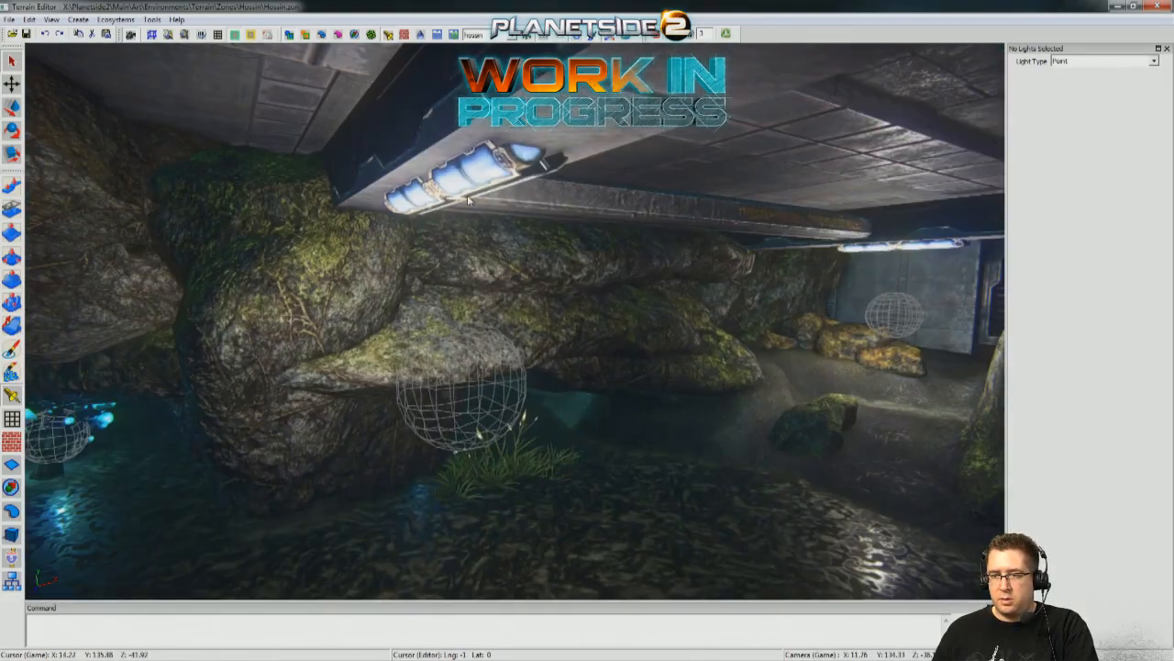
click(7, 534)
click(442, 185)
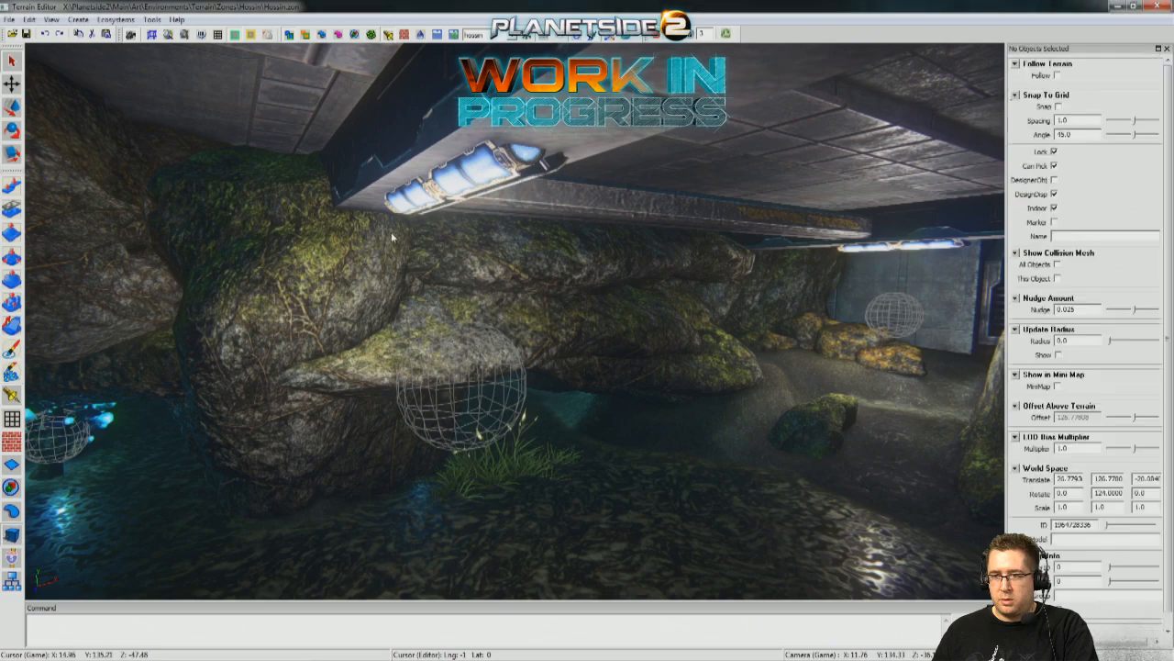
key(d)
right_drag(442, 211, 321, 210)
key(s)
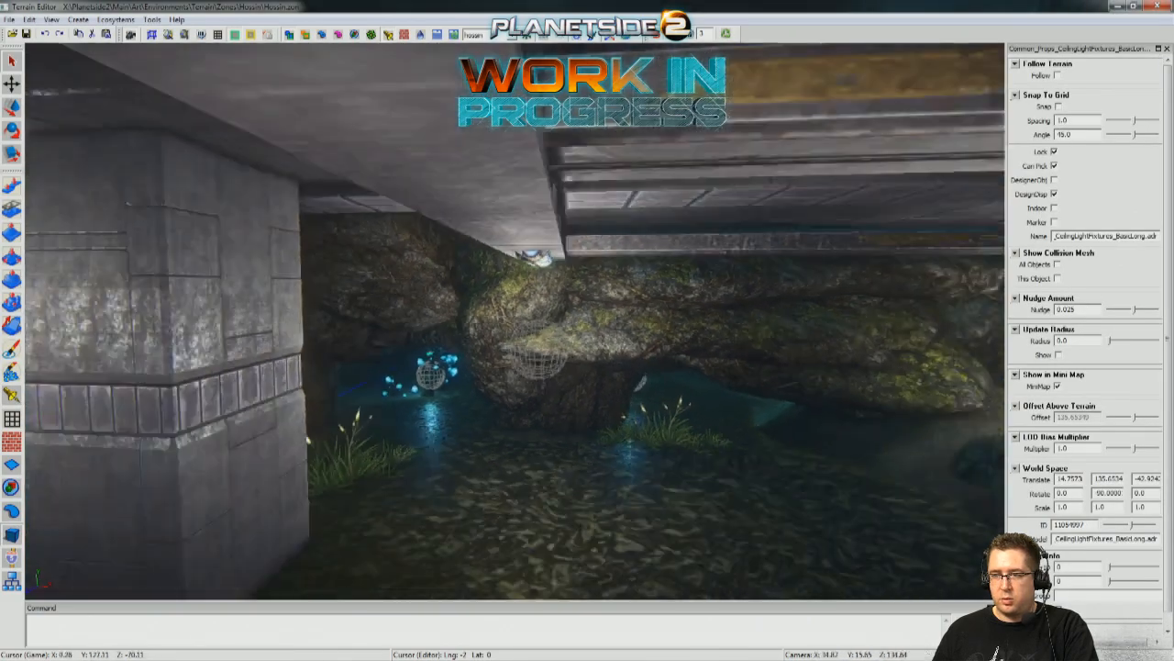
Duplicate the ceiling light fixture and move the copy across to the outpost, beside the vertical light shaft at the awning deck.
key(w)
right_drag(587, 322, 734, 301)
key(w)
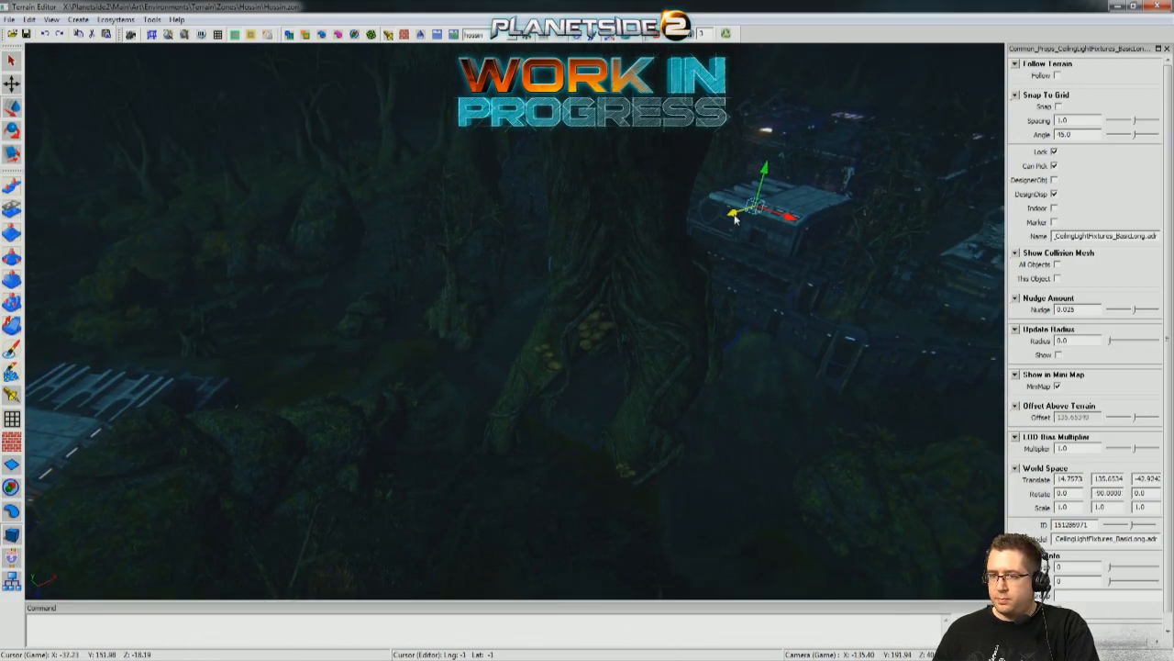
drag(116, 455, 39, 477)
key(w)
right_drag(576, 262, 735, 317)
drag(529, 483, 520, 524)
key(w)
right_drag(520, 525, 676, 431)
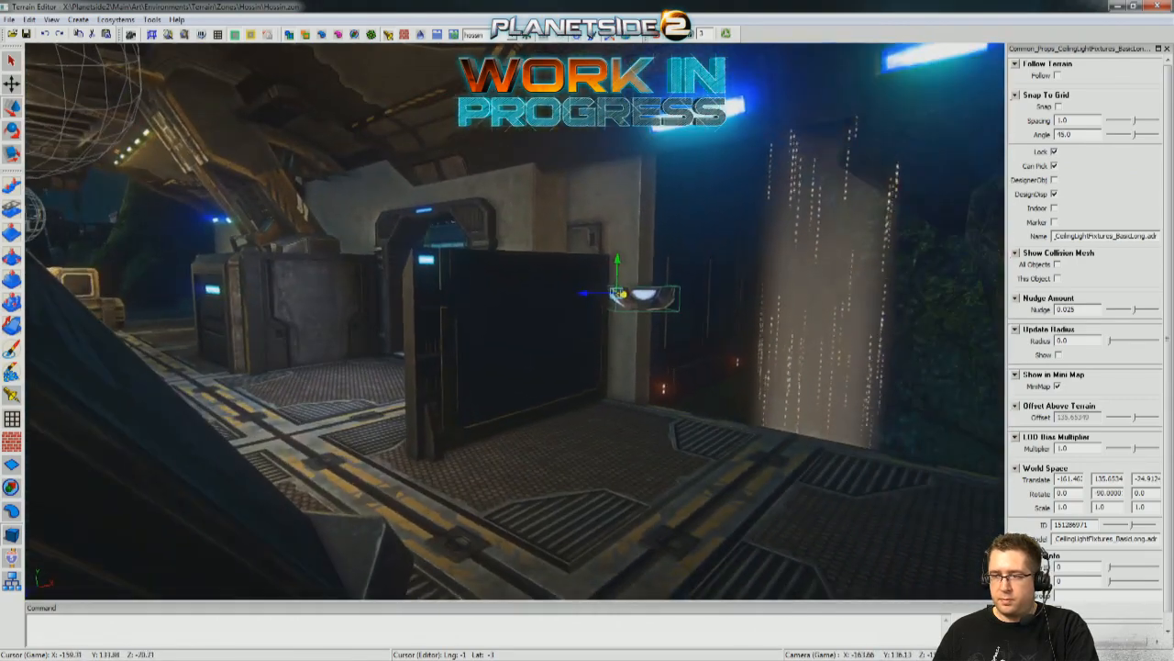
Lower the copied light fixture beneath the deck, position it near the underside by the wall and enable snapping.
drag(617, 404, 633, 569)
key(q)
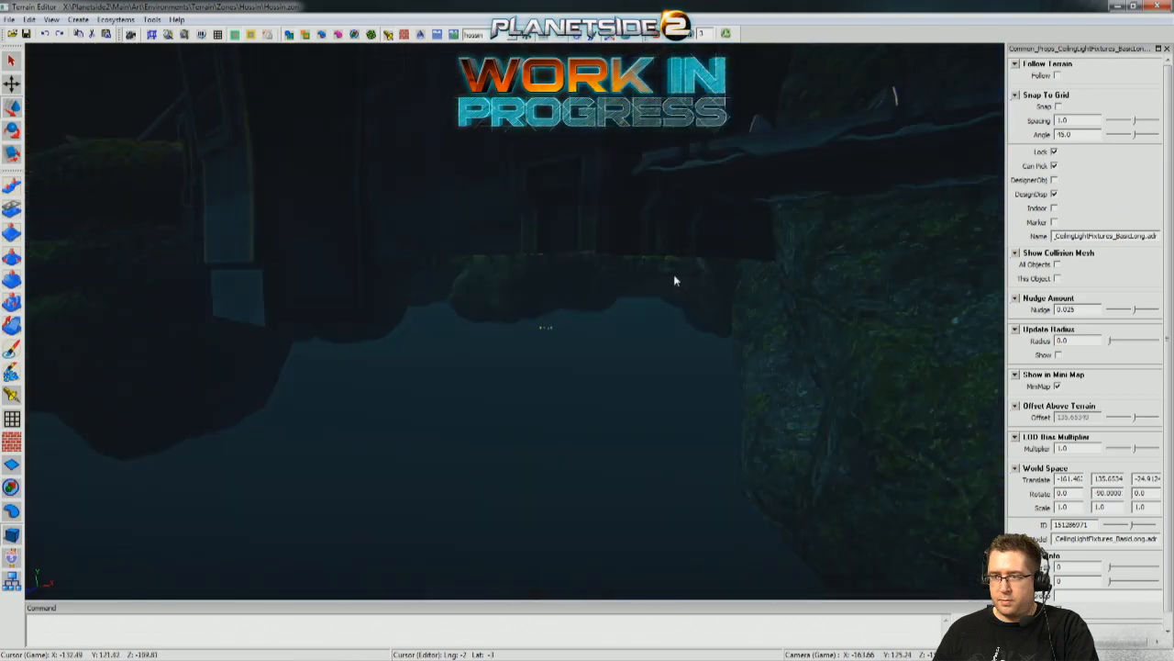
right_drag(672, 284, 672, 348)
key(q)
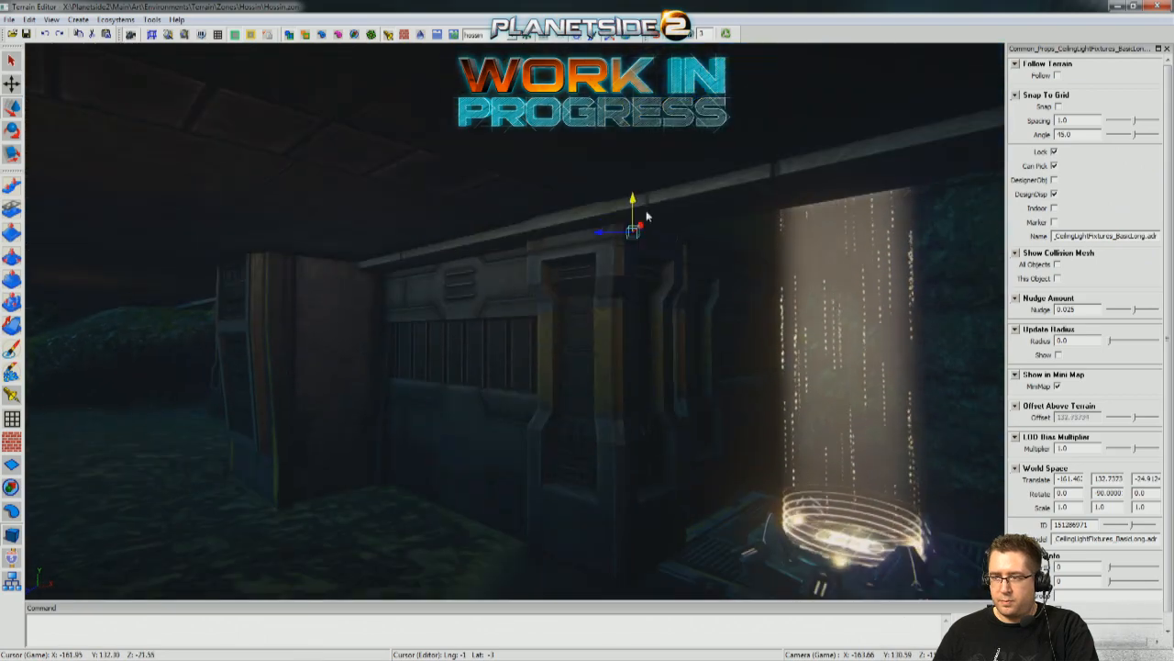
drag(704, 166, 454, 163)
right_drag(454, 163, 466, 189)
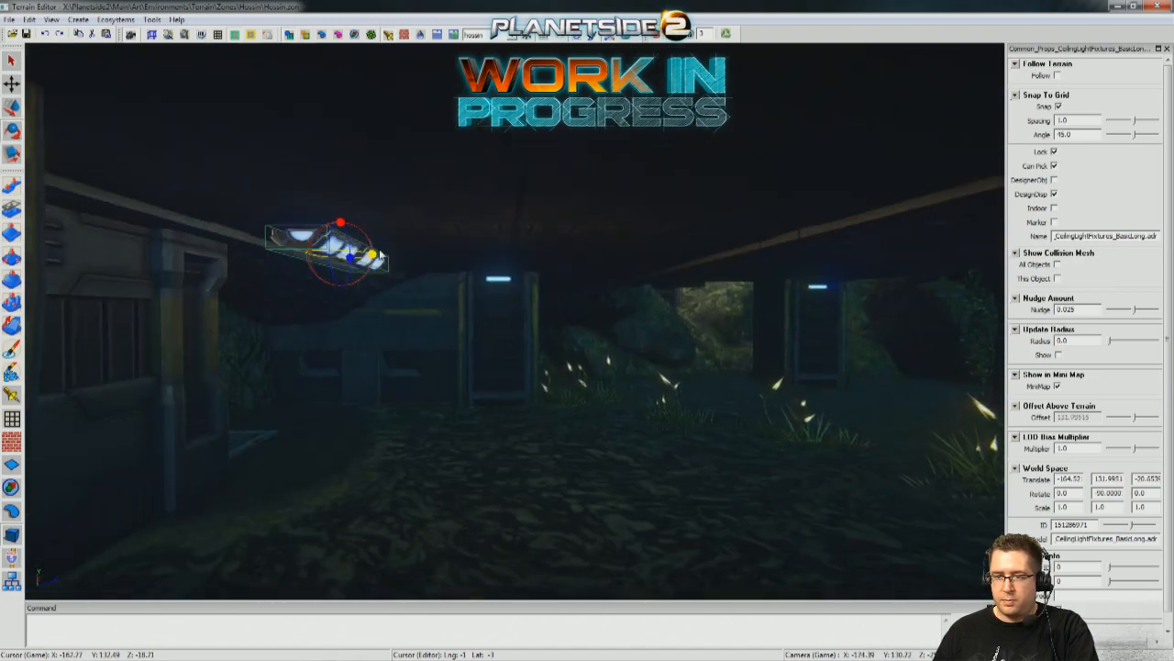
right_drag(556, 486, 613, 466)
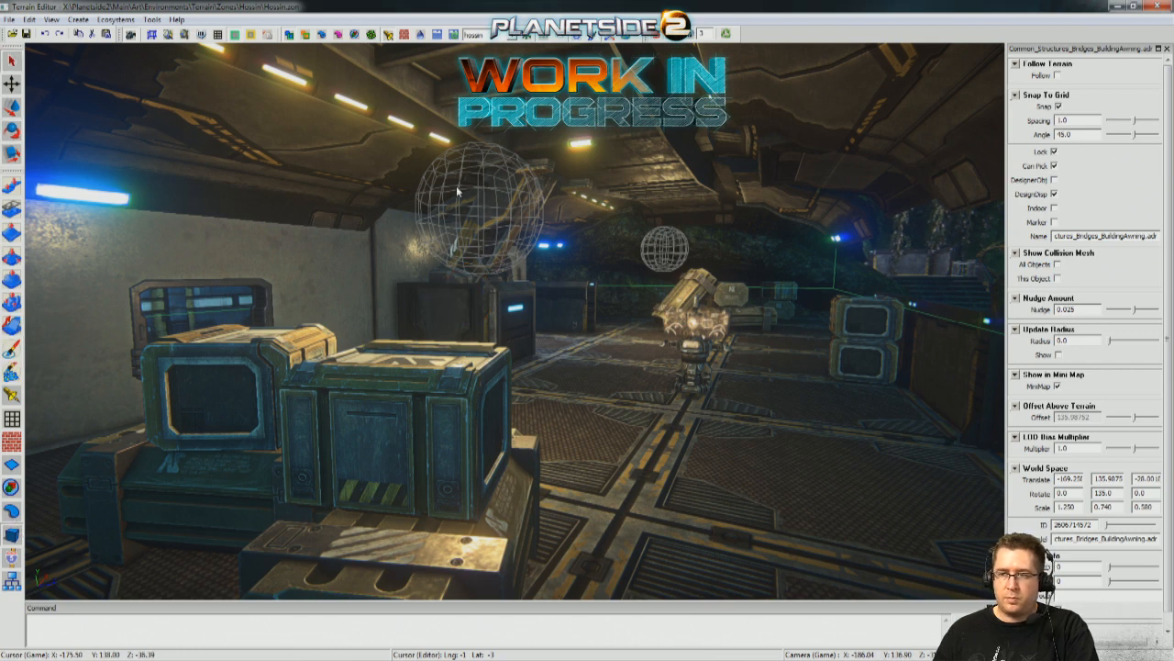
Duplicate the pureOrange point light under the awning and lower the copy beneath the deck to a height of about 130.63.
click(12, 398)
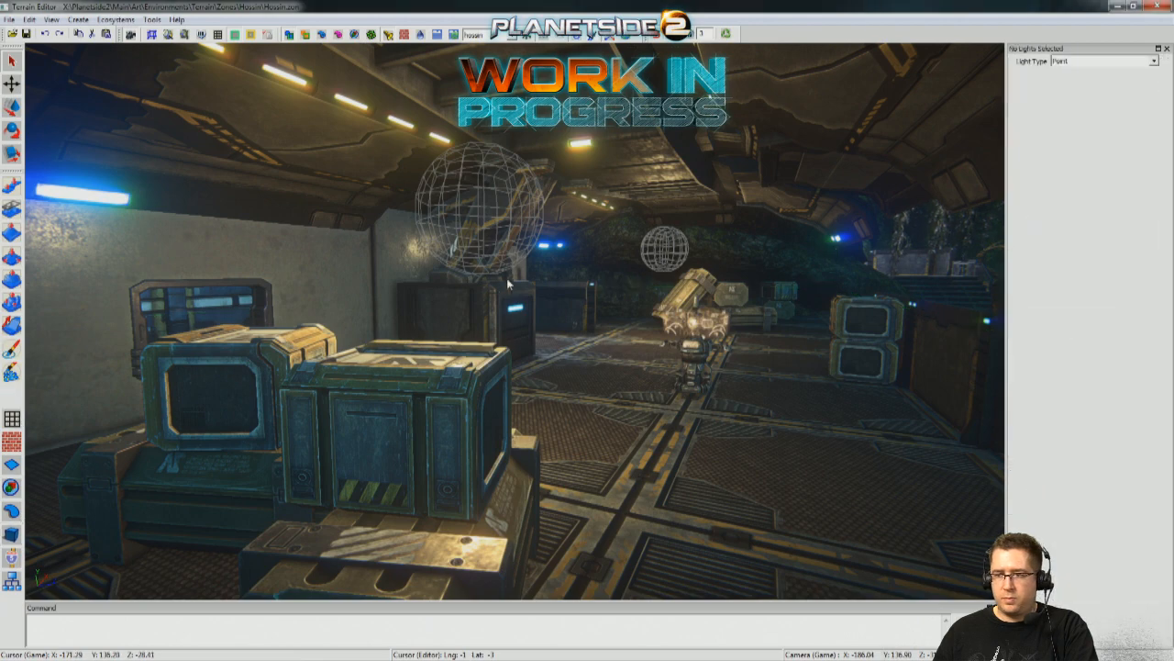
click(475, 217)
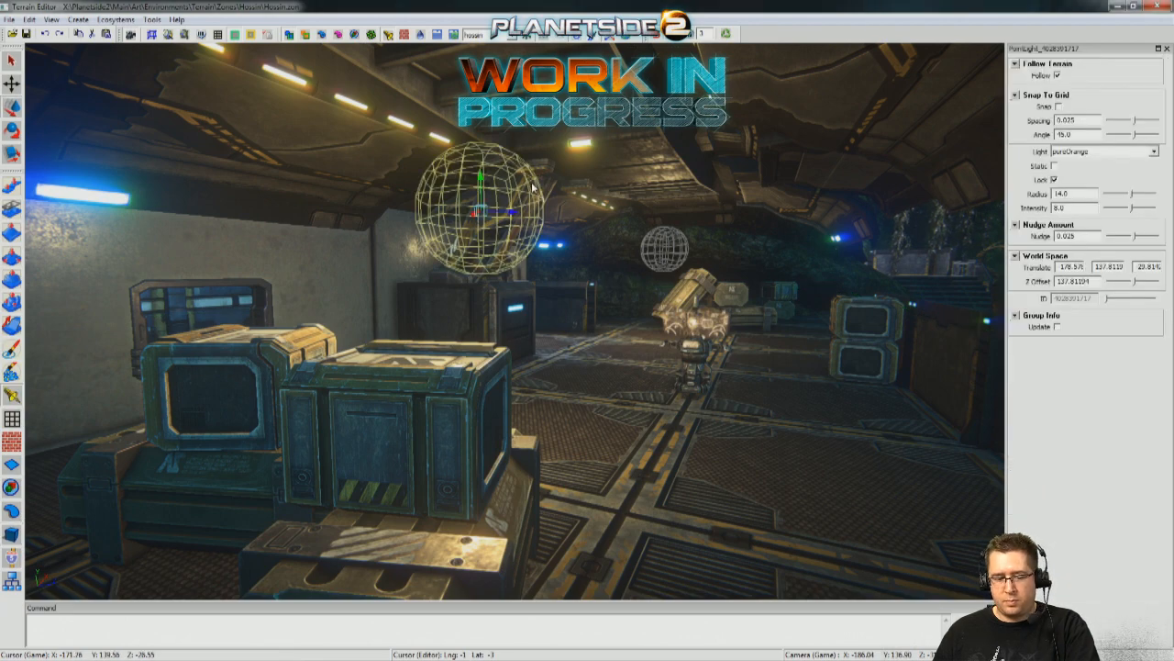
shift+drag(483, 179, 486, 472)
right_drag(606, 367, 540, 168)
drag(505, 172, 512, 225)
right_drag(512, 226, 445, 229)
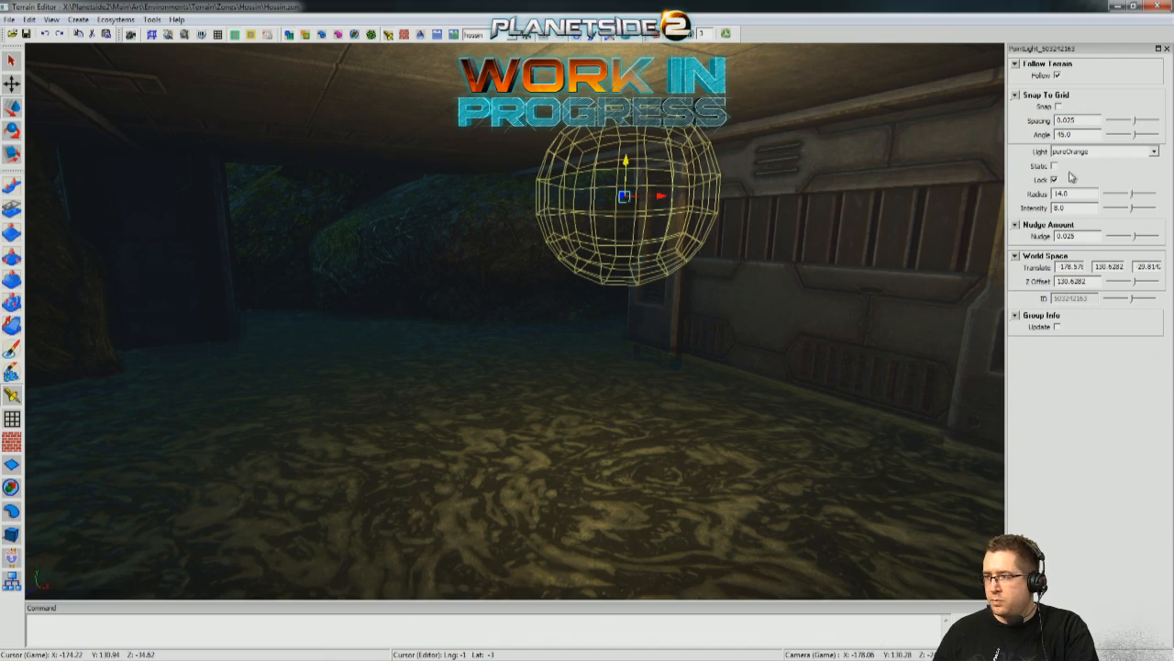
Compare the WarmLight and White types on the point light beneath the deck and set it to WarmLight.
click(1154, 152)
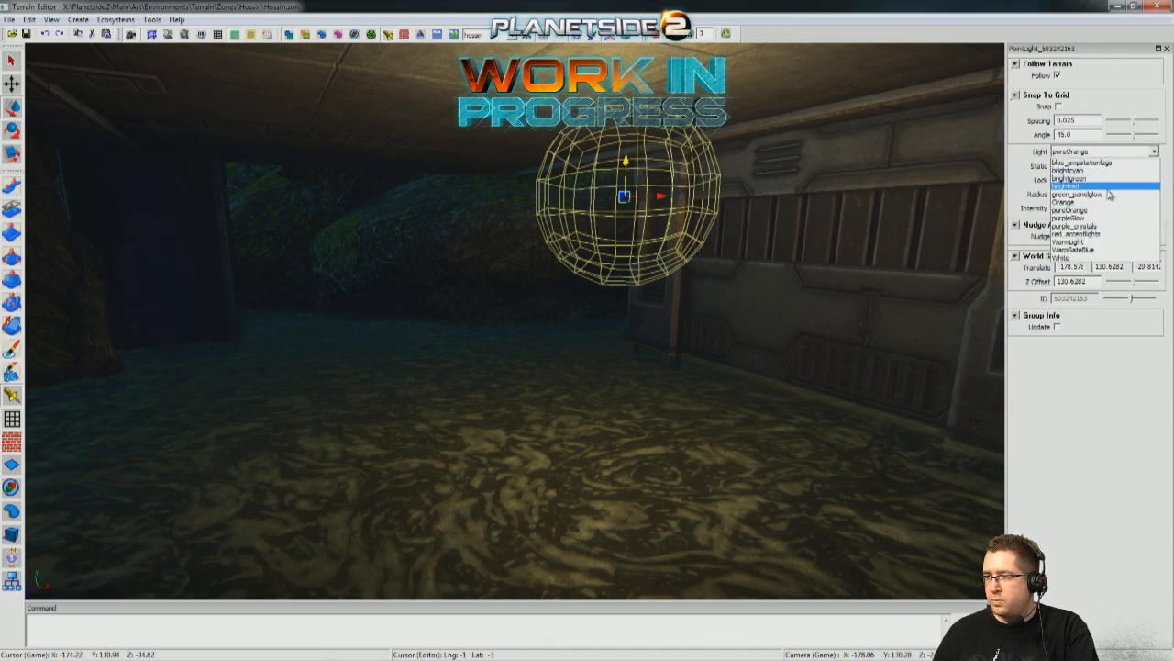
click(1068, 243)
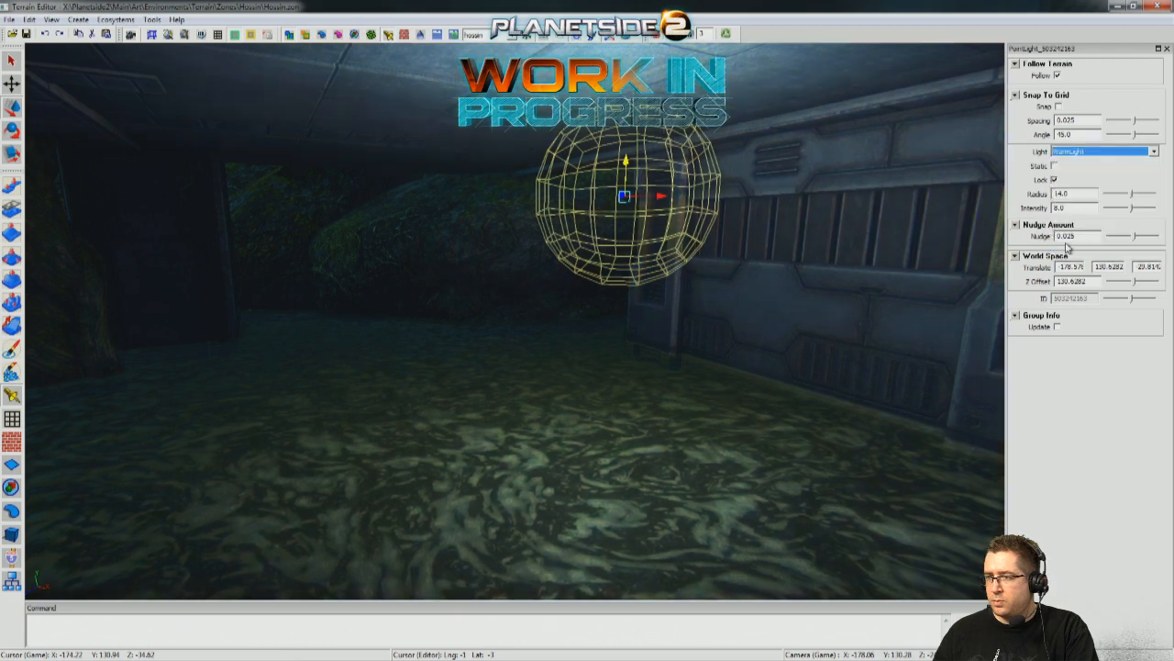
click(1154, 152)
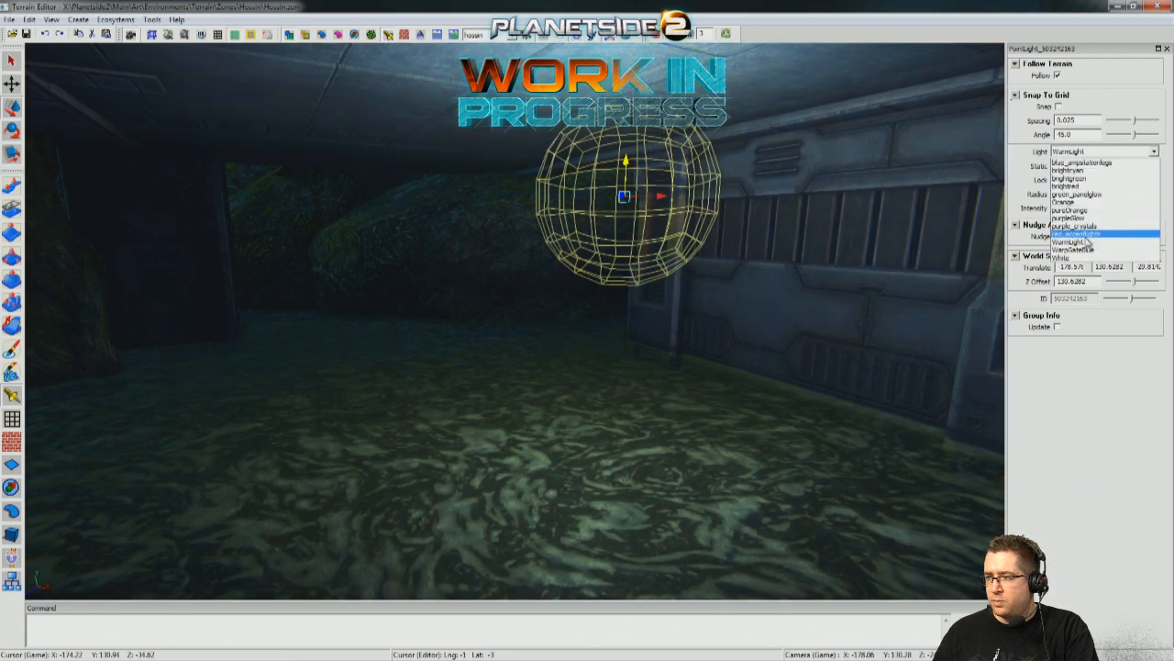
click(1062, 259)
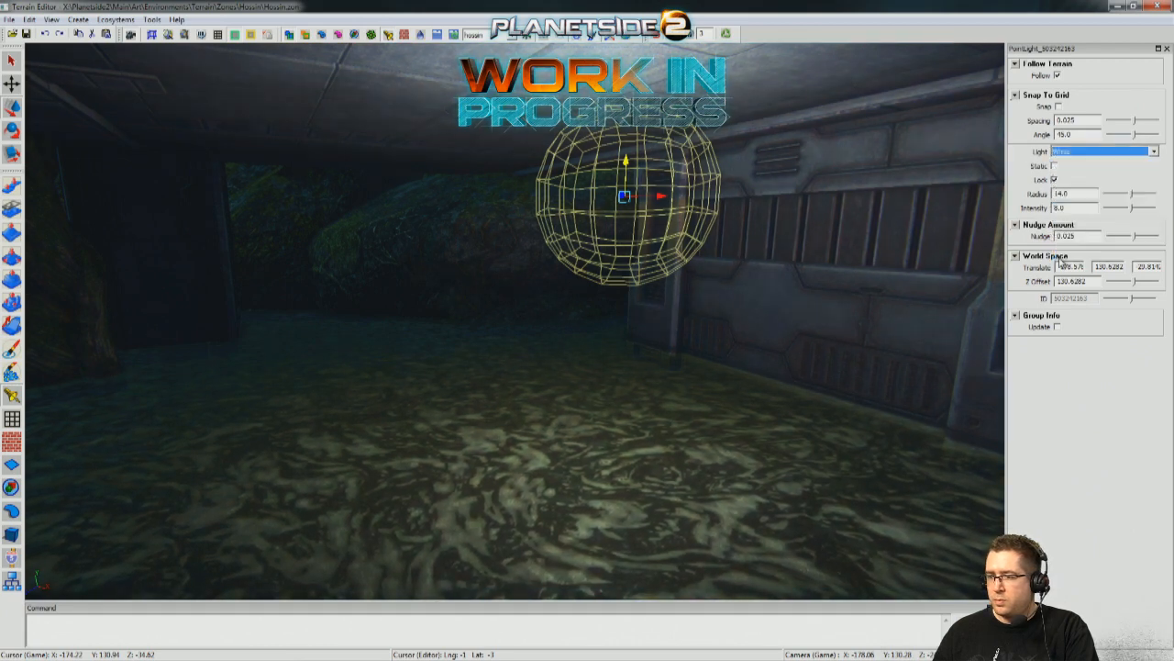
click(1153, 152)
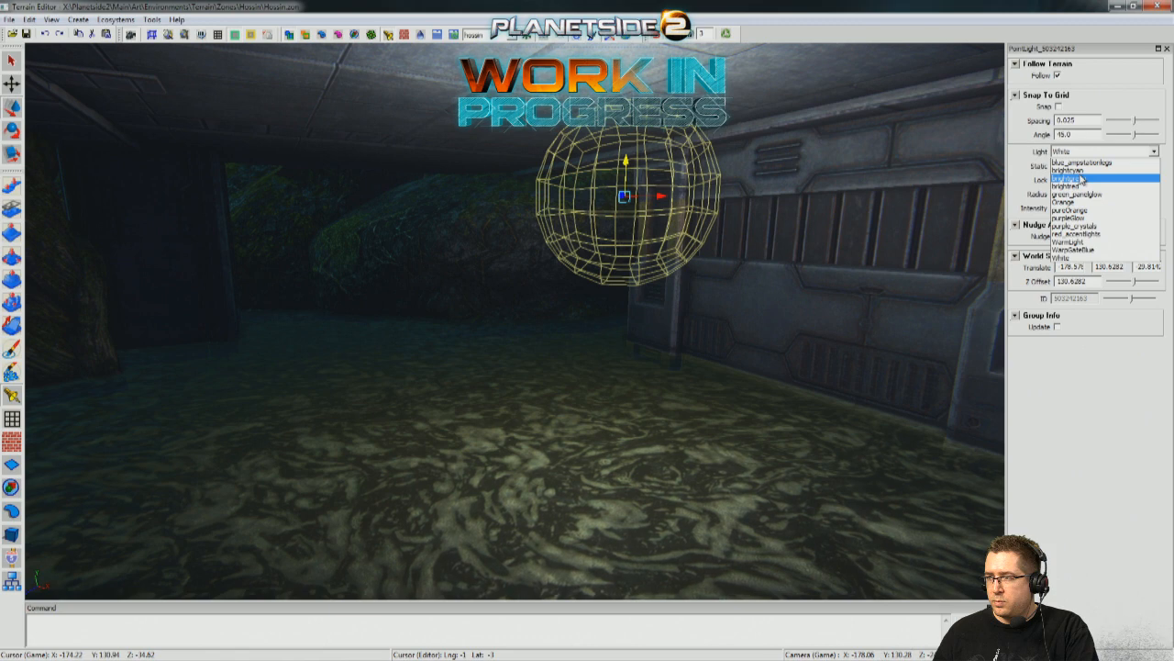
click(1079, 243)
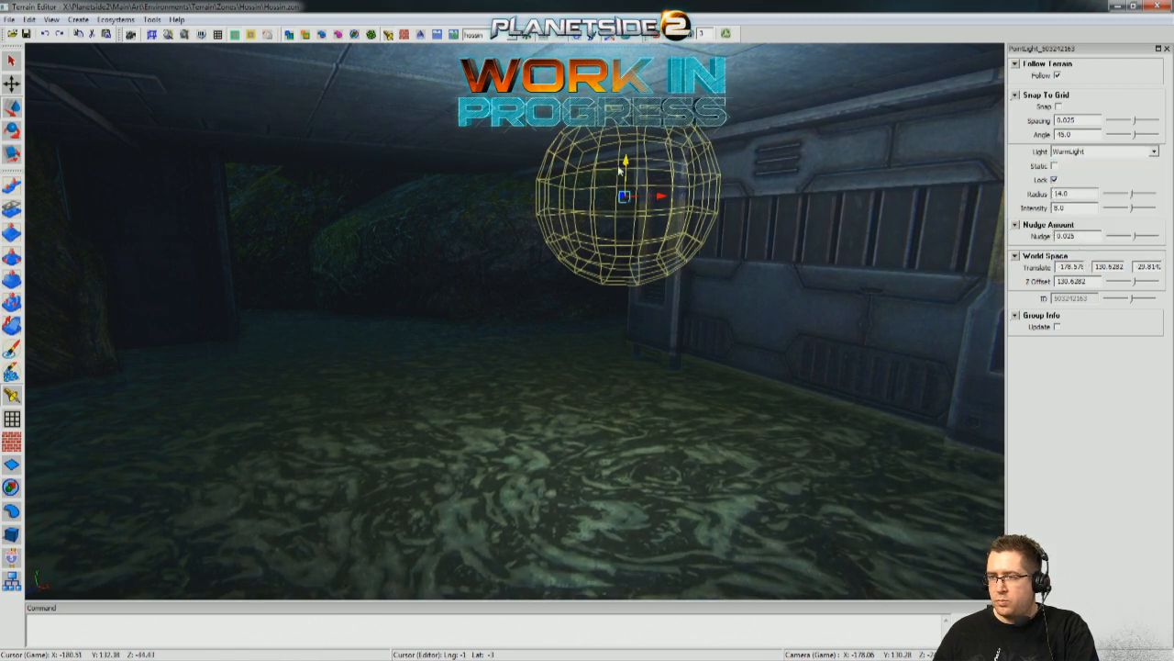
Lower the WarmLight point light to a height of about 130.16, duplicate it and shift the copy to Z about -19.
drag(622, 165, 622, 209)
right_drag(758, 233, 688, 243)
right_drag(588, 276, 826, 257)
right_drag(587, 312, 689, 252)
mouse_move(465, 250)
right_down()
mouse_move(569, 252)
mouse_move(559, 317)
mouse_move(514, 321)
mouse_move(487, 275)
mouse_move(486, 340)
mouse_move(463, 246)
right_up()
shift+drag(318, 207, 725, 188)
right_drag(725, 188, 569, 174)
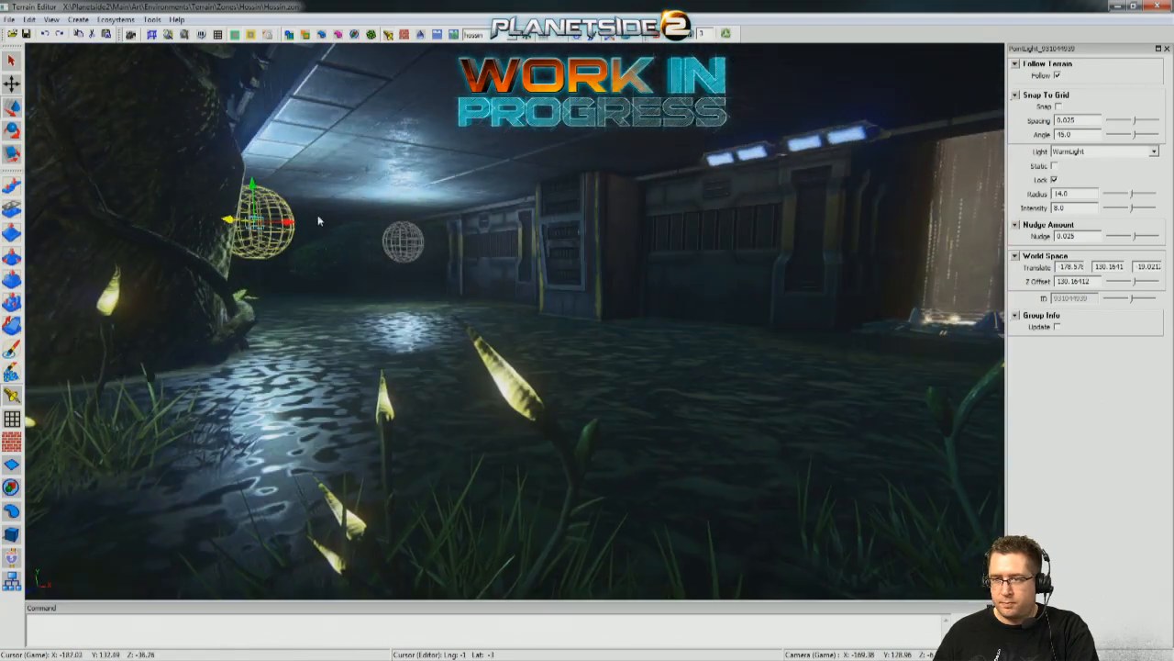
Move the second WarmLight point light to X about -167.3, near the wall's ceiling fixtures, and duplicate it.
drag(301, 224, 722, 220)
right_drag(722, 223, 890, 183)
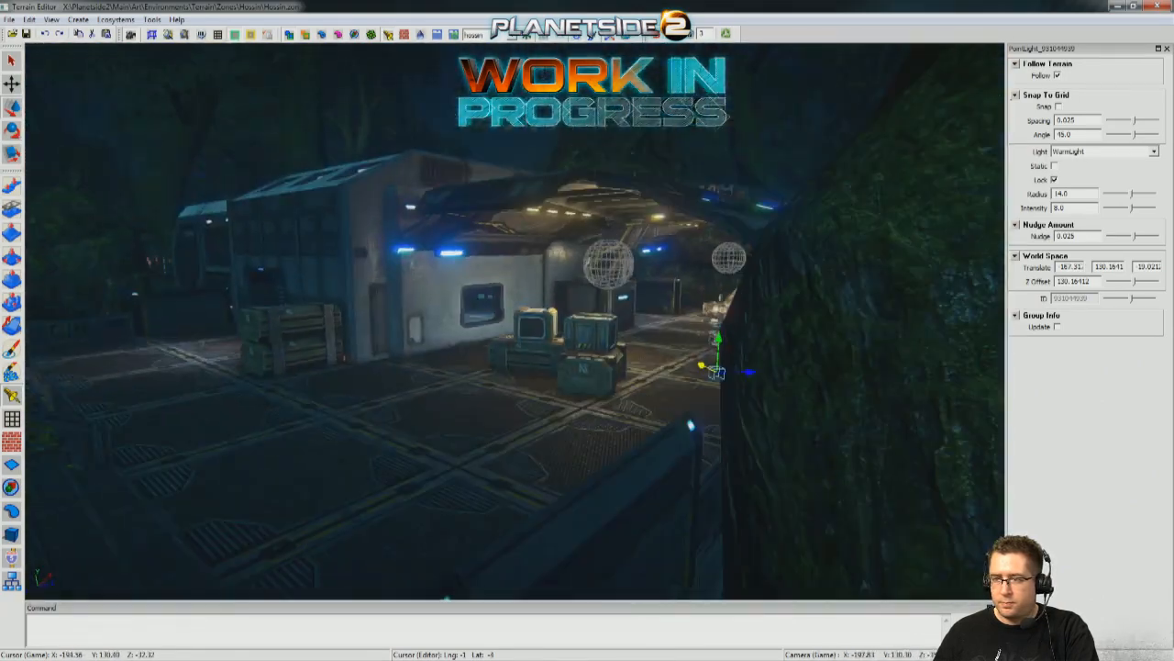
right_drag(587, 321, 422, 326)
right_drag(643, 275, 720, 220)
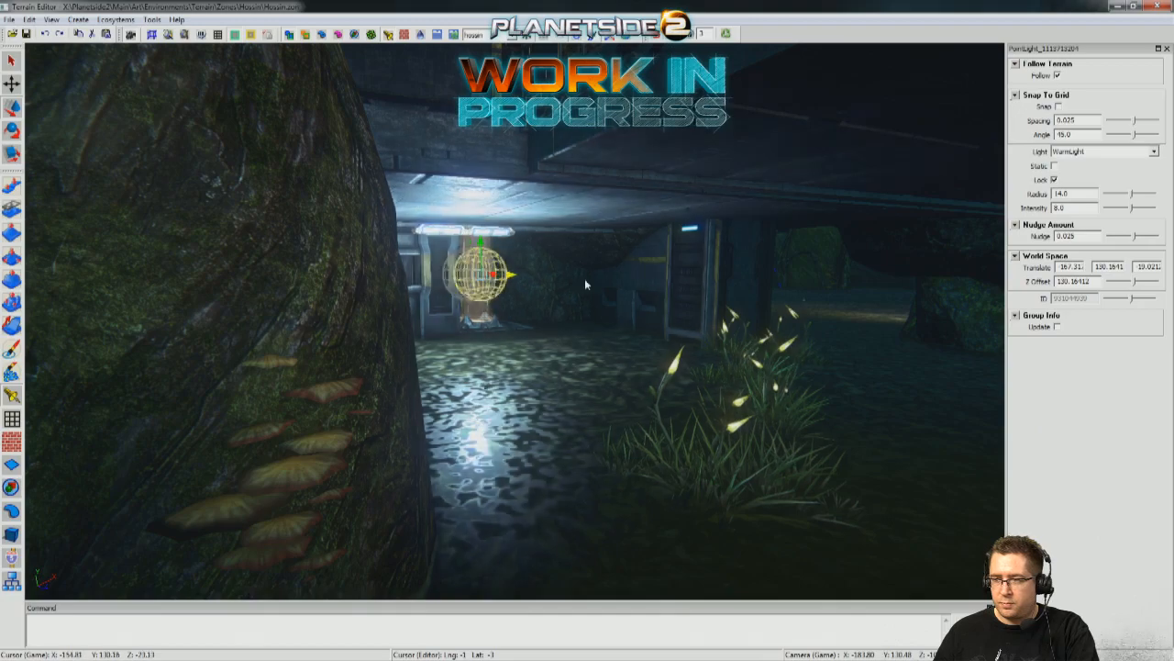
Shift the duplicated WarmLight point light along the deck's underside to Z about -3.77.
drag(526, 279, 954, 299)
right_drag(945, 315, 991, 317)
drag(612, 278, 649, 278)
right_drag(642, 283, 502, 272)
Examine how the three WarmLight point lights illuminate the ceiling, walls and water beneath the deck.
click(656, 38)
key(a)
key(d)
key(a)
mouse_move(459, 320)
right_down()
mouse_move(507, 320)
mouse_move(468, 321)
right_up()
key(d)
key(w)
key(w)
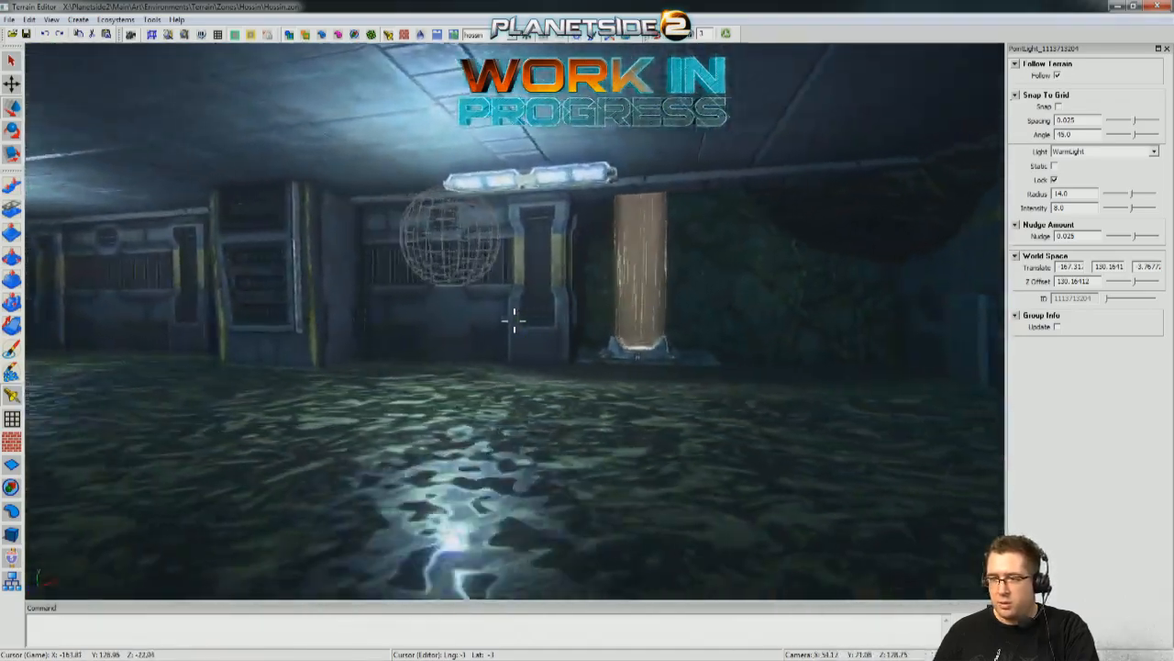
key(w)
right_drag(513, 321, 330, 320)
key(w)
right_drag(513, 320, 404, 320)
key(s)
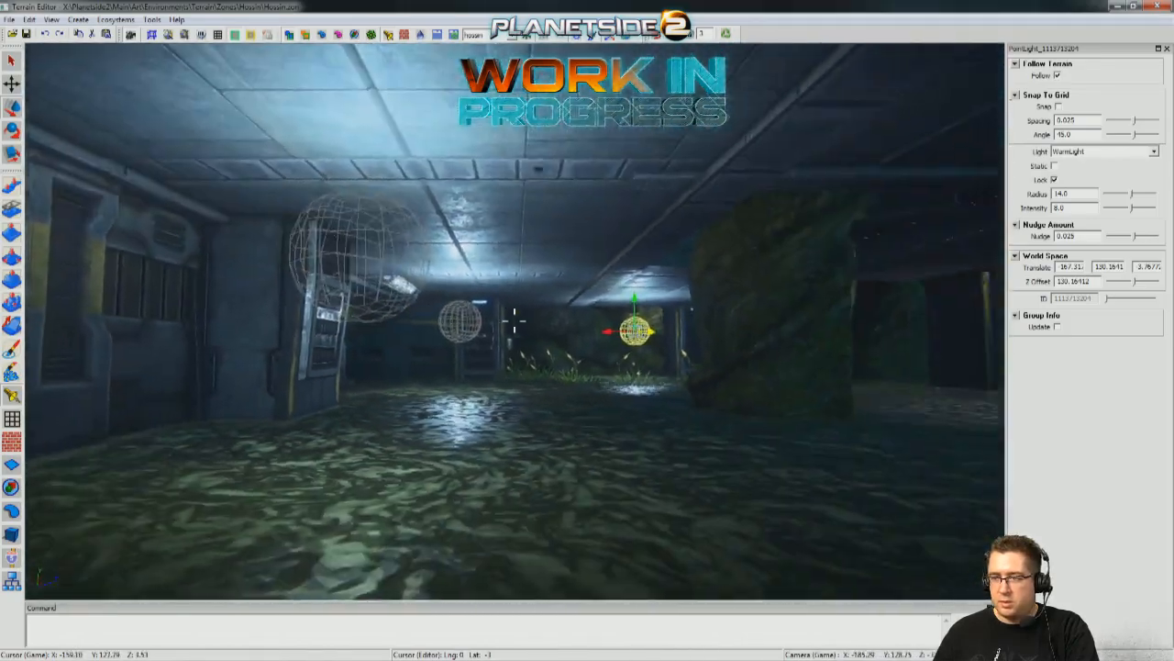
key(w)
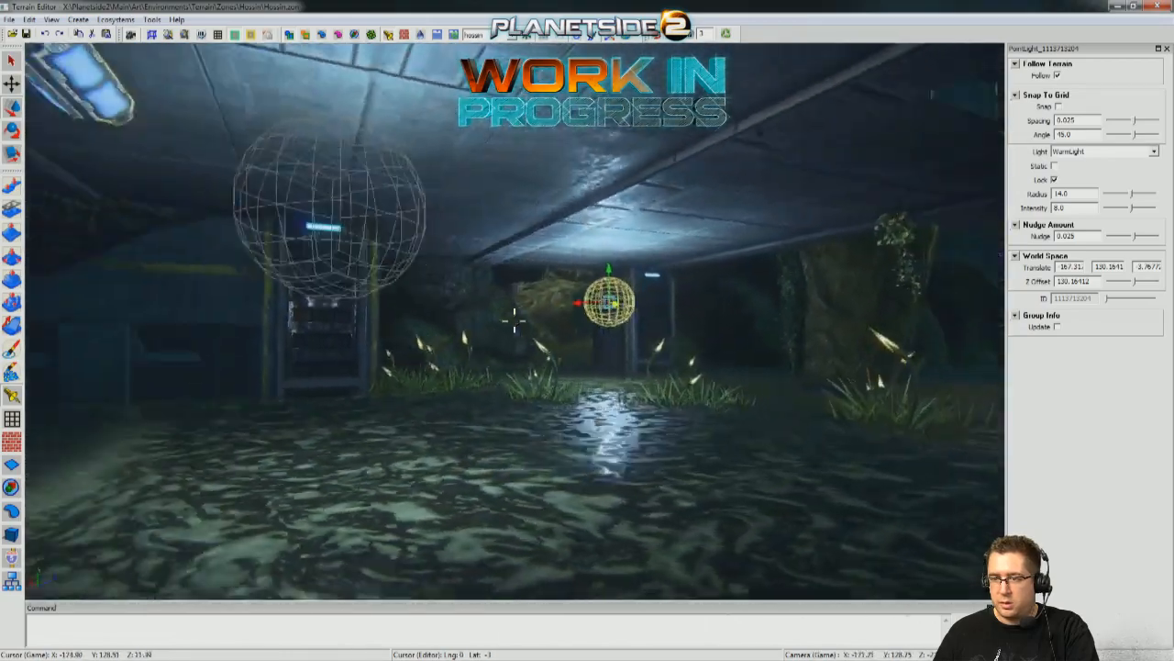
key(s)
mouse_move(268, 273)
right_down()
mouse_move(176, 272)
mouse_move(287, 272)
mouse_move(268, 272)
right_up()
key(w)
key(s)
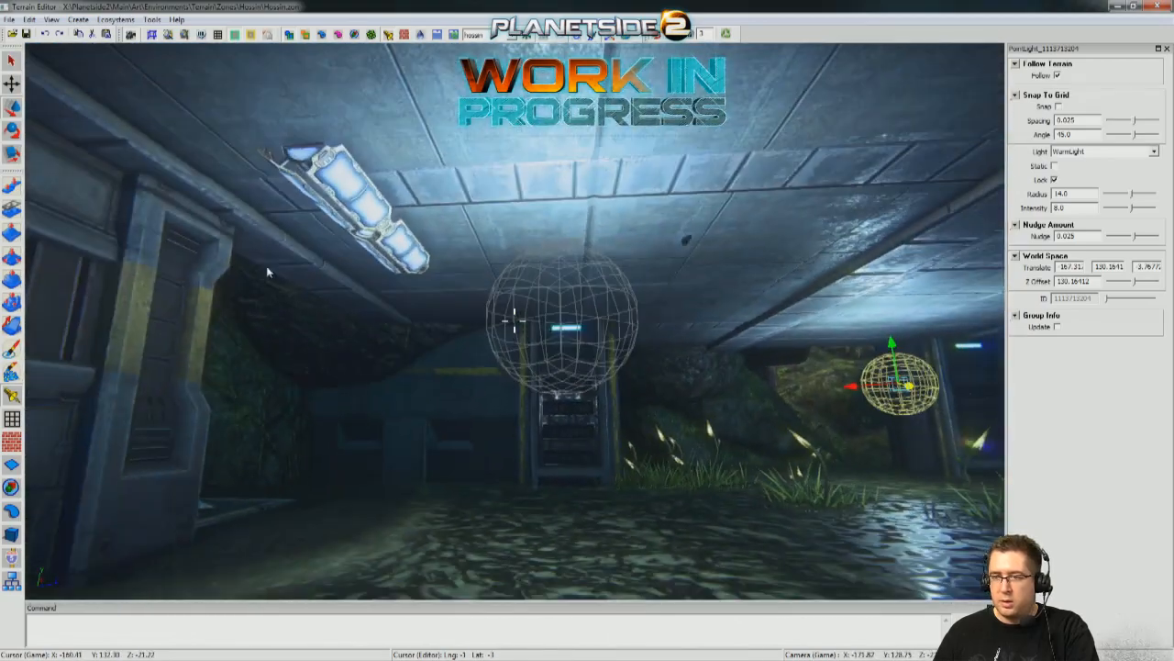
Move the long ceiling fixture above the middle point light, to X about -167.2, height about 132.33 and Z about -18.9.
click(345, 210)
key(w)
right_drag(430, 255, 69, 367)
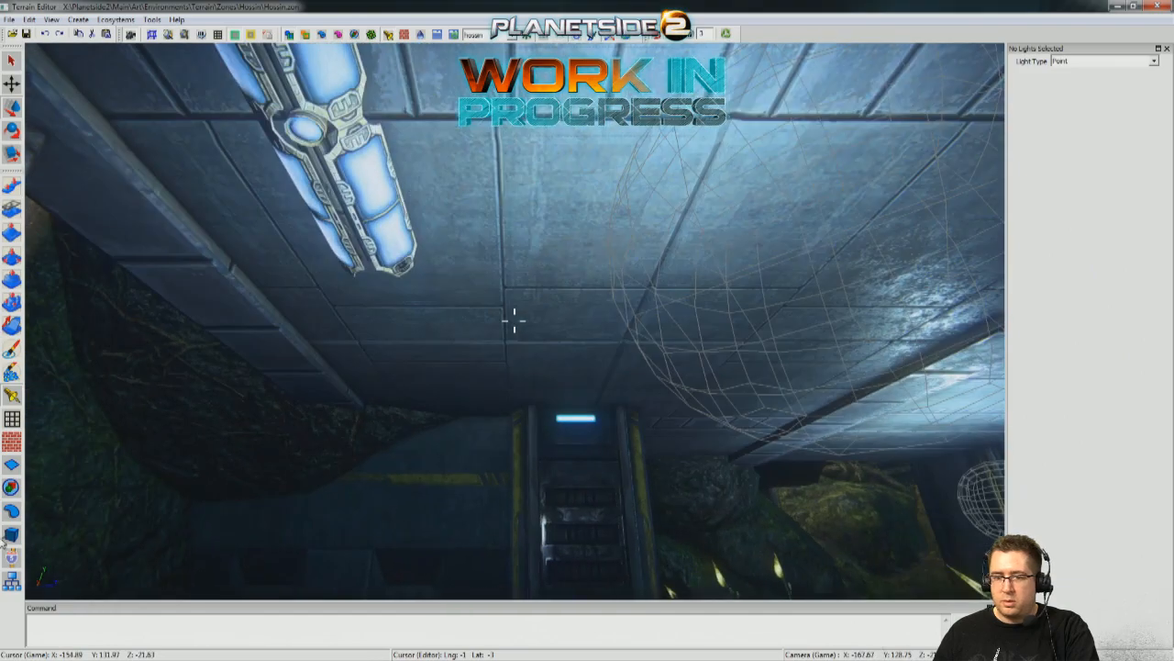
click(364, 154)
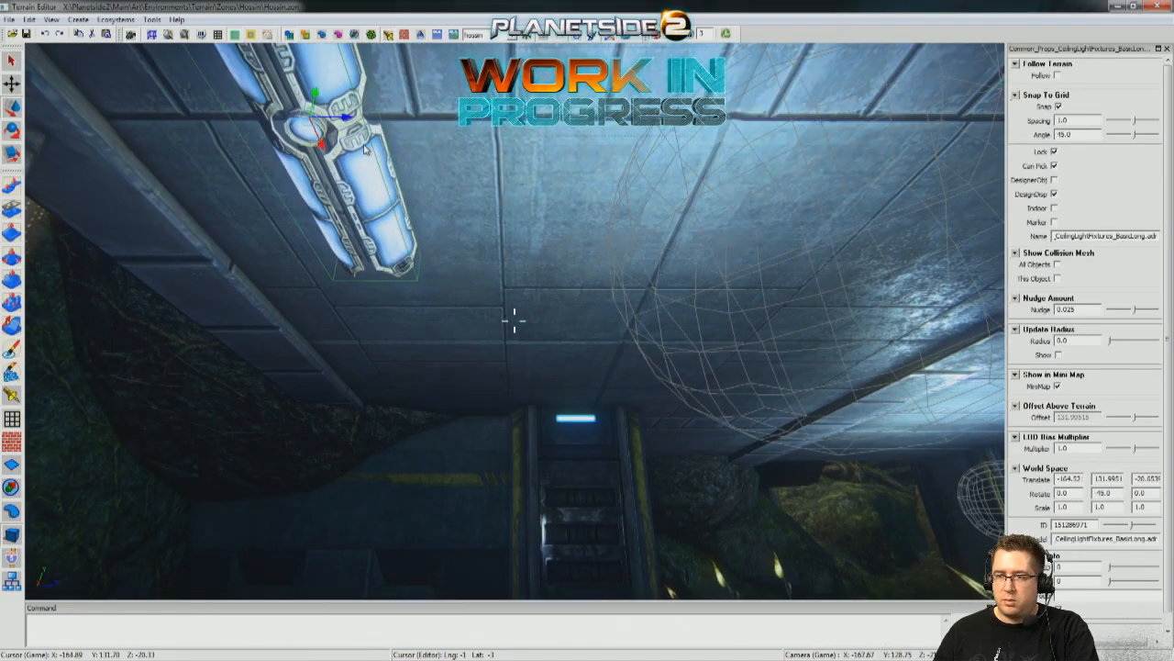
right_drag(364, 152, 400, 196)
right_drag(514, 319, 750, 241)
drag(616, 314, 530, 312)
right_drag(559, 314, 563, 243)
drag(592, 250, 589, 230)
right_drag(596, 230, 521, 191)
drag(500, 211, 507, 212)
right_drag(506, 212, 574, 257)
Duplicate the long ceiling fixture and move the copy to X about -177.3, Z about -29.0, near the first point light.
key(s)
mouse_move(514, 320)
right_down()
mouse_move(459, 318)
mouse_move(514, 320)
right_up()
key(w)
right_drag(500, 241, 454, 234)
key(s)
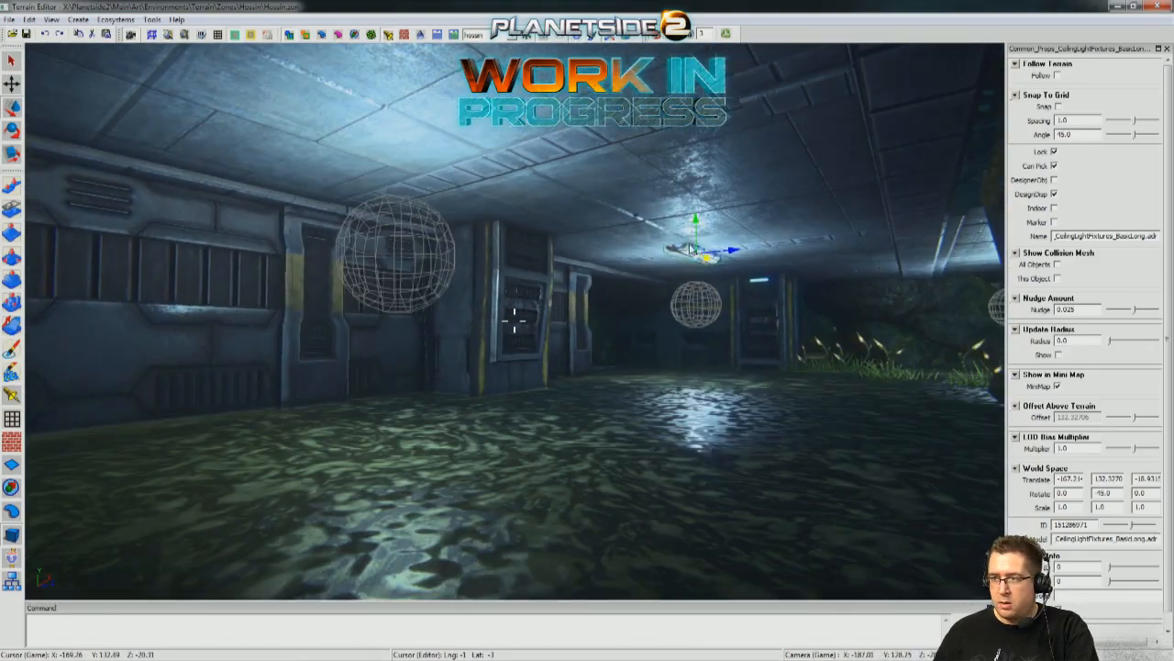
key(w)
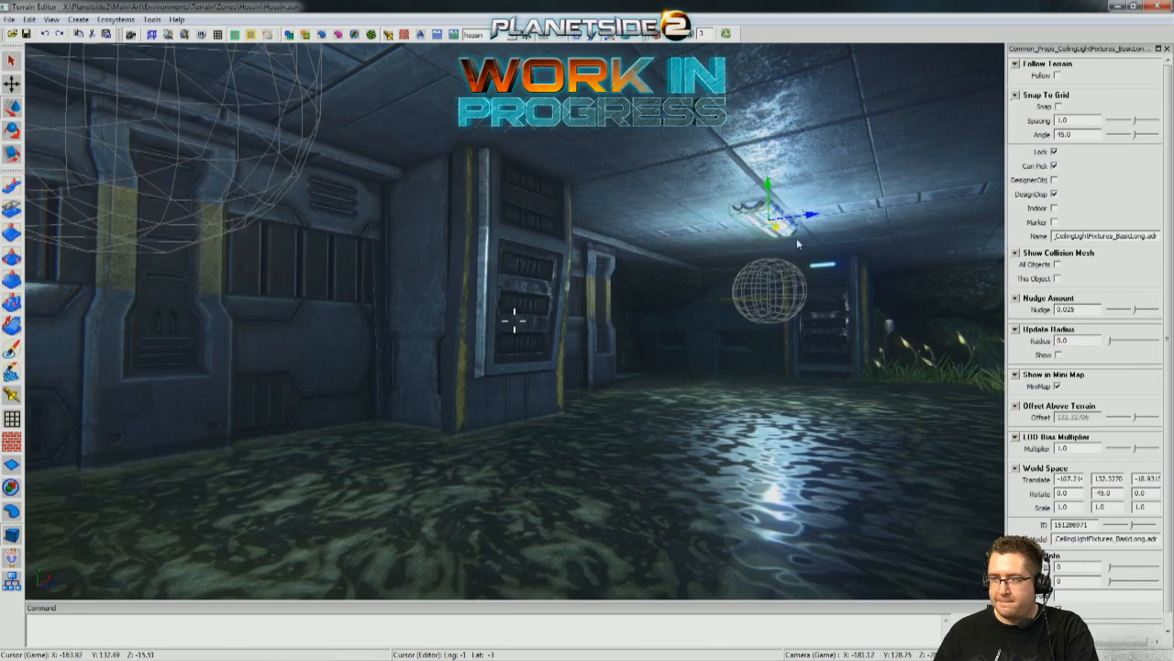
key(w)
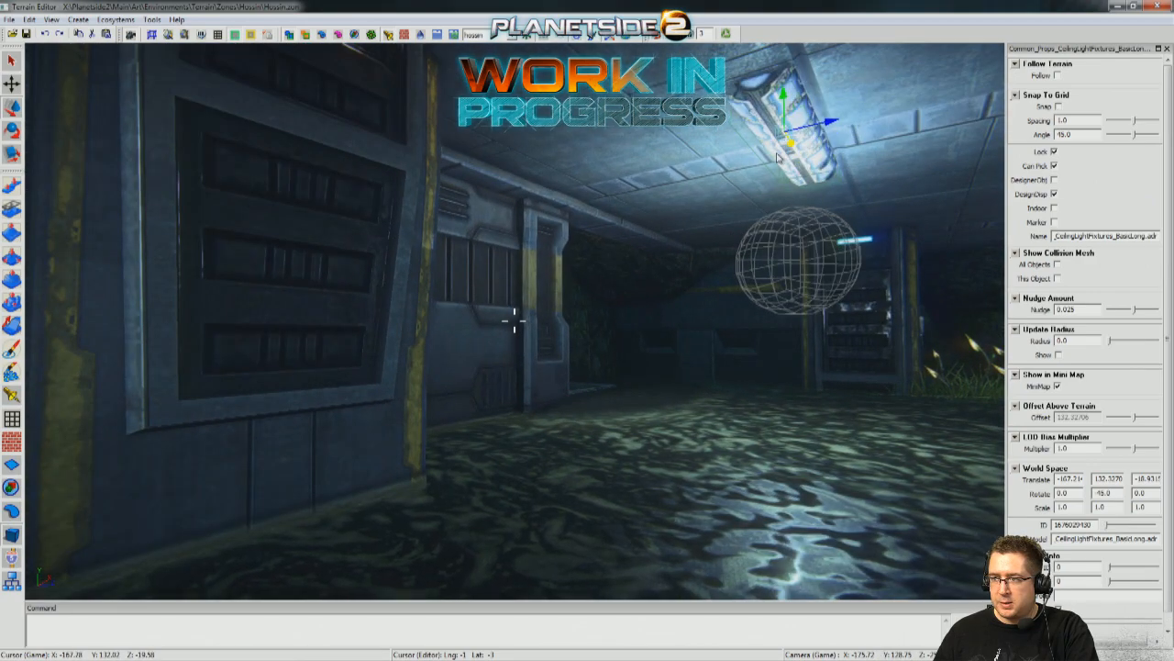
key(s)
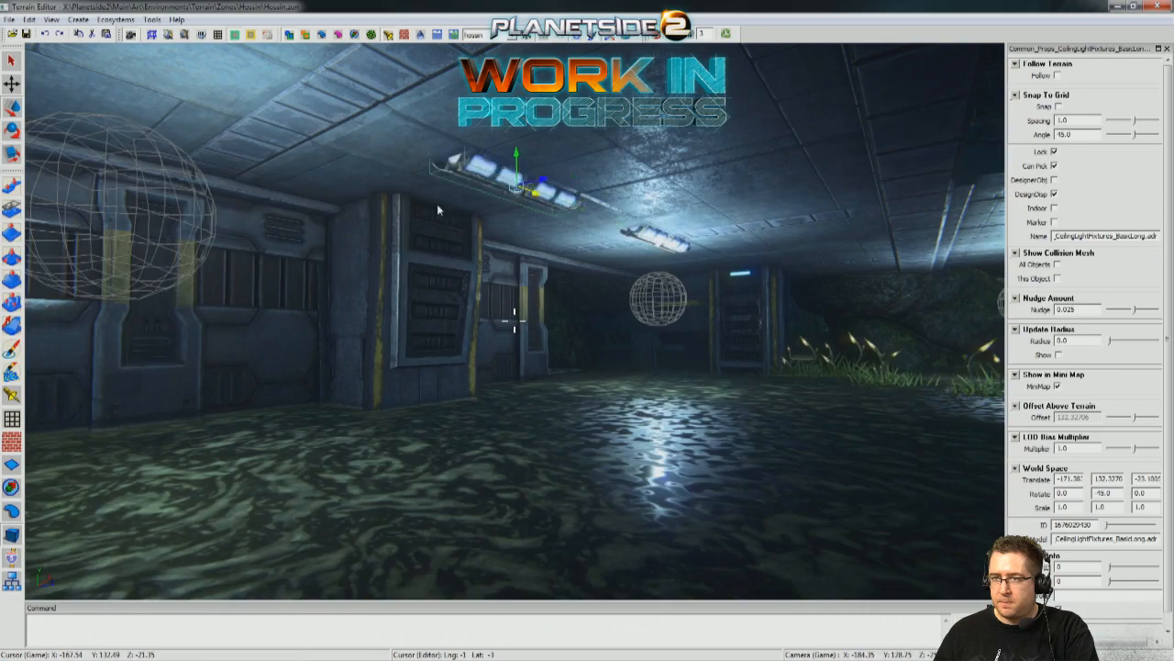
drag(437, 210, 275, 138)
key(a)
right_drag(275, 137, 477, 88)
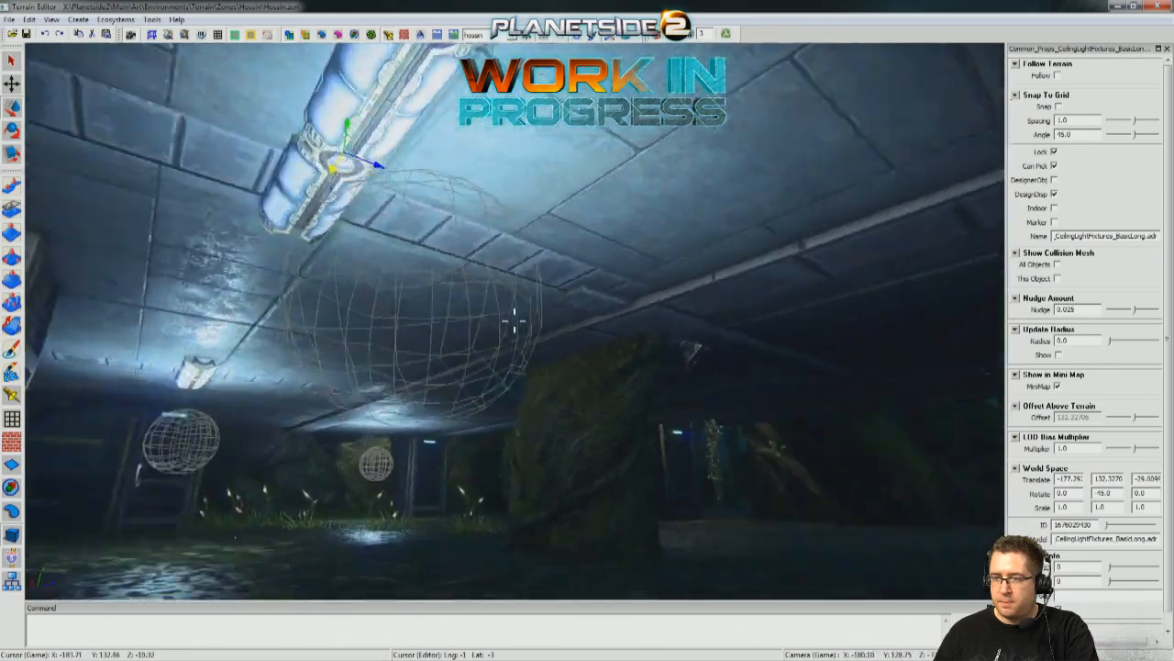
Fine-tune the duplicated fixture's position on the ceiling above the first point light.
key(a)
right_drag(165, 132, 233, 131)
key(s)
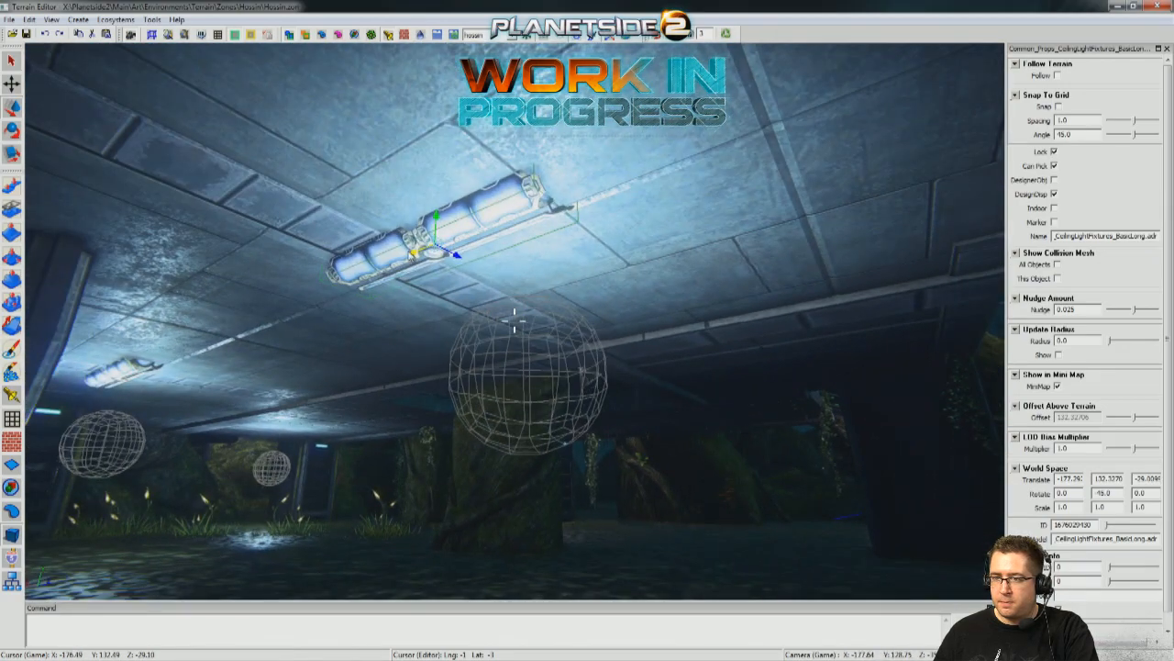
drag(415, 257, 469, 239)
key(a)
right_drag(470, 239, 520, 140)
key(s)
drag(500, 179, 552, 180)
key(a)
right_drag(551, 181, 675, 174)
key(w)
right_drag(541, 156, 540, 179)
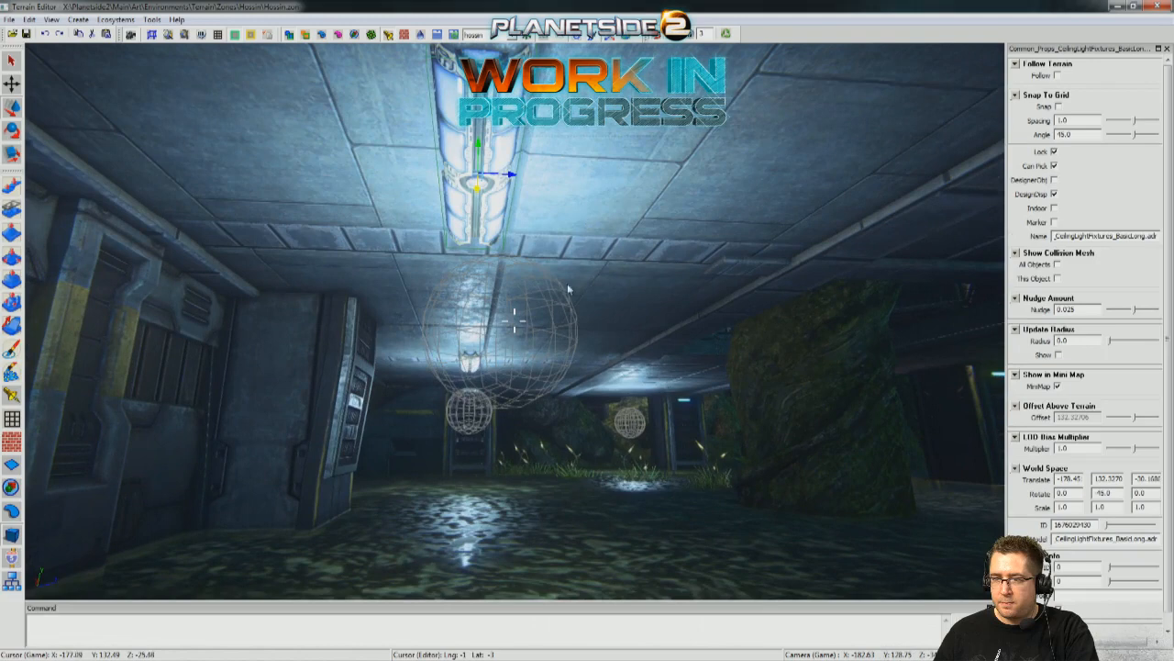
Align the first WarmLight point light with the duplicated fixture, at X about -178.4 and Z about -30.1.
click(514, 335)
drag(522, 337, 461, 341)
right_drag(515, 320, 515, 320)
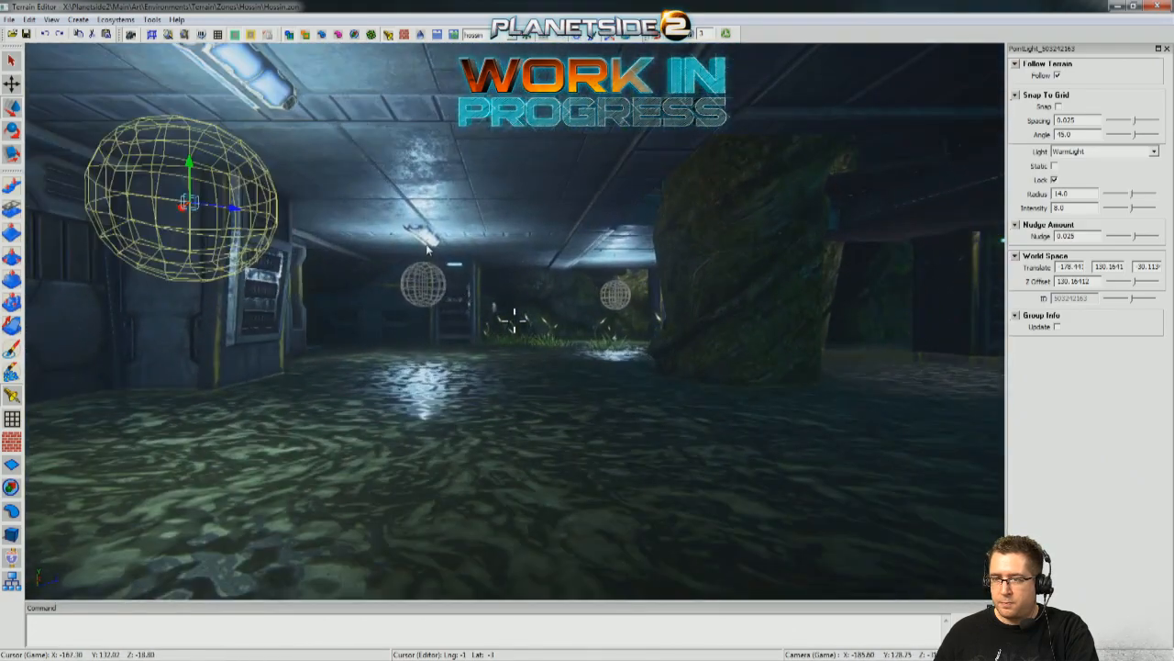
Duplicate the middle ceiling fixture and move the copy towards the third point light, to X about -165.6, Z about -5.05.
click(537, 449)
key(w)
right_drag(537, 449, 406, 207)
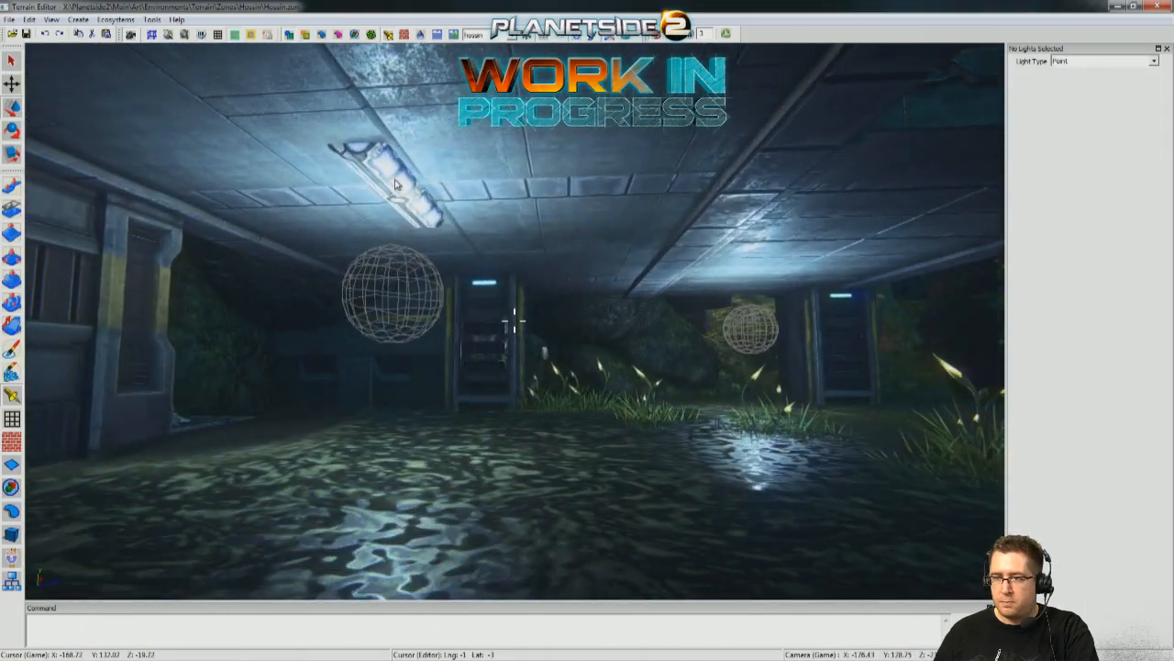
click(369, 182)
key(w)
right_drag(369, 182, 241, 163)
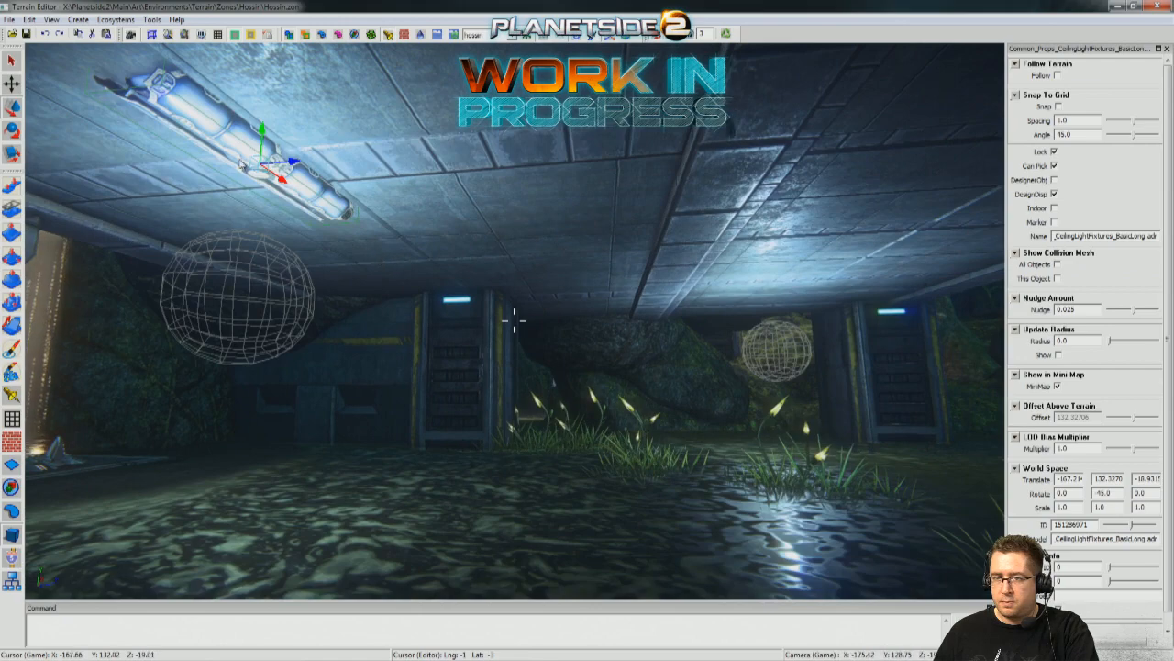
shift+drag(292, 165, 922, 169)
key(d)
right_drag(922, 169, 468, 162)
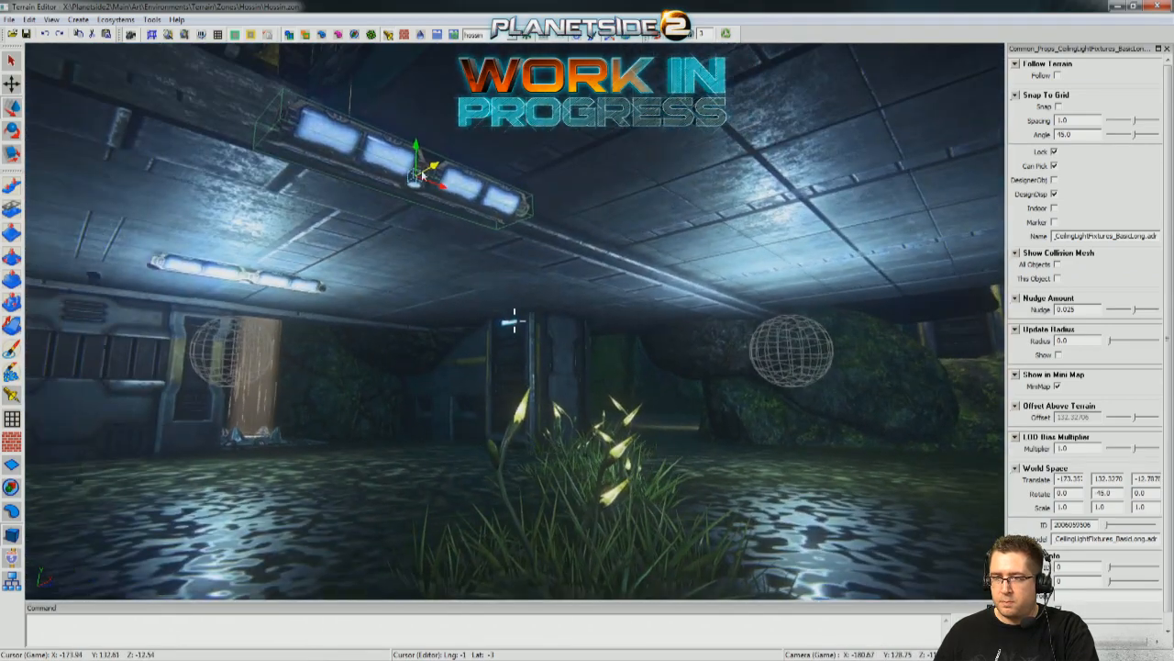
drag(542, 212, 887, 236)
key(w)
right_drag(791, 226, 649, 149)
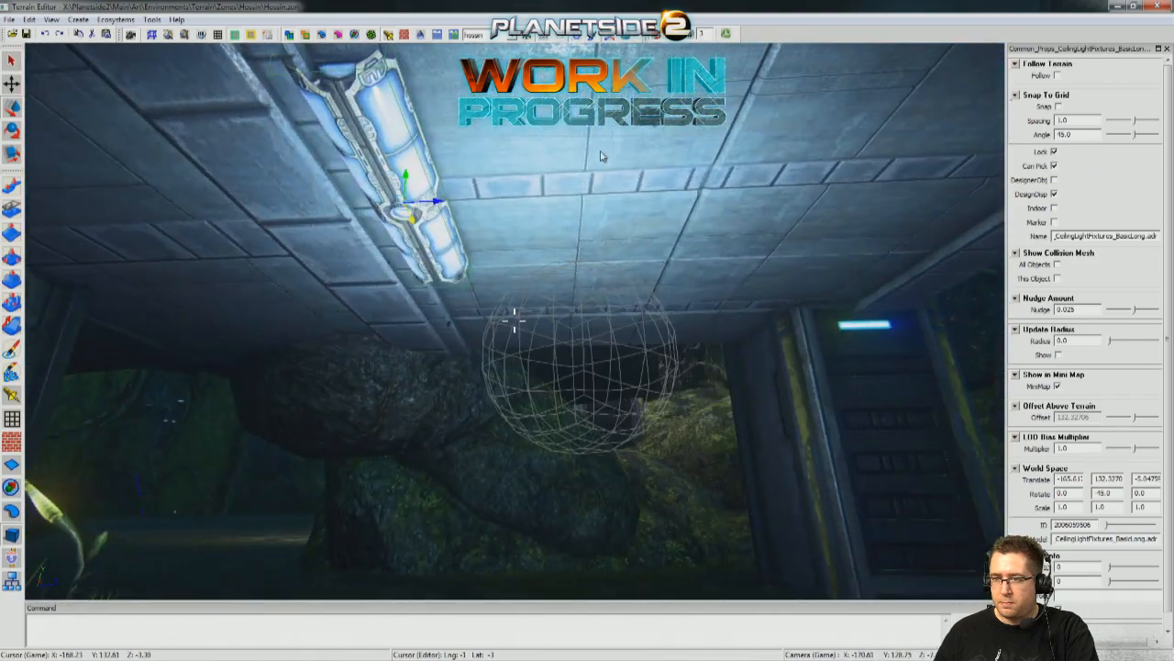
Center the third ceiling fixture above its point light, at X about -167.2 and Z about -3.68.
drag(438, 207, 616, 207)
right_drag(616, 207, 616, 208)
key(a)
drag(475, 226, 518, 226)
key(d)
right_drag(518, 226, 435, 126)
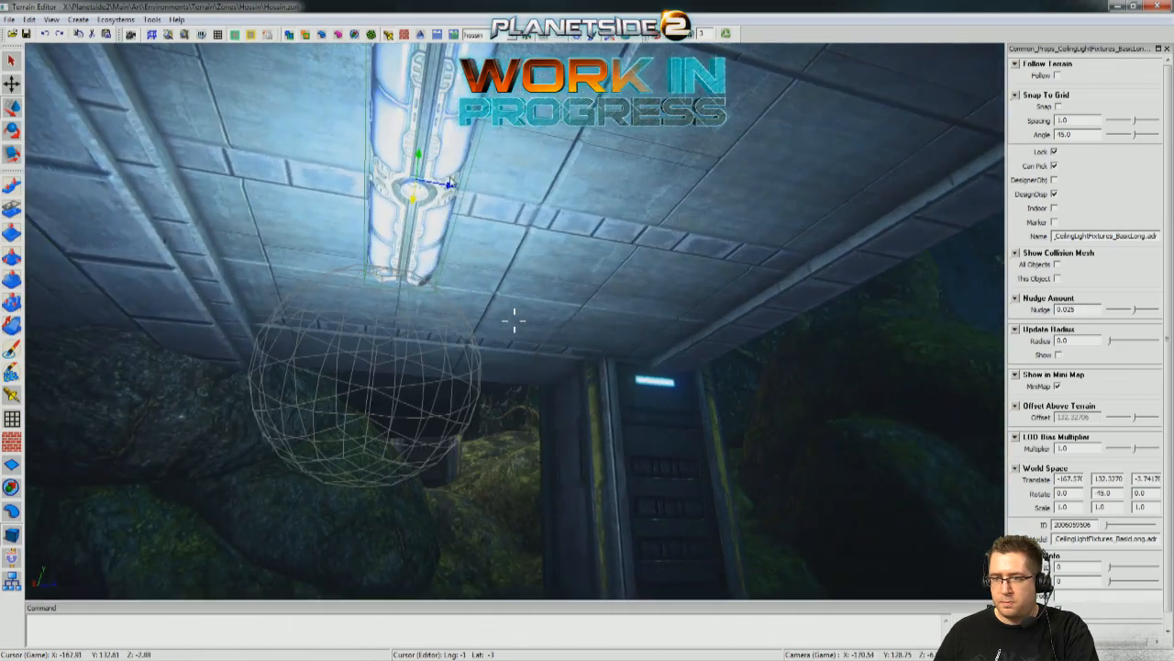
drag(450, 190, 429, 189)
key(d)
right_drag(496, 198, 466, 208)
Rotate the third ceiling fixture to 45° about its vertical axis with snapping enabled.
key(s)
key(d)
right_drag(546, 197, 567, 218)
key(a)
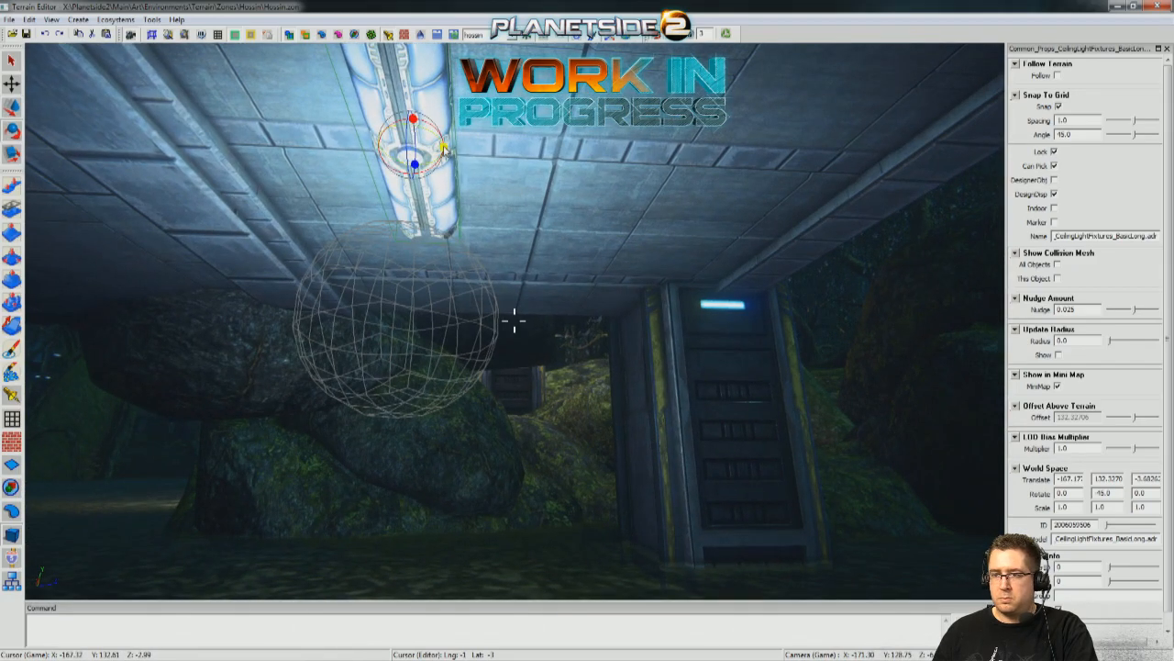
drag(497, 155, 503, 156)
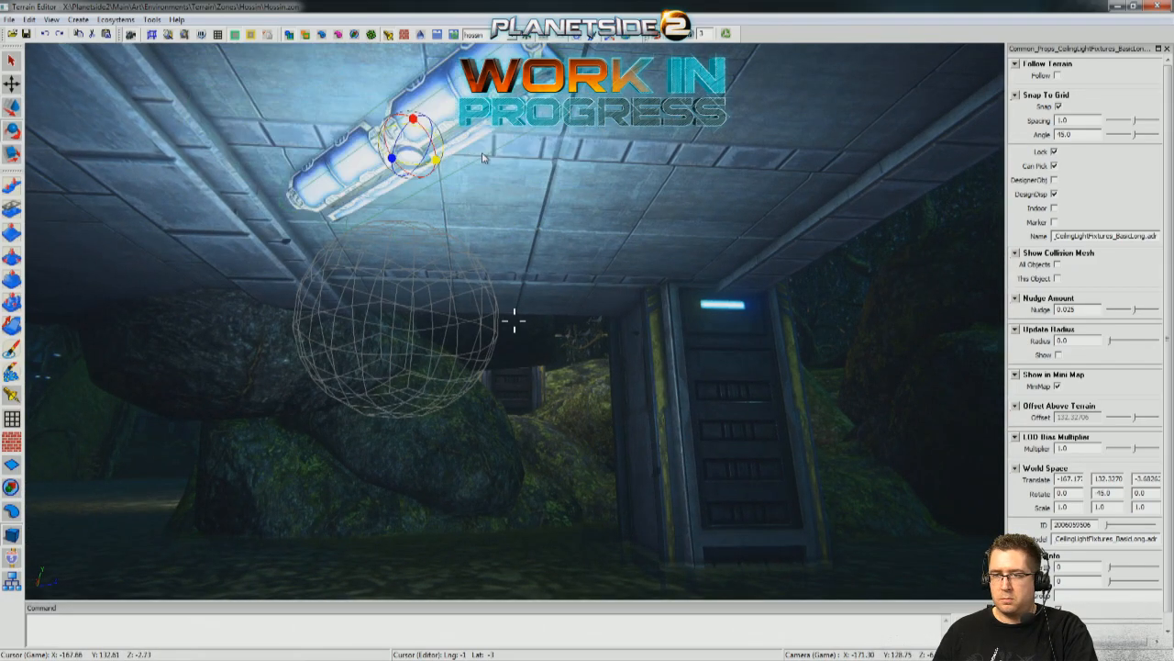
mouse_move(499, 167)
right_down()
mouse_move(525, 156)
mouse_move(502, 169)
right_up()
Deselect the fixture and examine the lit area beneath the deck from inside and from the surrounding water.
key(a)
key(s)
key(d)
right_drag(514, 320, 497, 321)
right_drag(670, 389, 631, 389)
key(s)
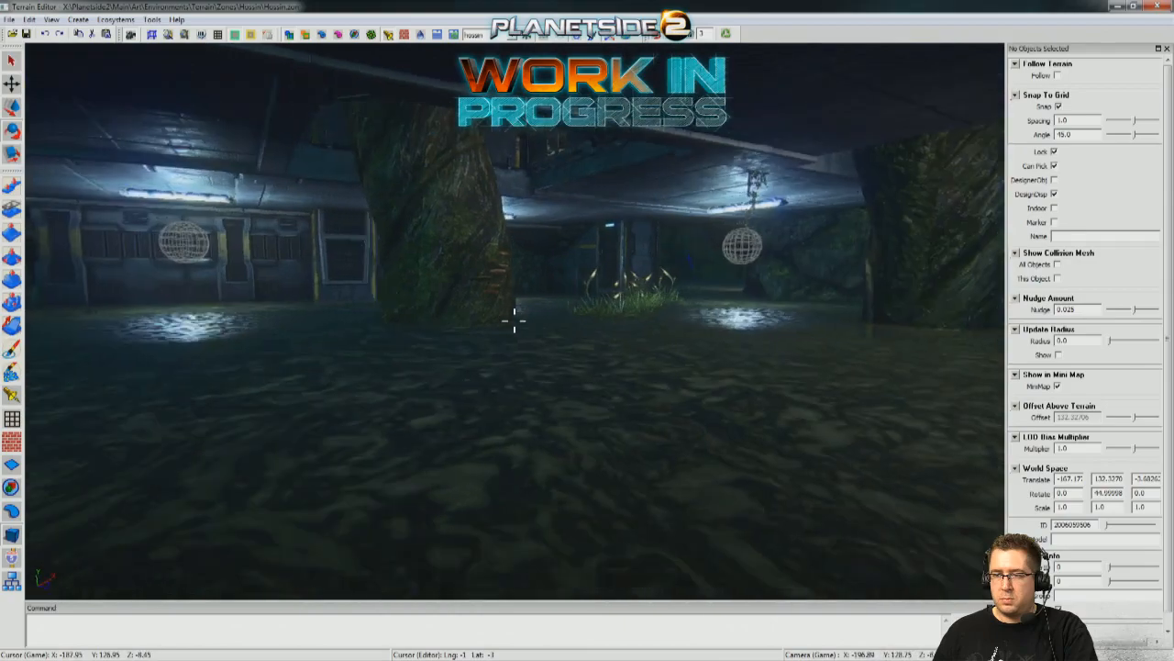
key(a)
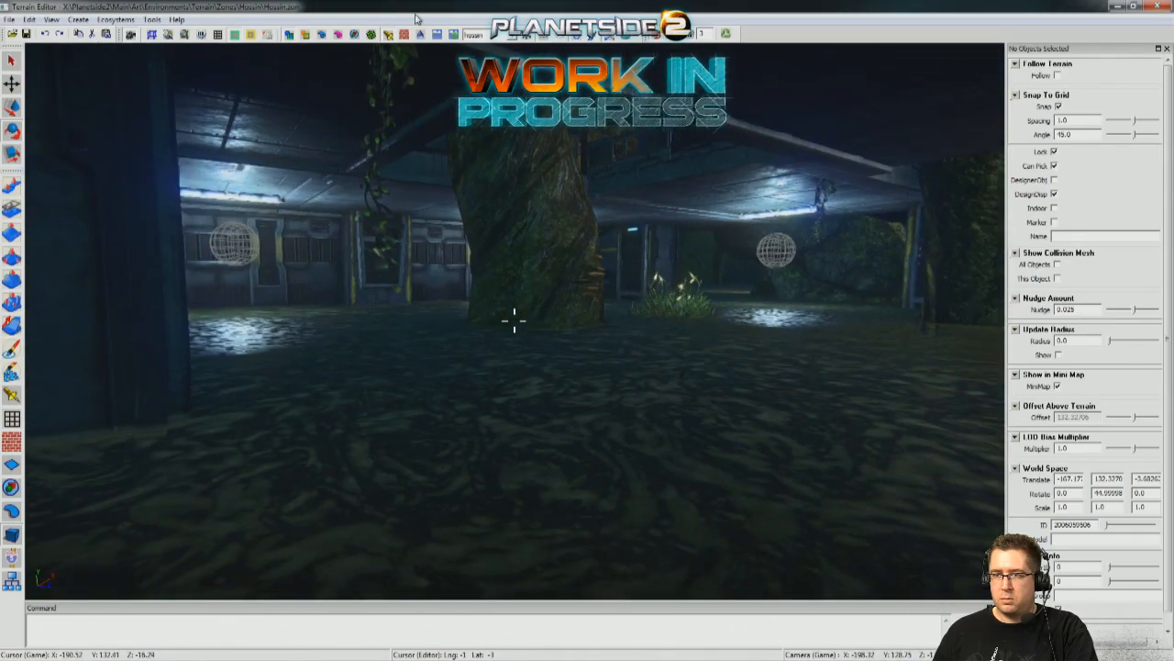
key(s)
right_drag(436, 206, 411, 206)
key(w)
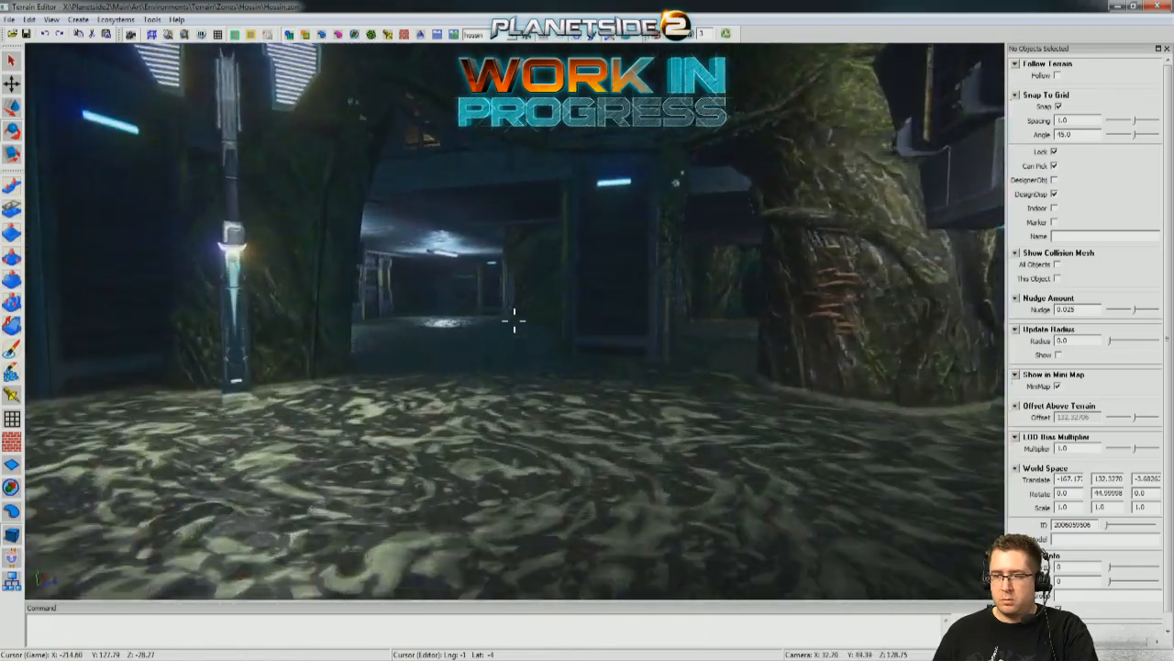
key(w)
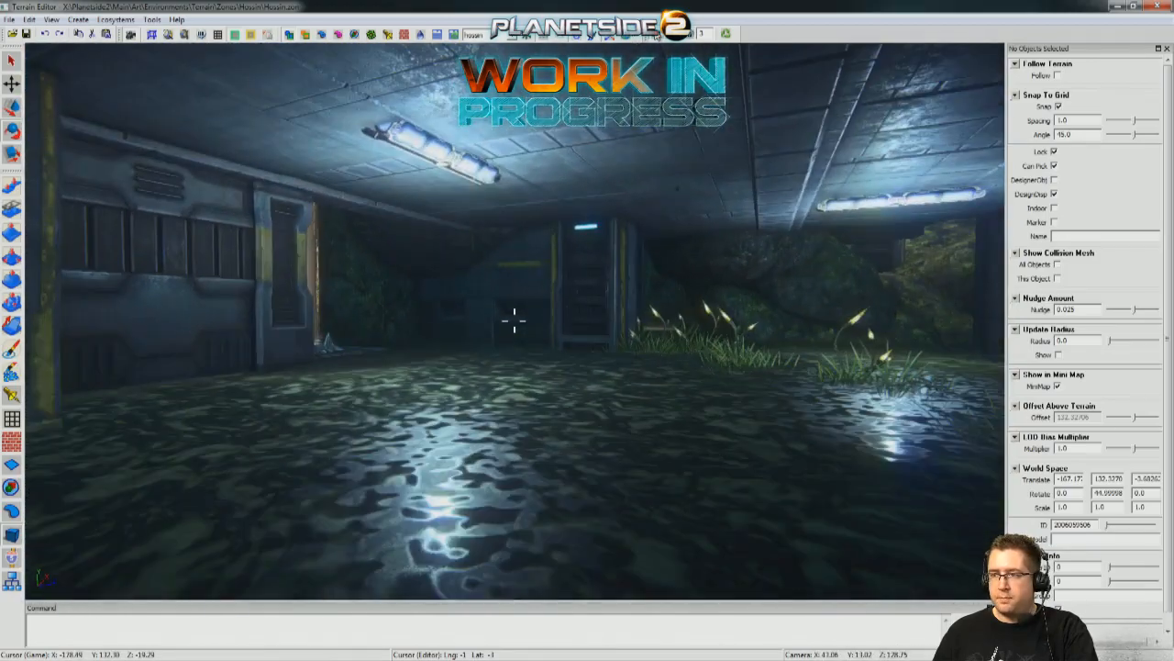
key(s)
Survey the outpost's buildings, platforms, stairs and floodlit swamp to check the overall night lighting.
key(s)
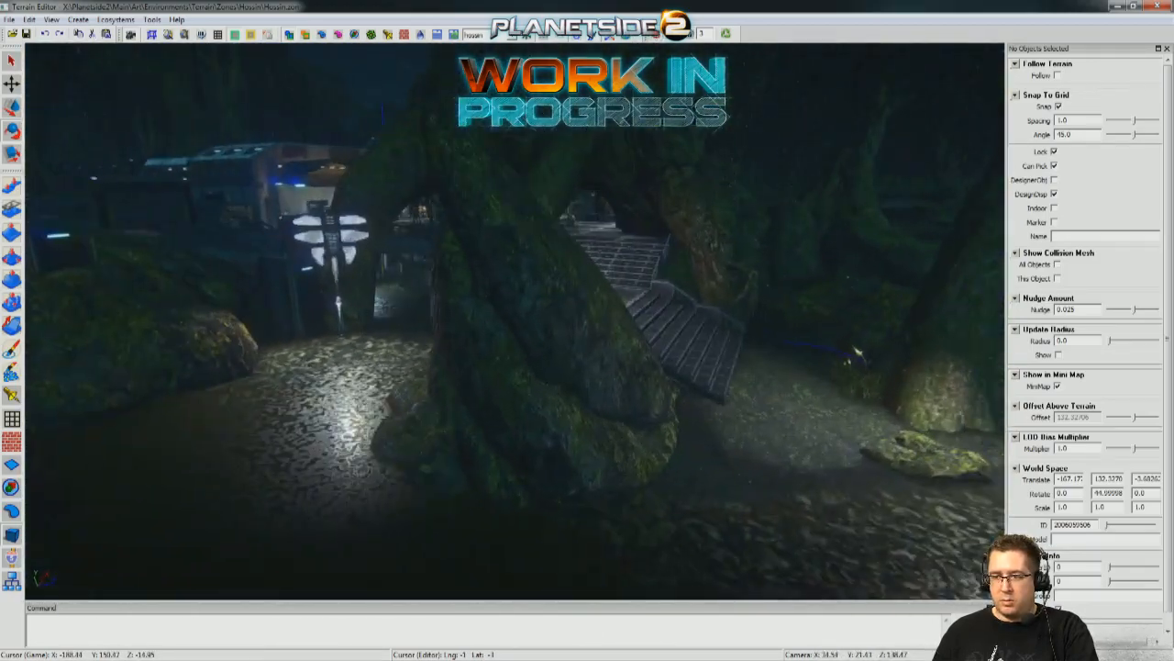
key(s)
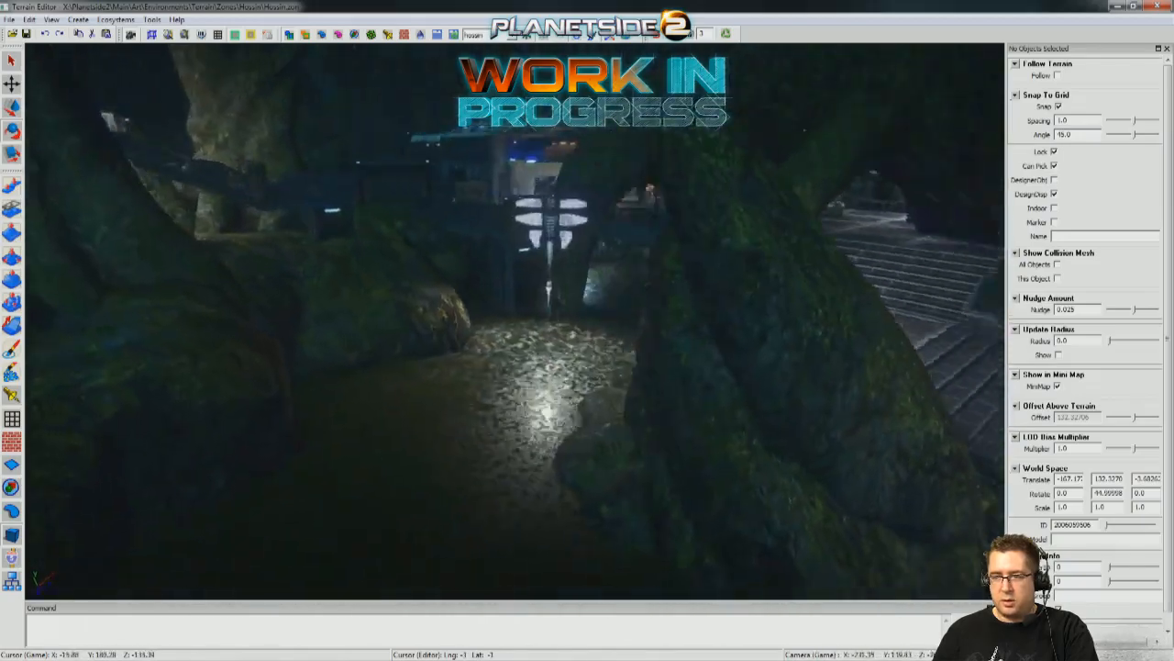
key(s)
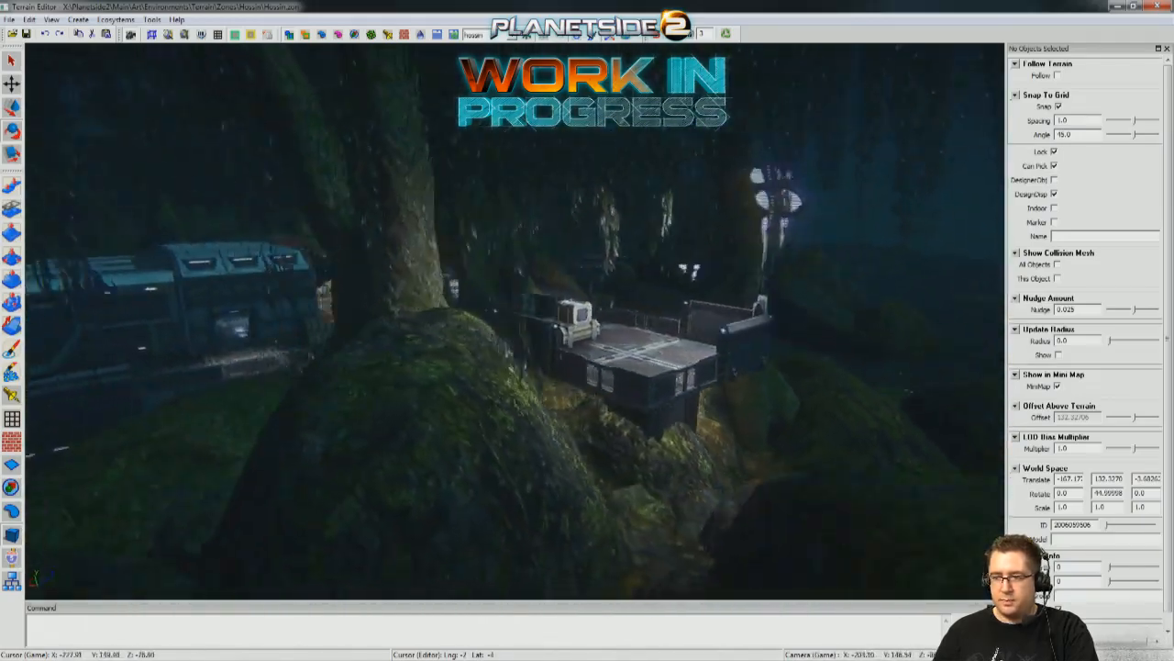
key(w)
key(w)
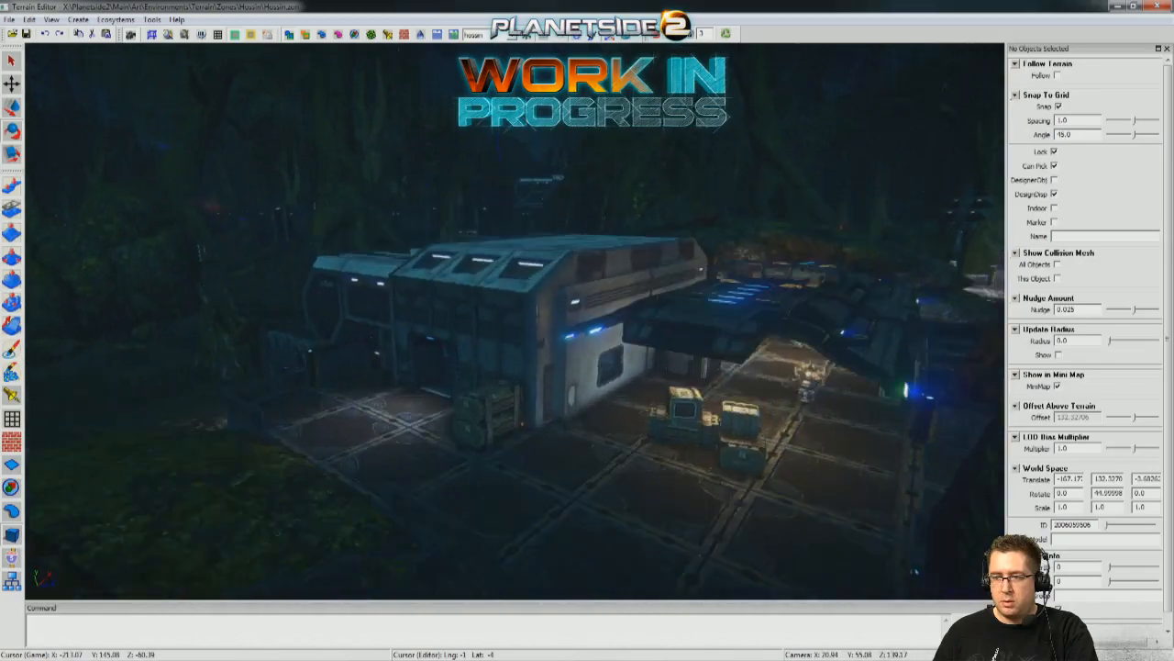
key(s)
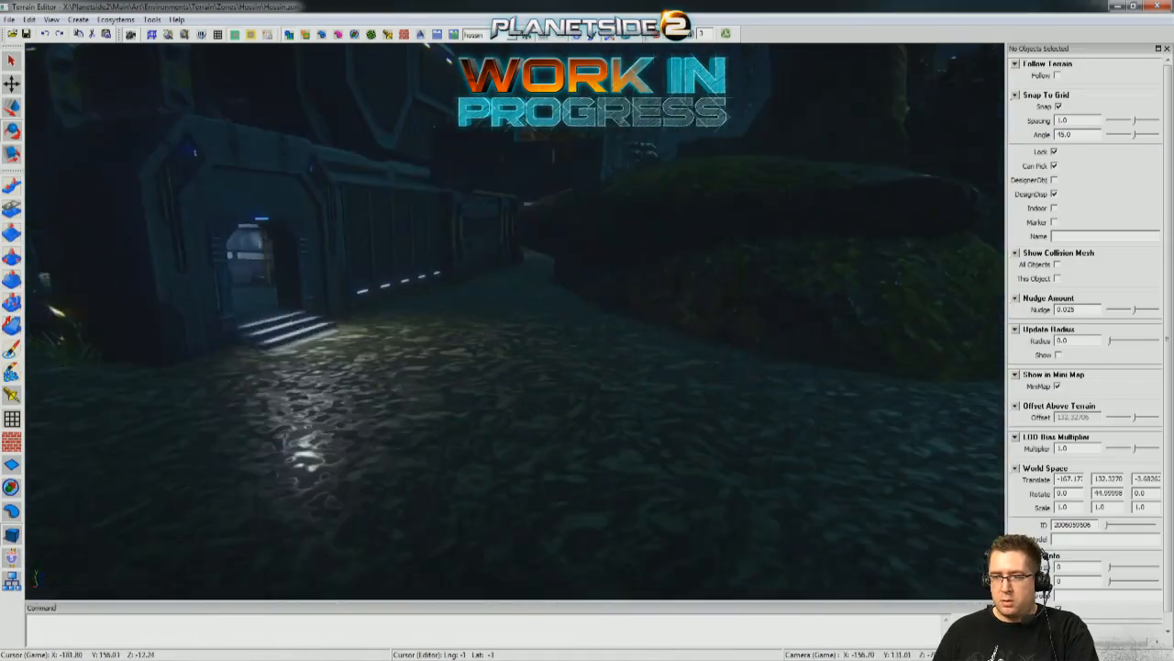
key(w)
key(w)
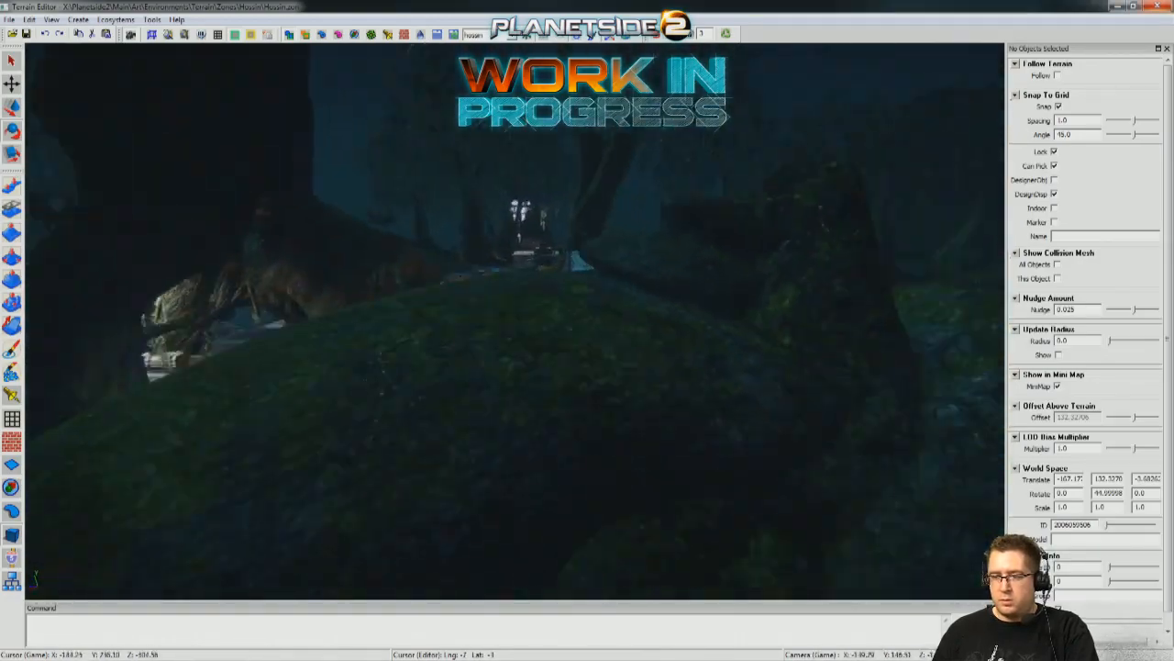
key(w)
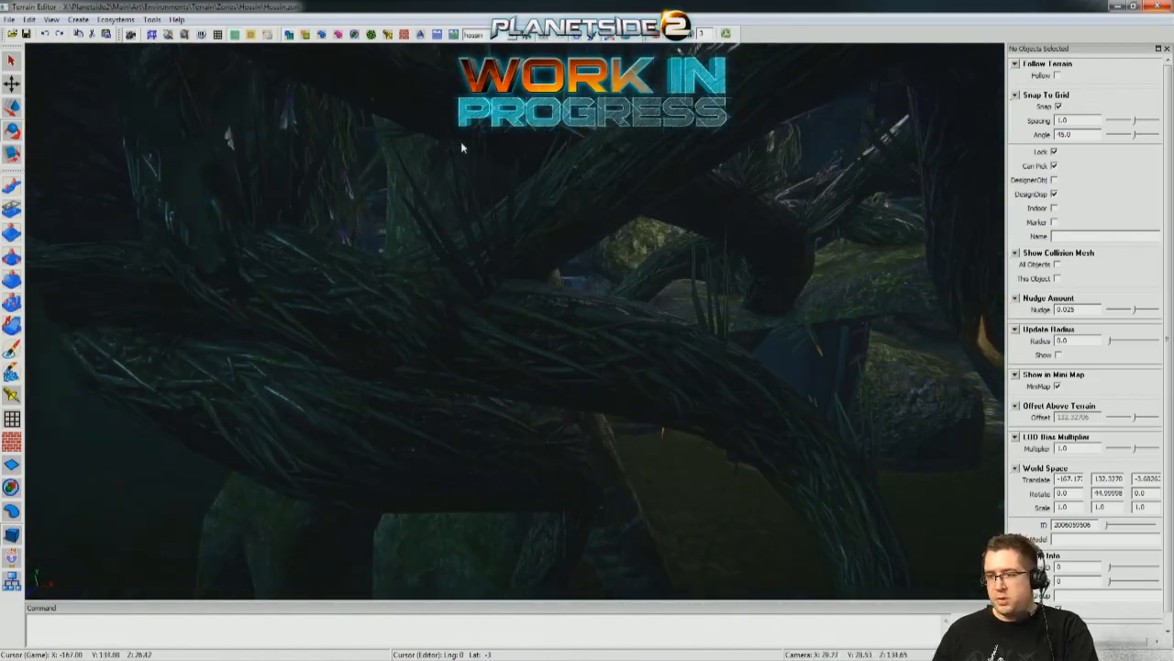
key(s)
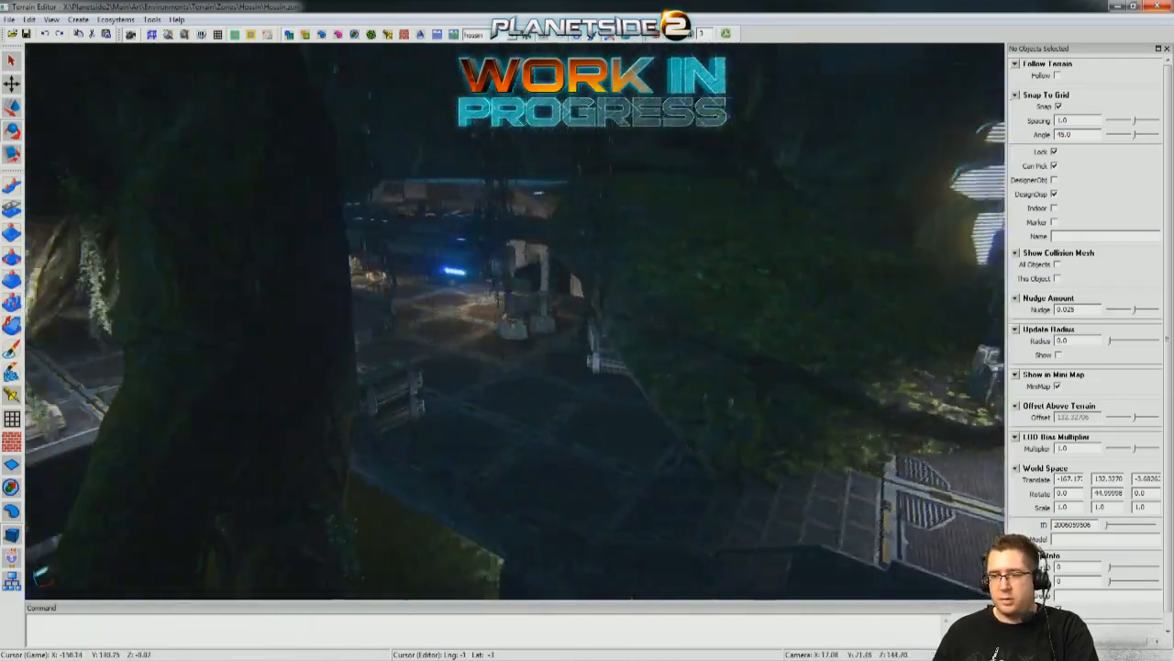
key(w)
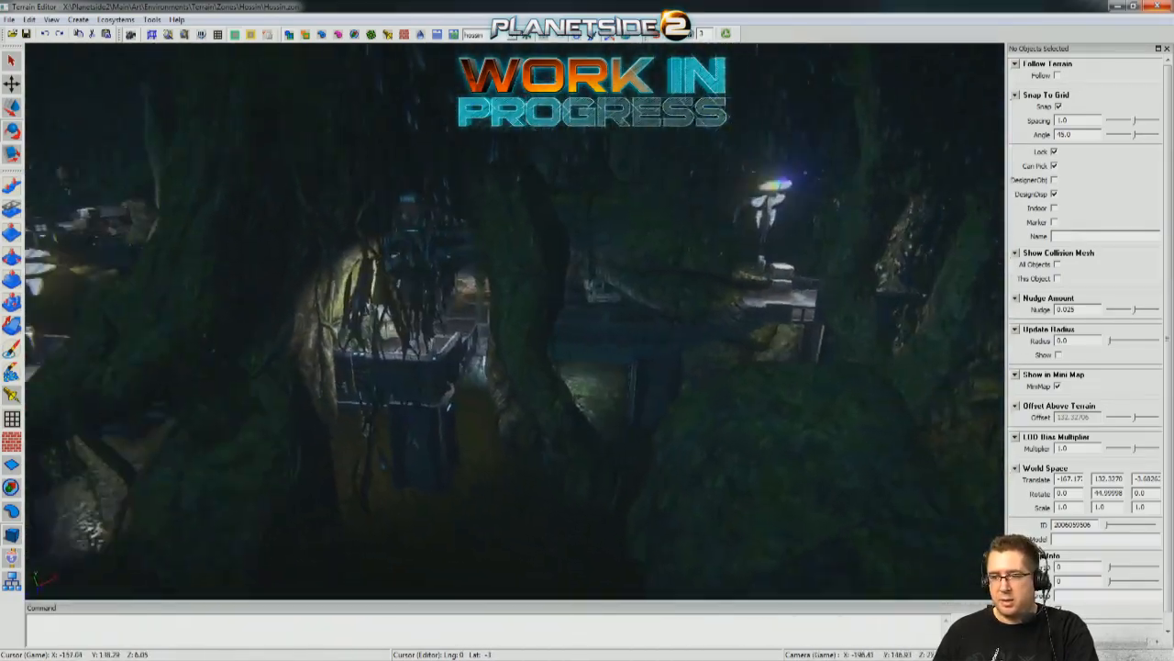
key(w)
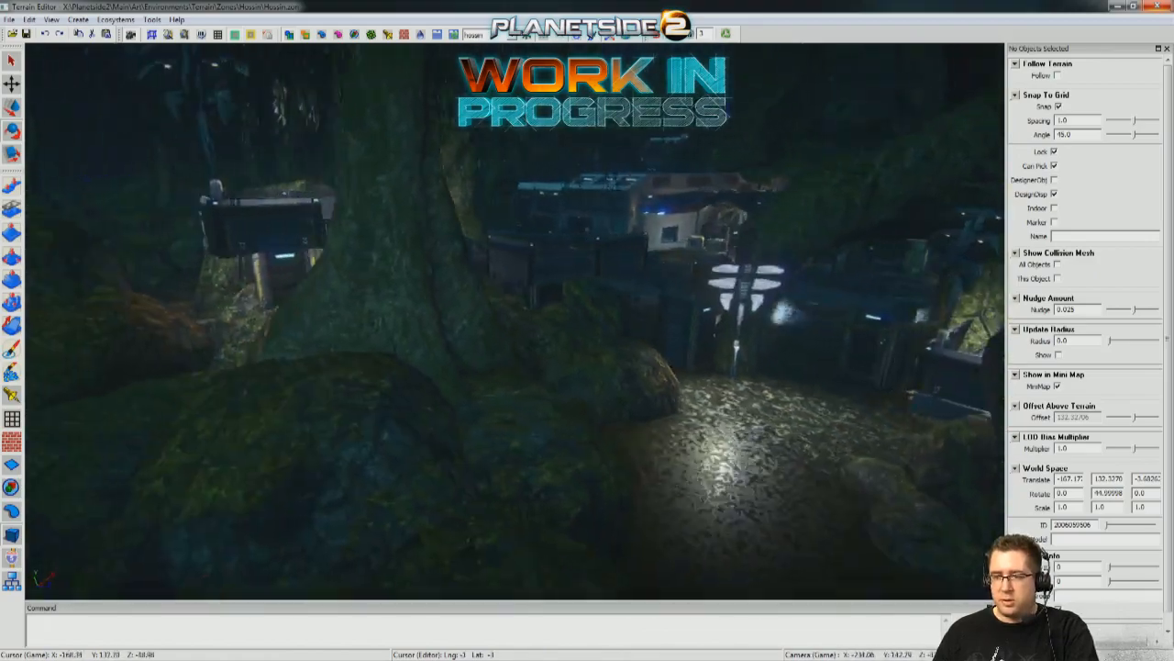
Survey the outpost's side deck, building entrances, stairs and mossy rocks to find areas that still need lighting.
key(w)
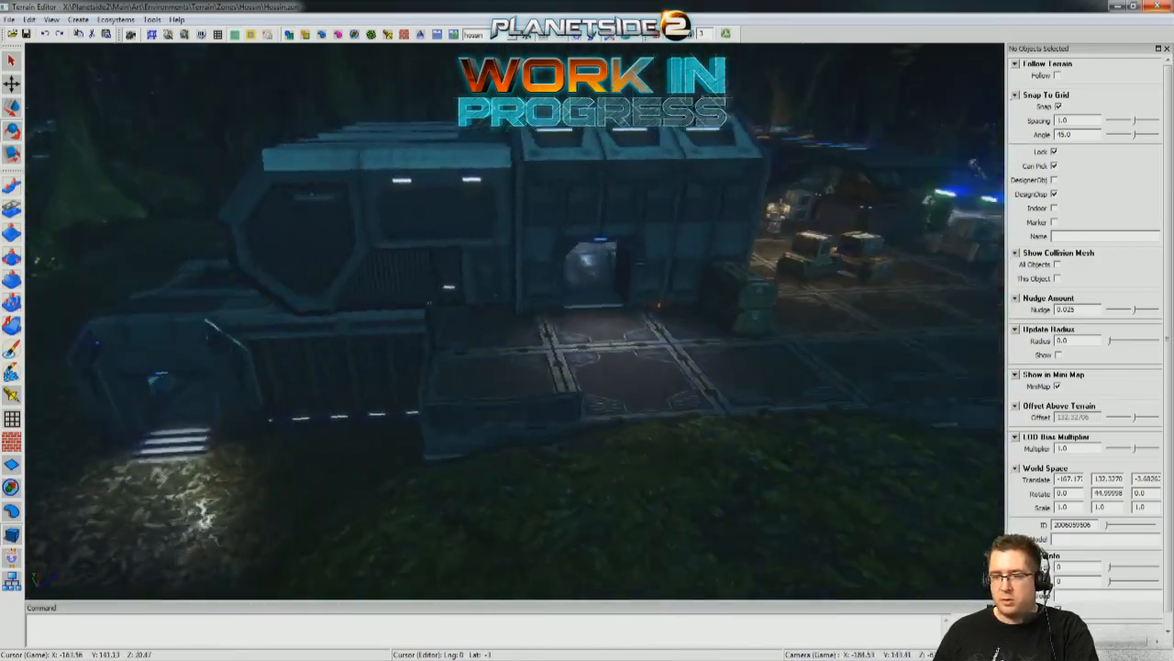
key(w)
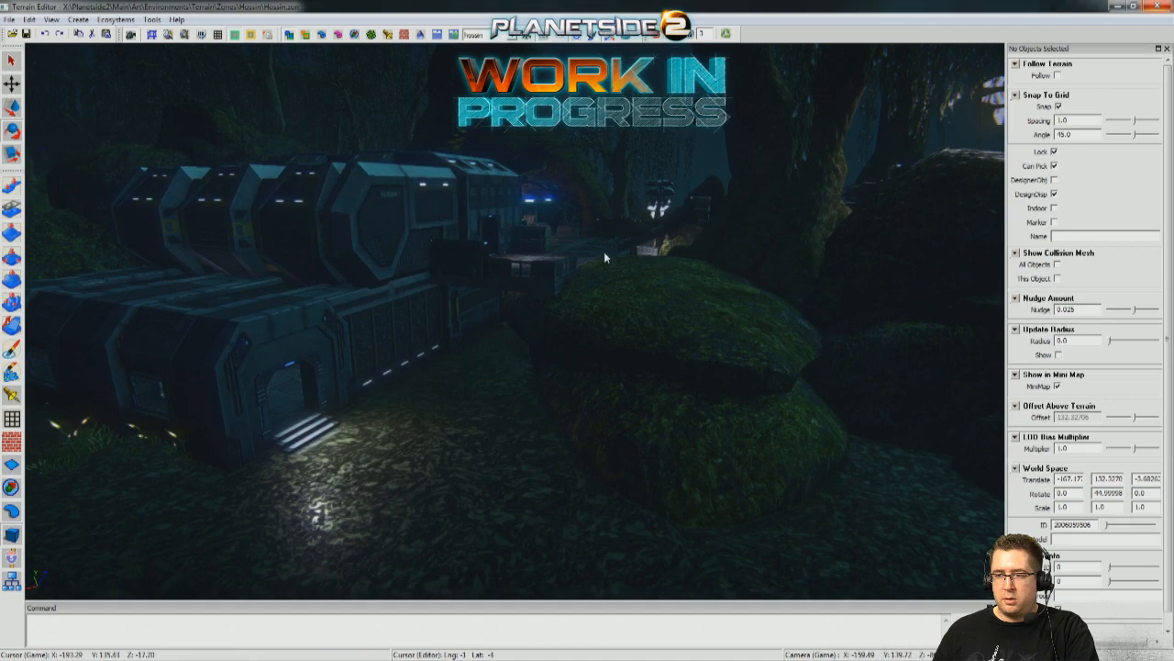
alt+drag(625, 345, 431, 407)
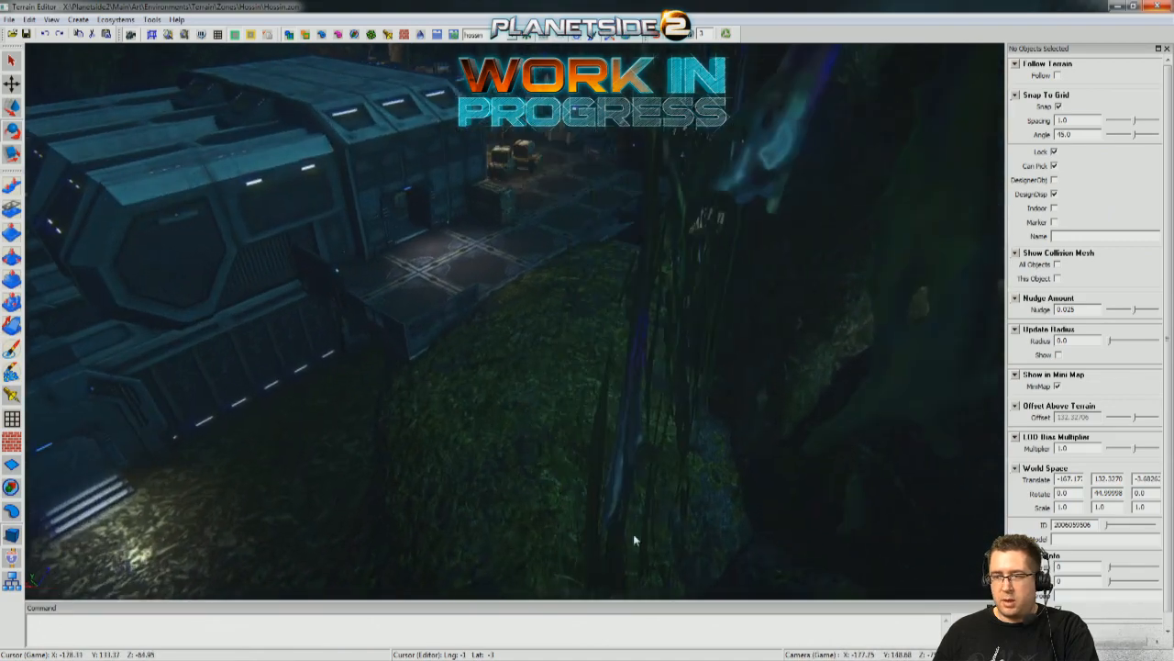
key(w)
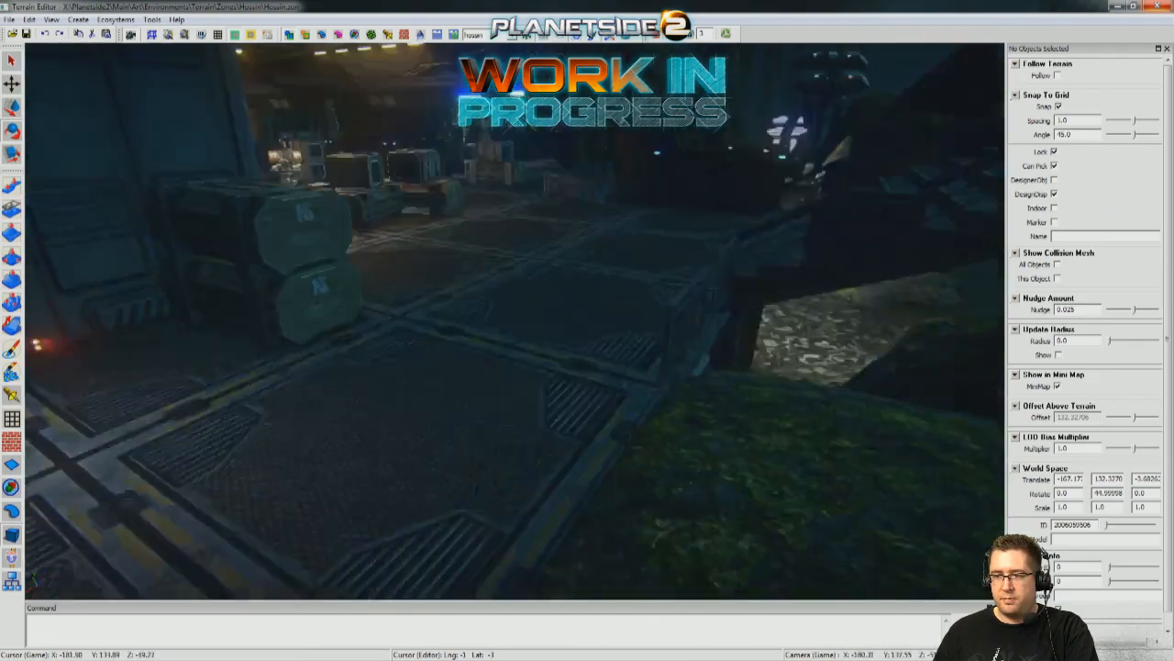
key(s)
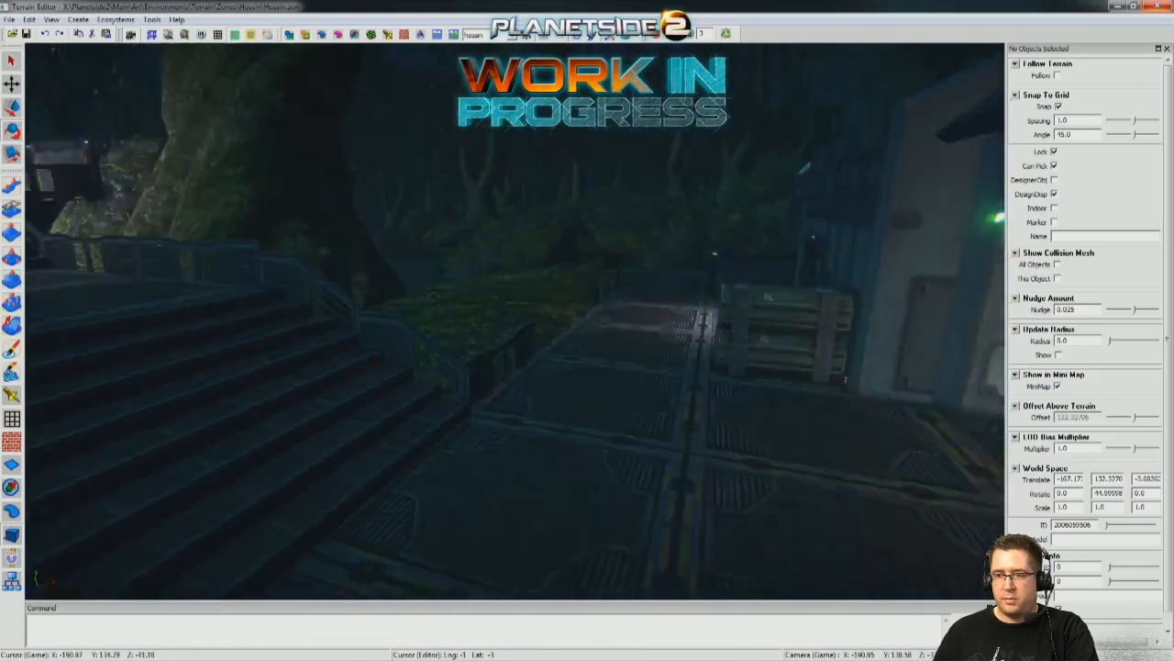
key(s)
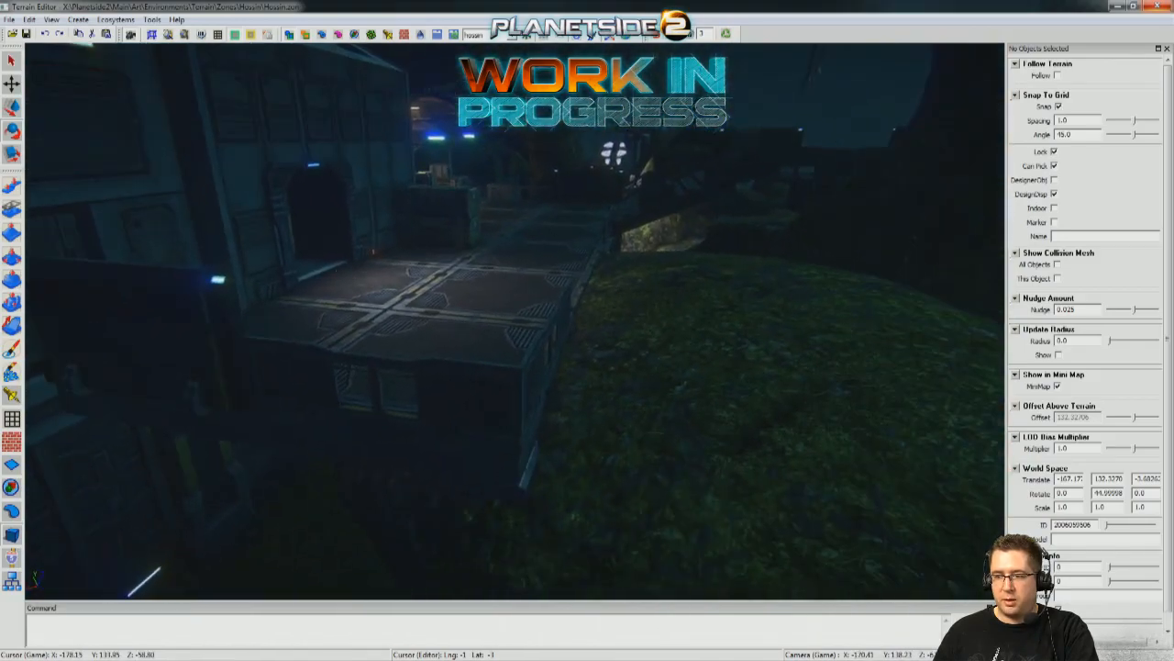
key(s)
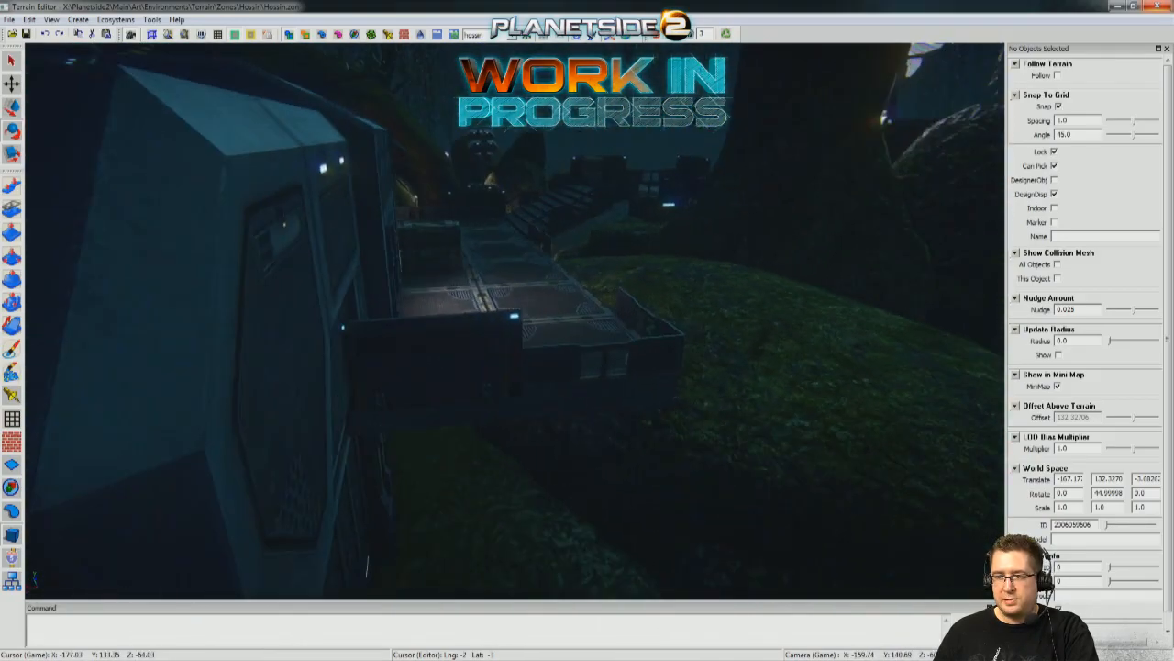
key(s)
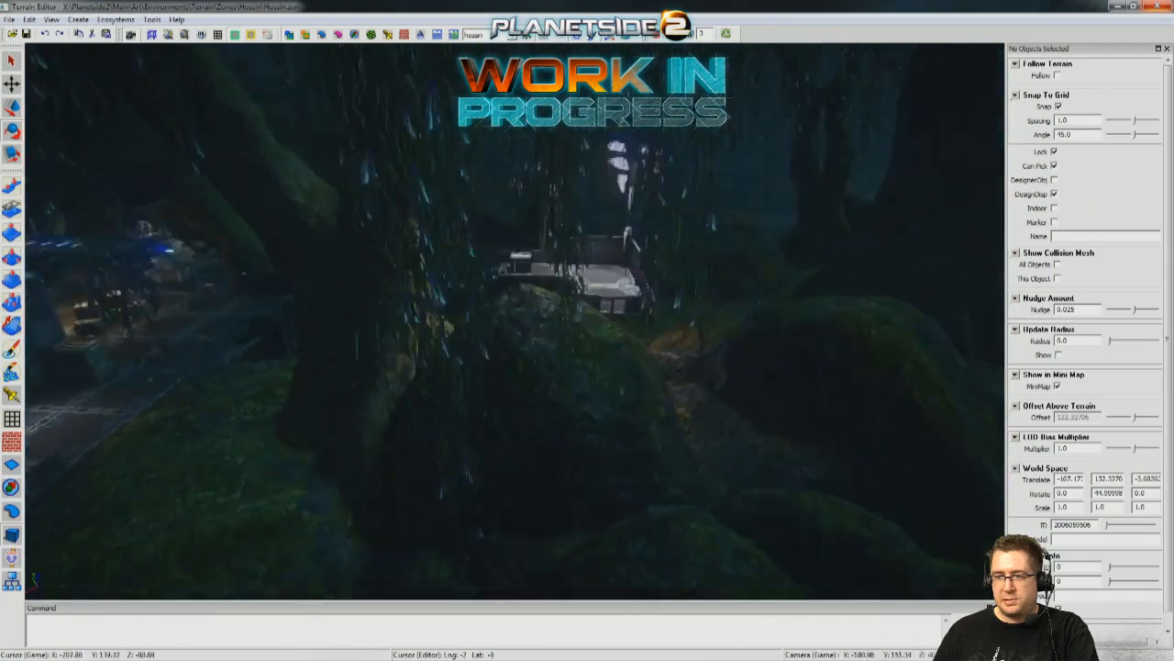
key(w)
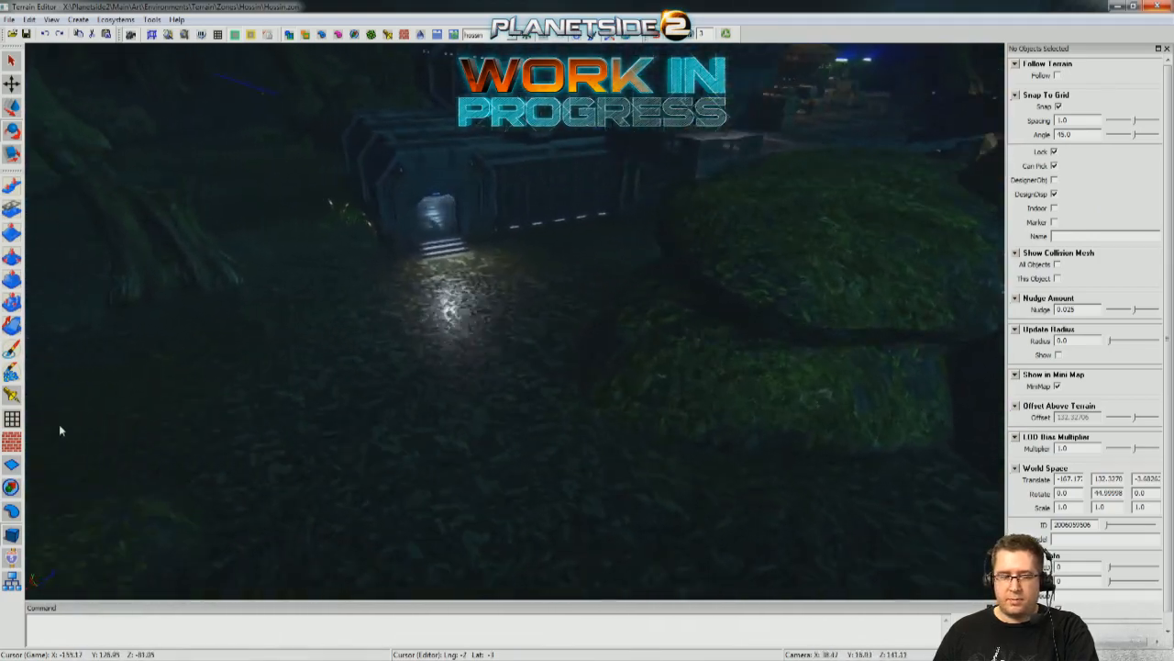
key(a)
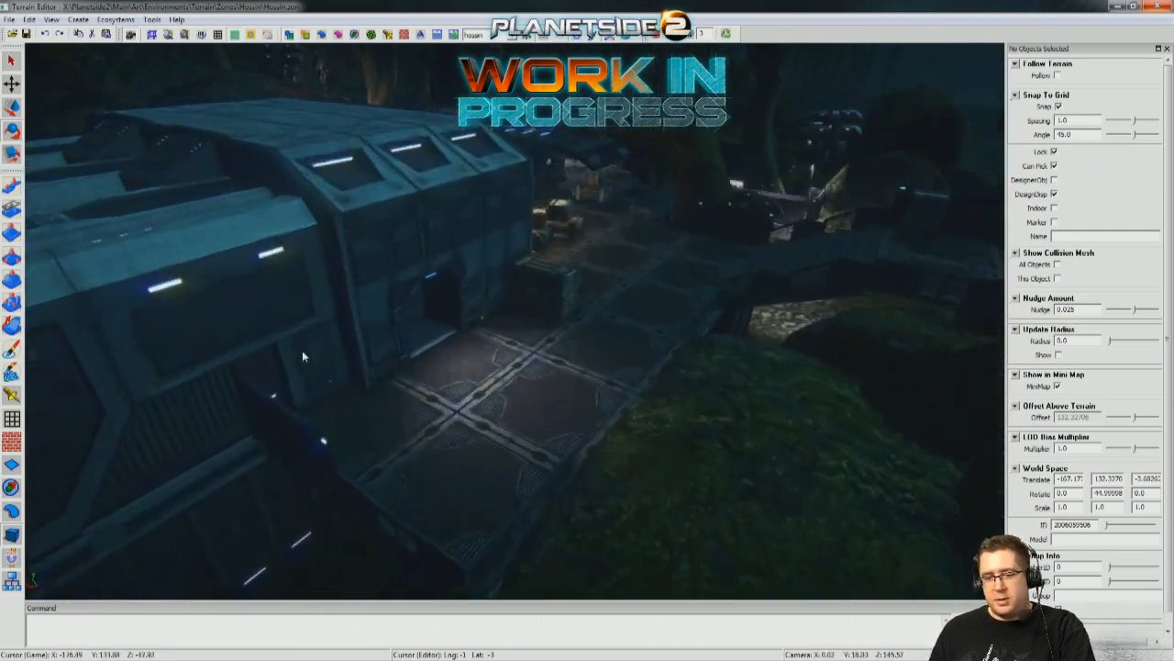
Place a floodlight tower group on the unlit side deck next to the building.
click(8, 487)
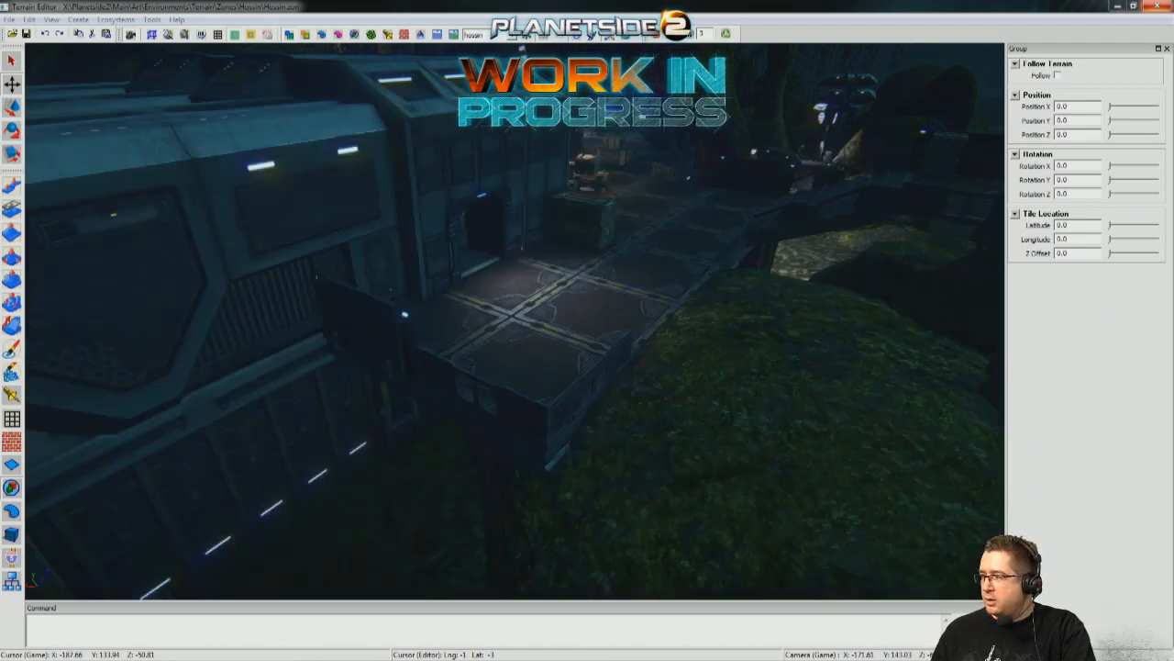
scroll(638, 465, down, 3)
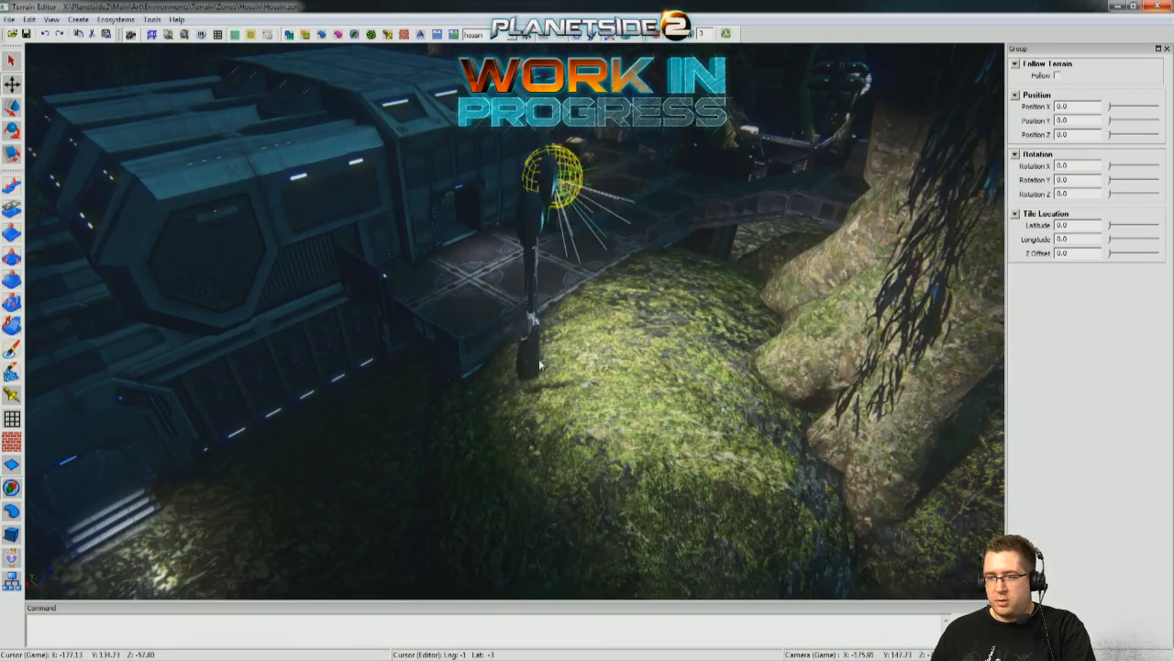
middle_drag(670, 409, 733, 419)
middle_drag(359, 352, 581, 383)
scroll(581, 382, up, 2)
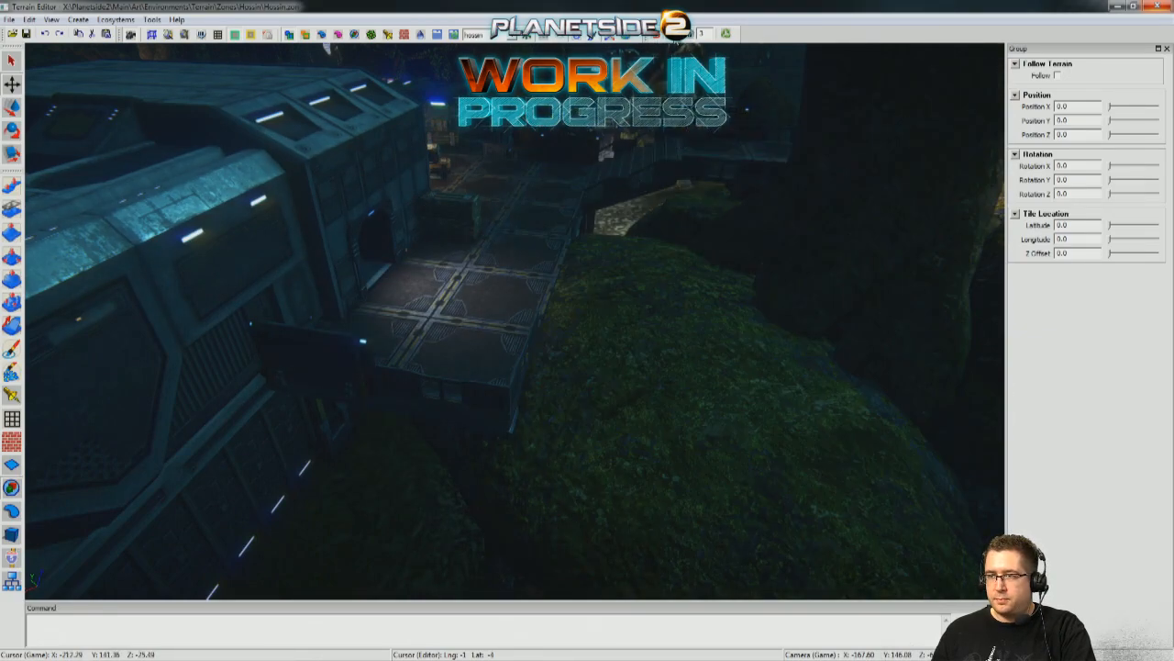
click(395, 337)
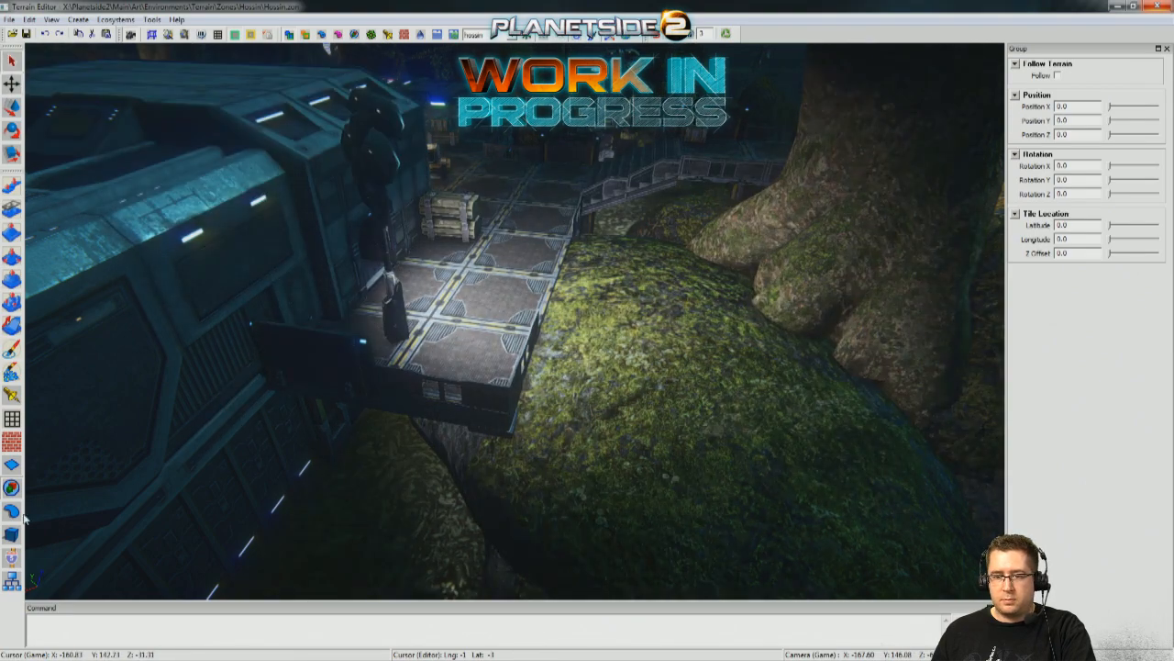
Select the new floodlight tower group, shift it along the deck to X about -168.3, and turn snapping off.
click(10, 552)
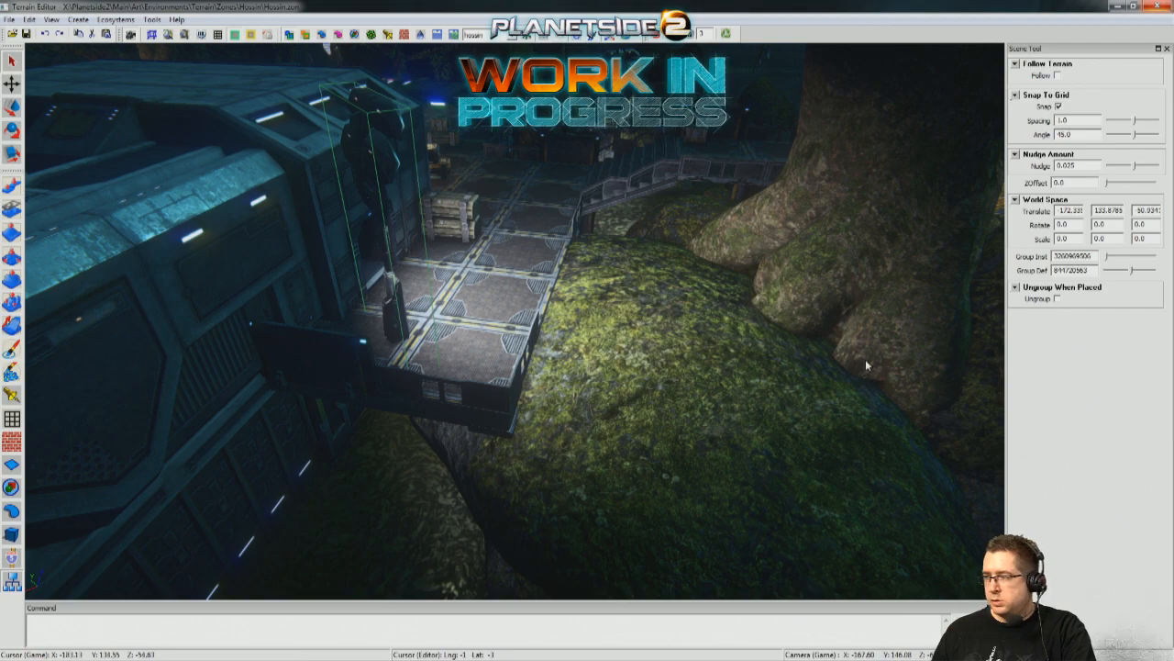
middle_drag(886, 363, 656, 367)
middle_drag(404, 257, 592, 246)
key(w)
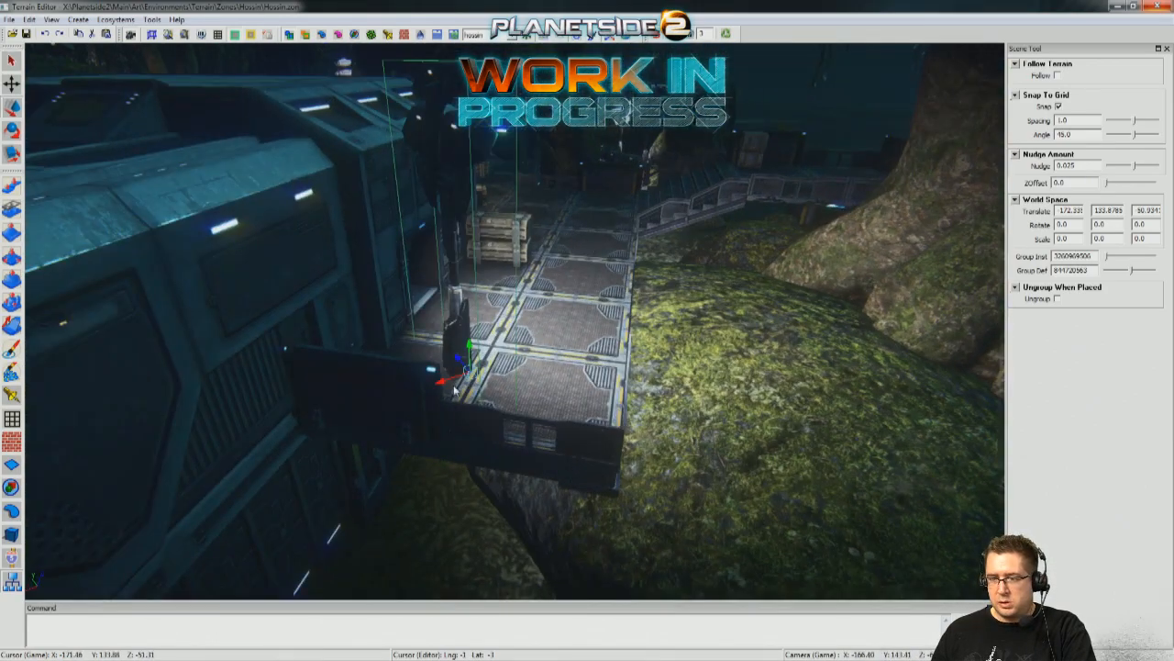
drag(436, 382, 307, 393)
middle_drag(306, 393, 138, 385)
key(x)
drag(441, 373, 396, 385)
right_drag(393, 385, 542, 338)
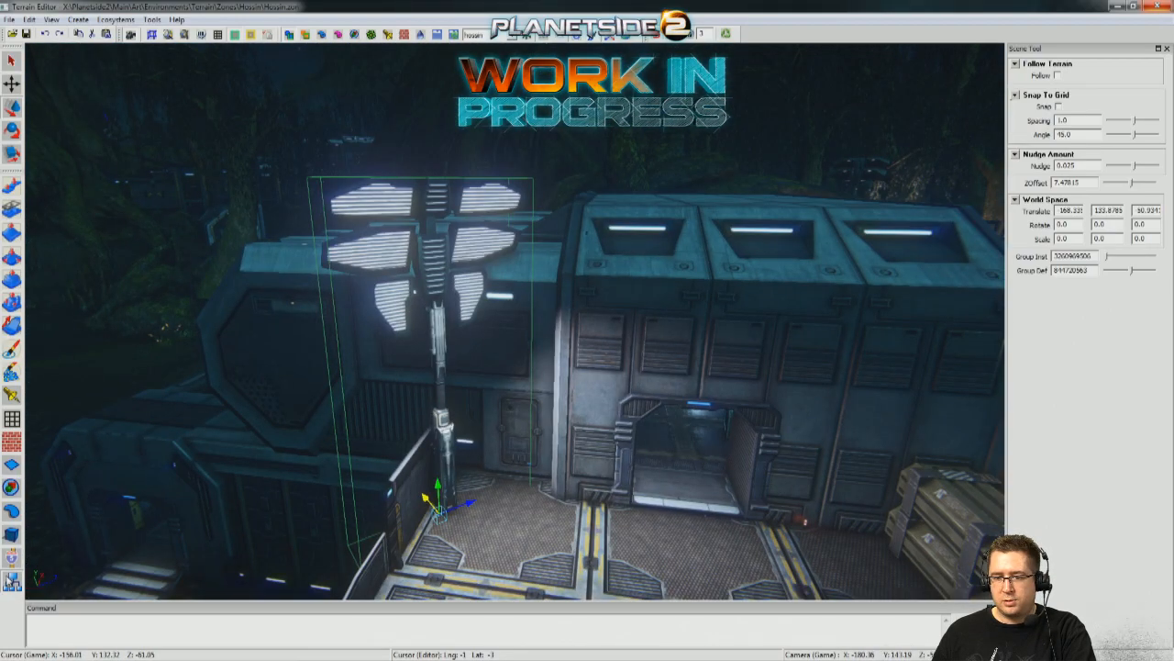
Display the light markers and set the new floodlight tower's spot light radius to 25.
click(12, 395)
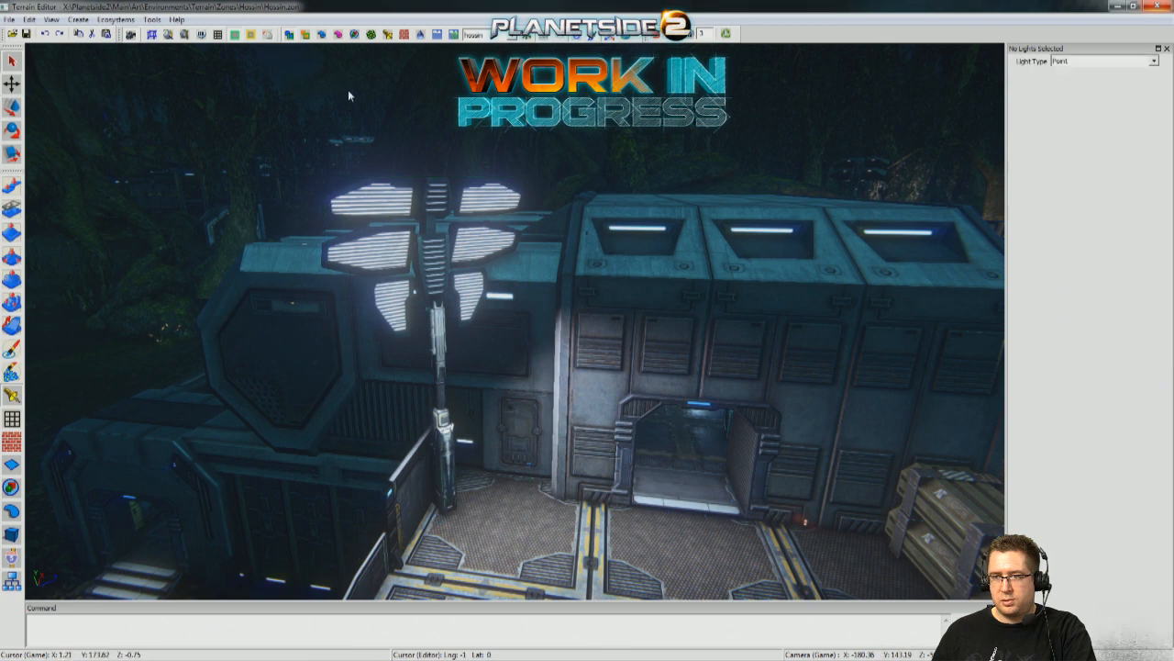
click(355, 34)
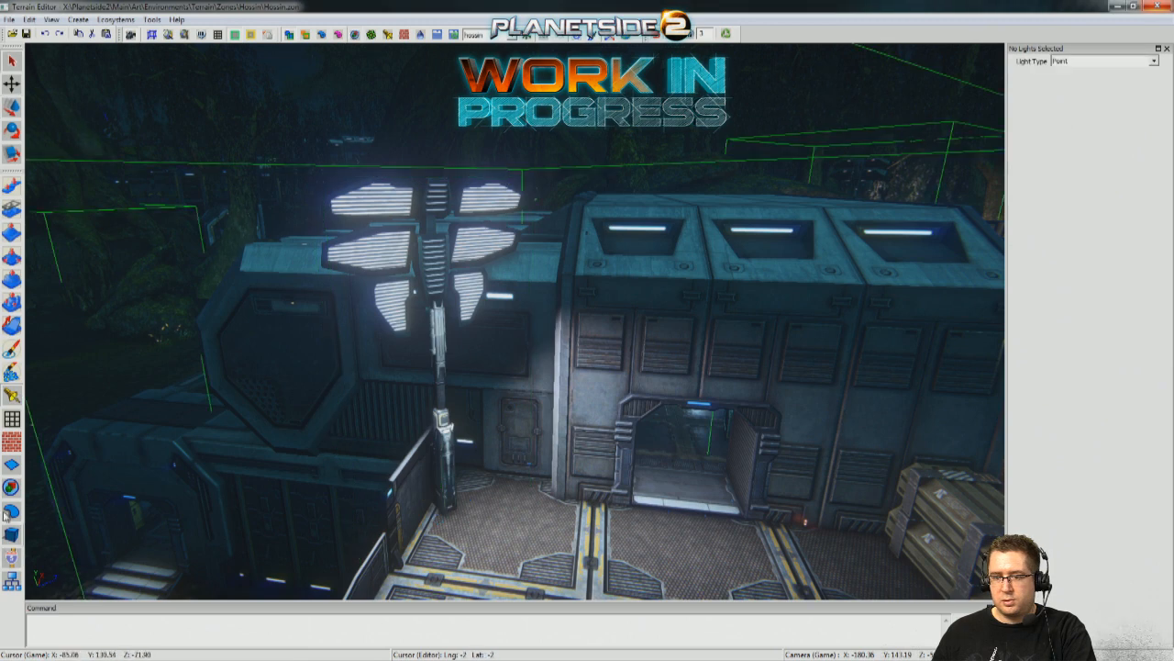
click(387, 35)
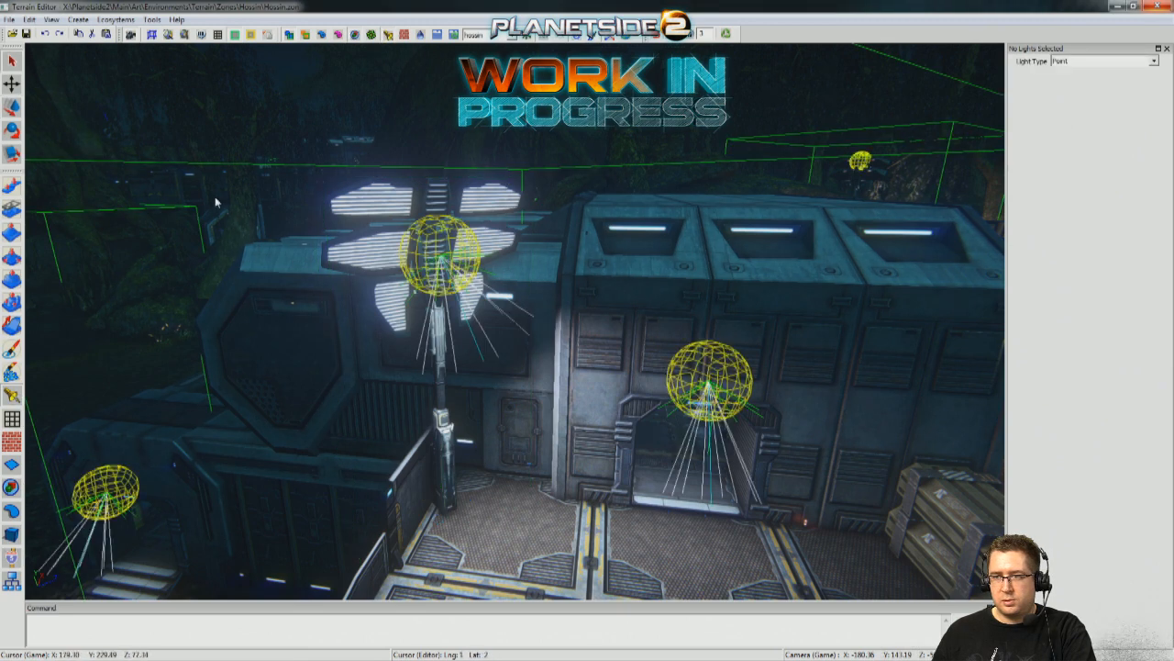
click(428, 225)
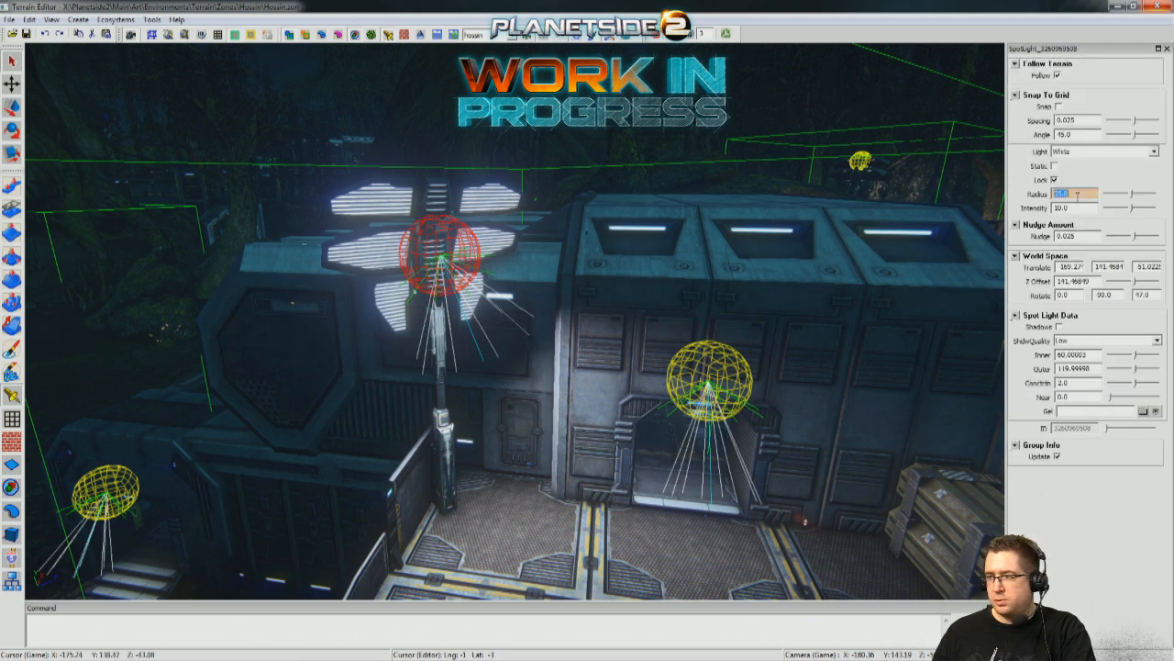
text(25)
key(Return)
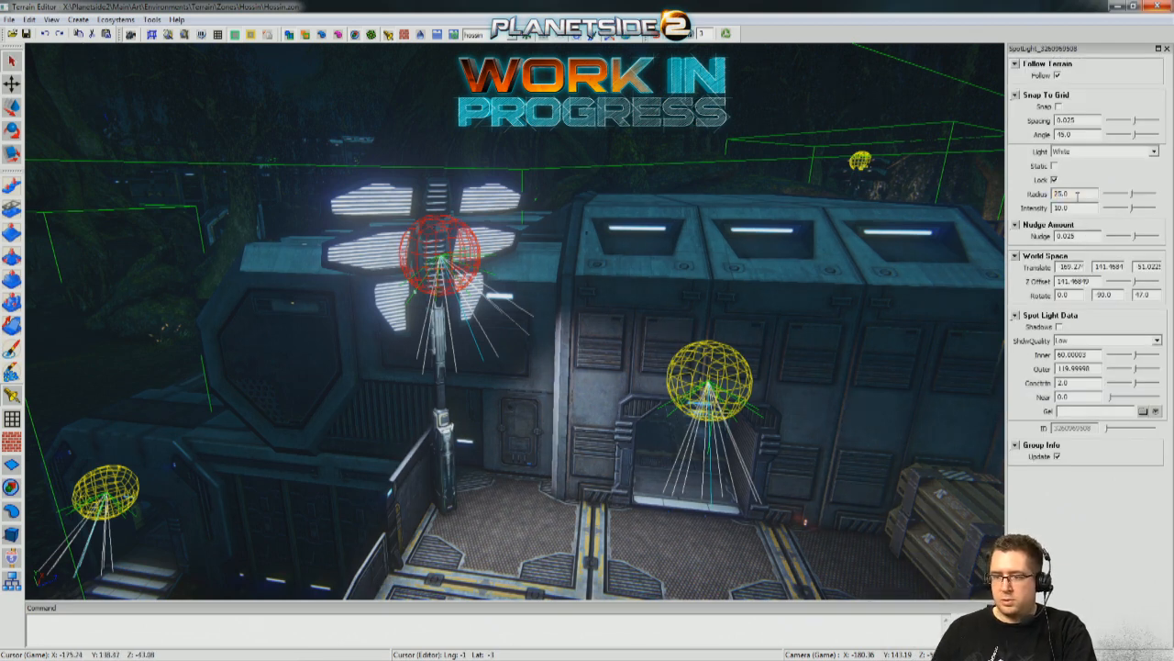
Deselect the spot light and examine the floodlit side deck from the swamp, the stairs and the neighbouring platforms.
middle_drag(630, 450, 385, 613)
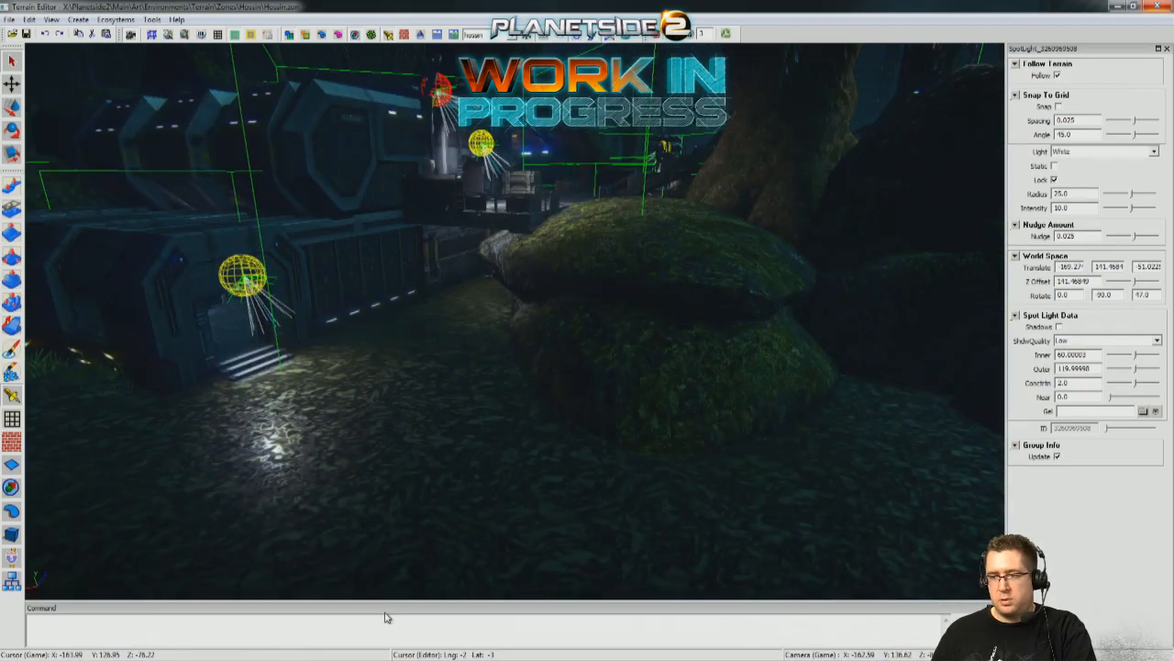
click(492, 470)
middle_drag(492, 471, 514, 409)
key(w)
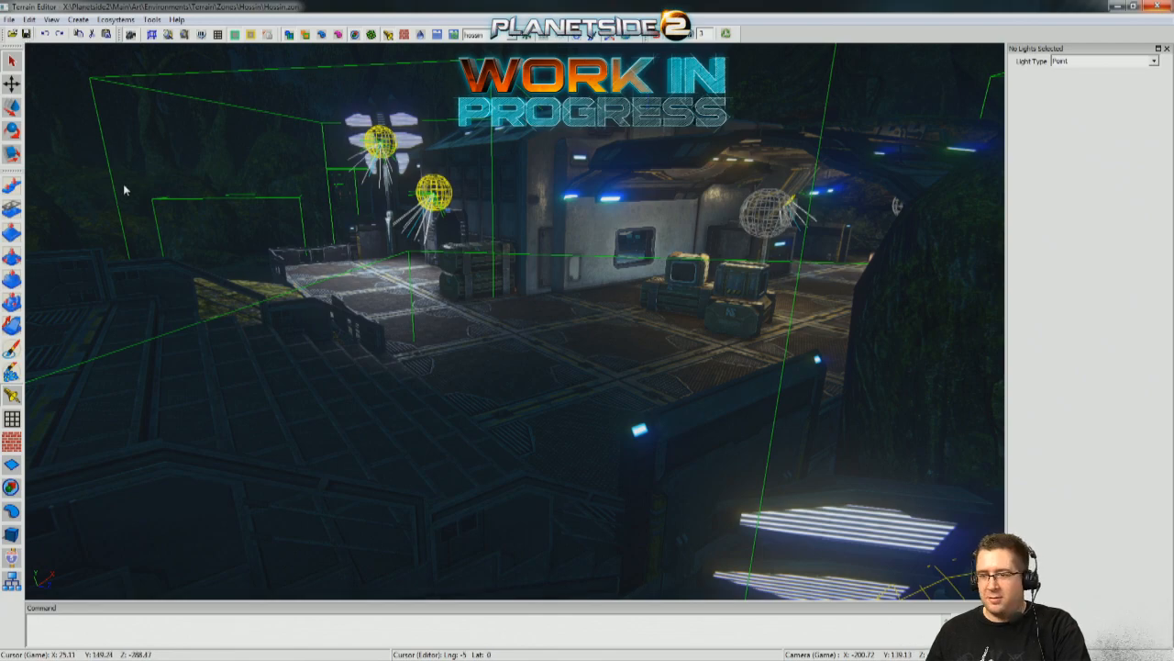
key(s)
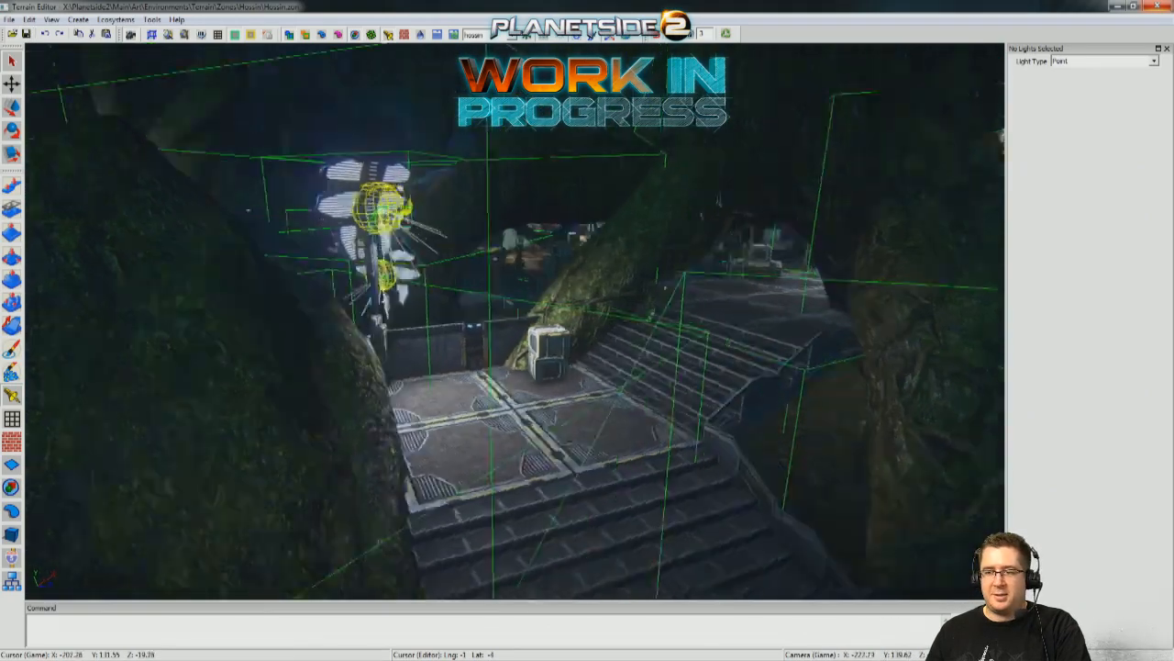
key(s)
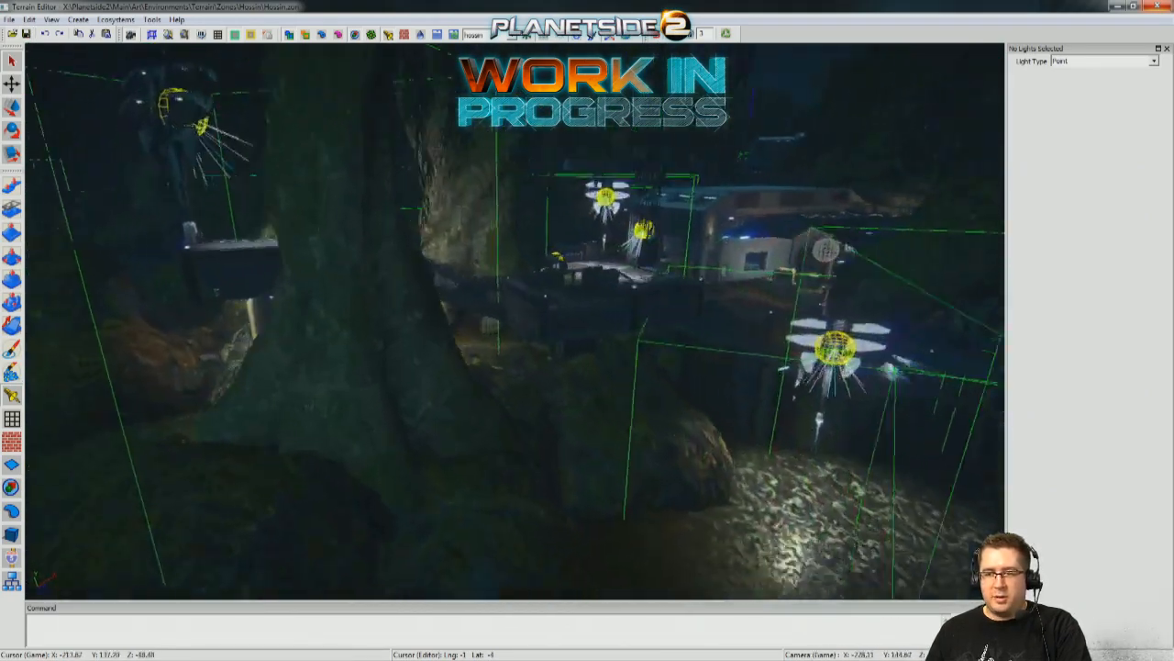
key(w)
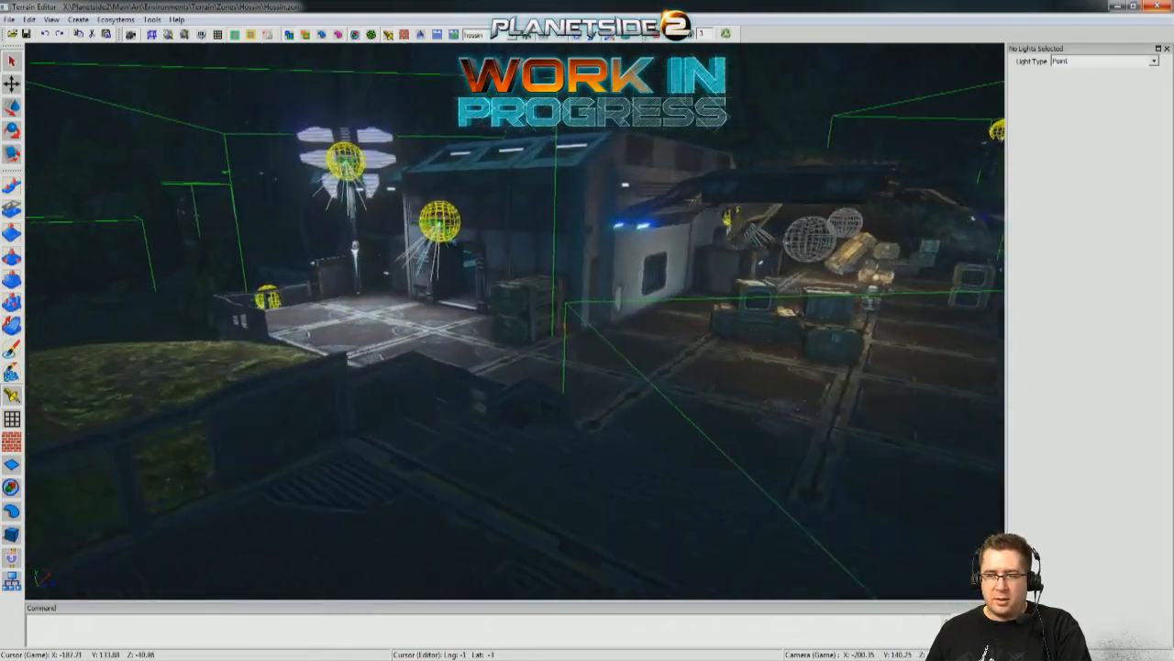
key(s)
key(w)
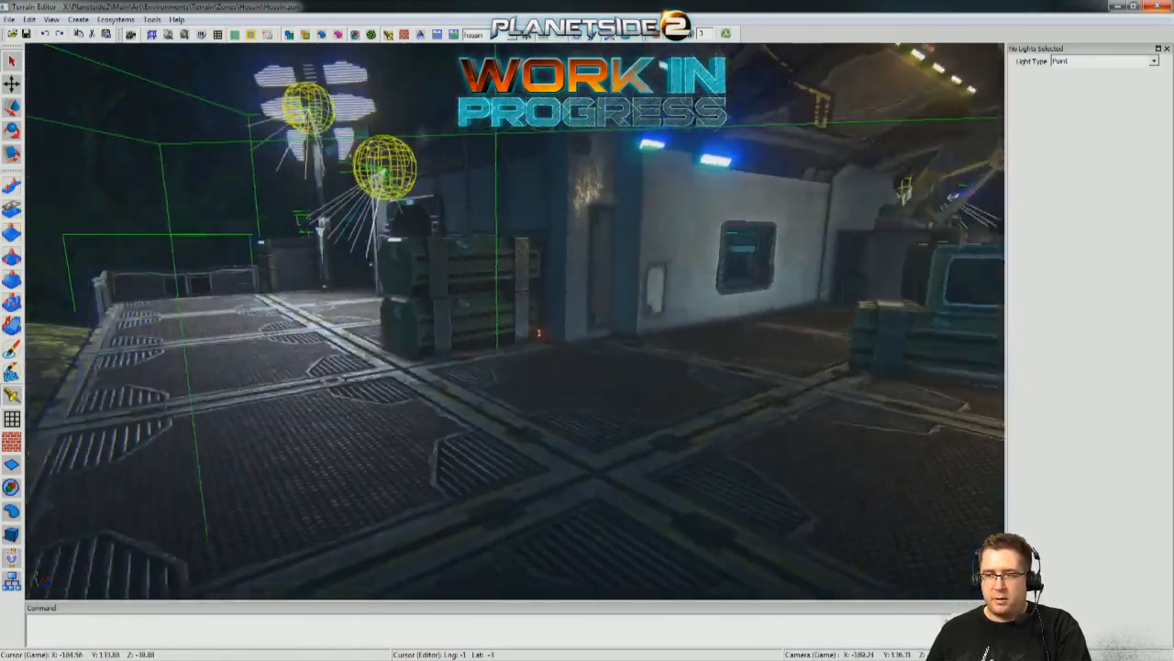
key(s)
key(s)
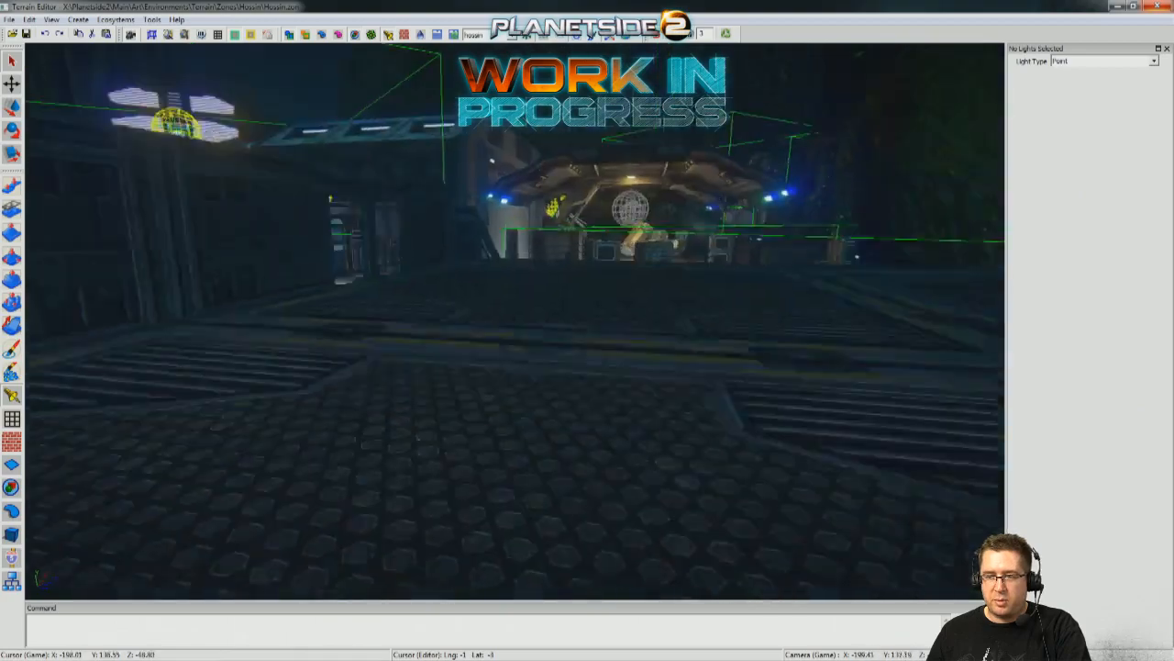
Inspect the lighting at walking height across the main deck, at the building doorway and around the crates under the canopy.
key(w)
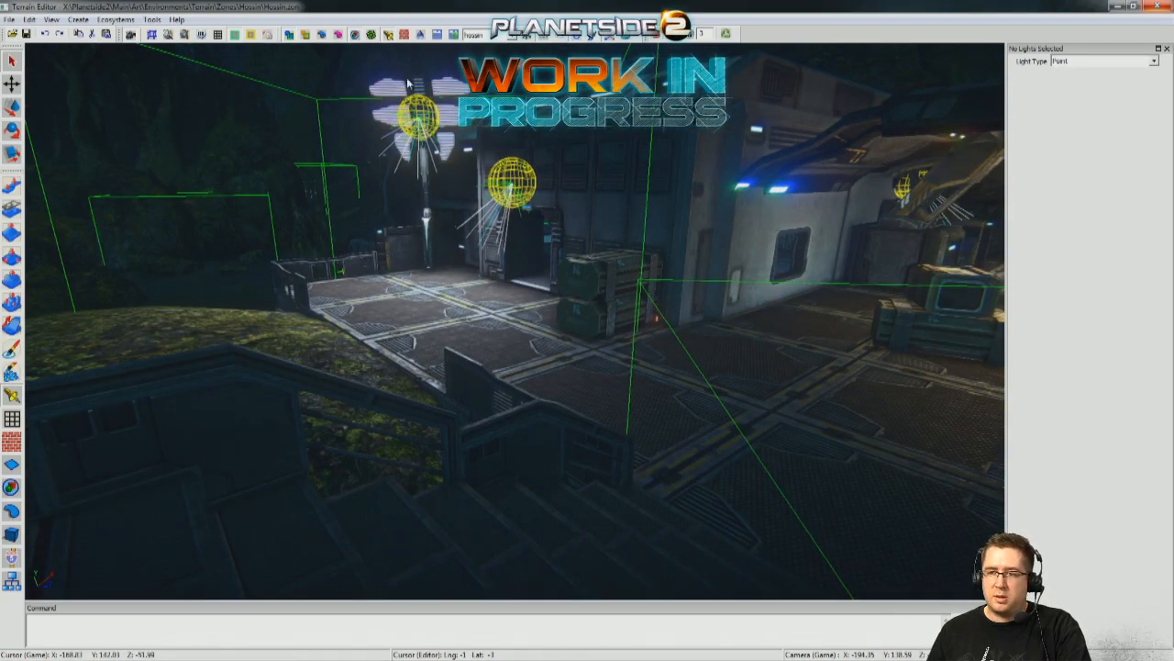
key(s)
key(w)
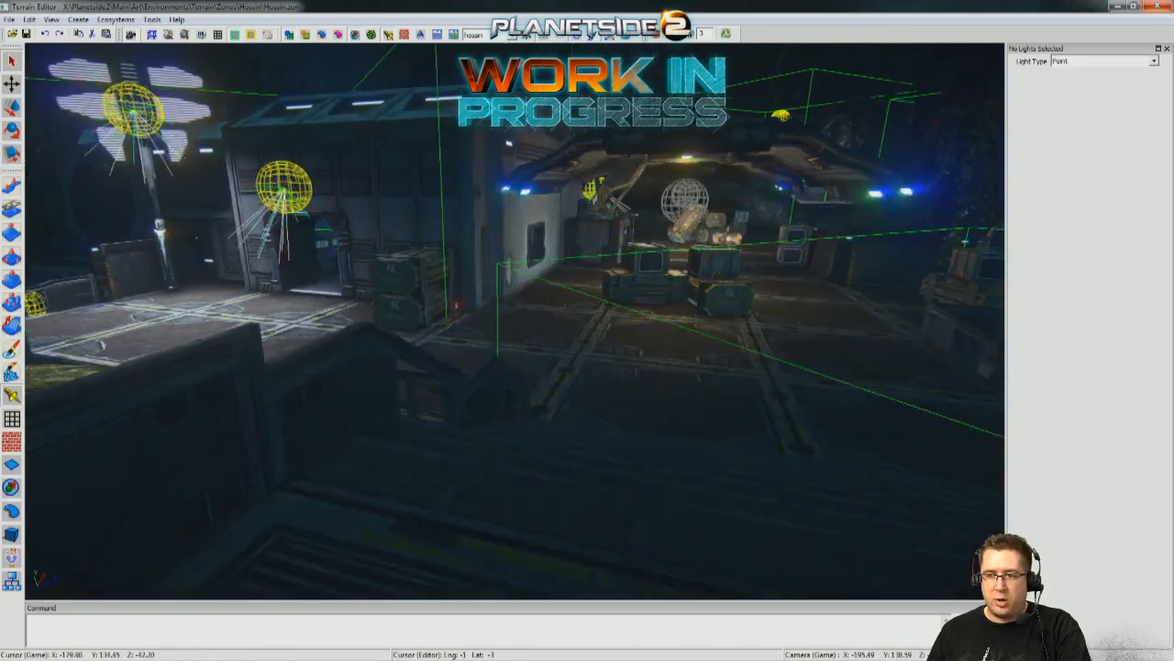
key(w)
key(w)
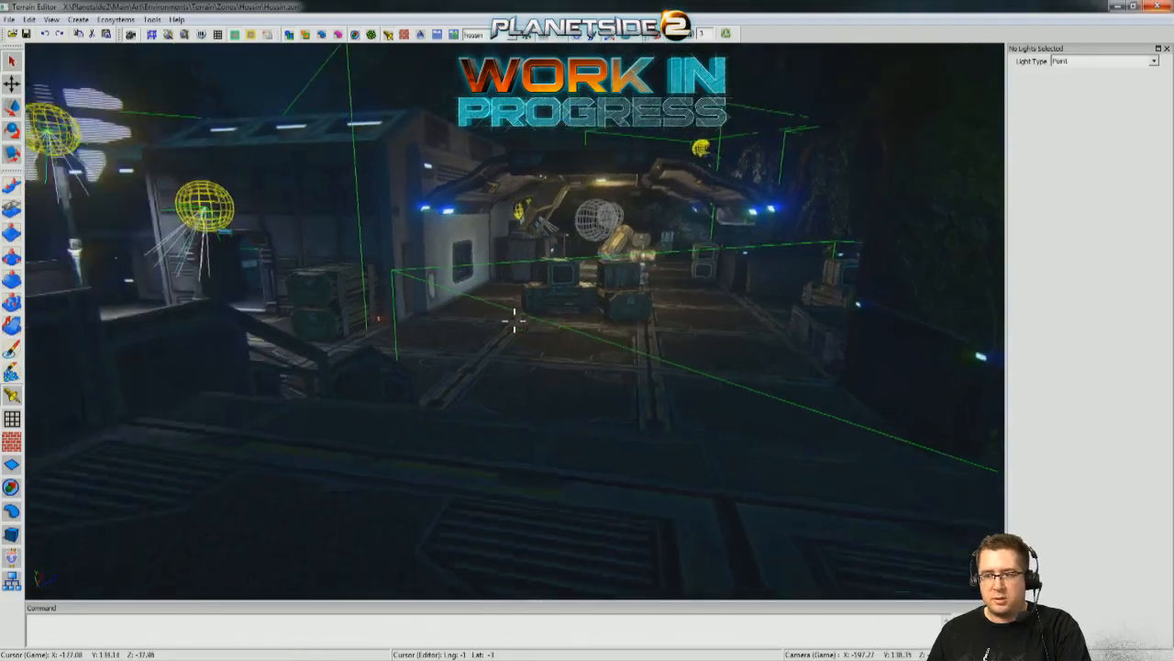
key(w)
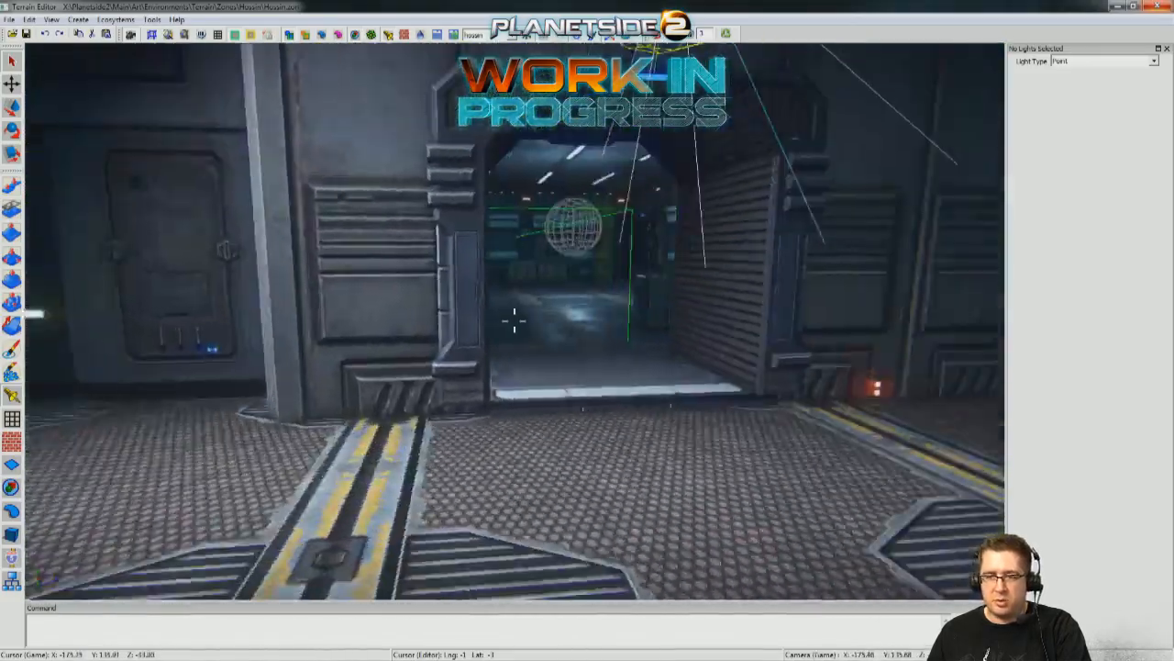
key(w)
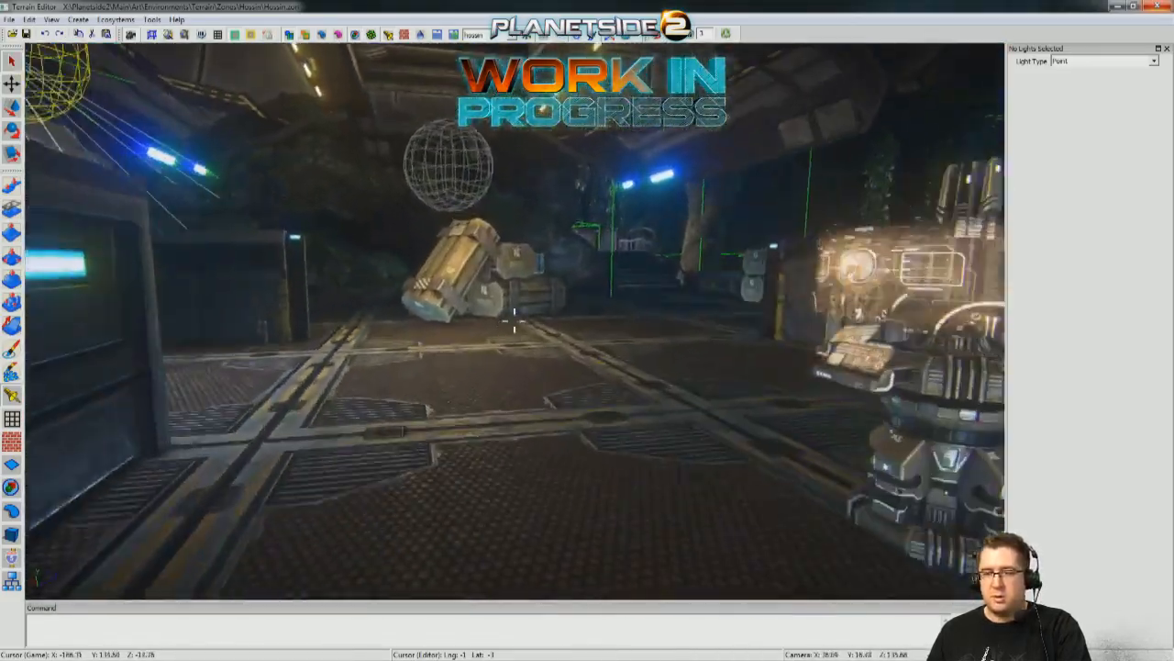
key(w)
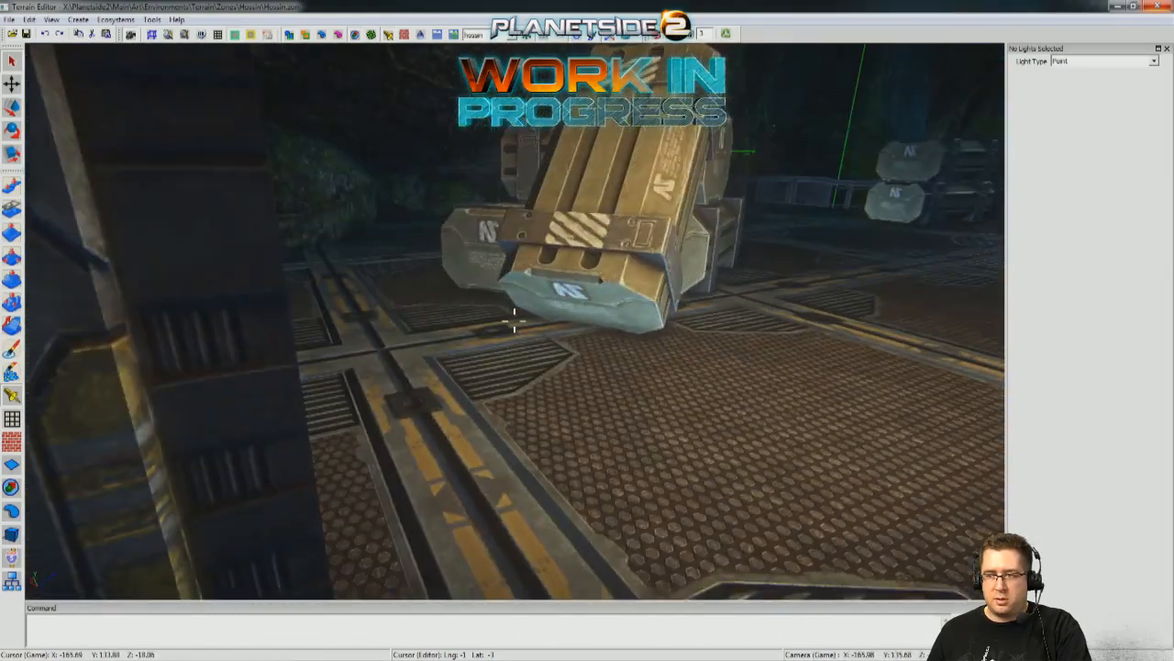
Select the three point lights at the ceiling fixtures beneath the deck.
key(d)
key(s)
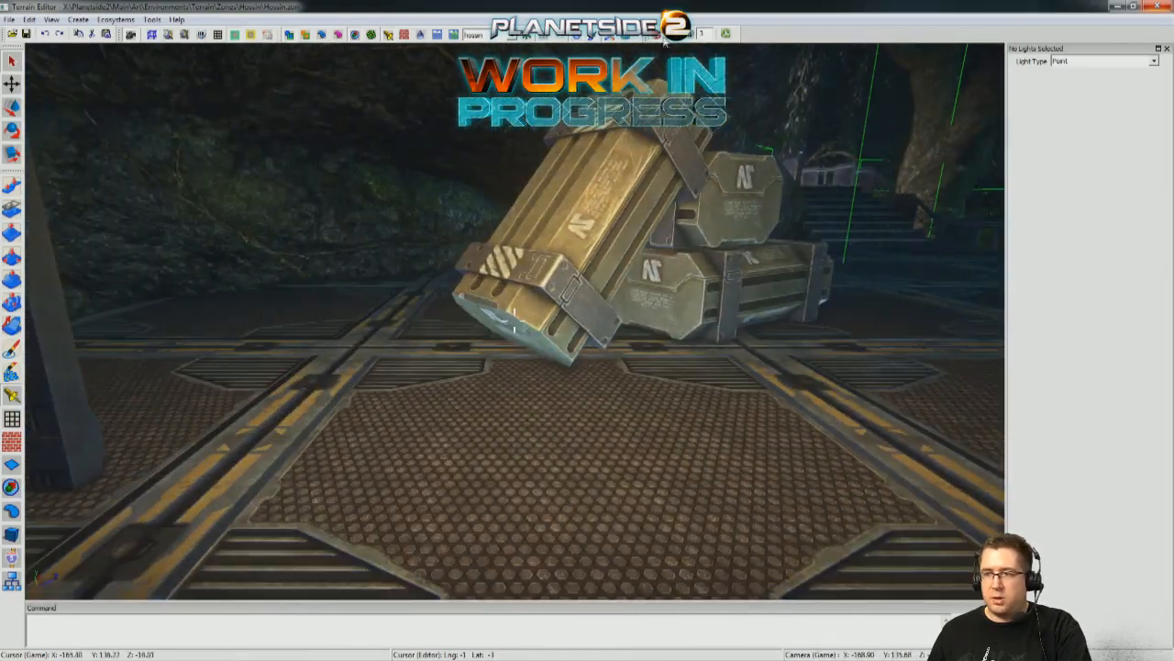
key(s)
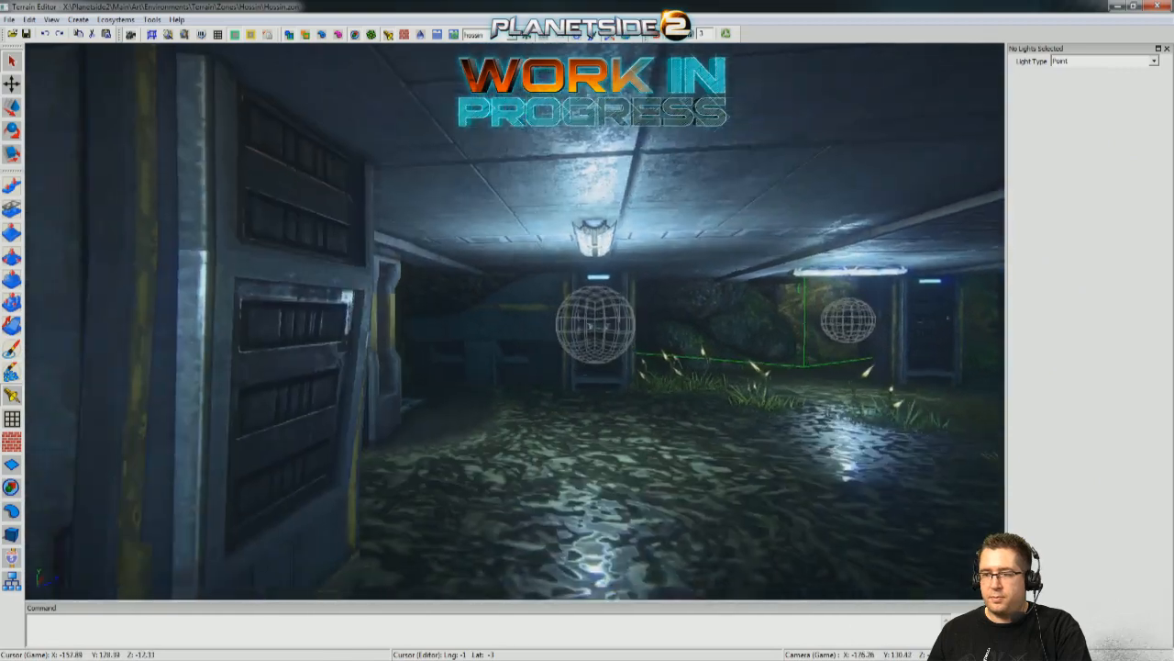
key(w)
click(507, 294)
key(d)
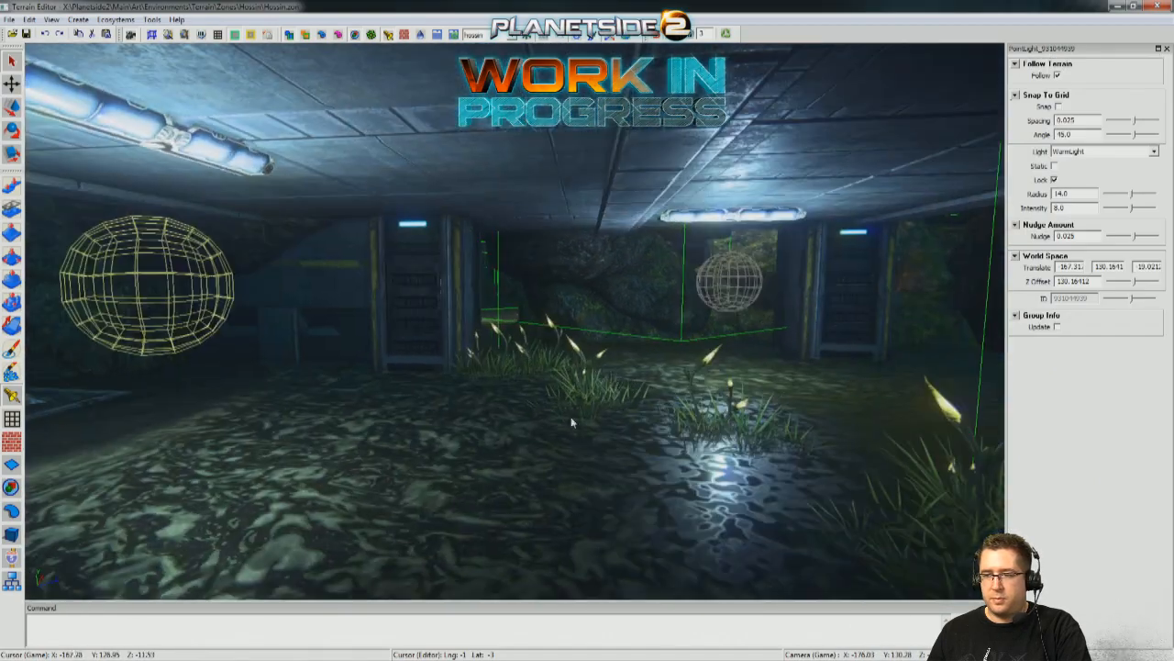
shift+click(725, 292)
right_drag(725, 292, 482, 352)
shift+click(371, 291)
right_drag(371, 291, 863, 285)
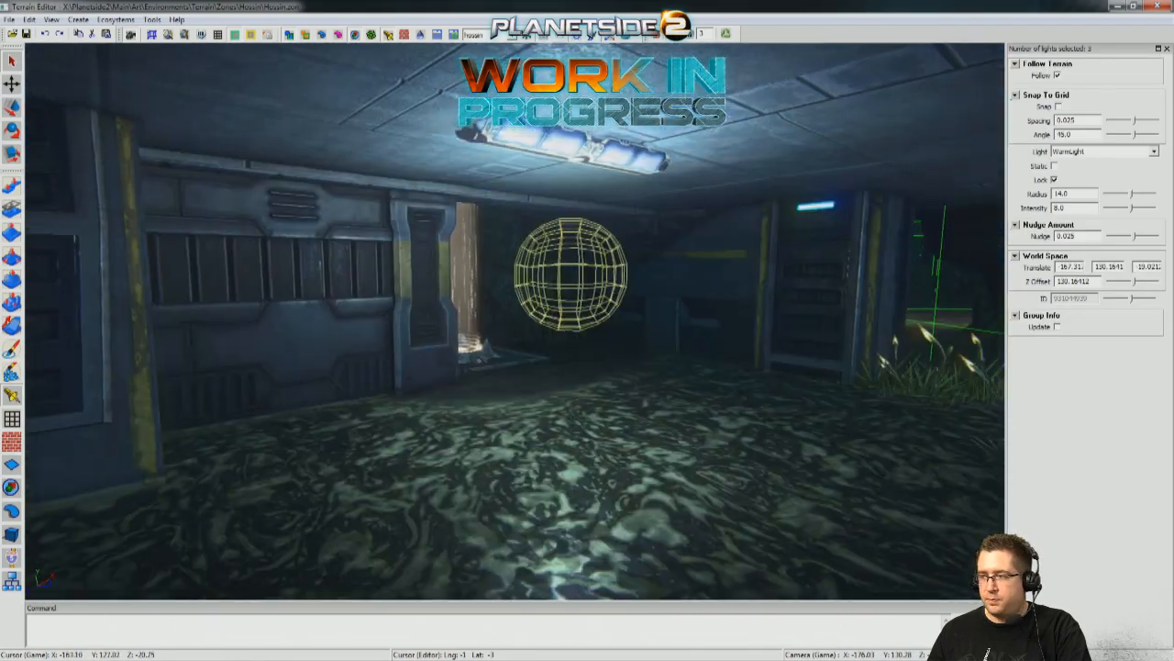
Set the three selected point lights to a radius of 12 and an intensity of 7.
double_click(1066, 193)
text(12)
key(Return)
double_click(1063, 207)
text(7)
key(Return)
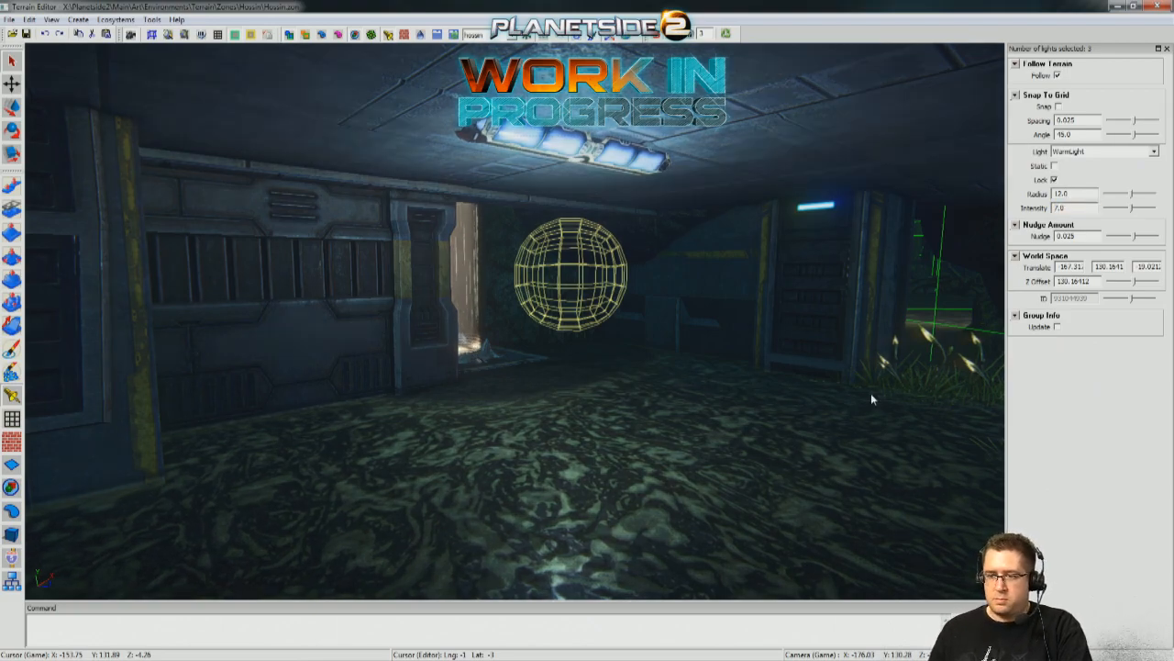
Deselect the lights and inspect the outpost's lighting beneath the deck, around the building and canopy, and from above the swamp.
click(715, 490)
key(s)
right_drag(716, 490, 617, 486)
key(w)
key(w)
key(d)
key(a)
key(w)
key(s)
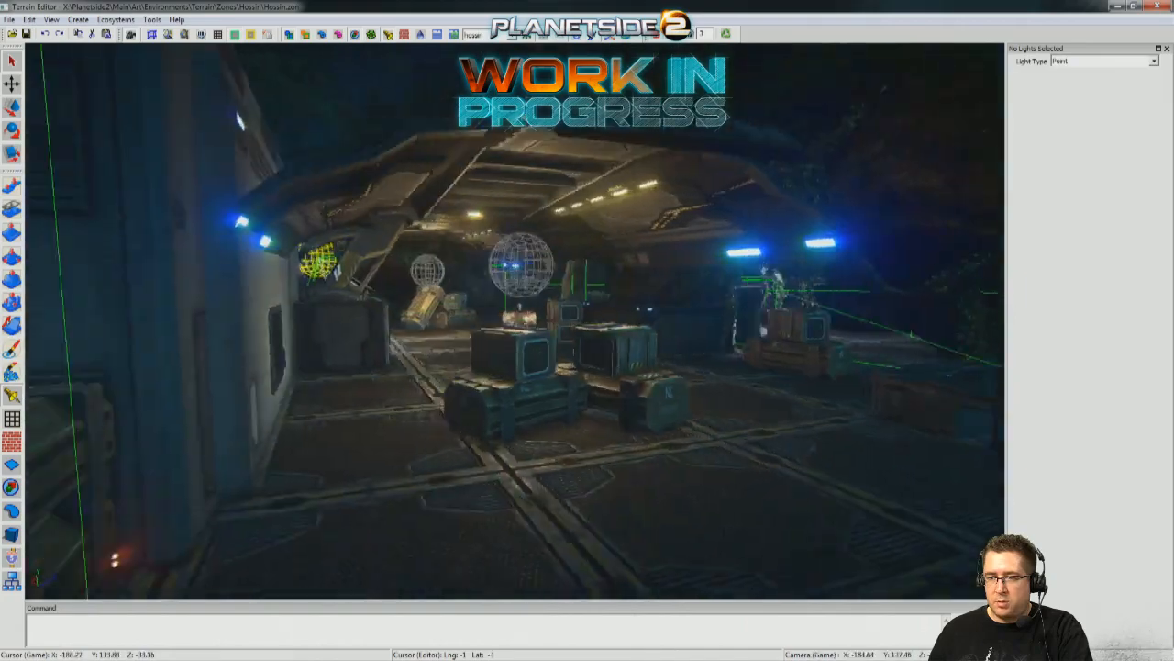
key(w)
right_drag(617, 486, 593, 485)
key(s)
key(w)
key(s)
key(s)
key(w)
right_drag(633, 404, 640, 417)
key(s)
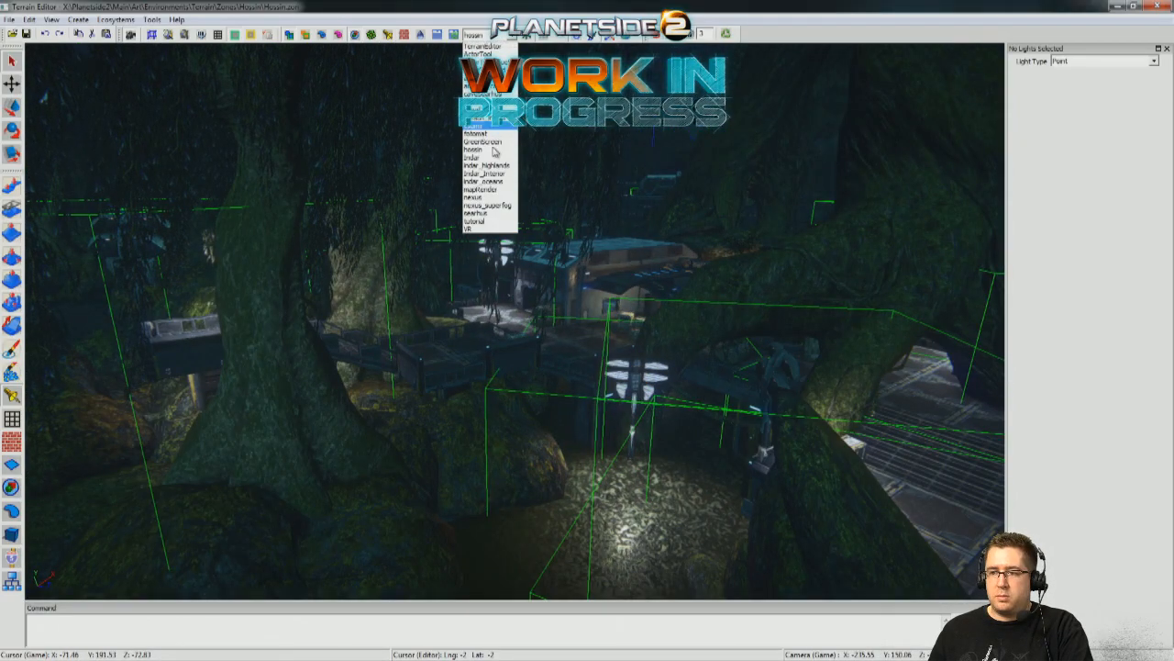
Switch the sky preset to mapRender and examine the outpost, trees and floodlight towers without the green outlines.
click(500, 190)
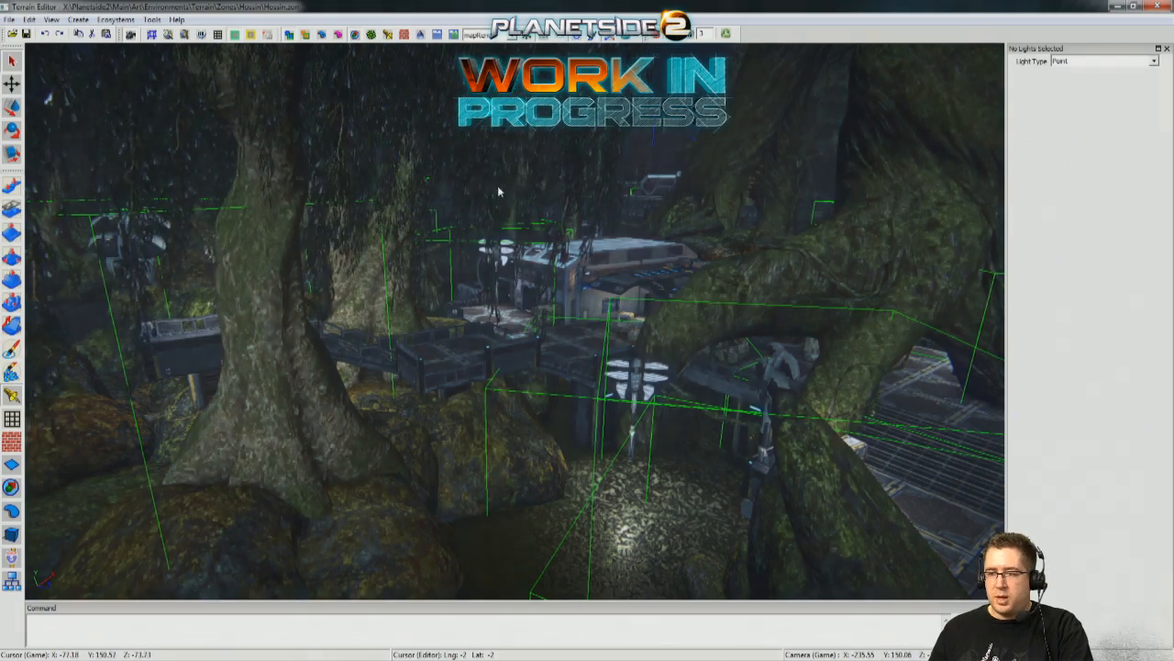
key(s)
key(w)
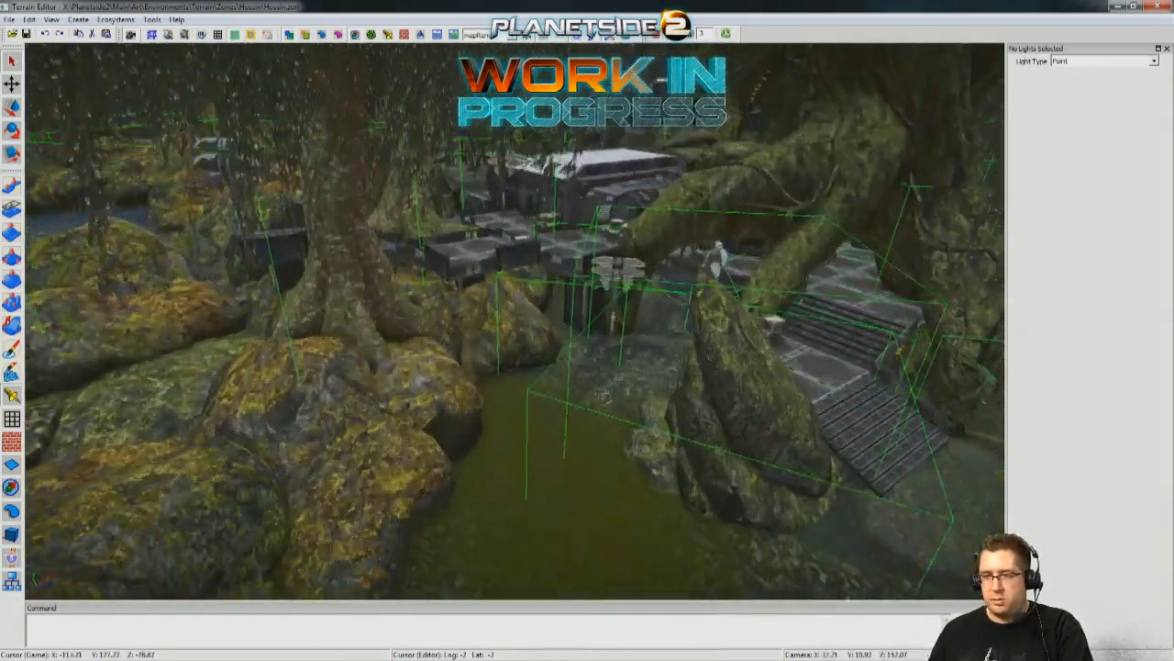
key(s)
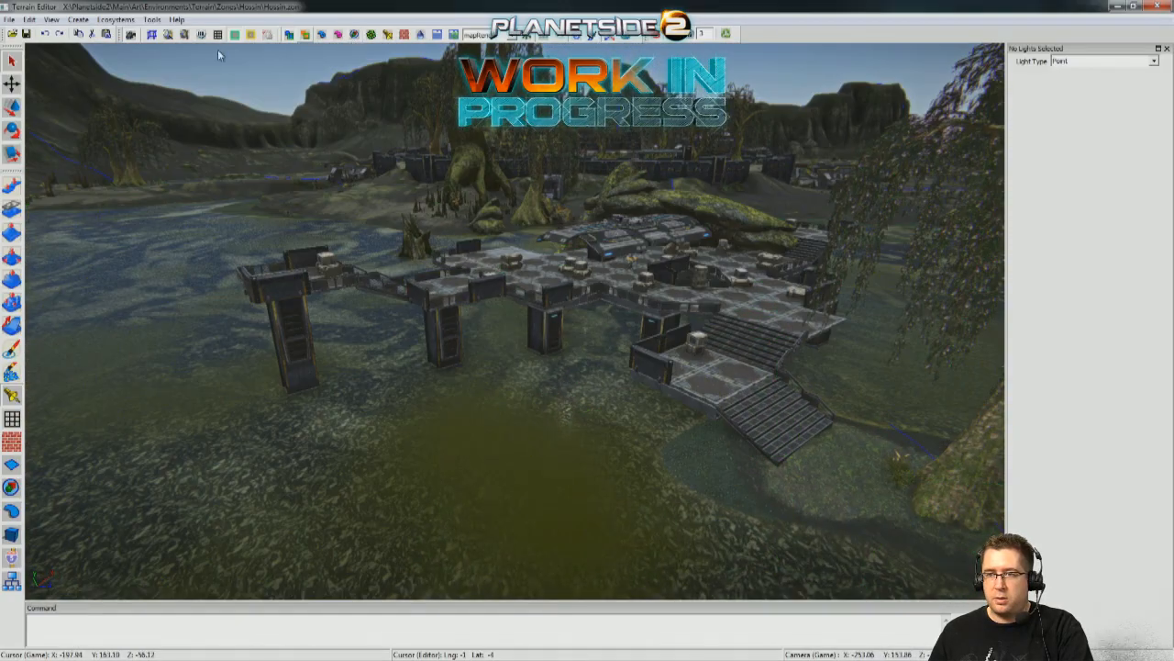
click(289, 34)
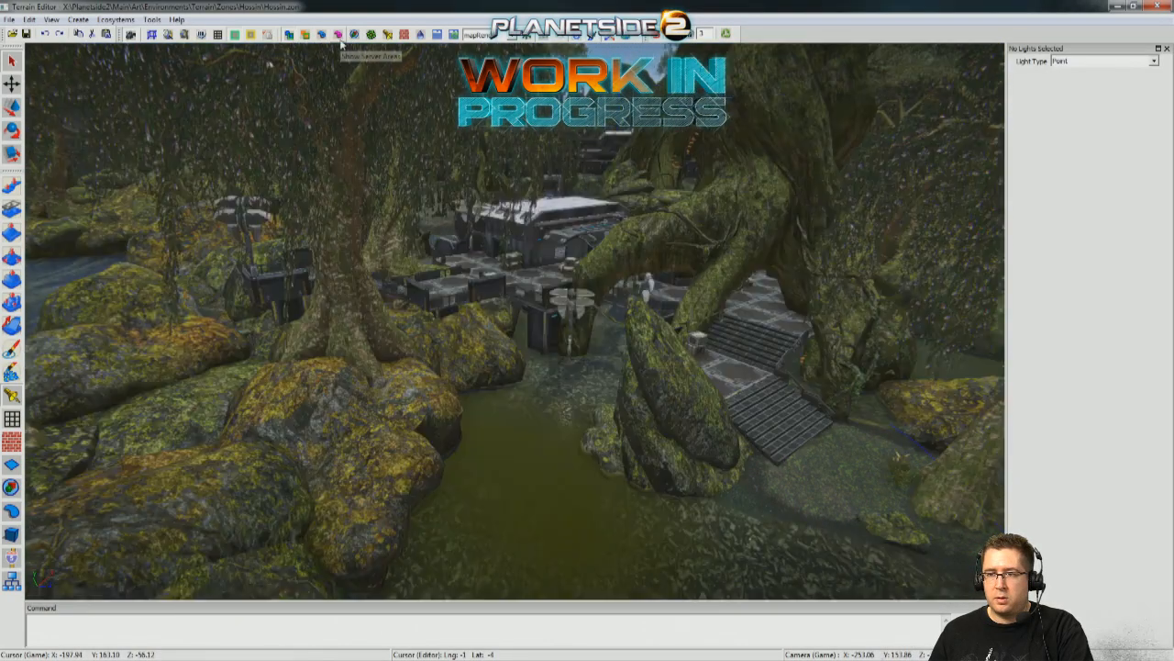
key(w)
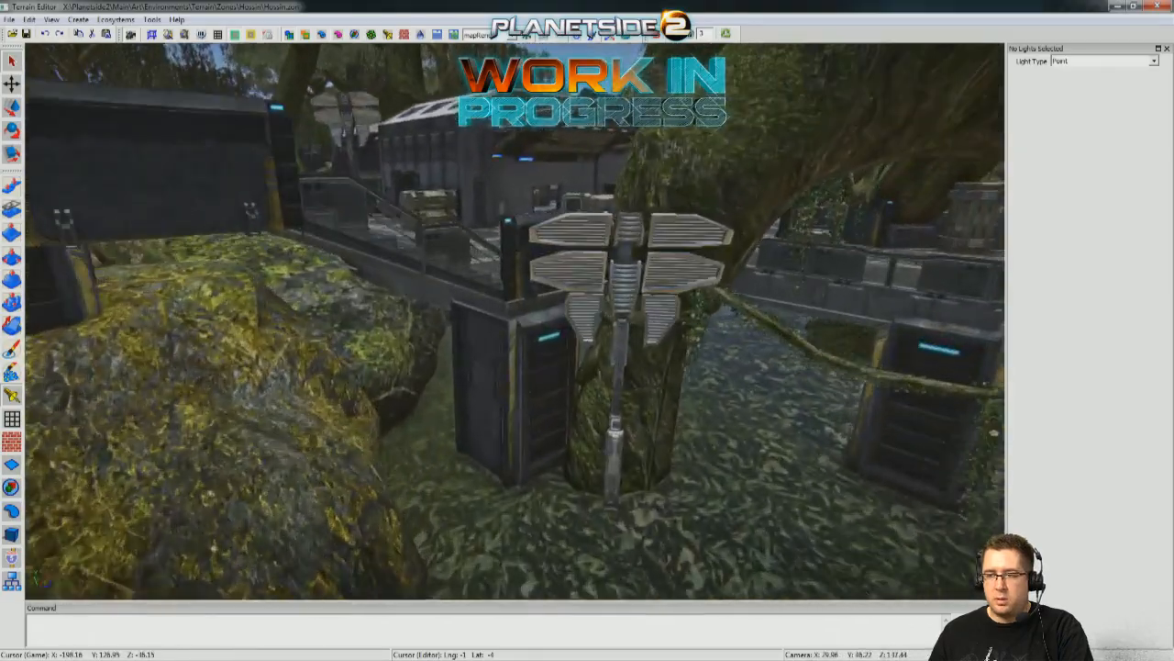
key(s)
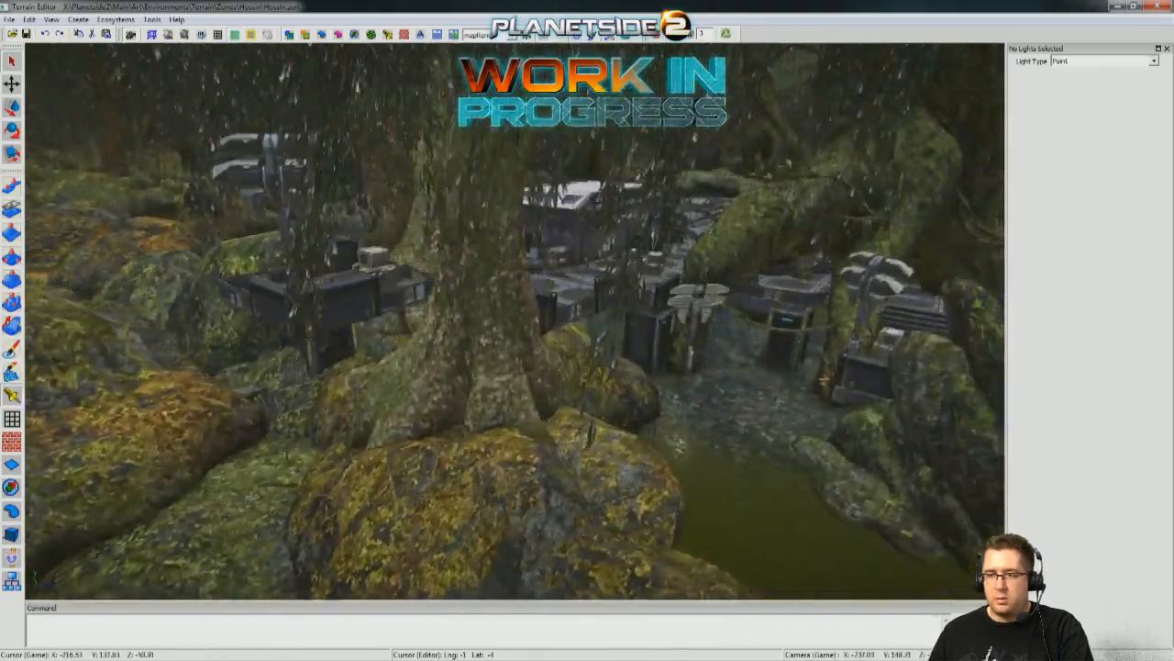
key(w)
Switch the sky preset back to hossin and examine the floodlit stairs, swamp and building at night.
click(507, 35)
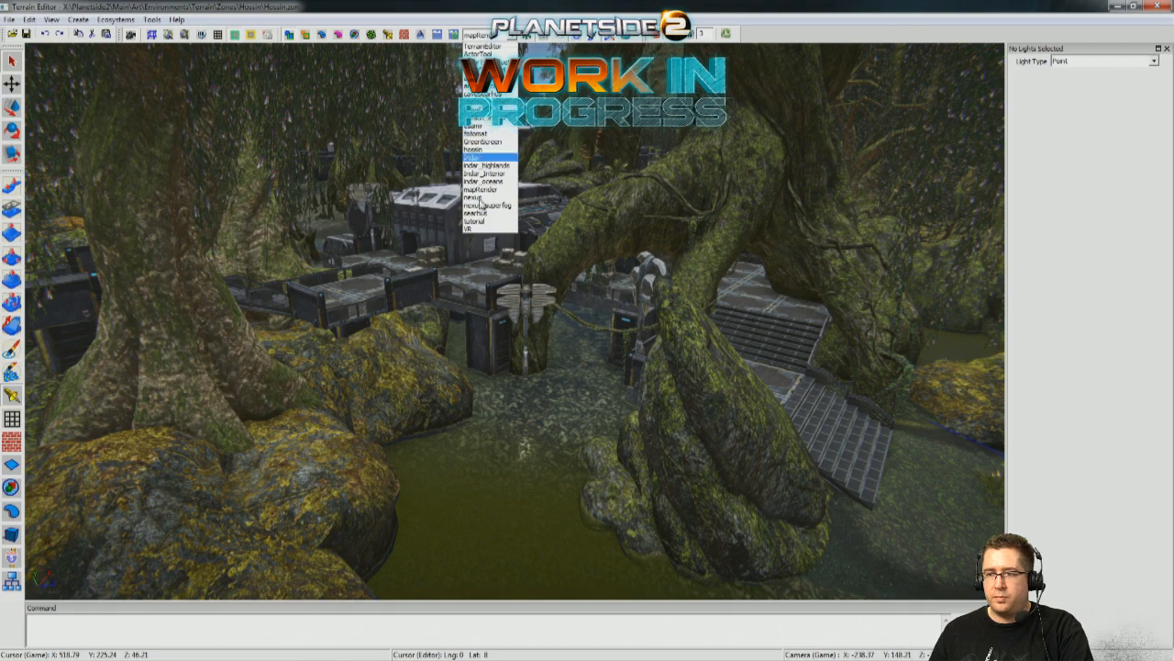
click(475, 149)
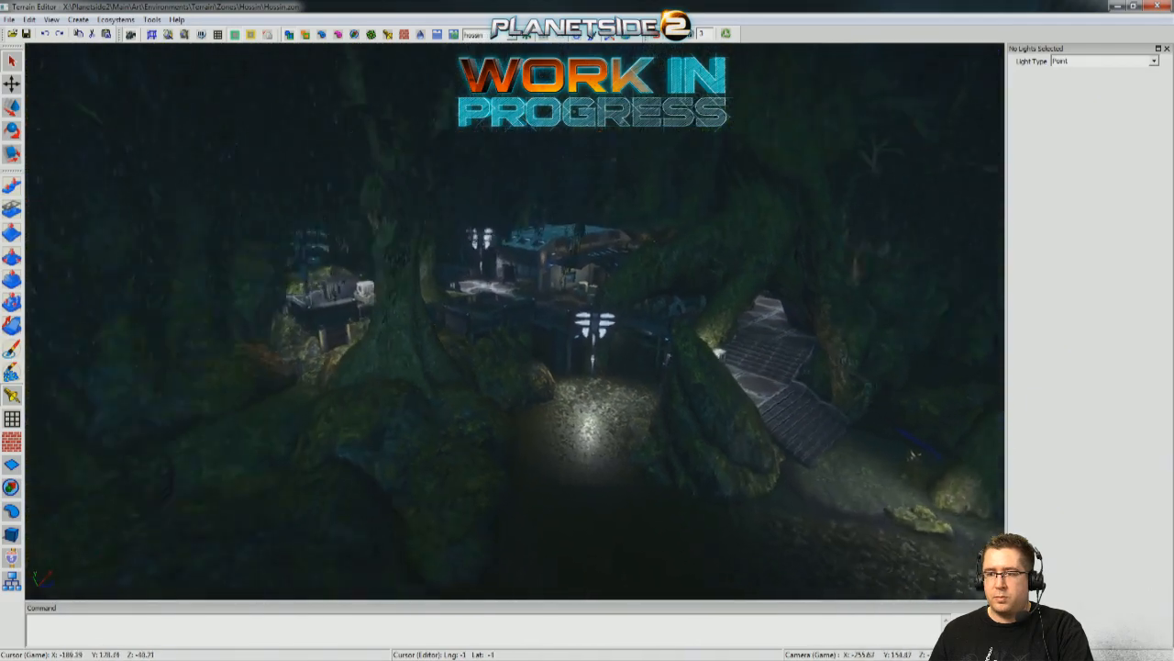
key(a)
key(d)
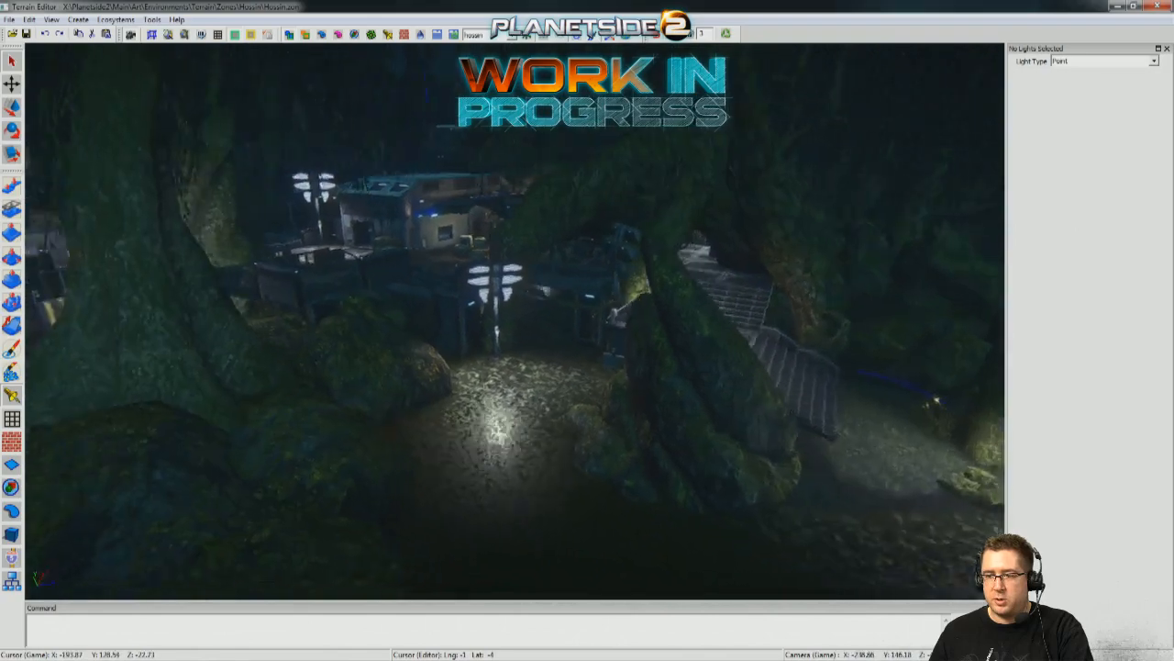
key(a)
key(d)
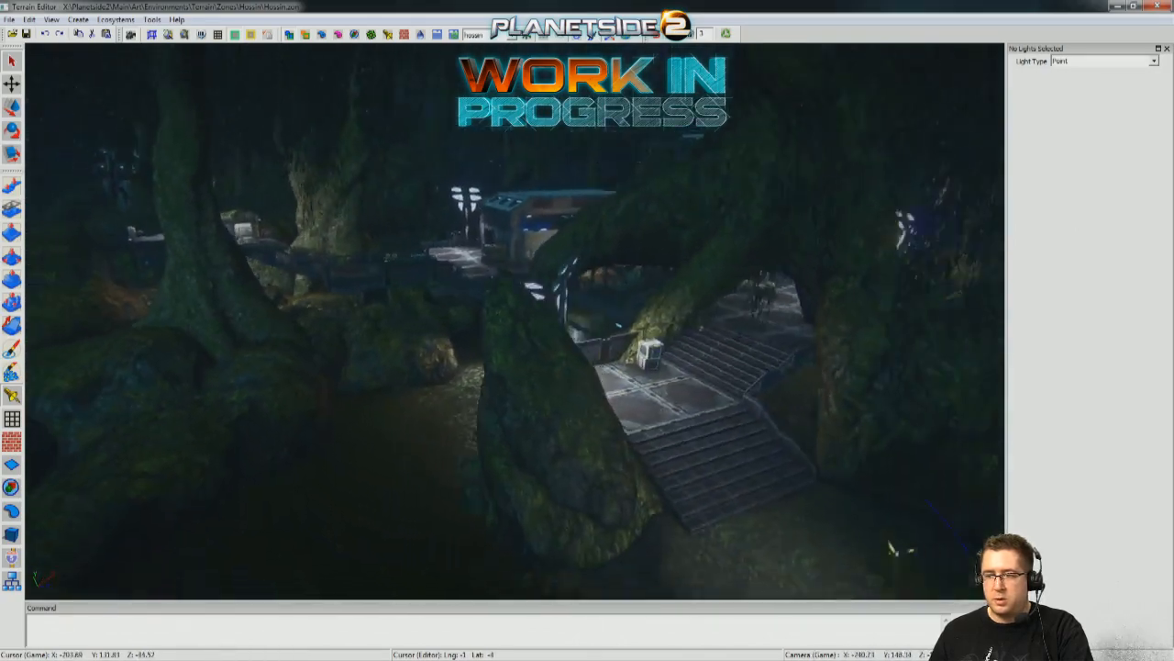
key(a)
key(d)
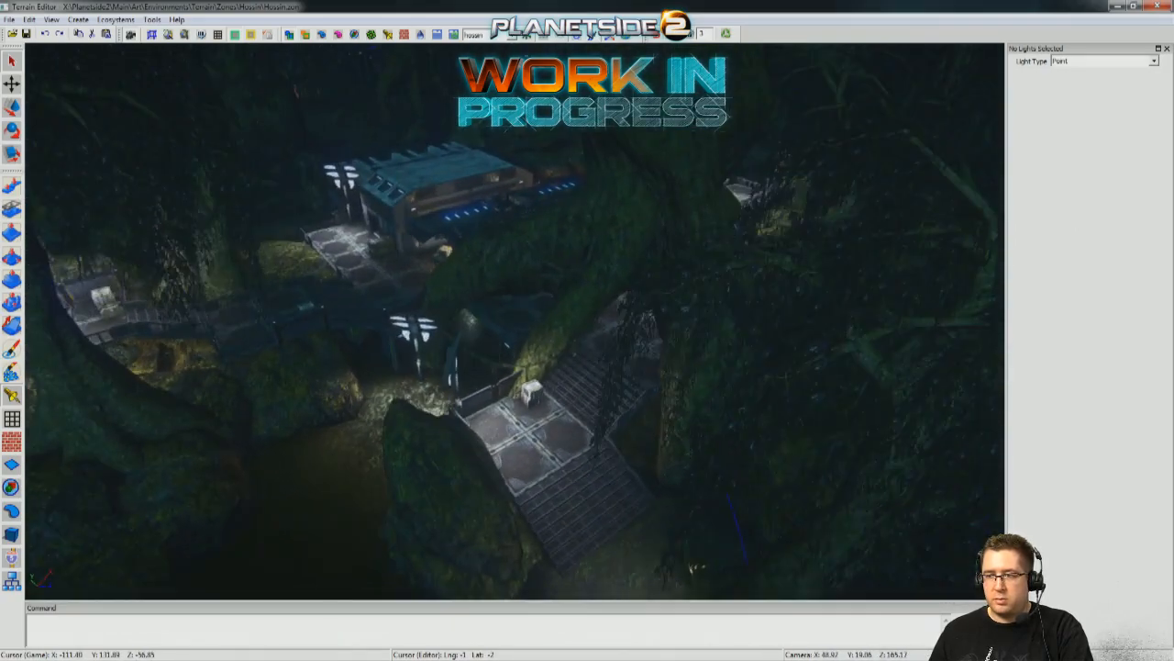
key(s)
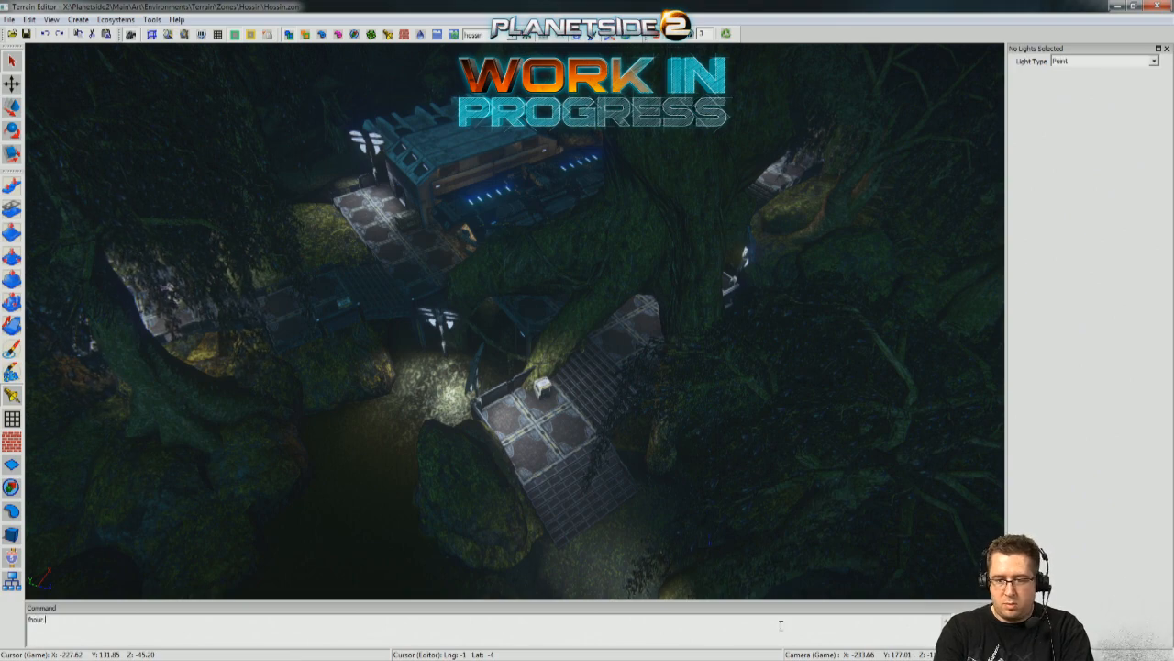
Set the time of day with the command /hour 12 and inspect the outpost and floodlight towers in daylight.
key(Return)
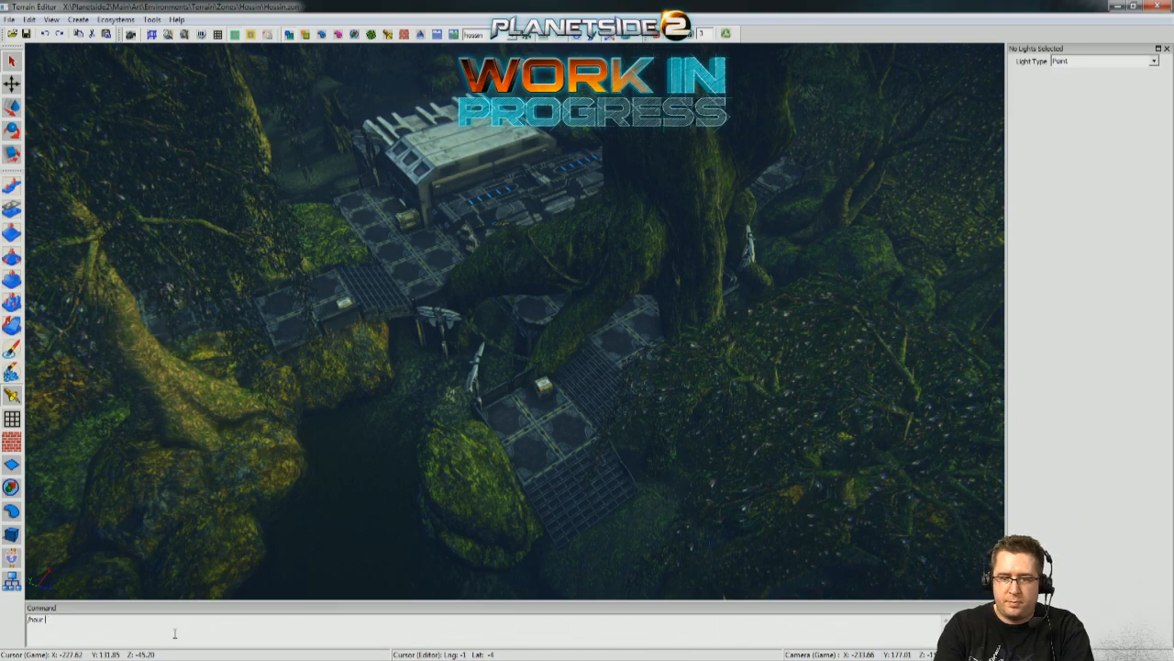
text(12)
key(Return)
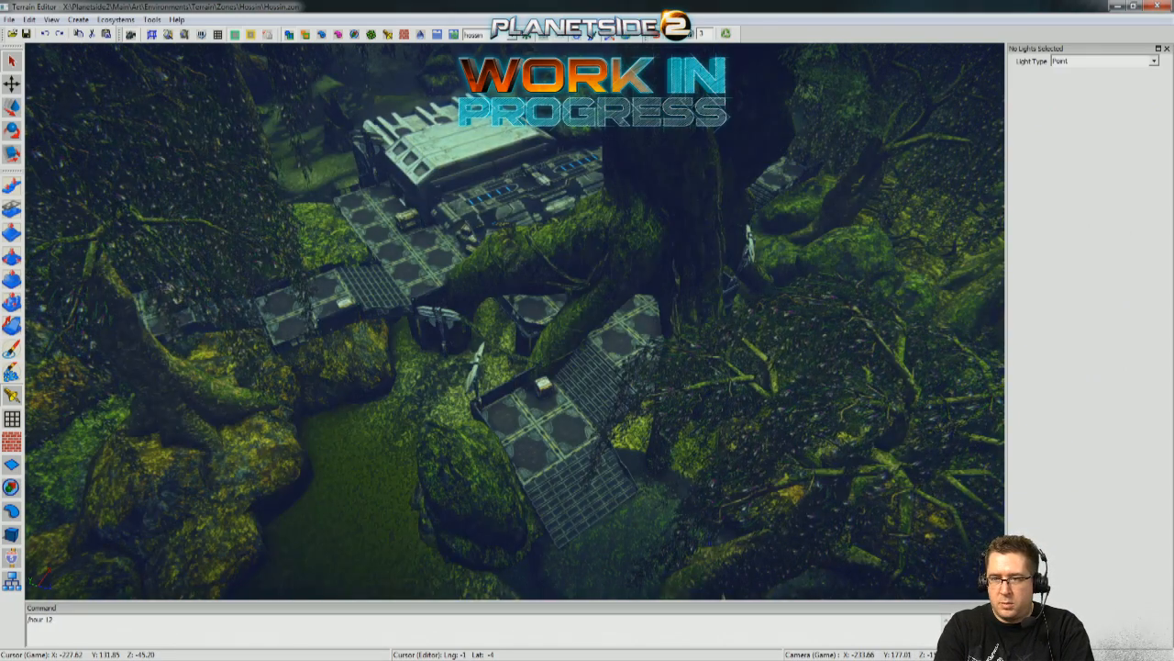
right_drag(168, 505, 209, 431)
key(w)
key(s)
key(w)
key(w)
key(w)
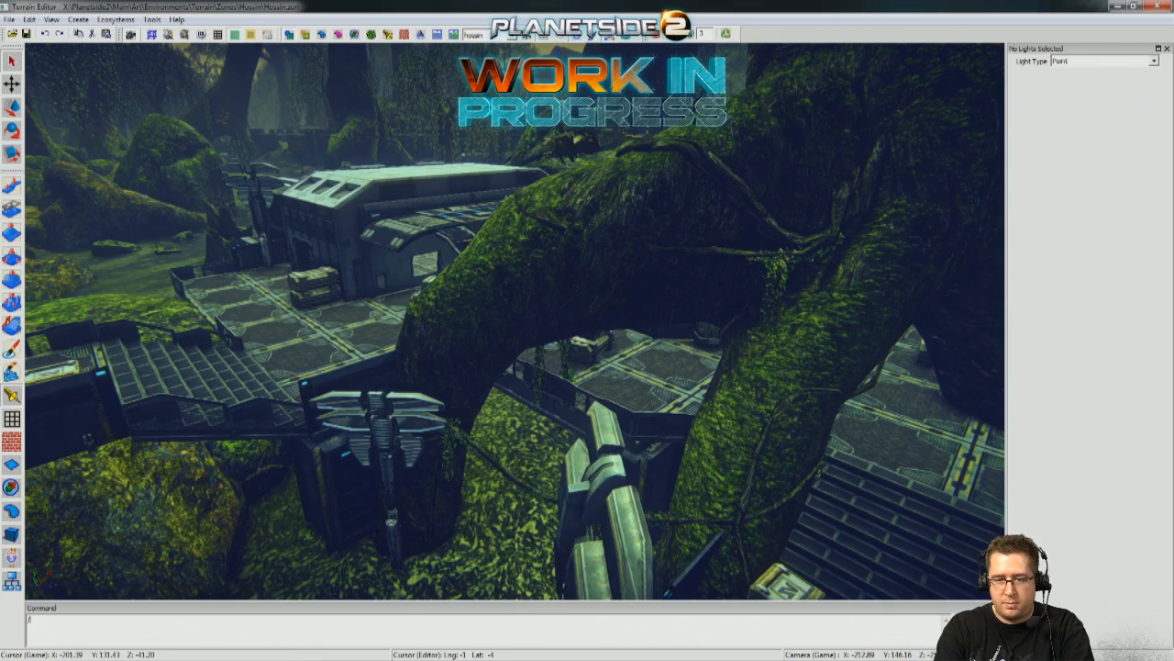
Change the time of day with the command /hour 17 and view the floodlight towers beside the stairs.
key(Return)
scroll(614, 537, down, 3)
right_drag(614, 537, 78, 300)
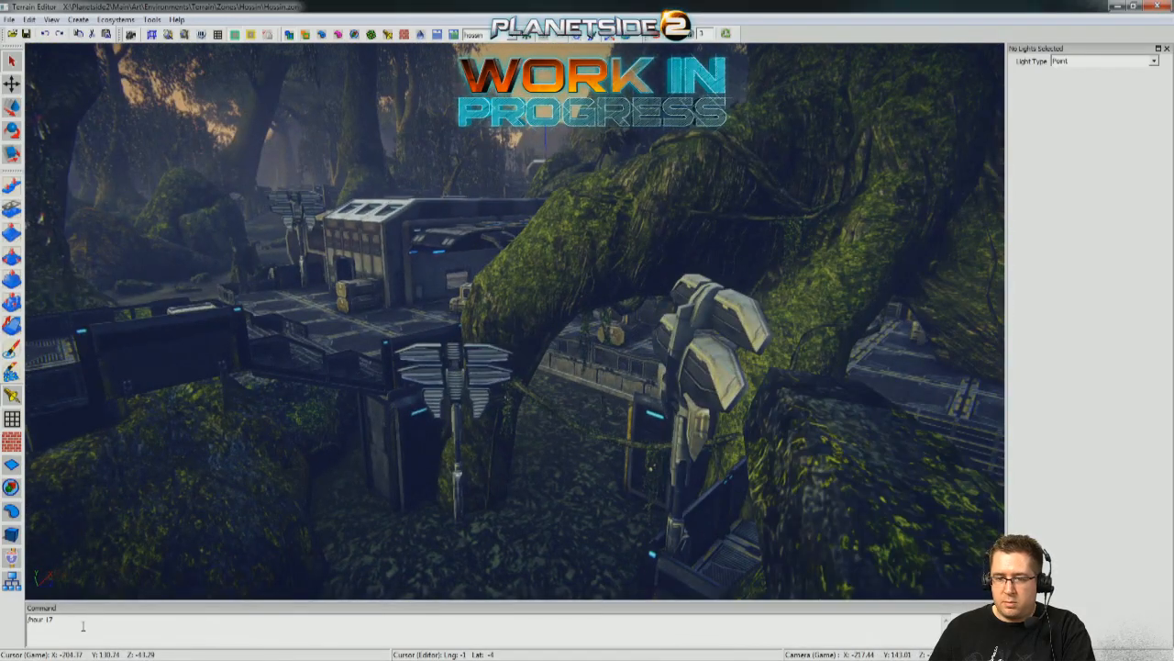
Set the time of day to evening with the command /hour 20.
key(BackSpace)
key(BackSpace)
key(BackSpace)
key(BackSpace)
key(BackSpace)
key(BackSpace)
key(BackSpace)
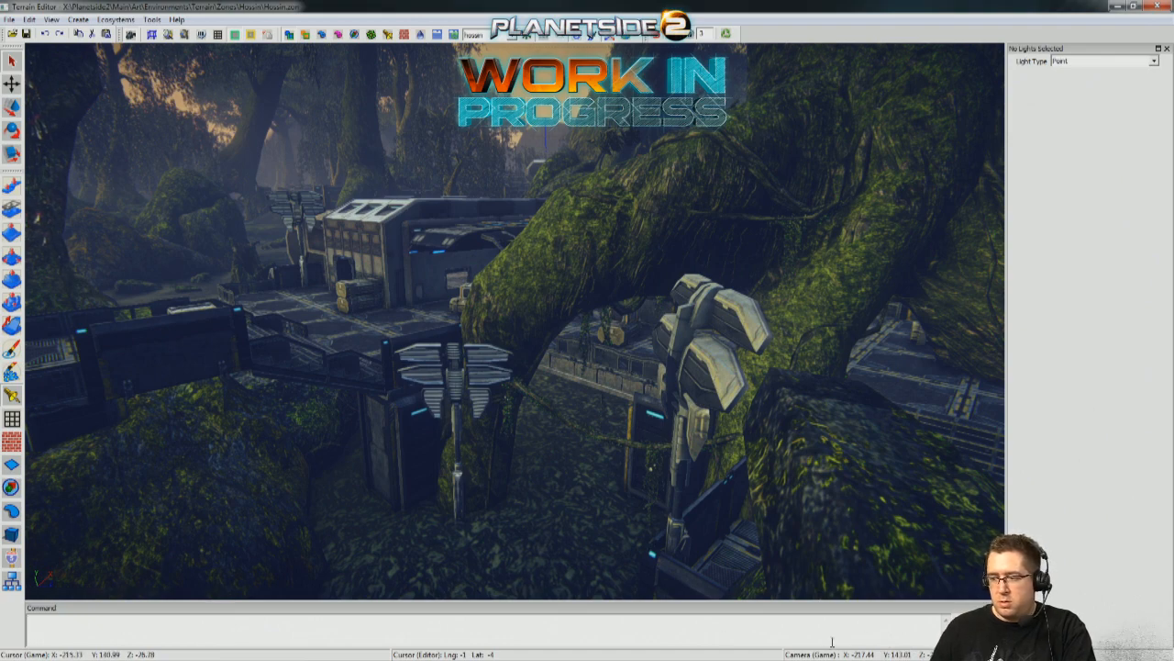
text(/hour )
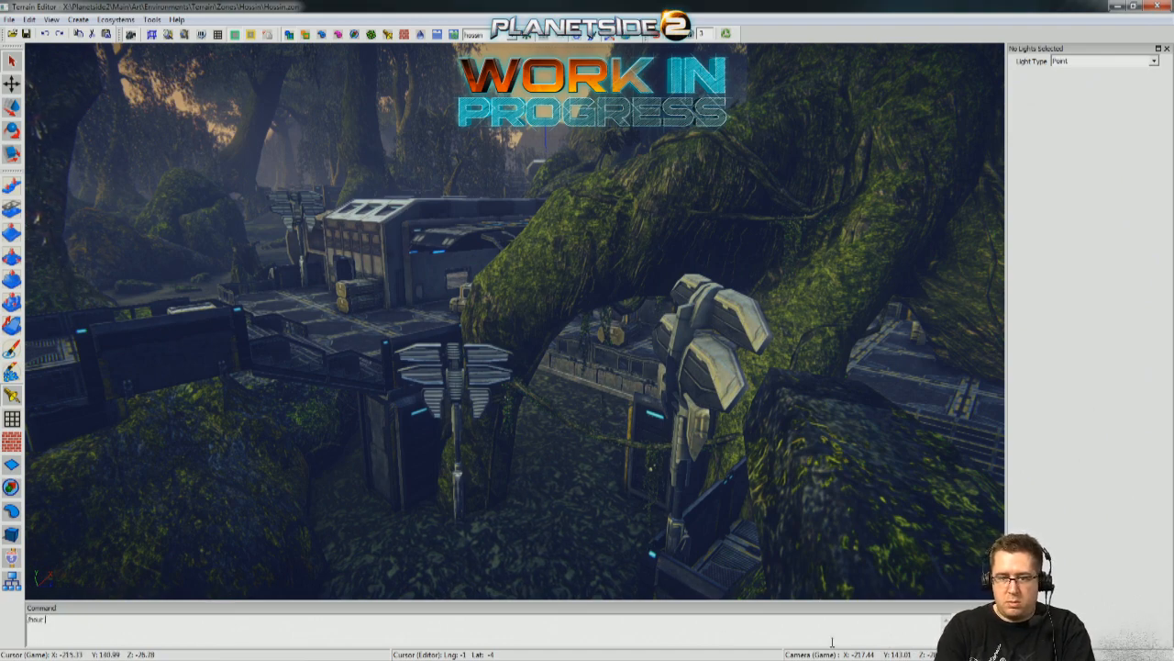
text(20)
key(Return)
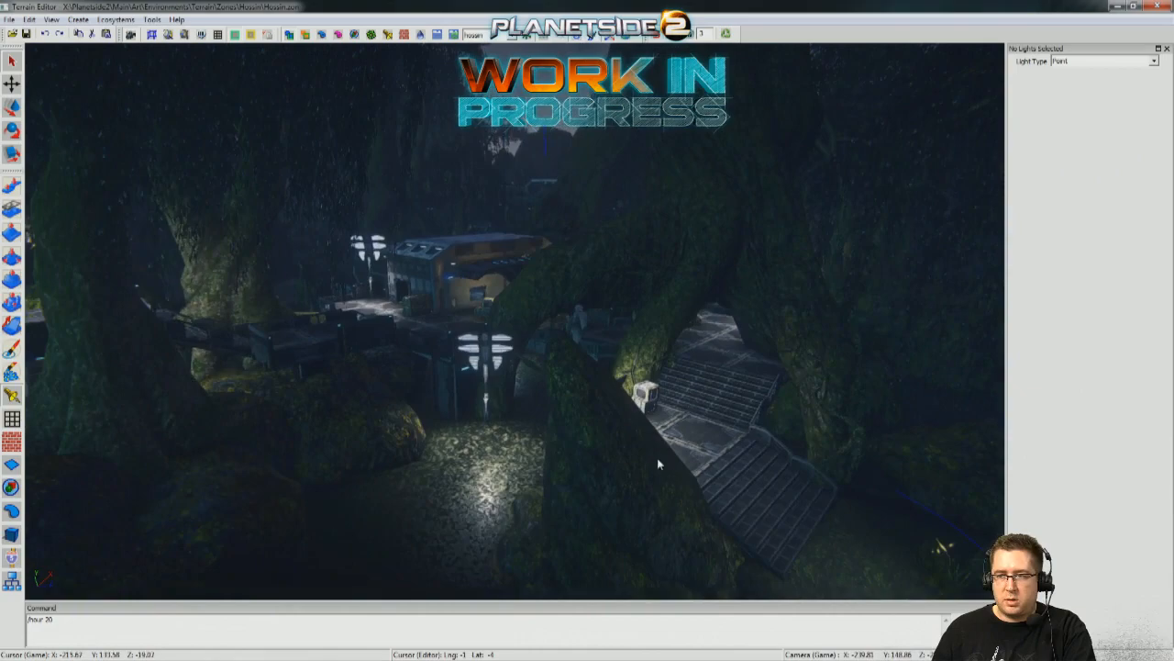
Survey the outpost's evening lighting from the walkways, the swamp and above the trees, including the neighbouring base.
key(w)
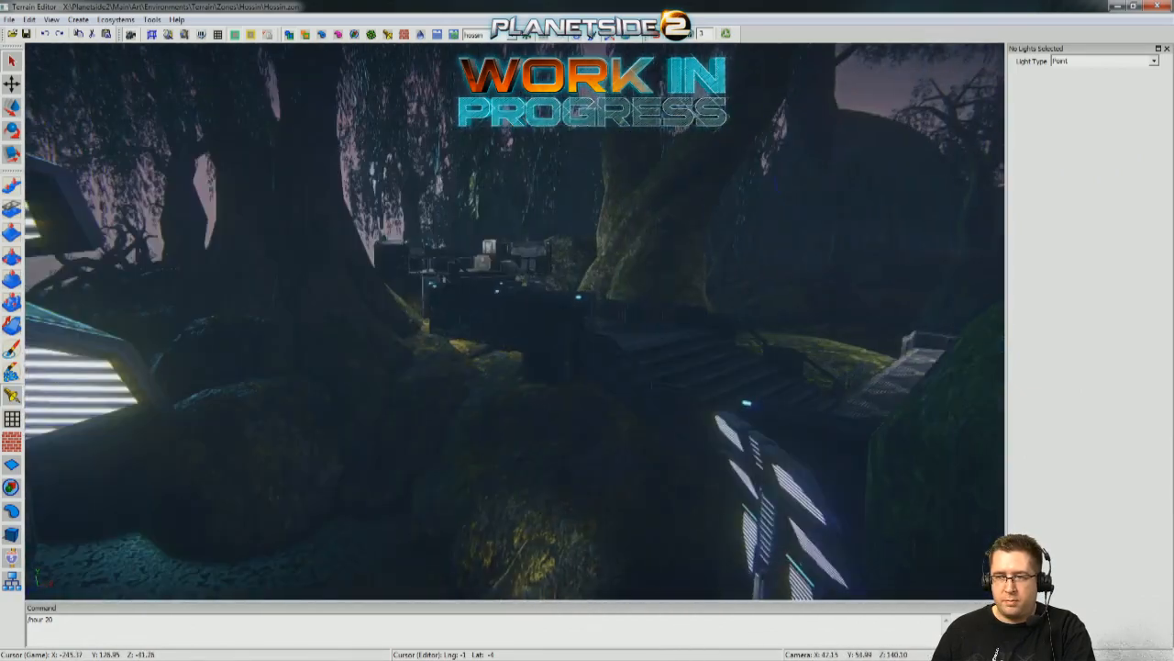
key(s)
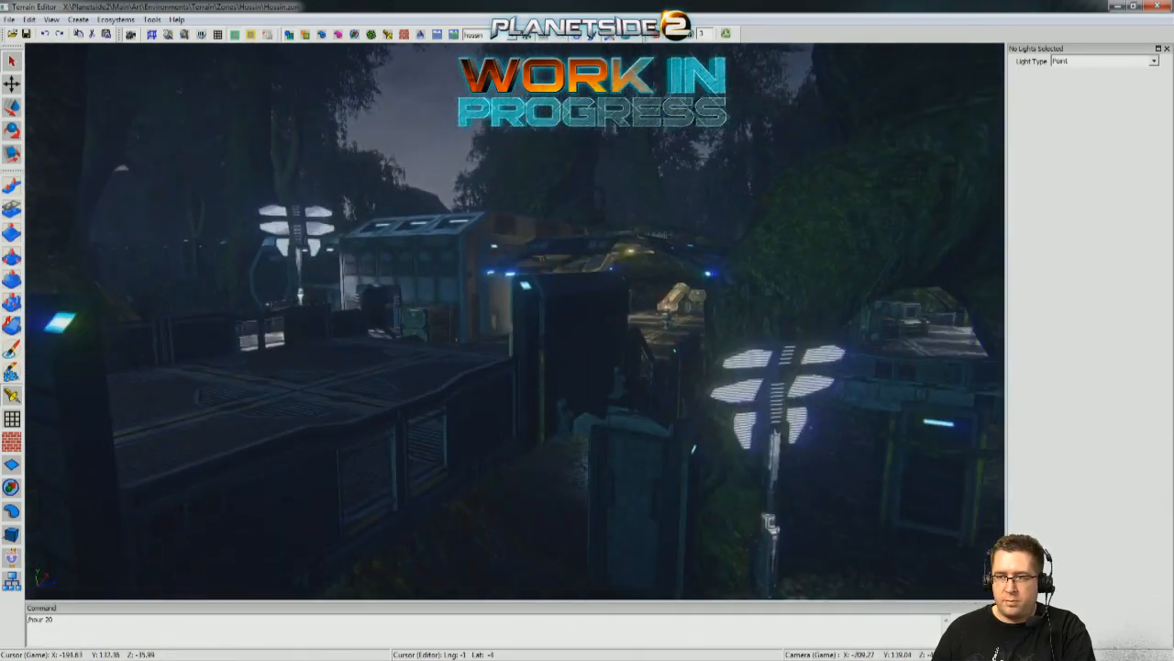
key(s)
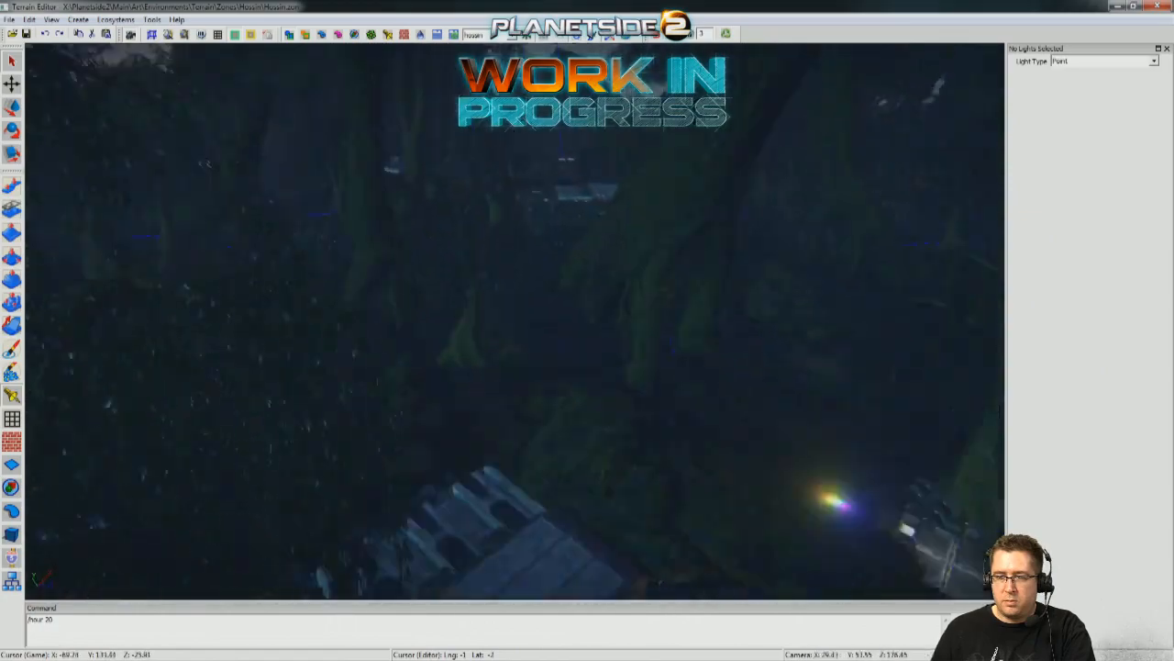
key(s)
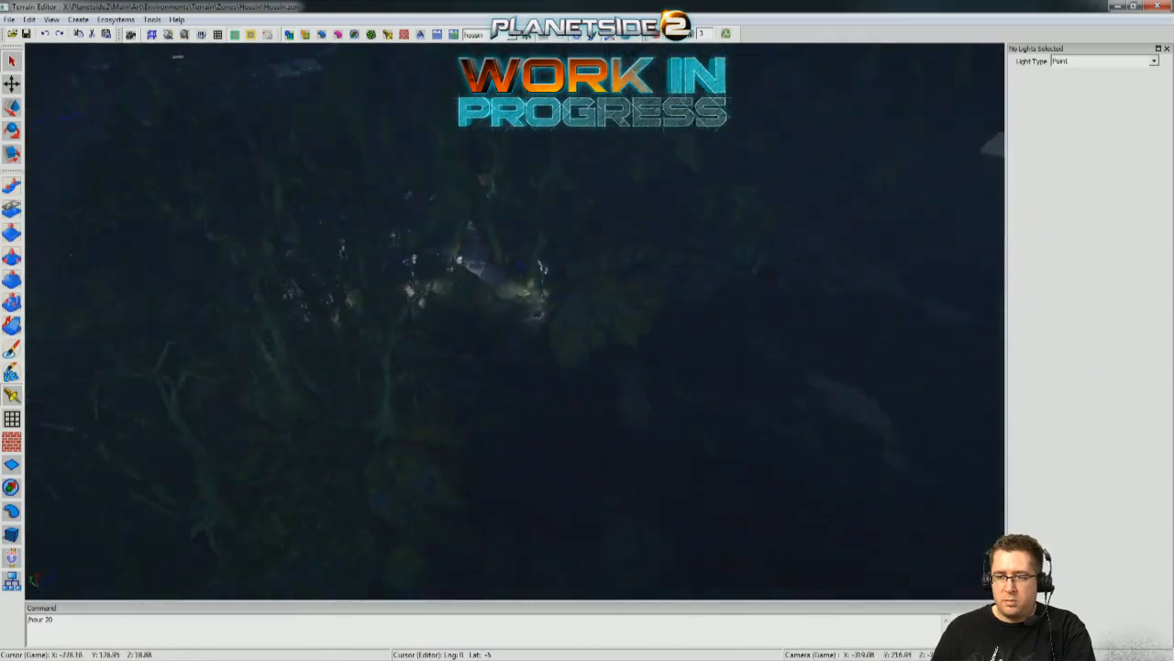
right_drag(716, 453, 708, 321)
key(w)
key(w)
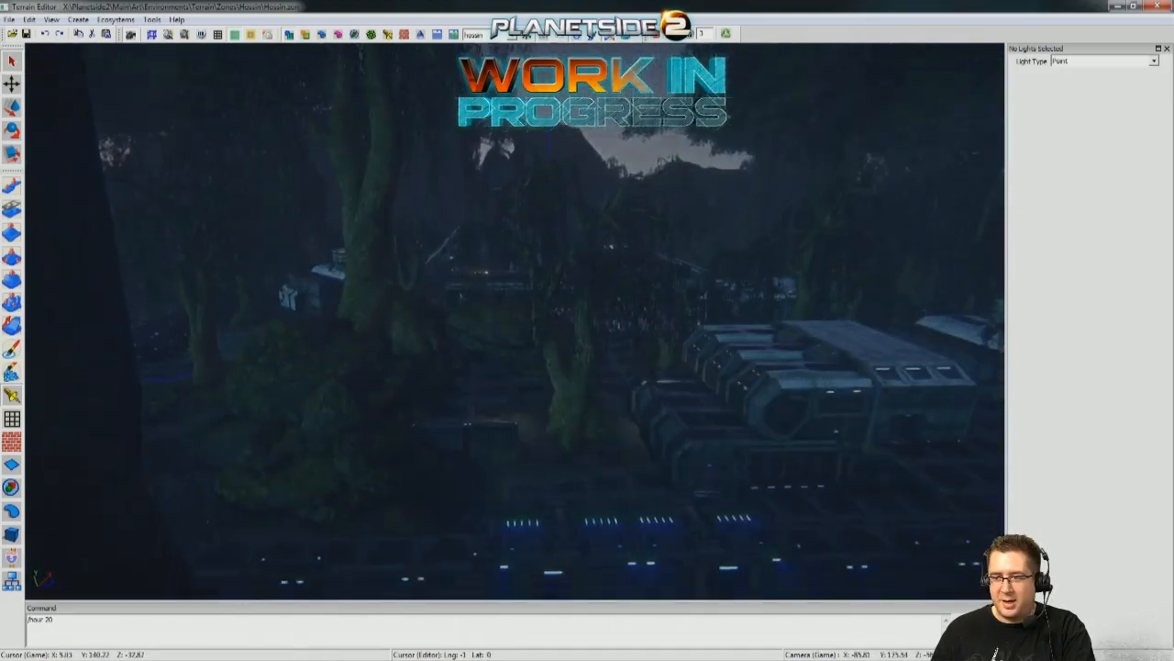
key(w)
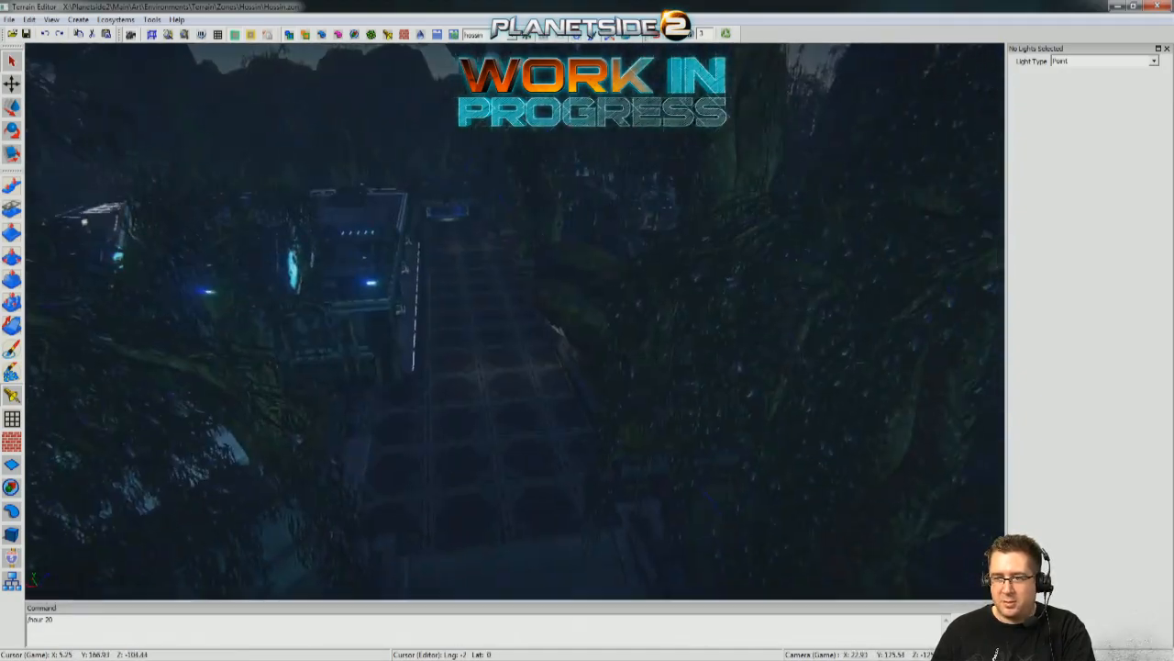
key(w)
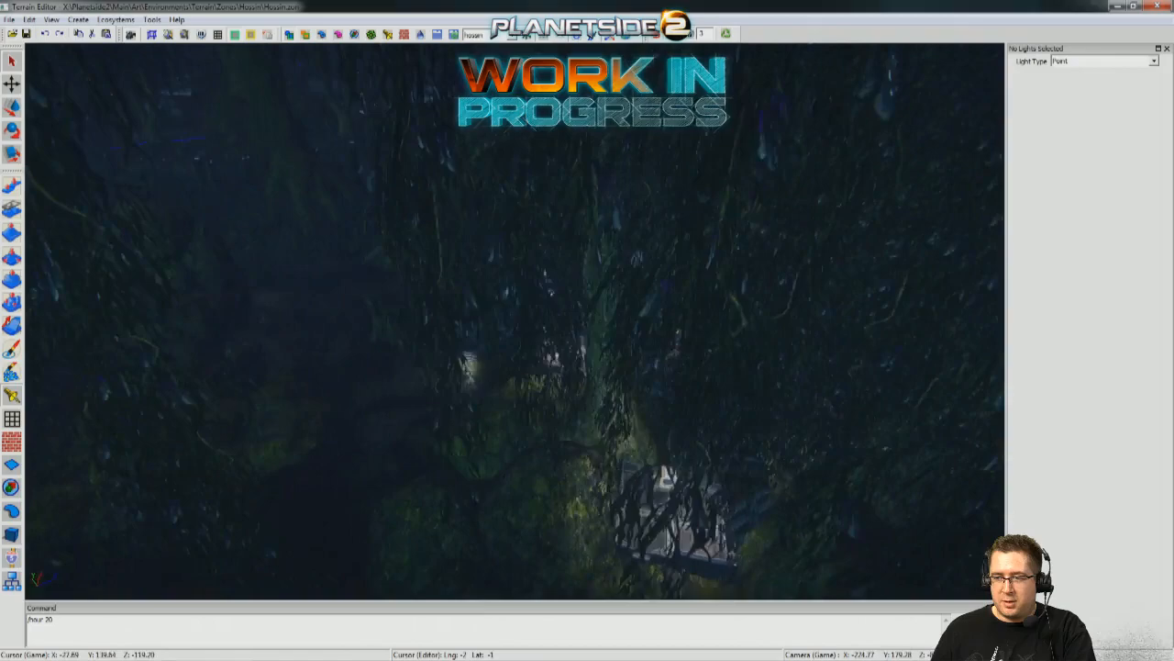
key(s)
key(w)
key(s)
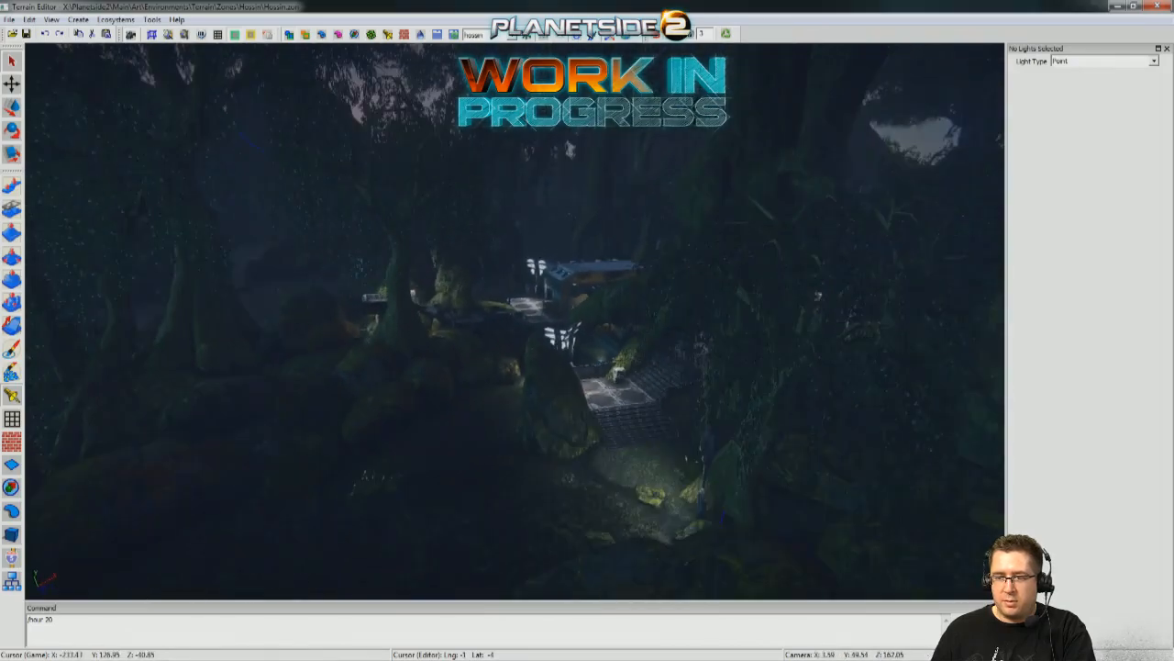
key(w)
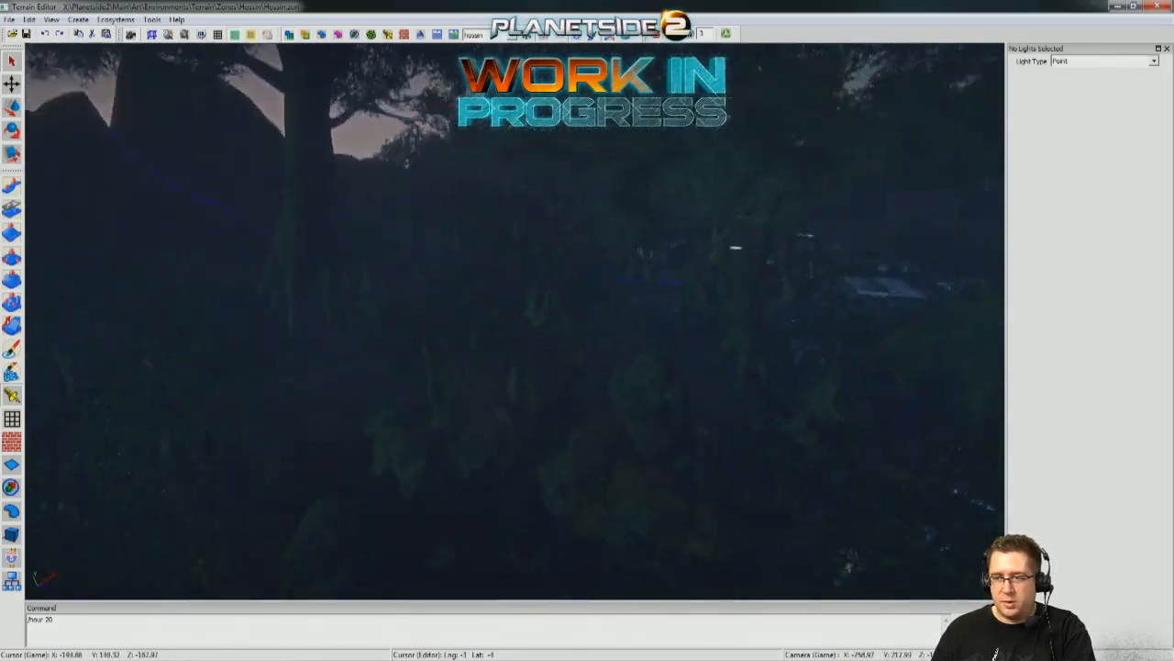
Go to the flat-roofed building in the swamp and preview it under the indar_oceans sky.
key(w)
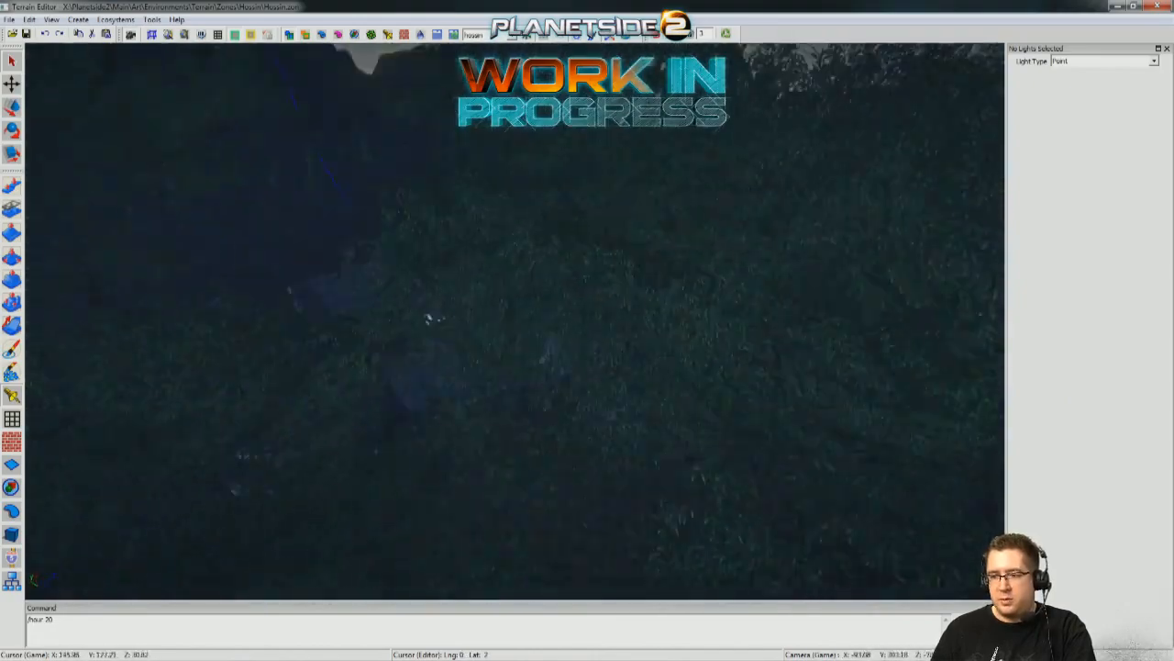
key(w)
right_drag(459, 315, 433, 6)
key(s)
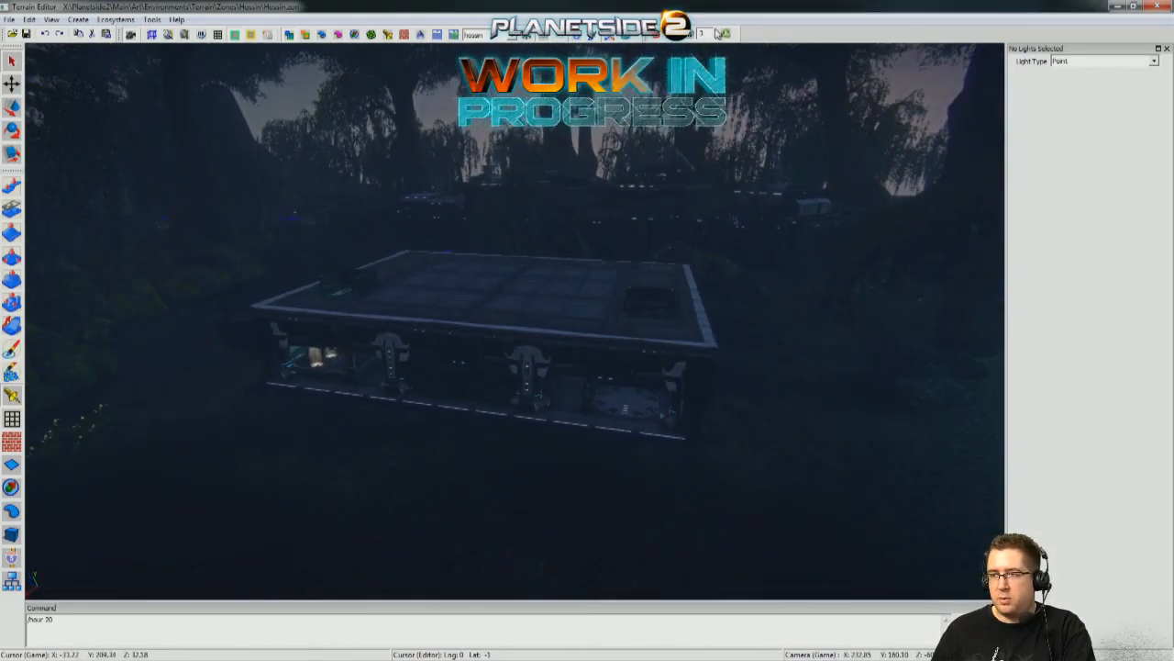
click(494, 34)
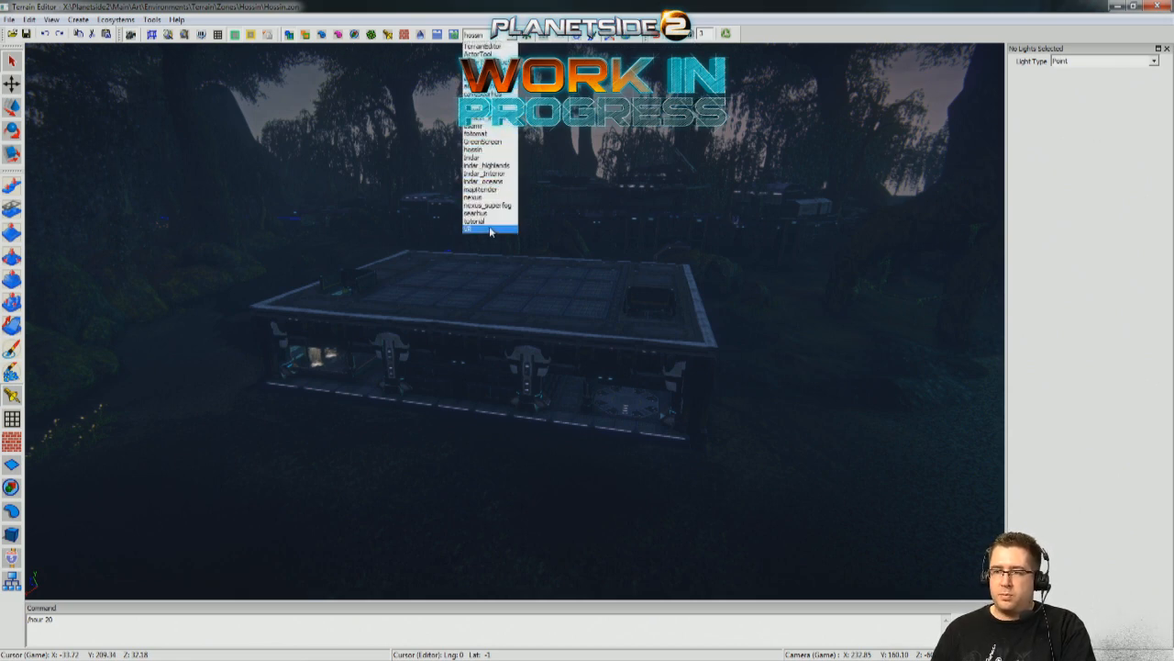
click(487, 181)
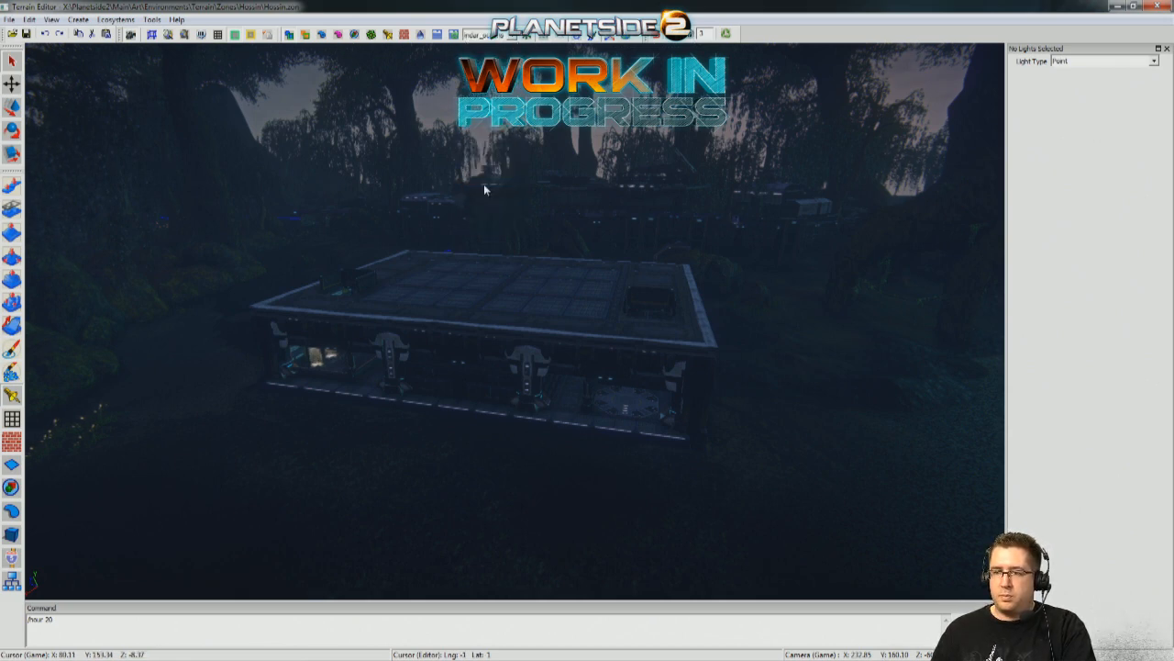
Apply the mapRender sky, set the time with the command /hour 12, and view the building with the neighbouring base.
click(517, 37)
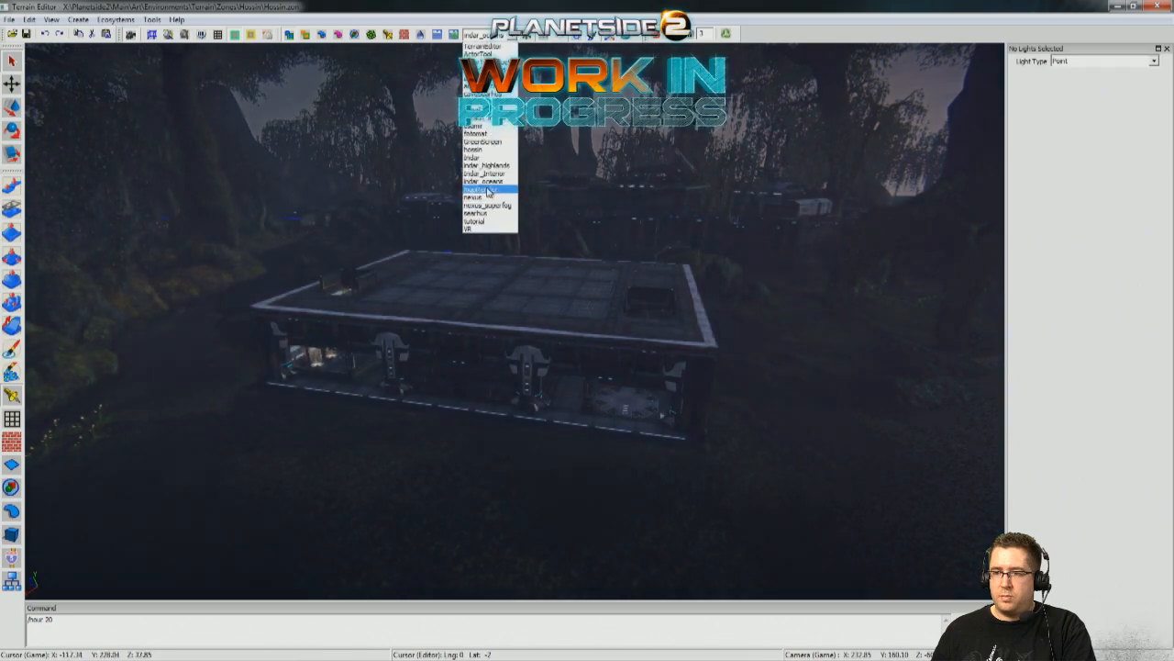
click(486, 189)
right_drag(720, 364, 531, 297)
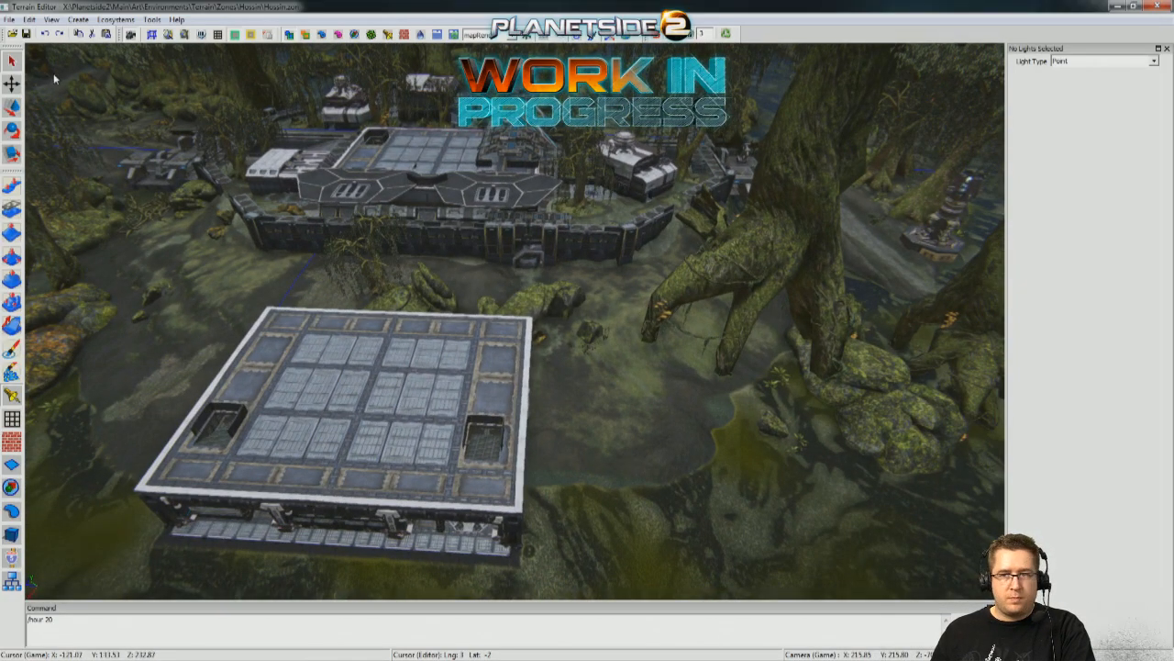
key(Return)
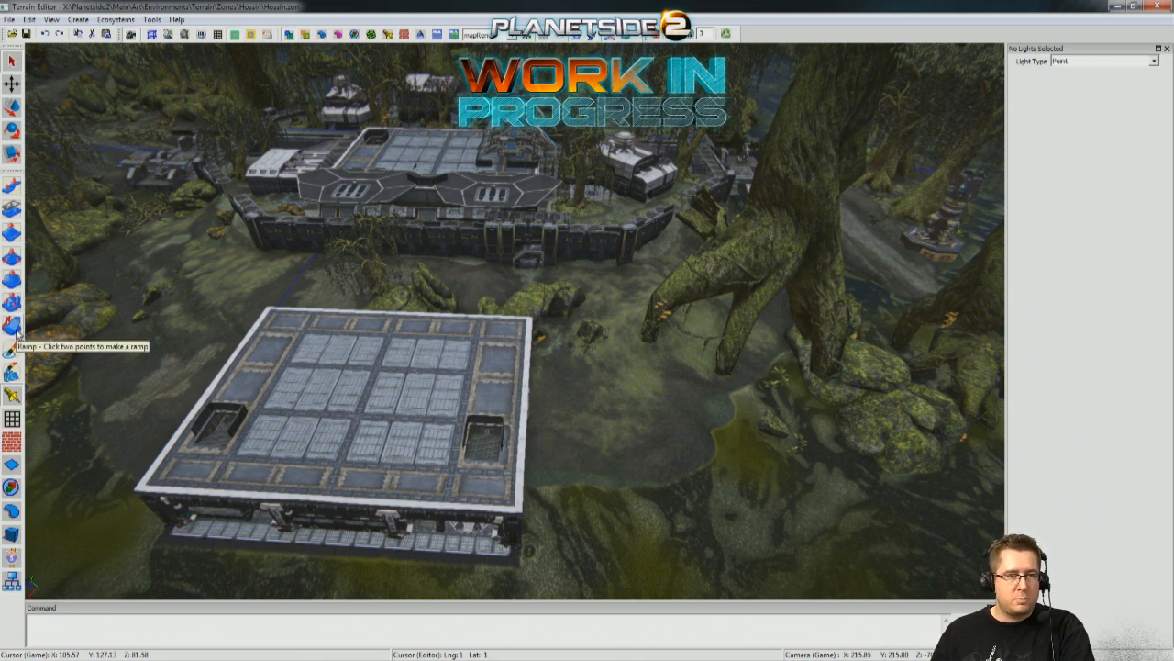
right_drag(433, 311, 285, 318)
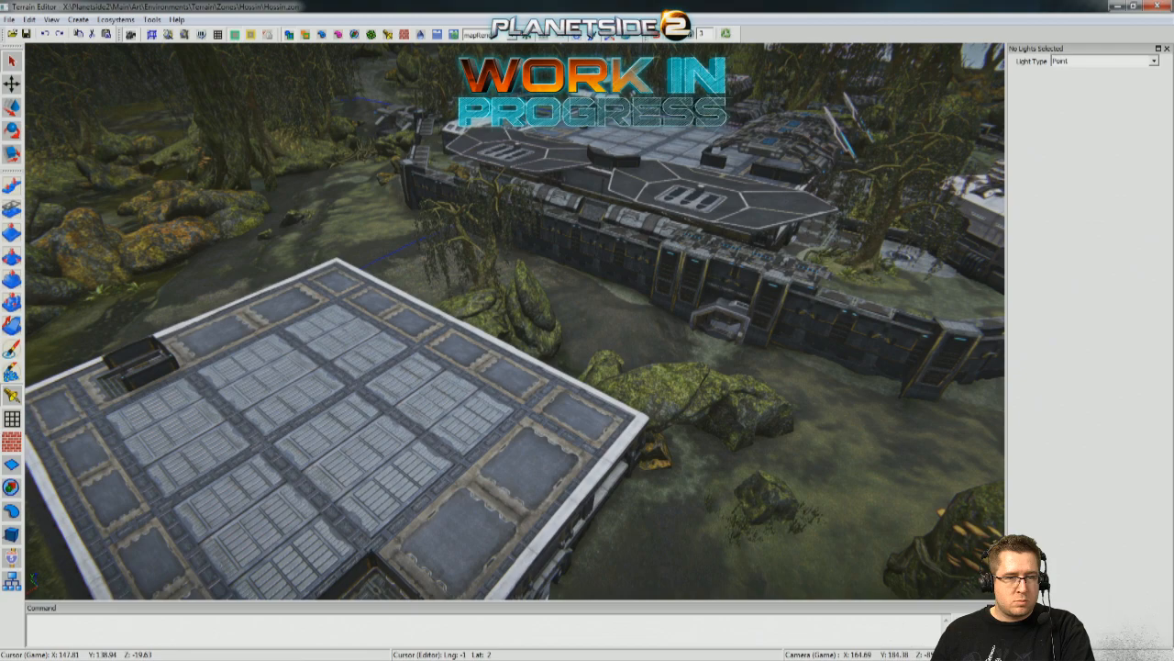
right_drag(441, 321, 426, 288)
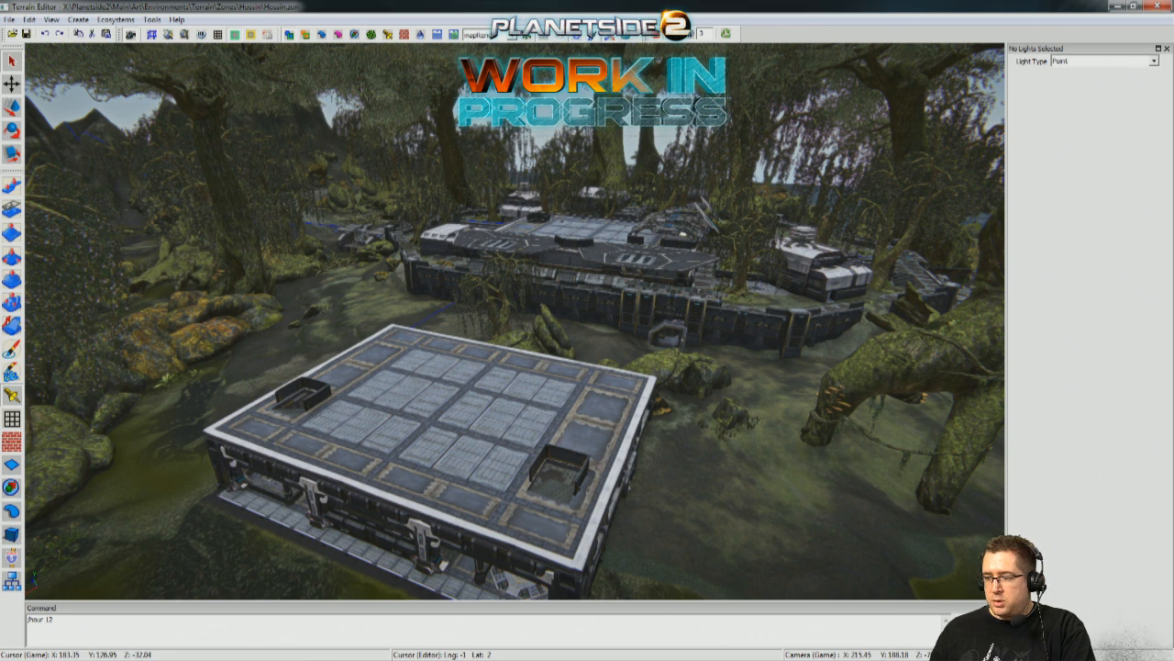
Switch to the Indar sky and examine the clouds, tree canopy and flat-roofed building under it.
click(513, 34)
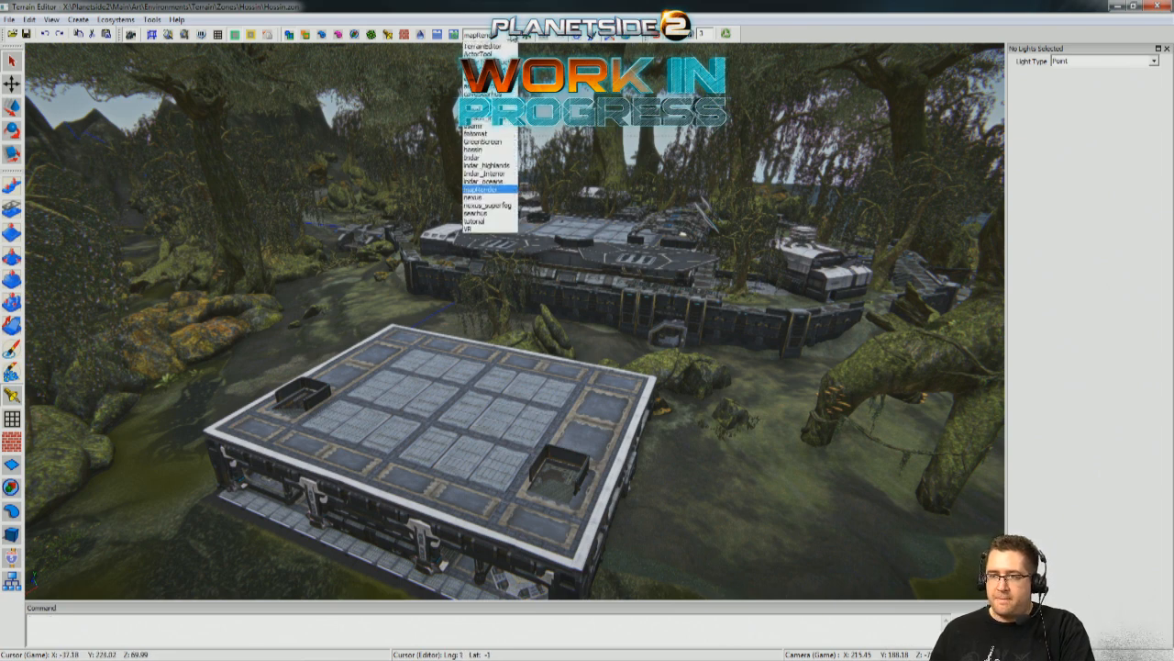
click(471, 157)
key(w)
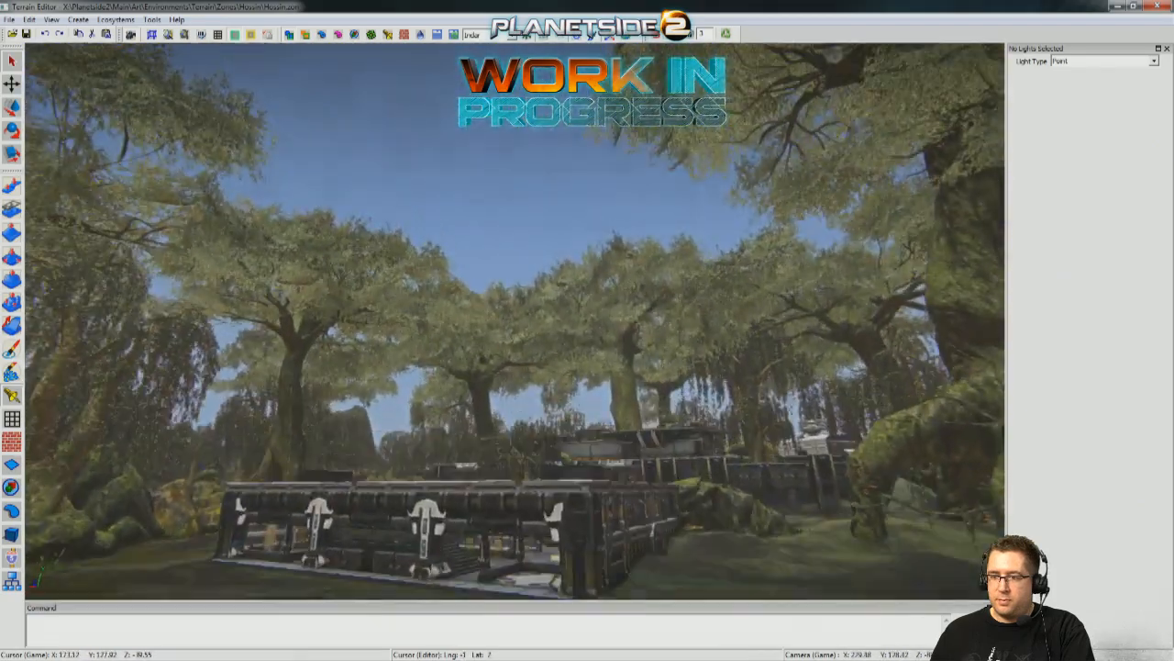
key(w)
key(d)
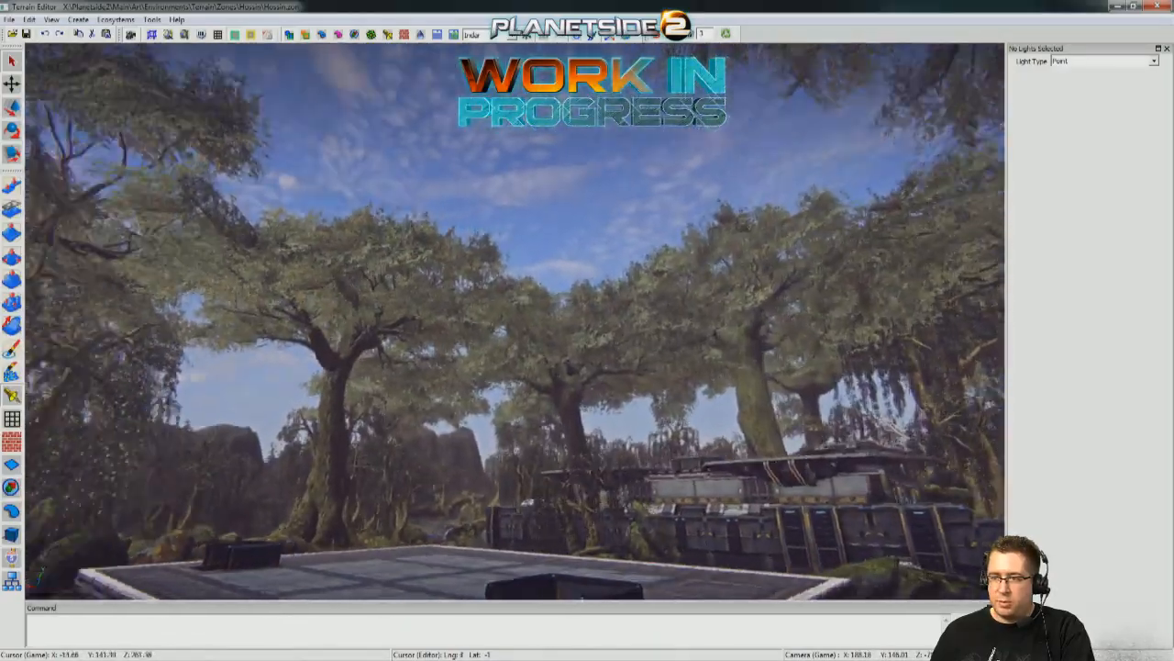
key(d)
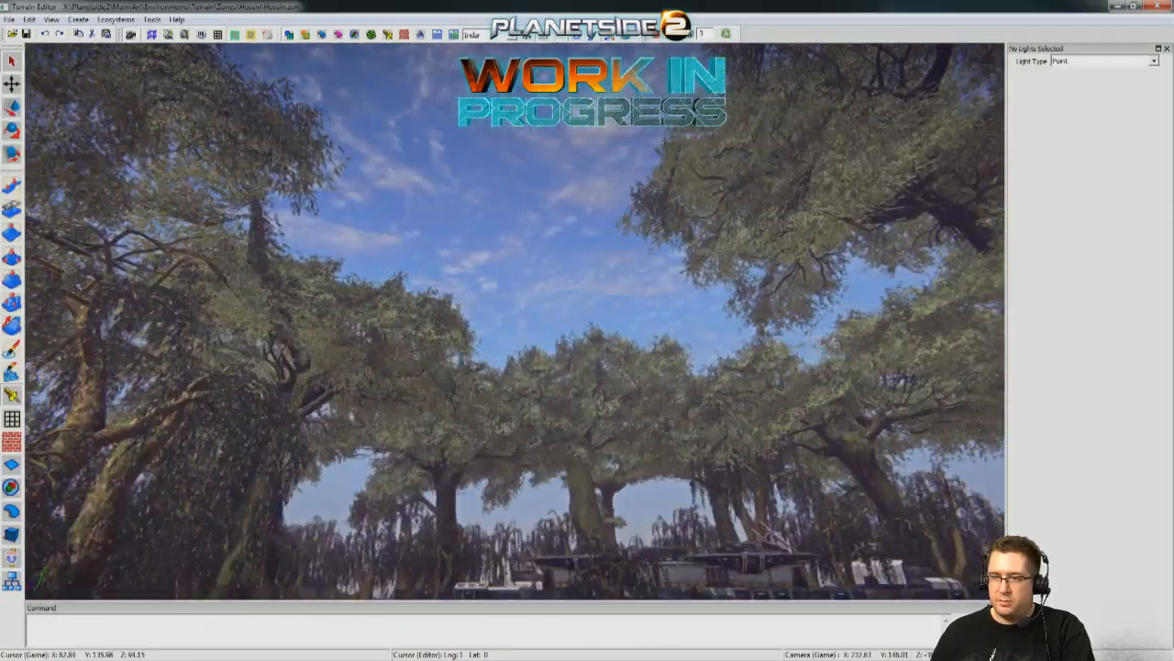
key(w)
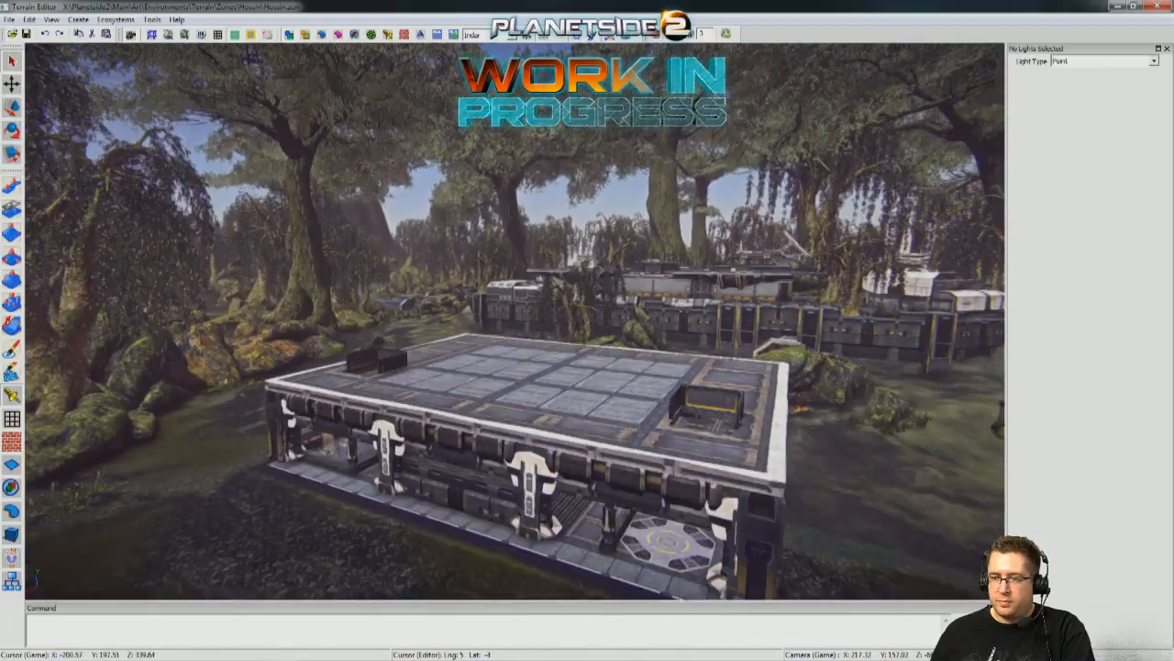
key(q)
key(e)
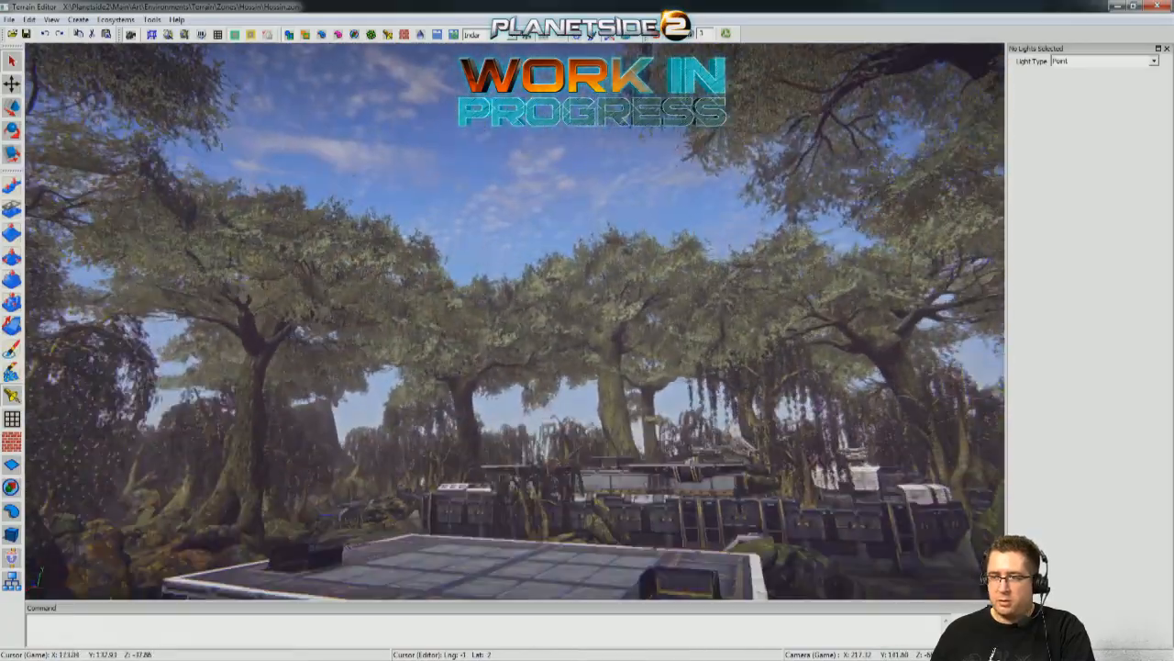
key(w)
key(s)
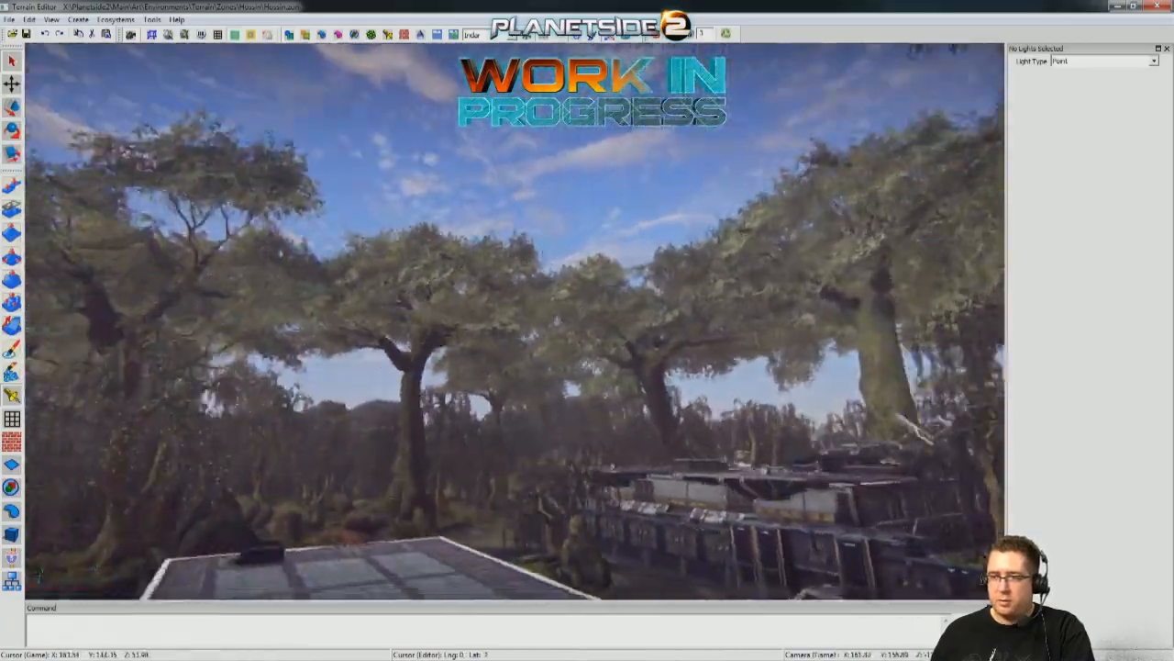
key(d)
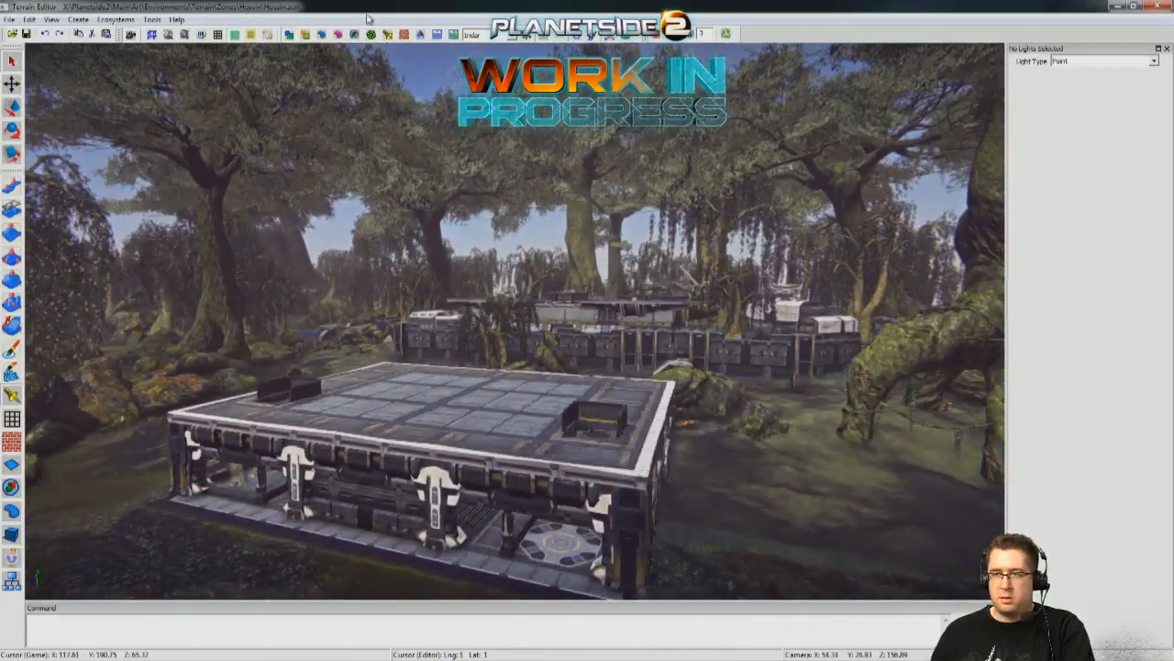
Preview the flat-roofed building and swamp under the esamir sky.
click(514, 34)
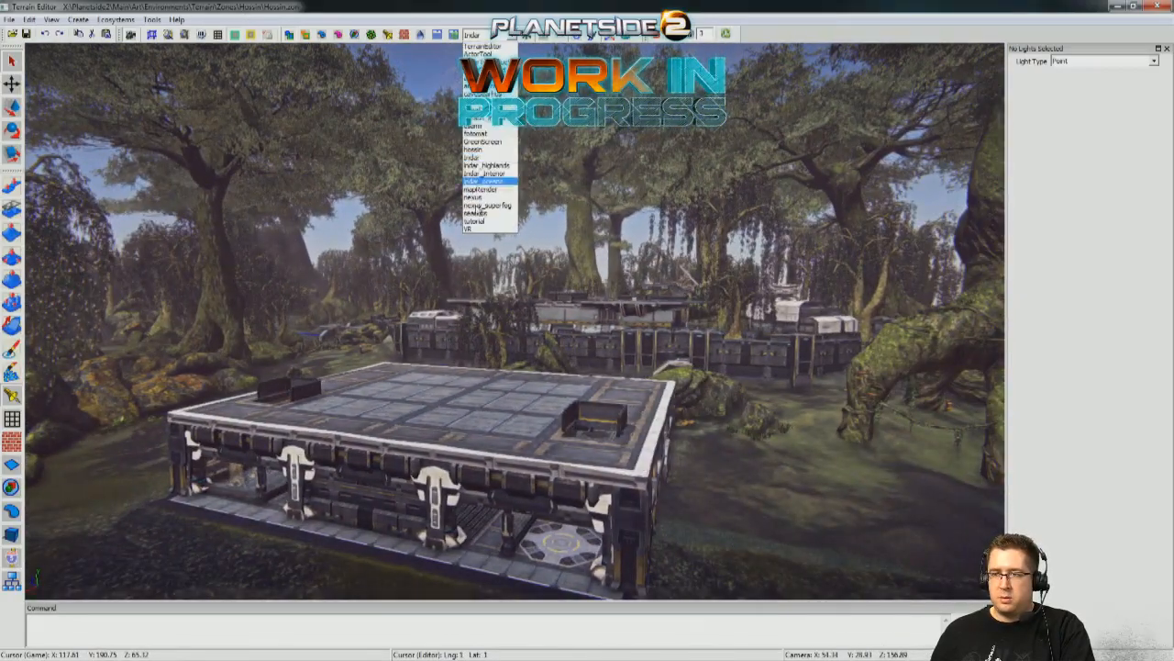
click(476, 127)
mouse_move(514, 321)
right_down()
mouse_move(514, 178)
mouse_move(505, 312)
mouse_move(550, 316)
mouse_move(495, 335)
mouse_move(513, 312)
right_up()
Preview the building and surrounding trees under the amerish sky.
click(510, 36)
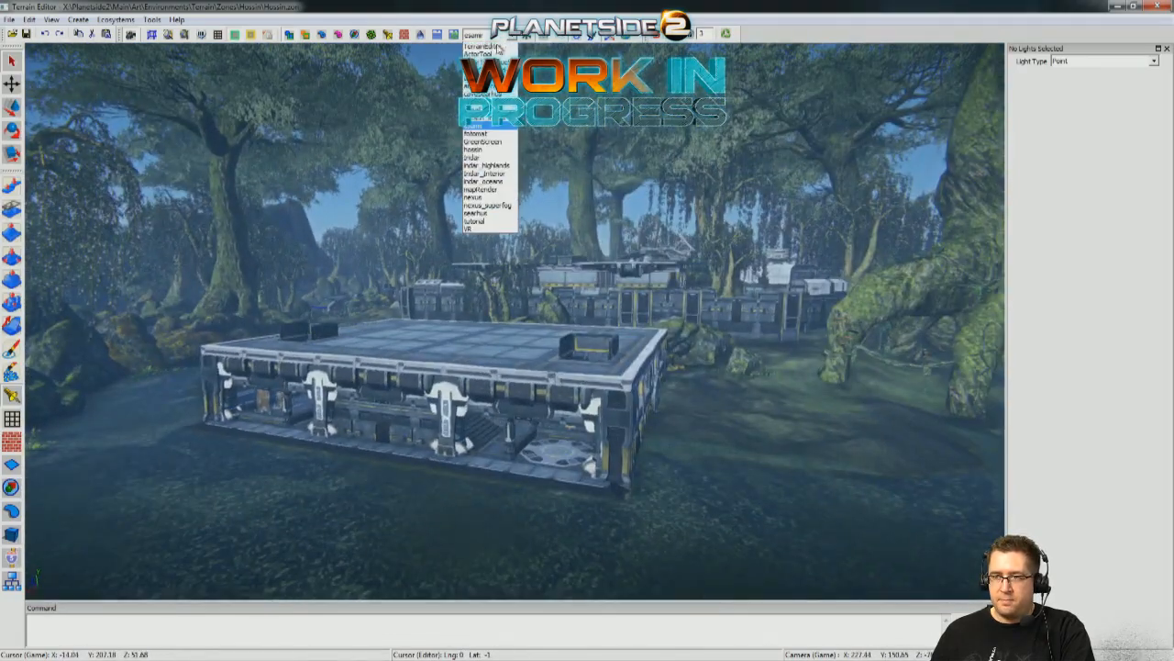
click(491, 48)
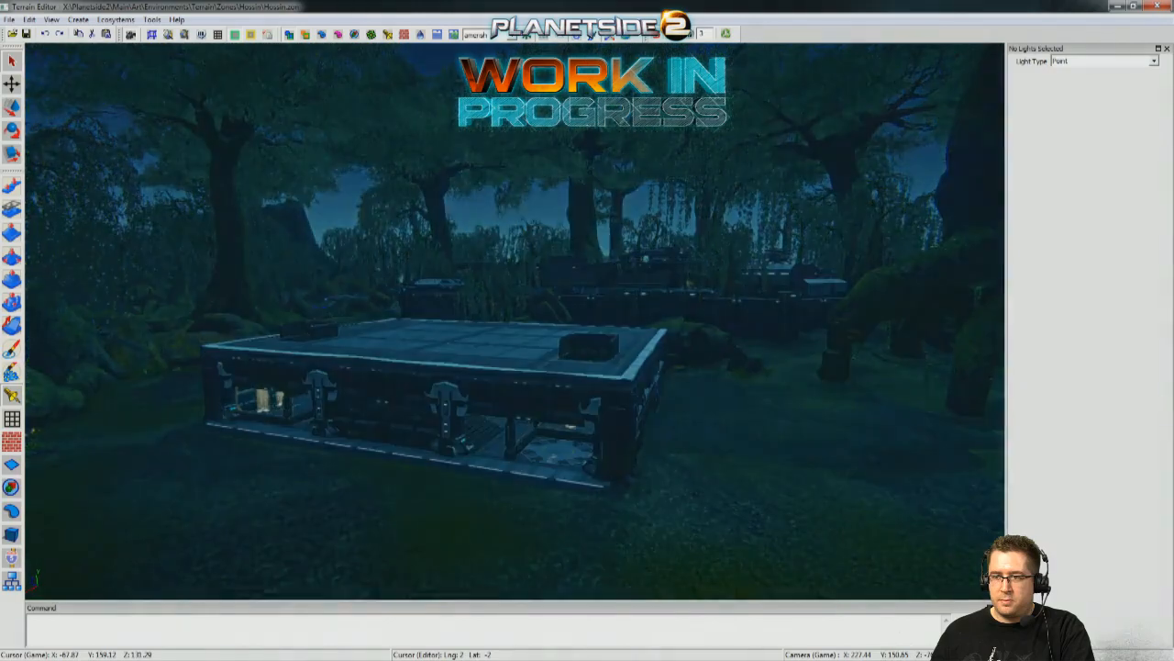
right_drag(514, 312, 505, 344)
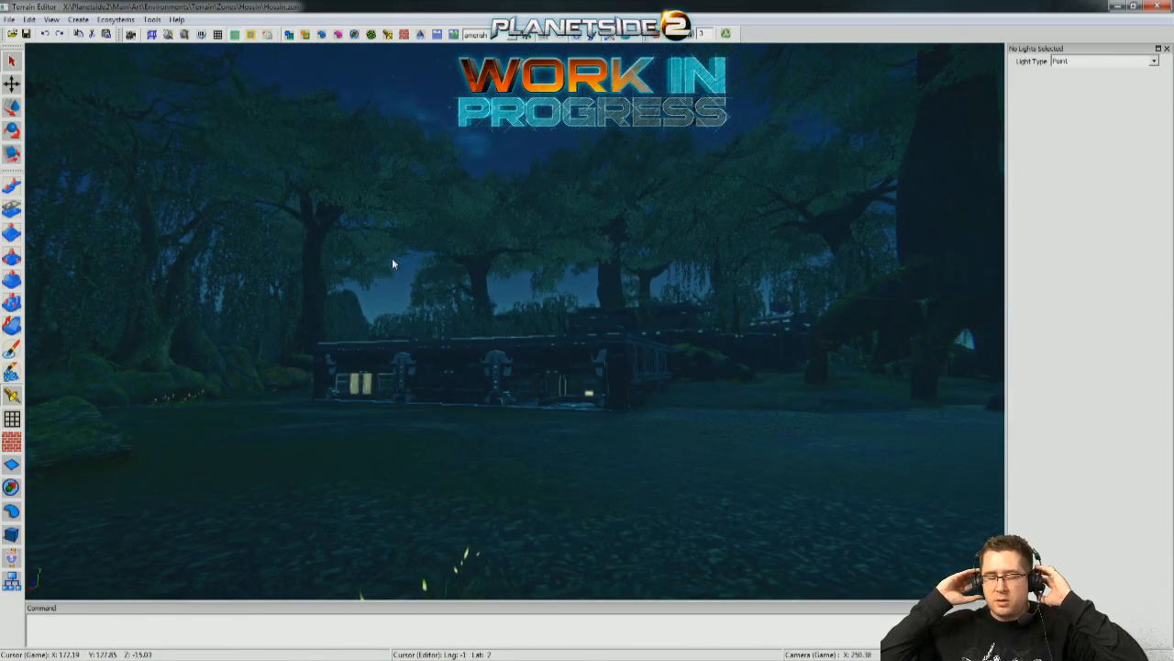
Change the time of day with the command /hour 0 and view the building roof and neighbouring base under the amerish sky.
middle_drag(484, 241, 312, 620)
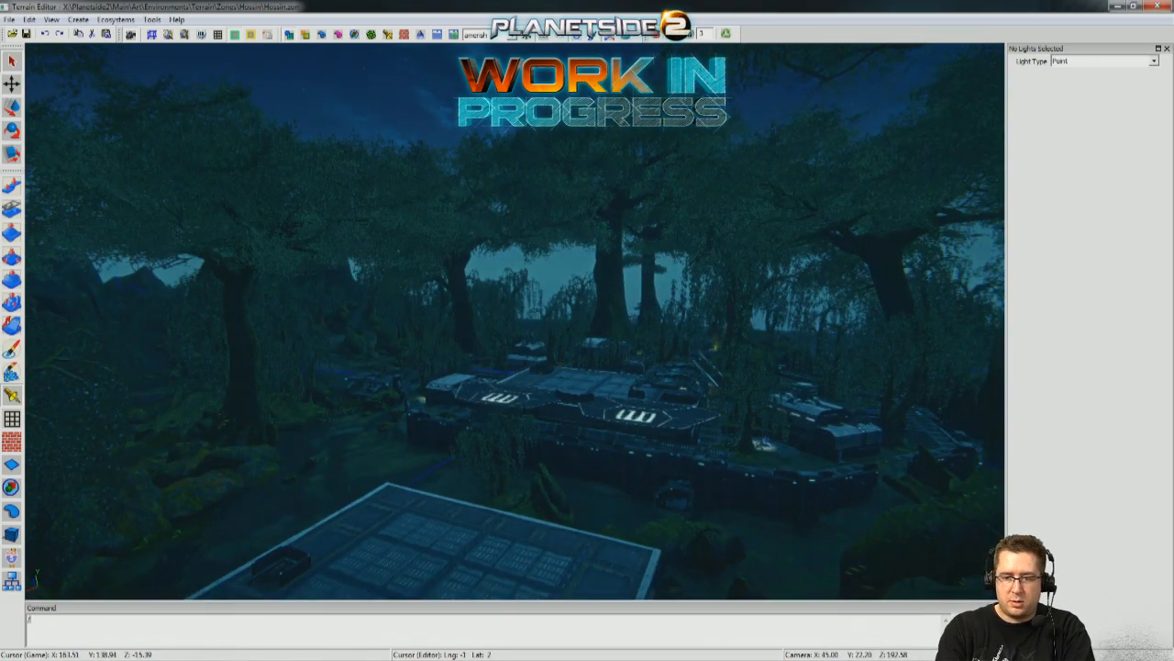
text(0)
key(Return)
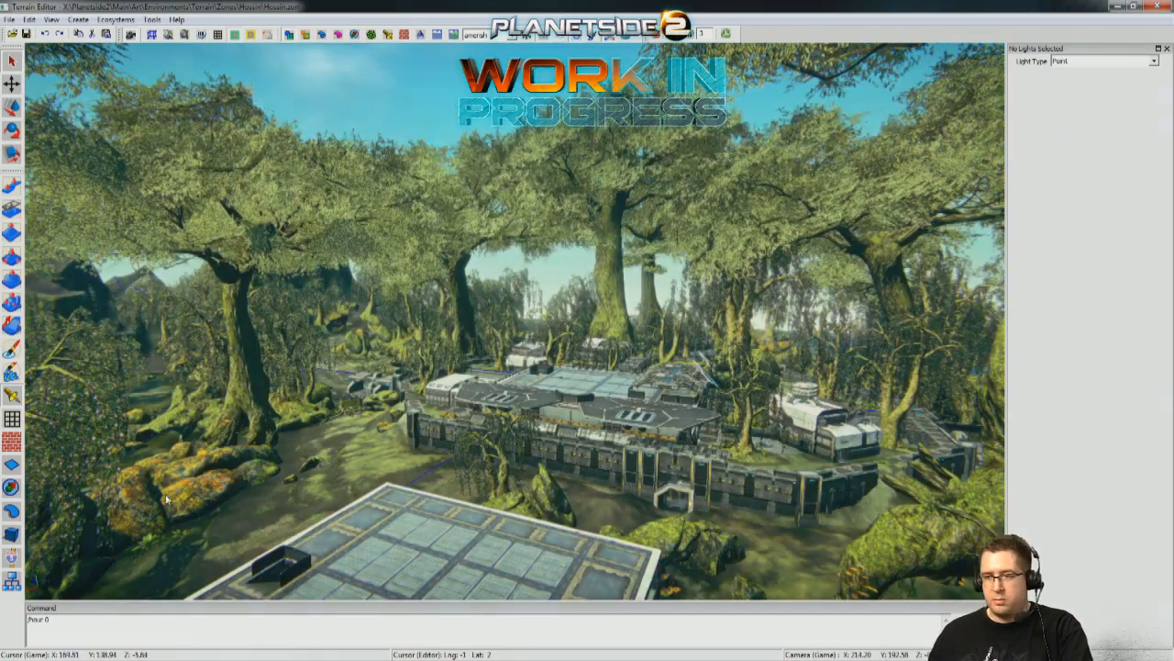
right_drag(363, 436, 399, 430)
right_drag(298, 372, 243, 352)
Return to the hossin sky and set the time of day with the command /hour 12.
click(477, 34)
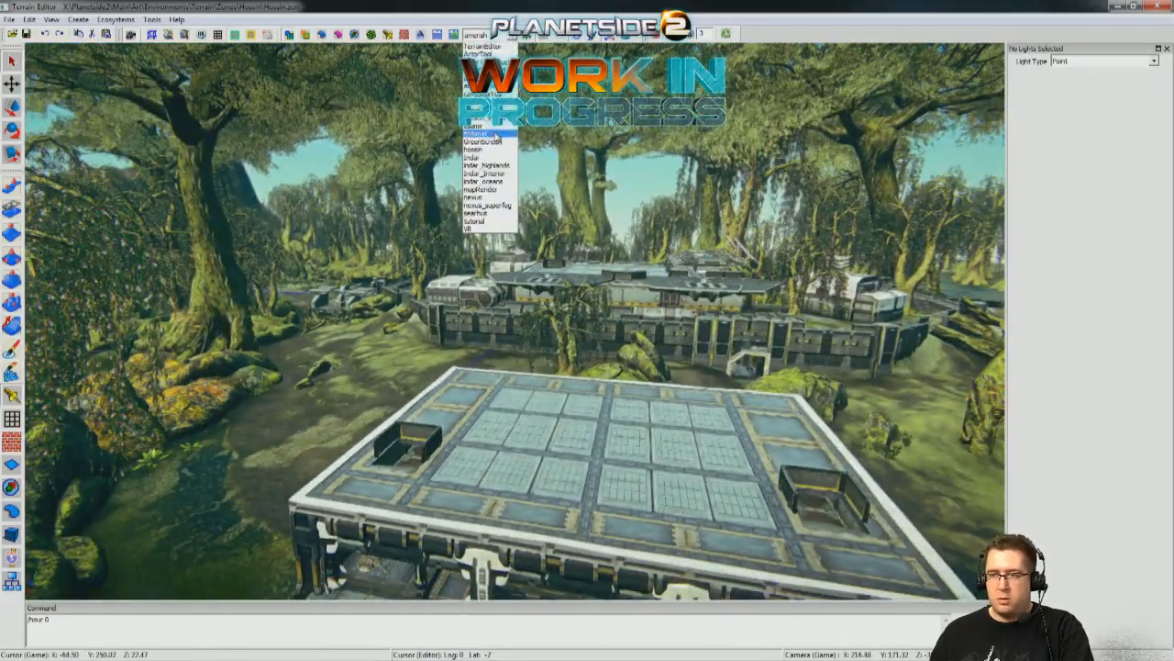
click(486, 150)
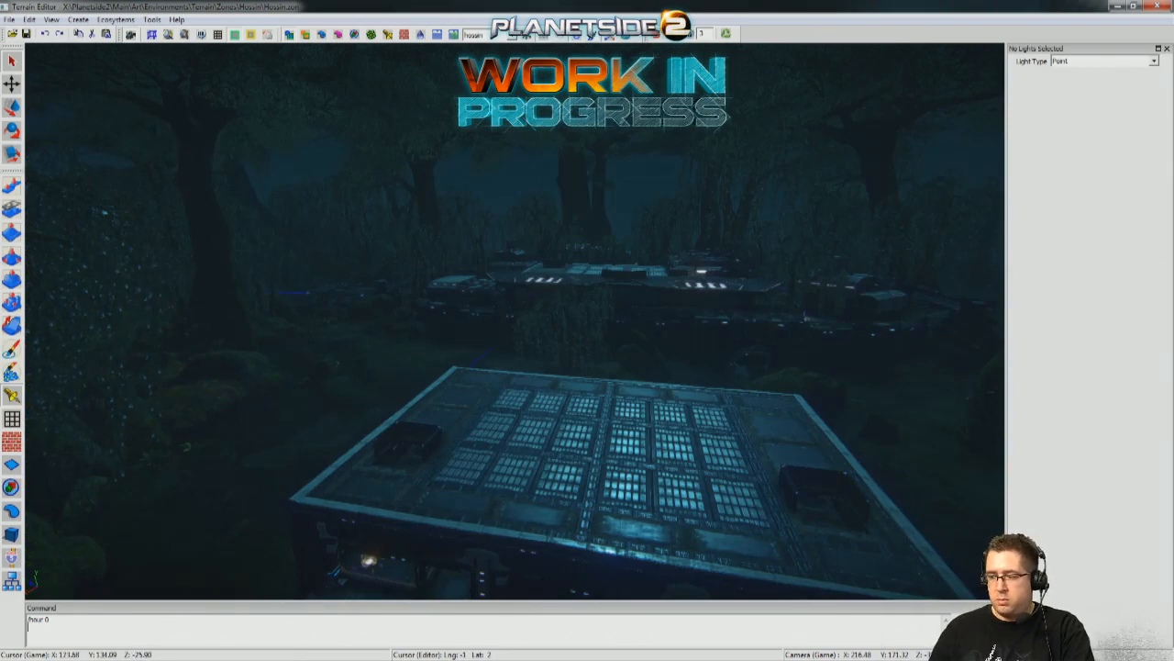
key(Return)
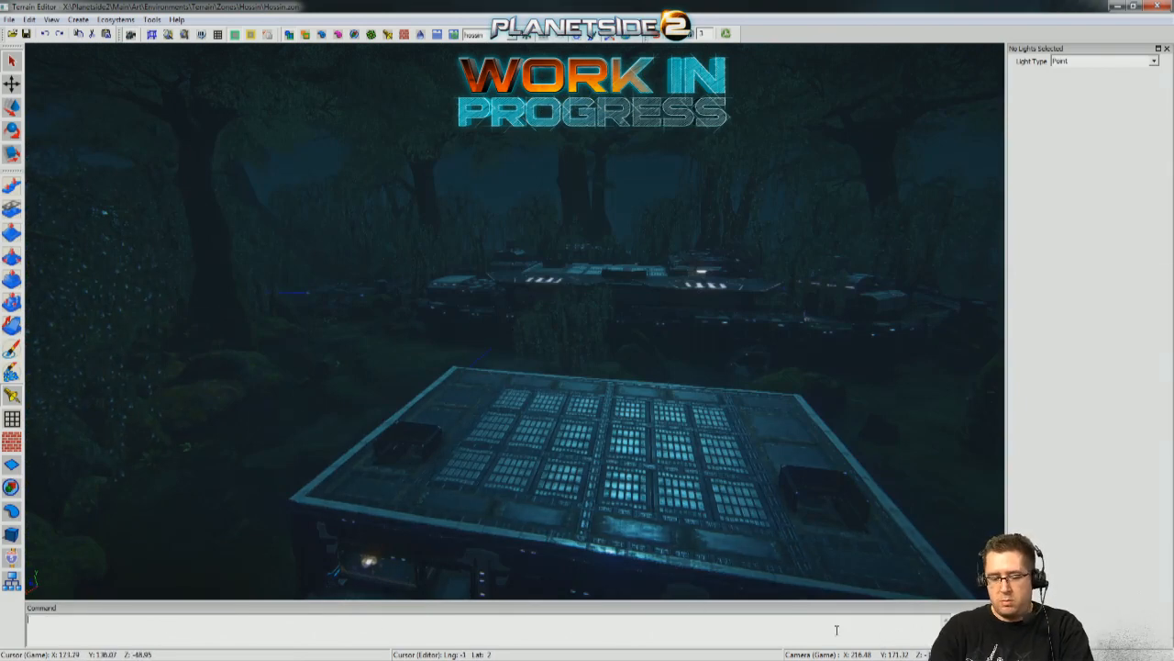
text(/hour 12)
key(Return)
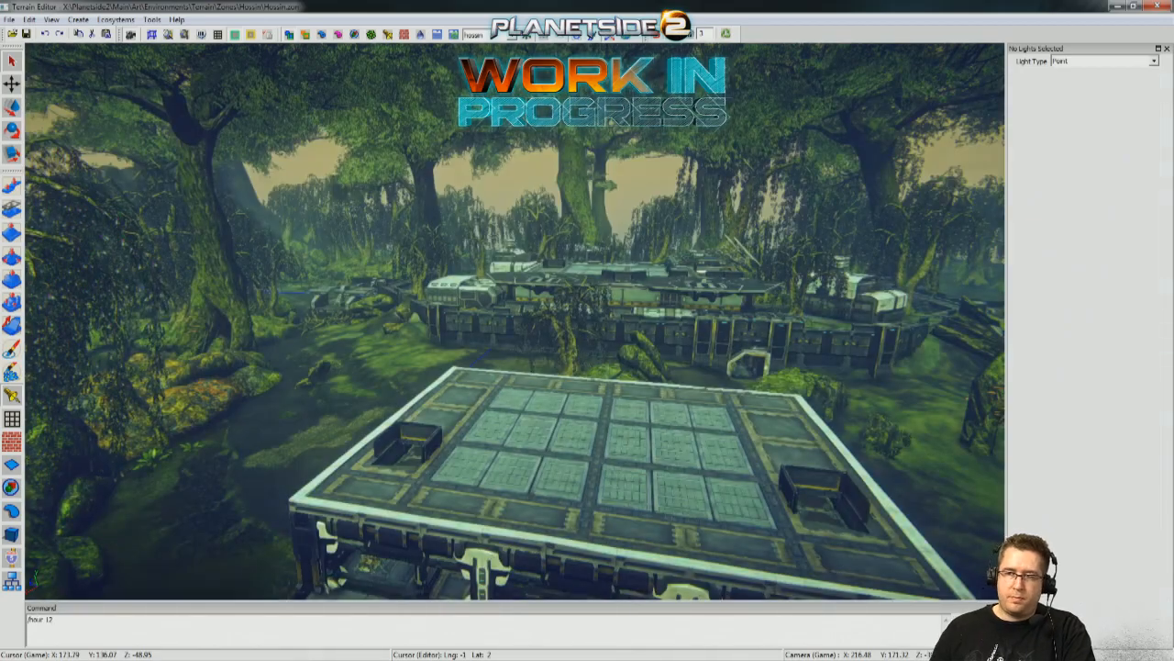
Inspect the building's roof, front supports and surrounding swamp under the hossin sky.
right_drag(375, 348, 335, 305)
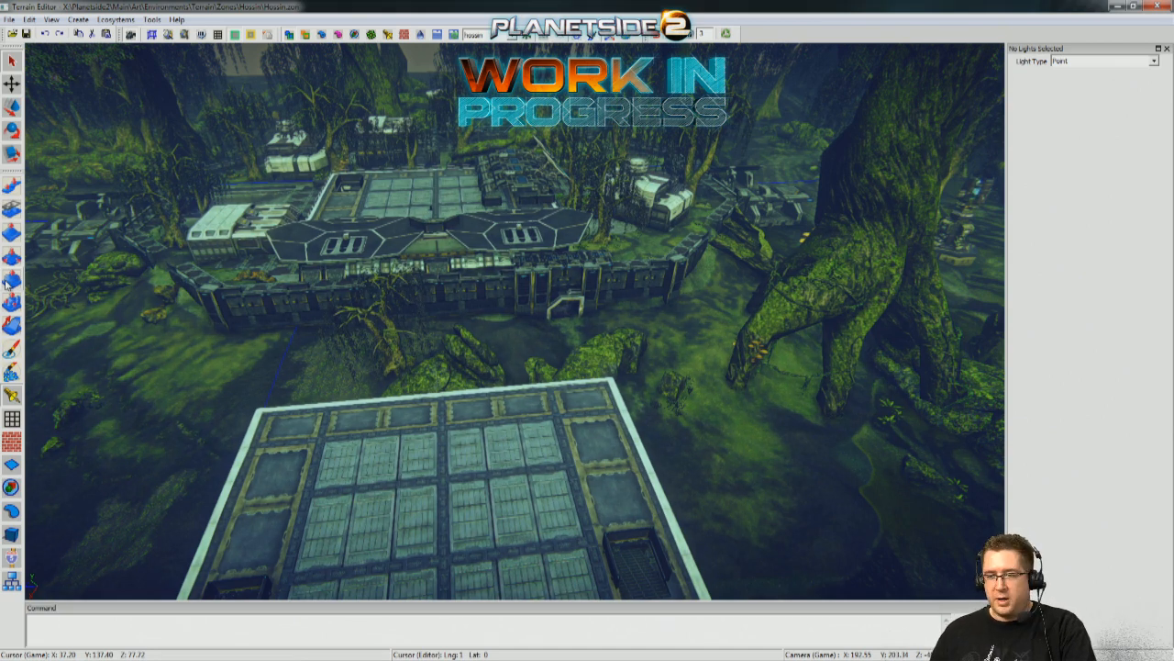
right_drag(723, 453, 587, 441)
right_drag(349, 328, 373, 329)
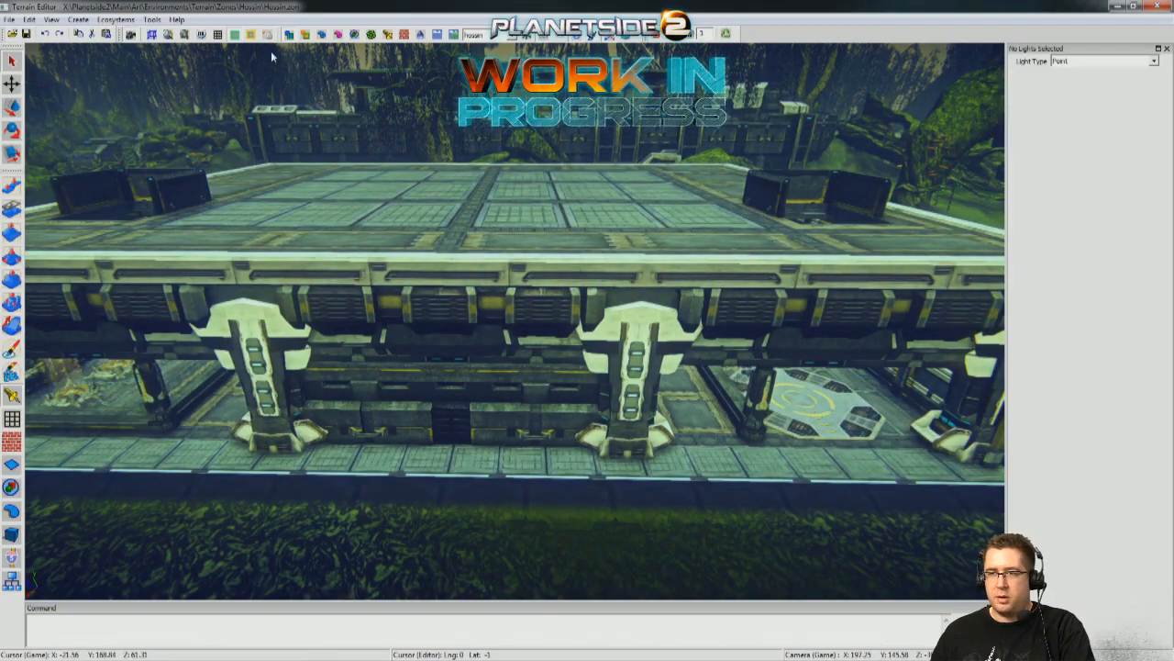
click(488, 35)
right_drag(731, 418, 679, 422)
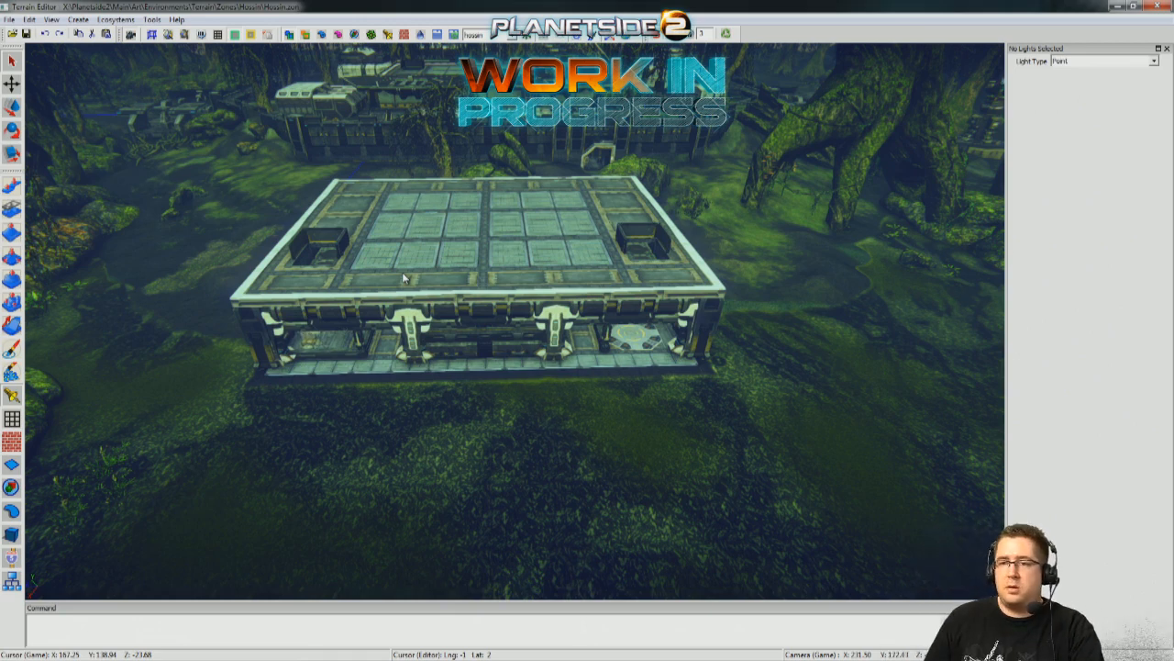
Preview the TerrainEditor sky on the building and replace it with the mapRender sky.
click(514, 35)
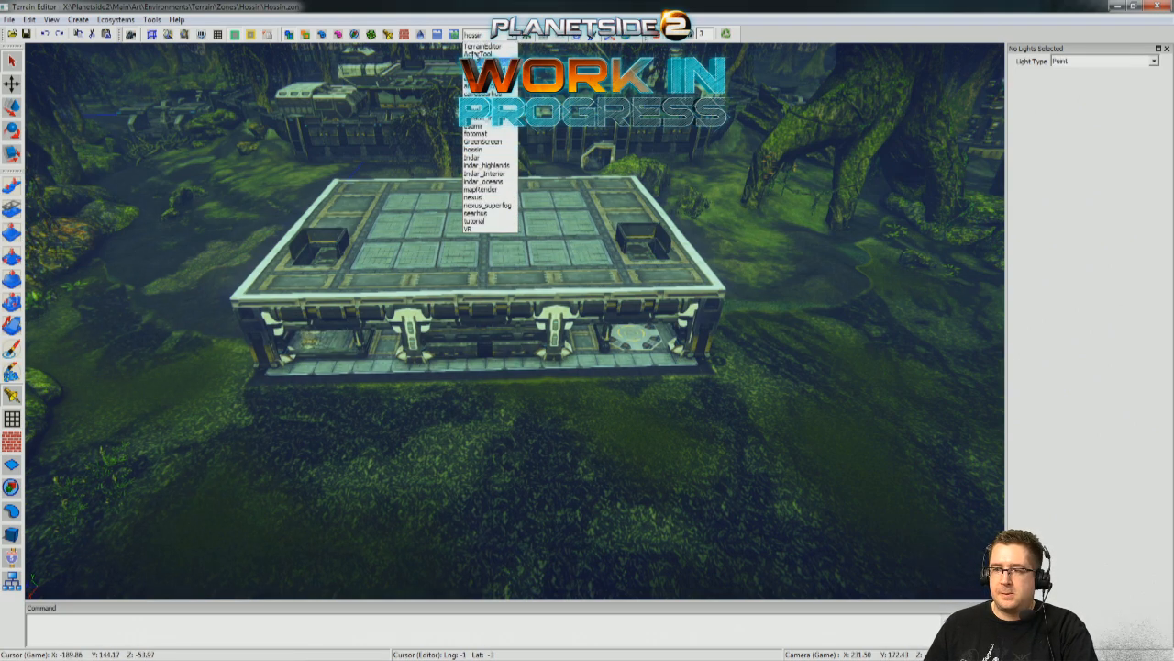
click(481, 47)
click(512, 36)
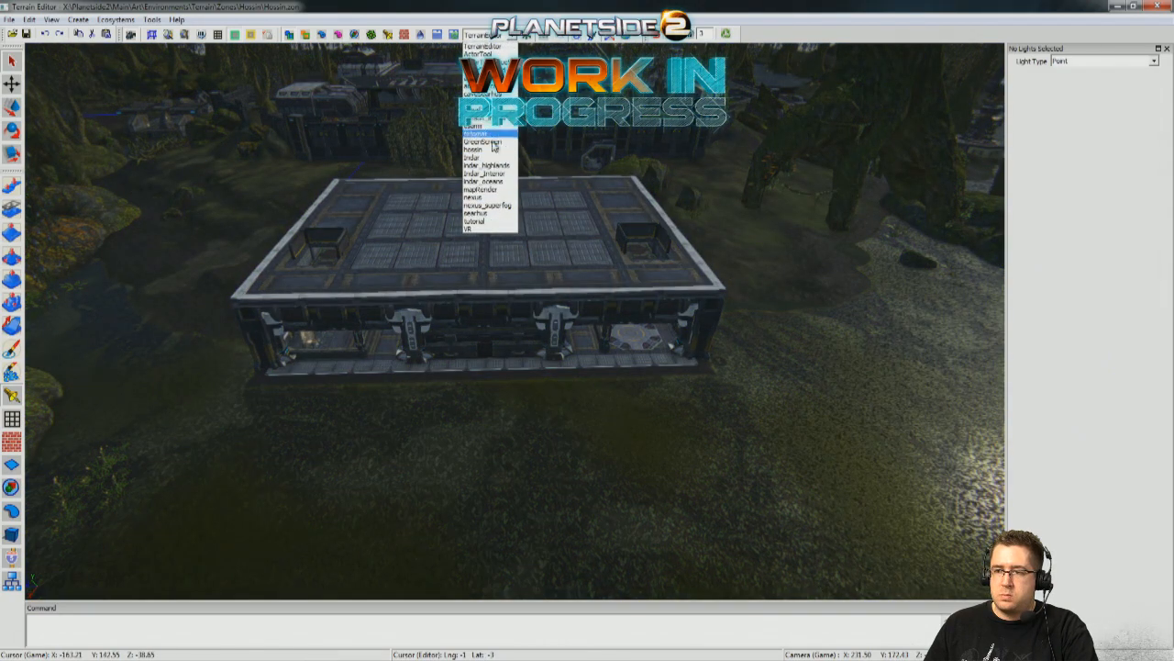
click(489, 187)
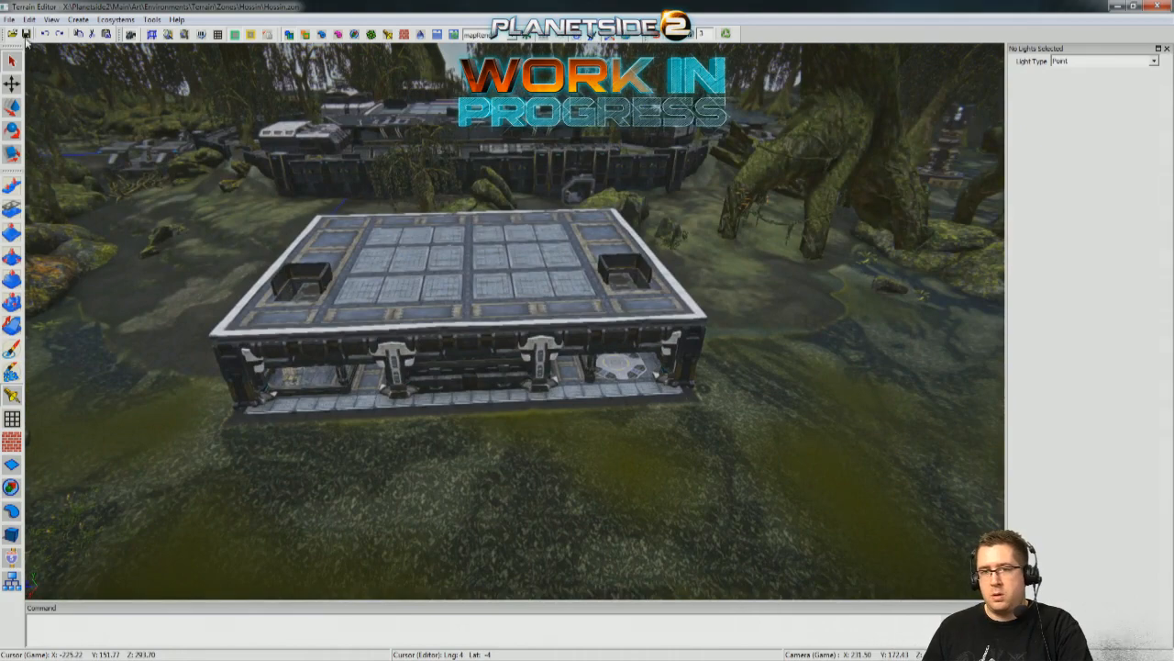
Survey the swamp, tree roots, base wall and flat-roofed building under the mapRender sky.
right_drag(266, 380, 264, 412)
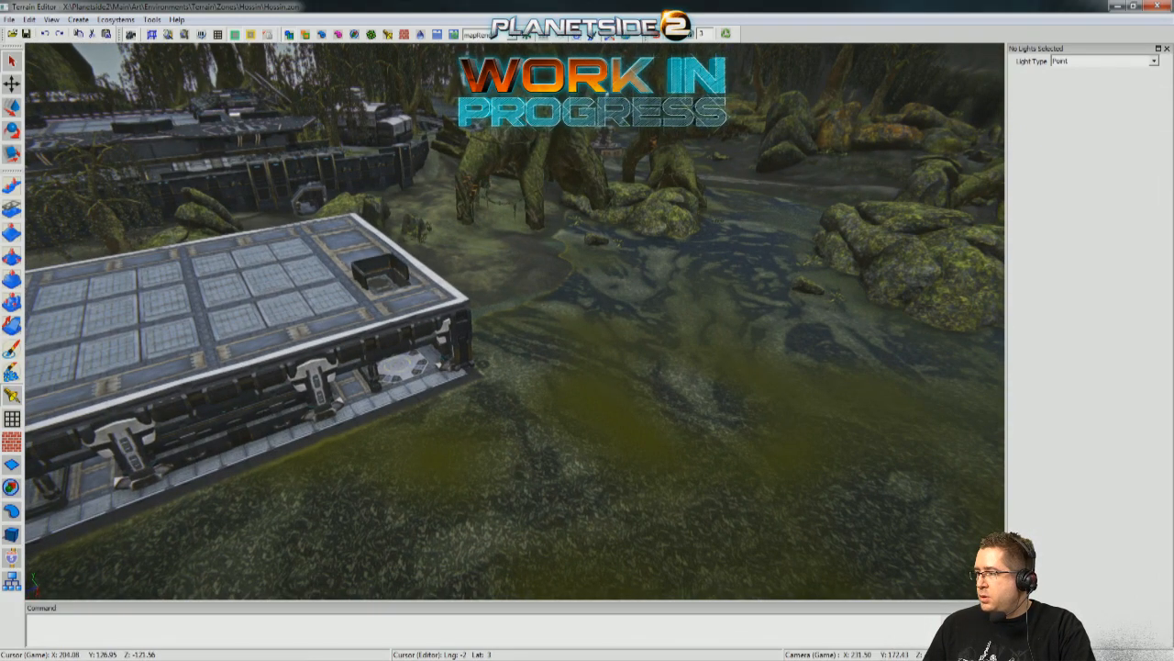
key(w)
mouse_move(421, 521)
right_down()
mouse_move(385, 527)
mouse_move(477, 513)
mouse_move(395, 532)
mouse_move(441, 505)
mouse_move(367, 509)
mouse_move(569, 509)
mouse_move(477, 565)
mouse_move(394, 550)
mouse_move(358, 500)
mouse_move(330, 502)
mouse_move(367, 532)
mouse_move(422, 536)
mouse_move(367, 537)
mouse_move(403, 537)
right_up()
key(w)
key(s)
key(s)
key(w)
key(w)
key(s)
key(s)
key(d)
key(w)
key(w)
key(d)
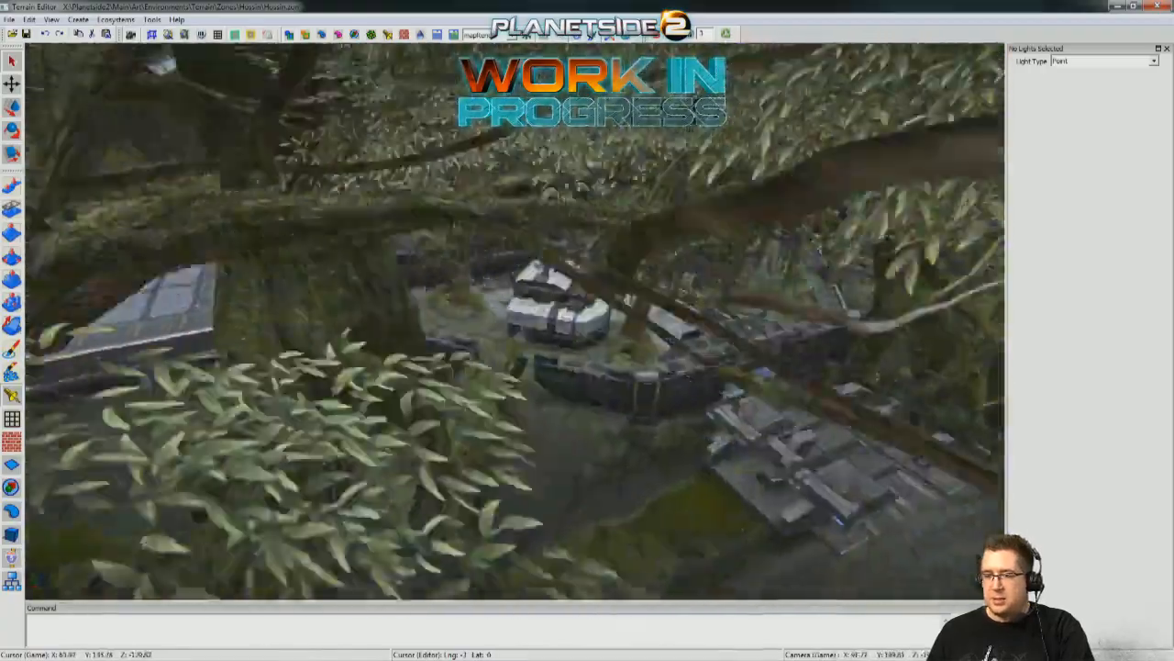
right_drag(404, 537, 367, 537)
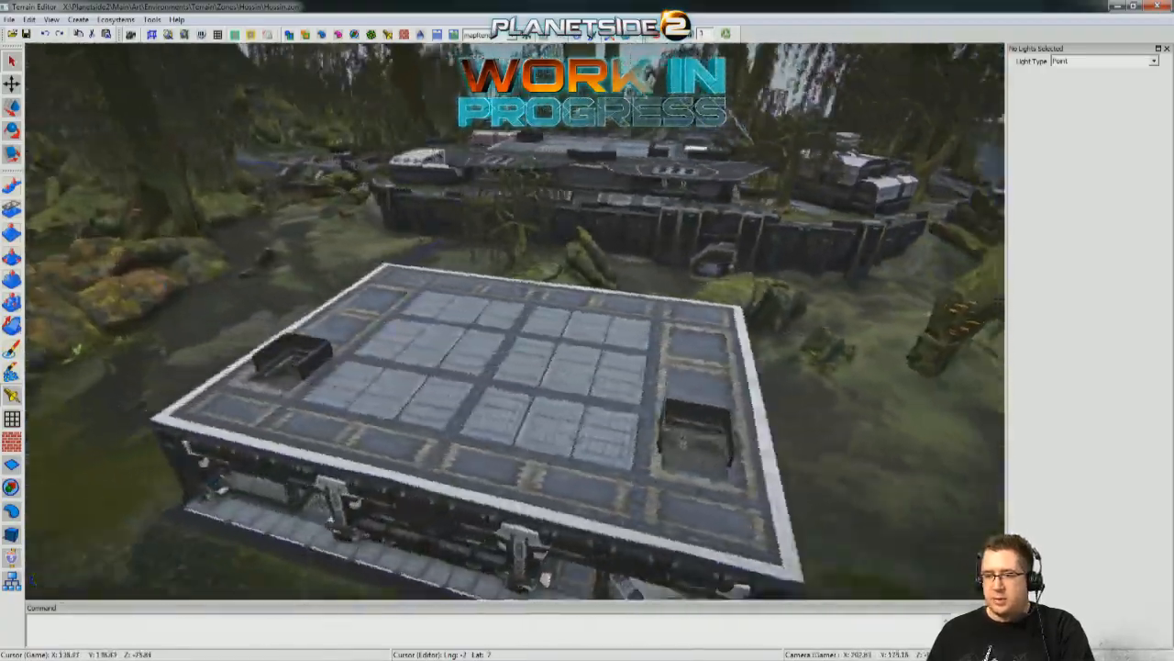
Examine the flat-roofed building's front face, ground-floor corridor, main stairs and surrounding swamp.
key(s)
key(w)
key(s)
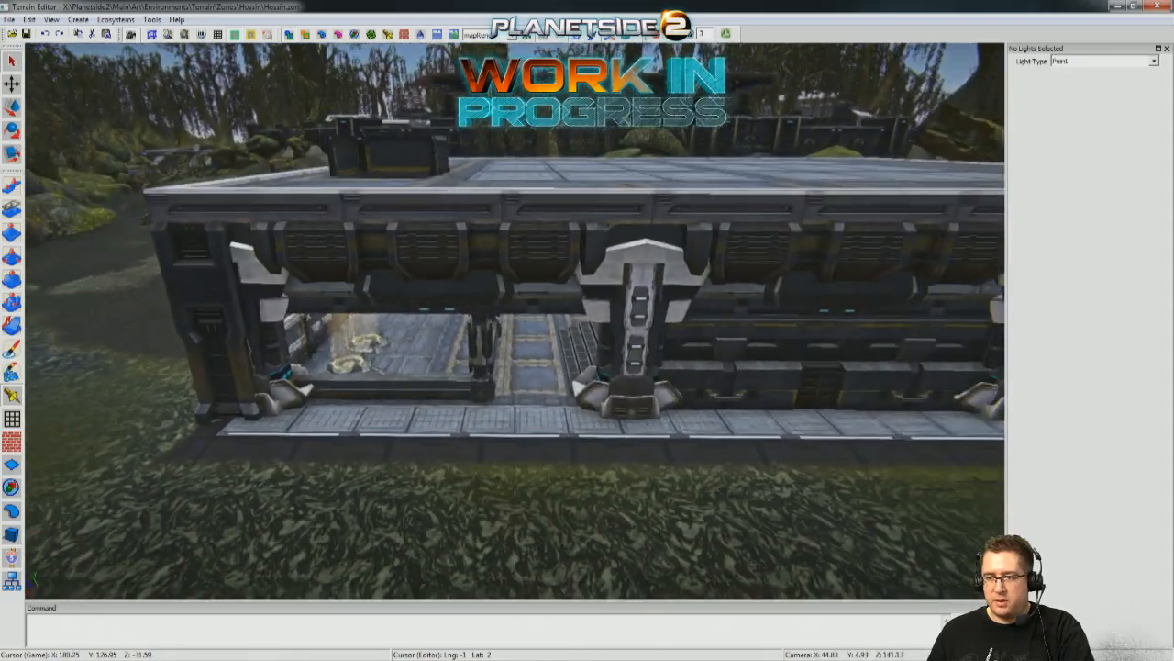
key(w)
key(s)
key(w)
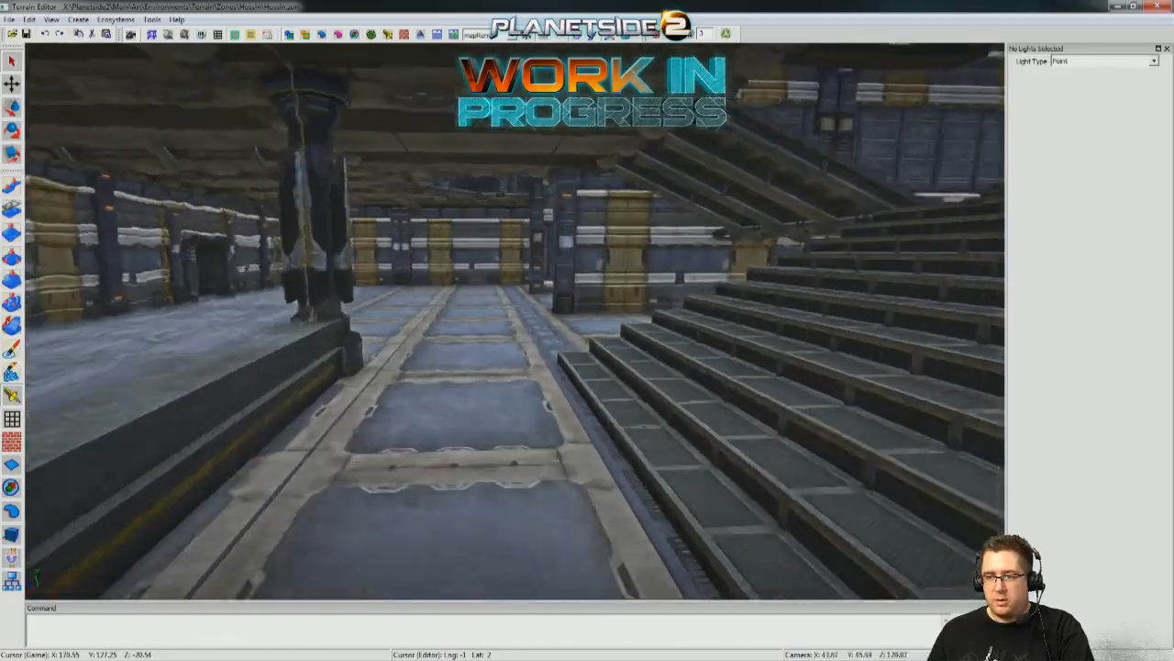
key(w)
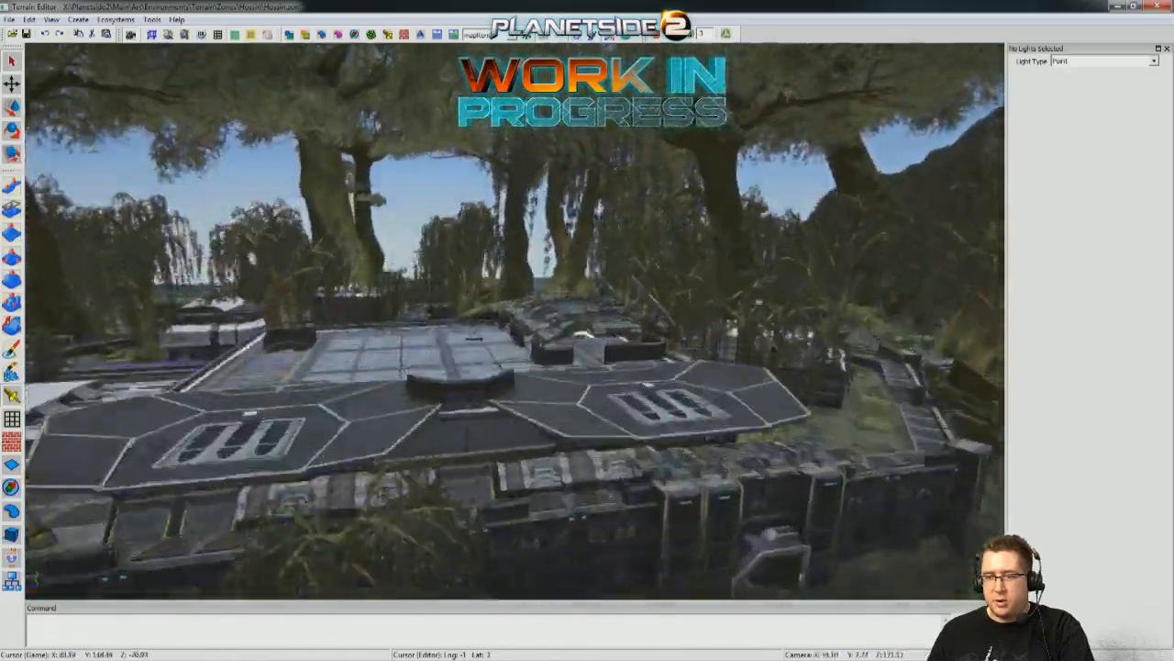
key(w)
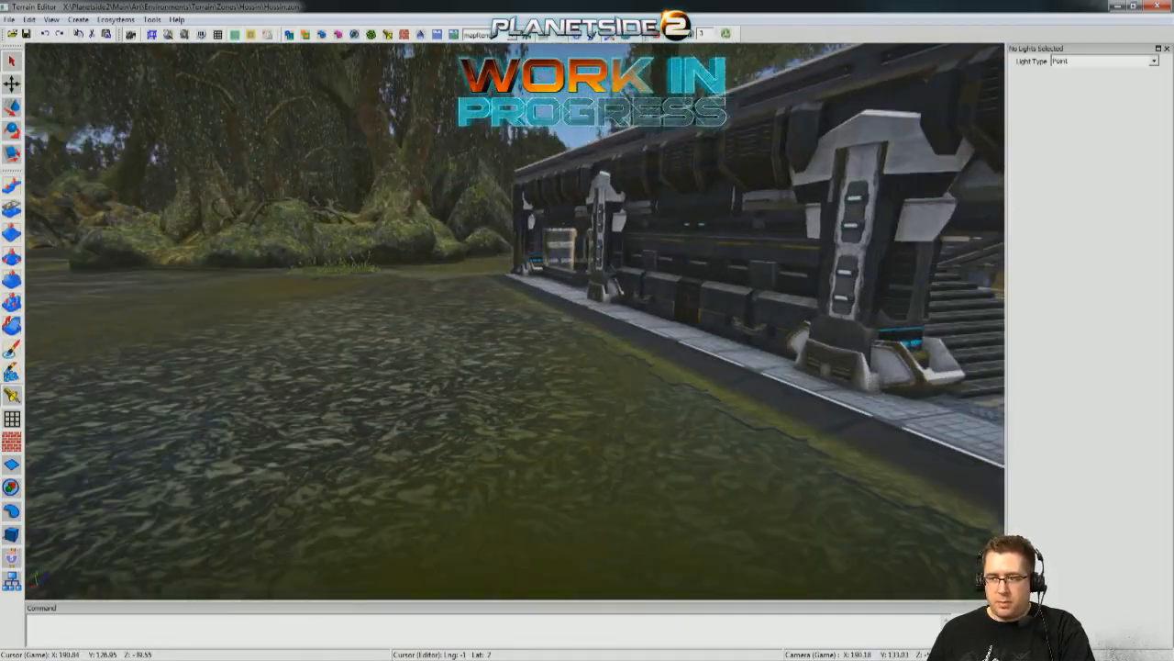
Examine the building's front walkway, circular pad bay and roof, and its position relative to the larger base.
right_drag(817, 356, 817, 355)
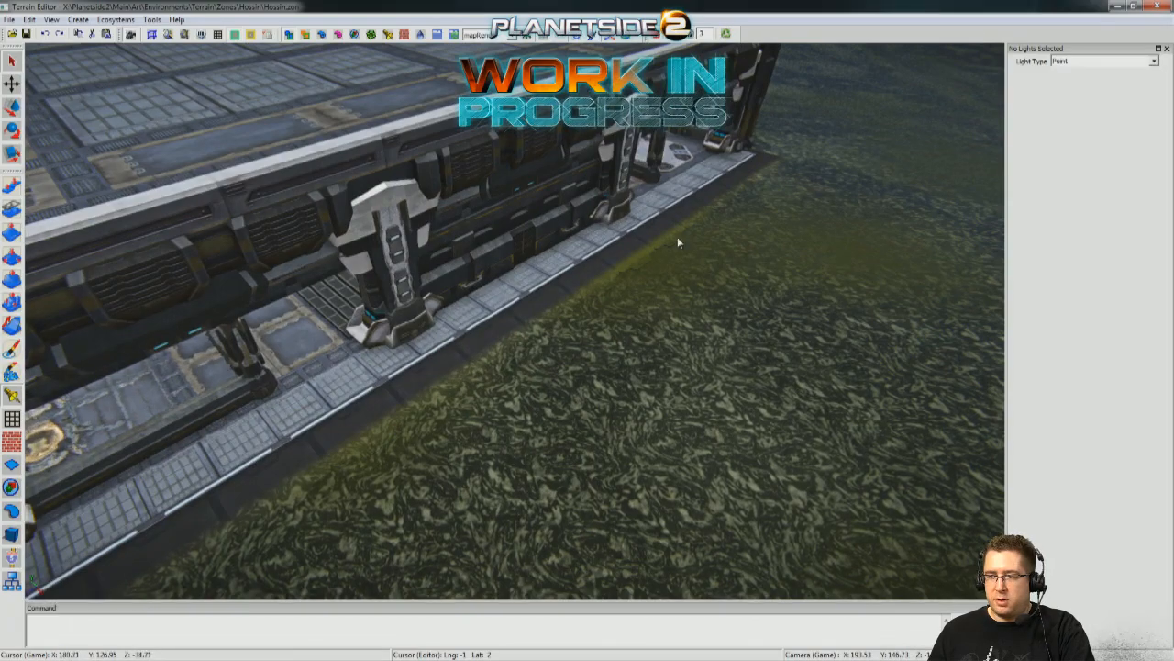
right_drag(498, 206, 497, 206)
right_drag(678, 267, 431, 218)
right_drag(543, 297, 543, 297)
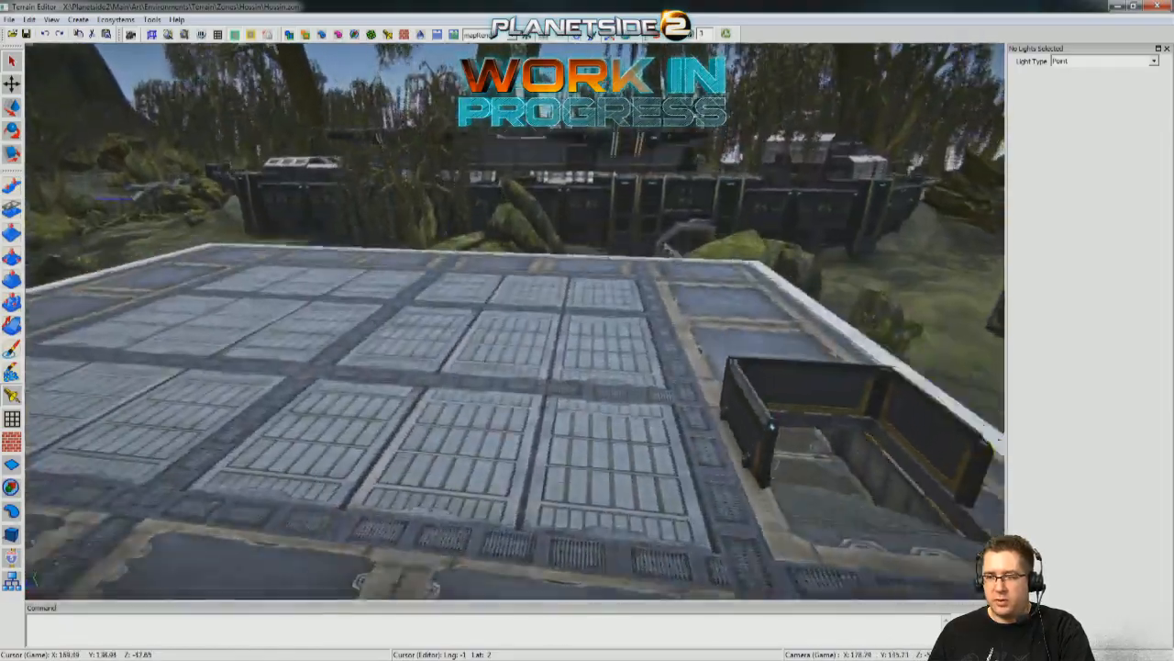
right_drag(543, 297, 543, 297)
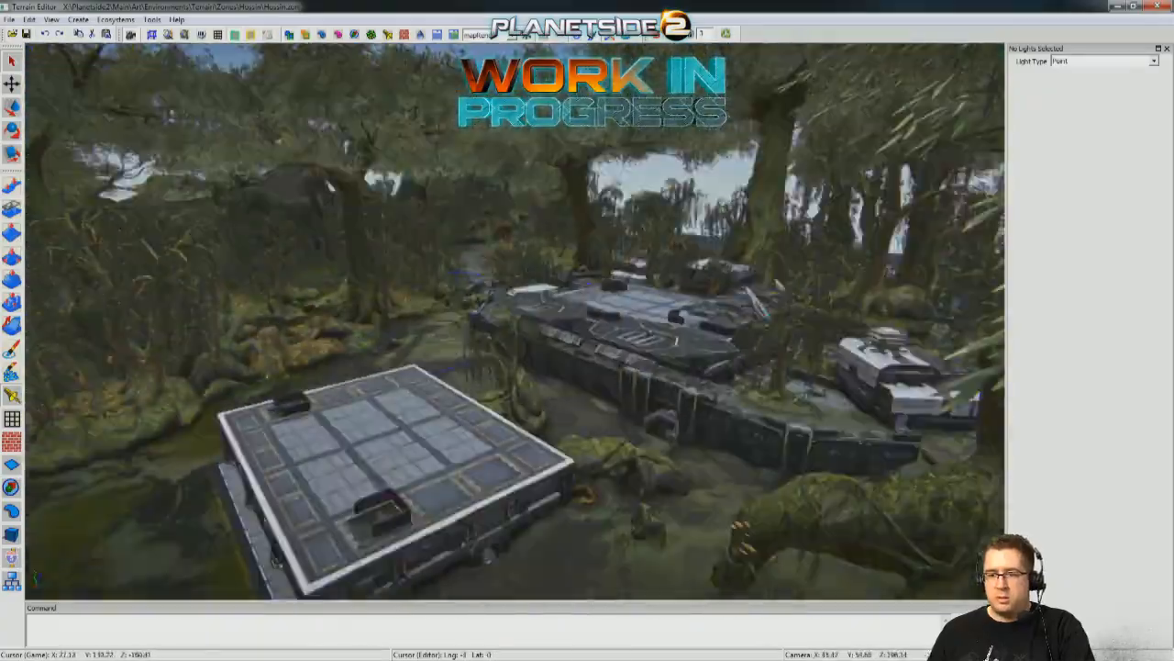
key(w)
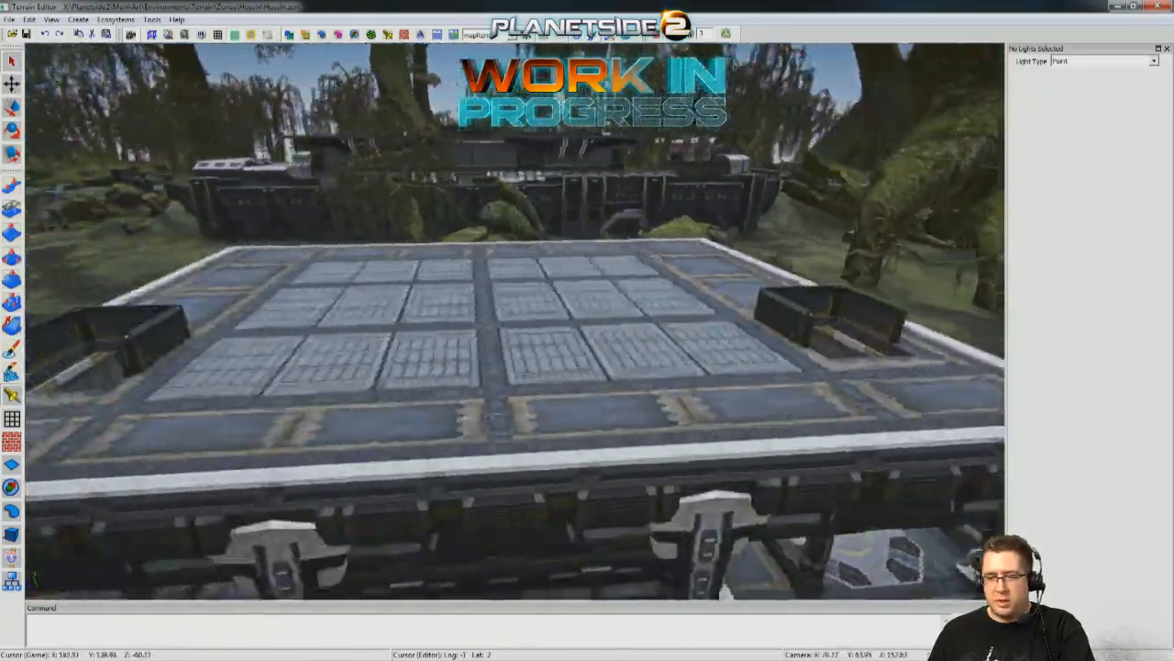
key(w)
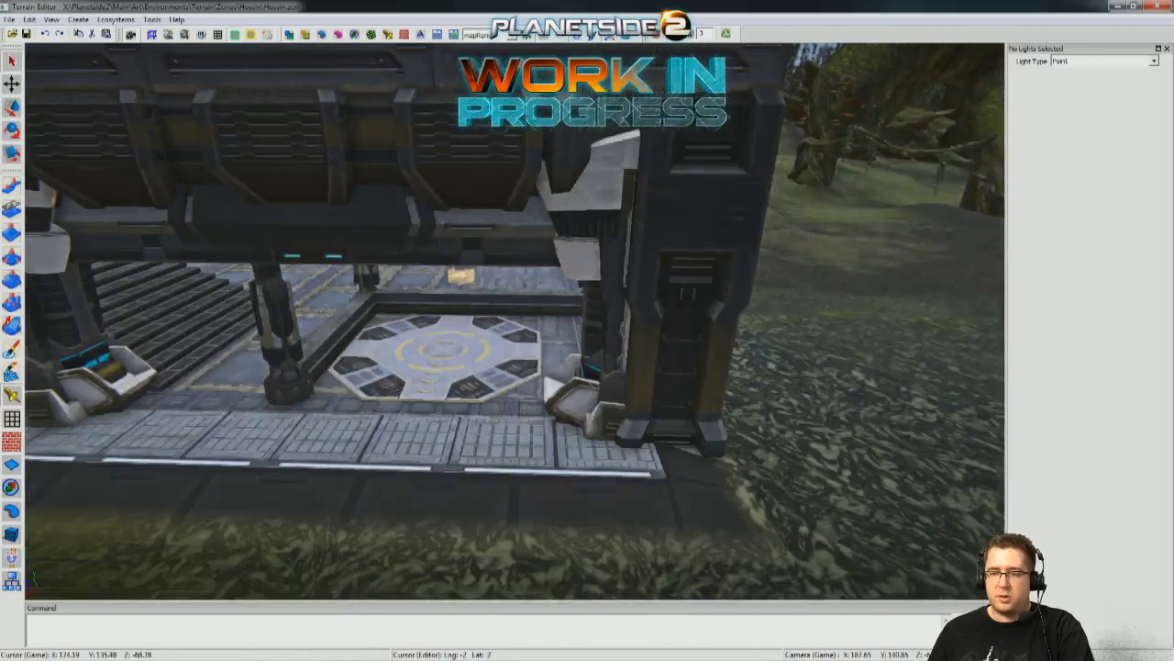
key(a)
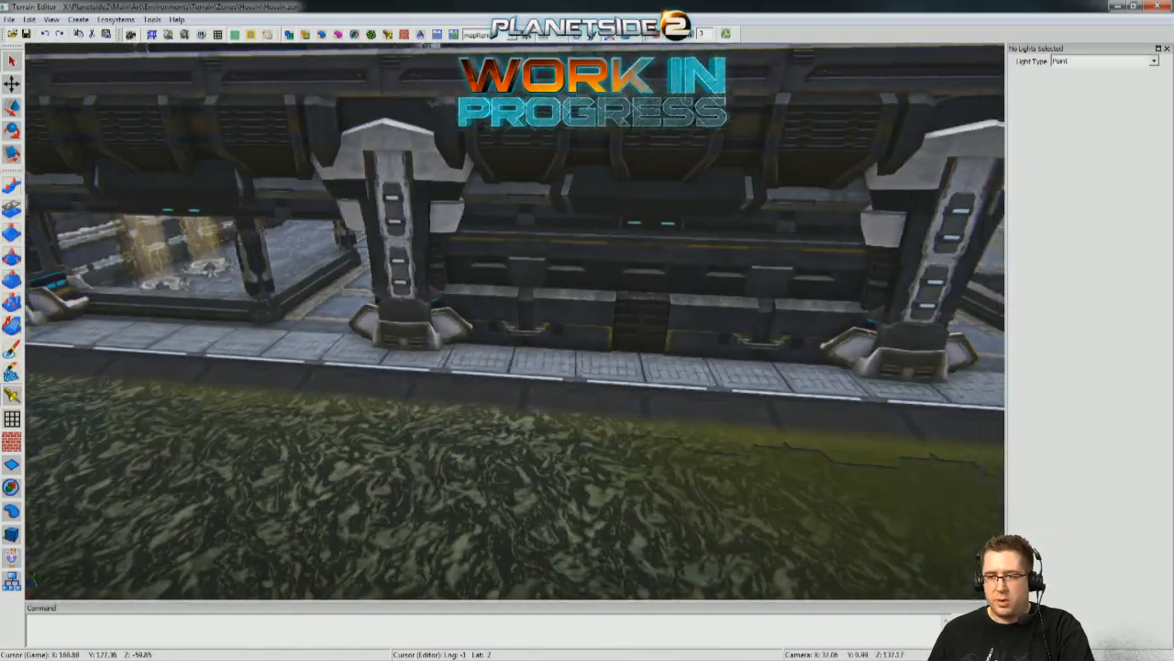
Inspect the front support pillars, the wide staircase and the upper landing inside the building.
key(w)
right_drag(515, 321, 367, 271)
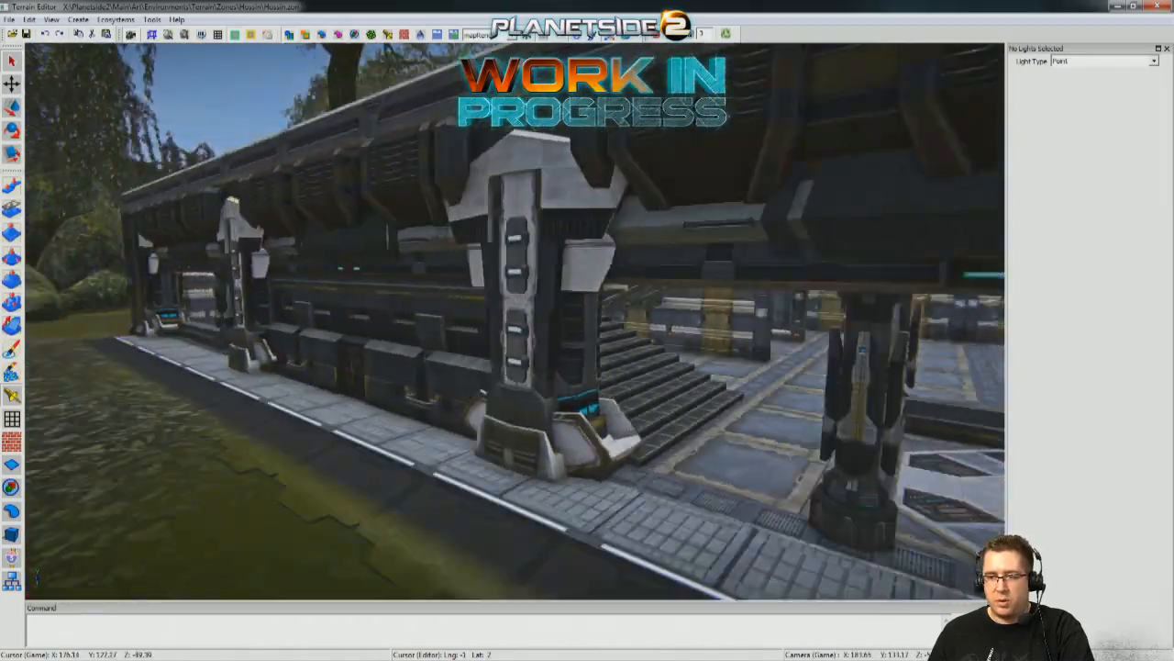
key(a)
key(w)
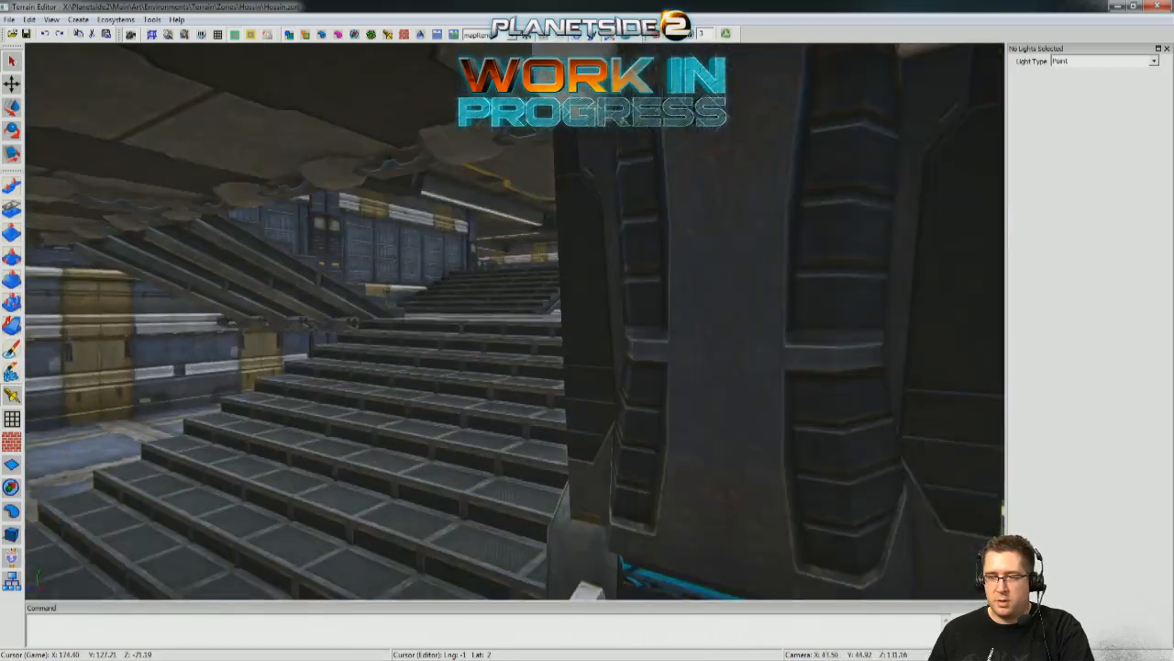
key(a)
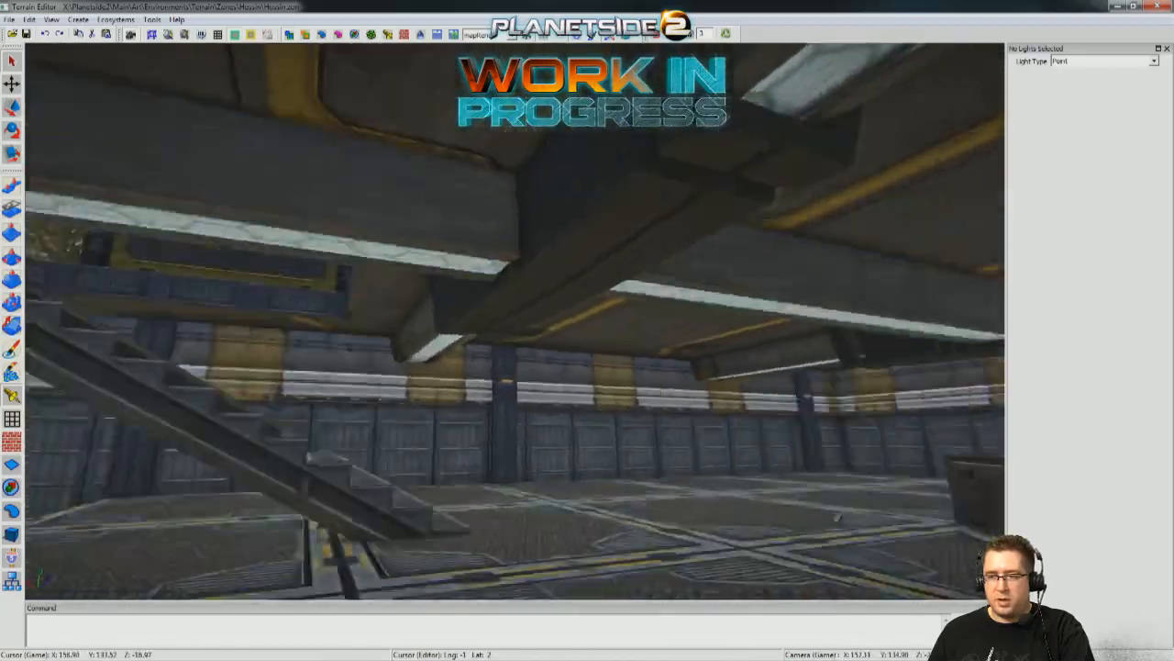
key(w)
right_drag(837, 519, 137, 450)
key(w)
key(w)
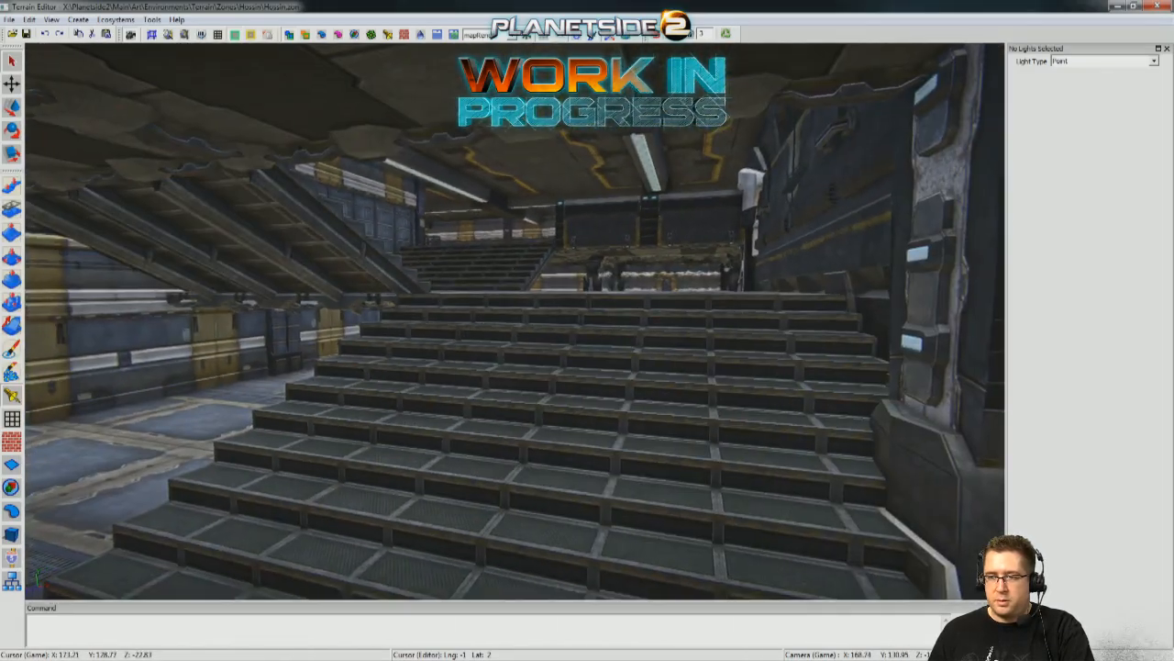
Survey the concrete ramp, the willow-covered base structures and the rear side of the flat-roofed building.
right_drag(514, 321, 550, 394)
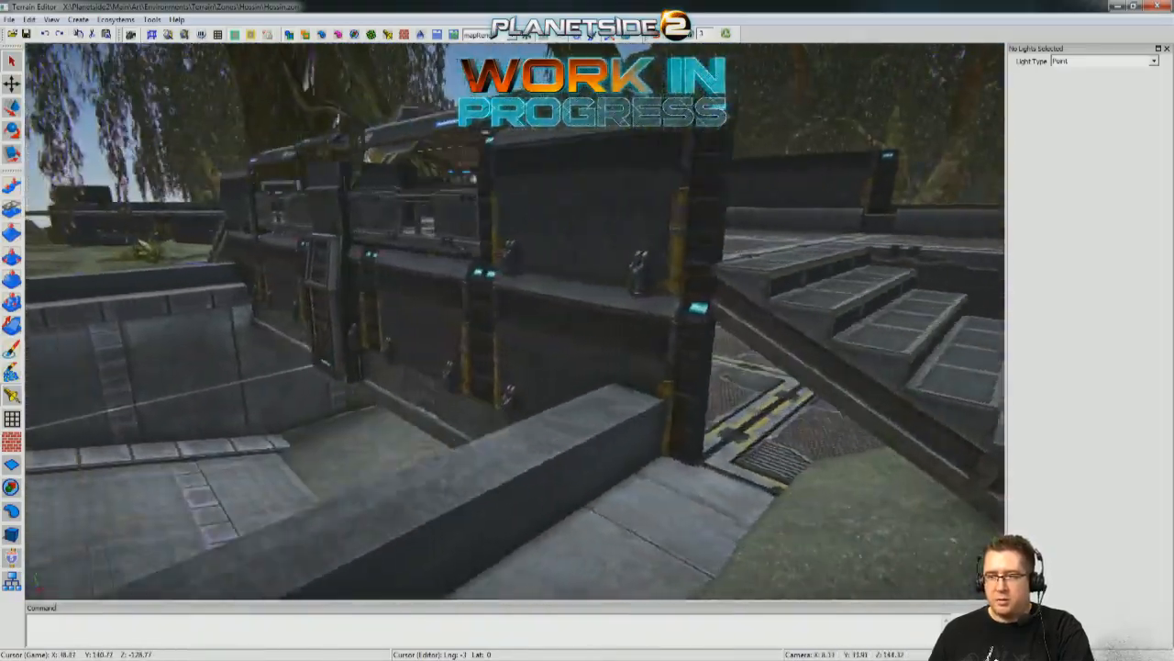
right_drag(516, 321, 550, 312)
right_drag(798, 567, 881, 322)
right_drag(587, 321, 607, 108)
mouse_move(514, 316)
right_down()
mouse_move(590, 187)
mouse_move(514, 320)
right_up()
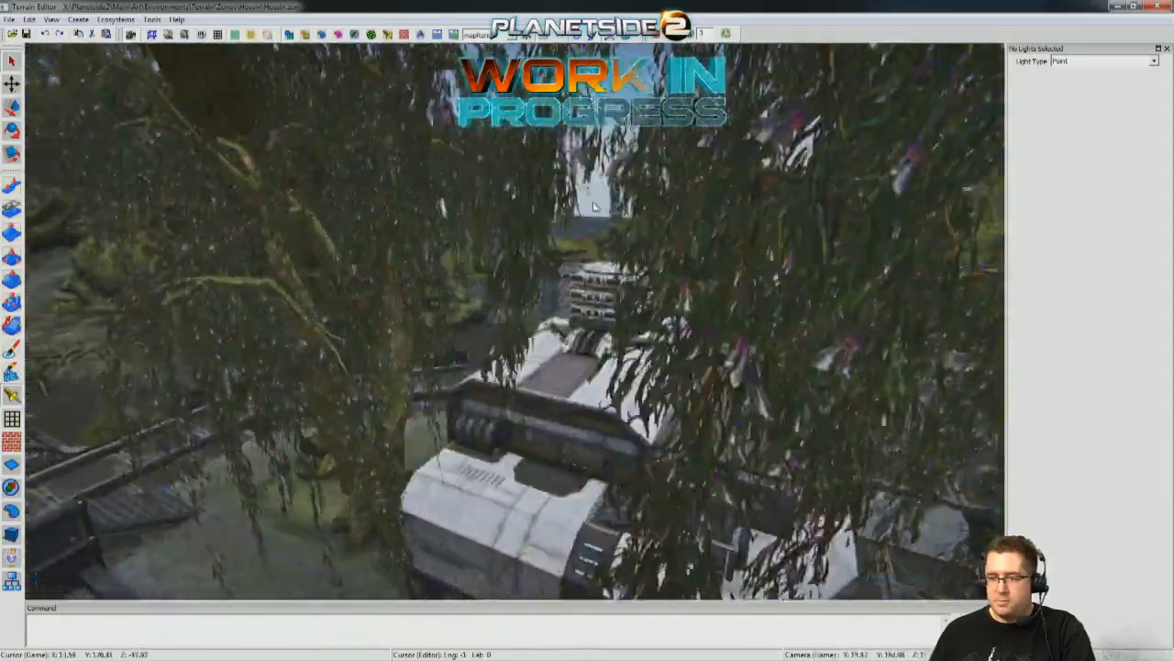
key(w)
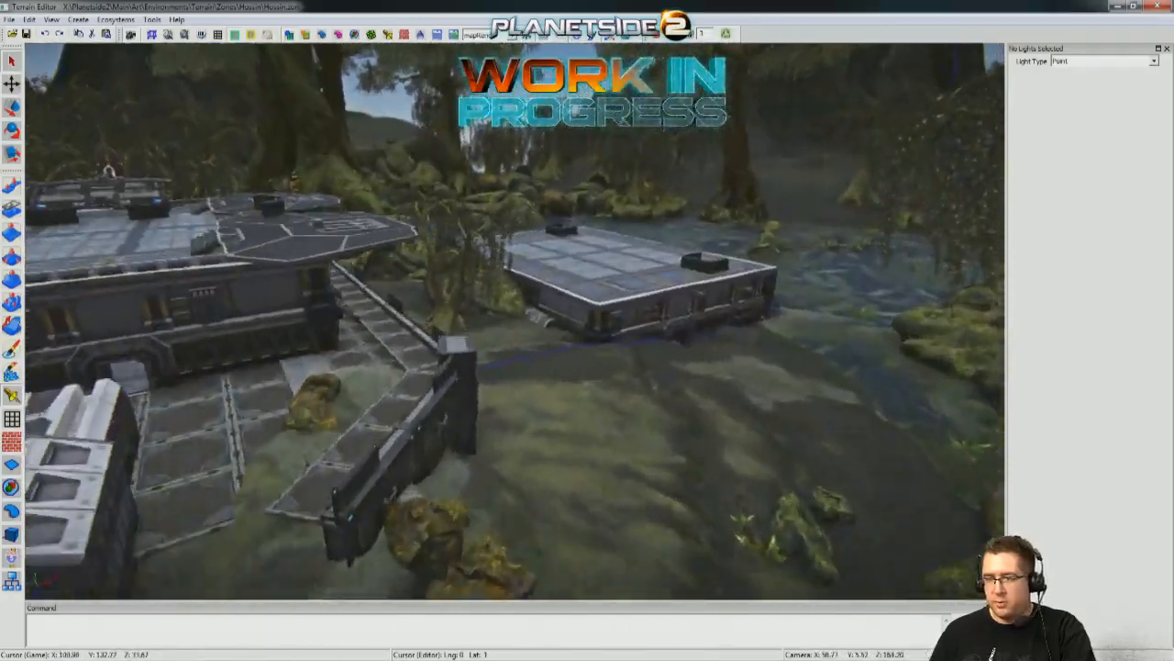
key(d)
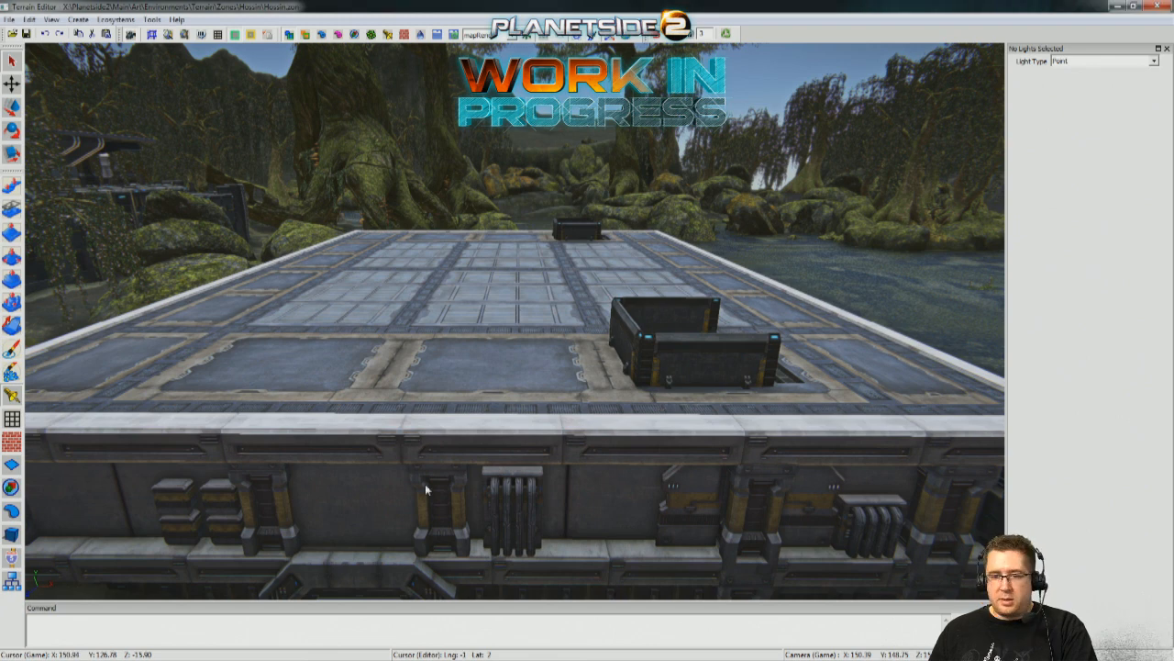
Switch to object editing and select the fence post standing outside the building's rear doorway.
click(12, 534)
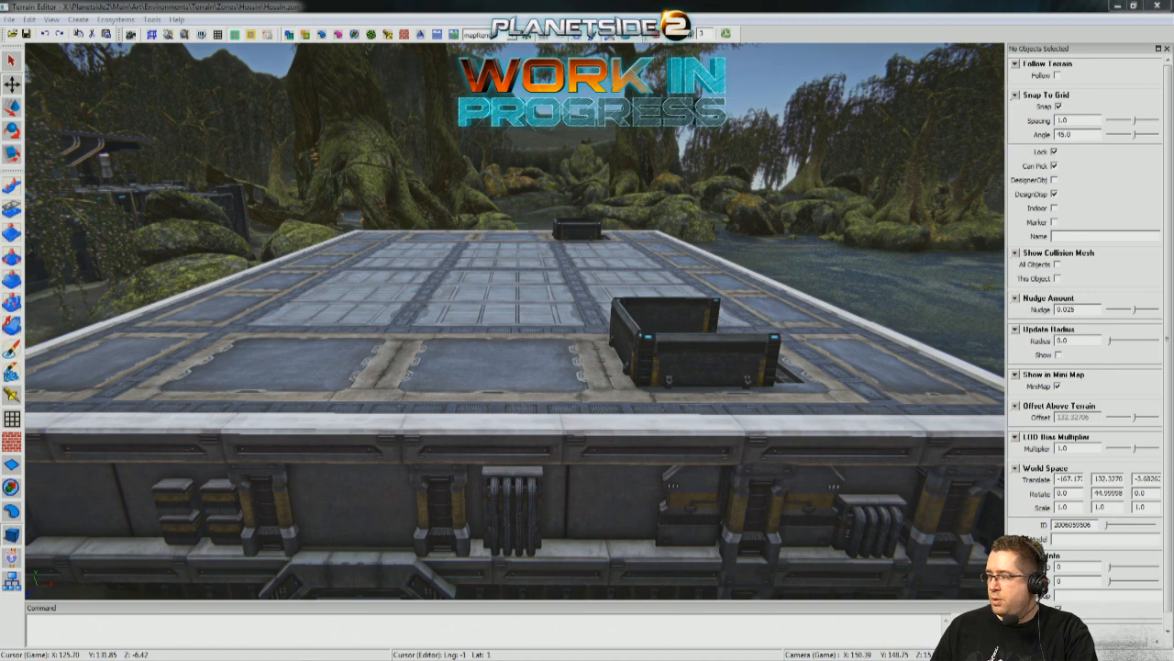
right_drag(788, 491, 448, 560)
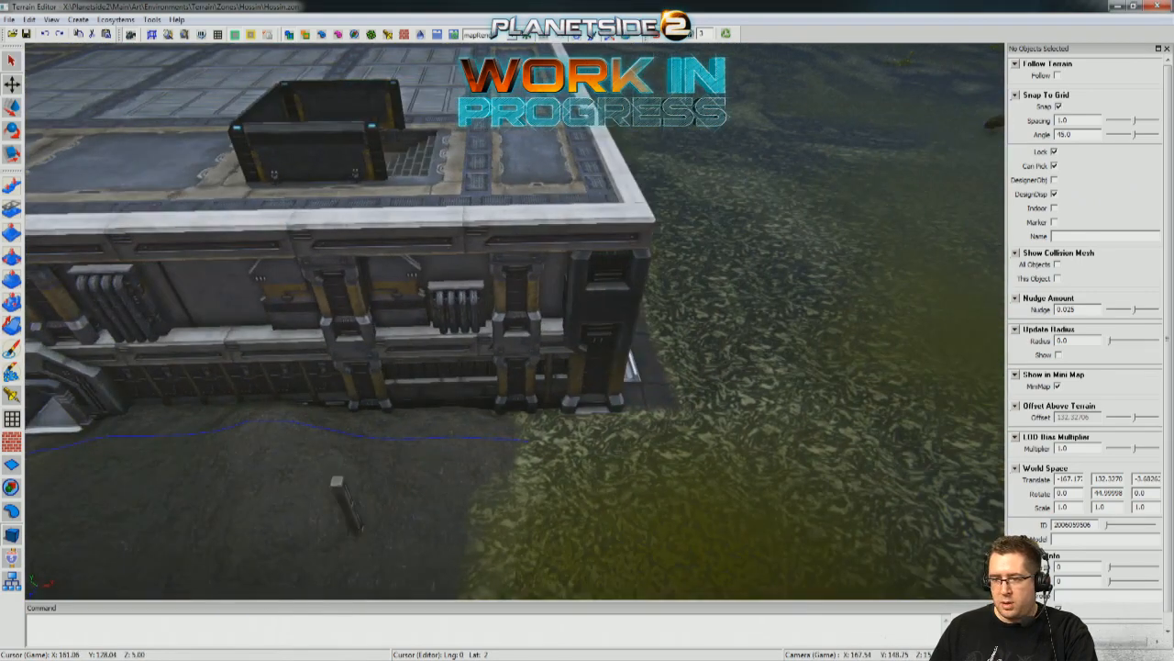
right_drag(360, 533, 319, 595)
right_drag(609, 392, 662, 499)
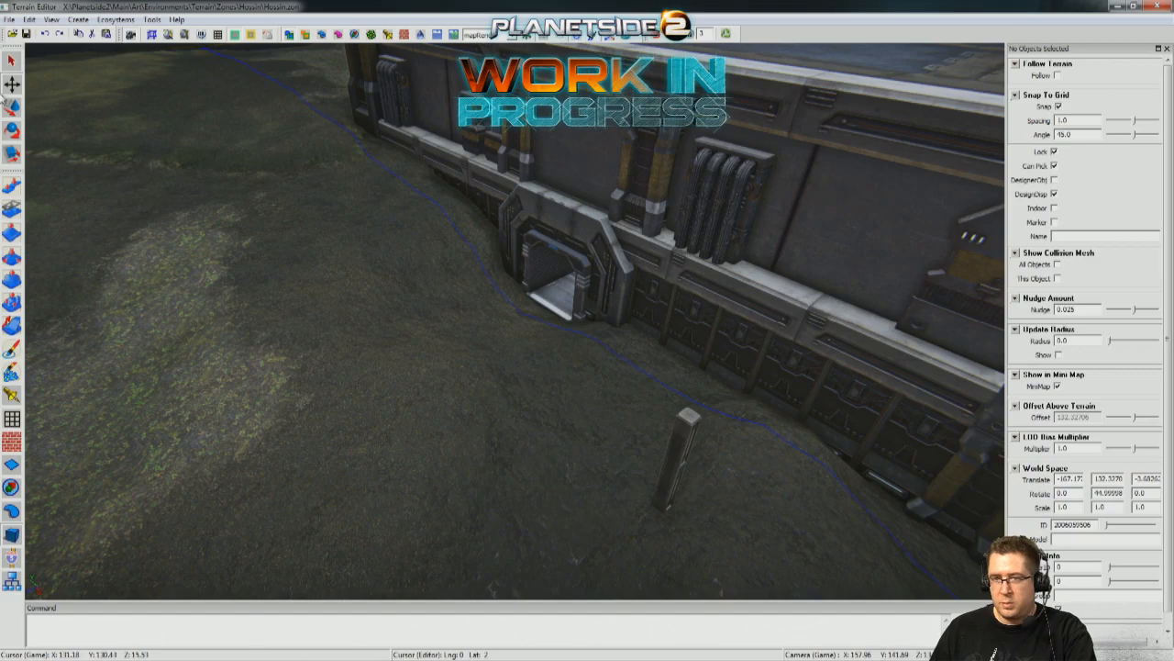
click(11, 527)
click(685, 446)
Move the fence post inside the building to the top of the stairs, at X 167.297 and Z about -28.8.
right_drag(688, 447, 513, 346)
key(w)
drag(433, 258, 756, 264)
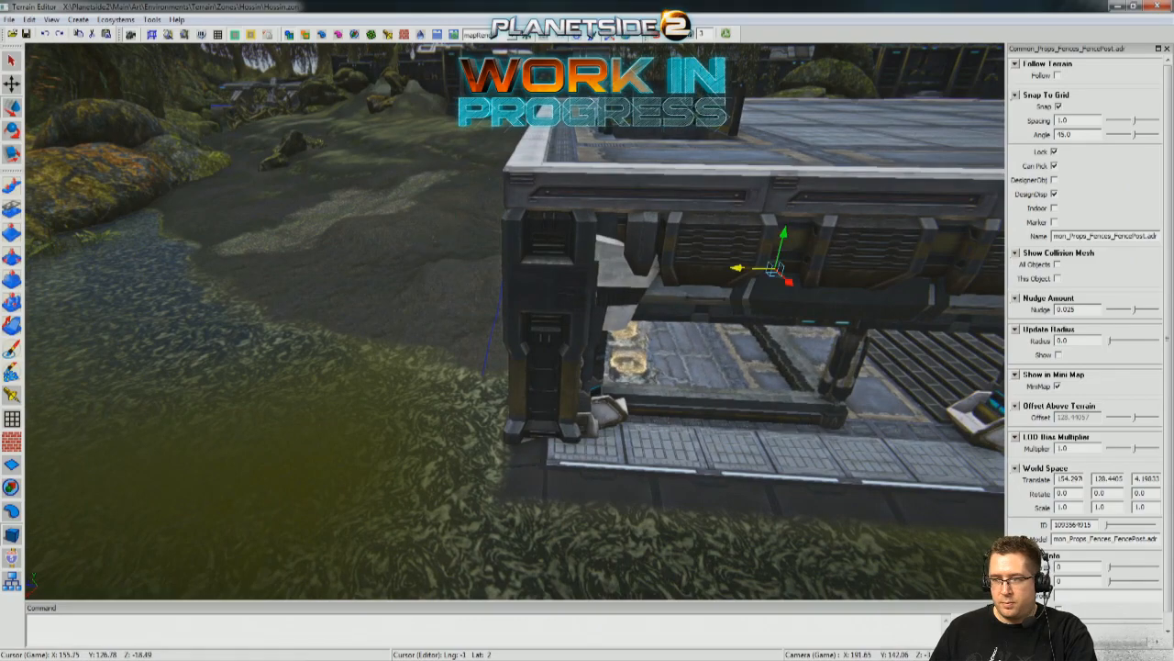
right_drag(756, 264, 805, 317)
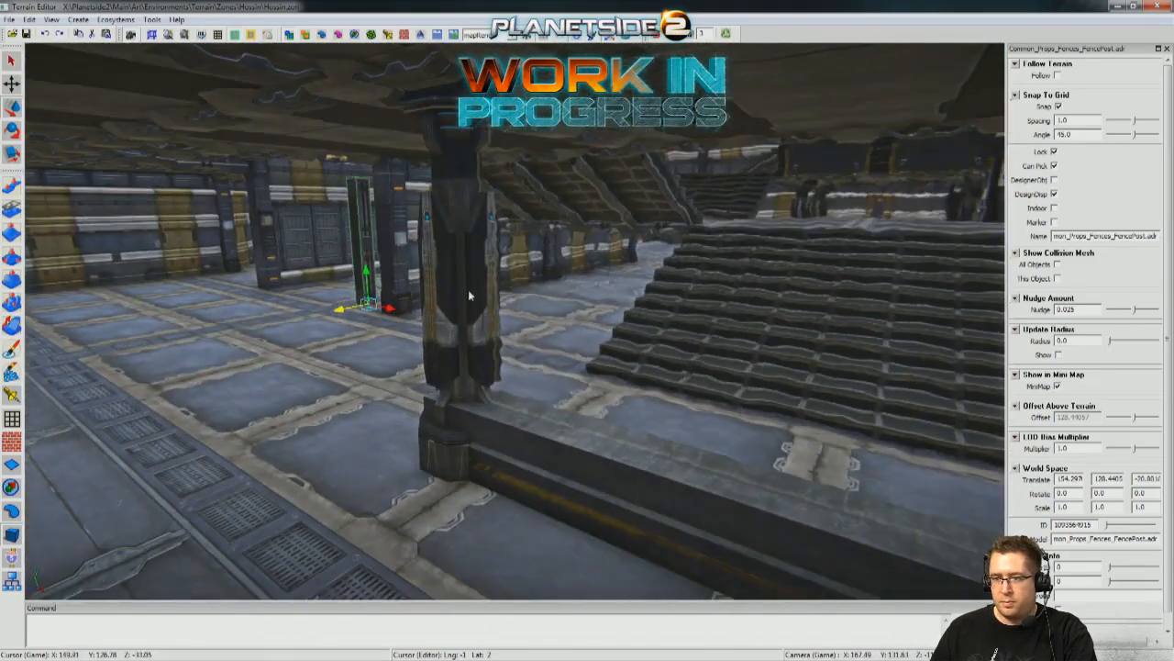
drag(395, 314, 878, 392)
right_drag(878, 393, 658, 439)
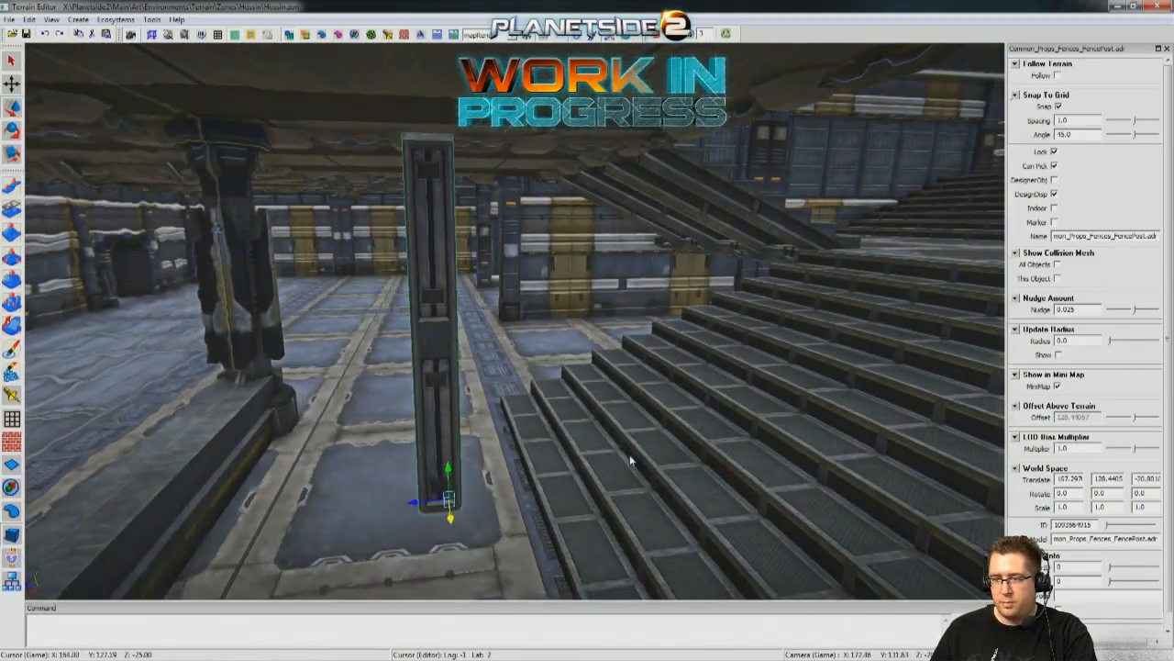
drag(413, 504, 1058, 450)
right_drag(918, 404, 828, 339)
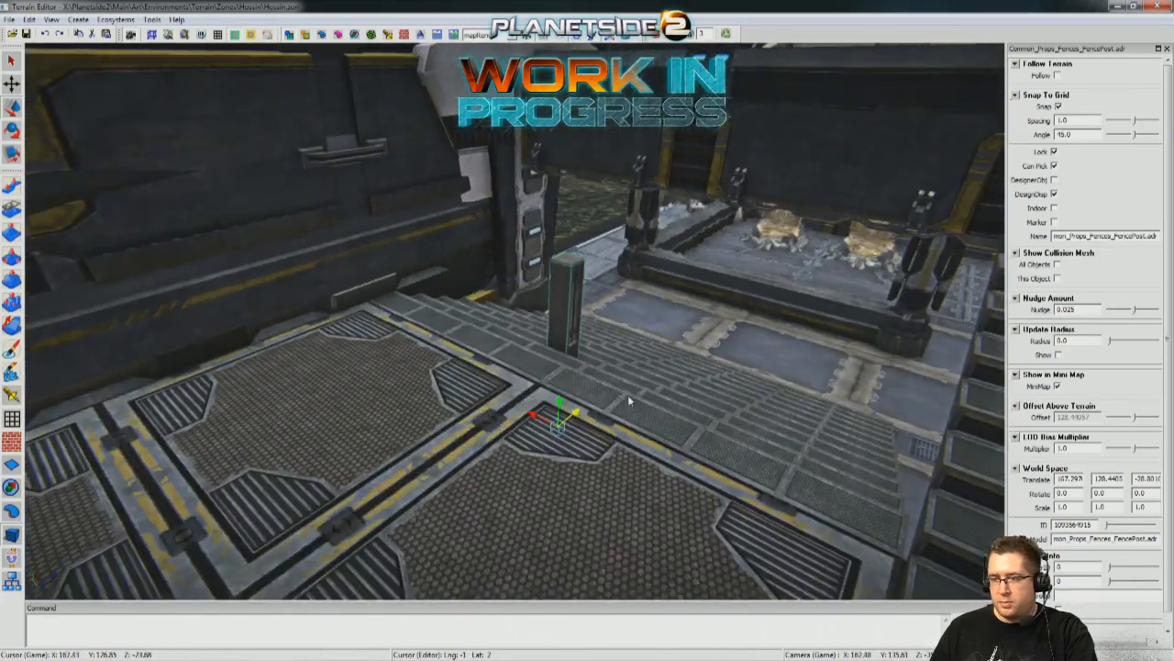
Reposition the fence post onto the stair treads at X 166.297, Y 128.4405 and Z about -24.8.
drag(561, 405, 563, 365)
right_drag(563, 365, 514, 368)
drag(521, 392, 684, 391)
right_drag(684, 391, 654, 349)
drag(521, 382, 585, 385)
right_drag(585, 386, 710, 339)
right_drag(598, 393, 702, 213)
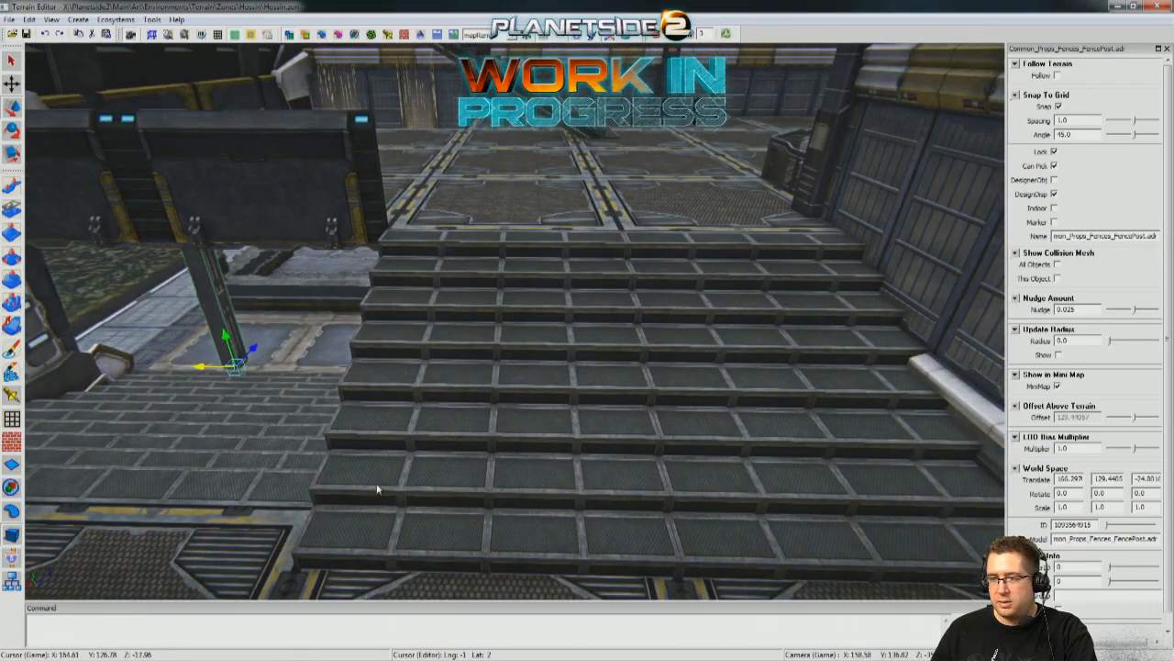
right_drag(616, 544, 588, 376)
drag(526, 356, 541, 455)
right_drag(541, 455, 502, 325)
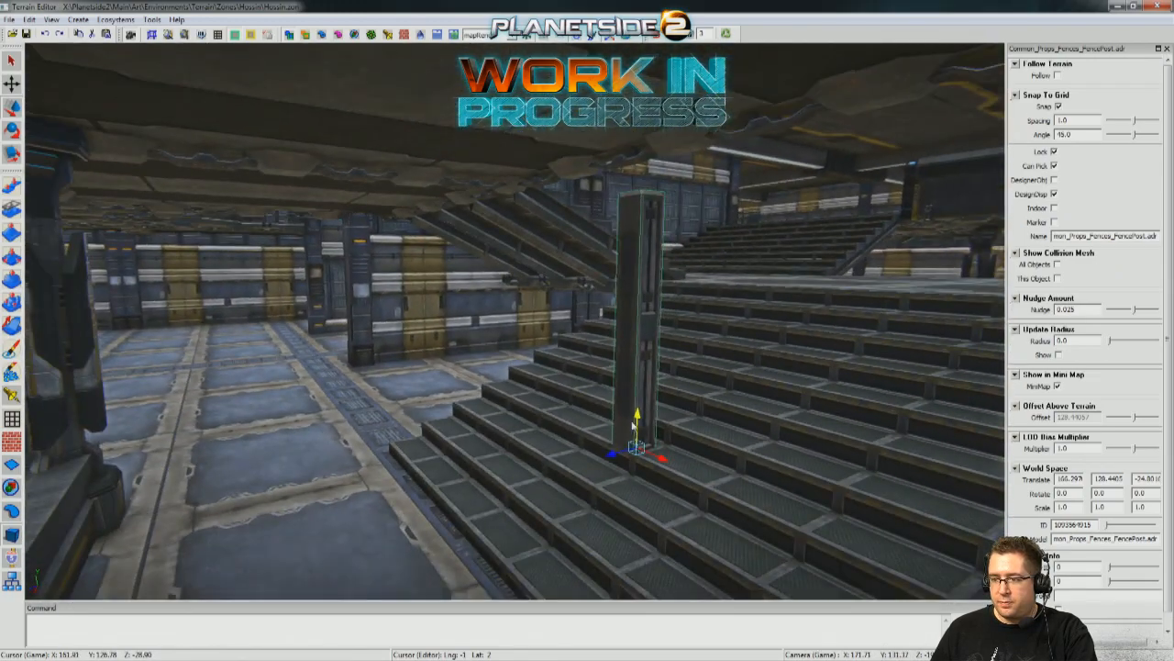
Turn off grid snapping, scale the post's height to 1.240 and move it to X 167.972 and Z about -25.34.
drag(633, 424, 611, 329)
right_drag(560, 326, 524, 395)
mouse_move(486, 481)
mouse_down()
mouse_move(486, 571)
mouse_move(489, 470)
mouse_up()
drag(450, 510, 496, 509)
right_drag(497, 509, 565, 468)
drag(471, 457, 344, 457)
right_drag(373, 441, 449, 379)
middle_drag(448, 381, 459, 418)
drag(465, 422, 466, 507)
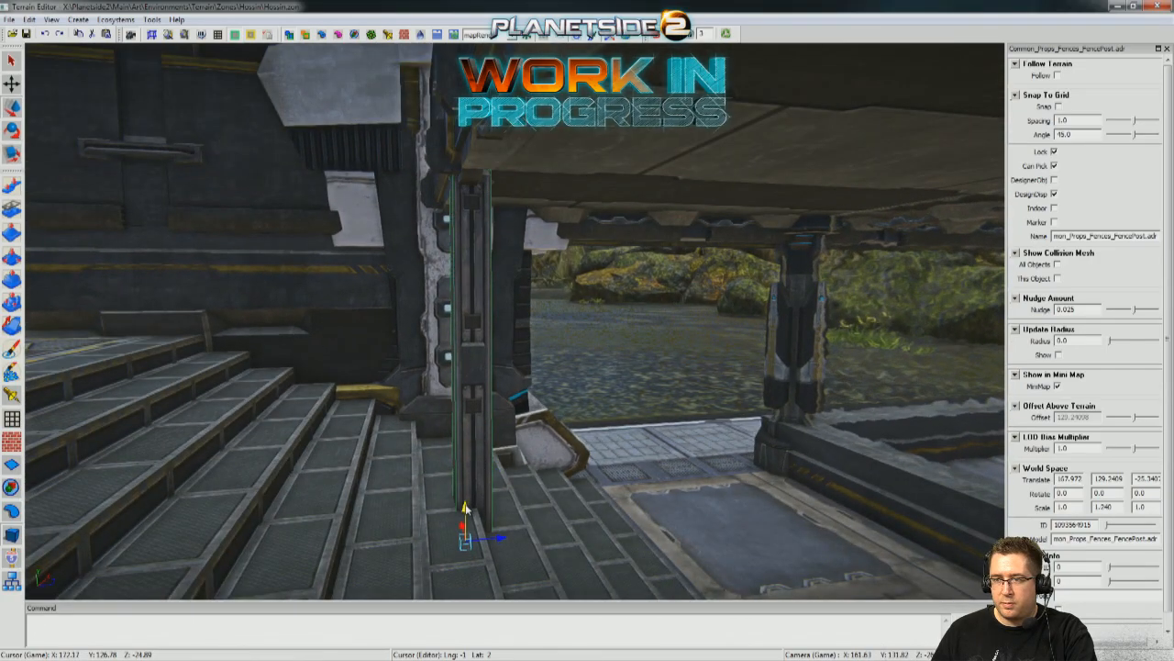
Lower the post to Y 128.3074, re-enable grid snapping and duplicate it along the stairs at X 164.972.
middle_drag(465, 509, 474, 391)
drag(467, 395, 558, 392)
middle_drag(558, 391, 700, 376)
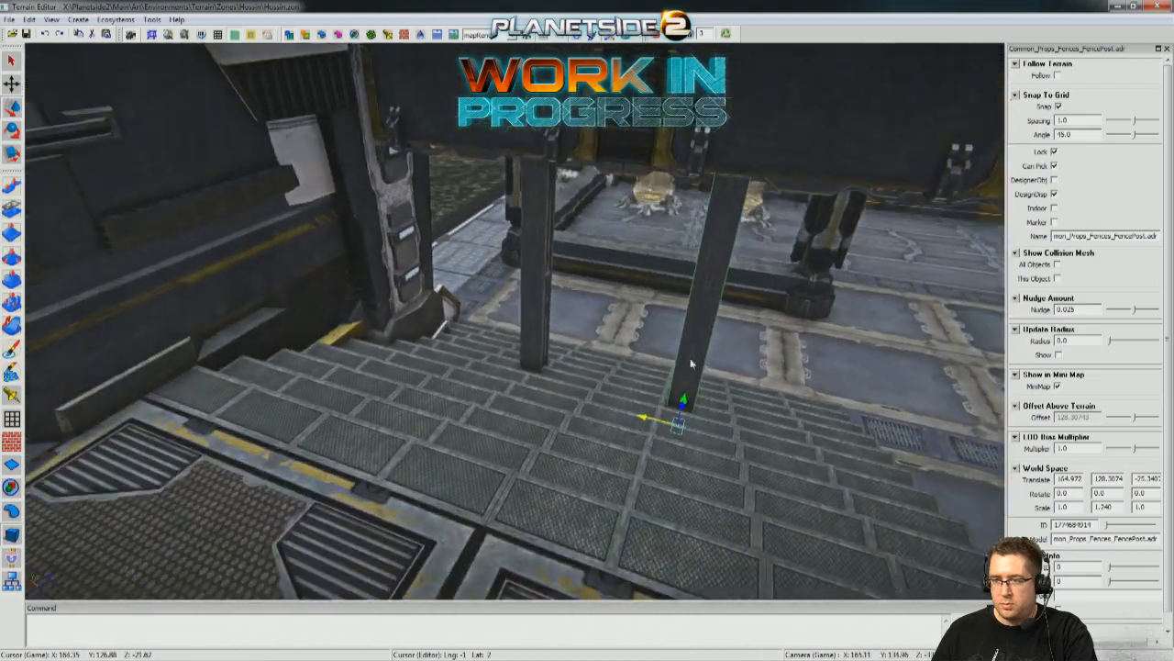
Select both fence posts, copy them to the opposite staircase at Z about -45.9 and check their fit from below.
click(534, 277)
shift+click(732, 213)
middle_drag(732, 213, 572, 385)
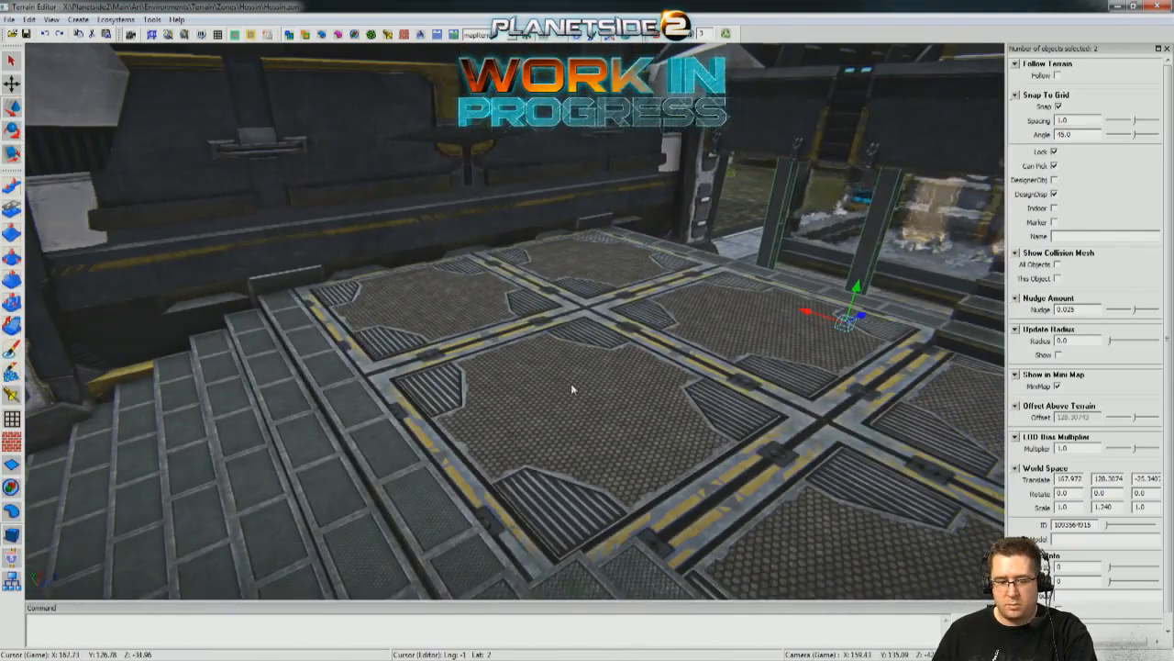
middle_drag(857, 314, 447, 325)
drag(542, 489, 393, 404)
key(s)
mouse_move(442, 435)
middle_down()
mouse_move(431, 445)
mouse_move(442, 435)
middle_up()
drag(444, 510, 473, 522)
middle_drag(473, 522, 698, 413)
middle_drag(647, 367, 518, 399)
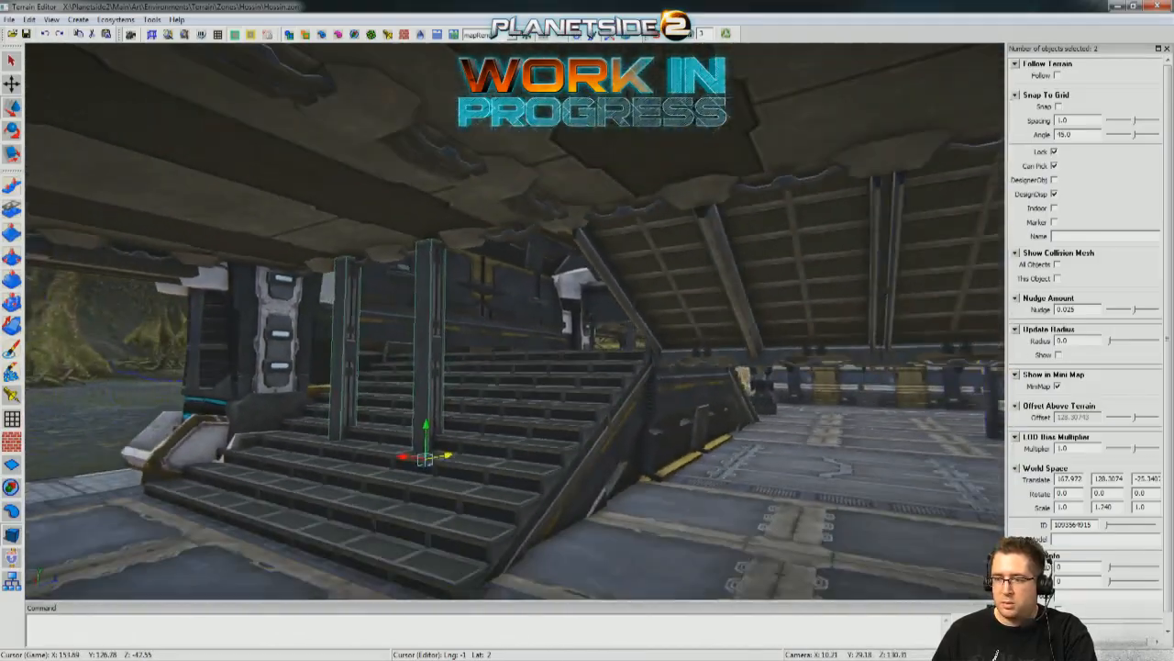
middle_drag(485, 230, 485, 171)
middle_drag(515, 320, 596, 317)
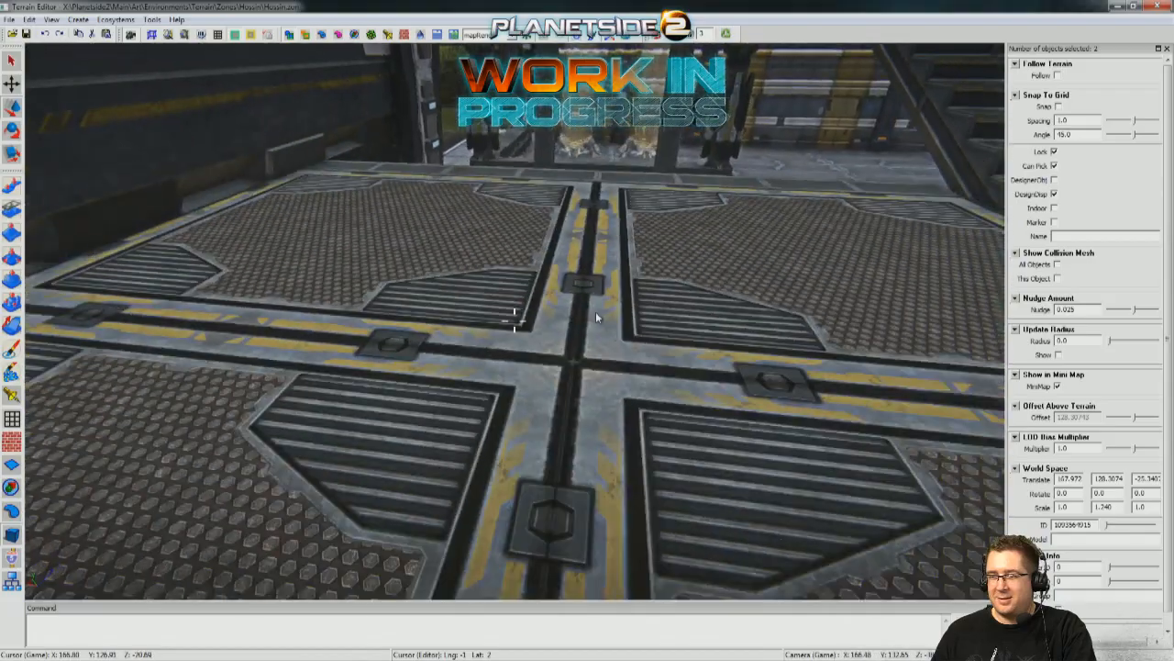
Delete all four fence posts from the two staircases.
middle_drag(665, 87, 716, 475)
middle_drag(564, 359, 556, 323)
click(526, 329)
key(Delete)
click(335, 323)
key(Delete)
middle_drag(528, 396, 402, 391)
click(401, 392)
key(Delete)
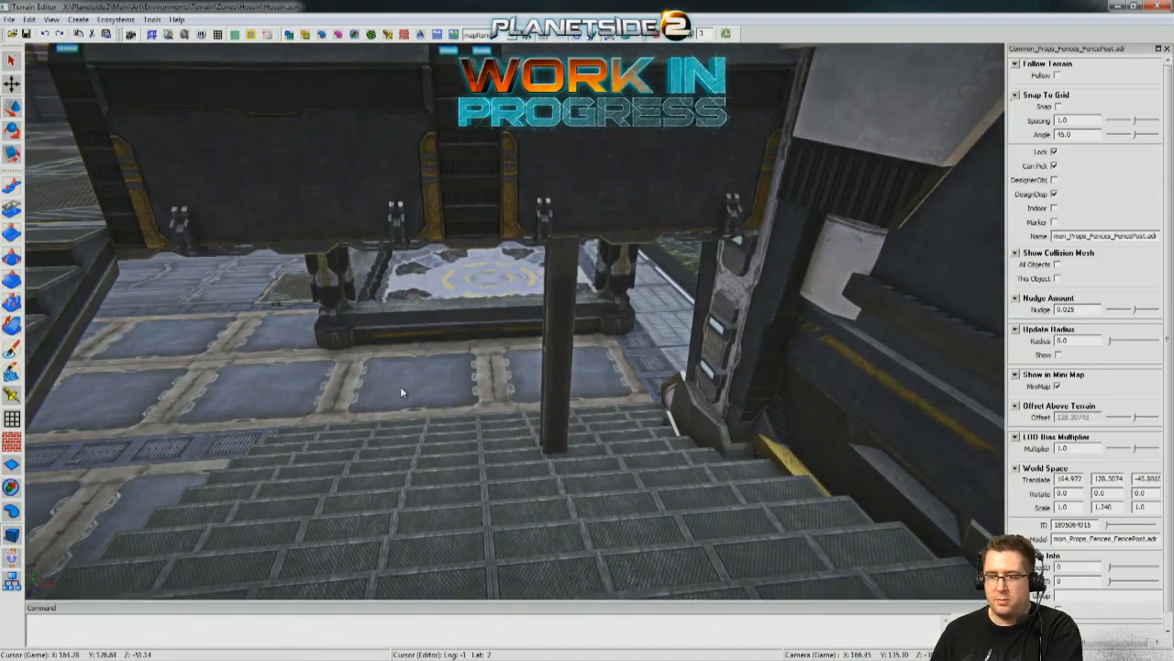
click(567, 364)
key(Delete)
middle_drag(567, 365, 705, 339)
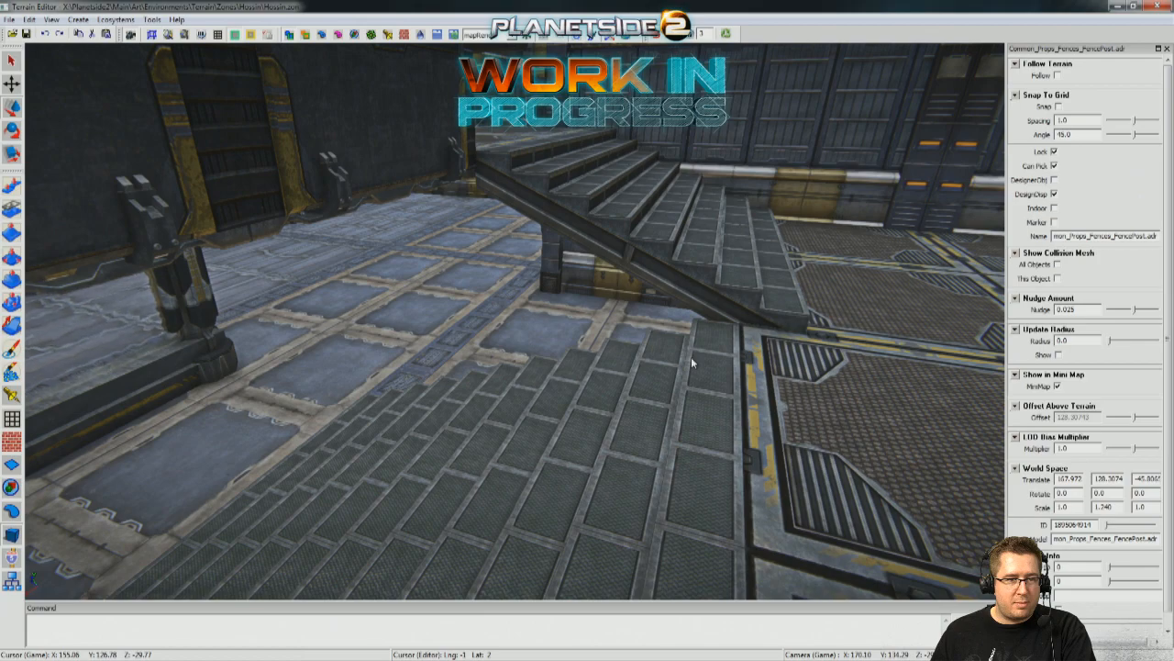
Place a vehicle-parts container and a smaller supply crate side by side on the ground outside the building's long wall.
middle_drag(867, 422, 982, 441)
middle_drag(514, 322, 532, 349)
middle_drag(83, 367, 133, 388)
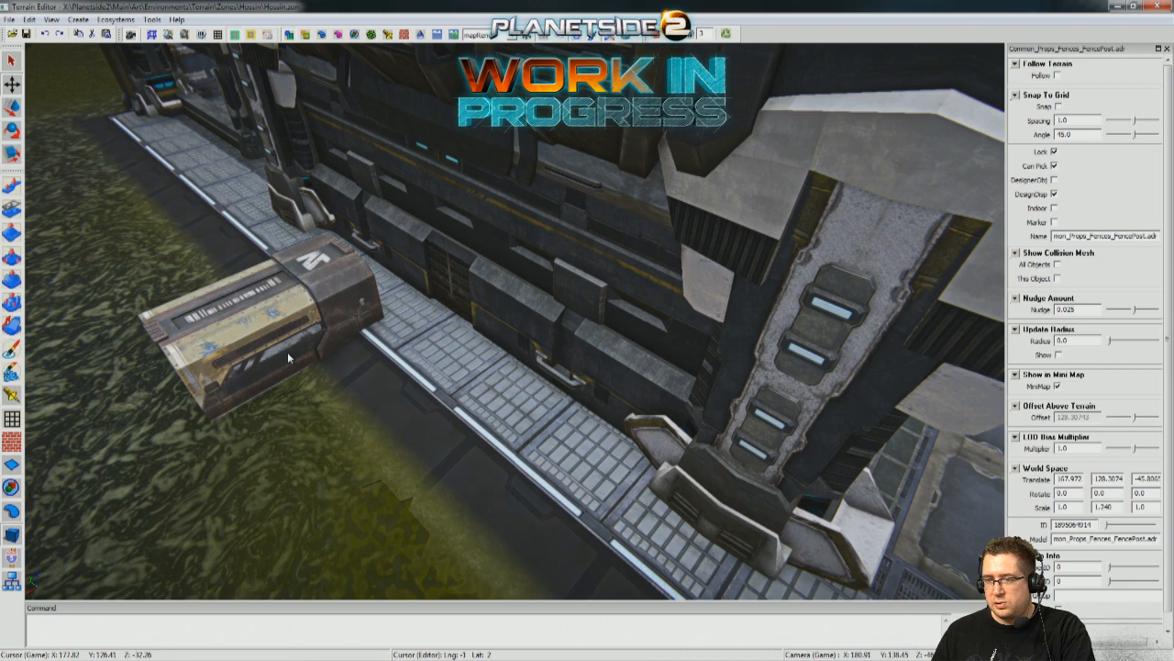
click(287, 351)
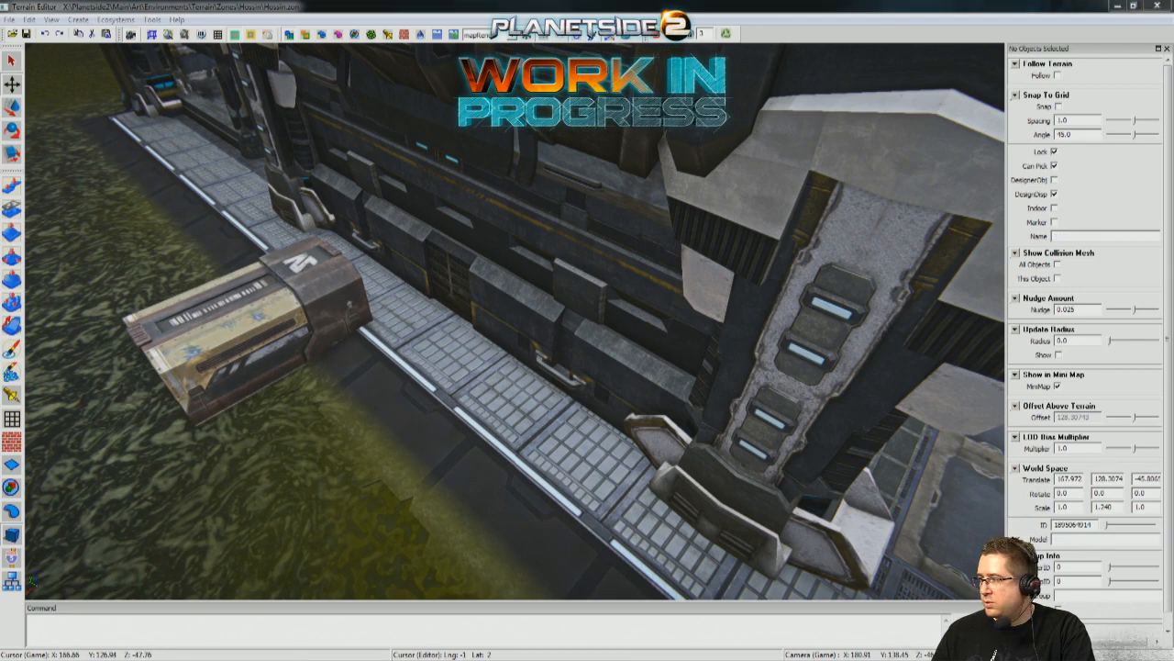
click(332, 415)
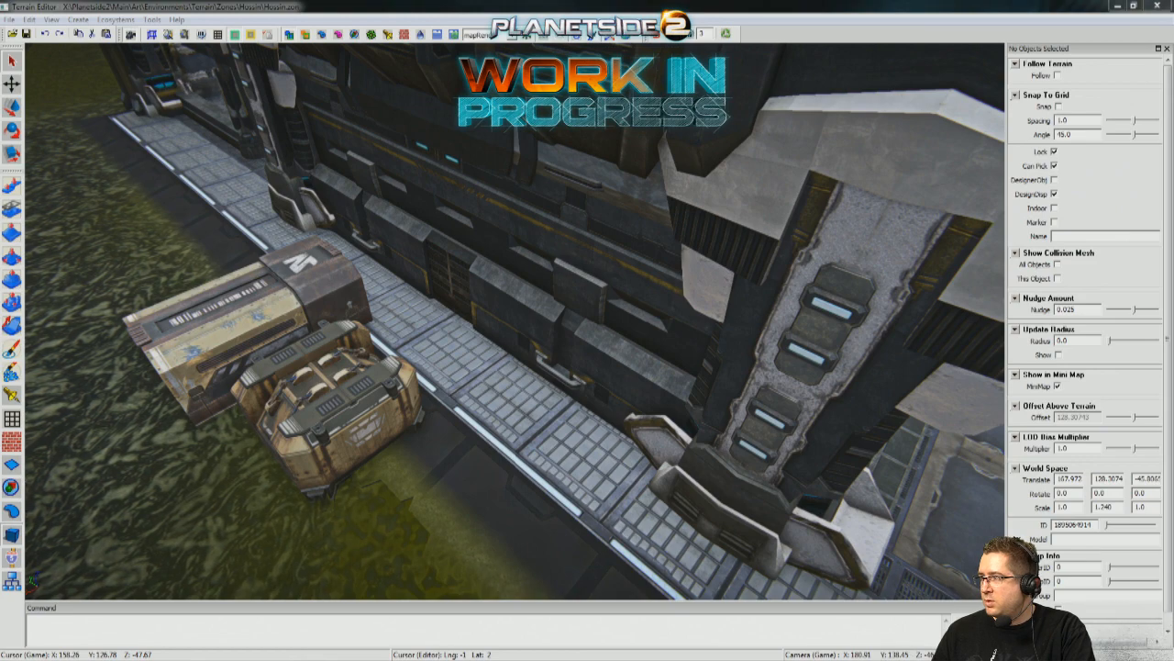
Place the Control Comm Roof prop and the Nexus Generator on the ground beside the container and crate.
middle_drag(616, 459, 643, 468)
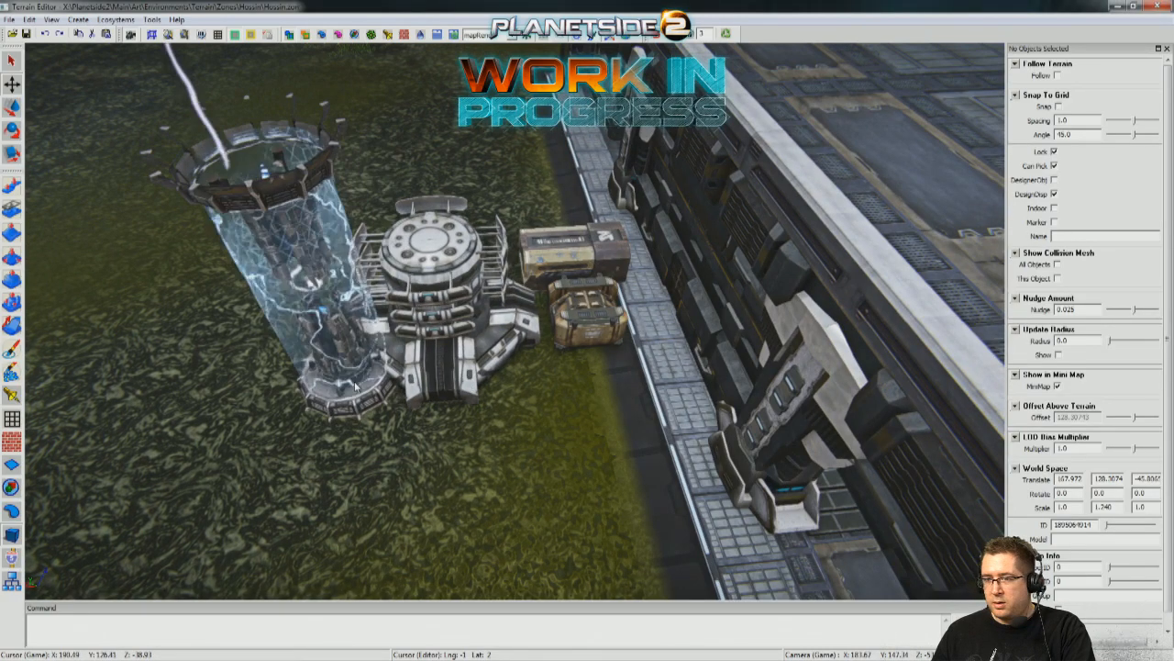
scroll(477, 482, down, 5)
click(441, 446)
middle_drag(355, 341, 331, 262)
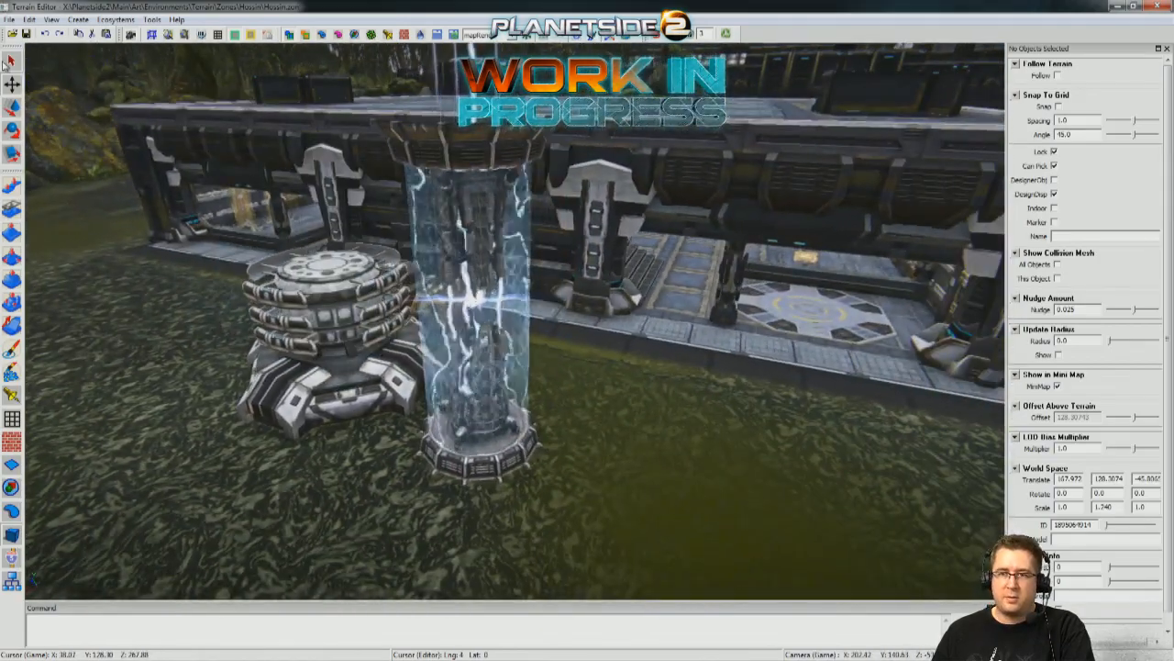
Move the Nexus Generator from outside into the building's lower floor at X about 147.03.
middle_drag(477, 403, 383, 401)
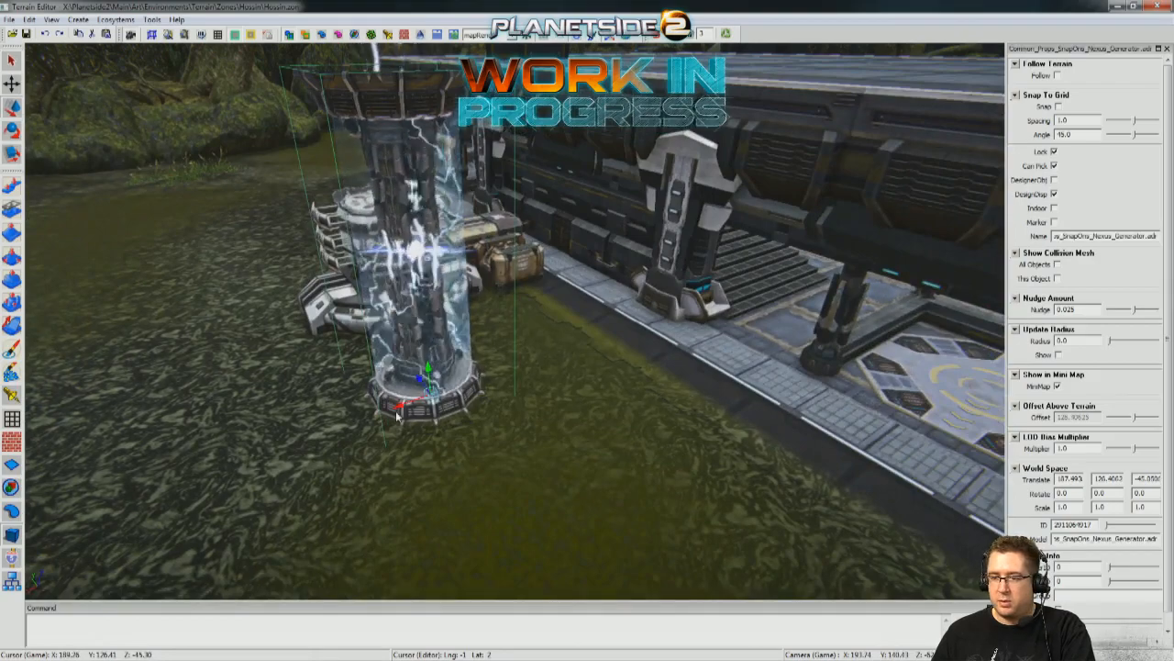
drag(397, 411, 863, 310)
middle_drag(867, 308, 409, 404)
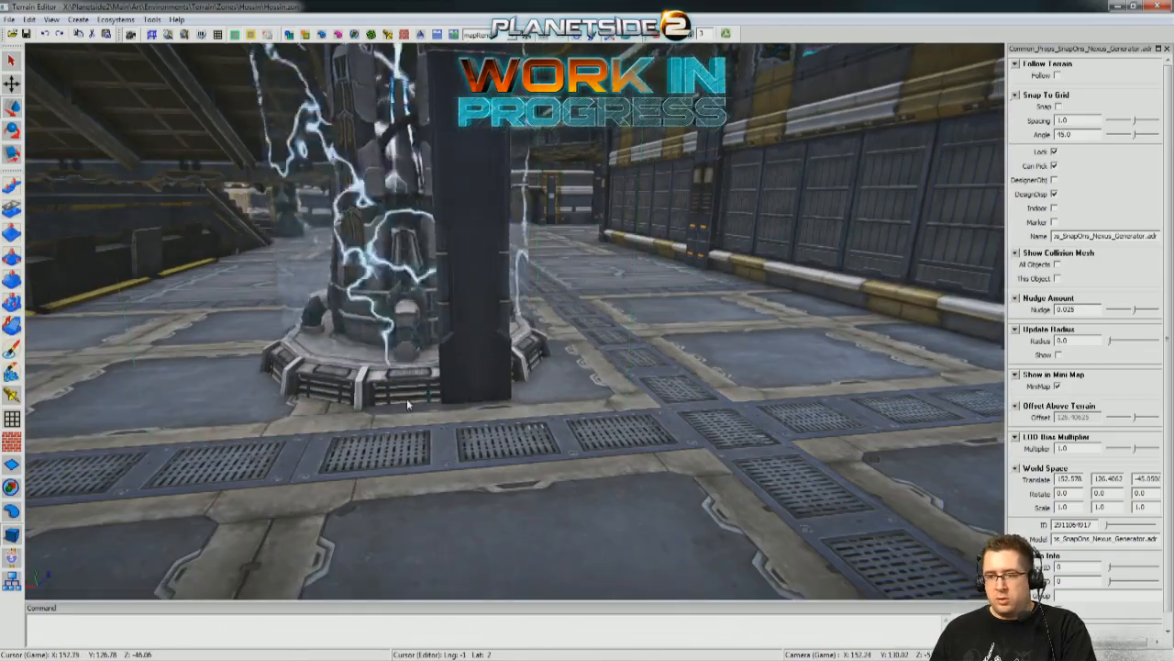
drag(390, 407, 677, 385)
middle_drag(677, 386, 565, 375)
drag(532, 385, 493, 240)
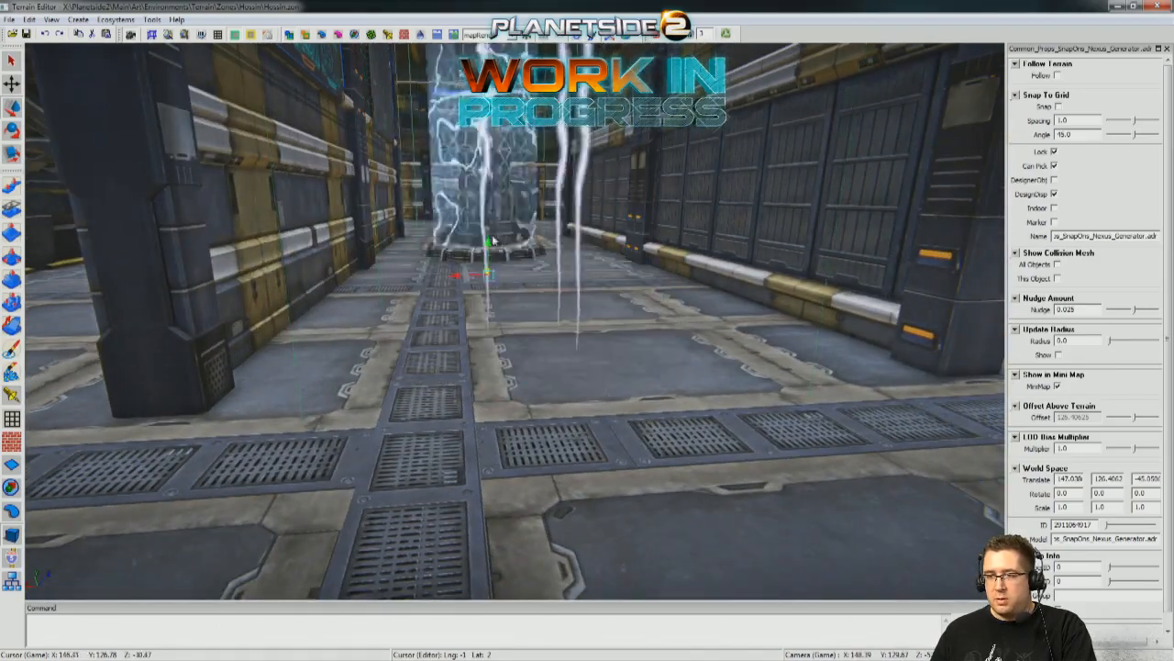
Shift the generator into the corridor beside the wall screens at X 146.715, Z about -35.43, and raise it to Y 127.2164.
middle_drag(511, 271, 881, 298)
middle_drag(514, 321, 465, 473)
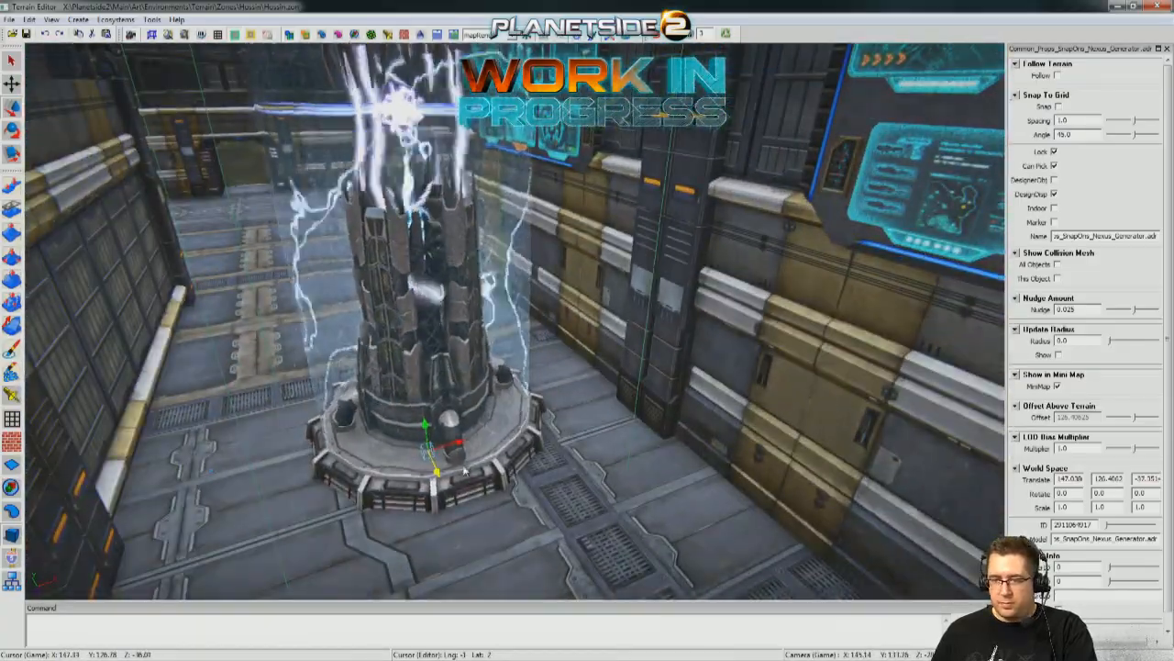
drag(460, 445, 442, 523)
middle_drag(442, 523, 478, 357)
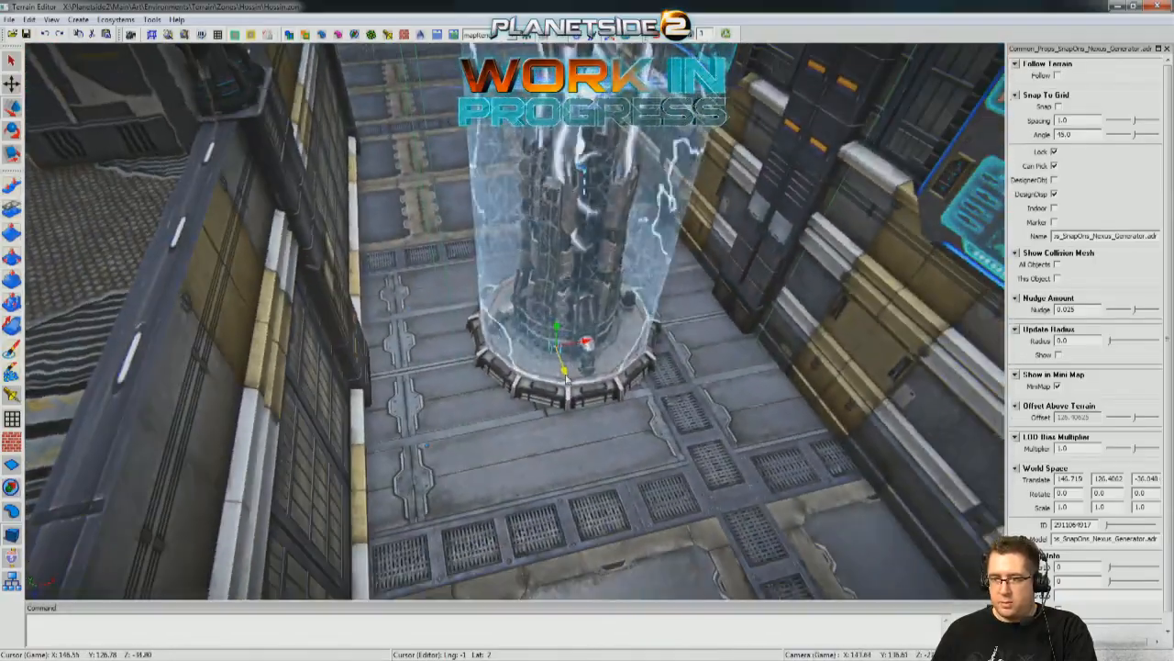
middle_drag(427, 445, 592, 344)
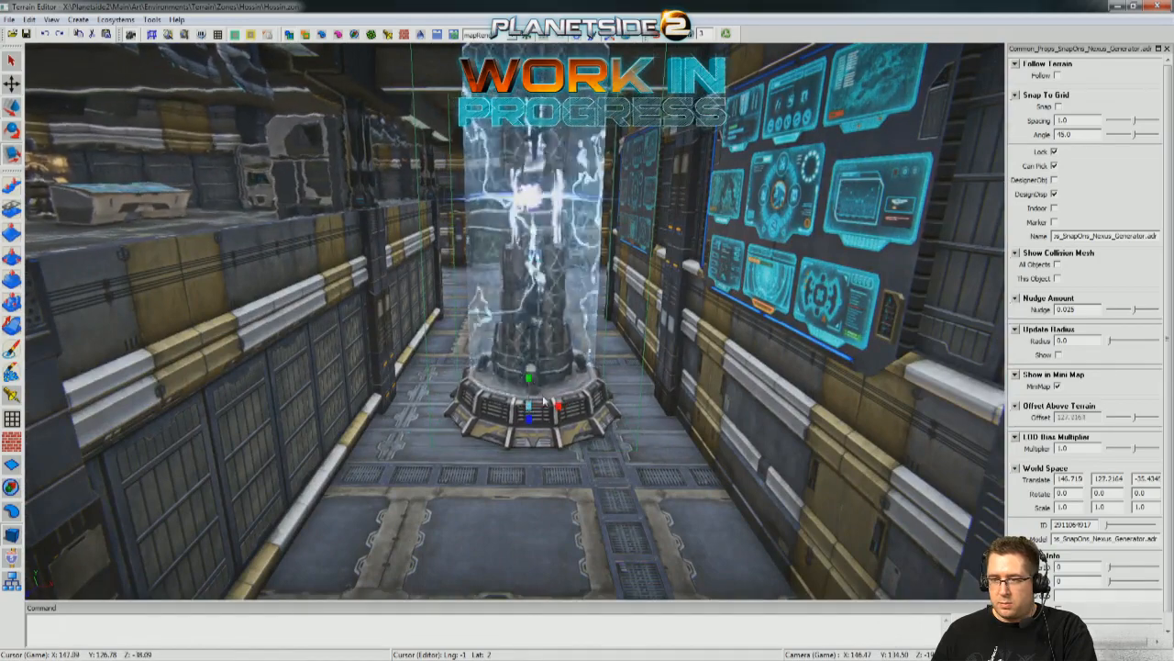
Scale the generator's height to 0.740 so it fits under the corridor ceiling, and check it from the upper floor.
middle_drag(530, 396, 521, 486)
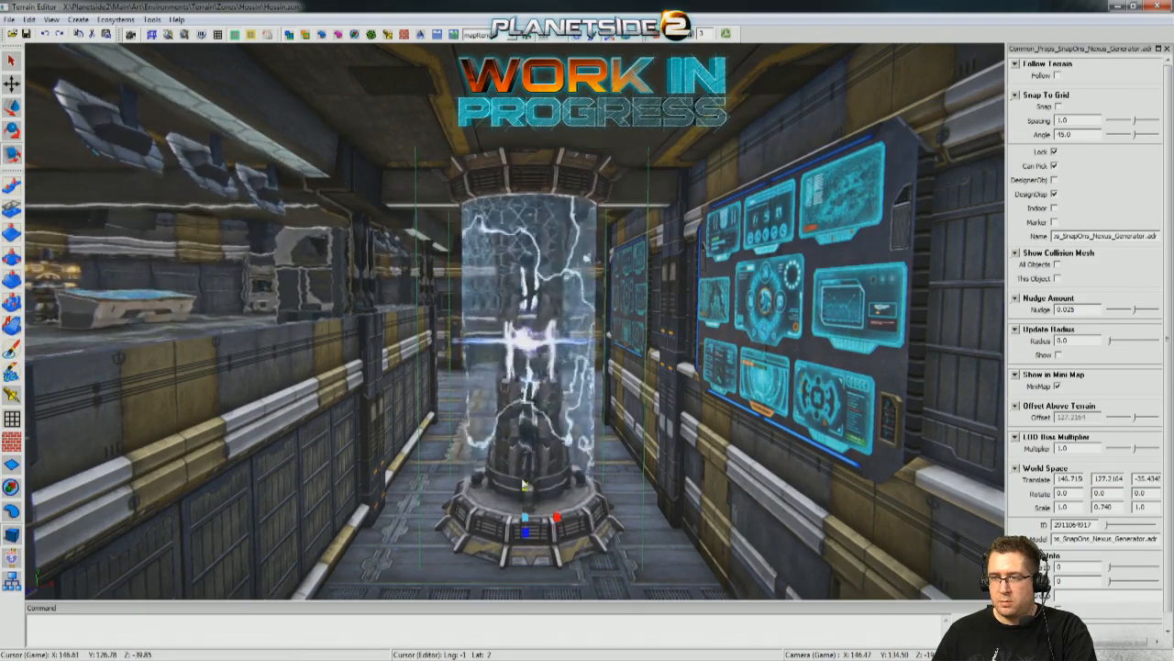
drag(524, 485, 523, 467)
middle_drag(524, 468, 589, 369)
mouse_move(632, 520)
middle_down()
mouse_move(822, 513)
mouse_move(587, 514)
mouse_move(789, 519)
mouse_move(631, 521)
middle_up()
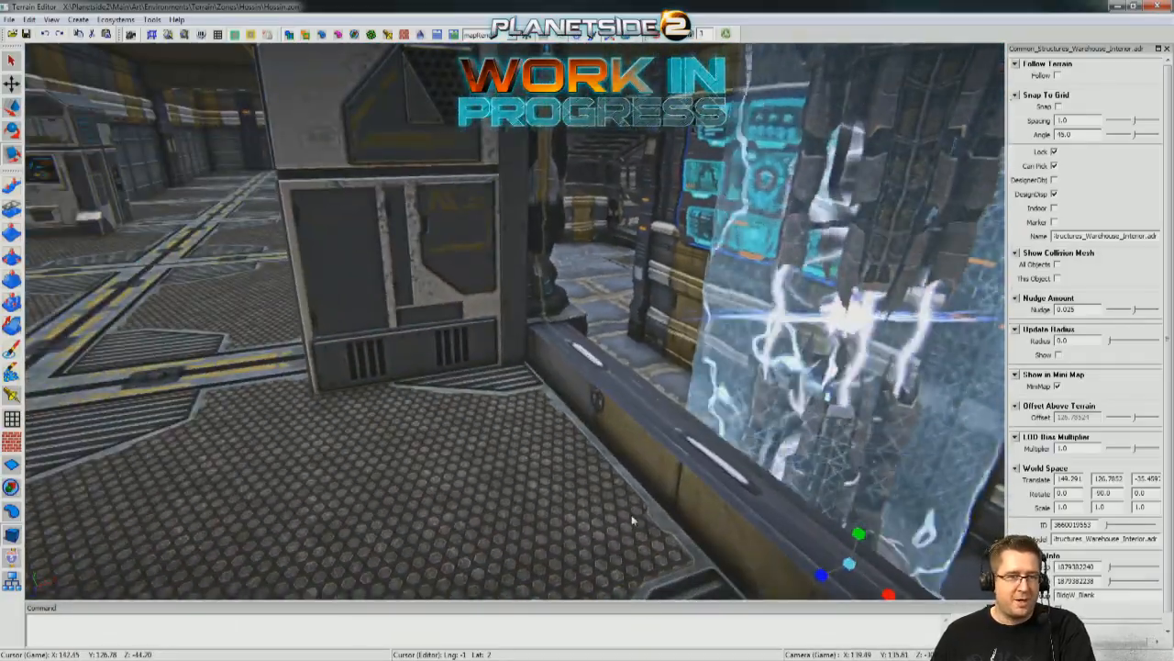
Move the Control Comm Roof prop from the ground onto the building's roof at X 146.805, Y 137.5768.
middle_drag(632, 248, 514, 244)
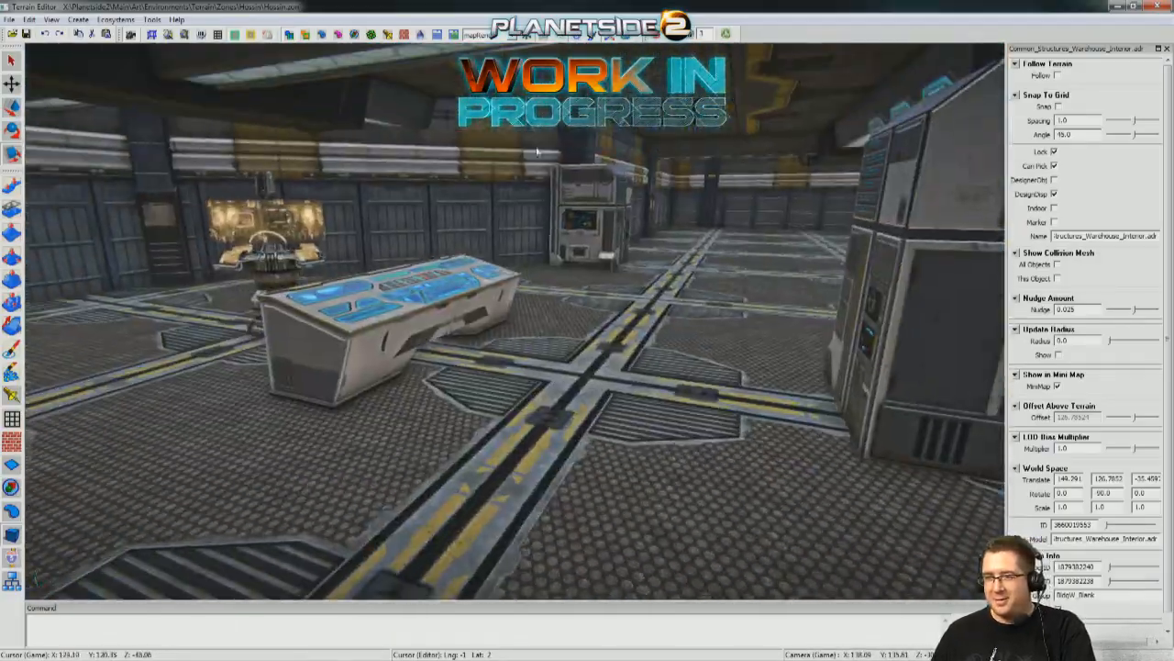
middle_drag(653, 47, 515, 319)
middle_drag(655, 52, 514, 320)
middle_drag(665, 44, 700, 450)
click(624, 367)
key(w)
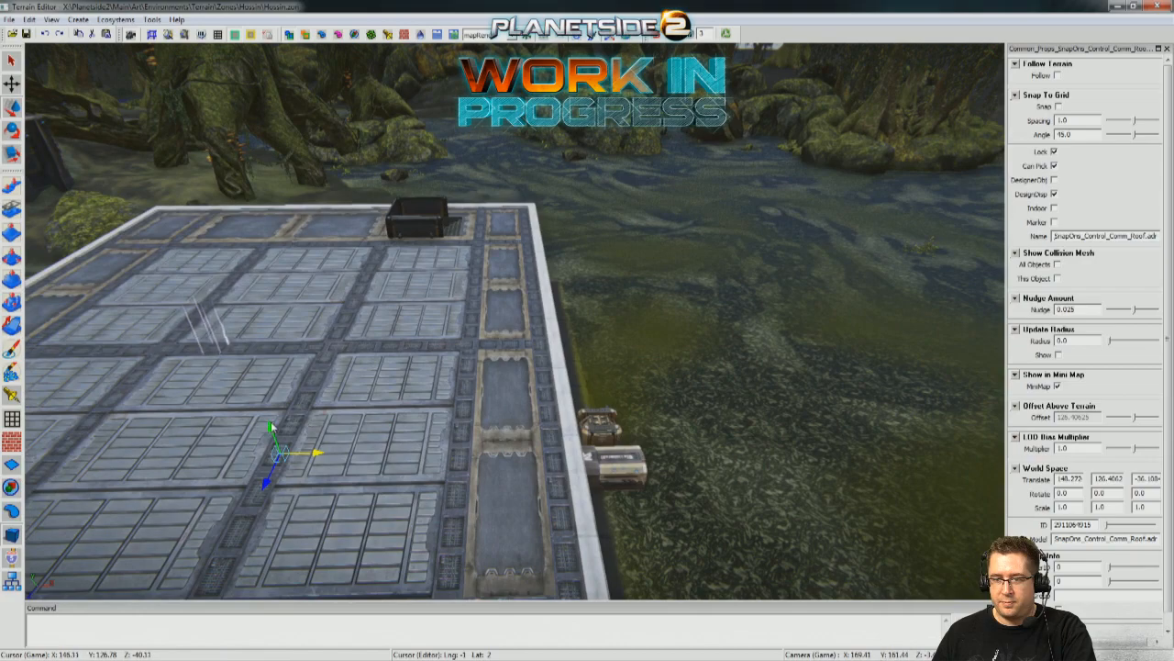
drag(229, 317, 224, 303)
middle_drag(224, 302, 404, 378)
drag(502, 376, 458, 386)
middle_drag(459, 387, 588, 390)
middle_drag(784, 351, 417, 384)
drag(412, 386, 410, 429)
middle_drag(411, 433, 501, 288)
drag(437, 428, 431, 377)
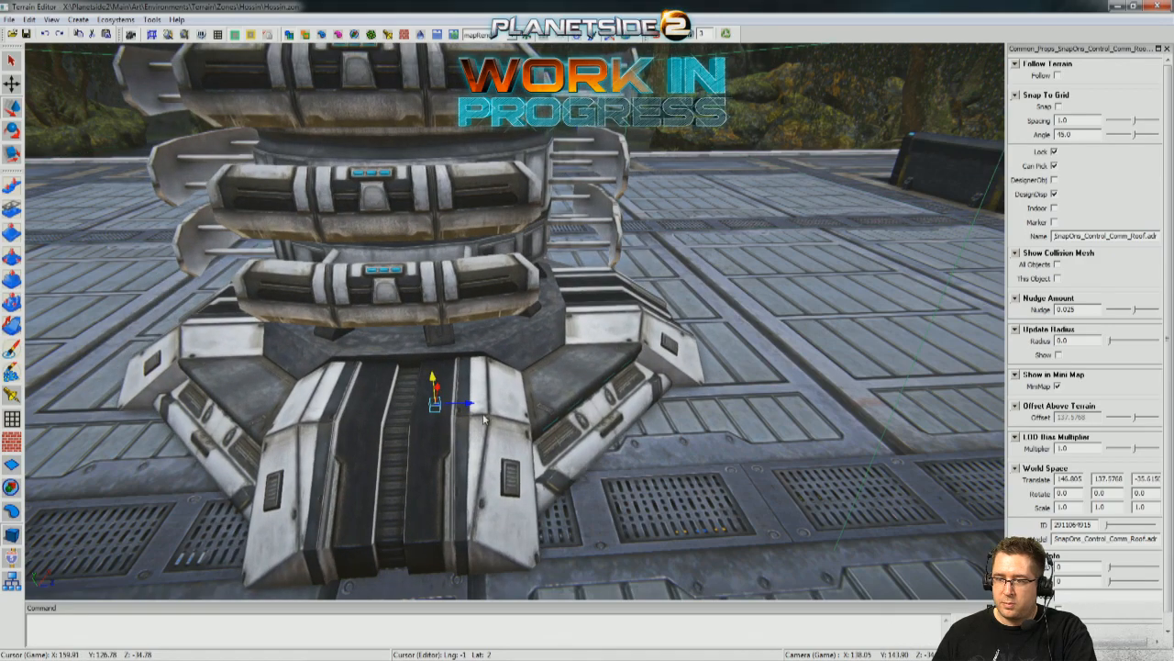
Fine-tune the comm prop's position along Z to about -35.483 so it lines up with the roof's central grating.
drag(472, 406, 475, 404)
middle_drag(514, 372, 101, 344)
scroll(354, 436, down, 4)
scroll(497, 404, down, 3)
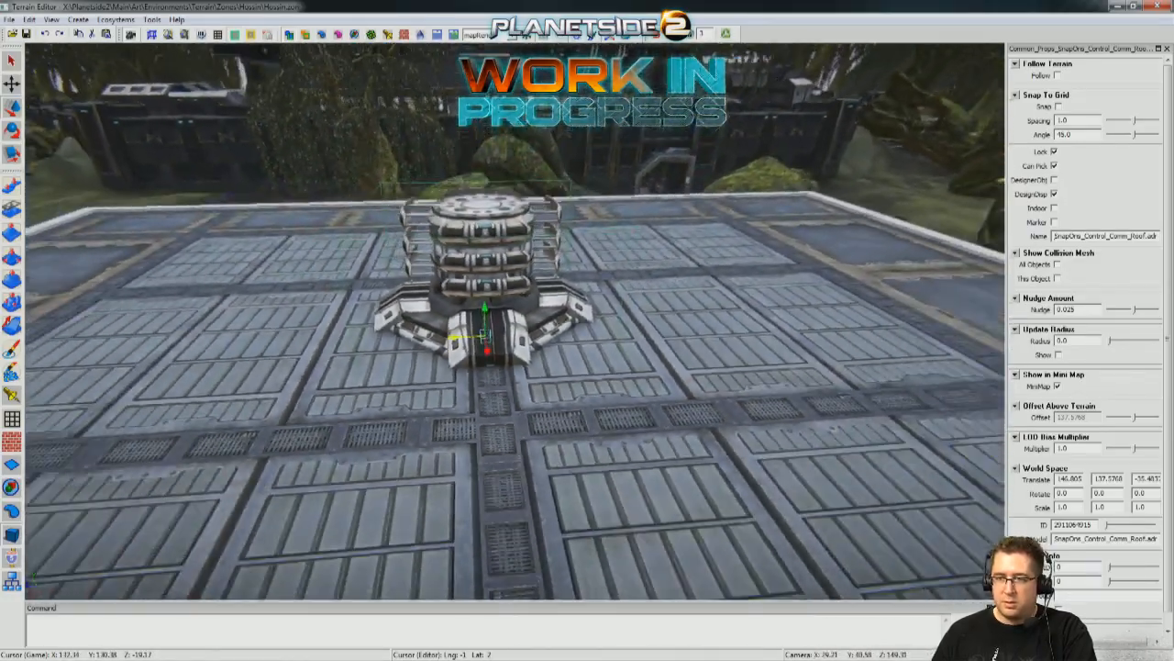
middle_drag(496, 403, 497, 347)
scroll(496, 347, up, 5)
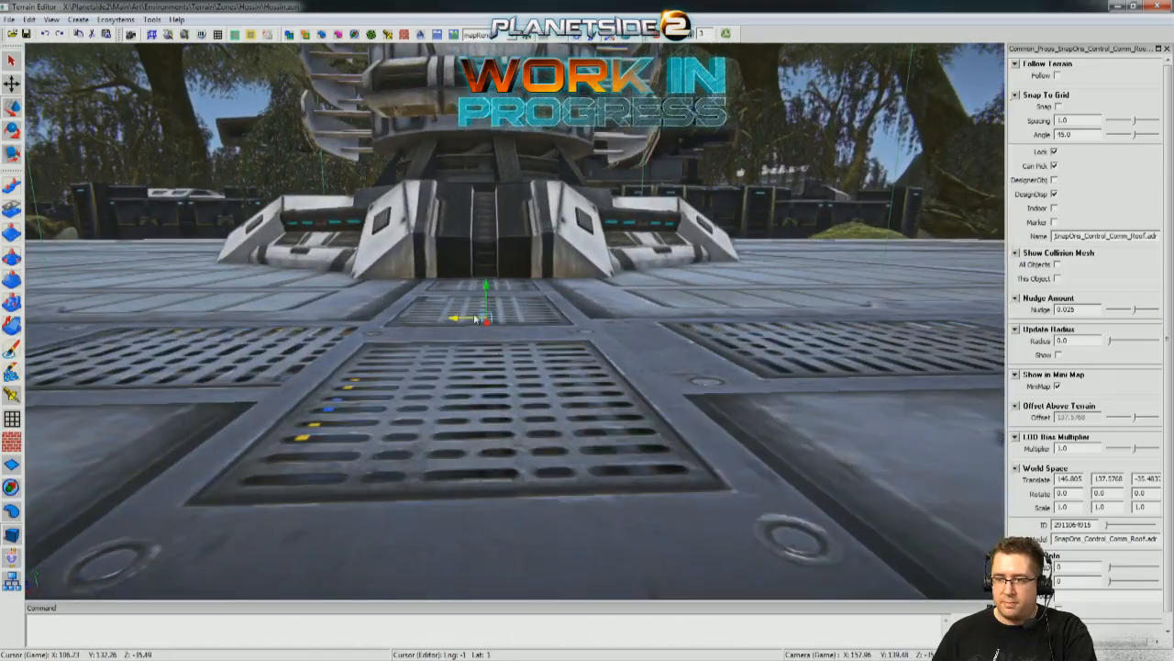
scroll(462, 321, down, 4)
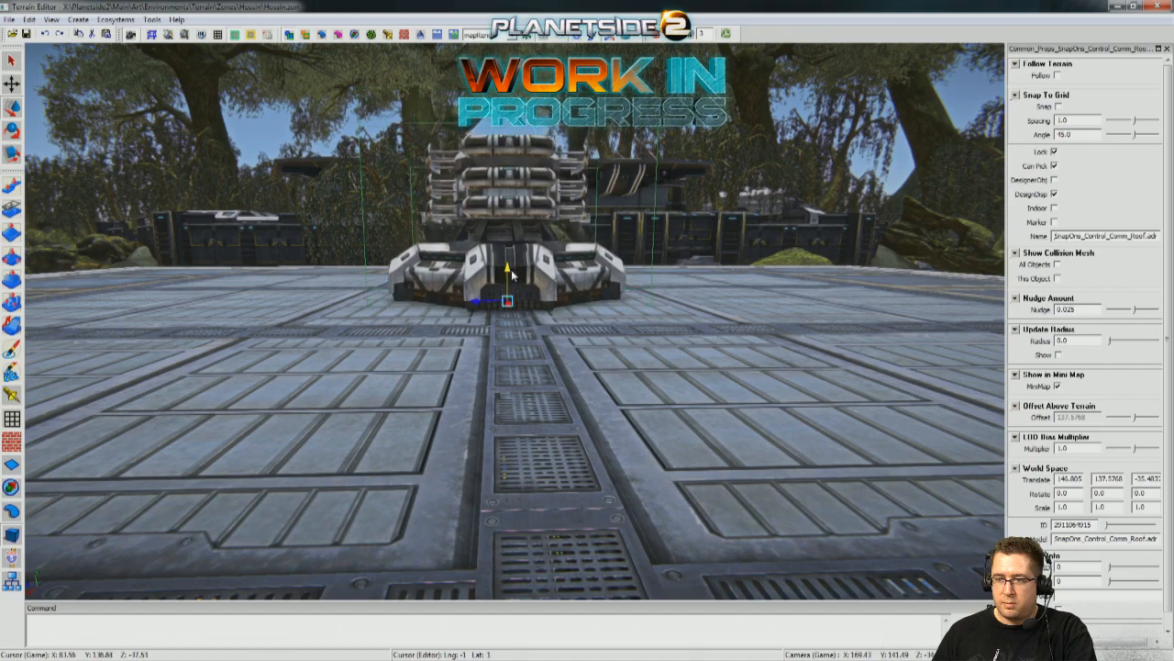
Raise the comm prop to Y 138.5280, check how its base sits on the roof, and deselect it.
drag(514, 278, 514, 253)
scroll(513, 252, down, 3)
middle_drag(514, 252, 477, 312)
middle_drag(375, 207, 372, 258)
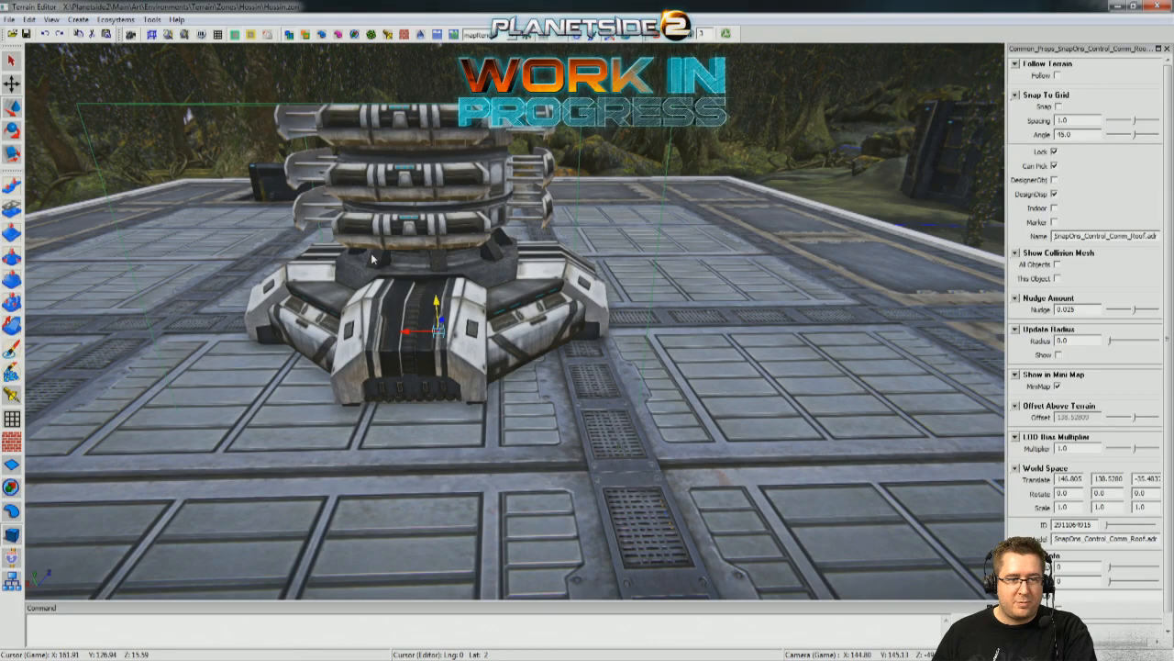
middle_drag(369, 264, 593, 267)
click(787, 154)
Examine the building's exterior, roof access, interior railings and generator corridor for prop placement and cover.
middle_drag(786, 156, 734, 138)
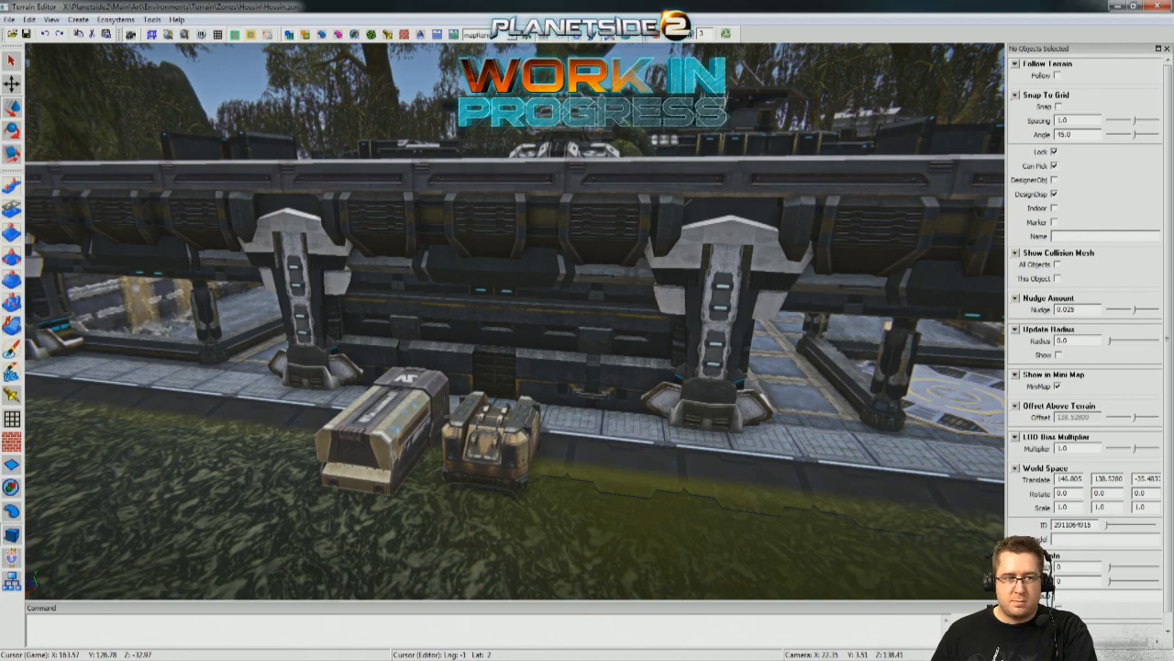
middle_drag(734, 138, 434, 252)
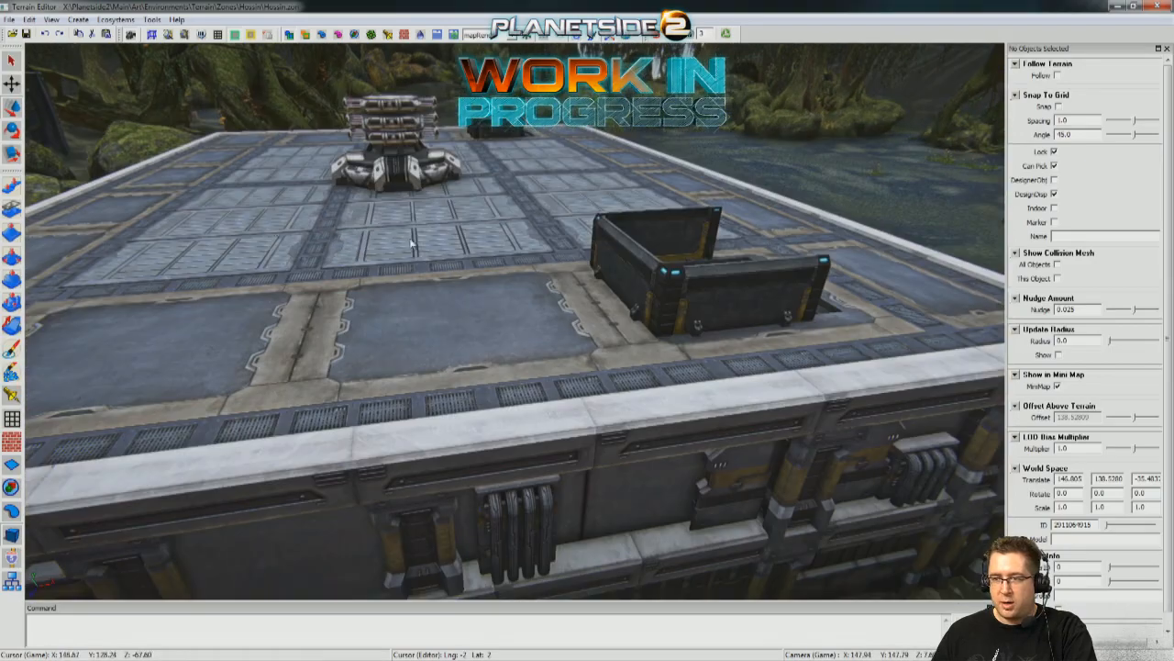
middle_drag(640, 294, 450, 344)
middle_drag(830, 175, 821, 203)
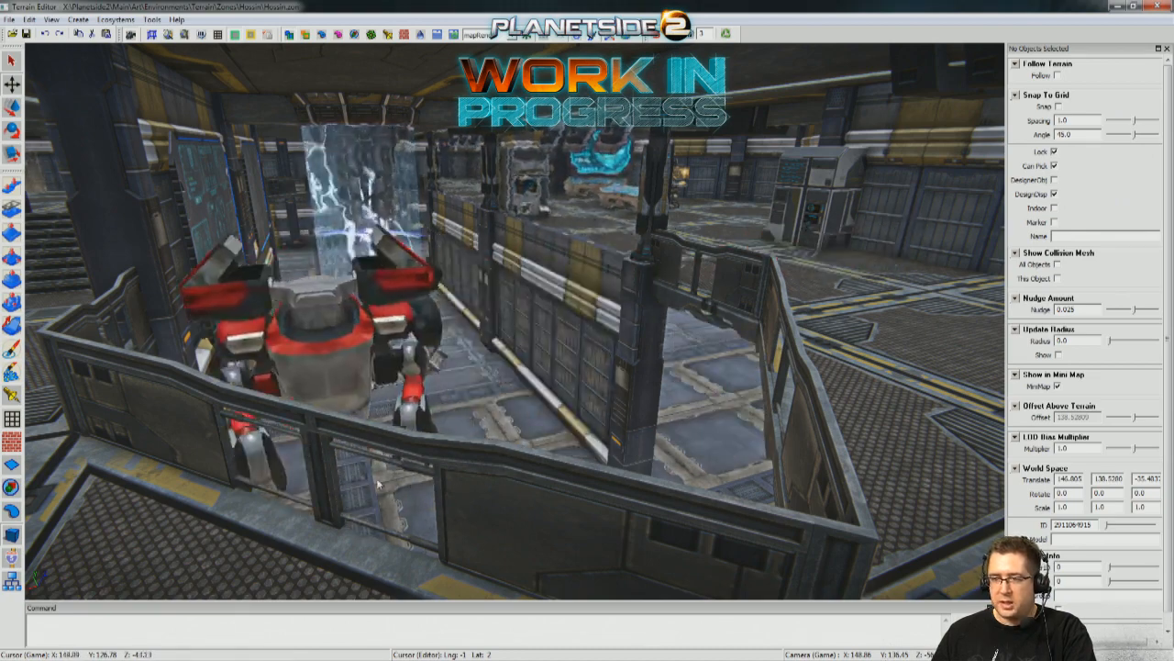
right_drag(487, 481, 440, 463)
middle_drag(761, 478, 909, 383)
middle_drag(797, 498, 973, 367)
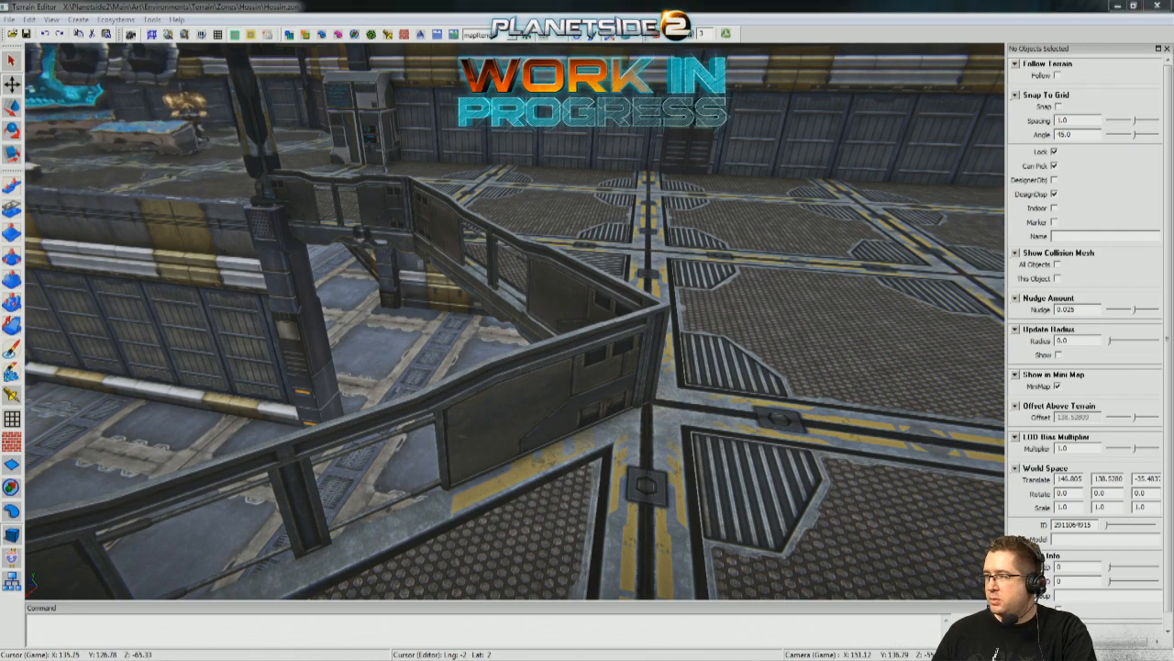
middle_drag(825, 367, 3, 169)
middle_drag(222, 229, 184, 239)
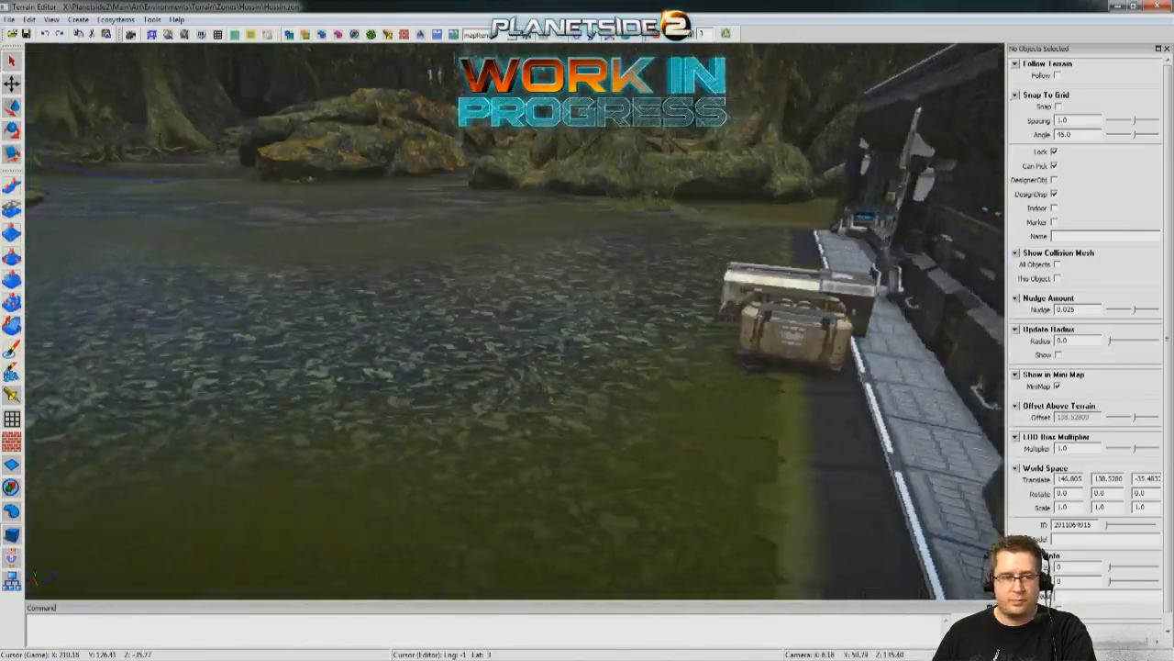
middle_drag(587, 322, 404, 284)
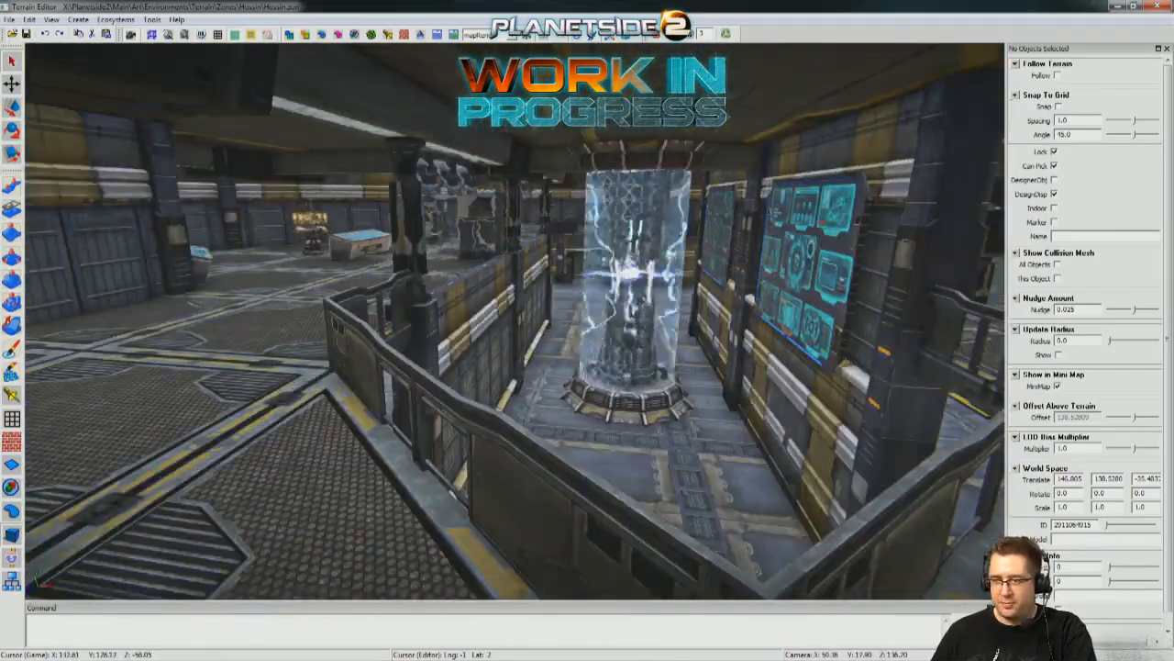
right_drag(514, 320, 515, 320)
Move the vehicle-parts container from outside into the building above the stairs, at X about 157 and Y about 134.36.
click(590, 492)
right_drag(590, 492, 590, 493)
right_drag(500, 420, 500, 420)
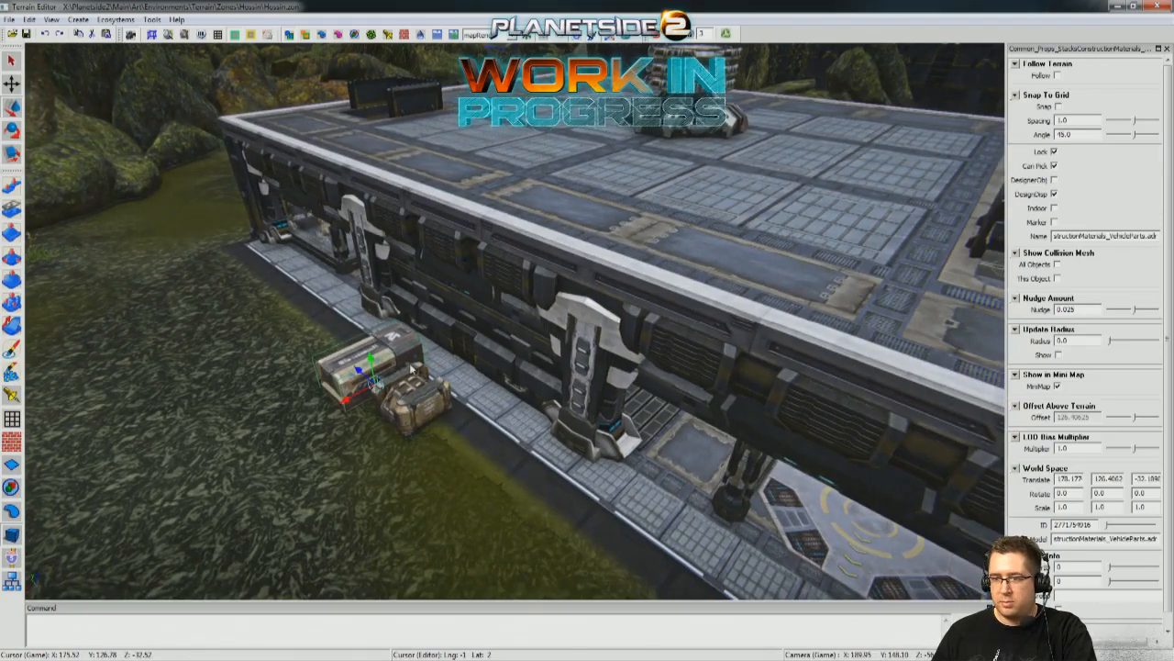
drag(549, 207, 654, 171)
right_drag(654, 172, 558, 267)
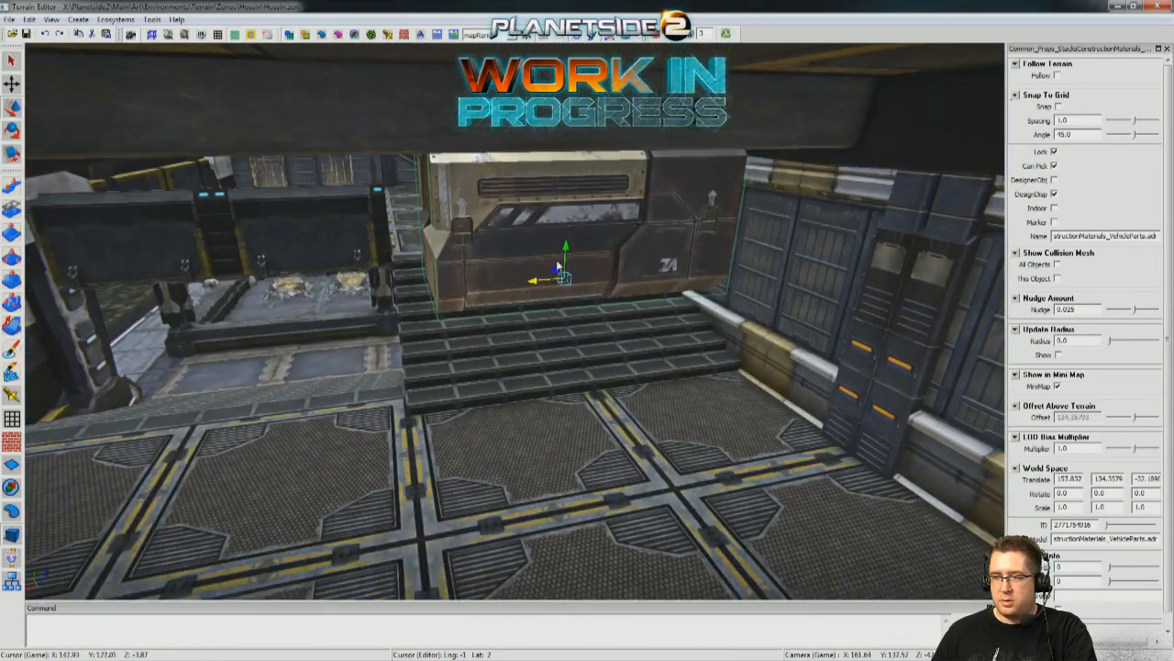
Lower the container onto the landing beside the stairs at X 164.067, Y 130.9712, Z about -35.516.
drag(558, 266, 183, 360)
right_drag(183, 360, 487, 339)
drag(503, 143, 508, 231)
right_drag(508, 231, 595, 242)
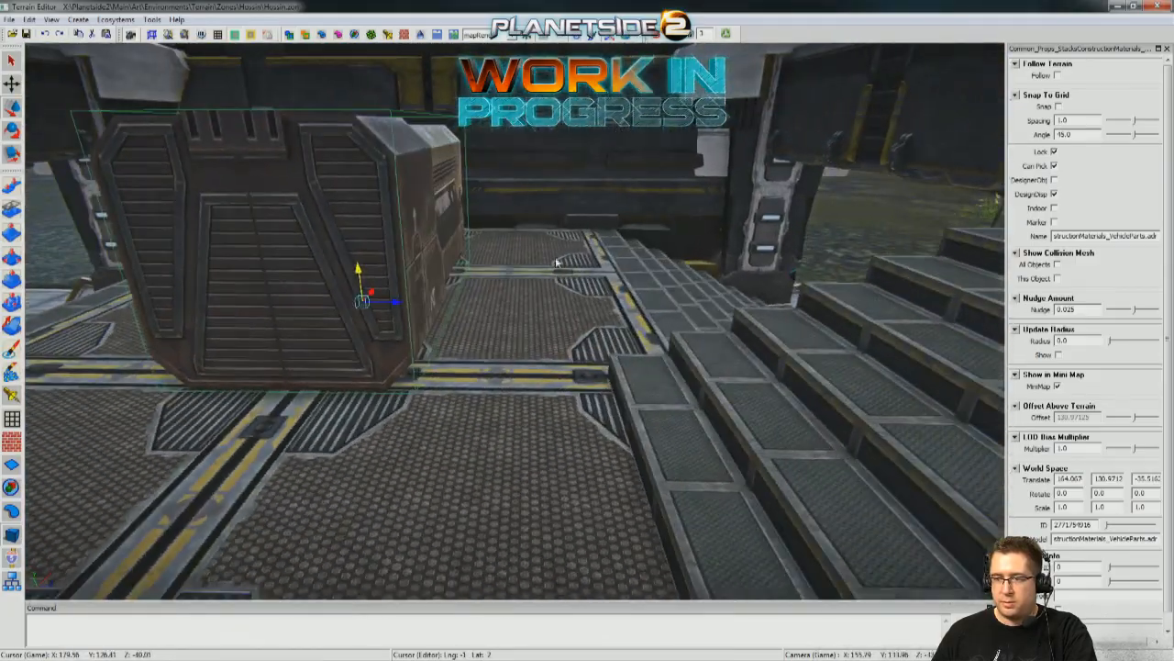
Nudge the container along the landing to X 165.501, Z about -35.424, and return to the crate outside.
mouse_move(392, 301)
right_down()
mouse_move(466, 303)
mouse_move(396, 314)
right_up()
drag(376, 294, 393, 279)
right_drag(393, 278, 839, 161)
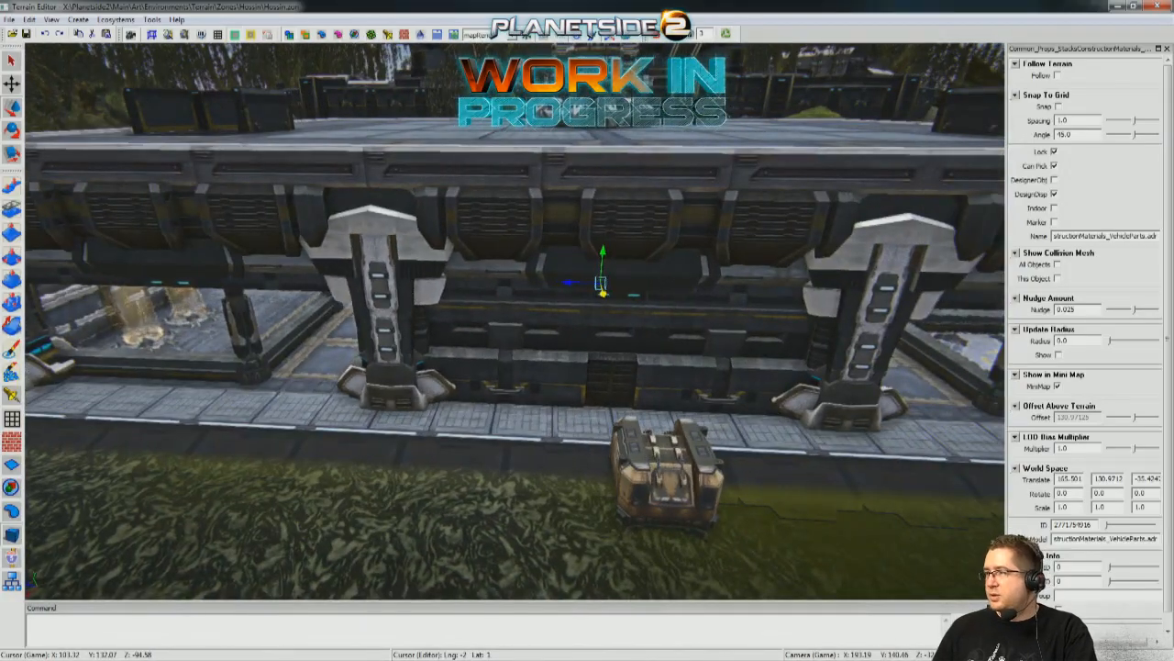
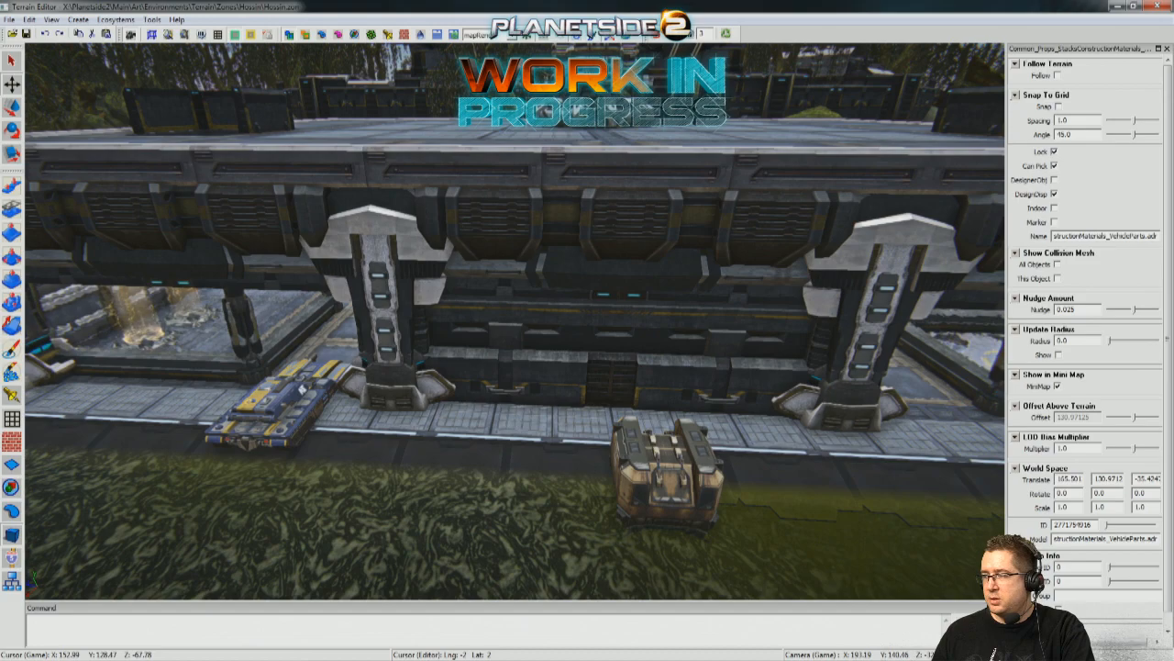
Turn the Lightning tank to a Y rotation of about -79.5 and move it to the stairs at X 166.105, Z about -26.73.
right_drag(367, 312, 498, 385)
click(604, 449)
drag(571, 369, 555, 202)
right_drag(556, 201, 476, 328)
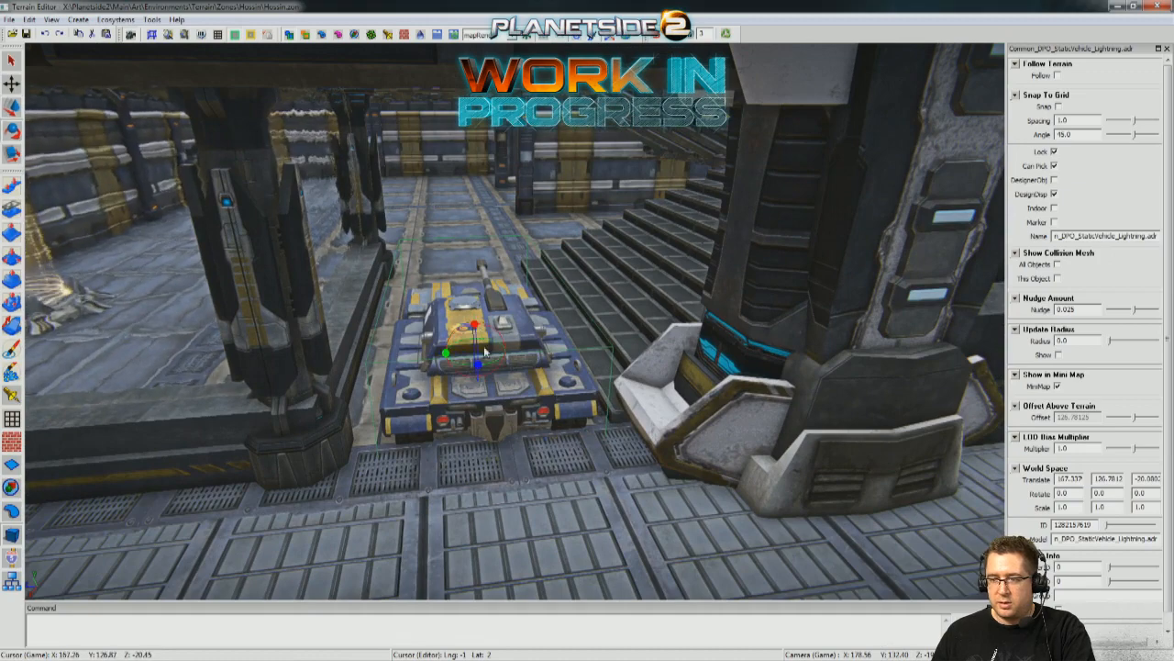
drag(452, 360, 362, 360)
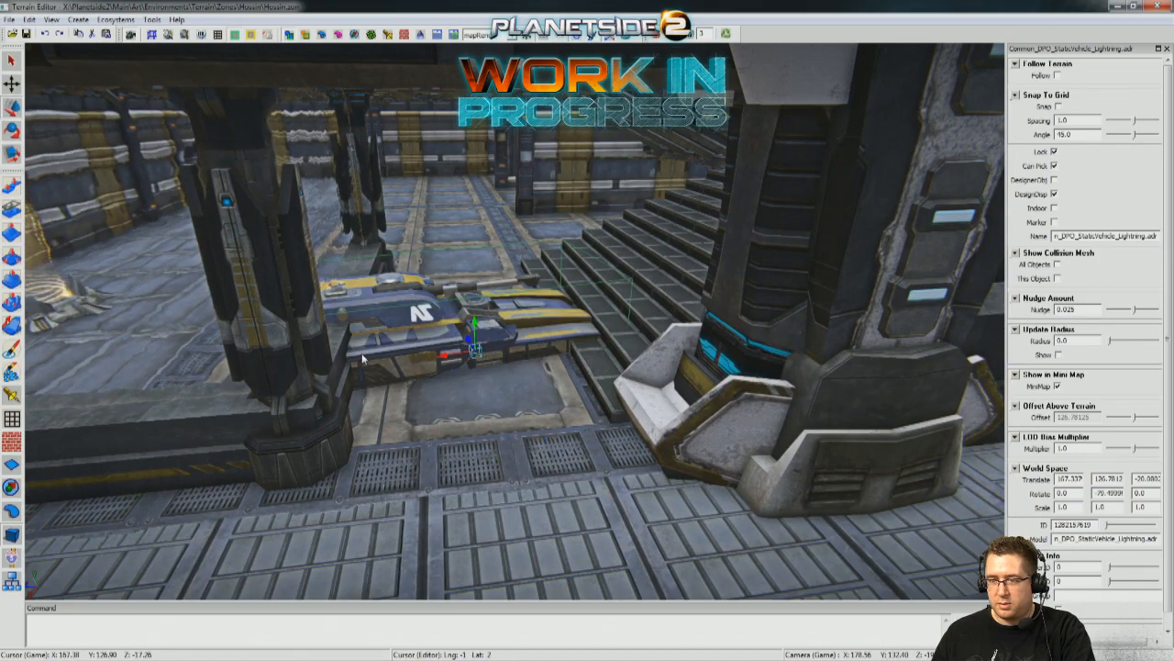
drag(668, 336, 670, 329)
right_drag(670, 328, 670, 328)
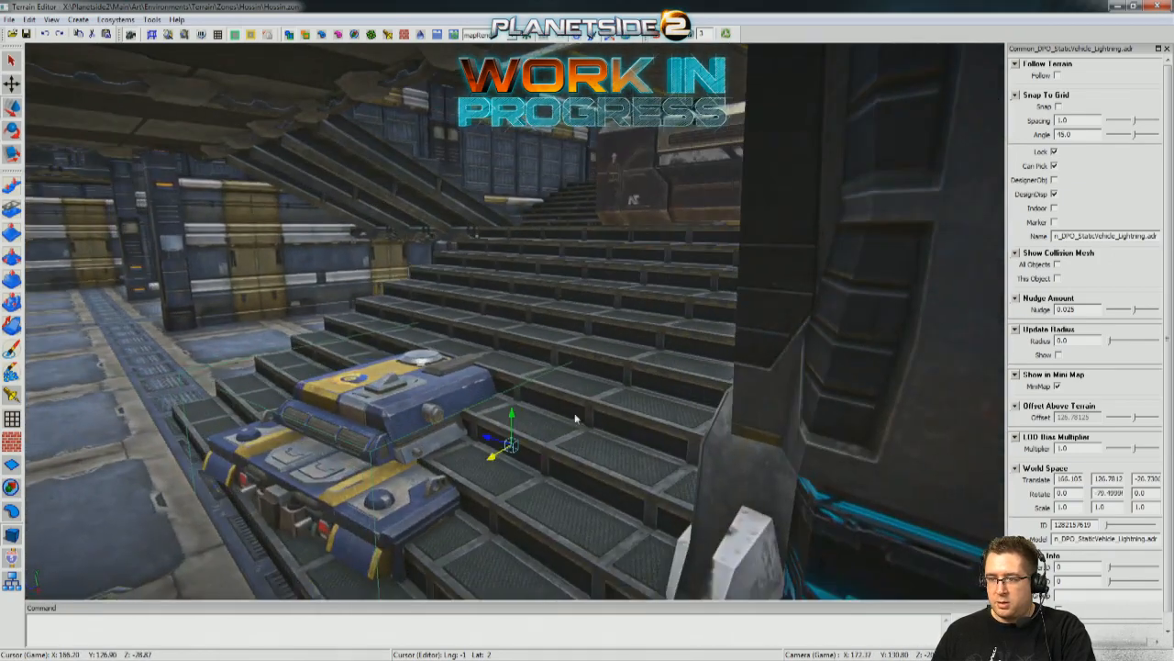
Raise the Lightning tank to about Y 130.241, turn it to about -52 degrees and tilt it about 18 degrees to match the stairs.
drag(512, 418, 552, 233)
right_drag(552, 233, 512, 287)
key(e)
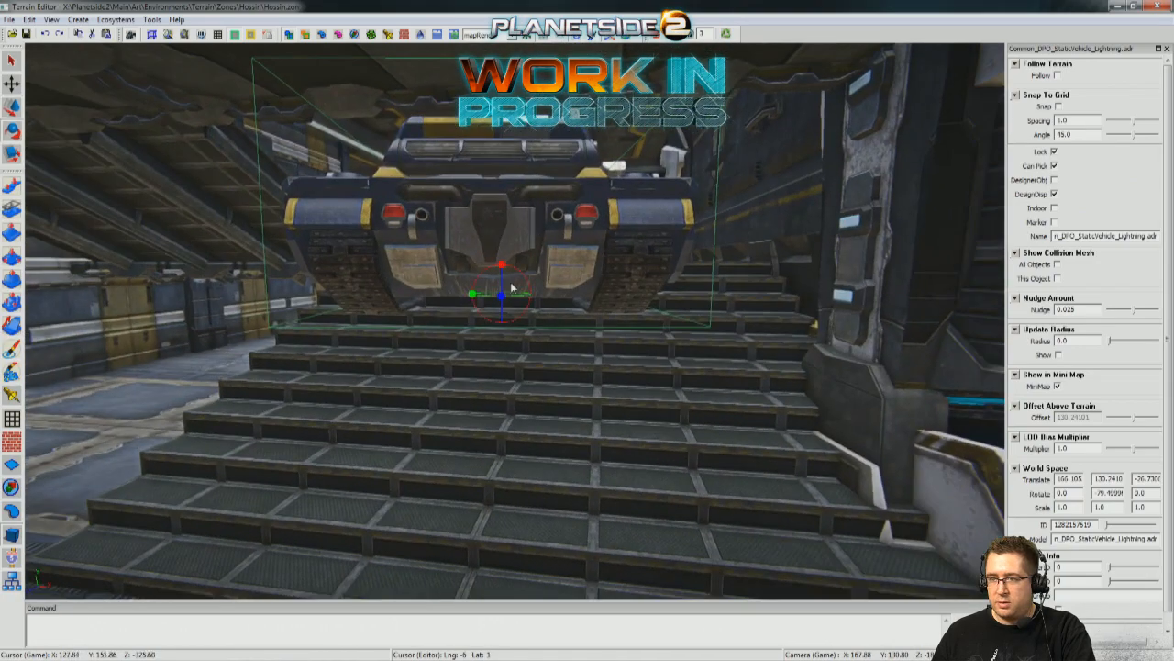
drag(471, 297, 507, 295)
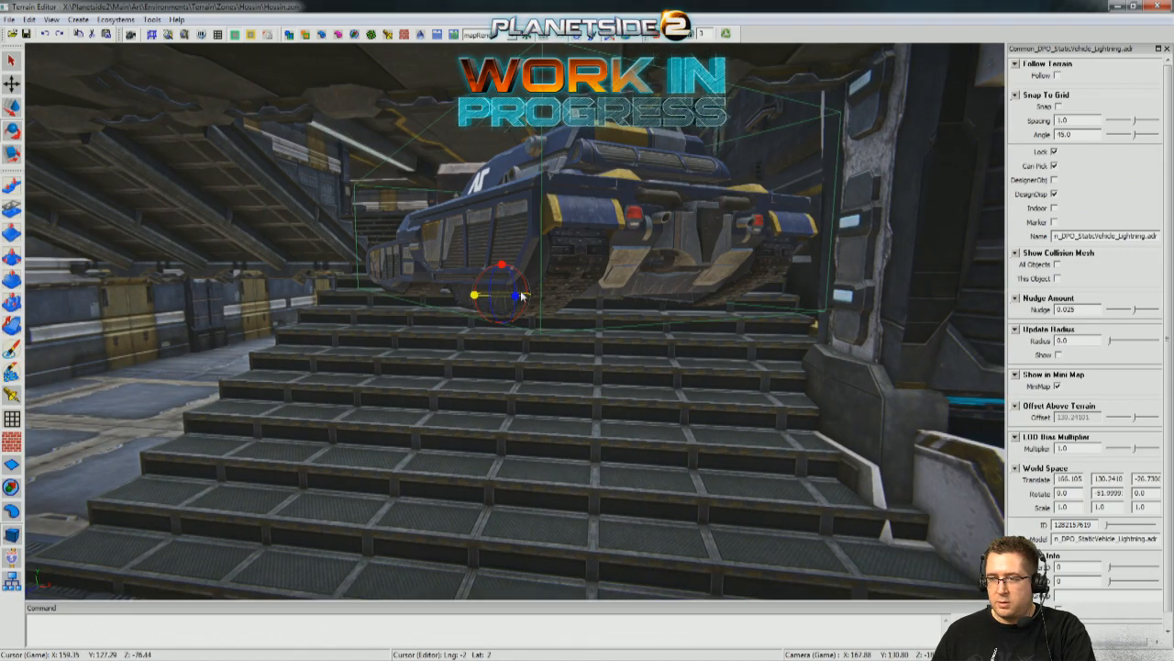
drag(519, 309, 507, 254)
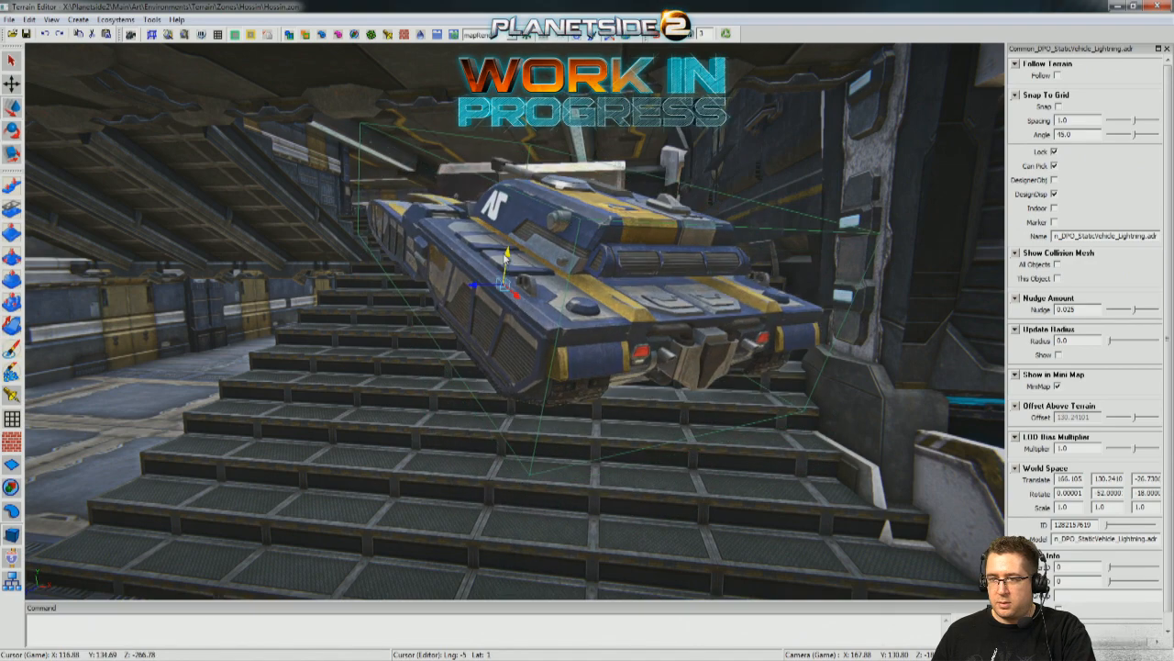
Shift the tilted tank up the stairs to X 162.828, Y about 131.277, Z about -30.92, and check its fit from several angles.
drag(517, 308, 386, 226)
drag(420, 180, 416, 231)
right_drag(415, 231, 679, 298)
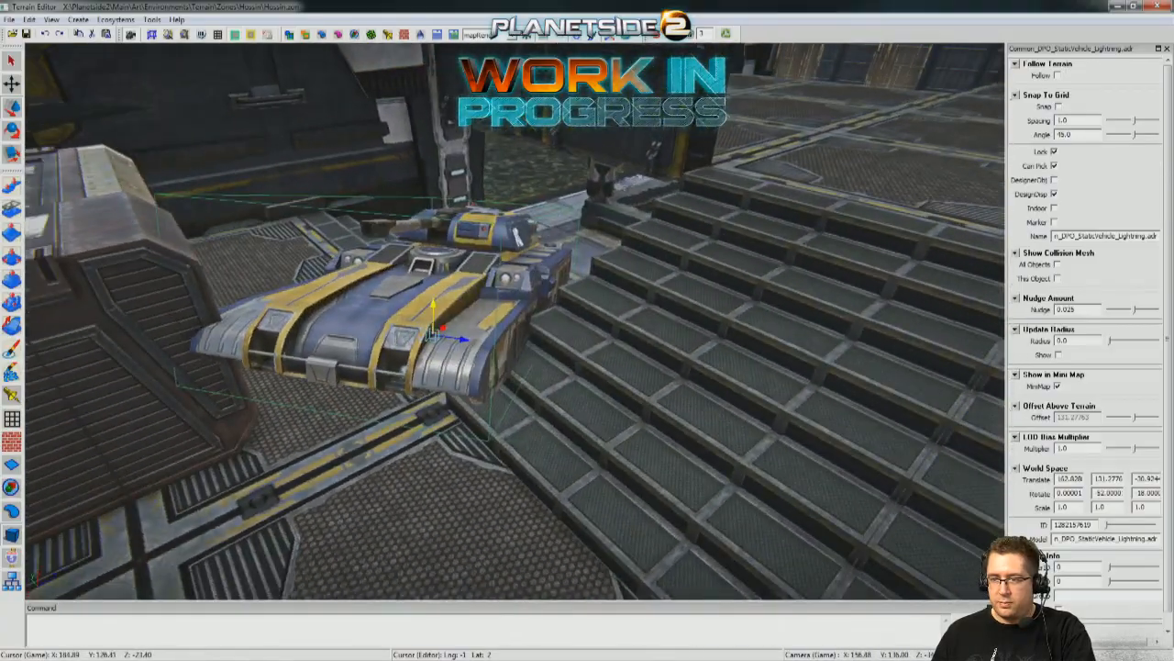
right_drag(505, 275, 394, 303)
key(d)
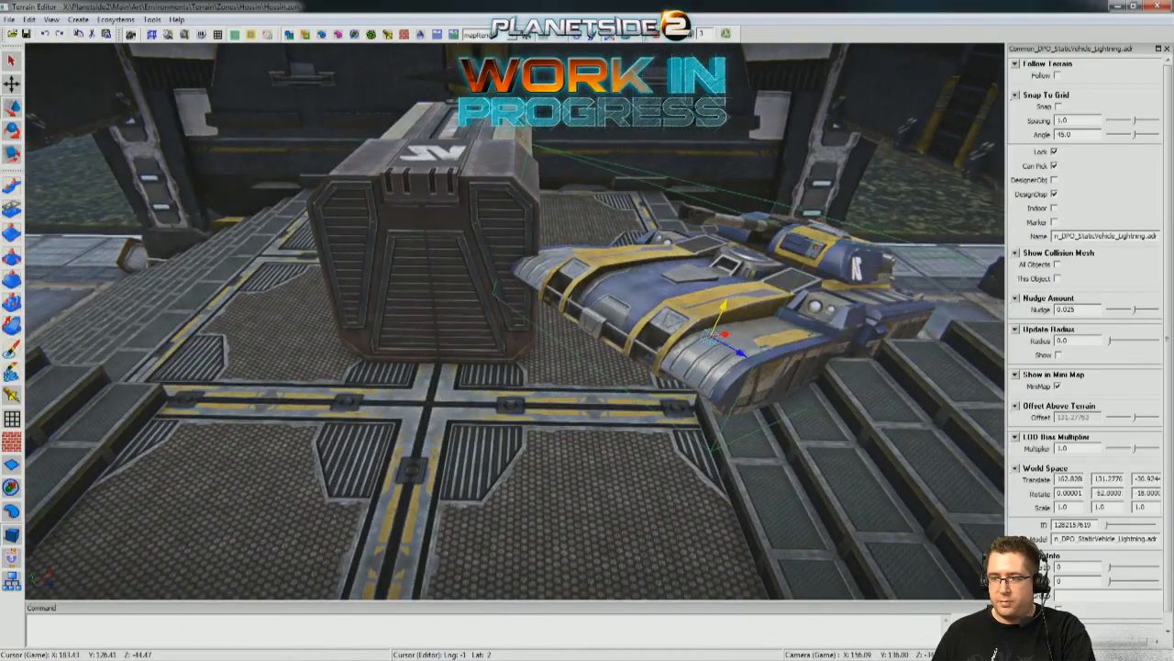
right_drag(514, 321, 633, 330)
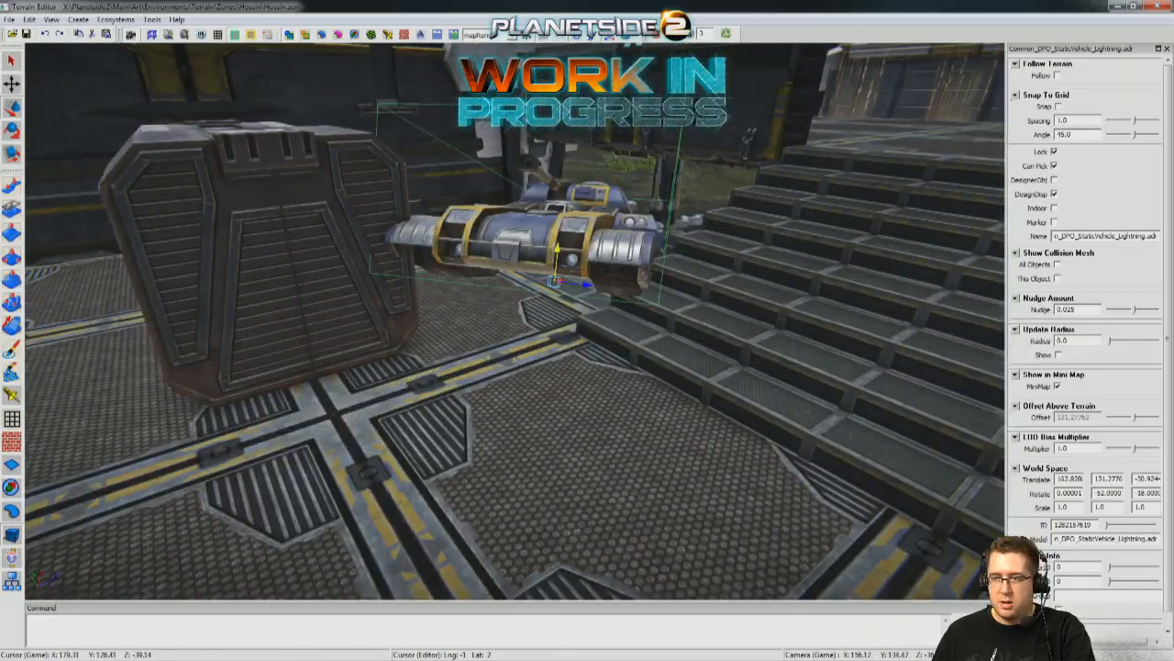
right_drag(514, 321, 642, 321)
right_drag(514, 321, 440, 316)
right_drag(510, 256, 433, 213)
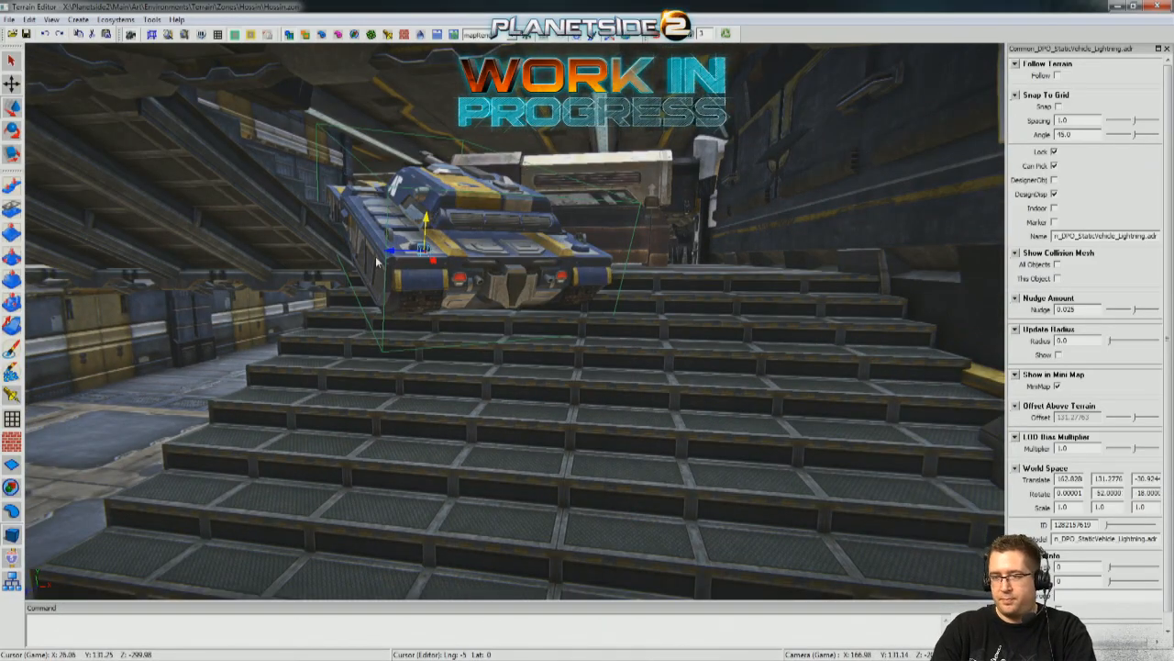
Move the tank out of the building onto the swamp at X 189.845, Y about 128.94, Z about -42.9, and deselect it.
right_drag(376, 261, 349, 310)
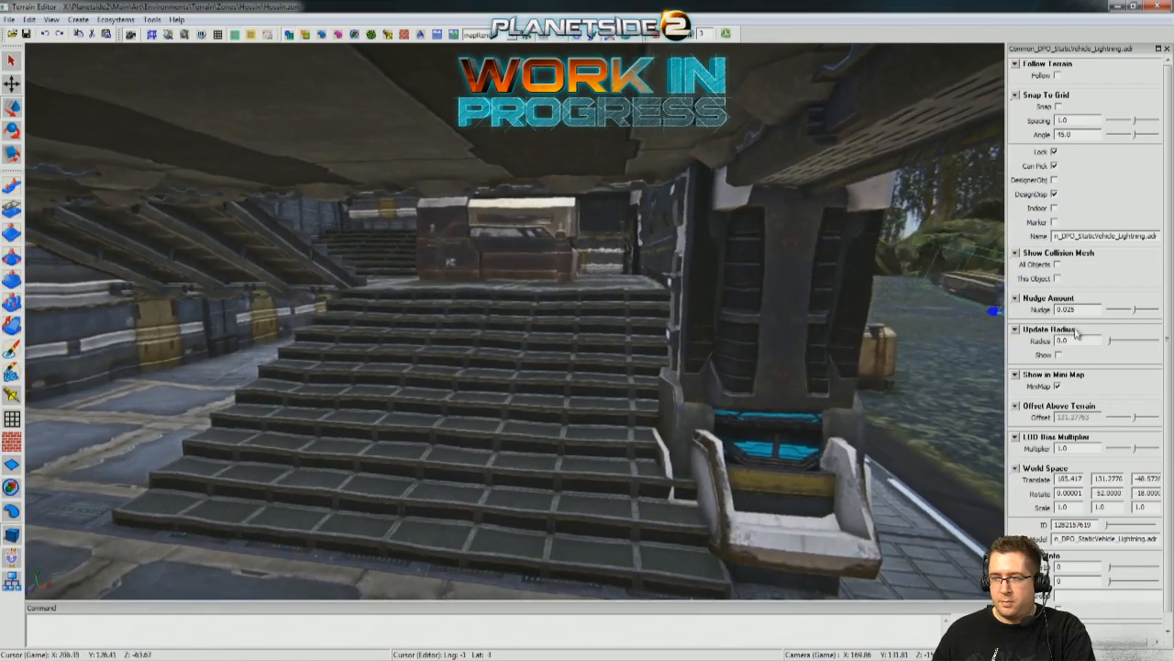
right_drag(365, 444, 418, 471)
click(643, 524)
right_drag(643, 524, 454, 455)
Examine the stairs and the vehicle-parts container on the landing from player height for cover and sightlines.
key(s)
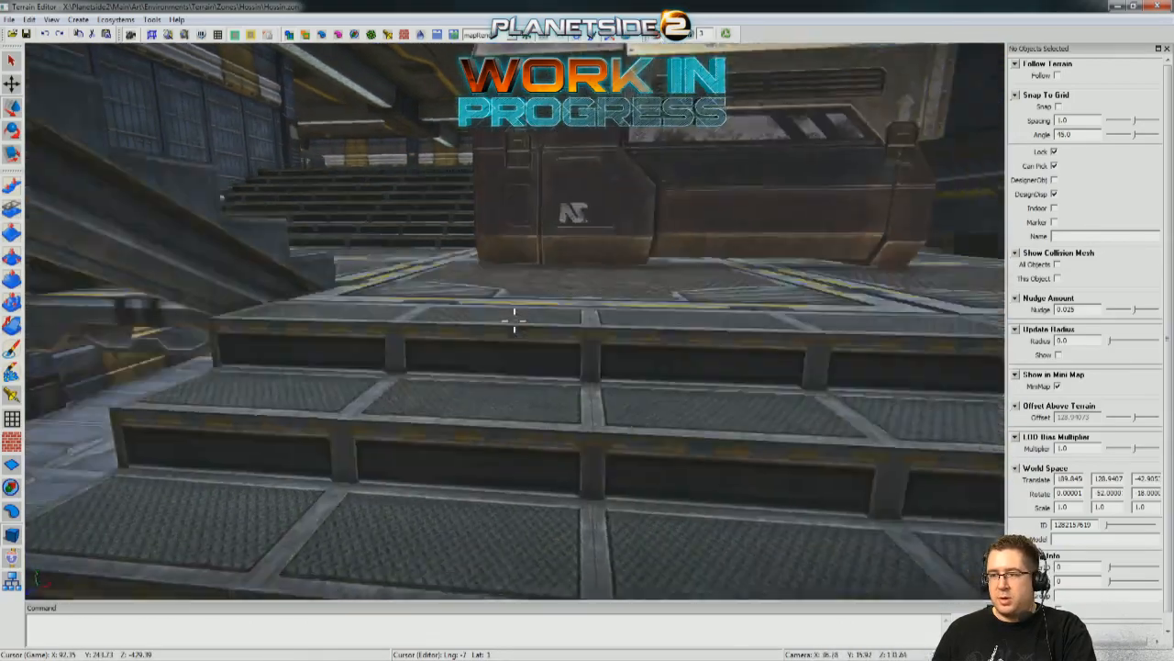
key(w)
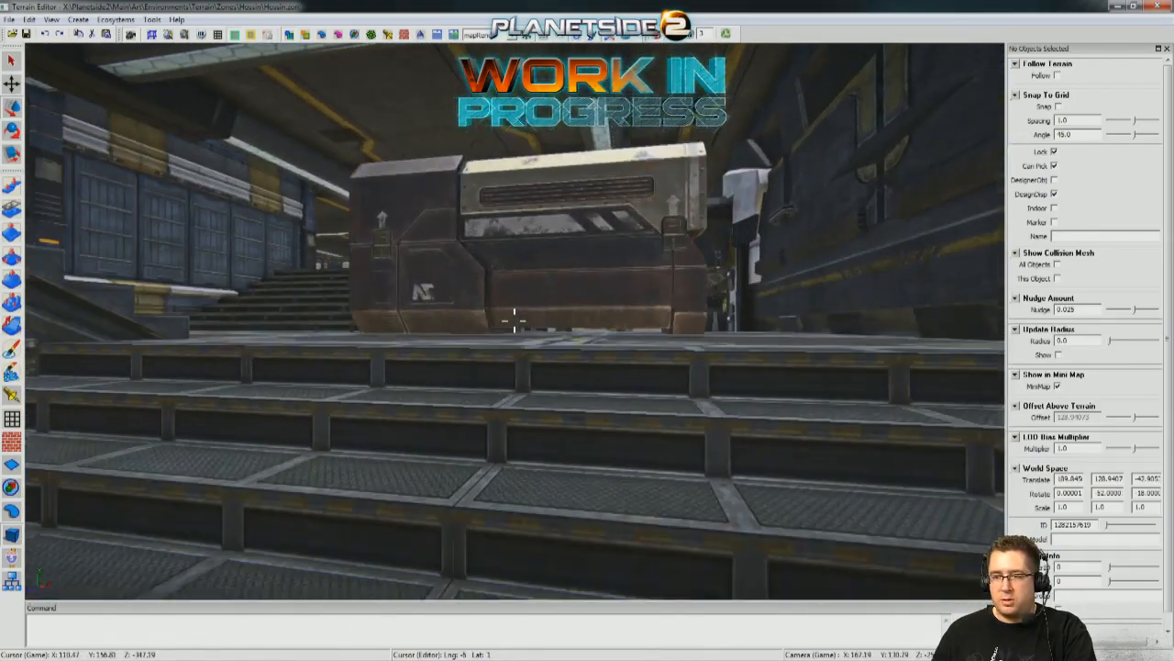
key(s)
key(w)
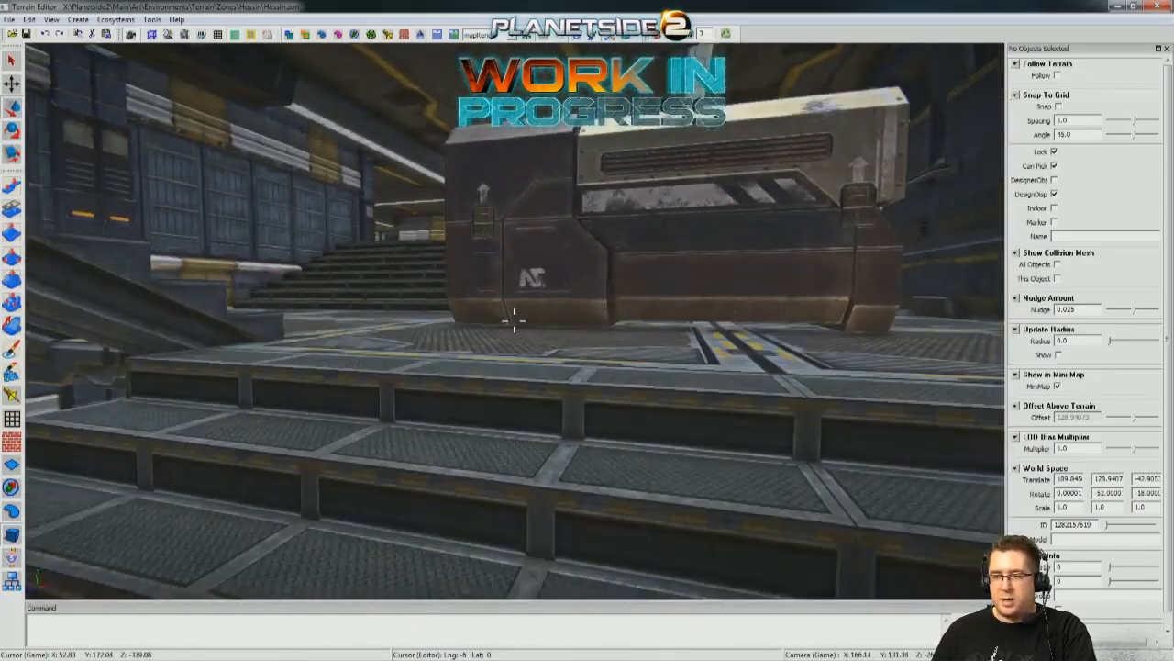
key(a)
key(d)
key(a)
key(s)
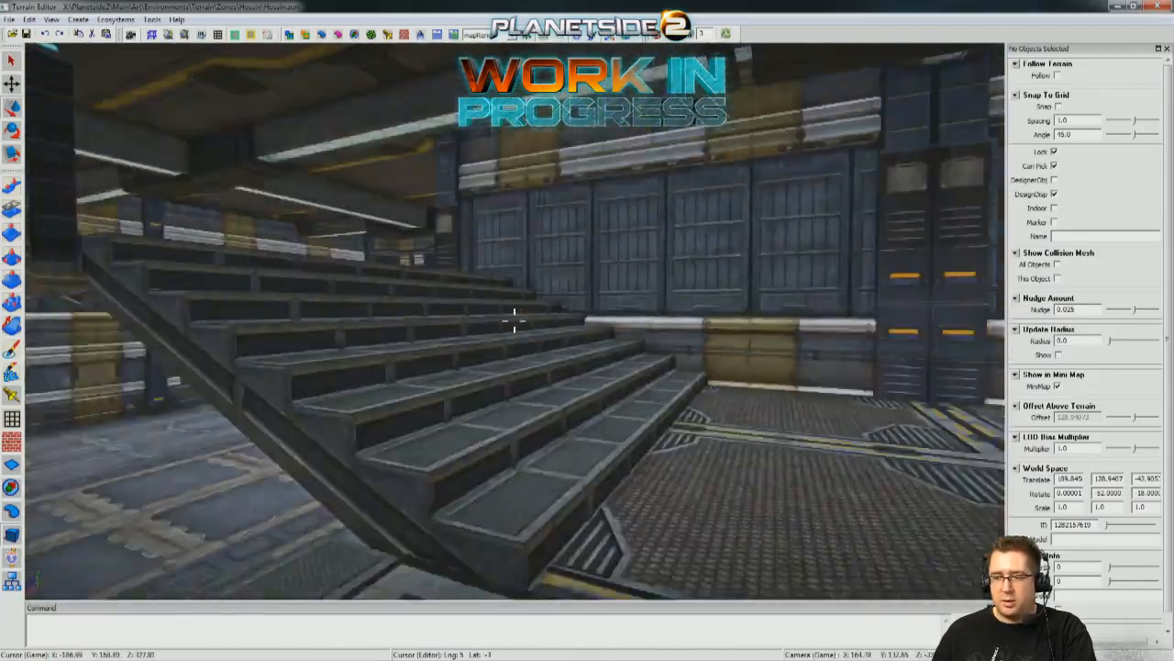
key(a)
key(d)
key(d)
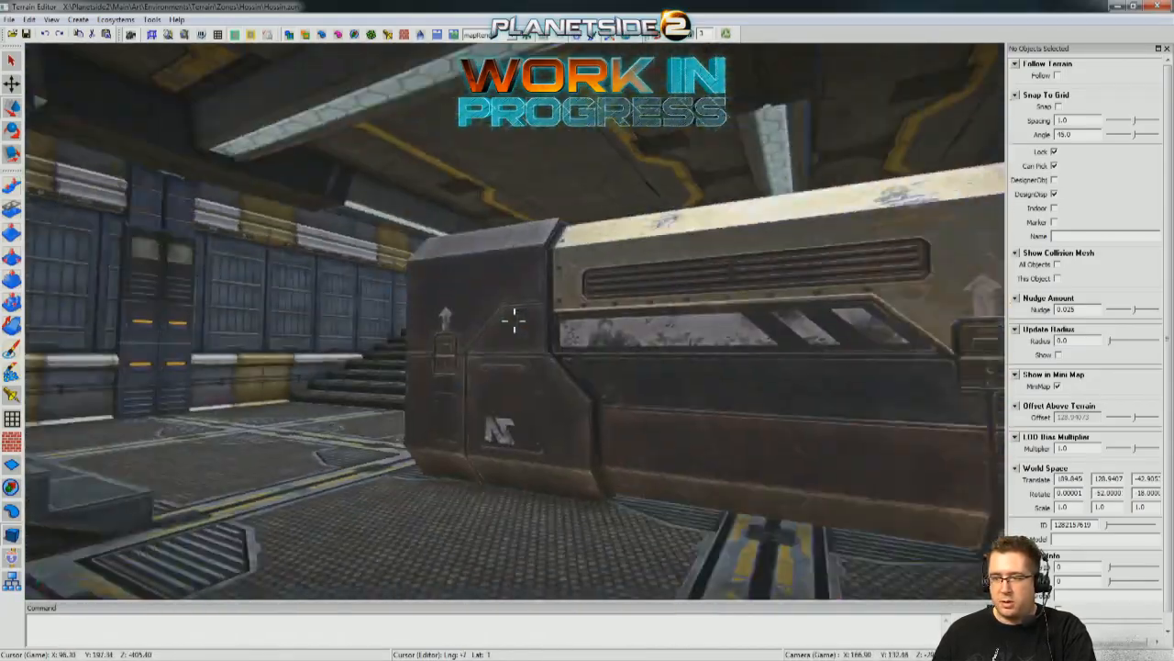
key(a)
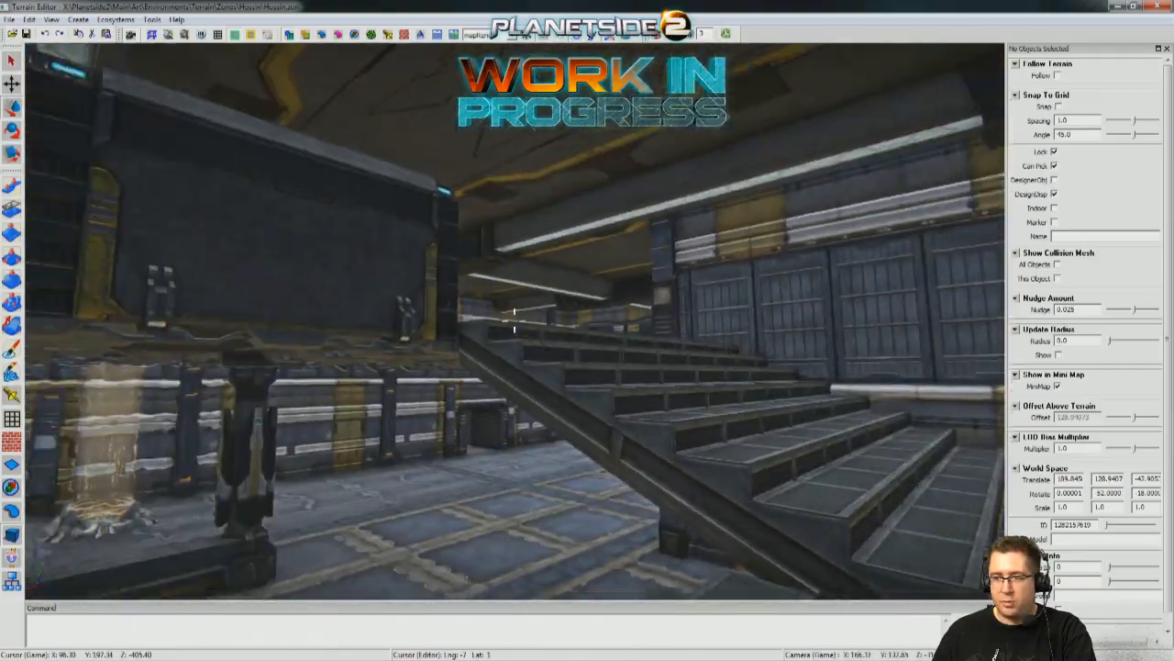
key(a)
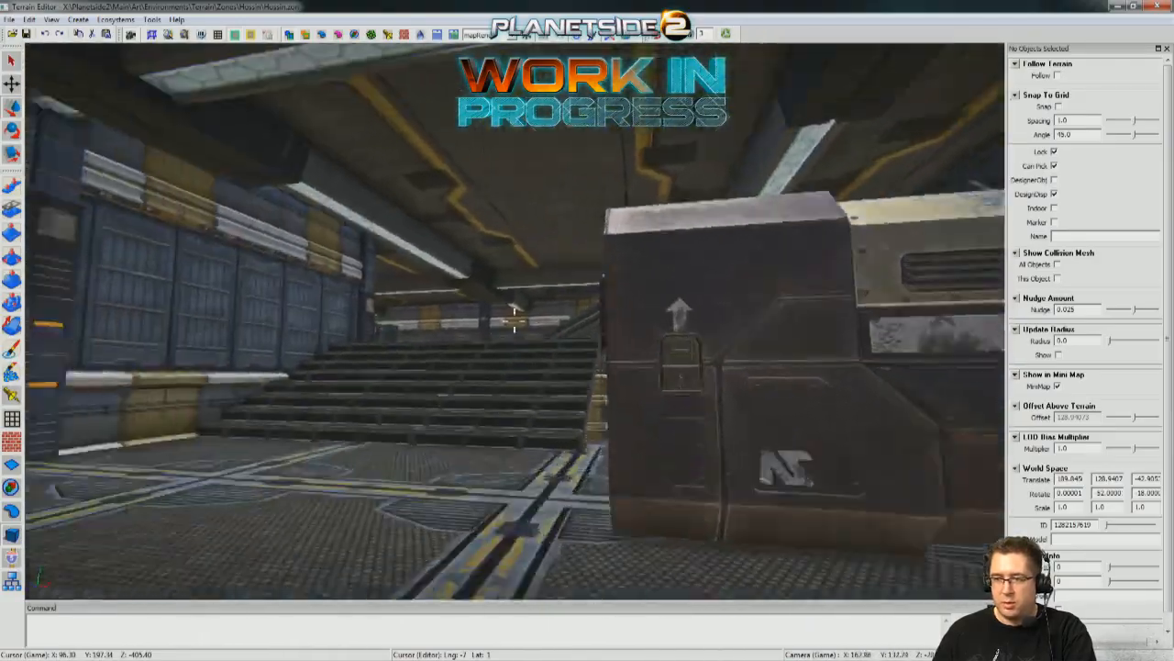
key(s)
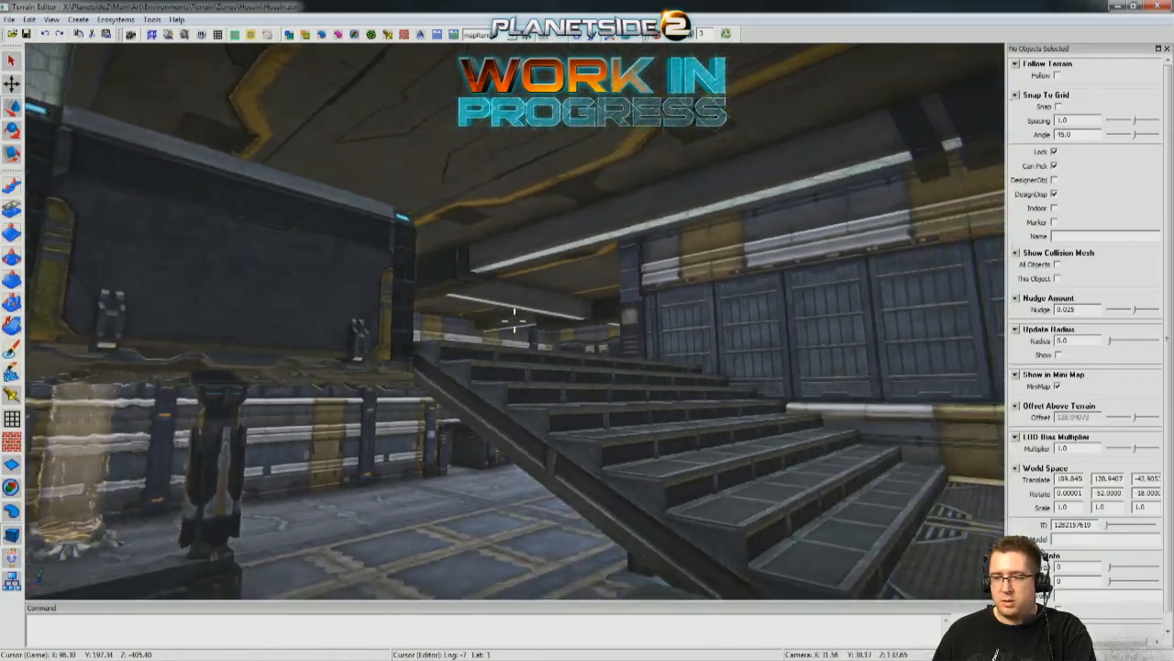
key(s)
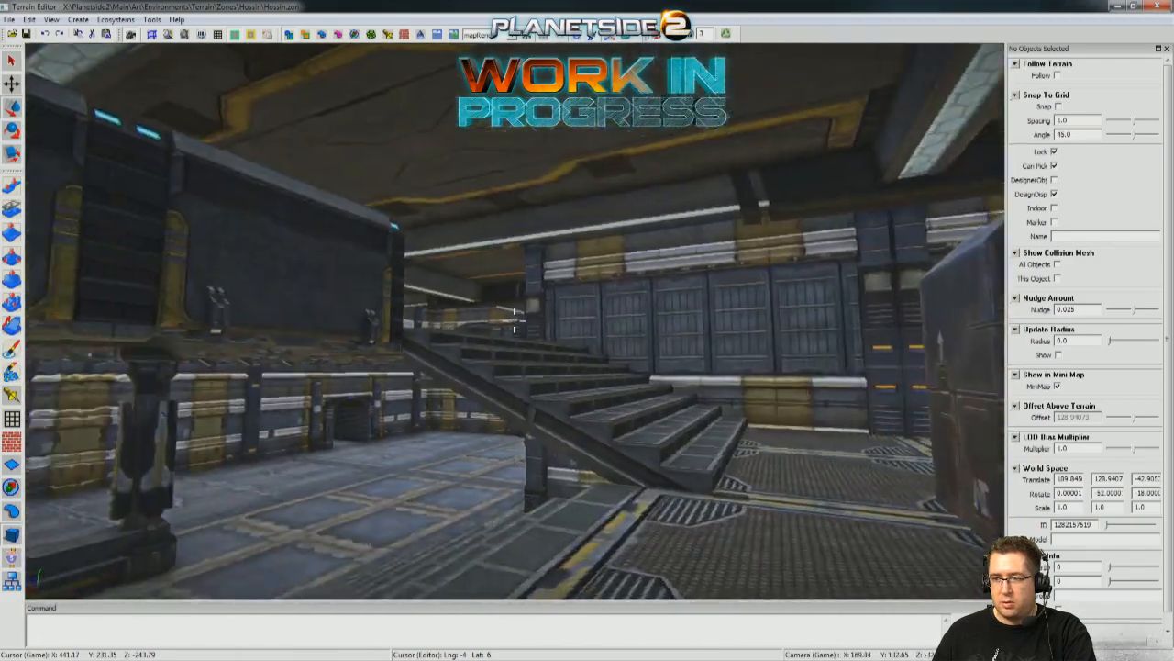
Examine the upper floor, the view down to the landing container, and the outer side of the building.
key(w)
key(w)
key(w)
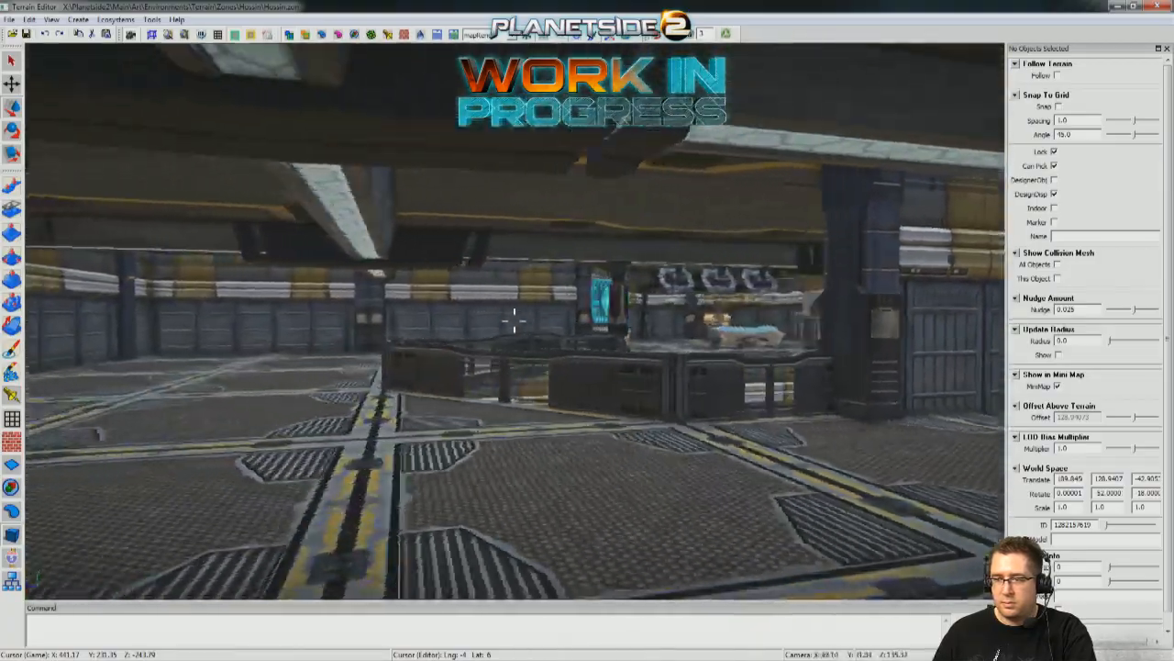
key(w)
key(d)
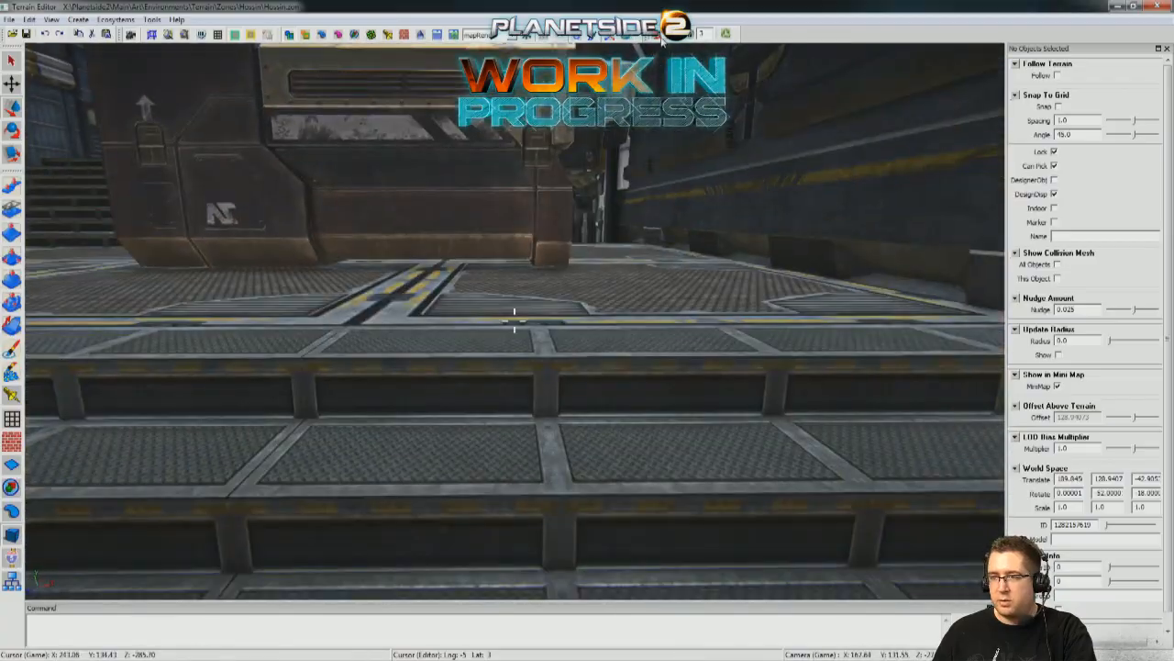
key(s)
key(w)
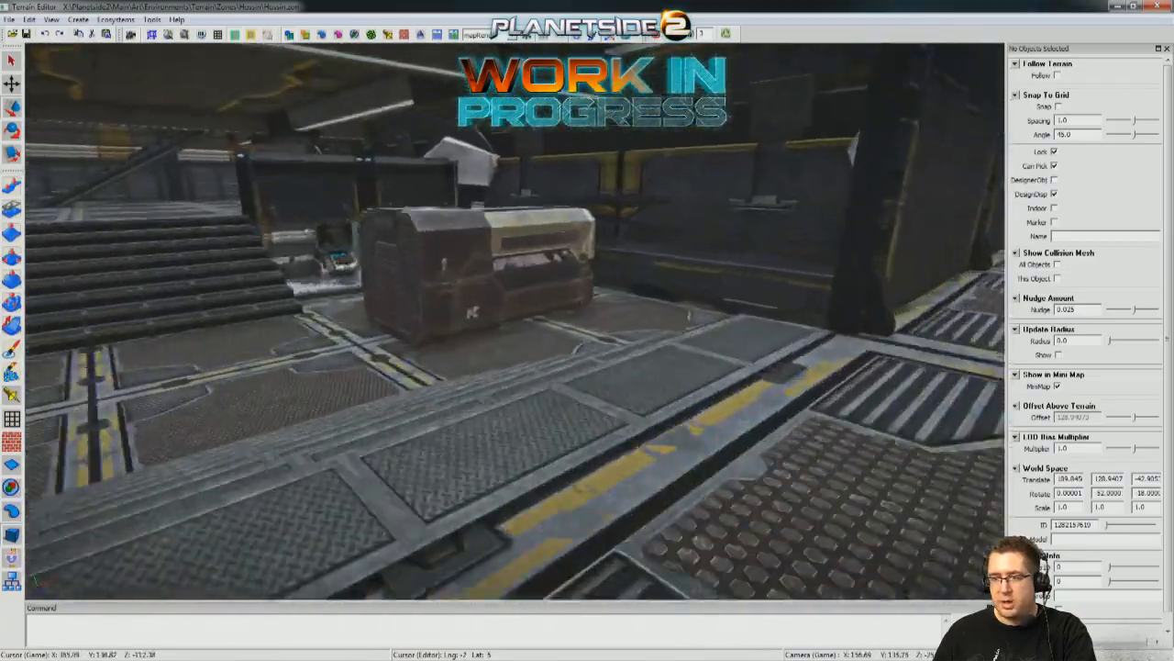
key(d)
key(w)
key(a)
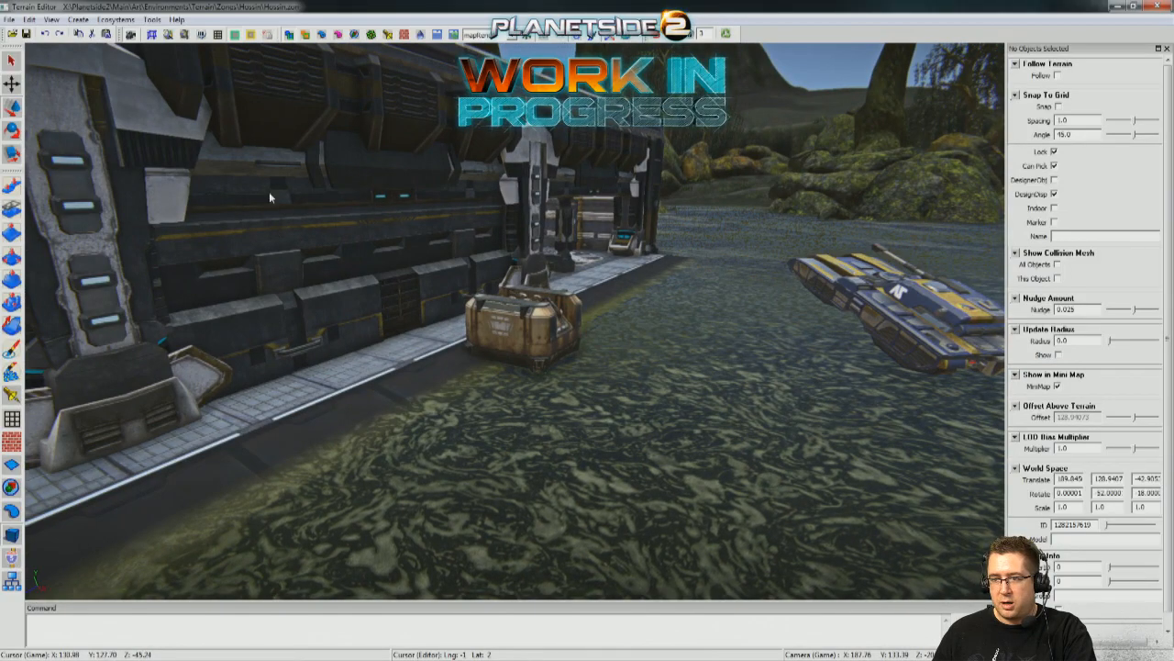
Move the spare-parts crate away from the building's outer wall to X 187.625, Y 126.4062, Z about -36.85, near the tank.
middle_drag(708, 378, 586, 316)
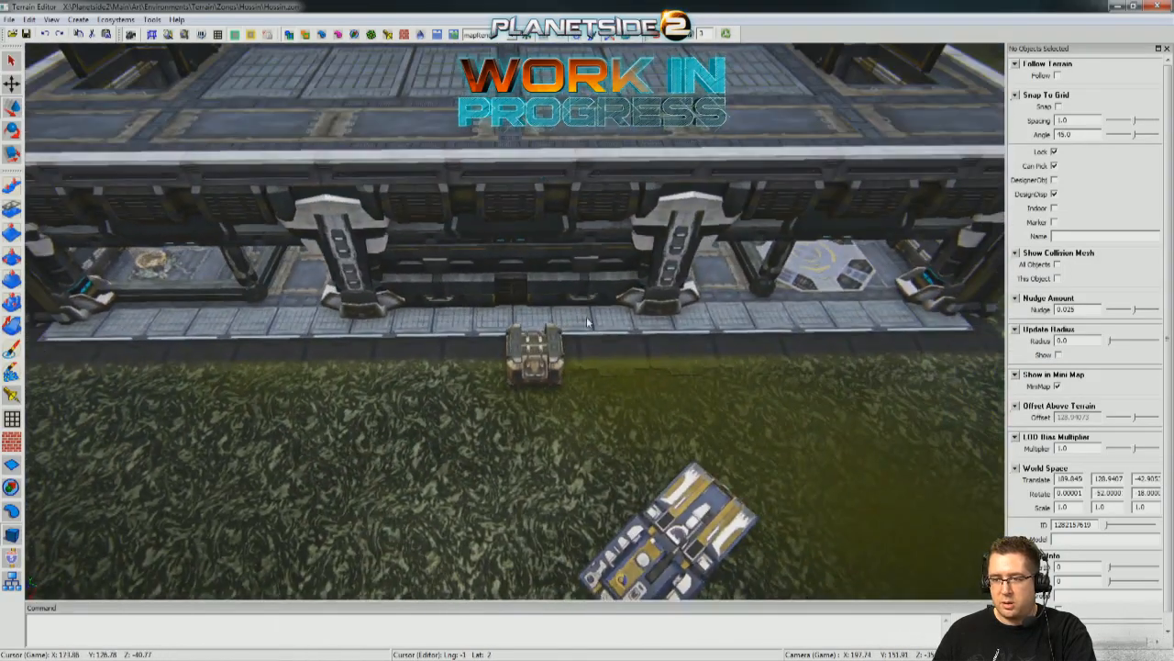
key(a)
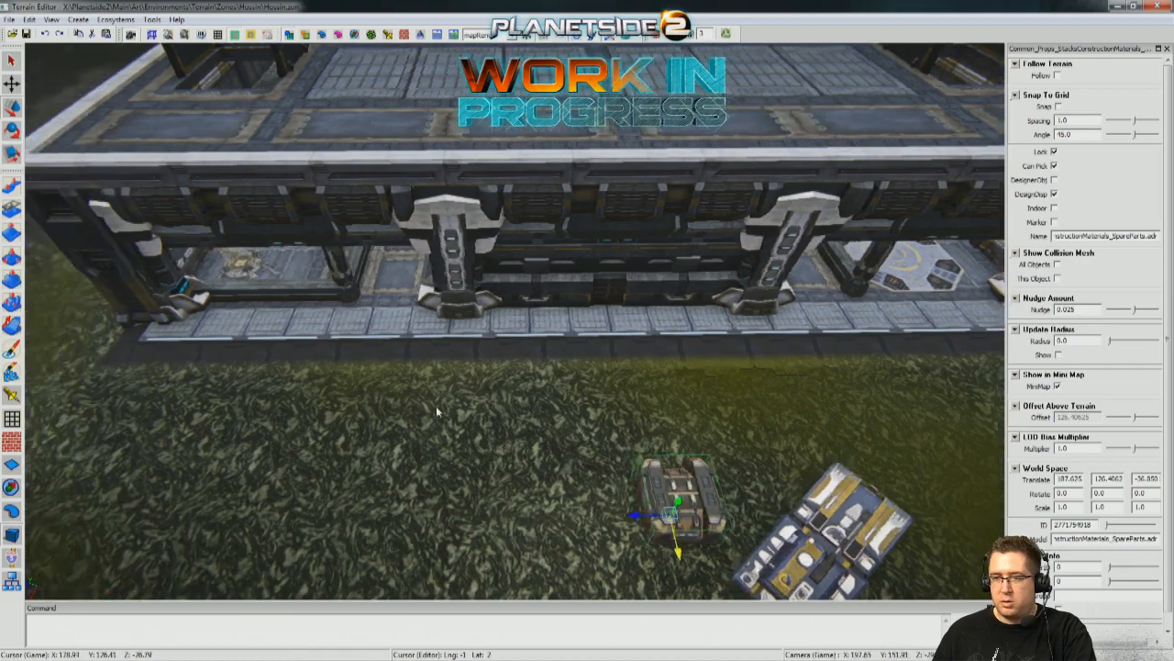
key(d)
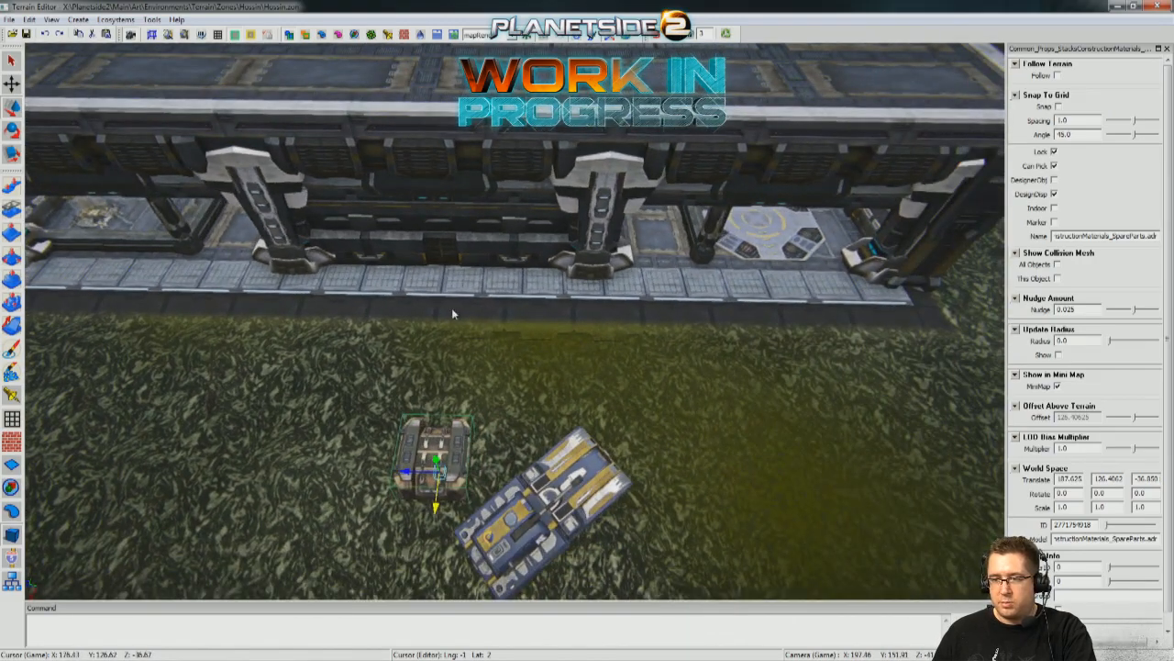
middle_drag(411, 327, 556, 389)
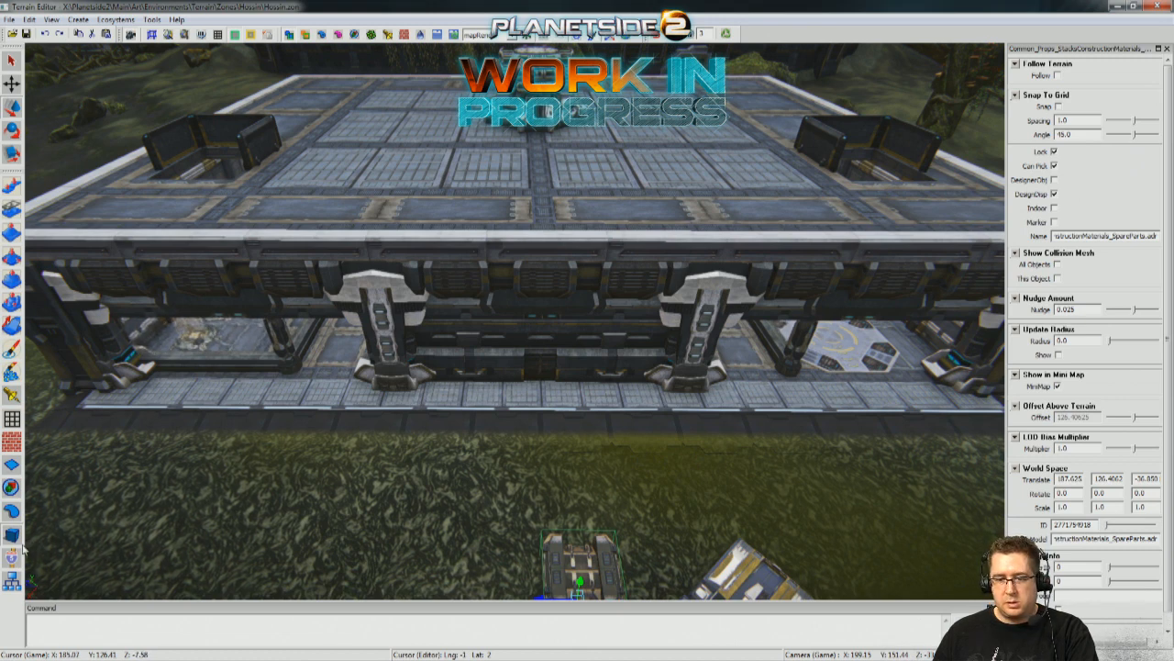
Place the SundererGarage group on the swamp ground beside the building, near the crate and tank.
click(11, 491)
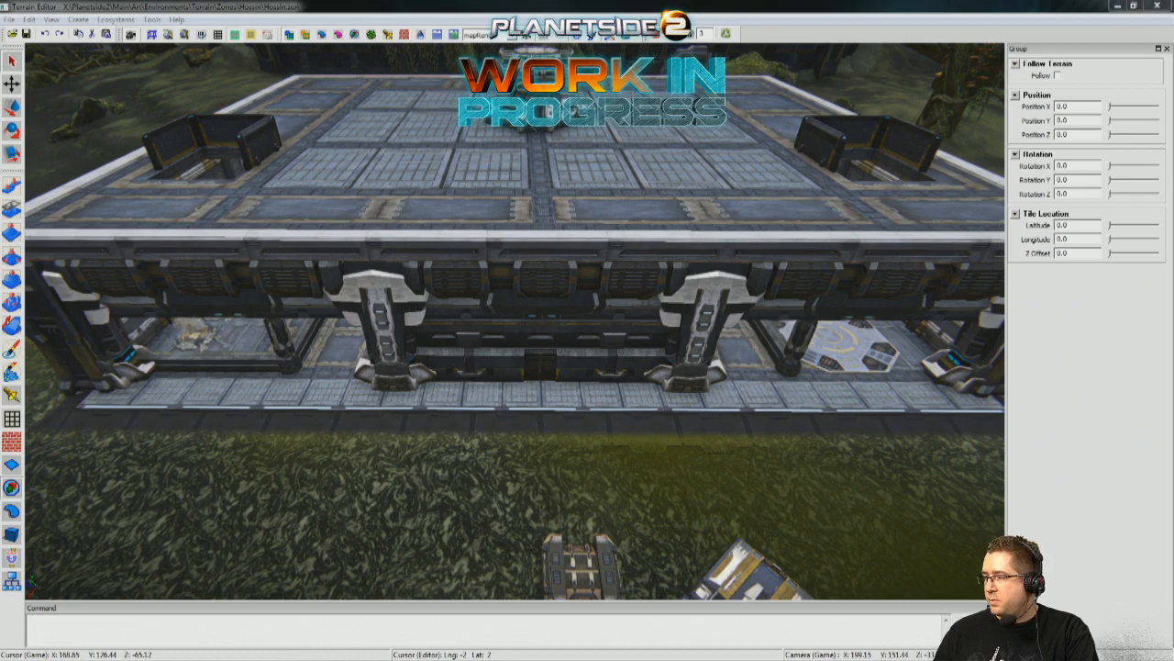
drag(663, 530, 431, 523)
middle_drag(431, 523, 519, 567)
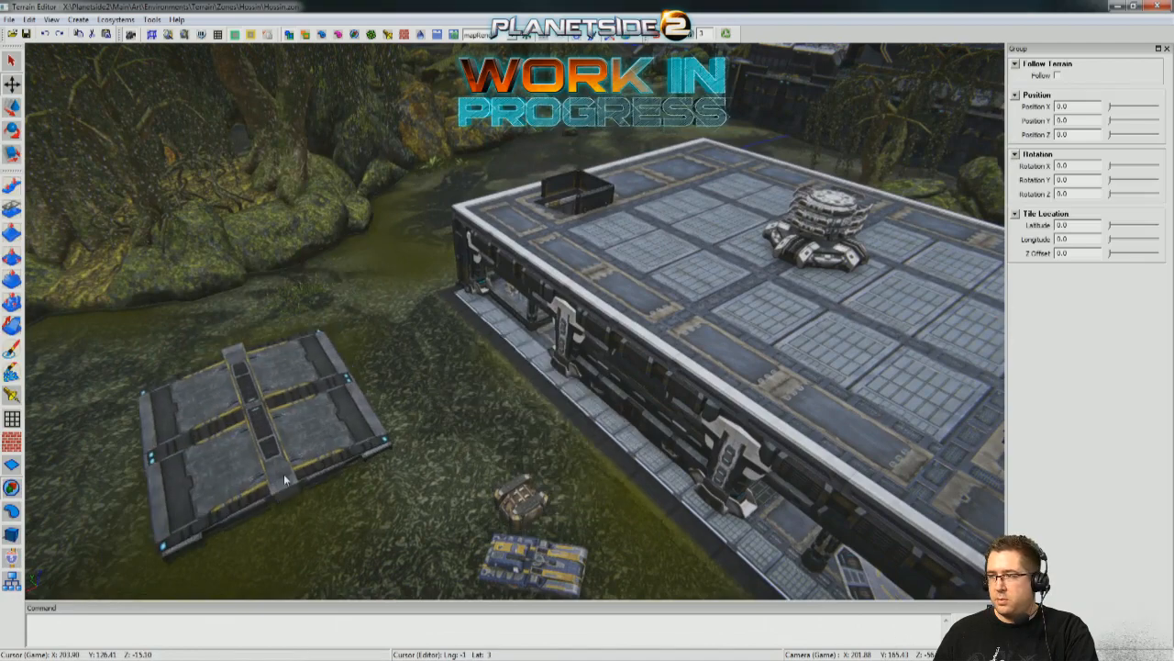
middle_drag(338, 528, 367, 395)
drag(340, 355, 242, 231)
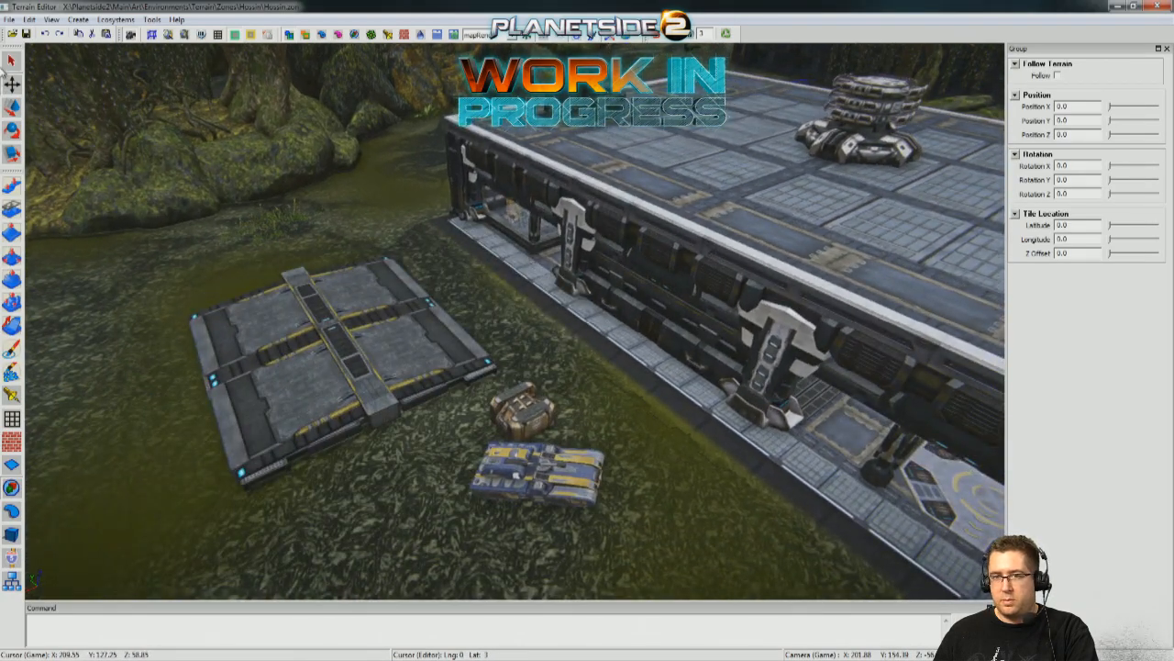
middle_drag(199, 193, 50, 120)
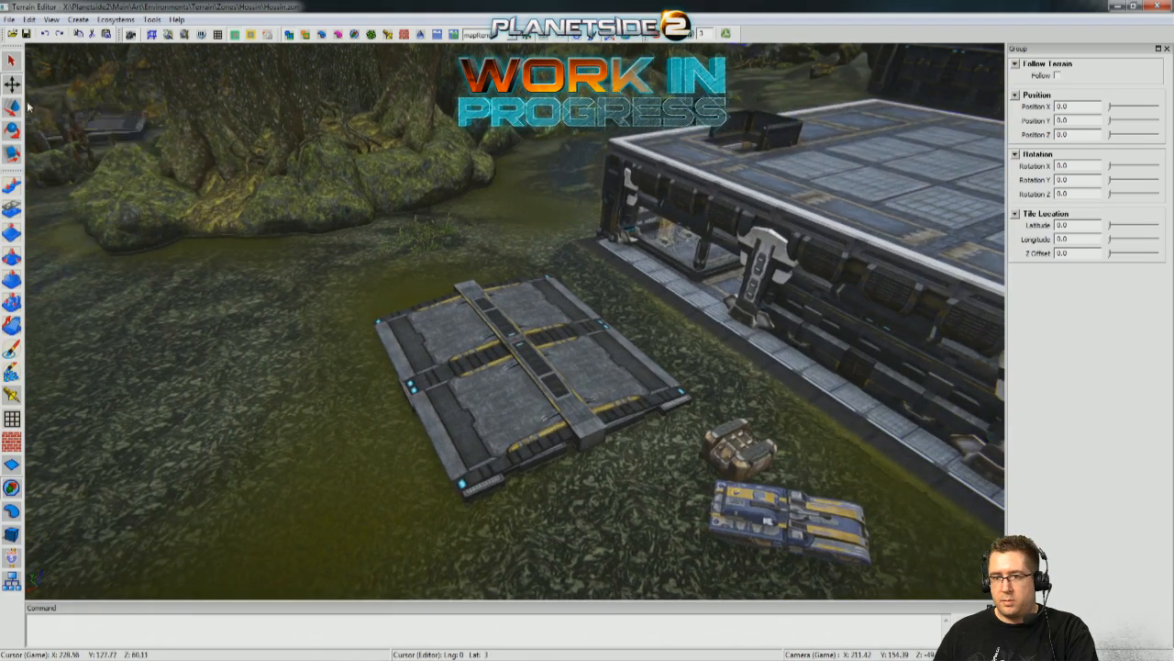
Select the SundererGarage group and raise it out of the swamp ground so its walls stand above the terrain.
click(13, 536)
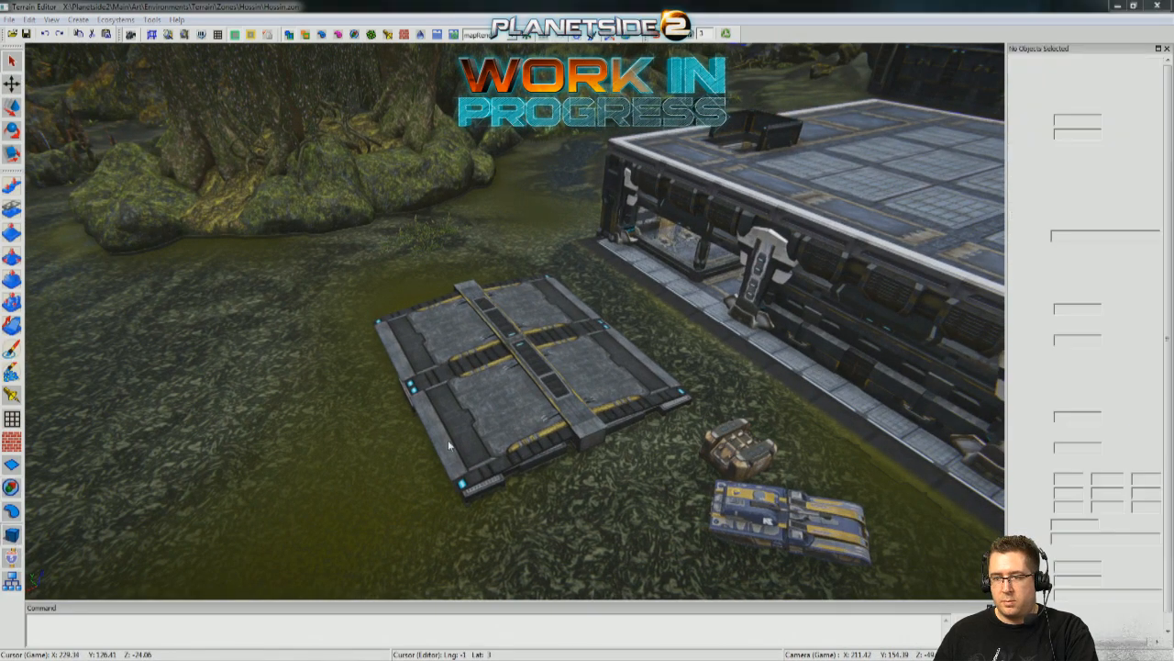
click(451, 444)
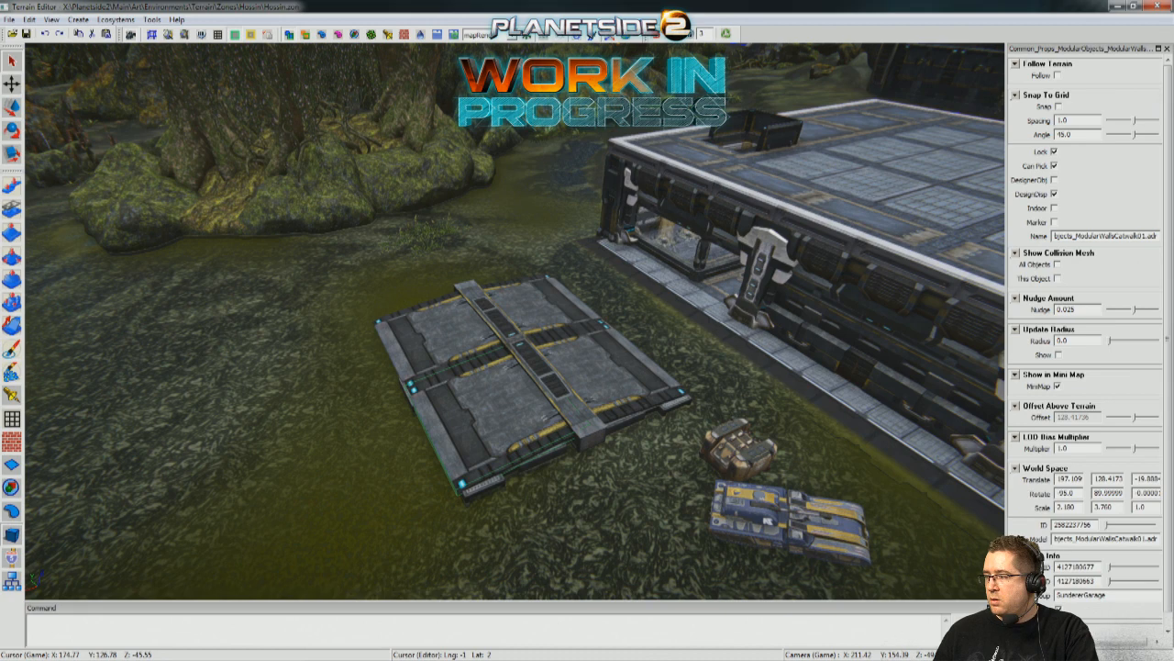
click(12, 581)
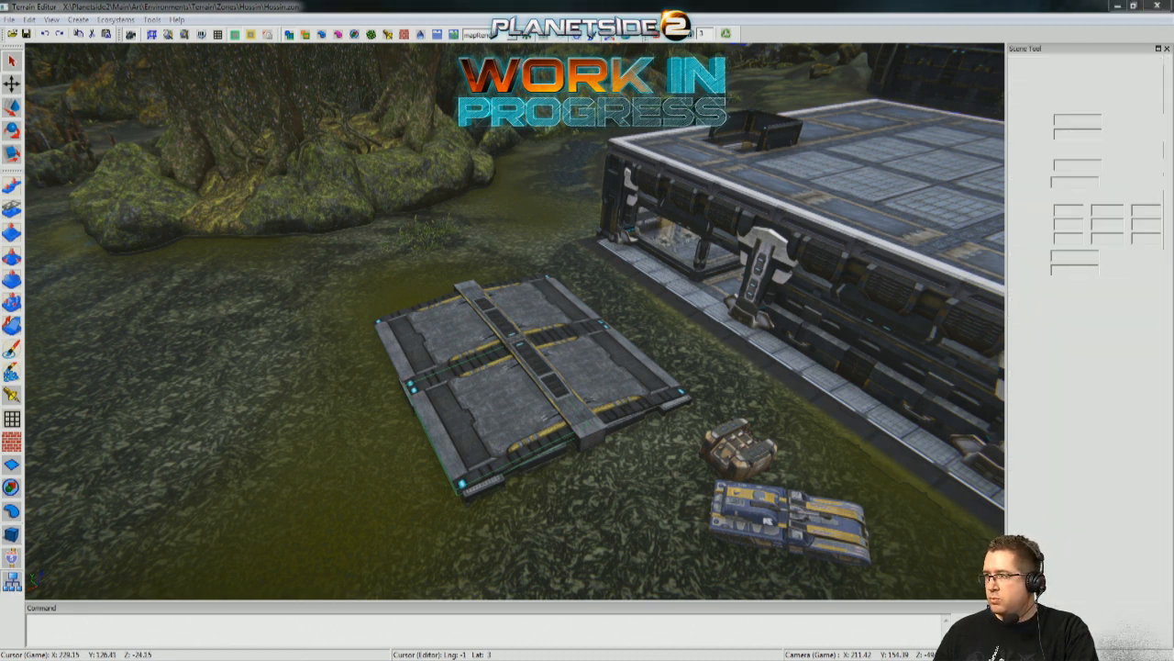
click(523, 386)
right_drag(431, 380, 433, 381)
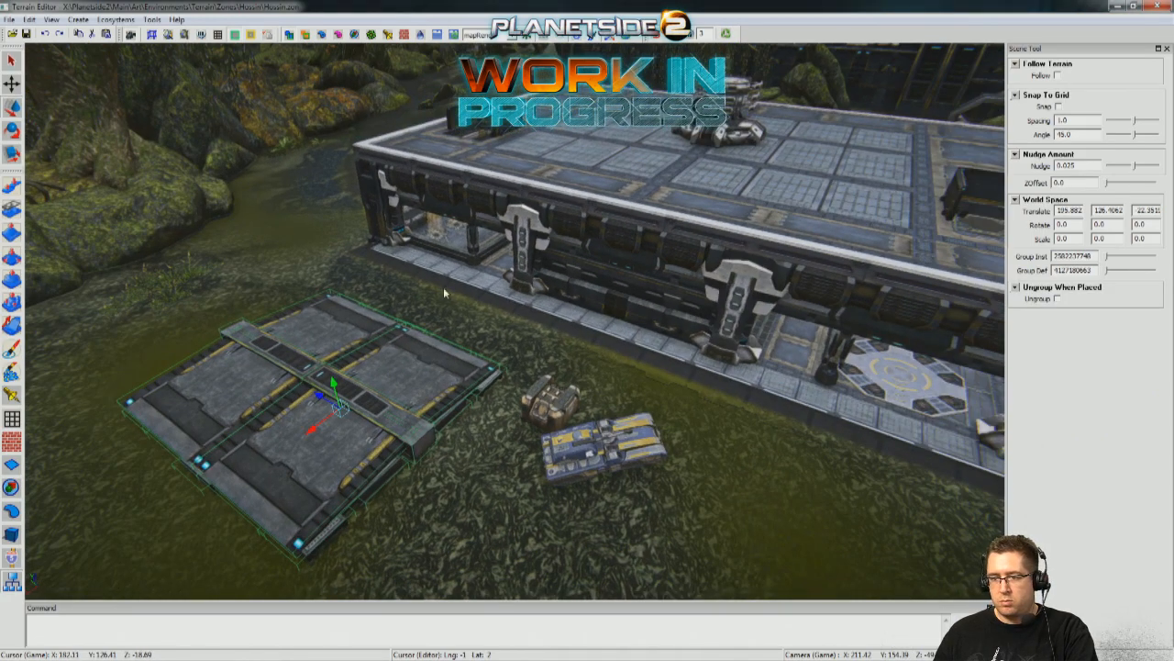
drag(335, 377, 389, 311)
right_drag(391, 310, 350, 370)
Move the garage group against the building's outer wall, at X 181.460, Y 133.6851, Z about -37.49.
middle_drag(620, 387, 362, 384)
drag(383, 277, 650, 275)
right_drag(650, 275, 667, 266)
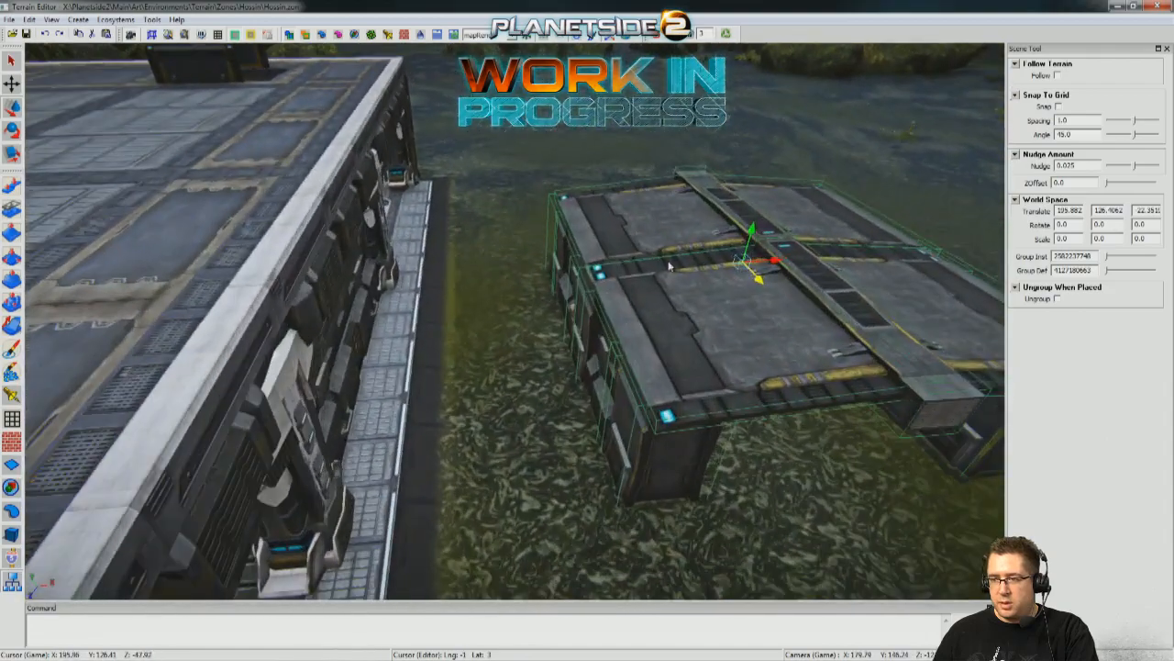
drag(778, 260, 514, 265)
right_drag(514, 266, 547, 283)
drag(536, 264, 618, 230)
mouse_move(562, 269)
mouse_down()
mouse_move(646, 269)
mouse_move(556, 247)
mouse_up()
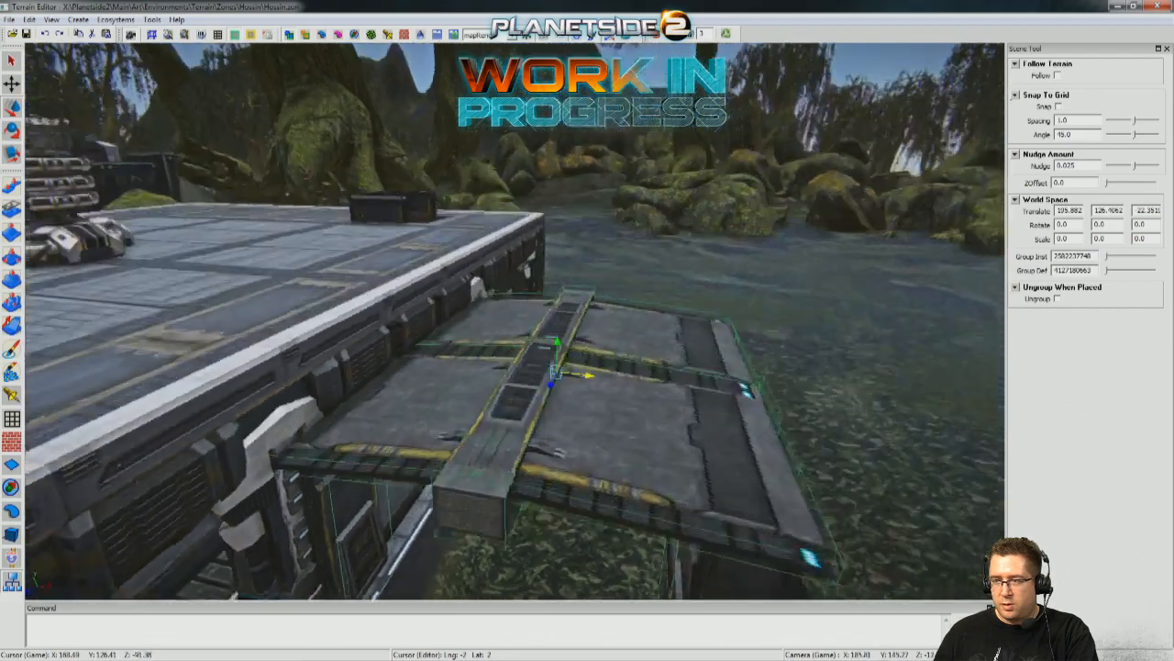
middle_drag(556, 266, 560, 294)
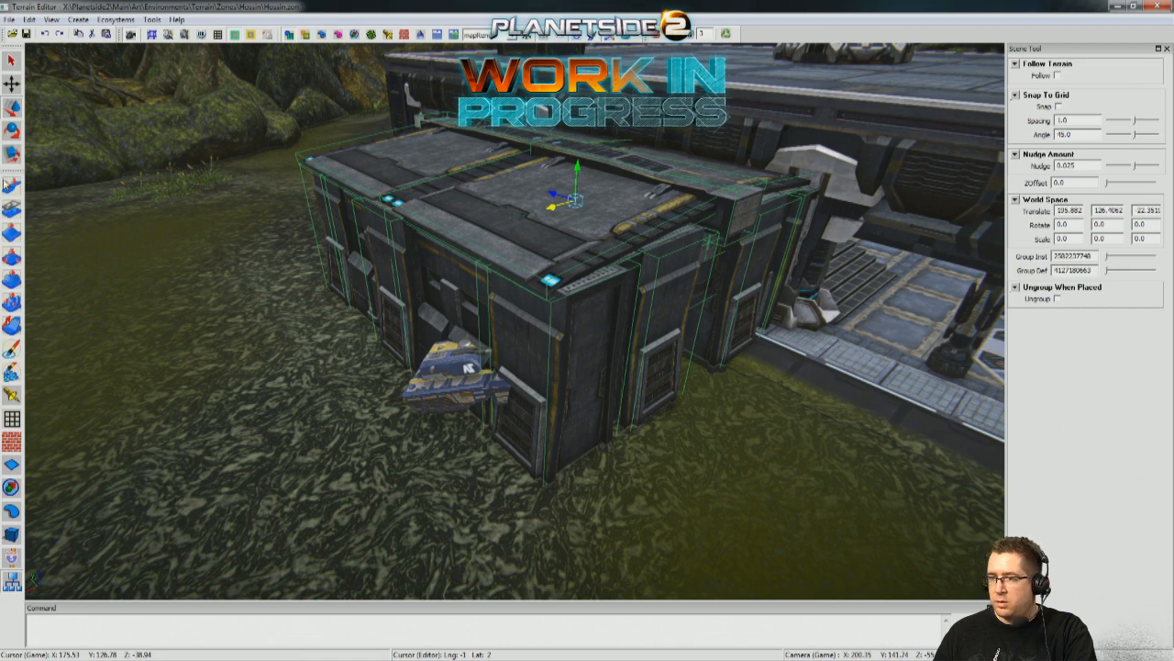
click(28, 38)
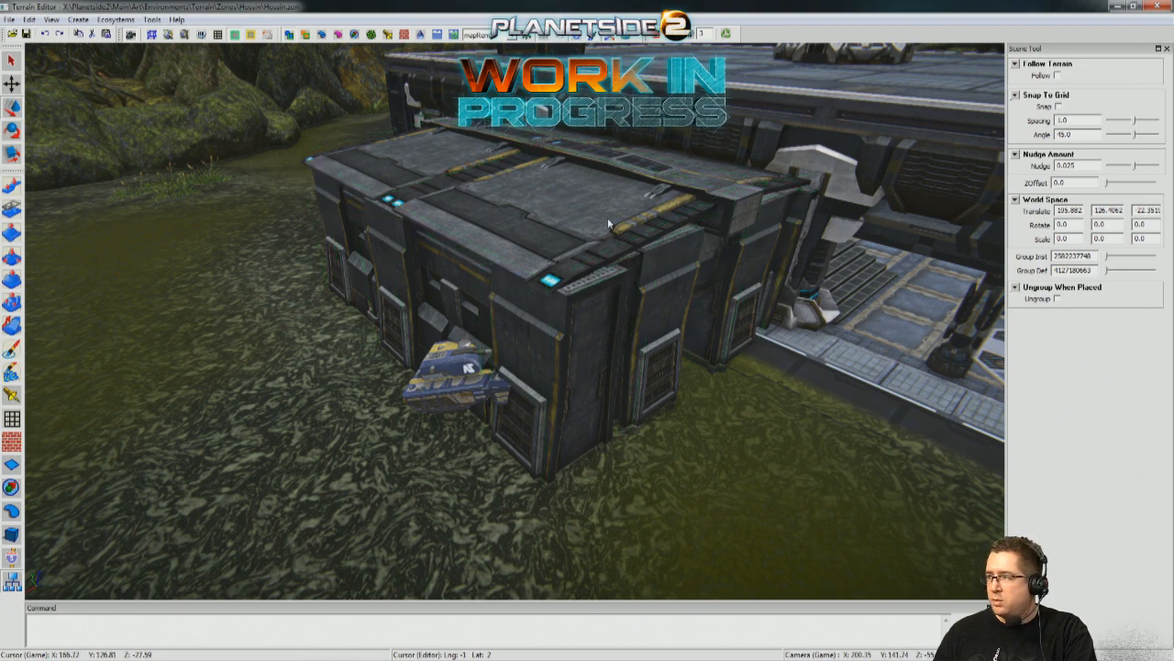
Ungroup the SundererGarage structure so its wall panels can be edited individually.
right_drag(719, 401, 30, 450)
key(a)
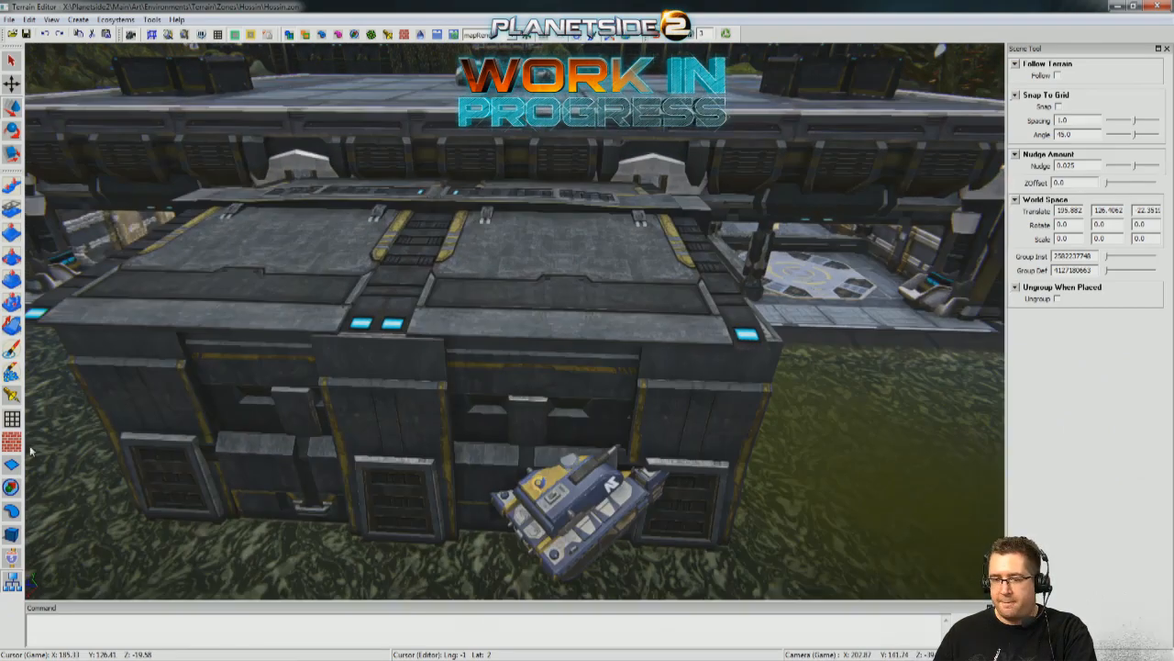
click(9, 534)
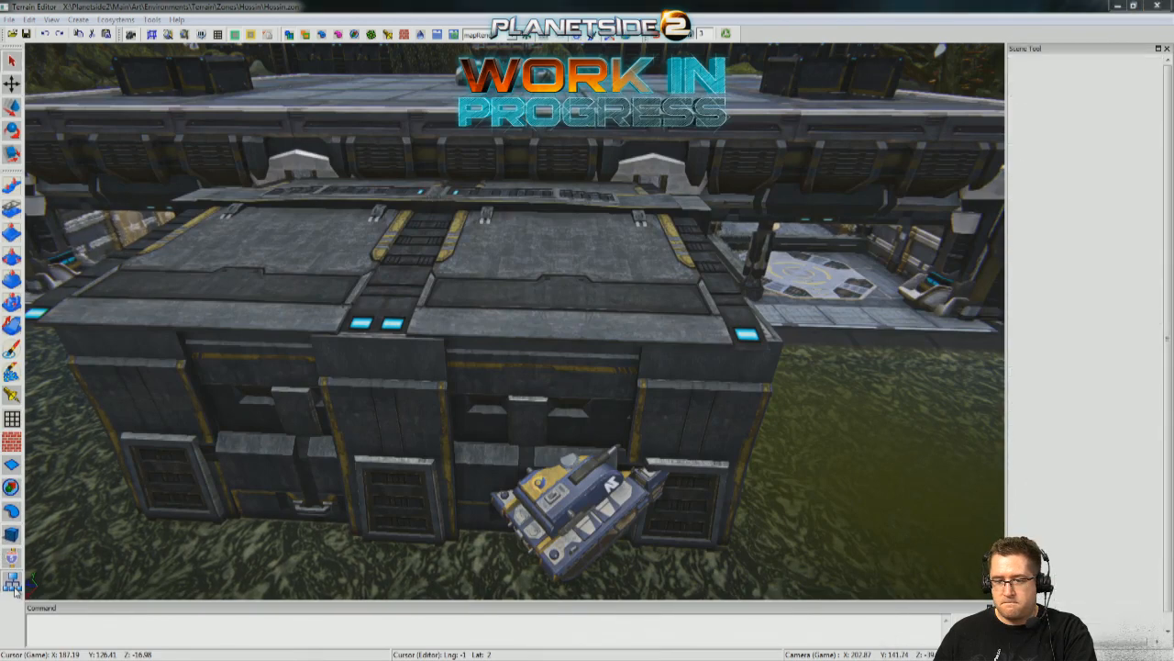
click(632, 399)
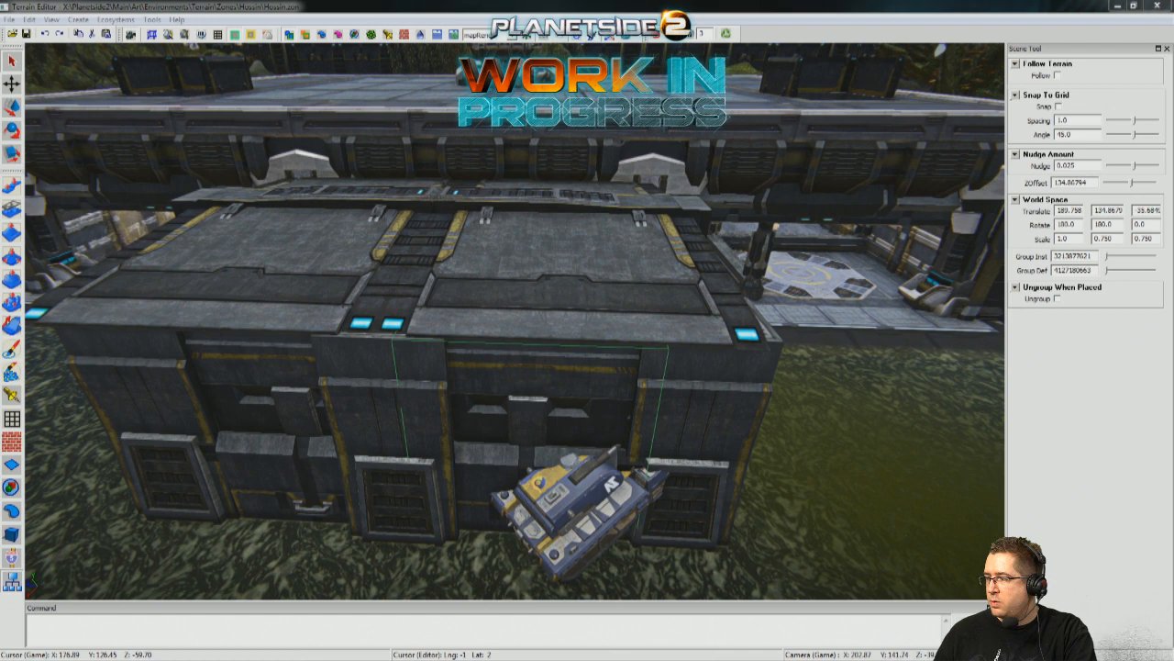
key(ctrl+g)
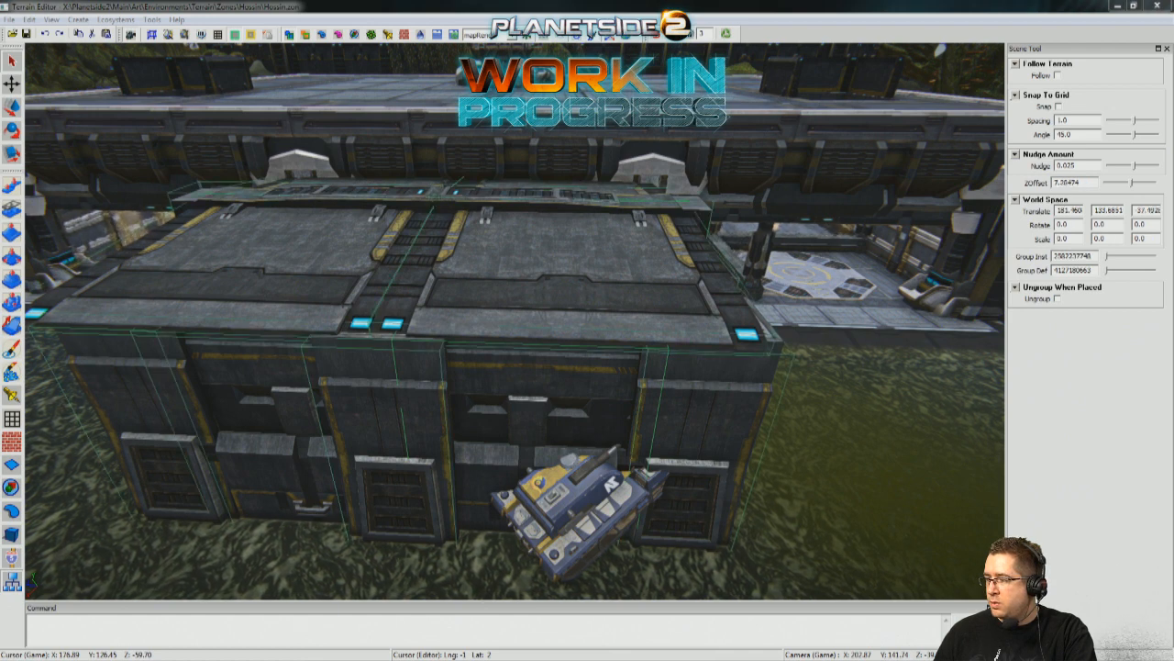
Delete the two vented wall panels at the garage's near end and the panel across its far end.
click(908, 469)
alt+drag(909, 469, 743, 349)
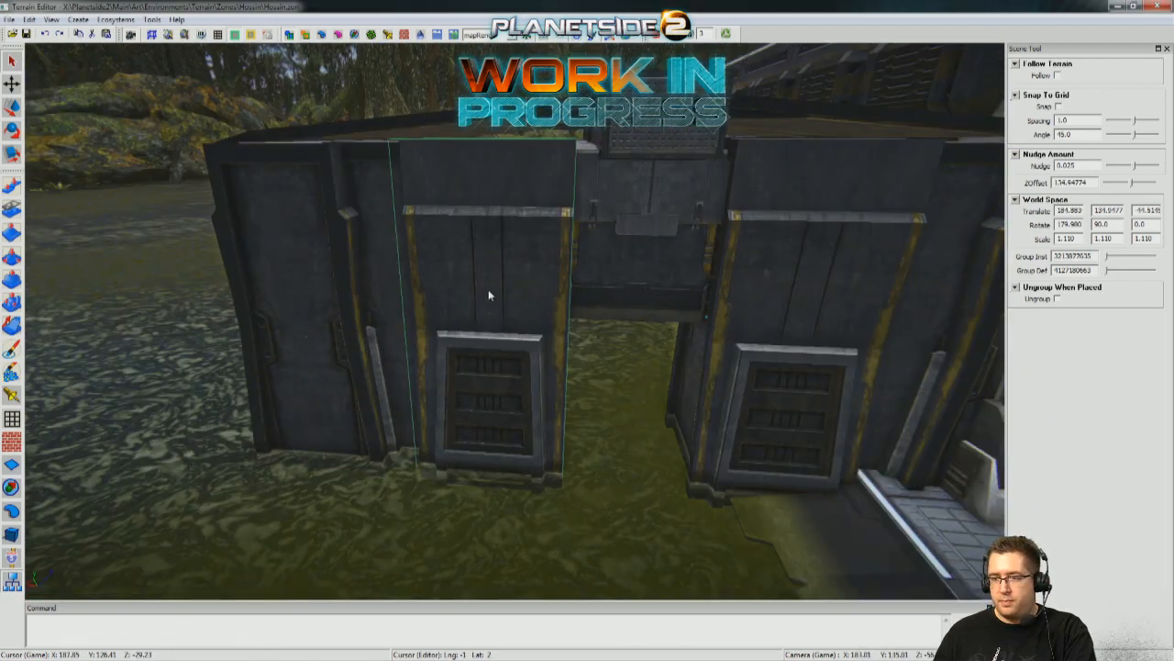
key(Delete)
click(788, 325)
key(Delete)
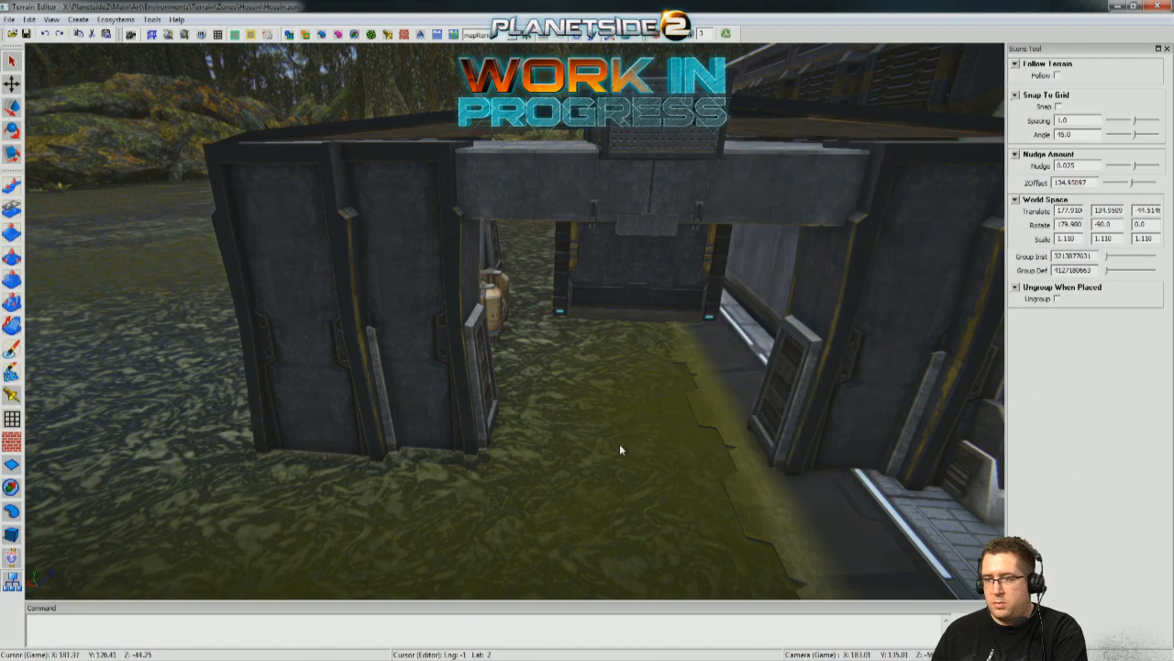
click(628, 291)
mouse_move(592, 465)
right_down()
mouse_move(610, 395)
mouse_move(629, 459)
mouse_move(591, 463)
right_up()
key(Delete)
Delete the outermost side-wall panels on both sides of the garage's open near end.
right_drag(715, 340, 757, 401)
key(w)
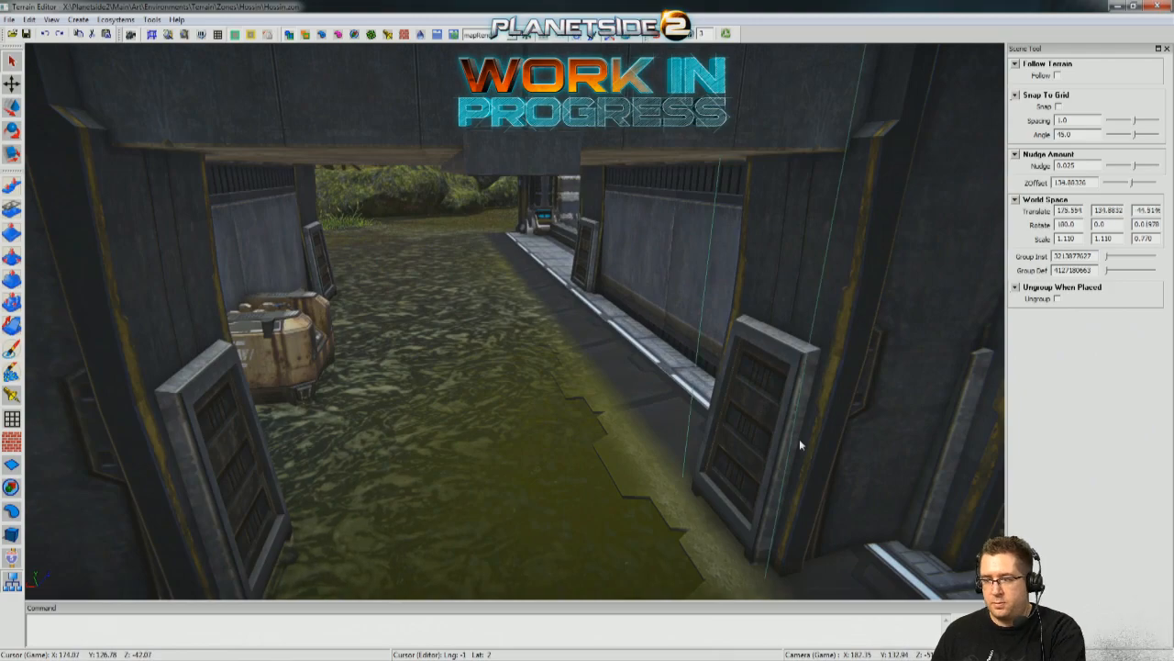
key(Delete)
click(221, 486)
key(Delete)
Move the tank out of the garage wall onto open swamp, to about X 193.649, Y 131.8282, Z -57.15.
right_drag(221, 485, 485, 458)
key(a)
key(a)
key(d)
key(a)
right_drag(435, 360, 361, 352)
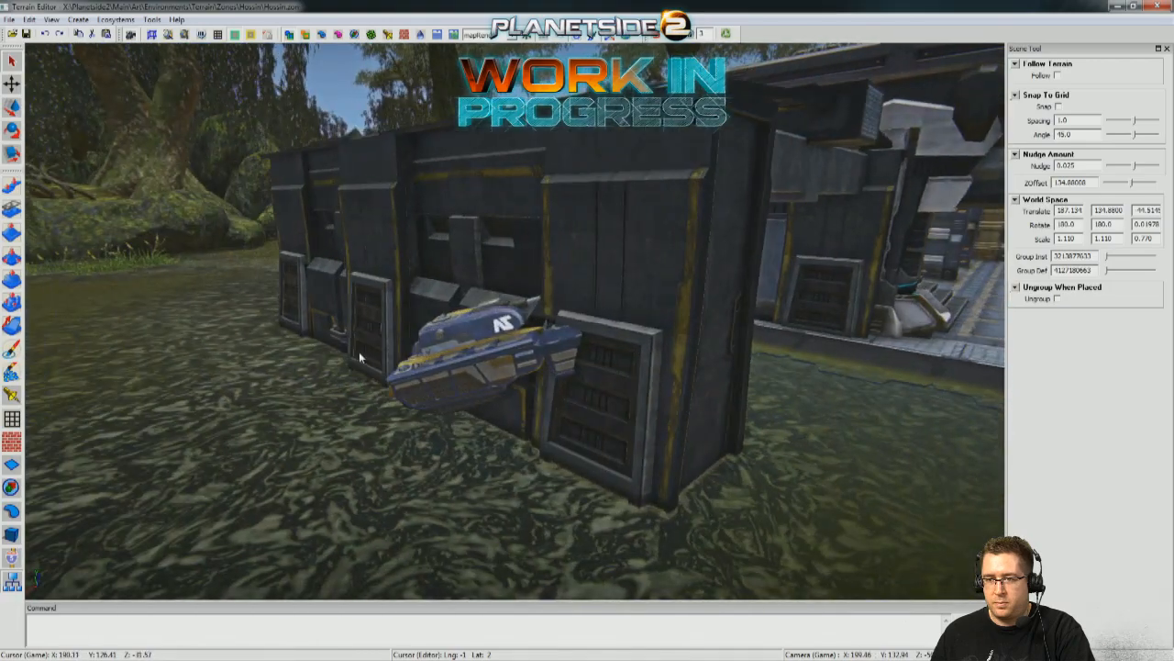
click(419, 360)
key(d)
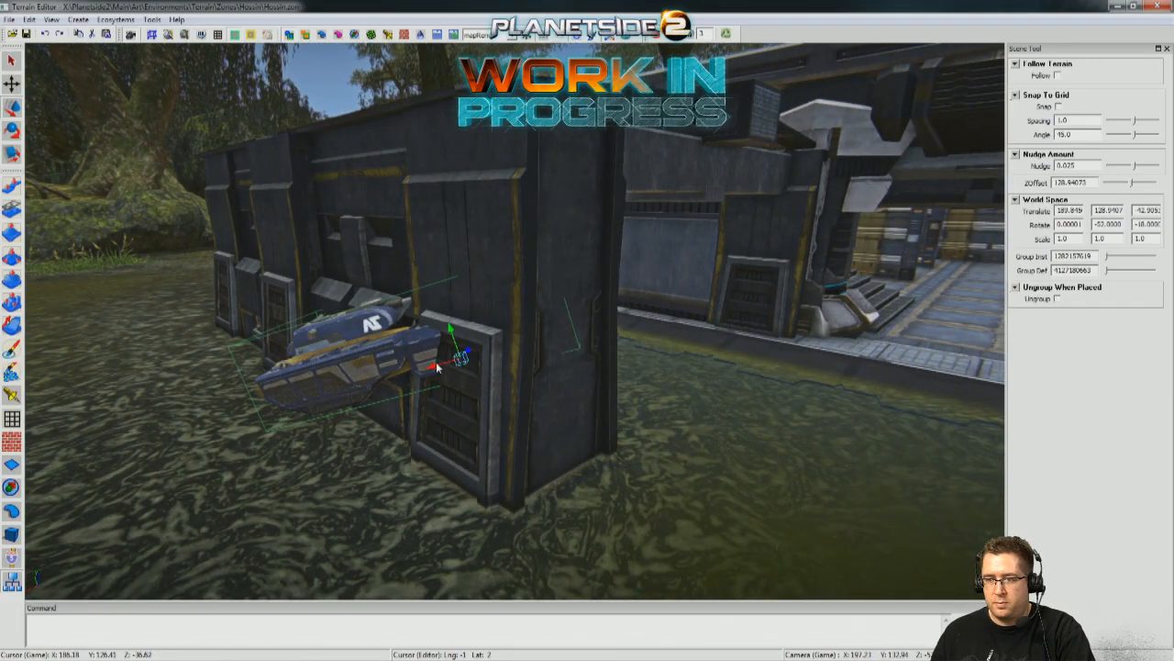
drag(439, 367, 837, 356)
key(d)
right_drag(837, 356, 625, 288)
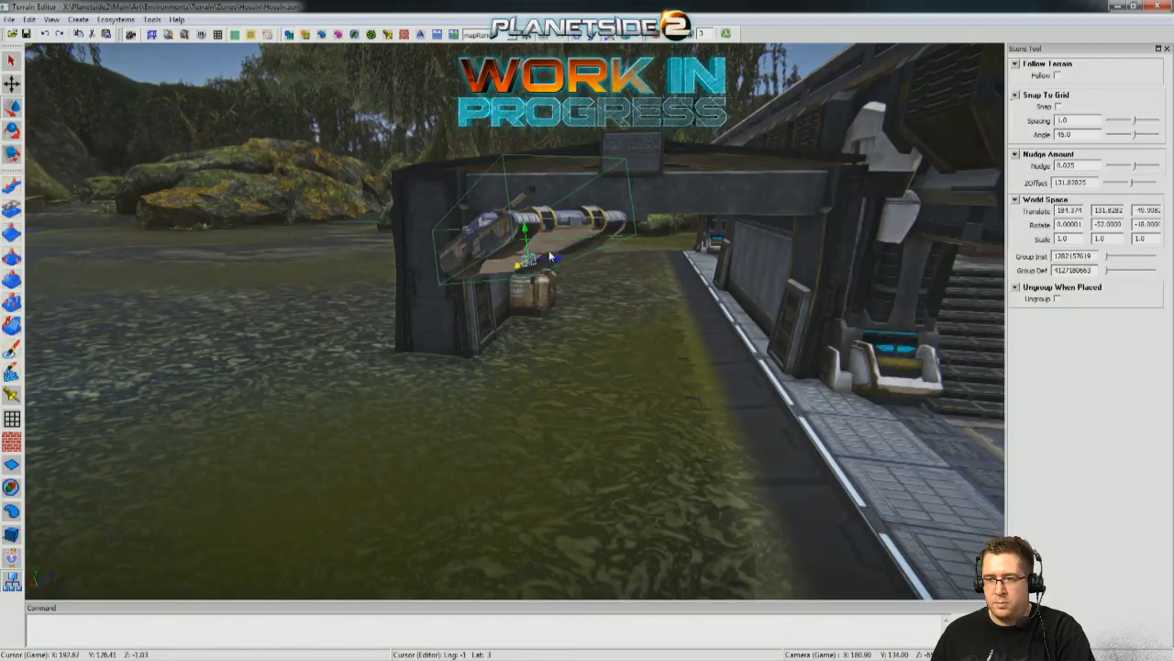
drag(553, 267, 137, 281)
key(a)
right_drag(780, 303, 626, 291)
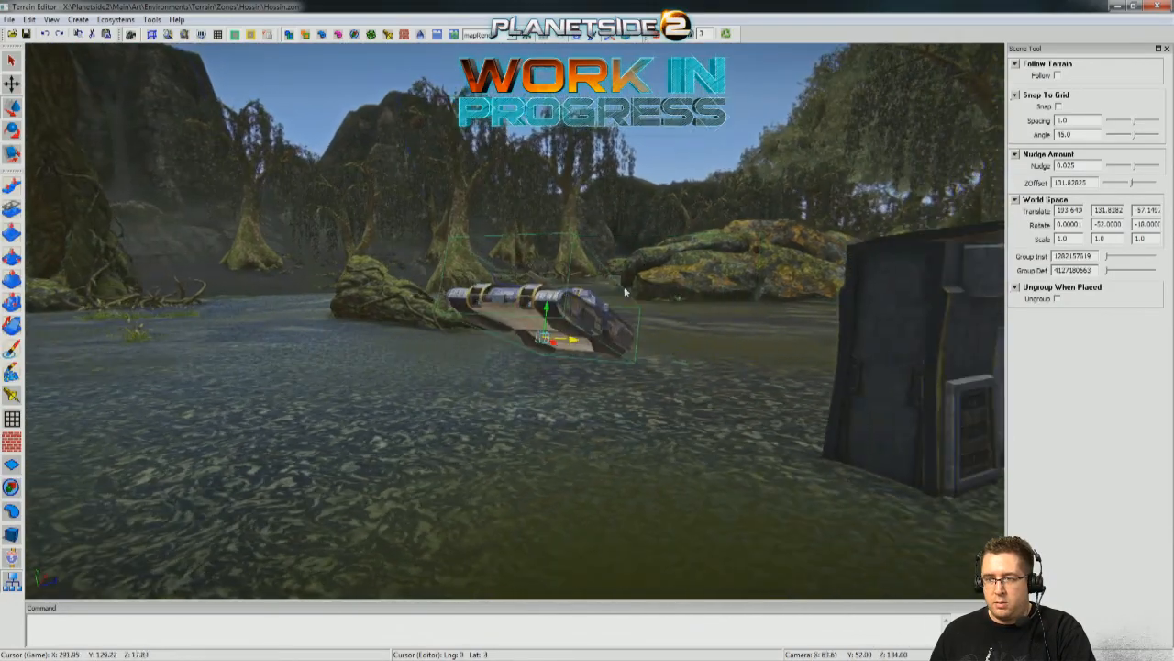
Lower the tank towards the swamp surface and adjust its position outside the garage.
drag(548, 312, 473, 397)
key(s)
right_drag(450, 394, 511, 406)
key(w)
click(390, 409)
Shift the spare-parts crate inside the garage to X 183.987, Y 128.7126, Z about -36.85.
drag(349, 452, 553, 360)
key(w)
right_drag(553, 360, 237, 366)
key(s)
key(s)
key(w)
key(d)
key(d)
key(d)
key(w)
key(d)
key(s)
key(a)
key(w)
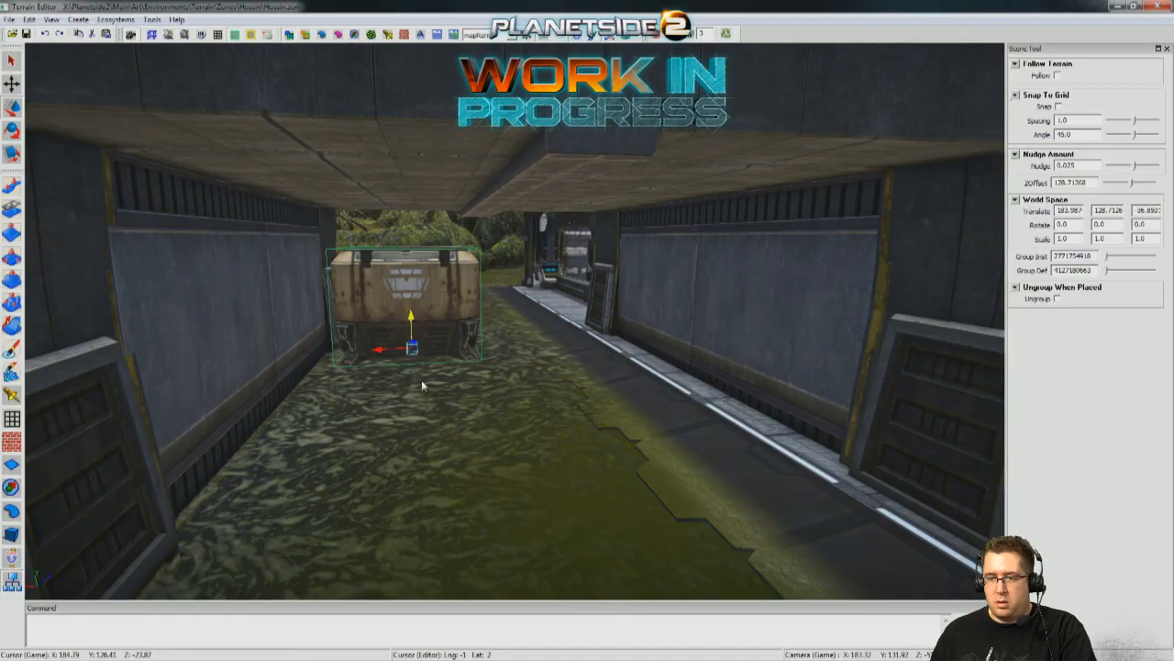
Examine the garage interior around the spare-parts crate for passage width and cover.
key(a)
right_drag(422, 384, 461, 431)
key(a)
key(a)
key(w)
key(w)
key(s)
key(d)
key(s)
key(a)
key(d)
Lower the crate to the ground near the garage's outer side wall, at X 185.915, Y 126.4608, Z about -36.85.
key(a)
key(w)
drag(602, 295, 681, 412)
key(a)
right_drag(681, 413, 883, 459)
key(w)
key(a)
key(w)
key(s)
key(w)
key(w)
right_drag(319, 265, 308, 278)
key(a)
mouse_move(401, 564)
right_down()
mouse_move(633, 556)
mouse_move(422, 561)
right_up()
key(d)
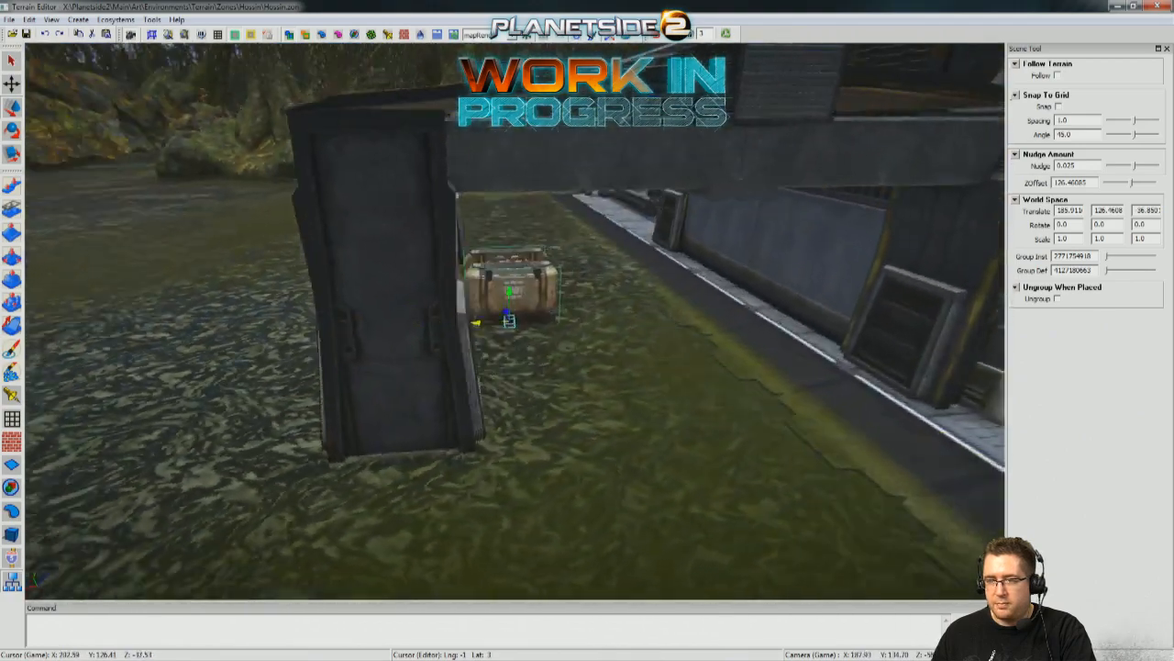
Examine the garage and the outpost building from the open swamp to judge the approach.
key(d)
right_drag(633, 395, 593, 396)
key(w)
key(s)
right_drag(517, 414, 446, 287)
key(a)
key(a)
key(s)
key(a)
key(w)
key(d)
key(s)
key(d)
key(w)
Duplicate the fallen log in the swamp and place the copy at X 246.152, Y 124.6038, Z about -88.18.
key(a)
key(a)
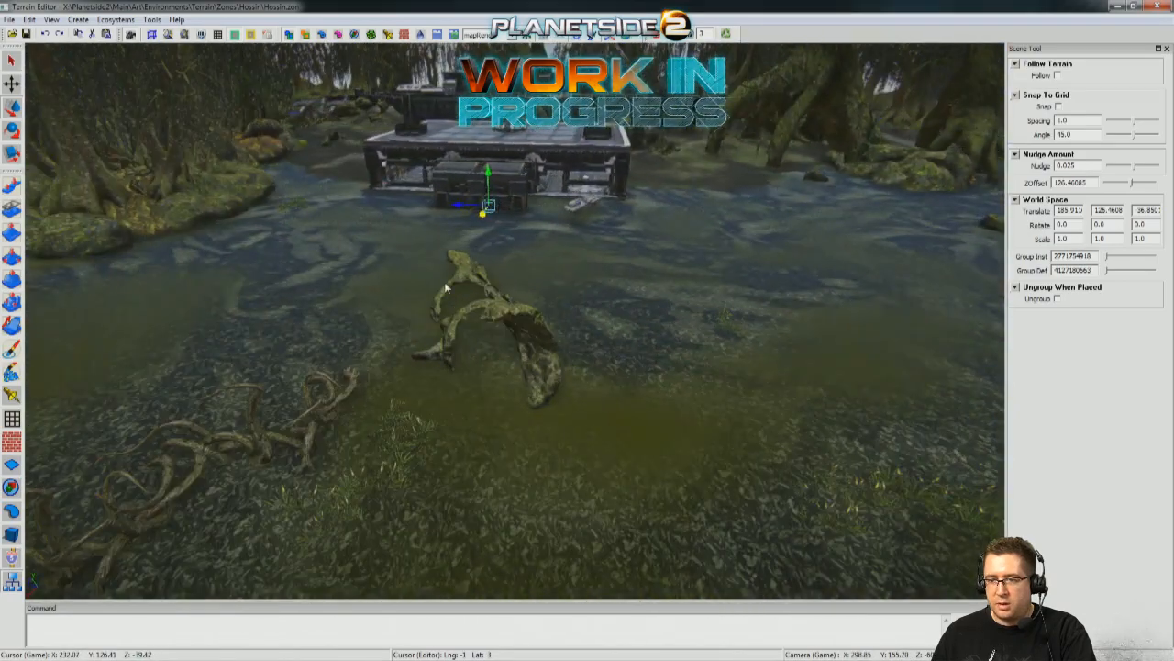
key(a)
right_drag(675, 267, 161, 379)
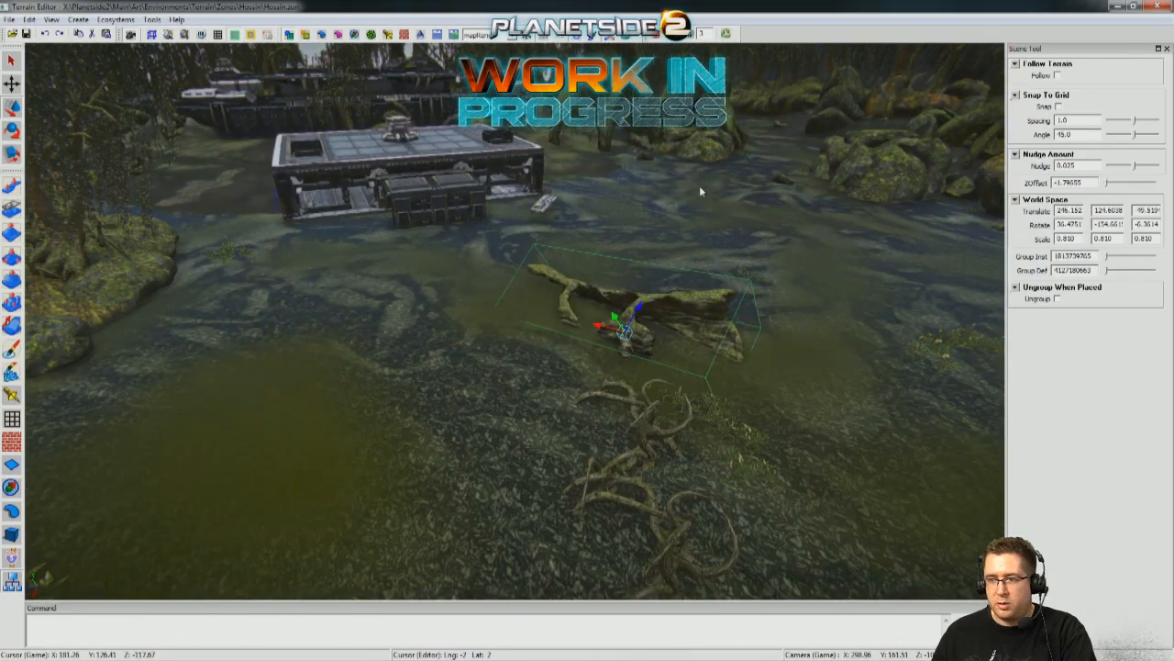
key(d)
right_drag(452, 318, 364, 370)
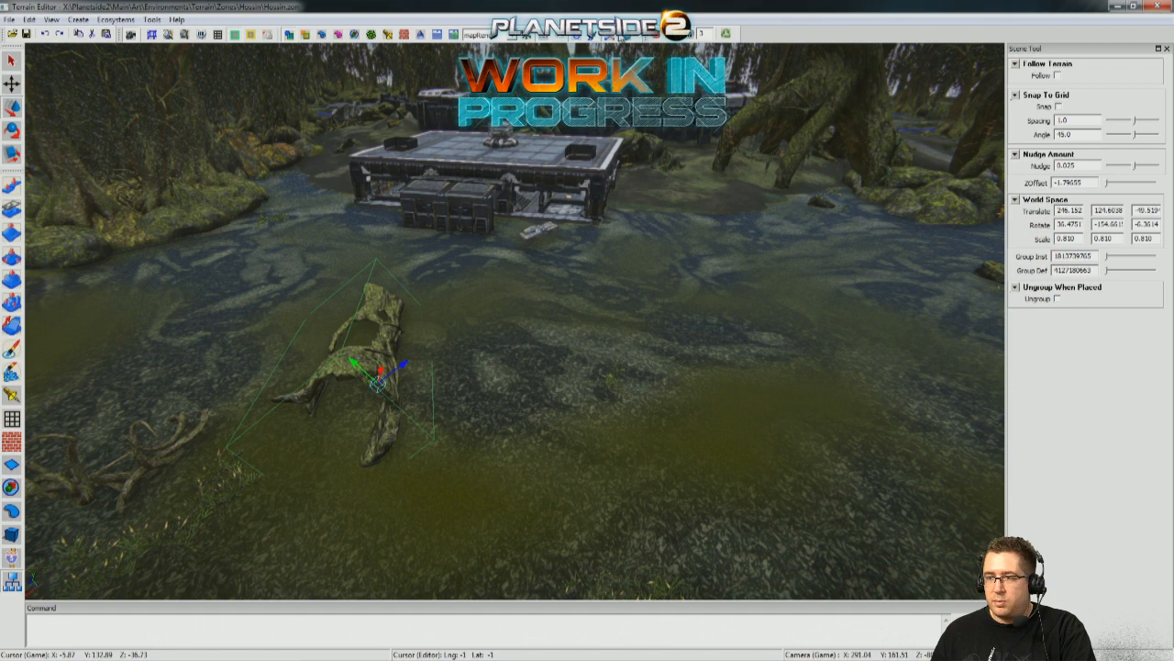
shift+drag(350, 379, 717, 470)
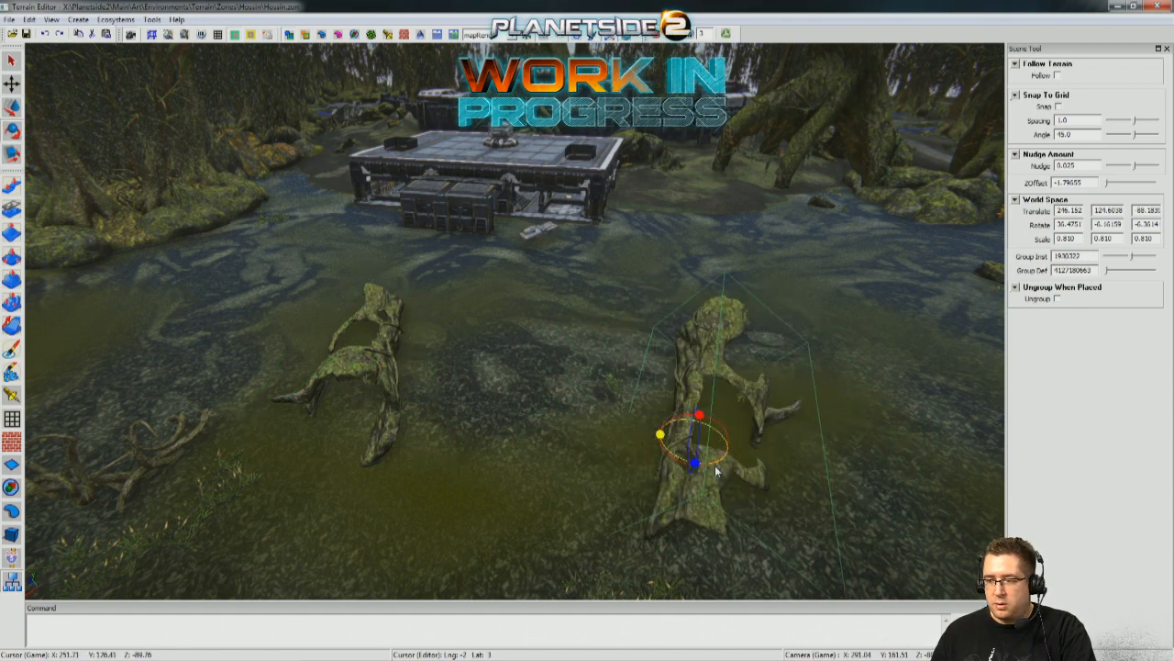
Rotate the copied log onto another side, to about X -98.85, Y -36.15, Z 0.167.
drag(700, 415, 975, 402)
drag(699, 416, 739, 374)
middle_drag(742, 380, 708, 381)
Move the copied log in front of the building as approach cover, sunk into the swamp at X 214.888, Y 128.5706.
drag(720, 405, 583, 253)
drag(508, 245, 140, 259)
key(w)
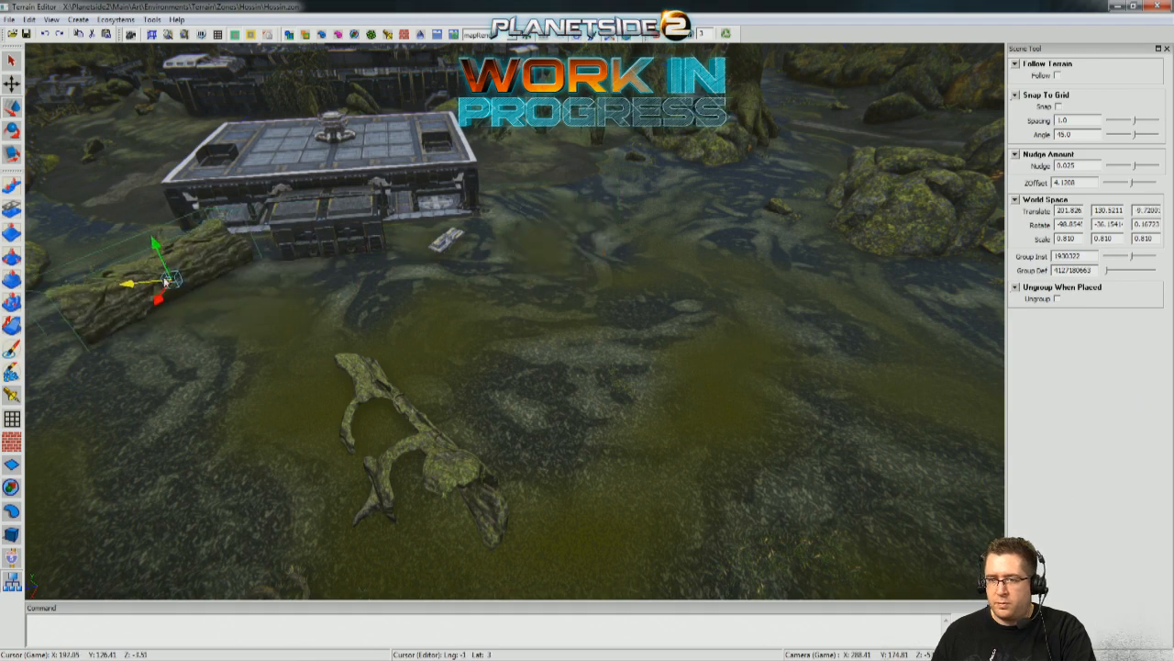
drag(162, 303, 146, 389)
middle_drag(146, 389, 606, 355)
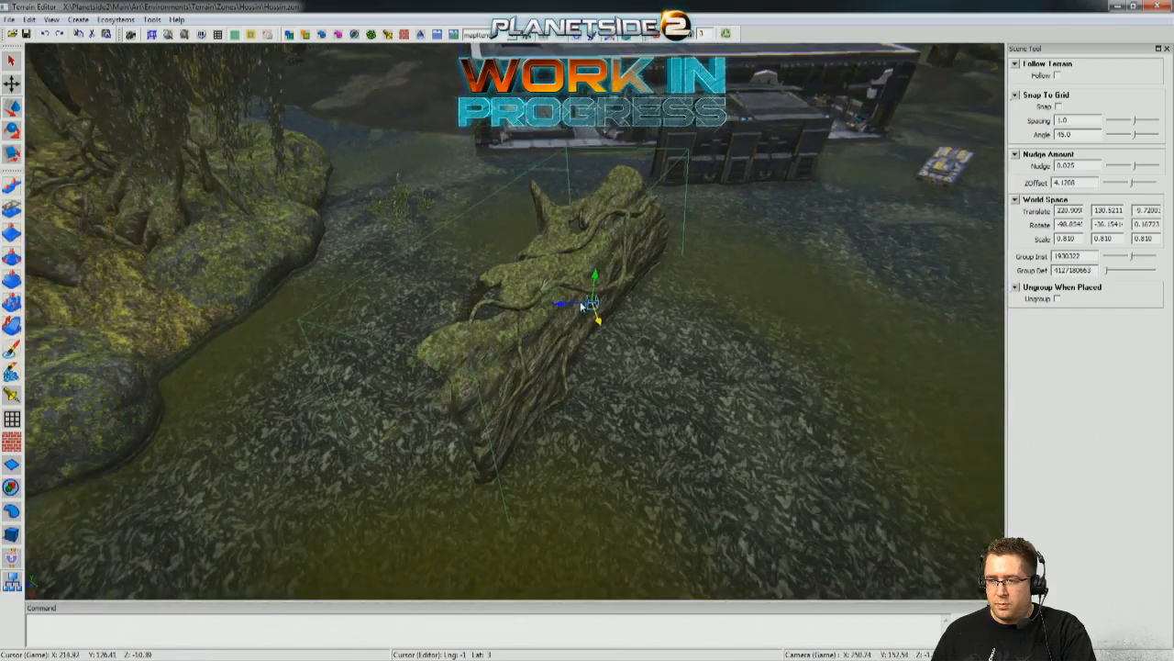
drag(595, 333, 584, 286)
drag(583, 233, 590, 250)
middle_drag(589, 251, 747, 253)
Examine the placement of both fallen logs relative to the garage and building from across the swamp.
key(d)
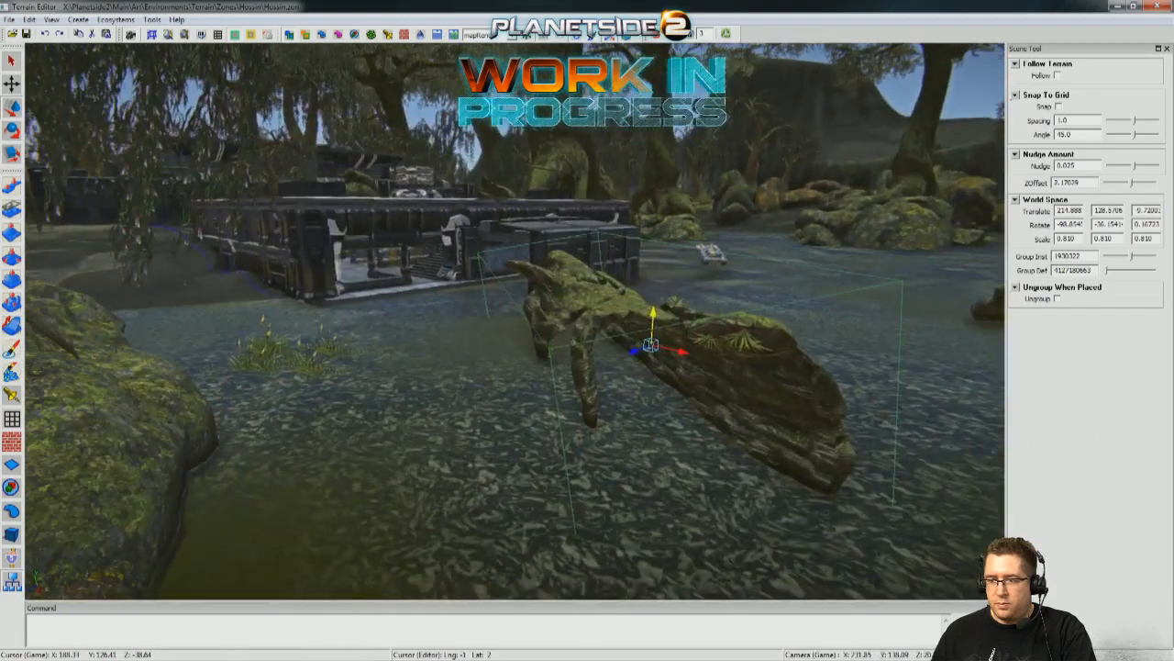
key(s)
key(d)
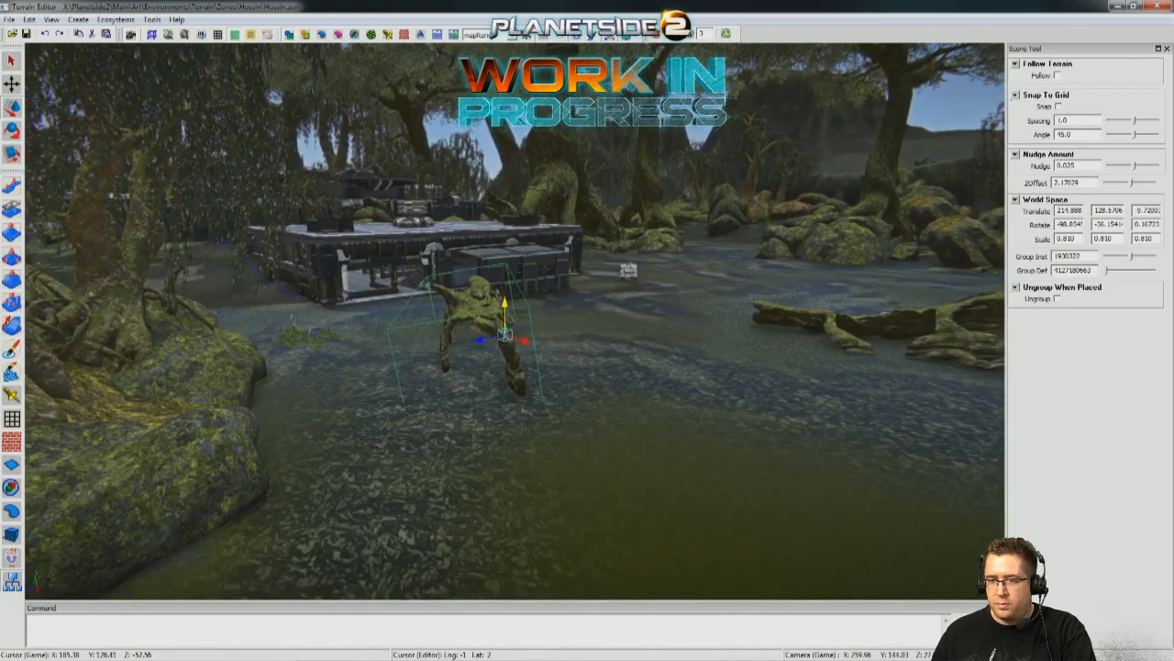
key(a)
key(d)
click(608, 342)
key(d)
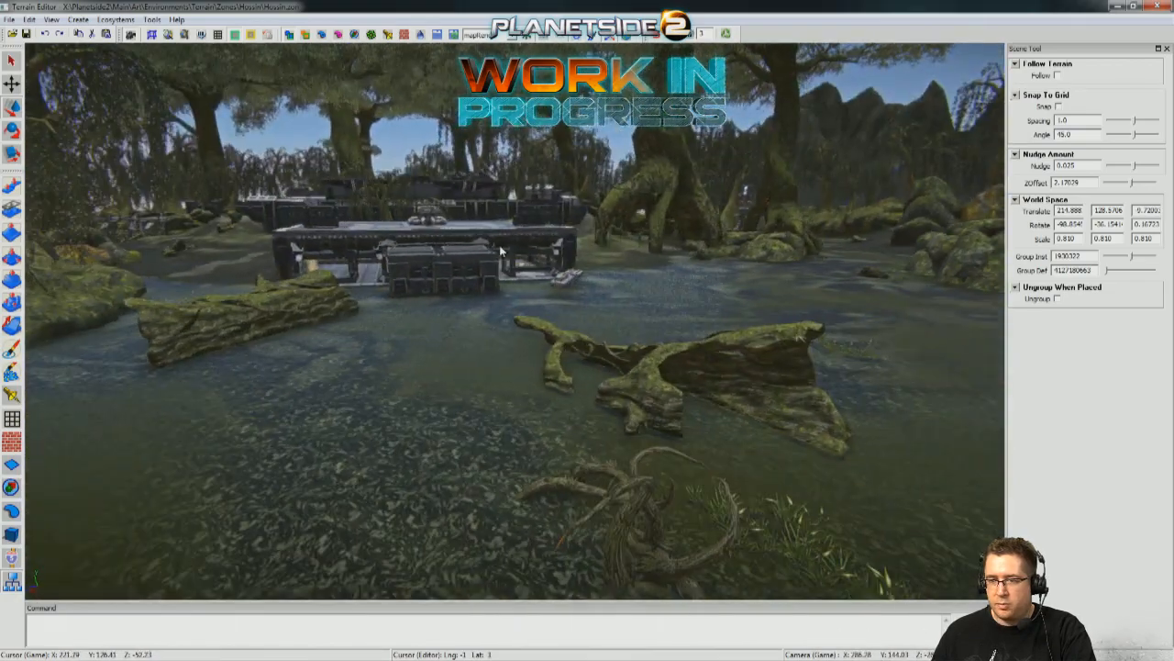
Walk the swamp approach at player height to examine the logs, garage and surrounding rocks for cover and sightlines.
click(661, 38)
key(w)
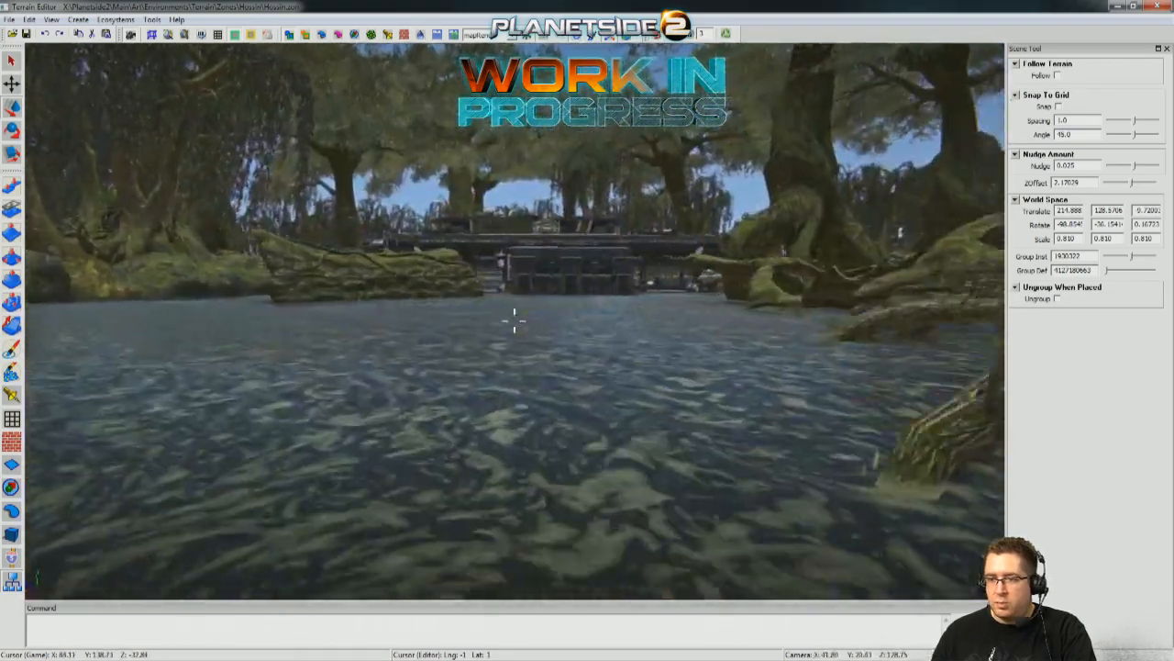
key(w)
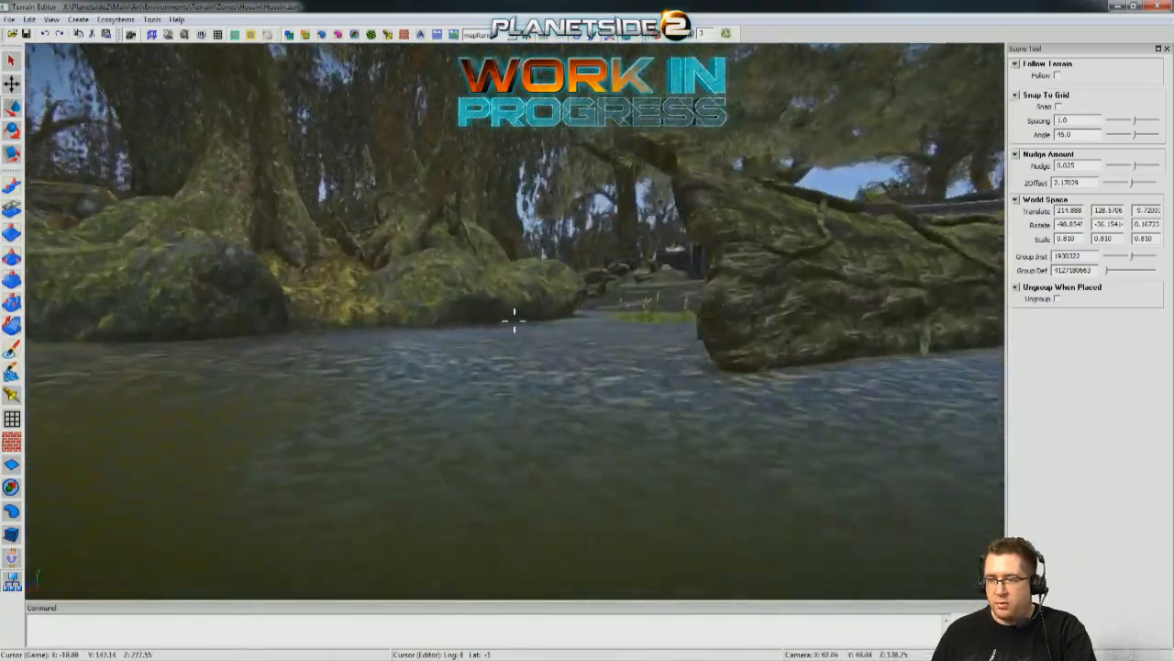
key(w)
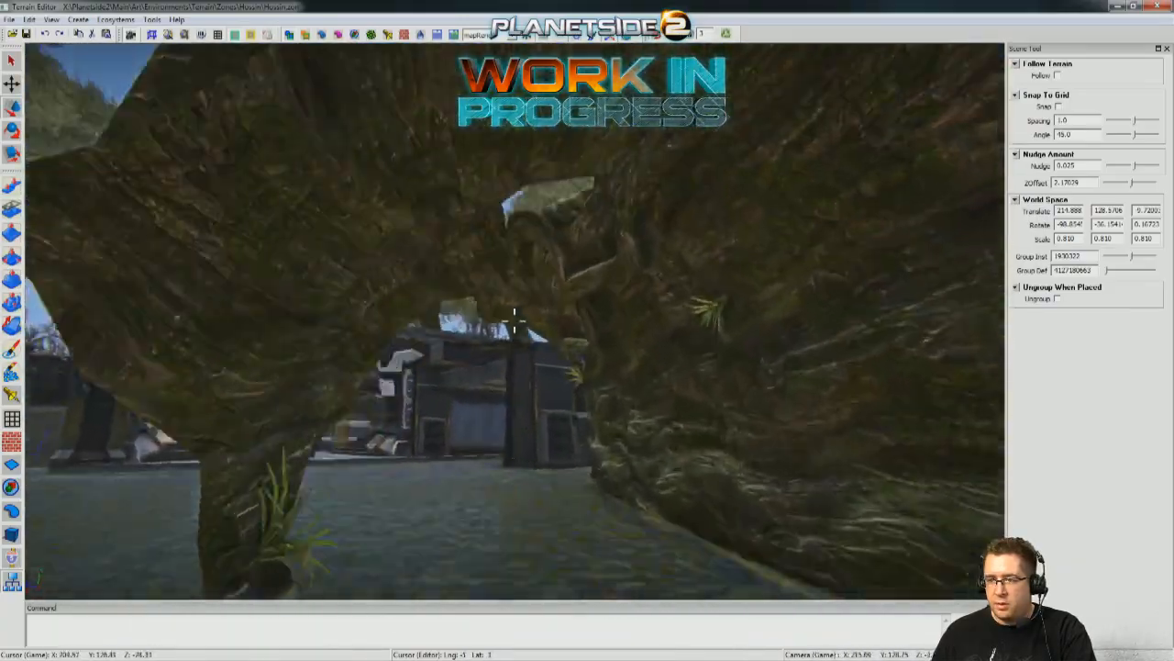
key(w)
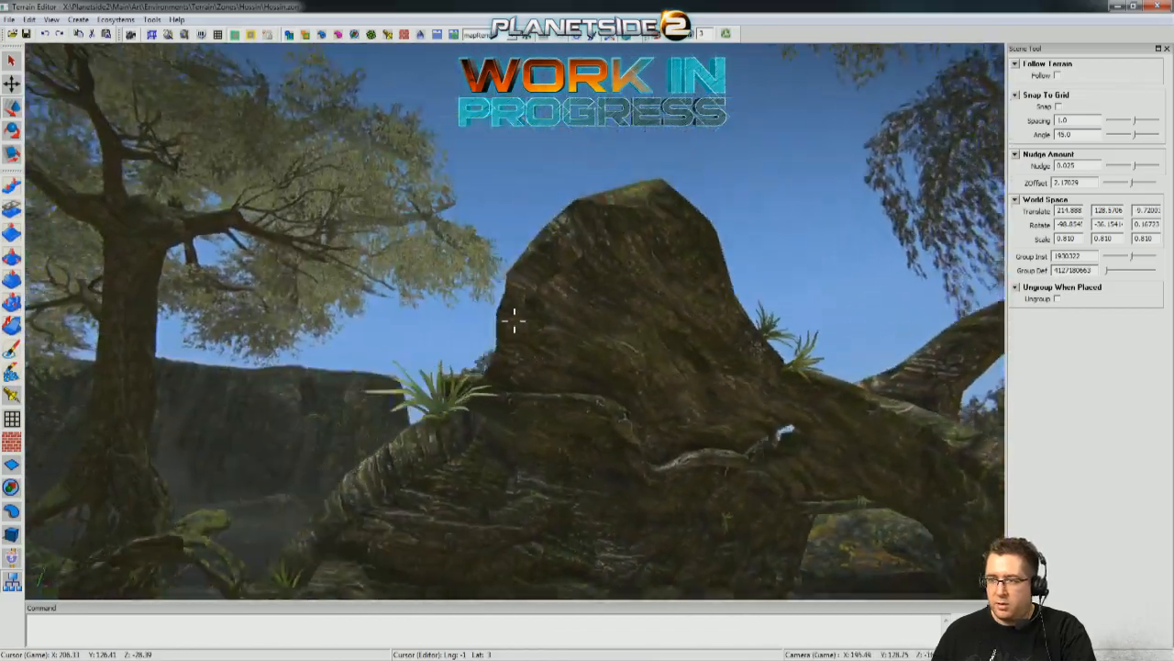
key(w)
key(alt+space)
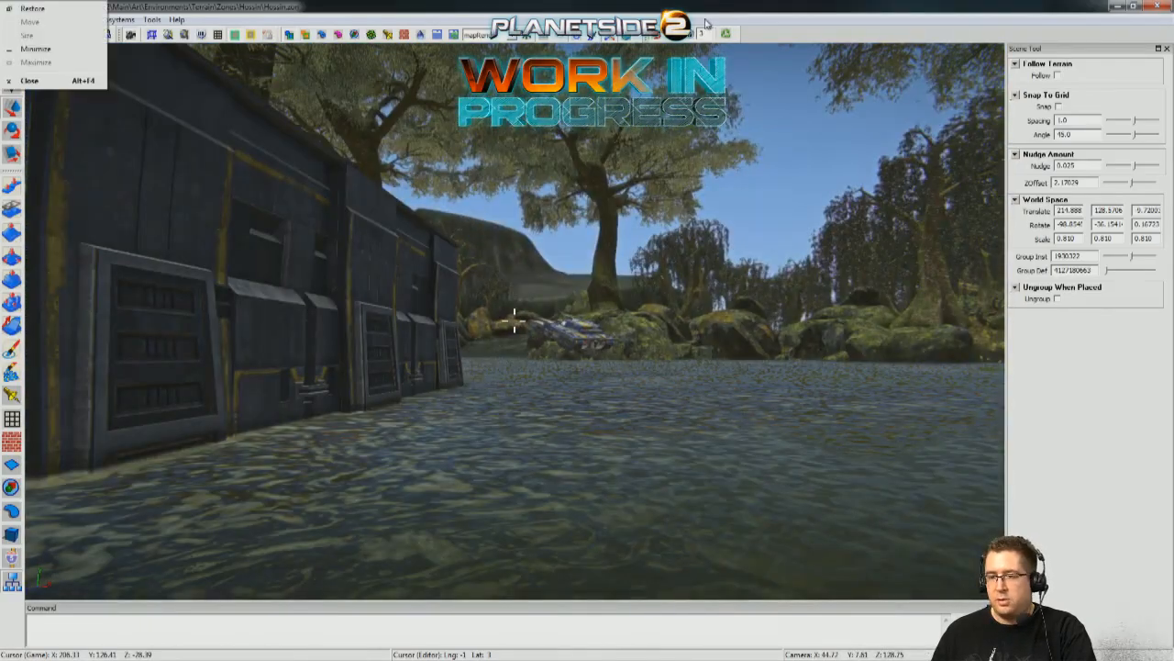
key(s)
click(756, 242)
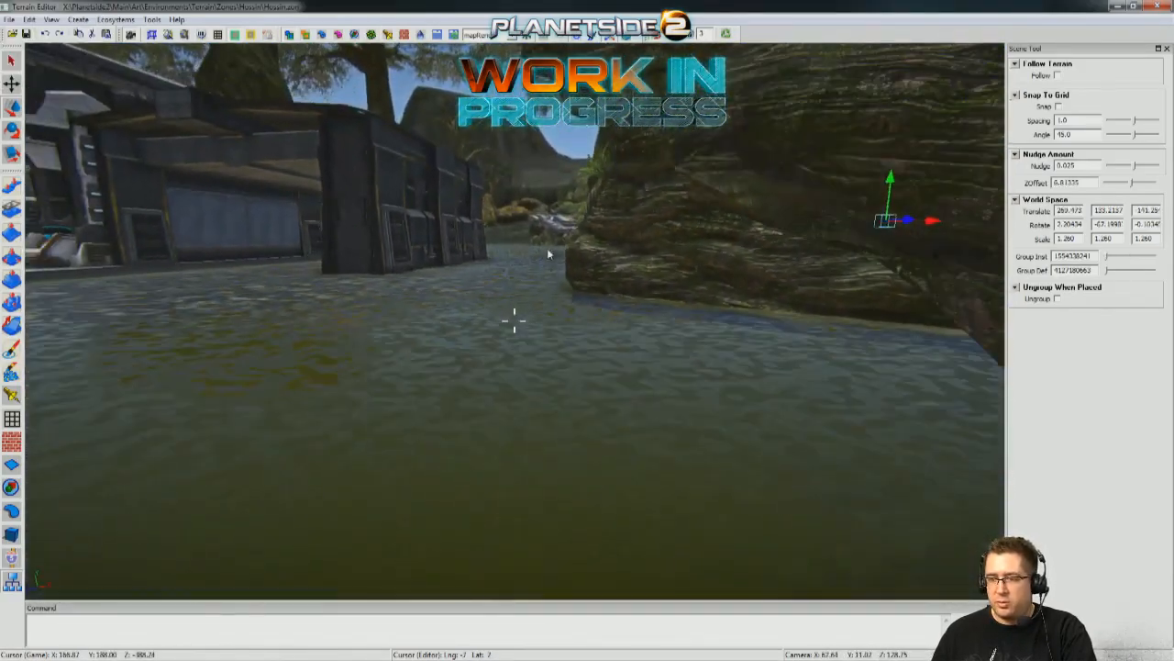
Circle the garage at water level to examine its walls, roof, supply crate and clearance beside the building.
right_drag(587, 64, 588, 330)
key(s)
key(d)
key(s)
key(w)
key(w)
key(a)
key(w)
key(s)
key(d)
key(w)
click(220, 275)
shift+click(378, 386)
shift+click(550, 380)
mouse_move(590, 386)
right_down()
mouse_move(592, 399)
mouse_move(588, 386)
right_up()
key(w)
key(w)
shift+click(693, 349)
key(s)
right_drag(692, 348, 622, 288)
key(w)
key(s)
key(s)
right_drag(494, 319, 545, 361)
key(w)
key(s)
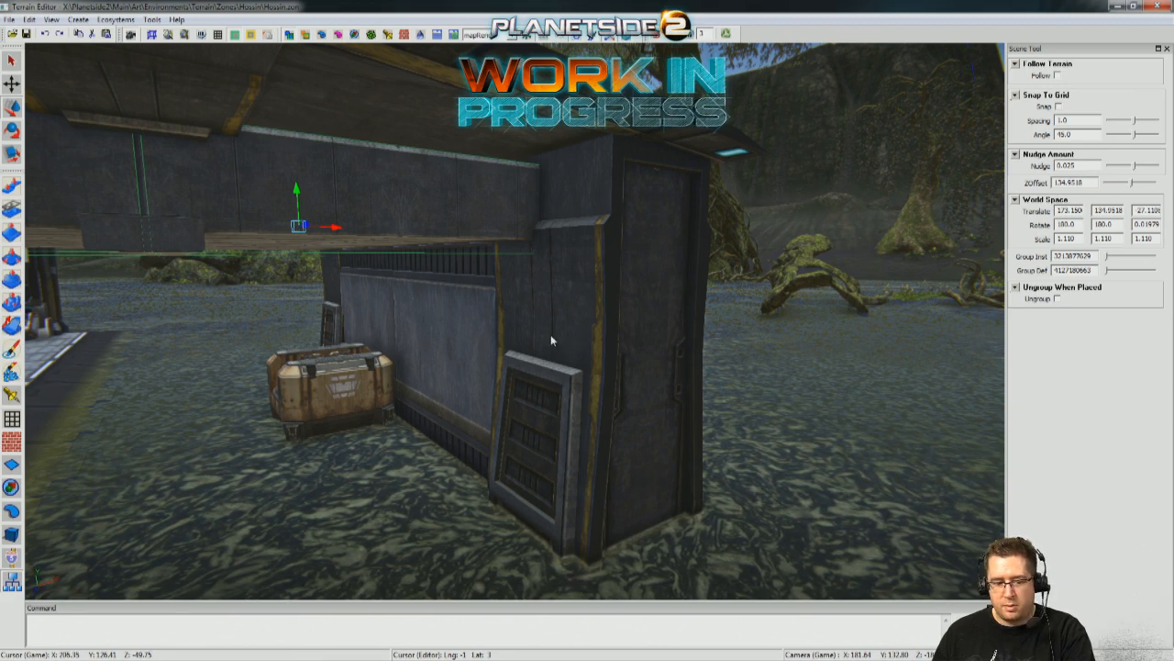
Select the garage's roof, wall and support pieces together so the structure can move as one.
click(550, 334)
click(325, 304)
right_drag(324, 300, 325, 379)
key(s)
shift+click(336, 296)
shift+click(536, 230)
shift+click(519, 204)
shift+click(404, 235)
shift+click(559, 362)
shift+click(639, 295)
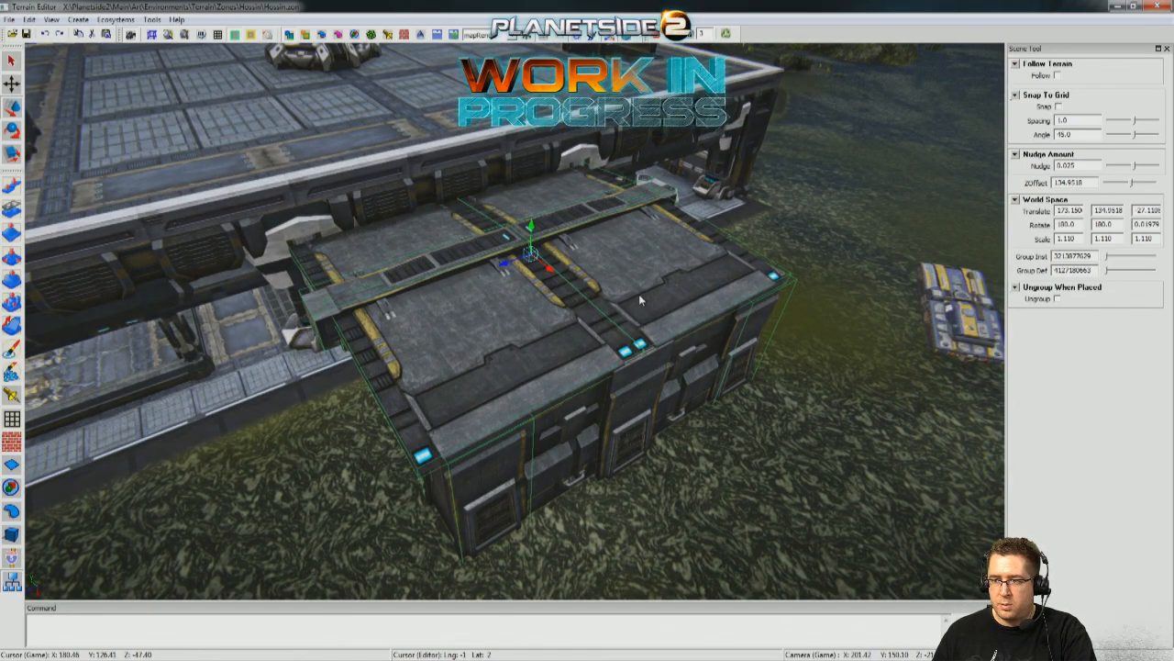
key(w)
right_drag(692, 447, 574, 378)
shift+click(397, 276)
shift+click(725, 251)
key(w)
right_drag(724, 251, 674, 438)
key(s)
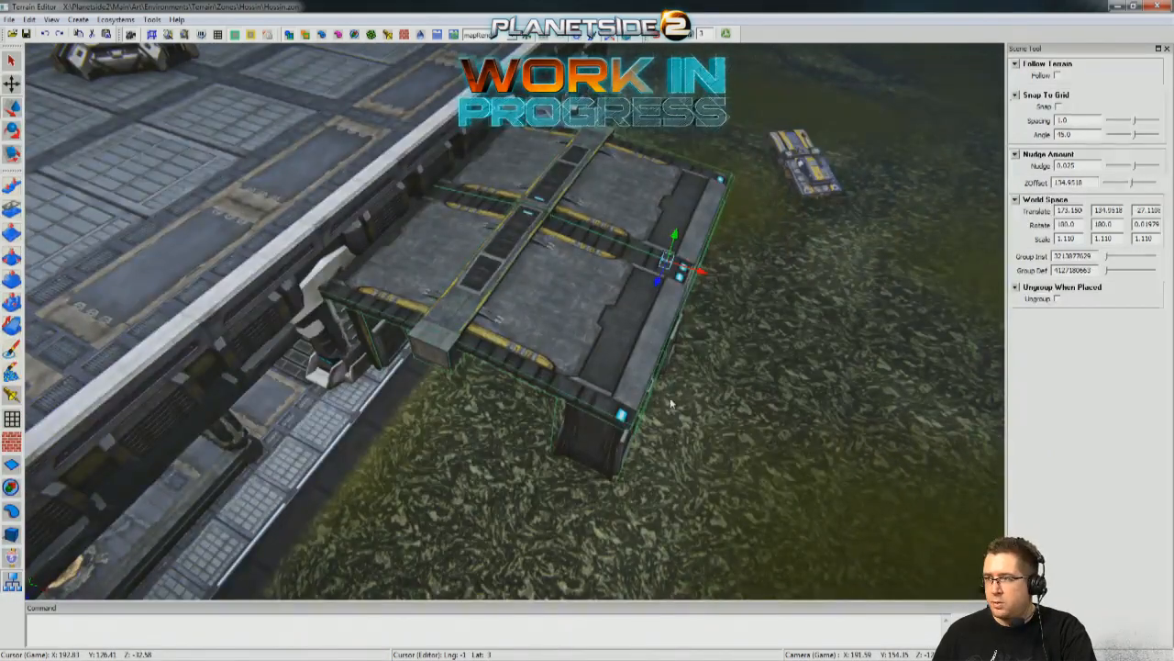
Move the selected garage pieces outward from the building into open swamp with grid snapping on.
key(w)
right_drag(671, 404, 748, 399)
key(s)
key(a)
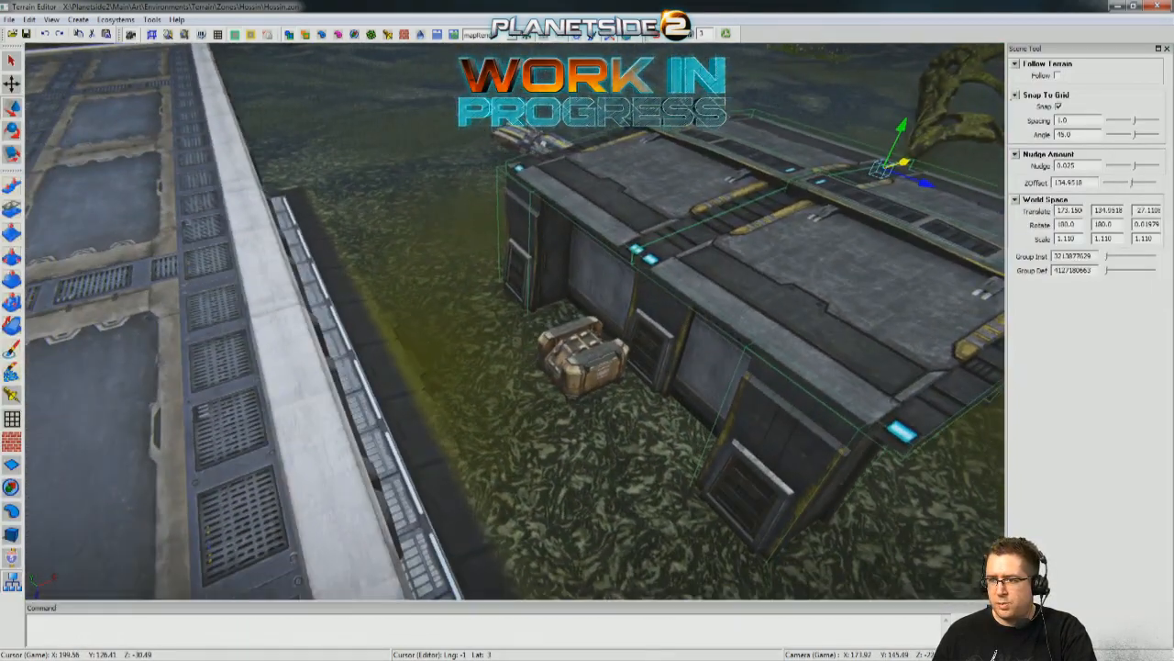
key(d)
key(s)
right_drag(725, 257, 606, 223)
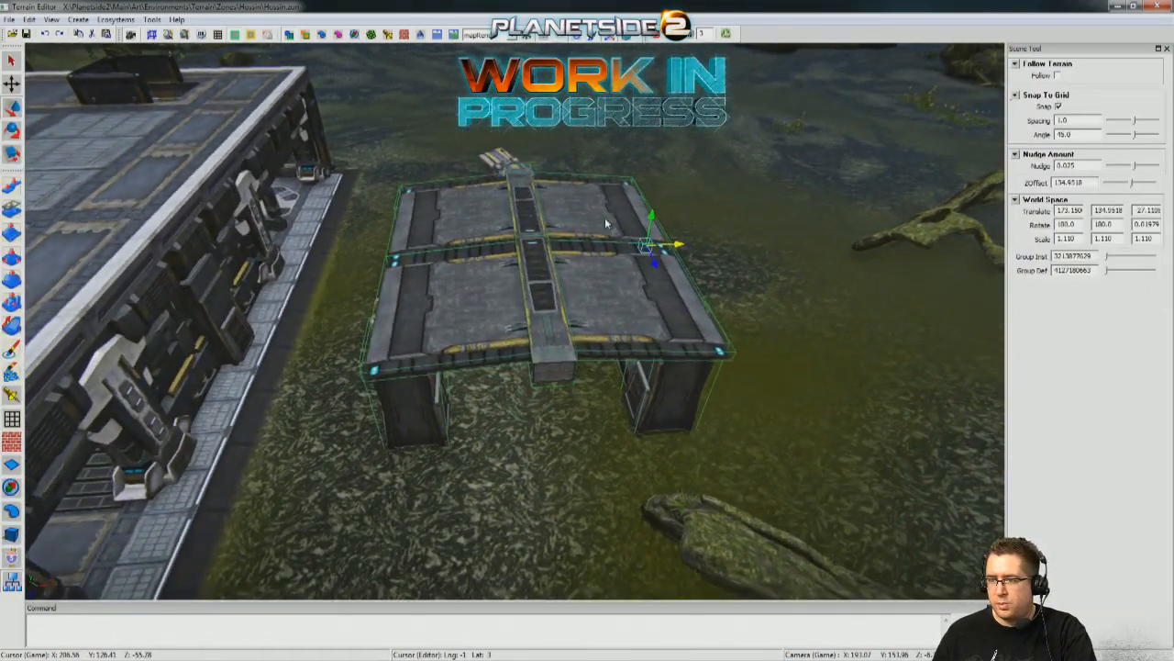
drag(677, 246, 916, 235)
key(d)
key(w)
right_drag(704, 359, 667, 293)
key(a)
key(s)
Delete the stray support pillar left standing beside the supply crate.
click(497, 291)
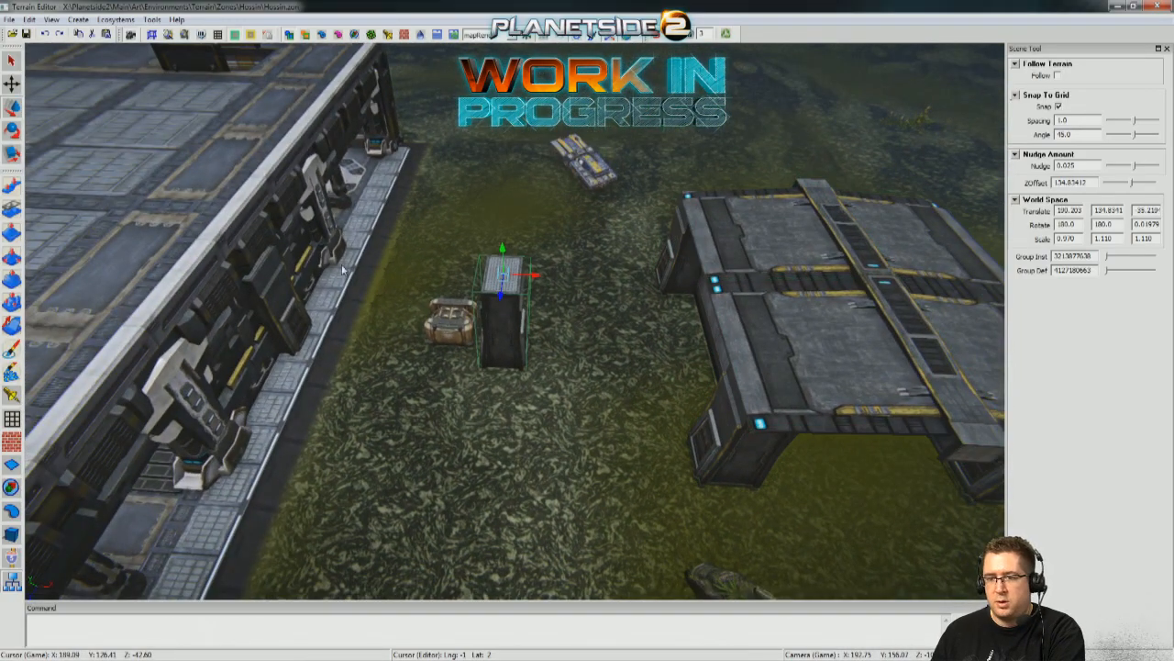
key(Delete)
key(Delete)
Inspect the building's side wall from inside and along the outer walkway for overlapping wall pieces.
right_drag(403, 323, 261, 316)
key(w)
right_drag(354, 270, 331, 266)
right_drag(384, 406, 321, 432)
key(w)
key(w)
key(w)
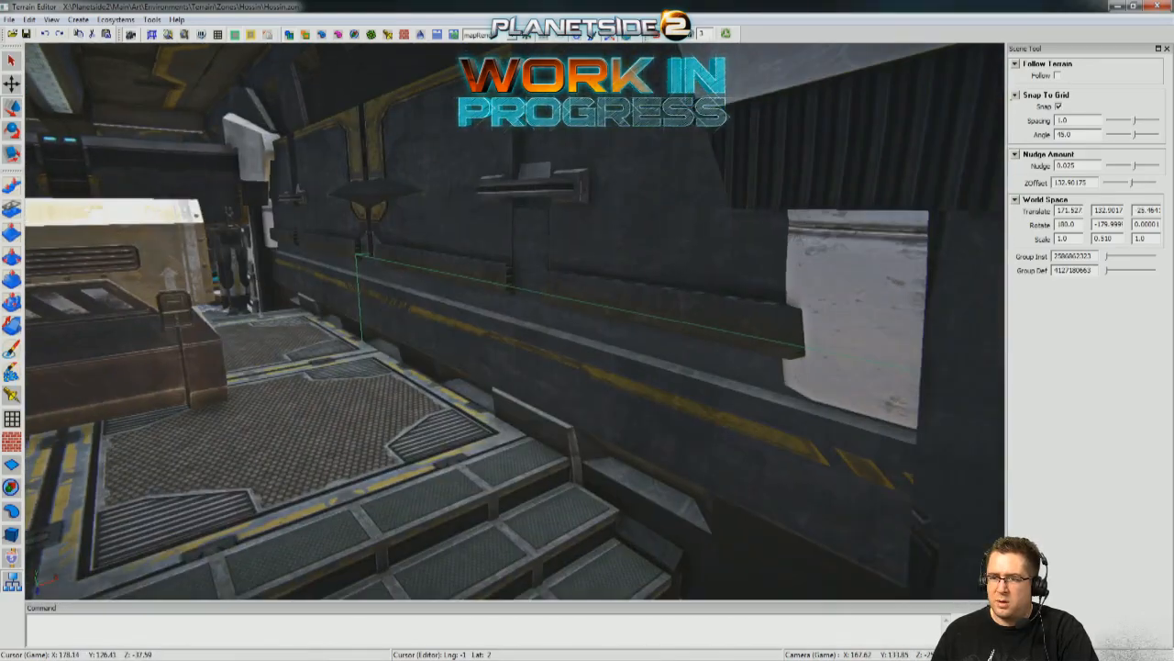
click(529, 176)
key(w)
right_drag(528, 175, 542, 306)
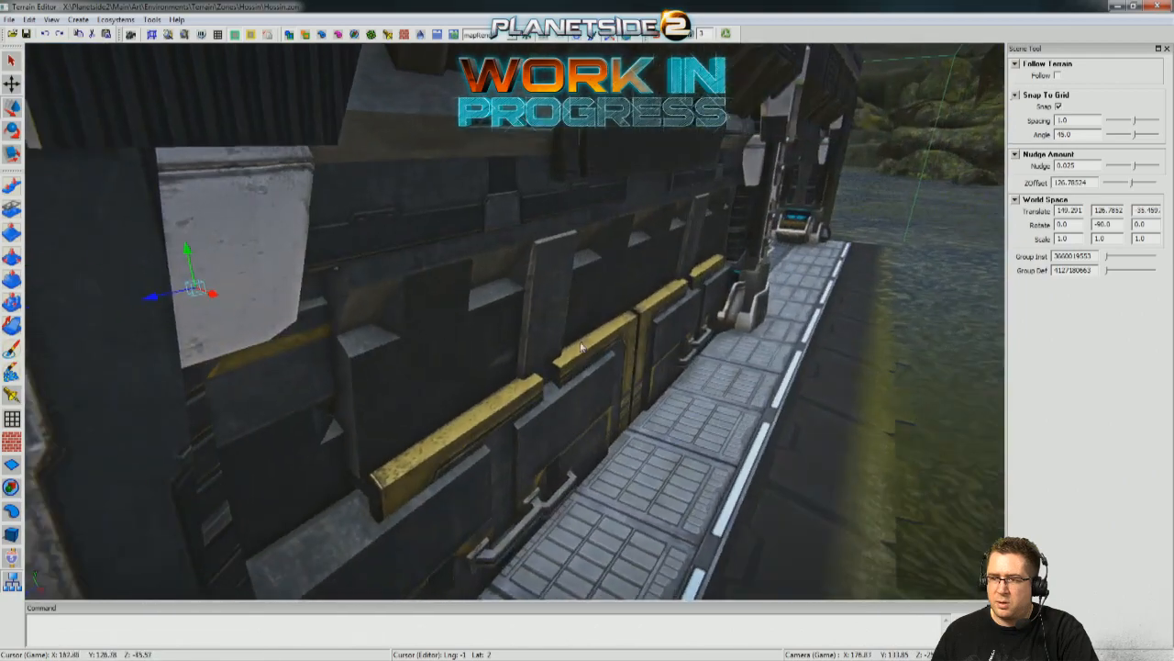
Try deleting the wall piece overlapping the building's lower side wall beside the pillar, and undo the deletion.
right_drag(741, 377, 693, 349)
key(d)
click(717, 152)
click(704, 304)
click(415, 364)
key(s)
right_drag(416, 364, 529, 354)
key(w)
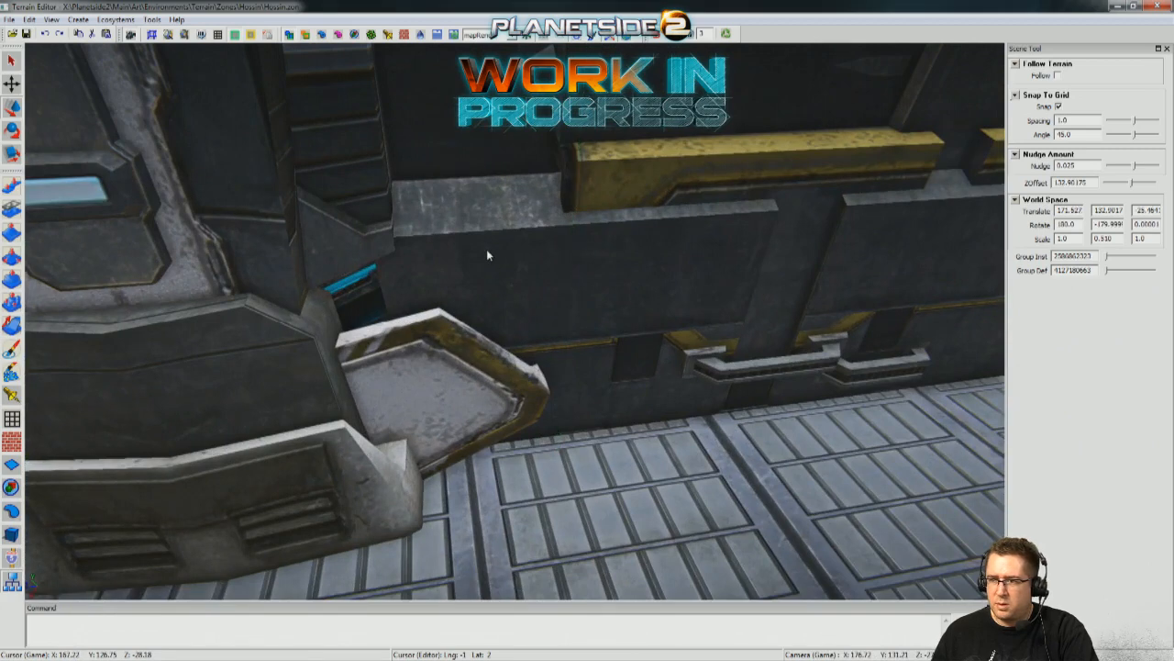
key(Delete)
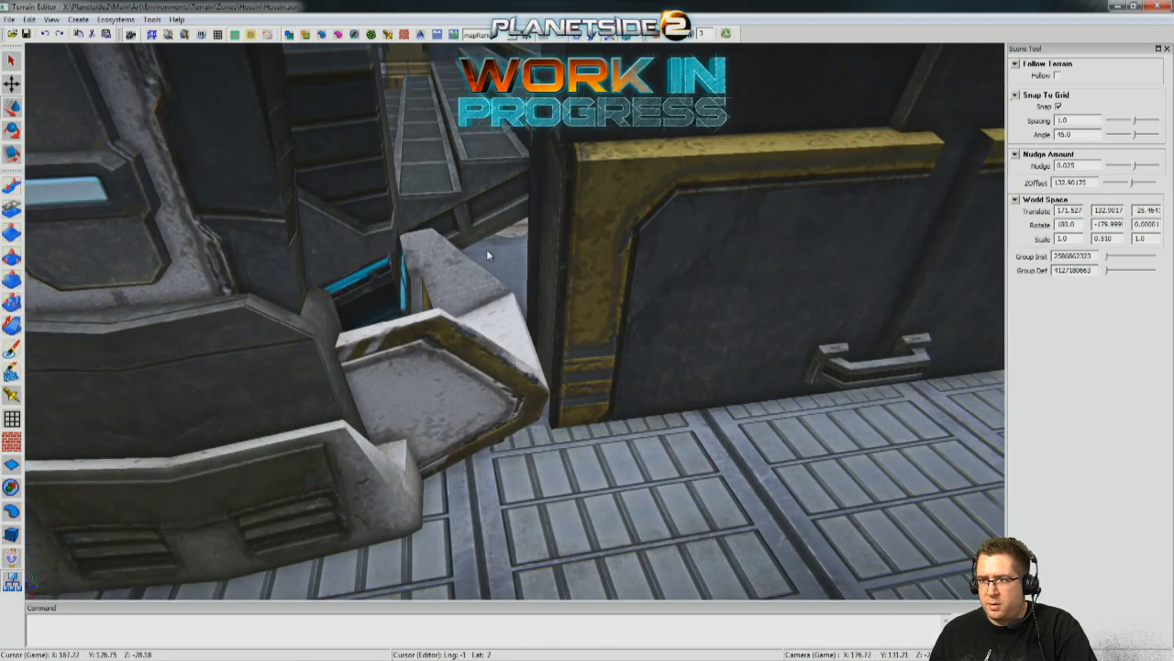
key(ctrl+z)
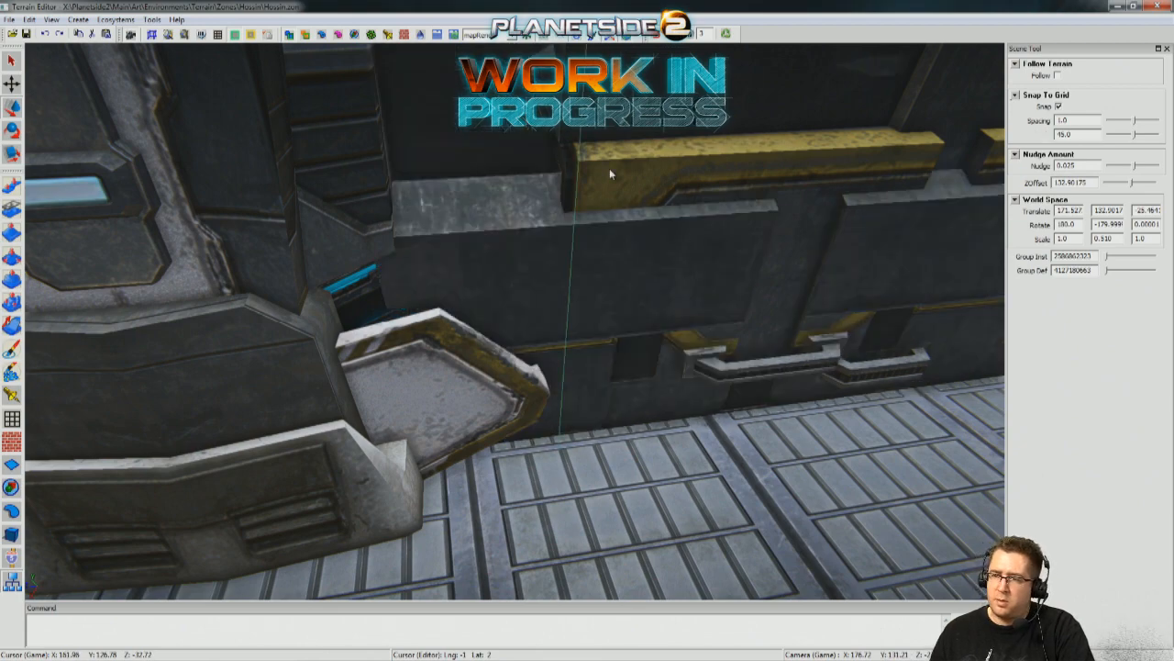
Check the remaining wall pieces and the gap between the building's pillars on the swamp side.
key(s)
right_drag(611, 174, 574, 245)
key(w)
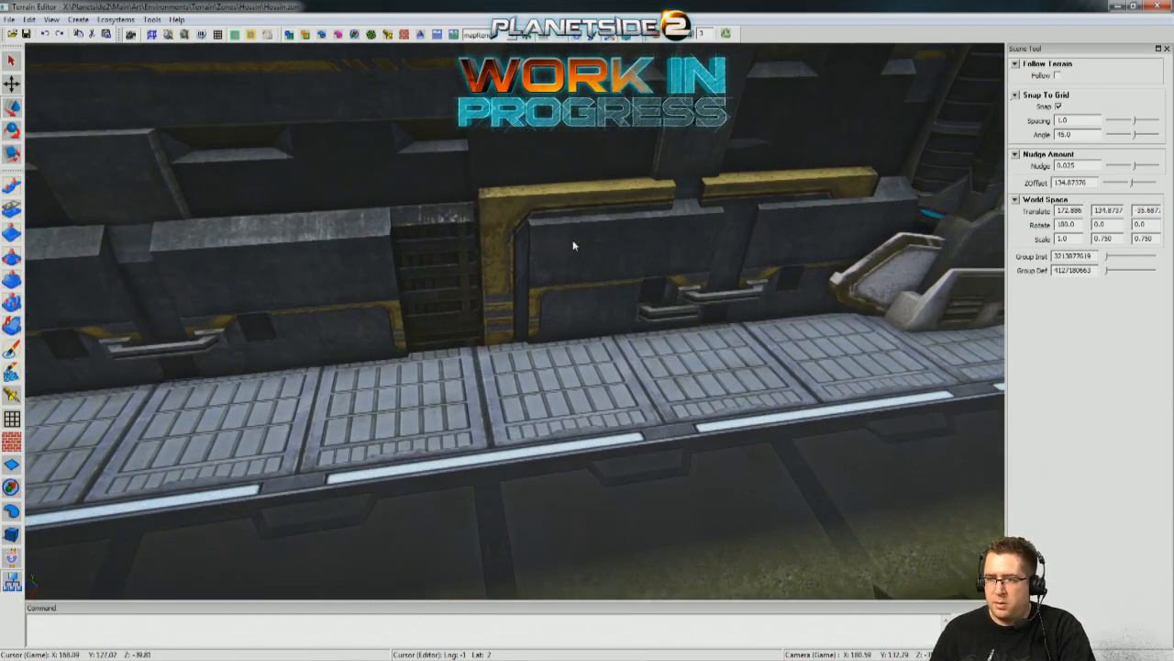
scroll(487, 199, down, 6)
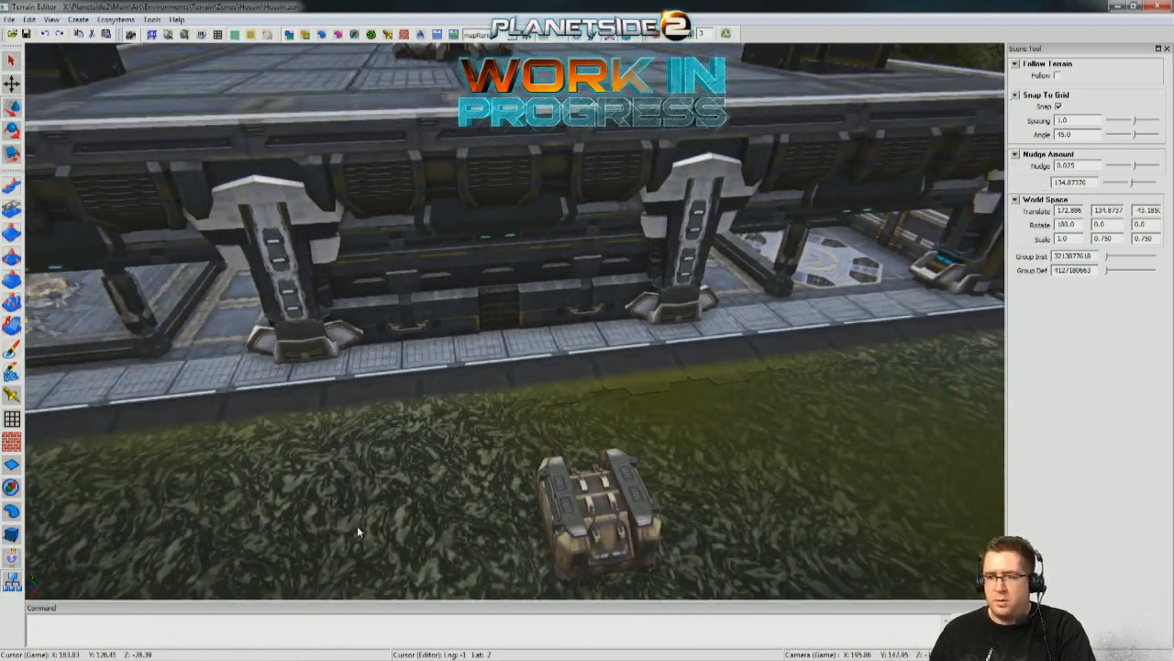
right_drag(356, 525, 318, 426)
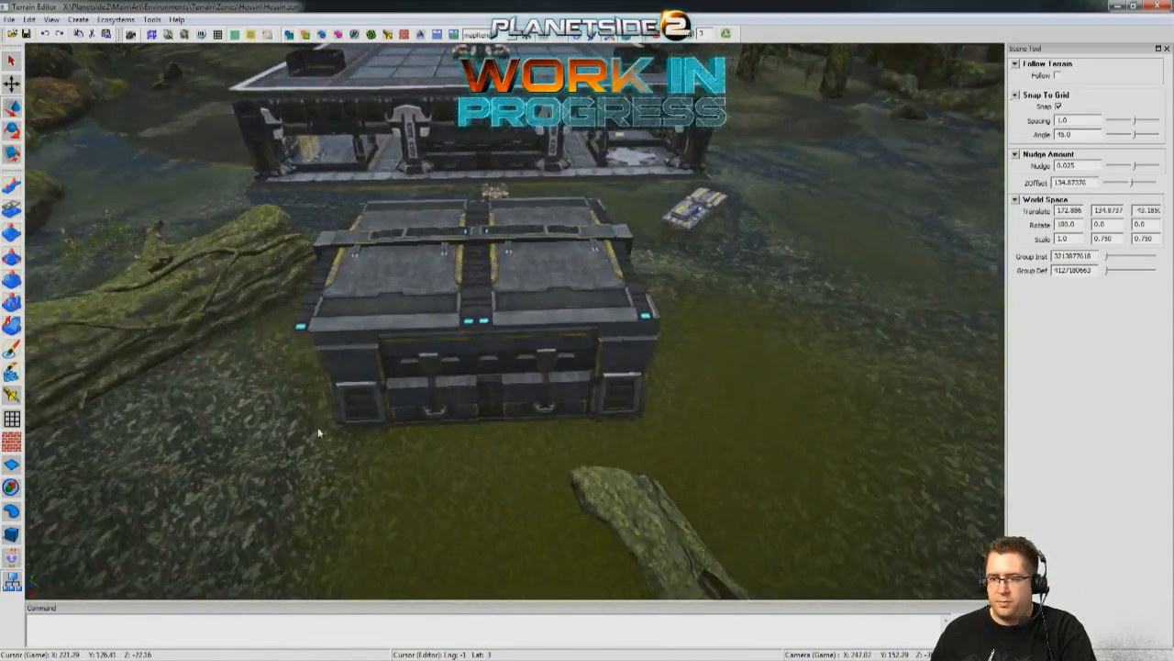
Try moving the box-selected garage pieces back toward the building, and undo the move.
click(455, 374)
click(954, 407)
right_drag(955, 408, 1037, 513)
right_drag(394, 275, 431, 290)
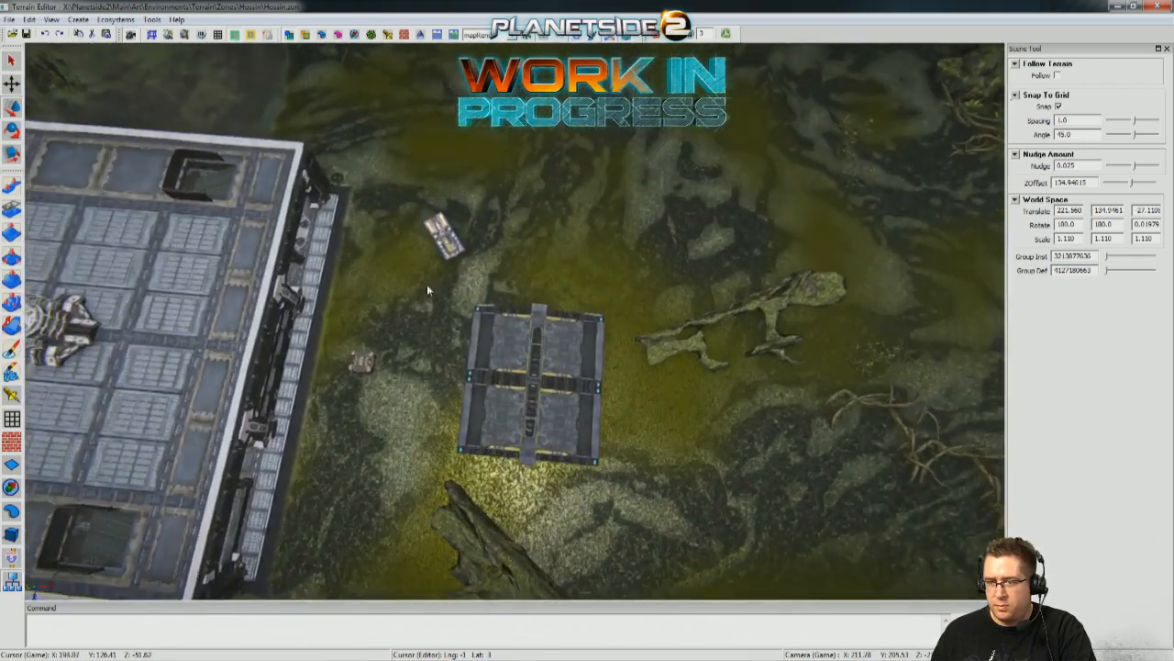
drag(624, 481, 647, 416)
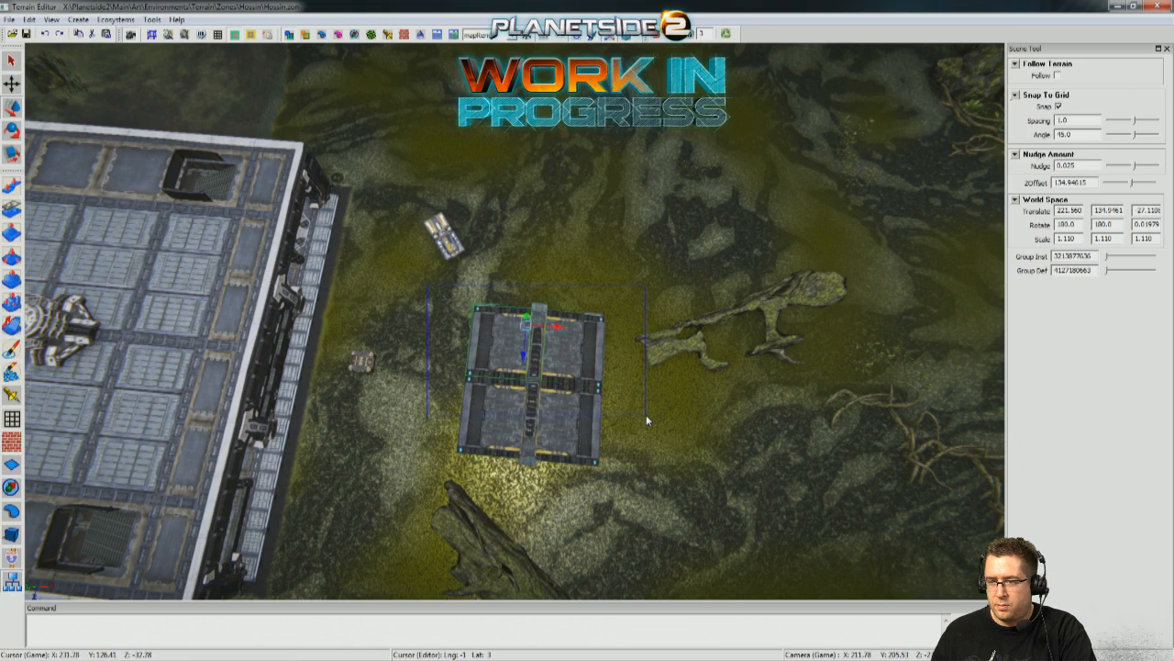
drag(671, 486, 669, 486)
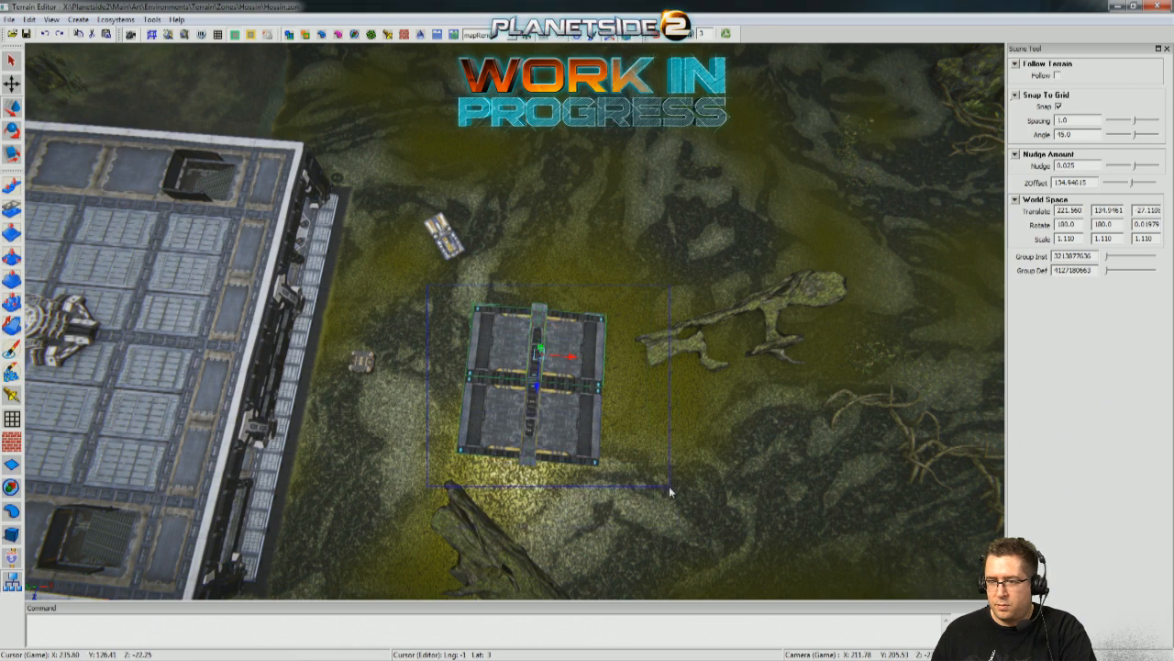
scroll(628, 363, up, 3)
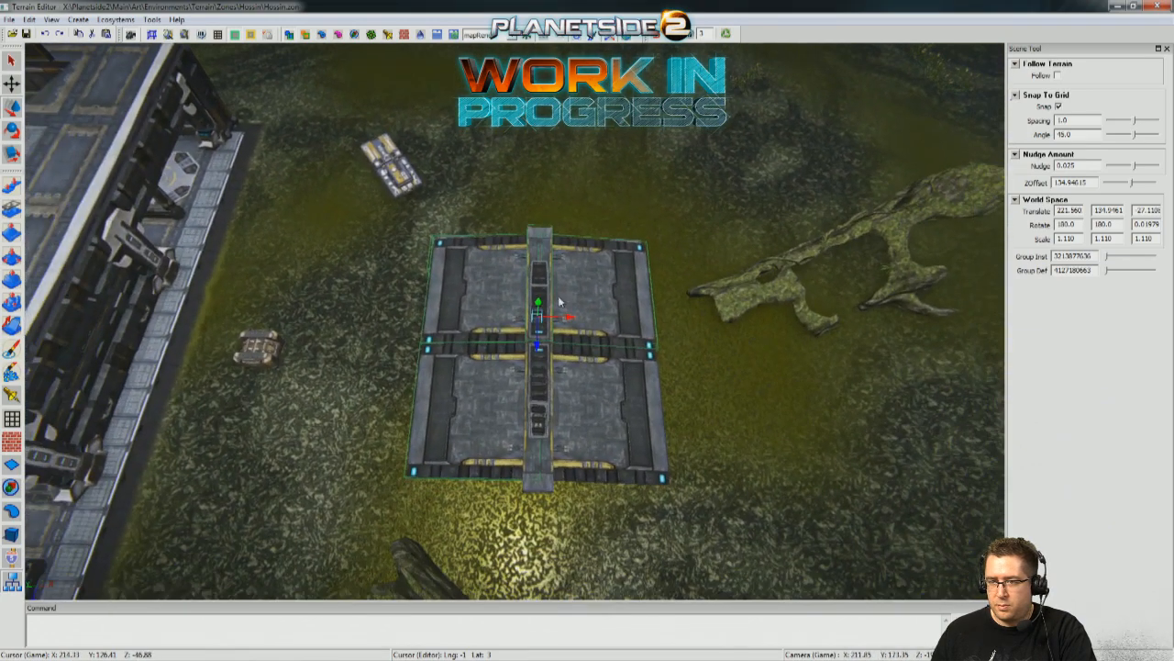
drag(554, 316, 373, 305)
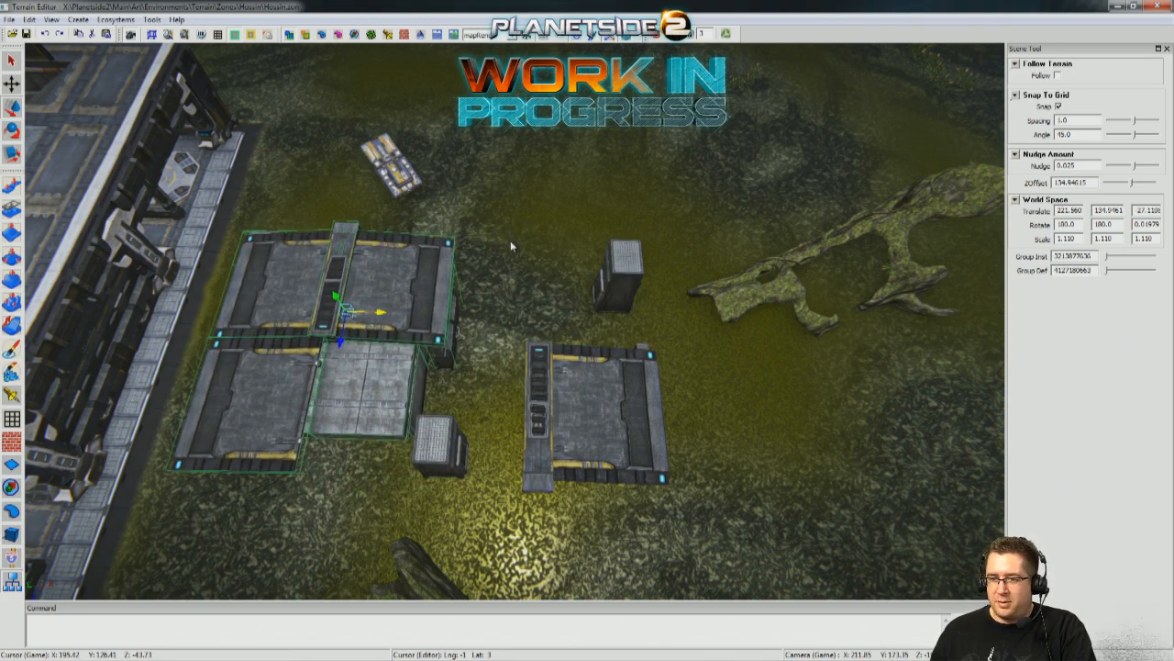
key(ctrl+z)
Reselect every garage piece, including the inner supports and walls, and check the selection from above and underneath.
middle_drag(493, 163, 679, 281)
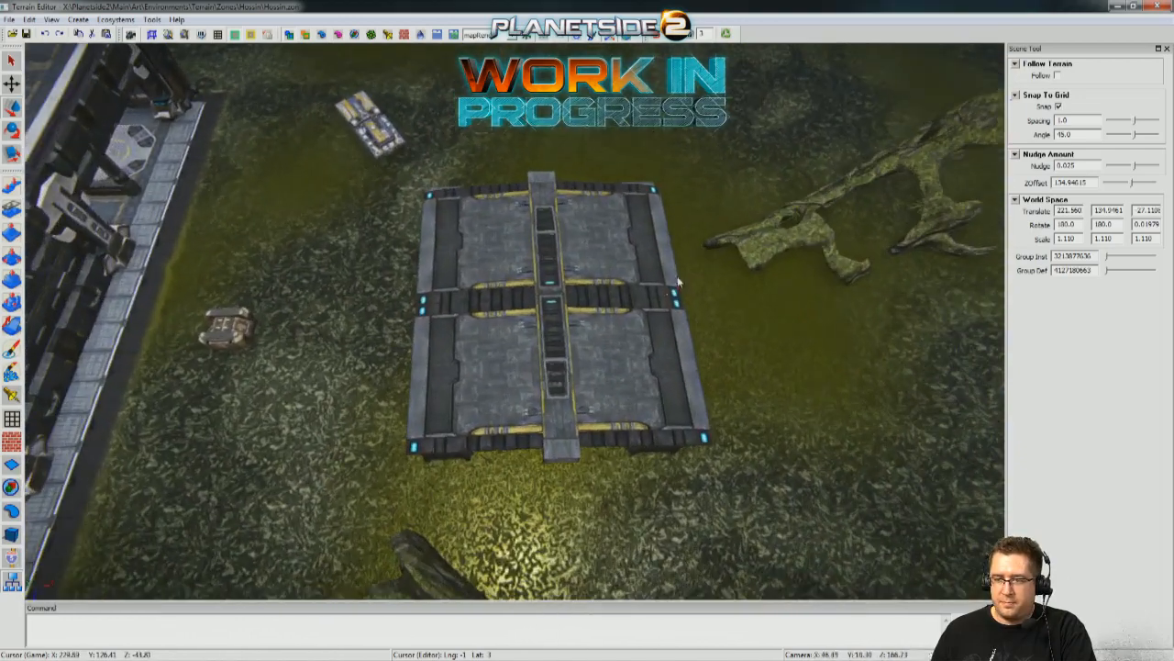
shift+click(576, 236)
shift+click(610, 355)
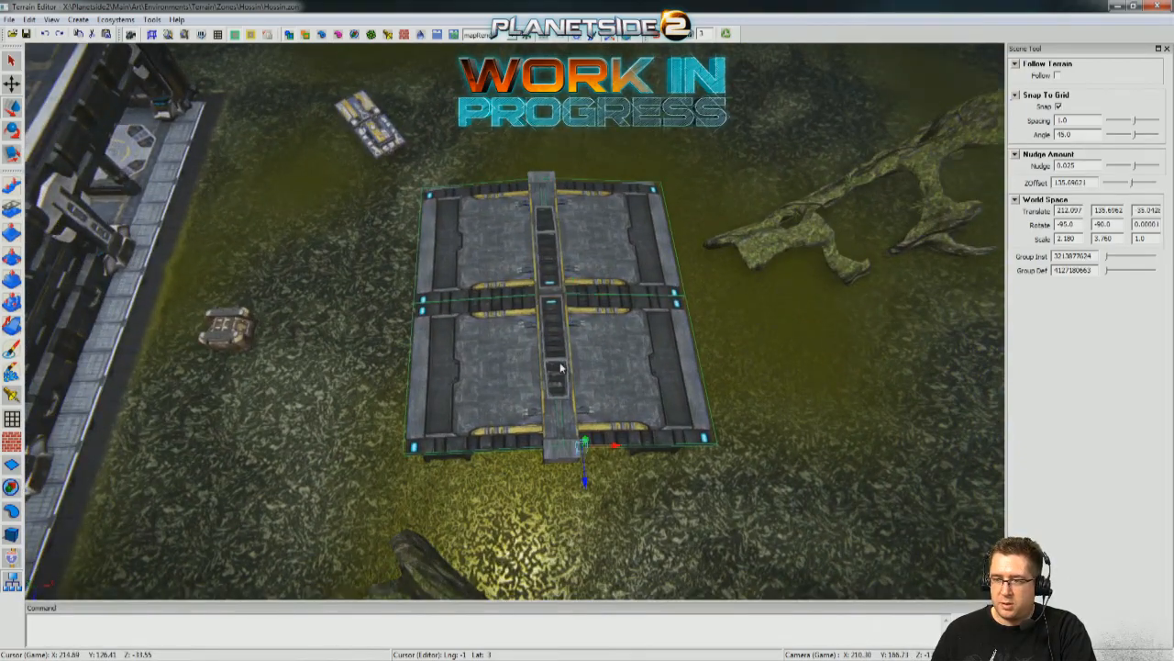
middle_drag(550, 246, 716, 298)
shift+click(352, 297)
shift+click(737, 301)
middle_drag(760, 297, 945, 316)
shift+click(543, 298)
shift+click(629, 309)
shift+click(709, 343)
middle_drag(709, 343, 745, 294)
shift+click(542, 277)
shift+click(626, 318)
middle_drag(626, 317, 402, 272)
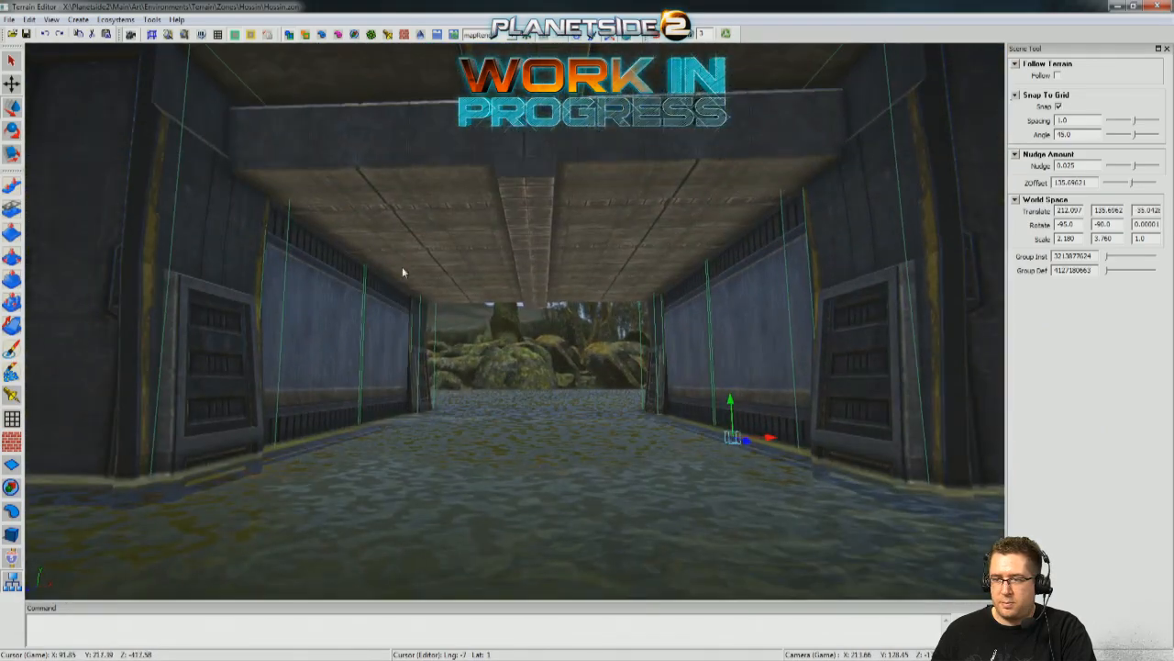
middle_drag(630, 263, 618, 424)
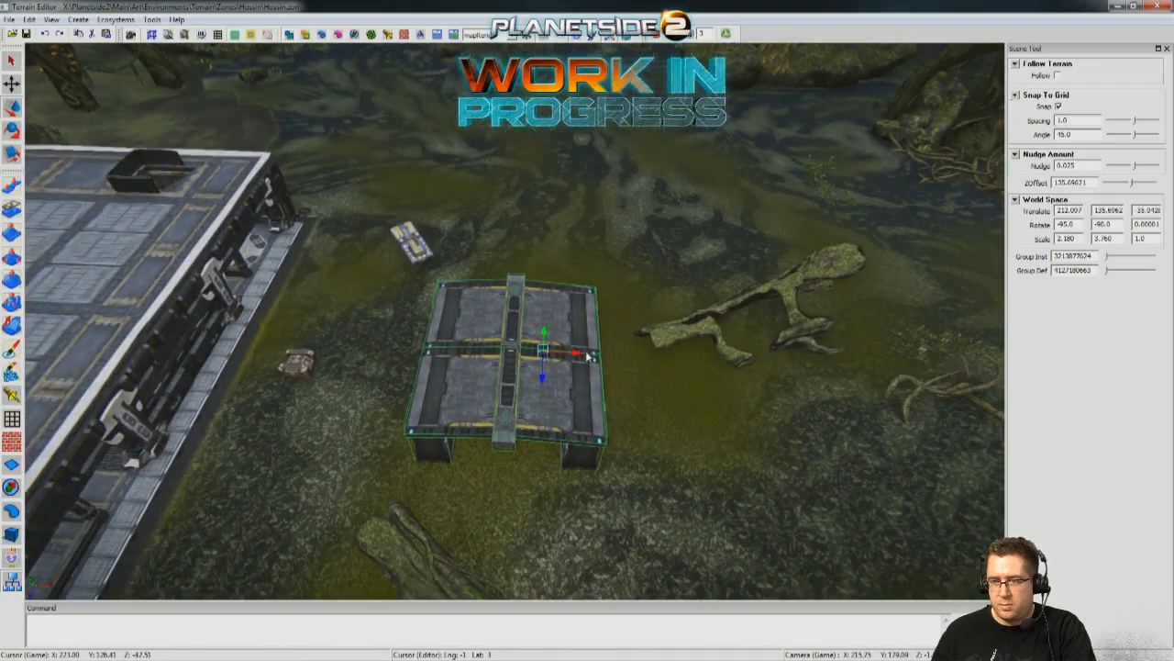
Move the complete garage back against the building's side, fine-tuning its alignment between the pillars with grid snapping off.
drag(576, 353, 305, 345)
middle_drag(305, 345, 347, 319)
scroll(504, 342, up, 3)
drag(511, 405, 515, 404)
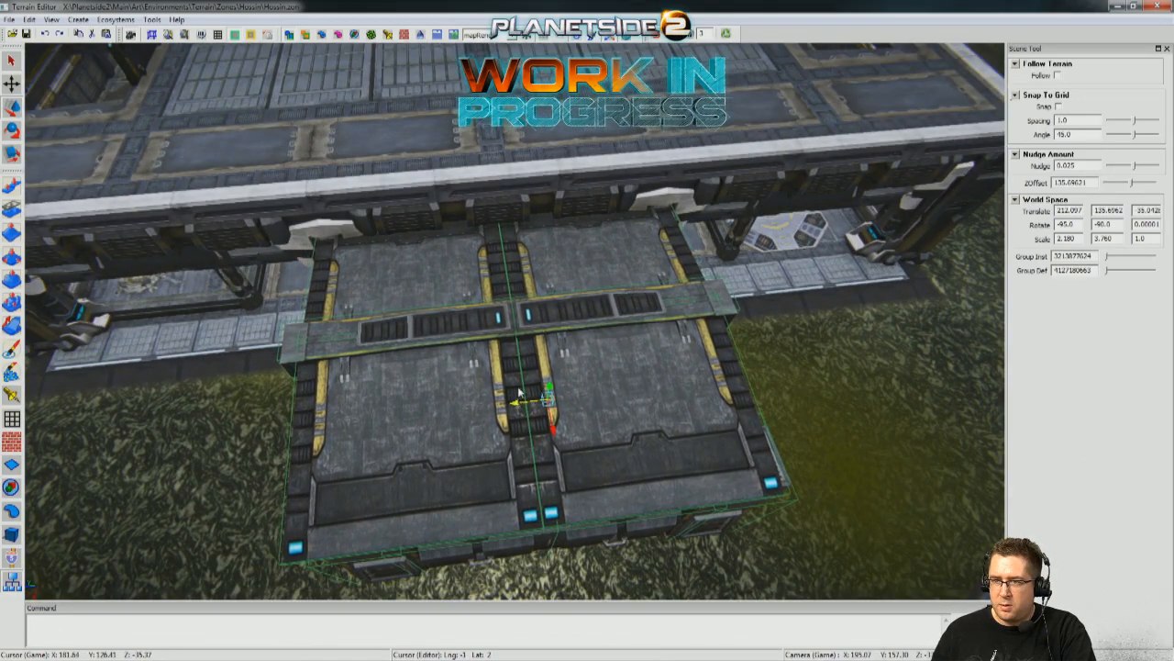
scroll(515, 405, up, 5)
middle_drag(515, 405, 515, 367)
scroll(515, 367, up, 3)
right_drag(515, 367, 550, 330)
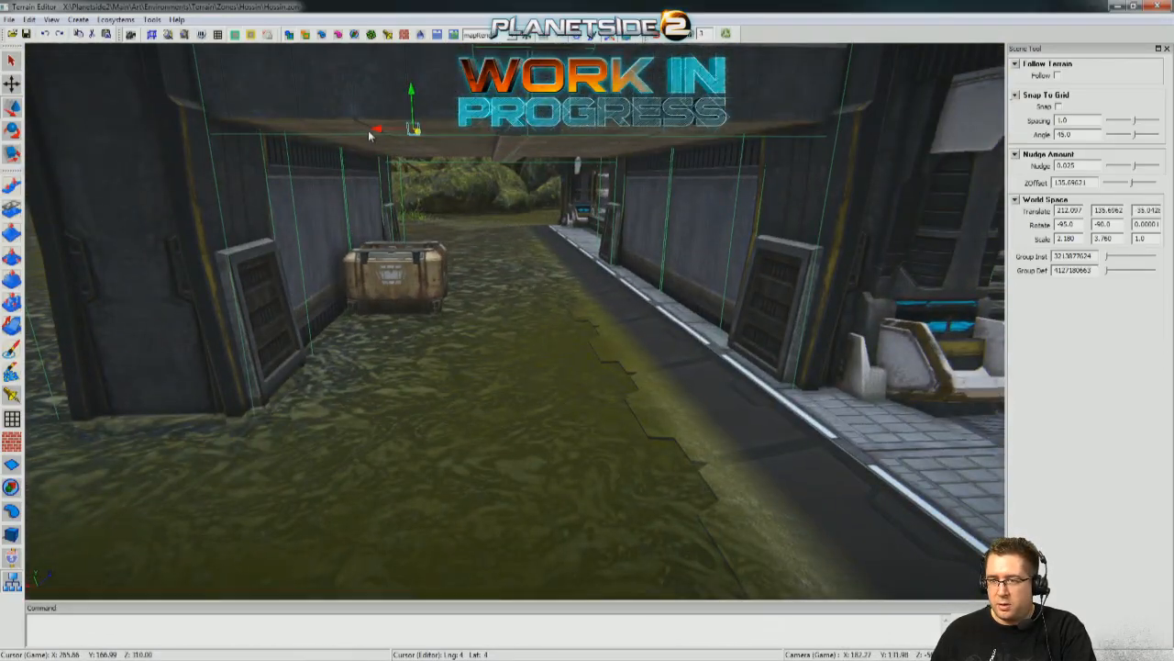
drag(379, 136, 342, 134)
right_drag(342, 134, 497, 338)
Review the repositioned garage, walkway and nearby tank from ground level and from above.
click(752, 425)
right_drag(752, 425, 582, 360)
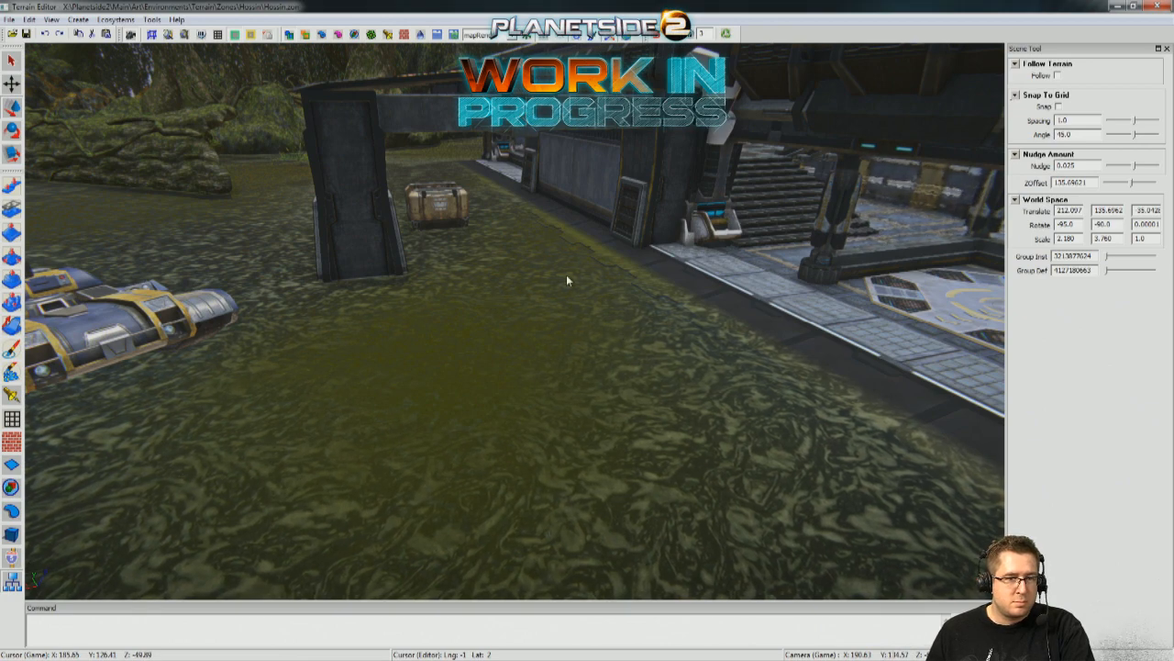
right_drag(422, 371, 426, 232)
click(426, 231)
scroll(462, 381, down, 3)
drag(550, 352, 581, 347)
scroll(581, 347, down, 3)
right_drag(581, 347, 41, 298)
click(472, 477)
right_drag(634, 206, 612, 482)
right_drag(540, 408, 610, 440)
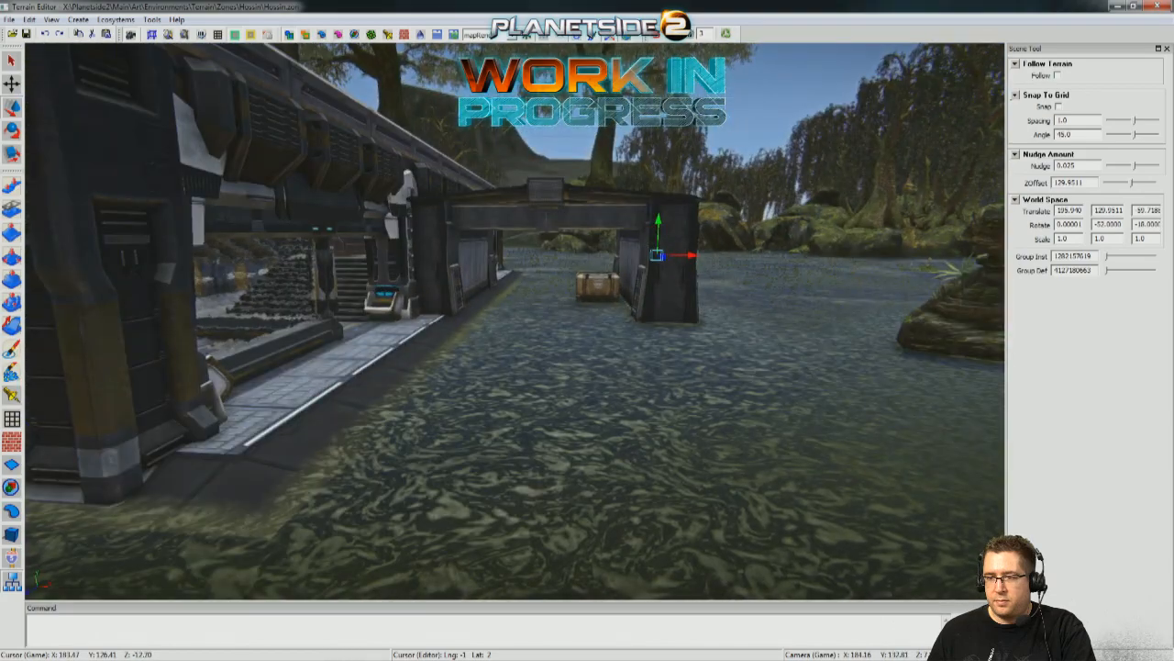
right_drag(610, 441, 693, 349)
right_drag(266, 427, 331, 417)
mouse_move(425, 422)
right_down()
mouse_move(376, 429)
mouse_move(425, 434)
right_up()
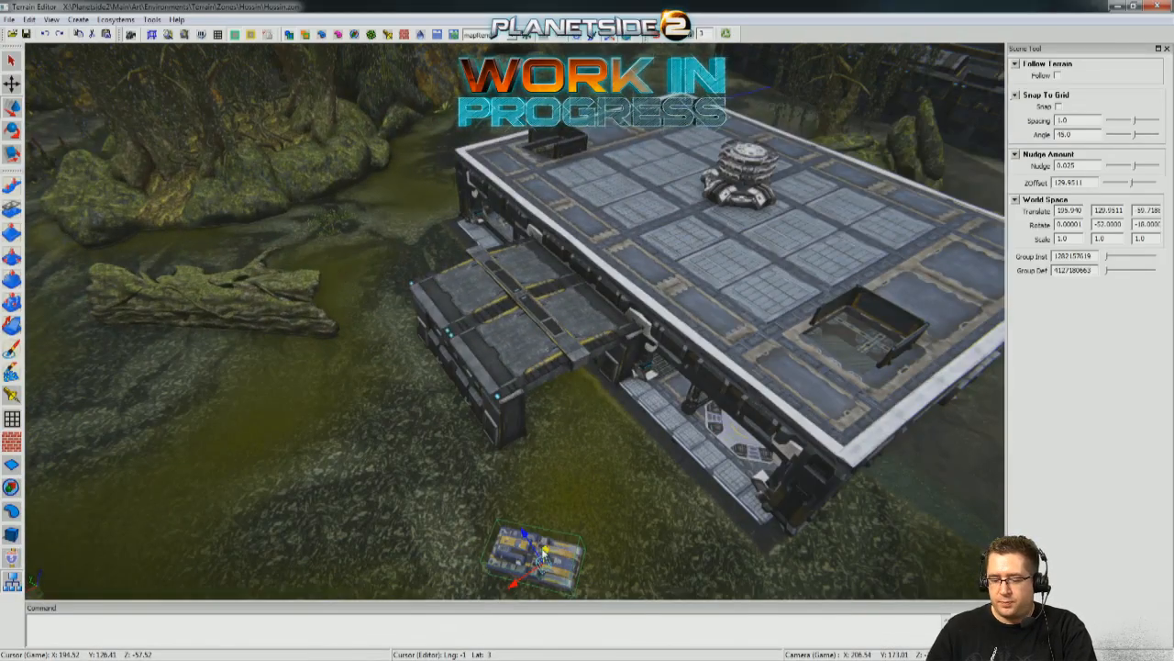
Rotate the large container on the building's central floor to Y 3.5 and shift it to Z -35.517.
right_drag(574, 440, 523, 408)
right_drag(409, 286, 406, 288)
drag(484, 320, 487, 323)
right_drag(487, 324, 608, 268)
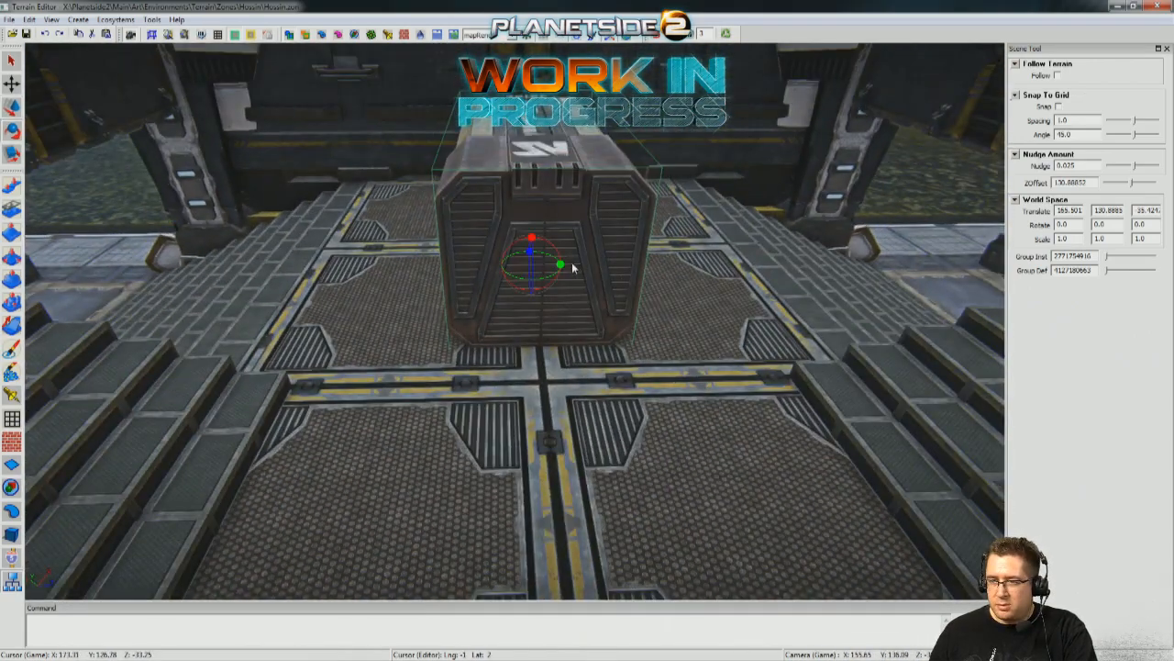
drag(564, 266, 569, 266)
mouse_move(598, 383)
right_down()
mouse_move(669, 383)
mouse_move(596, 383)
right_up()
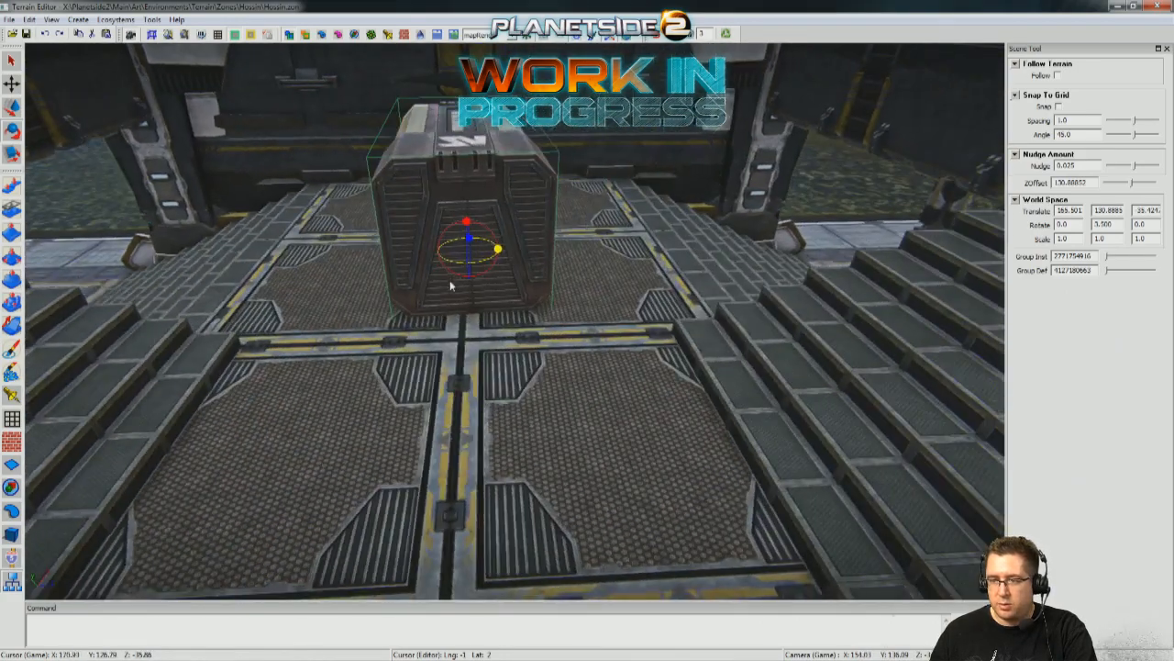
drag(490, 252, 487, 252)
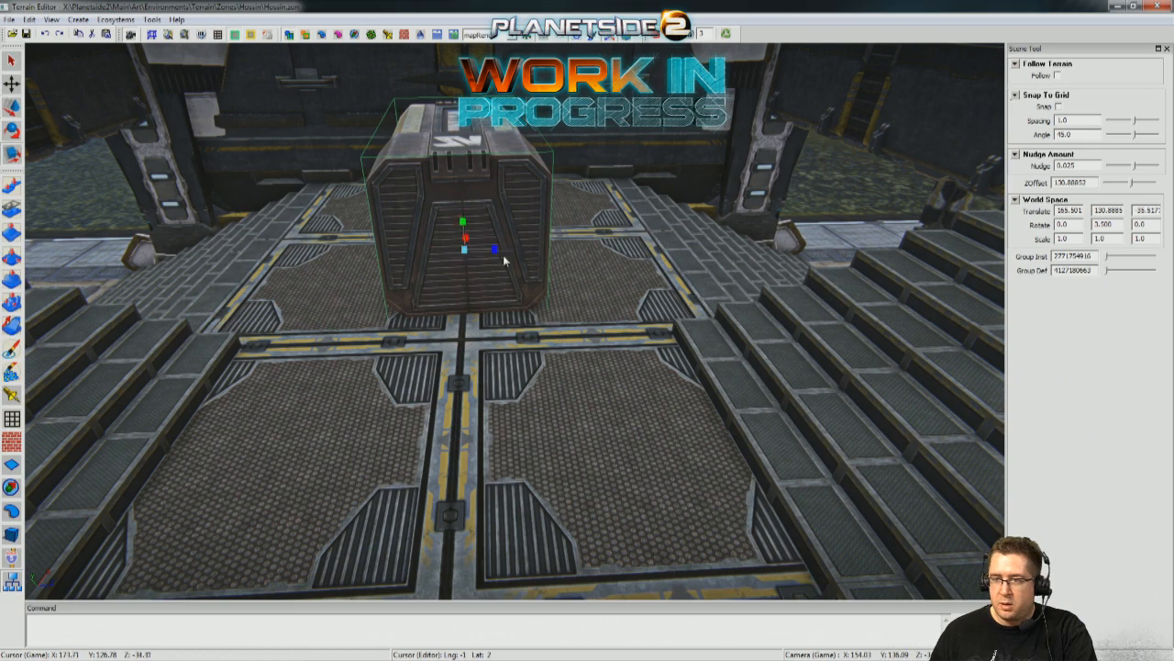
Scale the container to 0.970 by 1.0 by 1.100 and shift it slightly along the X axis.
middle_drag(472, 258, 487, 288)
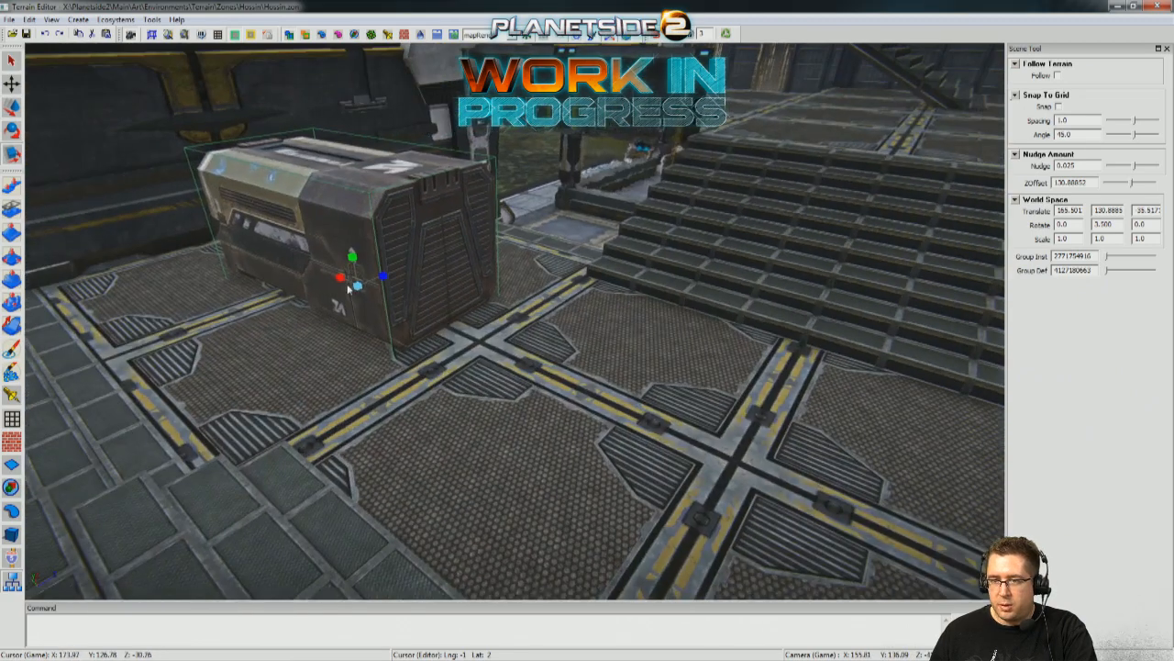
drag(338, 281, 341, 281)
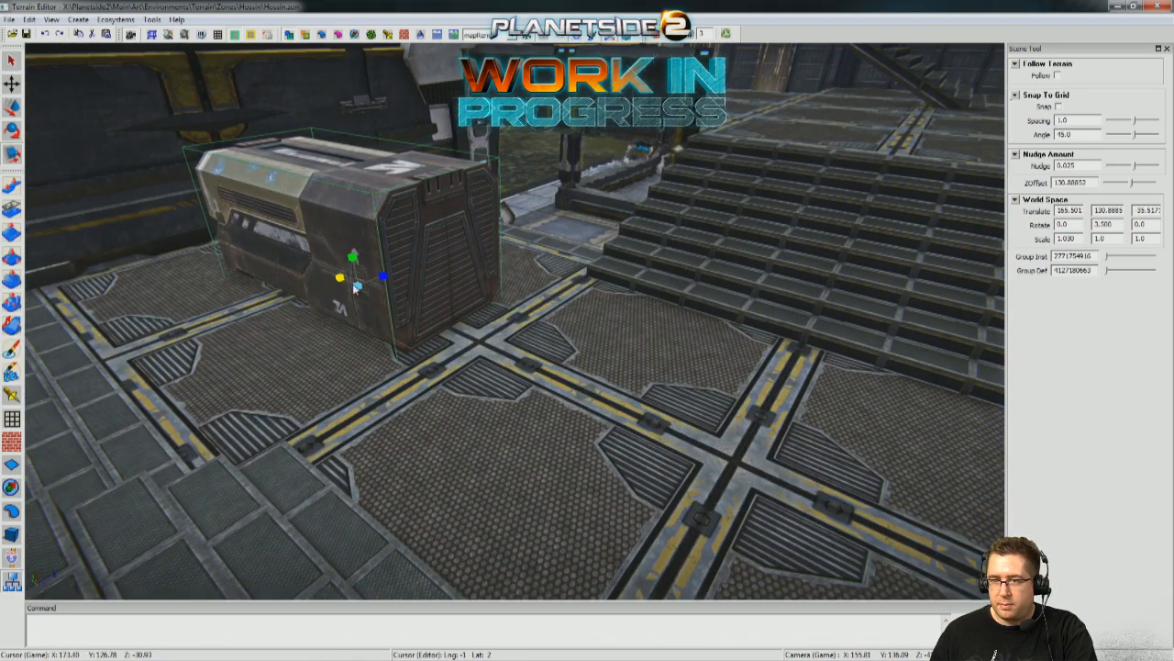
drag(329, 277, 385, 278)
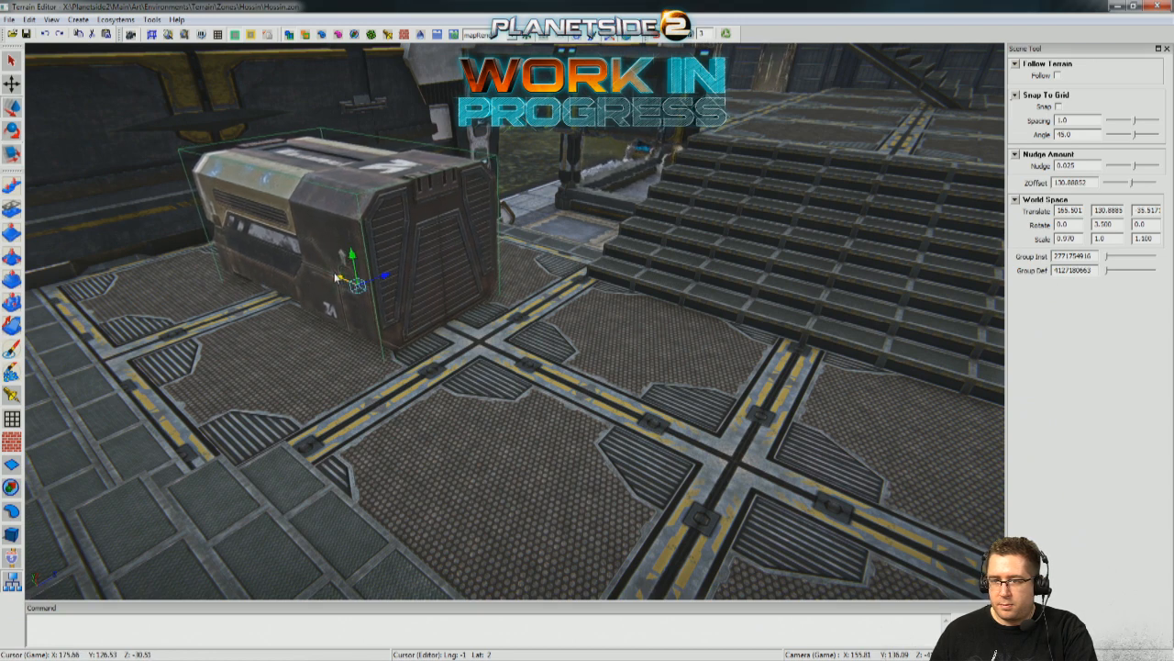
drag(338, 277, 343, 281)
right_drag(341, 281, 339, 281)
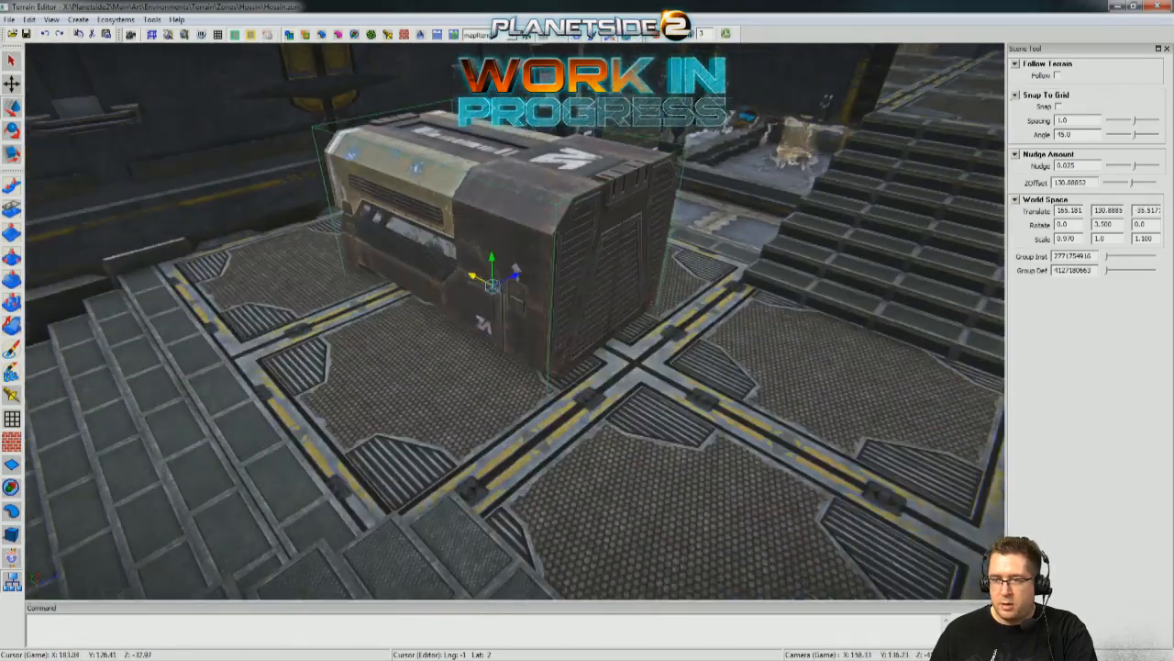
Move the large container on the central floor along the X axis to 164.679 and check it from floor level.
drag(471, 278, 486, 288)
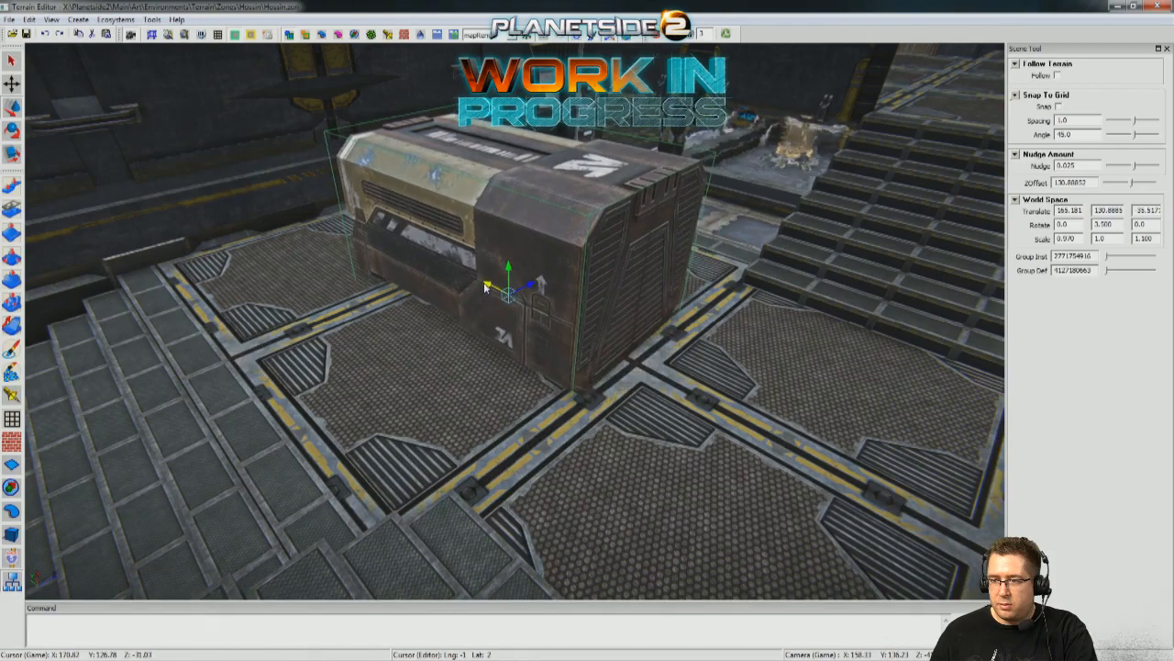
right_drag(484, 287, 695, 5)
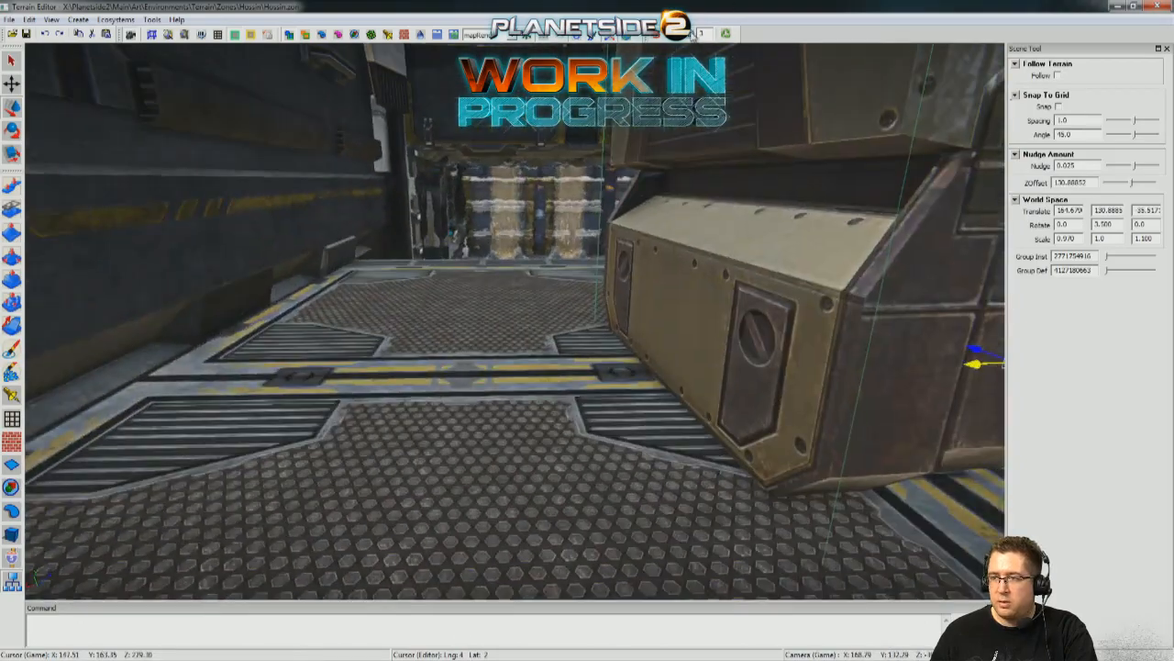
right_drag(515, 321, 514, 320)
Lower the crate in the garage passage to Y 126.392 so its feet meet the ground, and rotate it to Y 1.0.
click(398, 292)
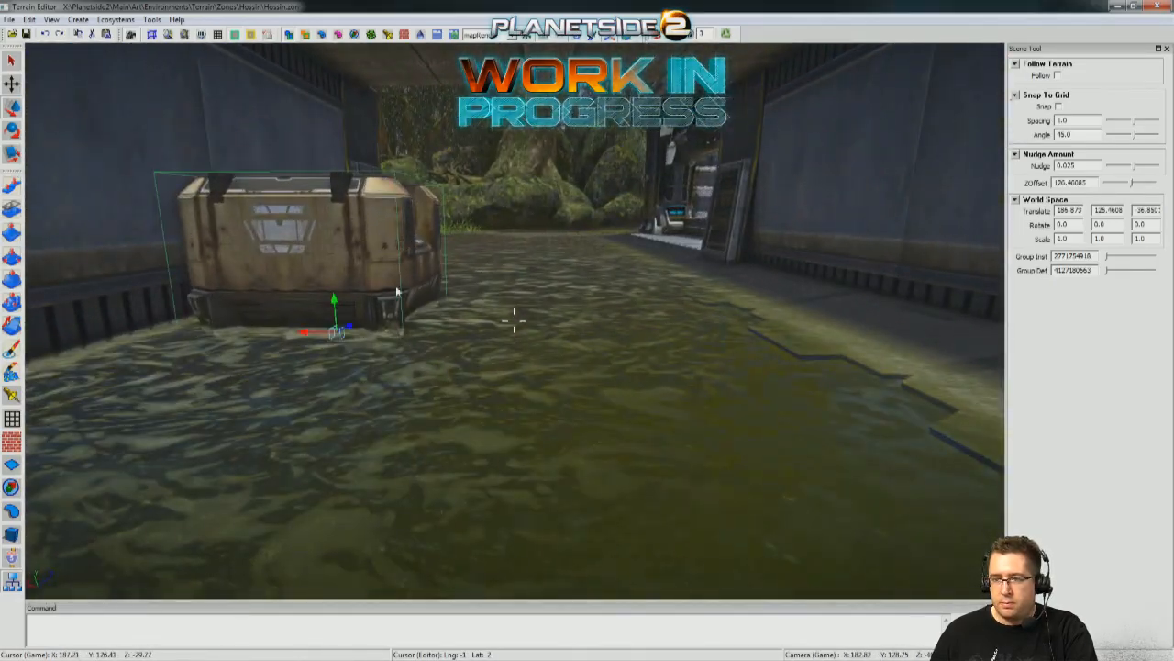
mouse_move(335, 303)
mouse_down()
mouse_move(332, 211)
mouse_move(343, 305)
mouse_up()
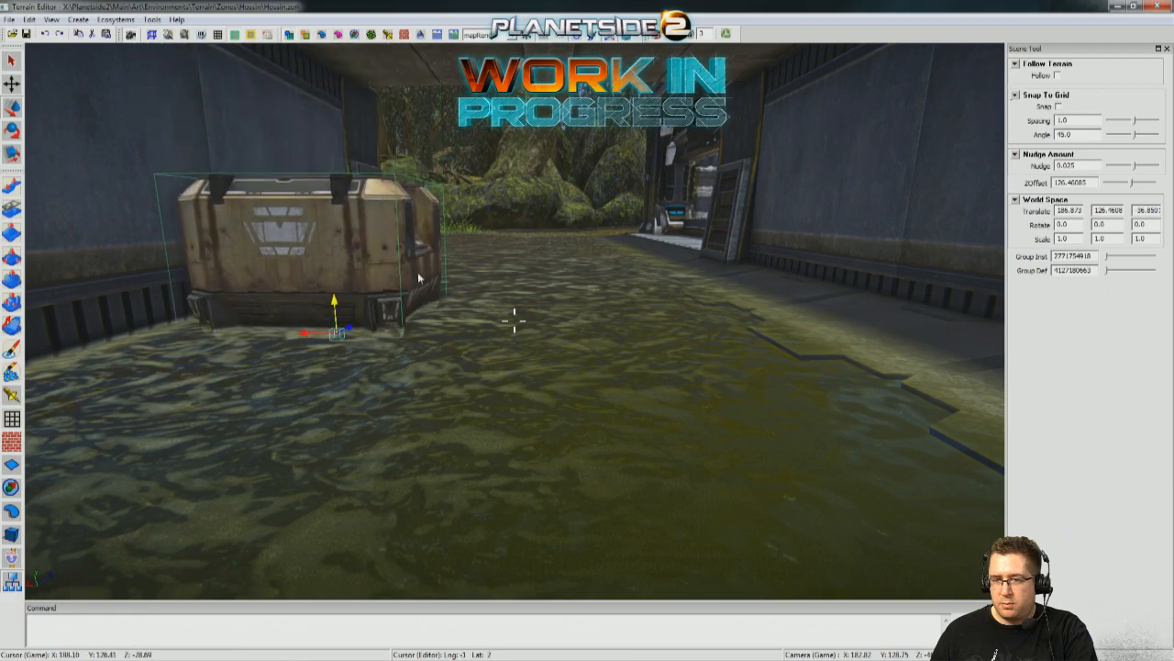
right_drag(420, 275, 446, 190)
right_drag(571, 184, 515, 320)
mouse_move(559, 287)
mouse_down()
mouse_move(556, 301)
mouse_move(555, 249)
mouse_move(553, 288)
mouse_up()
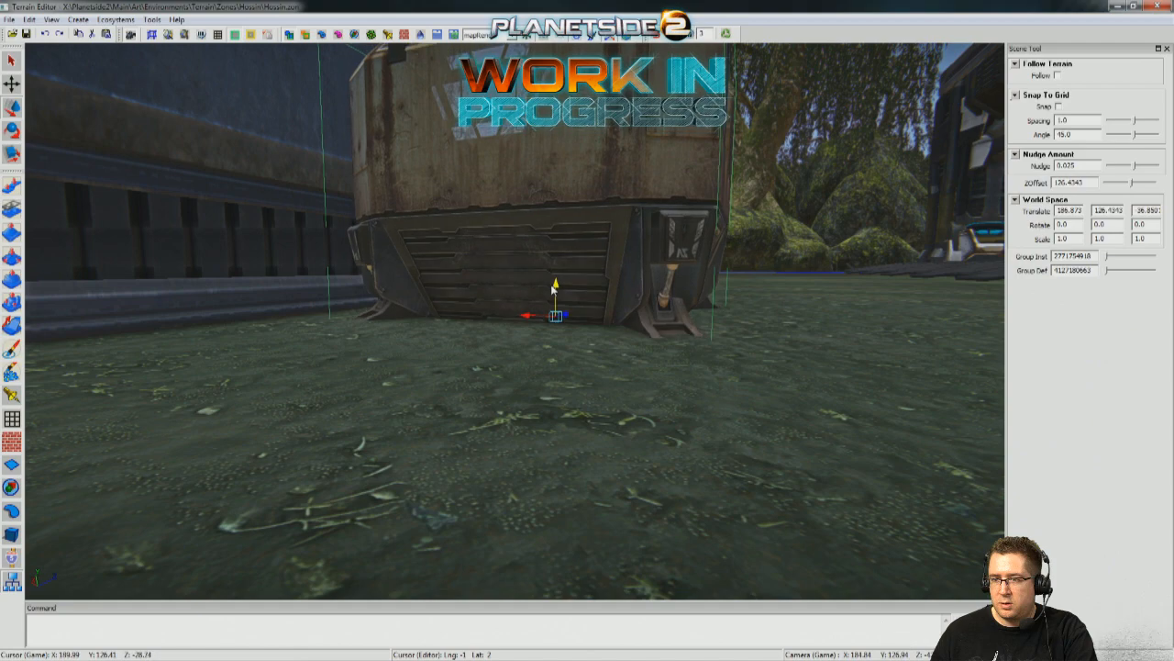
right_drag(552, 308, 514, 319)
mouse_move(500, 291)
mouse_down()
mouse_move(511, 293)
mouse_move(444, 454)
mouse_move(490, 297)
mouse_up()
key(w)
right_drag(489, 297, 476, 253)
drag(459, 220, 455, 202)
right_drag(455, 202, 424, 350)
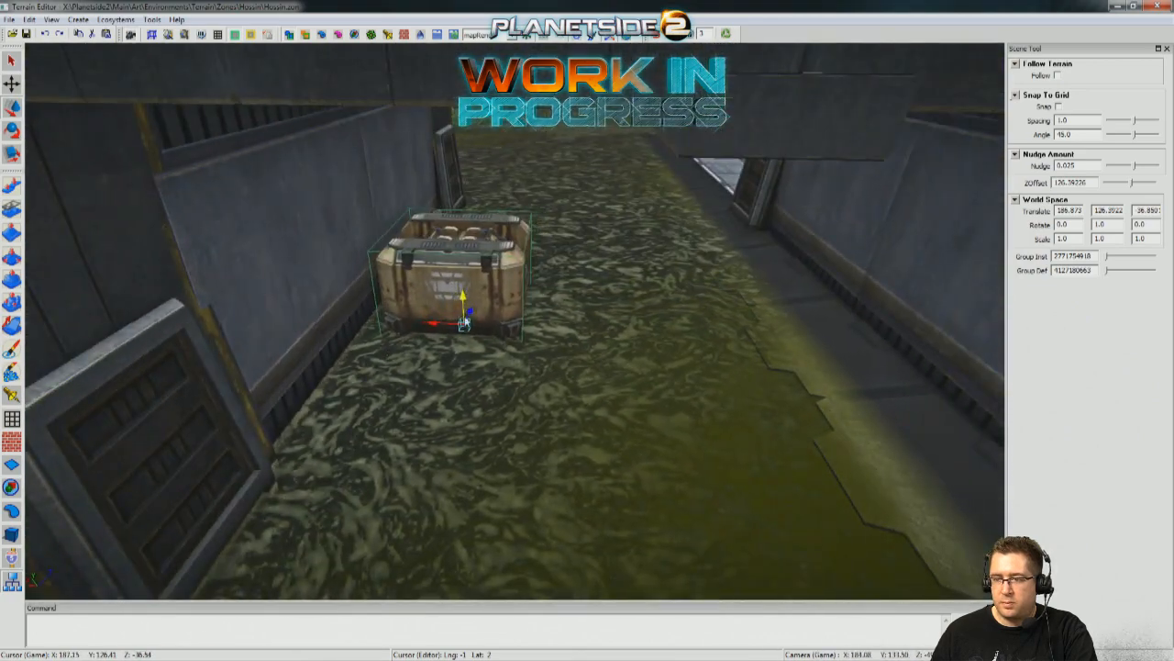
Move the crate through the garage passage to Z -43.891 beside the wall vent and rotate it to Y 9.0.
drag(473, 316, 458, 514)
right_drag(458, 514, 490, 543)
key(d)
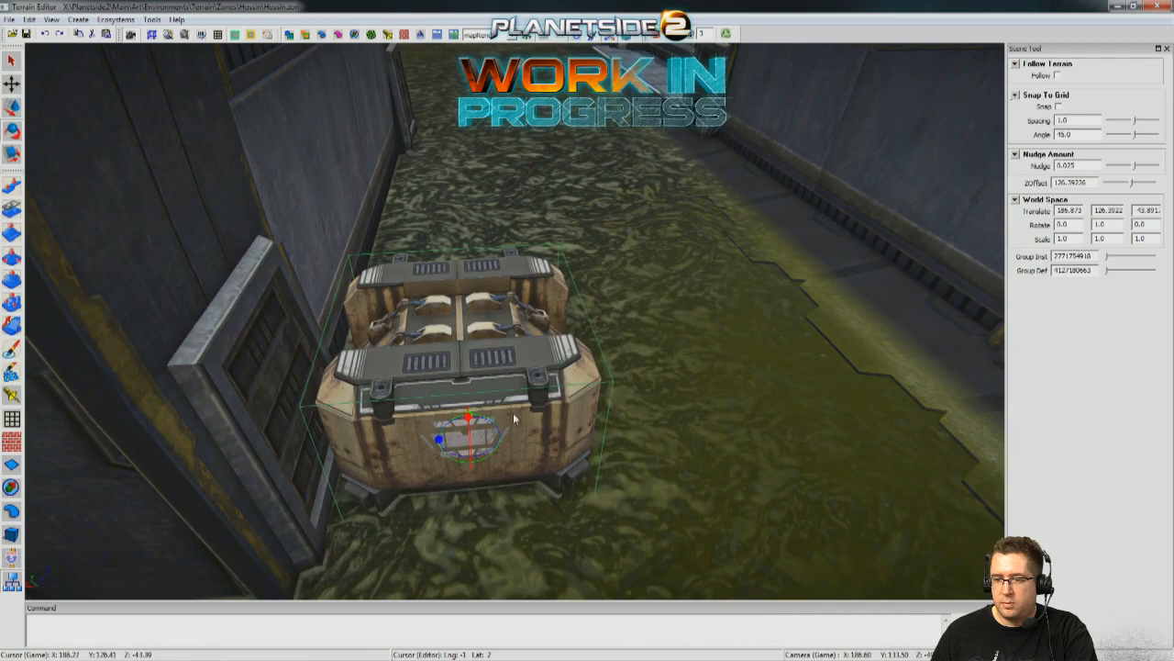
key(d)
drag(371, 336, 383, 342)
mouse_move(383, 341)
right_down()
mouse_move(344, 343)
mouse_move(418, 339)
mouse_move(385, 336)
right_up()
key(s)
key(w)
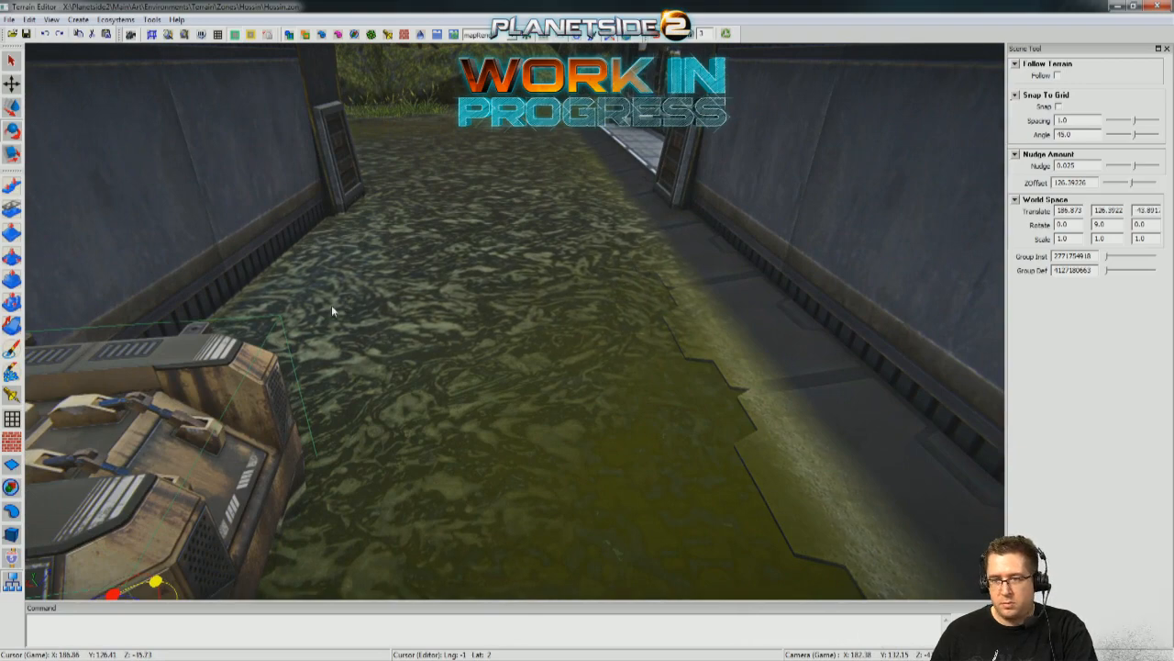
right_drag(335, 416, 283, 436)
key(s)
Duplicate the large container from the central floor and move the copy into the garage passage at X 181.353, Z -28.157.
shift+drag(283, 436, 537, 440)
right_drag(577, 450, 828, 196)
key(w)
click(650, 261)
key(s)
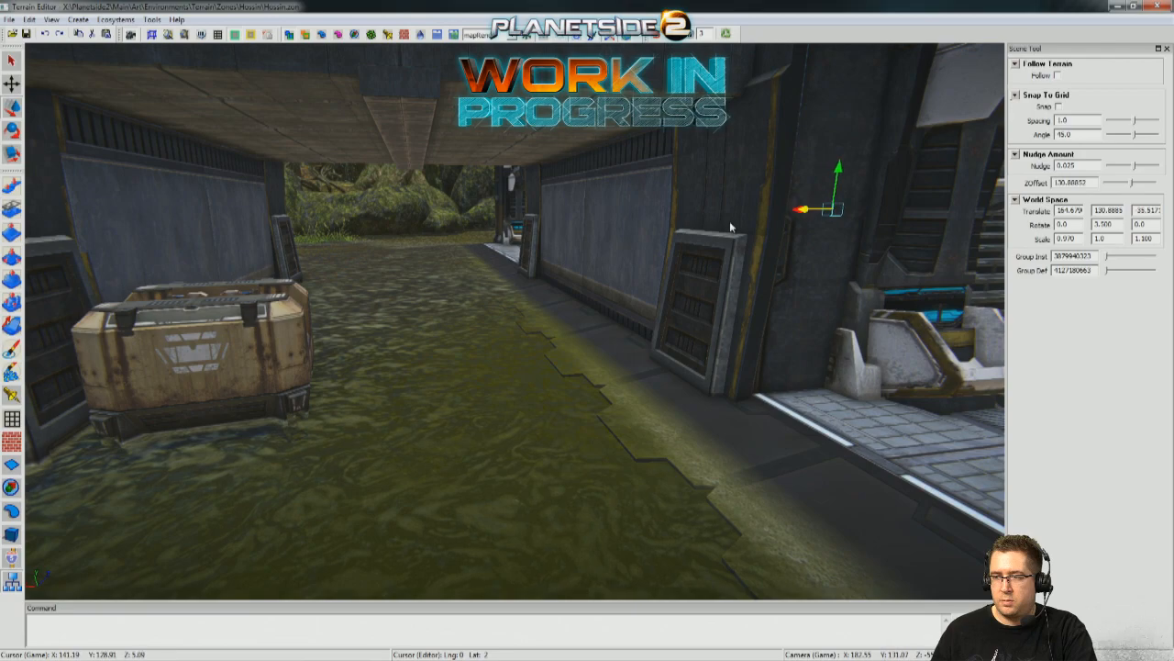
key(s)
right_drag(731, 228, 647, 328)
key(w)
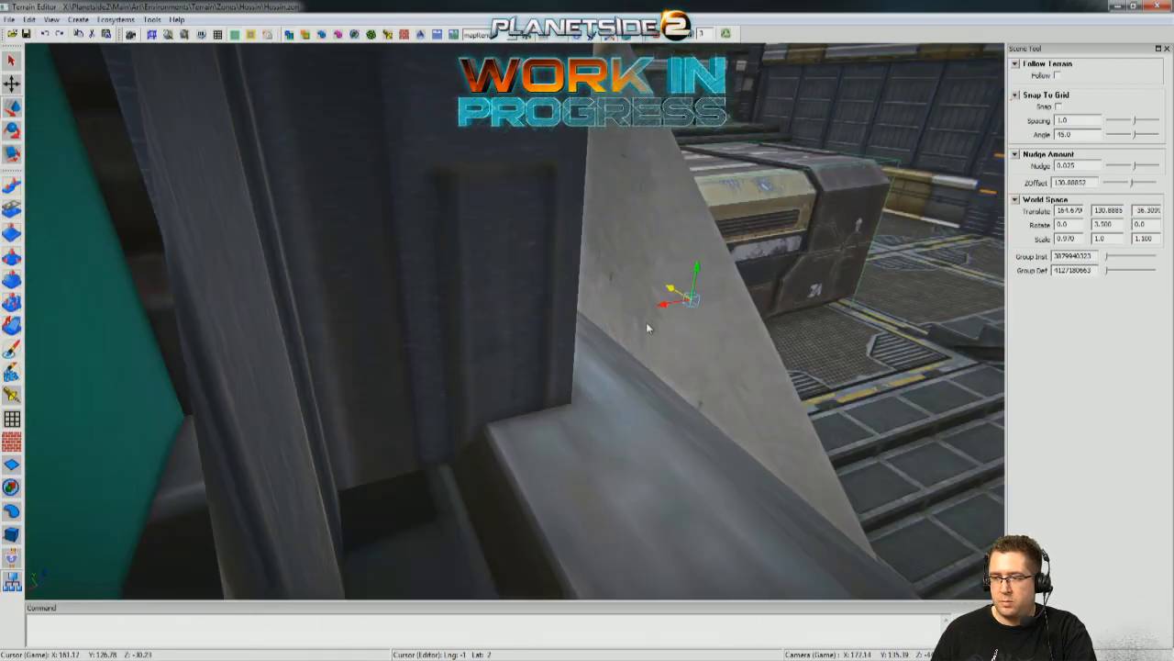
drag(661, 310, 167, 377)
key(w)
right_drag(167, 377, 675, 247)
key(s)
drag(746, 151, 435, 269)
key(w)
right_drag(435, 269, 386, 339)
Scale the container copy in the passage to 0.750 by 0.790 by 0.880.
key(r)
drag(393, 311, 376, 338)
key(w)
right_drag(376, 338, 376, 338)
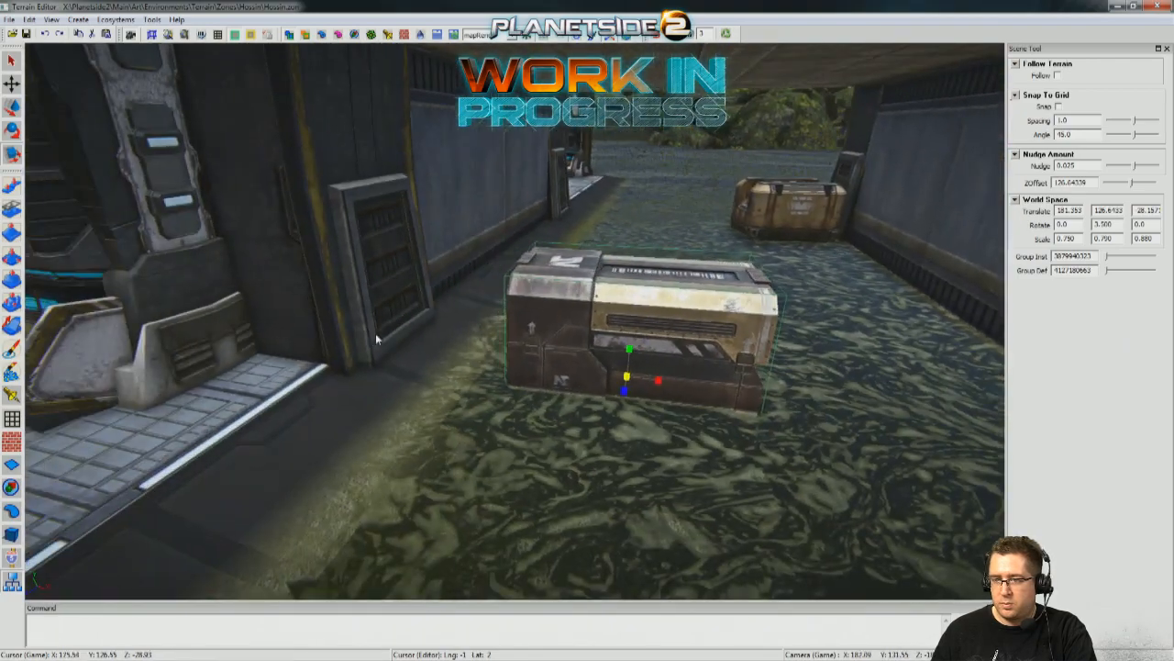
Lower the container copy to Y 126.458, shift it to X 187.197, Z -26.219 and rotate it to about Y -34.
right_drag(645, 372, 645, 372)
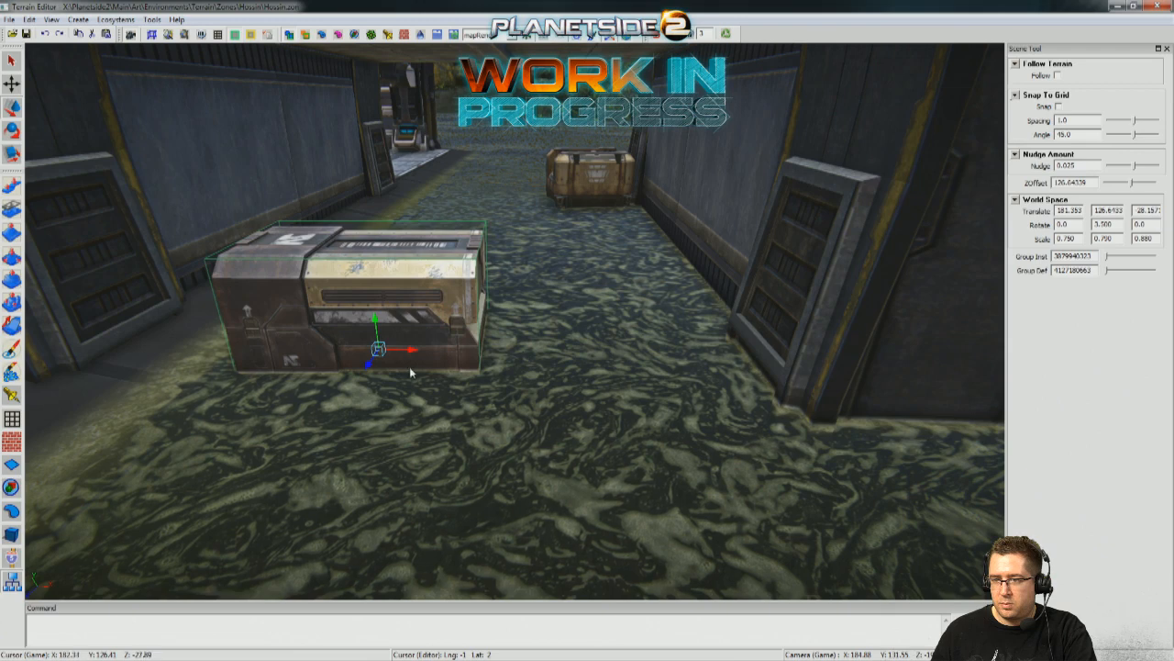
drag(367, 370, 395, 409)
drag(435, 346, 700, 431)
right_drag(691, 385, 688, 368)
mouse_move(371, 182)
mouse_down()
mouse_move(371, 212)
mouse_move(370, 202)
mouse_up()
right_drag(371, 202, 498, 367)
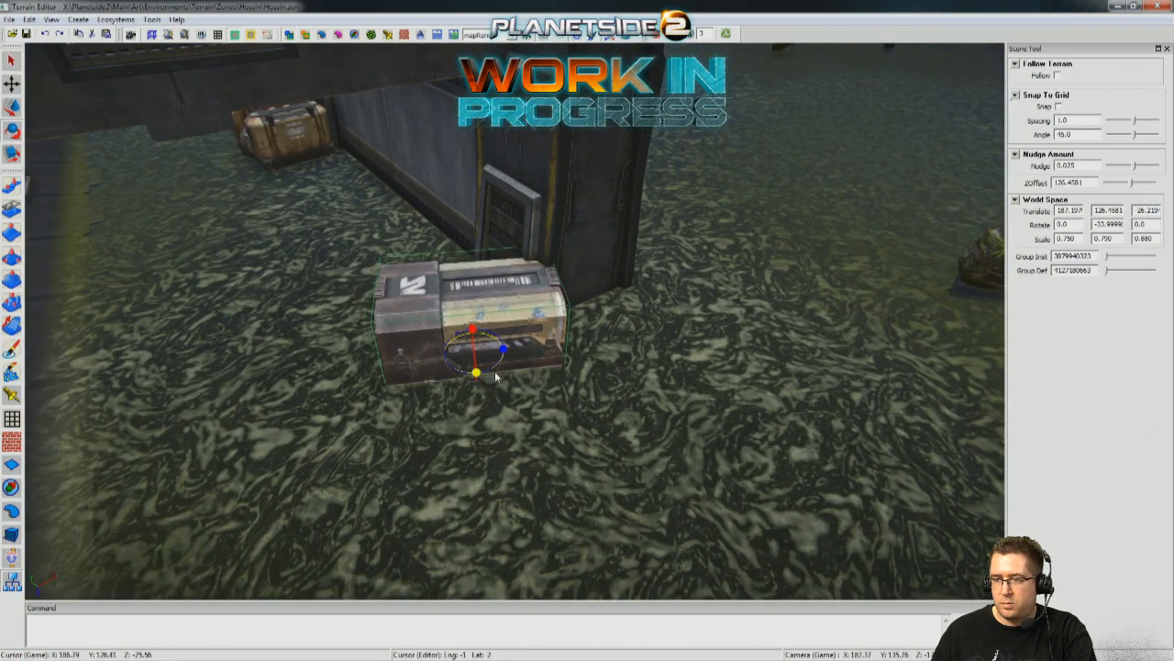
Rotate the container copy to about Y -84 and move it beside the walkway near X 179.735, Z -27.462.
drag(642, 366, 191, 507)
key(w)
right_drag(191, 507, 874, 456)
drag(688, 412, 614, 402)
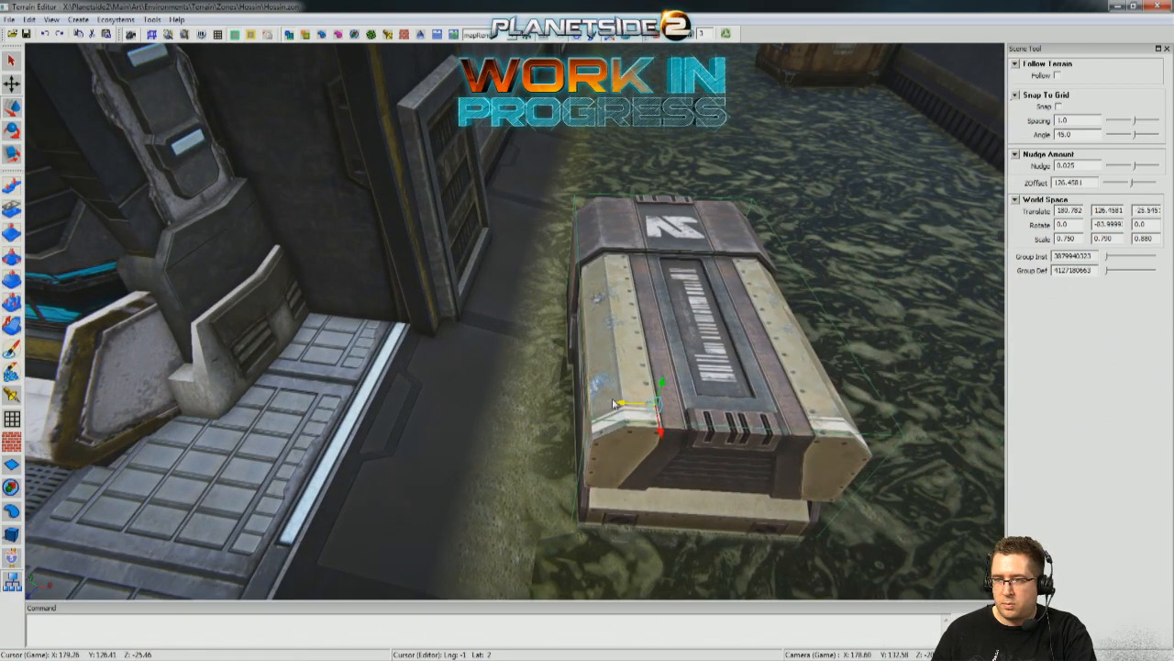
drag(658, 442, 680, 345)
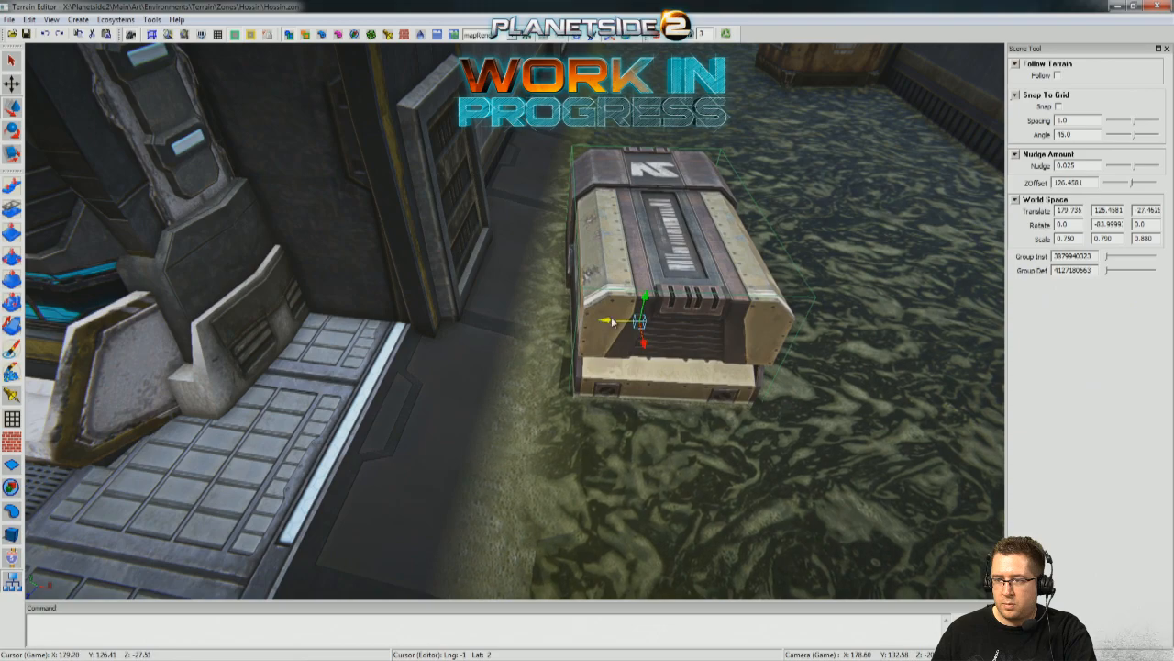
Nudge the container to X 180.075, Z -27.497 and place a duplicate of it in the open water by the garage's outer wall.
drag(612, 321, 630, 328)
right_drag(710, 384, 713, 384)
click(624, 375)
right_drag(624, 374, 614, 371)
click(497, 309)
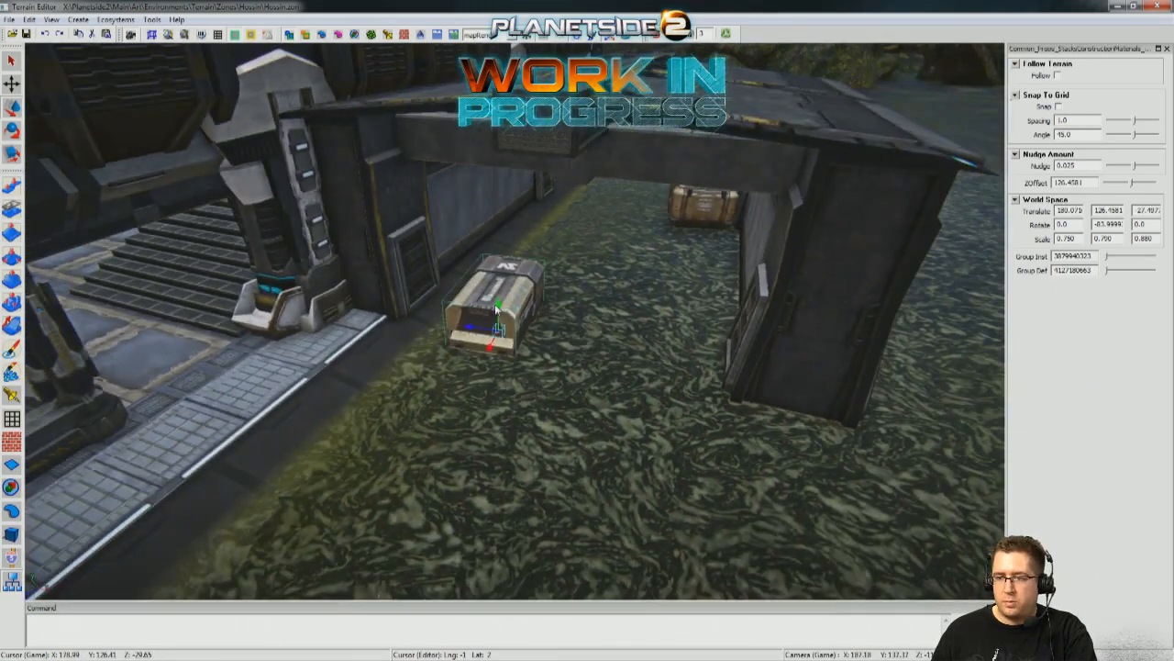
drag(401, 448, 784, 583)
right_drag(783, 584, 551, 349)
Duplicate the passage crate to X 192.109, Z -52.683 outside the garage's opposite end, rotated to Y 39.5.
click(467, 202)
mouse_move(571, 292)
right_down()
mouse_move(581, 299)
mouse_move(624, 275)
mouse_move(582, 310)
right_up()
shift+drag(563, 262, 551, 450)
right_drag(551, 450, 478, 377)
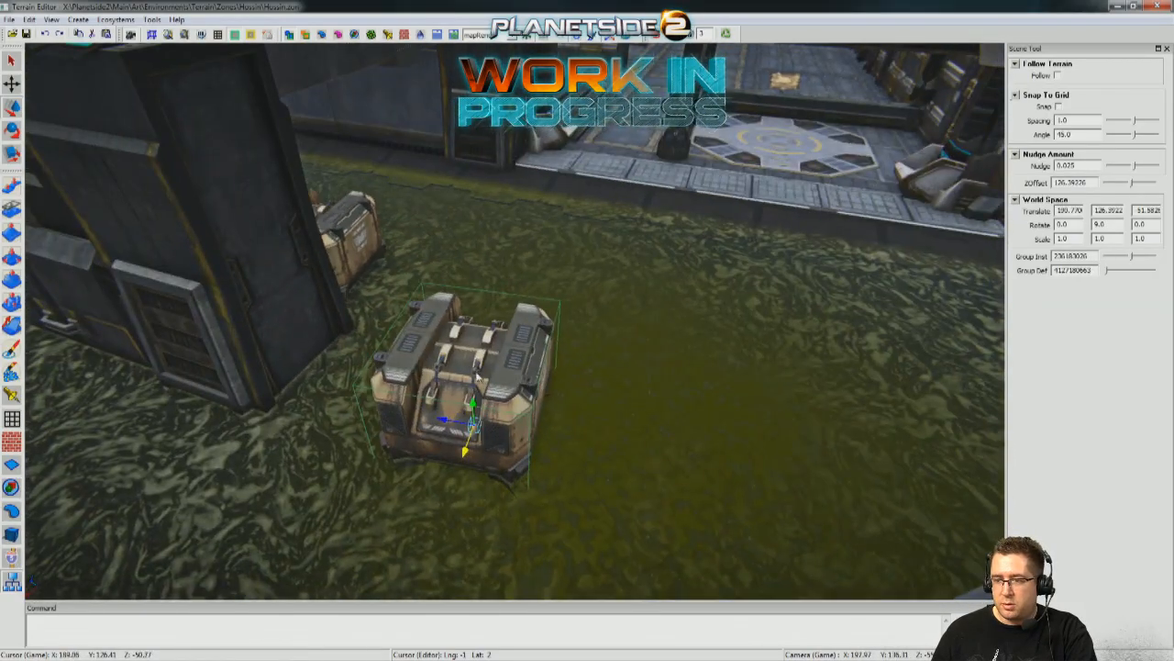
drag(478, 449, 476, 424)
right_drag(520, 502, 644, 39)
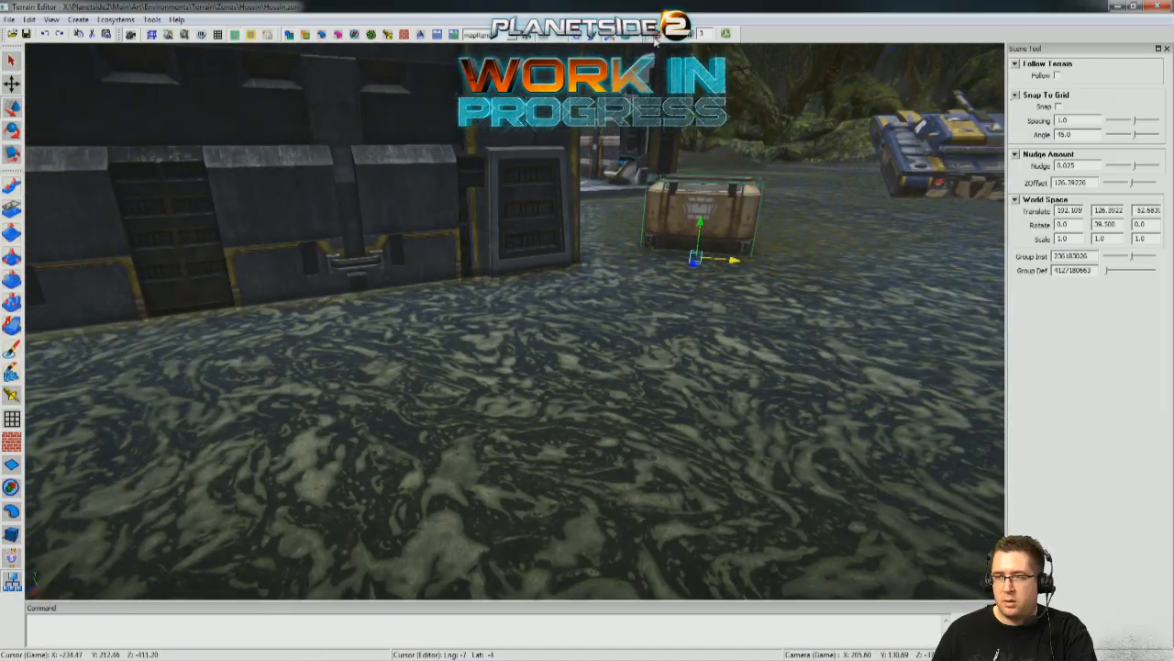
Scale the container beside the walkway to 0.960 by 1.0 by 1.090 and raise it to Y 126.472.
key(w)
key(w)
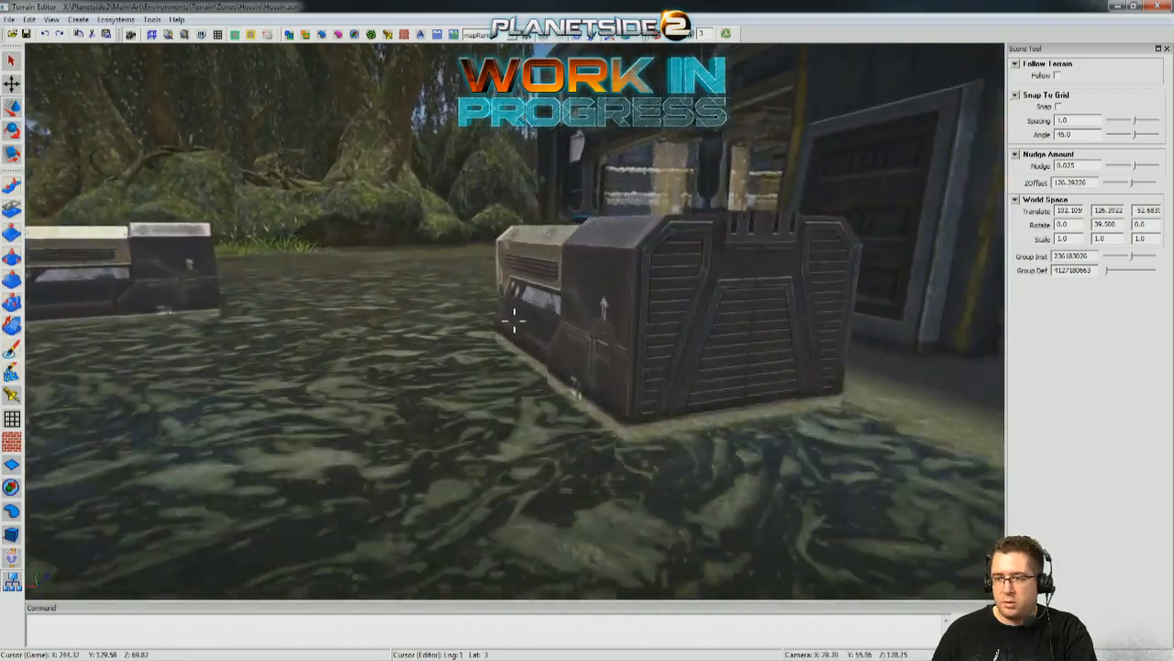
key(w)
click(514, 320)
click(551, 300)
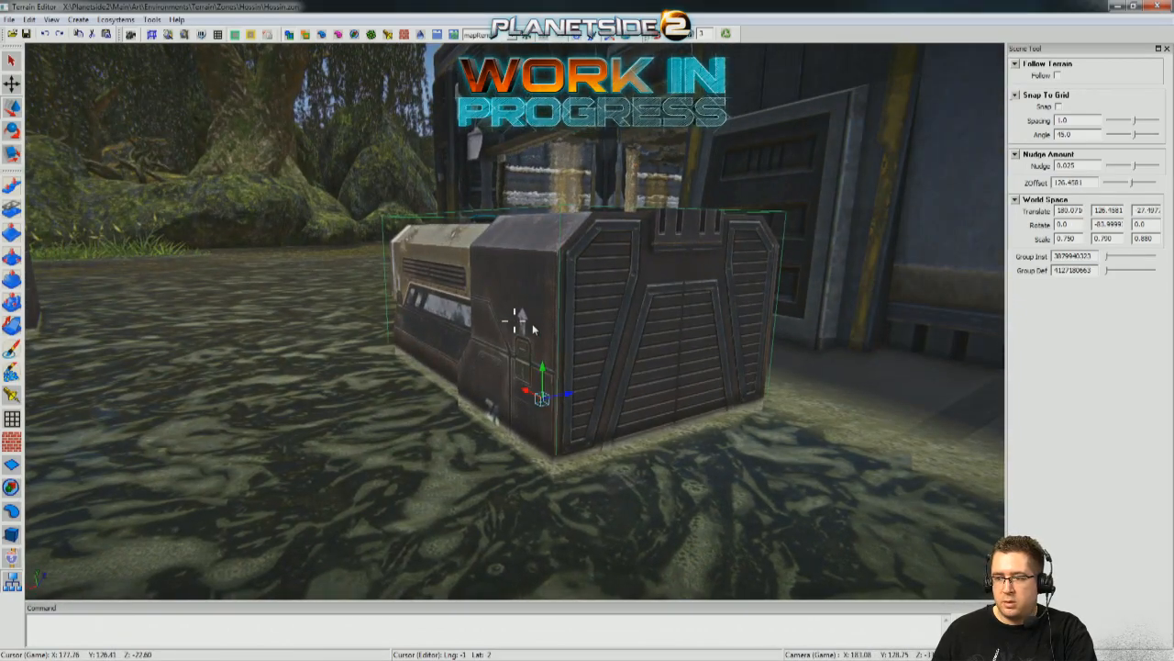
key(w)
drag(559, 395, 554, 397)
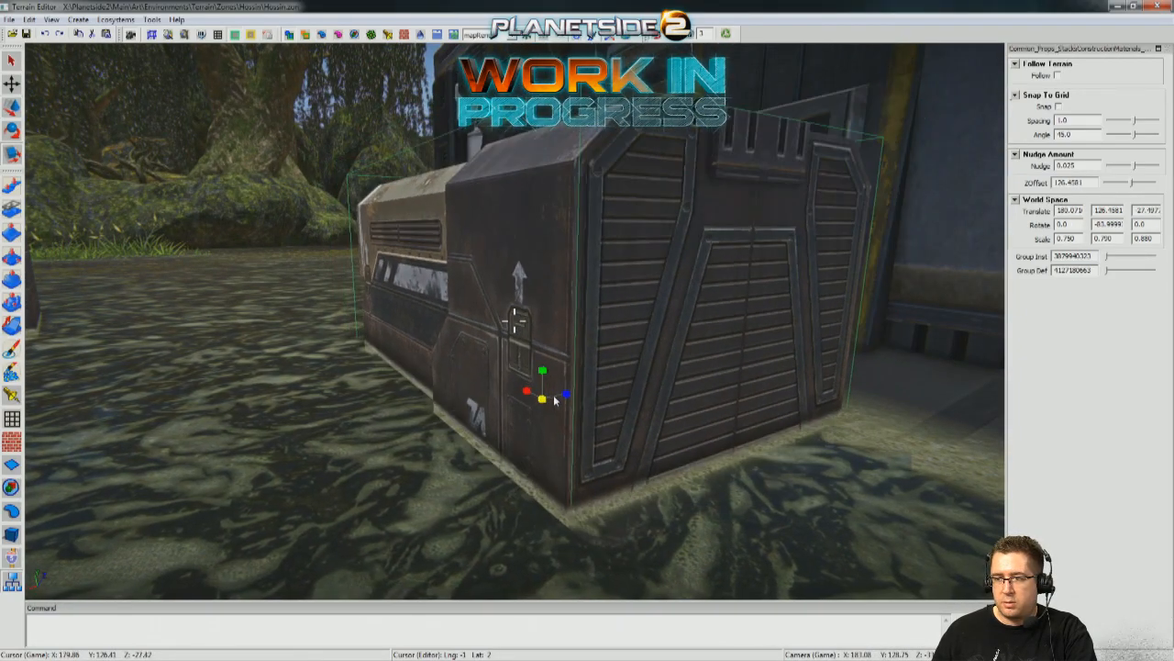
middle_drag(514, 321, 514, 320)
key(w)
middle_drag(642, 220, 578, 332)
drag(577, 336, 576, 347)
middle_drag(576, 348, 568, 333)
key(r)
click(723, 454)
mouse_move(723, 454)
middle_down()
mouse_move(862, 445)
mouse_move(725, 431)
middle_up()
mouse_move(640, 197)
middle_down()
mouse_move(514, 207)
mouse_move(605, 211)
mouse_move(592, 206)
mouse_move(620, 197)
middle_up()
Review the containers and crates around the garage opening from player height.
middle_drag(587, 321, 886, 299)
key(w)
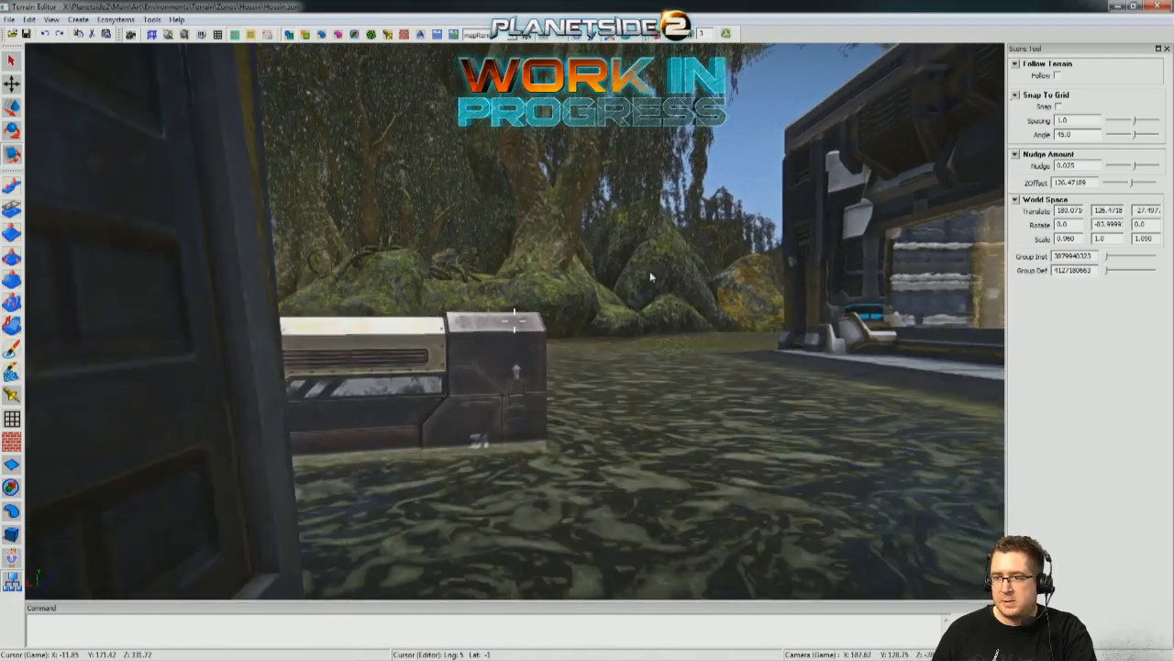
key(w)
middle_drag(651, 277, 623, 66)
key(s)
middle_drag(514, 320, 481, 221)
key(w)
click(482, 213)
key(s)
key(w)
Duplicate the crate to X 180.979, Z -6.371 near the building's corner pillar and adjust its rotation.
shift+drag(499, 264, 720, 521)
middle_drag(720, 521, 673, 514)
middle_drag(643, 406, 878, 527)
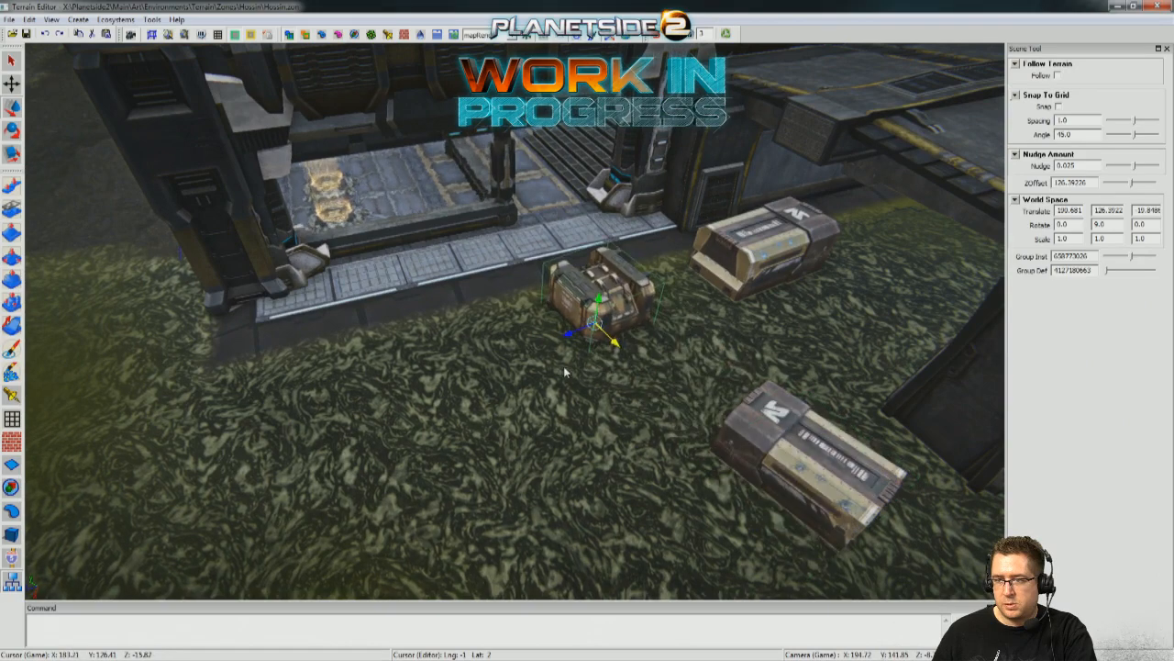
middle_drag(285, 362, 447, 469)
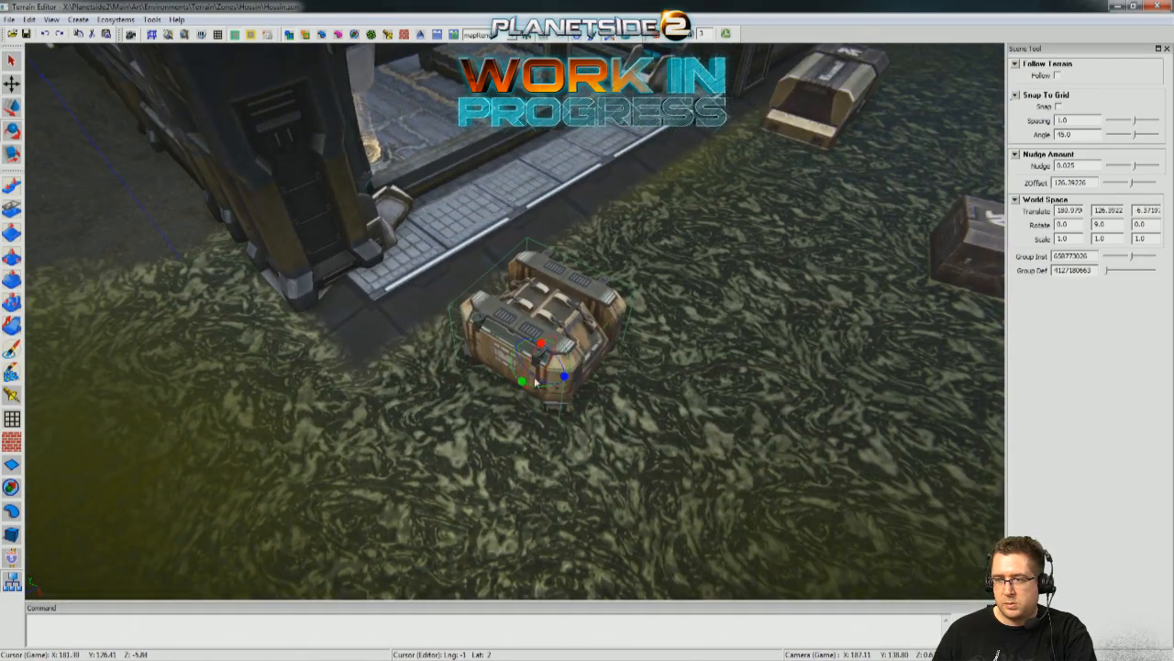
drag(657, 405, 602, 409)
Place a container duplicate at X 187.919, Z -67.991 past the tank, rotated to about Y -29 and scaled to 1.290 by 1.330 by 1.420.
middle_drag(789, 404, 576, 263)
click(508, 195)
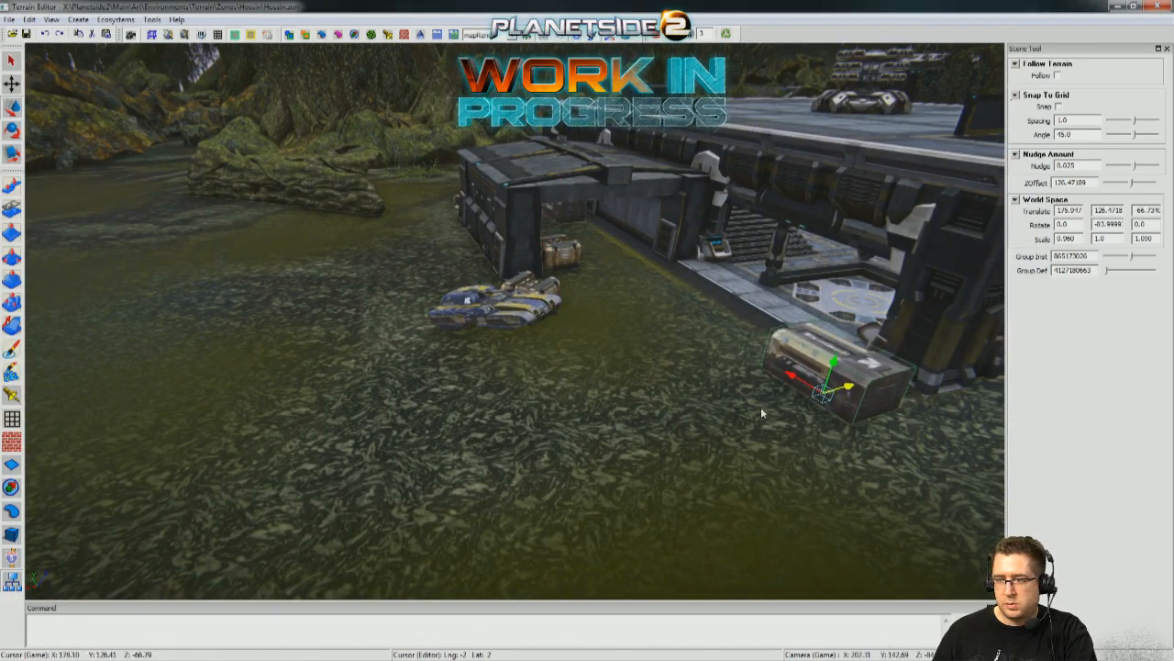
drag(699, 431, 724, 432)
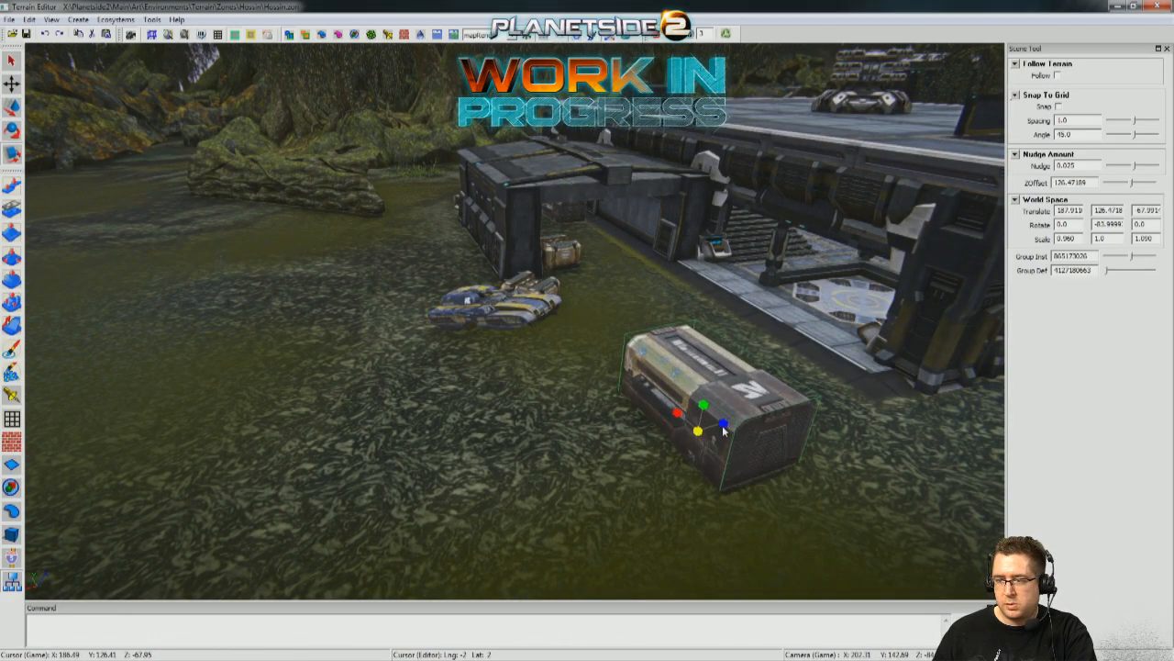
middle_drag(769, 416, 427, 516)
drag(425, 441, 504, 424)
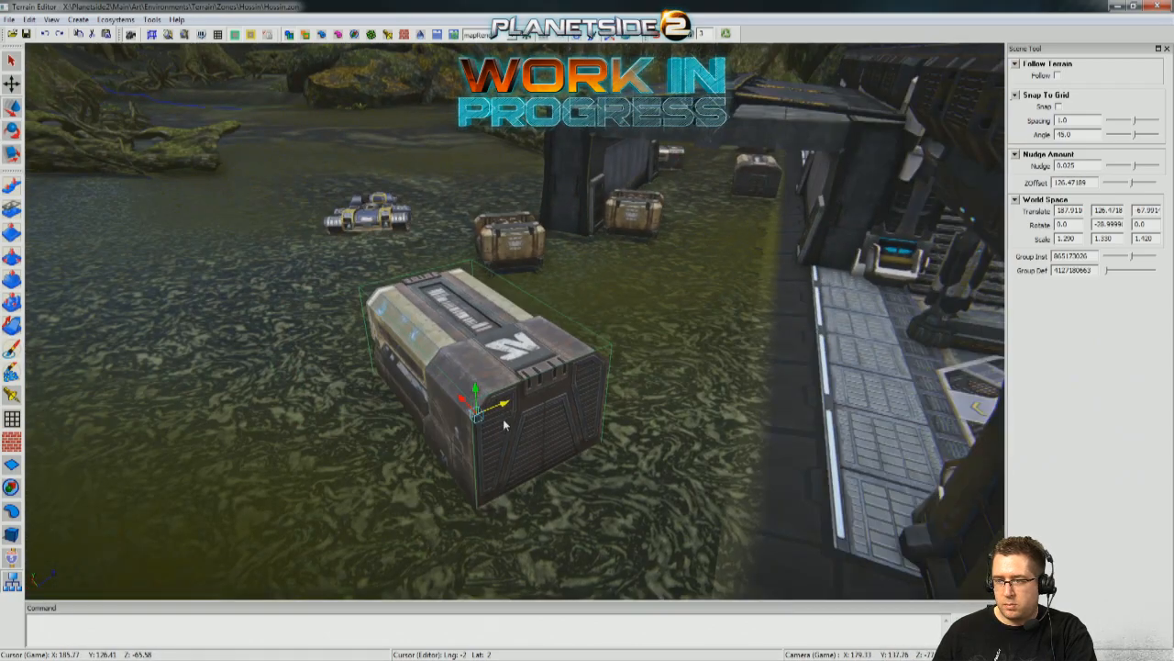
Move the enlarged container to about X 181.11, Z -73.66 off the building's outer corner.
middle_drag(525, 473, 465, 431)
click(455, 412)
drag(445, 375, 581, 303)
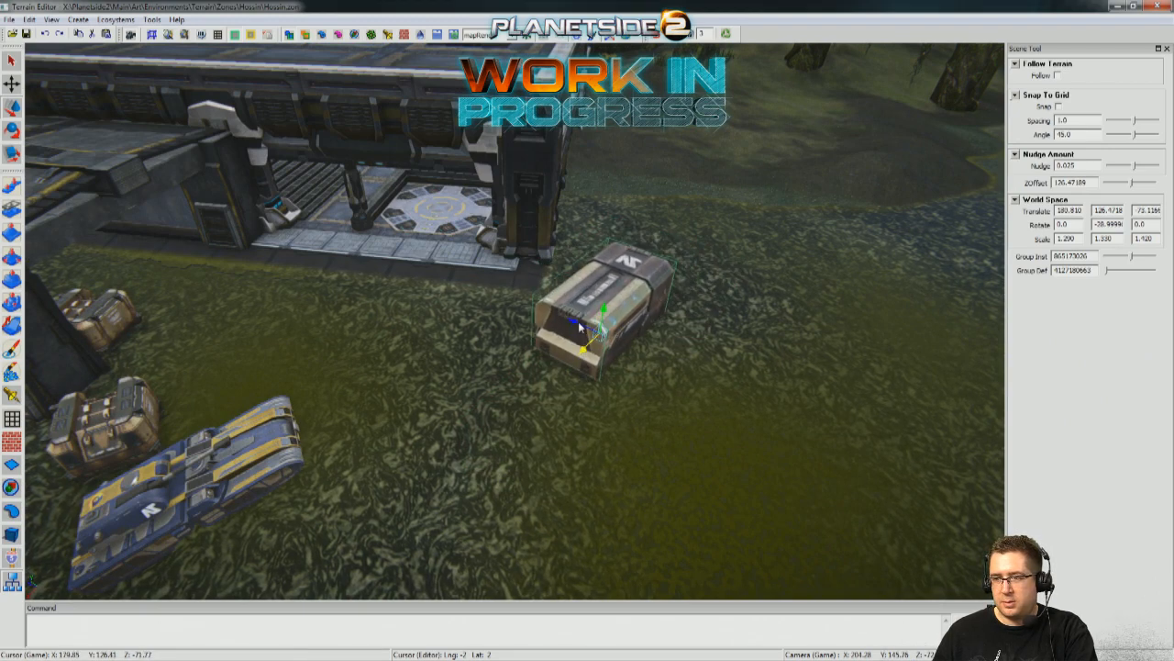
right_drag(637, 434, 887, 184)
right_drag(595, 158, 550, 164)
Review the new cover along the building's waterside from player height, peeking around the crate by the corner pillar.
right_drag(515, 320, 450, 358)
right_drag(515, 320, 542, 312)
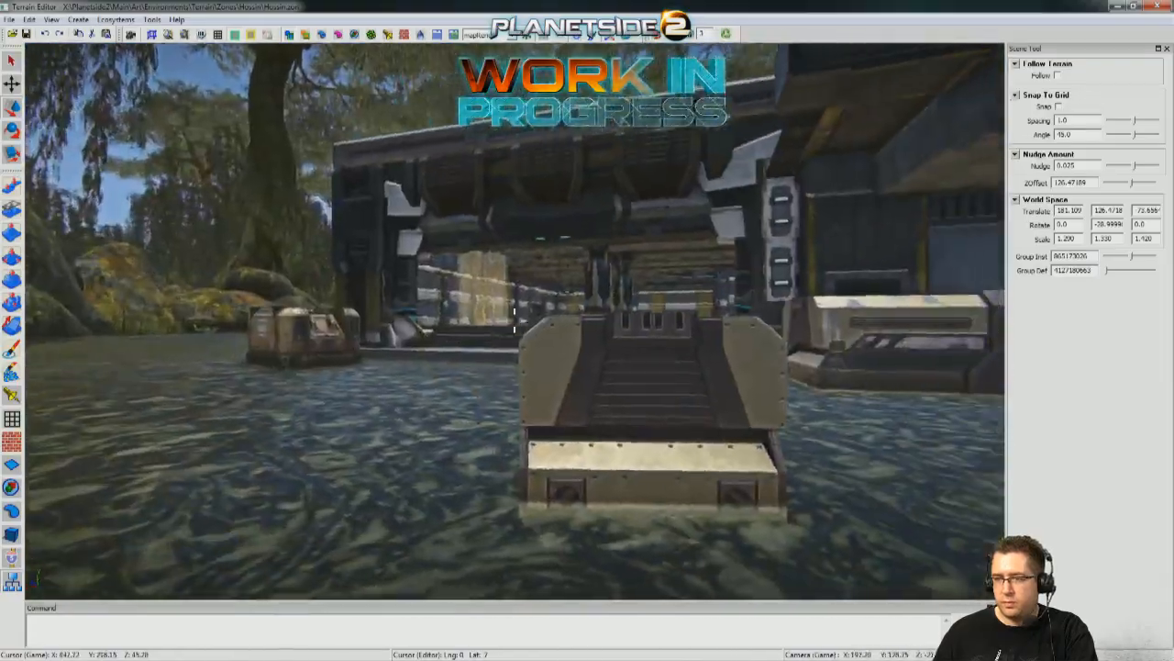
right_drag(515, 320, 519, 319)
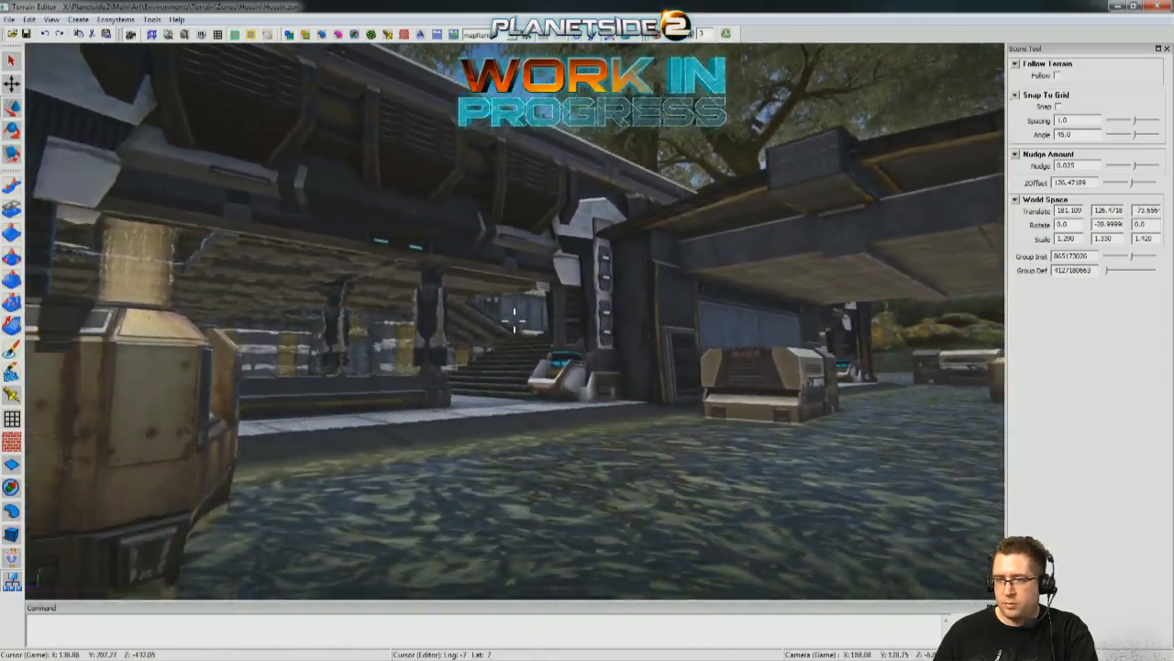
key(d)
key(a)
key(d)
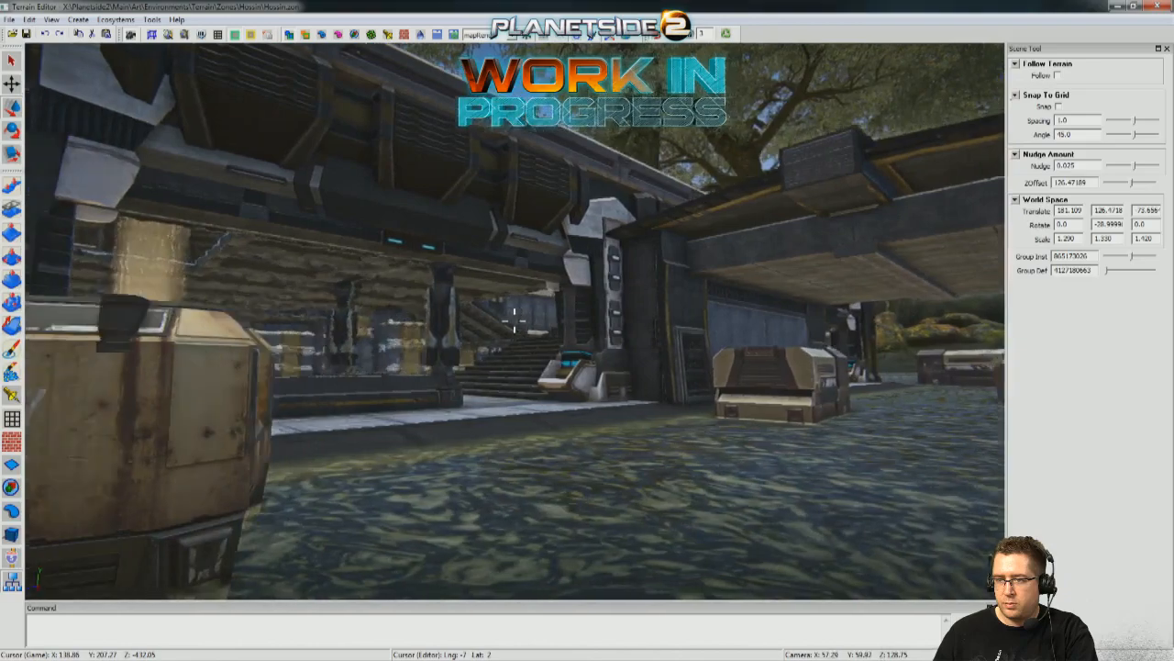
key(a)
key(d)
key(a)
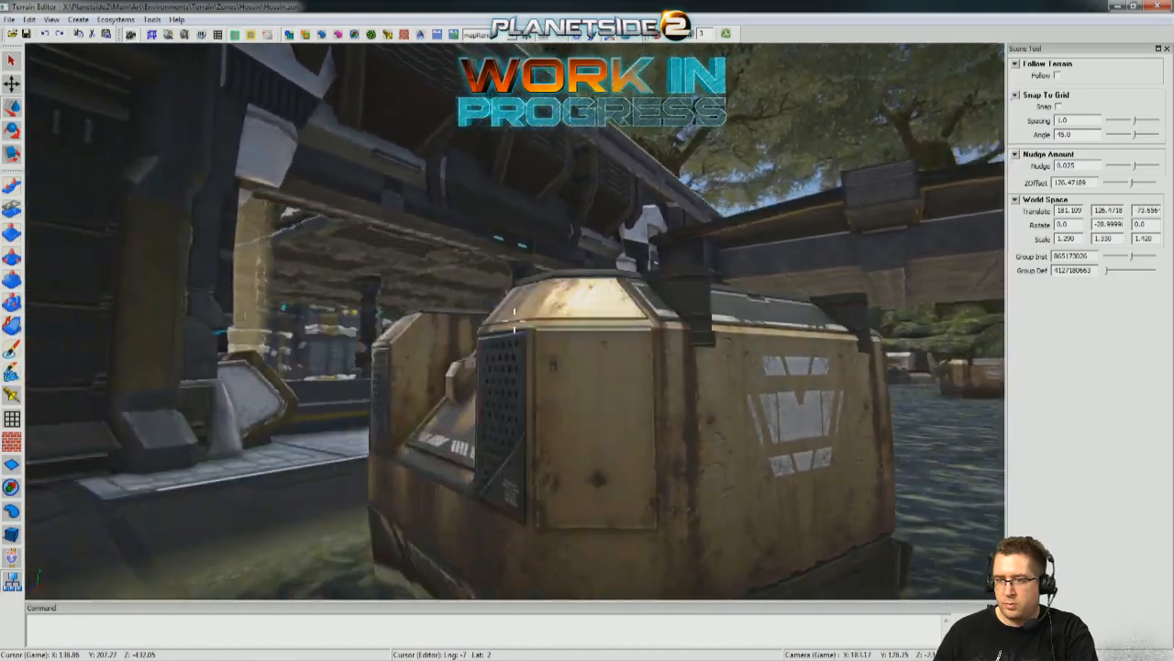
right_drag(515, 320, 596, 320)
key(d)
key(a)
key(d)
key(s)
Inspect the outpost's cover layout from above and select the tank near the crates.
right_drag(275, 165, 360, 189)
right_drag(473, 378, 532, 353)
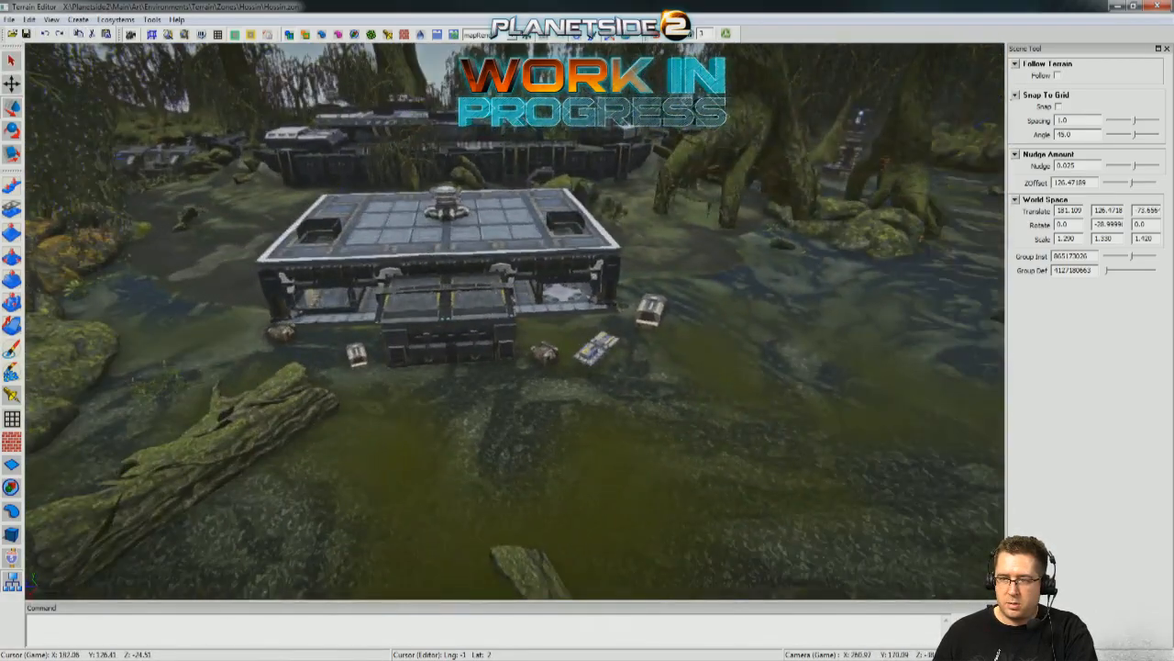
key(w)
right_drag(533, 354, 454, 405)
key(s)
right_drag(393, 439, 447, 469)
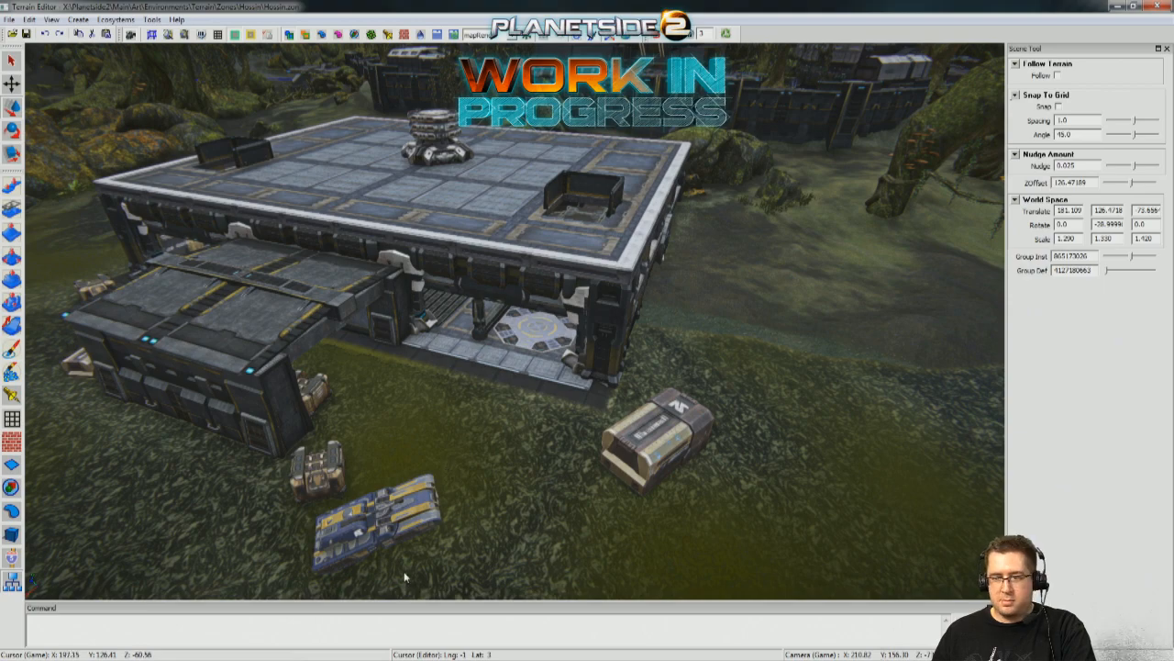
right_drag(468, 496, 509, 474)
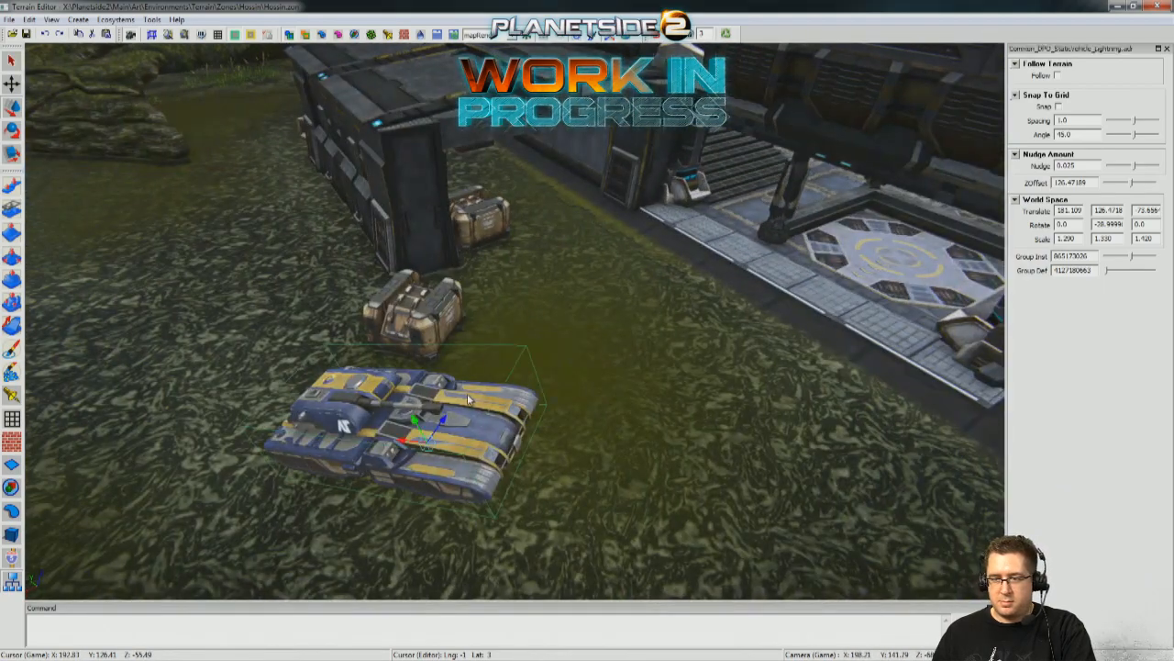
Delete the tank standing beside the crates outside the building.
key(Delete)
scroll(468, 398, down, 5)
right_drag(468, 398, 499, 396)
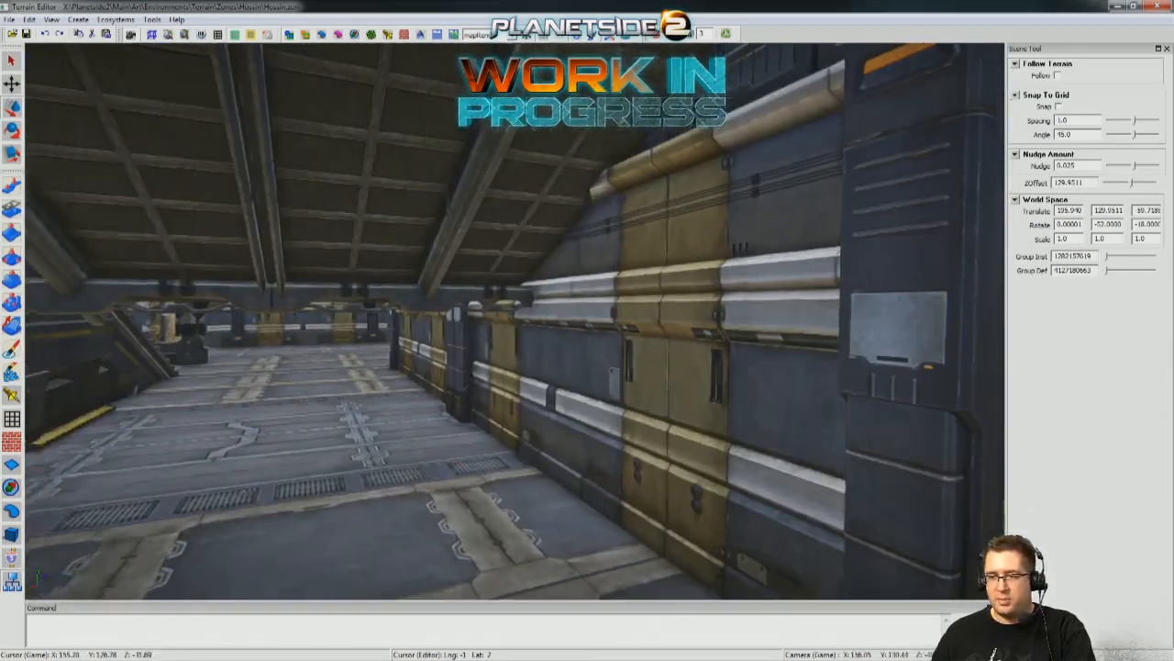
Place a metal utility box on the mud slope outside the building's doorway wall.
key(s)
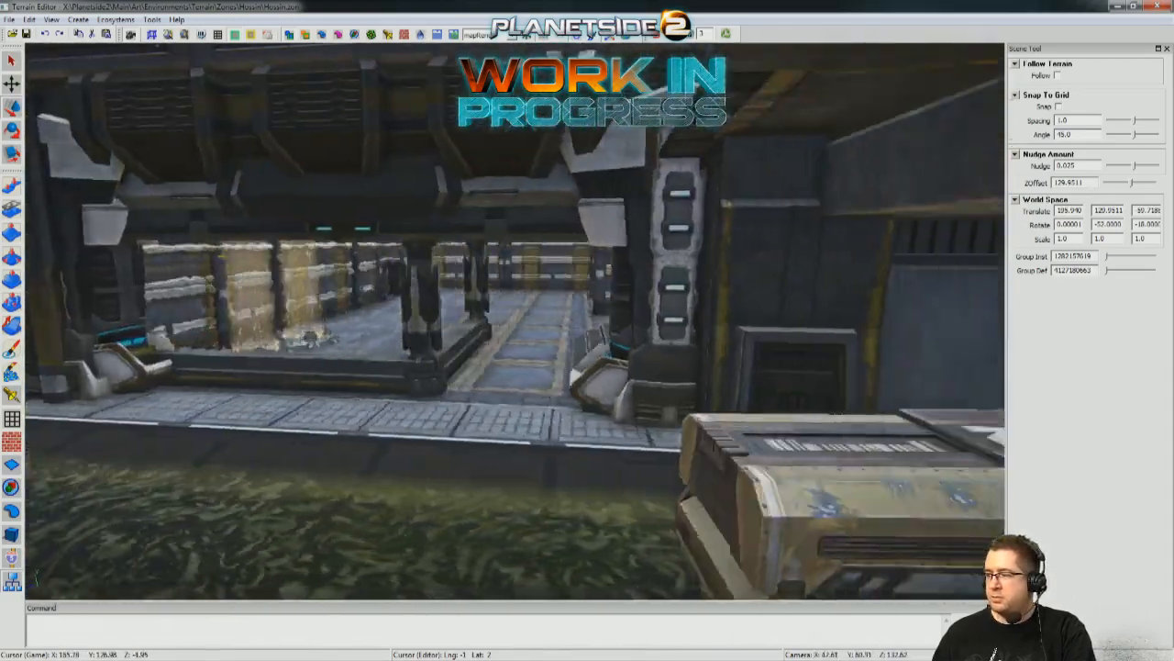
right_drag(514, 321, 784, 337)
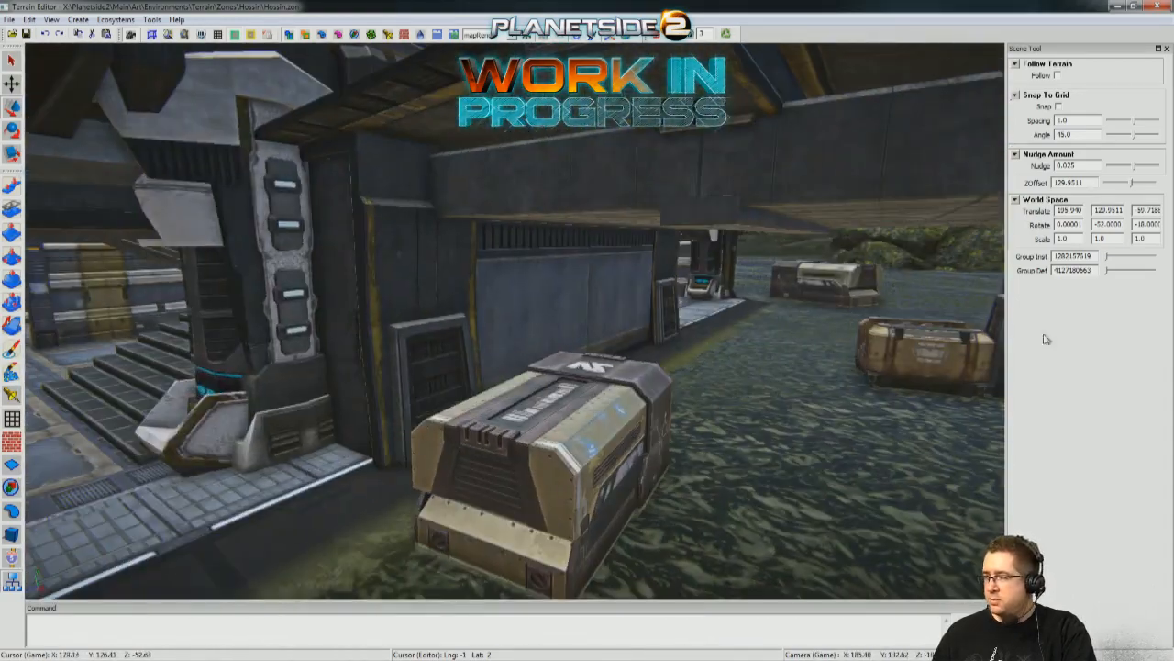
right_drag(470, 467, 674, 366)
right_click(430, 500)
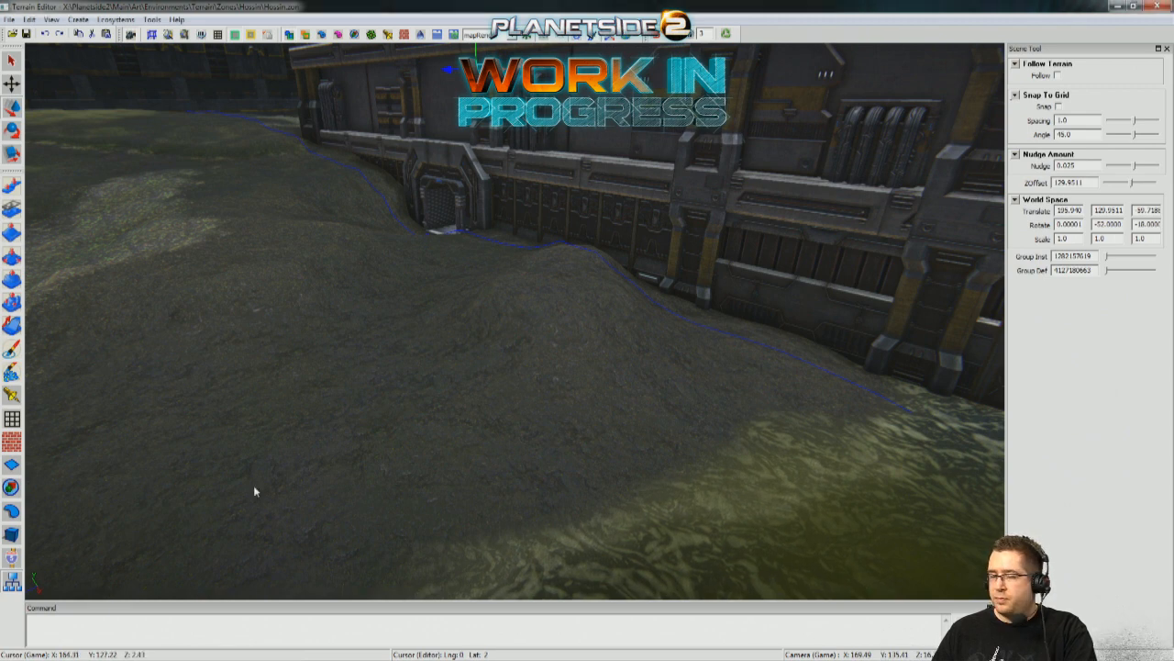
click(11, 536)
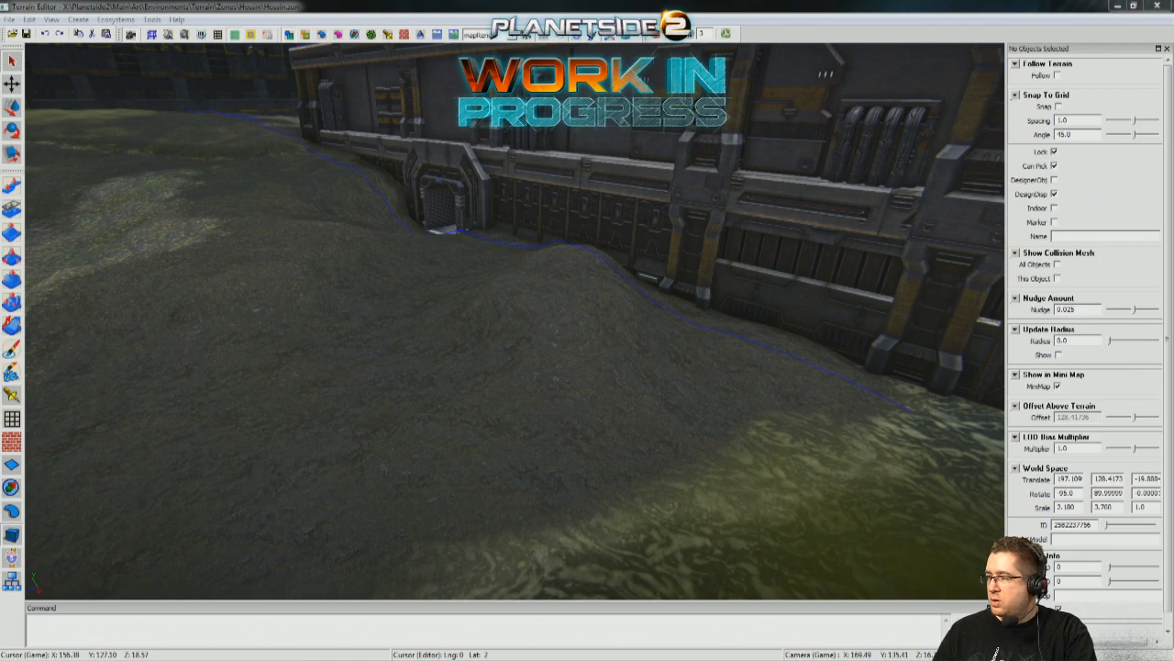
right_drag(679, 422, 830, 431)
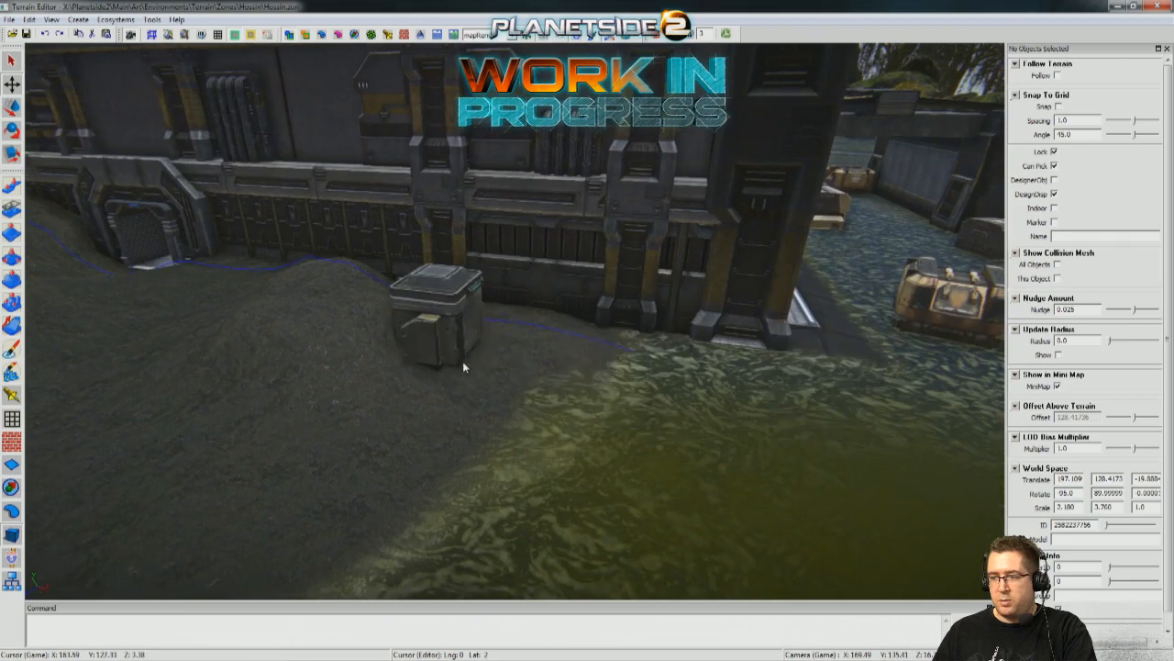
key(w)
right_drag(463, 363, 468, 356)
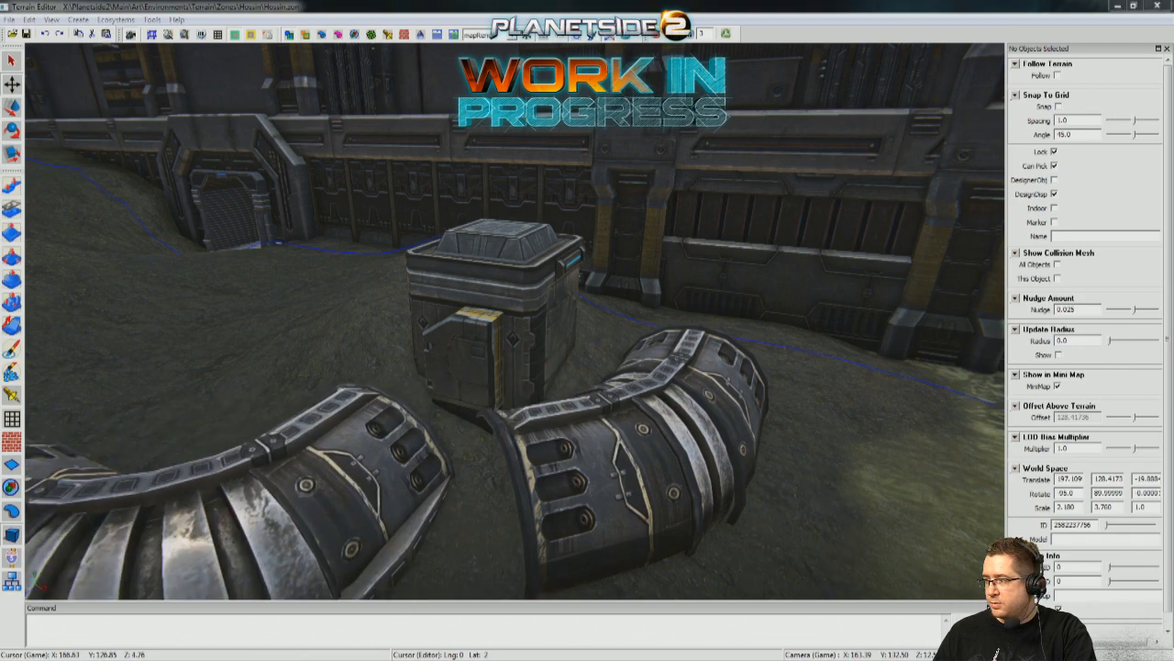
Add a straight ribbed section with blue panels beside the curved pieces on the slope and finish placing objects.
scroll(367, 413, down, 3)
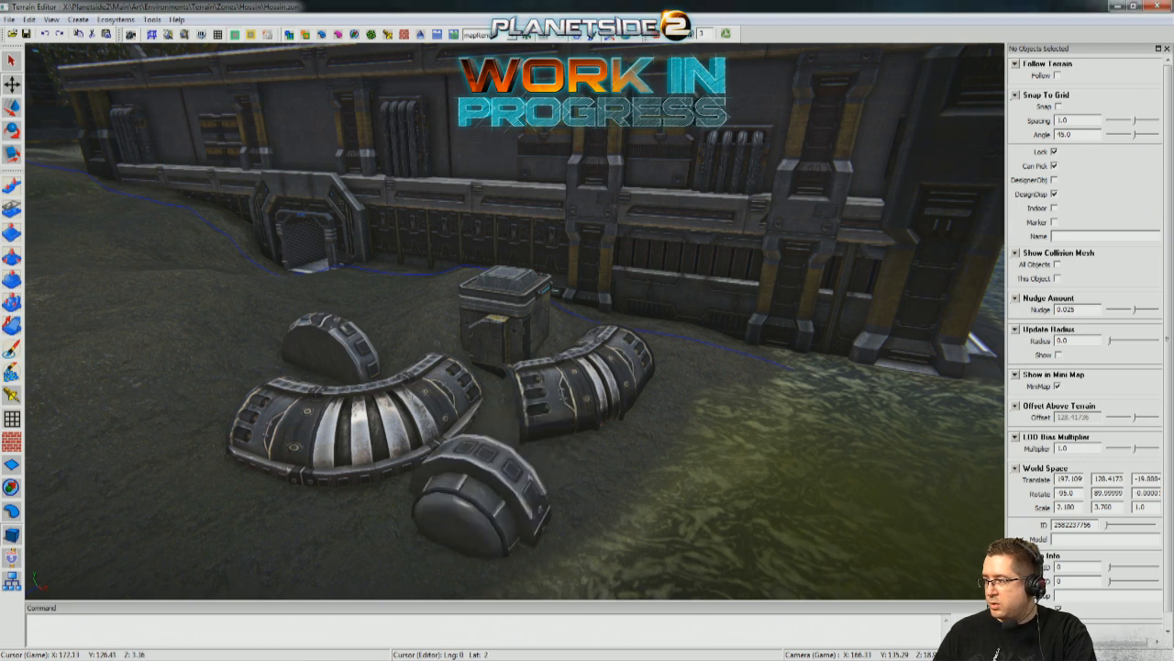
click(167, 367)
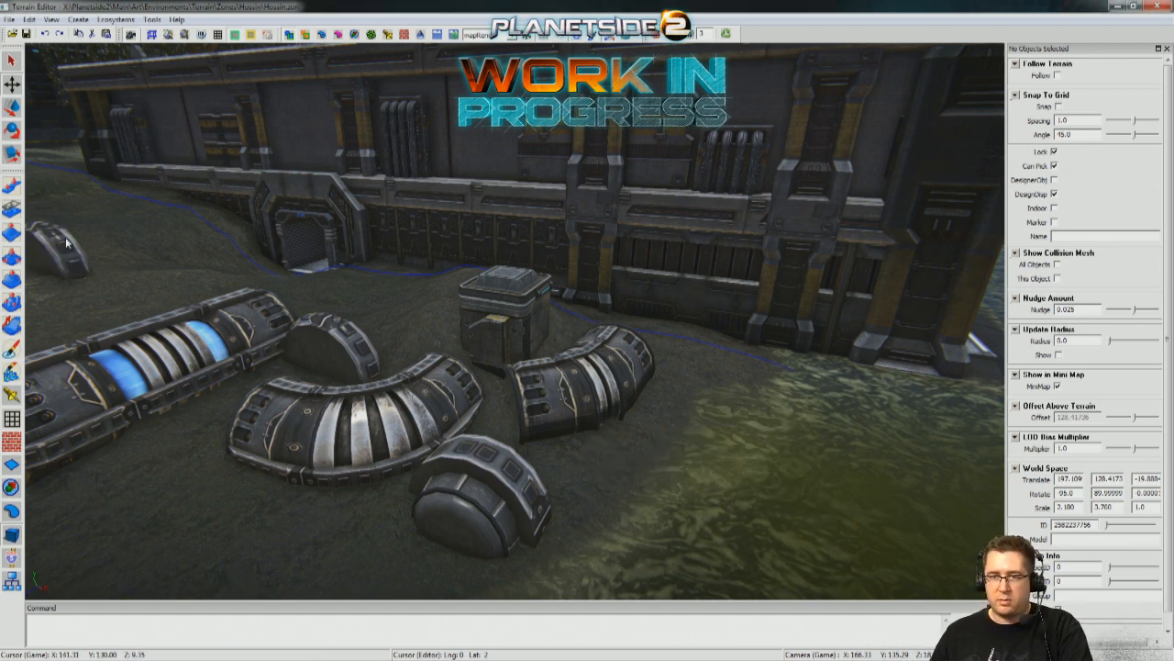
click(10, 62)
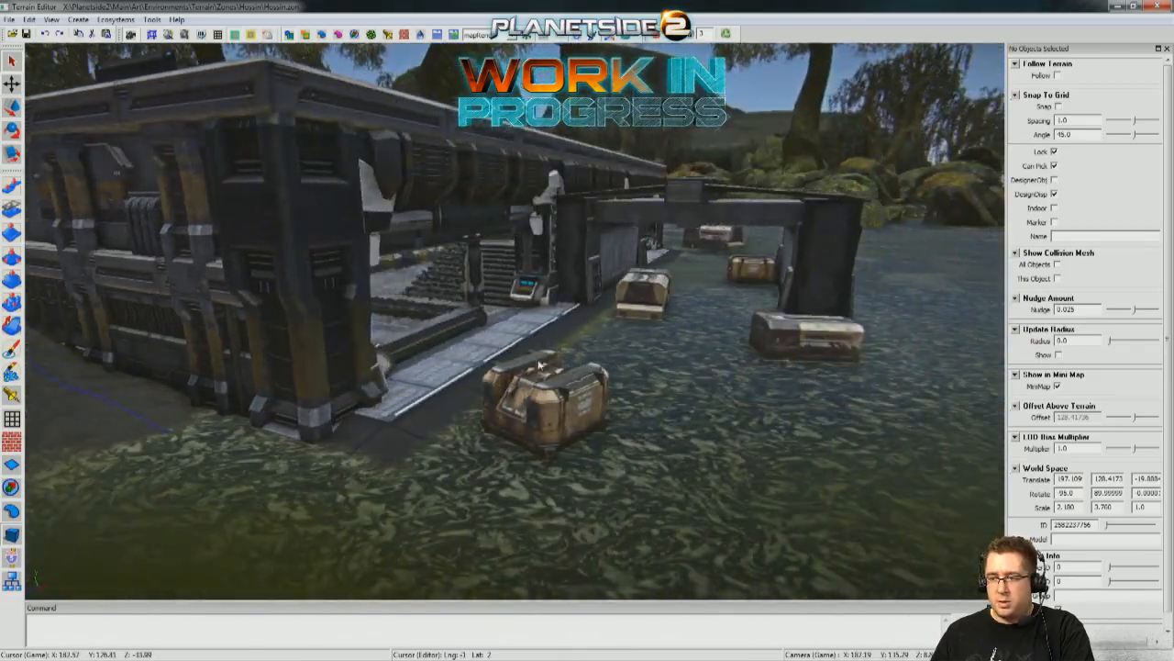
Duplicate the vehicle-parts container standing in the water beside the arch pillar.
key(w)
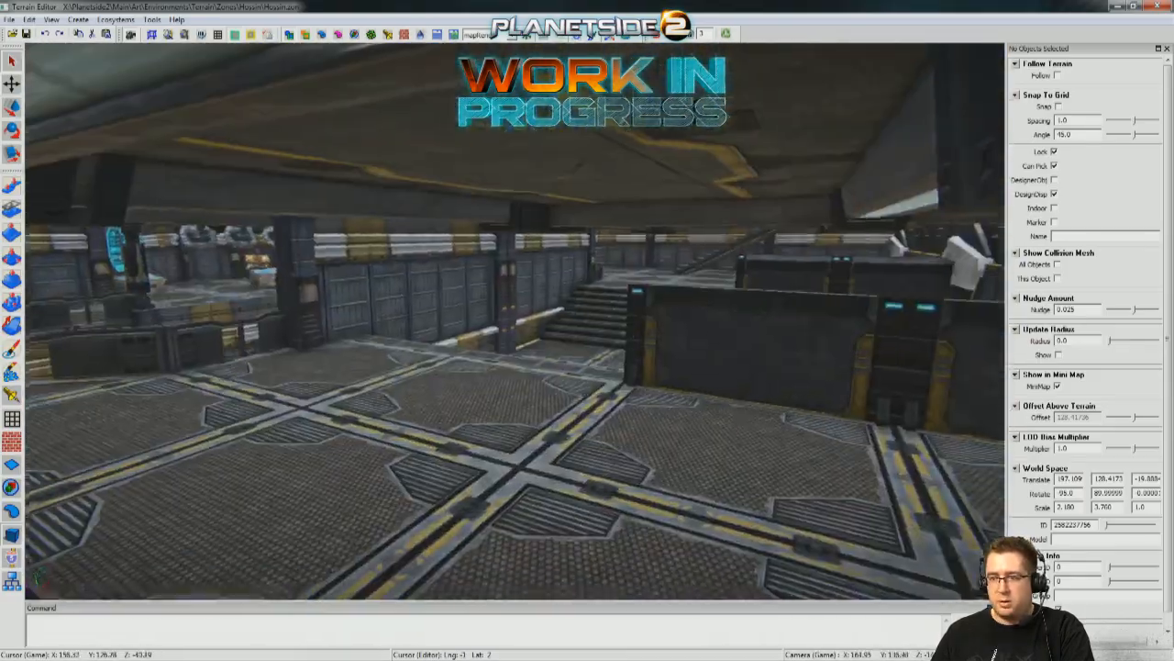
right_drag(588, 396, 732, 414)
key(w)
key(w)
click(690, 363)
key(s)
right_drag(690, 362, 647, 417)
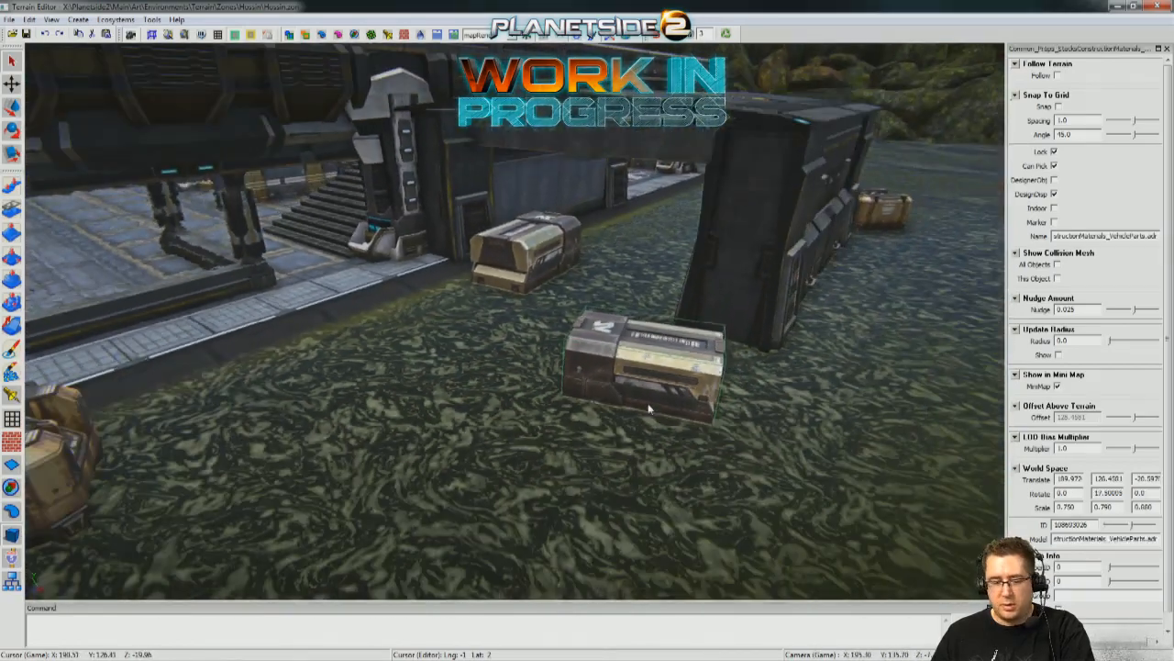
click(604, 355)
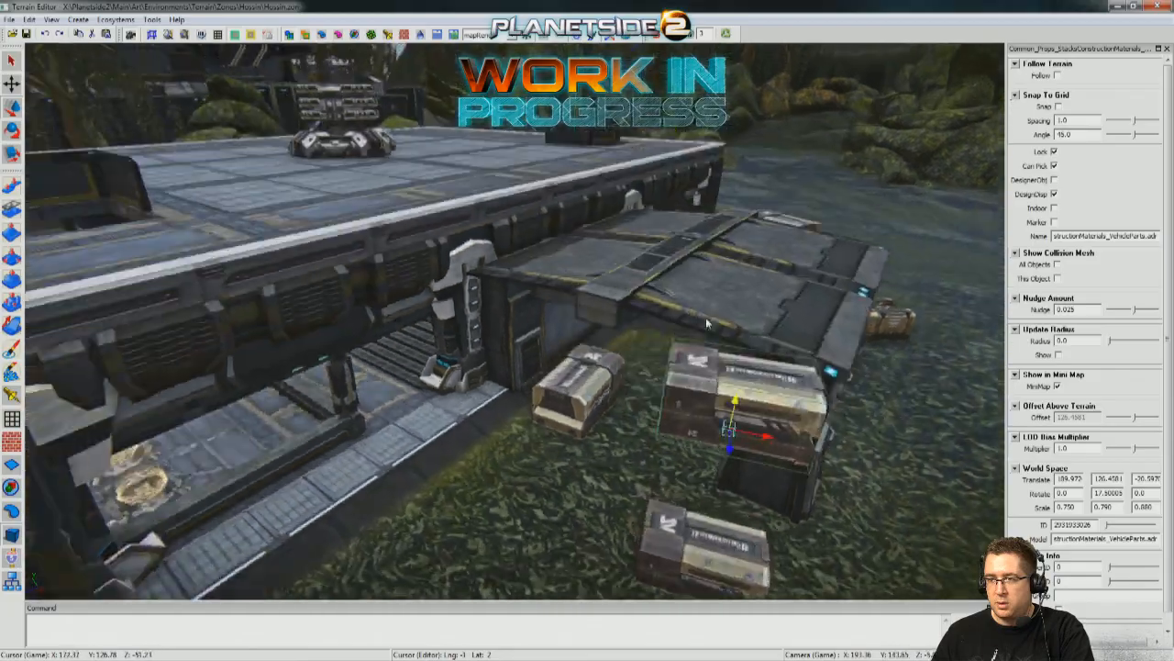
right_drag(706, 321, 665, 321)
drag(838, 443, 309, 339)
Move the vehicle-parts duplicate onto the building's raised grated floor at about X 162.15, Y 133.91, Z -15.19.
key(w)
right_drag(309, 339, 198, 310)
key(s)
key(s)
key(w)
key(w)
drag(491, 302, 605, 397)
key(a)
right_drag(450, 394, 569, 385)
Rotate the vehicle-parts container on the raised floor to about Y -28.5.
key(e)
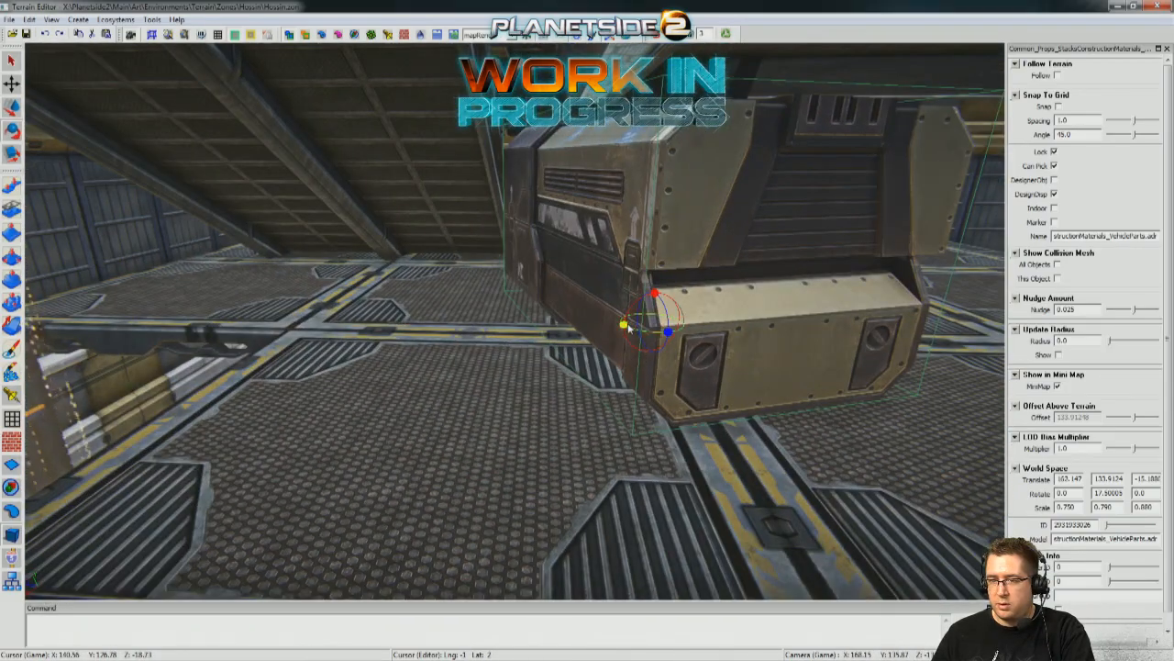
drag(629, 328, 573, 328)
key(d)
right_drag(572, 329, 468, 332)
key(w)
drag(462, 323, 594, 409)
key(a)
right_drag(595, 409, 780, 413)
click(917, 433)
drag(519, 216, 519, 232)
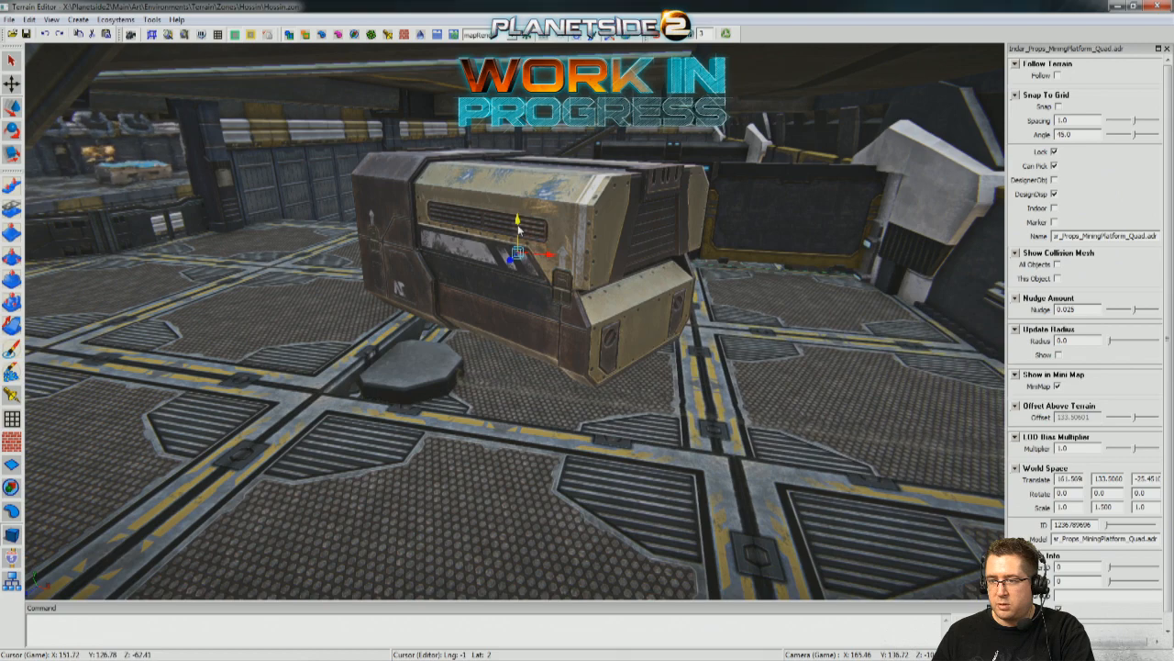
key(ctrl+z)
Lower the vehicle-parts container onto the grated floor at about Y 133.50.
click(498, 231)
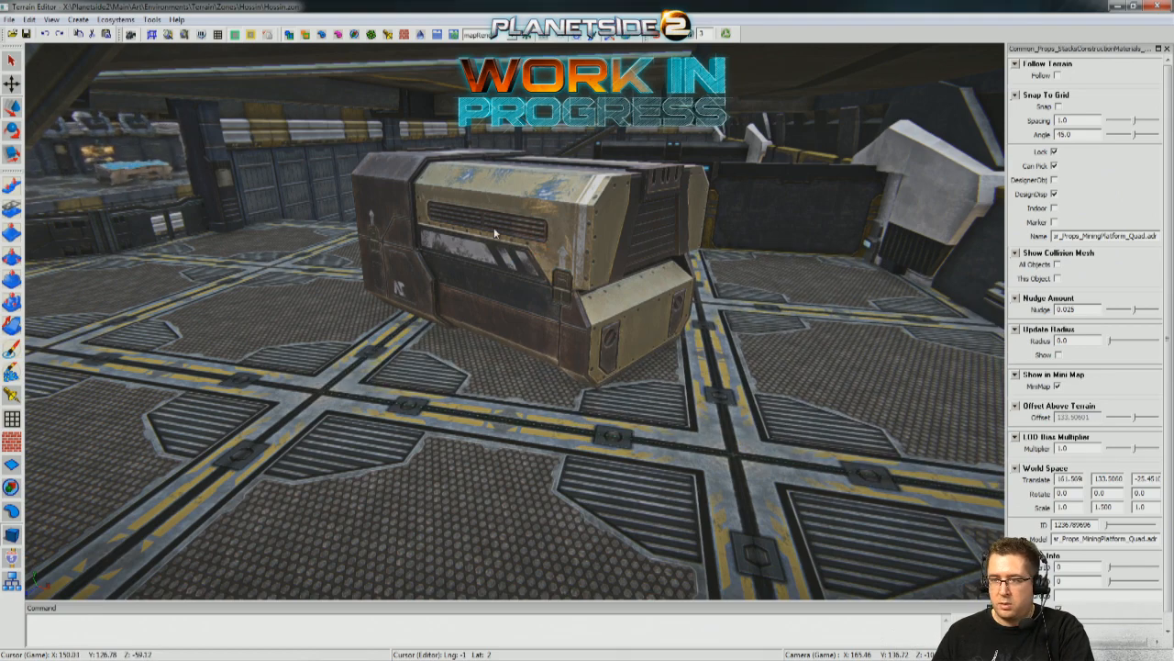
drag(515, 284, 510, 309)
click(661, 369)
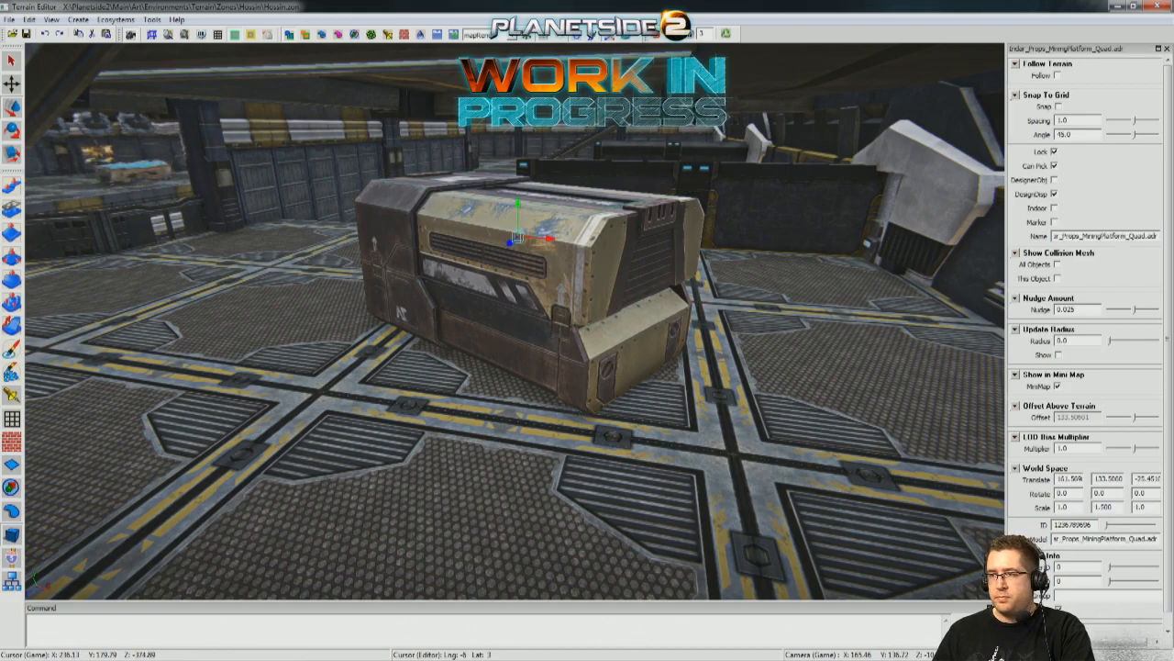
Review the vehicle-parts container from player height, walking around it and approaching it from the lower stairs.
scroll(657, 38, up, 2)
click(657, 38)
key(w)
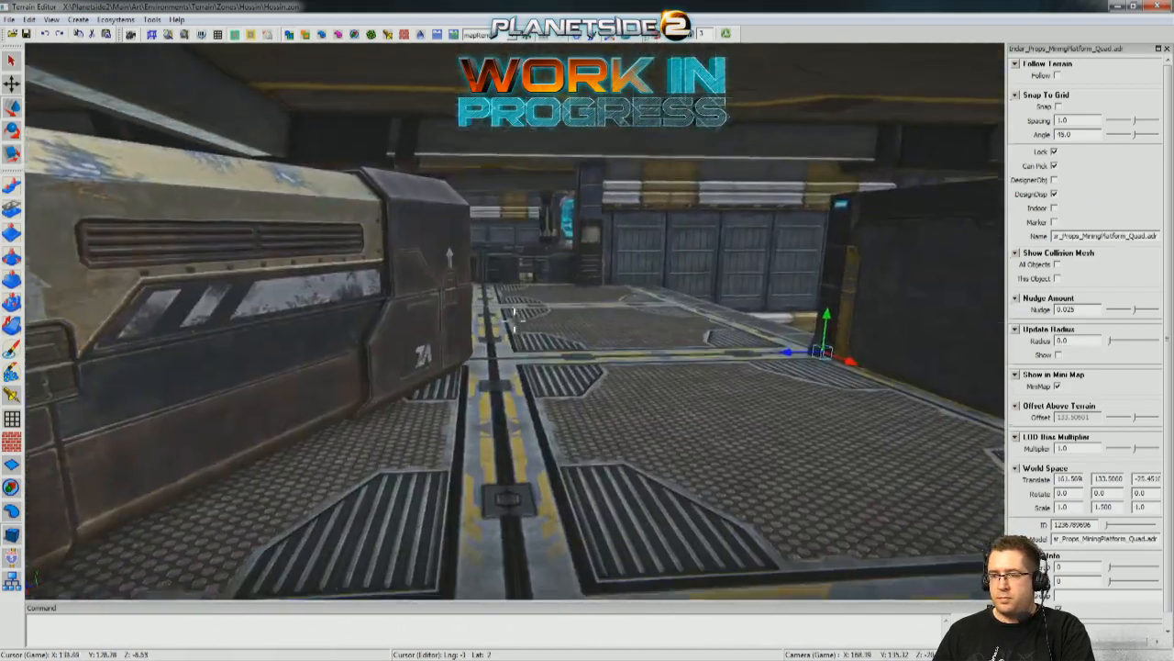
key(s)
key(w)
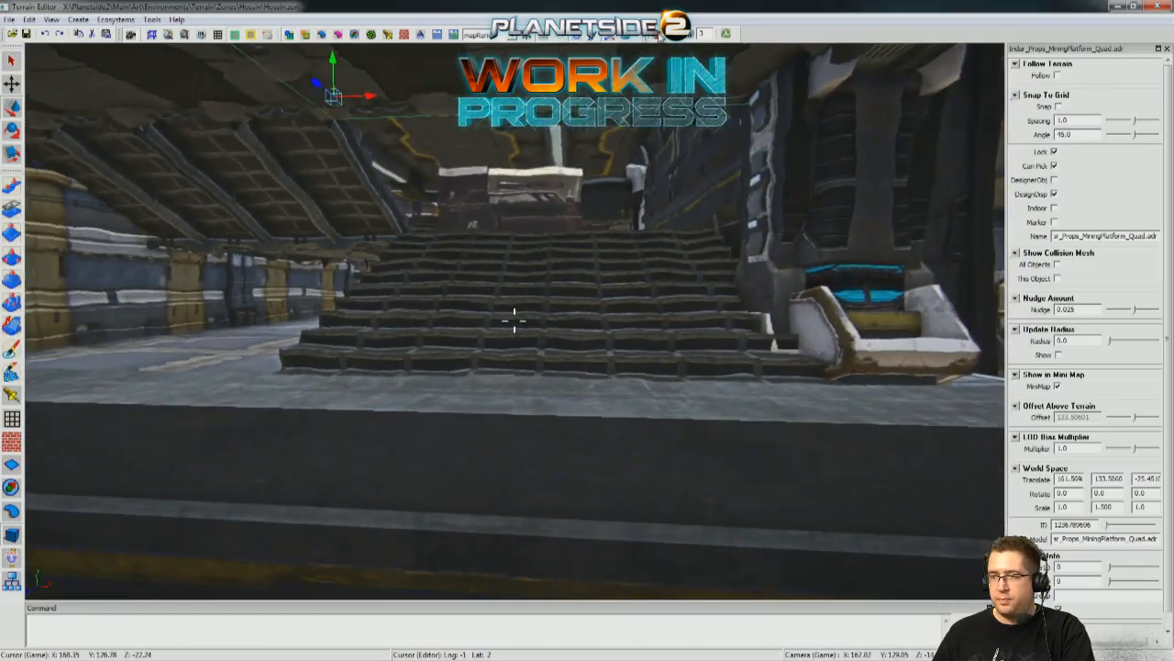
key(w)
key(s)
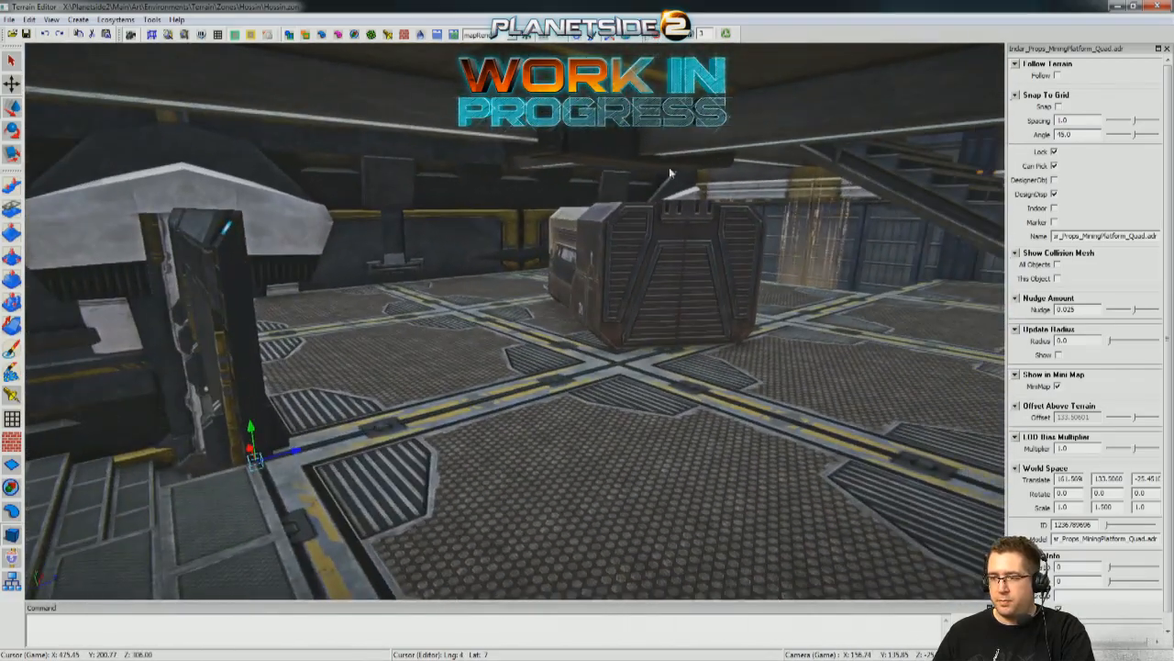
Move the vehicle-parts container to about X 160.71, Z -17.48 and scale its height to 0.90.
click(671, 240)
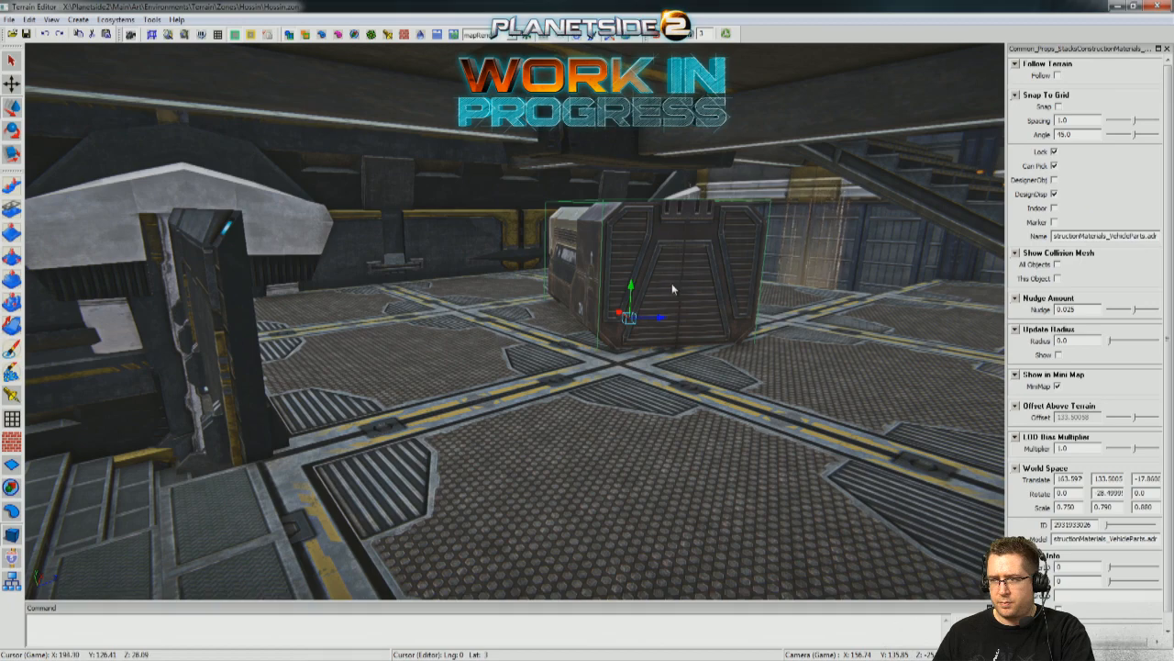
drag(631, 291, 634, 374)
key(w)
Turn the vehicle-parts container further around its vertical axis and adjust its scale on the grated floor.
key(e)
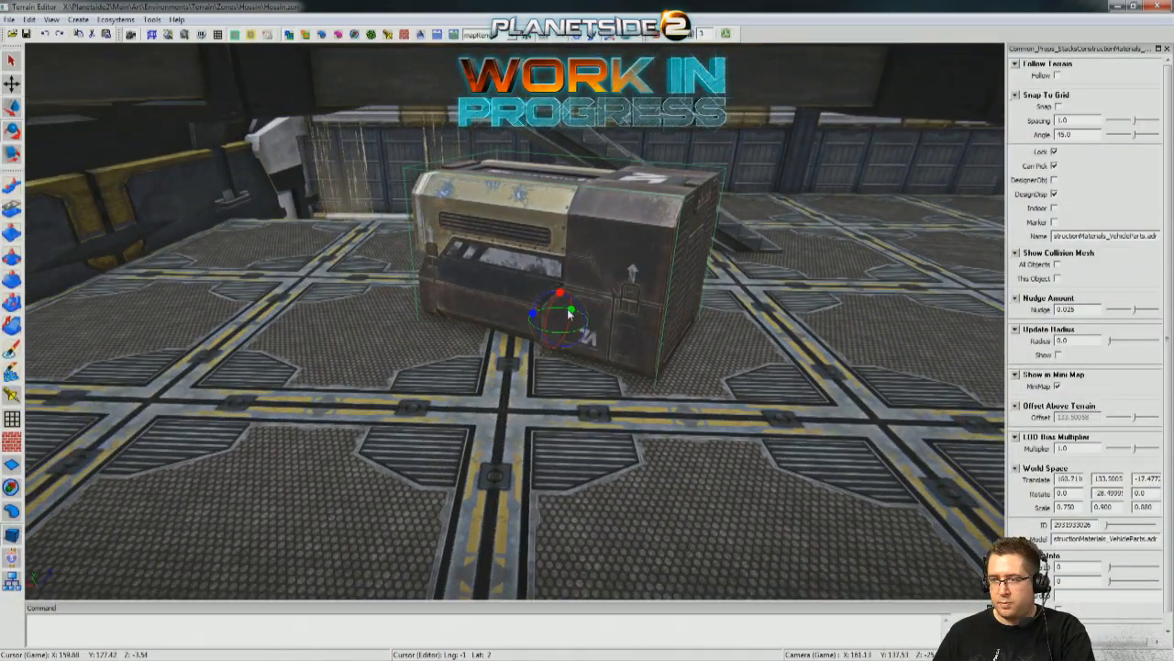
drag(576, 316, 620, 305)
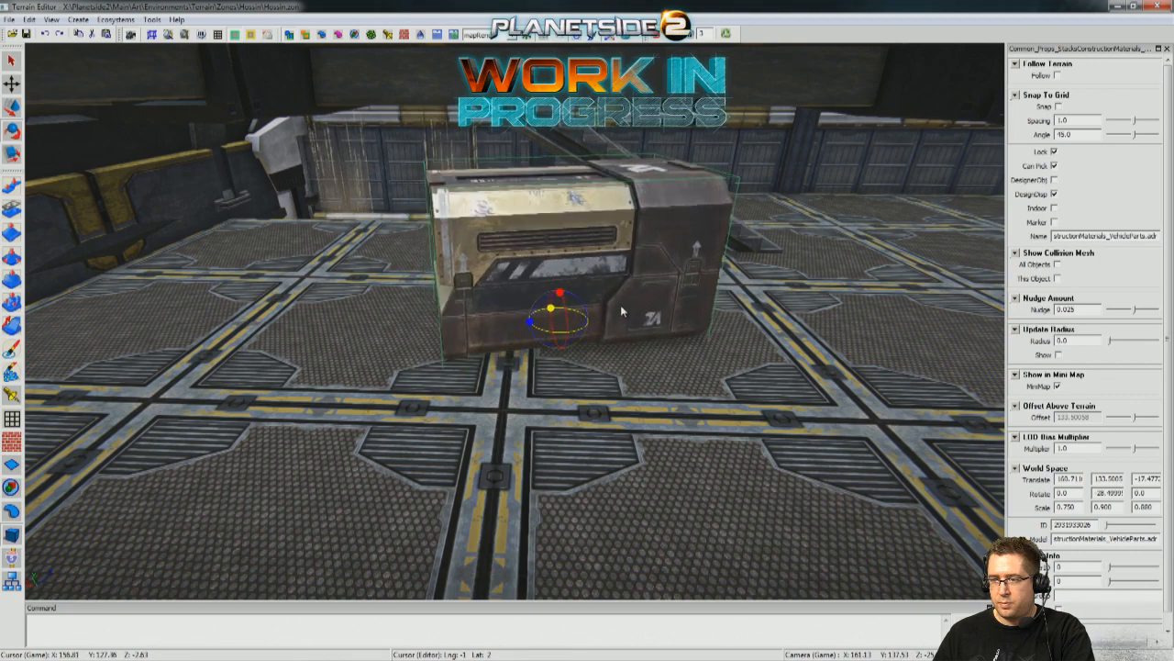
key(r)
drag(529, 323, 734, 331)
alt+drag(633, 327, 562, 389)
scroll(622, 326, up, 1)
key(e)
key(w)
Duplicate the spare-parts crate from the water outside and bring the copy up onto the grated floor.
alt+drag(561, 389, 521, 321)
alt+drag(522, 275, 705, 341)
key(w)
right_drag(587, 331, 826, 345)
key(s)
key(w)
key(w)
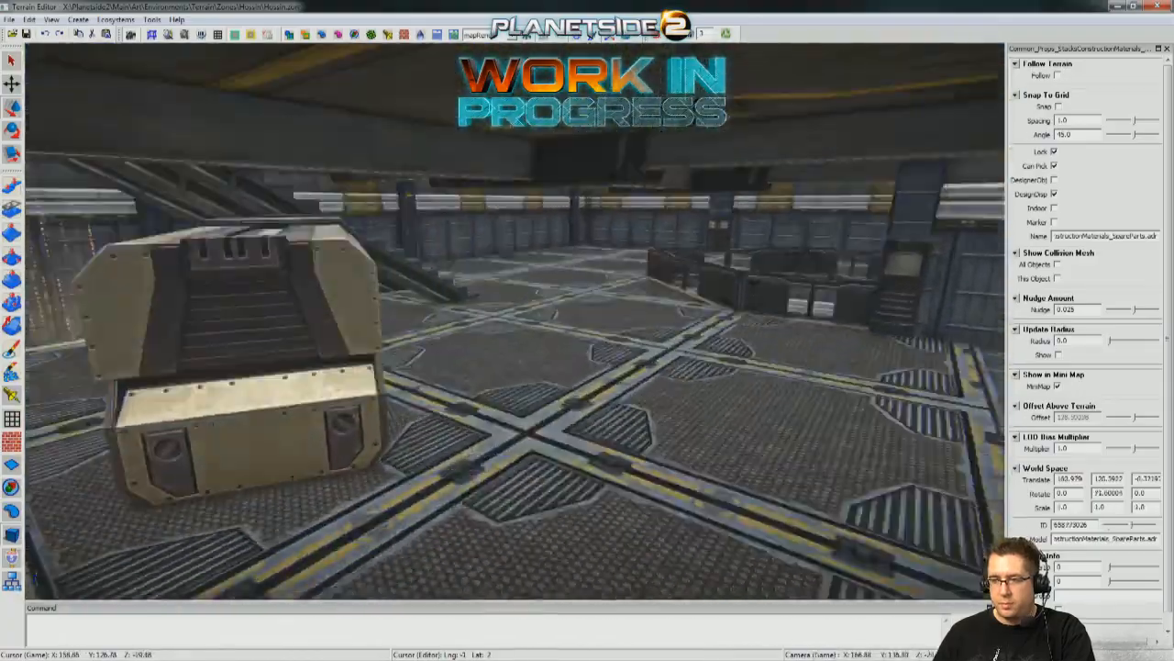
right_drag(514, 394, 366, 416)
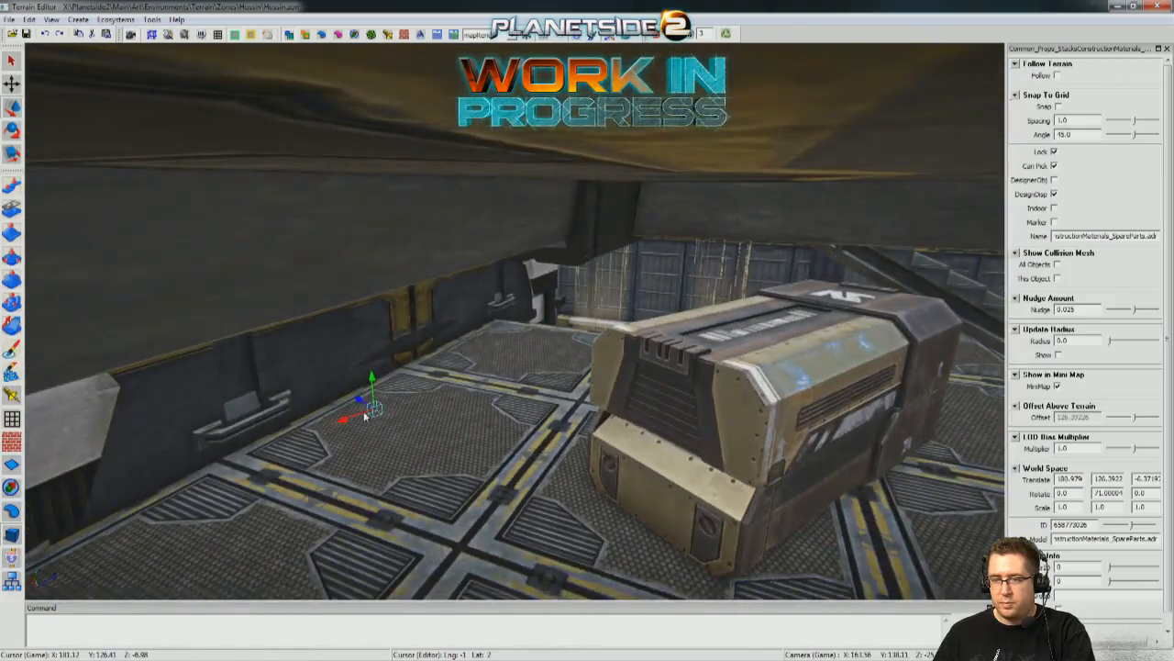
shift+drag(357, 403, 739, 612)
right_drag(477, 404, 551, 535)
key(s)
drag(531, 535, 536, 281)
right_drag(536, 281, 349, 267)
Position the spare-parts duplicate at about X 155.84, Z -15.03 near the vehicle-parts container, rotated to Y 94.5.
drag(331, 369, 725, 400)
right_drag(724, 400, 703, 401)
key(e)
drag(768, 387, 714, 396)
mouse_move(720, 397)
right_down()
mouse_move(643, 397)
mouse_move(720, 403)
right_up()
Lower the spare-parts crate onto the floor at about Y 133.48 and slide it beside the stairs to X 157.72, Z -15.17.
key(w)
drag(557, 350, 559, 369)
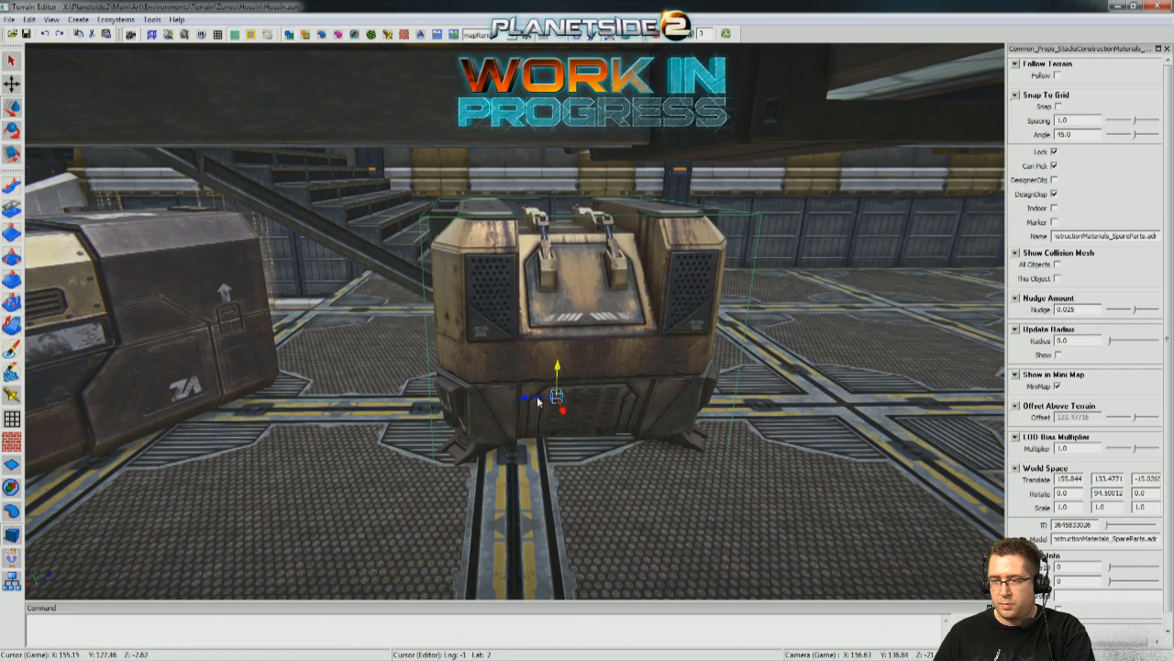
drag(527, 401, 394, 402)
right_drag(401, 401, 484, 395)
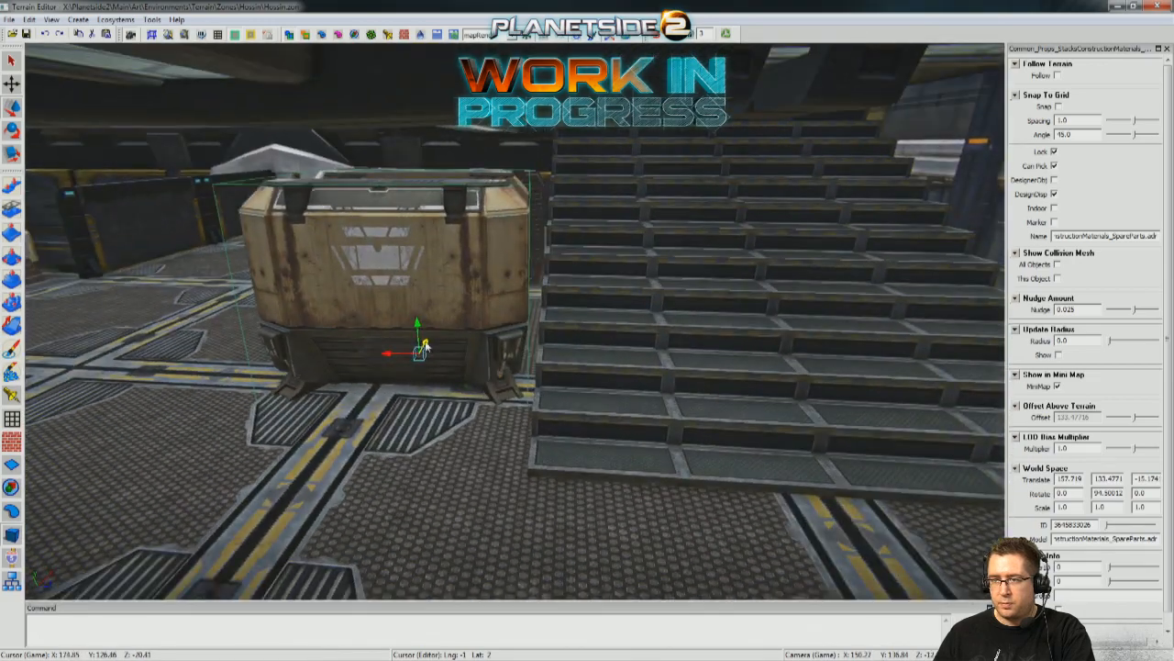
Fine-tune the spare-parts crate's position beside the stairs to about X 156.60, Z -15.39.
drag(424, 346, 417, 360)
right_drag(416, 360, 531, 362)
right_drag(634, 345, 734, 358)
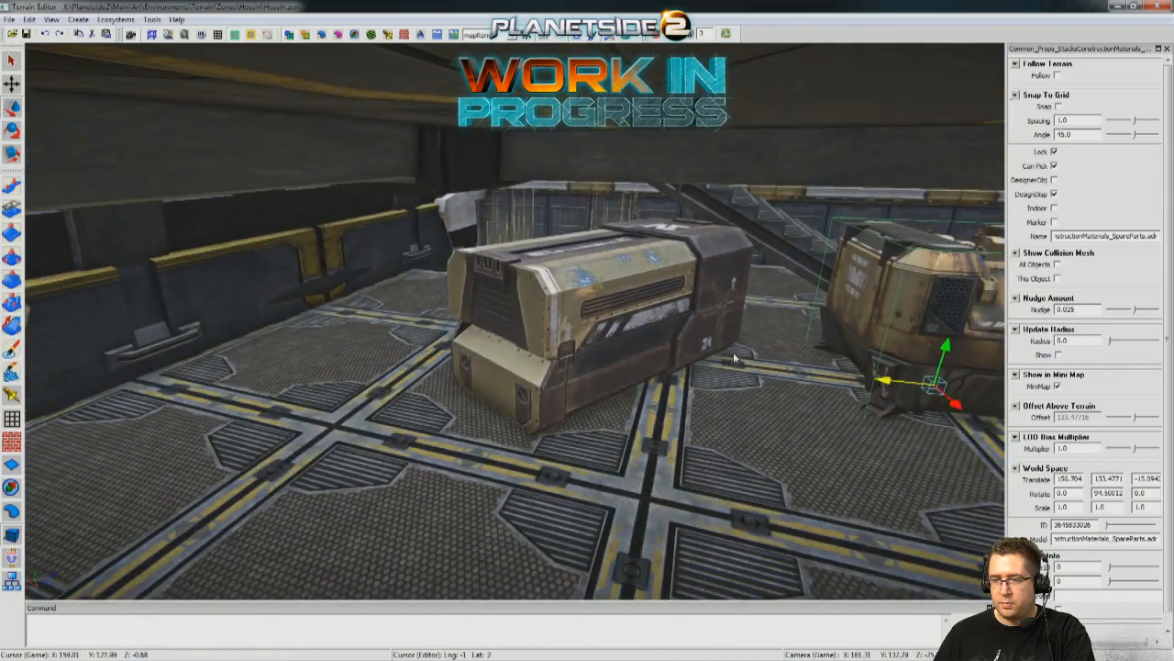
drag(578, 378, 510, 402)
right_drag(510, 401, 683, 403)
mouse_move(462, 321)
right_down()
mouse_move(404, 316)
mouse_move(495, 321)
mouse_move(462, 321)
right_up()
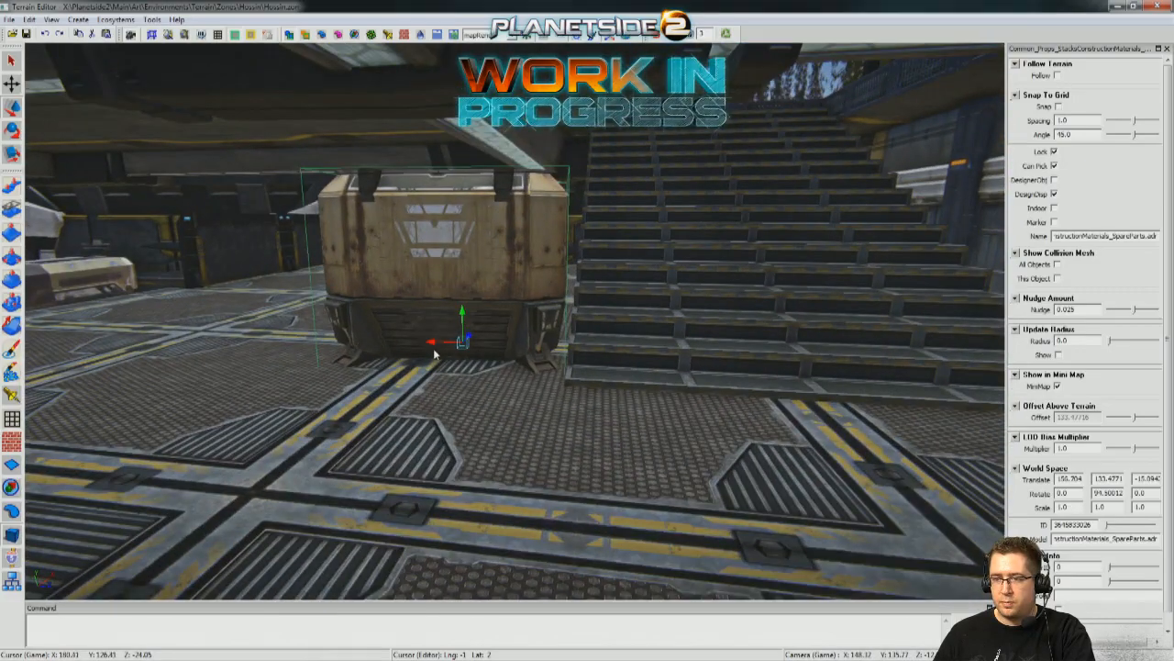
right_drag(638, 447, 681, 369)
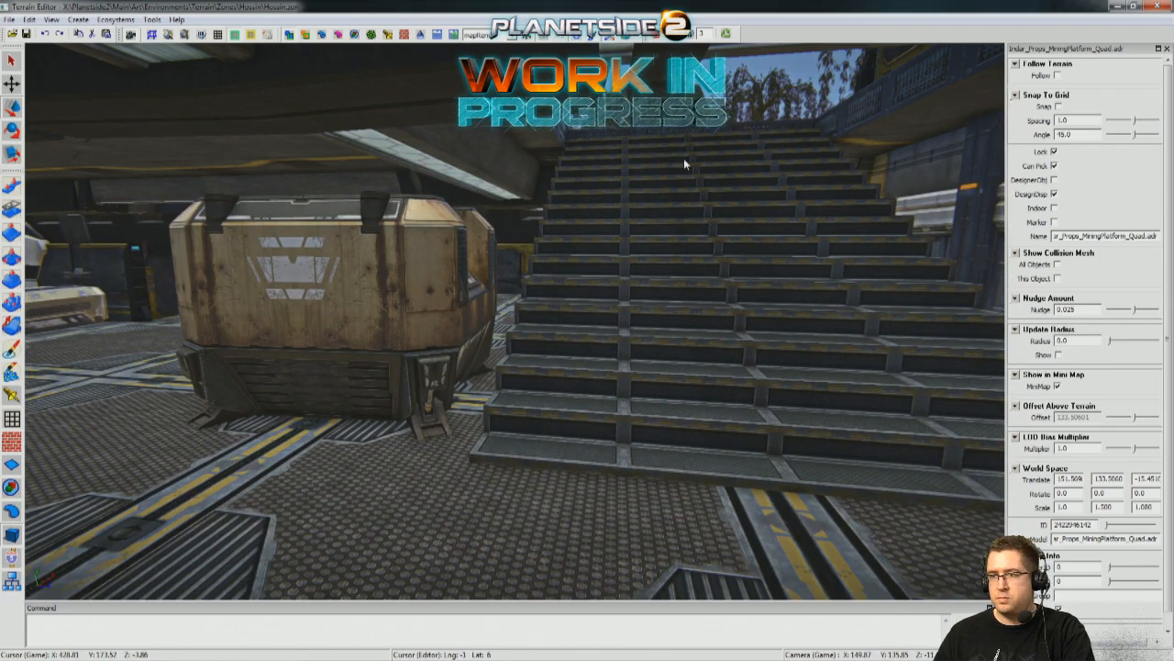
Review the two containers and the stairs from player height, walking around the crate and up to the upper deck.
click(664, 38)
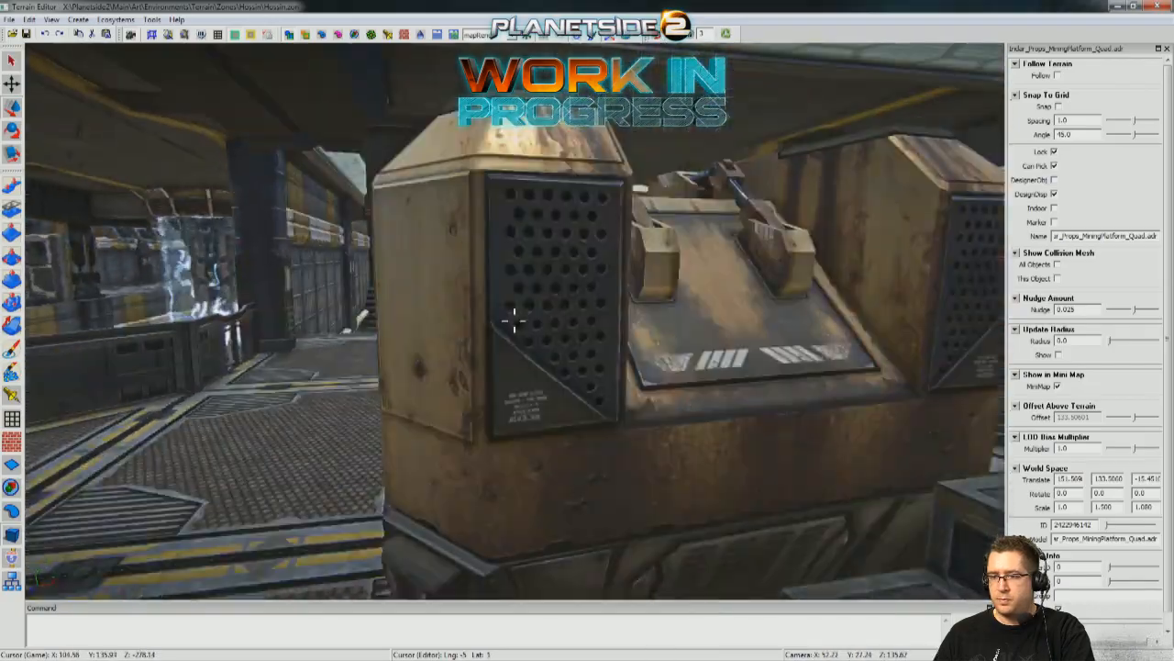
key(w)
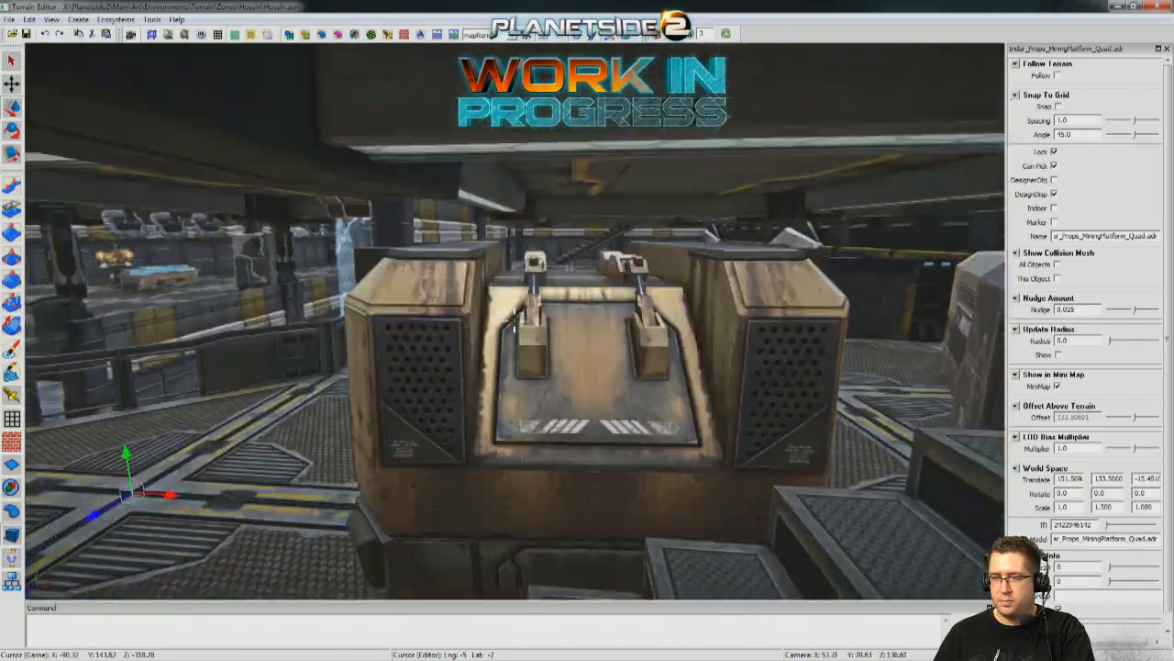
key(space)
key(w)
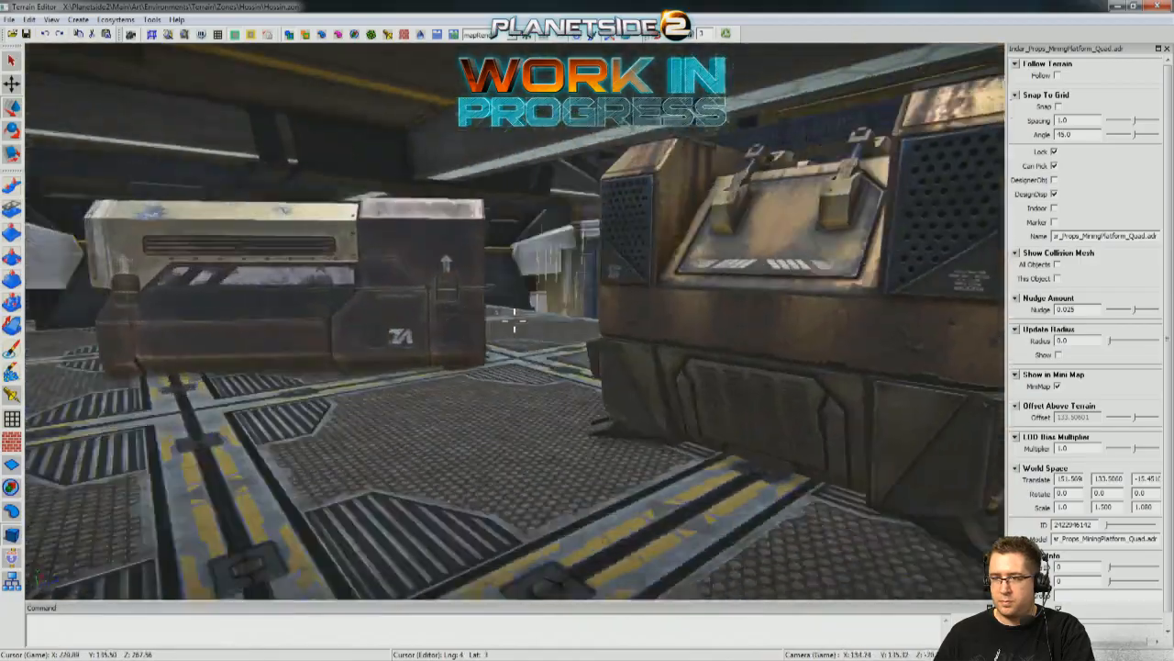
key(w)
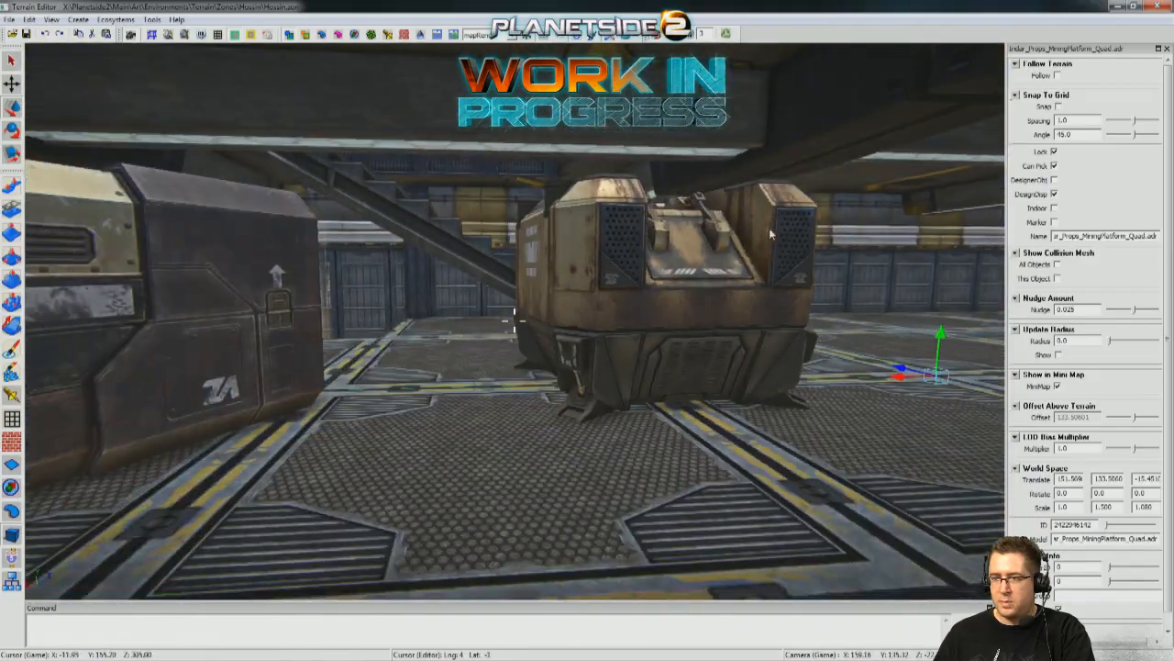
click(581, 313)
key(w)
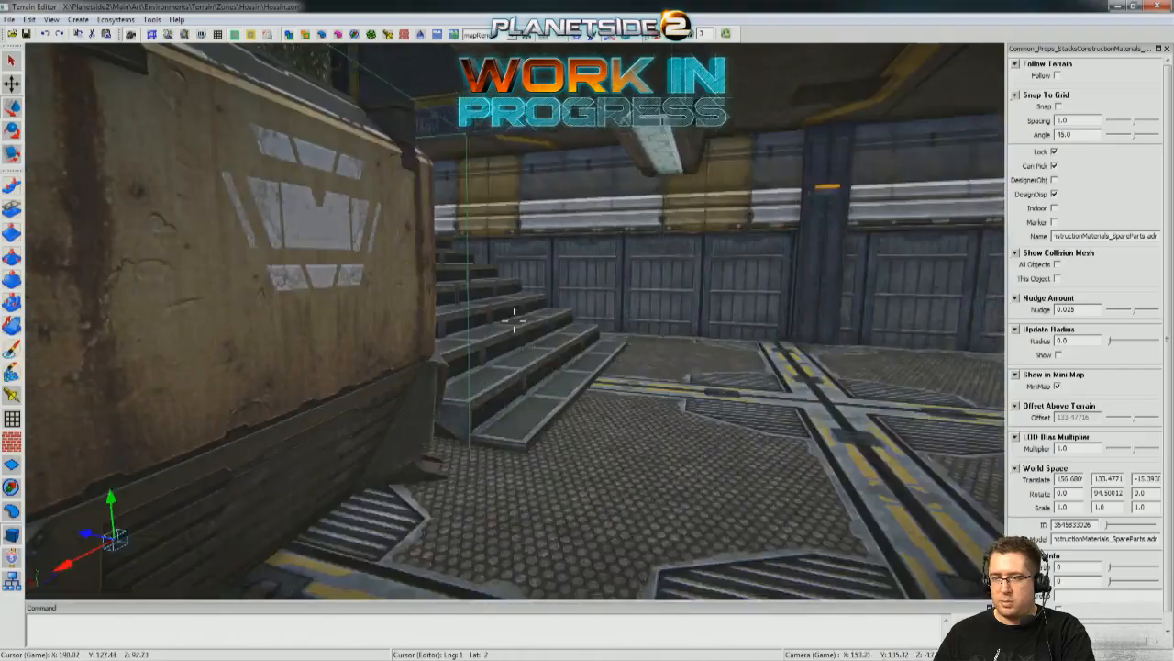
key(w)
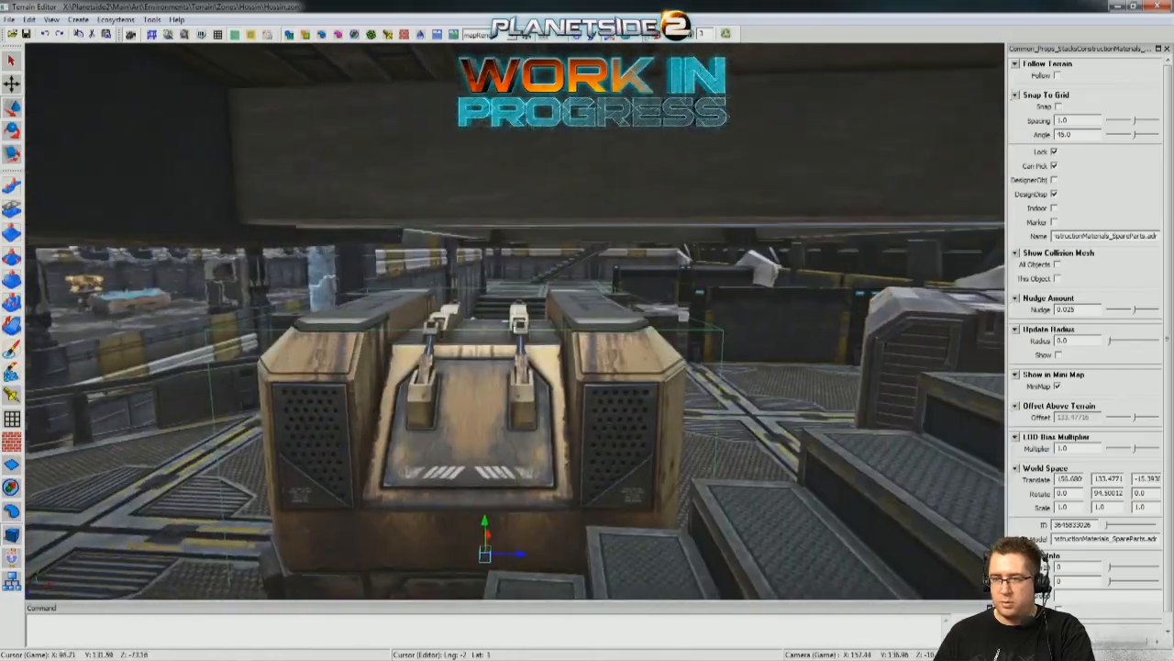
key(w)
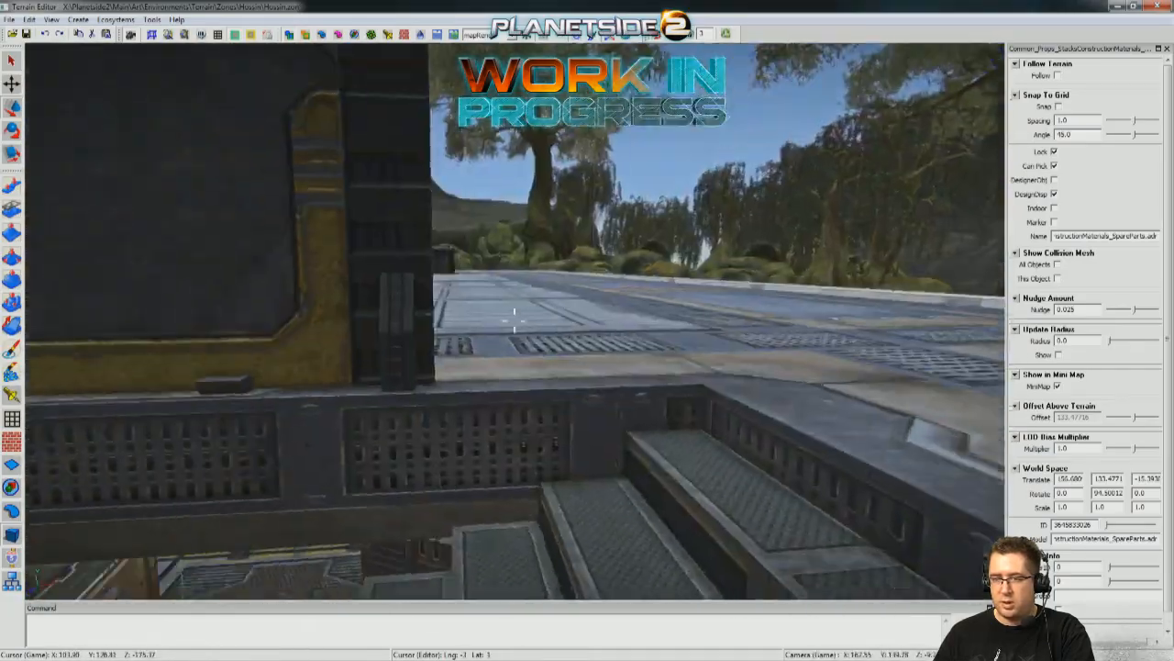
Review the upper deck, the spare-parts crate by the stairs and the interior rooms around the energy column.
key(w)
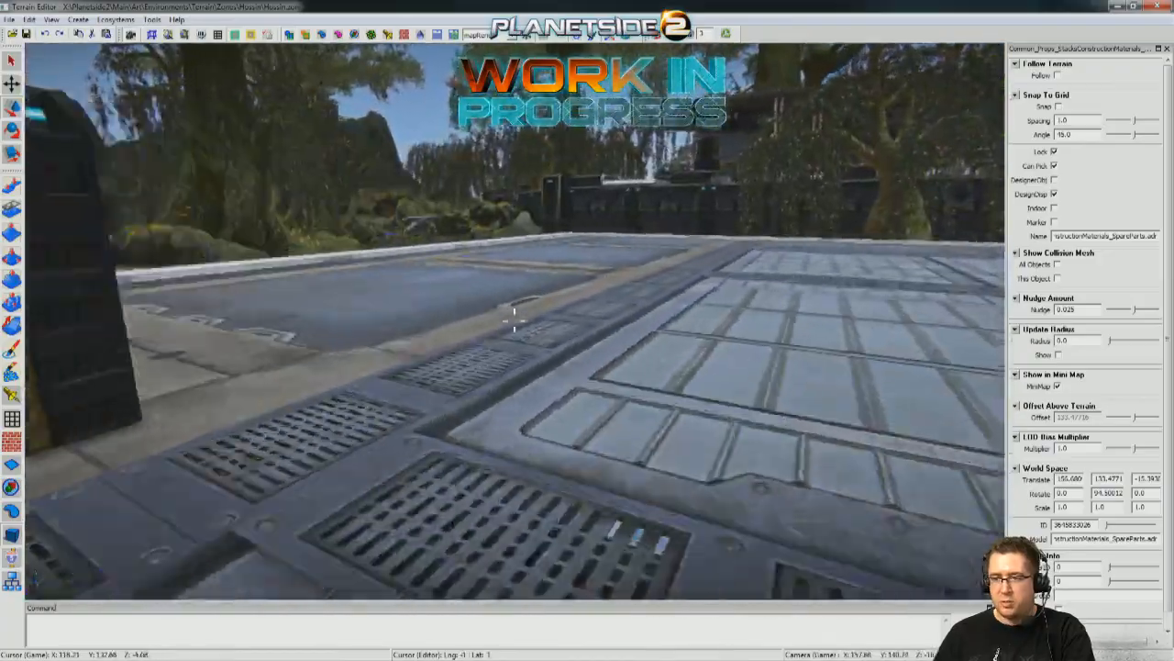
key(w)
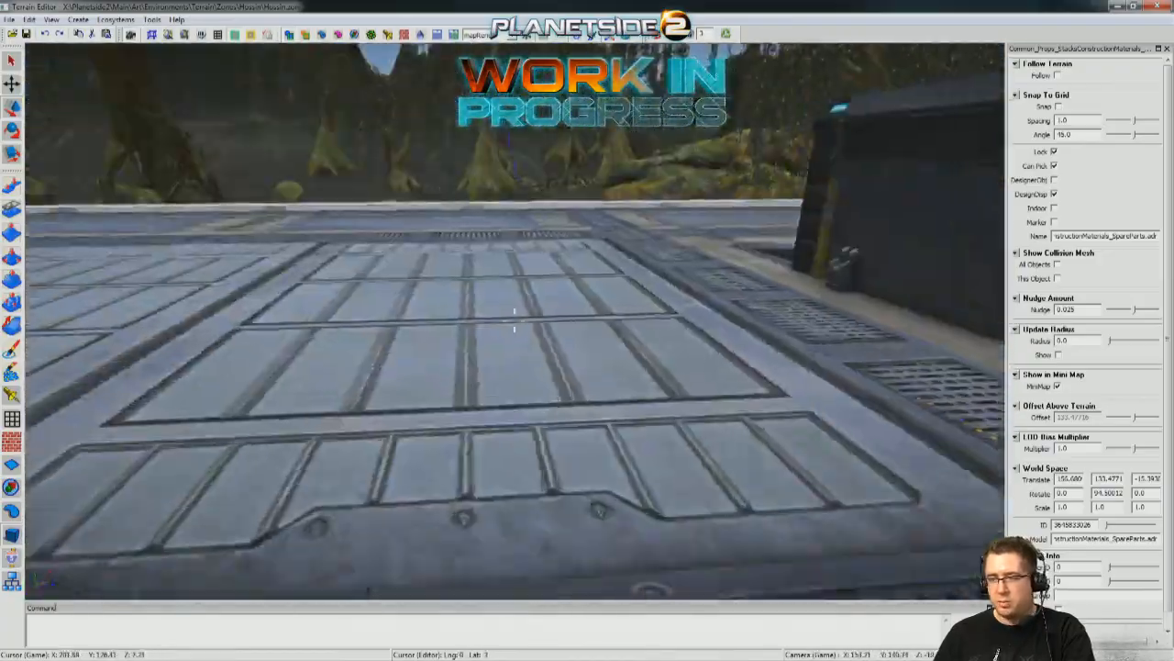
key(w)
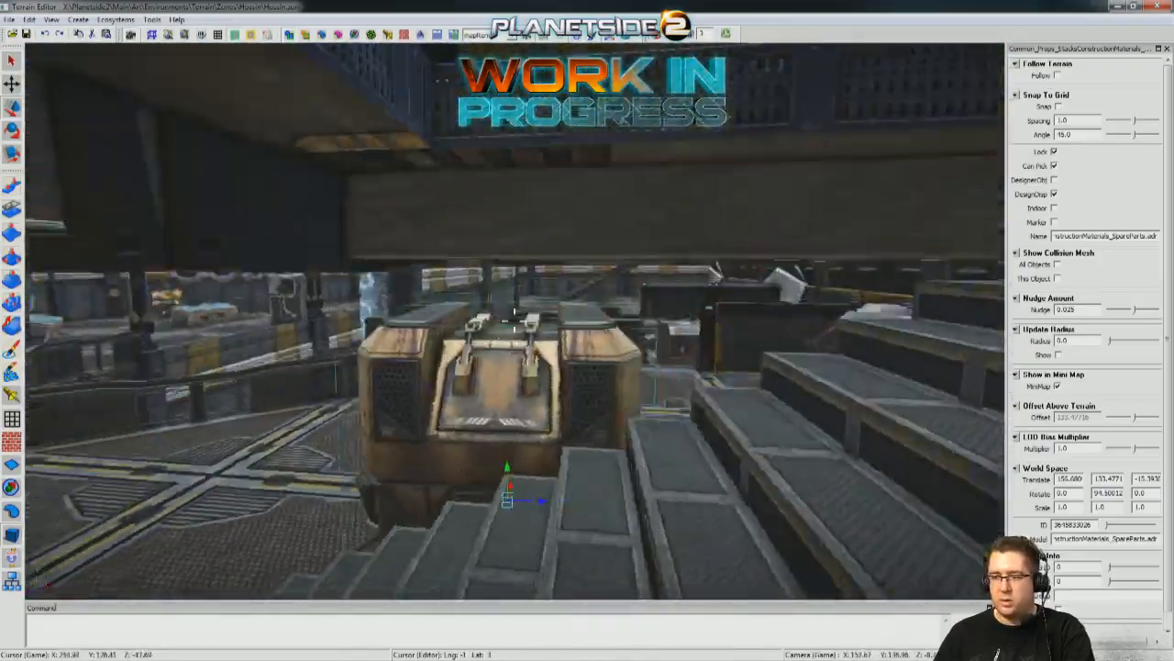
key(w)
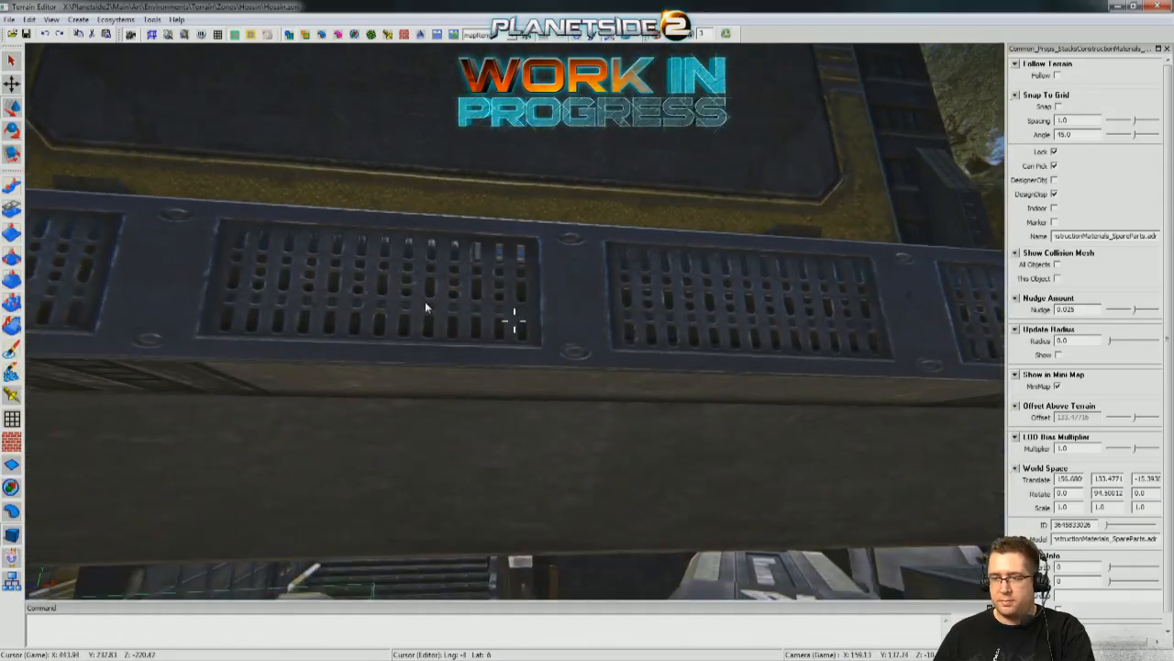
key(s)
key(w)
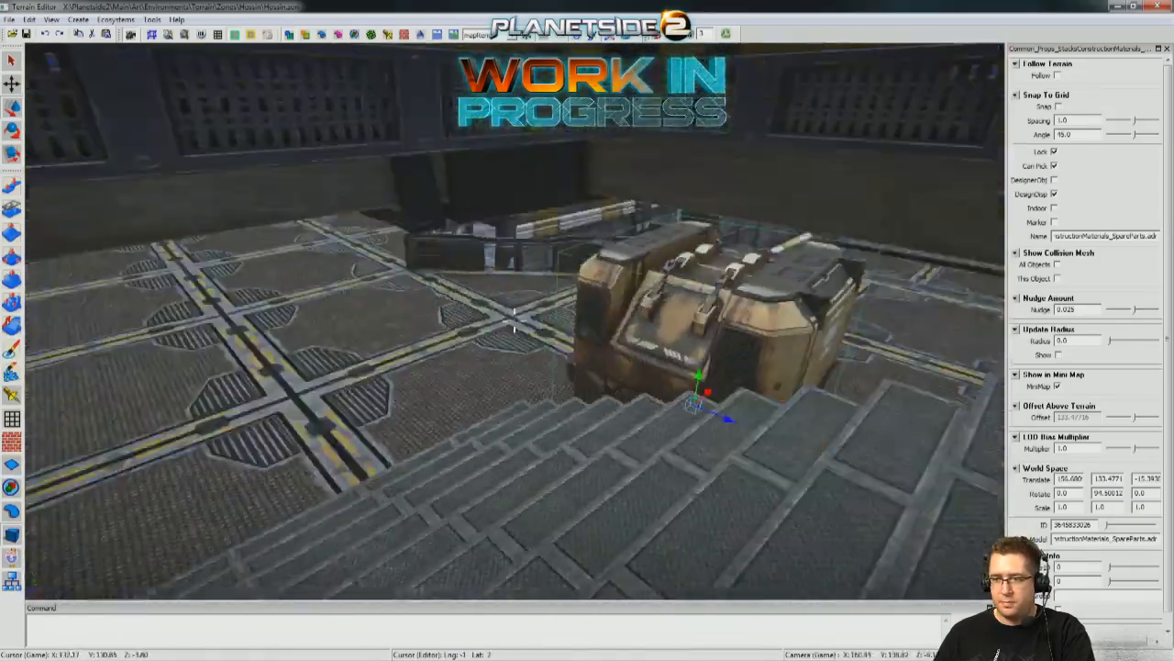
right_drag(461, 307, 385, 303)
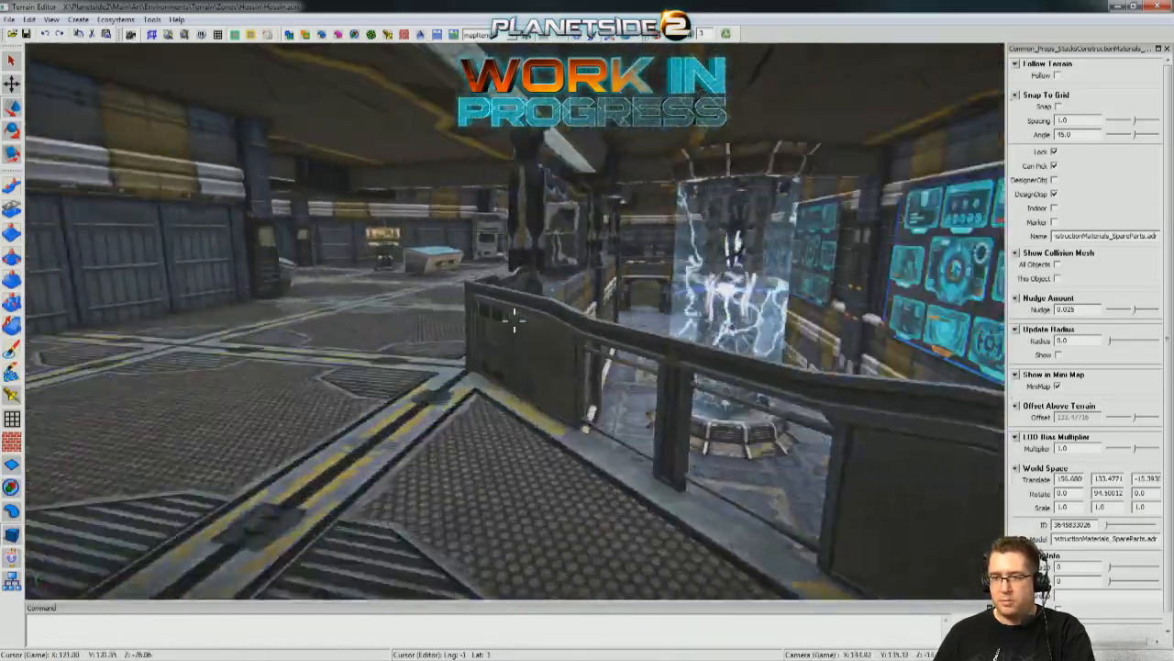
key(w)
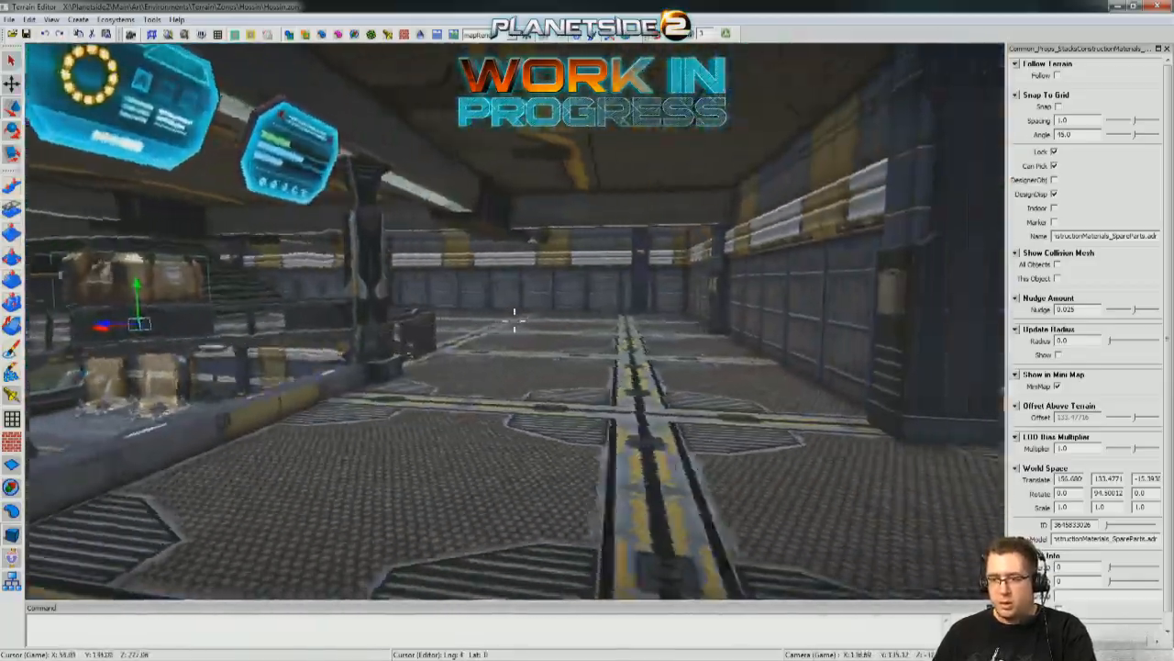
key(w)
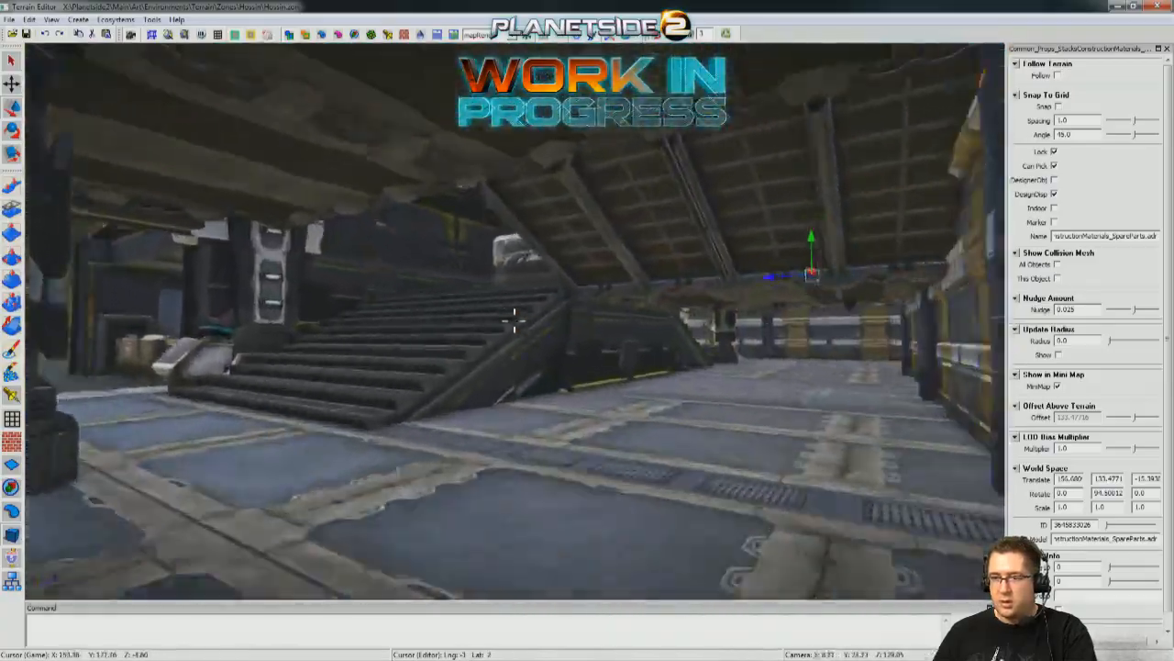
key(w)
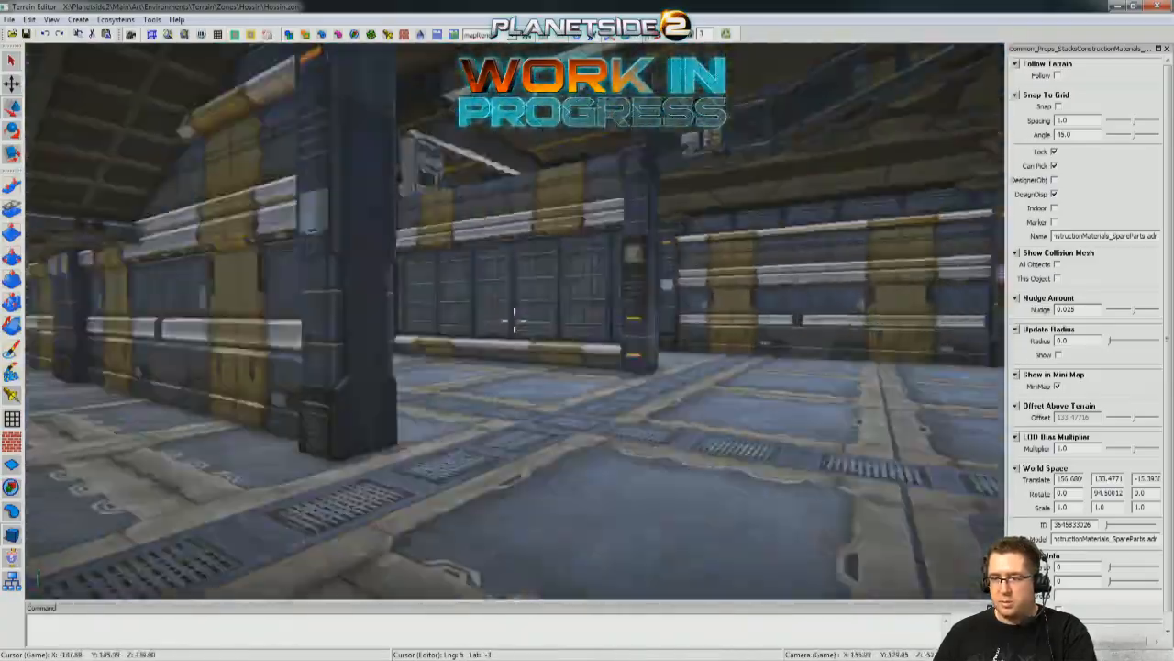
Examine both staircases, the vehicle and containers beside them, and the ground-floor entrance from player height.
key(w)
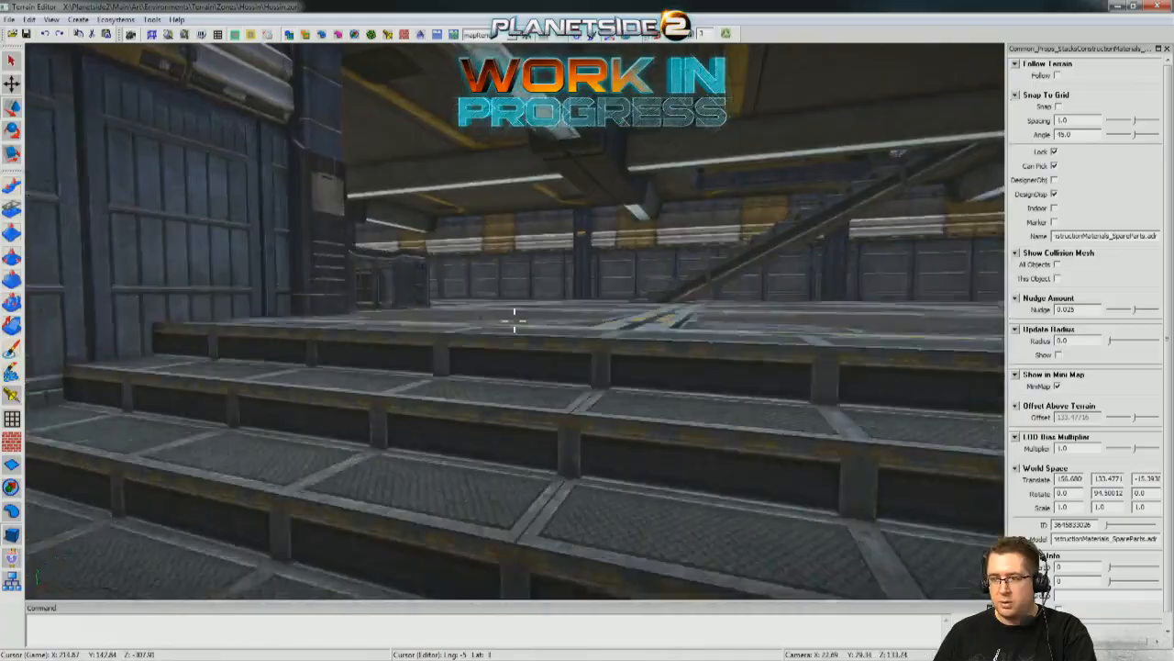
key(w)
key(w)
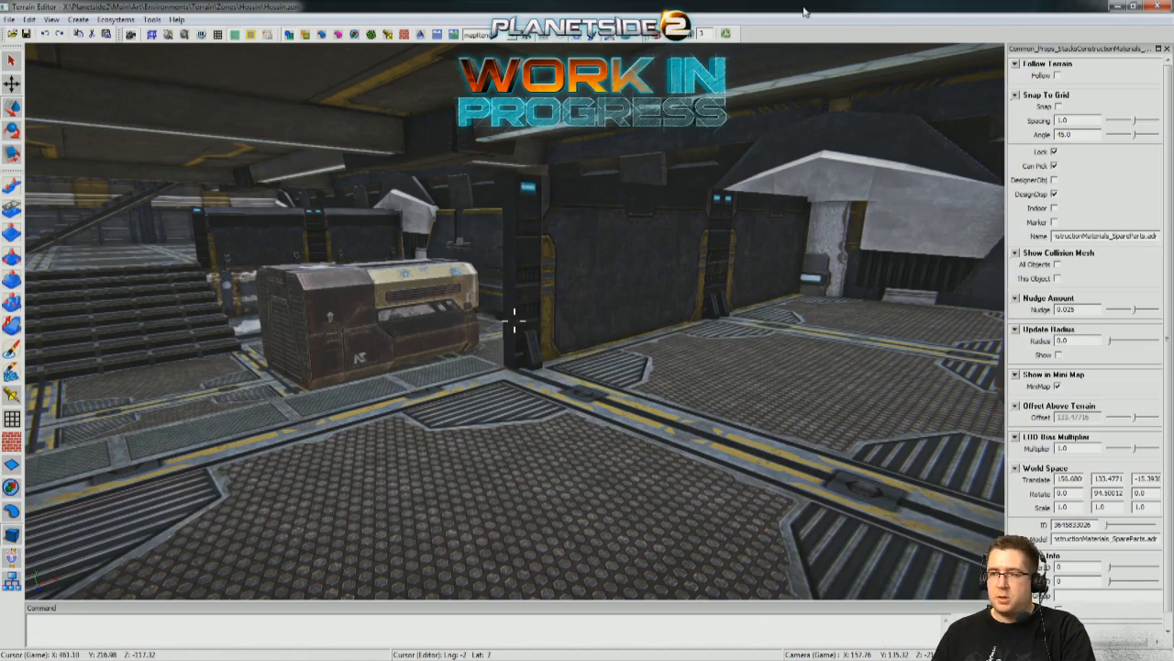
middle_drag(630, 271, 586, 277)
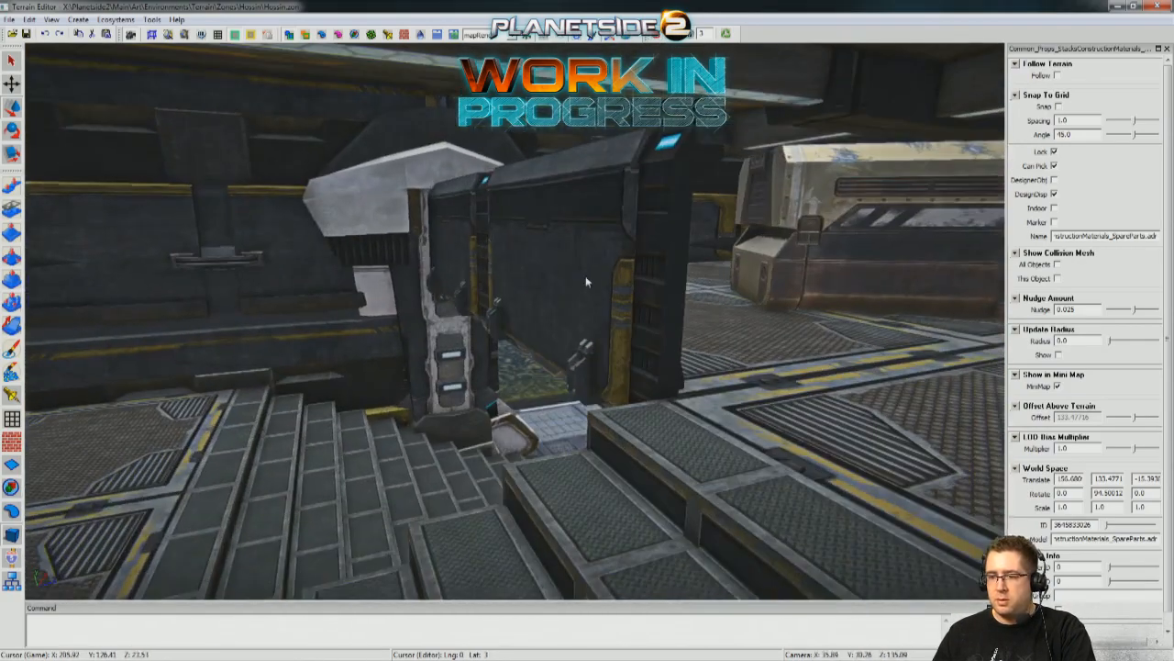
key(w)
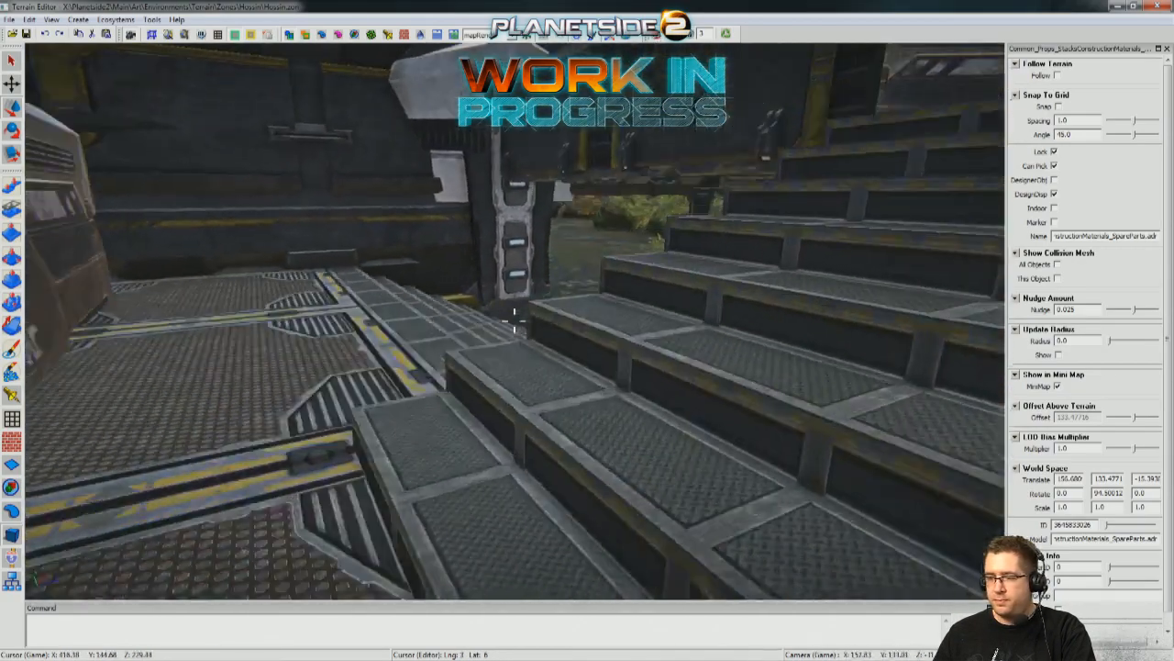
key(d)
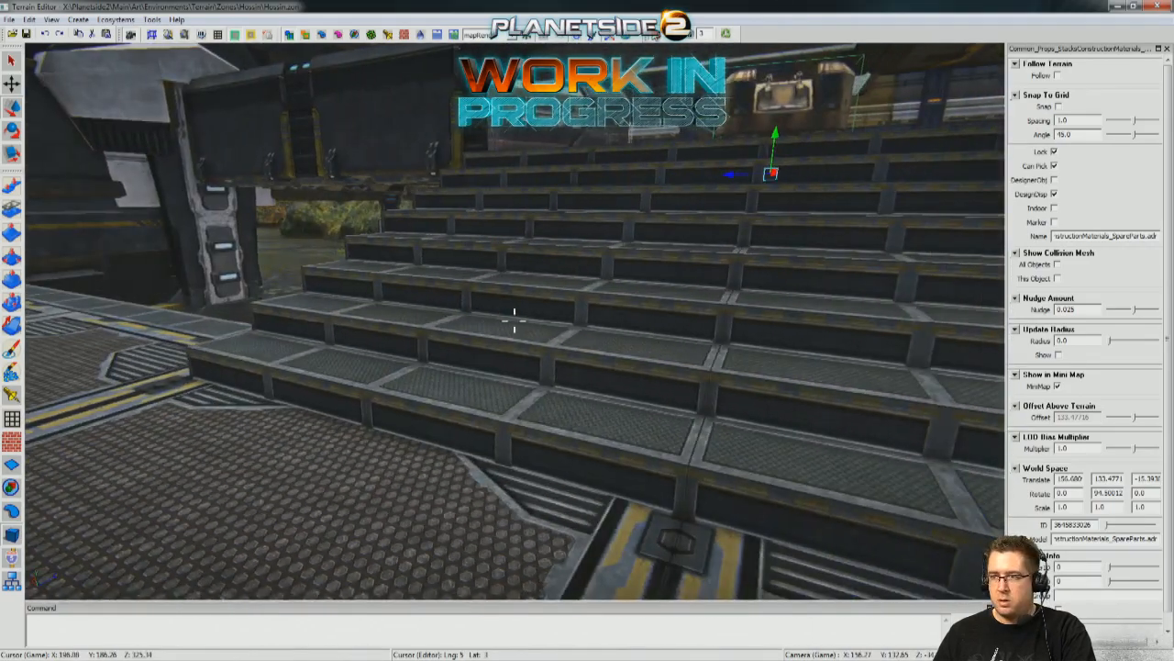
key(s)
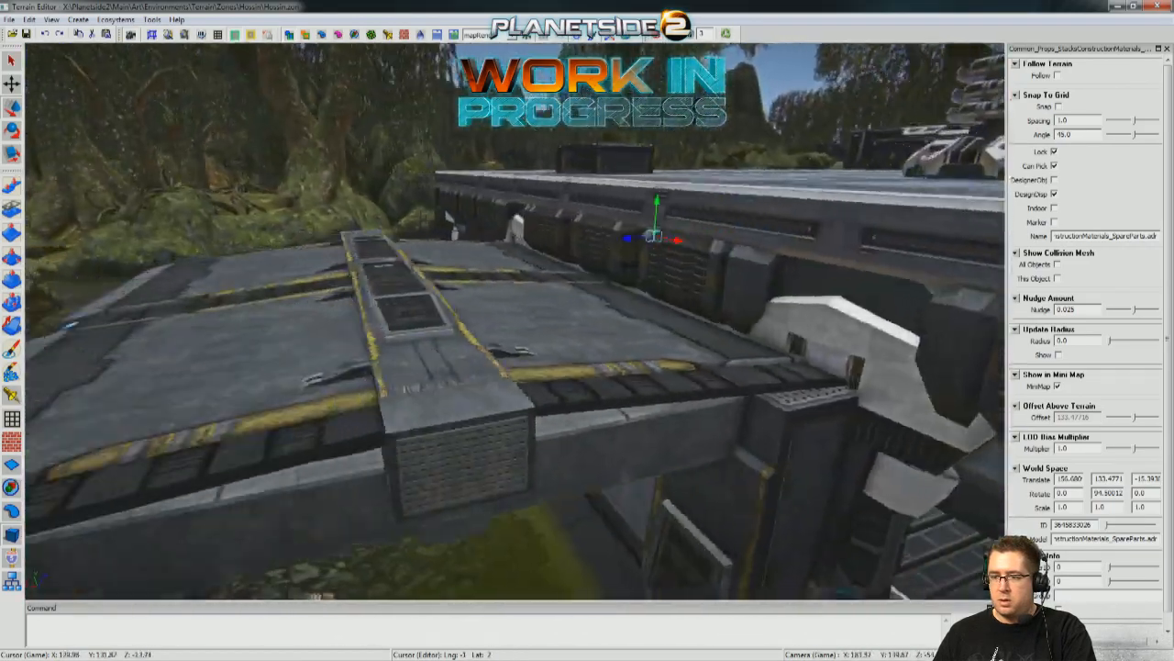
key(w)
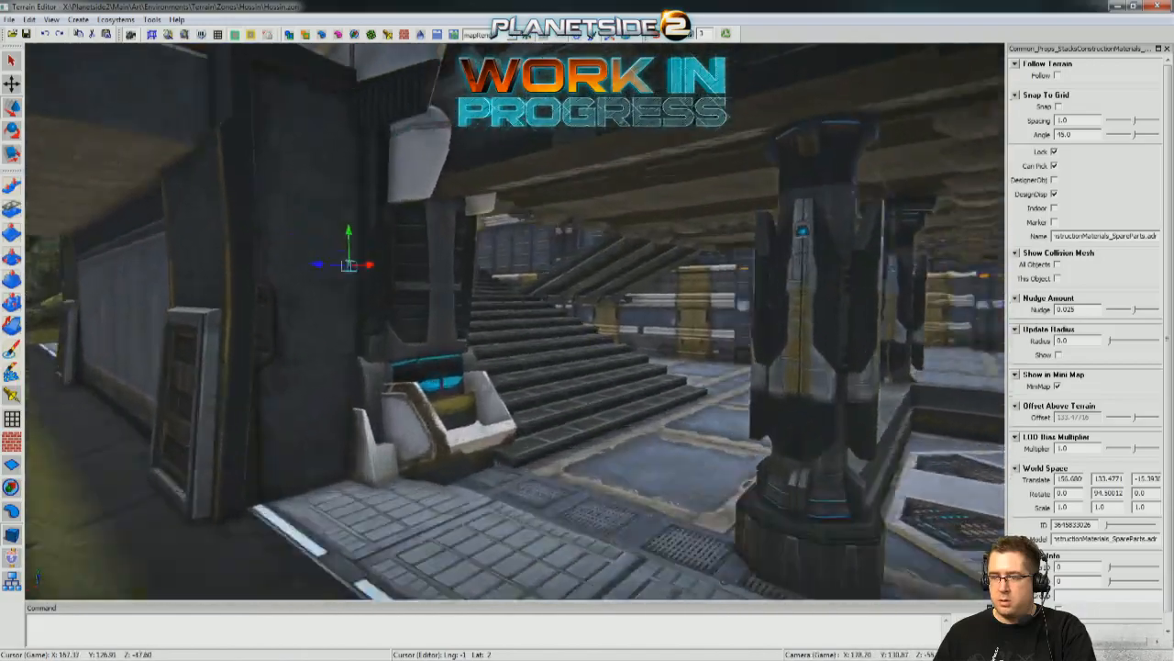
key(d)
Move the large pipe control box from the outdoor prop pile into the building, to about Z -25.78 near the stairs.
key(s)
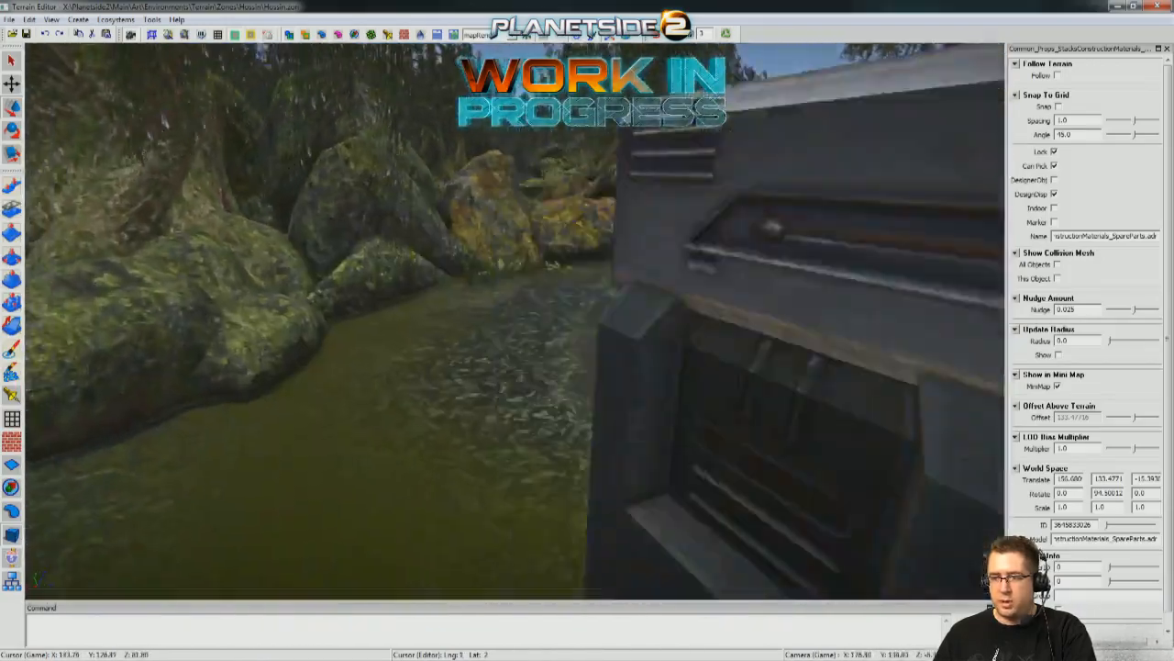
key(s)
key(w)
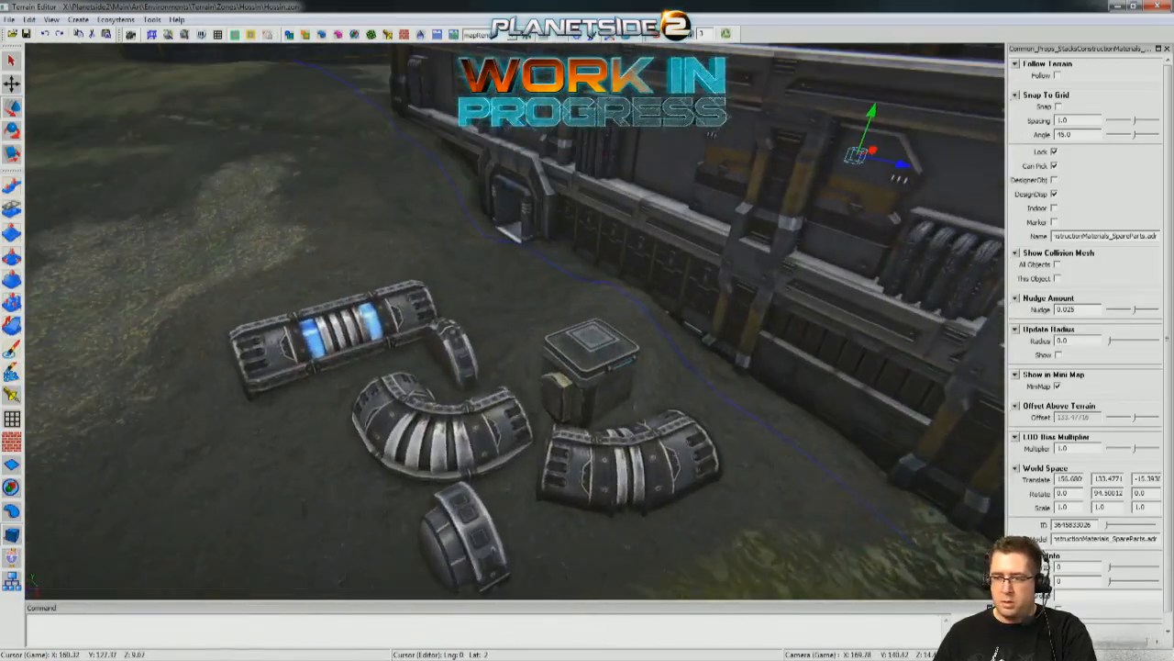
click(601, 362)
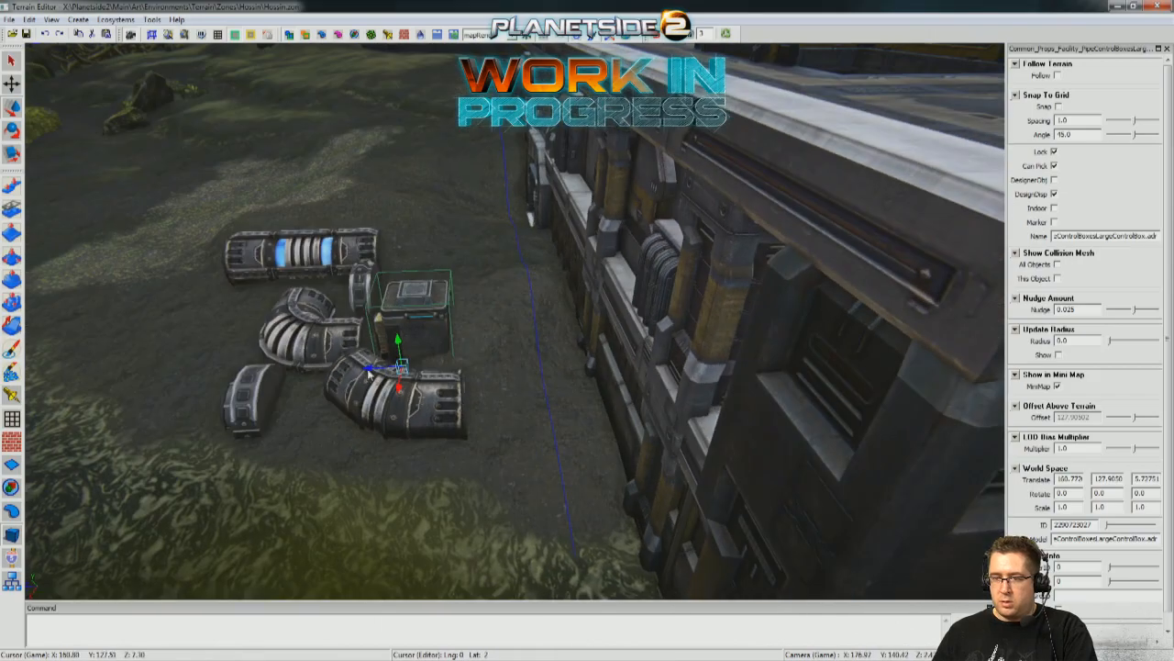
key(ctrl+z)
key(d)
right_drag(622, 395, 428, 323)
key(s)
key(w)
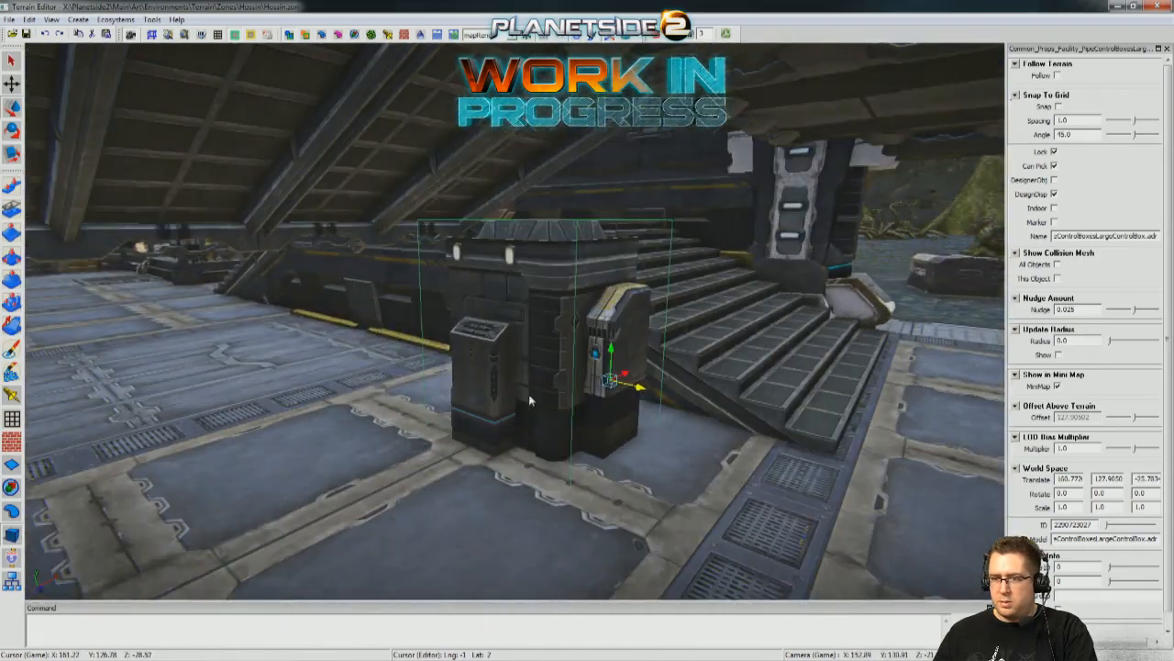
Slide the control box under the ramp towards the wall, to about X 154.29, Z -33.05.
drag(631, 390, 440, 316)
key(w)
right_drag(385, 299, 422, 301)
key(s)
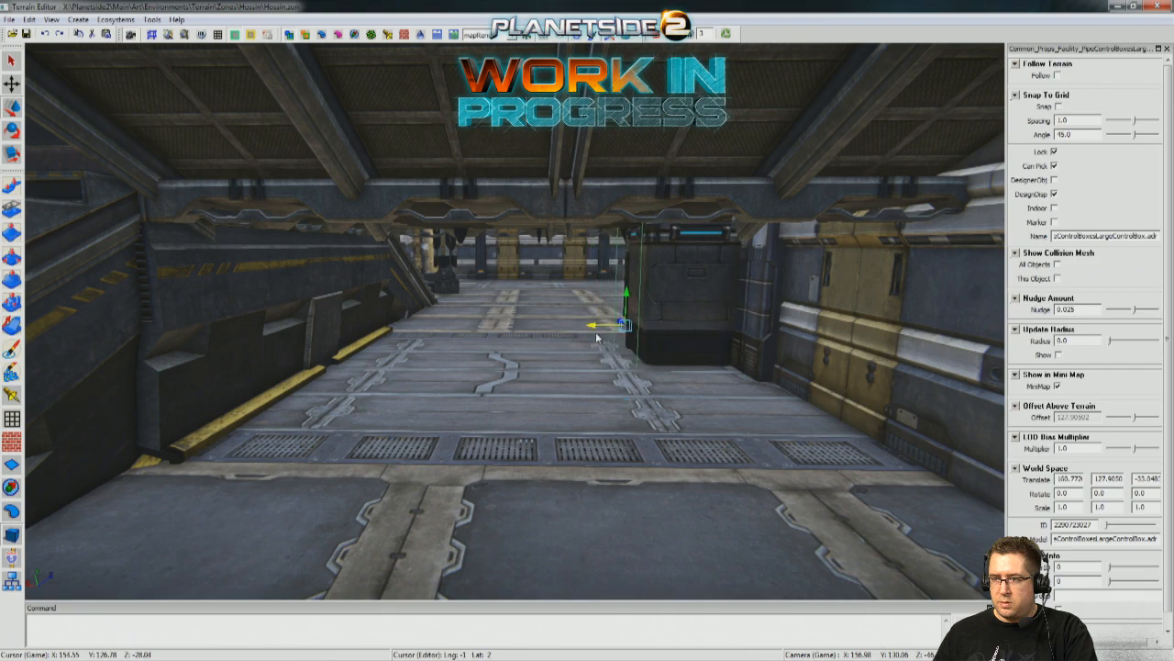
key(w)
key(a)
right_drag(541, 335, 555, 336)
Rotate the control box to Y -90 with snapping and shift it to the wall at about X 151.70.
key(e)
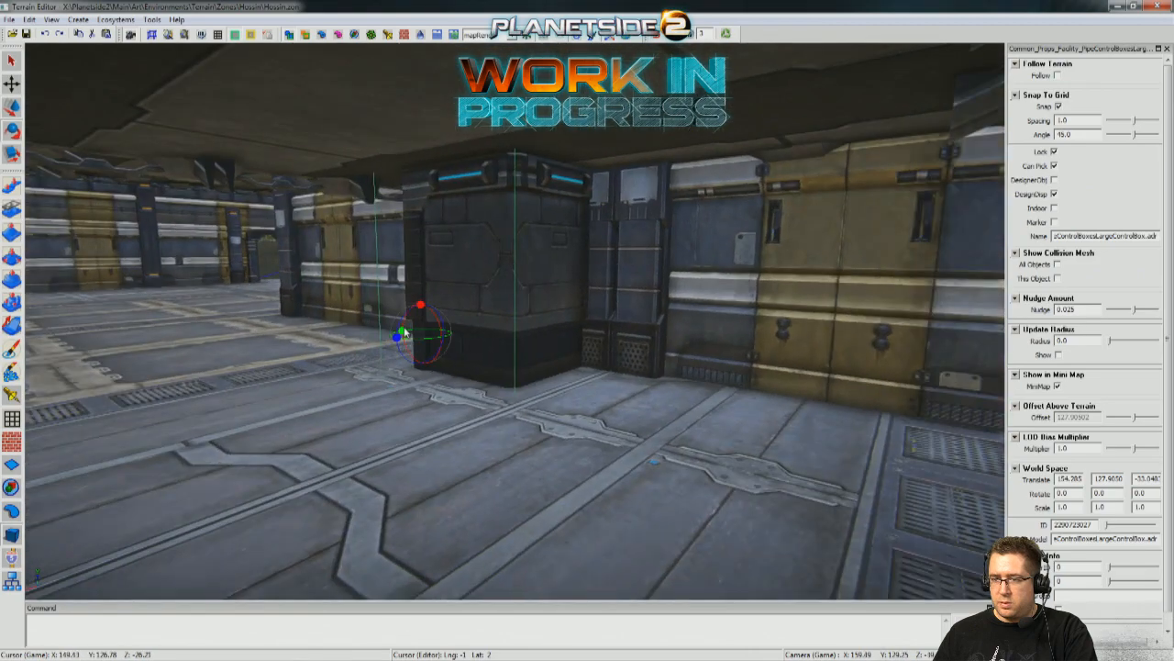
mouse_move(403, 333)
mouse_down()
mouse_move(341, 327)
mouse_move(385, 327)
mouse_up()
key(a)
right_drag(386, 327, 429, 330)
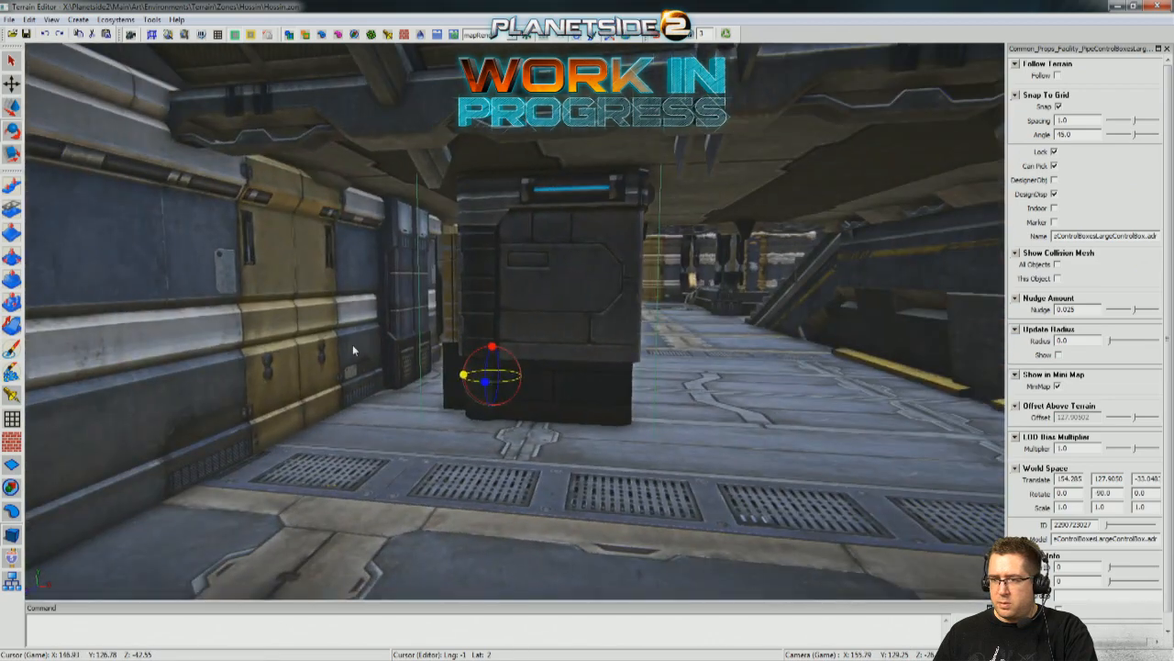
drag(477, 378, 288, 368)
right_drag(288, 368, 295, 364)
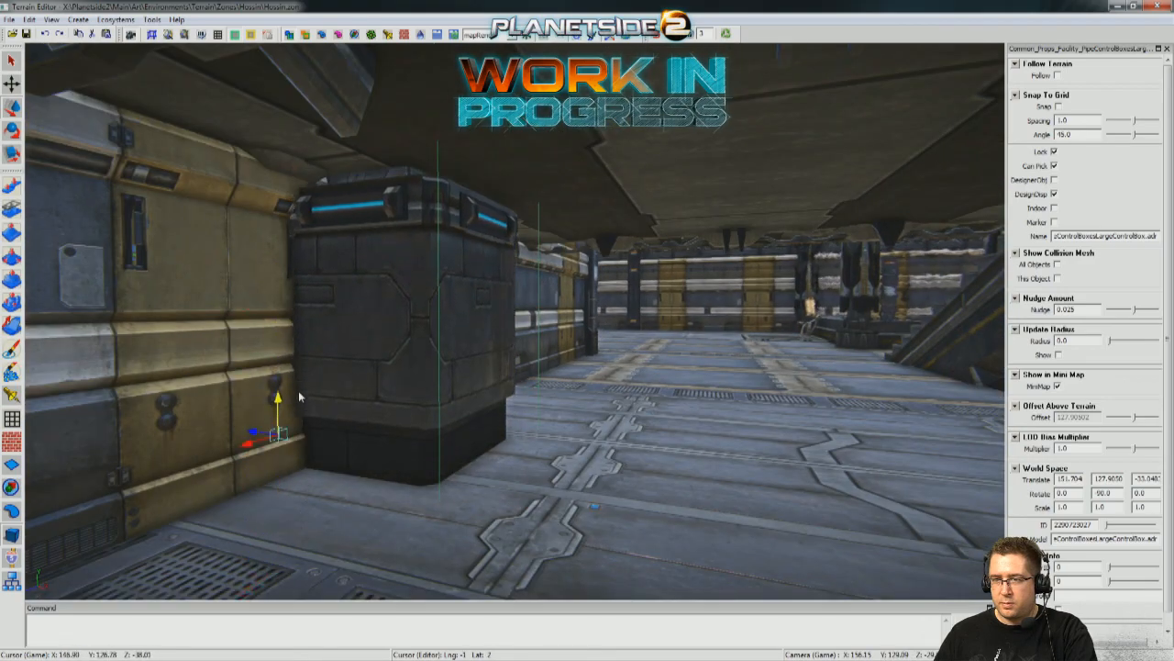
Lower the control box onto the floor at about Y 127.86 and push it back into the wall to X 151.04.
right_drag(299, 383, 551, 415)
drag(494, 402, 355, 418)
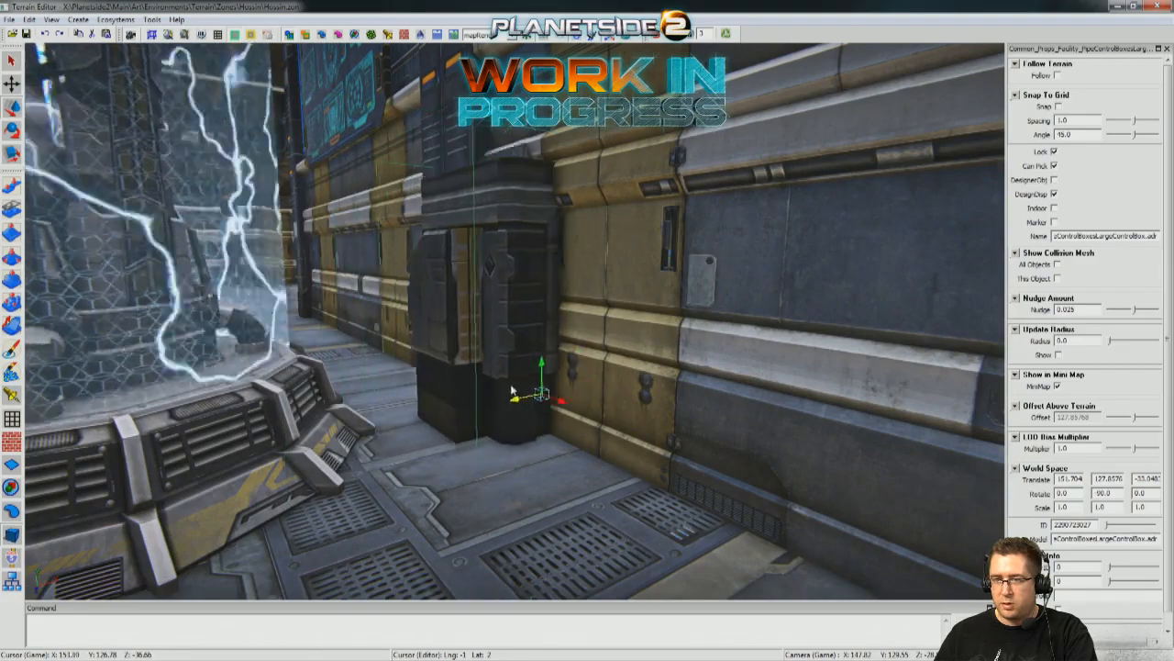
right_drag(491, 396, 497, 392)
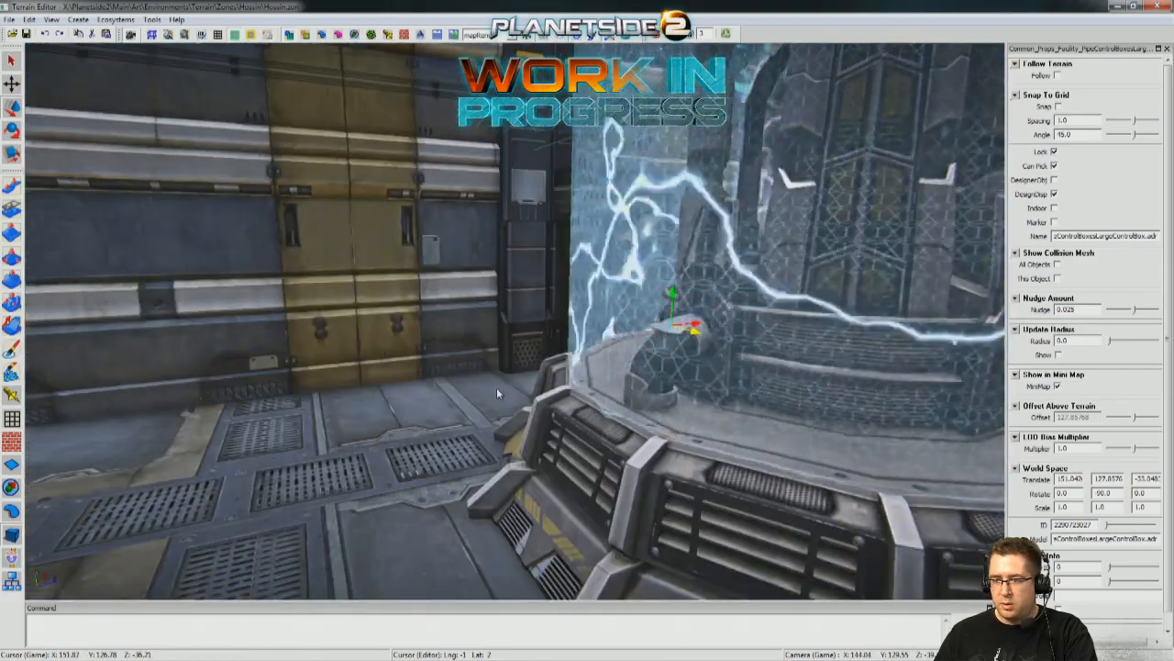
Slide the control box along the wall to about Z -28.95, below the display screens beside the energy column.
right_drag(589, 329, 567, 353)
right_drag(555, 273, 498, 277)
drag(557, 338, 759, 267)
right_drag(737, 276, 649, 305)
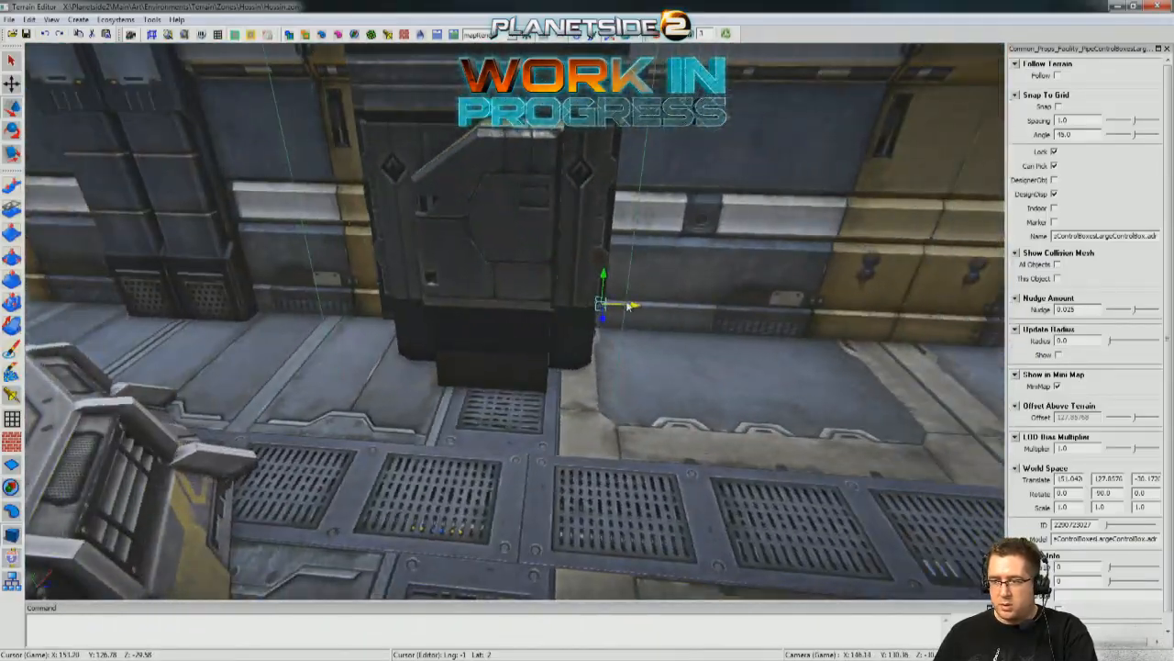
drag(725, 314, 730, 314)
mouse_move(730, 315)
right_down()
mouse_move(630, 295)
mouse_move(603, 254)
mouse_move(684, 262)
mouse_move(724, 311)
right_up()
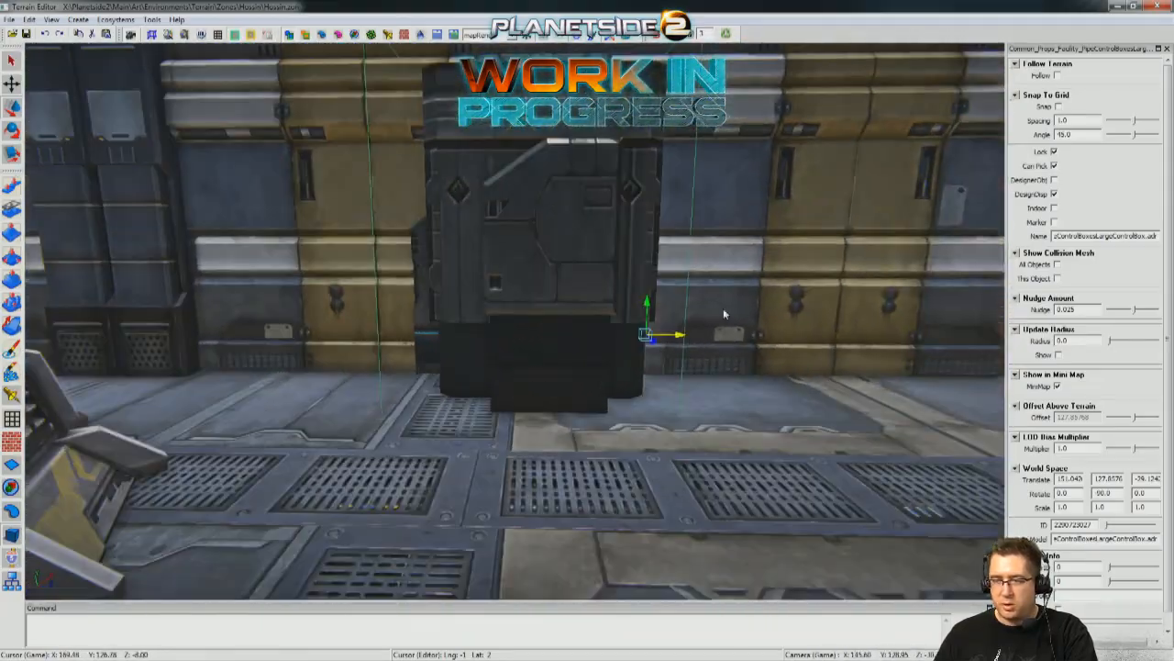
drag(684, 335, 699, 335)
mouse_move(699, 335)
right_down()
mouse_move(840, 341)
mouse_move(870, 329)
mouse_move(702, 336)
right_up()
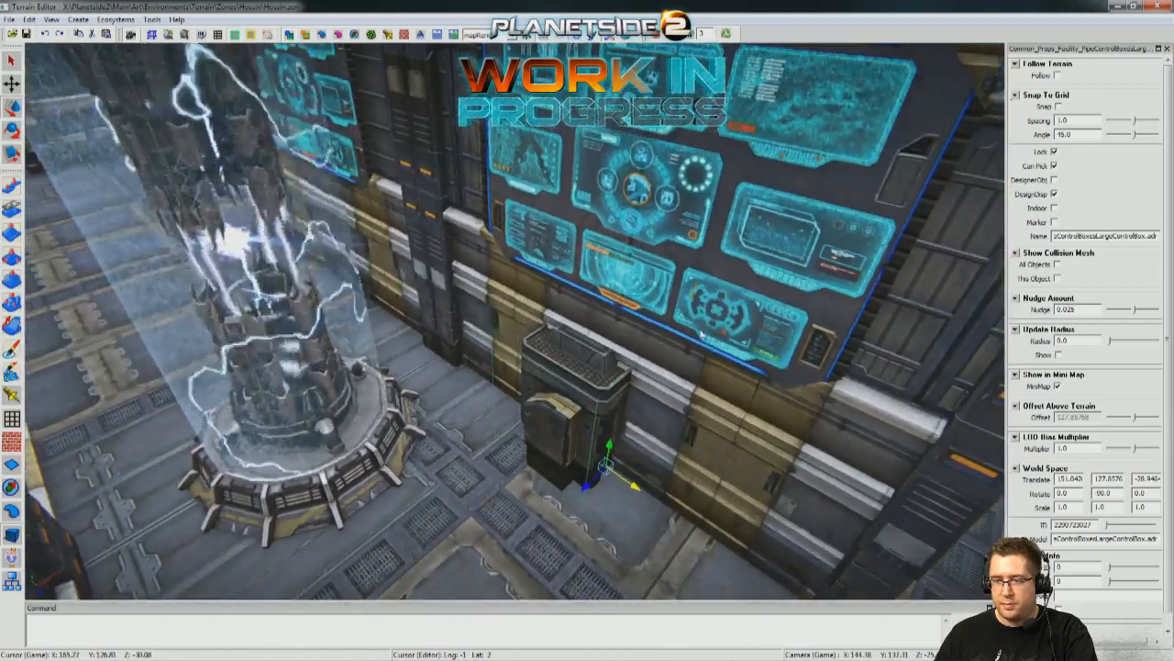
Duplicate the control box, offset the copy to about X 151.21 and slide it farther along the same wall.
right_drag(662, 395, 448, 483)
drag(408, 515, 471, 515)
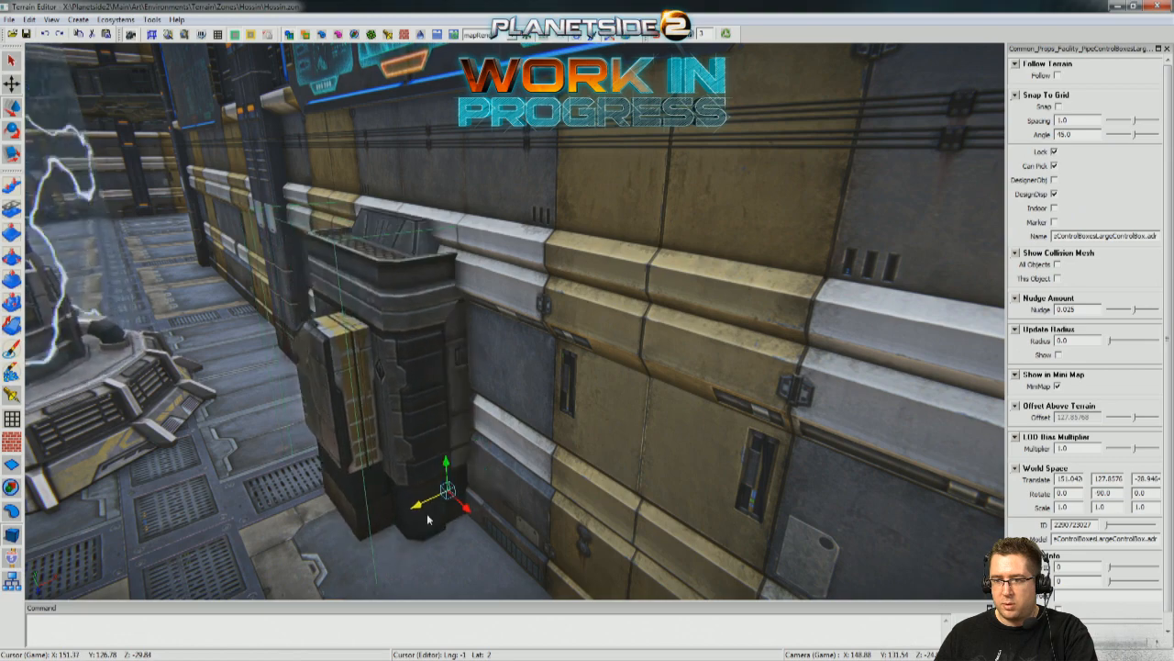
middle_drag(429, 520, 844, 332)
scroll(497, 368, up, 4)
scroll(495, 369, down, 4)
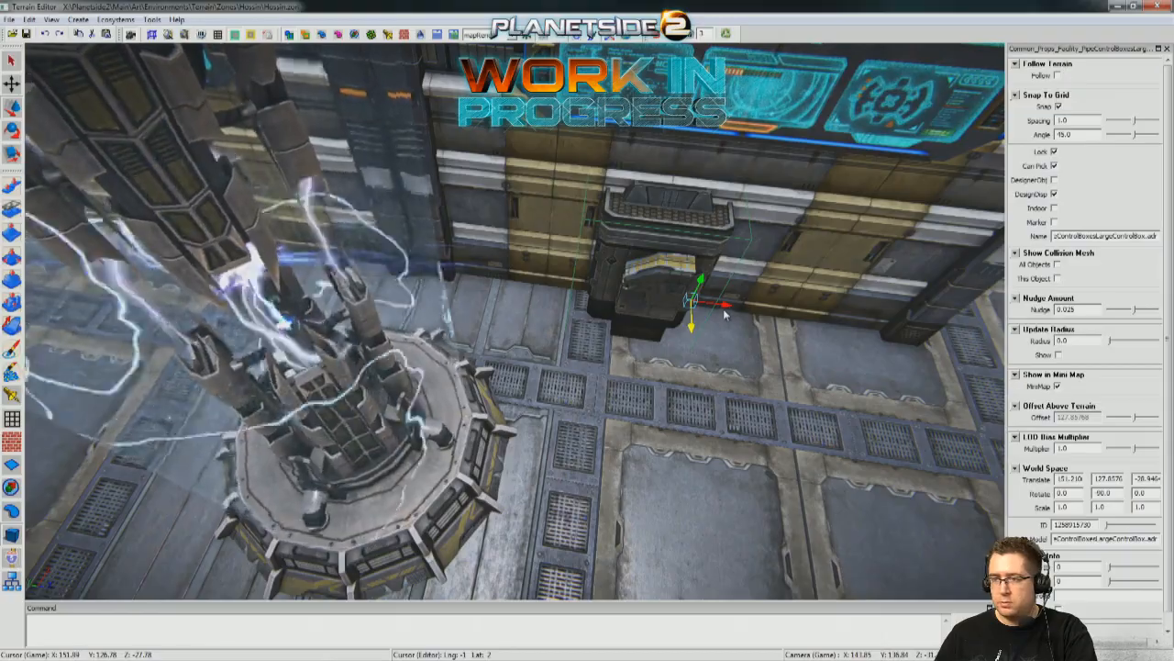
middle_drag(274, 259, 679, 321)
scroll(556, 357, down, 2)
click(558, 361)
middle_drag(675, 367, 540, 227)
scroll(548, 304, up, 1)
Move the large long straight pipe from the outdoor prop pile into the building, to about X 158.46, Z -34.34.
middle_drag(620, 383, 386, 335)
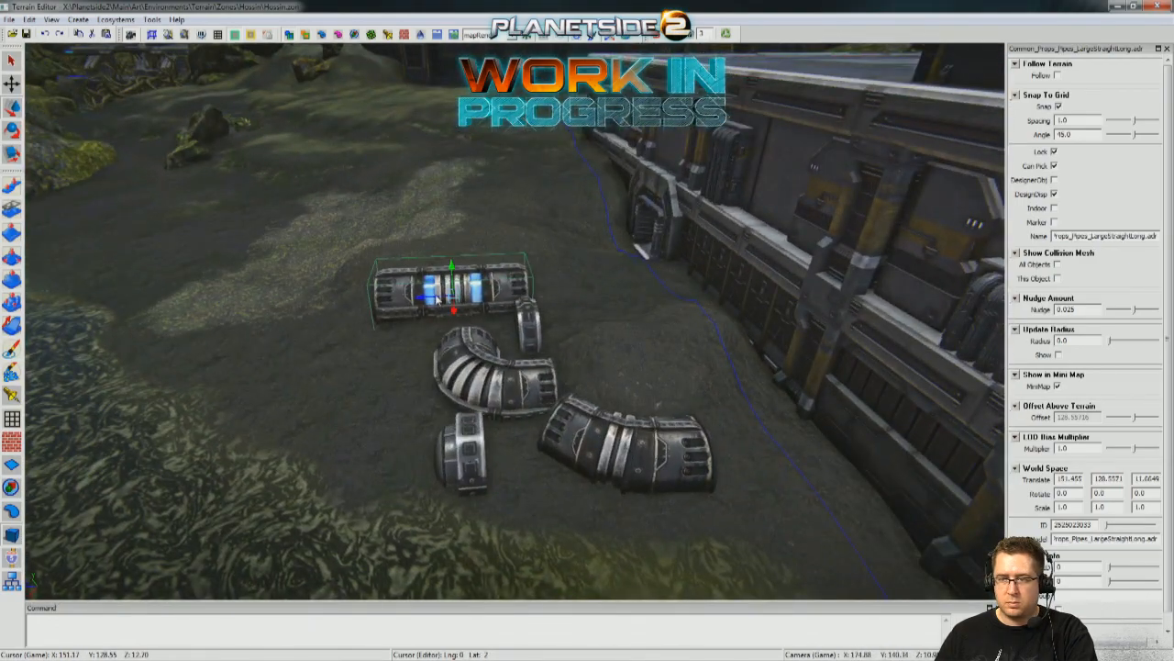
drag(956, 289, 405, 260)
middle_drag(405, 260, 283, 346)
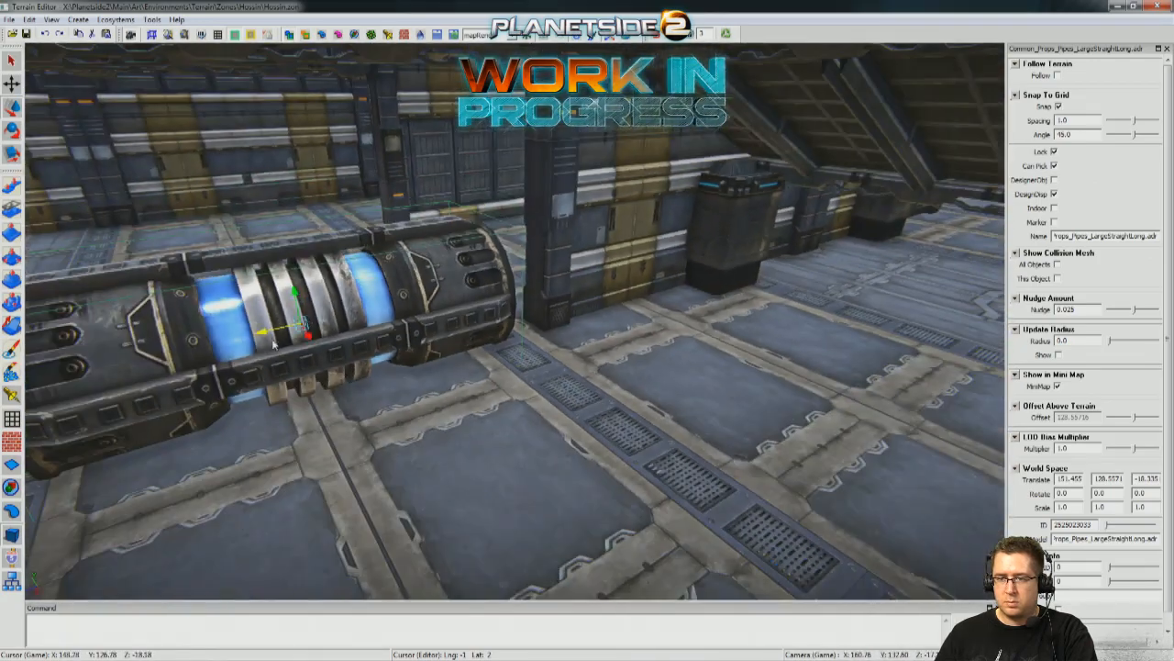
drag(277, 333, 833, 273)
middle_drag(834, 272, 771, 385)
drag(521, 275, 789, 321)
mouse_move(789, 321)
middle_down()
mouse_move(853, 316)
mouse_move(642, 326)
mouse_move(514, 367)
mouse_move(560, 321)
mouse_move(550, 285)
mouse_move(716, 294)
mouse_move(642, 358)
mouse_move(573, 284)
mouse_move(303, 273)
mouse_move(569, 248)
middle_up()
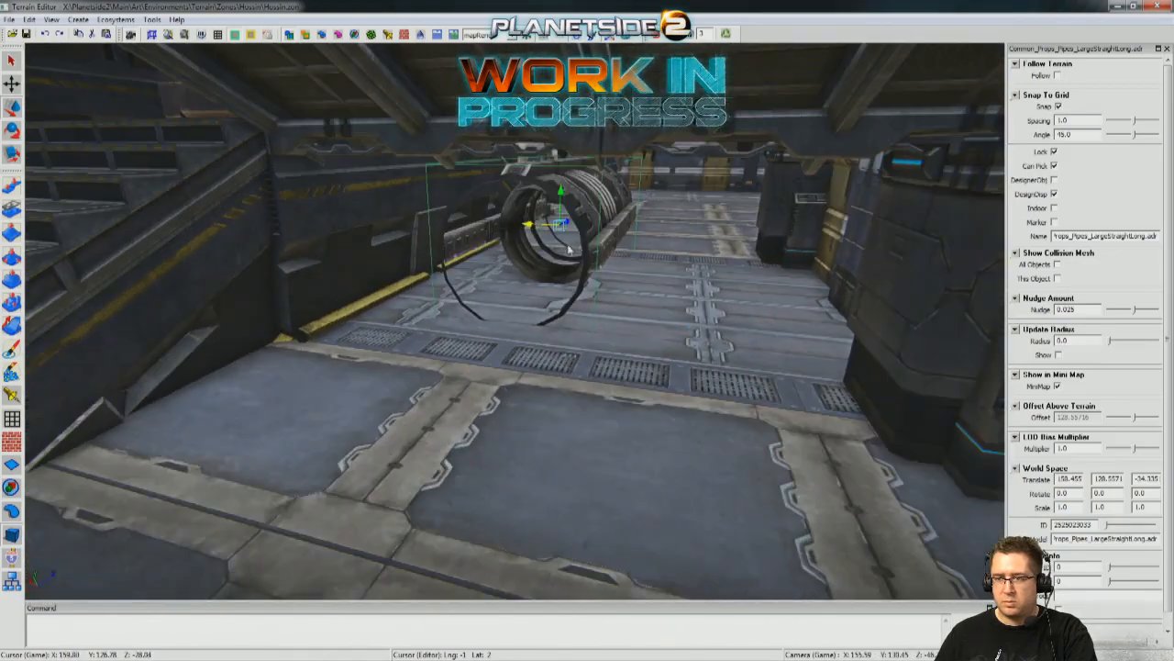
Slide the large straight pipe to Z -44.335 near the stairs and rotate it 90 degrees about the vertical axis to lie crosswise.
middle_drag(598, 313, 576, 235)
drag(567, 231, 398, 372)
scroll(399, 373, down, 2)
key(e)
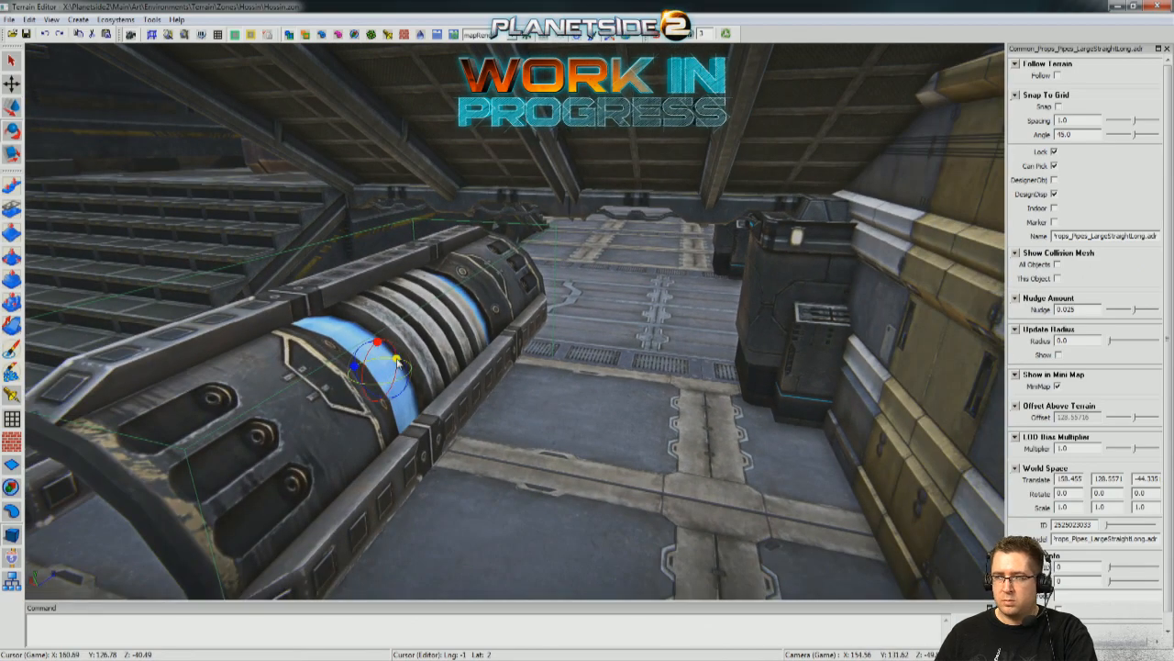
drag(317, 384, 245, 404)
right_drag(245, 404, 889, 420)
Scale the pipe uniformly down to 0.42 and move it to Y 129.557, Z -40.335 above the passage floor.
key(w)
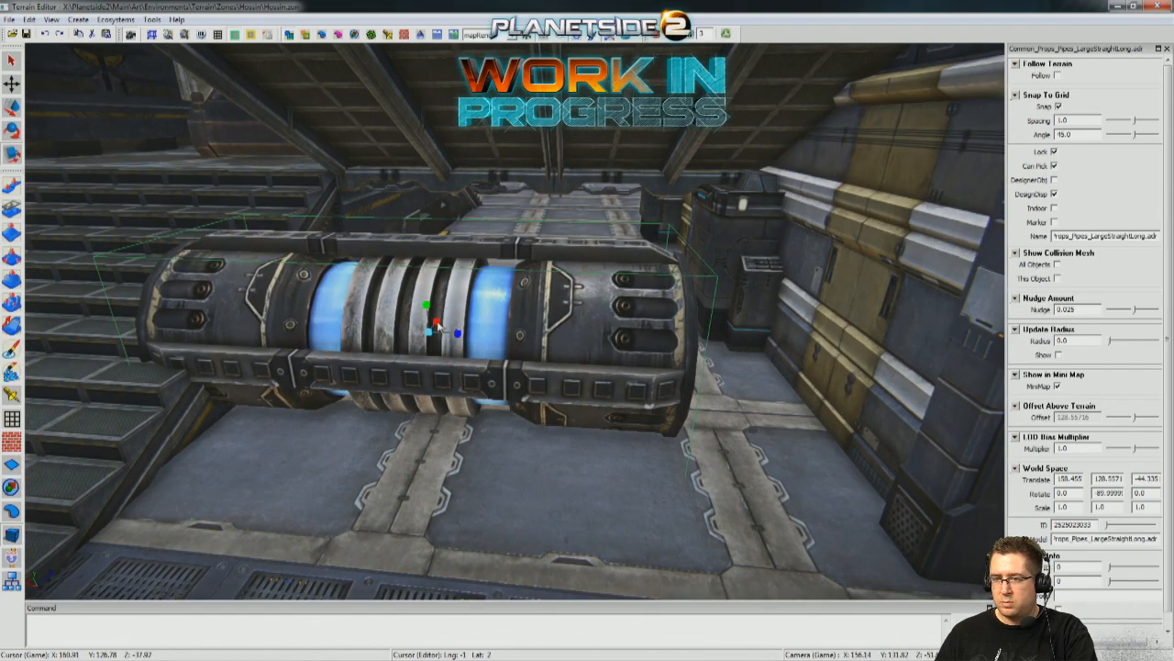
drag(426, 336, 778, 199)
key(w)
drag(349, 292, 702, 225)
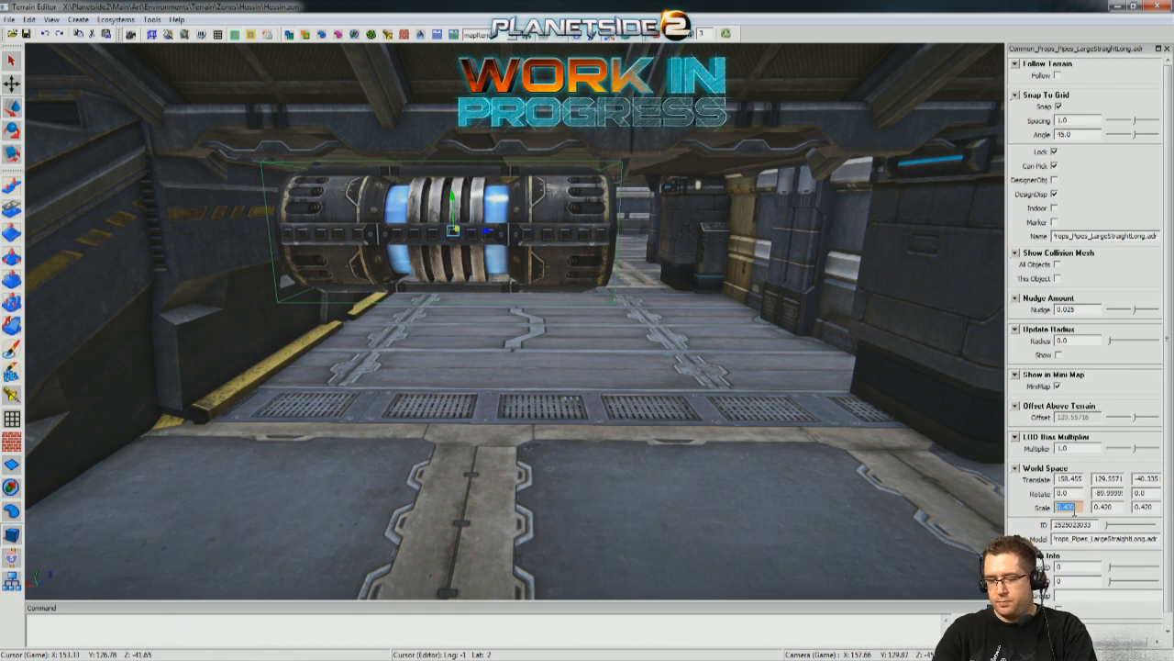
Try a scale of 1.0 on the pipe's X and Y axes in turn, resetting each to 0.42.
text(1.0)
key(Return)
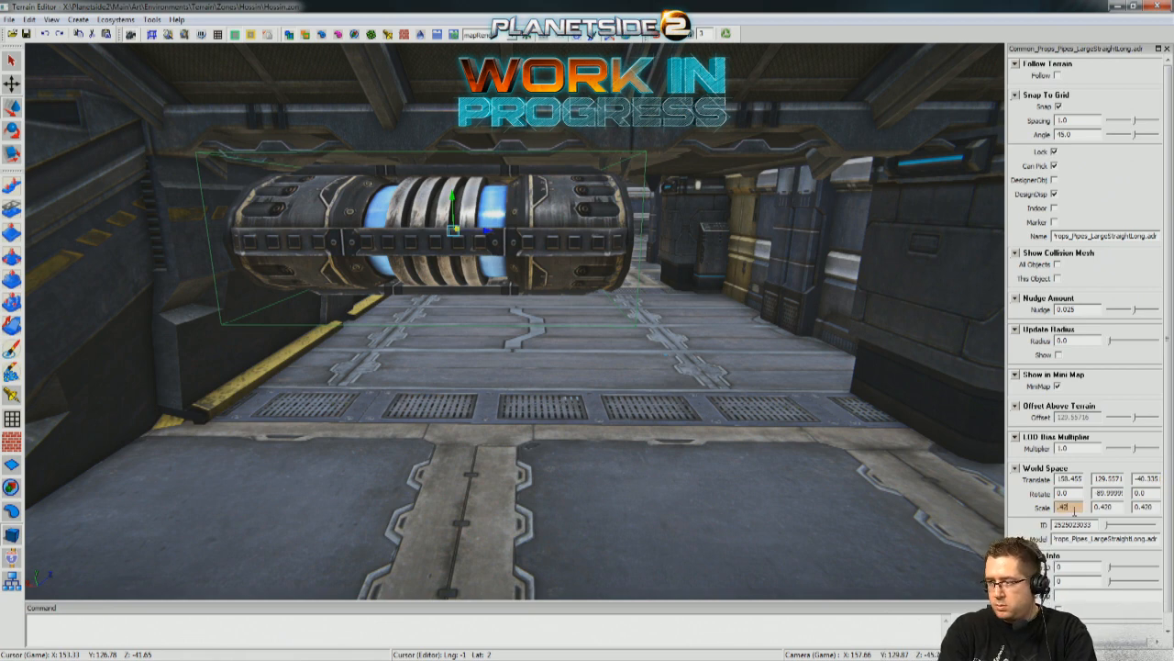
key(Return)
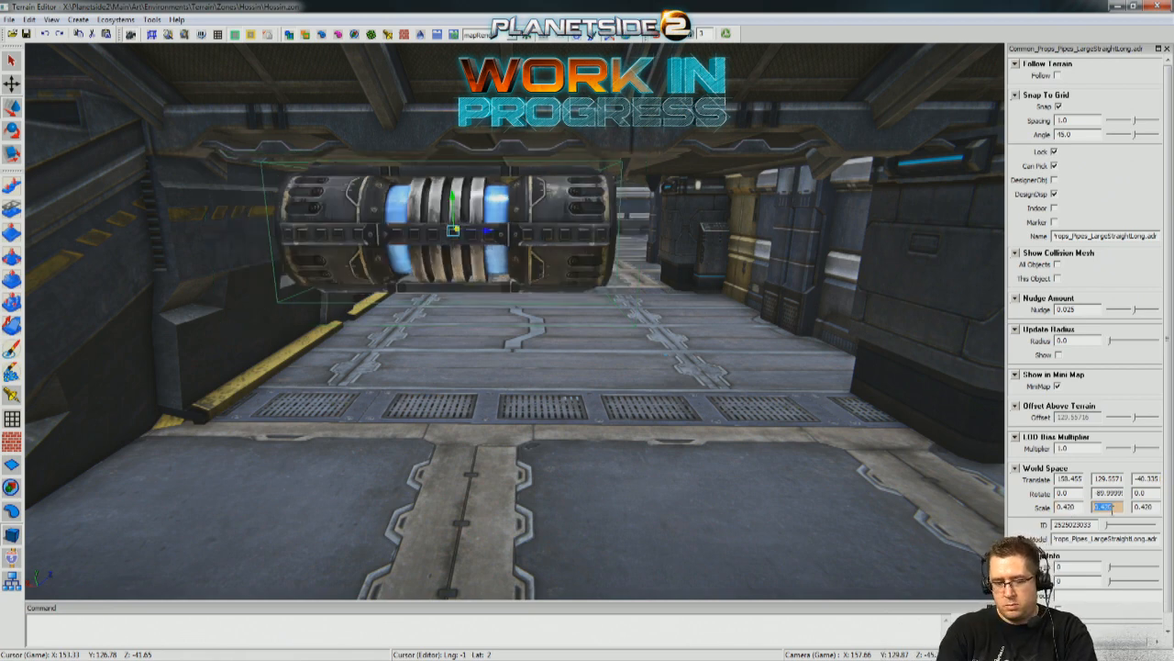
key(Return)
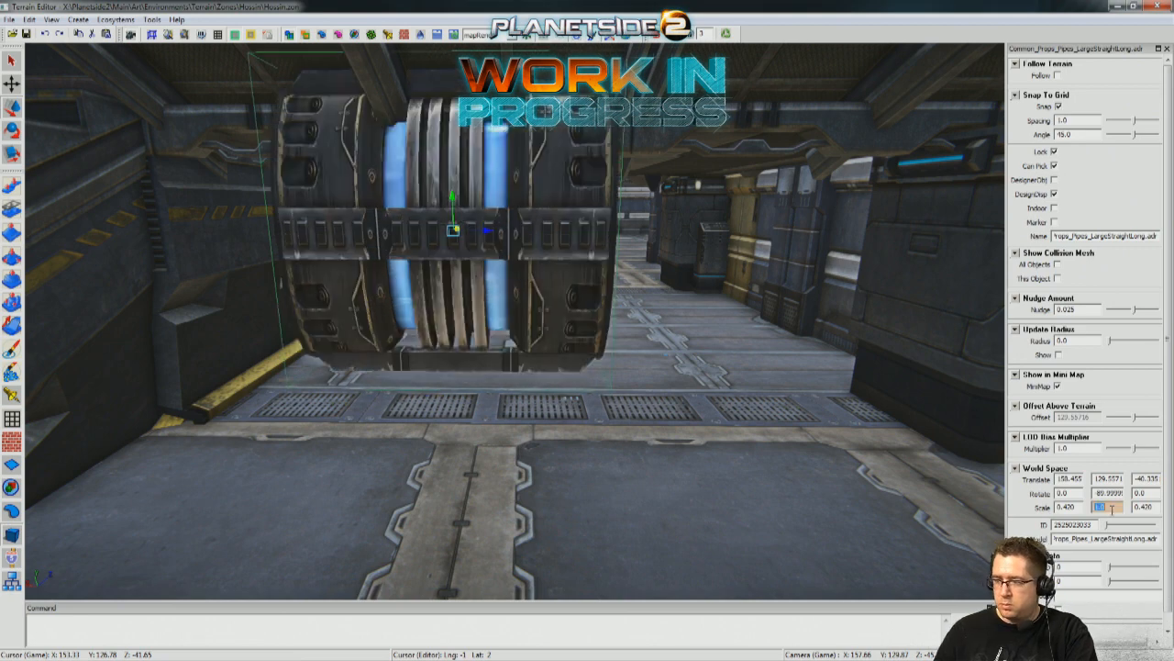
text(2)
key(Return)
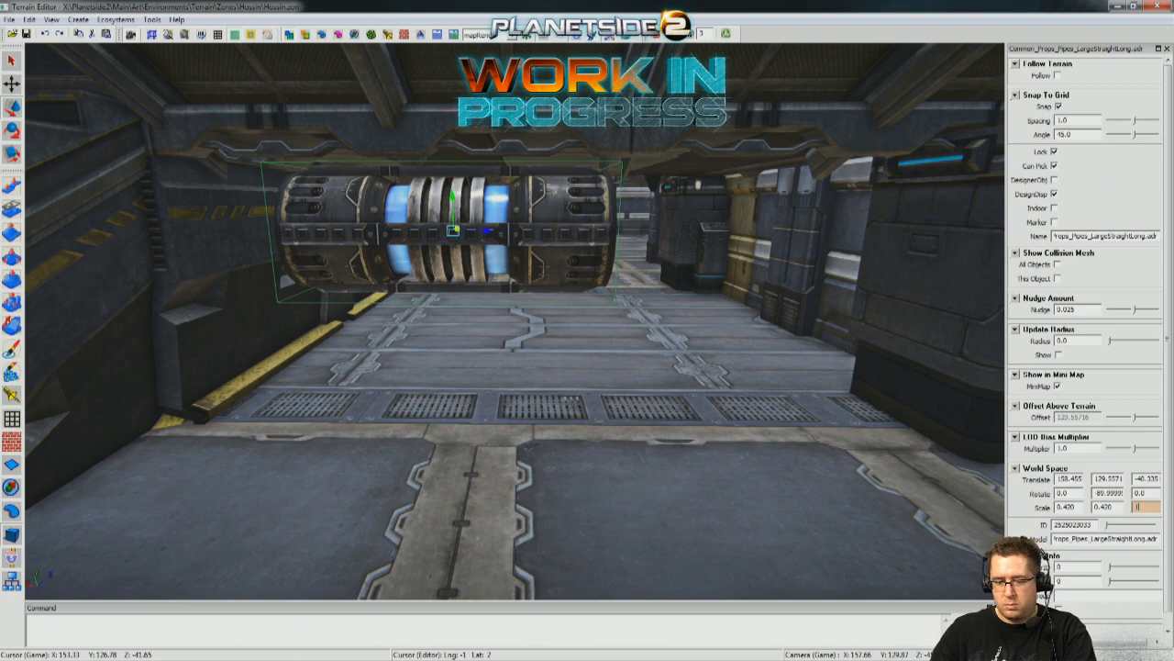
Try Z scales of 1 and 0.7 to lengthen the pipe, and set its Z scale back to 0.42.
key(Return)
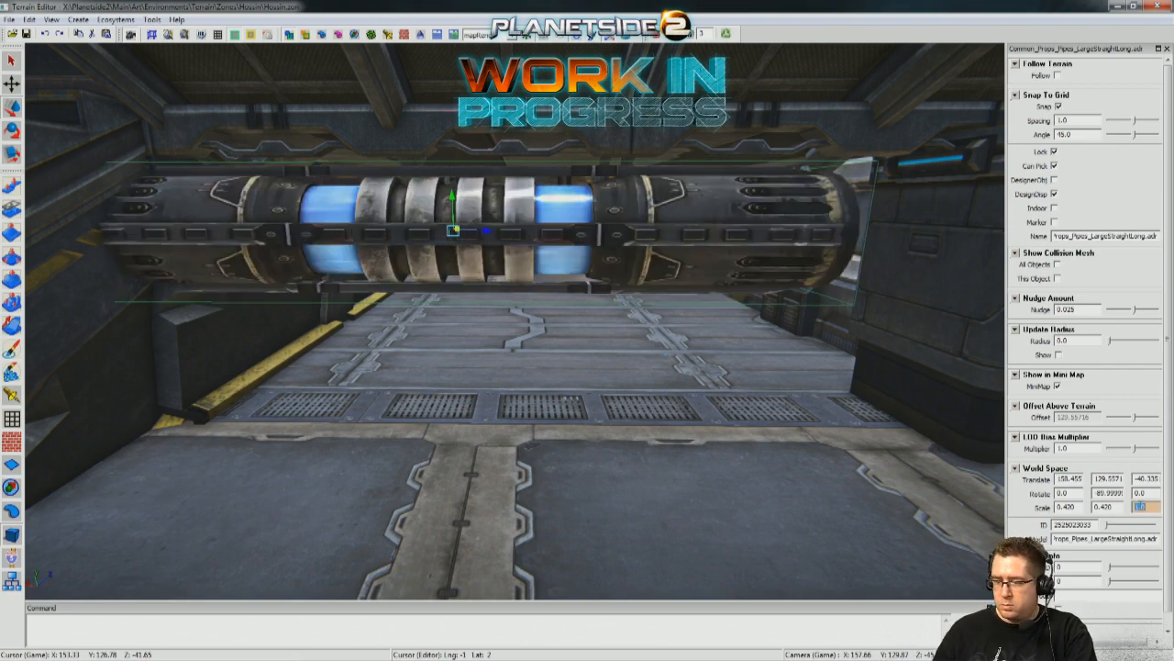
text(.7)
key(Return)
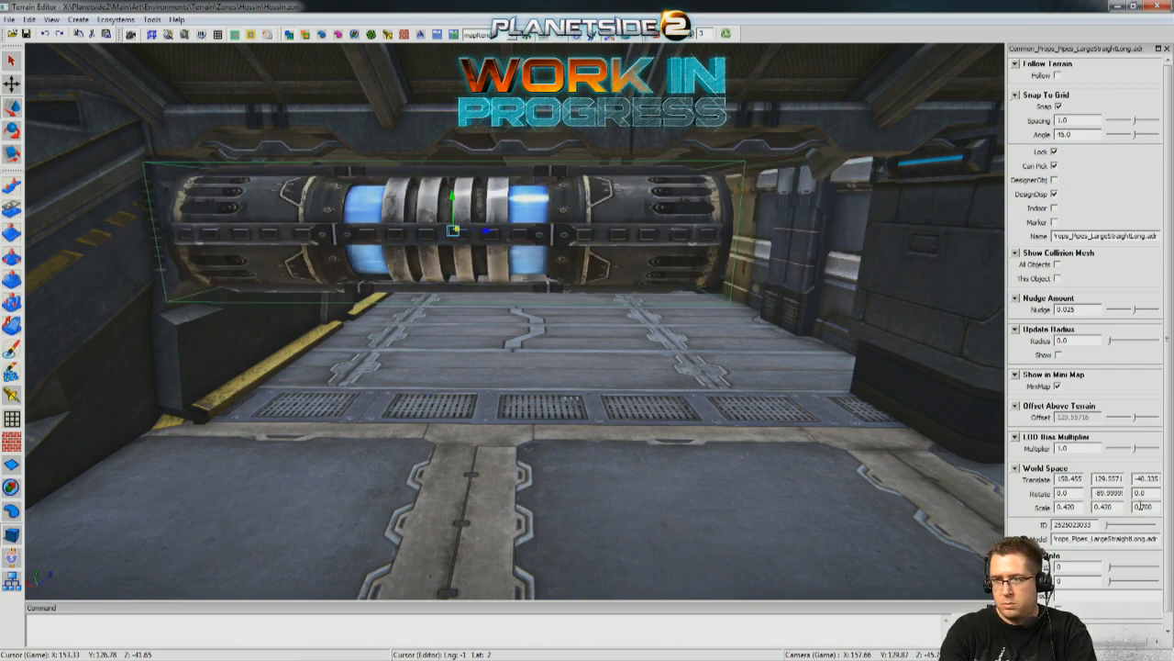
key(w)
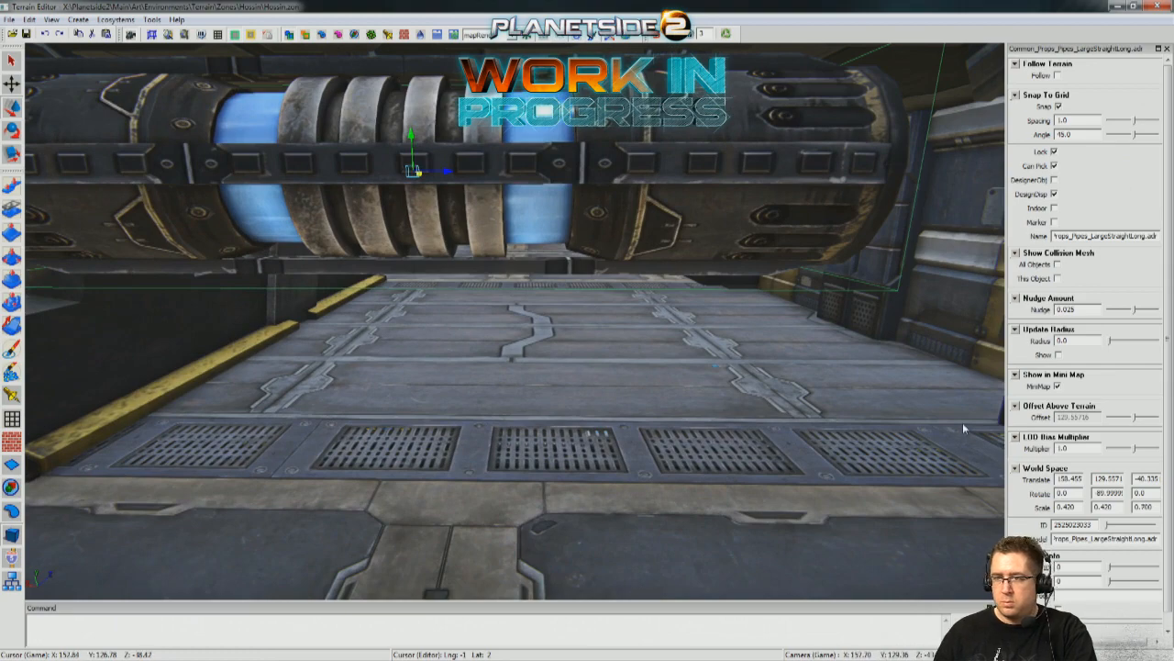
key(s)
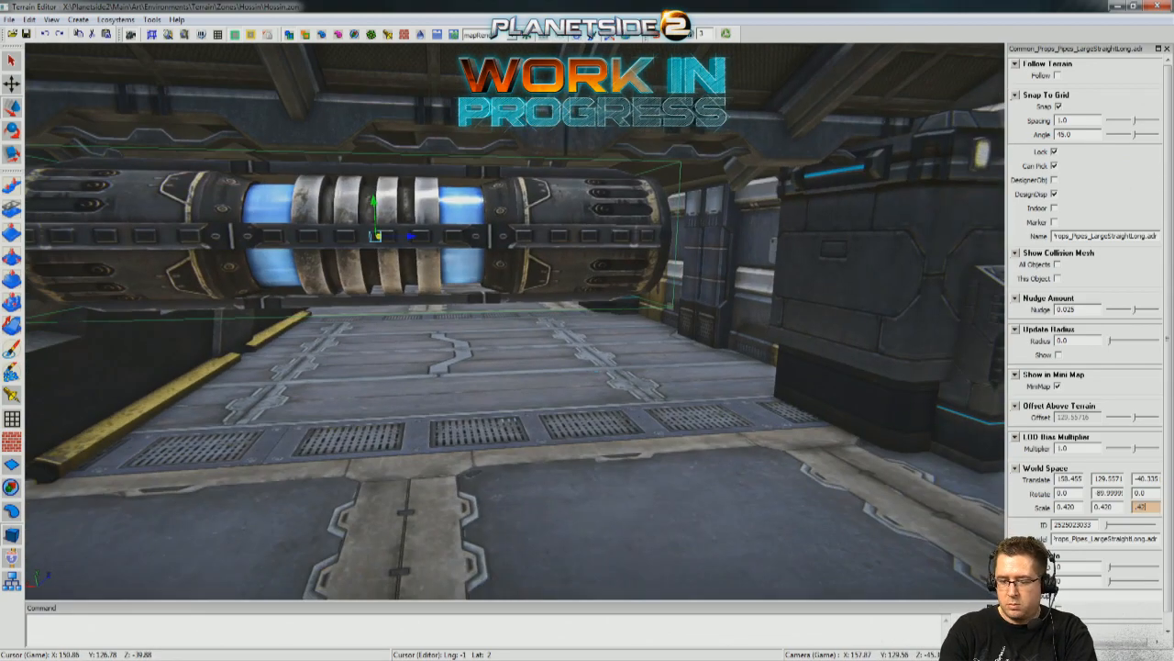
text(.43)
key(Return)
Examine the suspended pipe and the surrounding passage from player height, approaching from both sides of the interior.
key(s)
right_drag(512, 370, 511, 369)
key(w)
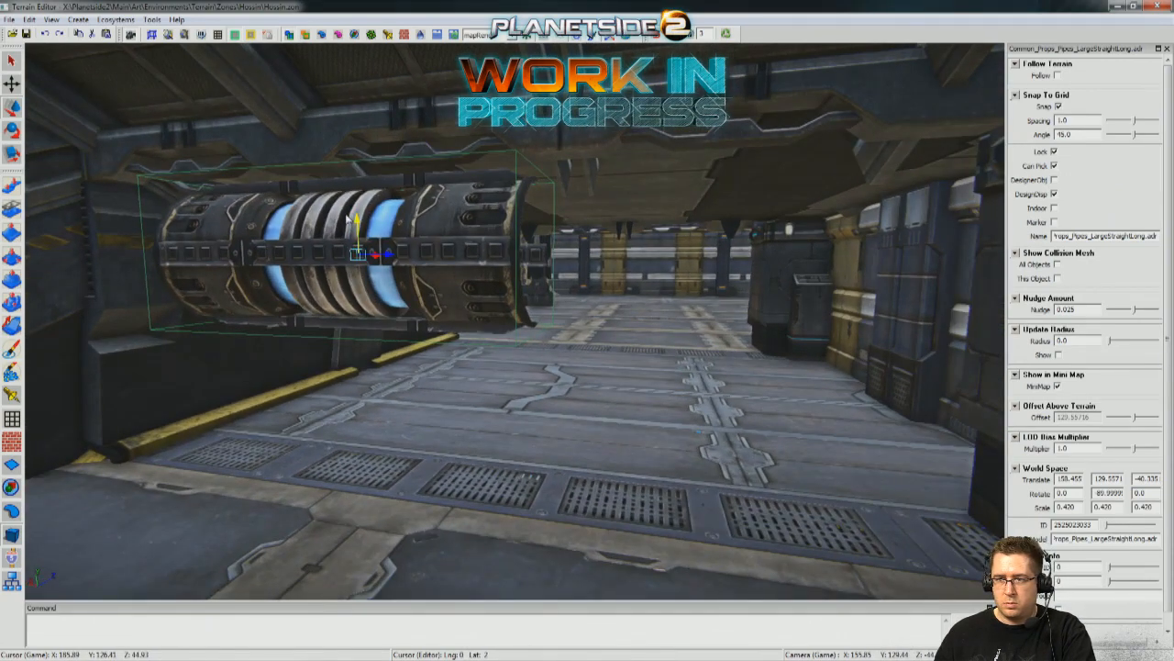
click(413, 466)
key(s)
right_drag(413, 465, 414, 465)
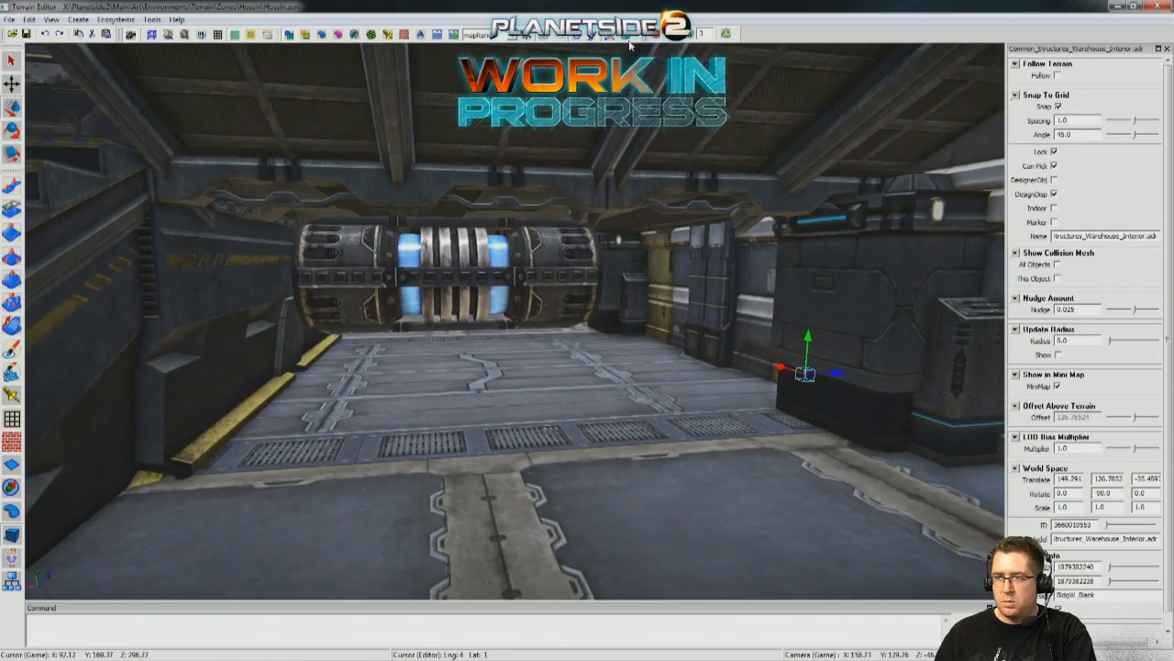
click(654, 38)
key(s)
key(w)
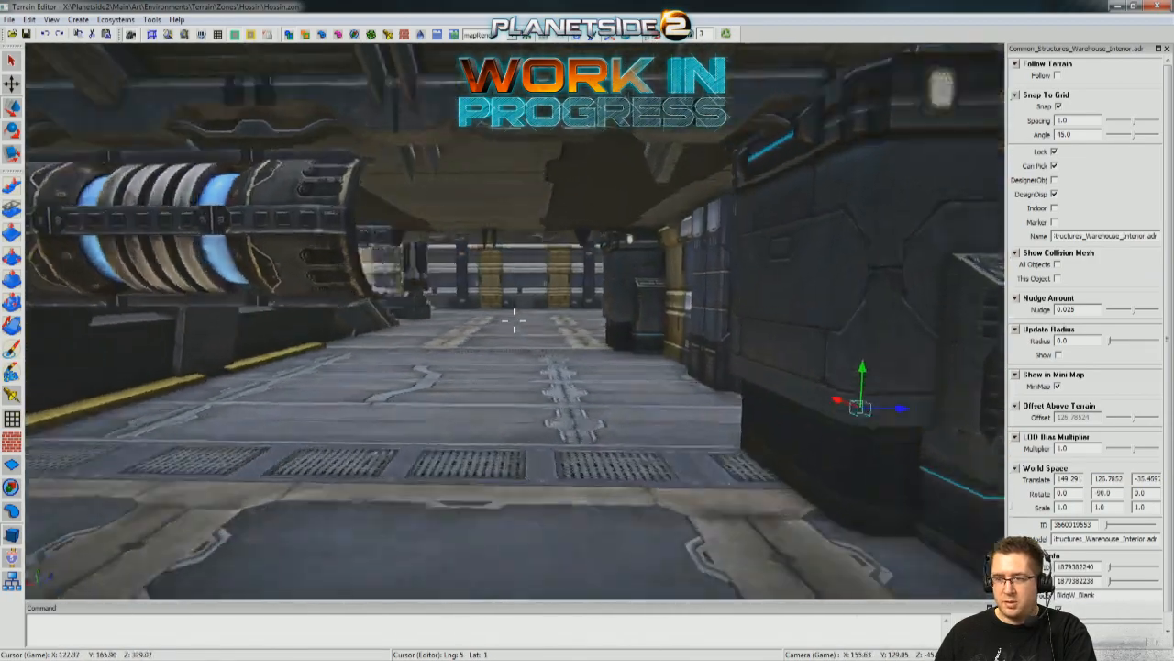
key(s)
key(w)
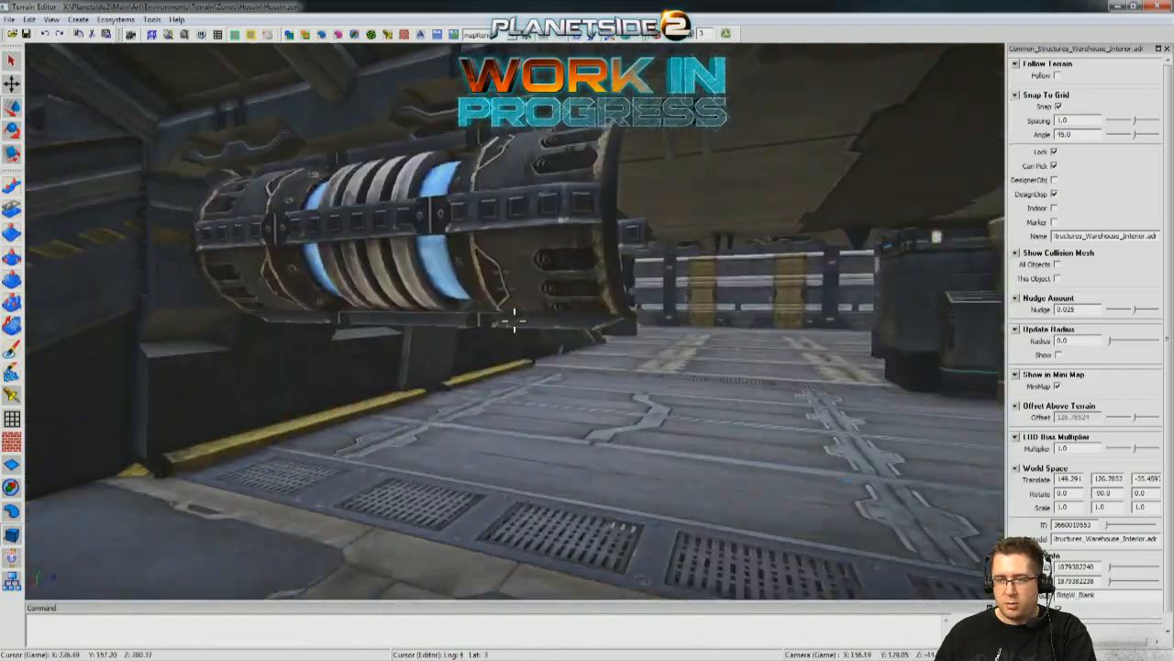
key(s)
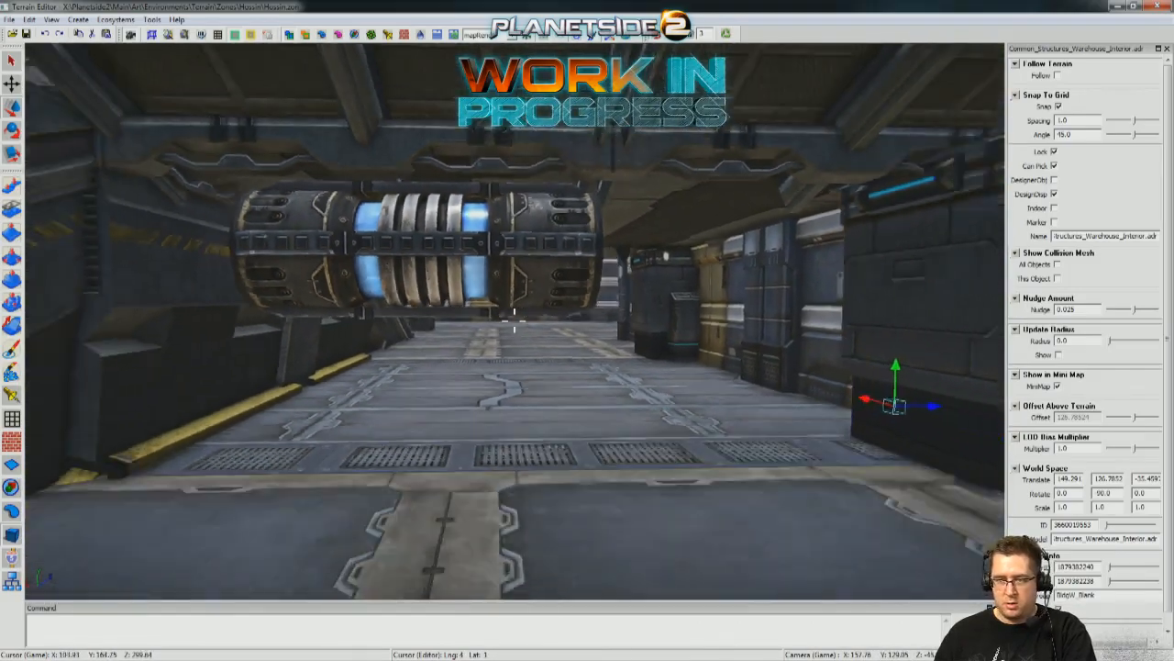
key(d)
key(a)
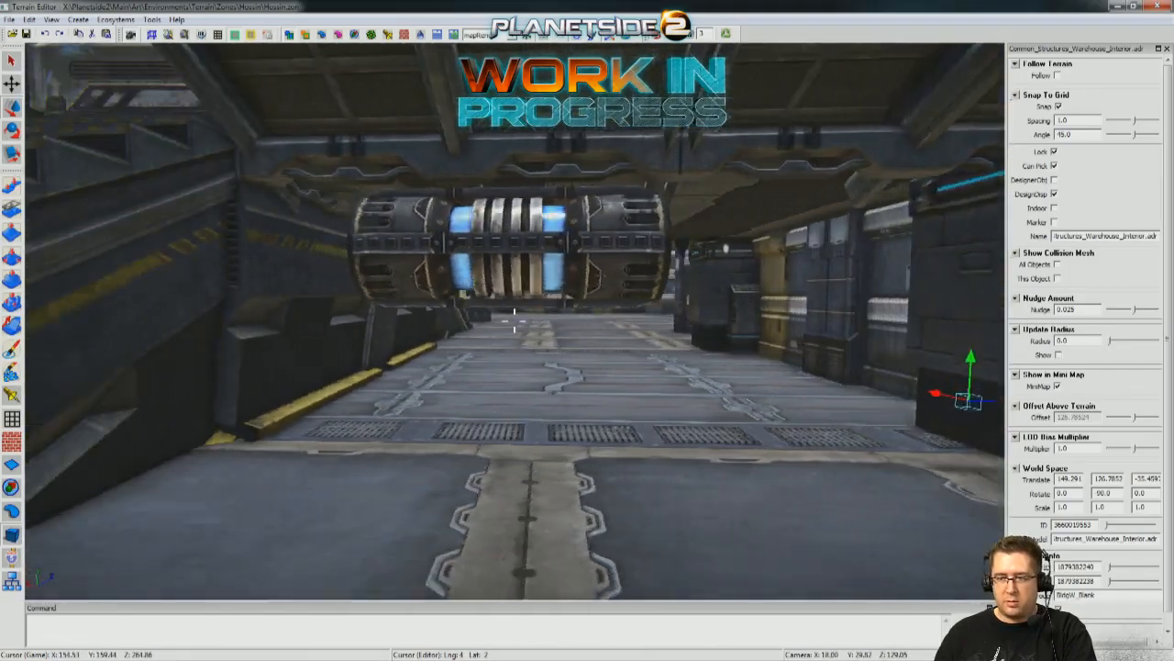
key(d)
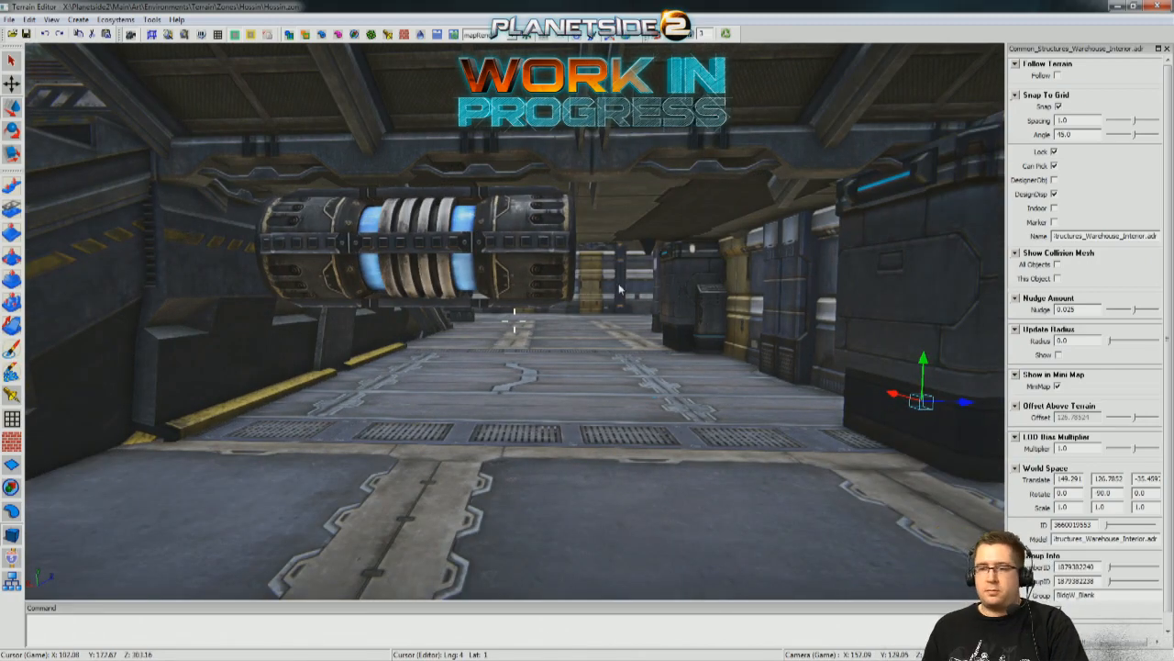
key(w)
key(w)
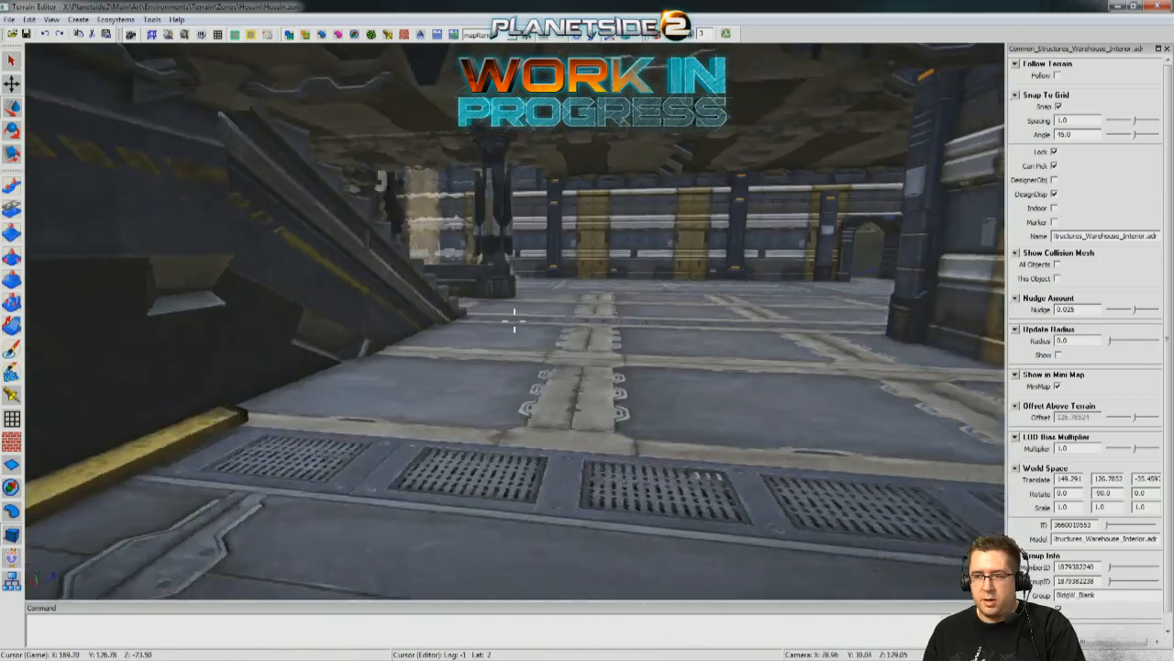
key(w)
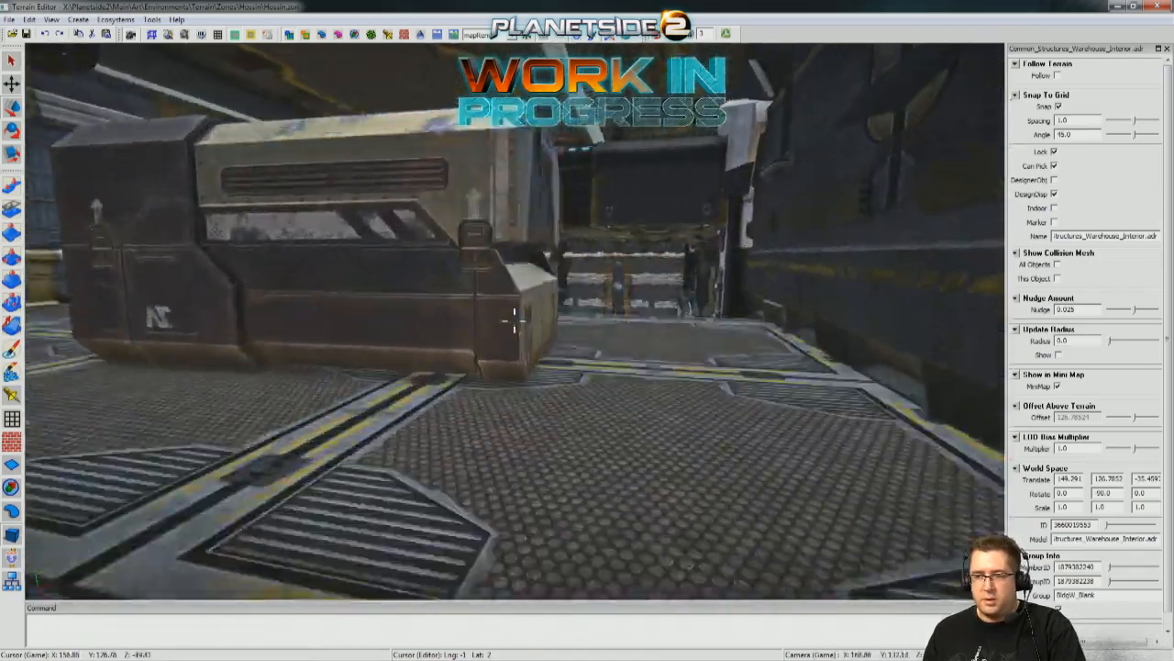
key(w)
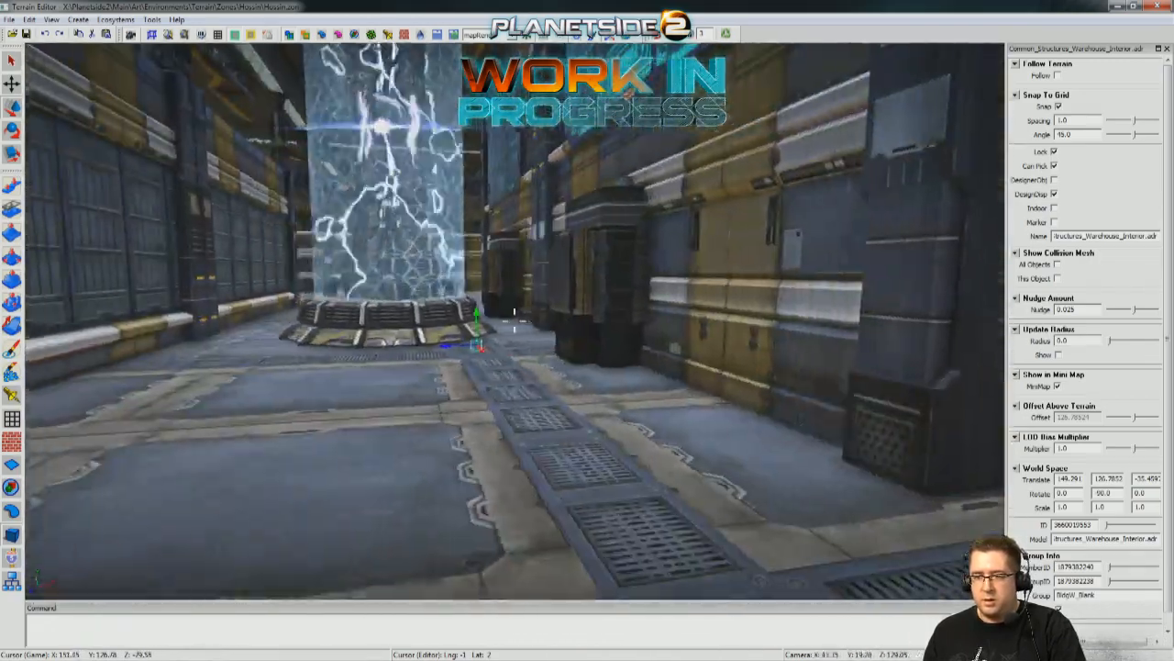
key(w)
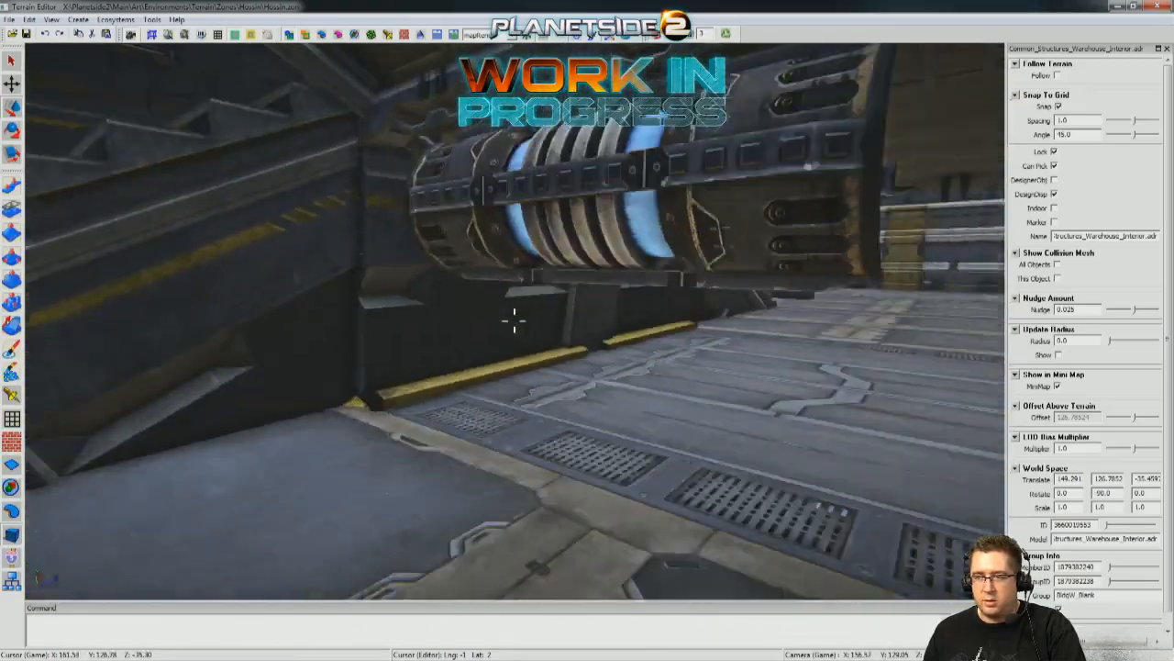
key(s)
Slide the pipe across the passage to X 154.455 so its end meets the control box by the wall.
click(428, 247)
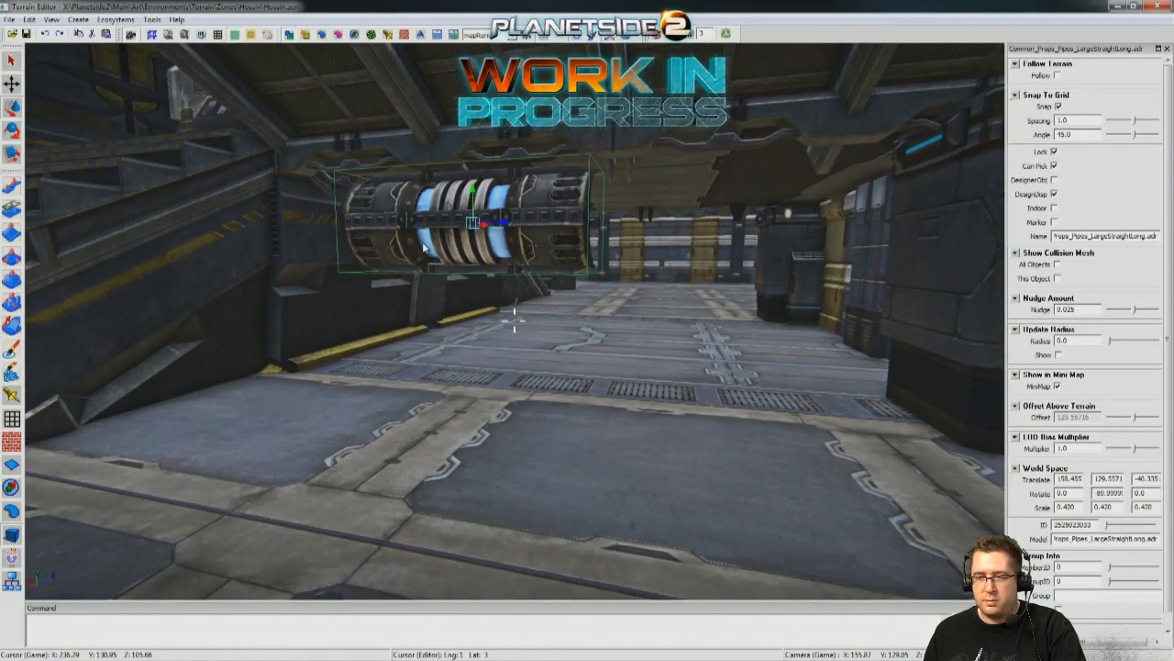
key(a)
key(w)
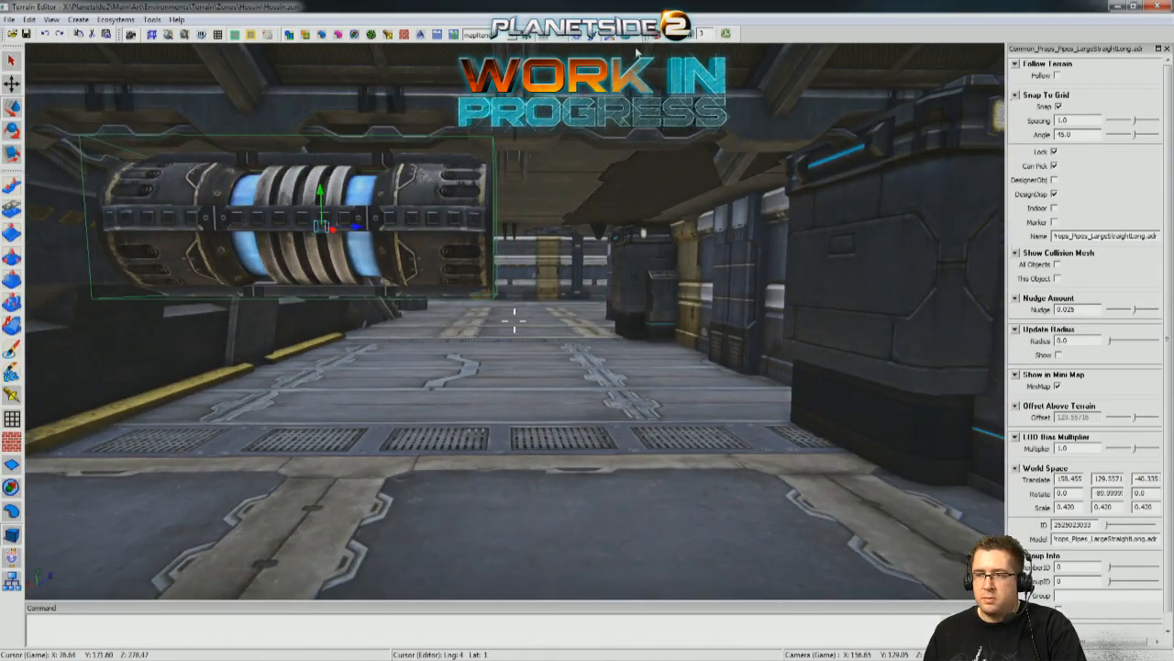
right_drag(404, 286, 440, 288)
key(w)
key(a)
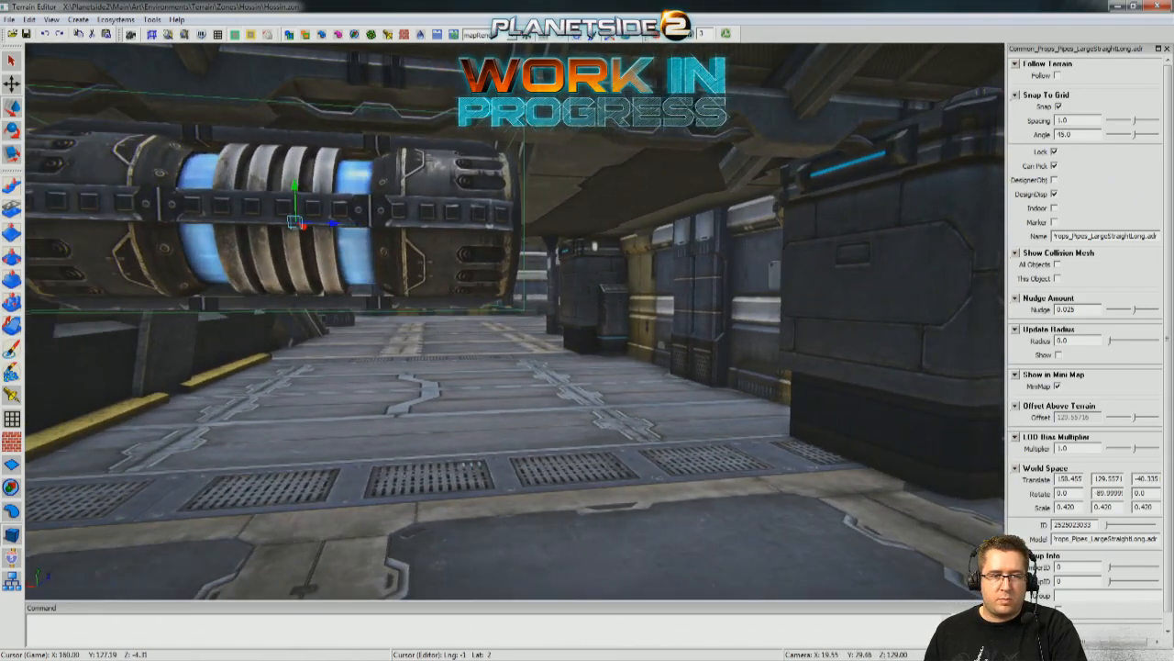
key(s)
key(a)
mouse_move(243, 209)
right_down()
mouse_move(129, 216)
mouse_move(243, 208)
right_up()
key(d)
drag(424, 224, 755, 229)
key(w)
right_drag(733, 231, 1027, 229)
key(a)
right_drag(561, 206, 280, 196)
key(d)
key(s)
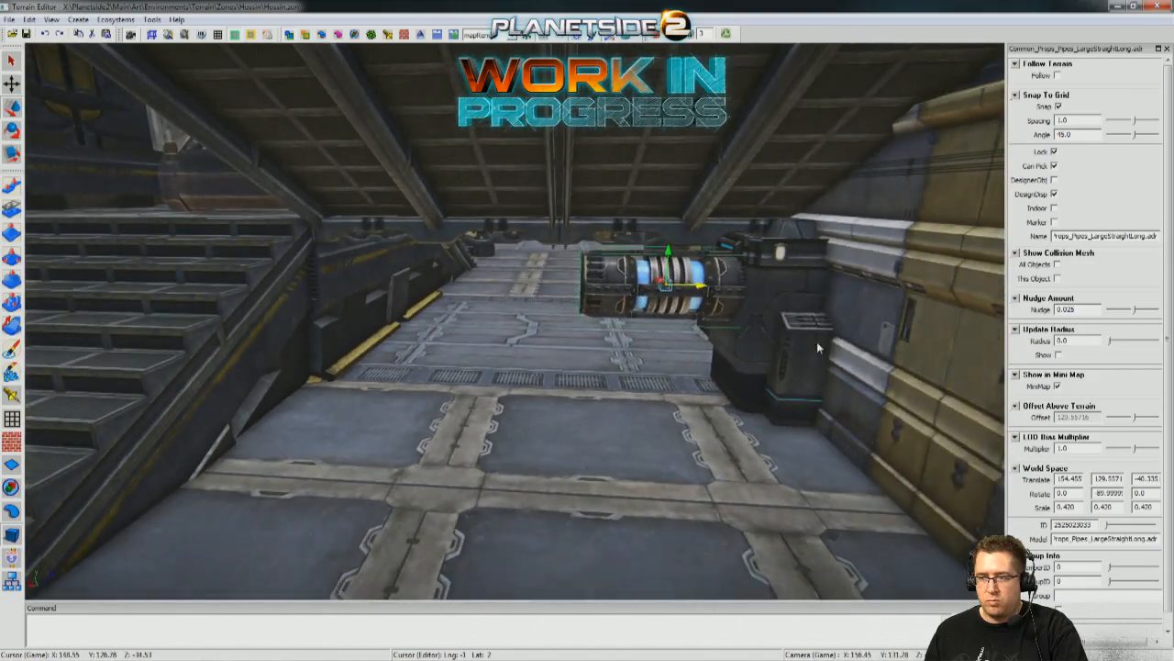
Duplicate the large control box at the pipe's end and move the copy across the passage to X 160.21.
click(817, 347)
key(ctrl+d)
drag(823, 356, 365, 339)
drag(454, 345, 455, 345)
Rotate the copied control box to 90 degrees about the vertical axis so it faces the opposite way.
key(e)
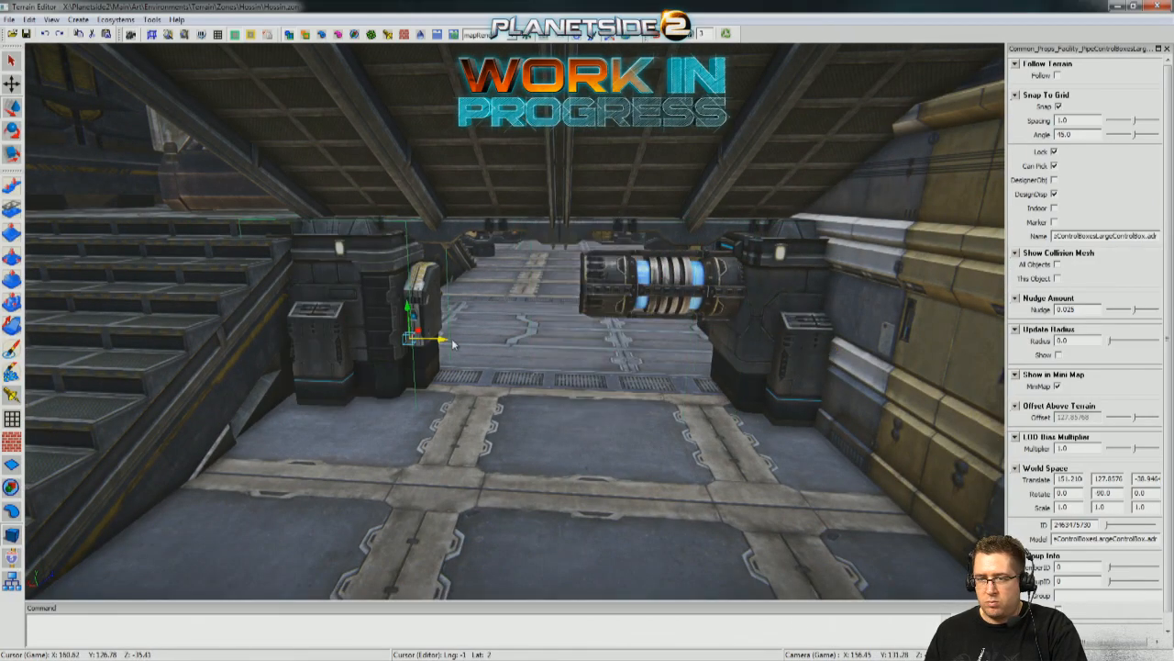
click(450, 341)
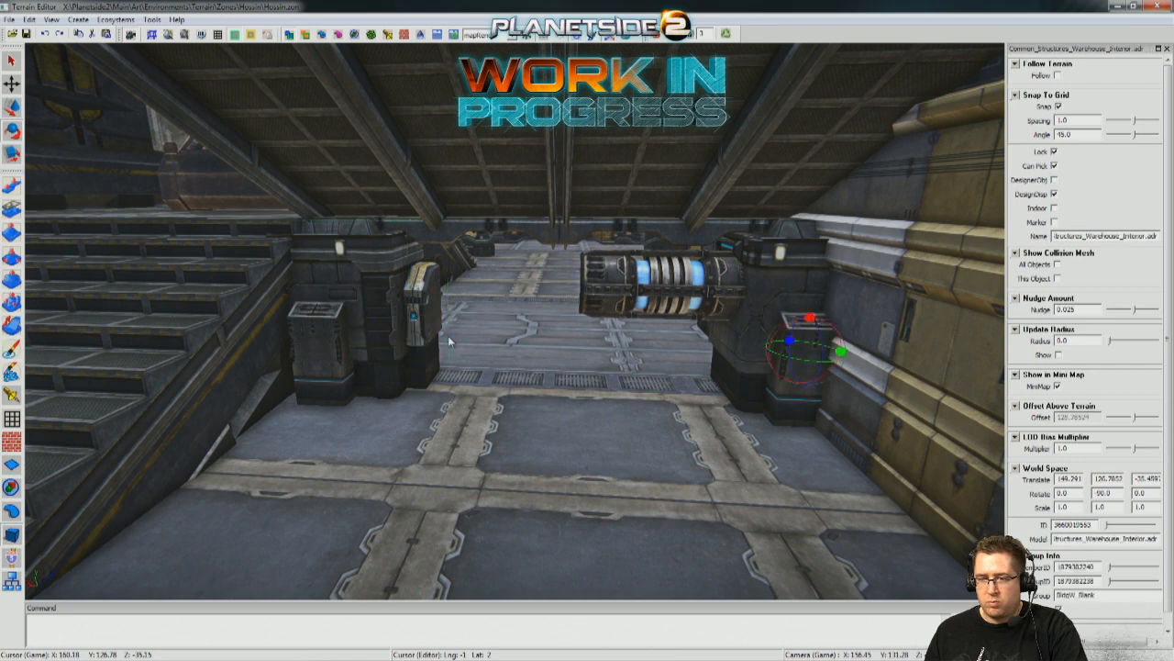
click(425, 345)
drag(439, 341, 485, 337)
Push the rotated control box against the stair structure at about X 161.10, Z -41.95, with grid snapping off for the fine adjustment.
key(w)
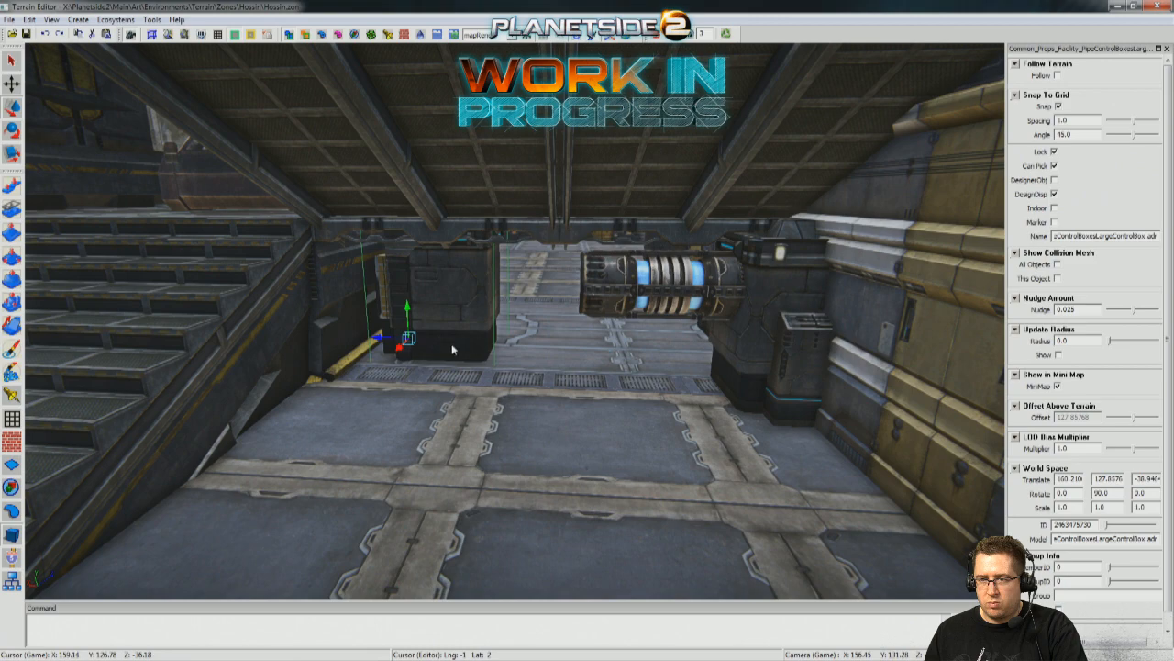
drag(396, 350, 272, 384)
right_drag(272, 385, 288, 446)
key(x)
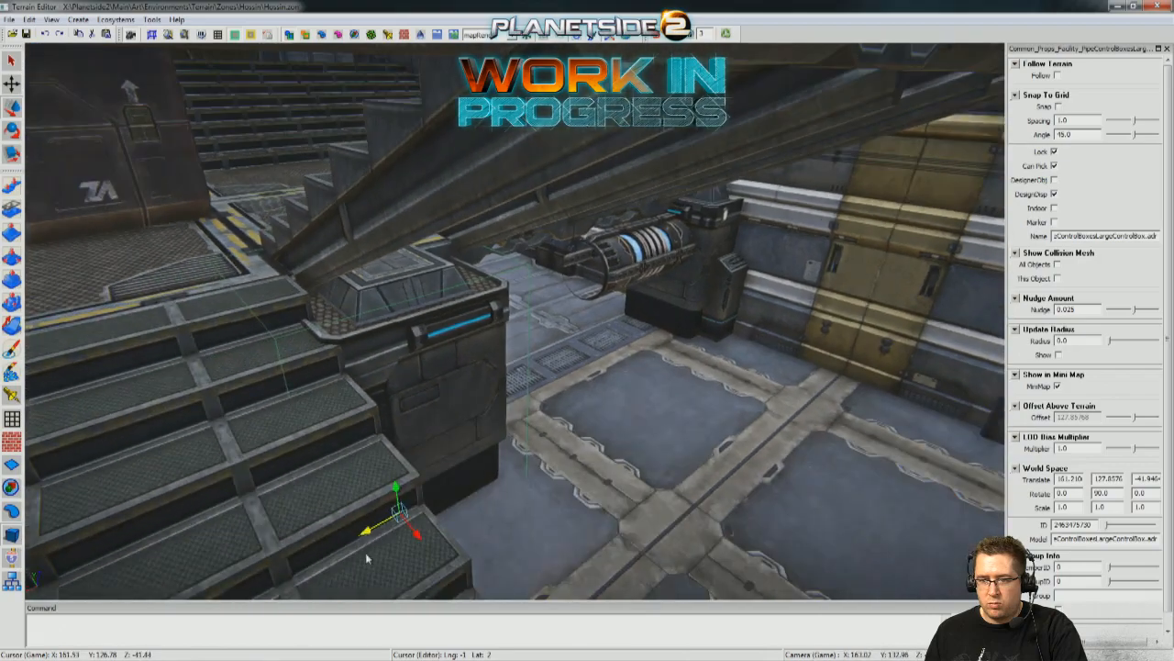
drag(367, 534, 375, 530)
mouse_move(515, 476)
right_down()
mouse_move(541, 452)
mouse_move(574, 482)
mouse_move(692, 500)
mouse_move(459, 459)
mouse_move(528, 470)
mouse_move(517, 474)
right_up()
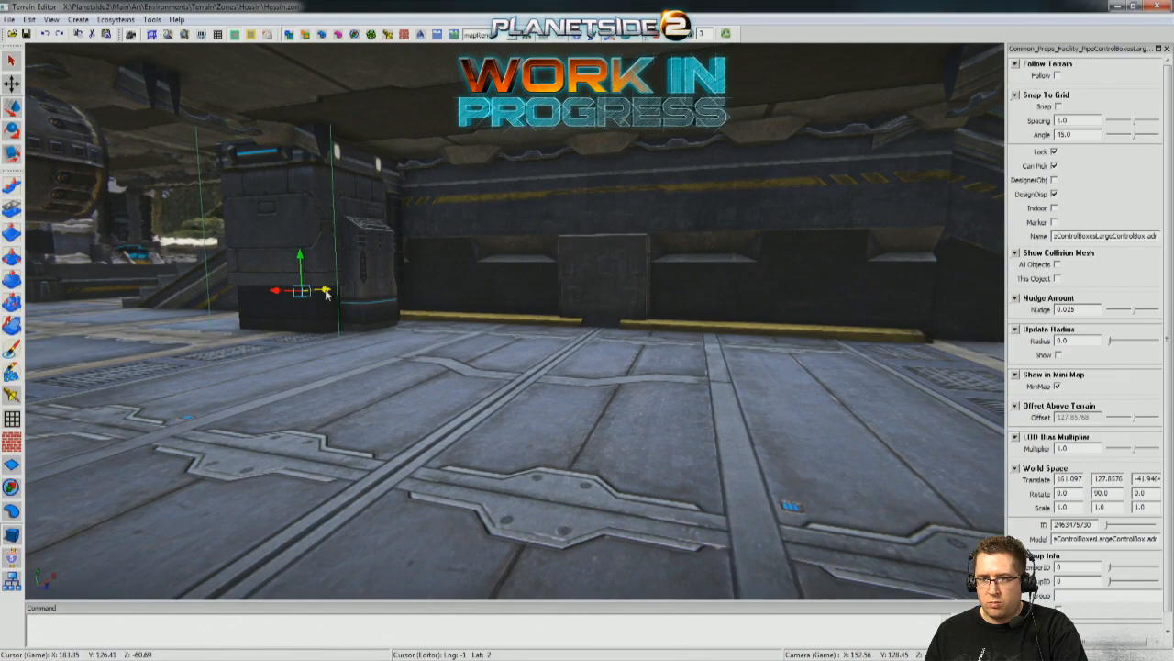
Duplicate the rotated control box and slide the copy along the platform wall to about Z -31.82, beside the other stairs.
drag(273, 299, 750, 323)
right_drag(750, 322, 505, 400)
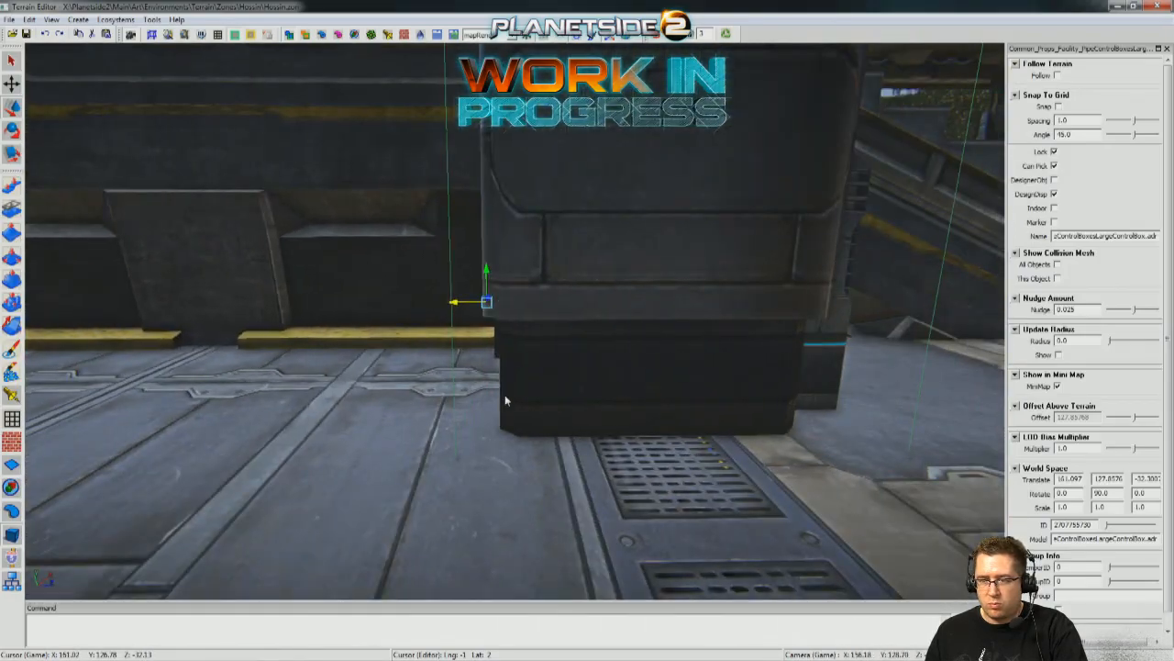
drag(465, 307, 511, 310)
right_drag(511, 310, 746, 468)
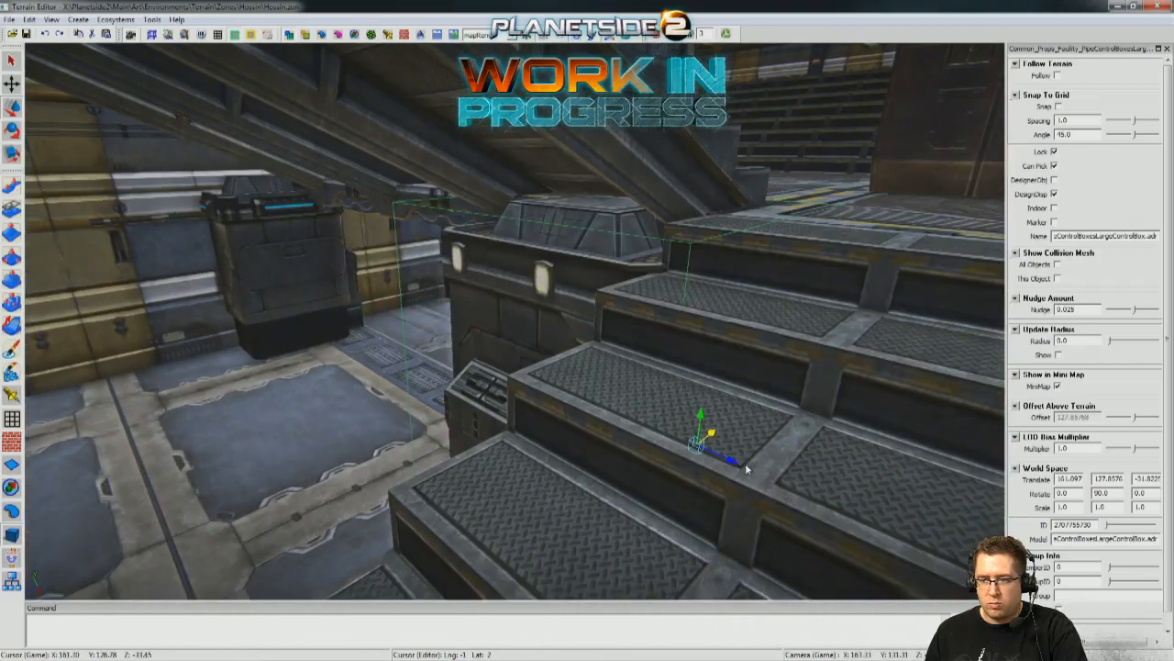
drag(715, 438, 686, 452)
right_drag(681, 450, 226, 287)
Duplicate the suspended pipe and slide the copy along the X axis until it sits end to end with the original.
click(292, 260)
right_drag(294, 265, 435, 401)
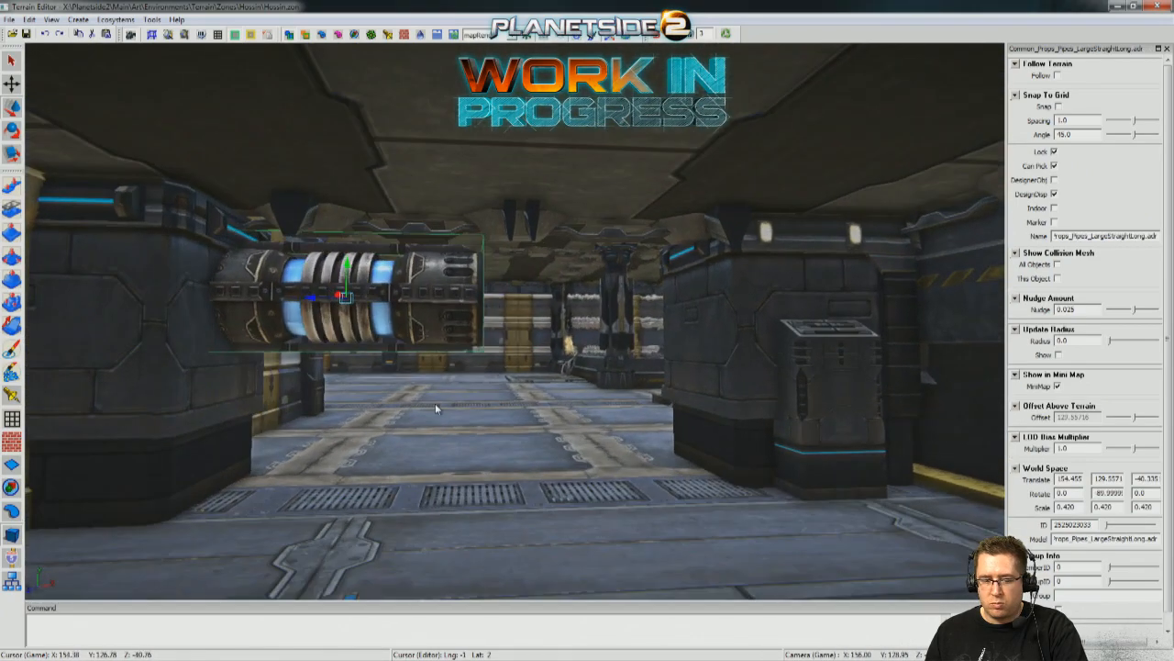
shift+drag(317, 305, 580, 316)
mouse_move(500, 494)
right_down()
mouse_move(500, 473)
mouse_move(502, 493)
right_up()
click(547, 433)
right_drag(547, 433, 461, 273)
click(497, 273)
right_drag(643, 389, 542, 252)
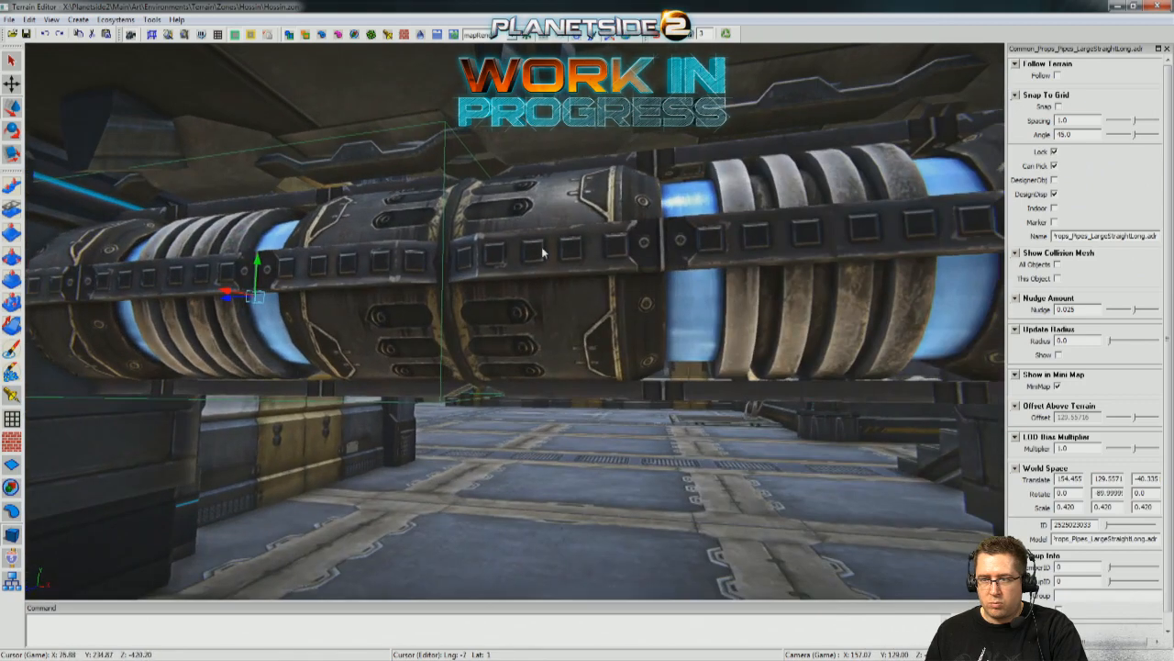
Select both pipes and adjust them as a pair between the two control boxes, checking the span from below and from the passage.
right_drag(535, 494, 603, 140)
click(445, 384)
click(600, 136)
shift+click(268, 178)
right_drag(268, 178, 525, 289)
drag(508, 300, 470, 302)
right_drag(471, 302, 537, 358)
right_drag(642, 74, 514, 321)
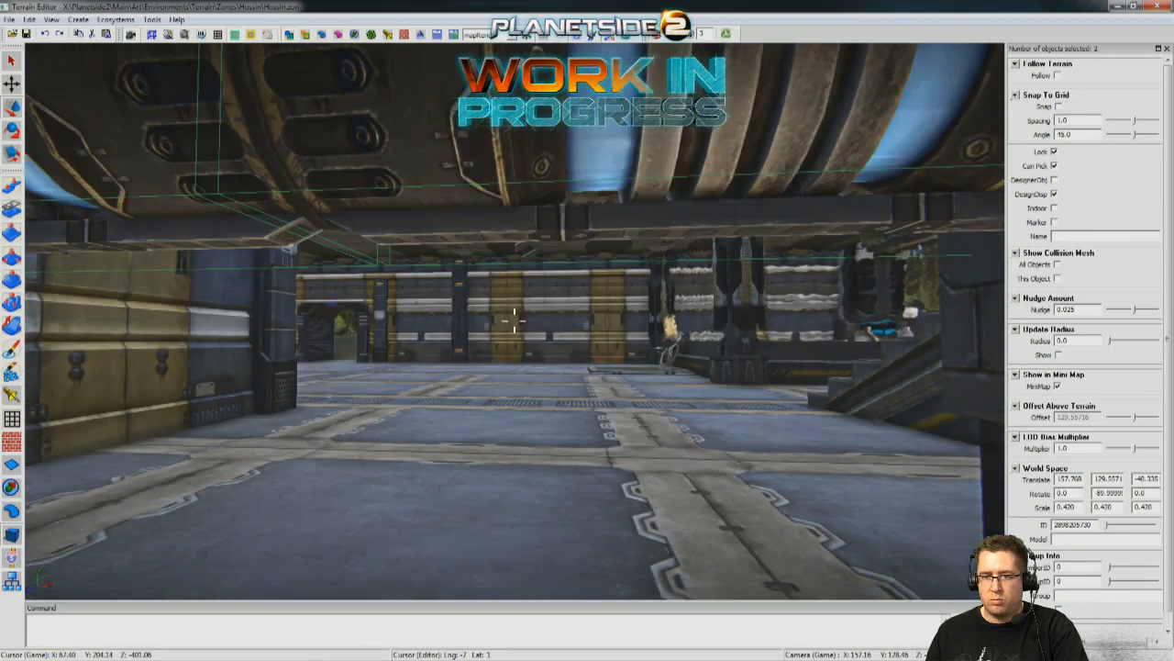
right_drag(514, 320, 514, 320)
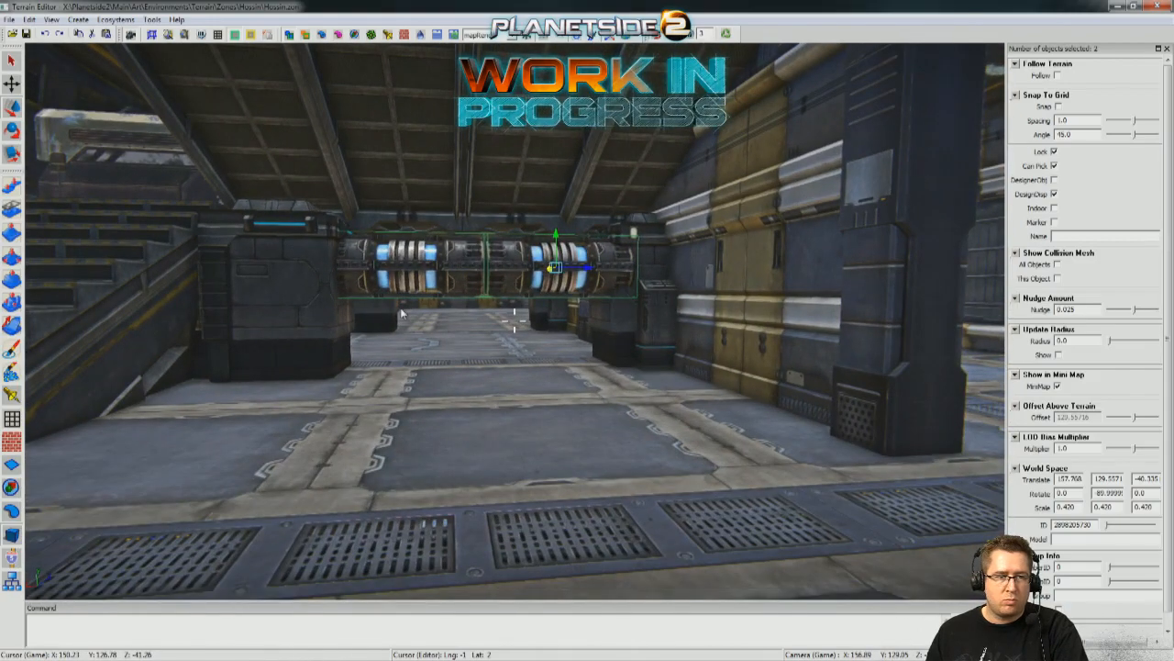
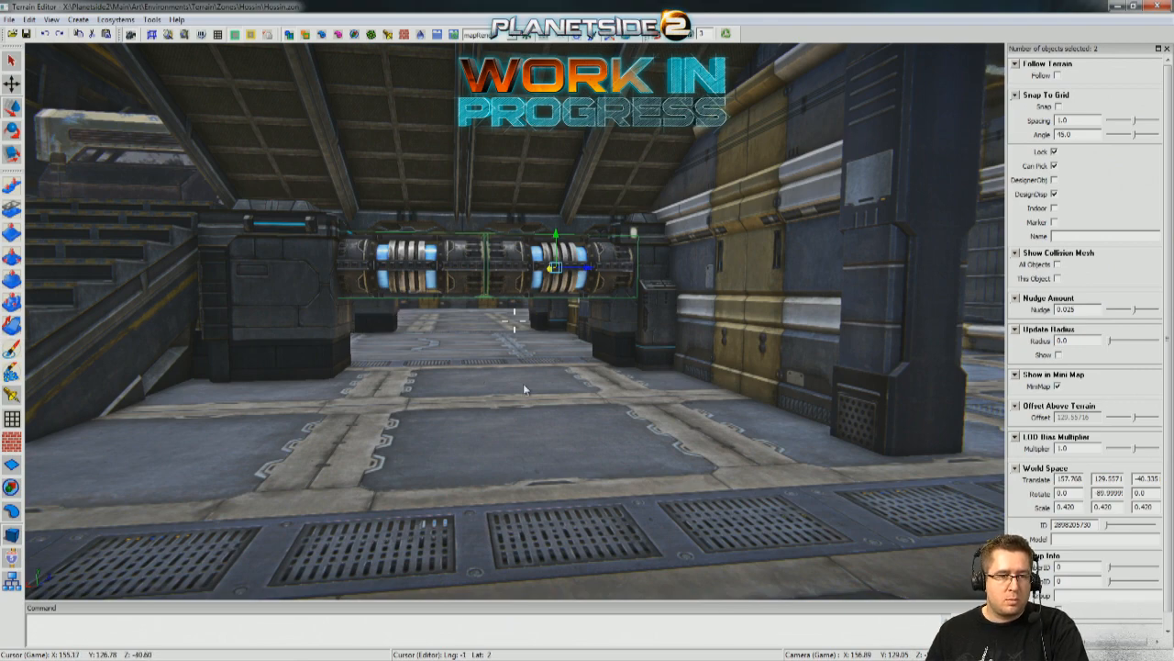
Inspect the selected pair of pipes and the surrounding warehouse room from several sides.
key(w)
right_drag(523, 382, 477, 382)
right_drag(513, 319, 514, 319)
key(s)
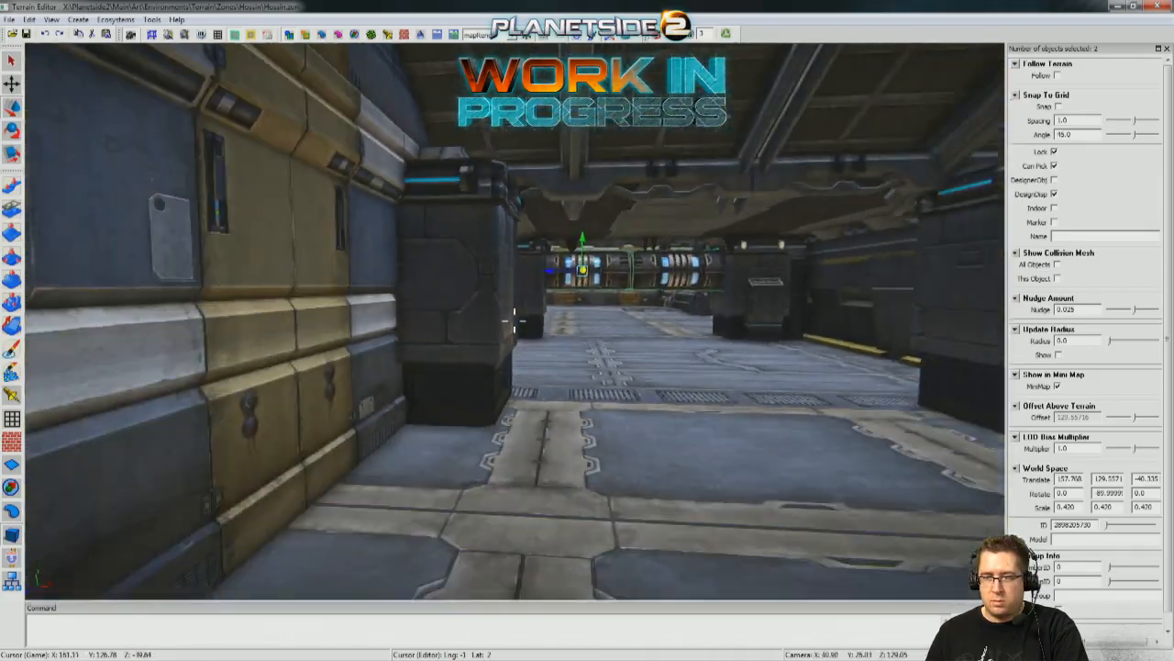
key(w)
key(s)
key(w)
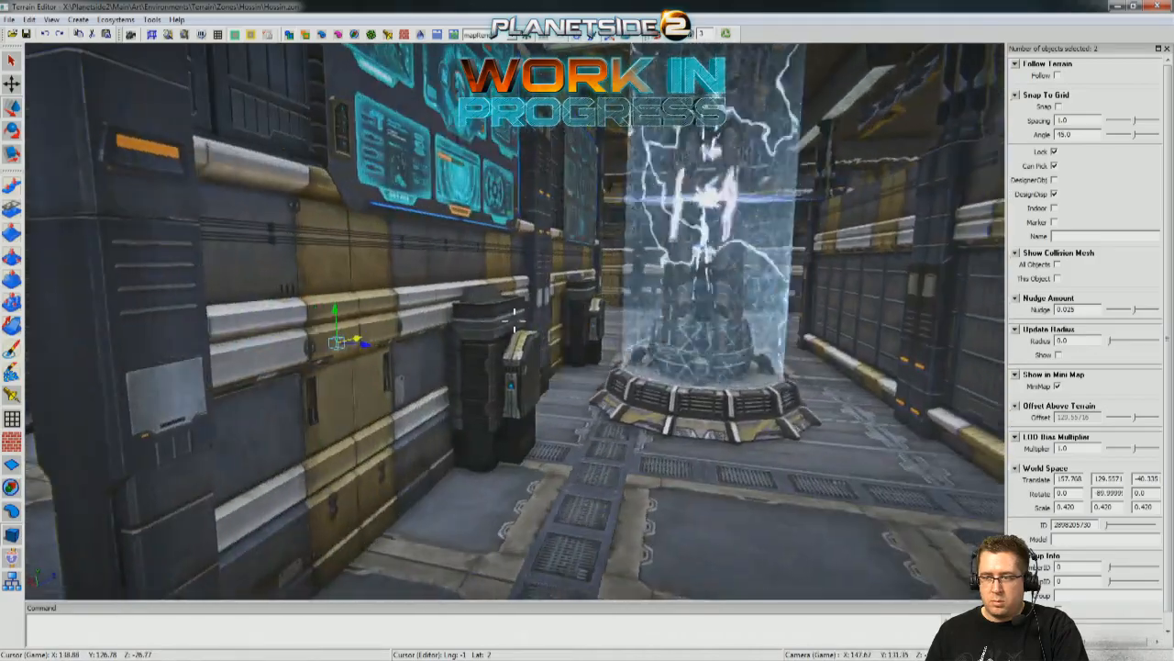
key(s)
key(w)
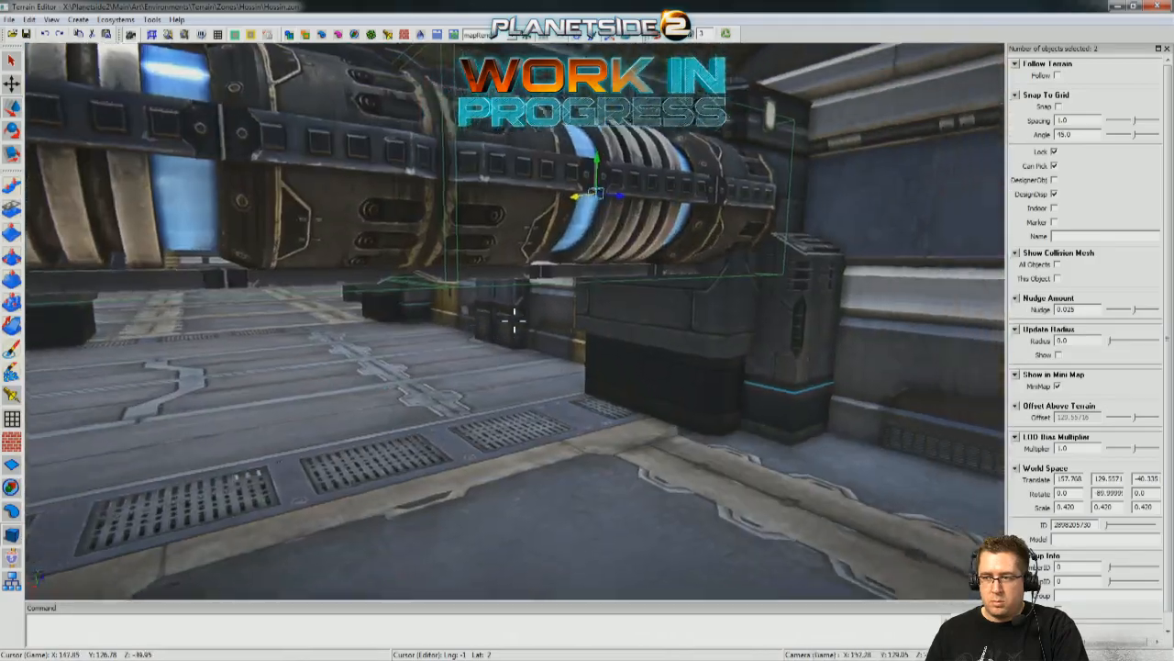
key(s)
key(w)
key(s)
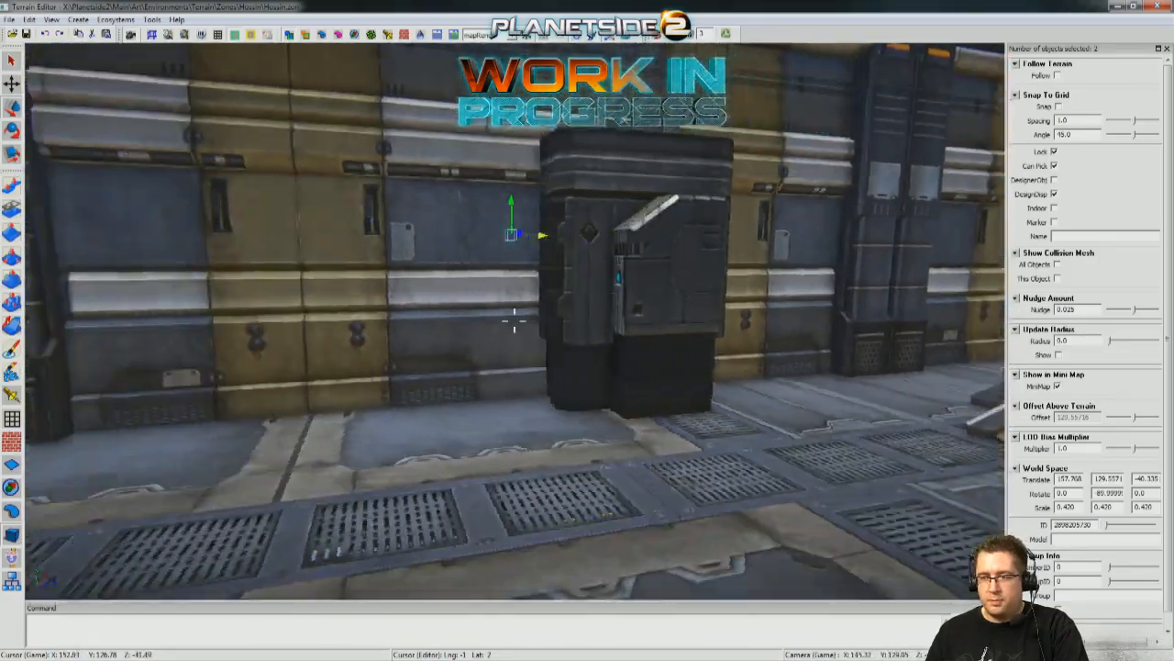
Shift the selected pair of pipes slightly between the two pillars, to a Z position of about -40.87.
key(a)
key(w)
key(w)
right_drag(267, 288, 248, 353)
key(w)
key(d)
right_drag(514, 320, 634, 320)
key(w)
key(w)
right_drag(349, 389, 431, 389)
key(s)
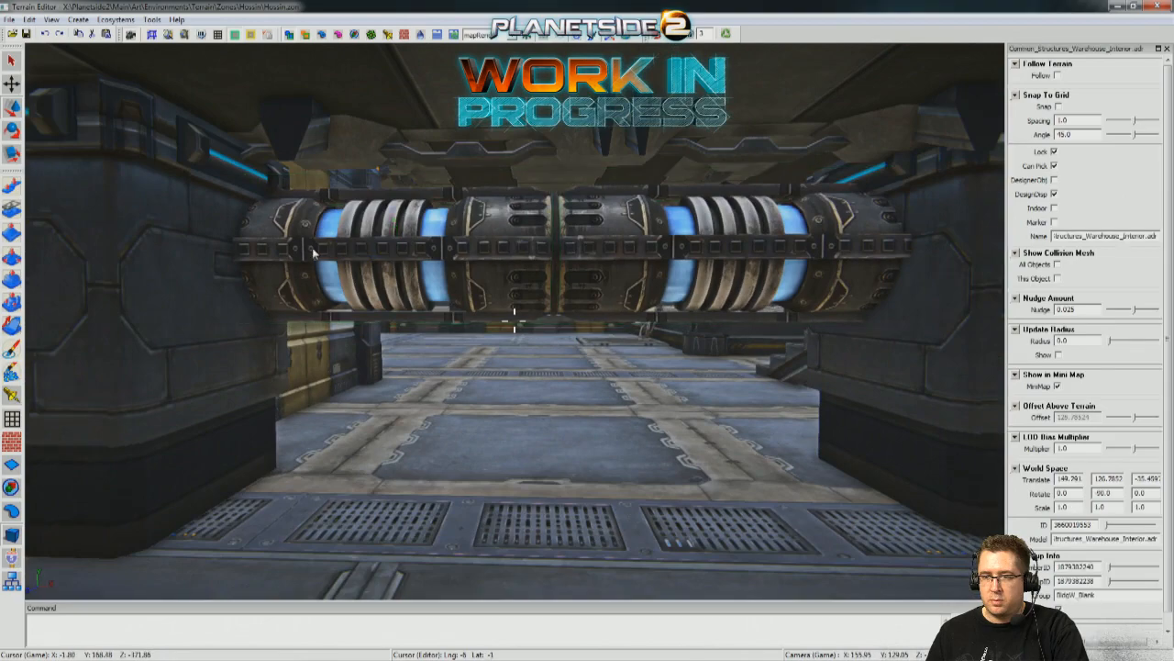
Duplicate the pair of LargeStraightLong pipes and place the copy between the opposite pillars at Z about -33.89.
key(w)
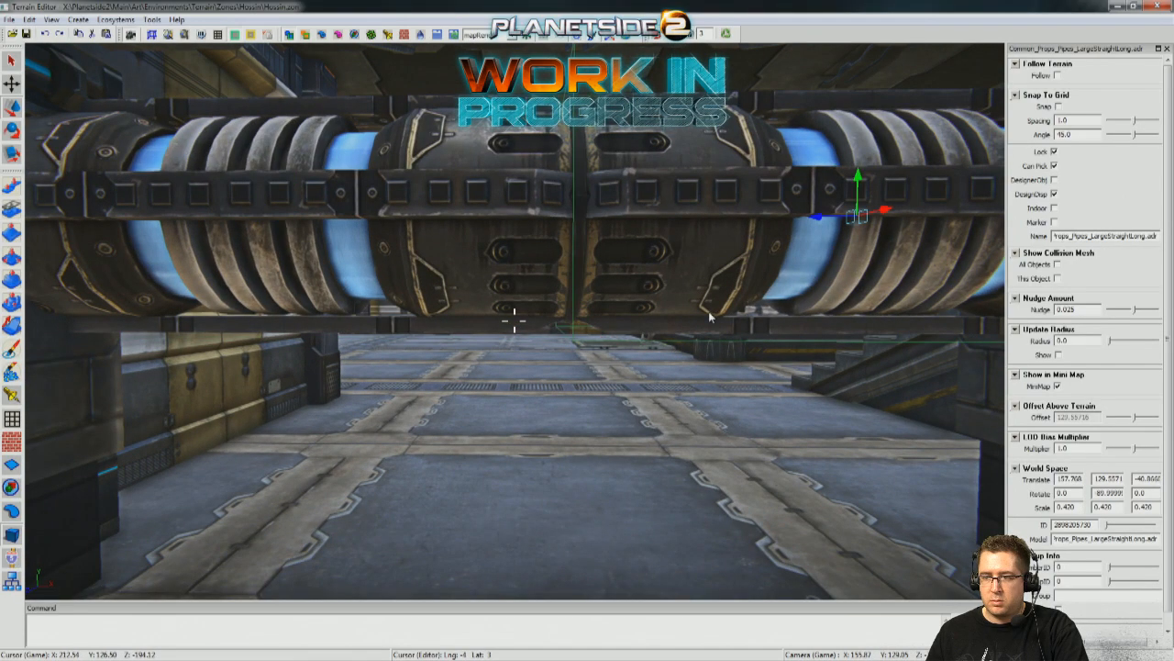
key(w)
right_drag(512, 352, 720, 135)
key(s)
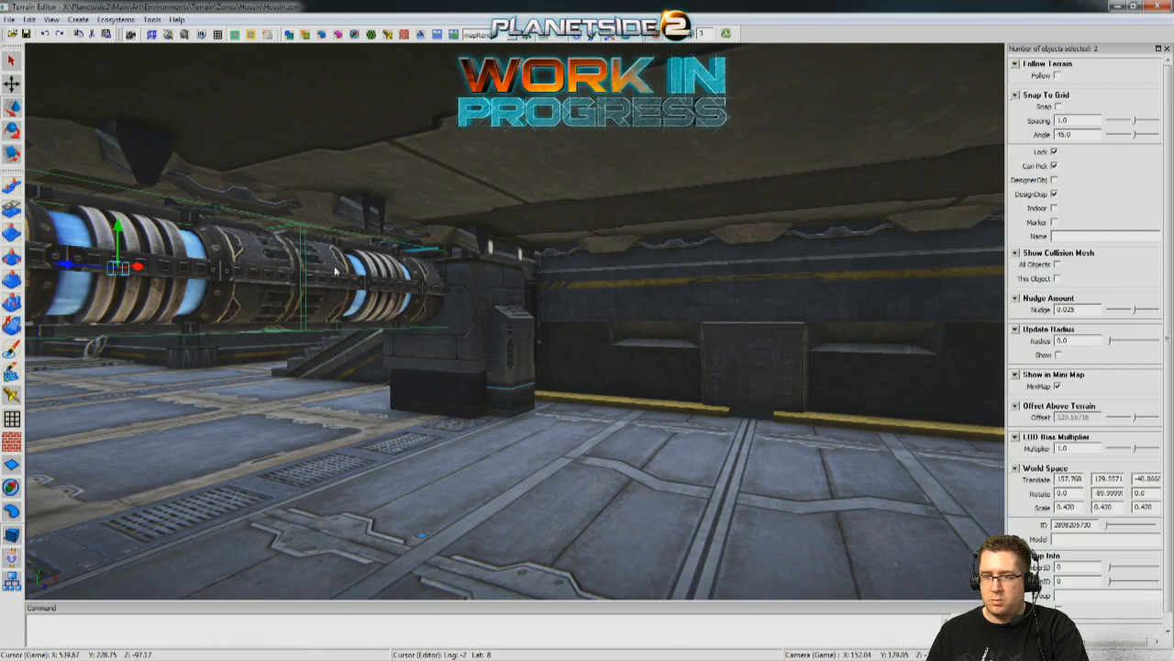
drag(135, 269, 922, 297)
right_drag(367, 266, 538, 238)
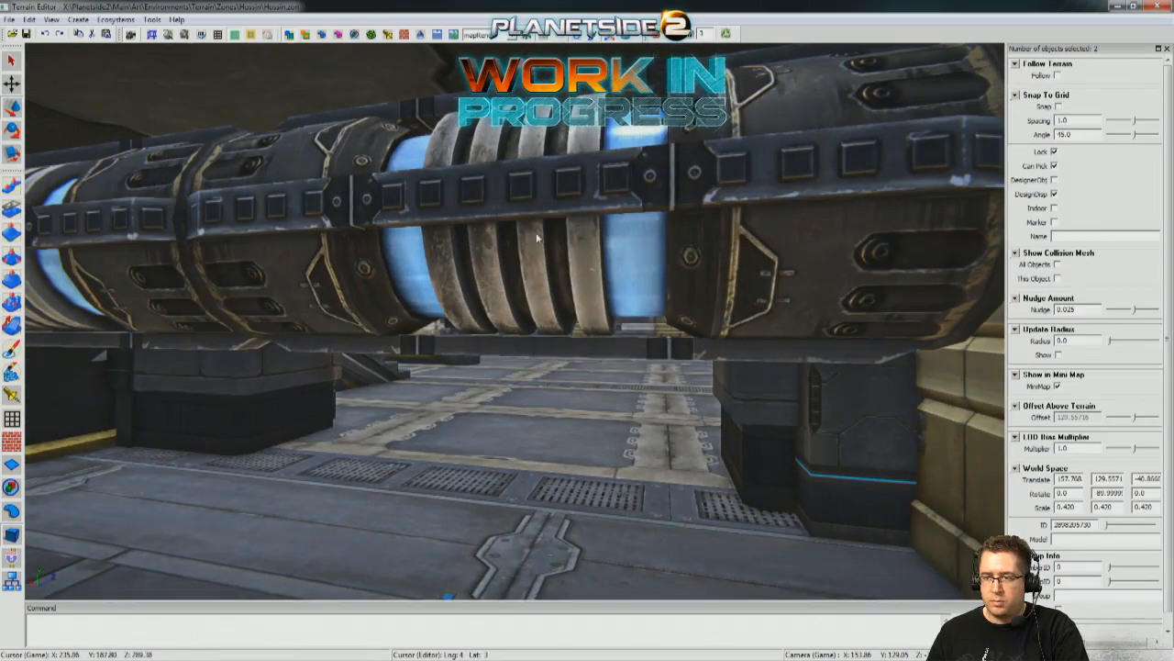
right_drag(555, 463, 587, 459)
click(362, 243)
right_drag(656, 263, 371, 285)
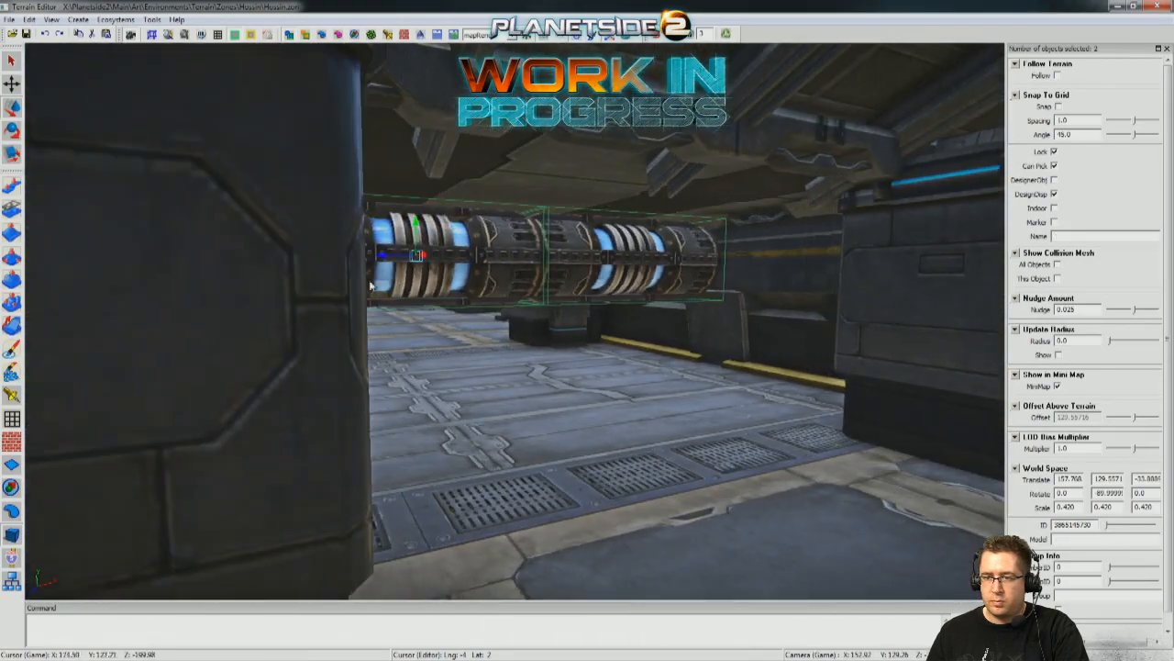
drag(525, 281, 578, 292)
right_drag(578, 292, 693, 425)
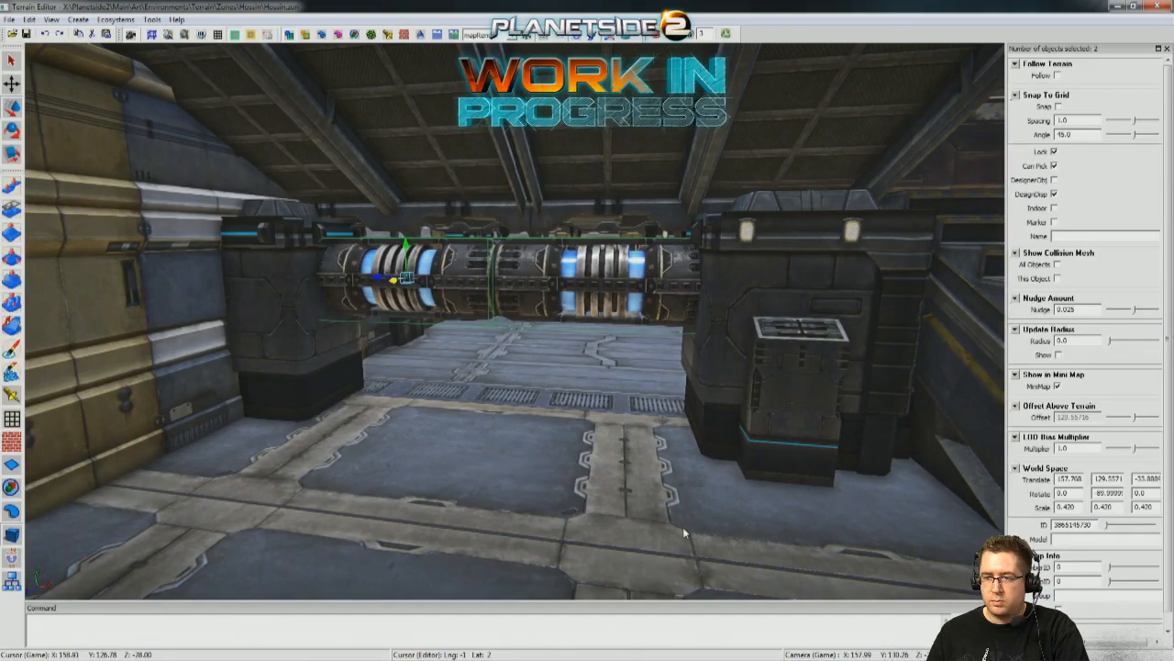
Try another copy of the pipe pair at Z about -30.22, lowered to the floor between the doorways.
right_drag(679, 165, 690, 248)
right_drag(515, 316, 660, 195)
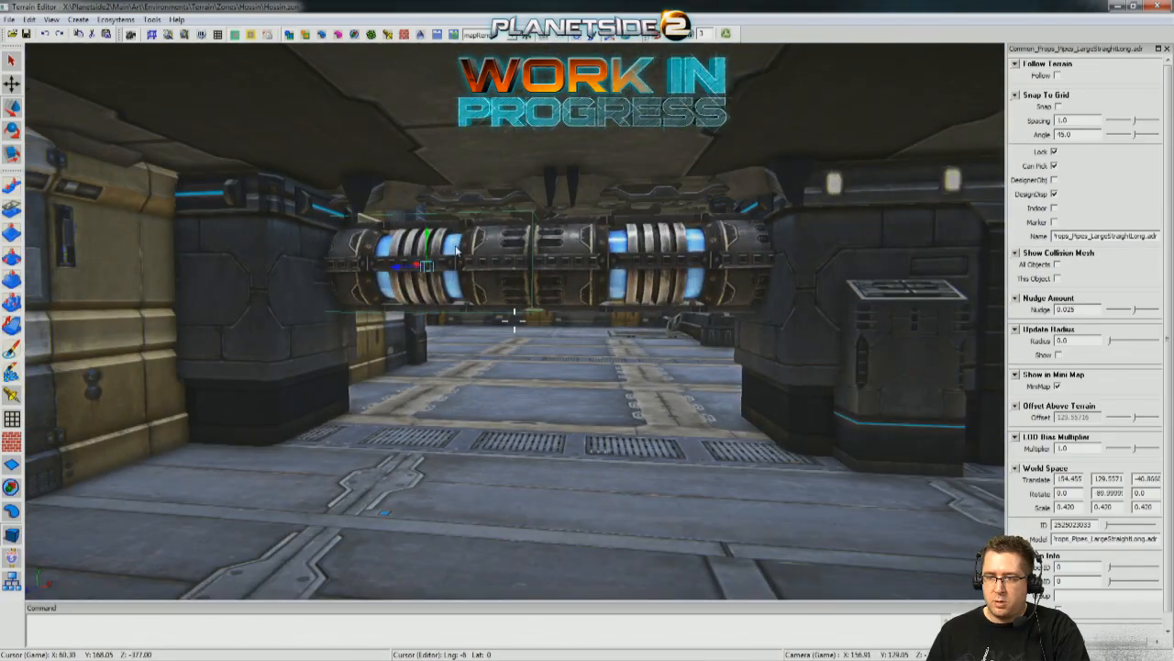
click(518, 407)
right_drag(548, 437, 652, 408)
right_drag(390, 272, 407, 299)
right_drag(530, 378, 710, 294)
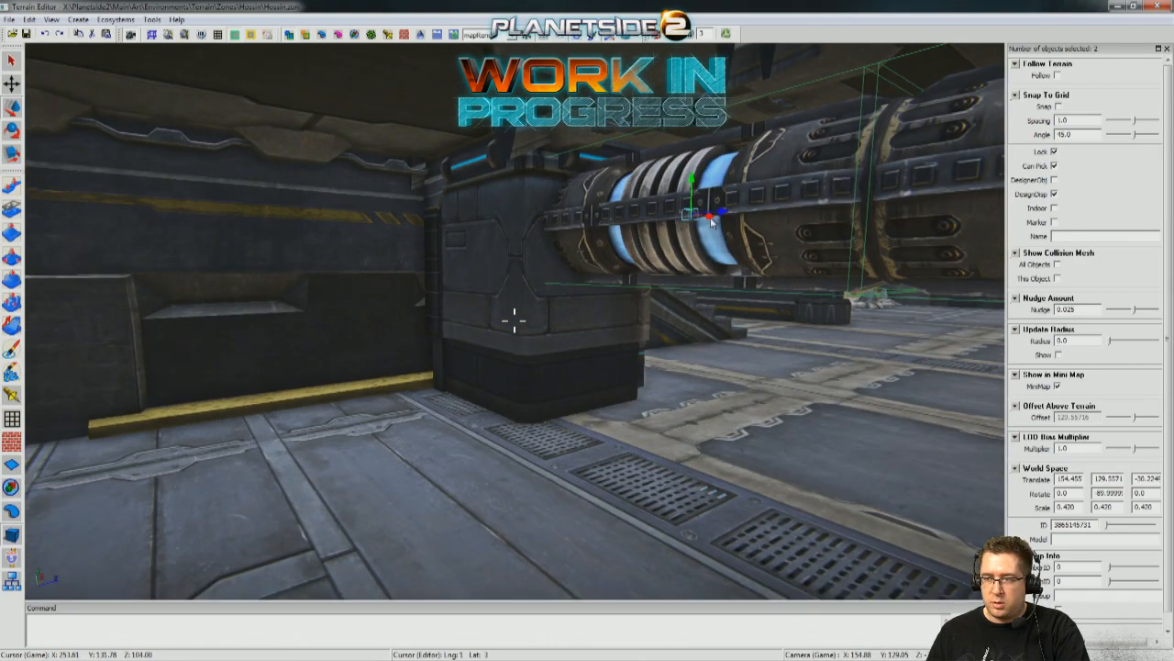
drag(711, 223, 207, 255)
right_drag(206, 255, 583, 375)
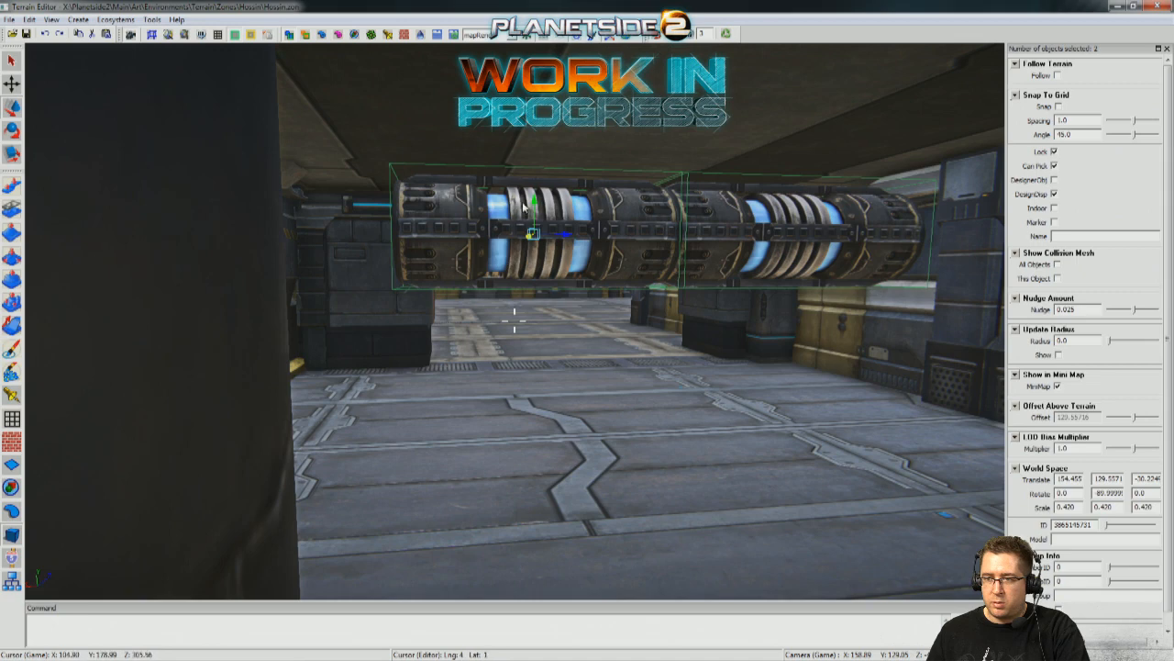
drag(536, 203, 555, 323)
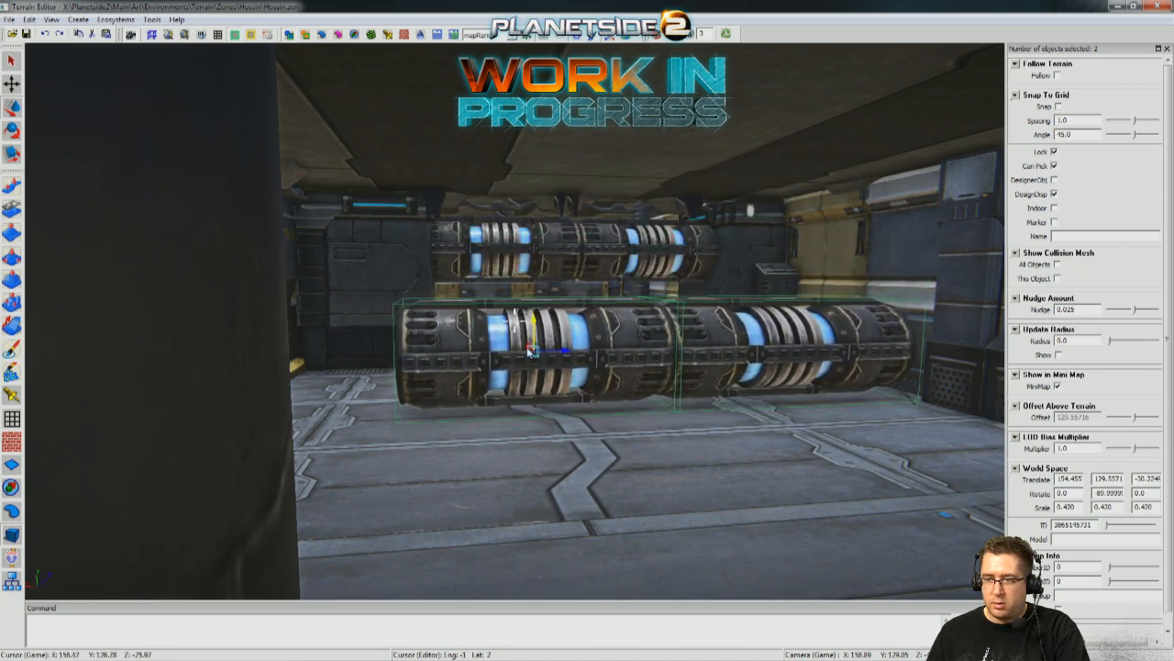
drag(534, 321, 581, 413)
right_drag(581, 413, 522, 535)
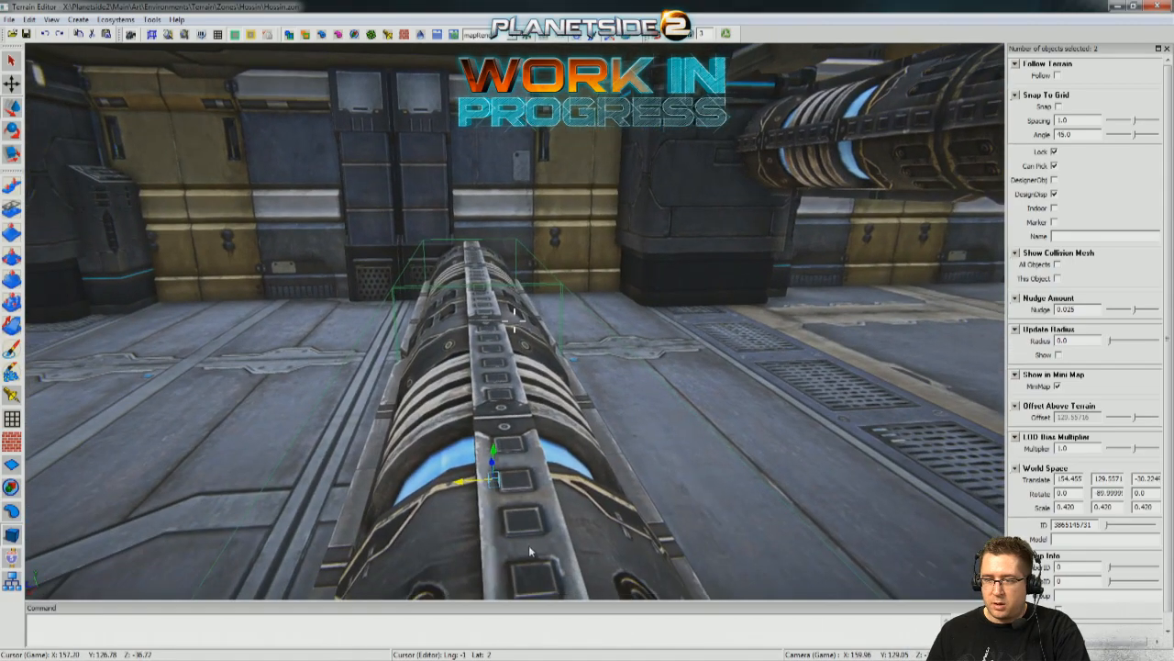
Try shifting the floor-level pipe pair across the room, and delete that copy.
drag(456, 480, 578, 473)
key(a)
right_drag(578, 473, 702, 449)
key(s)
right_drag(513, 320, 474, 468)
key(w)
key(s)
key(w)
key(Delete)
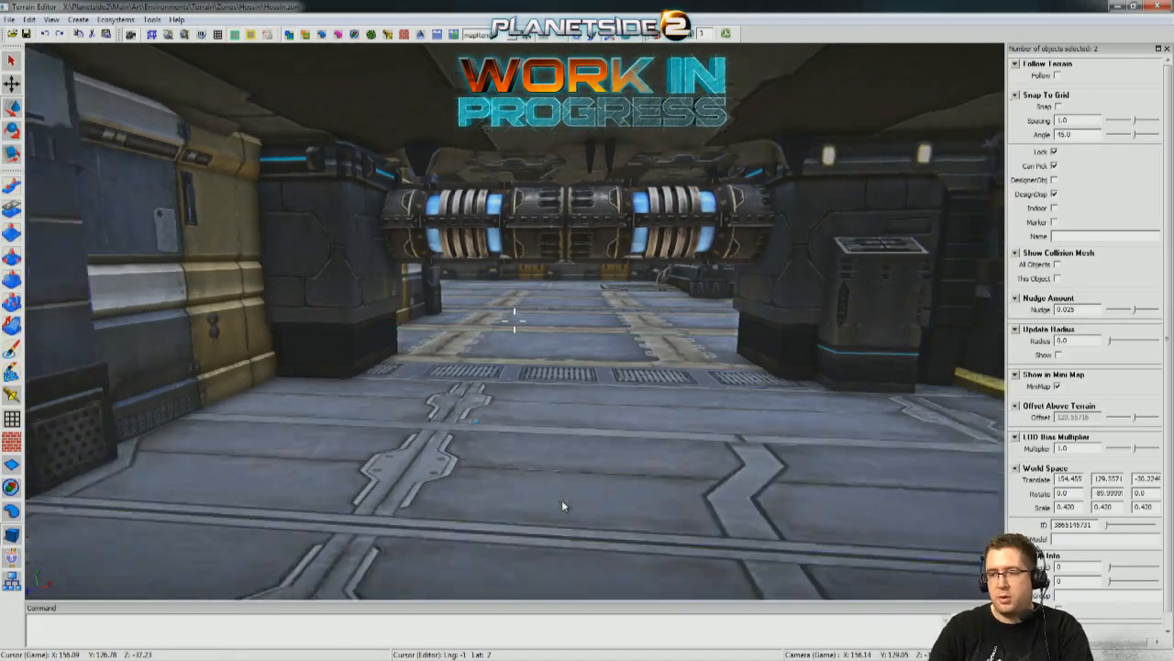
Duplicate the ConsoleBank2A console on the upper level and move the copy along X to 155.493.
key(w)
key(s)
right_drag(565, 506, 450, 411)
key(d)
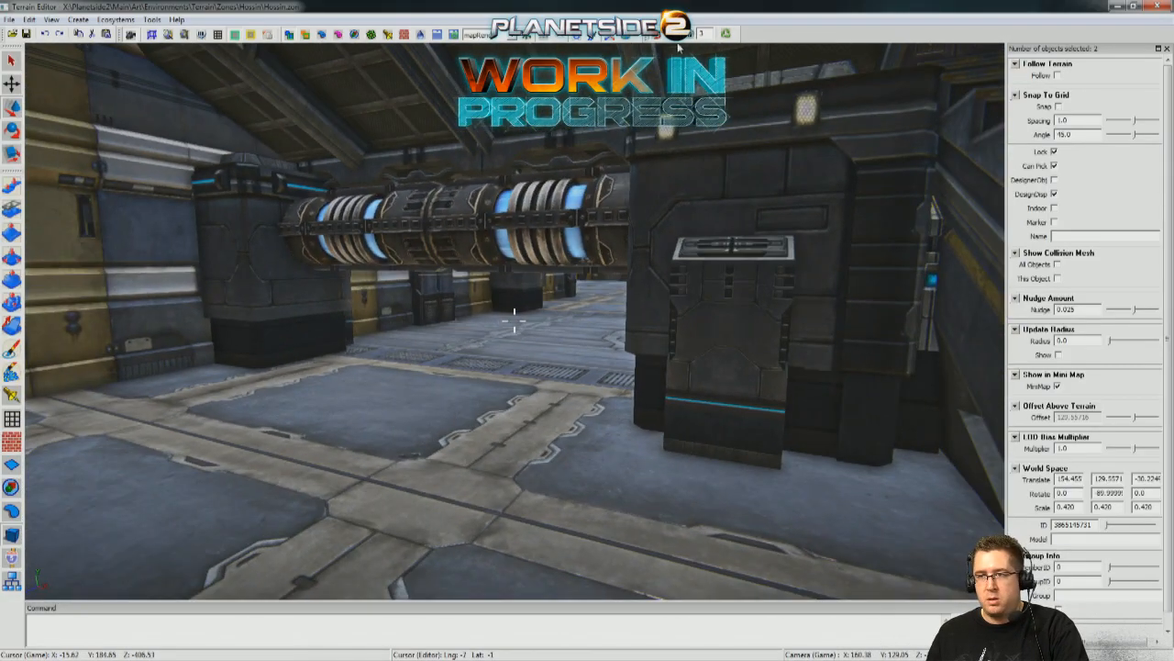
key(s)
right_drag(514, 321, 514, 321)
key(w)
key(d)
click(406, 282)
key(w)
right_drag(413, 406, 414, 405)
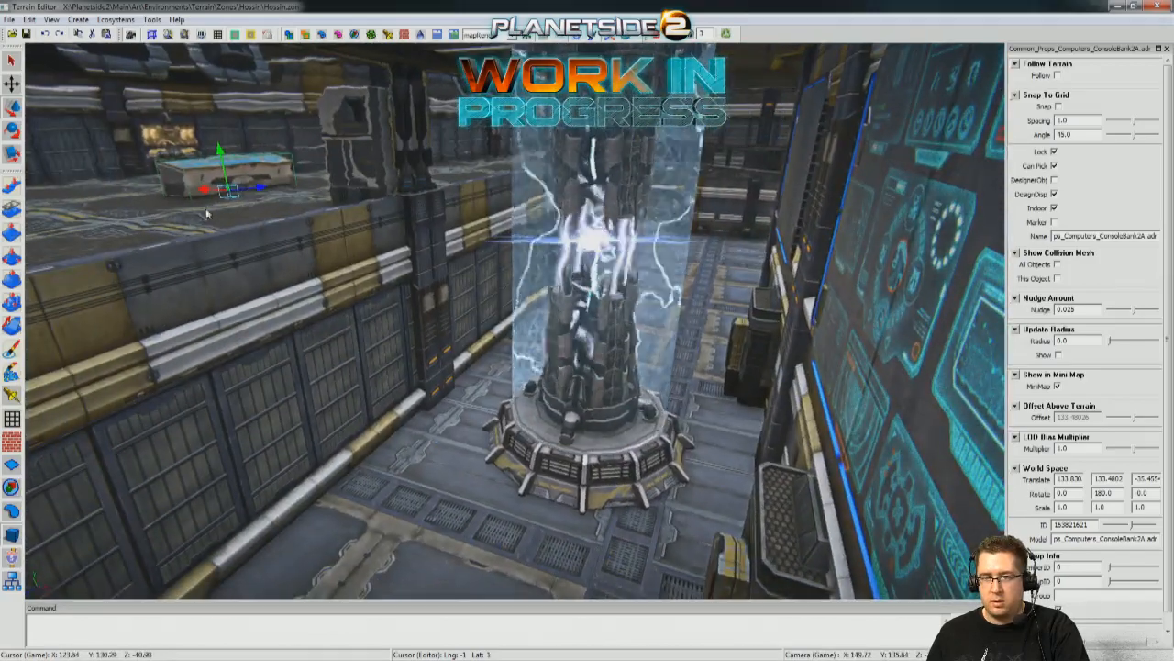
key(d)
right_drag(689, 297, 689, 296)
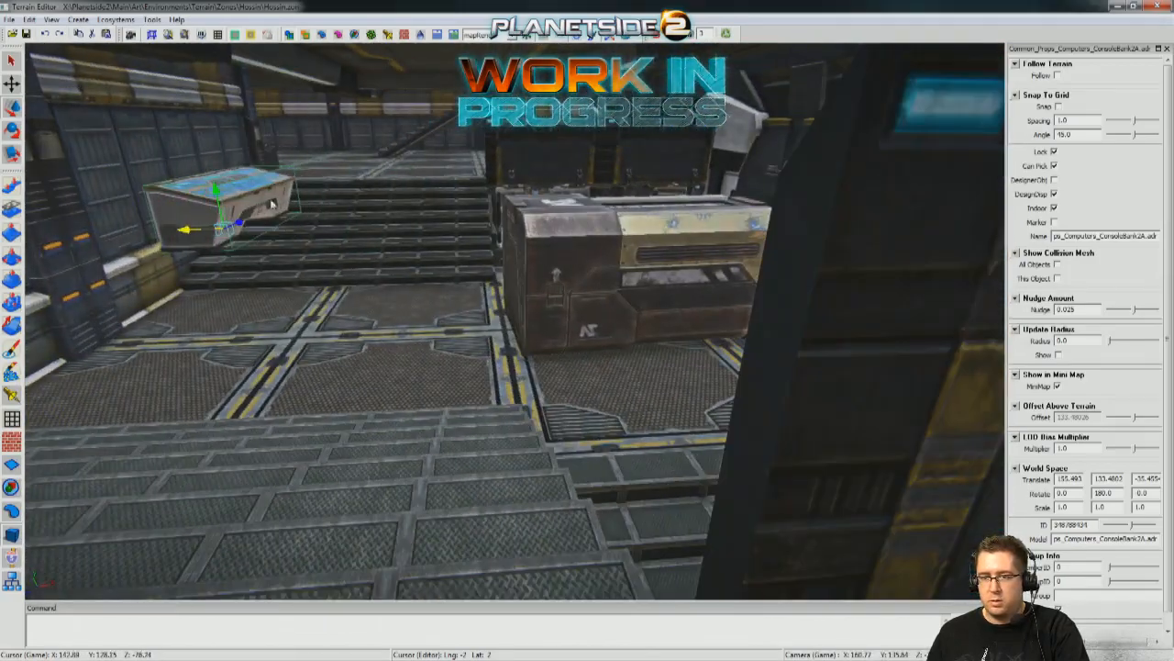
Lower the copied console into the ground-floor room between the pipes, near the wall at X 153.040.
drag(265, 406, 275, 551)
key(w)
right_drag(406, 322, 446, 312)
drag(557, 420, 555, 344)
key(d)
right_drag(555, 343, 555, 344)
key(w)
key(a)
right_drag(386, 384, 386, 383)
drag(400, 318, 60, 361)
right_drag(61, 360, 61, 361)
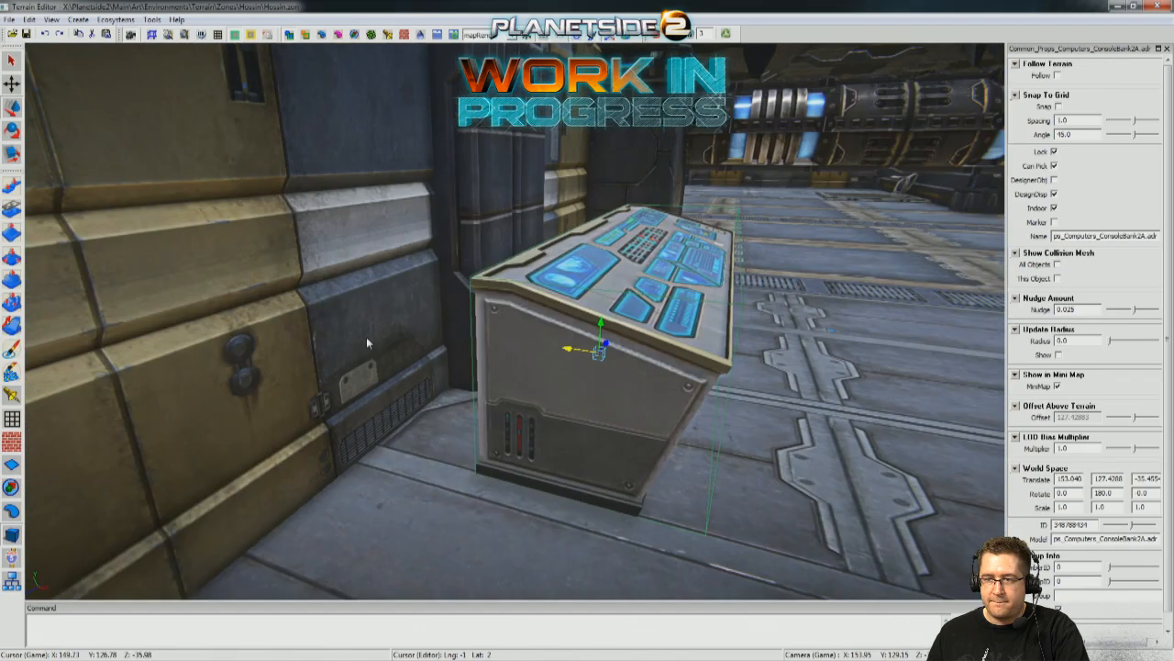
Push the console toward the wall to X 152.423 and lower it onto the floor at Y 127.2139.
drag(584, 350, 473, 342)
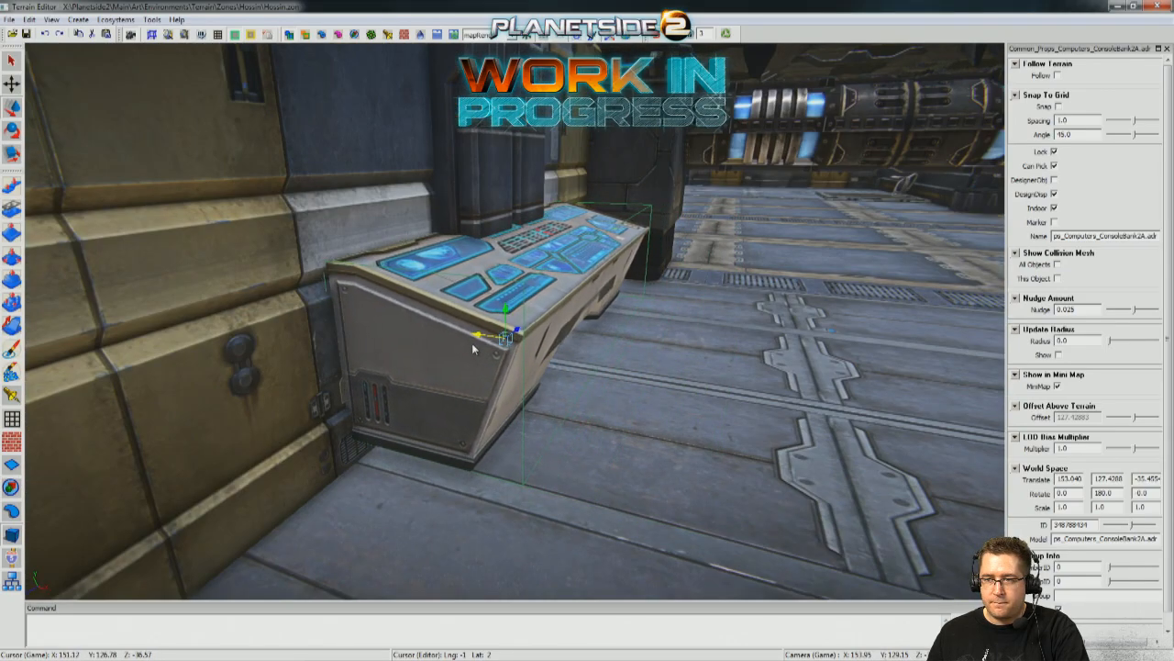
key(d)
right_drag(472, 342, 505, 377)
key(s)
key(w)
mouse_move(557, 239)
mouse_down()
mouse_move(572, 272)
mouse_move(564, 257)
mouse_up()
key(a)
right_drag(563, 257, 516, 220)
key(w)
drag(498, 225, 499, 256)
right_drag(498, 257, 498, 257)
key(w)
key(w)
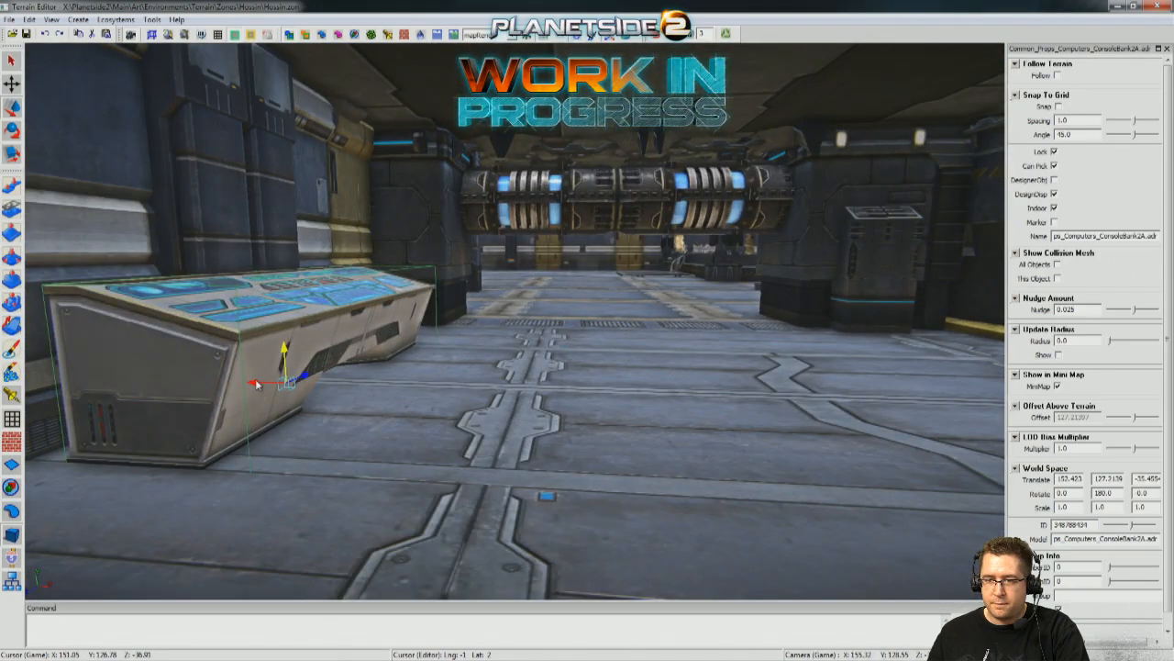
Pull the console away from the wall to leave room behind it.
drag(259, 386, 576, 430)
key(s)
right_drag(520, 434, 605, 344)
Duplicate the MonitorBank2 computer on the upper level and lower the copy behind the console to Y 127.5214.
key(w)
click(605, 344)
key(w)
click(679, 394)
right_drag(679, 395, 679, 395)
key(s)
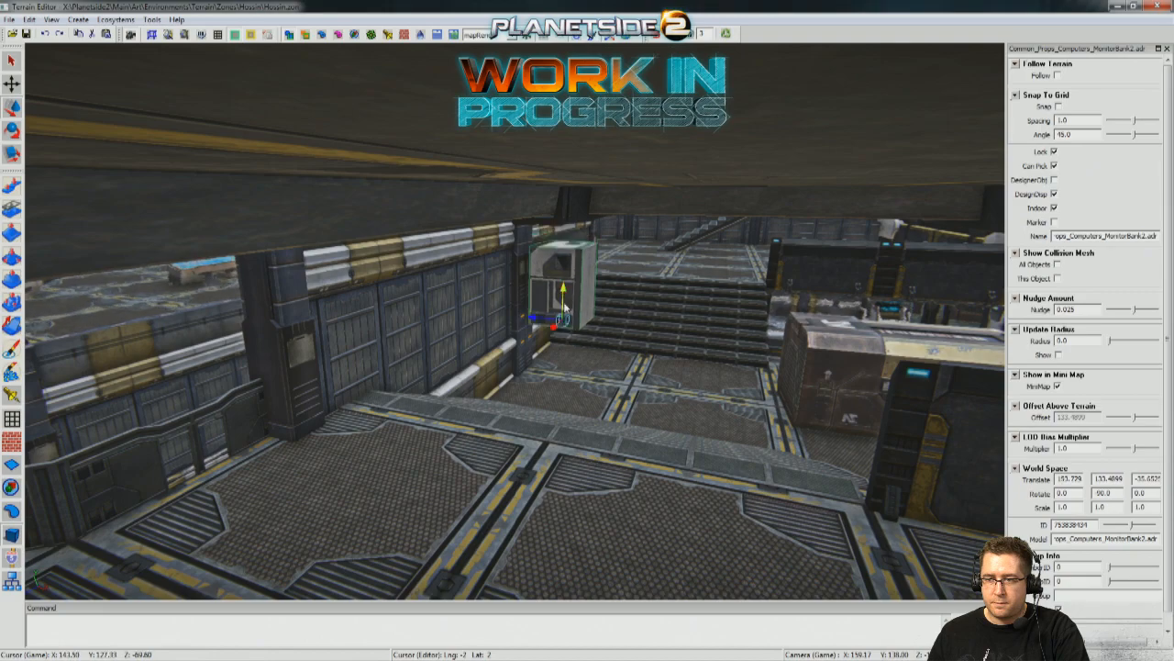
key(w)
right_drag(576, 423, 576, 423)
key(d)
right_drag(626, 347, 626, 347)
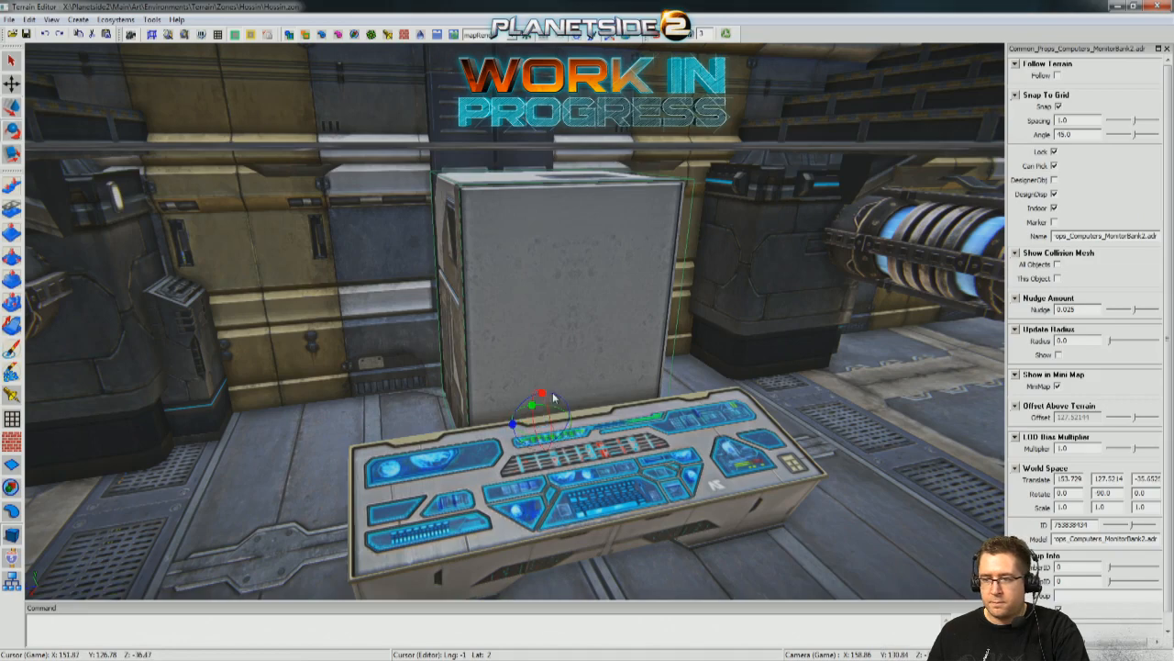
Rotate the monitor bank to 90 degrees with snapping so its front faces the console.
key(w)
key(d)
right_drag(645, 410, 356, 350)
key(a)
right_drag(359, 425, 359, 425)
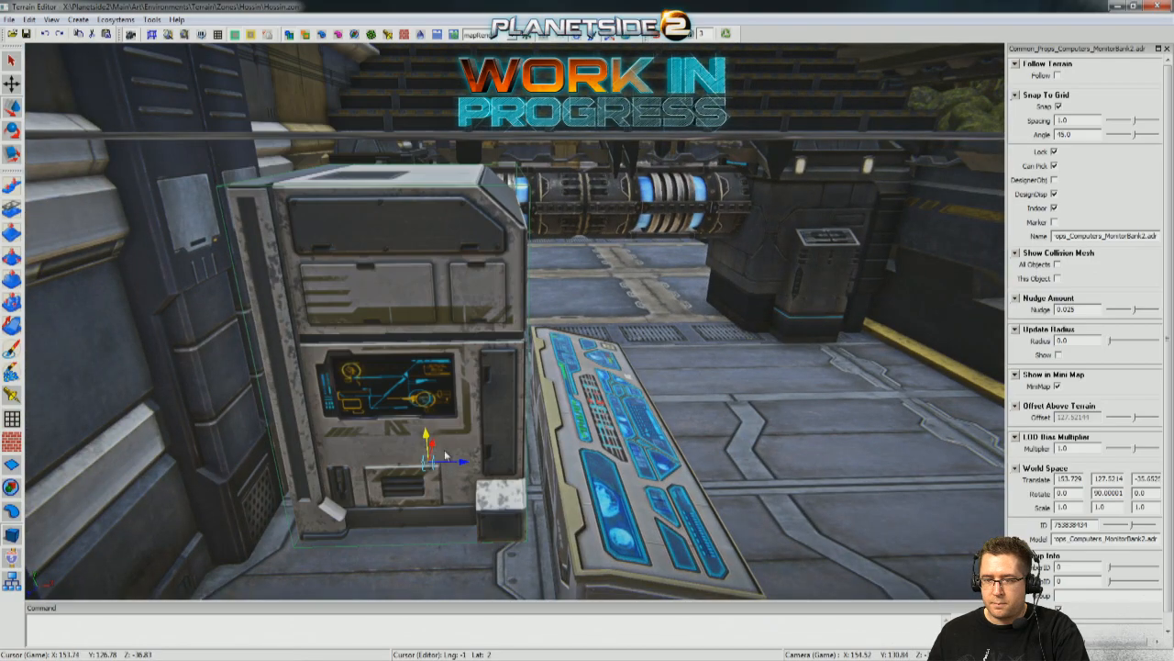
Lower the monitor bank to Y 127.2087 and place it by the wall at X 153.021, Z about -36.38.
drag(427, 439, 431, 461)
right_drag(471, 446, 358, 441)
key(d)
key(w)
drag(316, 428, 449, 423)
right_drag(450, 423, 404, 423)
key(a)
right_drag(601, 390, 748, 378)
key(a)
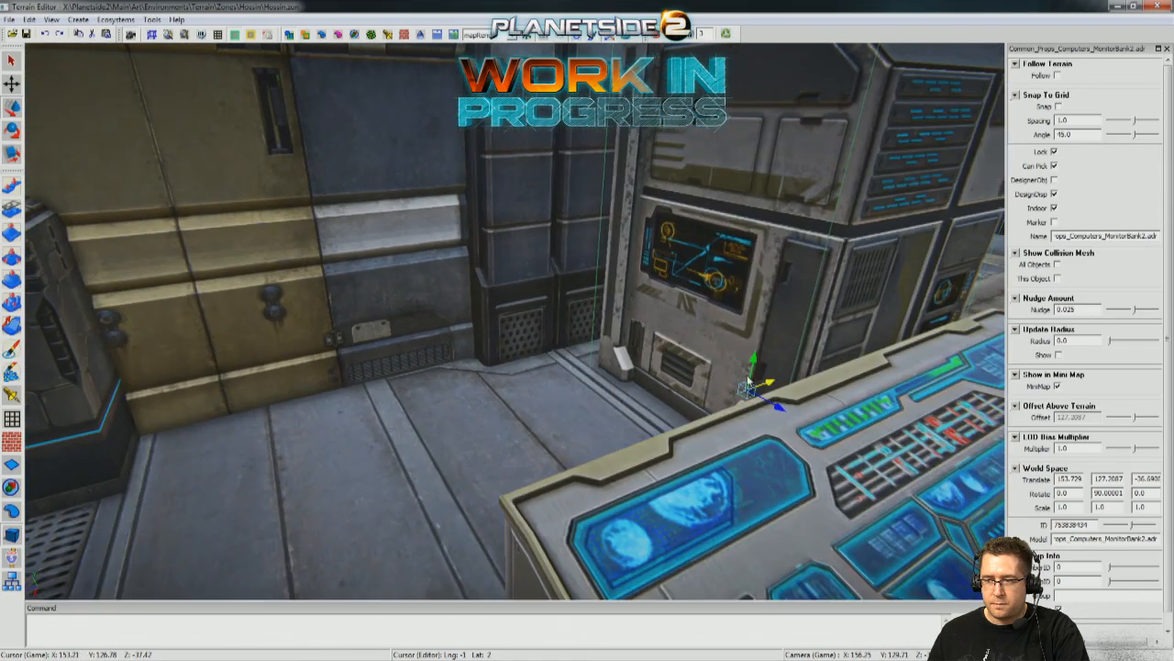
drag(778, 385, 697, 364)
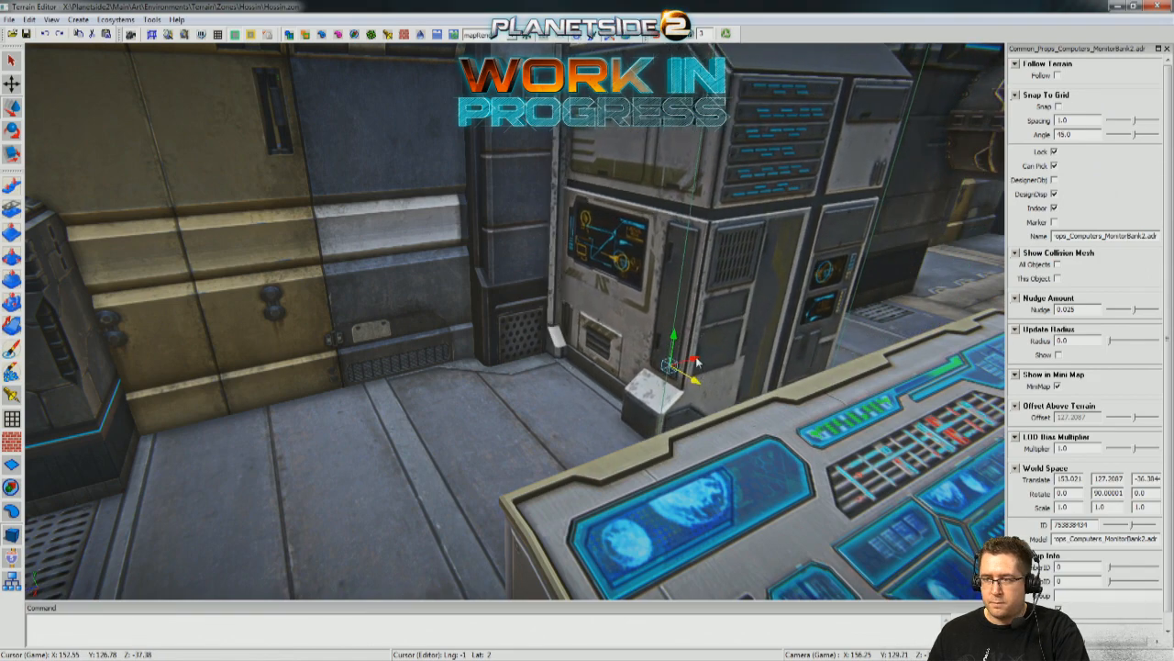
Duplicate the monitor bank beside the first at Z about -34.38, and select the console in front of them.
right_drag(695, 364, 453, 391)
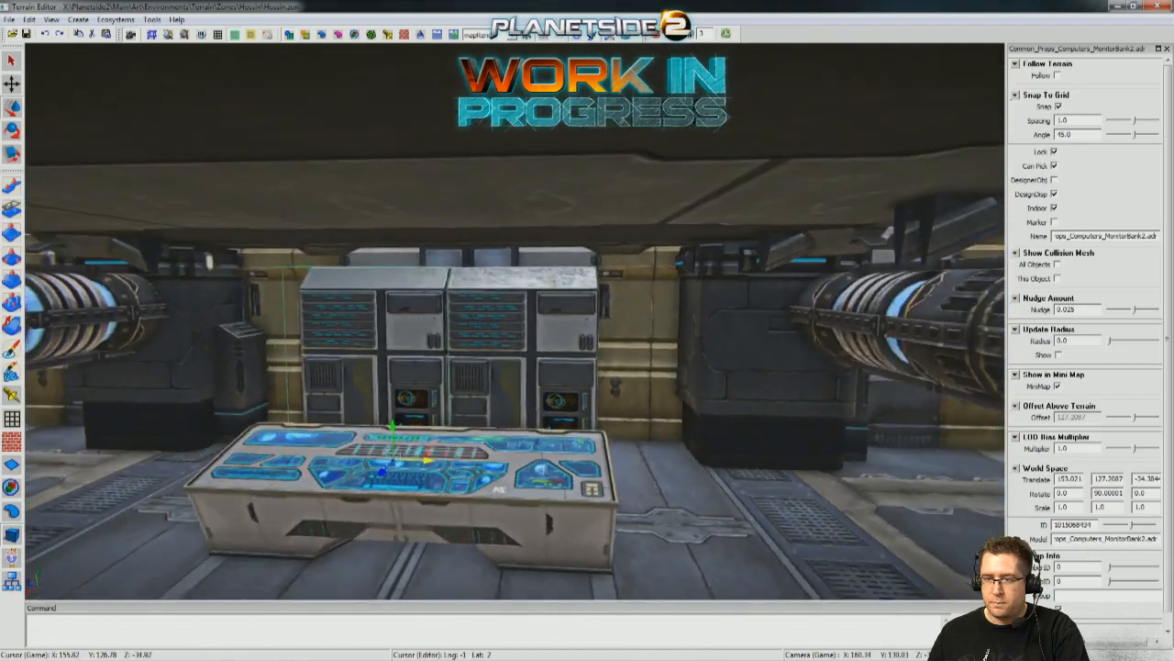
right_drag(514, 367, 724, 432)
drag(526, 392, 498, 378)
right_drag(904, 390, 677, 407)
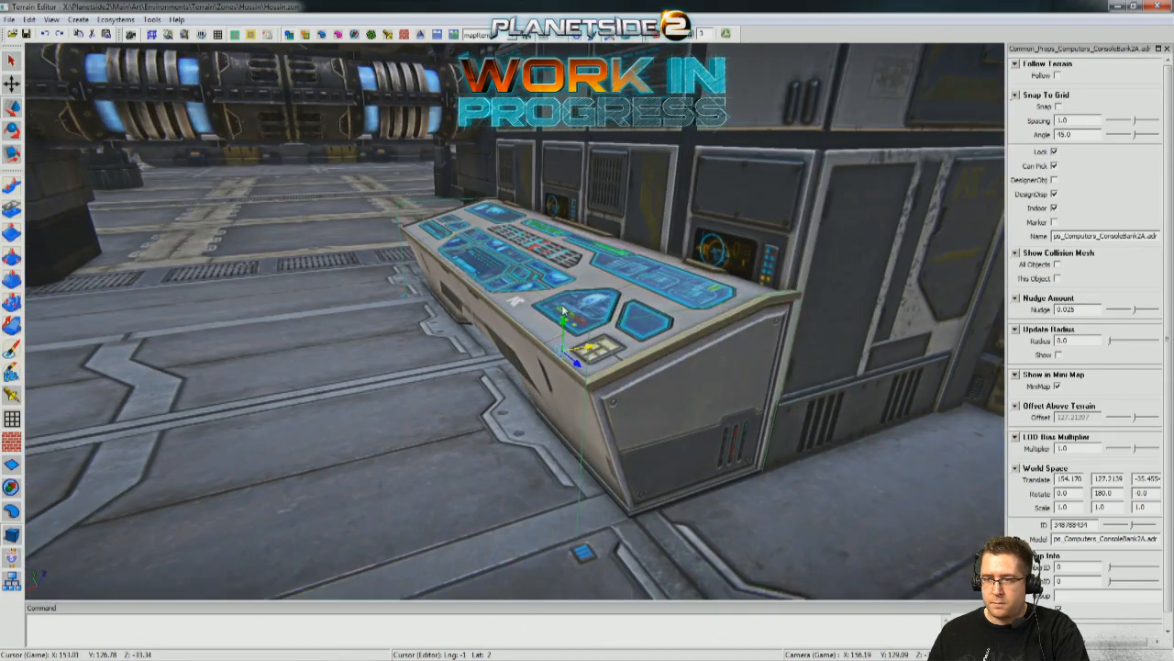
mouse_move(598, 352)
mouse_down()
mouse_move(532, 356)
mouse_move(596, 353)
mouse_up()
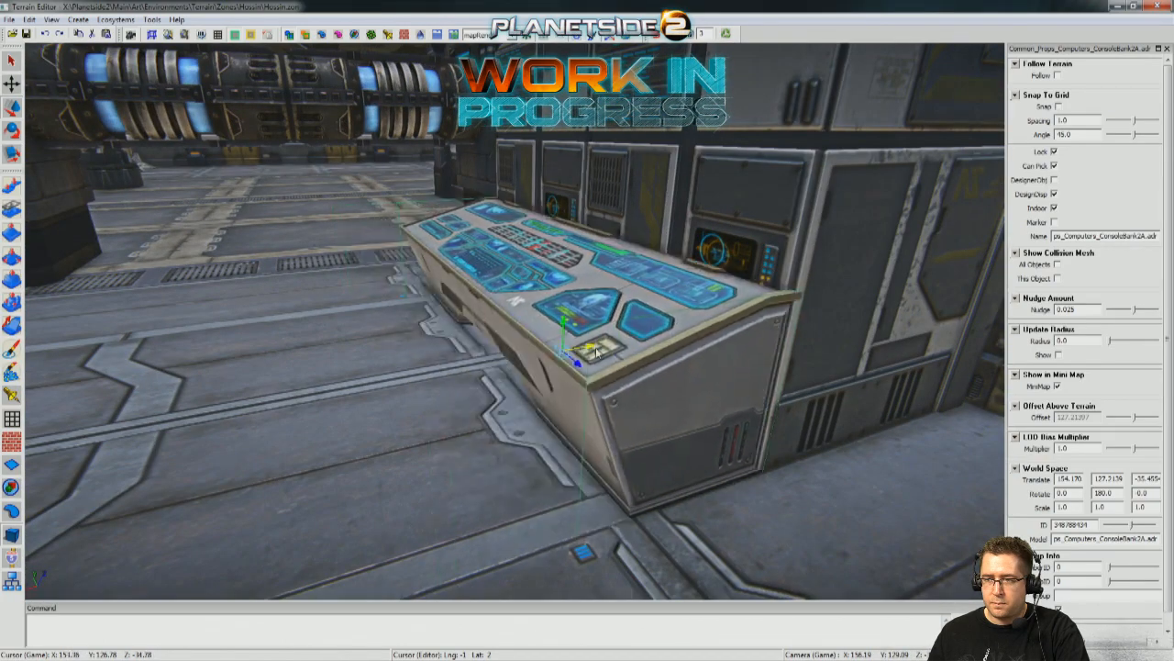
right_drag(459, 431, 685, 471)
scroll(686, 472, down, 5)
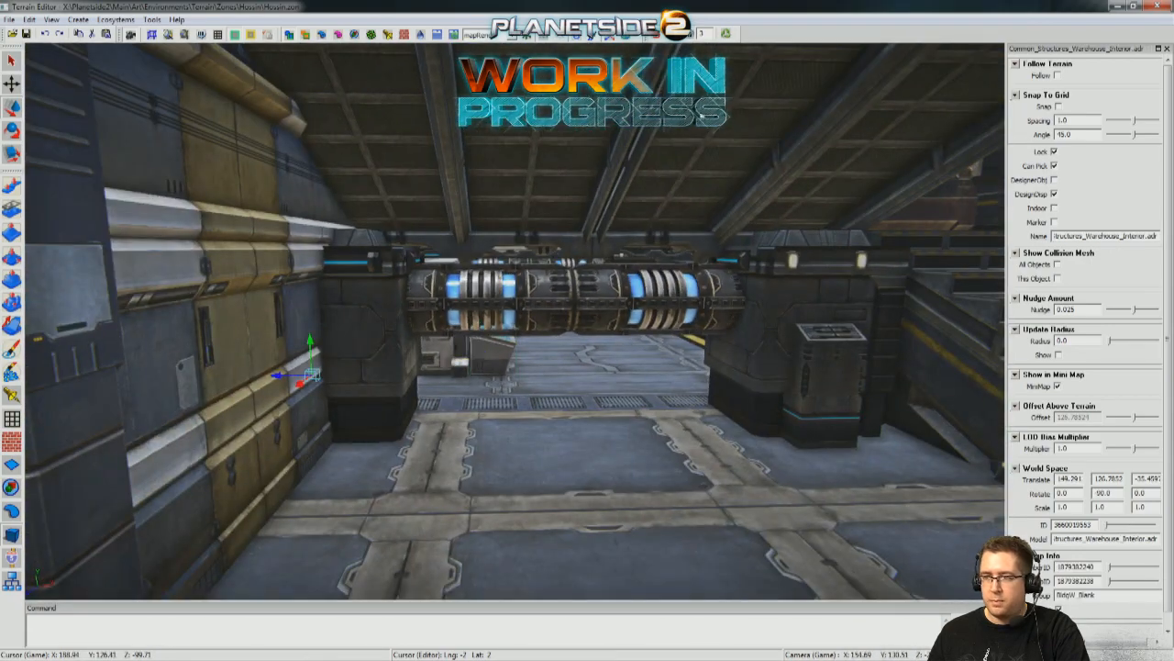
key(w)
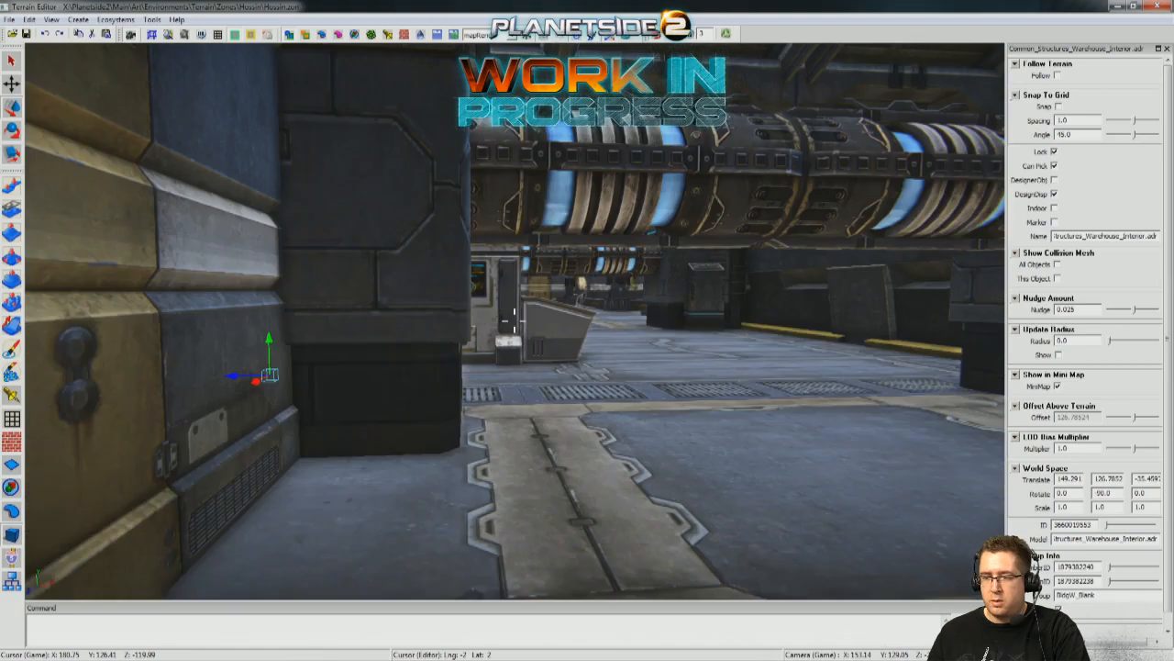
key(w)
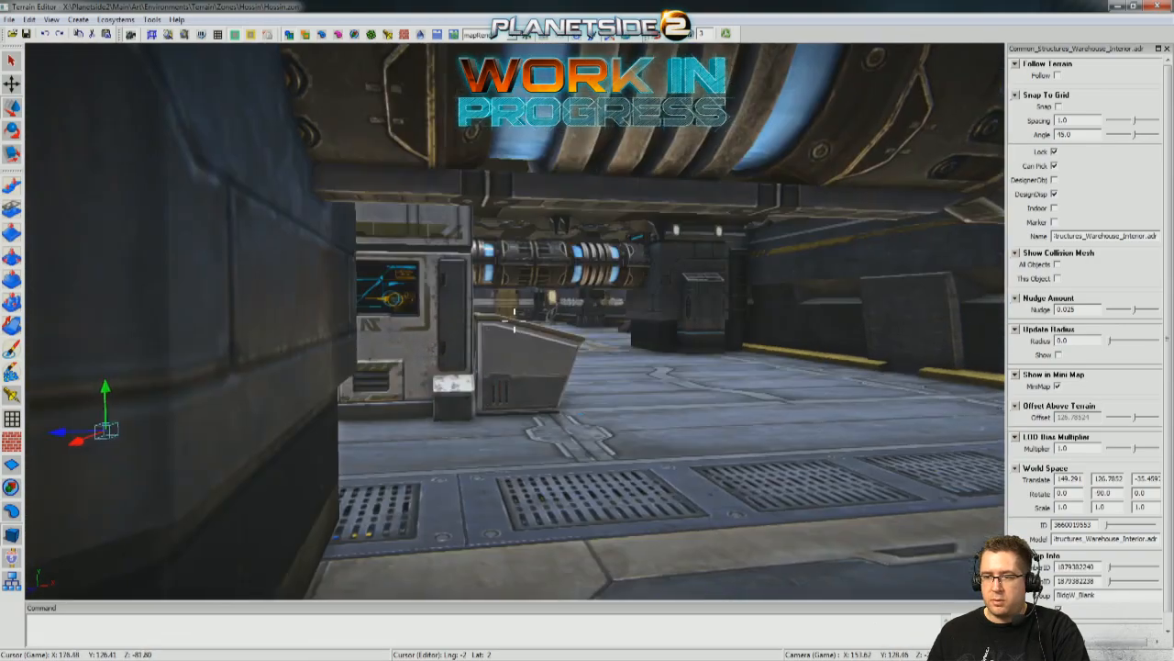
key(w)
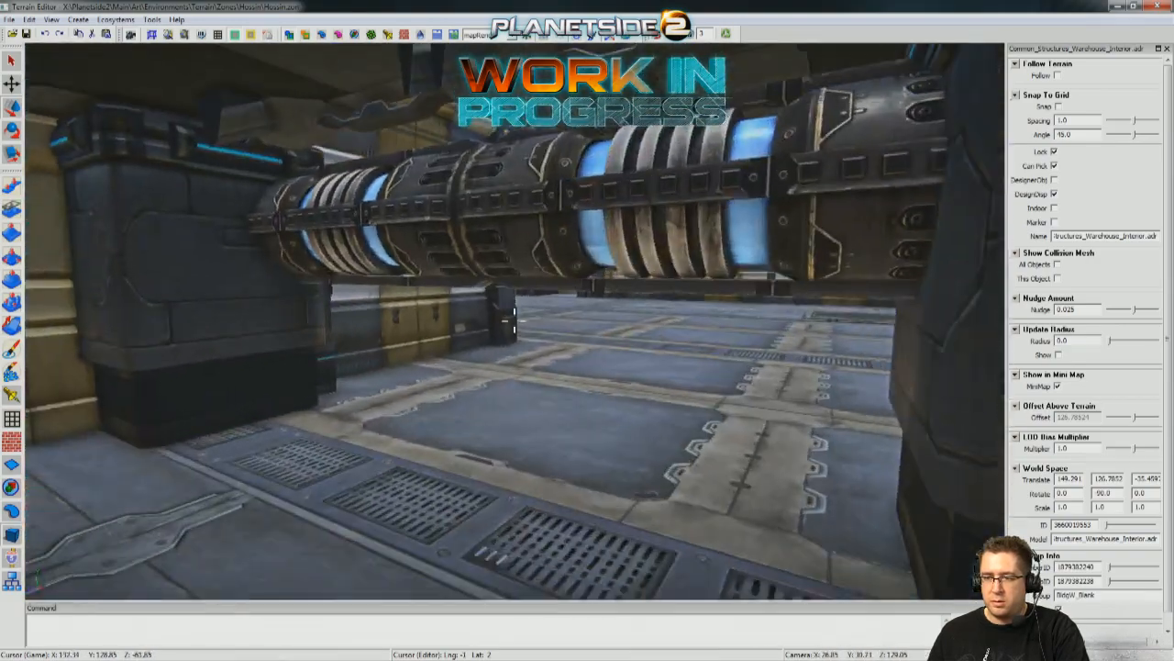
key(s)
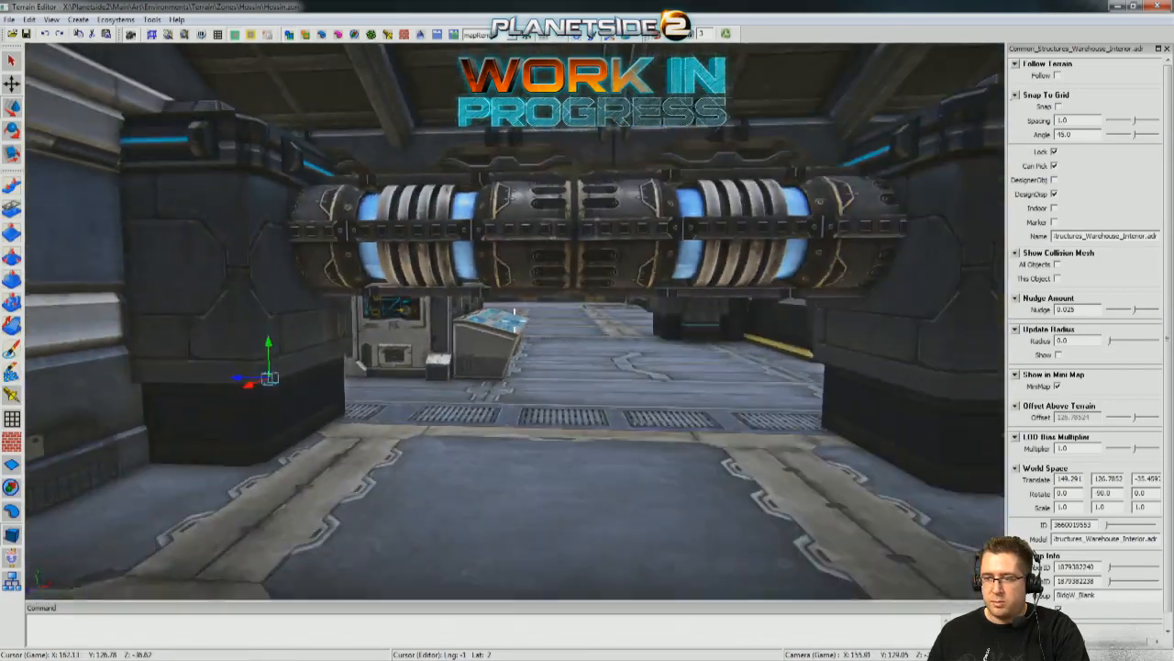
Duplicate the two joined large pipes spanning the passage, lower the copies and rotate them to a -180 degree heading with snapping.
right_drag(514, 320, 518, 299)
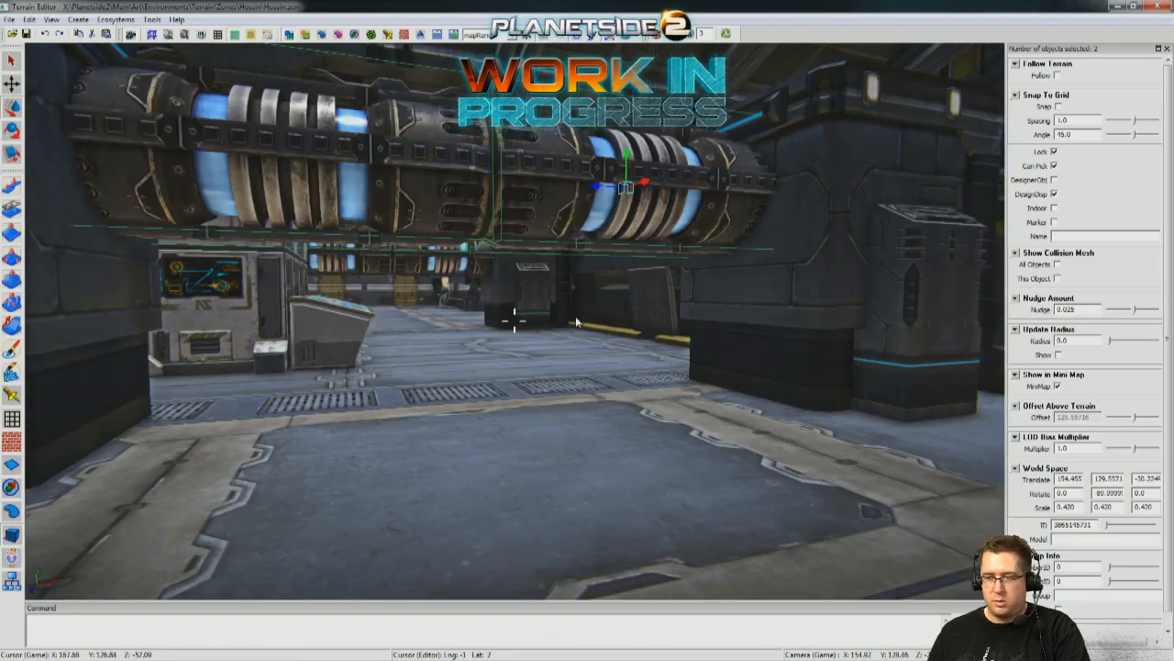
key(e)
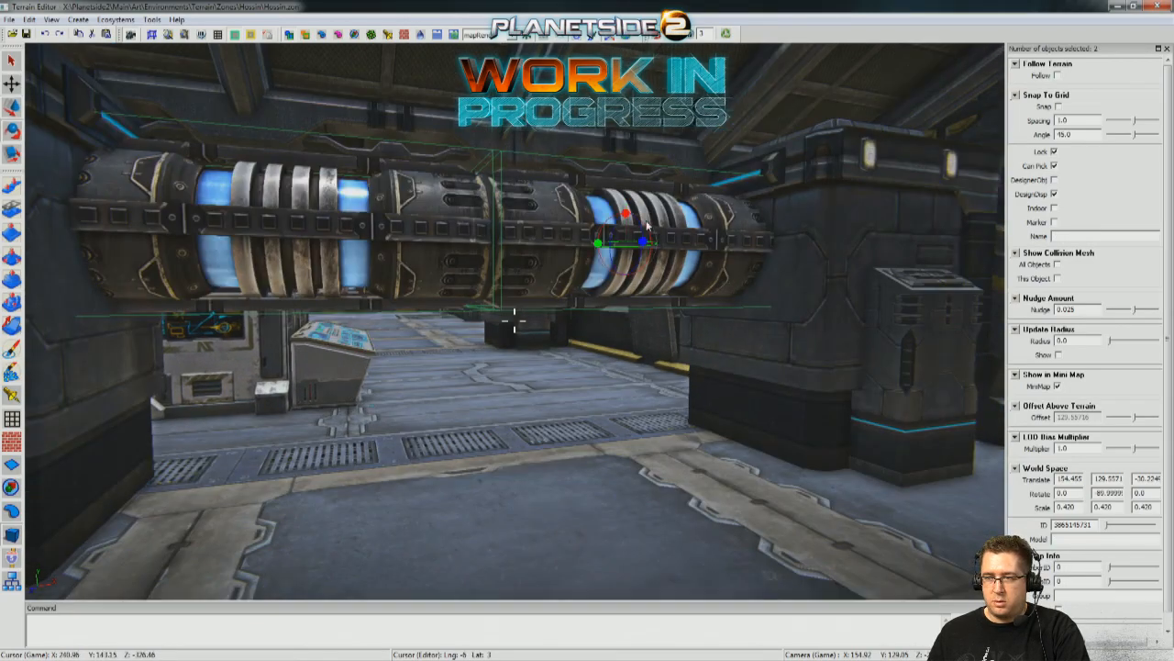
key(w)
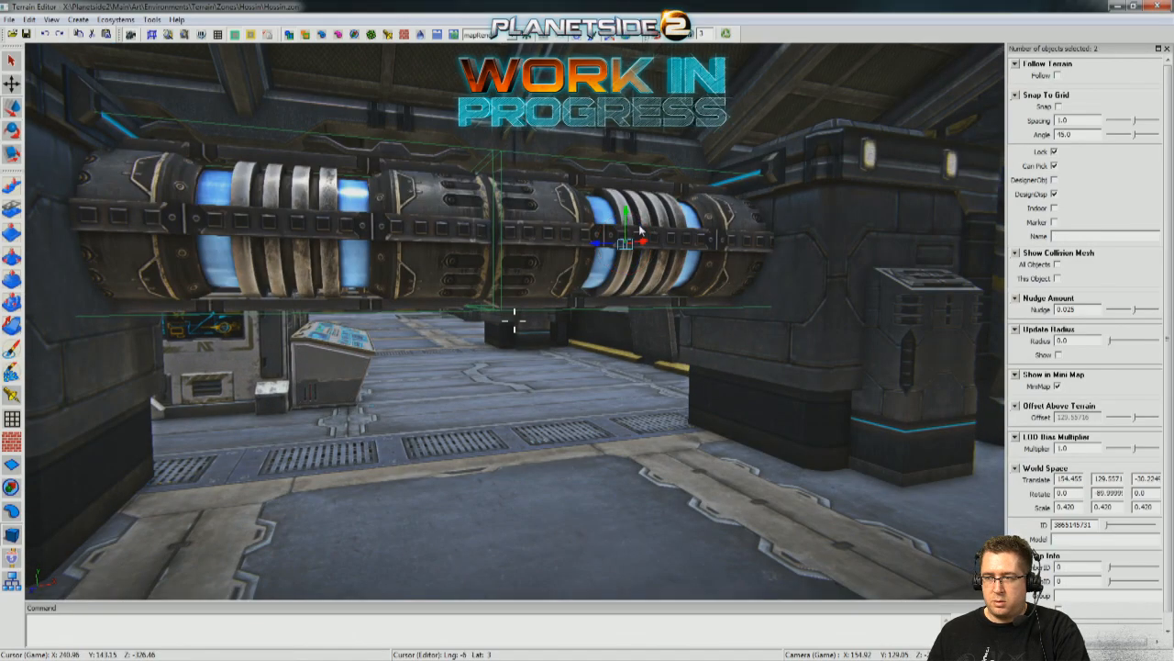
drag(624, 212, 647, 365)
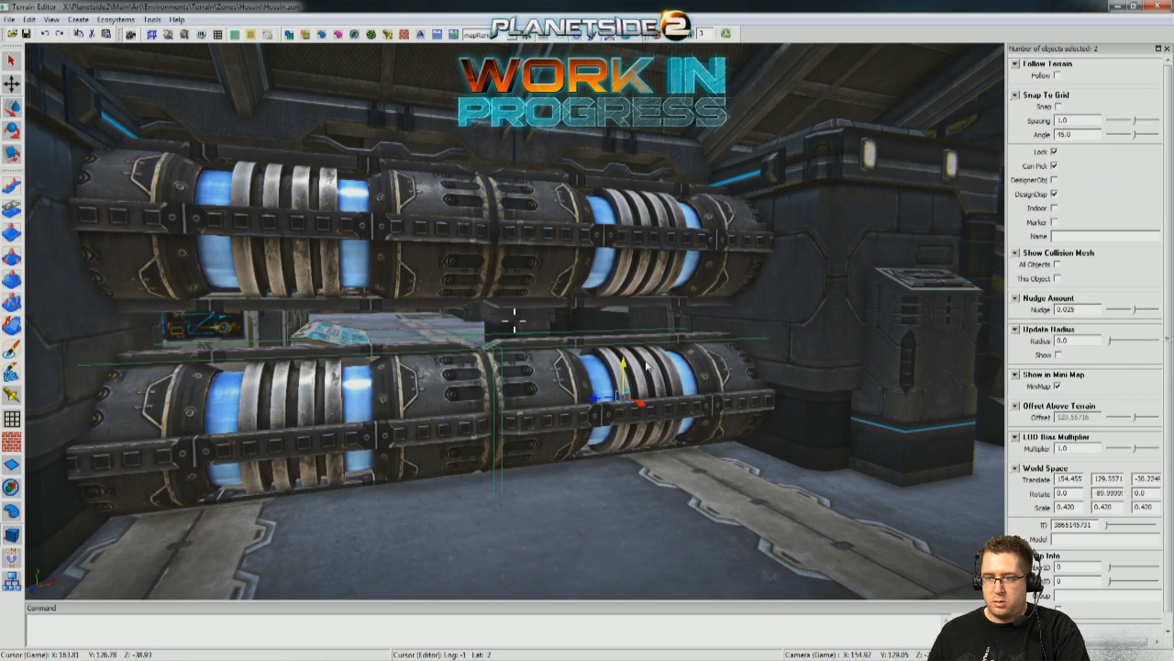
drag(597, 396, 838, 348)
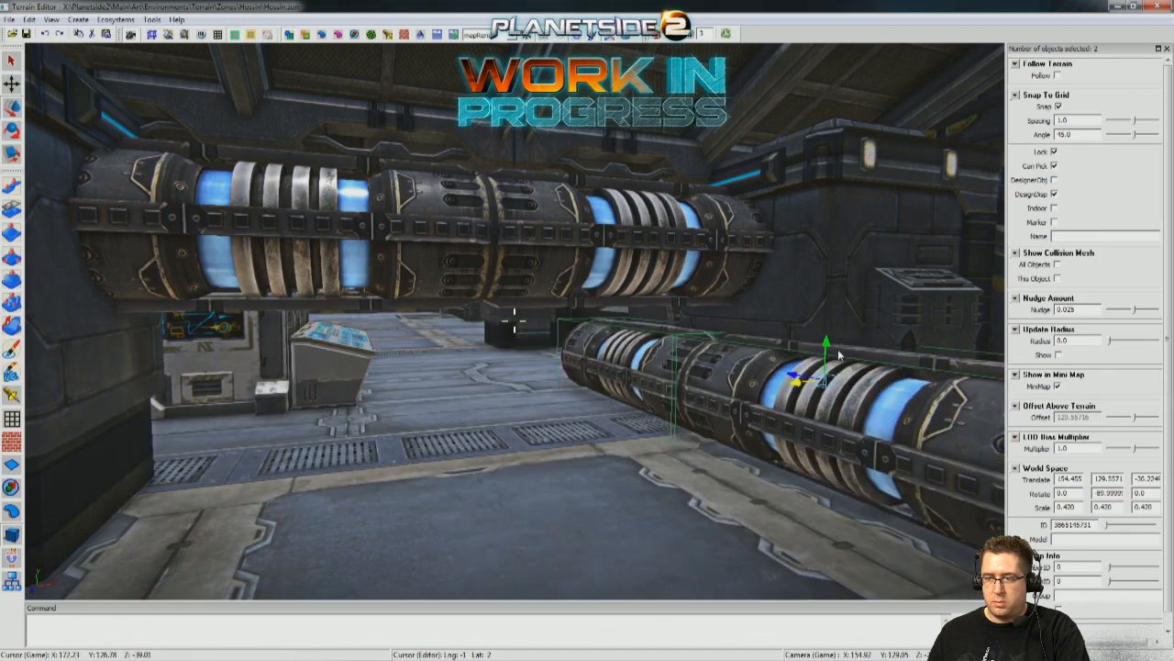
Move the duplicated pipe pair across the room so it runs along the side wall opposite the monitor banks.
drag(830, 266, 830, 260)
right_drag(831, 261, 756, 340)
right_drag(677, 389, 550, 215)
right_drag(660, 211, 680, 194)
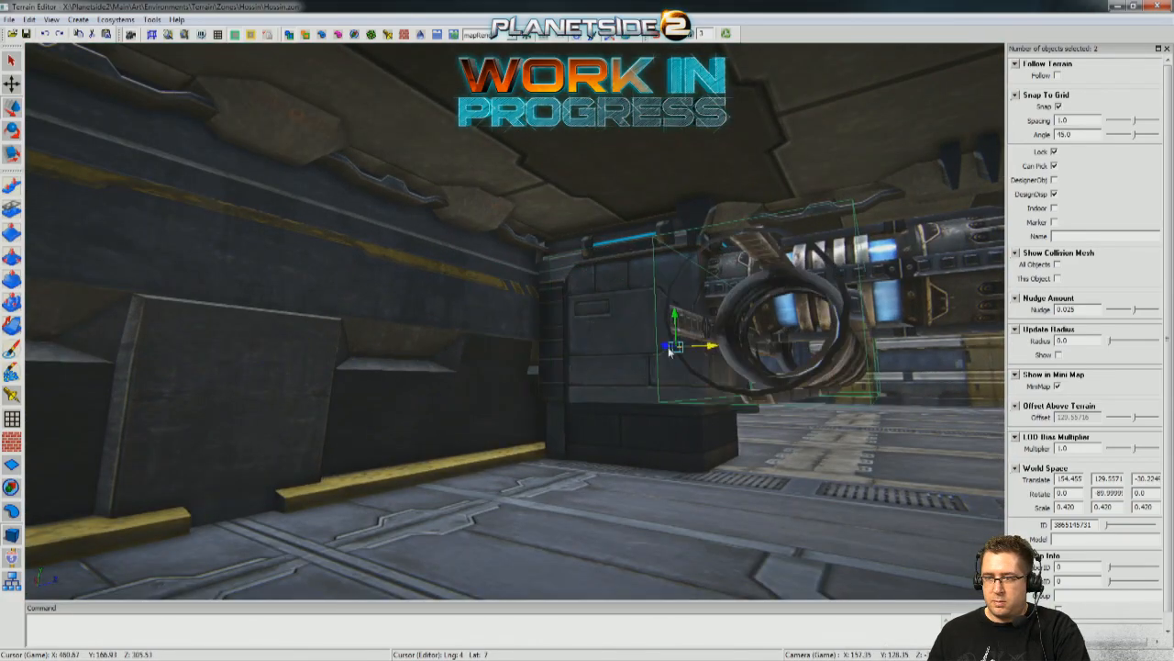
click(668, 349)
alt+drag(669, 350, 275, 317)
alt+drag(633, 317, 717, 277)
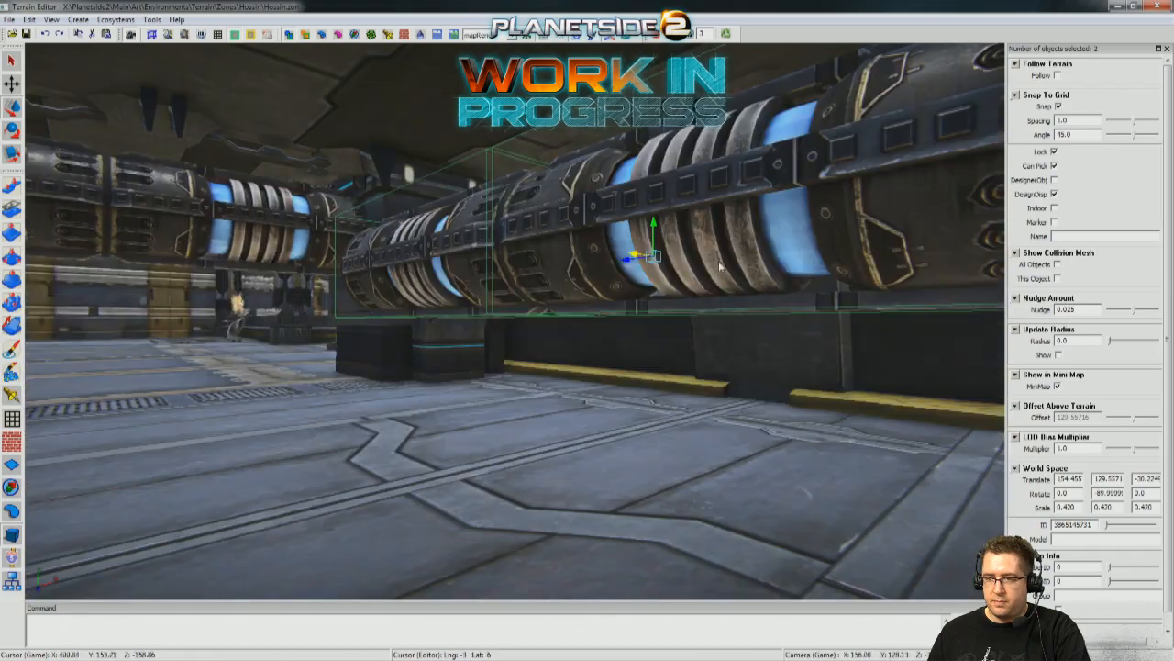
Lower the wall pipe pair to just above the floor and enlarge it to a scale of about 0.500.
drag(653, 236, 560, 367)
alt+drag(509, 398, 567, 378)
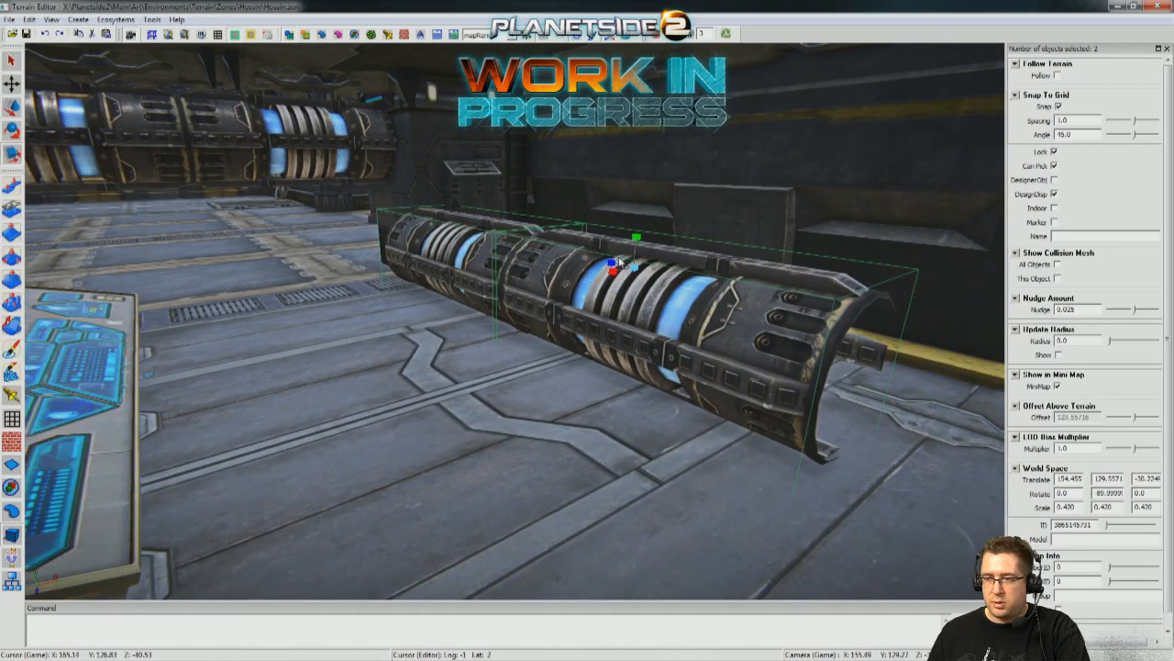
scroll(635, 269, up, 2)
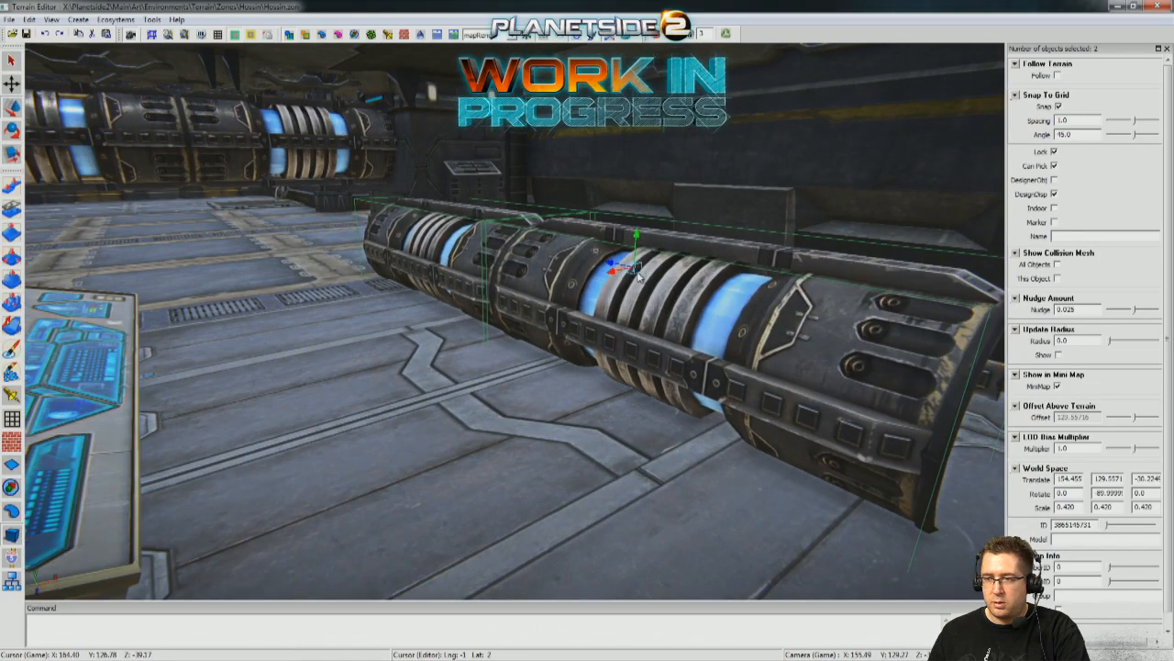
Fit the pipe pair against the wall at X 160.054, Y 128.0472 and stretch it lengthwise to a scale of 0.530.
drag(614, 271, 654, 264)
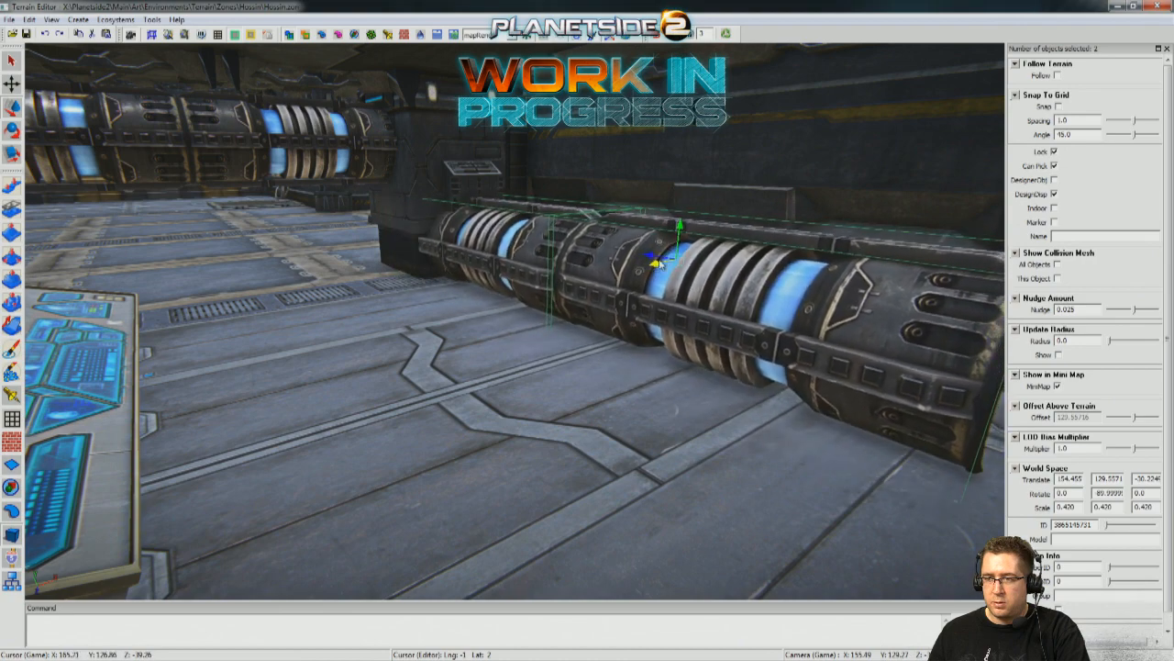
drag(680, 221, 683, 211)
drag(655, 248, 715, 256)
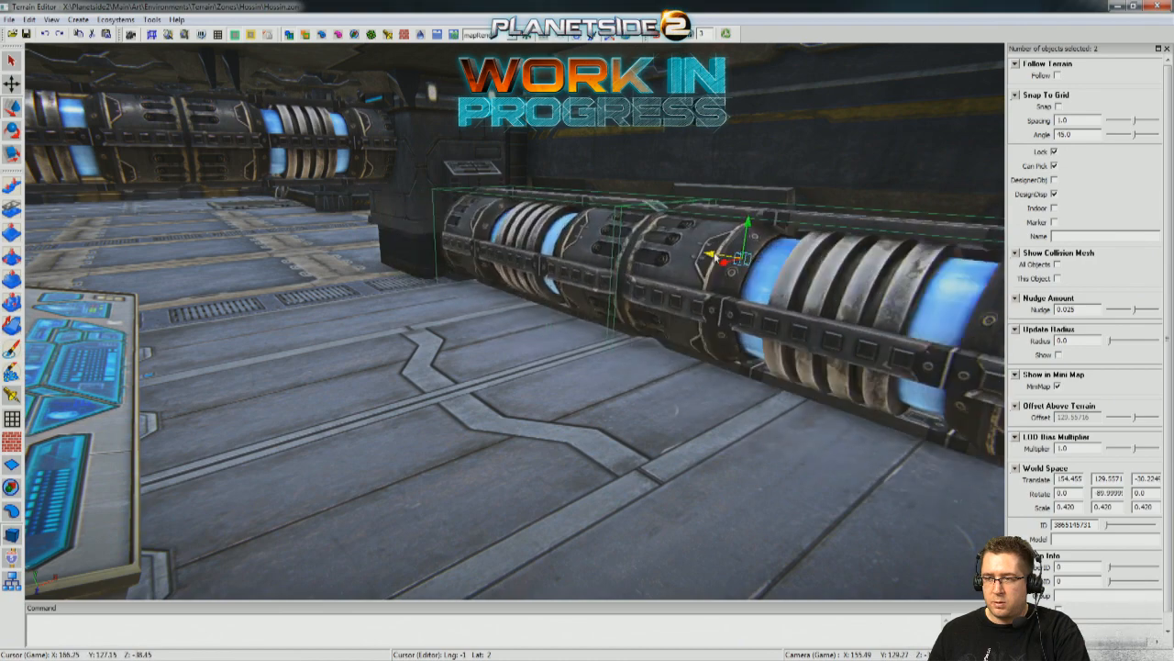
right_drag(617, 310, 398, 292)
drag(409, 280, 421, 280)
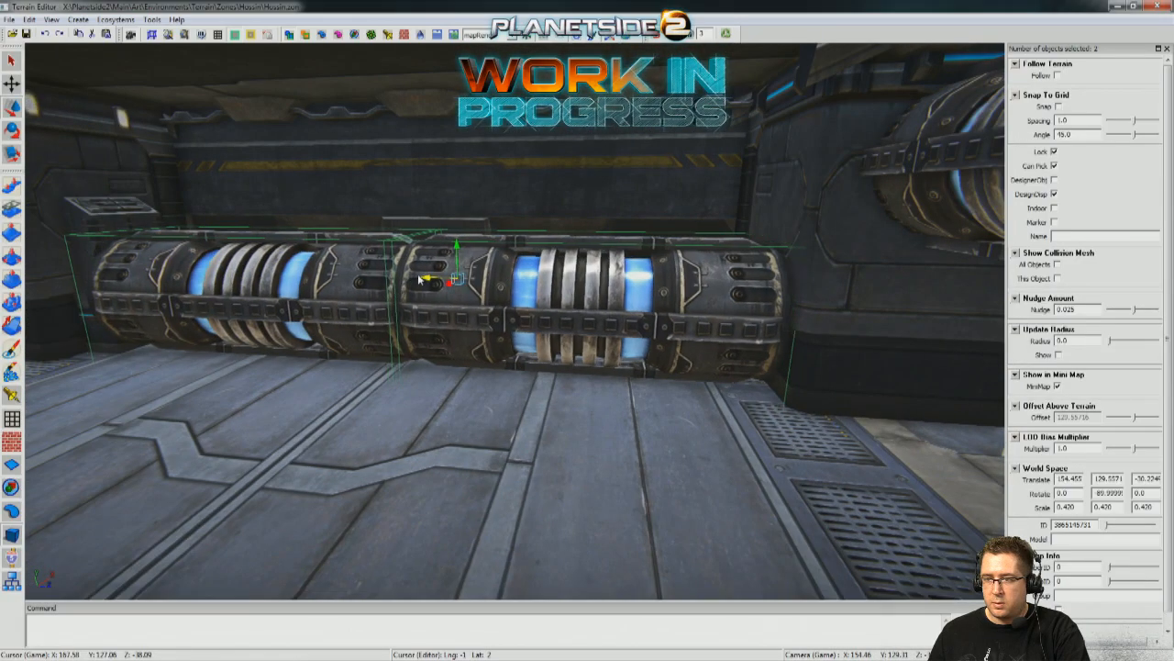
right_drag(420, 281, 468, 339)
key(r)
drag(519, 334, 520, 335)
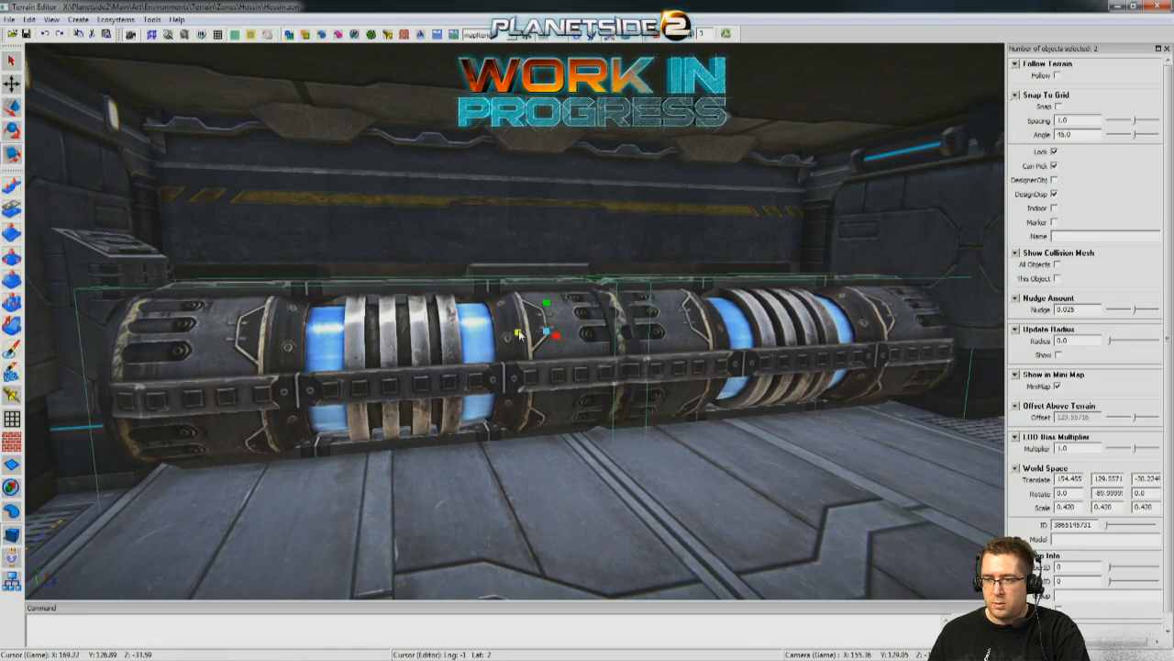
Replace the second wall pipe with an end-to-end duplicate of the first at Z about -33.06.
click(606, 437)
click(483, 371)
drag(383, 369, 654, 379)
key(Delete)
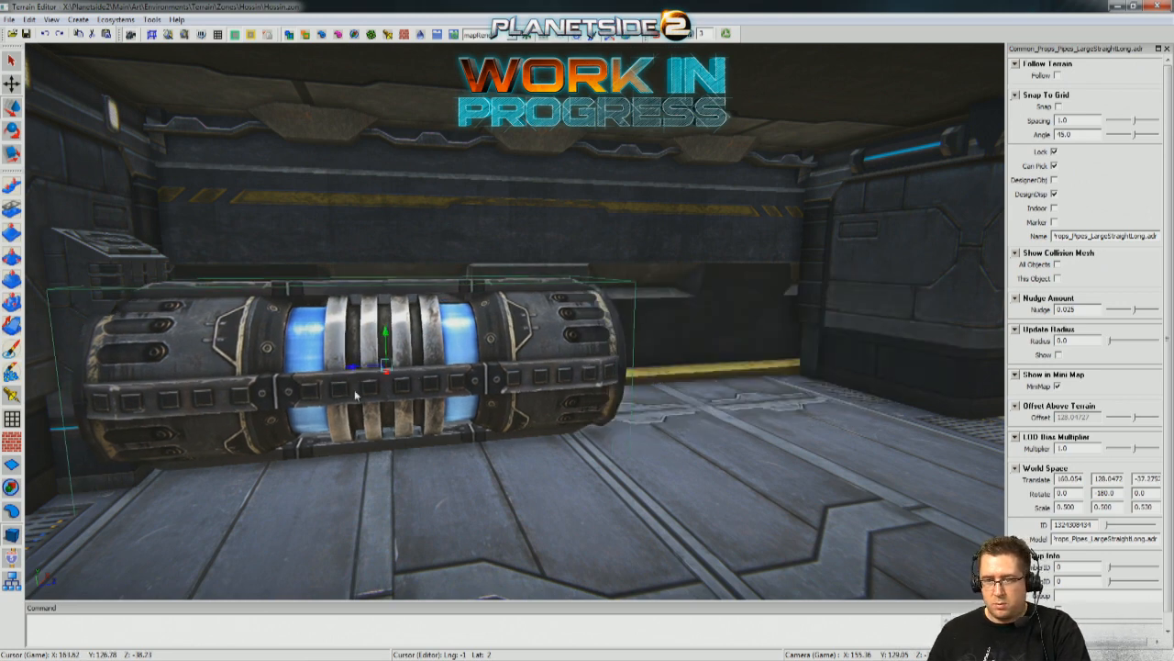
shift+drag(345, 370, 734, 348)
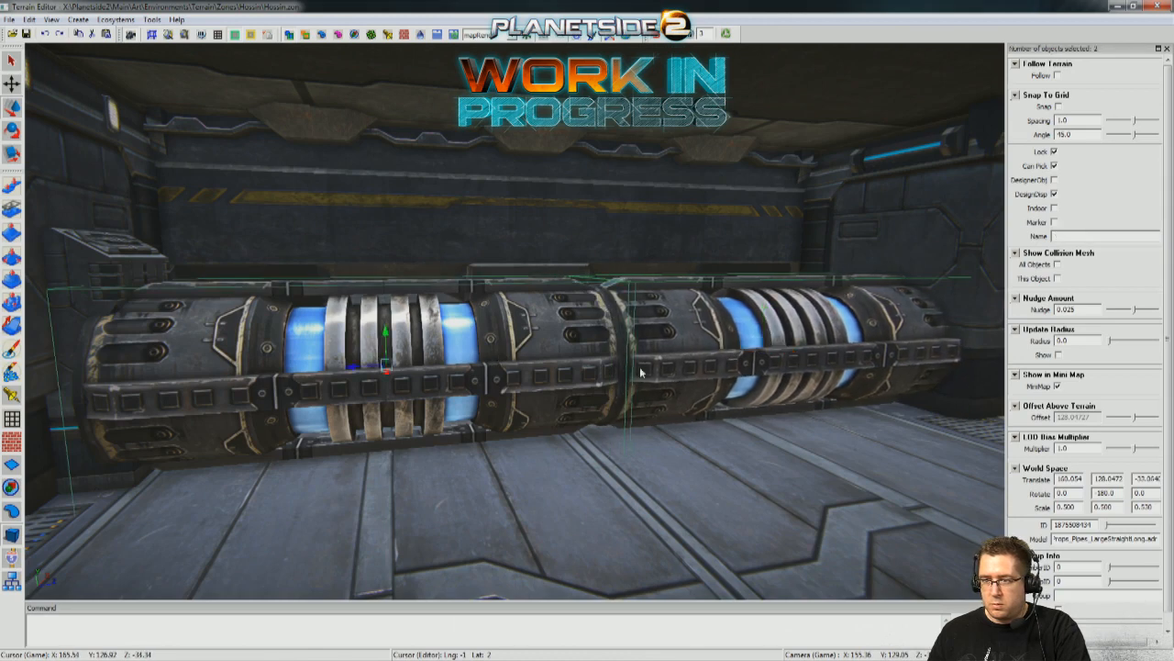
Shift both wall pipes toward the pillar, placing the first at Z about -37.42, and delete the second pipe.
drag(368, 378, 333, 373)
right_drag(332, 374, 276, 374)
right_drag(440, 400, 495, 404)
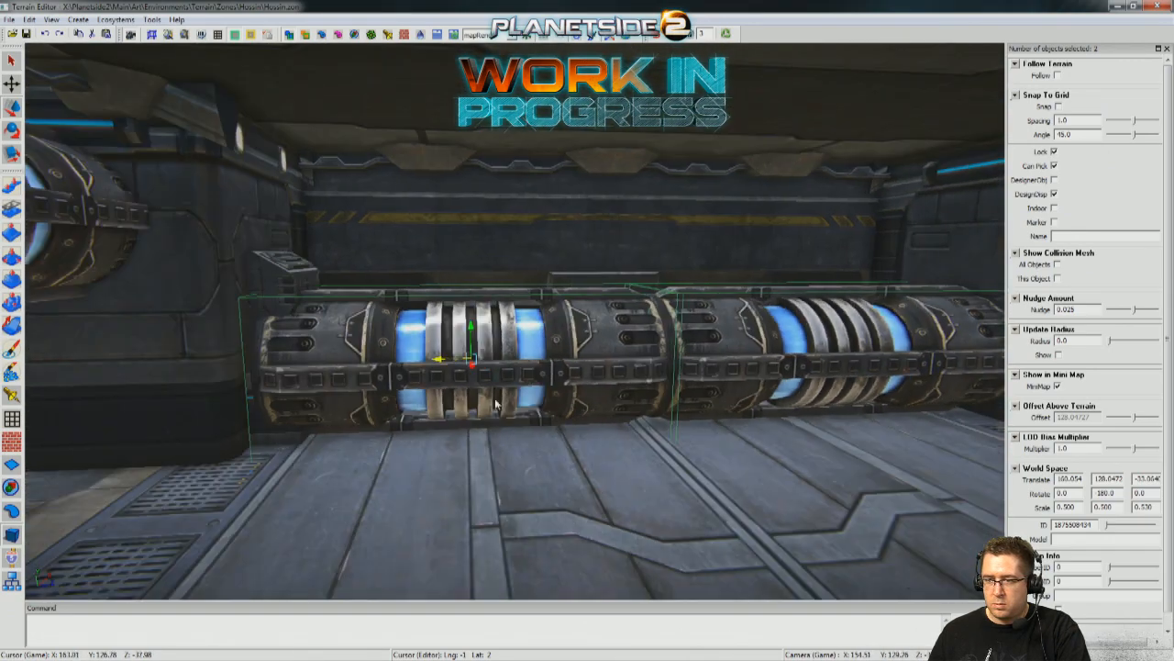
key(Delete)
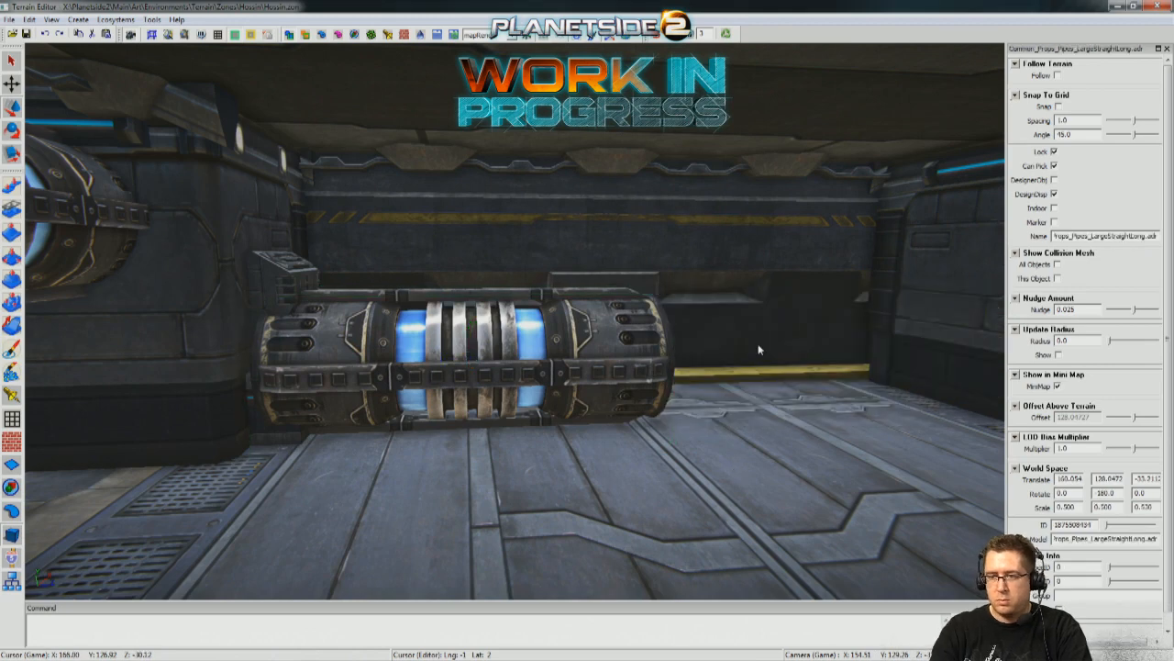
Stretch the remaining pipe lengthwise to a scale of 0.580 at Z about -37.78 and duplicate it end to end along the wall.
click(562, 354)
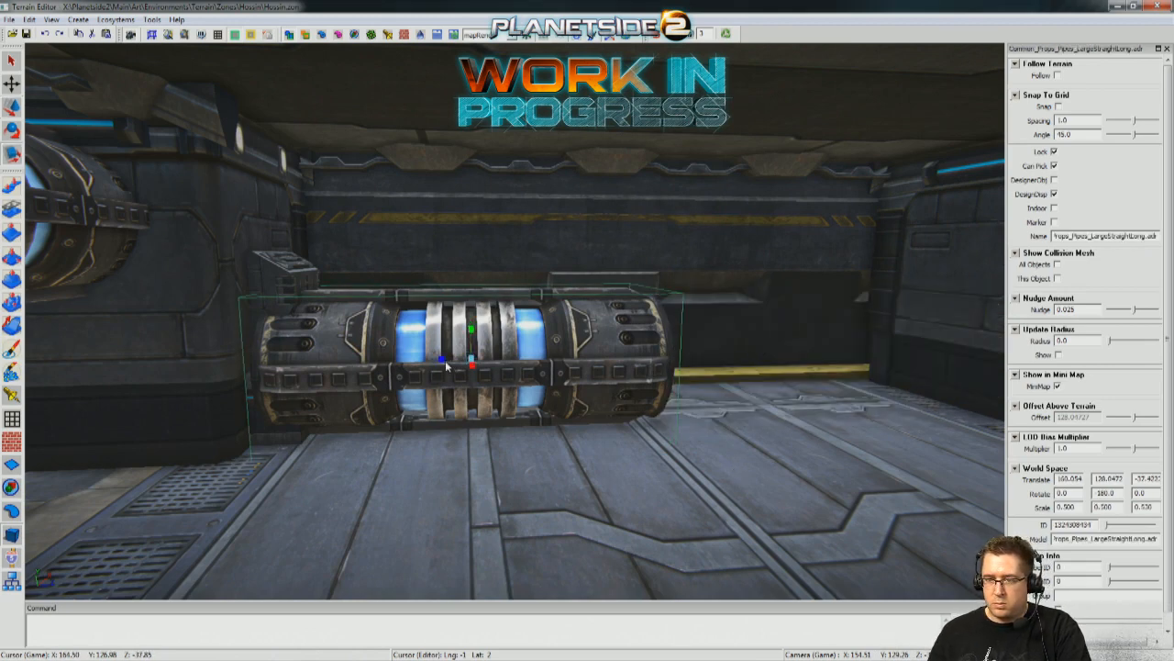
drag(438, 362, 408, 364)
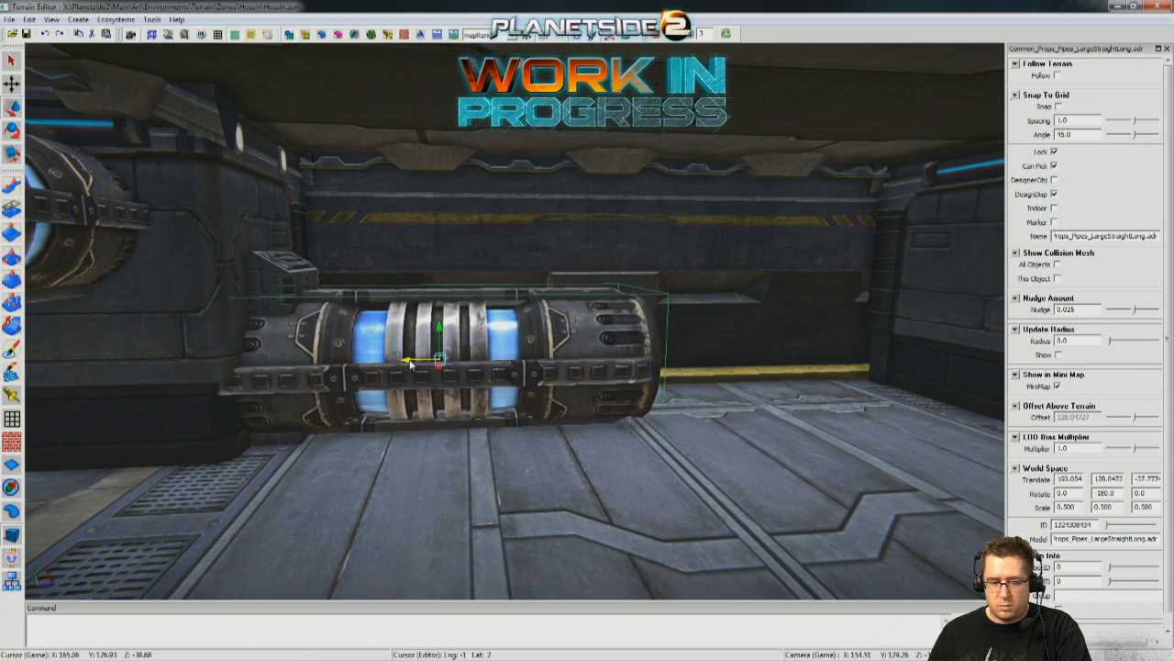
shift+drag(414, 364, 790, 356)
right_drag(786, 359, 654, 443)
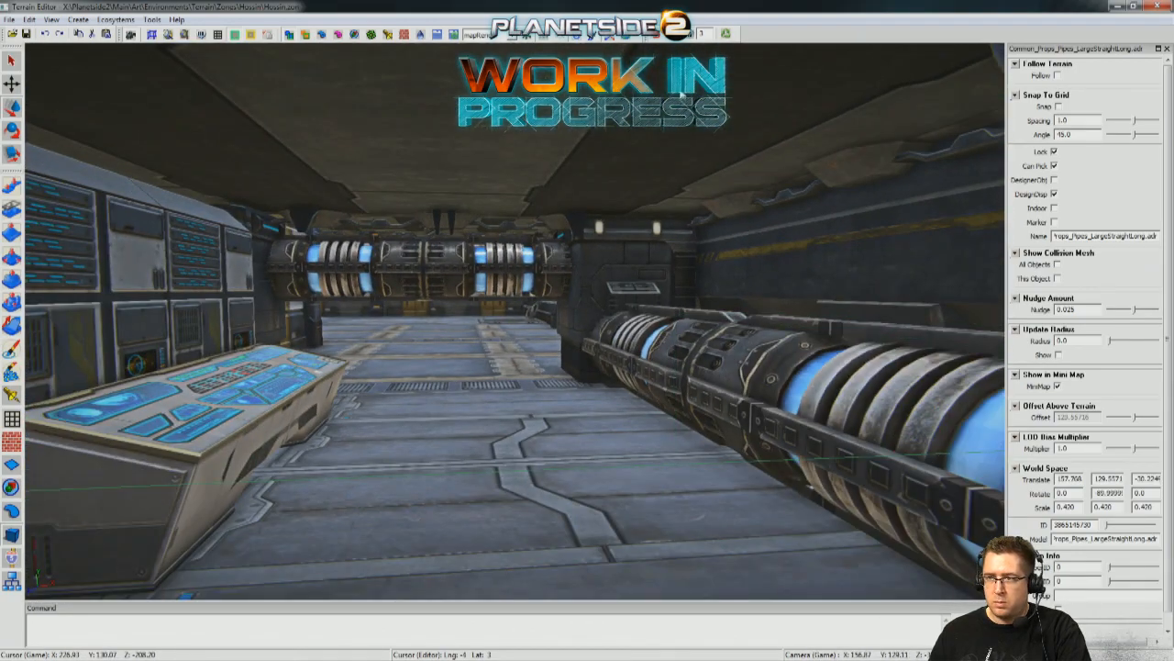
Move the large control box supporting one end of the overhead pipes outward to Z about -39.39.
scroll(447, 327, down, 5)
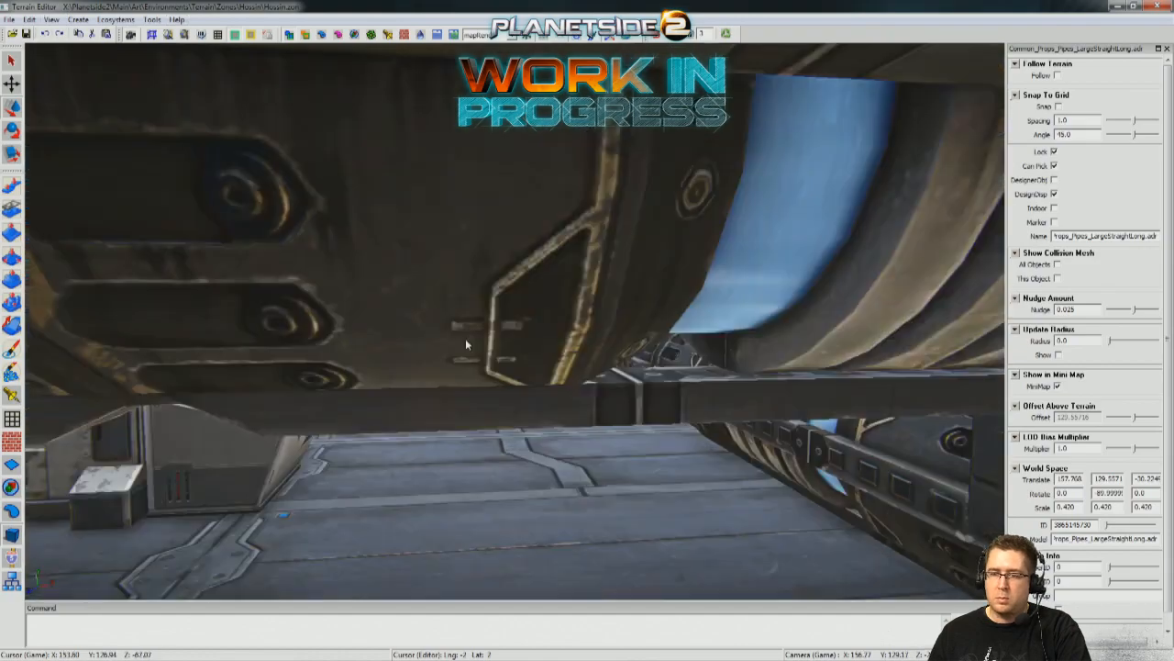
right_drag(664, 304, 601, 305)
mouse_move(515, 328)
right_down()
mouse_move(514, 316)
mouse_move(666, 310)
mouse_move(515, 320)
right_up()
click(544, 384)
right_drag(544, 384, 515, 320)
click(282, 495)
right_drag(282, 495, 514, 319)
click(526, 335)
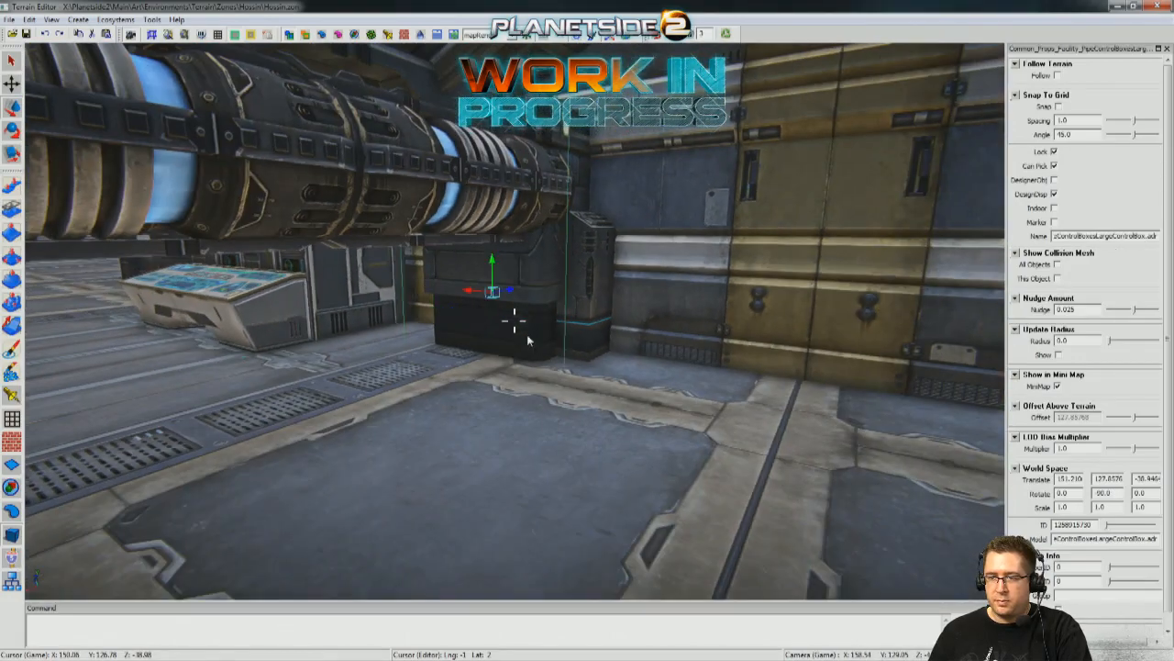
drag(469, 295, 514, 294)
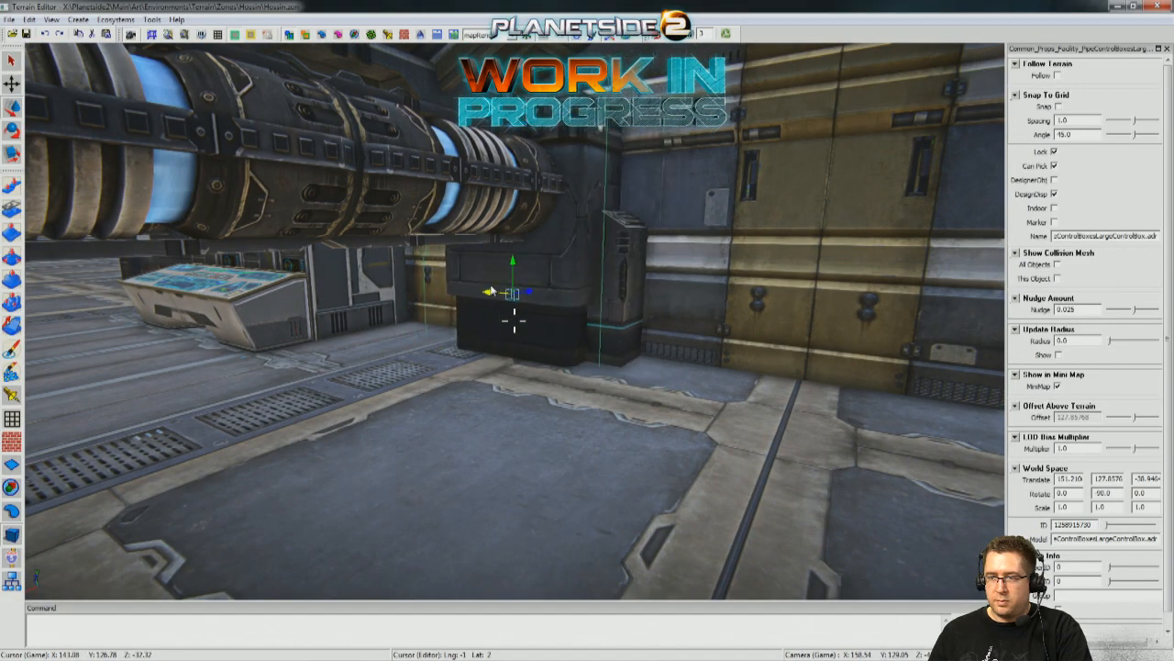
right_drag(492, 292, 515, 320)
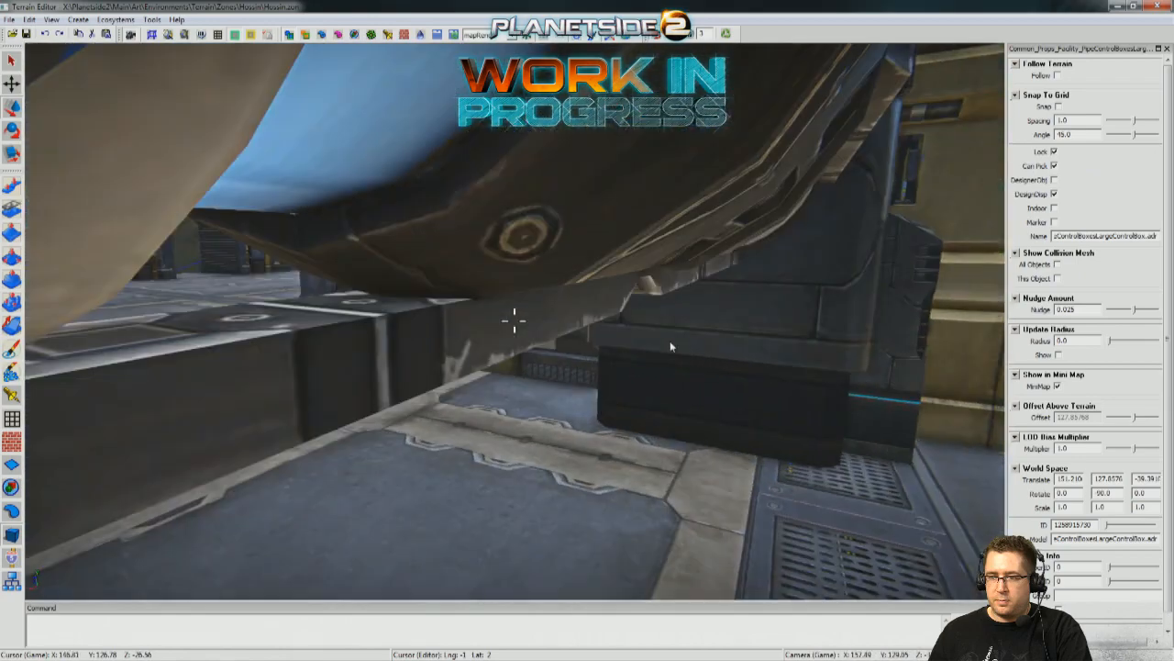
Move the matching large control box at the other end of the overhead pipes to Z about -29.36.
middle_drag(761, 352, 424, 353)
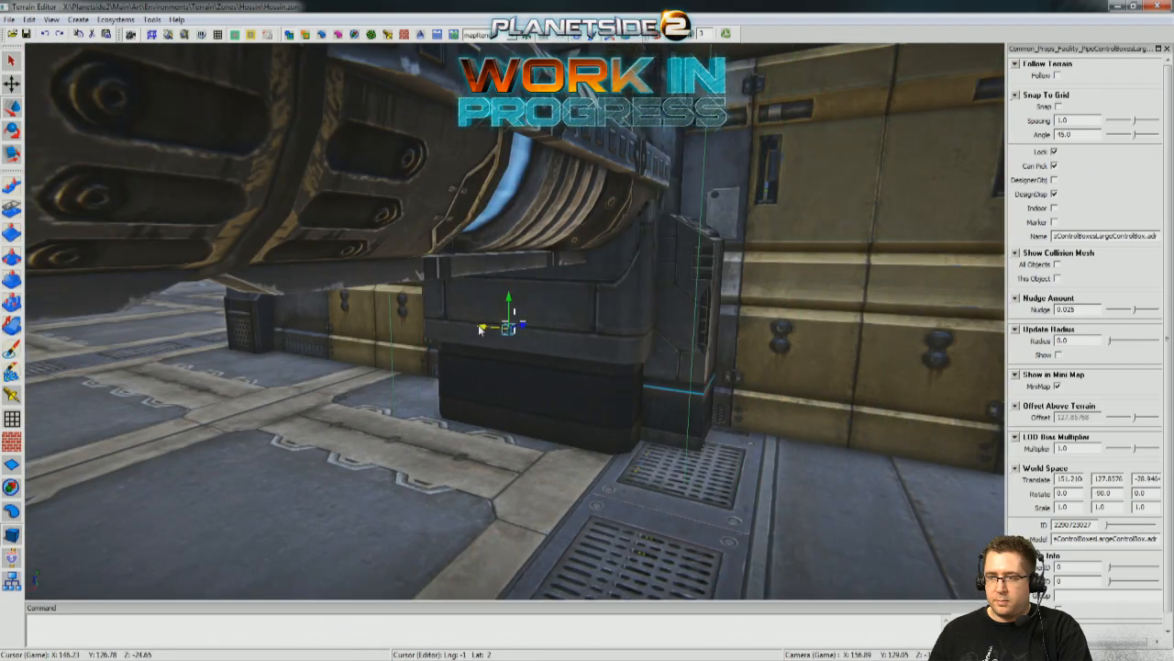
right_drag(493, 351, 579, 134)
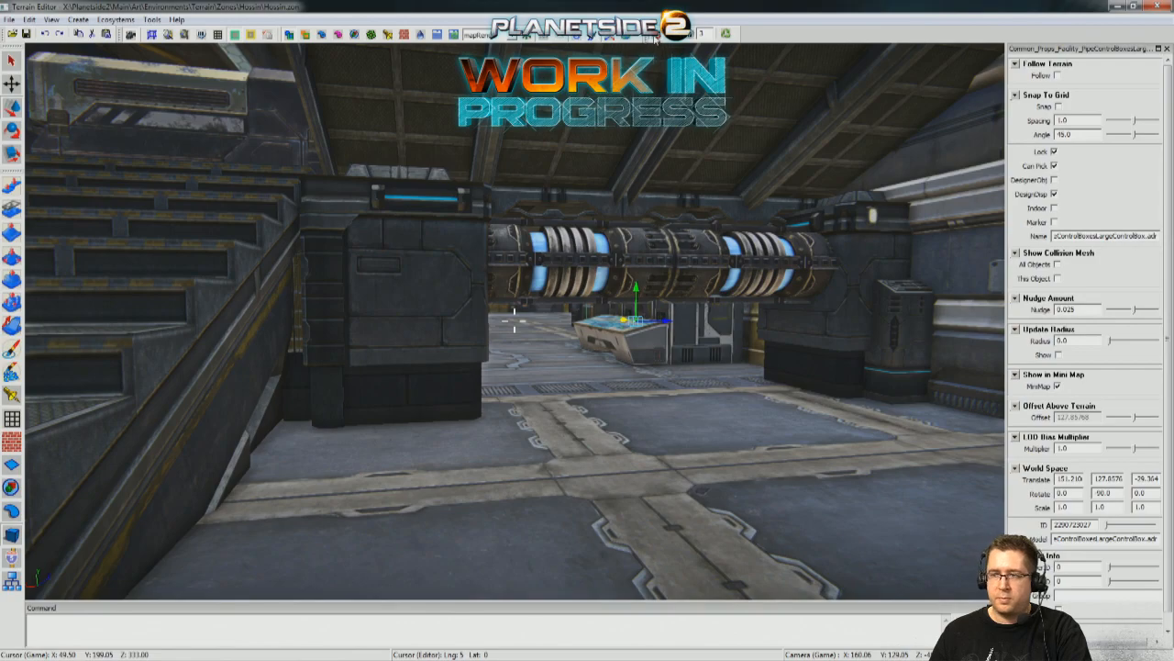
right_drag(514, 318, 514, 318)
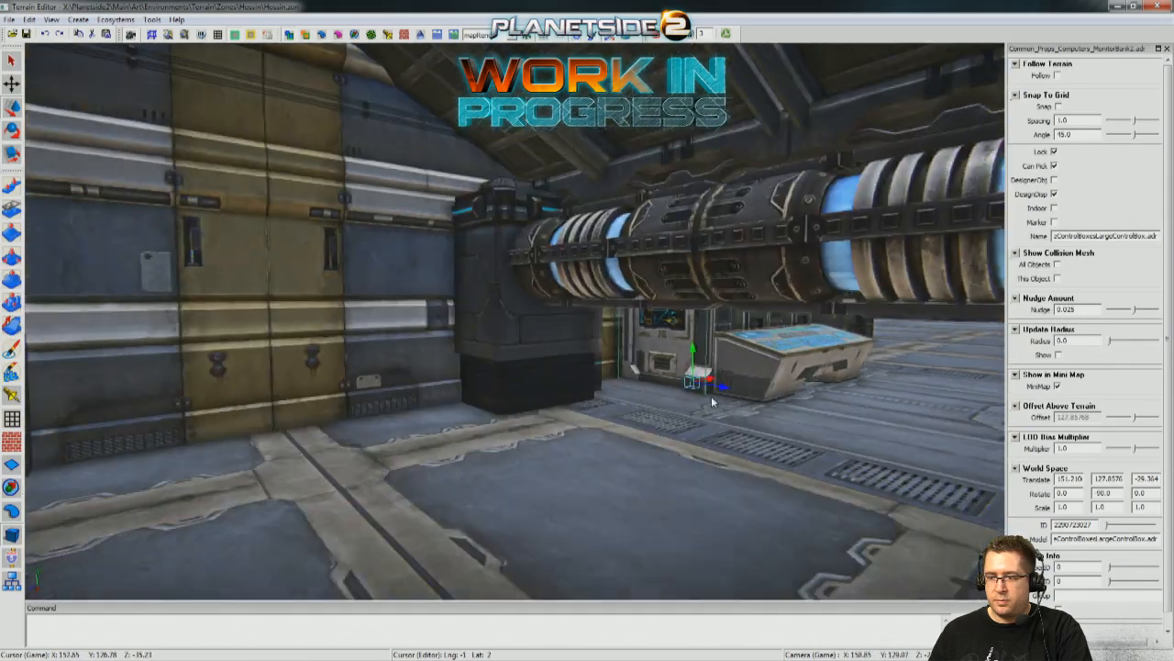
Duplicate the MonitorBank2 computer and place the copy beyond one end of the overhead pipes at Z about -25.46.
right_drag(711, 395, 714, 390)
shift+drag(704, 380, 292, 450)
right_drag(540, 423, 539, 424)
drag(578, 439, 545, 447)
right_drag(385, 448, 386, 448)
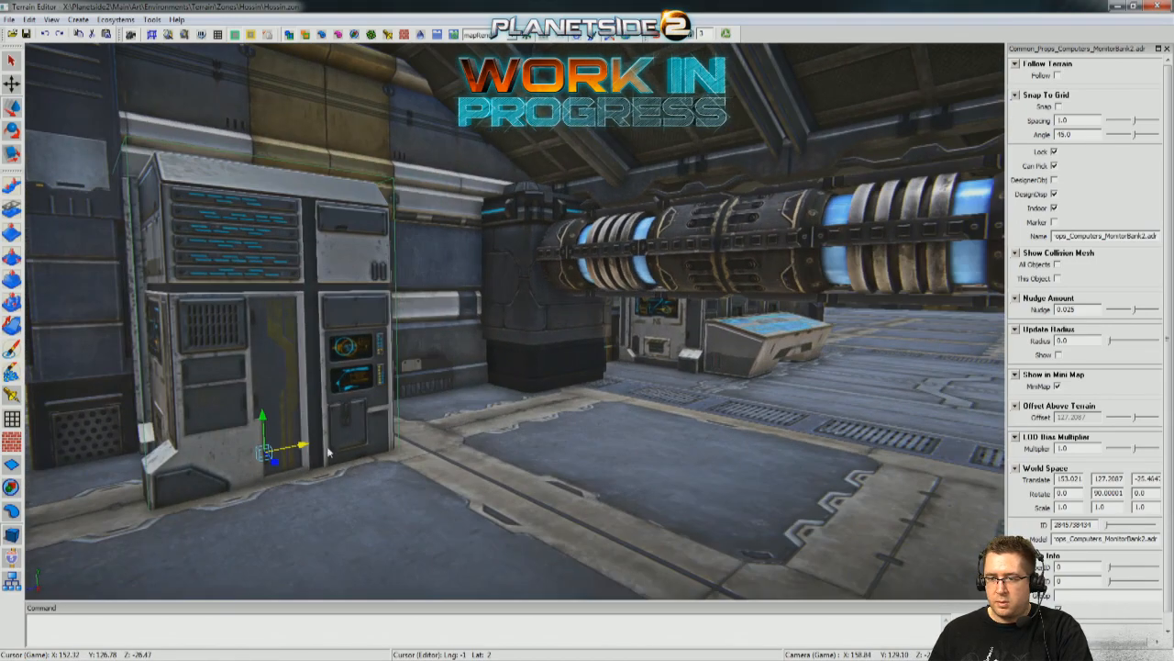
Duplicate the monitor bank again and place the copy beyond the opposite end of the overhead pipes at Z about -42.35.
shift+drag(303, 447, 876, 364)
right_drag(876, 363, 876, 364)
drag(510, 385, 751, 415)
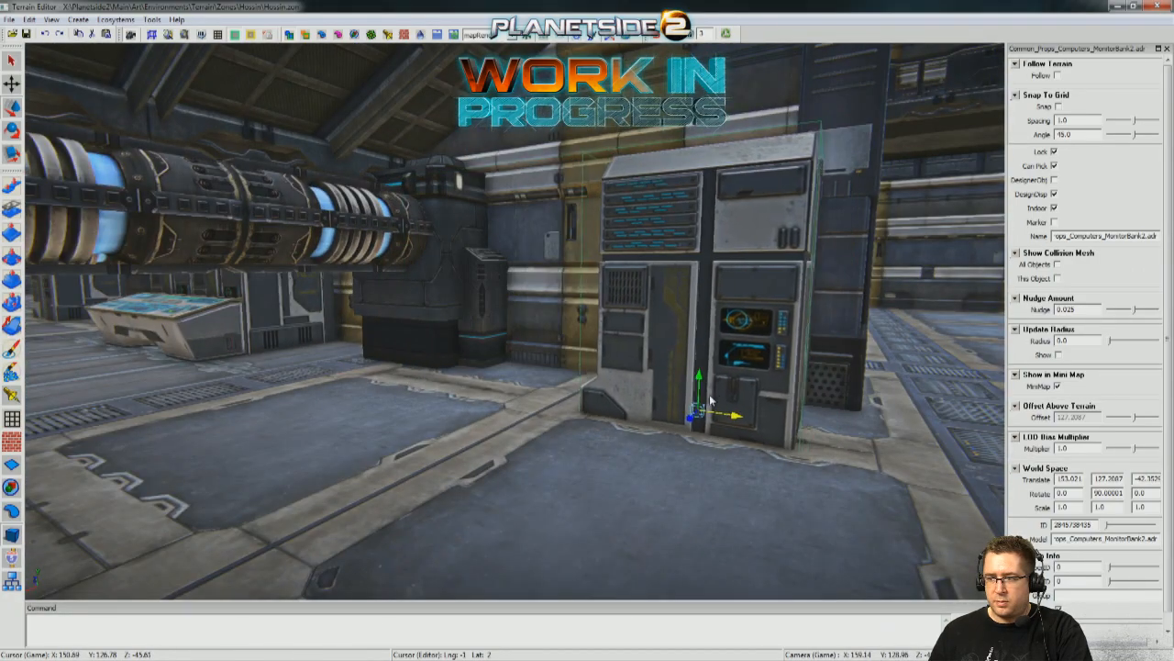
right_drag(730, 436, 730, 436)
Examine the warehouse from outside, including its outer walls, the surrounding terrain and the rooftop with the turret.
click(639, 524)
right_drag(638, 524, 639, 524)
key(a)
key(d)
key(d)
right_drag(638, 524, 639, 524)
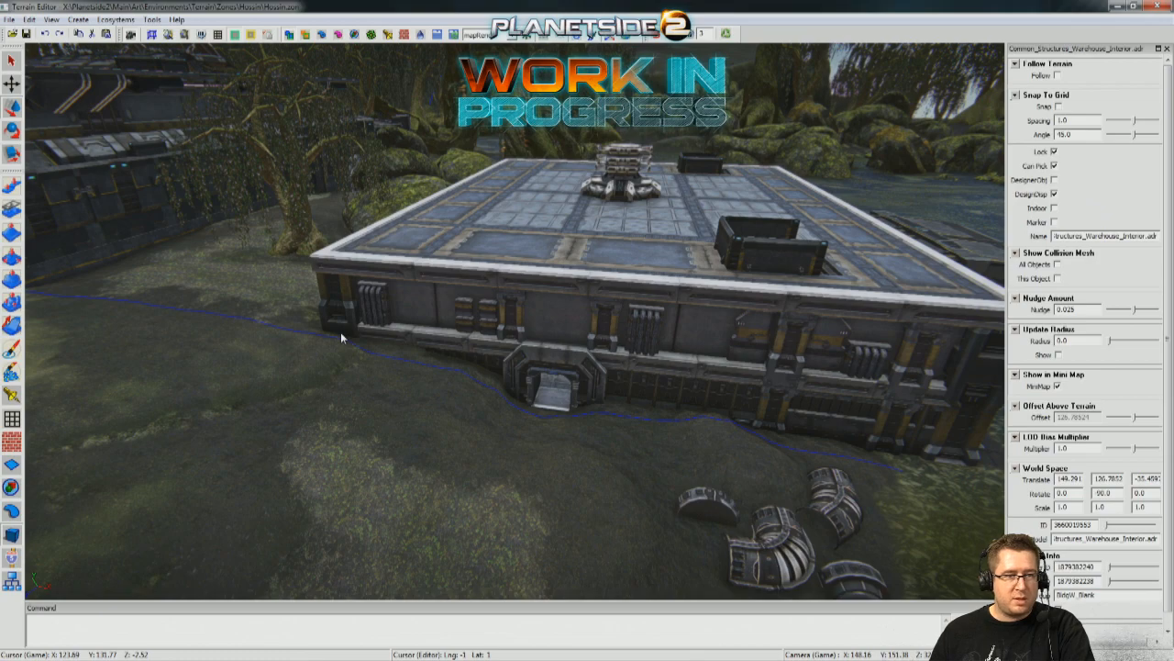
key(w)
right_drag(432, 336, 854, 404)
key(w)
key(w)
key(w)
key(w)
key(w)
key(w)
key(w)
key(w)
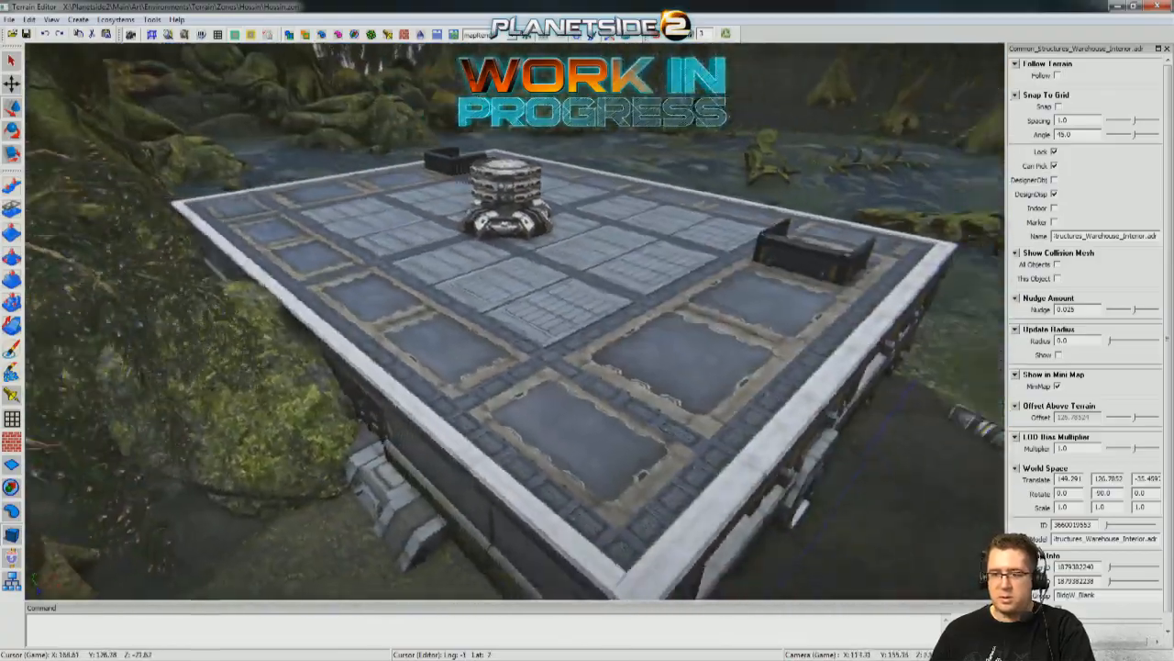
right_drag(514, 322, 275, 347)
right_drag(656, 501, 766, 569)
right_drag(459, 344, 539, 6)
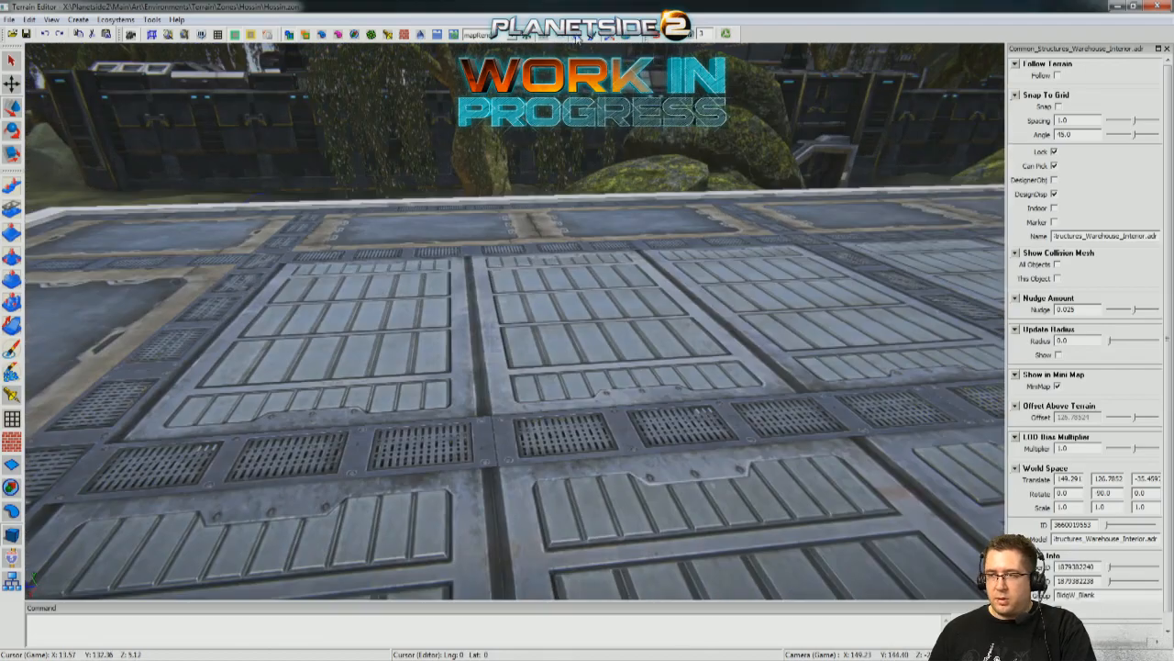
right_drag(515, 320, 515, 320)
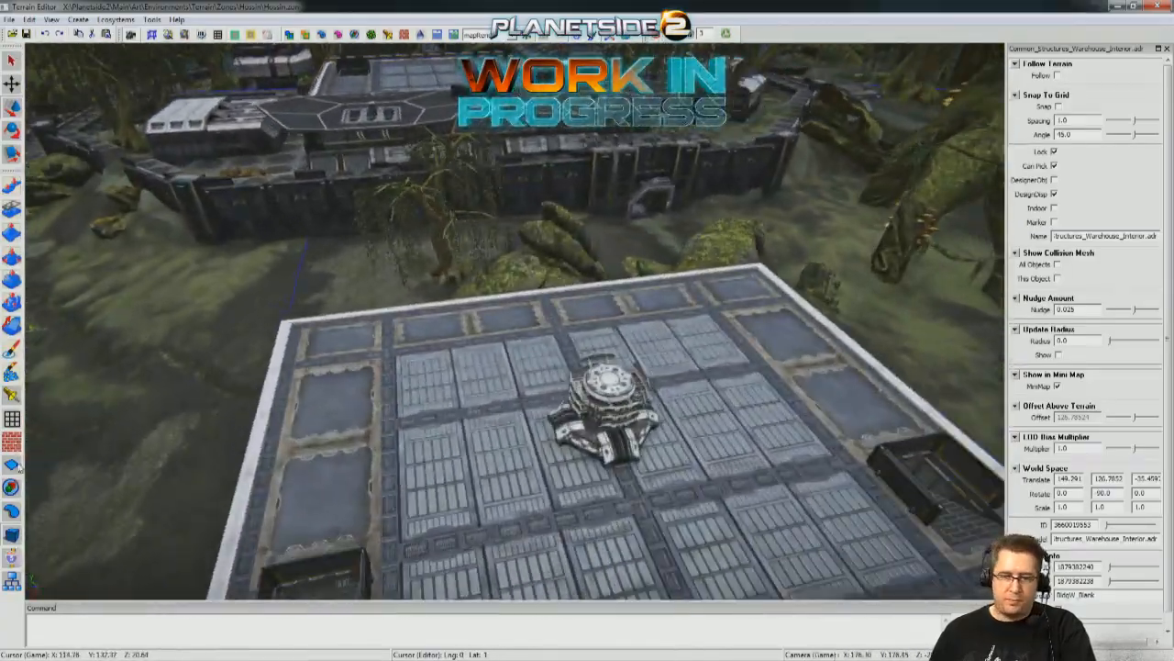
Preview different prefab building groups on the swamp terrain around the warehouse.
click(8, 495)
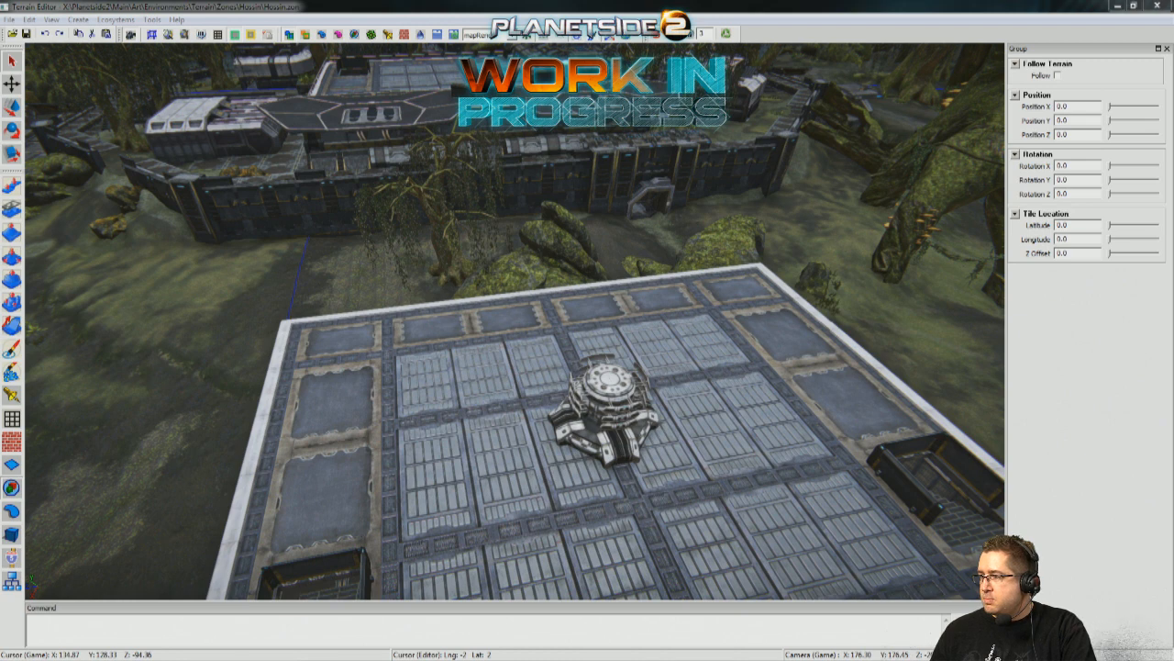
right_drag(409, 349, 437, 341)
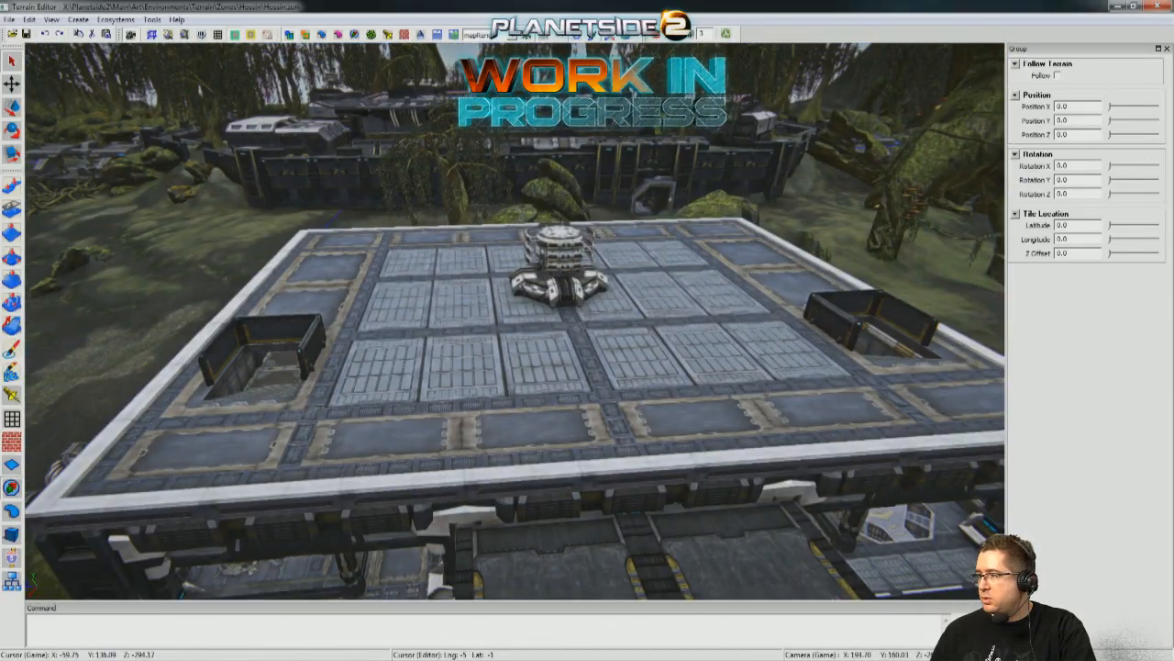
right_drag(456, 431, 358, 527)
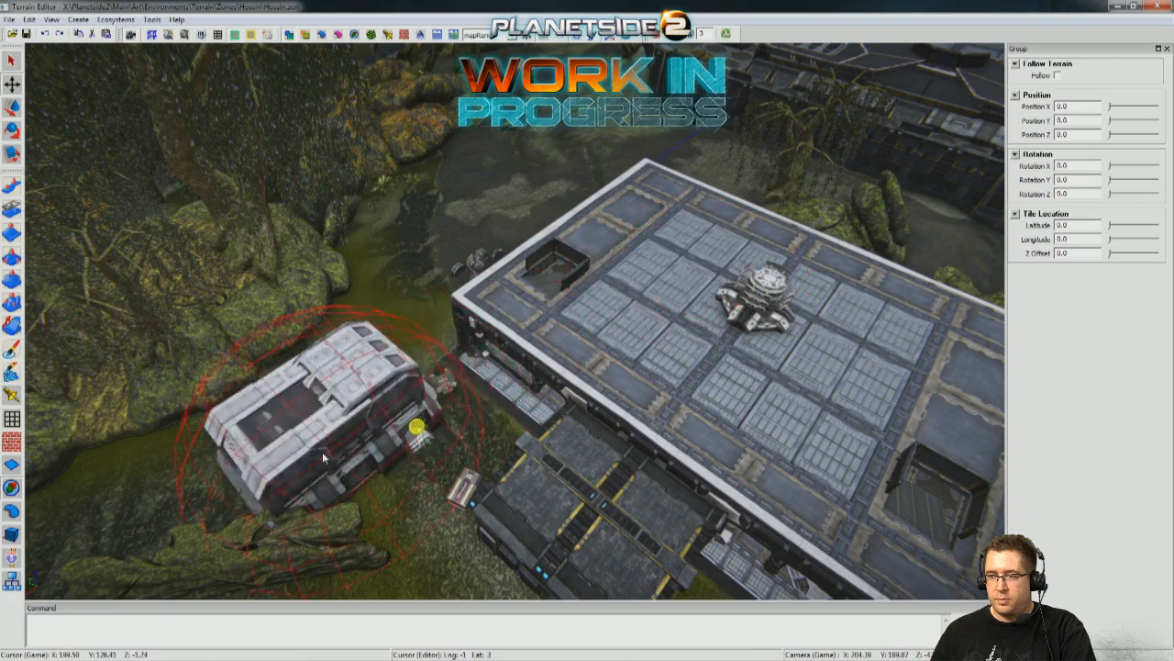
mouse_move(299, 438)
right_down()
mouse_move(317, 376)
mouse_move(302, 439)
right_up()
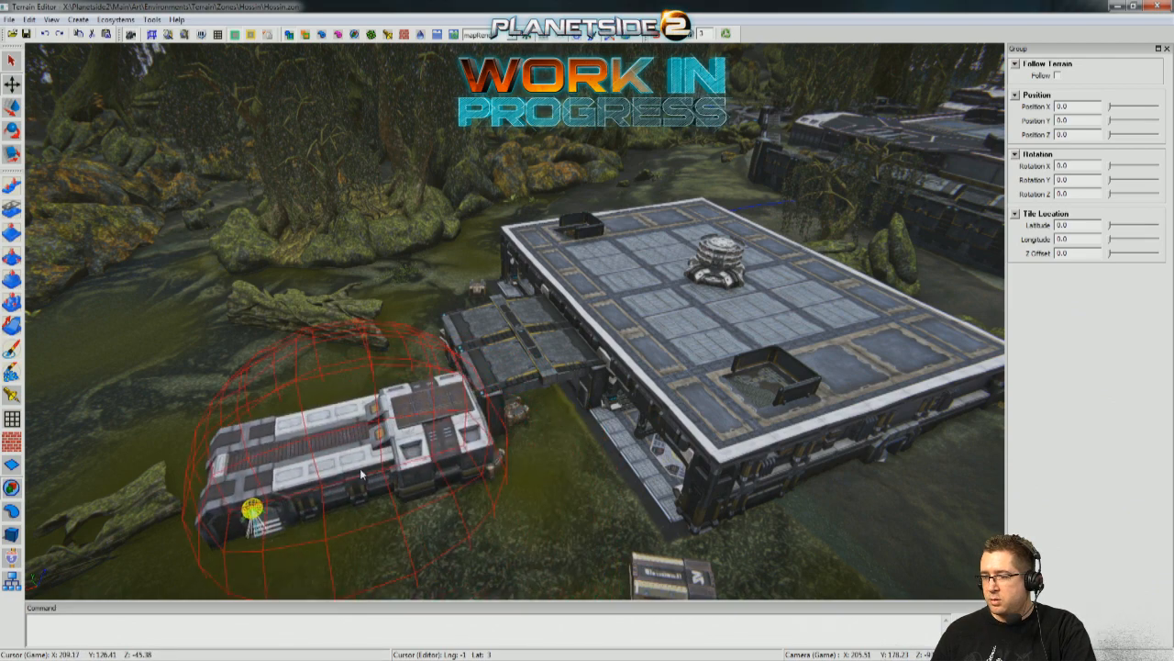
right_drag(362, 488, 411, 421)
scroll(683, 505, up, 6)
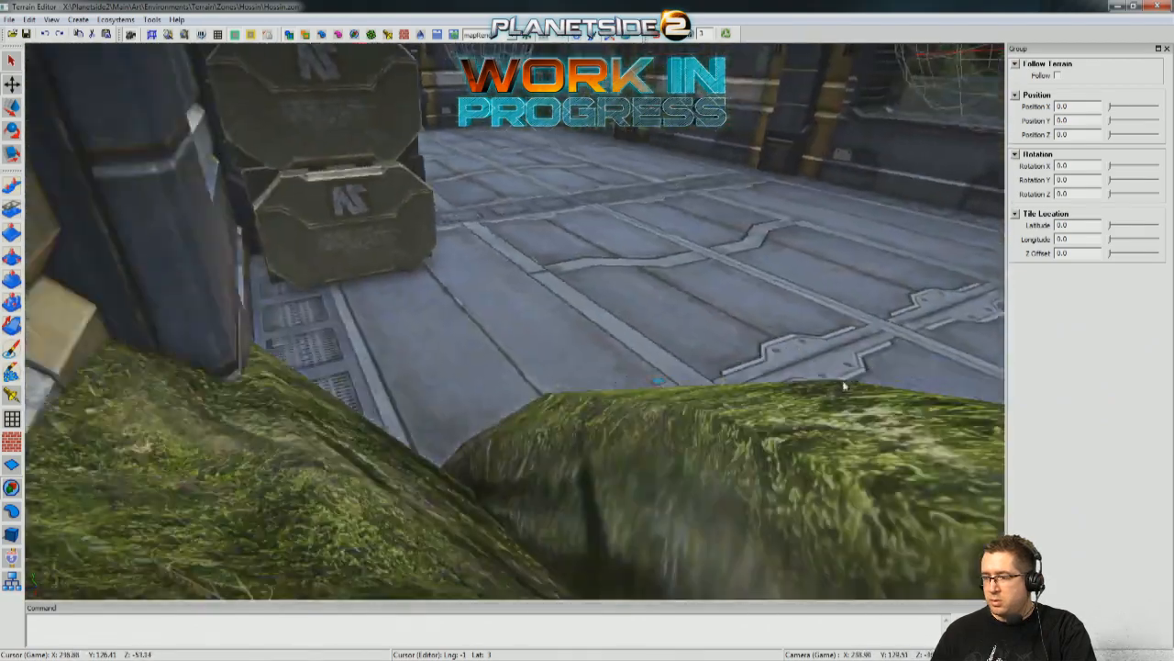
scroll(843, 386, down, 5)
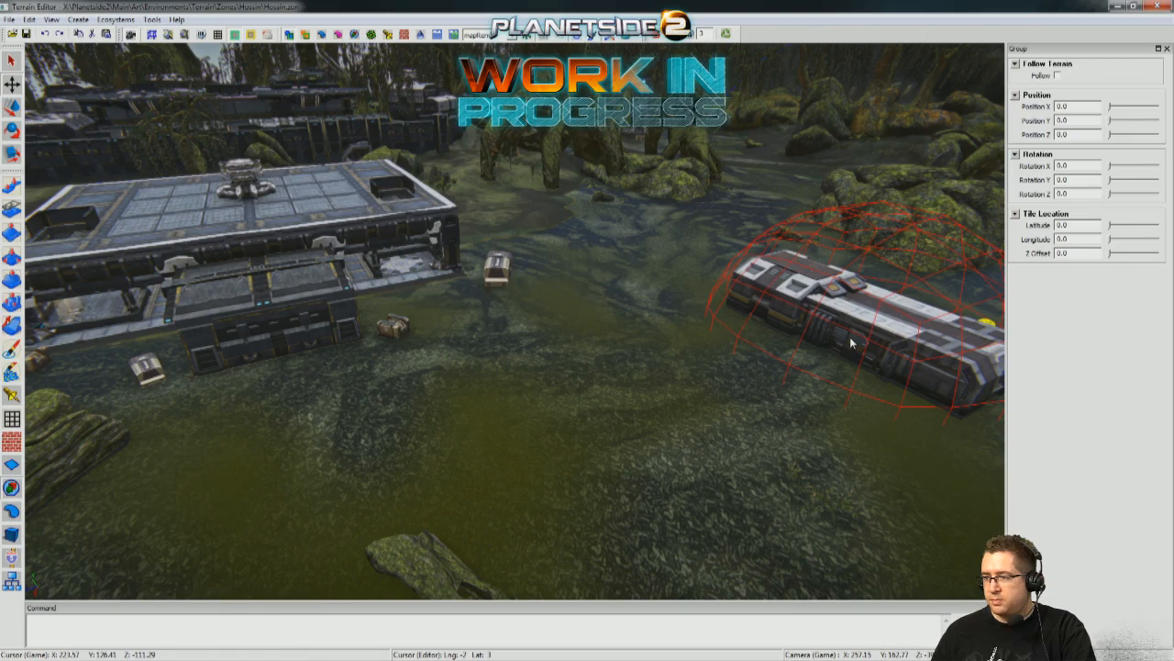
middle_drag(765, 389, 904, 418)
middle_drag(364, 423, 648, 355)
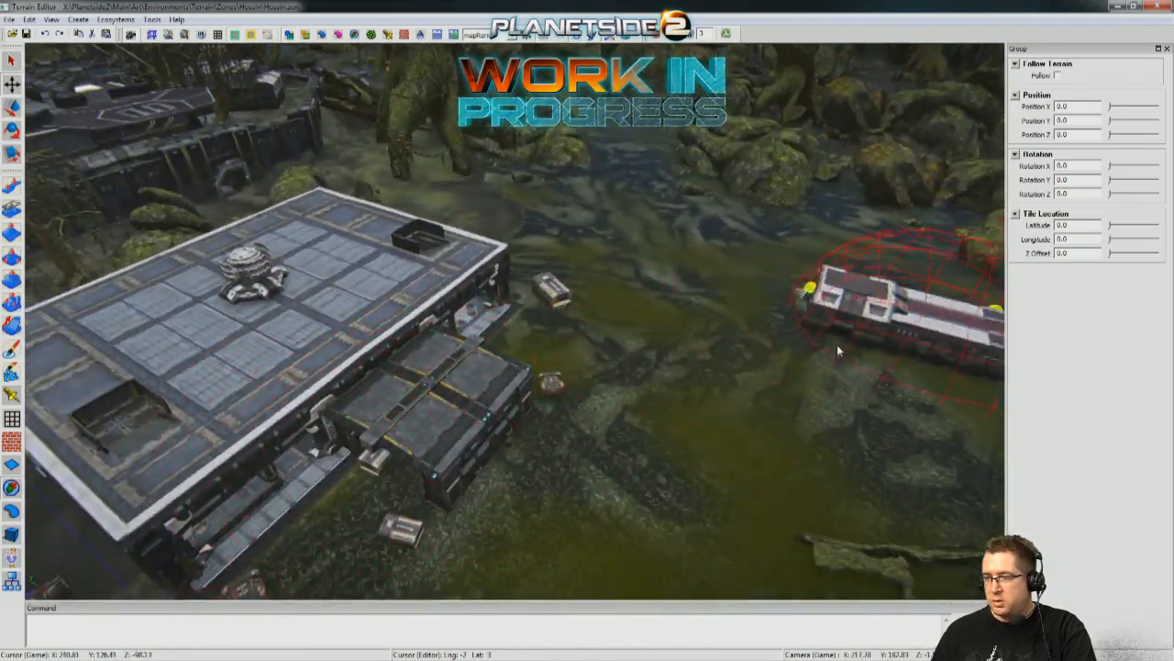
key(a)
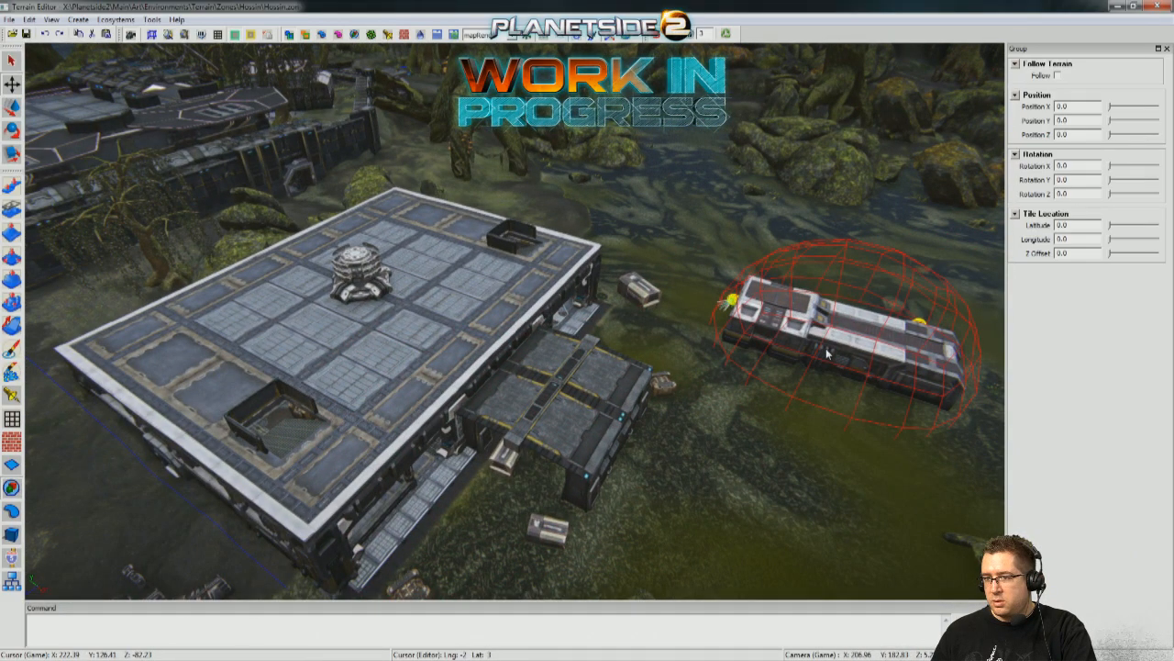
key(d)
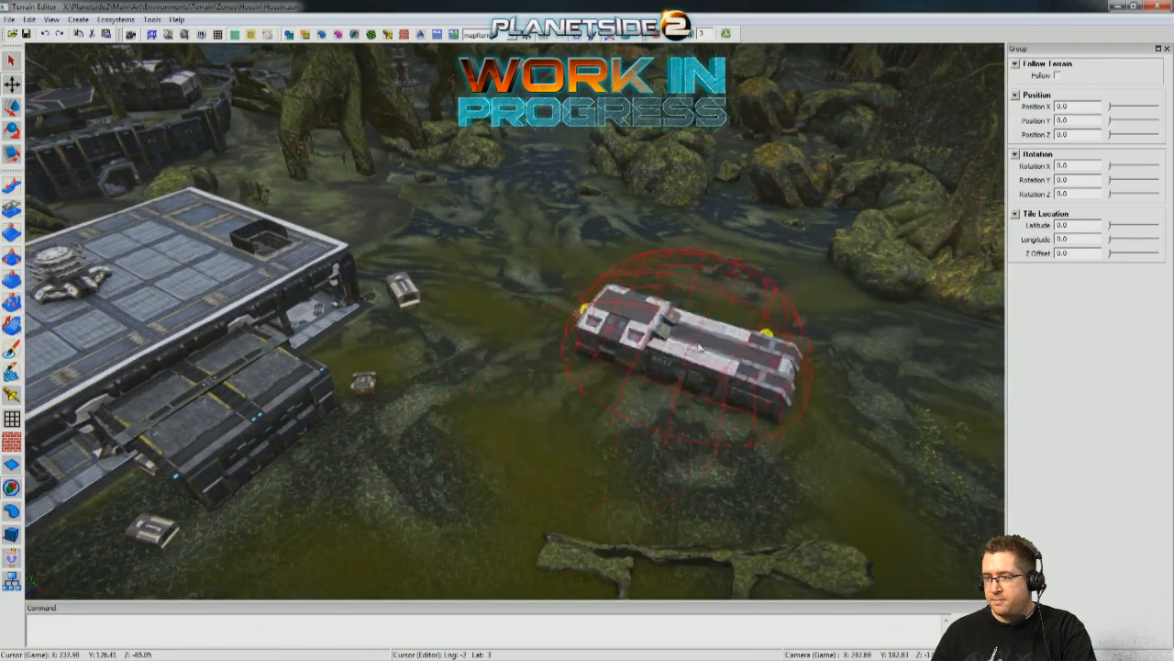
key(a)
Examine the warehouse and the neighbouring base from above to find a spot for an extra building.
middle_drag(596, 303, 758, 108)
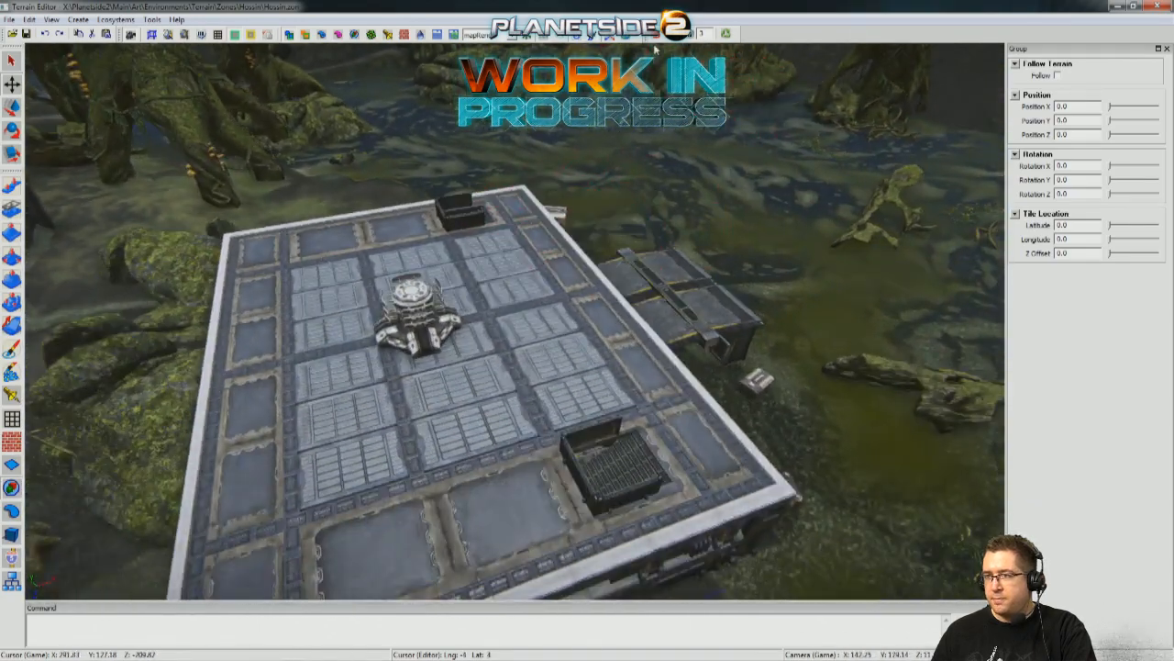
key(w)
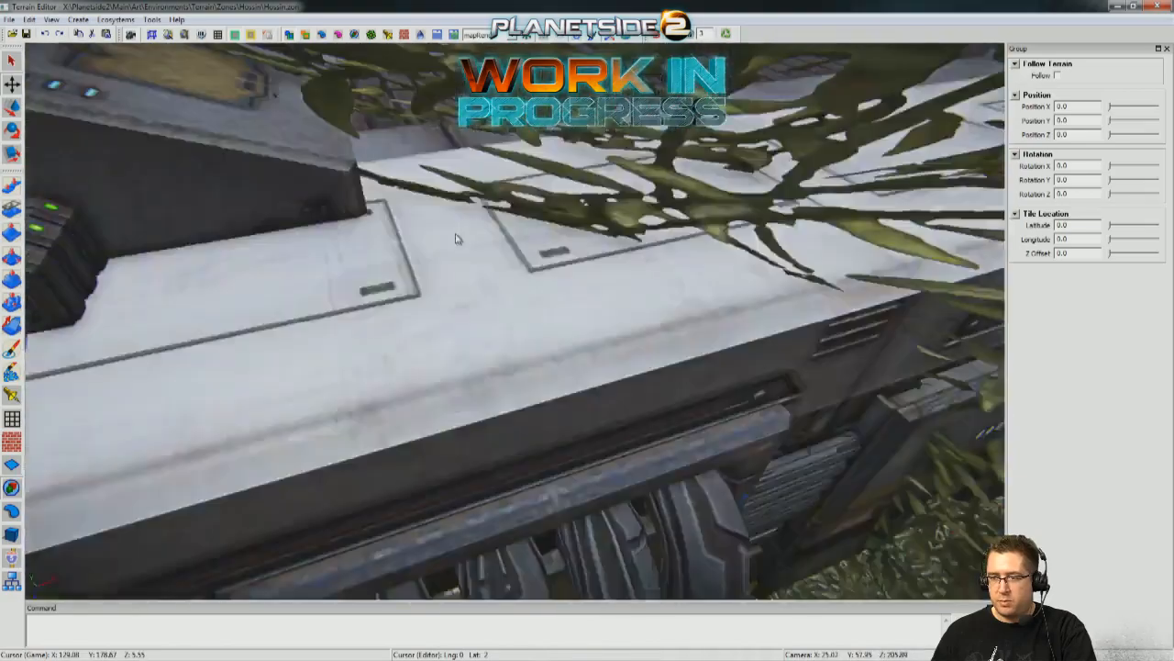
key(s)
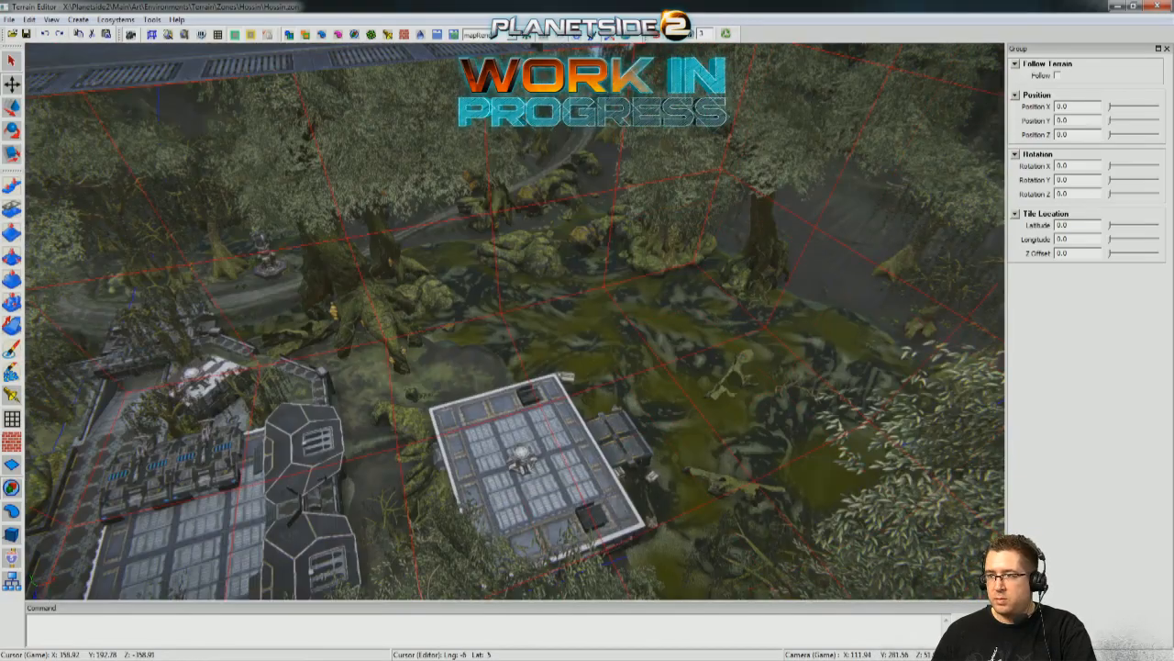
key(w)
middle_drag(594, 335, 528, 413)
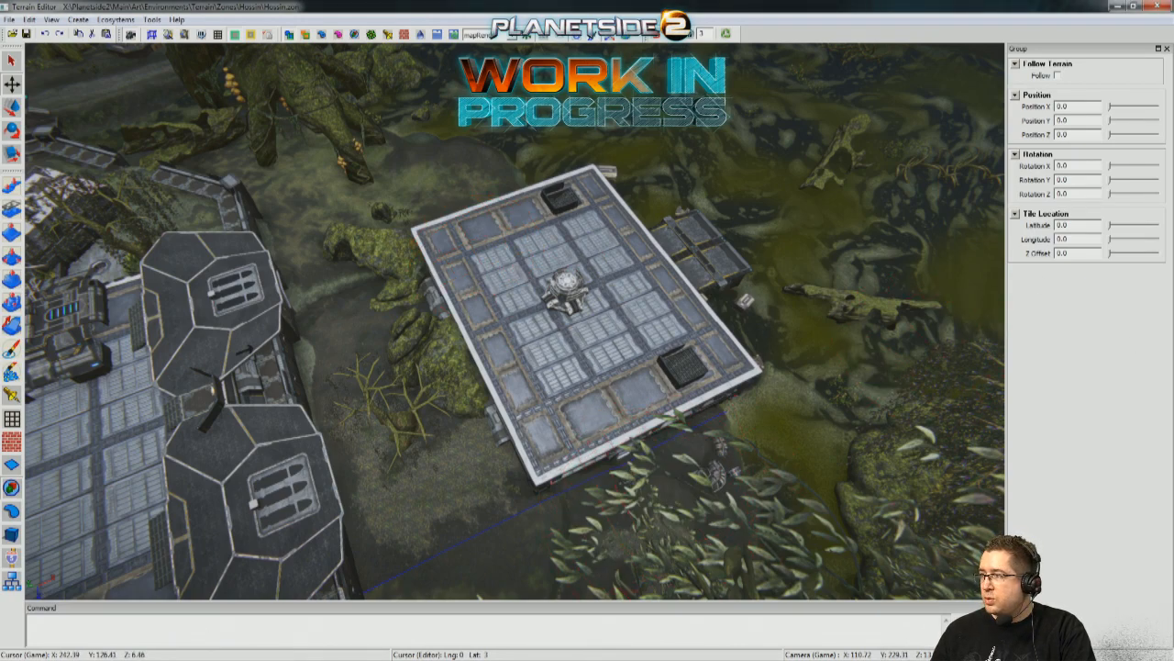
middle_drag(485, 292, 211, 273)
scroll(513, 275, up, 3)
scroll(437, 435, down, 5)
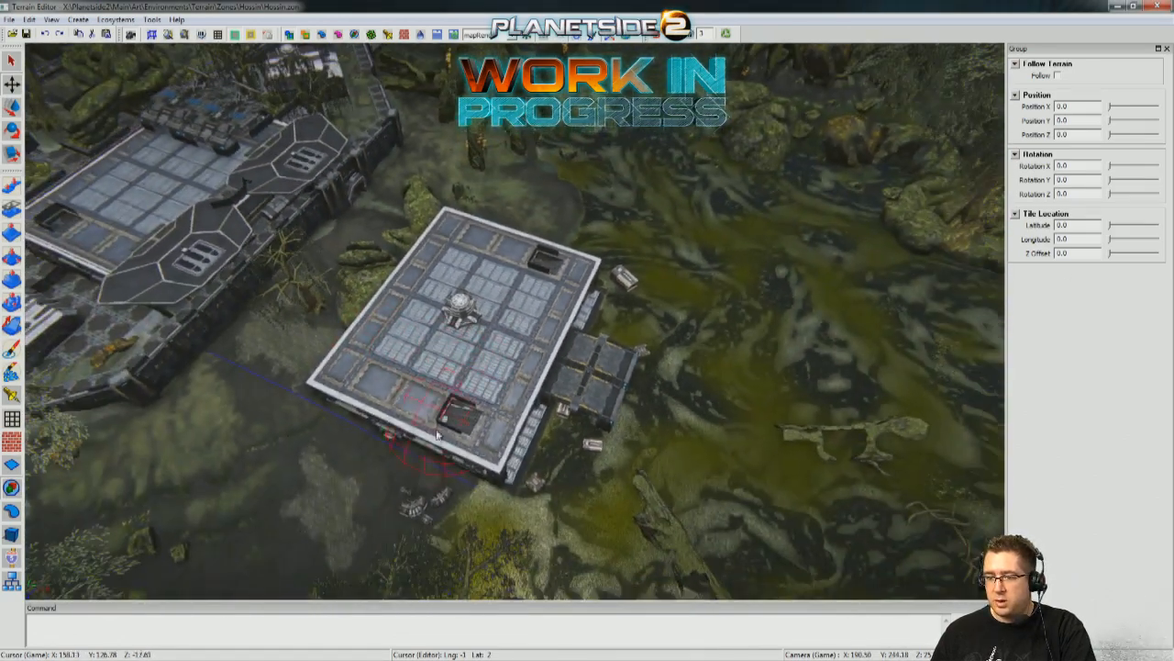
middle_drag(324, 450, 221, 440)
scroll(324, 450, up, 5)
Try out a white-roofed building group beside the warehouse, turned about 12.5 degrees, and delete it.
middle_drag(323, 450, 555, 308)
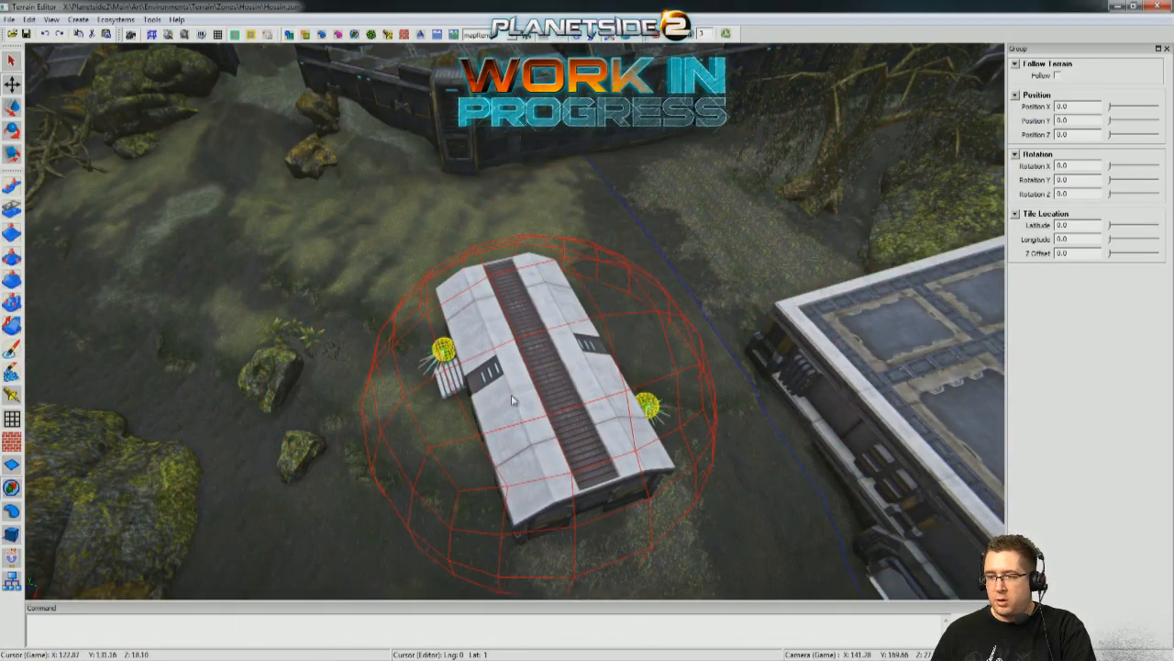
click(551, 425)
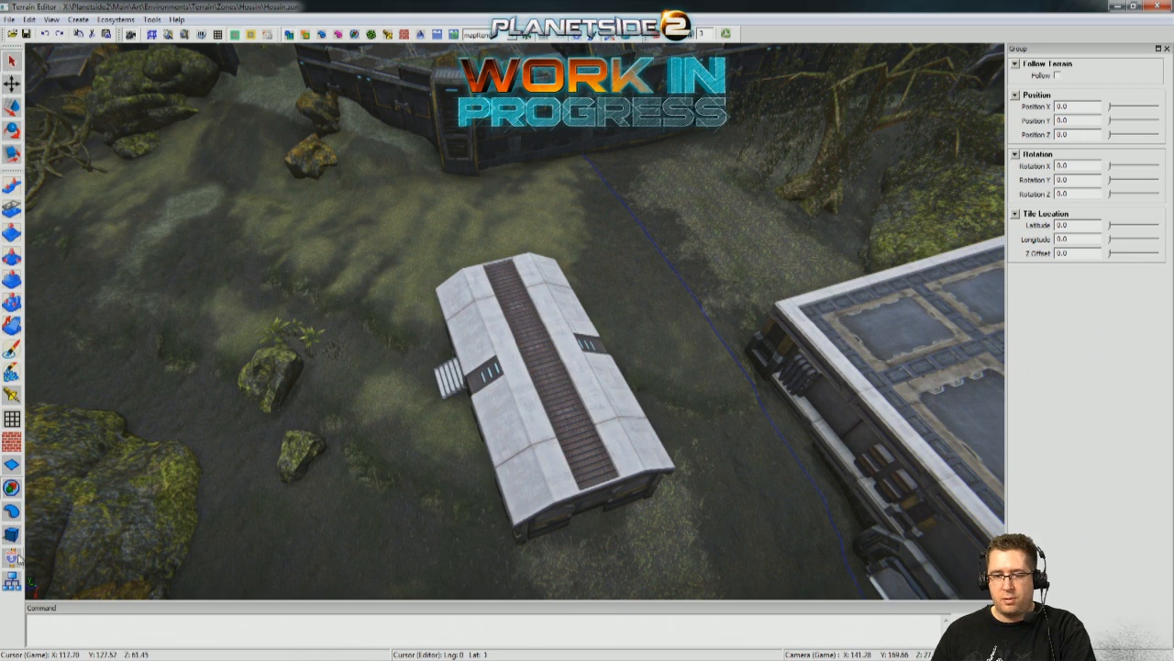
click(11, 580)
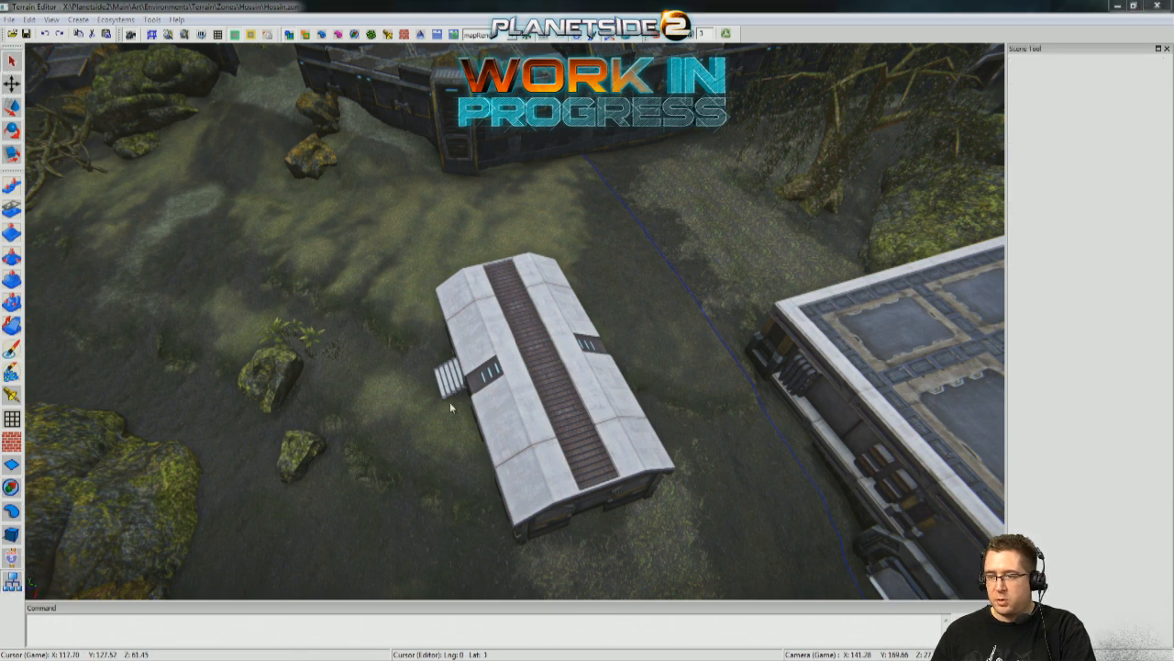
click(543, 407)
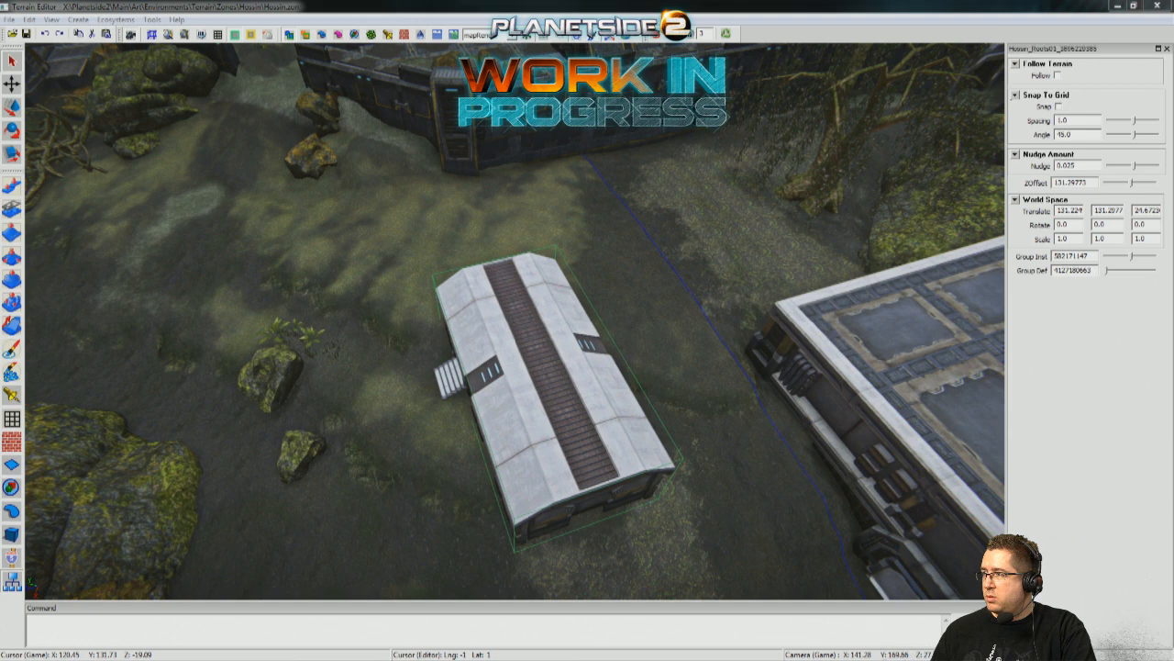
key(e)
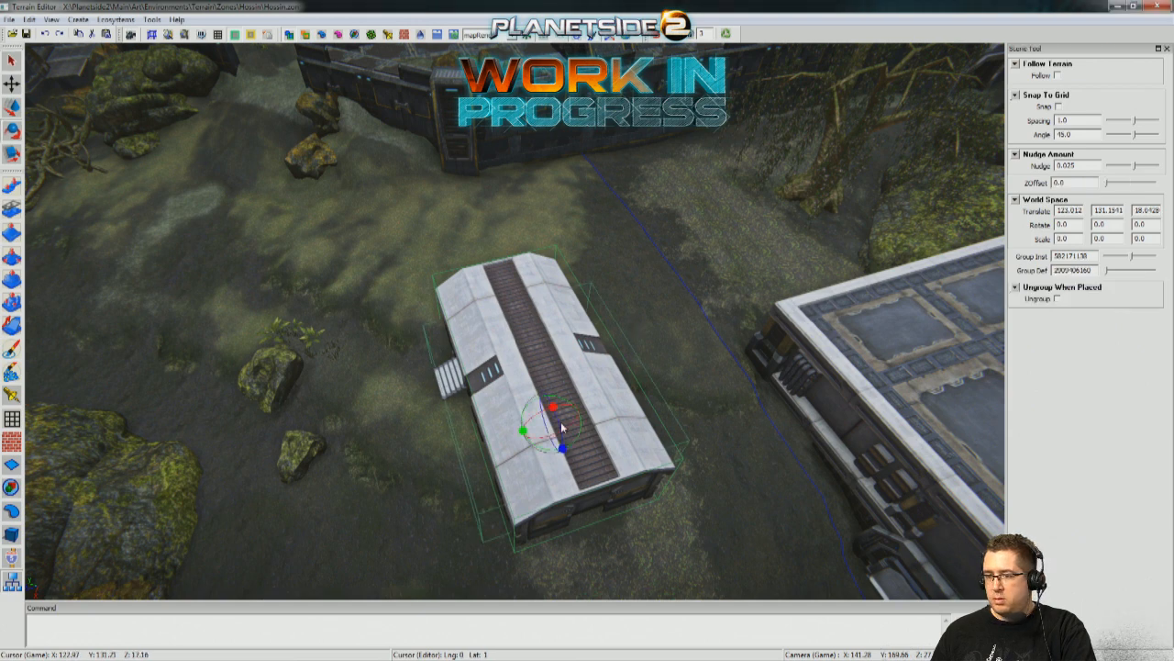
drag(521, 439, 537, 443)
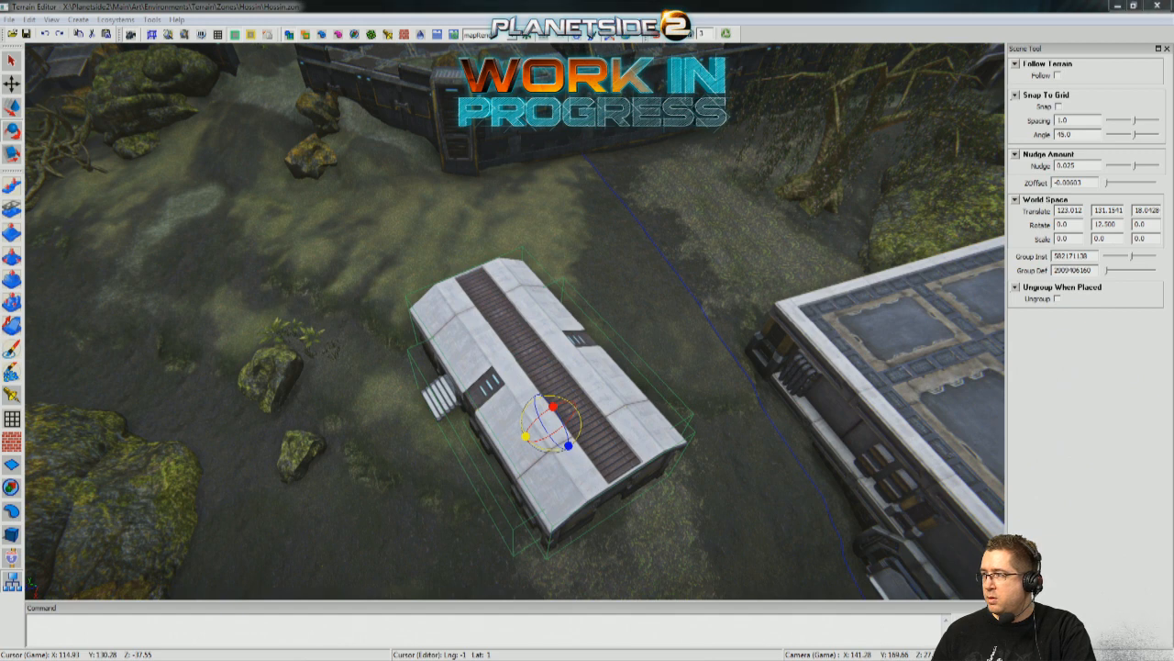
key(Delete)
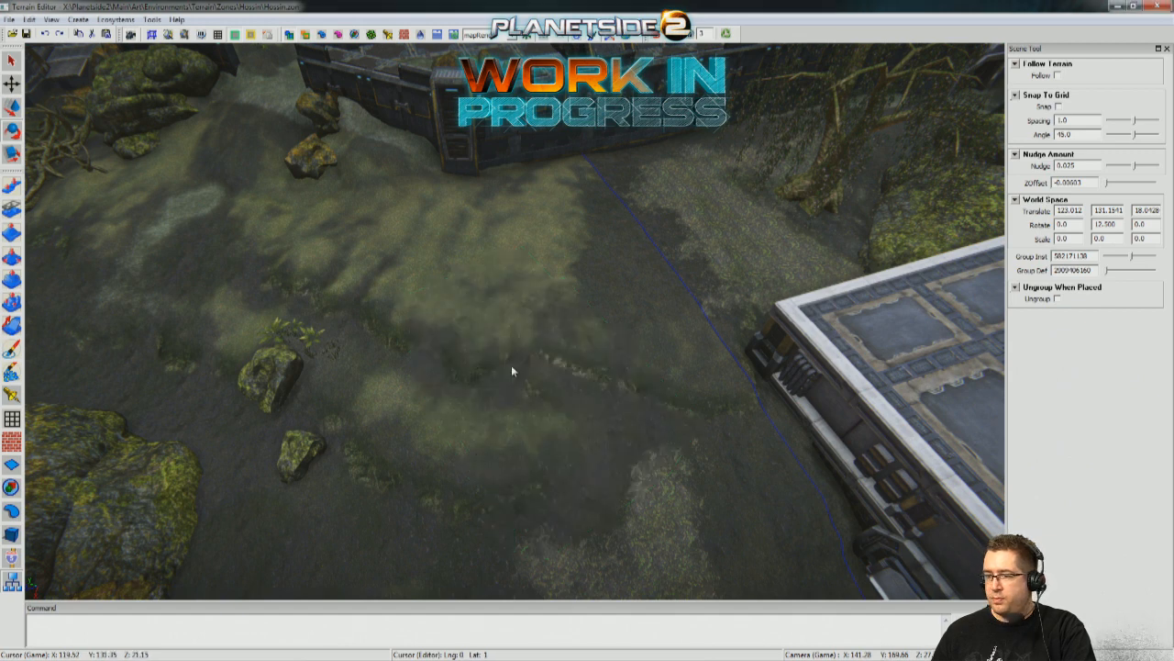
Place the white-roofed building group with the side stairs on the ground beside the warehouse.
click(11, 487)
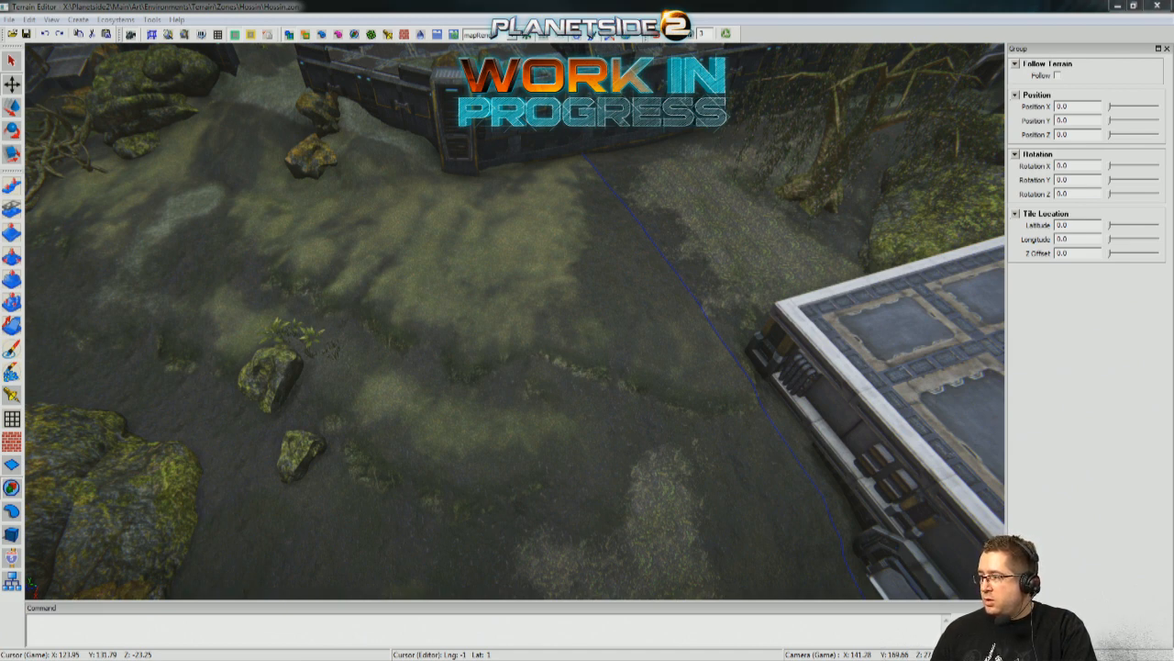
right_drag(616, 397, 753, 342)
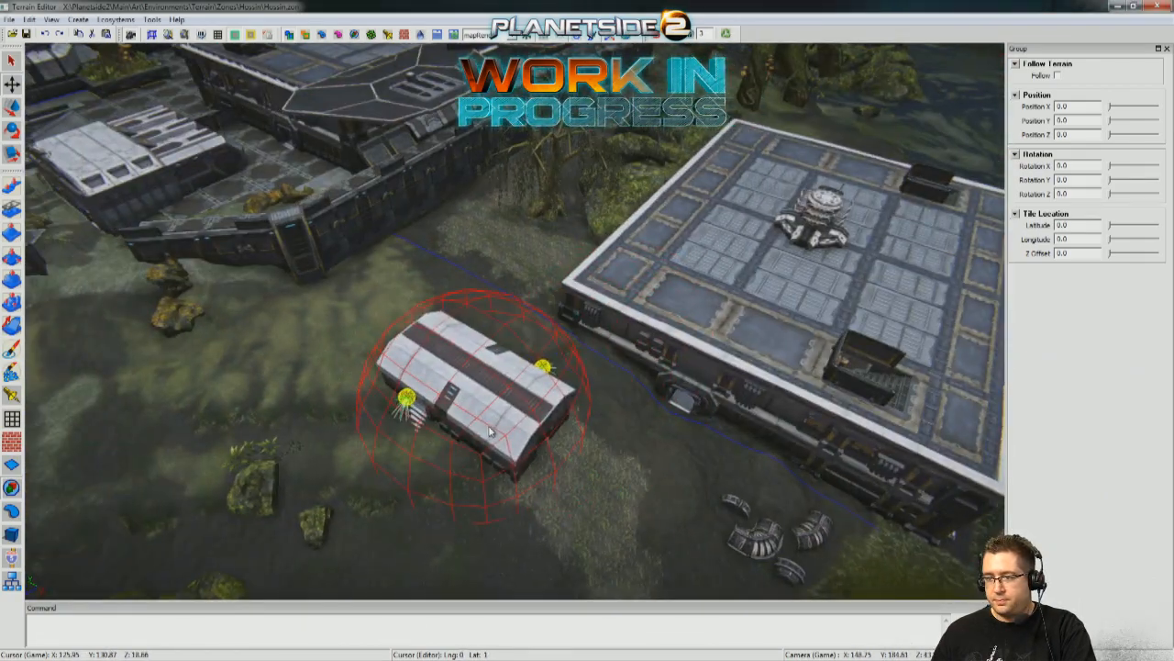
click(465, 445)
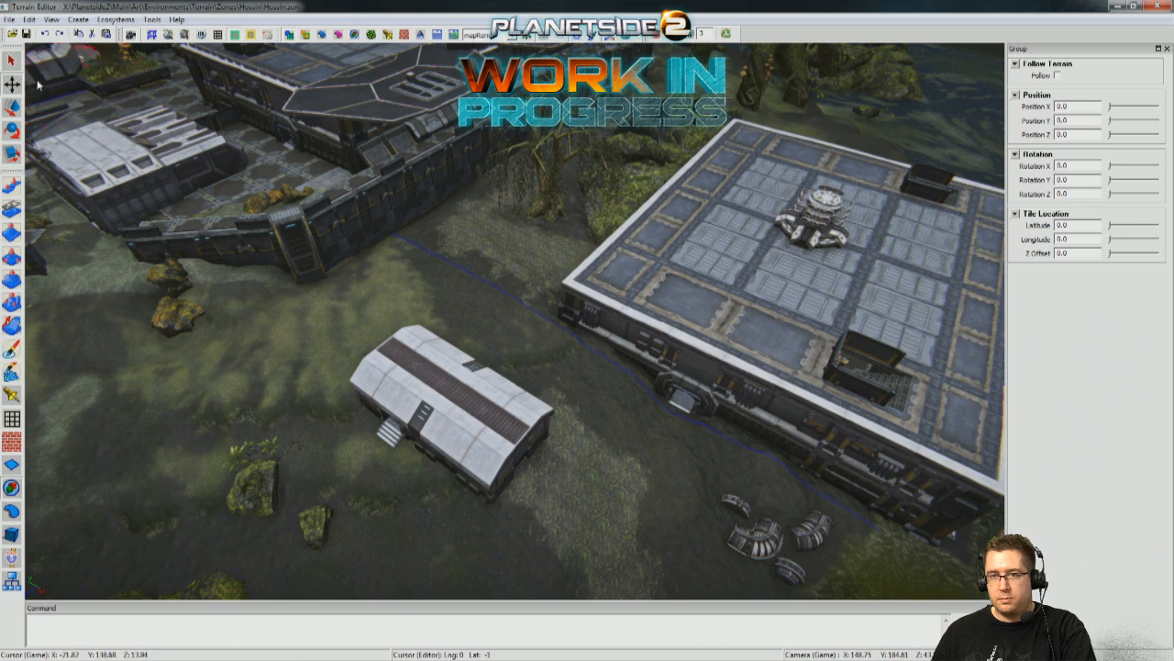
Raise the whole building group onto the edge of the warehouse roof and rotate it 90 degrees about Y.
click(10, 585)
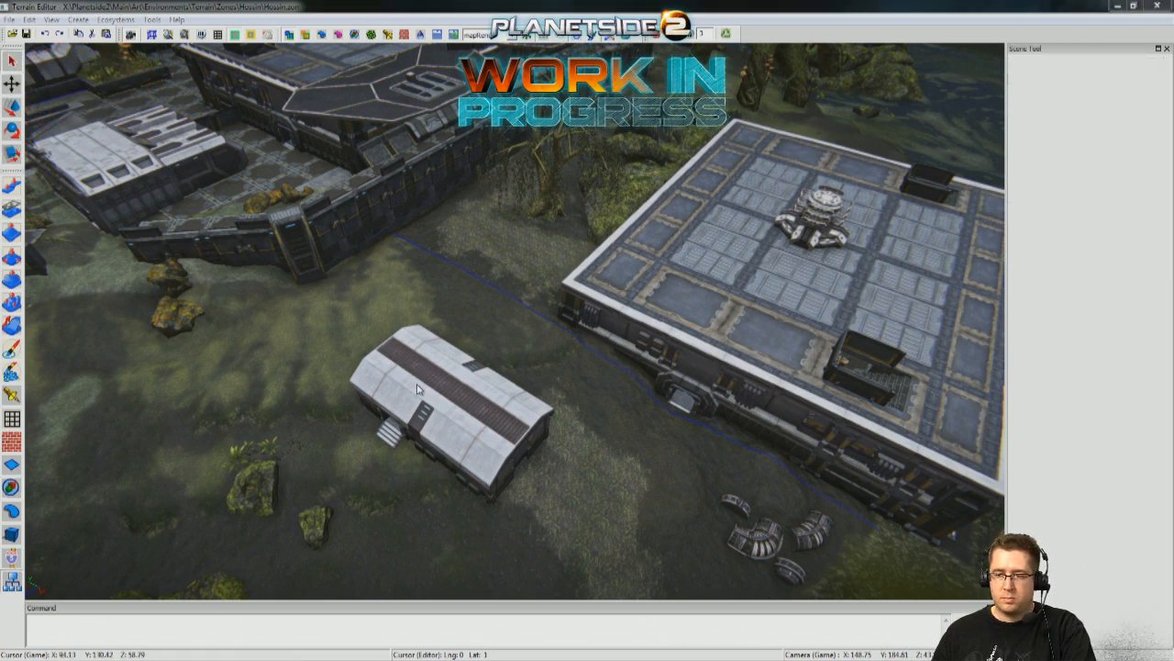
click(462, 334)
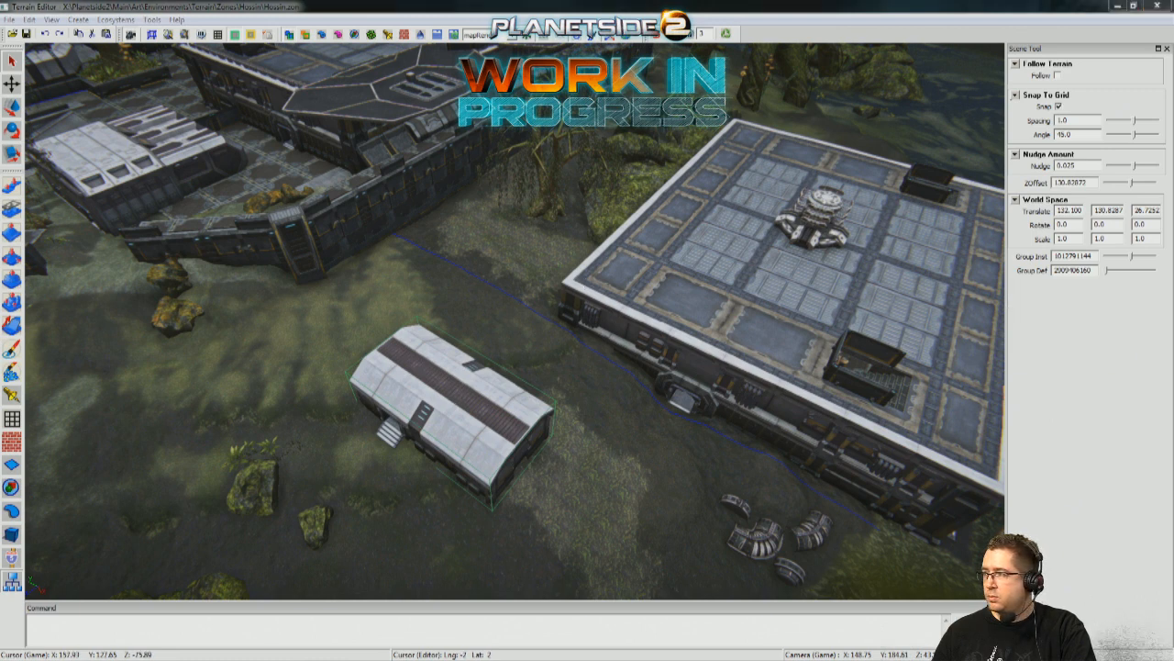
click(776, 308)
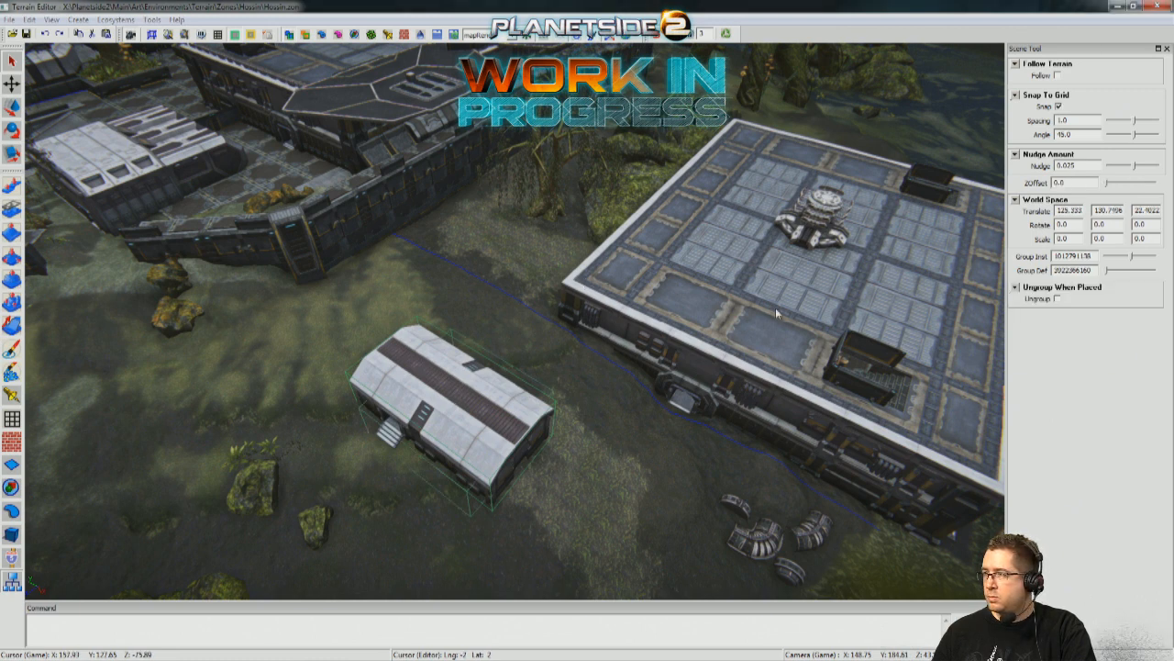
key(w)
drag(466, 430, 617, 241)
middle_drag(677, 286, 642, 260)
key(e)
drag(532, 411, 558, 412)
middle_drag(558, 412, 574, 382)
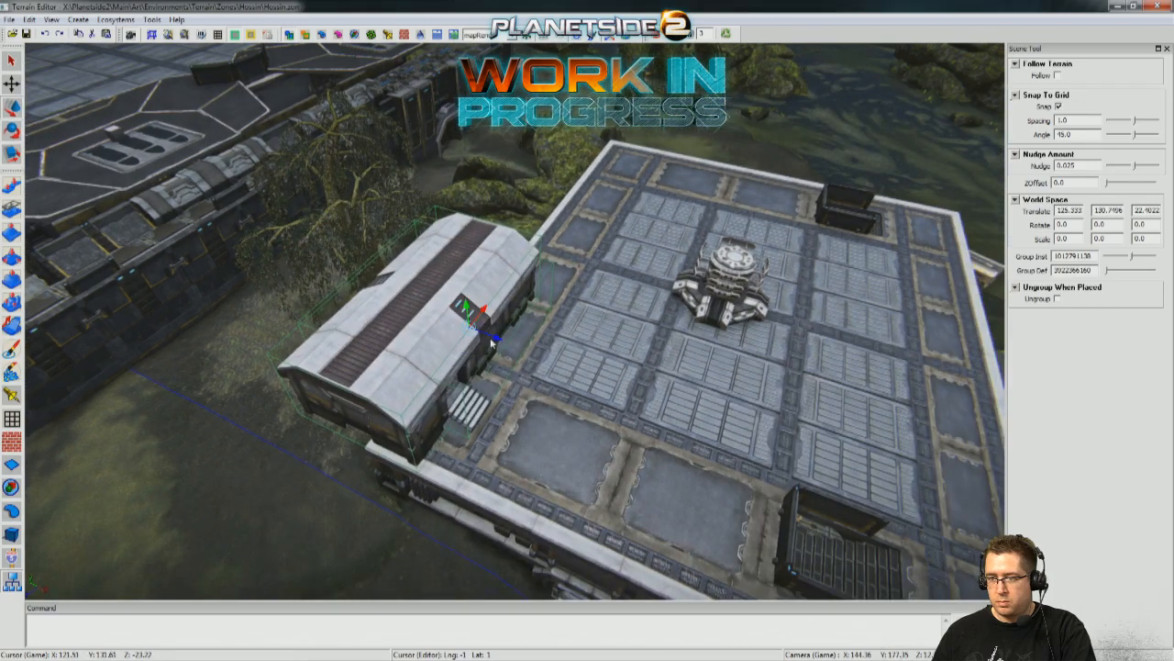
Slide the building fully onto the warehouse roof, near the corner opposite the stairwell opening.
drag(494, 337, 626, 382)
middle_drag(626, 382, 450, 265)
mouse_move(410, 280)
mouse_down()
mouse_move(445, 284)
mouse_move(402, 275)
mouse_move(403, 292)
mouse_up()
middle_drag(404, 292, 504, 281)
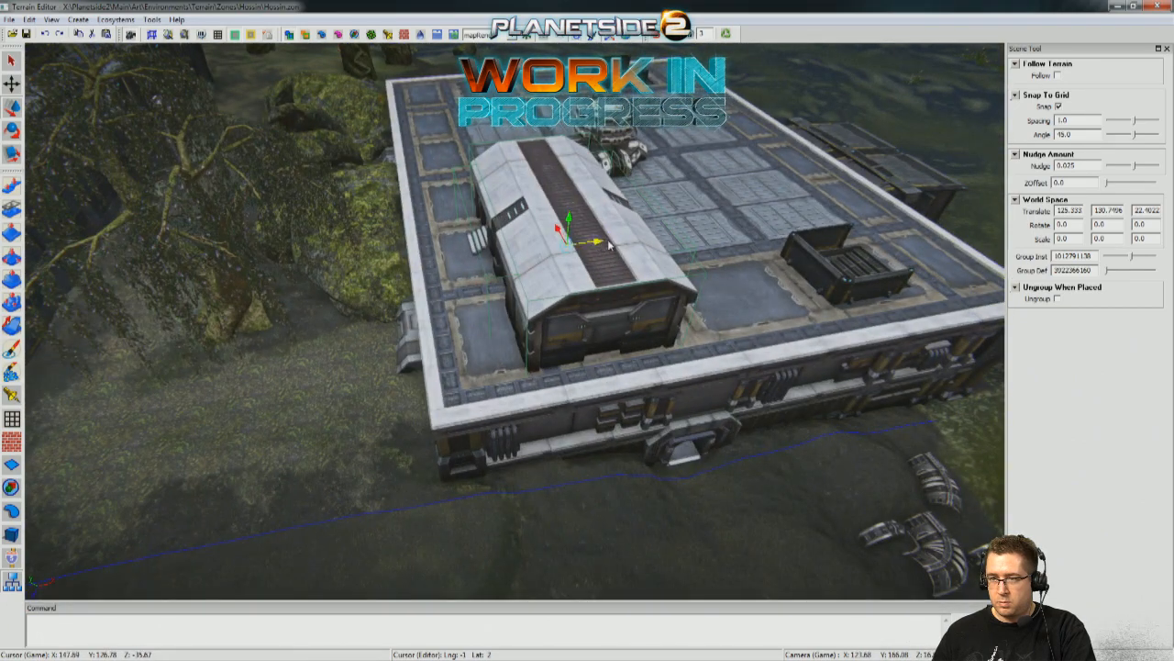
middle_drag(624, 246, 616, 250)
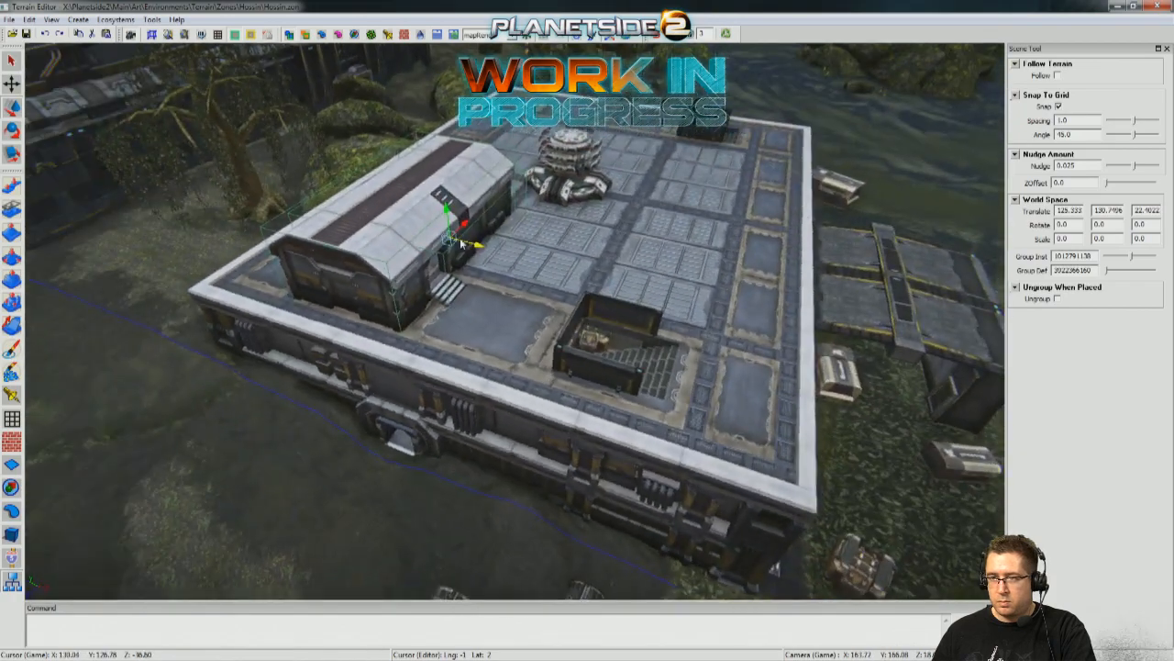
drag(465, 224, 453, 239)
middle_drag(452, 240, 495, 230)
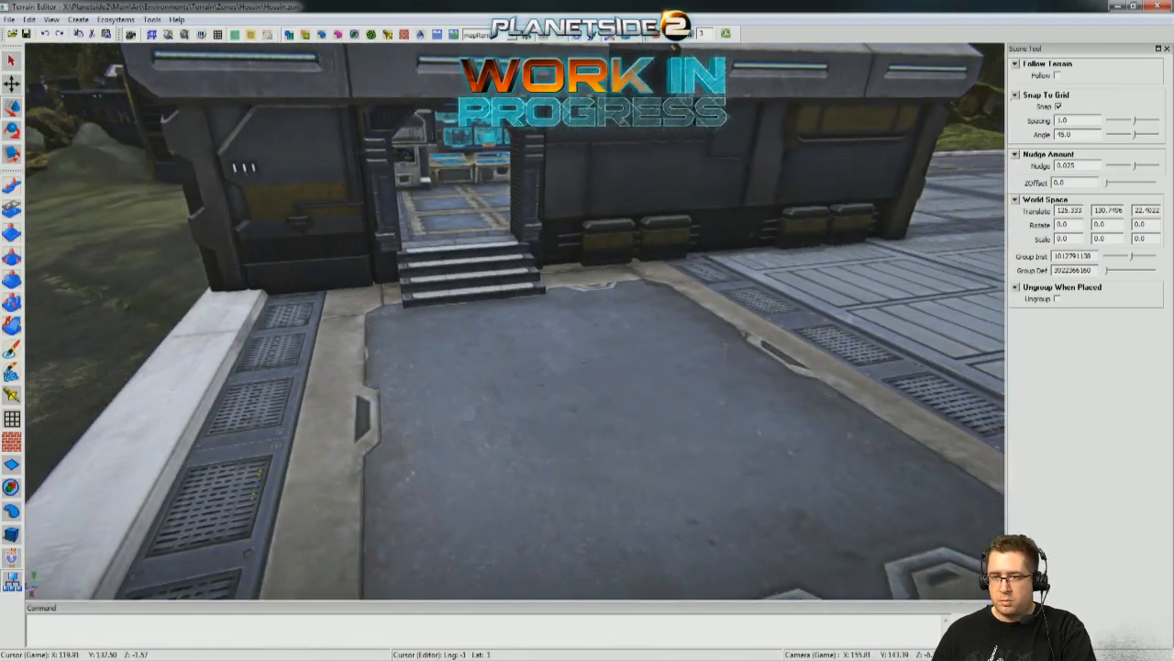
Fine-tune the rooftop building's position with grid snapping off, to X 139.333, Y 138.7496 and Z about -16.5.
middle_drag(443, 261, 606, 340)
middle_drag(372, 315, 299, 348)
scroll(299, 348, up, 2)
drag(255, 380, 265, 386)
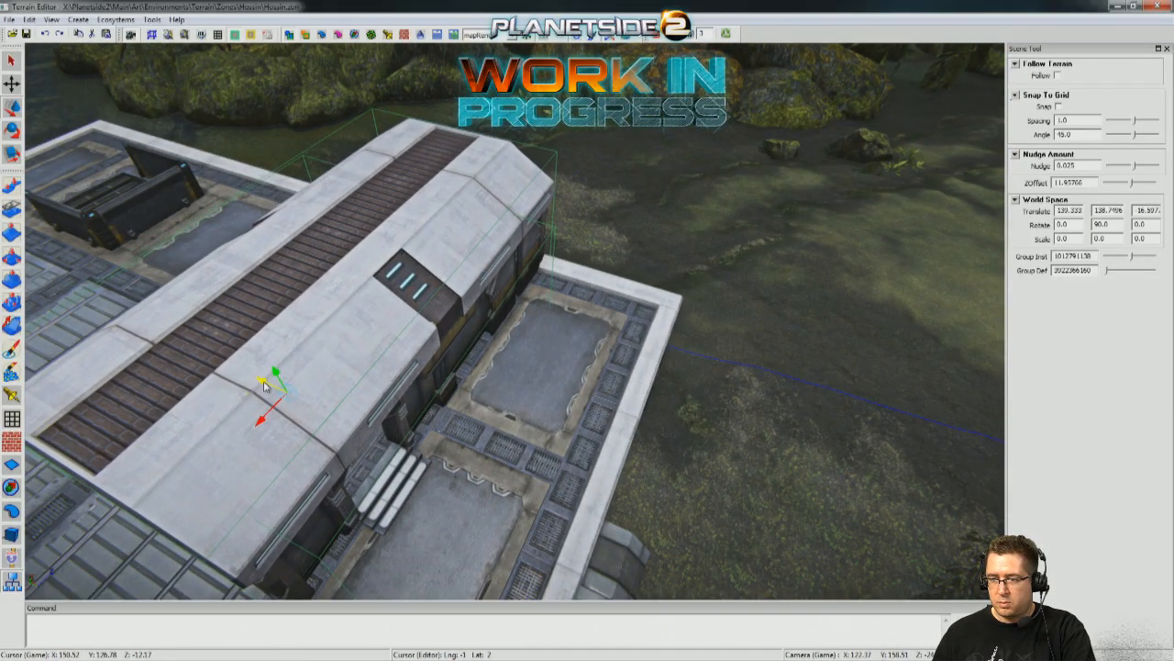
Examine the rooftop building from several angles, including its clearance to the roof edge, stairwell and turret.
scroll(631, 305, down, 4)
middle_drag(631, 306, 556, 280)
key(s)
mouse_move(318, 412)
right_down()
mouse_move(326, 431)
mouse_move(319, 413)
right_up()
right_drag(517, 263, 507, 332)
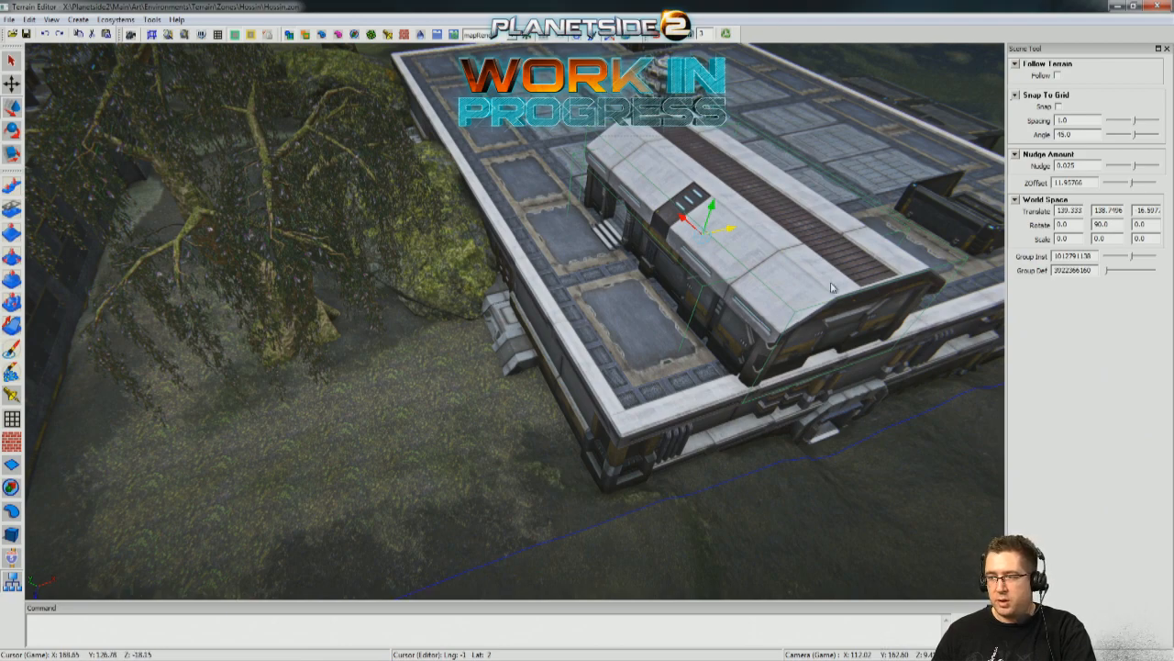
right_drag(755, 471, 497, 164)
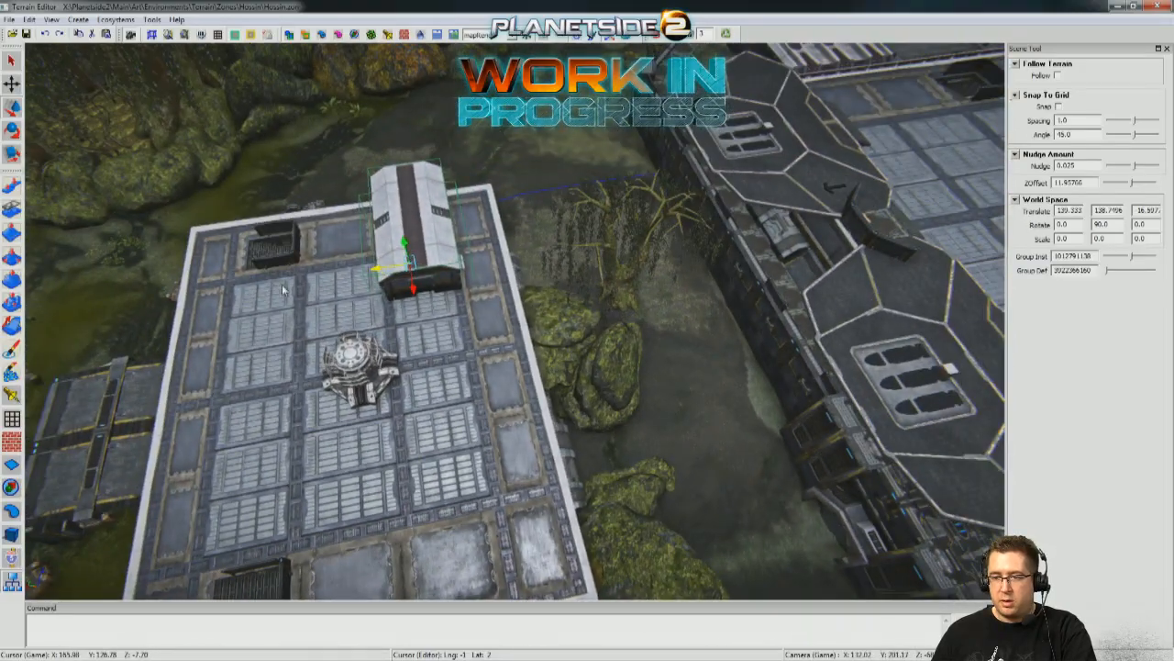
right_drag(462, 410, 484, 348)
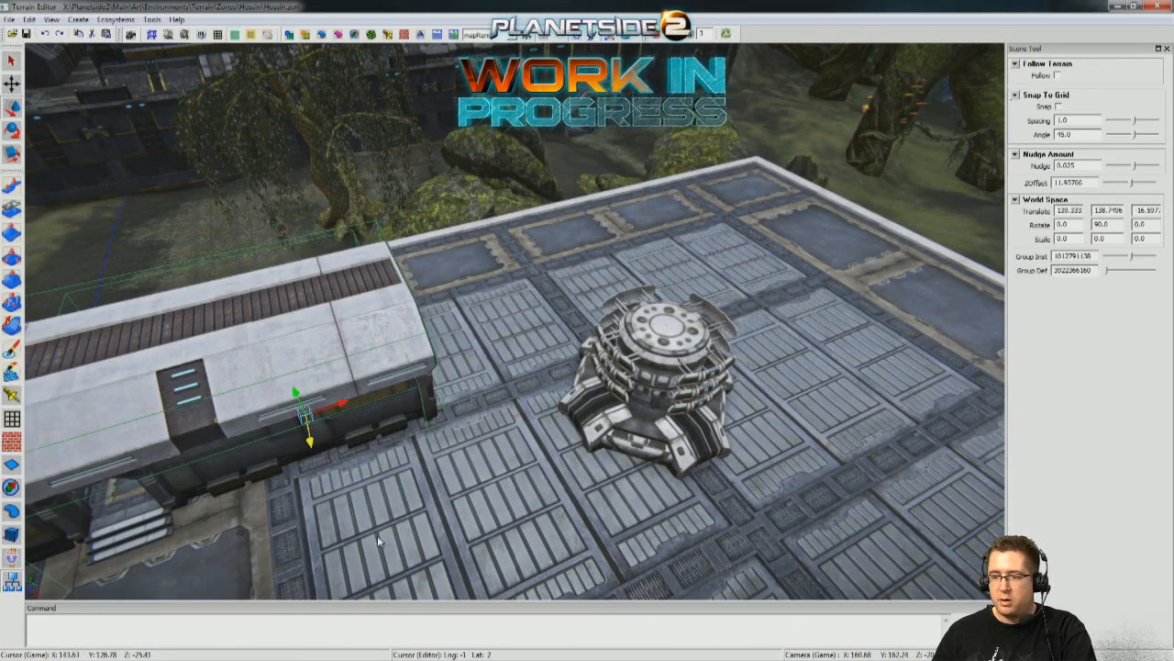
Place a second copy of the building group on the ground beside the warehouse.
right_drag(434, 258, 615, 281)
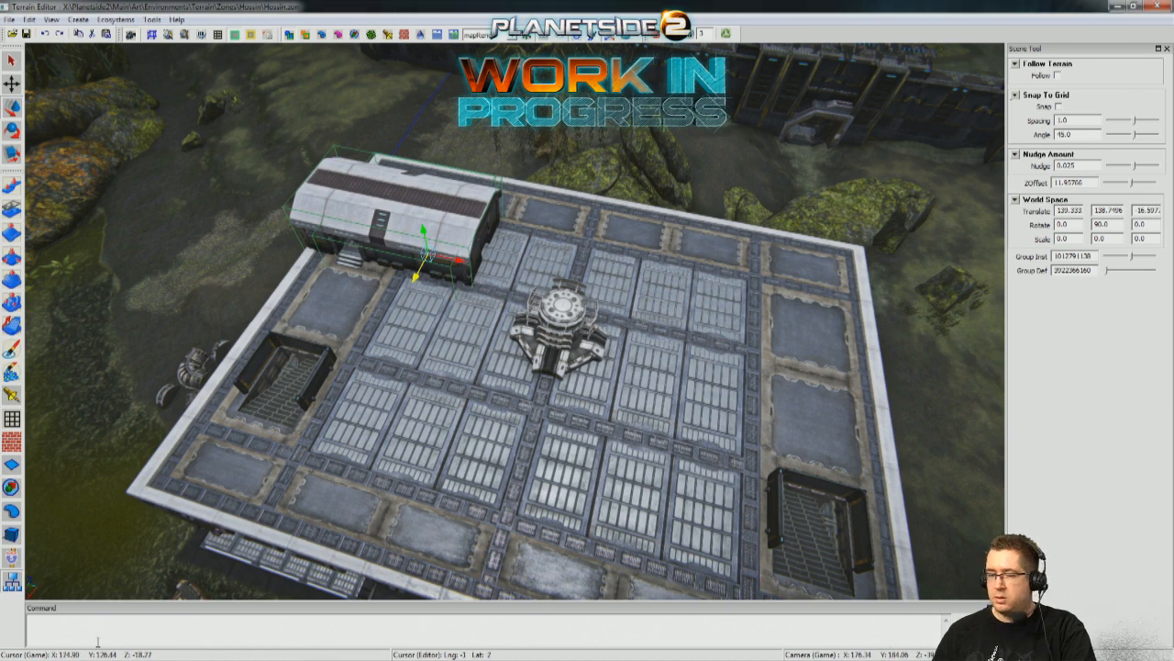
click(15, 514)
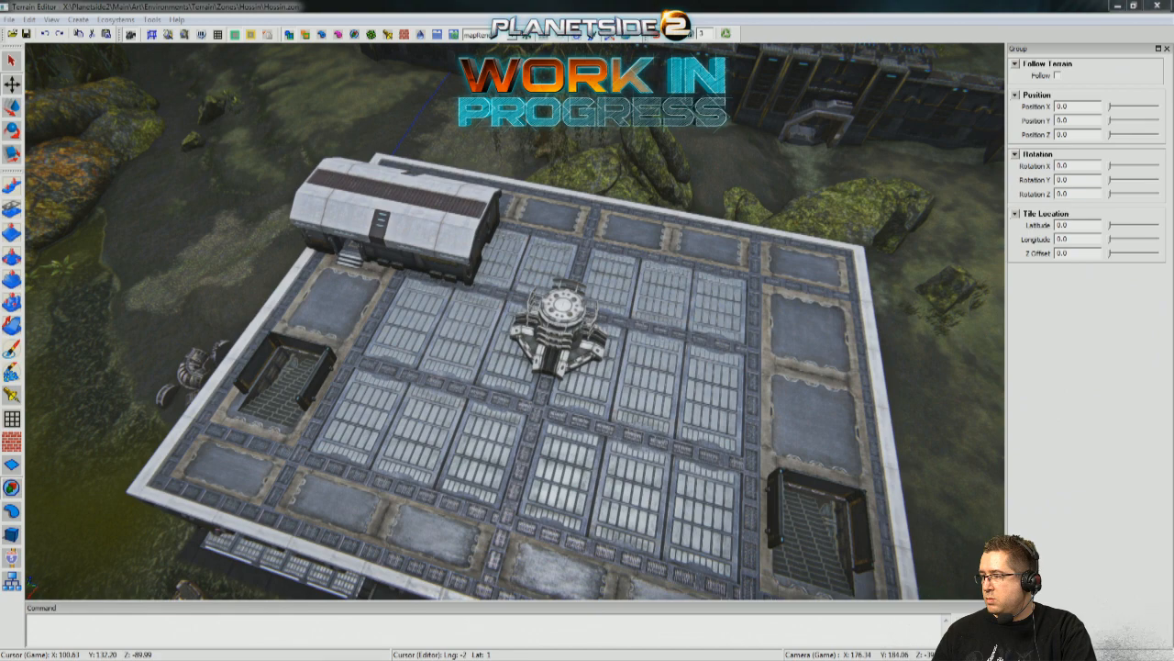
middle_drag(738, 466, 727, 401)
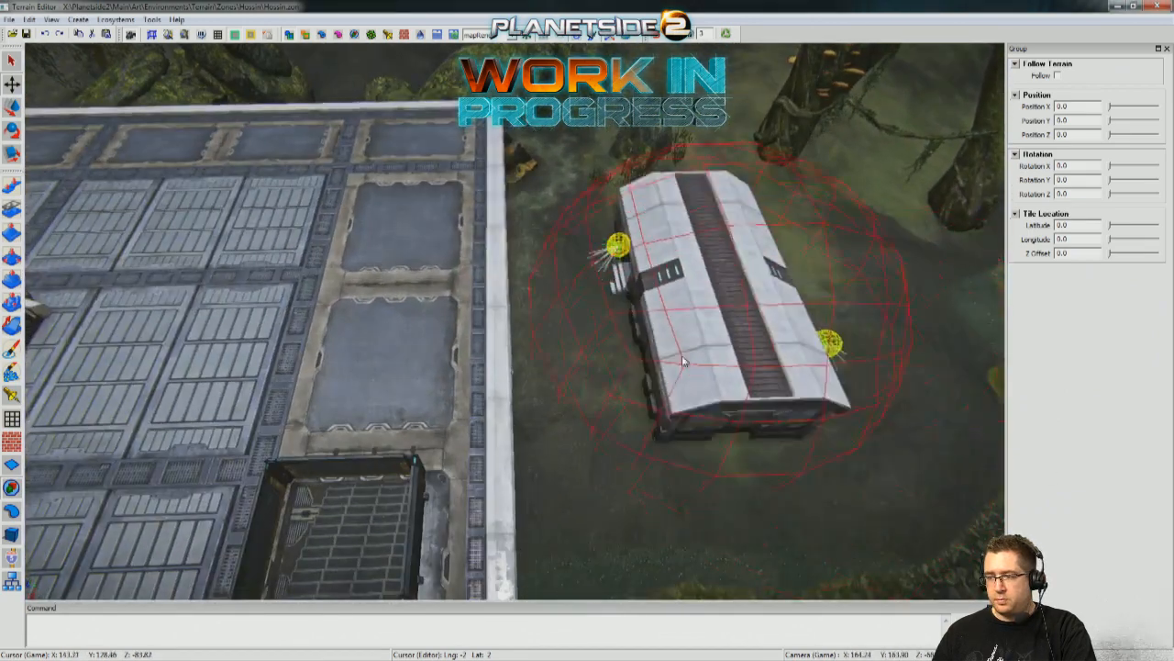
click(683, 429)
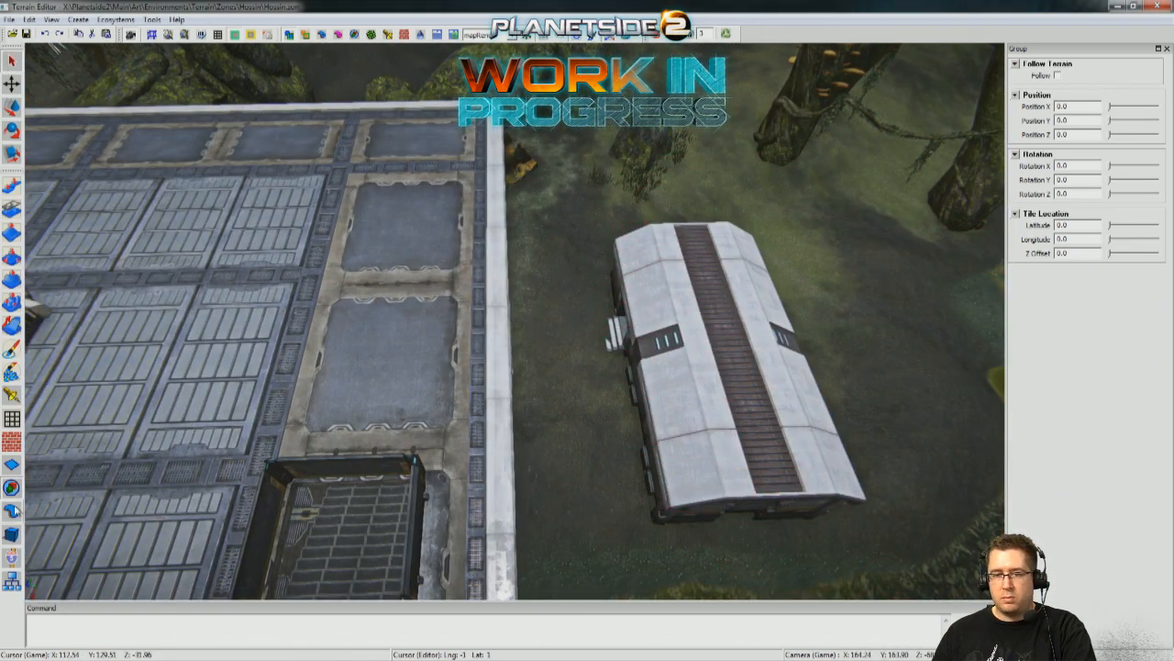
Select the newly placed building group and raise it above the height of the warehouse roof.
click(12, 581)
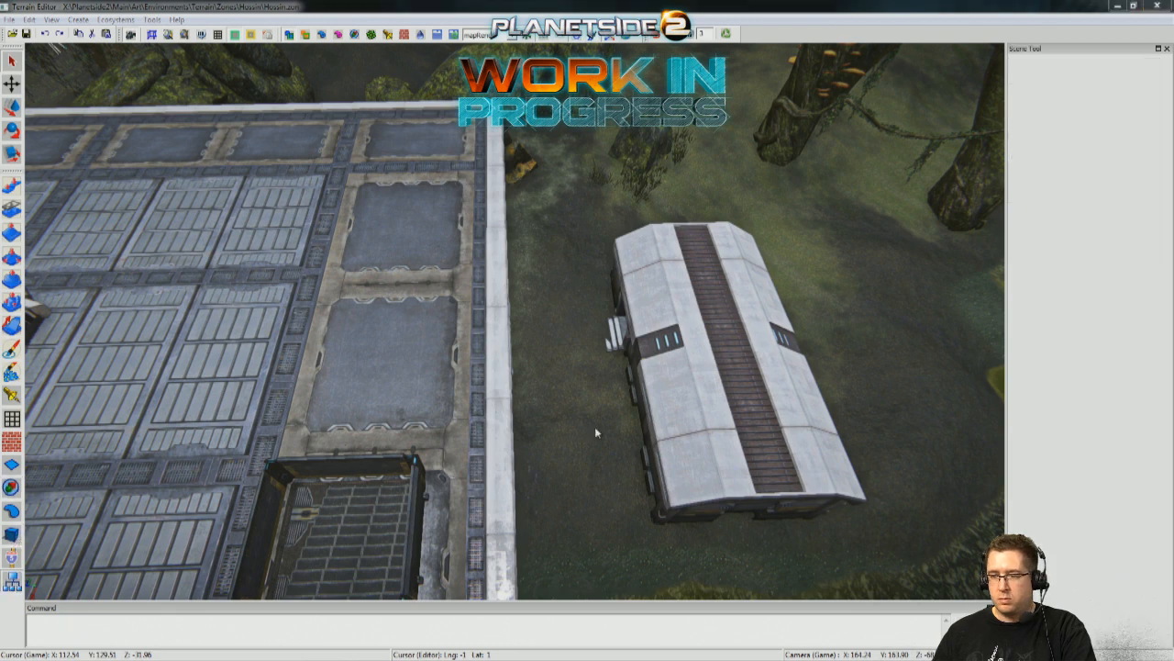
click(702, 367)
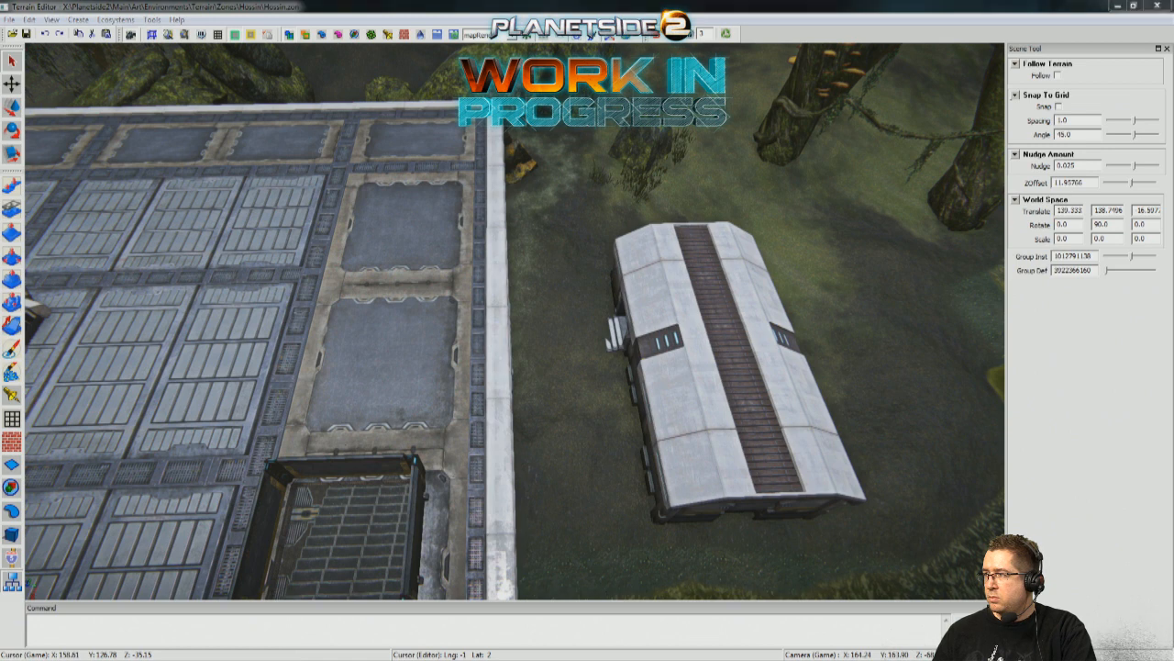
click(751, 432)
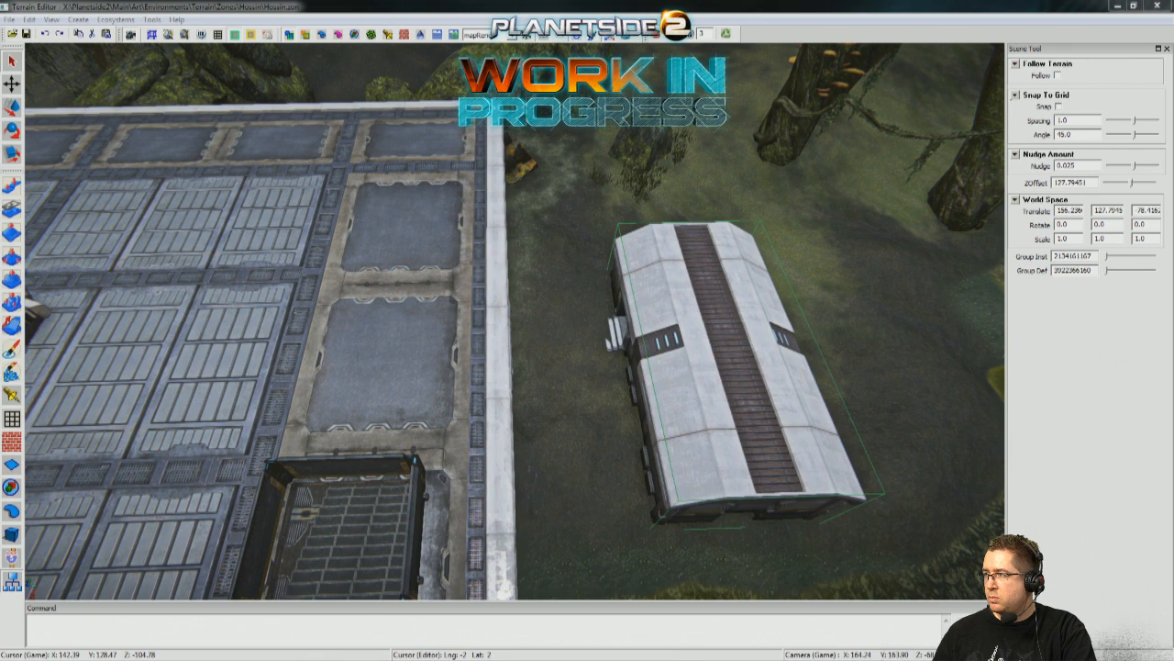
click(1059, 377)
middle_drag(852, 389, 859, 310)
scroll(858, 310, down, 5)
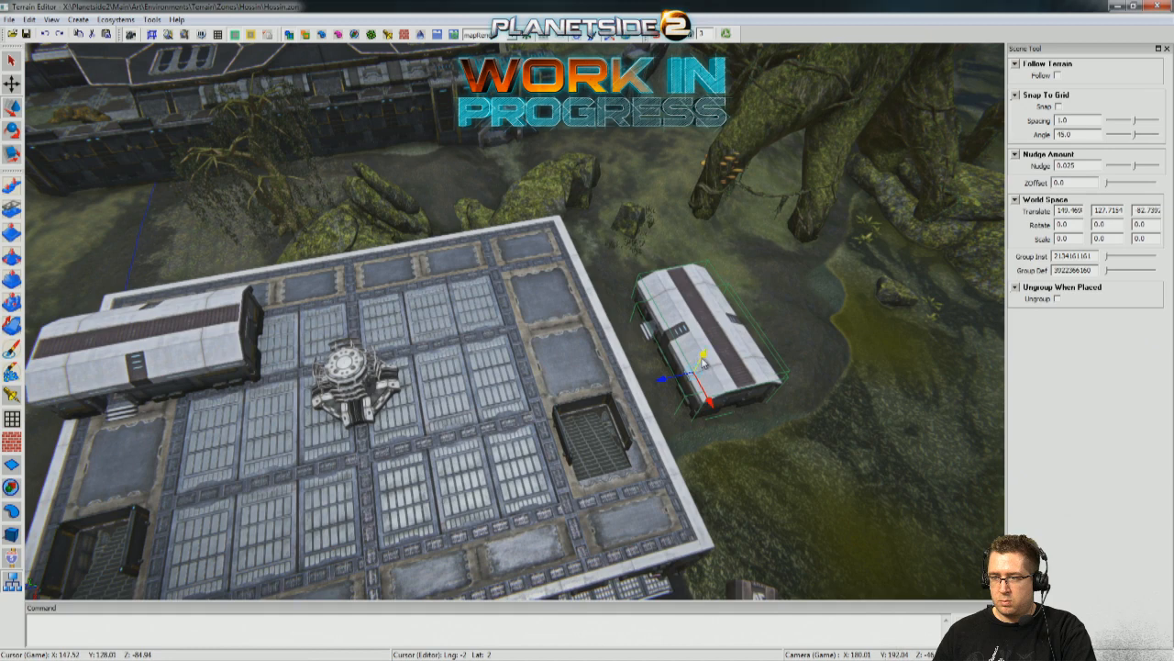
drag(704, 363, 733, 289)
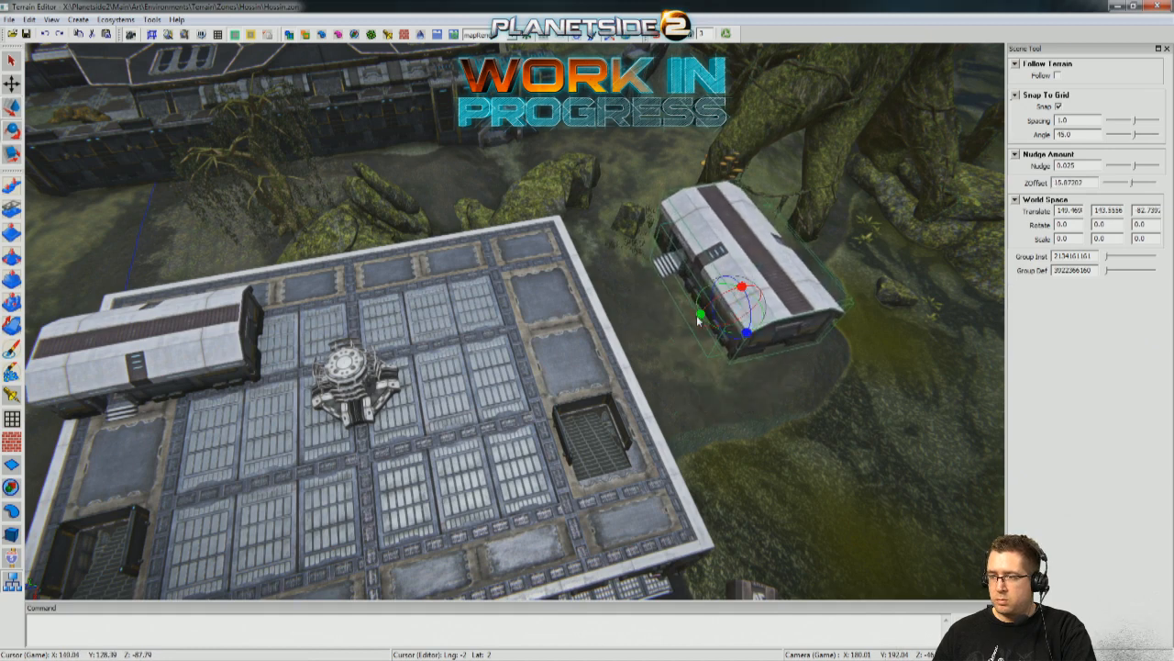
Rotate the second building 90 degrees about Y with snapping on, and slide it onto the roof at the end opposite the first building.
drag(715, 321, 500, 269)
key(w)
drag(398, 358, 485, 358)
mouse_move(485, 357)
mouse_down()
mouse_move(433, 323)
mouse_move(464, 412)
mouse_move(486, 377)
mouse_up()
scroll(433, 323, up, 3)
scroll(438, 332, down, 3)
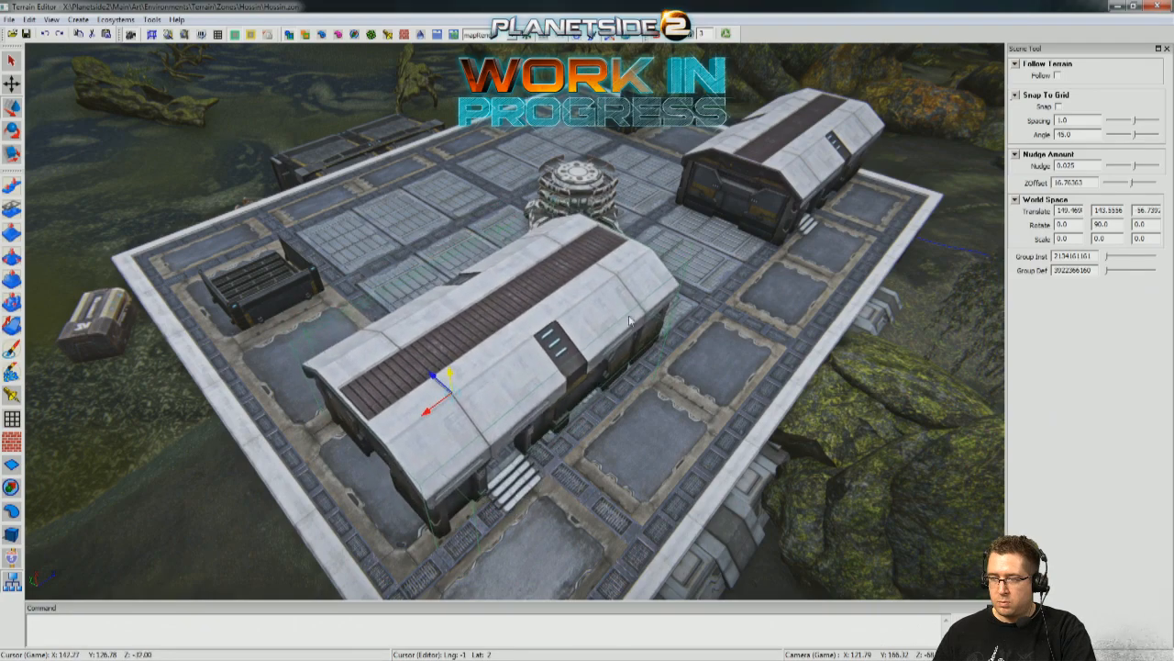
key(w)
mouse_move(630, 320)
right_down()
mouse_move(624, 335)
mouse_move(660, 321)
mouse_move(596, 326)
mouse_move(583, 312)
mouse_move(592, 318)
mouse_move(578, 348)
mouse_move(631, 321)
right_up()
key(s)
key(w)
key(w)
key(s)
key(w)
key(s)
Lower the second building onto the roof surface and check how its base and doorway steps meet the floor.
key(s)
key(w)
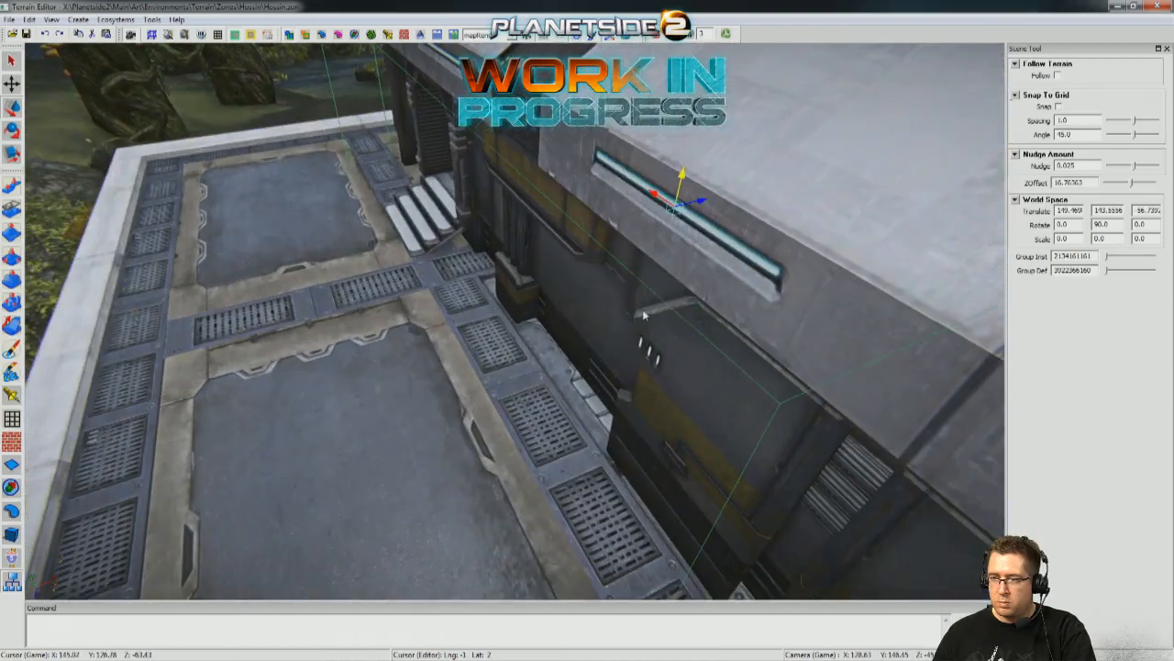
drag(682, 175, 668, 231)
right_drag(646, 308, 725, 279)
key(s)
key(w)
key(w)
key(s)
key(w)
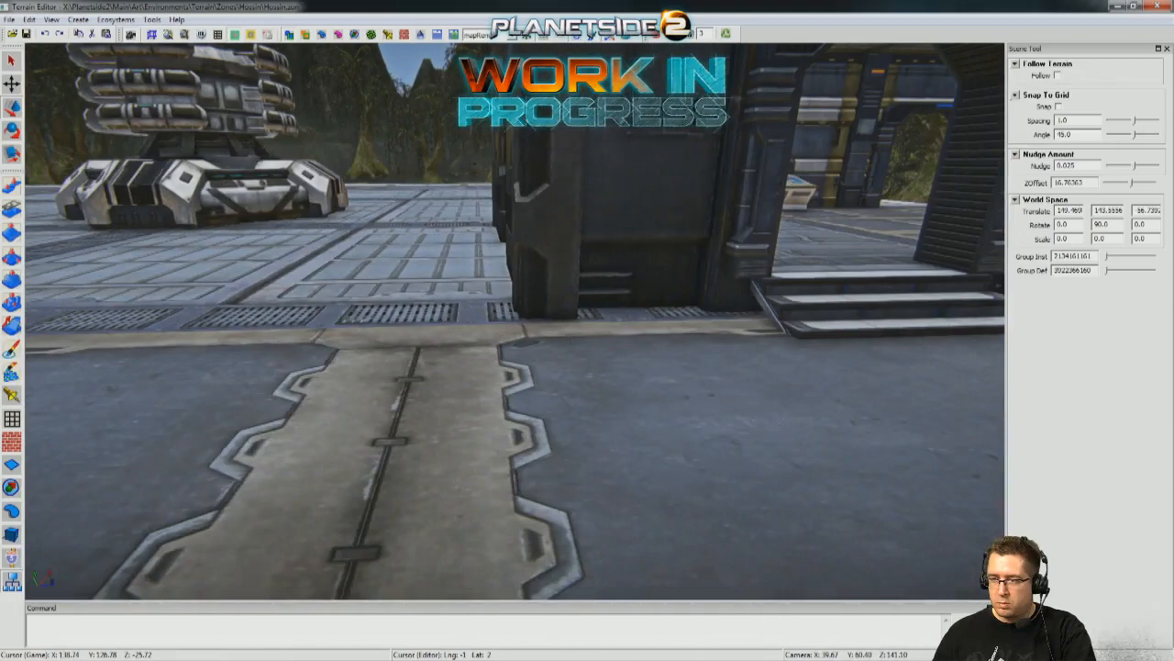
key(w)
right_drag(725, 279, 654, 214)
key(s)
key(w)
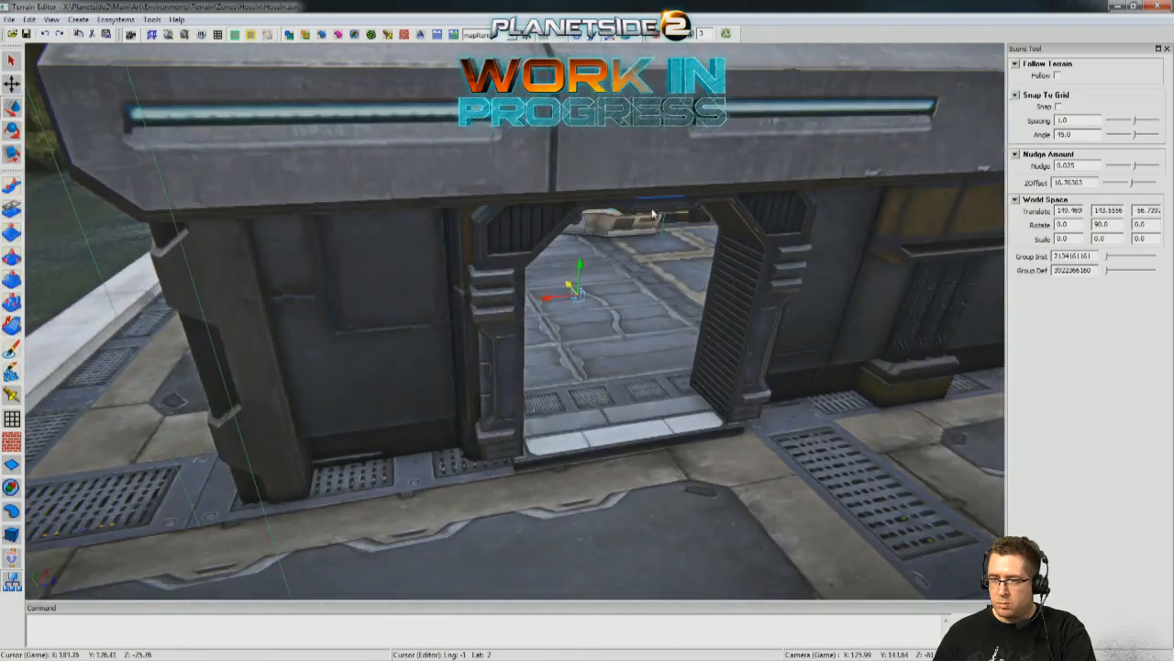
Raise the second building slightly until its full set of entrance steps rests on the roof floor.
drag(582, 267, 592, 246)
key(d)
right_drag(591, 246, 610, 243)
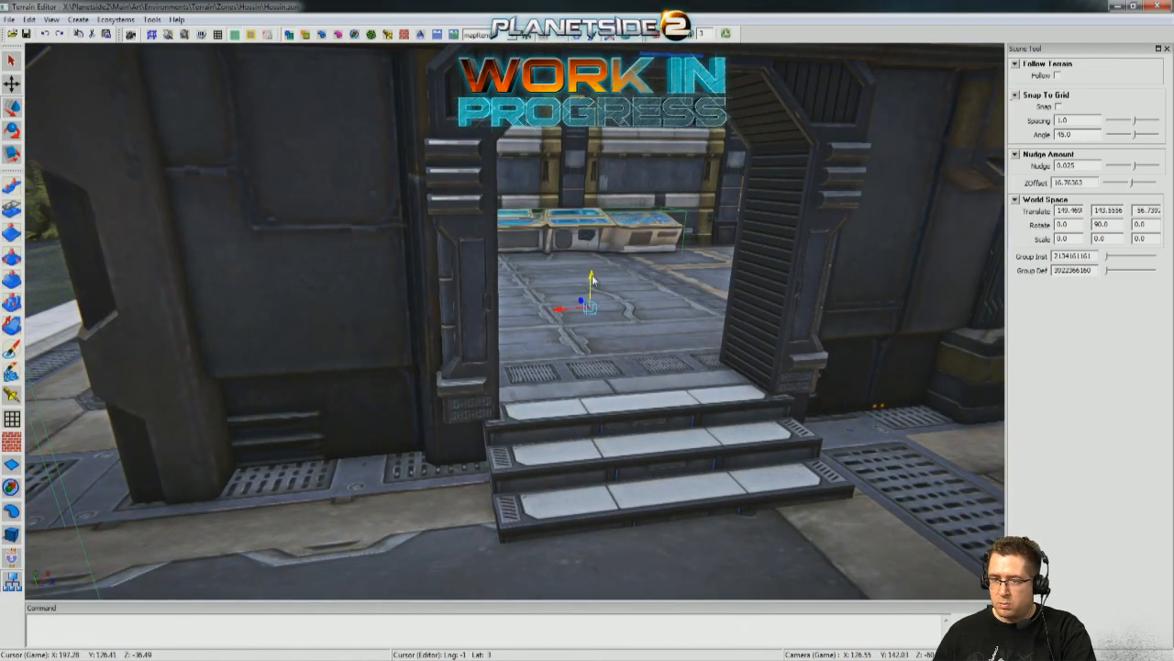
drag(592, 277, 594, 281)
Examine both rooftop buildings from roof level, from above and from the neighbouring base, including their position relative to the turret and stairwells.
right_drag(594, 282, 565, 265)
drag(525, 312, 448, 337)
right_drag(583, 282, 547, 298)
middle_drag(514, 321, 674, 317)
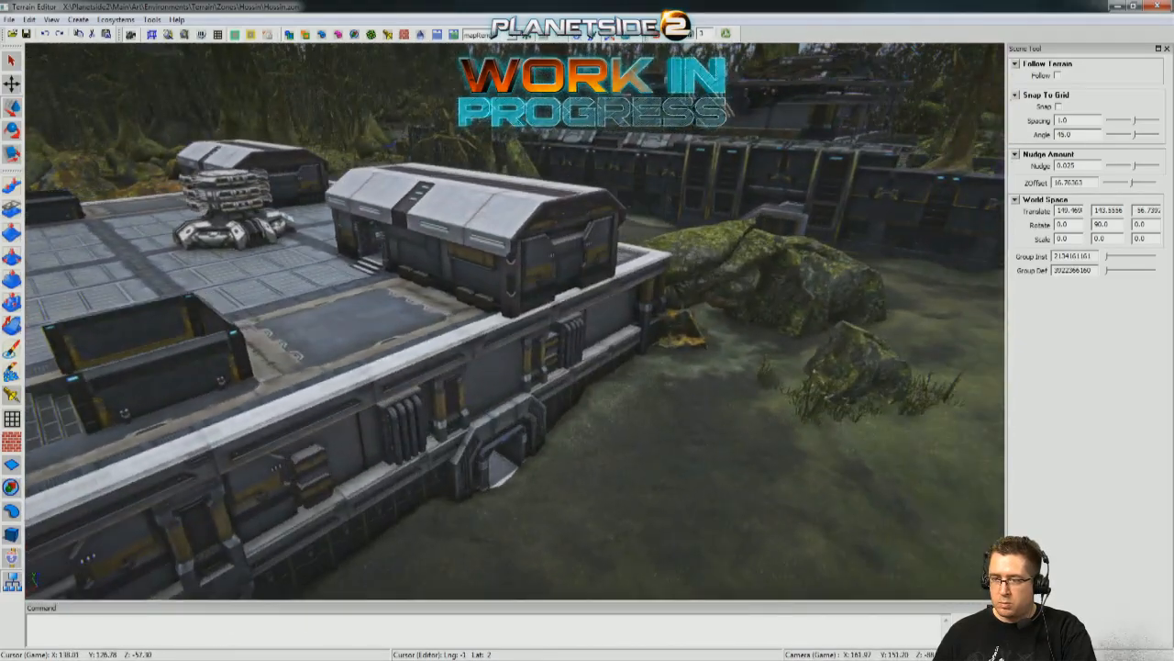
middle_drag(675, 317, 642, 316)
middle_drag(514, 317, 706, 308)
mouse_move(587, 317)
middle_down()
mouse_move(367, 321)
mouse_move(660, 321)
mouse_move(588, 321)
middle_up()
middle_drag(514, 321, 569, 284)
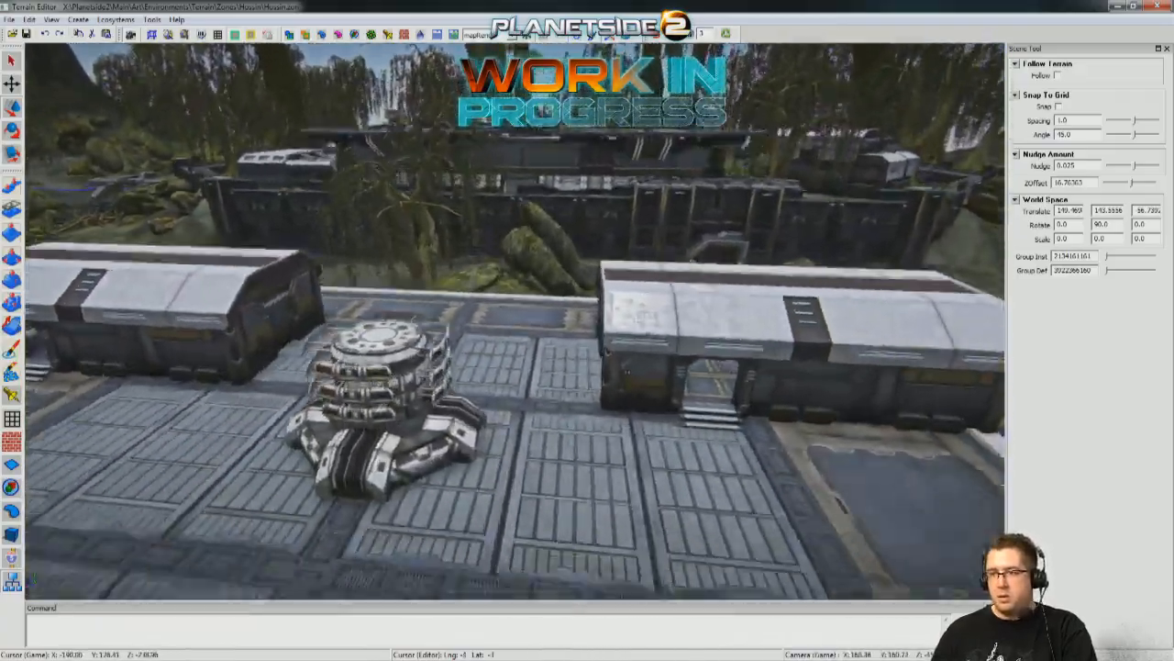
middle_drag(514, 321, 321, 321)
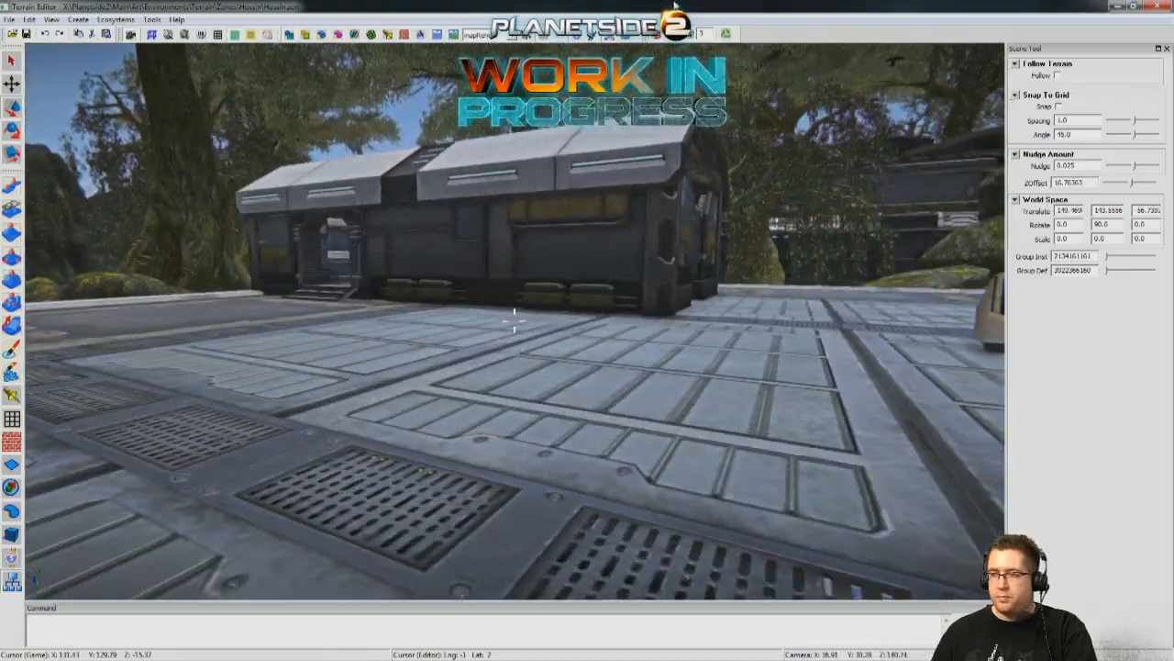
middle_drag(522, 238, 624, 316)
middle_drag(514, 321, 519, 266)
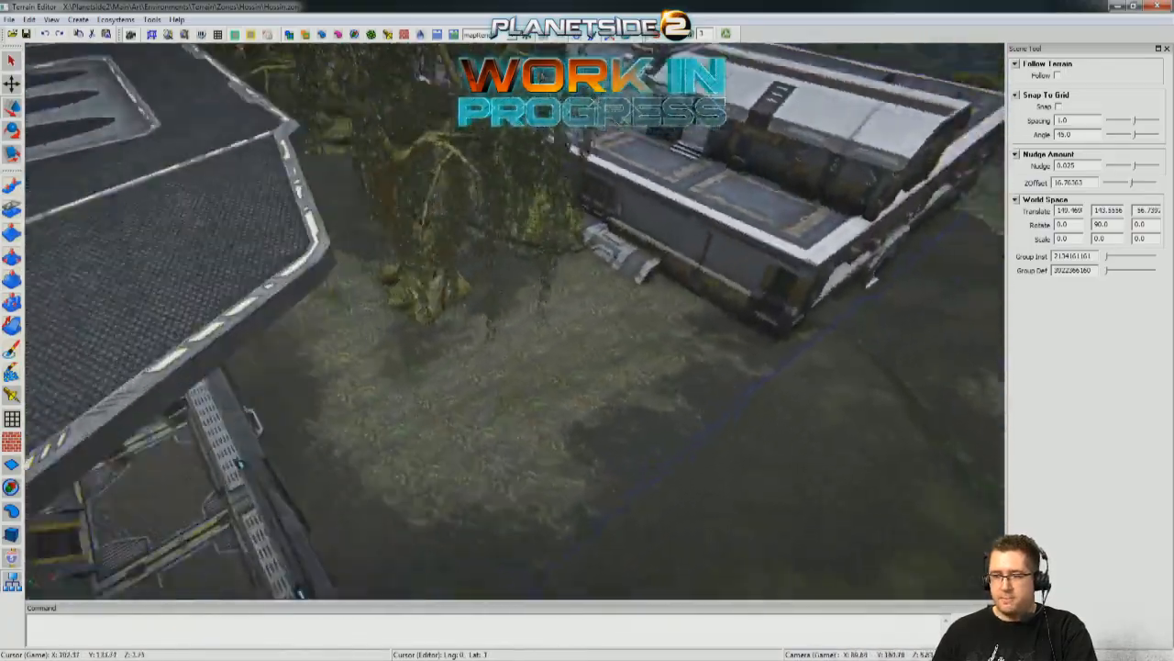
right_drag(870, 280, 588, 321)
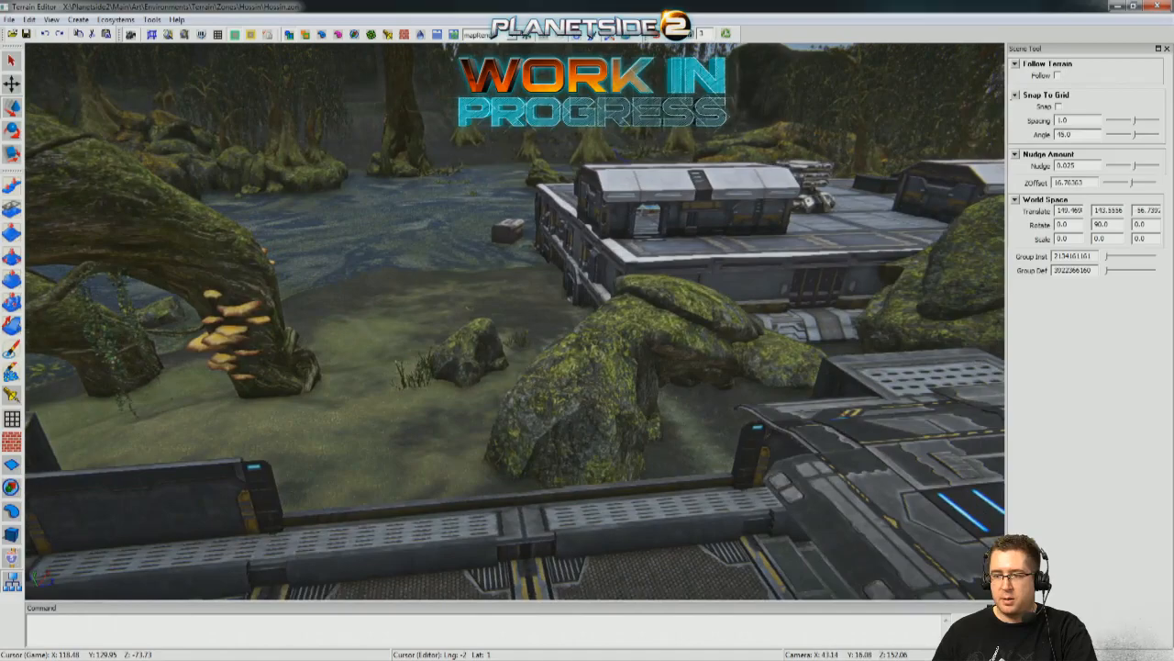
key(d)
key(a)
key(d)
key(d)
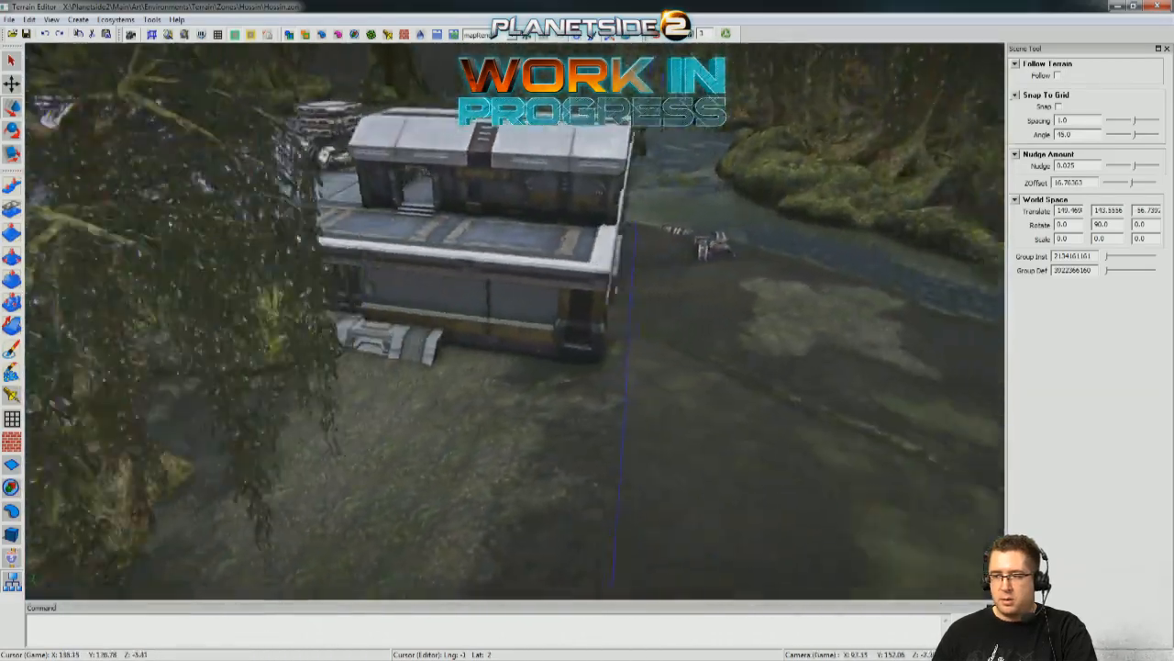
right_drag(588, 321, 474, 333)
key(s)
key(w)
Select the drooping tree and move it onto the open ground near the warehouse, at about X 122.67 and Z 21.
click(474, 336)
key(s)
right_drag(490, 479, 489, 466)
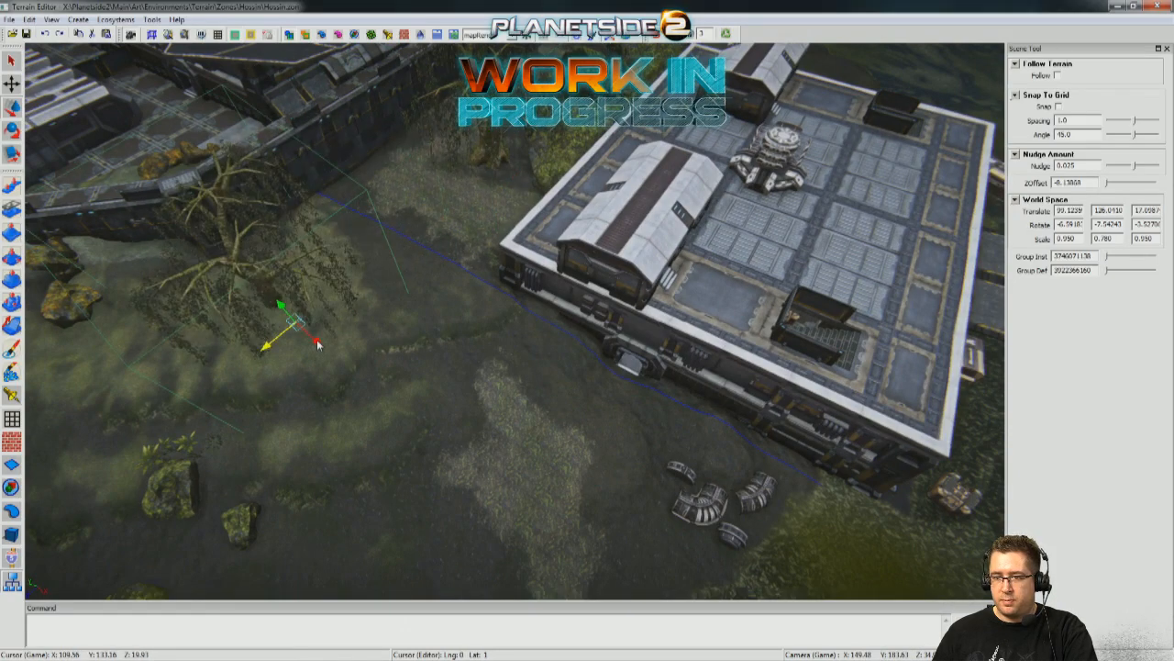
right_drag(476, 393, 457, 268)
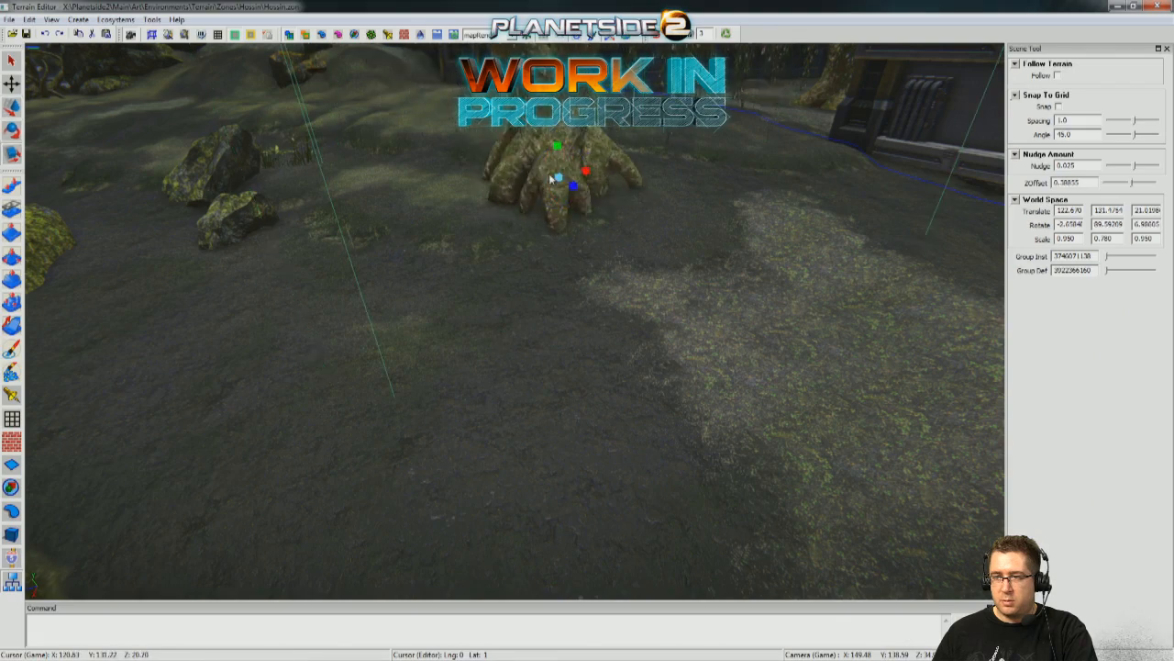
Turn the tree to about 67 degrees about Y, scale it to 1.190, 1.020, 1.190, and move it closer to the warehouse wall.
right_drag(587, 188, 496, 271)
key(e)
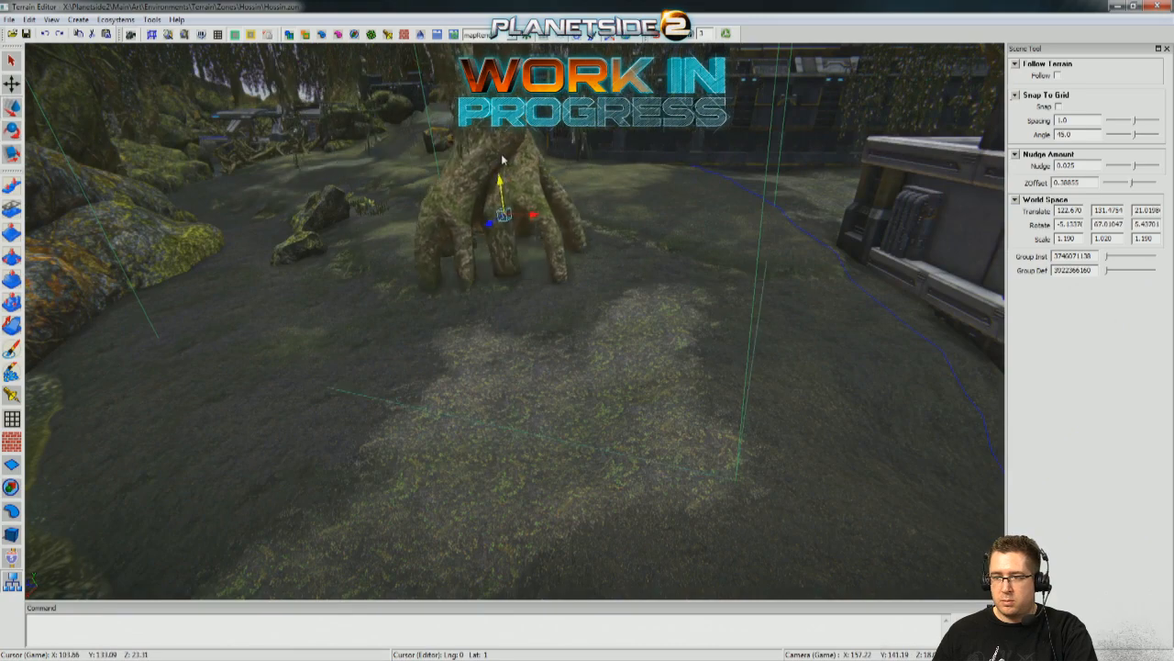
drag(502, 241, 650, 274)
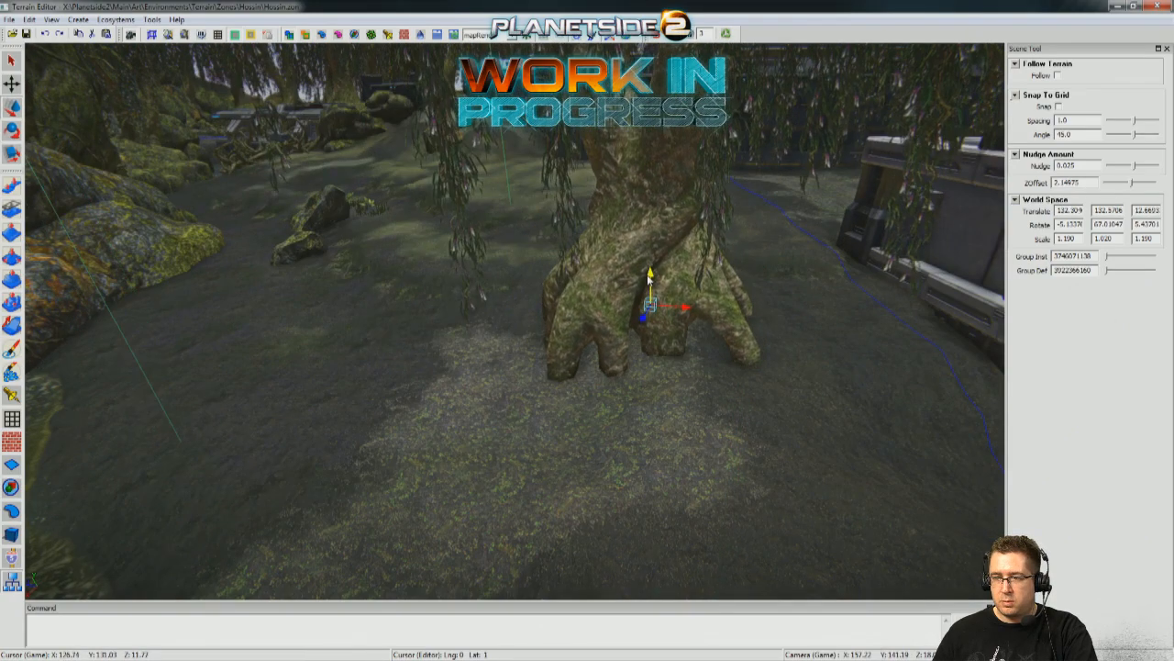
Sink the tree's roots into the ground at about Y 131.14 and tilt it to about 5.4 degrees about X.
drag(659, 436, 659, 463)
right_drag(659, 463, 752, 472)
right_drag(573, 348, 534, 350)
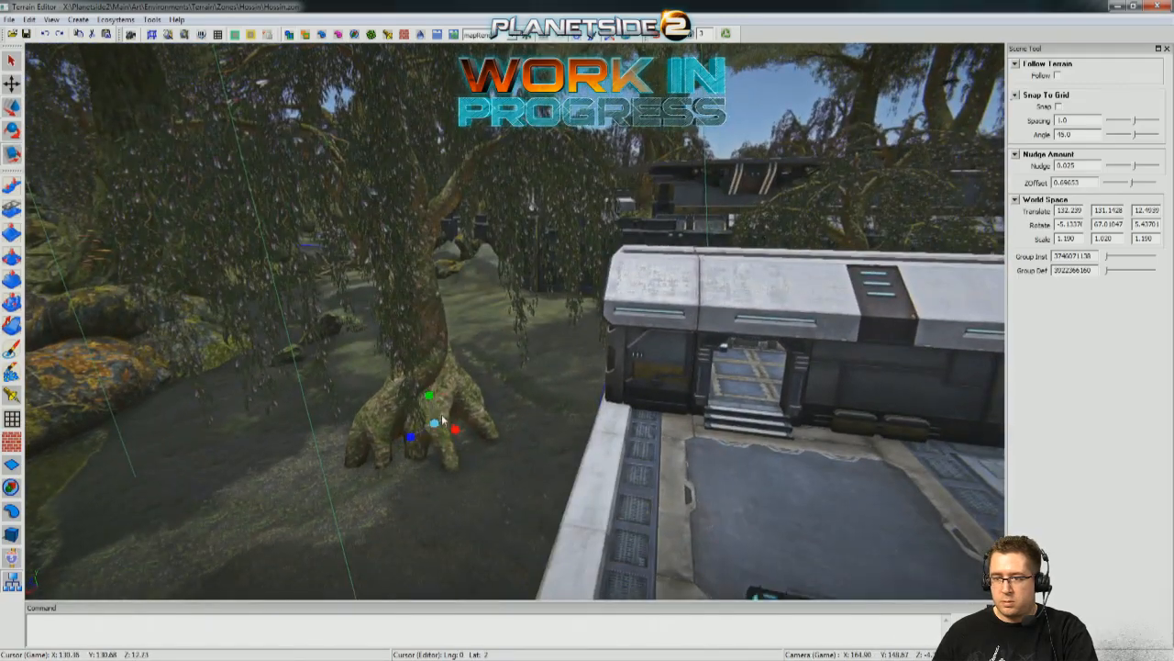
drag(446, 393, 443, 392)
Survey the warehouse with its two rooftop buildings and new tree, and the surrounding base, from several elevated viewpoints.
click(493, 497)
right_drag(495, 501, 521, 304)
right_drag(478, 357, 323, 227)
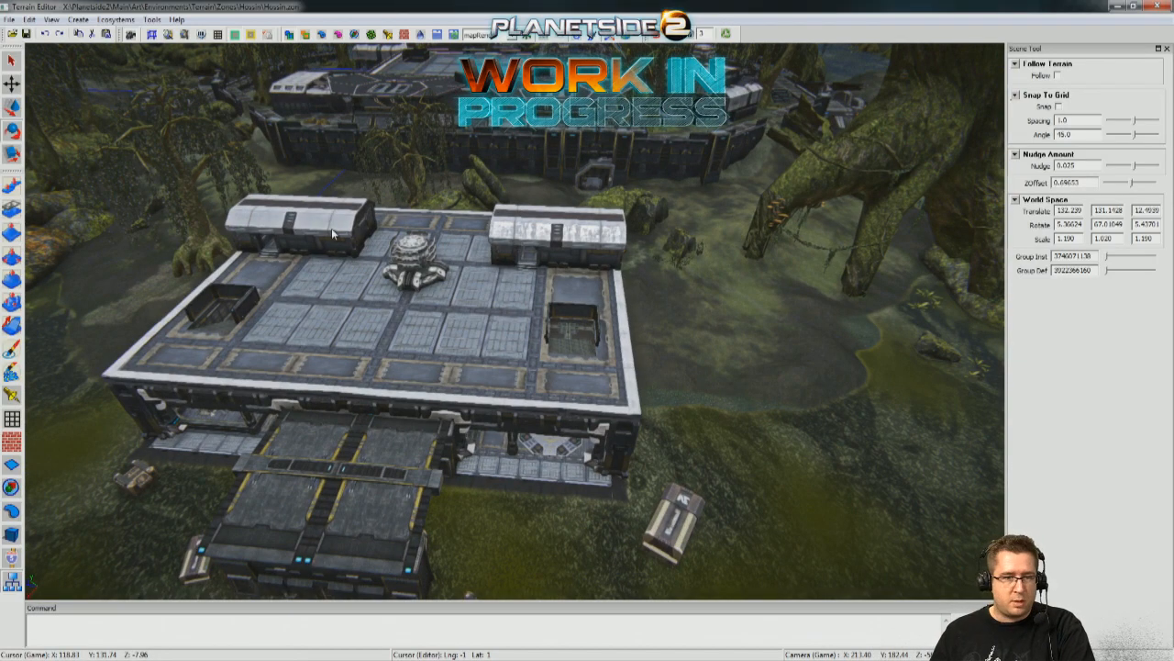
right_drag(514, 251, 335, 231)
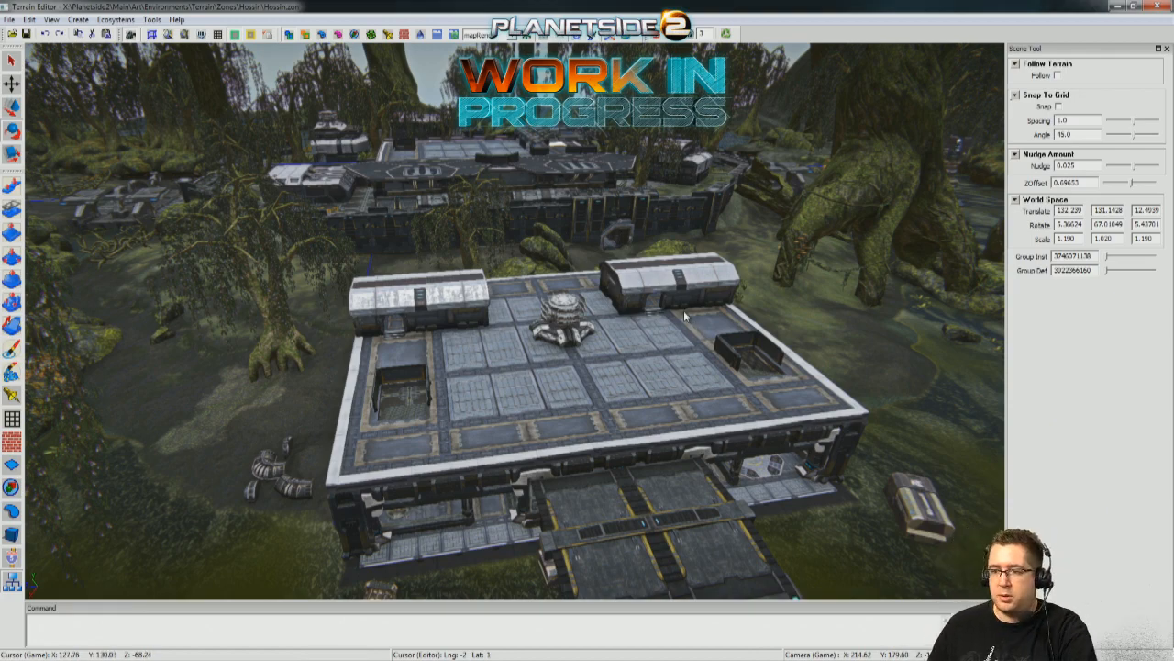
right_drag(617, 238, 588, 275)
right_drag(681, 461, 582, 326)
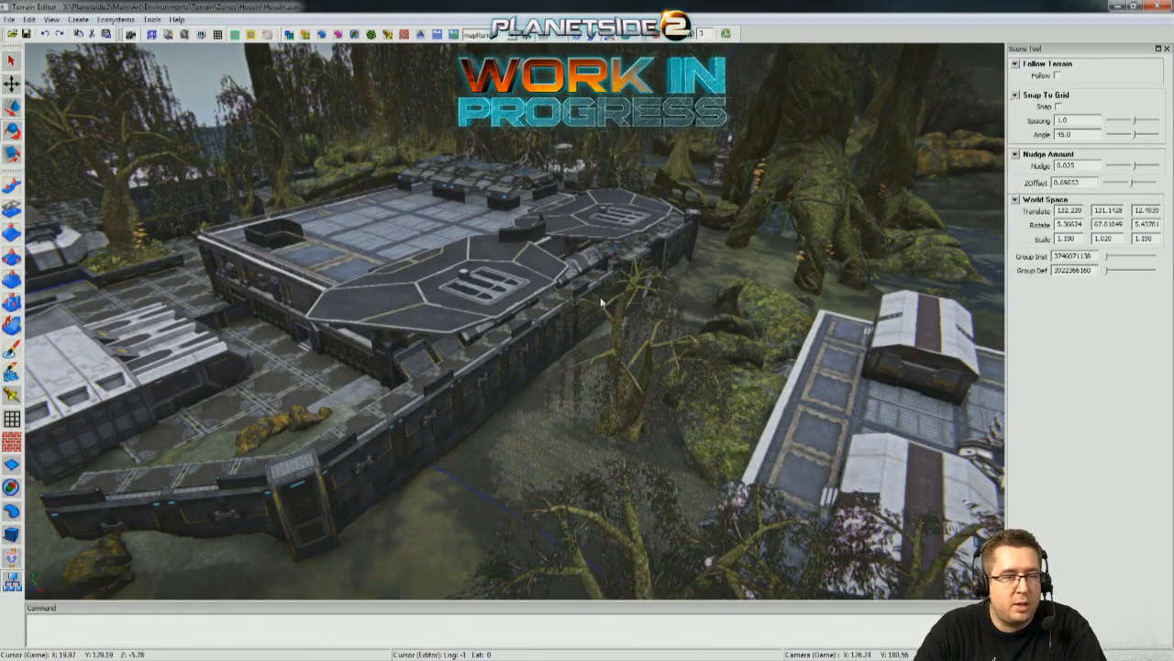